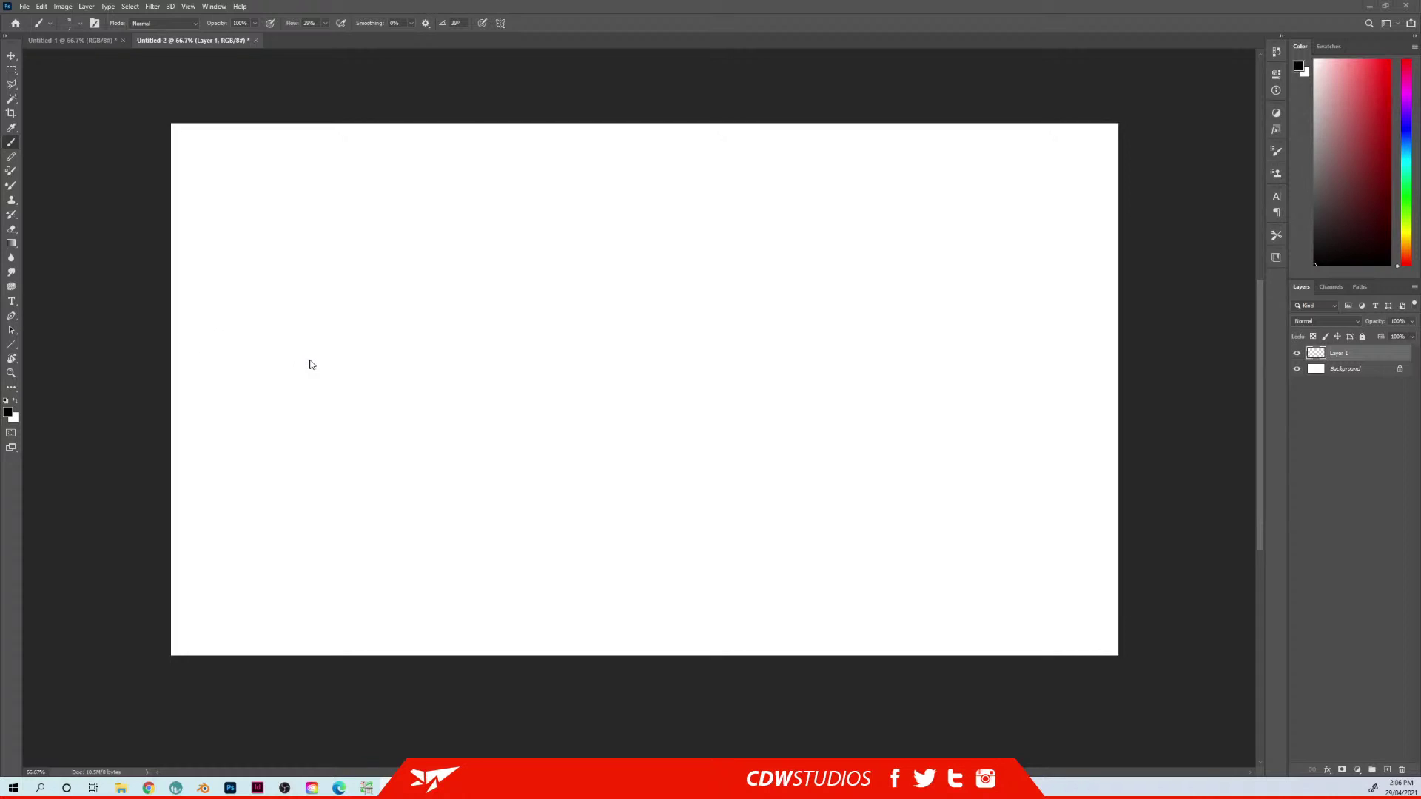
Paste the Project Sisyphus reference artwork and enlarge it to nearly the full canvas height, centred on the page
{"action": "key", "text": "ctrl+v"}
{"action": "key", "text": "ctrl+t"}
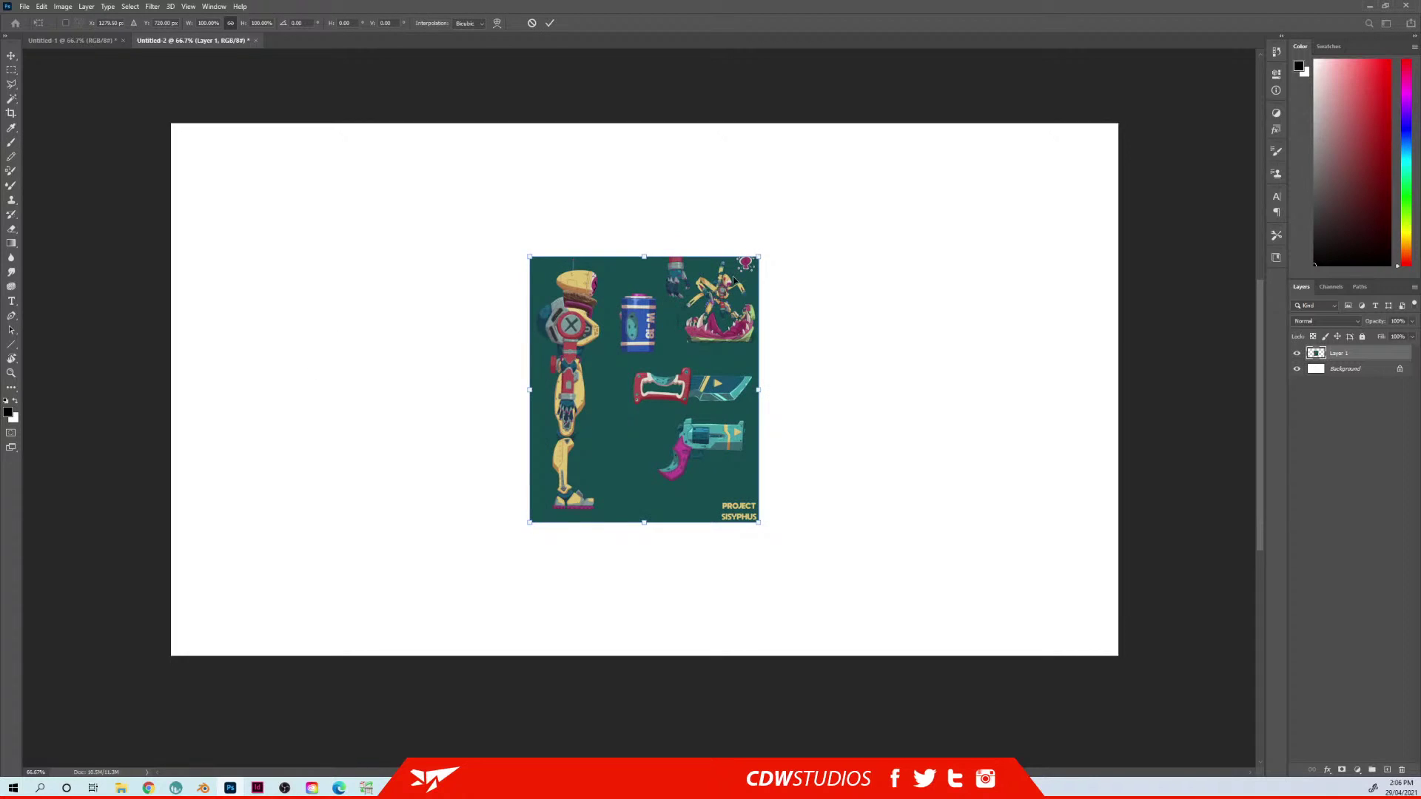
{"action": "left_click_drag", "start_coordinate": [759, 257], "coordinate": [890, 106]}
{"action": "left_click_drag", "start_coordinate": [531, 523], "coordinate": [447, 612]}
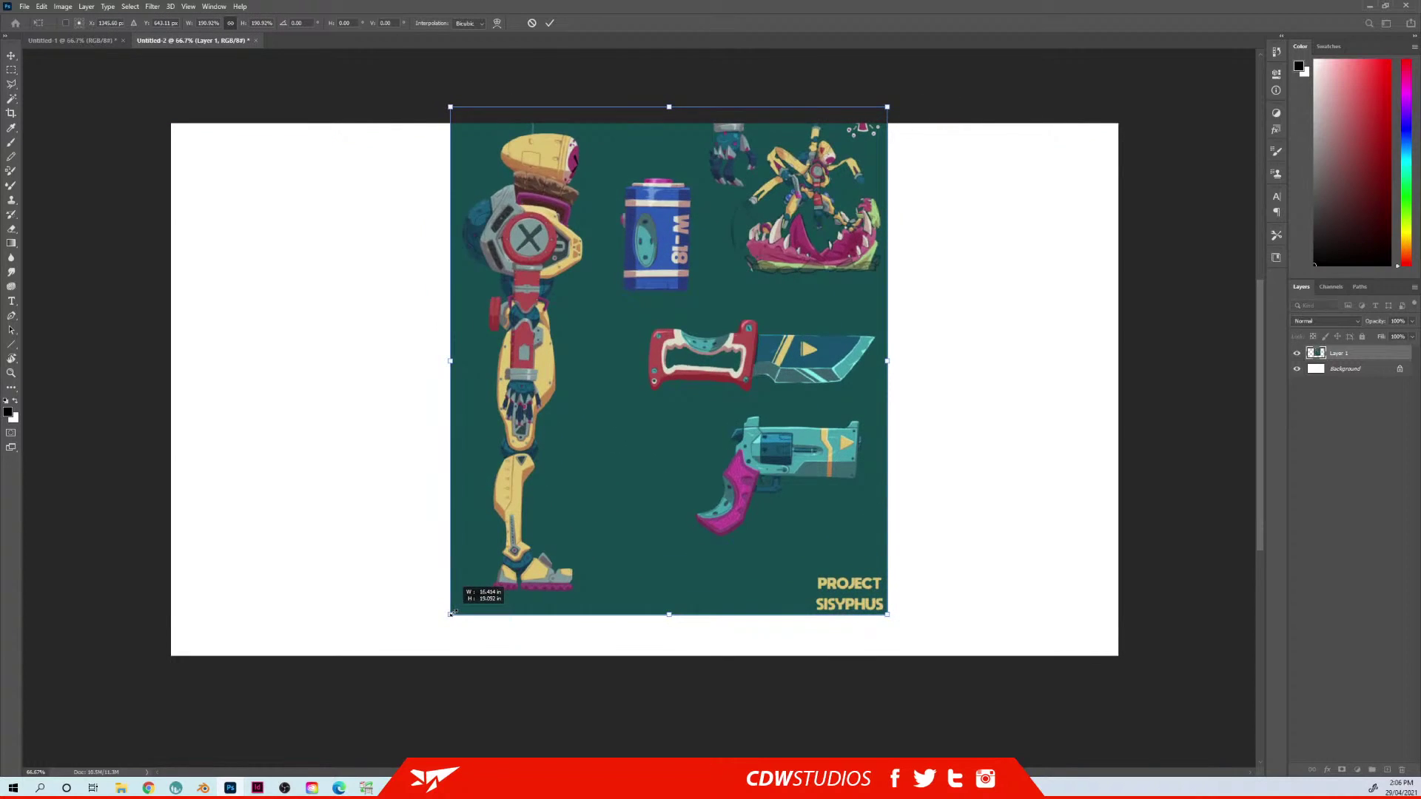
{"action": "mouse_move", "coordinate": [606, 455]}
{"action": "left_mouse_down"}
{"action": "mouse_move", "coordinate": [605, 471]}
{"action": "mouse_move", "coordinate": [604, 457]}
{"action": "left_mouse_up"}
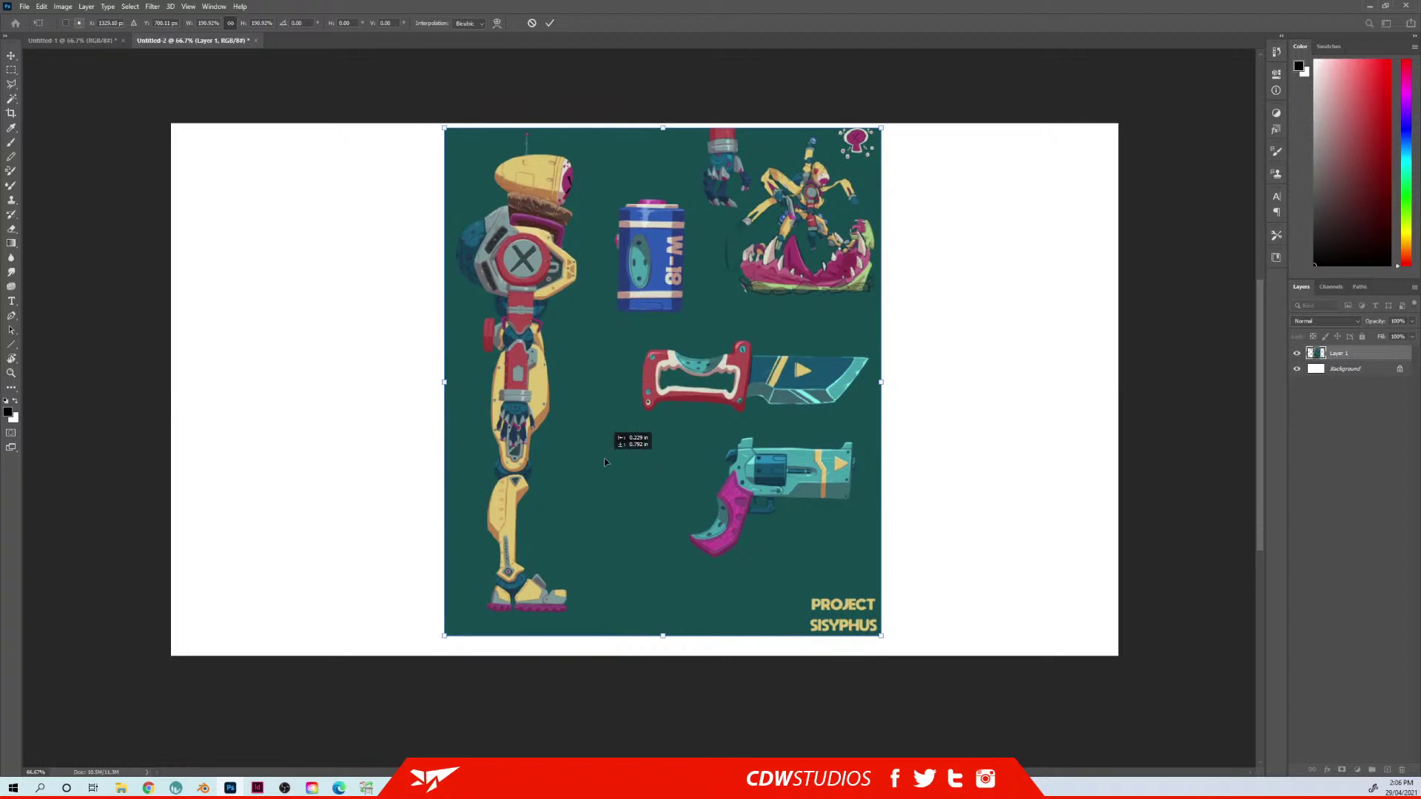
{"action": "key", "text": "Return"}
{"action": "key", "text": "b"}
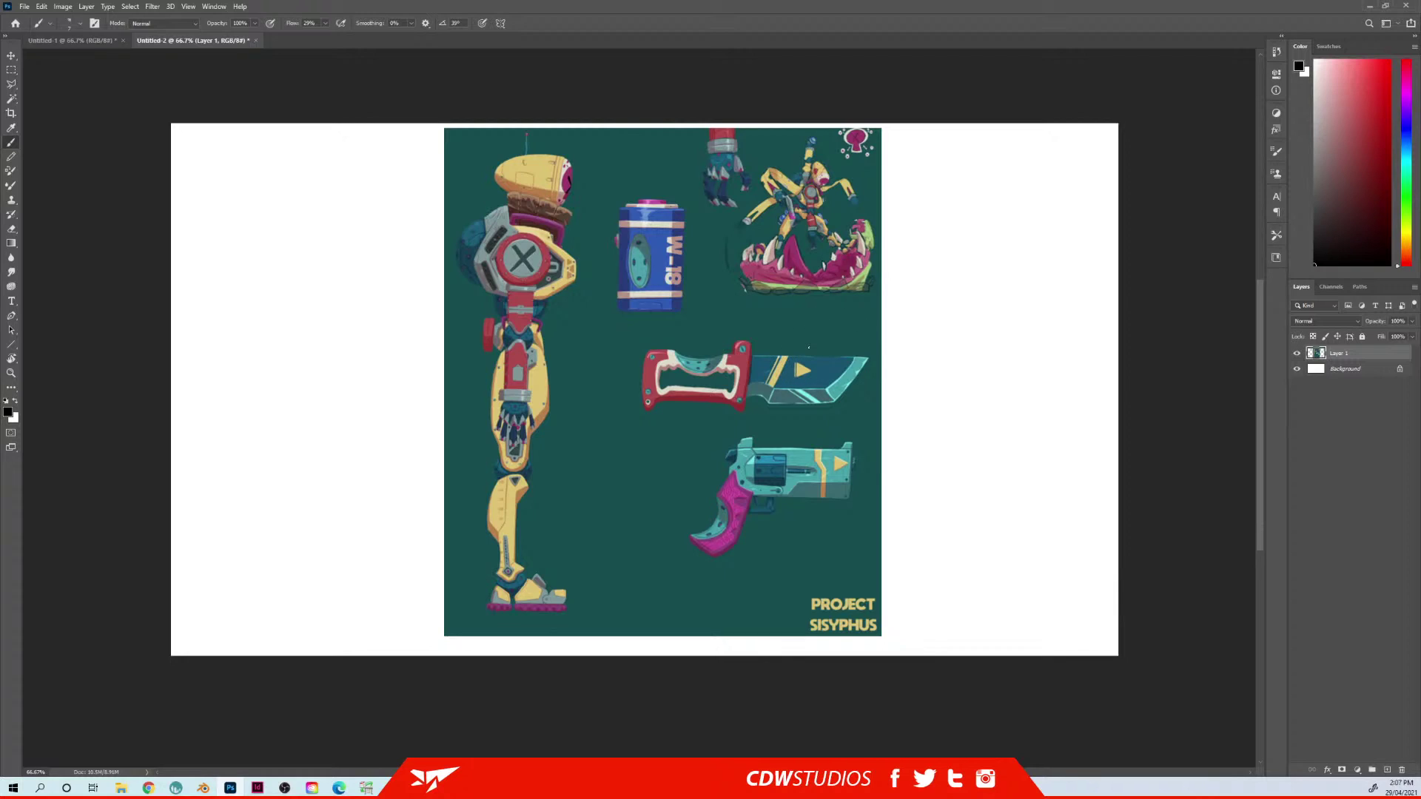
Shift the reference artwork slightly down and delete its layer
{"action": "left_click_drag", "start_coordinate": [746, 323], "coordinate": [731, 336]}
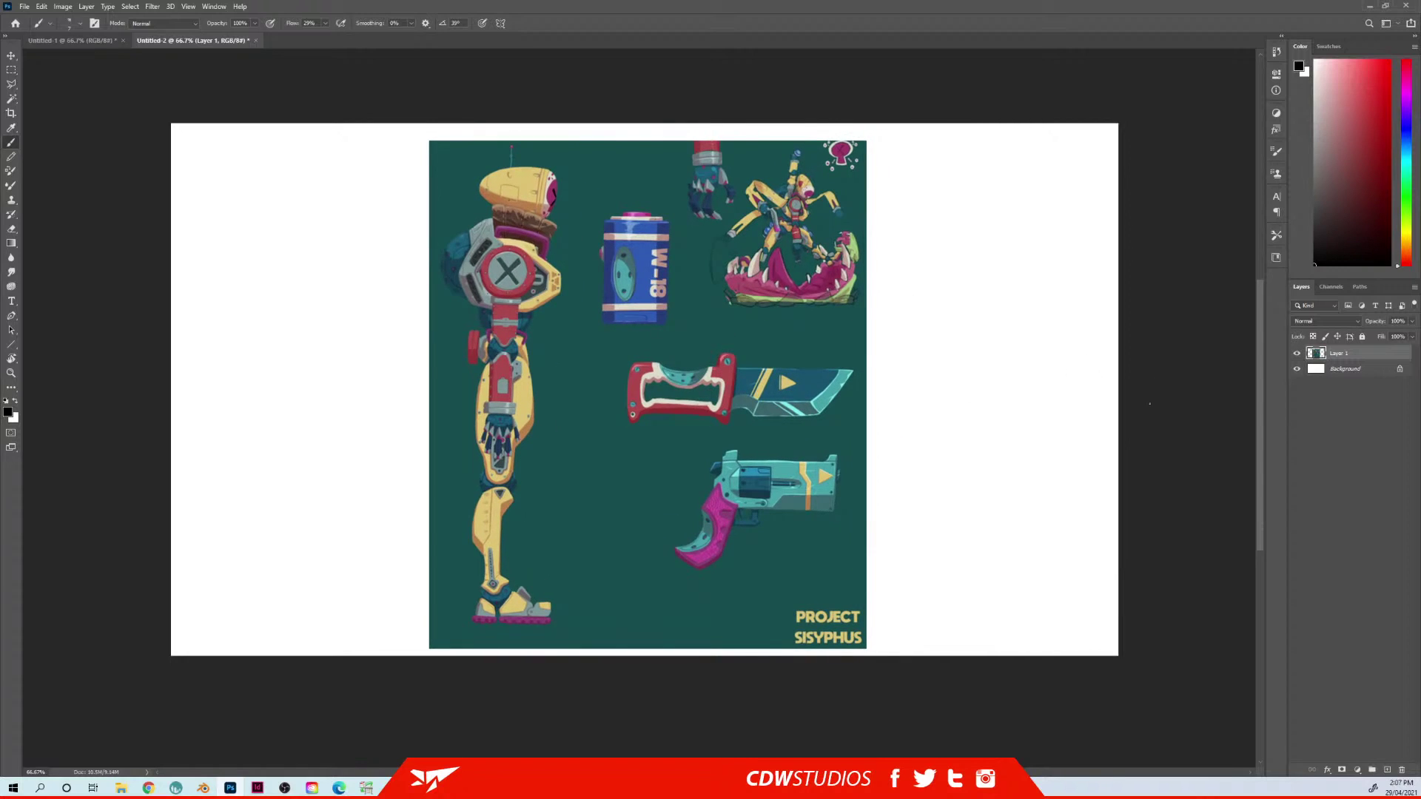
{"action": "key", "text": "Delete"}
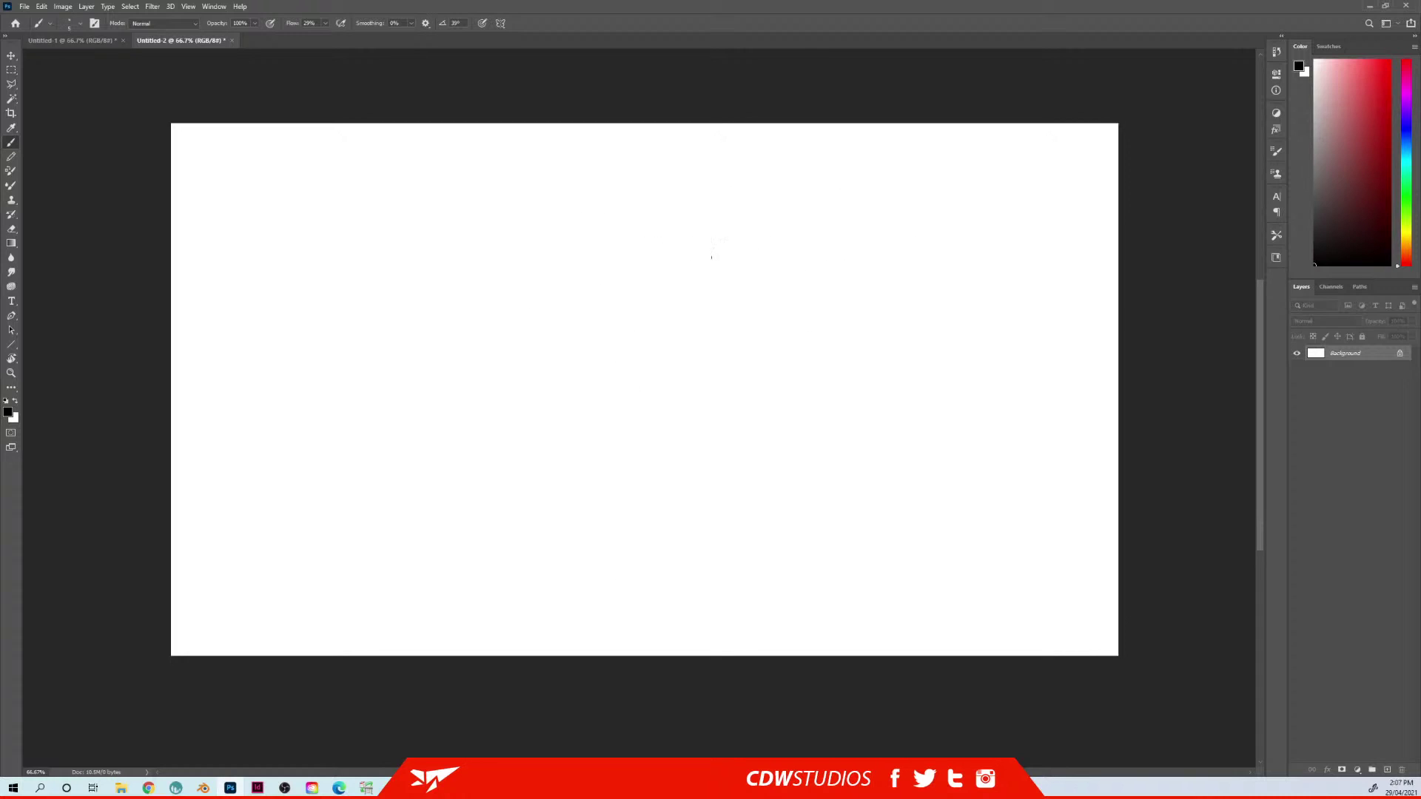
{"action": "mouse_move", "coordinate": [843, 231]}
{"action": "left_mouse_down"}
{"action": "mouse_move", "coordinate": [692, 259]}
{"action": "mouse_move", "coordinate": [860, 227]}
{"action": "left_mouse_up"}
{"action": "left_click_drag", "start_coordinate": [681, 258], "coordinate": [681, 265]}
{"action": "left_click_drag", "start_coordinate": [682, 261], "coordinate": [686, 285]}
{"action": "mouse_move", "coordinate": [679, 276]}
{"action": "left_mouse_down"}
{"action": "mouse_move", "coordinate": [788, 339]}
{"action": "mouse_move", "coordinate": [843, 325]}
{"action": "left_mouse_up"}
{"action": "mouse_move", "coordinate": [861, 226]}
{"action": "left_mouse_down"}
{"action": "mouse_move", "coordinate": [896, 276]}
{"action": "mouse_move", "coordinate": [838, 342]}
{"action": "mouse_move", "coordinate": [827, 326]}
{"action": "mouse_move", "coordinate": [749, 334]}
{"action": "mouse_move", "coordinate": [891, 327]}
{"action": "left_mouse_up"}
{"action": "key", "text": "e"}
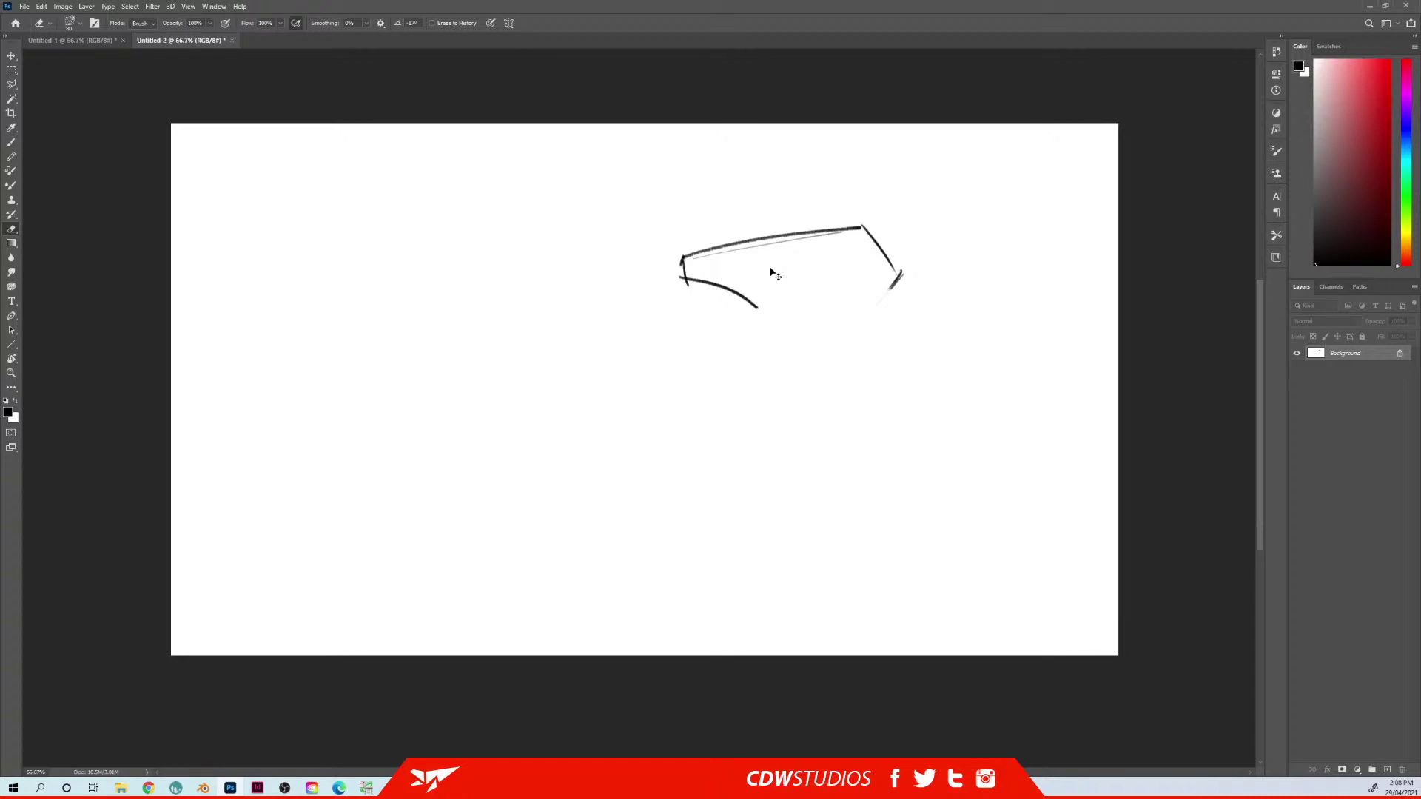
{"action": "key", "text": "ctrl+a"}
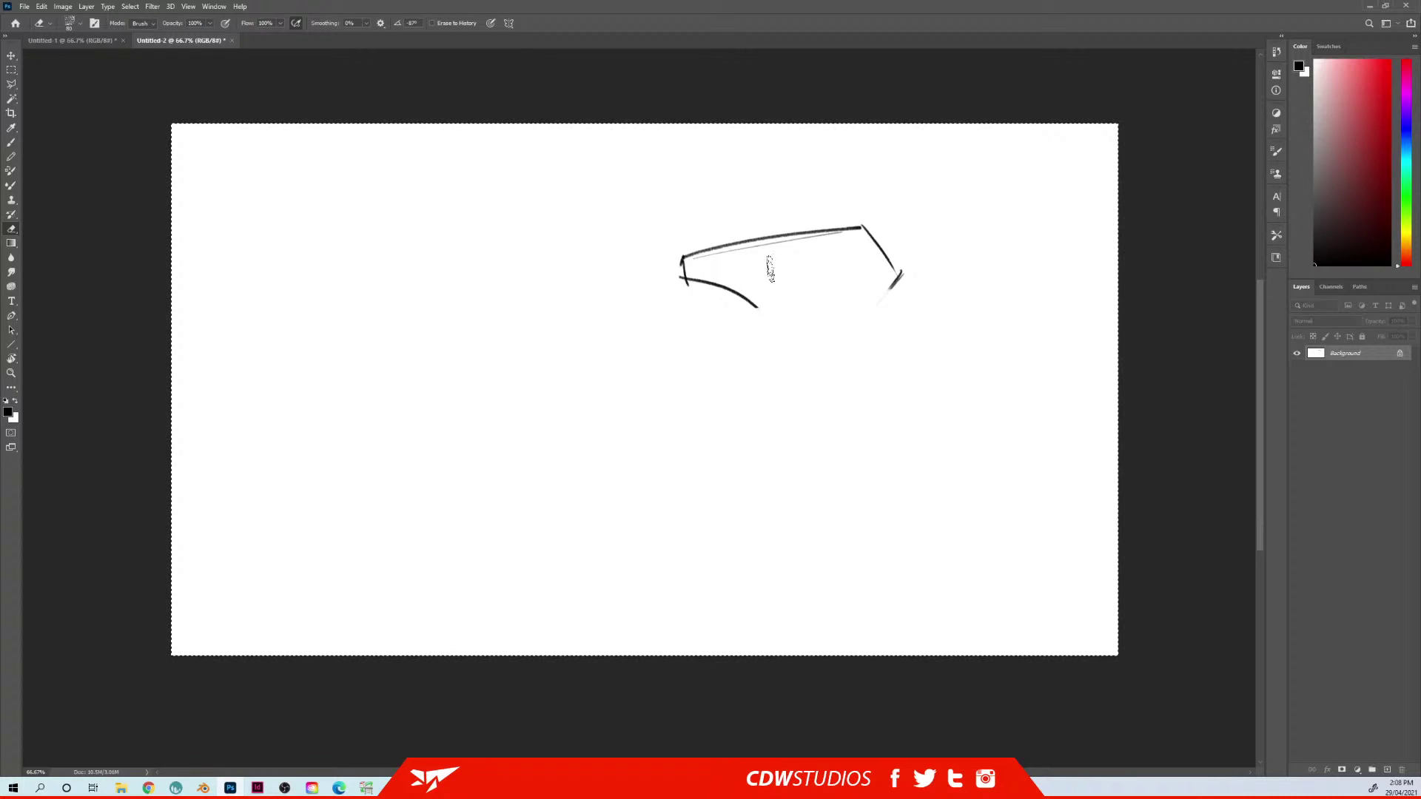
{"action": "key", "text": "x"}
{"action": "key", "text": "alt+BackSpace"}
{"action": "key", "text": "ctrl+d"}
Add a new layer above the background and set up the brush with black as the foreground colour
{"action": "key", "text": "ctrl+shift+n"}
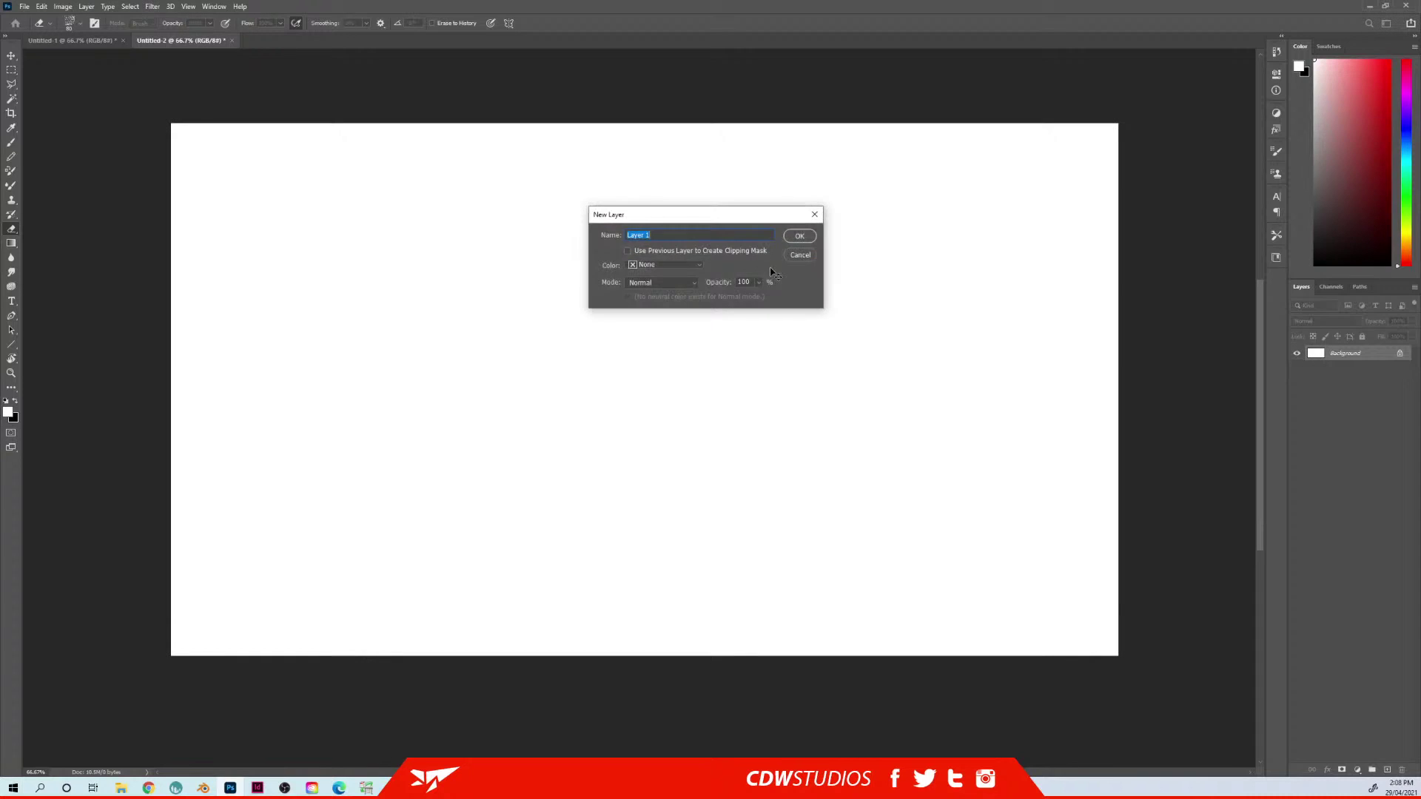
{"action": "key", "text": "Return"}
{"action": "key", "text": "b"}
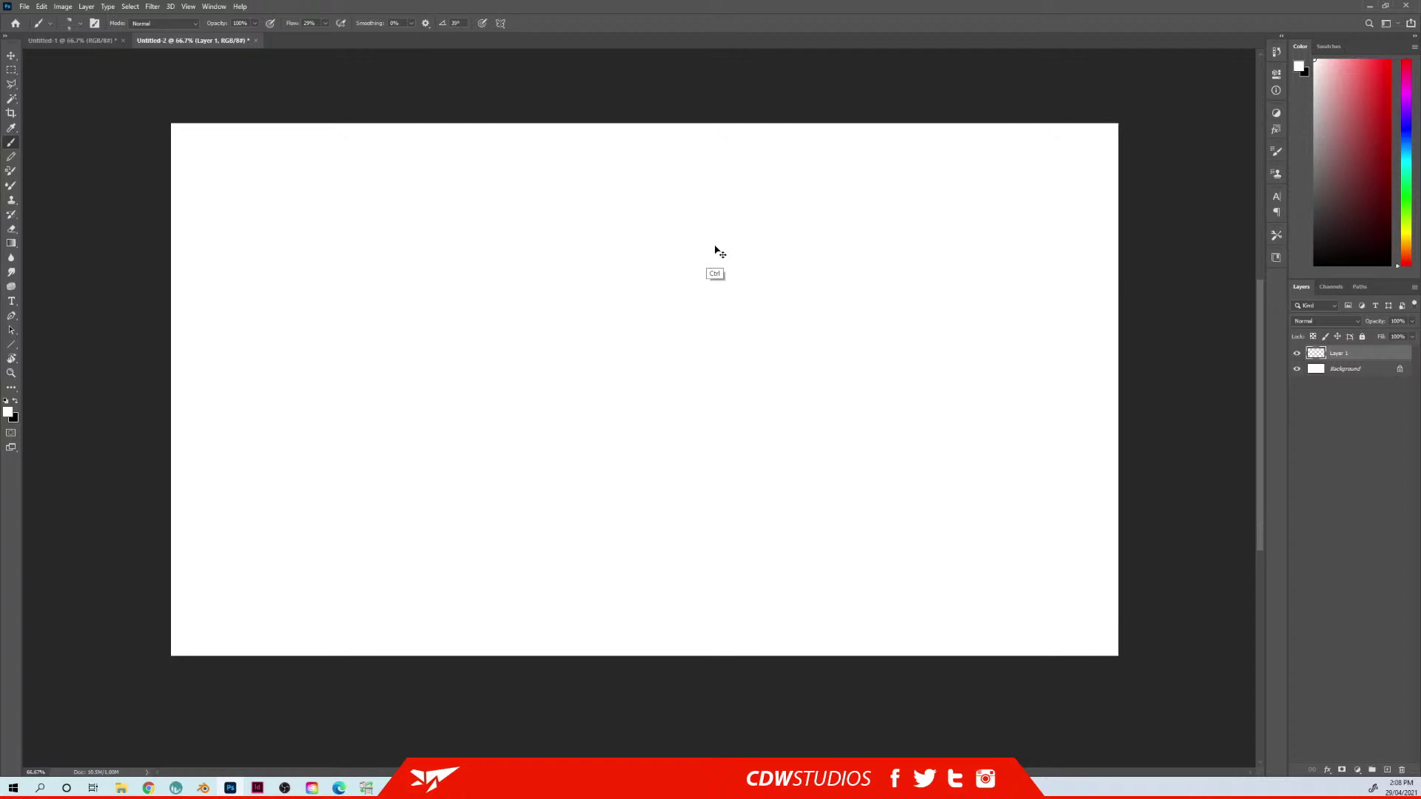
{"action": "key", "text": "x"}
Sketch the first form's slanted upper edge, curved left side and short lower edge near the canvas centre
{"action": "left_click_drag", "start_coordinate": [697, 247], "coordinate": [747, 246]}
{"action": "key", "text": "ctrl+z"}
{"action": "left_click_drag", "start_coordinate": [778, 357], "coordinate": [757, 422]}
{"action": "left_click_drag", "start_coordinate": [666, 291], "coordinate": [686, 376]}
{"action": "left_click_drag", "start_coordinate": [666, 293], "coordinate": [830, 270]}
{"action": "left_click_drag", "start_coordinate": [687, 377], "coordinate": [720, 378]}
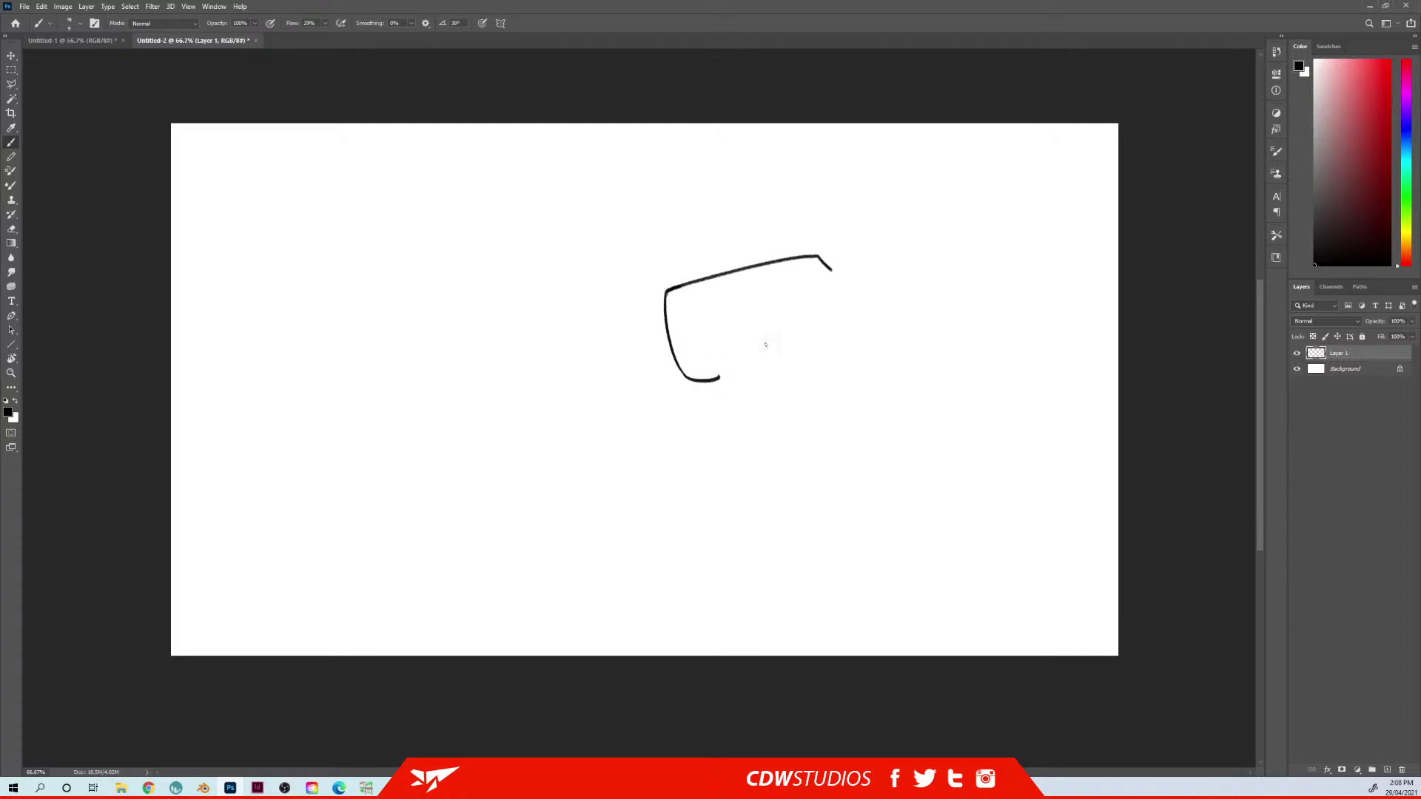
Draw a large circle inside the form's left part and rough in the lower edge of the arm extending right
{"action": "left_click_drag", "start_coordinate": [708, 280], "coordinate": [742, 356]}
{"action": "mouse_move", "coordinate": [708, 278]}
{"action": "left_mouse_down"}
{"action": "mouse_move", "coordinate": [756, 344]}
{"action": "mouse_move", "coordinate": [759, 331]}
{"action": "left_mouse_up"}
{"action": "mouse_move", "coordinate": [674, 357]}
{"action": "left_mouse_down"}
{"action": "mouse_move", "coordinate": [719, 367]}
{"action": "mouse_move", "coordinate": [759, 353]}
{"action": "mouse_move", "coordinate": [845, 275]}
{"action": "left_mouse_up"}
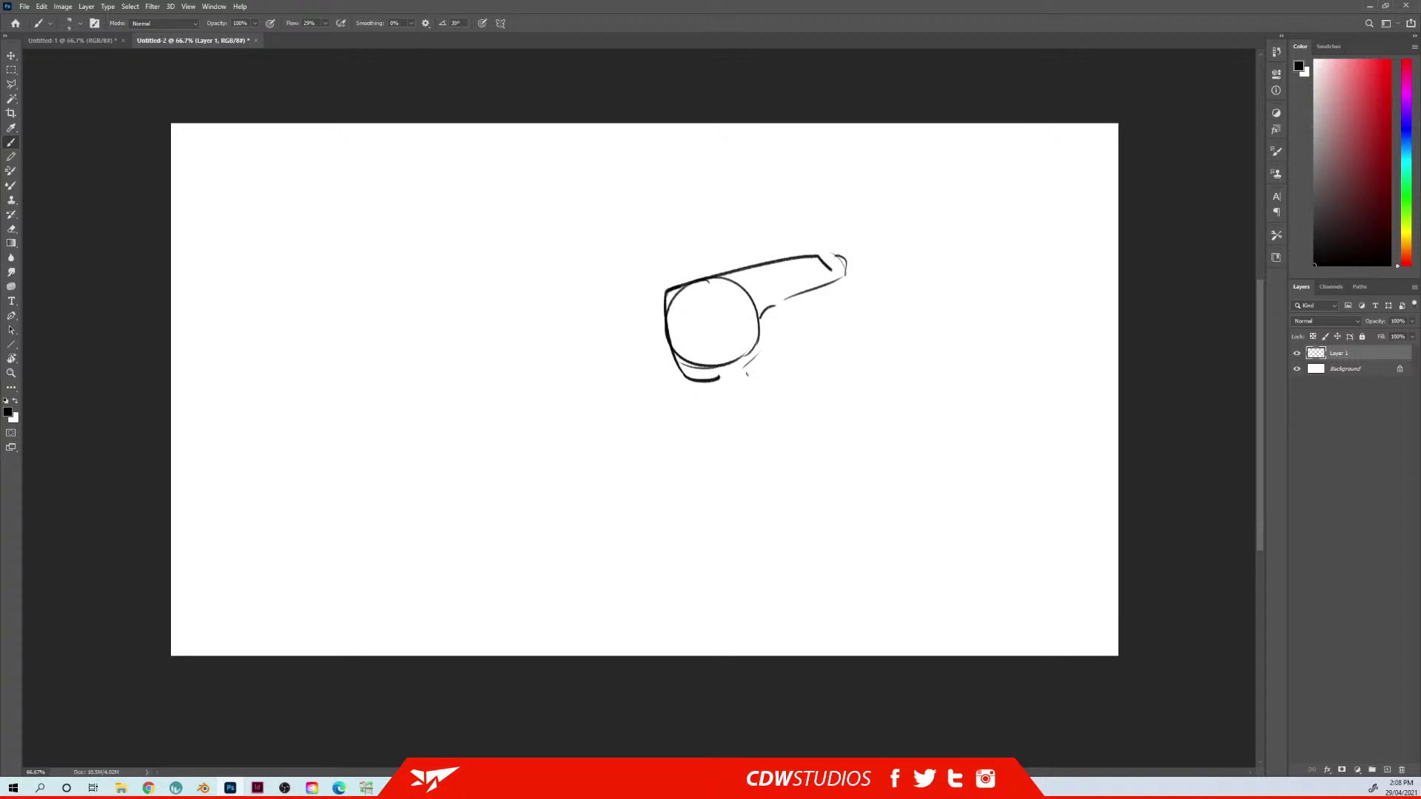
Close the outline beneath the circle, shaping a notch below the arm and reinforcing the arm's tip
{"action": "left_click_drag", "start_coordinate": [720, 376], "coordinate": [755, 347]}
{"action": "left_click_drag", "start_coordinate": [682, 383], "coordinate": [750, 361]}
{"action": "left_click_drag", "start_coordinate": [766, 308], "coordinate": [762, 333]}
{"action": "mouse_move", "coordinate": [816, 255]}
{"action": "left_mouse_down"}
{"action": "mouse_move", "coordinate": [843, 252]}
{"action": "mouse_move", "coordinate": [848, 280]}
{"action": "left_mouse_up"}
{"action": "mouse_move", "coordinate": [761, 350]}
{"action": "left_mouse_down"}
{"action": "mouse_move", "coordinate": [772, 317]}
{"action": "mouse_move", "coordinate": [826, 285]}
{"action": "left_mouse_up"}
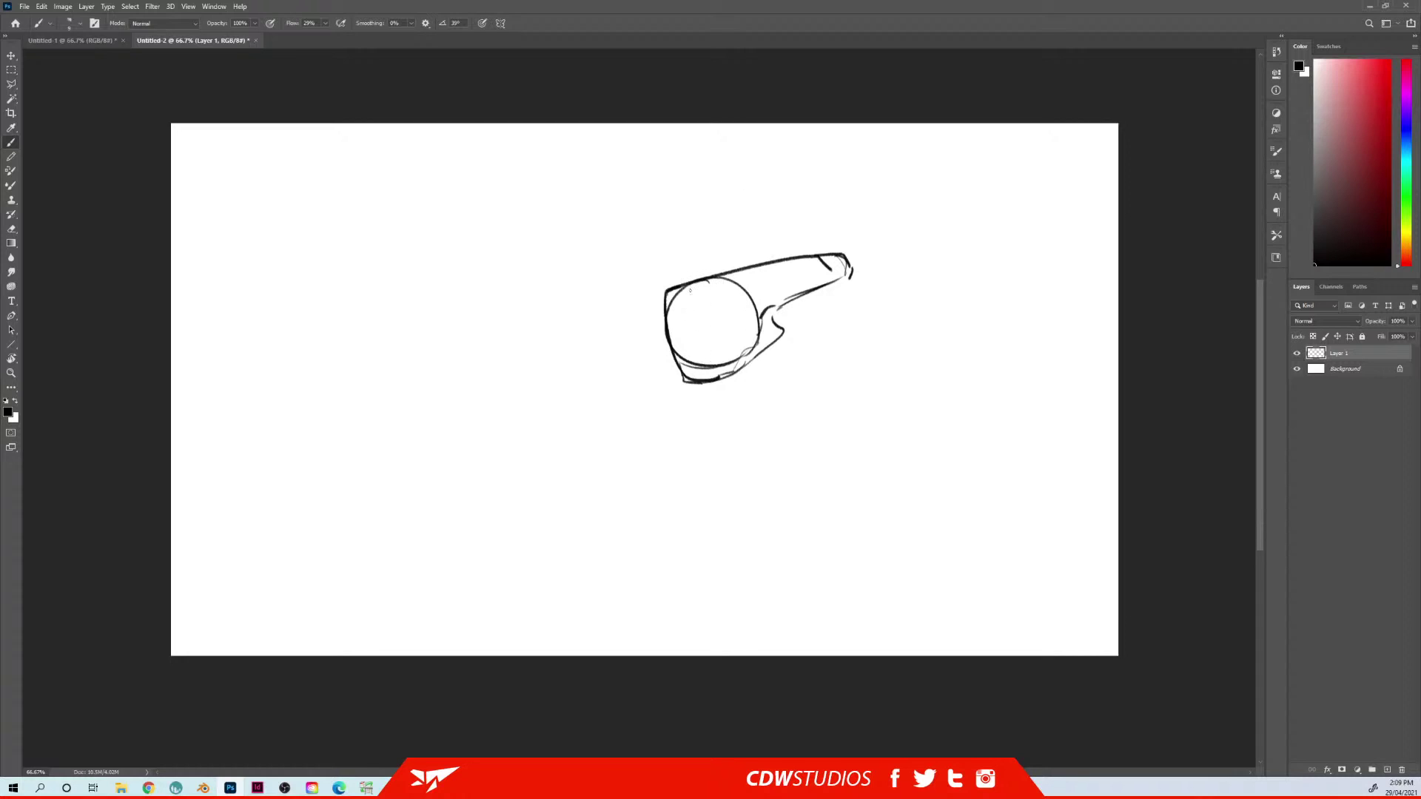
Add panel lines along the arm and beside the circle, and darken the form's upper-left corner
{"action": "left_click_drag", "start_coordinate": [709, 300], "coordinate": [720, 338]}
{"action": "left_click_drag", "start_coordinate": [741, 327], "coordinate": [744, 301]}
{"action": "mouse_move", "coordinate": [755, 291]}
{"action": "left_mouse_down"}
{"action": "mouse_move", "coordinate": [812, 265]}
{"action": "mouse_move", "coordinate": [825, 276]}
{"action": "mouse_move", "coordinate": [774, 308]}
{"action": "mouse_move", "coordinate": [774, 283]}
{"action": "mouse_move", "coordinate": [803, 295]}
{"action": "left_mouse_up"}
{"action": "left_click_drag", "start_coordinate": [667, 288], "coordinate": [696, 276]}
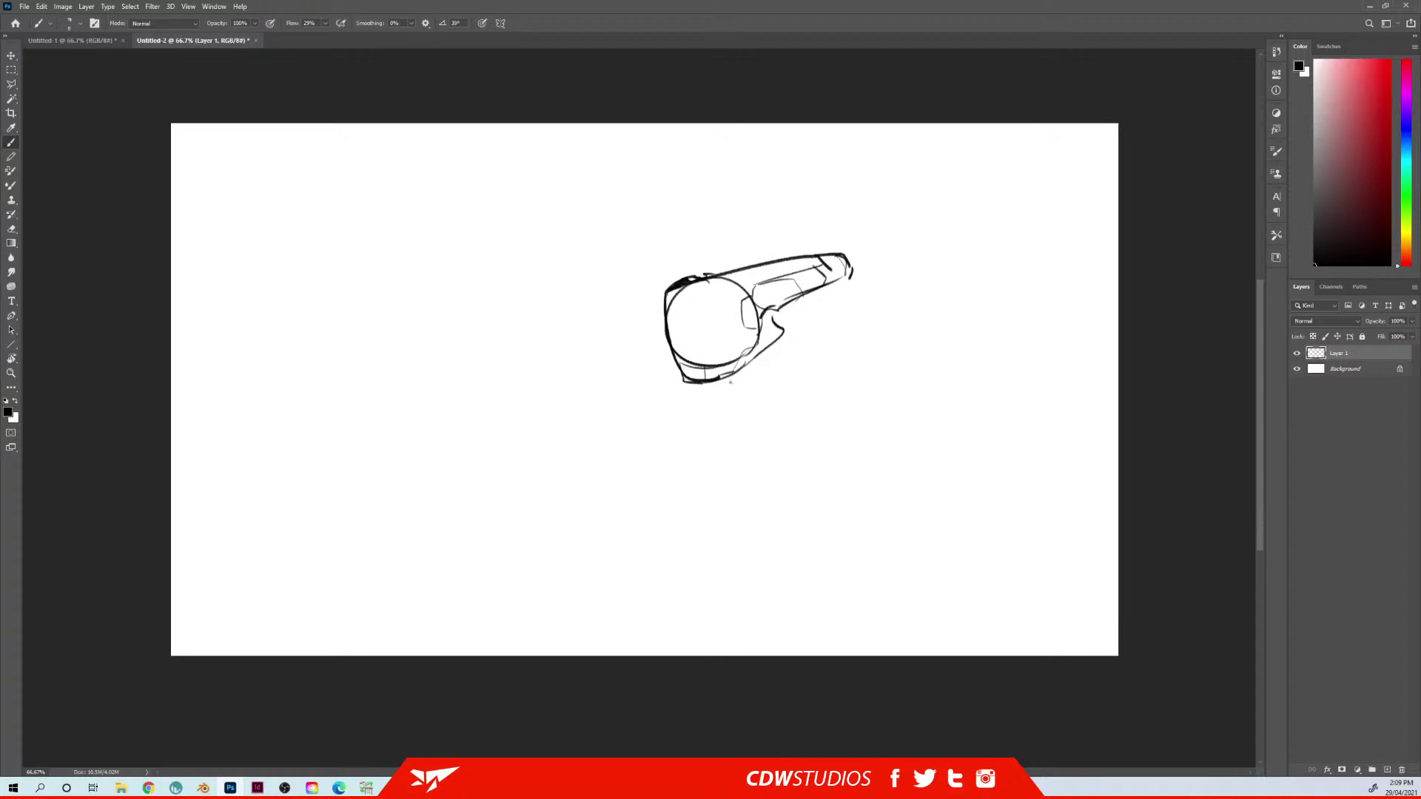
Refine the arm's edges and notch, and divide the large circle into an inner circle with curved ring segments
{"action": "mouse_move", "coordinate": [760, 310]}
{"action": "left_mouse_down"}
{"action": "mouse_move", "coordinate": [775, 336]}
{"action": "mouse_move", "coordinate": [748, 282]}
{"action": "mouse_move", "coordinate": [807, 265]}
{"action": "left_mouse_up"}
{"action": "left_click_drag", "start_coordinate": [729, 276], "coordinate": [827, 253]}
{"action": "left_click_drag", "start_coordinate": [783, 305], "coordinate": [786, 340]}
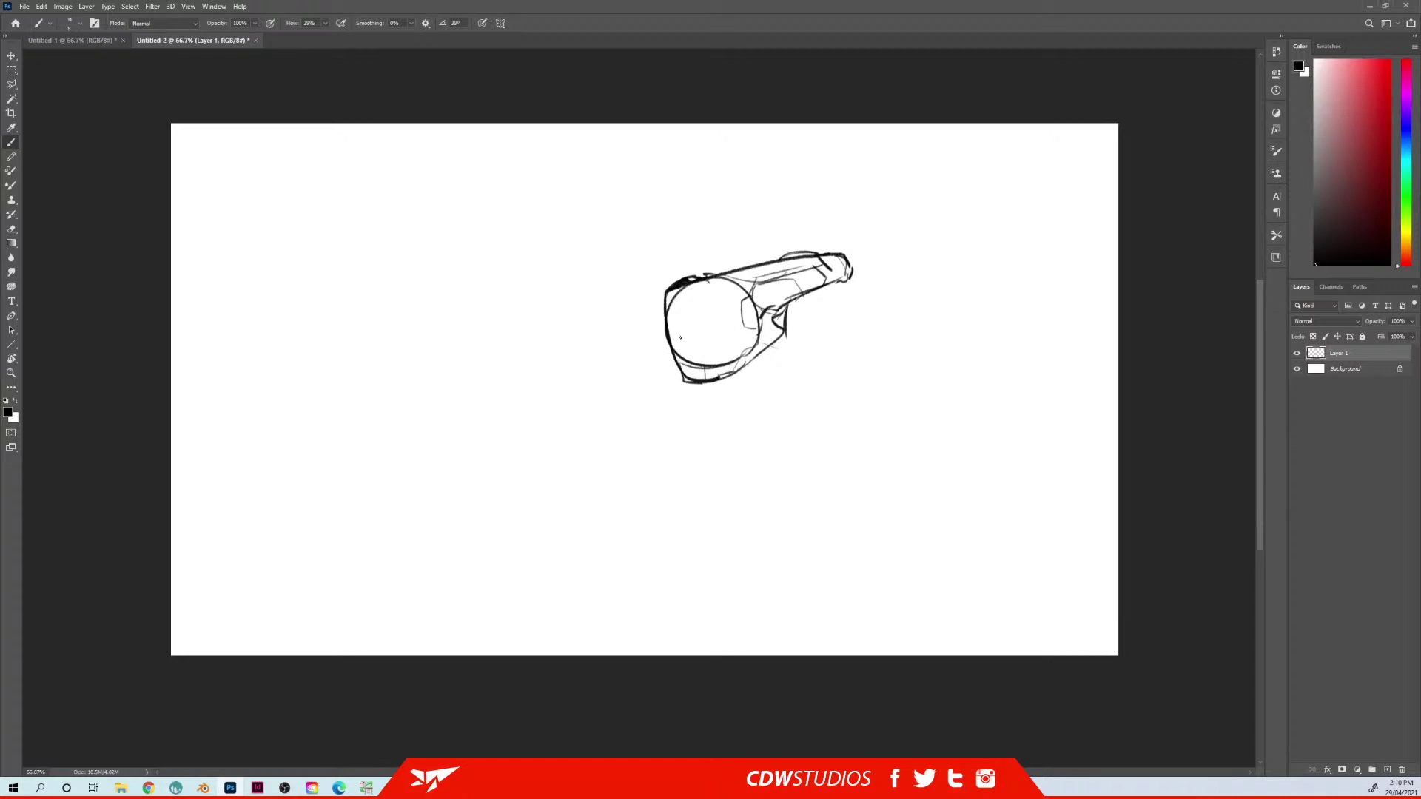
{"action": "mouse_move", "coordinate": [714, 299]}
{"action": "left_mouse_down"}
{"action": "mouse_move", "coordinate": [733, 342]}
{"action": "mouse_move", "coordinate": [729, 311]}
{"action": "mouse_move", "coordinate": [667, 315]}
{"action": "mouse_move", "coordinate": [685, 354]}
{"action": "mouse_move", "coordinate": [743, 342]}
{"action": "left_mouse_up"}
{"action": "mouse_move", "coordinate": [704, 279]}
{"action": "left_mouse_down"}
{"action": "mouse_move", "coordinate": [748, 340]}
{"action": "mouse_move", "coordinate": [712, 361]}
{"action": "left_mouse_up"}
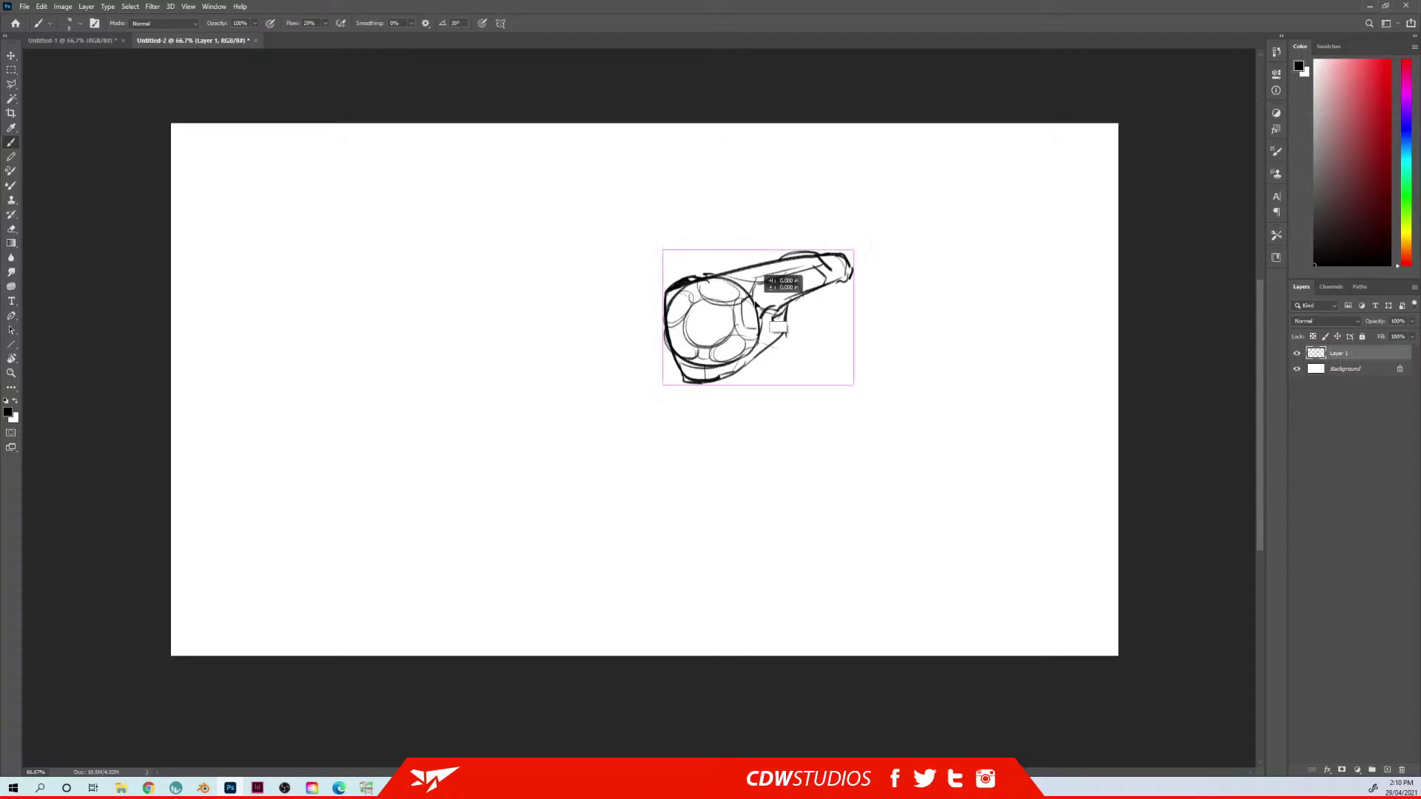
Move the finished sketch to the canvas's upper right and add a new layer for the next sketch
{"action": "left_click_drag", "start_coordinate": [763, 289], "coordinate": [897, 222]}
{"action": "key", "text": "ctrl+shift+n"}
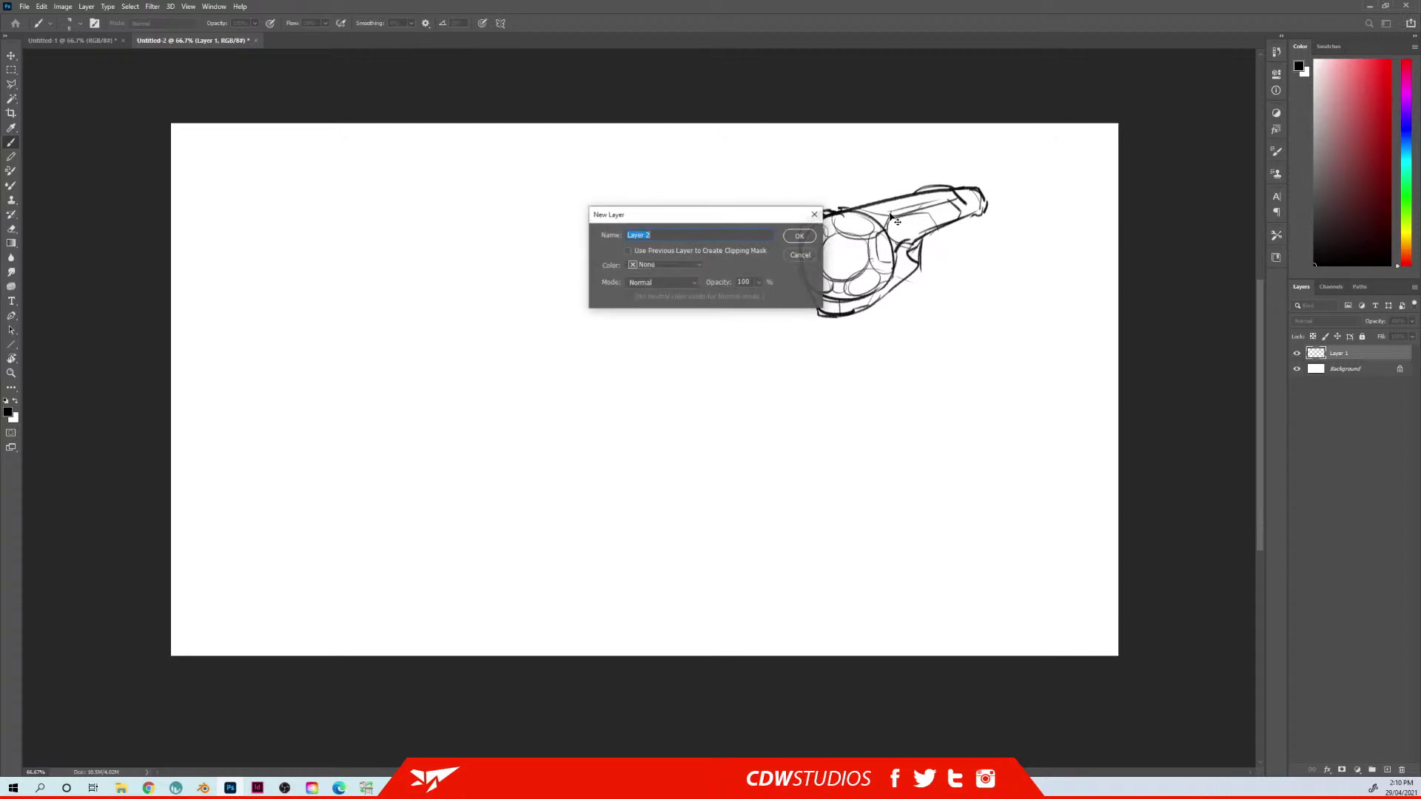
{"action": "key", "text": "Return"}
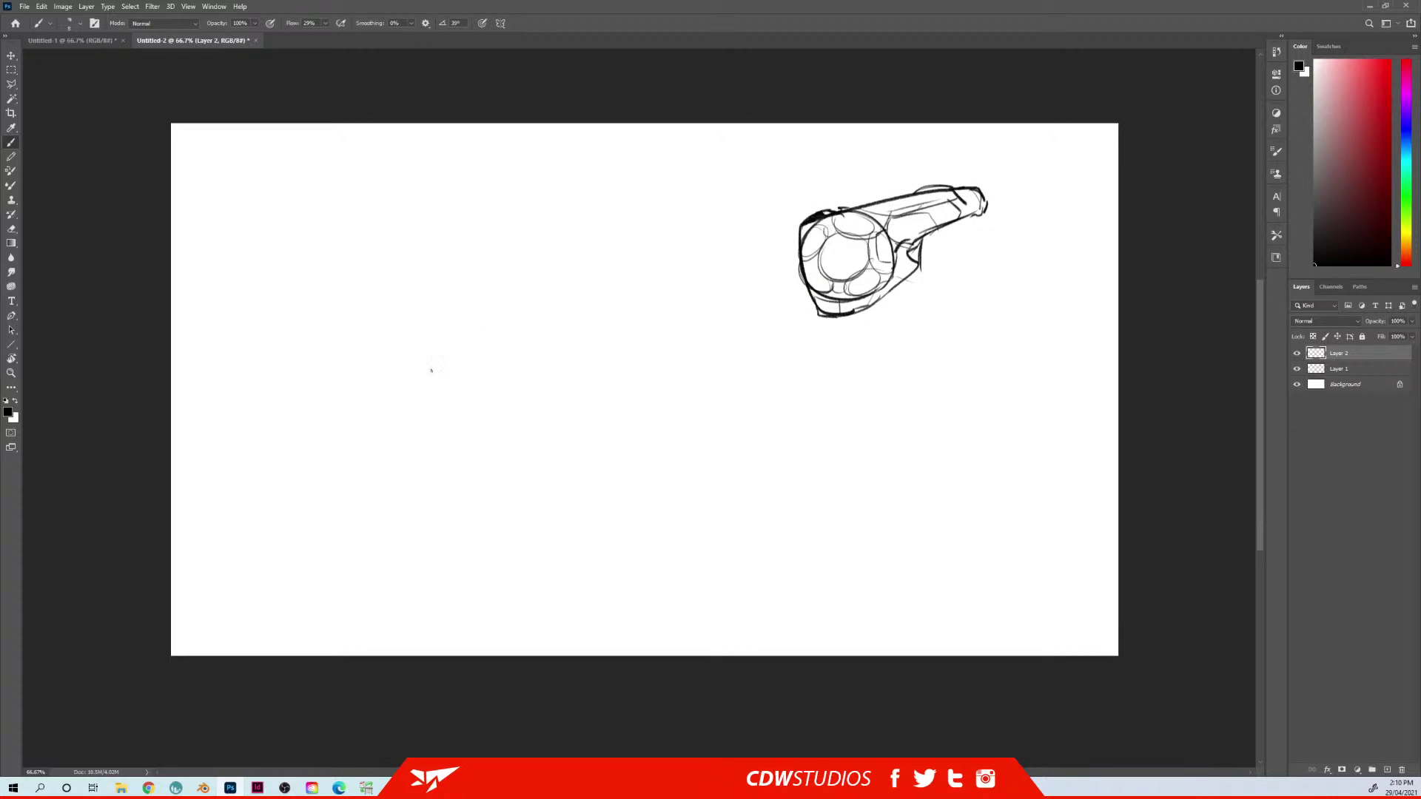
Sketch a second form's long slanted upper edge and curved lower edge, meeting at a point on the left
{"action": "left_click_drag", "start_coordinate": [429, 363], "coordinate": [593, 341]}
{"action": "left_click_drag", "start_coordinate": [599, 341], "coordinate": [611, 343]}
{"action": "mouse_move", "coordinate": [438, 368]}
{"action": "left_mouse_down"}
{"action": "mouse_move", "coordinate": [376, 370]}
{"action": "mouse_move", "coordinate": [394, 373]}
{"action": "left_mouse_up"}
{"action": "left_click_drag", "start_coordinate": [379, 370], "coordinate": [562, 442]}
{"action": "left_click_drag", "start_coordinate": [608, 340], "coordinate": [702, 353]}
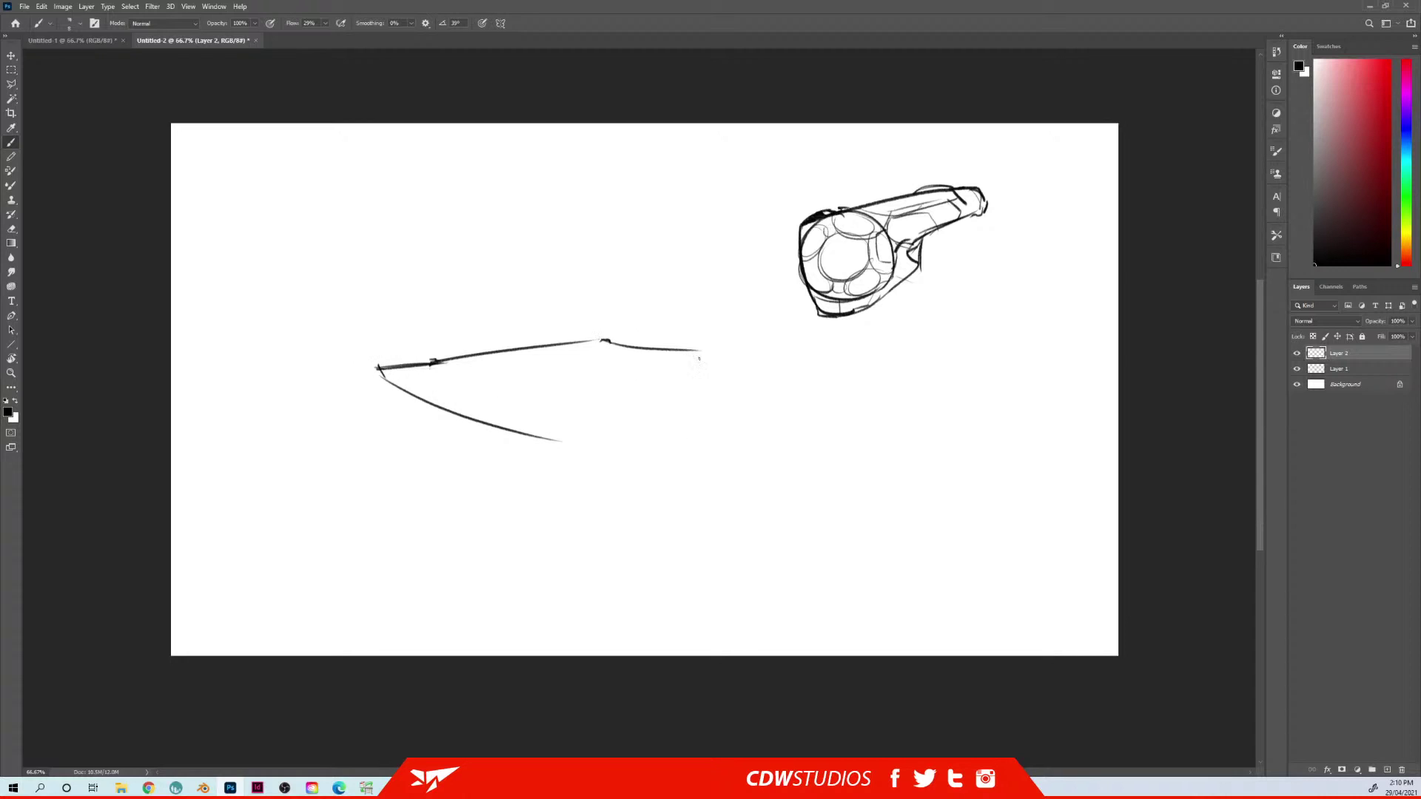
{"action": "key", "text": "ctrl+z"}
Draw the second form's rounded right end, small lower tip and inner contour curve
{"action": "mouse_move", "coordinate": [604, 340]}
{"action": "left_mouse_down"}
{"action": "mouse_move", "coordinate": [628, 351]}
{"action": "mouse_move", "coordinate": [558, 442]}
{"action": "mouse_move", "coordinate": [567, 419]}
{"action": "left_mouse_up"}
{"action": "mouse_move", "coordinate": [432, 361]}
{"action": "left_mouse_down"}
{"action": "mouse_move", "coordinate": [515, 438]}
{"action": "mouse_move", "coordinate": [570, 448]}
{"action": "left_mouse_up"}
{"action": "mouse_move", "coordinate": [453, 372]}
{"action": "left_mouse_down"}
{"action": "mouse_move", "coordinate": [452, 403]}
{"action": "mouse_move", "coordinate": [567, 414]}
{"action": "left_mouse_up"}
{"action": "key", "text": "ctrl+z"}
{"action": "key", "text": "ctrl+z"}
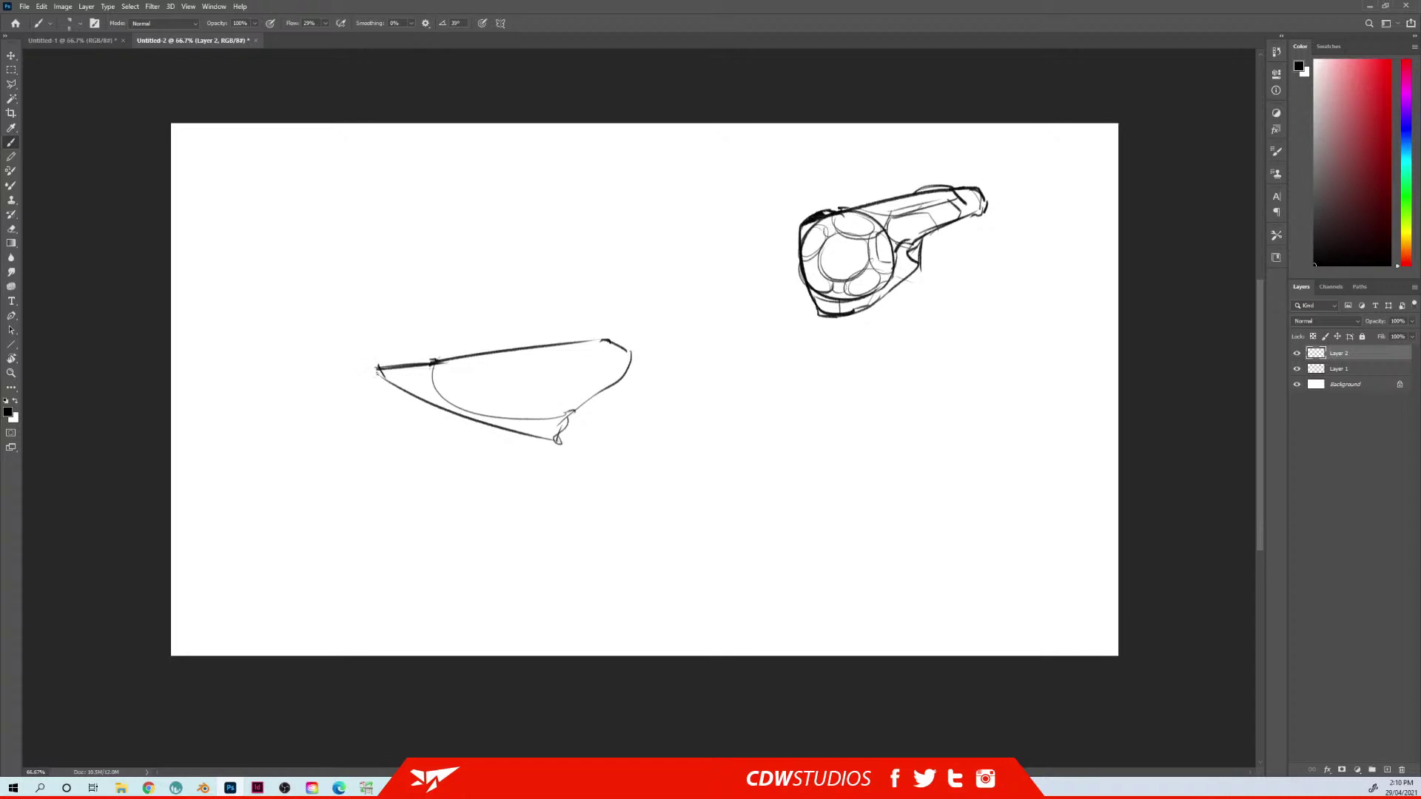
Reinforce the upper edge near the pointed end and draw a flat ellipse low on the second form's body
{"action": "left_click_drag", "start_coordinate": [420, 363], "coordinate": [446, 358]}
{"action": "left_click_drag", "start_coordinate": [487, 408], "coordinate": [580, 396]}
{"action": "key", "text": "ctrl+z"}
{"action": "mouse_move", "coordinate": [484, 409]}
{"action": "left_mouse_down"}
{"action": "mouse_move", "coordinate": [527, 416]}
{"action": "mouse_move", "coordinate": [583, 397]}
{"action": "left_mouse_up"}
Set the brush smoothing to 5%
{"action": "left_click_drag", "start_coordinate": [401, 23], "coordinate": [316, 7]}
{"action": "type", "text": "5"}
{"action": "key", "text": "Return"}
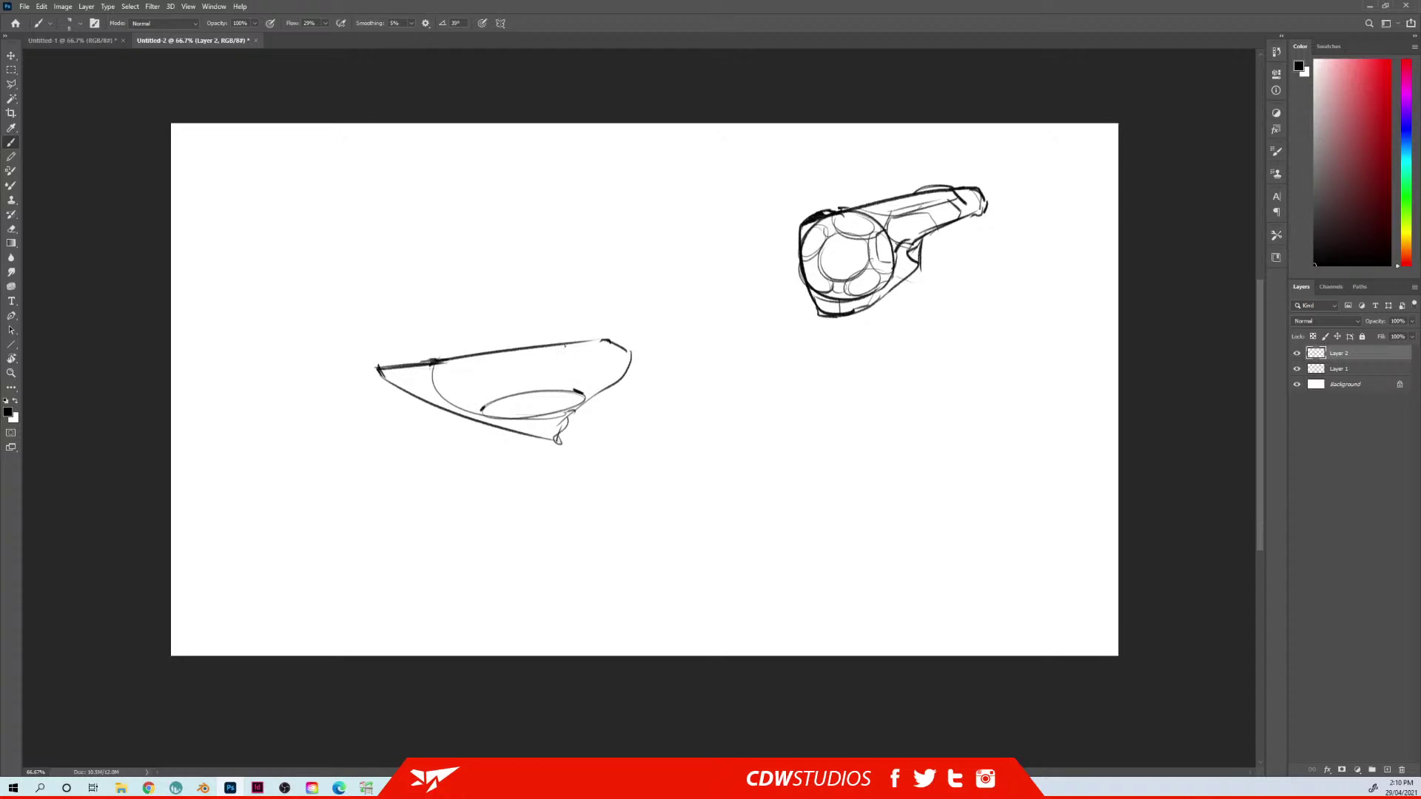
Add contour lines to the second form's body, both ends and the inside of the flat ellipse
{"action": "left_click_drag", "start_coordinate": [565, 346], "coordinate": [546, 384]}
{"action": "left_click_drag", "start_coordinate": [386, 364], "coordinate": [415, 358]}
{"action": "left_click_drag", "start_coordinate": [502, 400], "coordinate": [547, 401]}
{"action": "left_click_drag", "start_coordinate": [608, 342], "coordinate": [631, 361]}
{"action": "left_click_drag", "start_coordinate": [395, 367], "coordinate": [390, 381]}
Draw a pedestal beneath the second form with a curved left side, a right side and a flat base
{"action": "left_click_drag", "start_coordinate": [581, 403], "coordinate": [461, 476]}
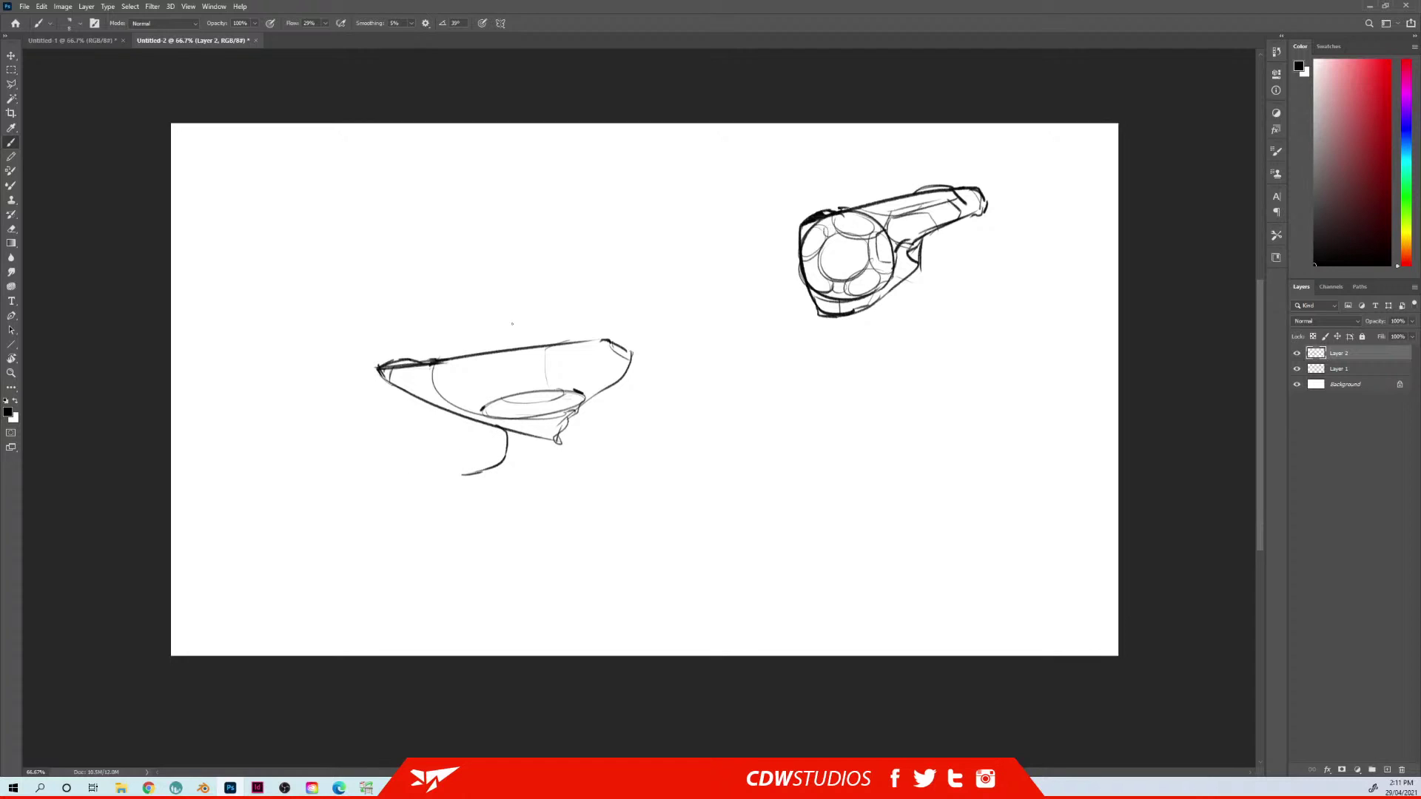
{"action": "left_click_drag", "start_coordinate": [560, 421], "coordinate": [549, 478]}
{"action": "mouse_move", "coordinate": [464, 472]}
{"action": "left_mouse_down"}
{"action": "mouse_move", "coordinate": [469, 488]}
{"action": "mouse_move", "coordinate": [563, 489]}
{"action": "mouse_move", "coordinate": [551, 483]}
{"action": "left_mouse_up"}
Switch the eraser to the shape juice brush and erase the stray lines inside the pedestal
{"action": "key", "text": "e"}
{"action": "right_click", "coordinate": [517, 441]}
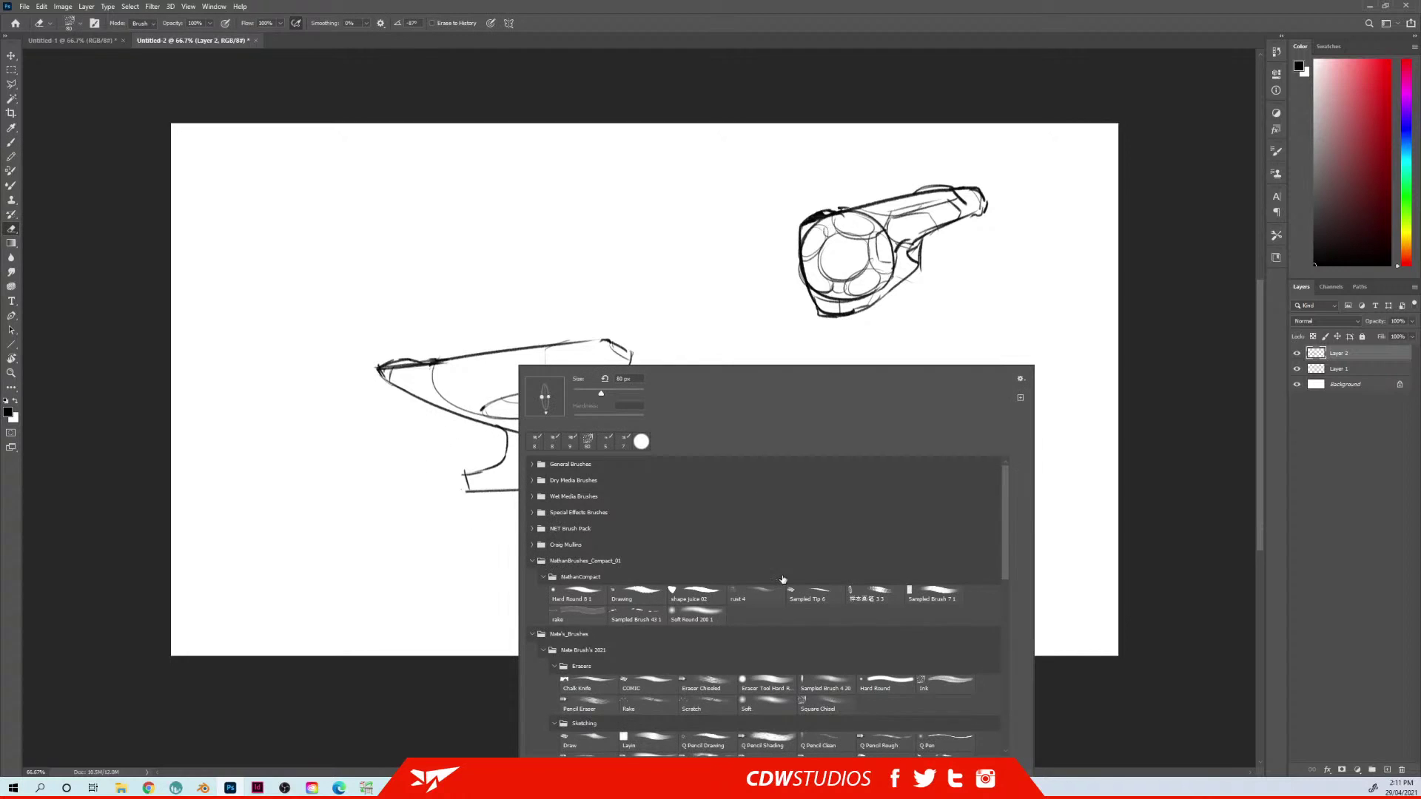
{"action": "left_click", "coordinate": [697, 594]}
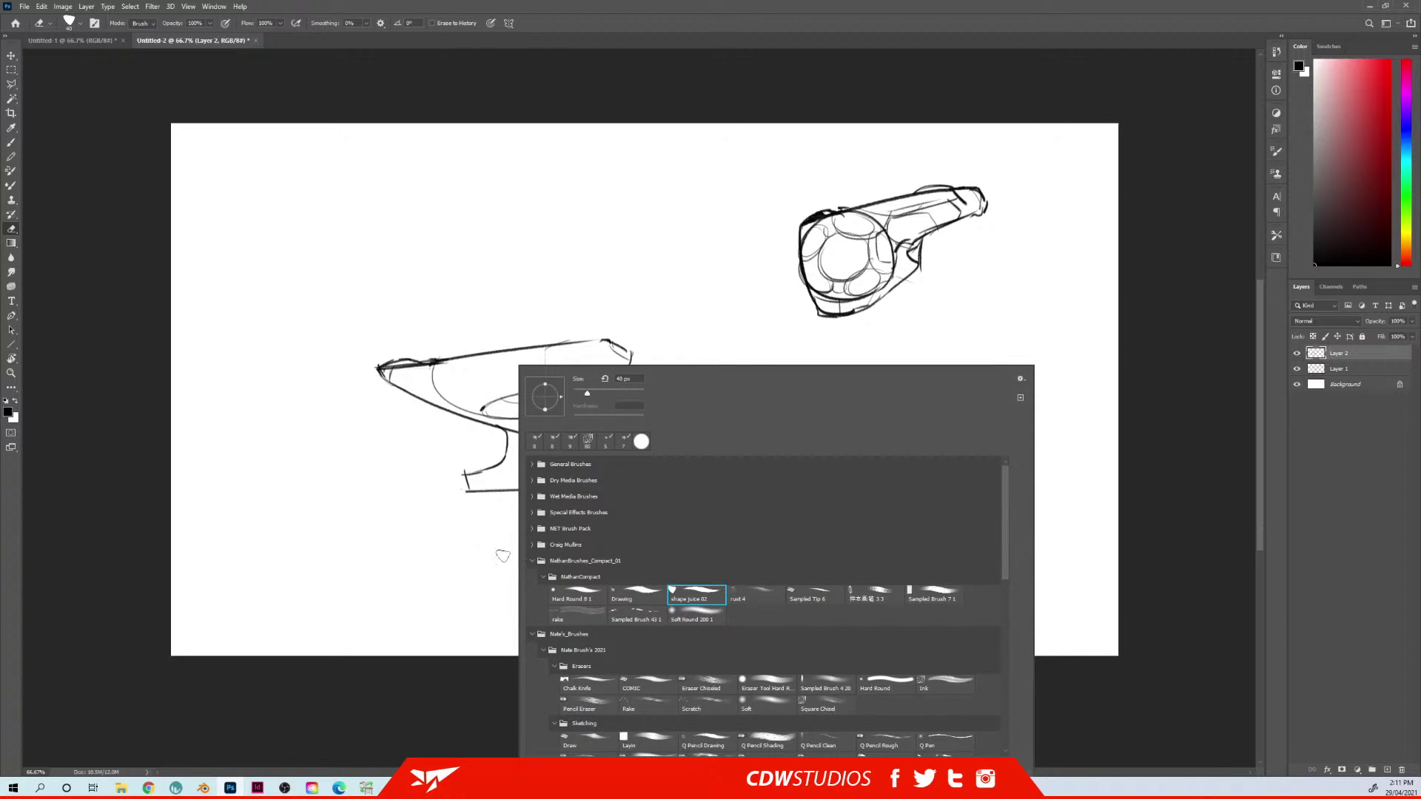
{"action": "left_click", "coordinate": [570, 531]}
{"action": "left_click_drag", "start_coordinate": [513, 433], "coordinate": [552, 468]}
Redraw the pedestal's right side and add an inner contour curve and a curved line along its base
{"action": "key", "text": "b"}
{"action": "left_click_drag", "start_coordinate": [583, 406], "coordinate": [558, 490]}
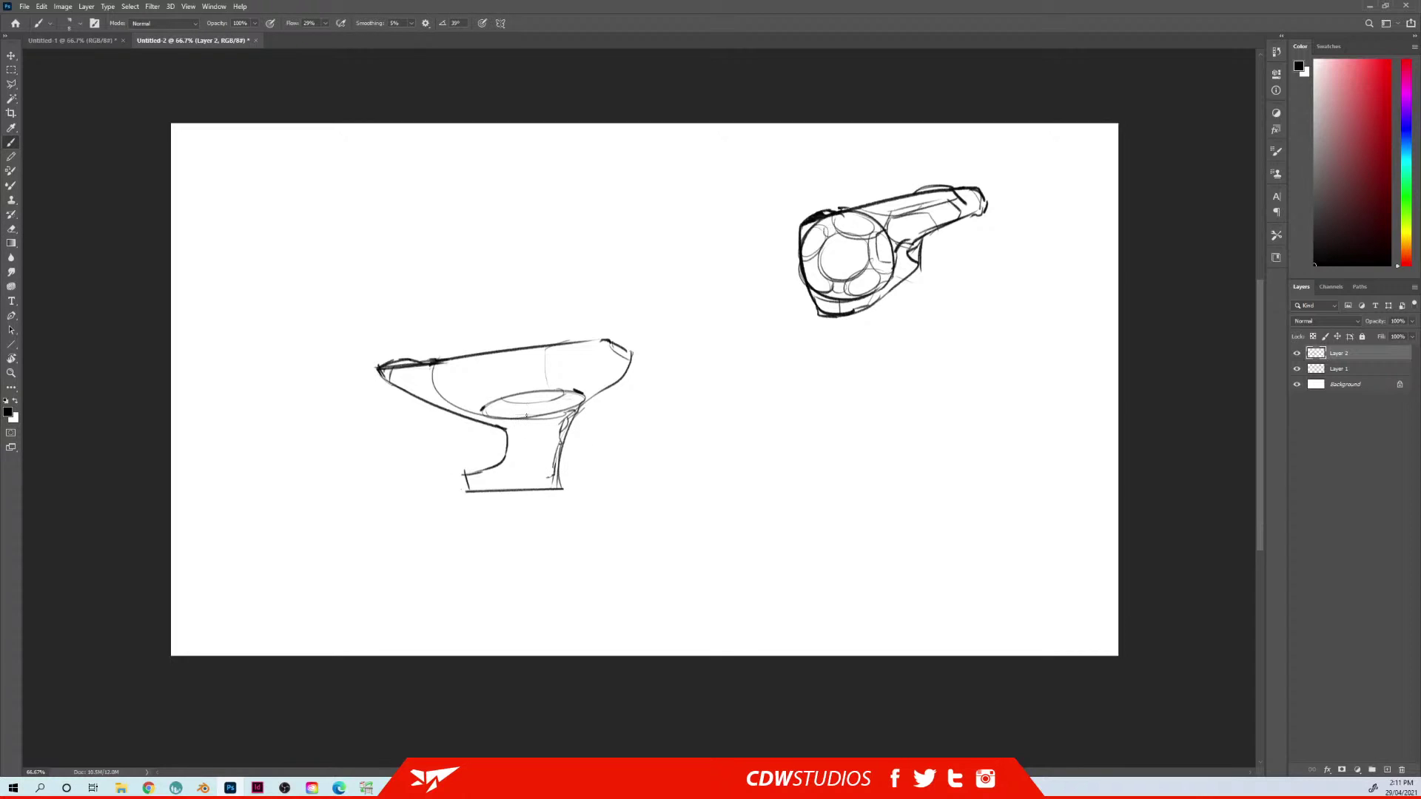
{"action": "left_click_drag", "start_coordinate": [500, 427], "coordinate": [546, 487]}
{"action": "left_click_drag", "start_coordinate": [496, 420], "coordinate": [540, 480]}
{"action": "left_click_drag", "start_coordinate": [466, 490], "coordinate": [560, 477]}
Move the pedestal sketch to the canvas's upper area left of the first sketch, adding small oval details near both ends
{"action": "mouse_move", "coordinate": [562, 379]}
{"action": "left_mouse_down"}
{"action": "mouse_move", "coordinate": [670, 216]}
{"action": "mouse_move", "coordinate": [662, 227]}
{"action": "left_mouse_up"}
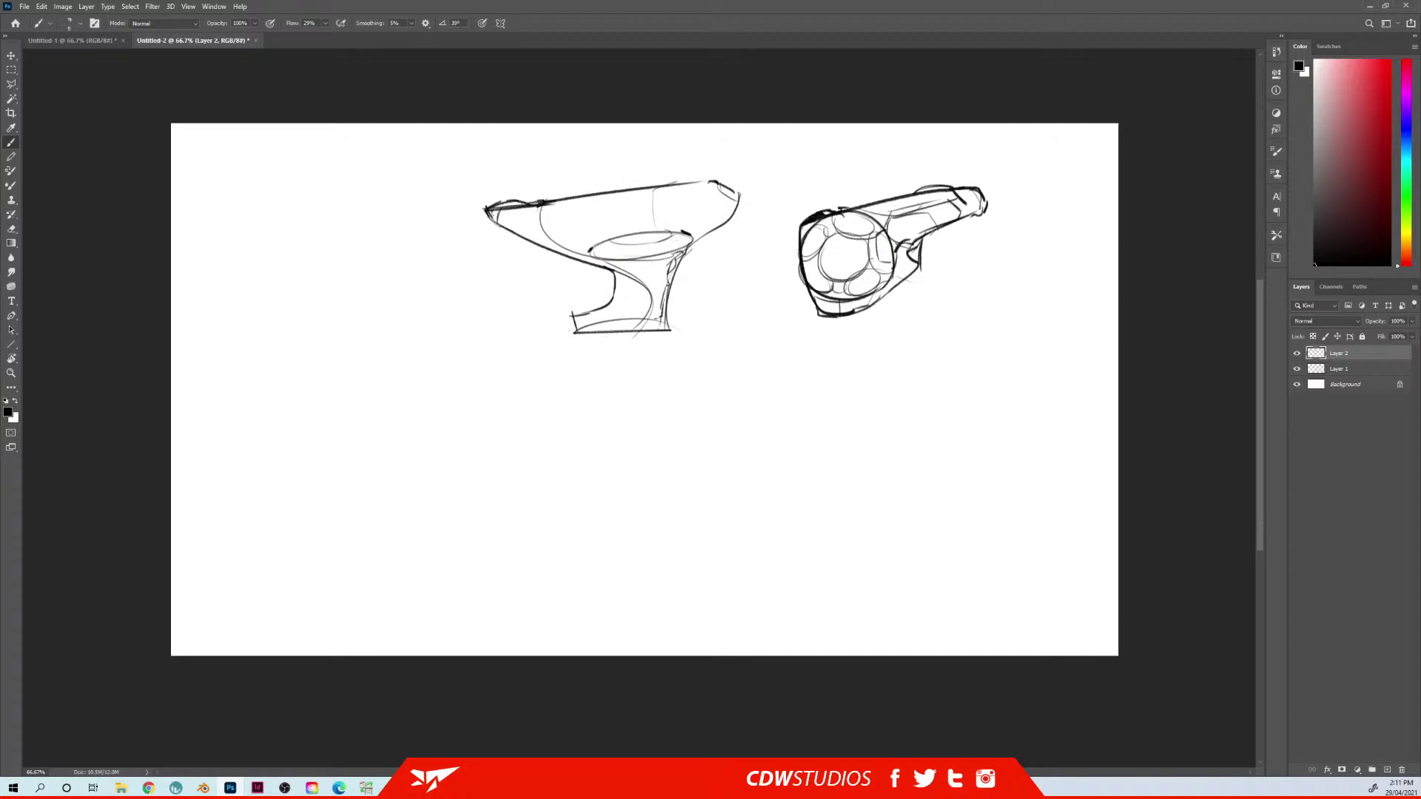
{"action": "left_click_drag", "start_coordinate": [513, 208], "coordinate": [525, 226]}
{"action": "mouse_move", "coordinate": [667, 189]}
{"action": "left_mouse_down"}
{"action": "mouse_move", "coordinate": [655, 203]}
{"action": "mouse_move", "coordinate": [679, 186]}
{"action": "mouse_move", "coordinate": [691, 197]}
{"action": "left_mouse_up"}
{"action": "left_click_drag", "start_coordinate": [509, 198], "coordinate": [488, 208]}
{"action": "left_click_drag", "start_coordinate": [586, 221], "coordinate": [508, 213]}
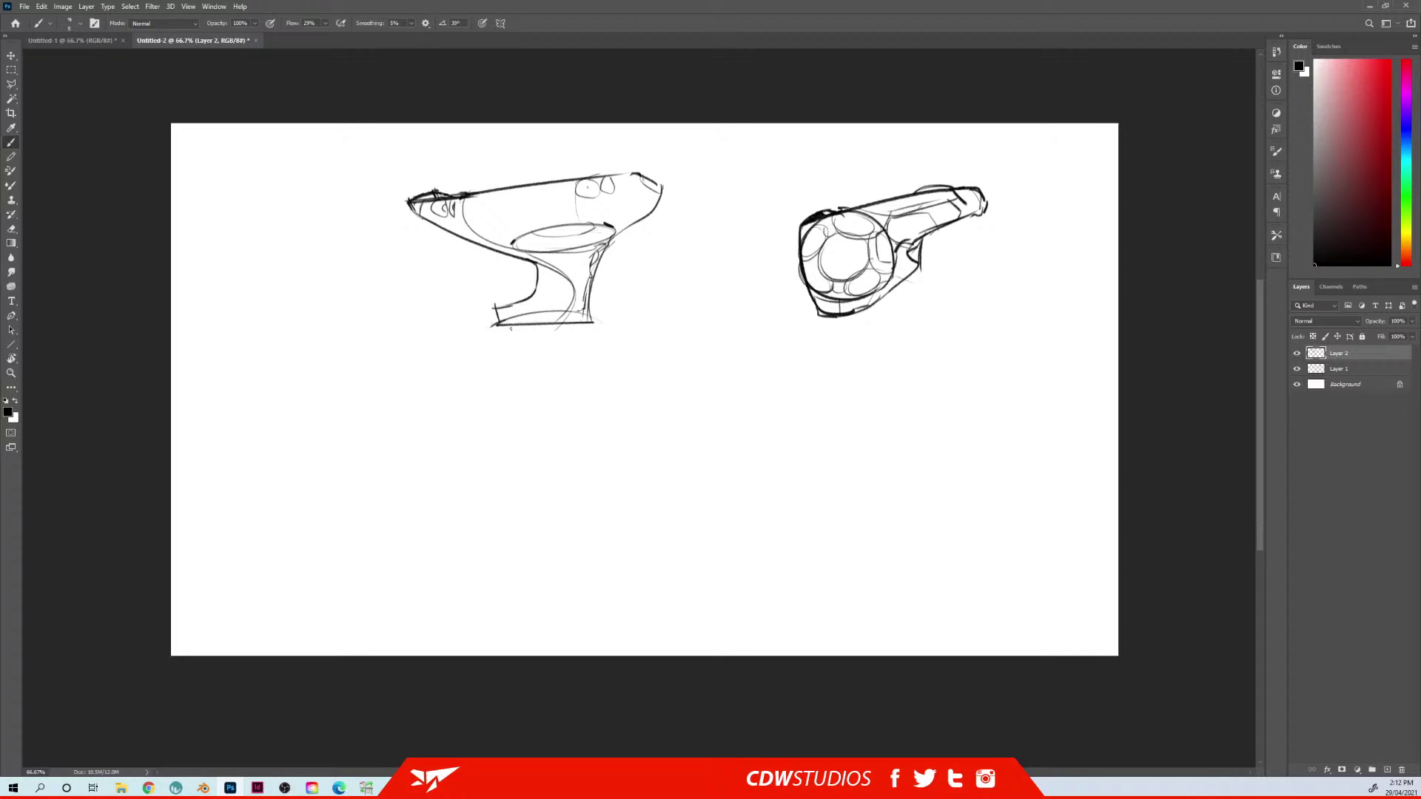
Draw a wide flat oval base under the pedestal with short vertical lines near its ends
{"action": "mouse_move", "coordinate": [492, 334]}
{"action": "left_mouse_down"}
{"action": "mouse_move", "coordinate": [618, 342]}
{"action": "mouse_move", "coordinate": [582, 351]}
{"action": "mouse_move", "coordinate": [489, 326]}
{"action": "mouse_move", "coordinate": [518, 353]}
{"action": "mouse_move", "coordinate": [615, 330]}
{"action": "mouse_move", "coordinate": [580, 346]}
{"action": "mouse_move", "coordinate": [599, 320]}
{"action": "mouse_move", "coordinate": [592, 341]}
{"action": "left_mouse_up"}
{"action": "key", "text": "ctrl+z"}
{"action": "key", "text": "e"}
{"action": "key", "text": "b"}
{"action": "left_click_drag", "start_coordinate": [597, 316], "coordinate": [580, 343]}
{"action": "left_click_drag", "start_coordinate": [493, 323], "coordinate": [490, 341]}
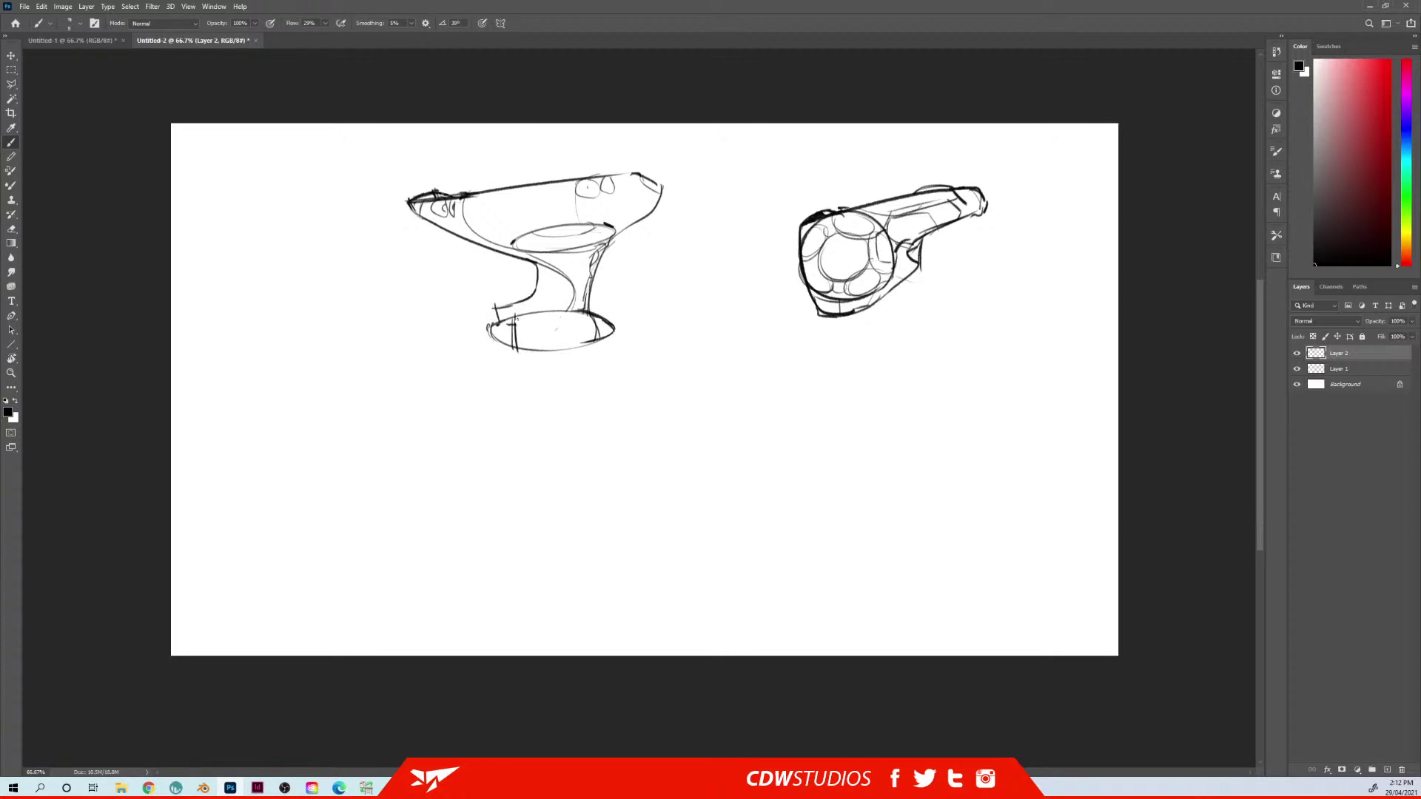
Clean up the lines where the pedestal meets its oval base and shift the sketch closer to the first one
{"action": "key", "text": "e"}
{"action": "mouse_move", "coordinate": [601, 288]}
{"action": "left_mouse_down"}
{"action": "mouse_move", "coordinate": [588, 320]}
{"action": "mouse_move", "coordinate": [538, 319]}
{"action": "mouse_move", "coordinate": [545, 304]}
{"action": "mouse_move", "coordinate": [605, 315]}
{"action": "mouse_move", "coordinate": [509, 321]}
{"action": "left_mouse_up"}
{"action": "key", "text": "b"}
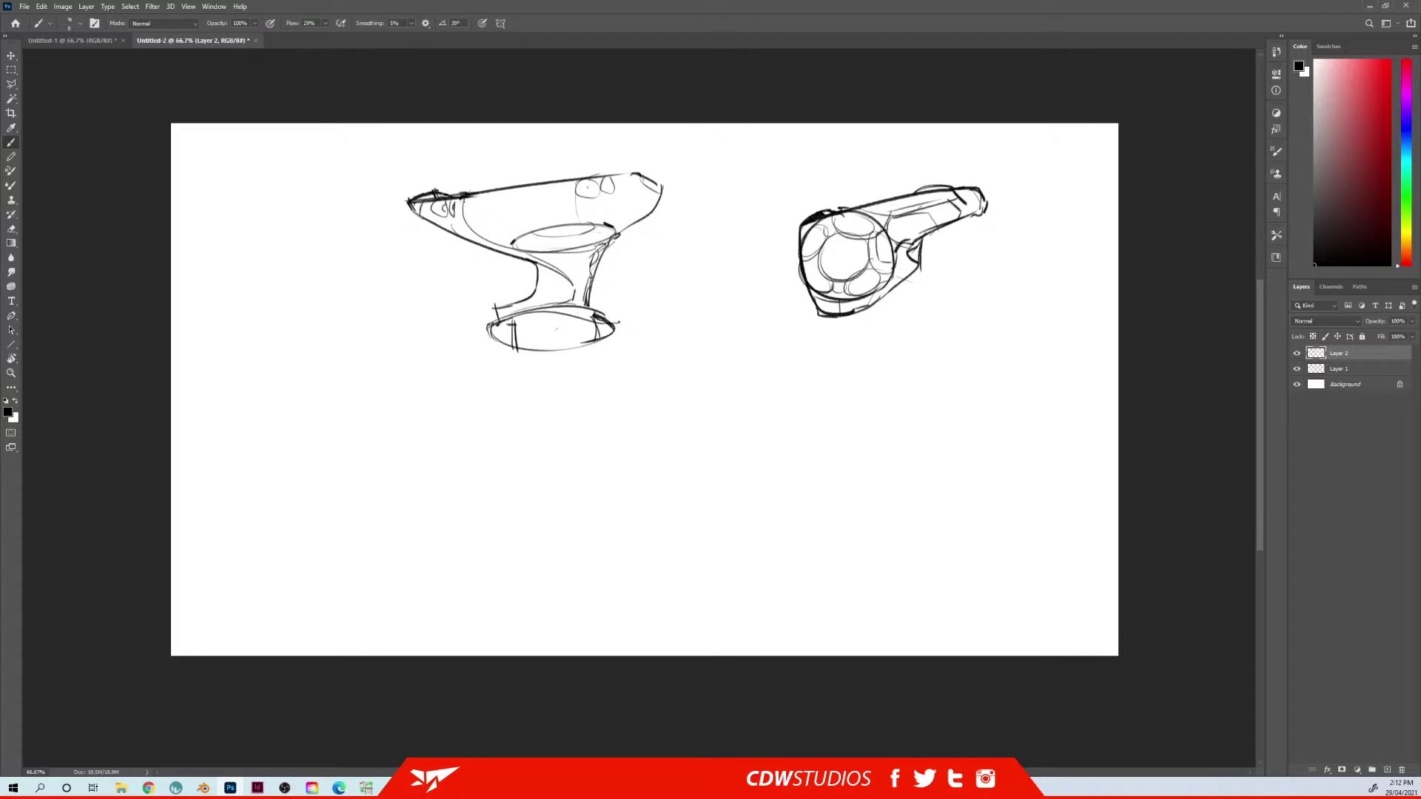
{"action": "left_click_drag", "start_coordinate": [465, 201], "coordinate": [456, 227]}
{"action": "mouse_move", "coordinate": [552, 185]}
{"action": "left_mouse_down"}
{"action": "mouse_move", "coordinate": [630, 161]}
{"action": "mouse_move", "coordinate": [605, 178]}
{"action": "left_mouse_up"}
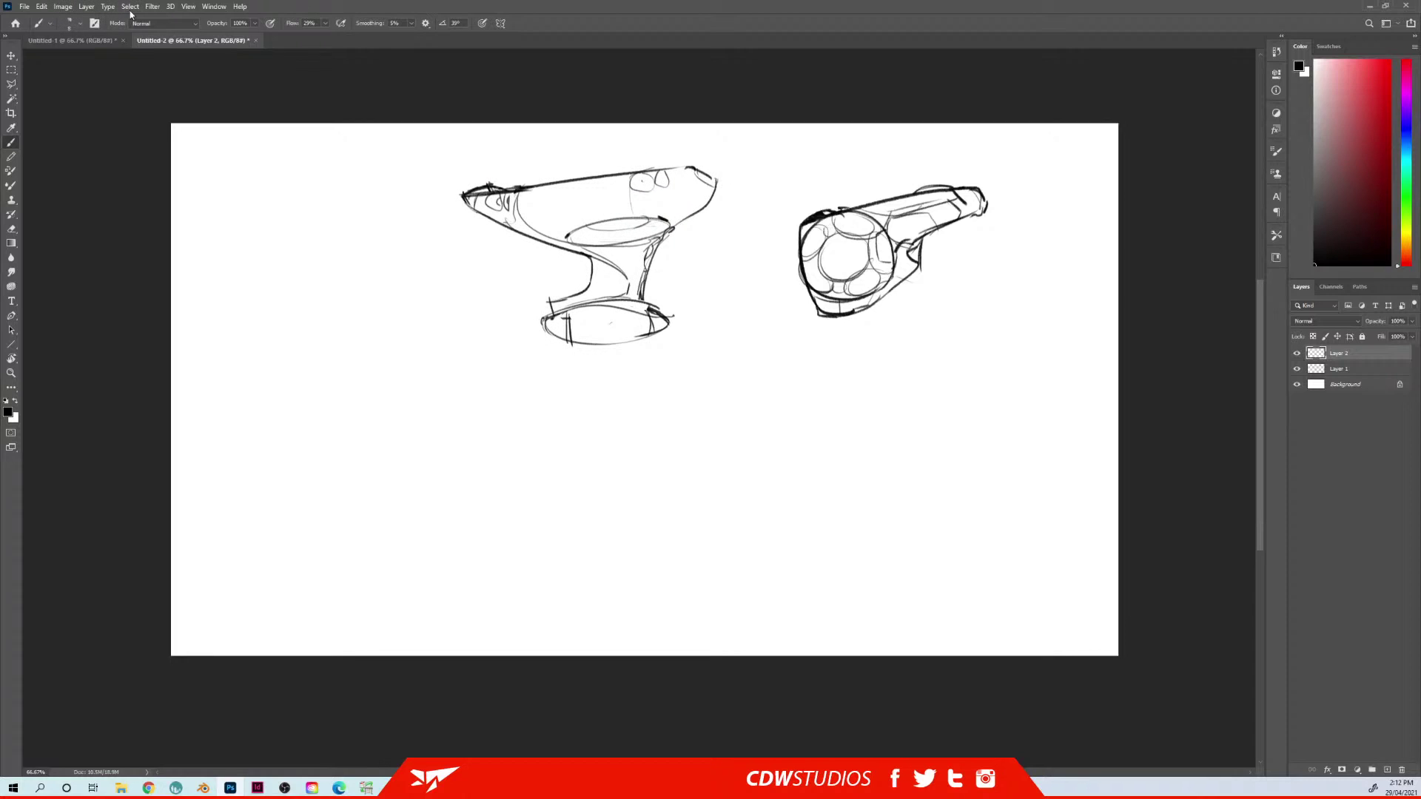
Turn off snapping to all targets
{"action": "left_click", "coordinate": [188, 7]}
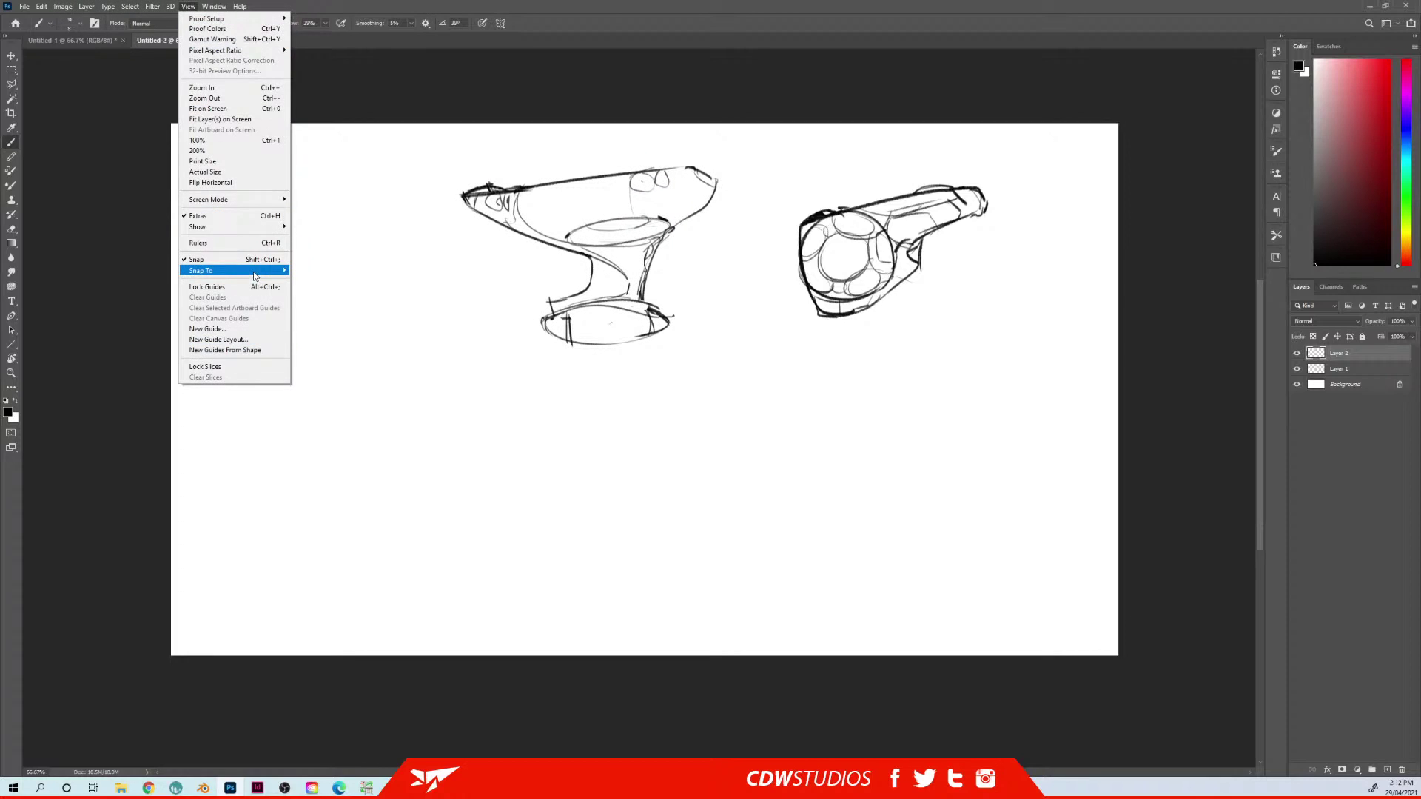
{"action": "mouse_move", "coordinate": [253, 270]}
{"action": "left_click", "coordinate": [301, 345]}
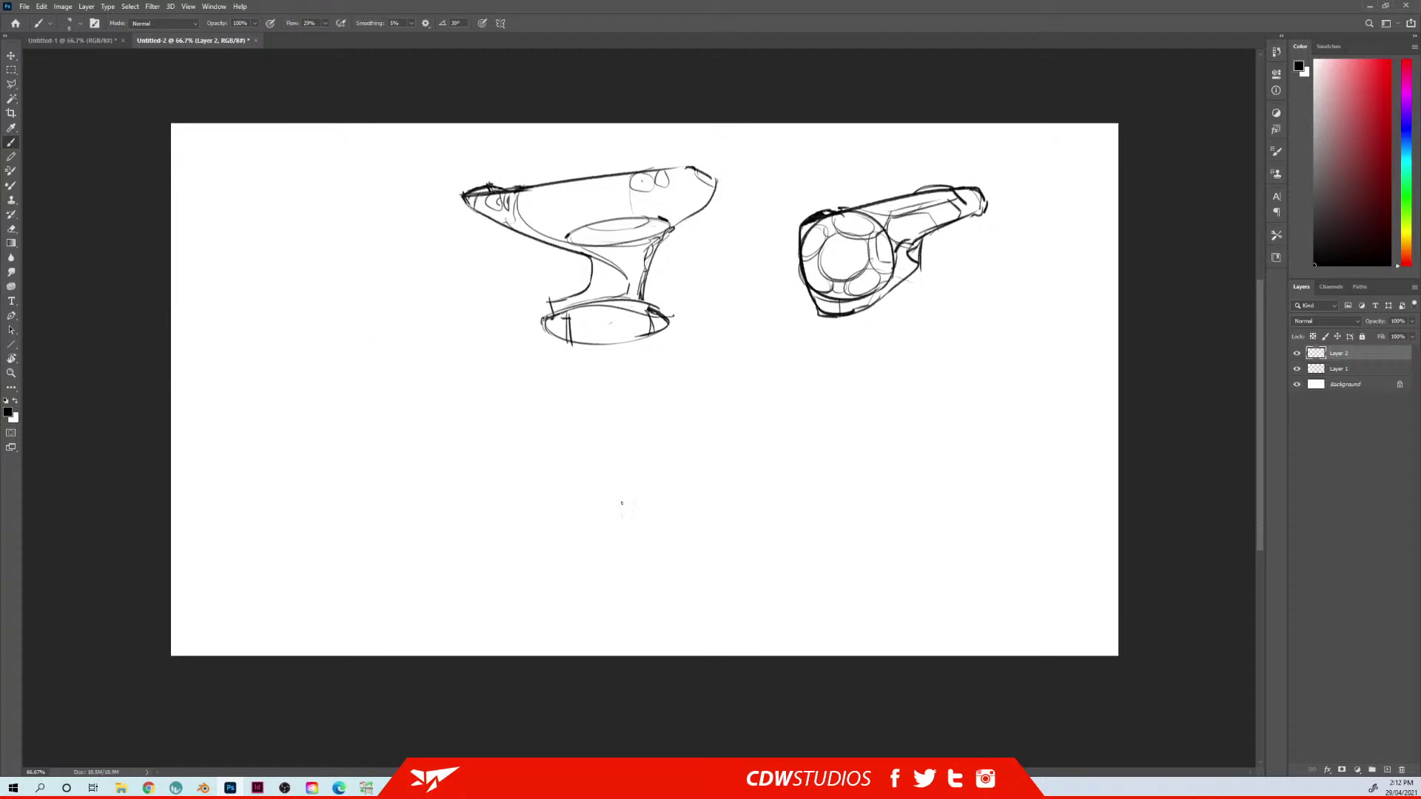
Add a new layer and draw a small upright ellipse below the pedestal sketch
{"action": "key", "text": "ctrl+shift+n"}
{"action": "key", "text": "Return"}
{"action": "left_click_drag", "start_coordinate": [552, 420], "coordinate": [786, 530]}
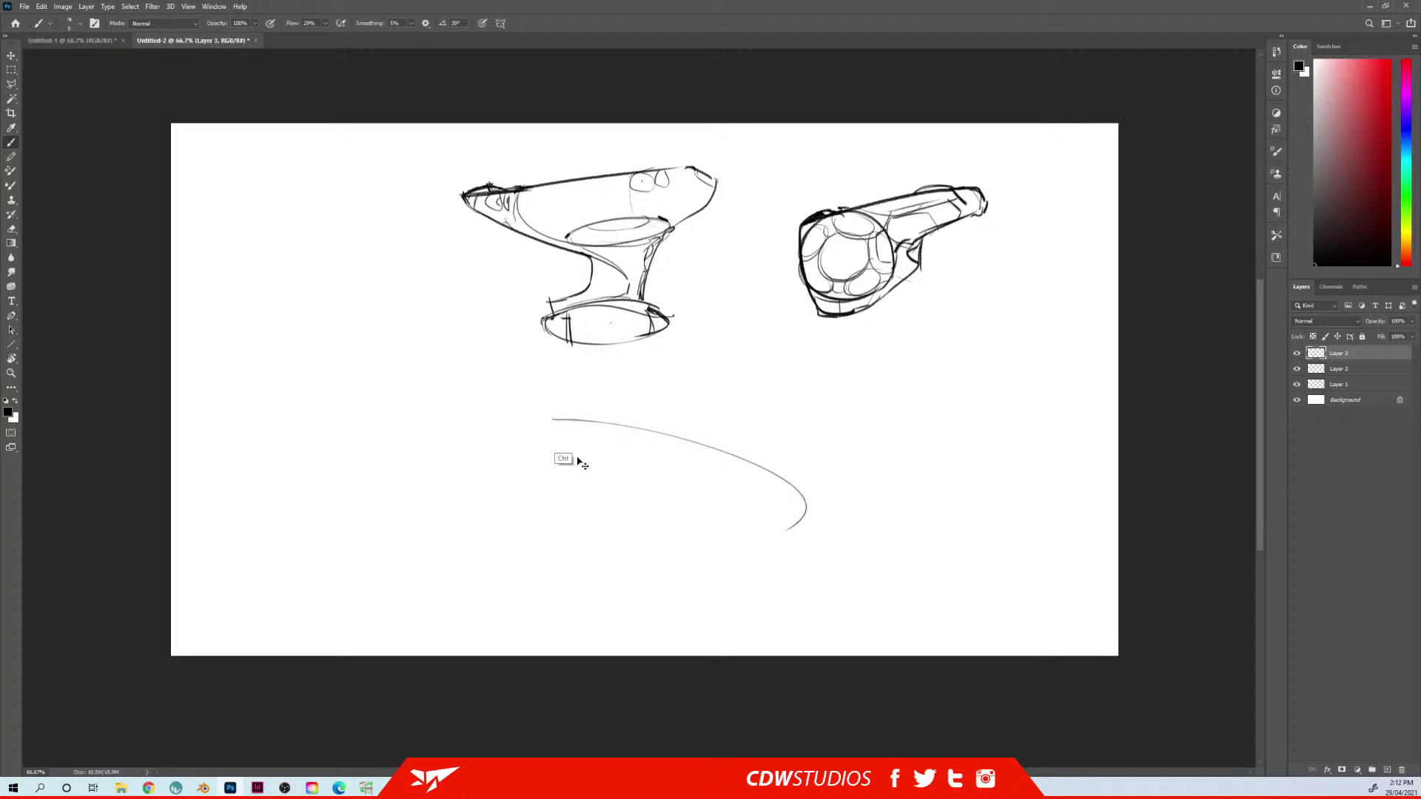
{"action": "key", "text": "ctrl+z"}
{"action": "left_click_drag", "start_coordinate": [508, 422], "coordinate": [518, 474]}
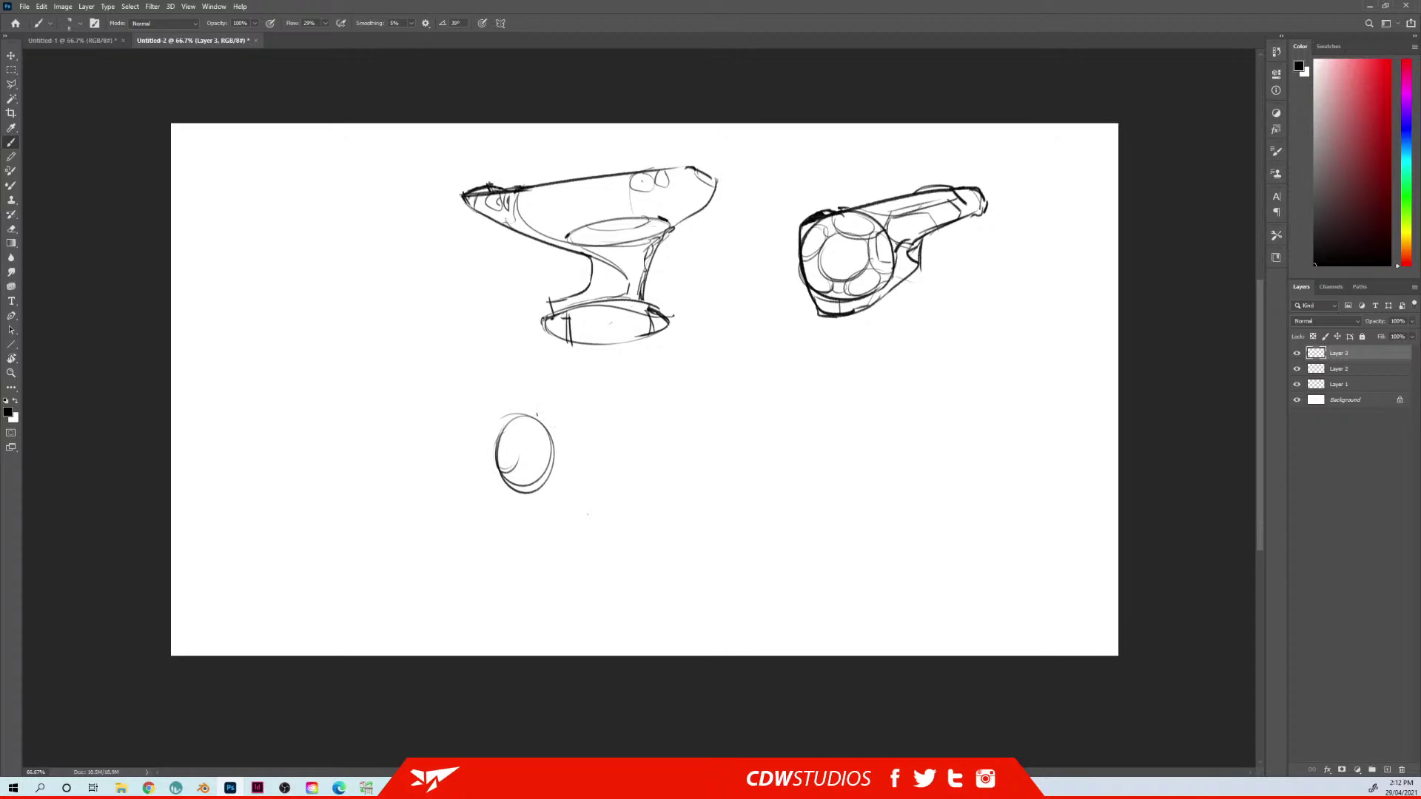
Extend the ellipse into a tapered bullet-like form pointing right, and add inner contour curves to its round front
{"action": "left_click_drag", "start_coordinate": [500, 413], "coordinate": [590, 439]}
{"action": "left_click_drag", "start_coordinate": [514, 491], "coordinate": [601, 462]}
{"action": "mouse_move", "coordinate": [527, 414]}
{"action": "left_mouse_down"}
{"action": "mouse_move", "coordinate": [603, 461]}
{"action": "mouse_move", "coordinate": [532, 485]}
{"action": "left_mouse_up"}
{"action": "left_click_drag", "start_coordinate": [496, 433], "coordinate": [520, 448]}
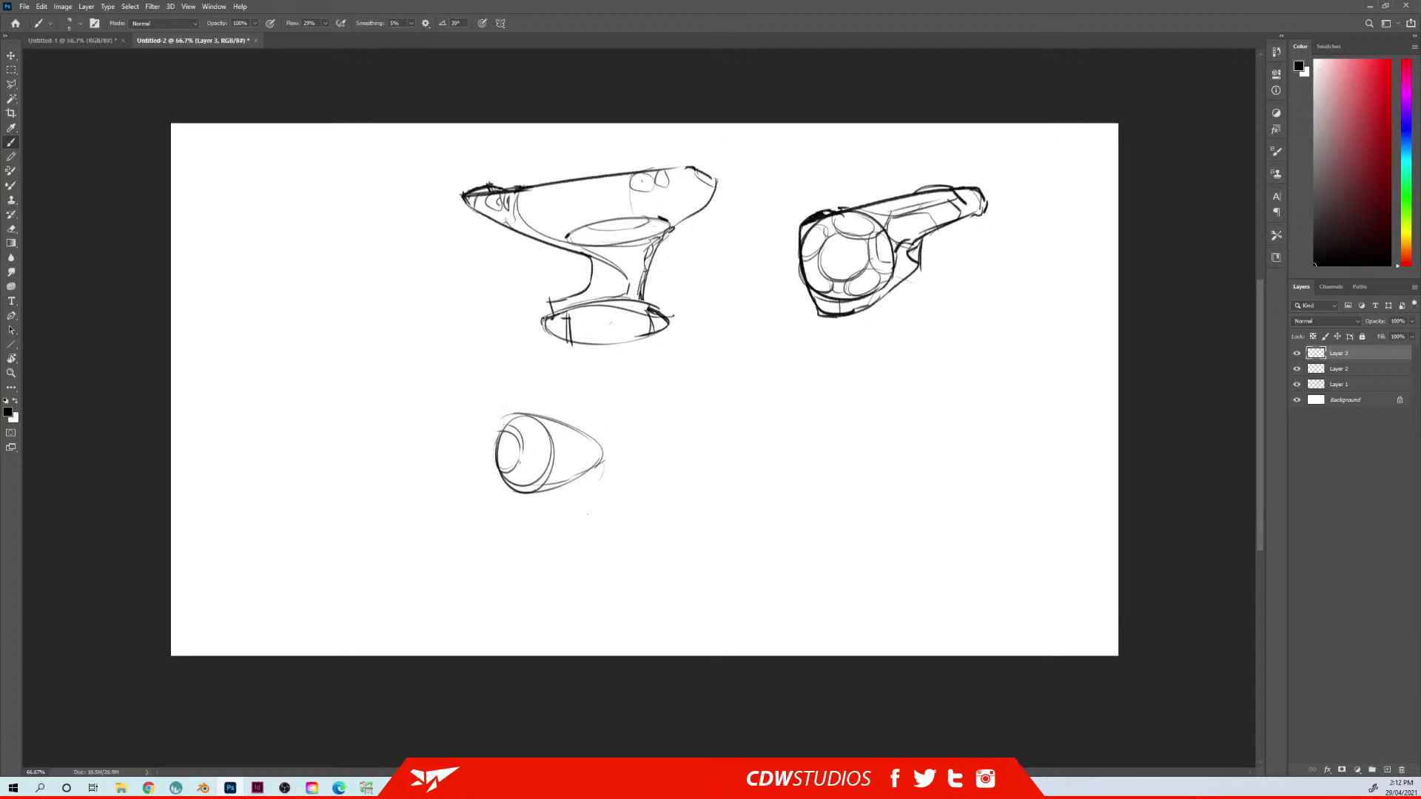
Draw a slim, slightly tapered handle with an angled end below the bullet form, joined by a short collar curve
{"action": "left_click_drag", "start_coordinate": [522, 498], "coordinate": [598, 470]}
{"action": "mouse_move", "coordinate": [540, 504]}
{"action": "left_mouse_down"}
{"action": "mouse_move", "coordinate": [535, 582]}
{"action": "mouse_move", "coordinate": [539, 504]}
{"action": "mouse_move", "coordinate": [533, 604]}
{"action": "mouse_move", "coordinate": [556, 584]}
{"action": "left_mouse_up"}
{"action": "key", "text": "ctrl+z"}
{"action": "left_click_drag", "start_coordinate": [575, 473], "coordinate": [549, 592]}
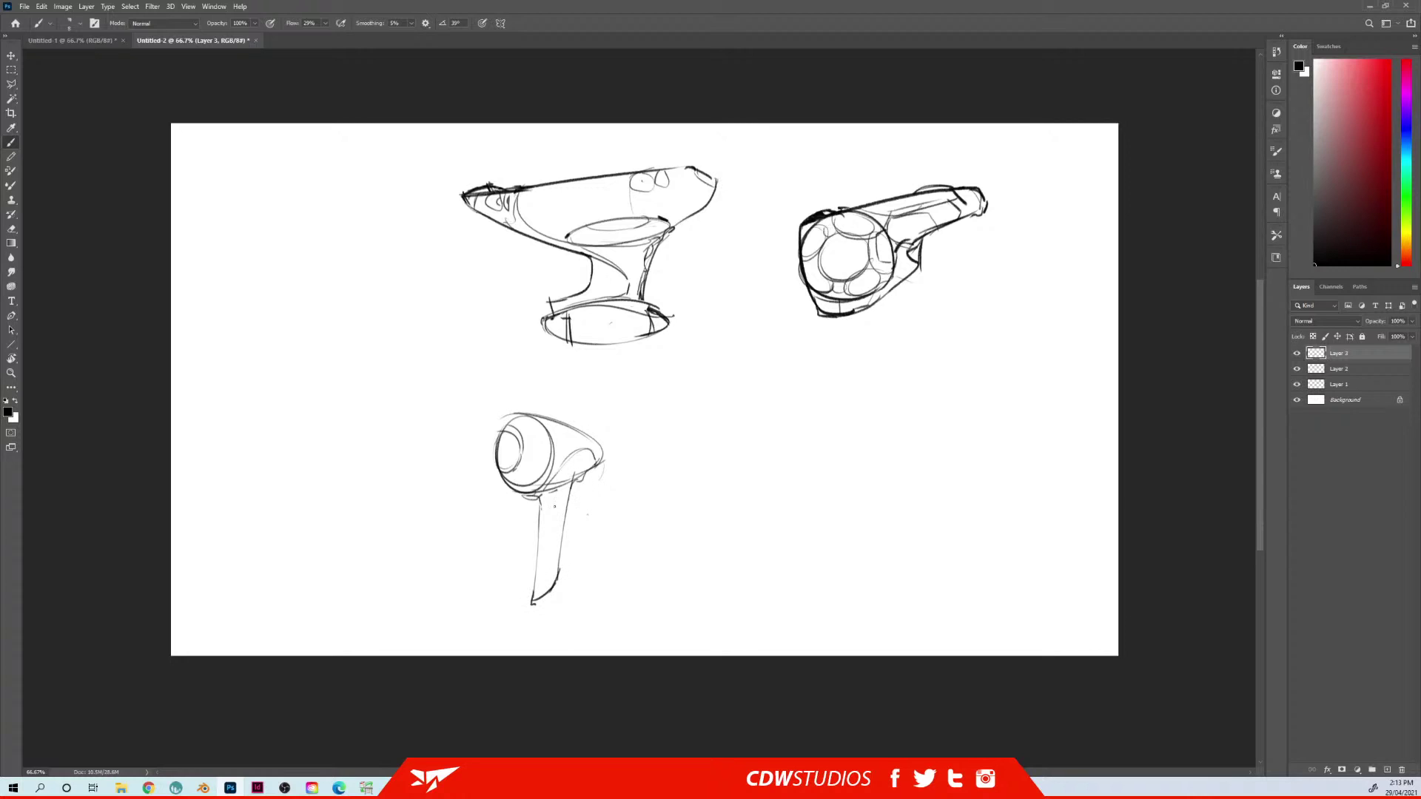
{"action": "left_click_drag", "start_coordinate": [526, 493], "coordinate": [533, 554]}
{"action": "key", "text": "ctrl+z"}
{"action": "mouse_move", "coordinate": [526, 494]}
{"action": "left_mouse_down"}
{"action": "mouse_move", "coordinate": [534, 547]}
{"action": "mouse_move", "coordinate": [537, 516]}
{"action": "left_mouse_up"}
Add contour lines to the bullet form's round front, rear cutout, upper edge and handle
{"action": "mouse_move", "coordinate": [506, 424]}
{"action": "left_mouse_down"}
{"action": "mouse_move", "coordinate": [523, 434]}
{"action": "mouse_move", "coordinate": [529, 415]}
{"action": "mouse_move", "coordinate": [498, 472]}
{"action": "mouse_move", "coordinate": [516, 461]}
{"action": "left_mouse_up"}
{"action": "left_click_drag", "start_coordinate": [575, 487], "coordinate": [587, 473]}
{"action": "mouse_move", "coordinate": [573, 452]}
{"action": "left_mouse_down"}
{"action": "mouse_move", "coordinate": [549, 485]}
{"action": "mouse_move", "coordinate": [587, 449]}
{"action": "left_mouse_up"}
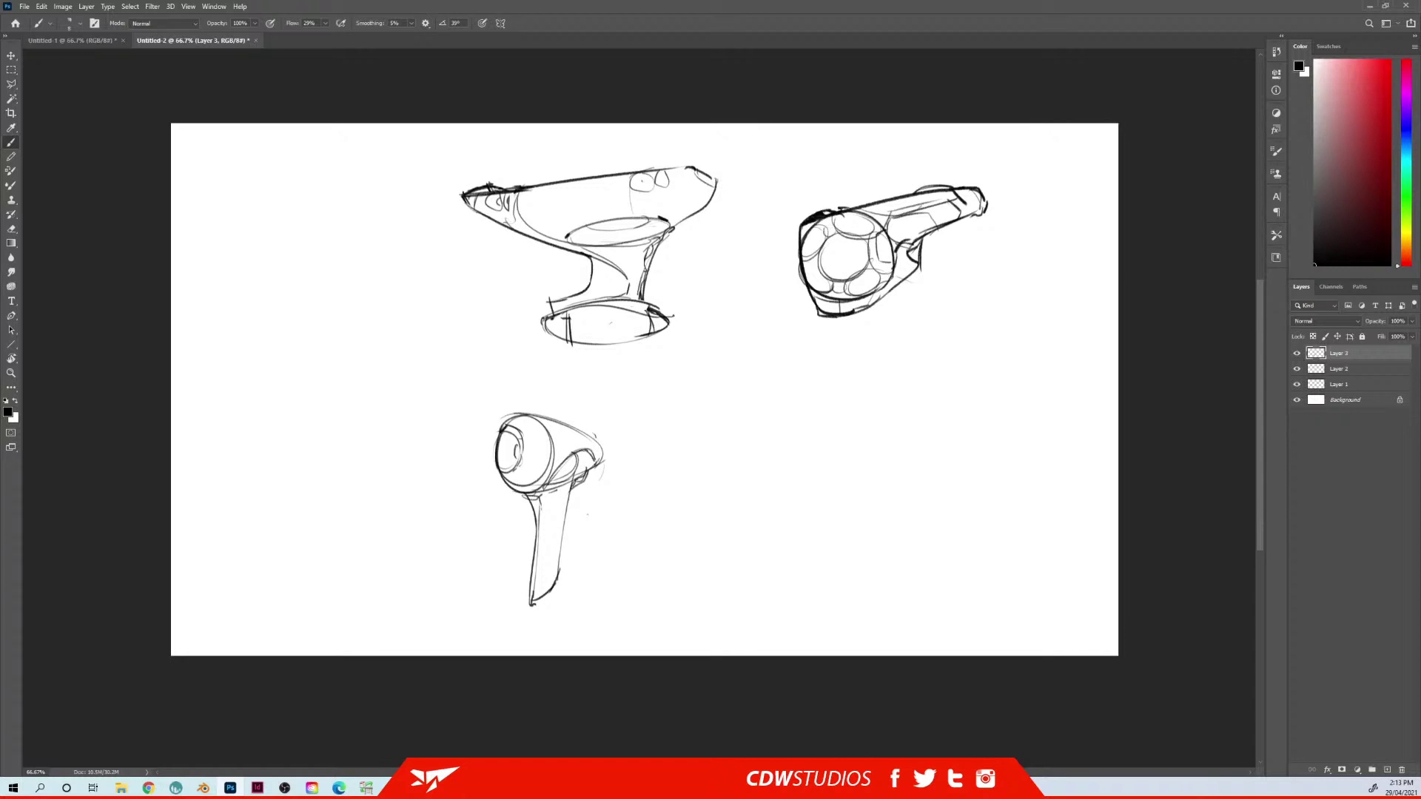
{"action": "mouse_move", "coordinate": [514, 418]}
{"action": "left_mouse_down"}
{"action": "mouse_move", "coordinate": [494, 459]}
{"action": "mouse_move", "coordinate": [525, 501]}
{"action": "mouse_move", "coordinate": [548, 589]}
{"action": "left_mouse_up"}
{"action": "left_click_drag", "start_coordinate": [548, 417], "coordinate": [559, 425]}
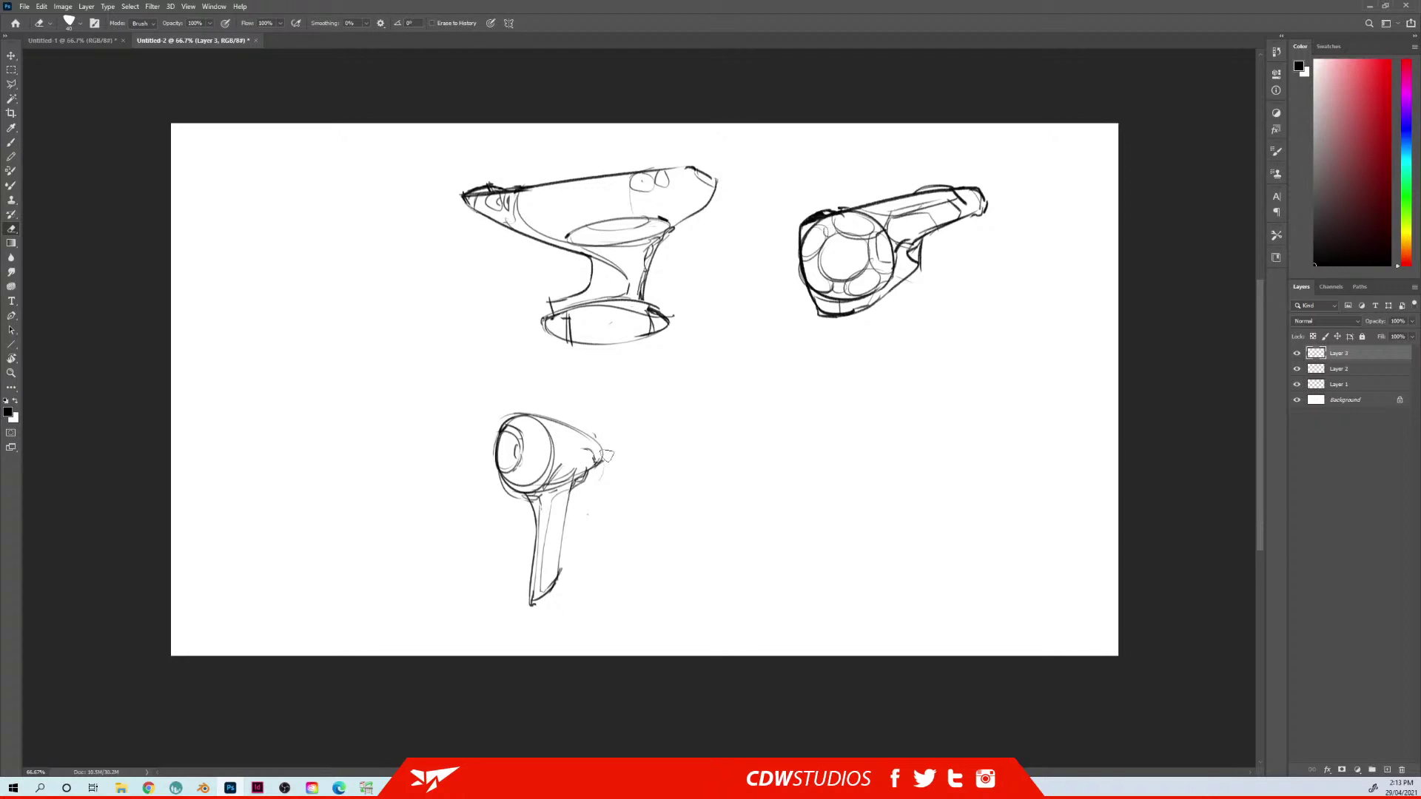
{"action": "left_click_drag", "start_coordinate": [553, 458], "coordinate": [587, 448]}
{"action": "left_click_drag", "start_coordinate": [562, 465], "coordinate": [590, 466]}
{"action": "key", "text": "ctrl+z"}
{"action": "key", "text": "ctrl+z"}
{"action": "key", "text": "ctrl+z"}
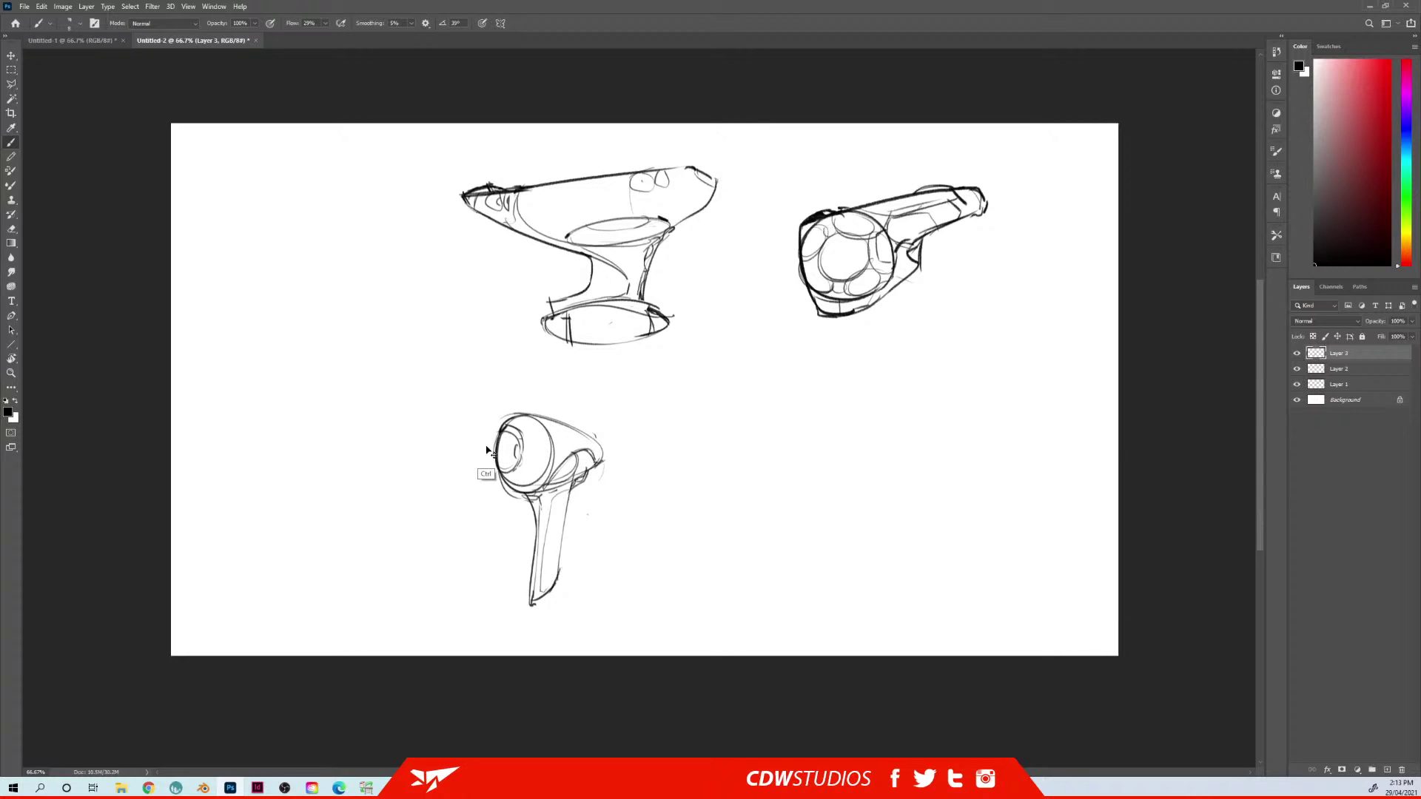
Add a small knob on a short stem in front of the round face and rework the face's inner rings
{"action": "mouse_move", "coordinate": [471, 444]}
{"action": "left_mouse_down"}
{"action": "mouse_move", "coordinate": [452, 460]}
{"action": "mouse_move", "coordinate": [482, 450]}
{"action": "mouse_move", "coordinate": [459, 445]}
{"action": "mouse_move", "coordinate": [495, 455]}
{"action": "left_mouse_up"}
{"action": "left_click_drag", "start_coordinate": [458, 454], "coordinate": [469, 444]}
{"action": "mouse_move", "coordinate": [504, 425]}
{"action": "left_mouse_down"}
{"action": "mouse_move", "coordinate": [492, 474]}
{"action": "mouse_move", "coordinate": [530, 500]}
{"action": "left_mouse_up"}
{"action": "key", "text": "ctrl+z"}
{"action": "left_click_drag", "start_coordinate": [508, 419], "coordinate": [529, 413]}
{"action": "key", "text": "e"}
{"action": "mouse_move", "coordinate": [519, 439]}
{"action": "left_mouse_down"}
{"action": "mouse_move", "coordinate": [525, 453]}
{"action": "mouse_move", "coordinate": [505, 449]}
{"action": "mouse_move", "coordinate": [521, 432]}
{"action": "mouse_move", "coordinate": [496, 448]}
{"action": "mouse_move", "coordinate": [511, 426]}
{"action": "mouse_move", "coordinate": [531, 448]}
{"action": "mouse_move", "coordinate": [517, 459]}
{"action": "mouse_move", "coordinate": [540, 449]}
{"action": "mouse_move", "coordinate": [530, 438]}
{"action": "mouse_move", "coordinate": [516, 479]}
{"action": "mouse_move", "coordinate": [538, 477]}
{"action": "mouse_move", "coordinate": [517, 487]}
{"action": "left_mouse_up"}
{"action": "key", "text": "b"}
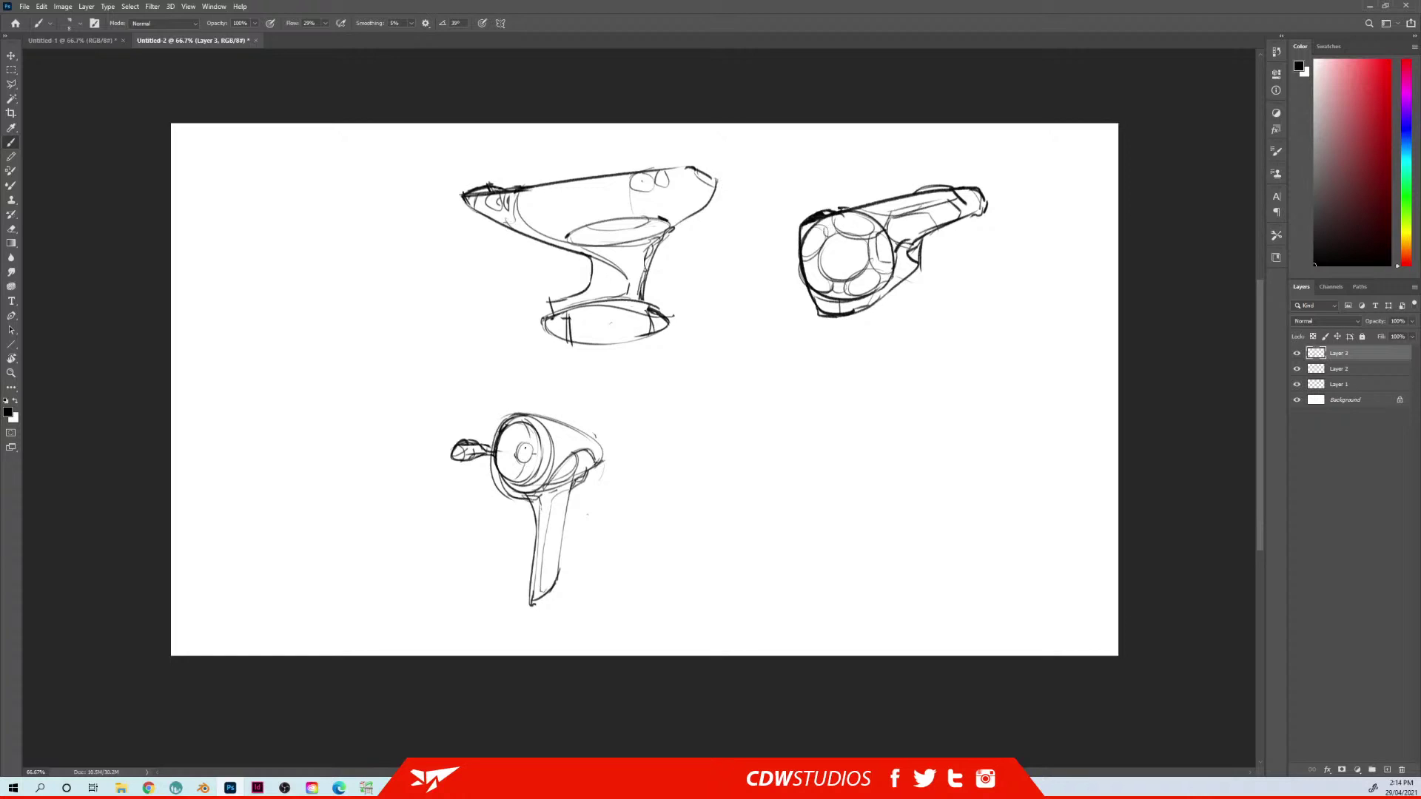
Move the handled sketch up beside the pedestal sketch and add a new layer
{"action": "mouse_move", "coordinate": [542, 472]}
{"action": "left_mouse_down"}
{"action": "mouse_move", "coordinate": [358, 349]}
{"action": "mouse_move", "coordinate": [343, 235]}
{"action": "mouse_move", "coordinate": [319, 224]}
{"action": "left_mouse_up"}
{"action": "key", "text": "ctrl+shift+n"}
{"action": "key", "text": "Return"}
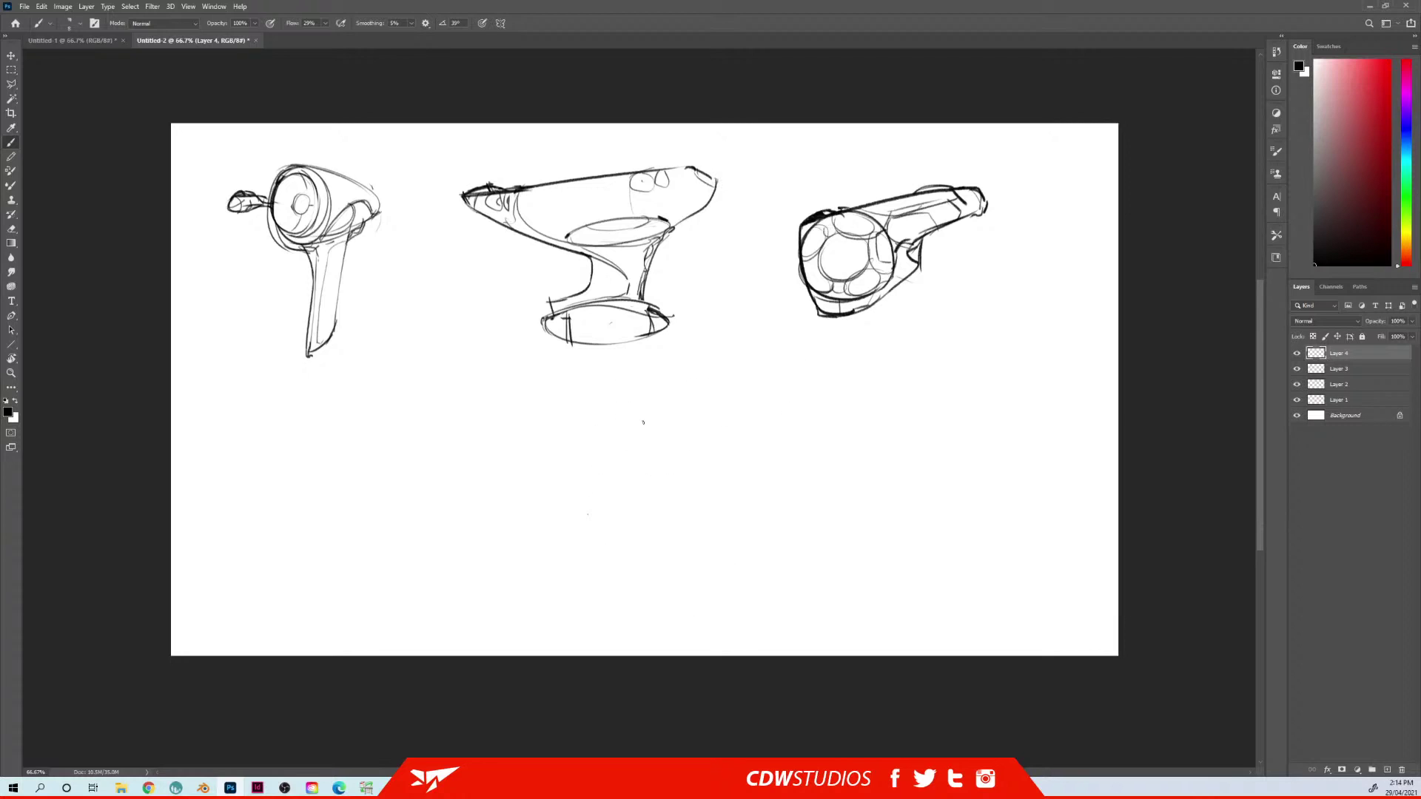
Draw a leaning egg-shaped body below the pedestal sketch, with an inner contour, a blunt tail extending right and underside lines
{"action": "mouse_move", "coordinate": [625, 494]}
{"action": "left_mouse_down"}
{"action": "mouse_move", "coordinate": [701, 395]}
{"action": "mouse_move", "coordinate": [663, 495]}
{"action": "mouse_move", "coordinate": [624, 507]}
{"action": "left_mouse_up"}
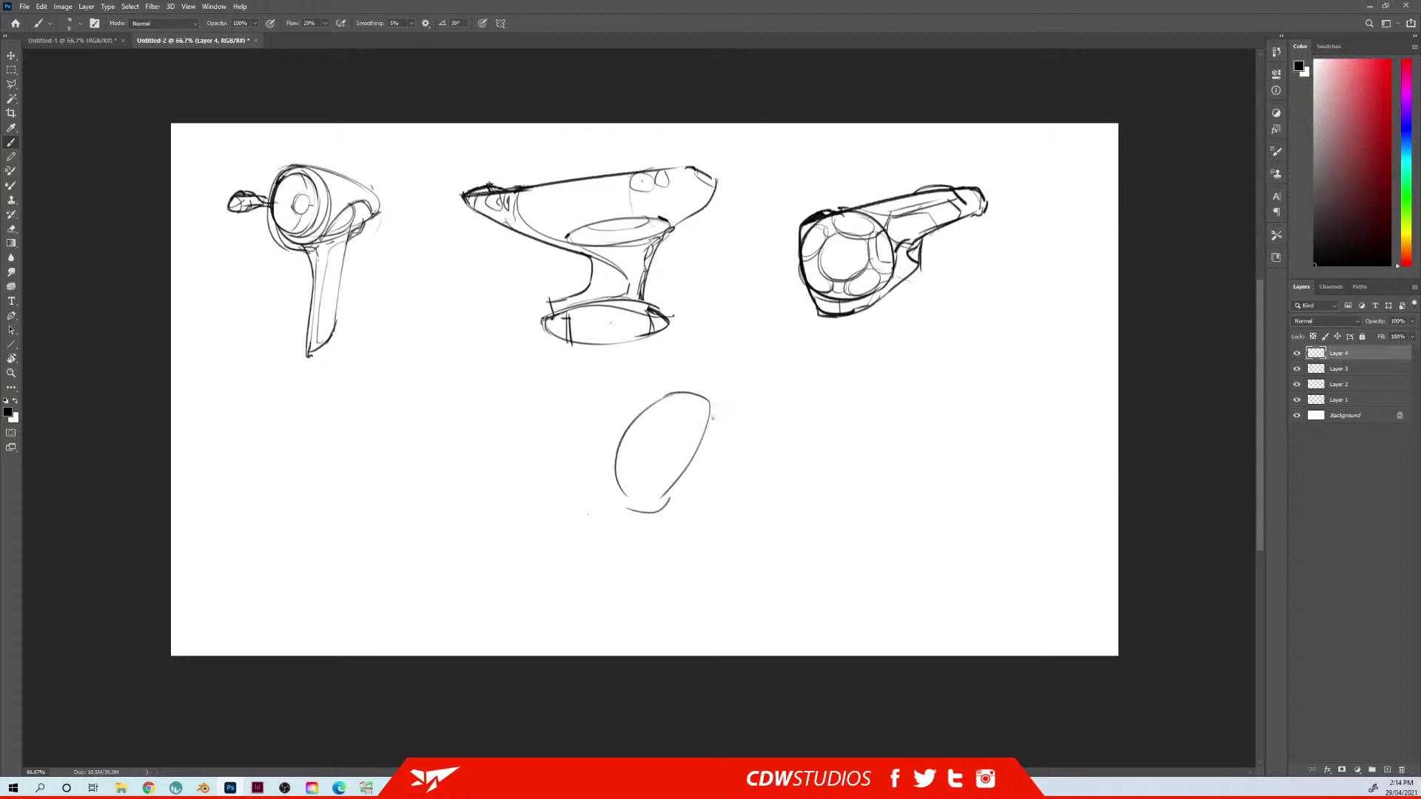
{"action": "mouse_move", "coordinate": [713, 405]}
{"action": "left_mouse_down"}
{"action": "mouse_move", "coordinate": [624, 497]}
{"action": "mouse_move", "coordinate": [658, 509]}
{"action": "mouse_move", "coordinate": [668, 500]}
{"action": "mouse_move", "coordinate": [645, 480]}
{"action": "mouse_move", "coordinate": [752, 401]}
{"action": "left_mouse_up"}
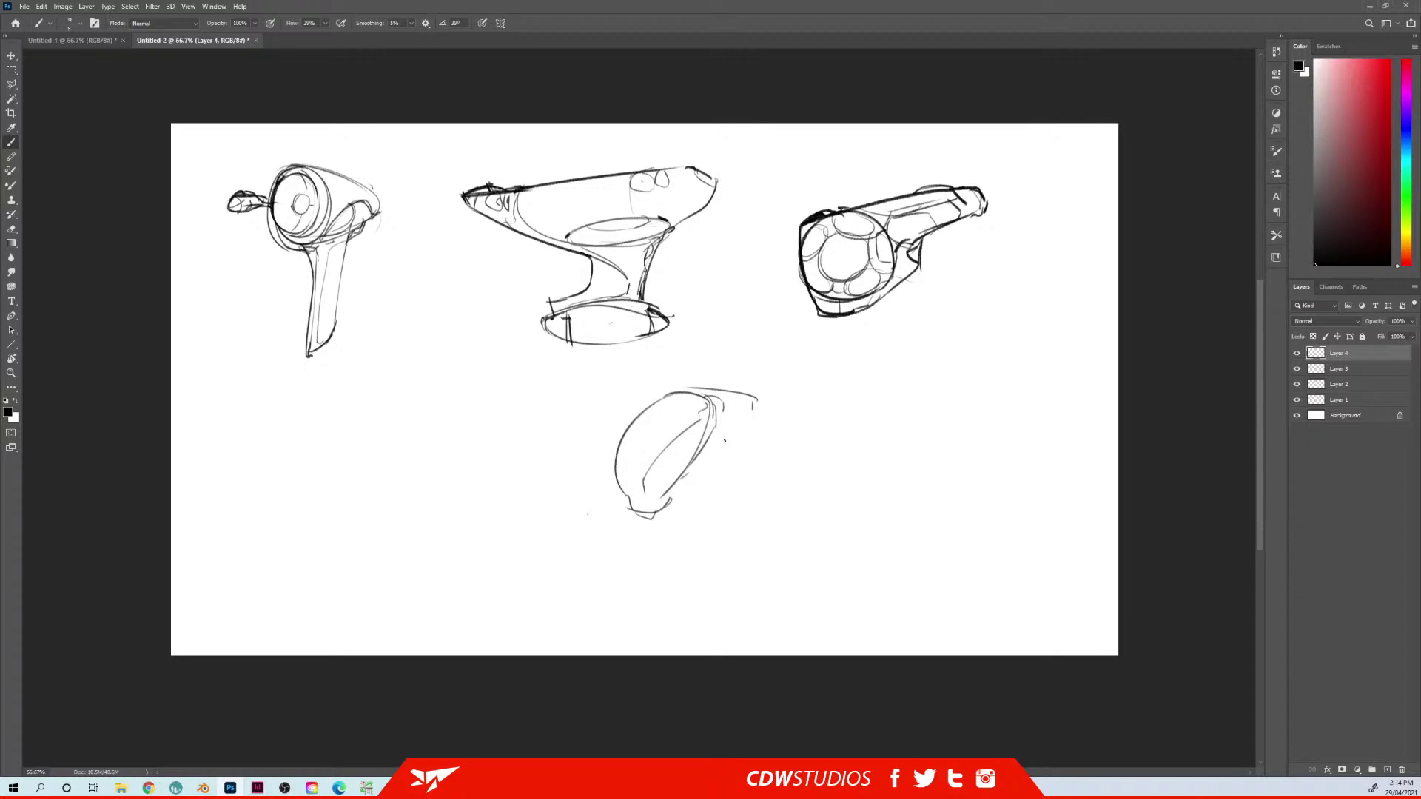
{"action": "left_click_drag", "start_coordinate": [711, 444], "coordinate": [764, 424]}
{"action": "left_click_drag", "start_coordinate": [673, 386], "coordinate": [700, 388]}
{"action": "left_click_drag", "start_coordinate": [732, 444], "coordinate": [711, 450]}
{"action": "left_click_drag", "start_coordinate": [670, 507], "coordinate": [696, 465]}
{"action": "mouse_move", "coordinate": [697, 465]}
{"action": "left_mouse_down"}
{"action": "mouse_move", "coordinate": [715, 452]}
{"action": "mouse_move", "coordinate": [747, 465]}
{"action": "left_mouse_up"}
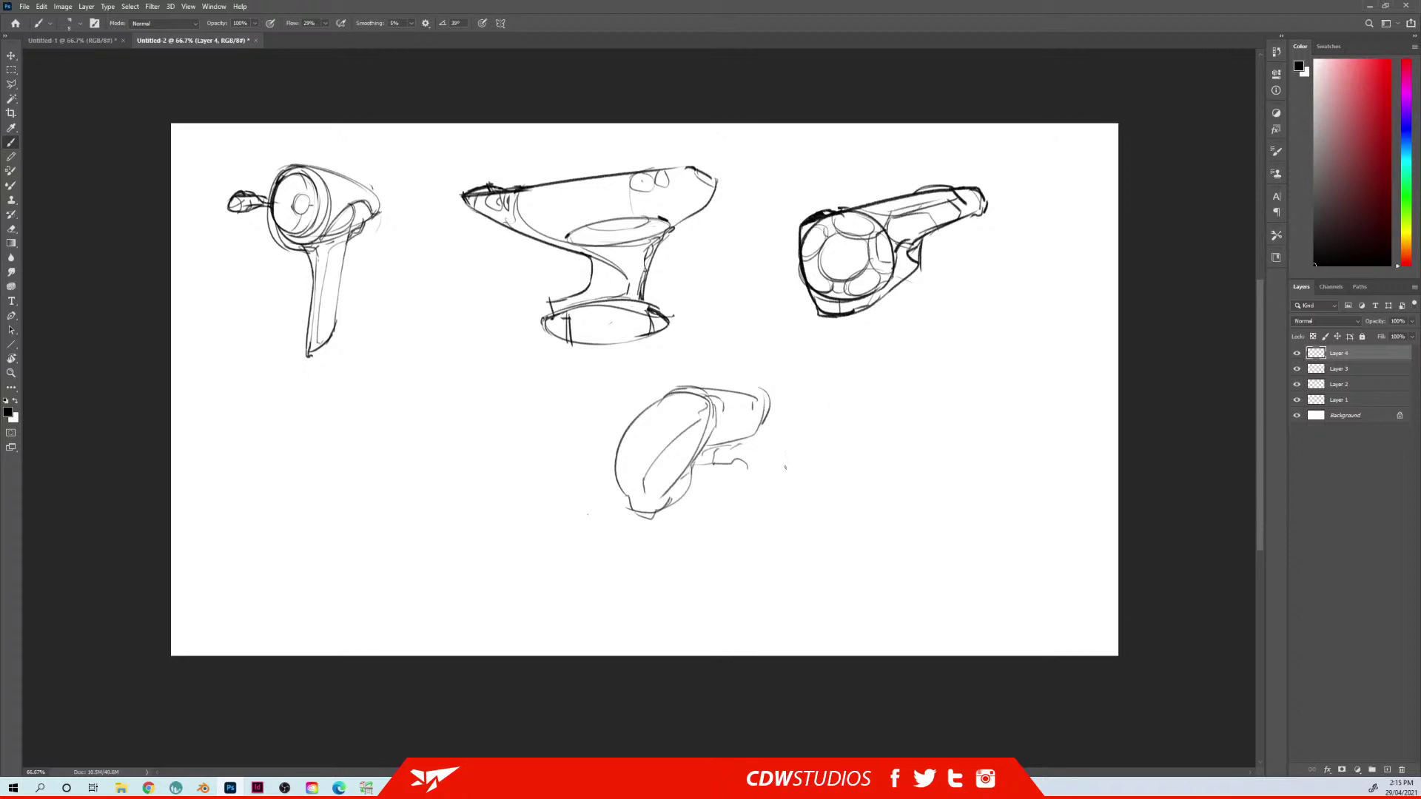
Draw a round pod to the lower right of the body, with a small hub, a faceted inner face and a rear arm
{"action": "mouse_move", "coordinate": [766, 472]}
{"action": "left_mouse_down"}
{"action": "mouse_move", "coordinate": [755, 531]}
{"action": "mouse_move", "coordinate": [855, 518]}
{"action": "left_mouse_up"}
{"action": "left_click_drag", "start_coordinate": [807, 461], "coordinate": [842, 529]}
{"action": "mouse_move", "coordinate": [757, 491]}
{"action": "left_mouse_down"}
{"action": "mouse_move", "coordinate": [809, 479]}
{"action": "mouse_move", "coordinate": [809, 540]}
{"action": "mouse_move", "coordinate": [791, 541]}
{"action": "left_mouse_up"}
{"action": "mouse_move", "coordinate": [794, 490]}
{"action": "left_mouse_down"}
{"action": "mouse_move", "coordinate": [796, 520]}
{"action": "mouse_move", "coordinate": [830, 453]}
{"action": "mouse_move", "coordinate": [855, 485]}
{"action": "left_mouse_up"}
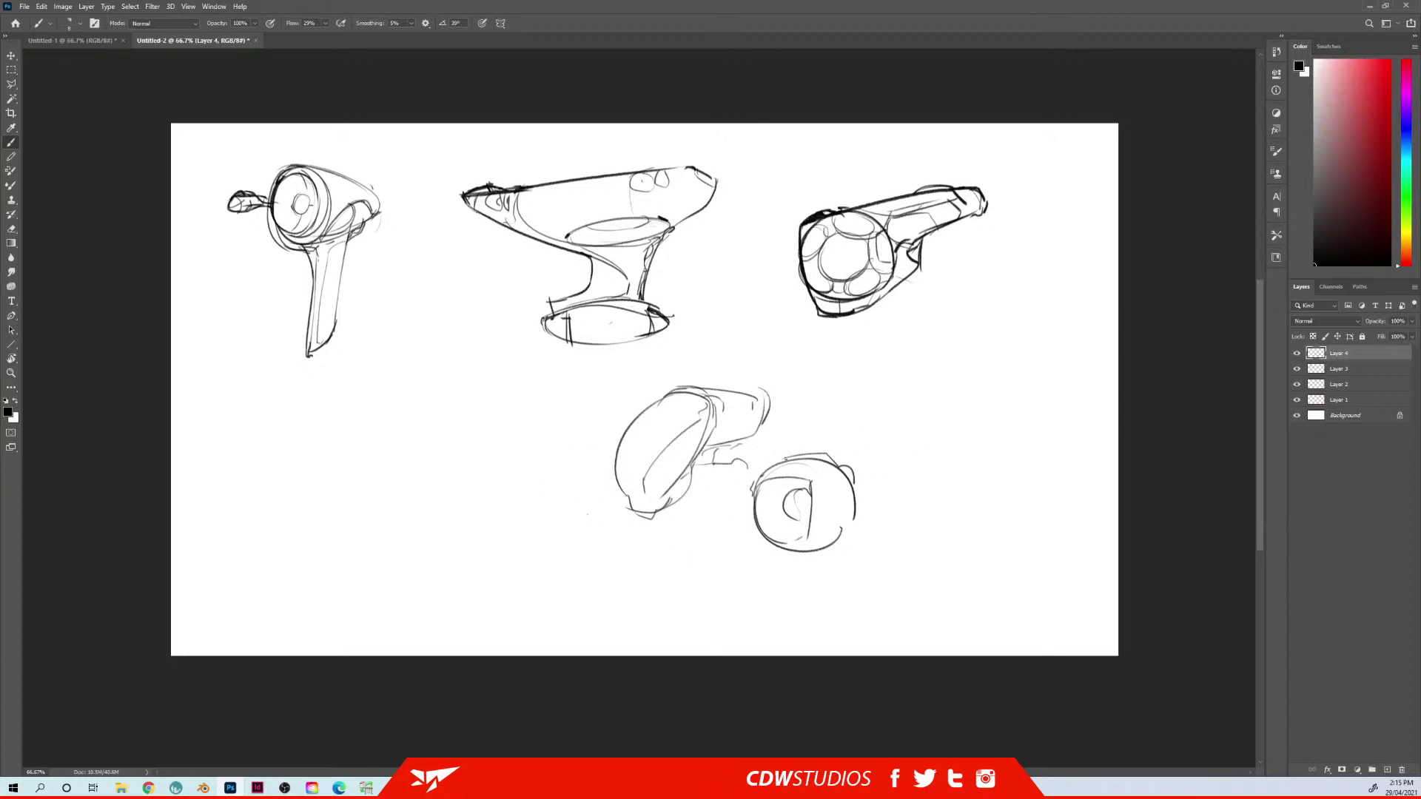
{"action": "mouse_move", "coordinate": [786, 460]}
{"action": "left_mouse_down"}
{"action": "mouse_move", "coordinate": [876, 447]}
{"action": "mouse_move", "coordinate": [887, 464]}
{"action": "mouse_move", "coordinate": [860, 481]}
{"action": "mouse_move", "coordinate": [856, 515]}
{"action": "left_mouse_up"}
Draw a second, smaller round pod with a hub on the body's left side and connect it to the body
{"action": "left_click_drag", "start_coordinate": [606, 454], "coordinate": [586, 524]}
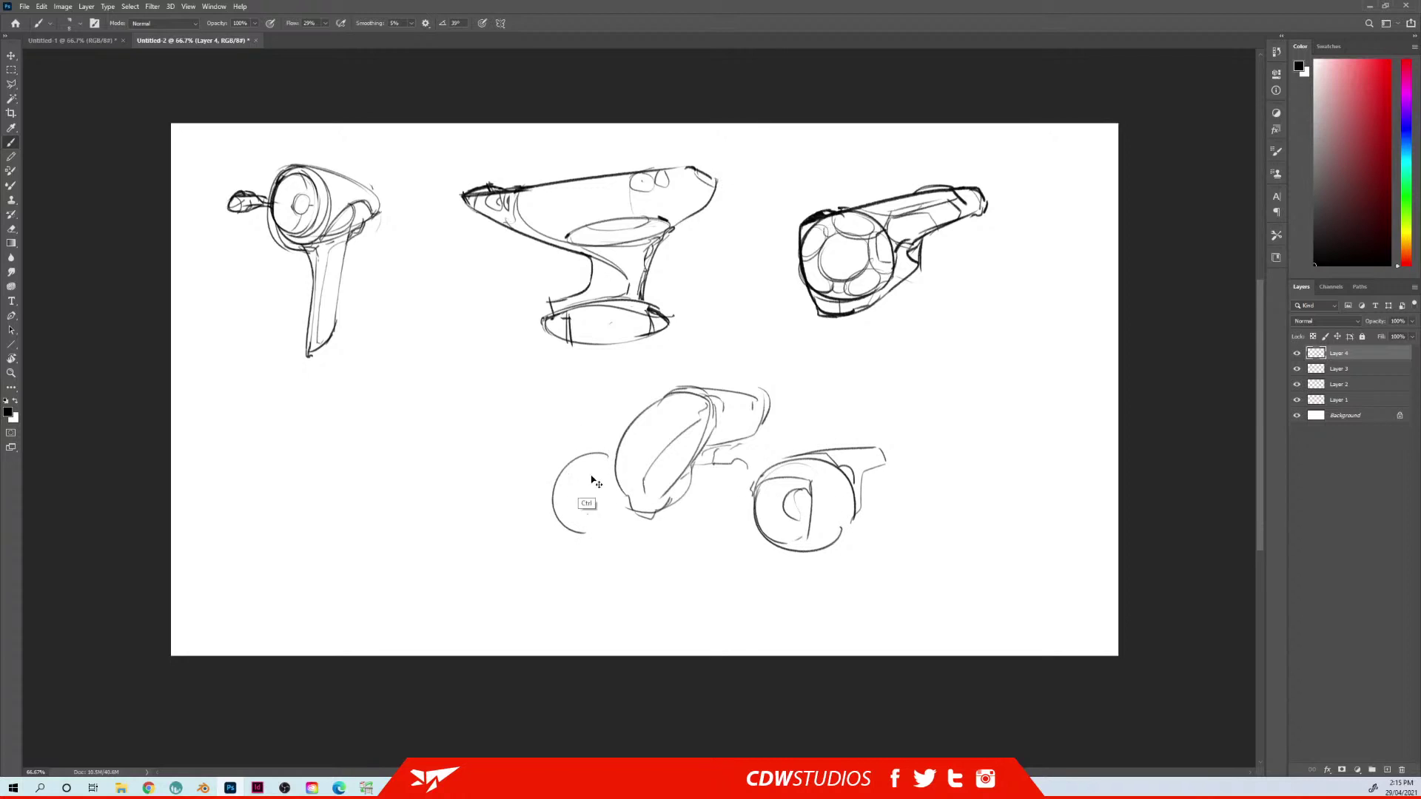
{"action": "key", "text": "ctrl+z"}
{"action": "left_click_drag", "start_coordinate": [608, 453], "coordinate": [612, 522]}
{"action": "mouse_move", "coordinate": [586, 441]}
{"action": "left_mouse_down"}
{"action": "mouse_move", "coordinate": [557, 461]}
{"action": "mouse_move", "coordinate": [551, 473]}
{"action": "mouse_move", "coordinate": [581, 494]}
{"action": "mouse_move", "coordinate": [559, 509]}
{"action": "mouse_move", "coordinate": [589, 466]}
{"action": "mouse_move", "coordinate": [589, 513]}
{"action": "mouse_move", "coordinate": [593, 442]}
{"action": "left_mouse_up"}
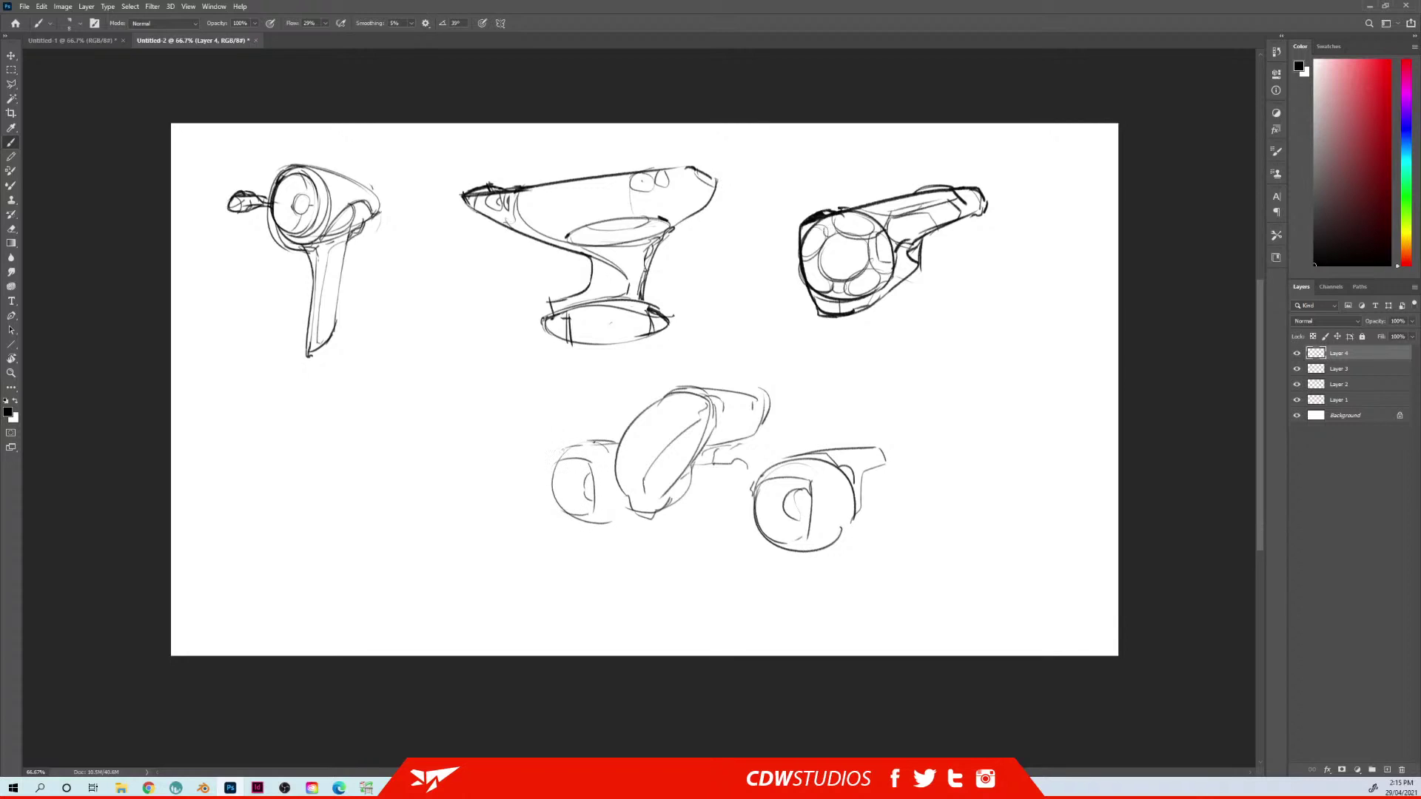
{"action": "left_click_drag", "start_coordinate": [630, 510], "coordinate": [611, 519]}
Strengthen the body's upper outline and draw a small round joint linked to the right pod's front
{"action": "left_click_drag", "start_coordinate": [764, 393], "coordinate": [746, 403]}
{"action": "left_click_drag", "start_coordinate": [655, 402], "coordinate": [684, 386]}
{"action": "mouse_move", "coordinate": [761, 464]}
{"action": "left_mouse_down"}
{"action": "mouse_move", "coordinate": [793, 454]}
{"action": "mouse_move", "coordinate": [754, 468]}
{"action": "mouse_move", "coordinate": [733, 512]}
{"action": "left_mouse_up"}
{"action": "mouse_move", "coordinate": [733, 494]}
{"action": "left_mouse_down"}
{"action": "mouse_move", "coordinate": [723, 519]}
{"action": "mouse_move", "coordinate": [743, 514]}
{"action": "left_mouse_up"}
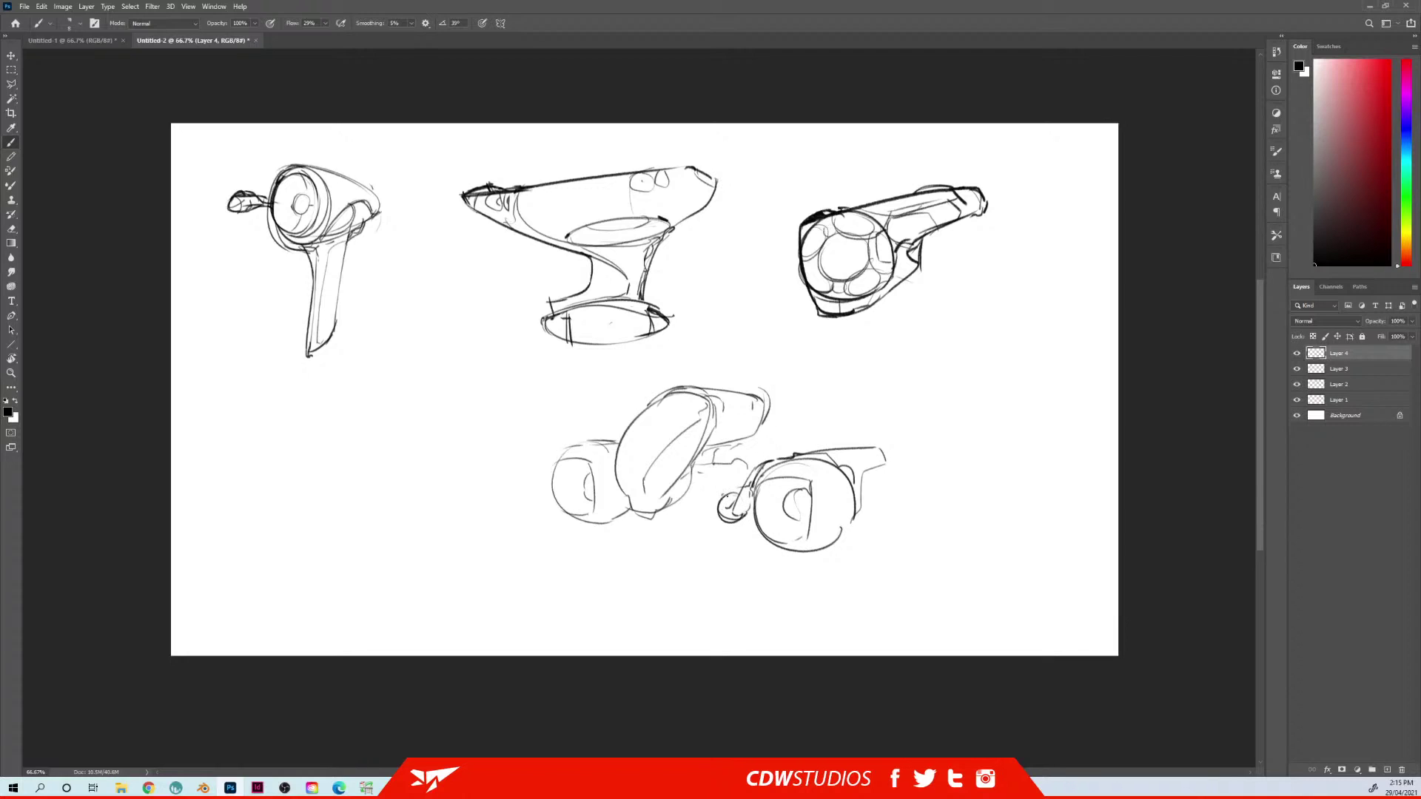
{"action": "left_click_drag", "start_coordinate": [730, 503], "coordinate": [717, 509]}
Draw a ball joint beneath the body's tail, connecting the body to the right pod's linkage
{"action": "mouse_move", "coordinate": [711, 480]}
{"action": "left_mouse_down"}
{"action": "mouse_move", "coordinate": [692, 485]}
{"action": "mouse_move", "coordinate": [714, 504]}
{"action": "mouse_move", "coordinate": [713, 484]}
{"action": "mouse_move", "coordinate": [692, 482]}
{"action": "mouse_move", "coordinate": [709, 487]}
{"action": "mouse_move", "coordinate": [693, 485]}
{"action": "mouse_move", "coordinate": [712, 469]}
{"action": "mouse_move", "coordinate": [715, 487]}
{"action": "mouse_move", "coordinate": [743, 461]}
{"action": "mouse_move", "coordinate": [727, 442]}
{"action": "left_mouse_up"}
{"action": "key", "text": "ctrl+z"}
{"action": "key", "text": "ctrl+z"}
{"action": "key", "text": "ctrl+z"}
{"action": "key", "text": "e"}
{"action": "key", "text": "b"}
{"action": "key", "text": "e"}
{"action": "key", "text": "b"}
{"action": "key", "text": "ctrl+z"}
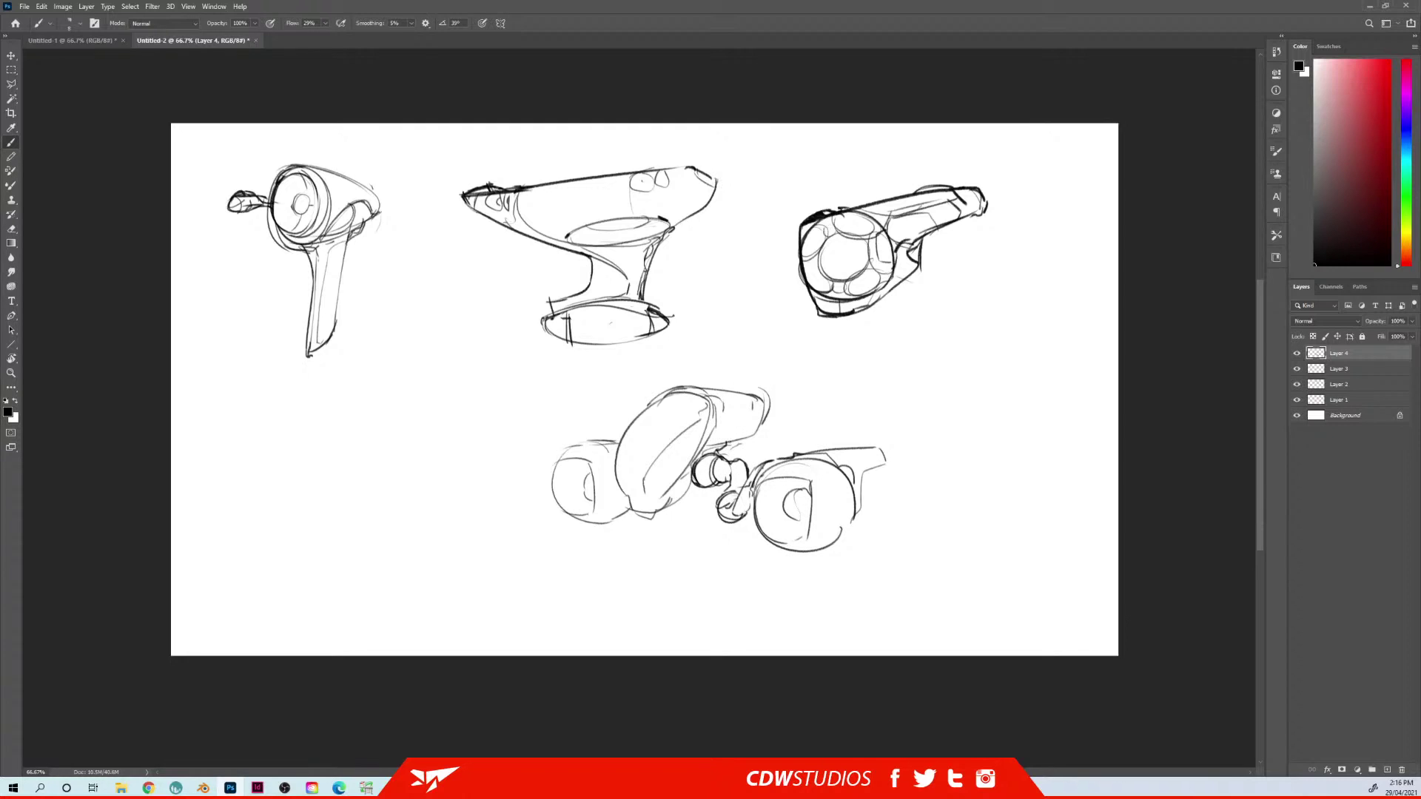
Erase the body's long blunt tail and replace it with a short rounded back
{"action": "mouse_move", "coordinate": [731, 390]}
{"action": "left_mouse_down"}
{"action": "mouse_move", "coordinate": [713, 416]}
{"action": "mouse_move", "coordinate": [728, 418]}
{"action": "mouse_move", "coordinate": [726, 400]}
{"action": "mouse_move", "coordinate": [774, 403]}
{"action": "mouse_move", "coordinate": [763, 386]}
{"action": "left_mouse_up"}
{"action": "key", "text": "e"}
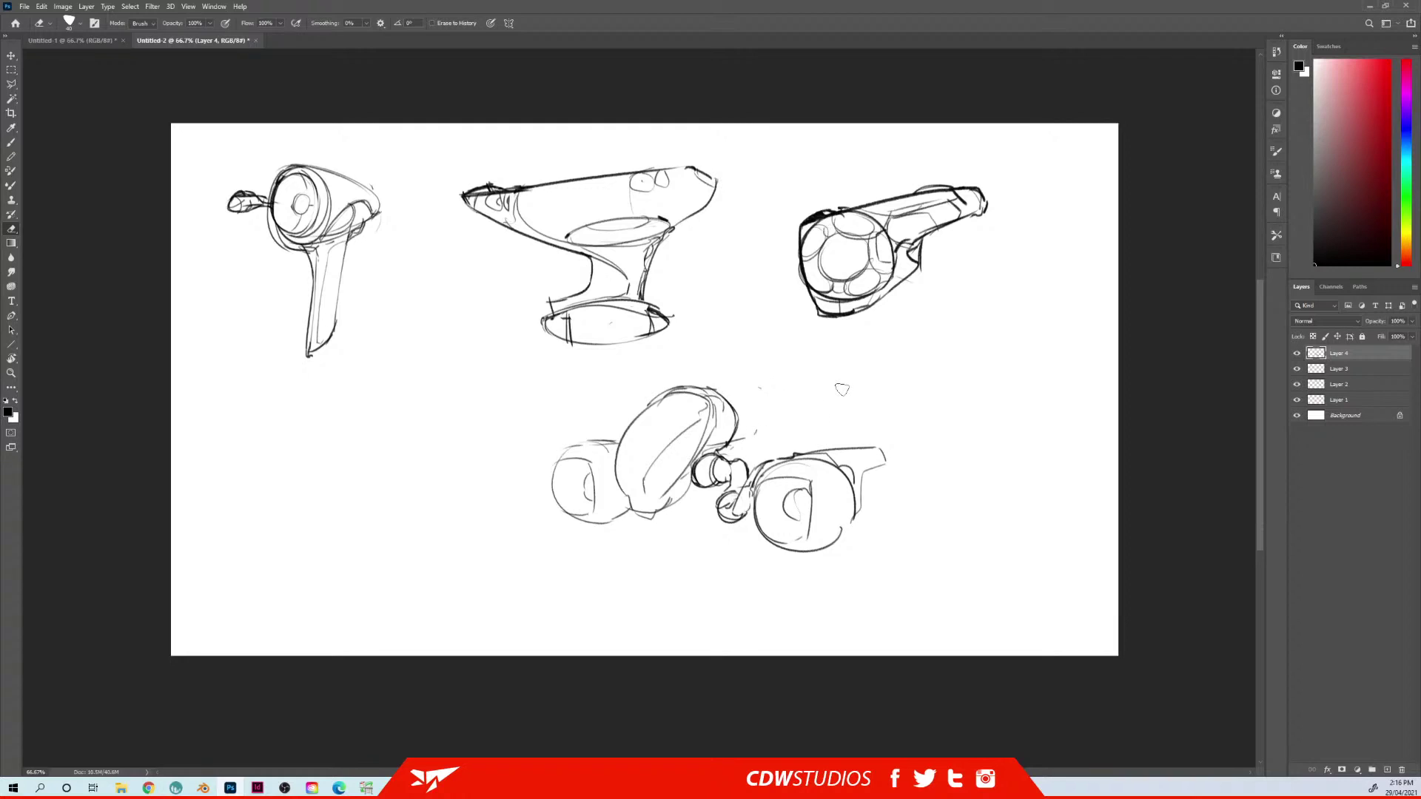
{"action": "key", "text": "b"}
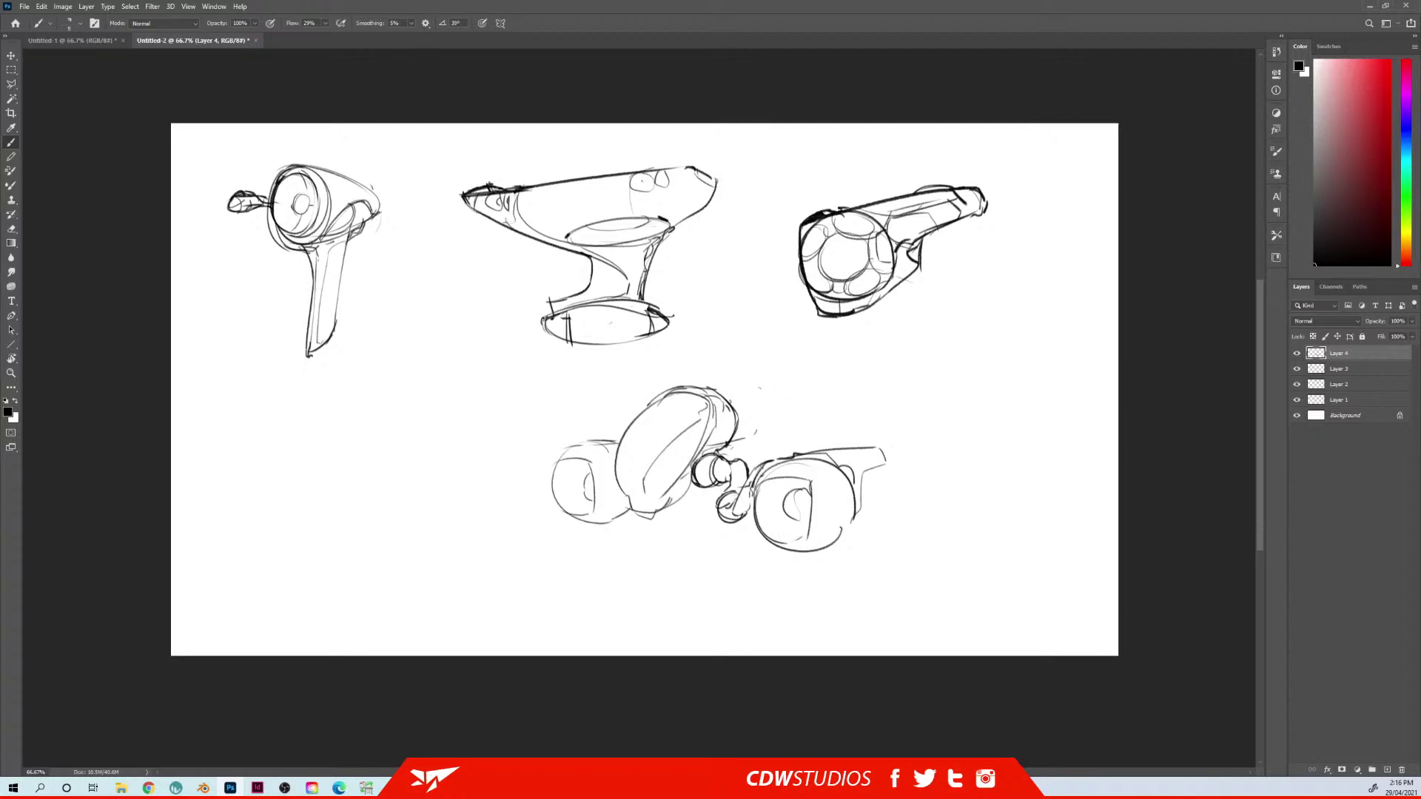
Add a pointed rear section and inner canopy contours with a small upright panel to the body
{"action": "mouse_move", "coordinate": [708, 406]}
{"action": "left_mouse_down"}
{"action": "mouse_move", "coordinate": [735, 398]}
{"action": "mouse_move", "coordinate": [712, 419]}
{"action": "left_mouse_up"}
{"action": "mouse_move", "coordinate": [709, 414]}
{"action": "left_mouse_down"}
{"action": "mouse_move", "coordinate": [750, 421]}
{"action": "mouse_move", "coordinate": [729, 445]}
{"action": "left_mouse_up"}
{"action": "left_click_drag", "start_coordinate": [670, 409], "coordinate": [641, 478]}
{"action": "left_click_drag", "start_coordinate": [675, 404], "coordinate": [706, 397]}
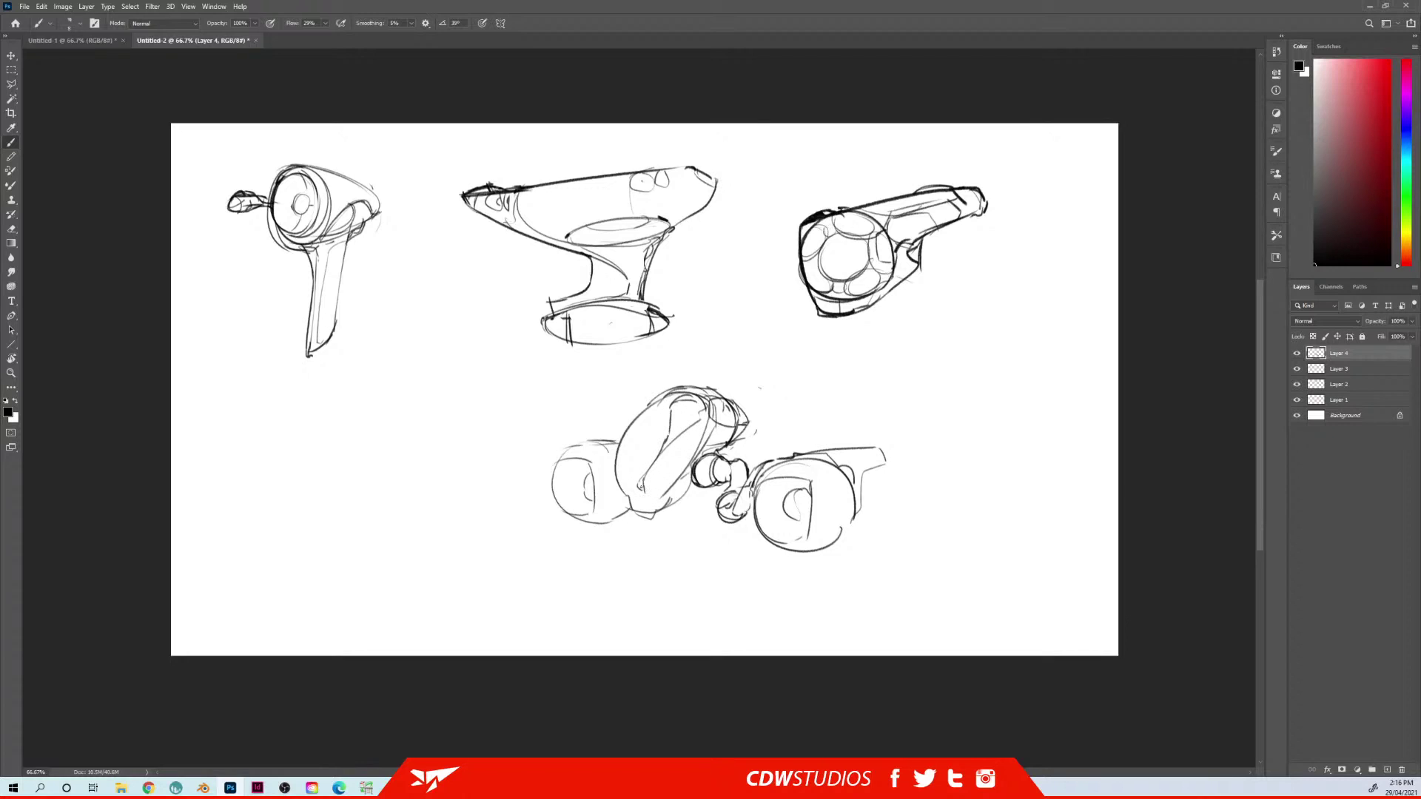
{"action": "mouse_move", "coordinate": [640, 485]}
{"action": "left_mouse_down"}
{"action": "mouse_move", "coordinate": [660, 494]}
{"action": "mouse_move", "coordinate": [682, 474]}
{"action": "mouse_move", "coordinate": [669, 492]}
{"action": "left_mouse_up"}
{"action": "mouse_move", "coordinate": [688, 410]}
{"action": "left_mouse_down"}
{"action": "mouse_move", "coordinate": [687, 445]}
{"action": "mouse_move", "coordinate": [698, 432]}
{"action": "left_mouse_up"}
{"action": "key", "text": "ctrl+z"}
{"action": "left_click_drag", "start_coordinate": [740, 444], "coordinate": [704, 370]}
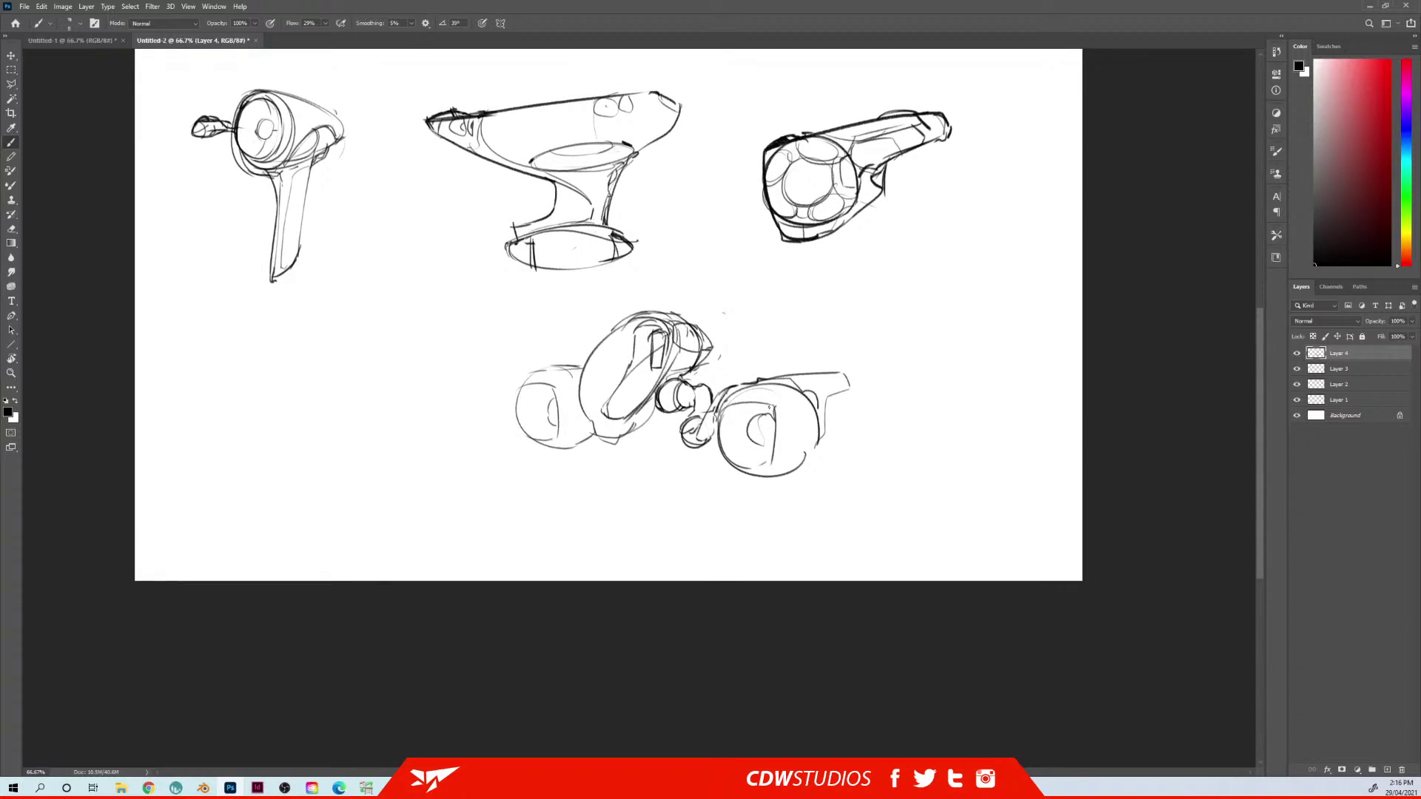
Draw crossed diagonal lines inside the faceted faces of both round pods
{"action": "mouse_move", "coordinate": [775, 406]}
{"action": "left_mouse_down"}
{"action": "mouse_move", "coordinate": [728, 452]}
{"action": "mouse_move", "coordinate": [768, 461]}
{"action": "mouse_move", "coordinate": [744, 445]}
{"action": "mouse_move", "coordinate": [771, 431]}
{"action": "mouse_move", "coordinate": [755, 412]}
{"action": "left_mouse_up"}
{"action": "left_click", "coordinate": [550, 435], "text": "shift"}
{"action": "left_click", "coordinate": [522, 395], "text": "shift"}
{"action": "left_click", "coordinate": [549, 393]}
{"action": "left_click", "coordinate": [521, 429], "text": "shift"}
{"action": "left_click", "coordinate": [553, 395]}
{"action": "left_click", "coordinate": [527, 433], "text": "shift"}
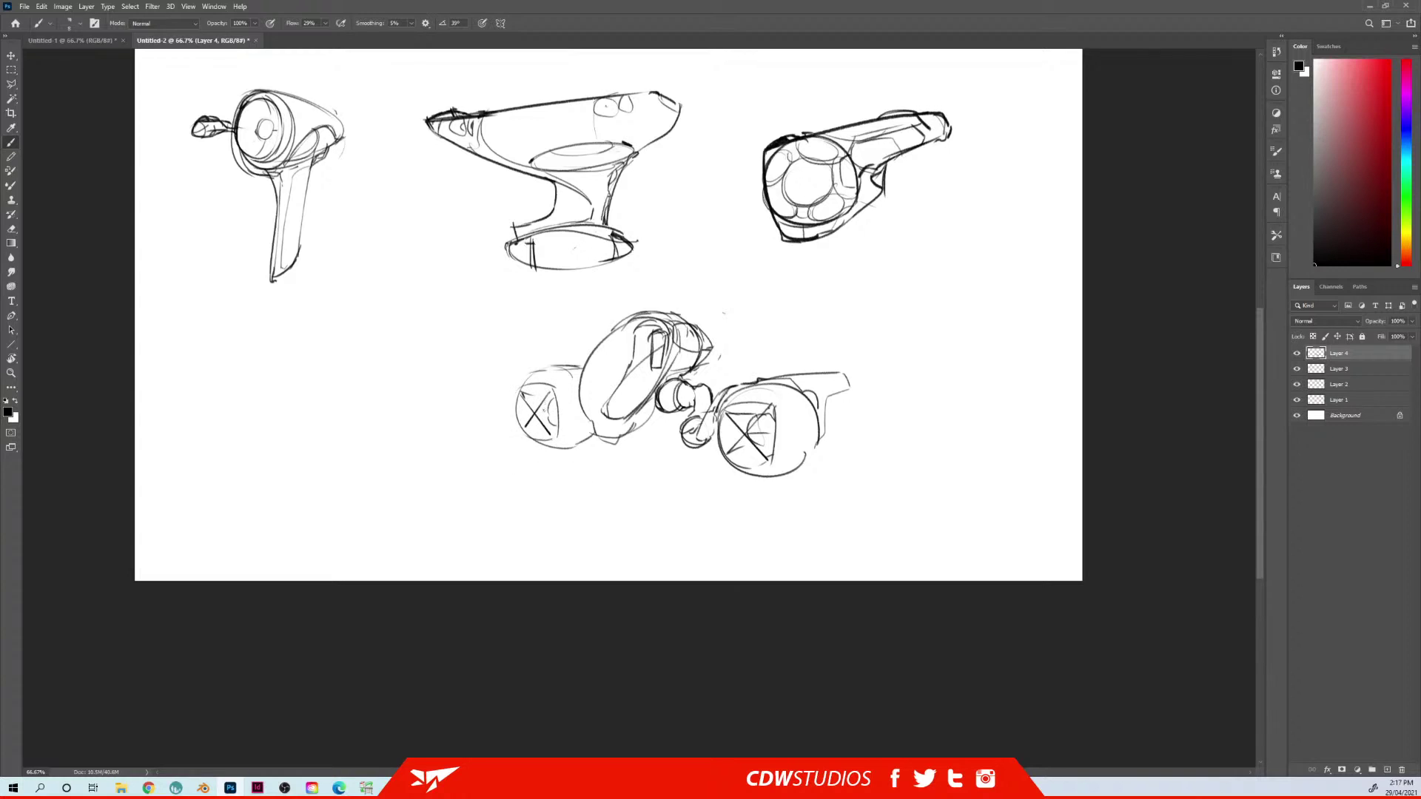
{"action": "mouse_move", "coordinate": [552, 392]}
{"action": "left_mouse_down"}
{"action": "mouse_move", "coordinate": [541, 427]}
{"action": "mouse_move", "coordinate": [543, 396]}
{"action": "left_mouse_up"}
Add curved shell contours and a panel line along the body's front left side
{"action": "mouse_move", "coordinate": [635, 330]}
{"action": "left_mouse_down"}
{"action": "mouse_move", "coordinate": [619, 383]}
{"action": "mouse_move", "coordinate": [620, 339]}
{"action": "mouse_move", "coordinate": [670, 384]}
{"action": "left_mouse_up"}
{"action": "key", "text": "ctrl+z"}
{"action": "mouse_move", "coordinate": [584, 365]}
{"action": "left_mouse_down"}
{"action": "mouse_move", "coordinate": [602, 363]}
{"action": "mouse_move", "coordinate": [601, 407]}
{"action": "mouse_move", "coordinate": [617, 377]}
{"action": "mouse_move", "coordinate": [601, 415]}
{"action": "left_mouse_up"}
{"action": "key", "text": "ctrl+z"}
{"action": "left_click_drag", "start_coordinate": [612, 360], "coordinate": [665, 324]}
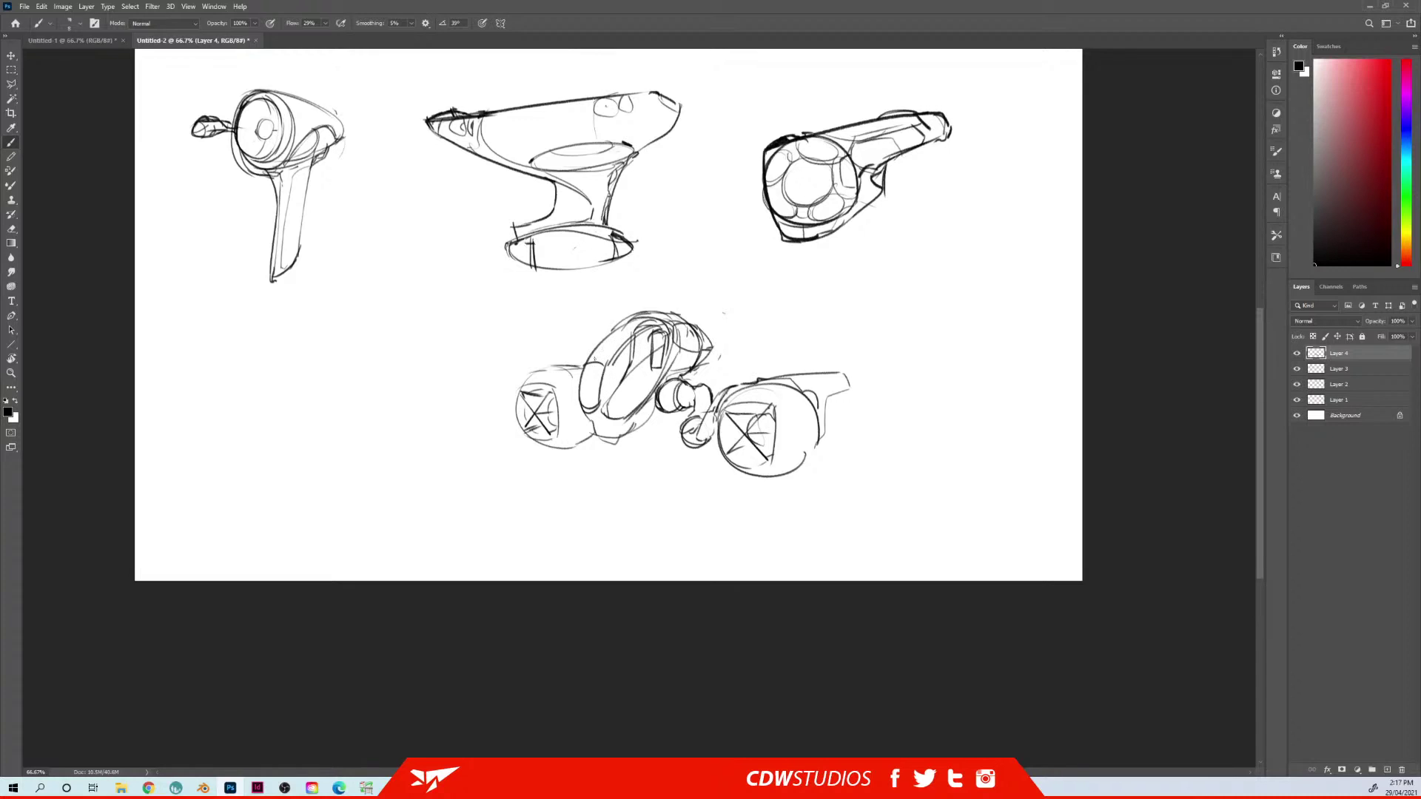
{"action": "mouse_move", "coordinate": [592, 362]}
{"action": "left_mouse_down"}
{"action": "mouse_move", "coordinate": [633, 321]}
{"action": "mouse_move", "coordinate": [601, 402]}
{"action": "left_mouse_up"}
{"action": "left_click_drag", "start_coordinate": [604, 398], "coordinate": [580, 408]}
Move the two-pod sketch left beneath the handled sketch and scale it down proportionally
{"action": "left_click_drag", "start_coordinate": [689, 372], "coordinate": [379, 371]}
{"action": "key", "text": "ctrl+t"}
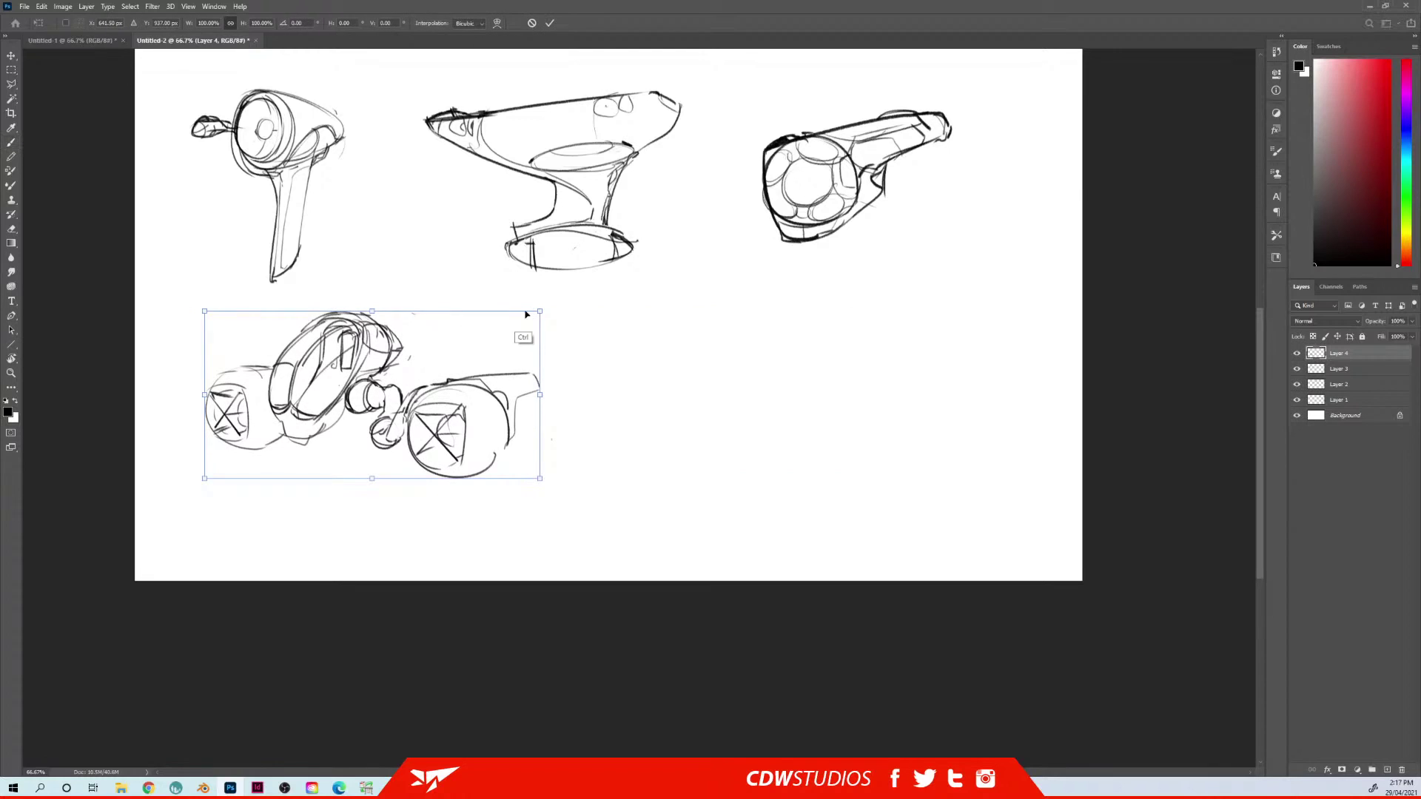
{"action": "mouse_move", "coordinate": [542, 310]}
{"action": "left_mouse_down"}
{"action": "mouse_move", "coordinate": [486, 319]}
{"action": "mouse_move", "coordinate": [468, 345]}
{"action": "left_mouse_up"}
{"action": "key", "text": "Return"}
Reinforce the outlines of both round pods and the right pod's arm, adding a new layer for the strokes
{"action": "key", "text": "b"}
{"action": "mouse_move", "coordinate": [311, 410]}
{"action": "left_mouse_down"}
{"action": "mouse_move", "coordinate": [315, 374]}
{"action": "mouse_move", "coordinate": [289, 408]}
{"action": "left_mouse_up"}
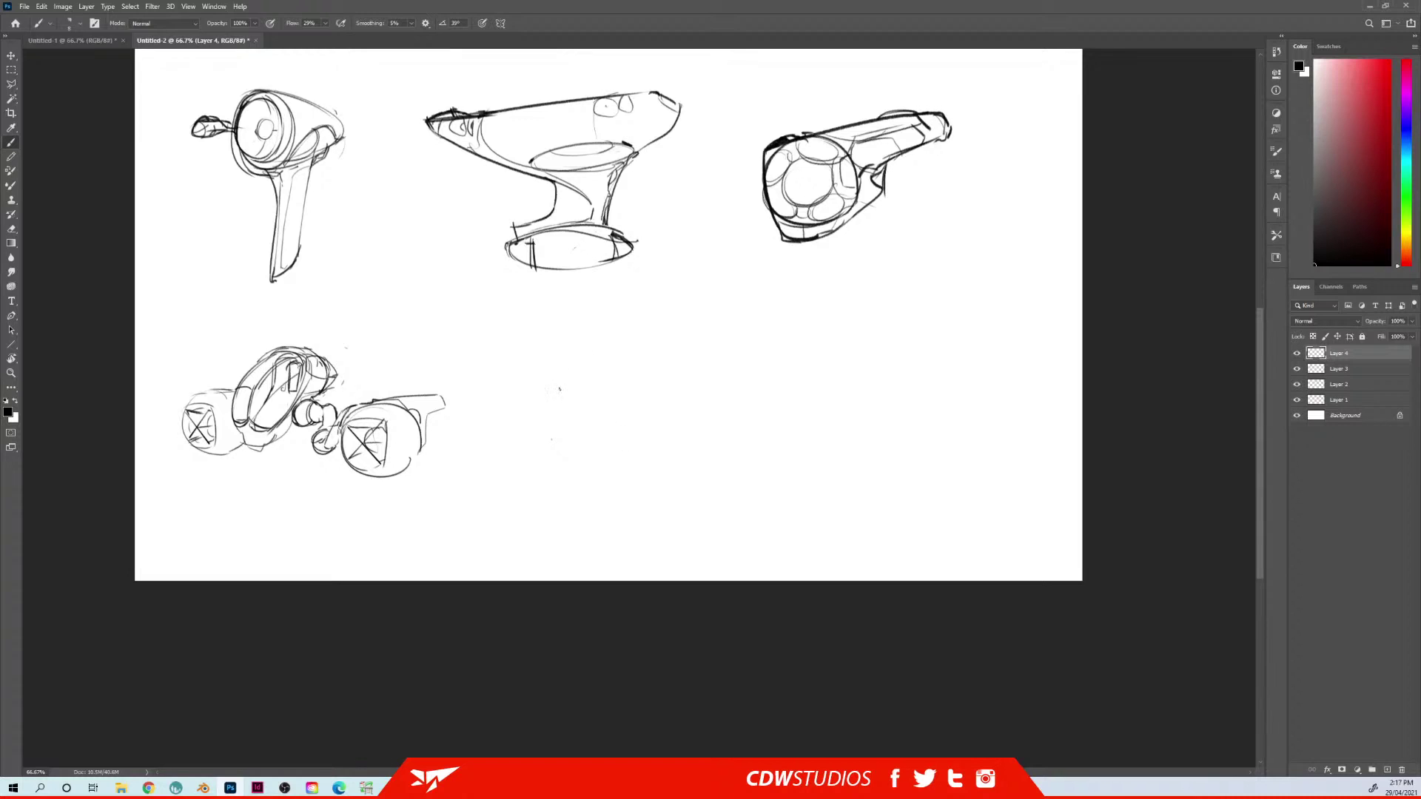
{"action": "key", "text": "ctrl+shift+n"}
{"action": "key", "text": "Return"}
{"action": "mouse_move", "coordinate": [383, 401]}
{"action": "left_mouse_down"}
{"action": "mouse_move", "coordinate": [421, 453]}
{"action": "mouse_move", "coordinate": [397, 408]}
{"action": "mouse_move", "coordinate": [407, 464]}
{"action": "left_mouse_up"}
{"action": "left_click_drag", "start_coordinate": [412, 394], "coordinate": [390, 400]}
{"action": "left_click_drag", "start_coordinate": [400, 400], "coordinate": [441, 405]}
{"action": "mouse_move", "coordinate": [193, 400]}
{"action": "left_mouse_down"}
{"action": "mouse_move", "coordinate": [236, 388]}
{"action": "mouse_move", "coordinate": [183, 444]}
{"action": "mouse_move", "coordinate": [208, 459]}
{"action": "mouse_move", "coordinate": [238, 450]}
{"action": "left_mouse_up"}
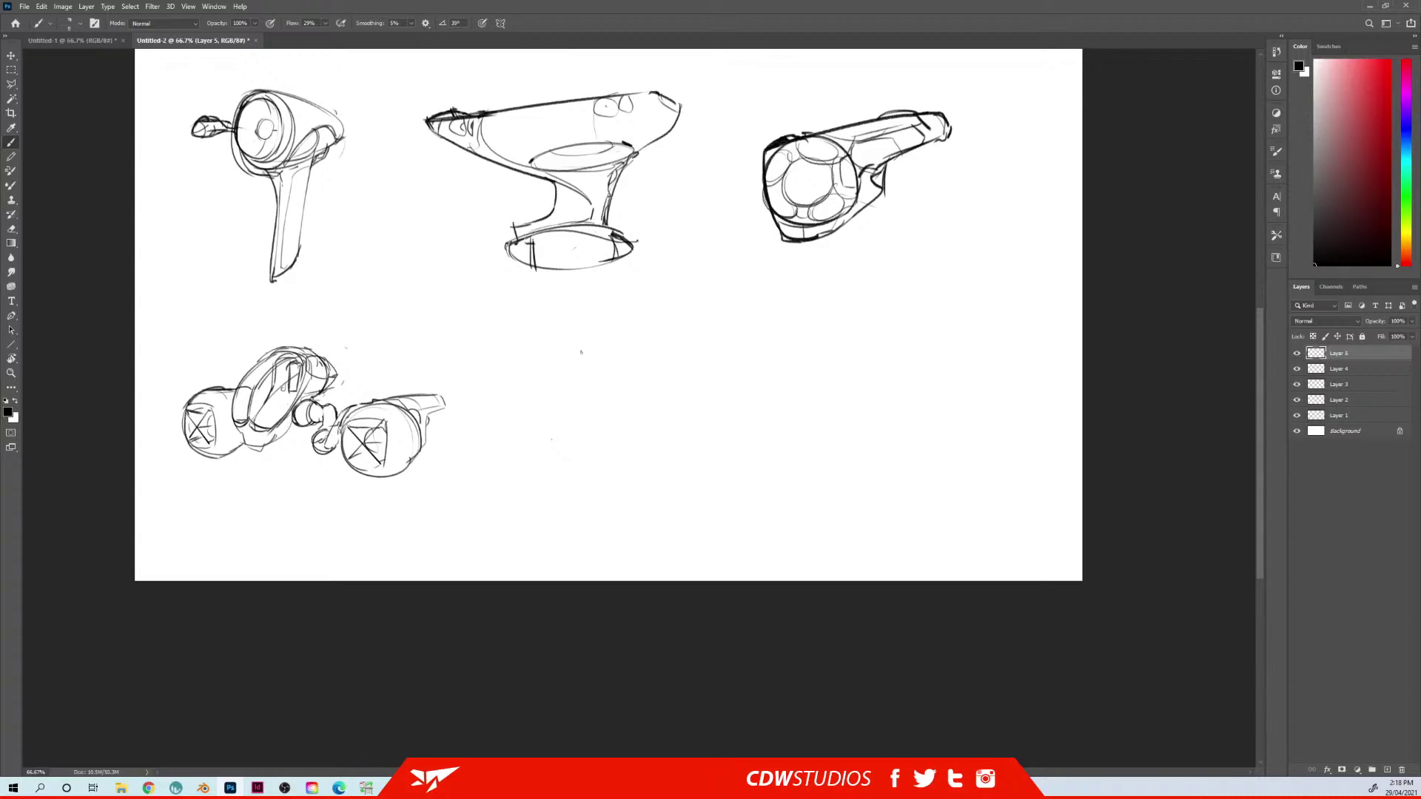
Draw a wide crescent-shaped hull with pointed ends to the right of the two-pod sketch
{"action": "mouse_move", "coordinate": [531, 354]}
{"action": "left_mouse_down"}
{"action": "mouse_move", "coordinate": [696, 430]}
{"action": "mouse_move", "coordinate": [797, 356]}
{"action": "left_mouse_up"}
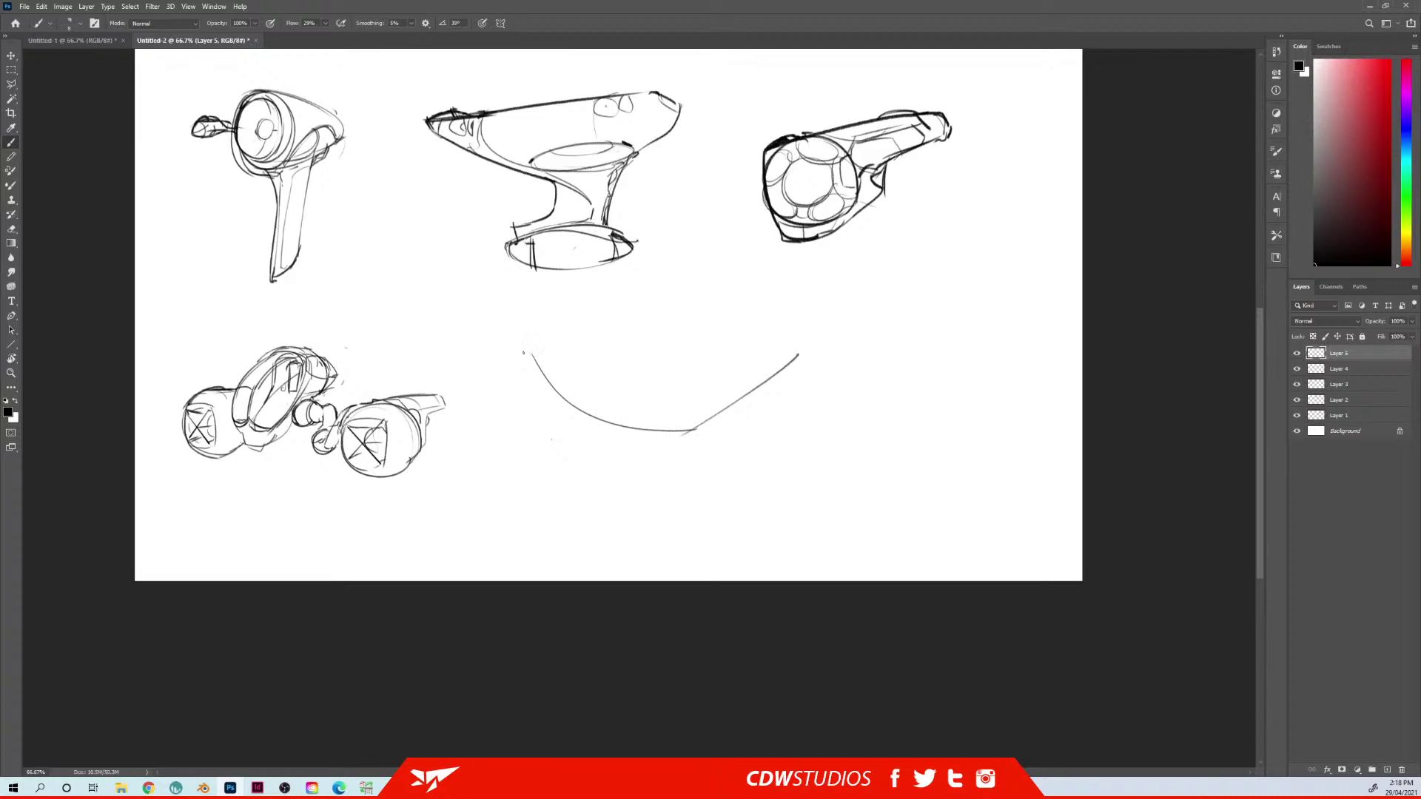
{"action": "mouse_move", "coordinate": [523, 352]}
{"action": "left_mouse_down"}
{"action": "mouse_move", "coordinate": [723, 375]}
{"action": "mouse_move", "coordinate": [828, 347]}
{"action": "left_mouse_up"}
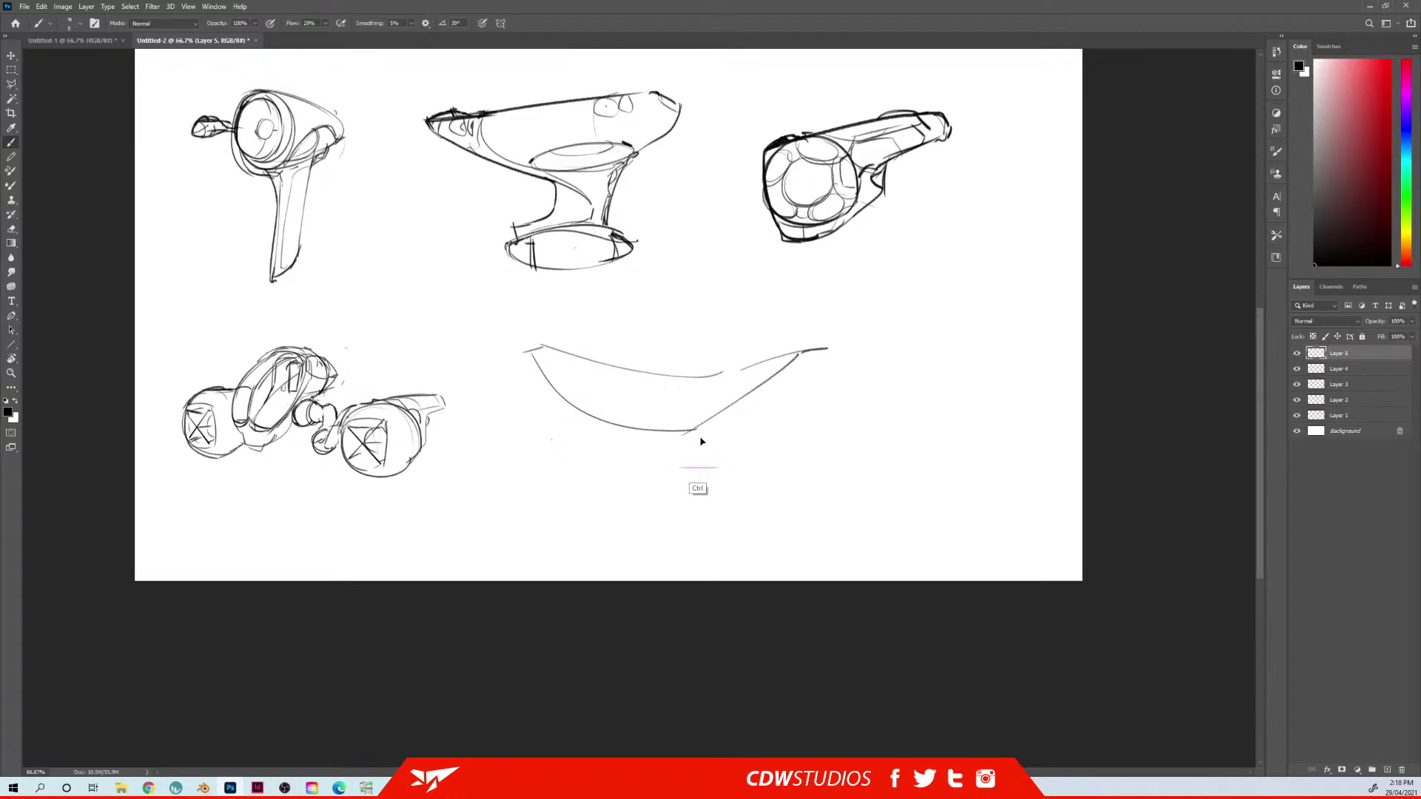
{"action": "mouse_move", "coordinate": [700, 441]}
{"action": "left_mouse_down"}
{"action": "mouse_move", "coordinate": [692, 510]}
{"action": "mouse_move", "coordinate": [727, 444]}
{"action": "left_mouse_up"}
Select the hull with a polygonal outline, separate it onto its own layer and shift it downward
{"action": "key", "text": "l"}
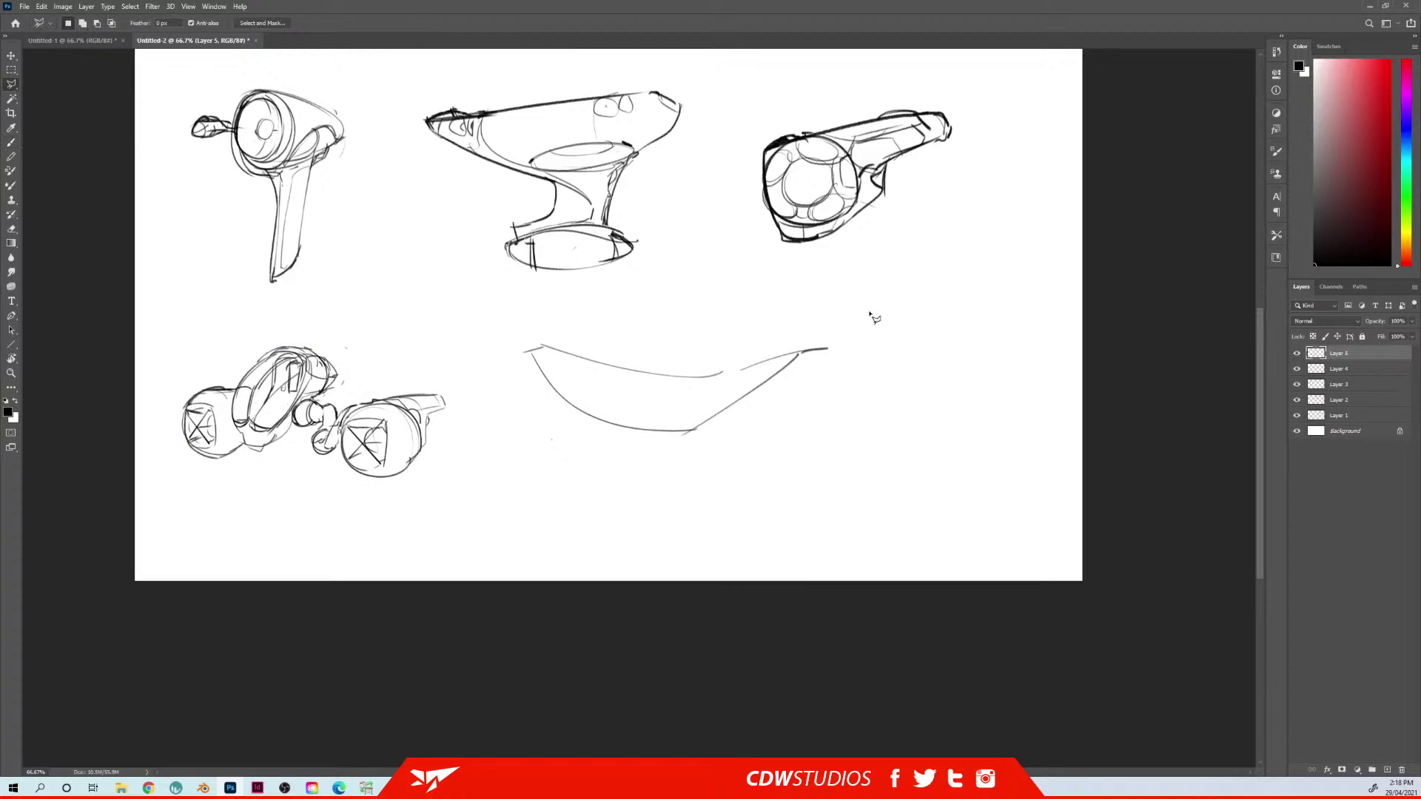
{"action": "left_click", "coordinate": [877, 314]}
{"action": "left_click", "coordinate": [466, 320]}
{"action": "left_click", "coordinate": [469, 460]}
{"action": "left_click", "coordinate": [740, 498]}
{"action": "double_click", "coordinate": [936, 307]}
{"action": "key", "text": "ctrl+j"}
{"action": "mouse_move", "coordinate": [757, 374]}
{"action": "left_mouse_down"}
{"action": "mouse_move", "coordinate": [763, 445]}
{"action": "mouse_move", "coordinate": [762, 418]}
{"action": "left_mouse_up"}
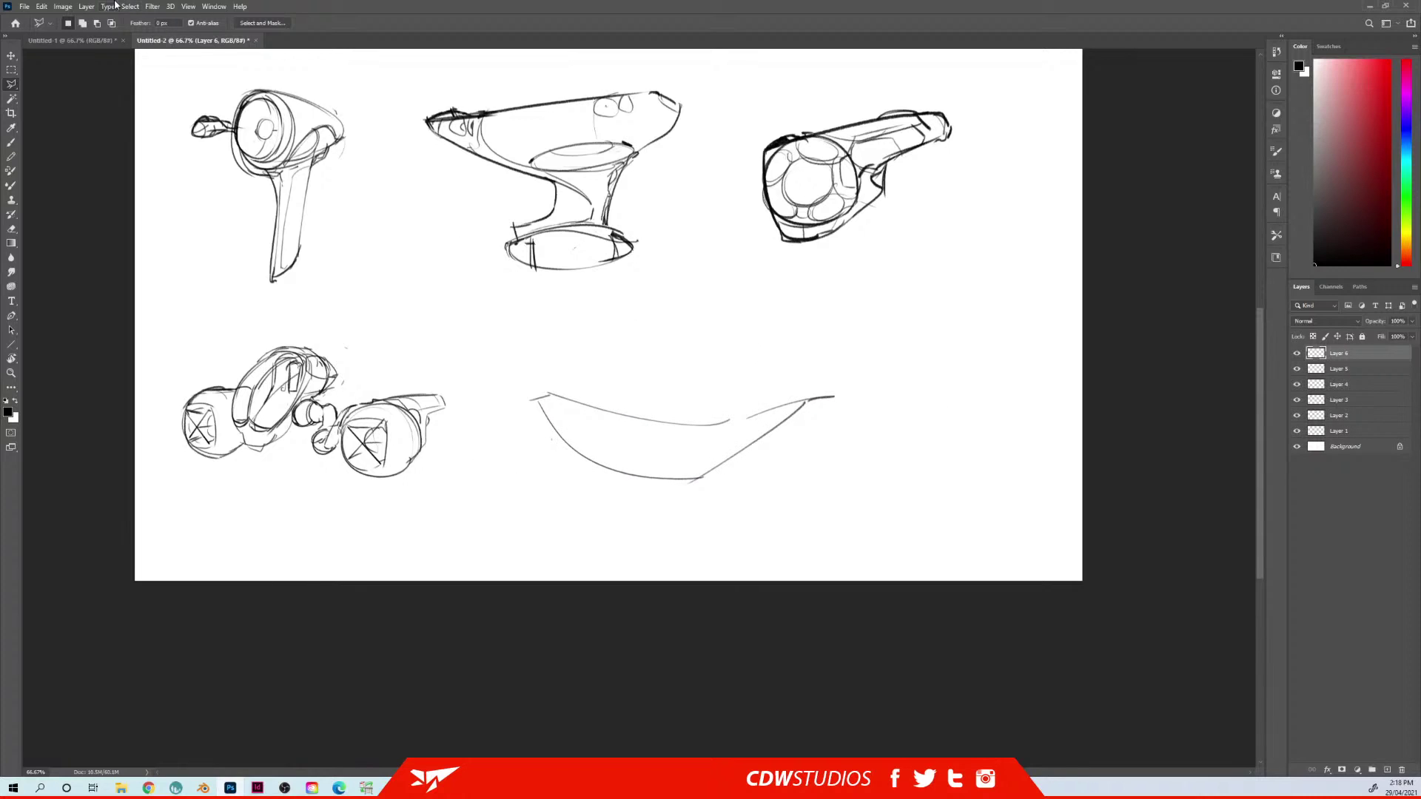
Hide all guides and overlays by setting what is shown to None, and reposition the hull slightly
{"action": "left_click", "coordinate": [186, 6]}
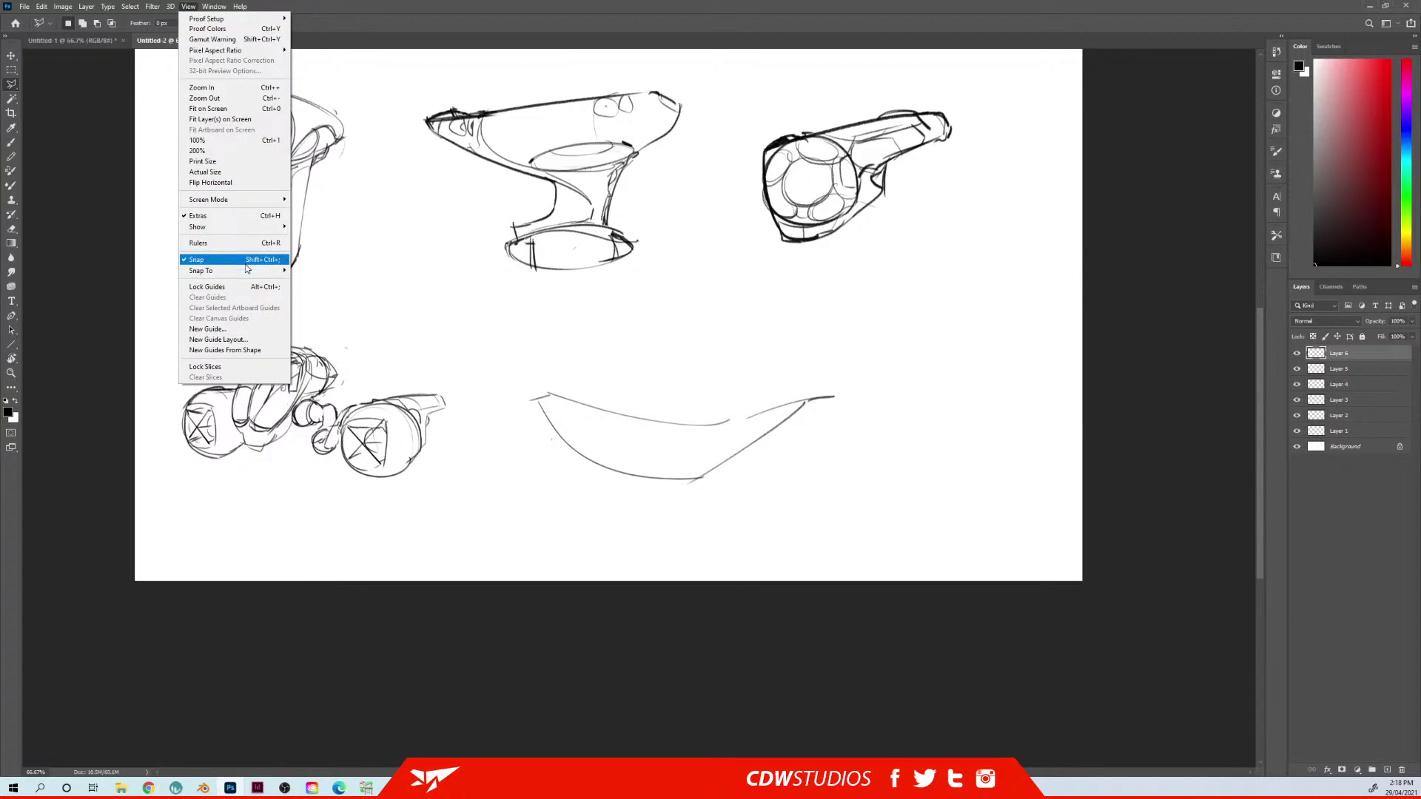
{"action": "mouse_move", "coordinate": [250, 230]}
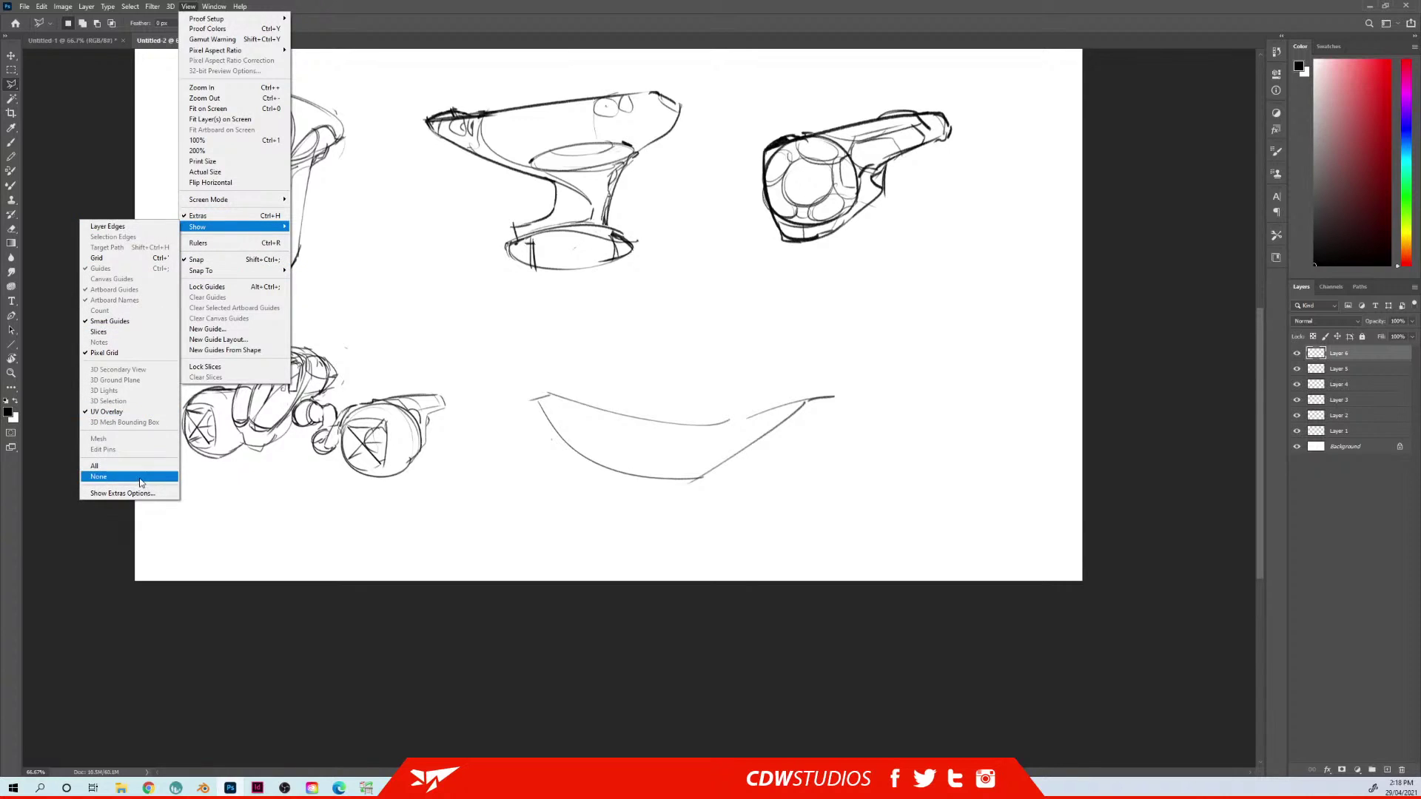
{"action": "left_click", "coordinate": [99, 476]}
{"action": "mouse_move", "coordinate": [641, 452]}
{"action": "left_mouse_down"}
{"action": "mouse_move", "coordinate": [655, 422]}
{"action": "mouse_move", "coordinate": [762, 476]}
{"action": "mouse_move", "coordinate": [686, 406]}
{"action": "mouse_move", "coordinate": [688, 435]}
{"action": "mouse_move", "coordinate": [754, 402]}
{"action": "left_mouse_up"}
Clear the entire hull sketch from its layer and deselect
{"action": "key", "text": "b"}
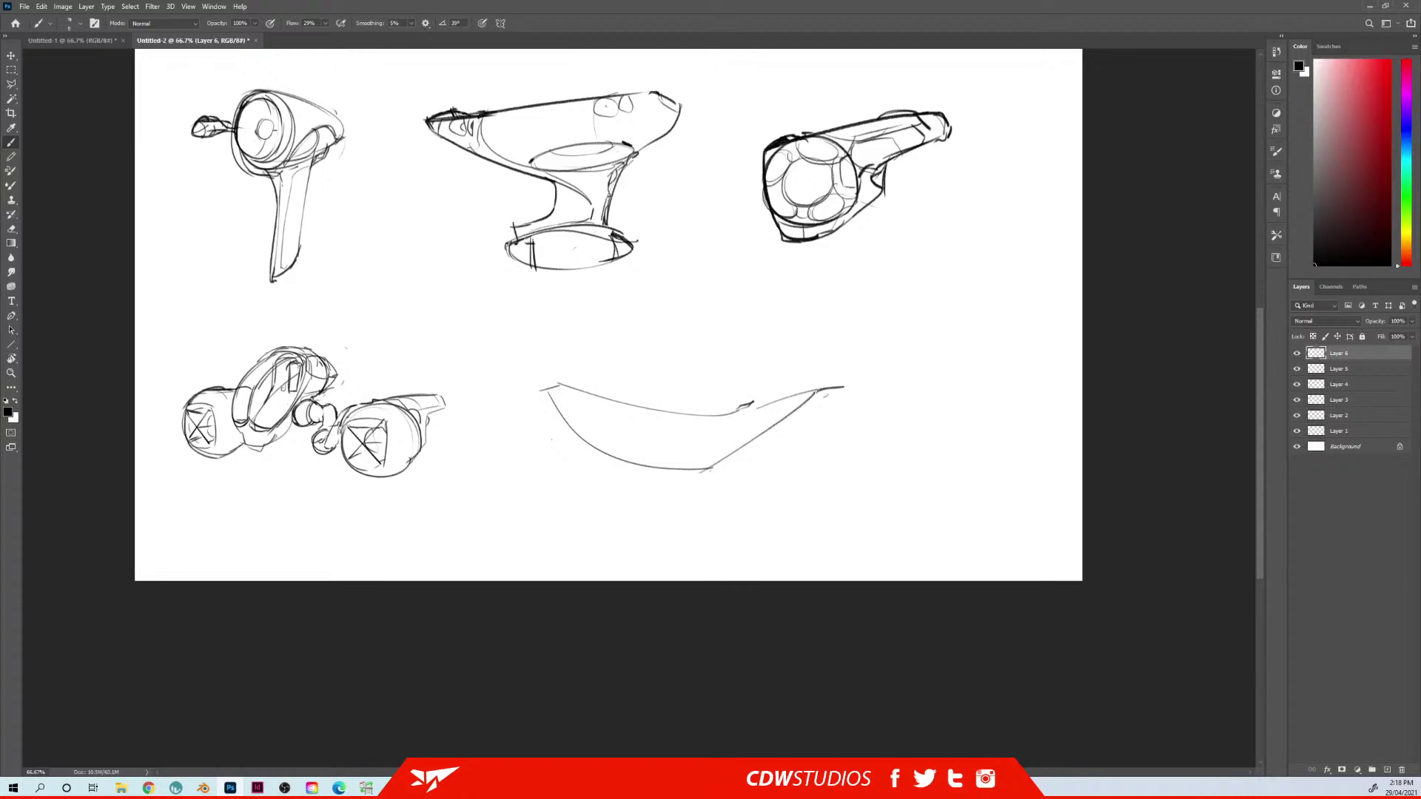
{"action": "key", "text": "ctrl+a"}
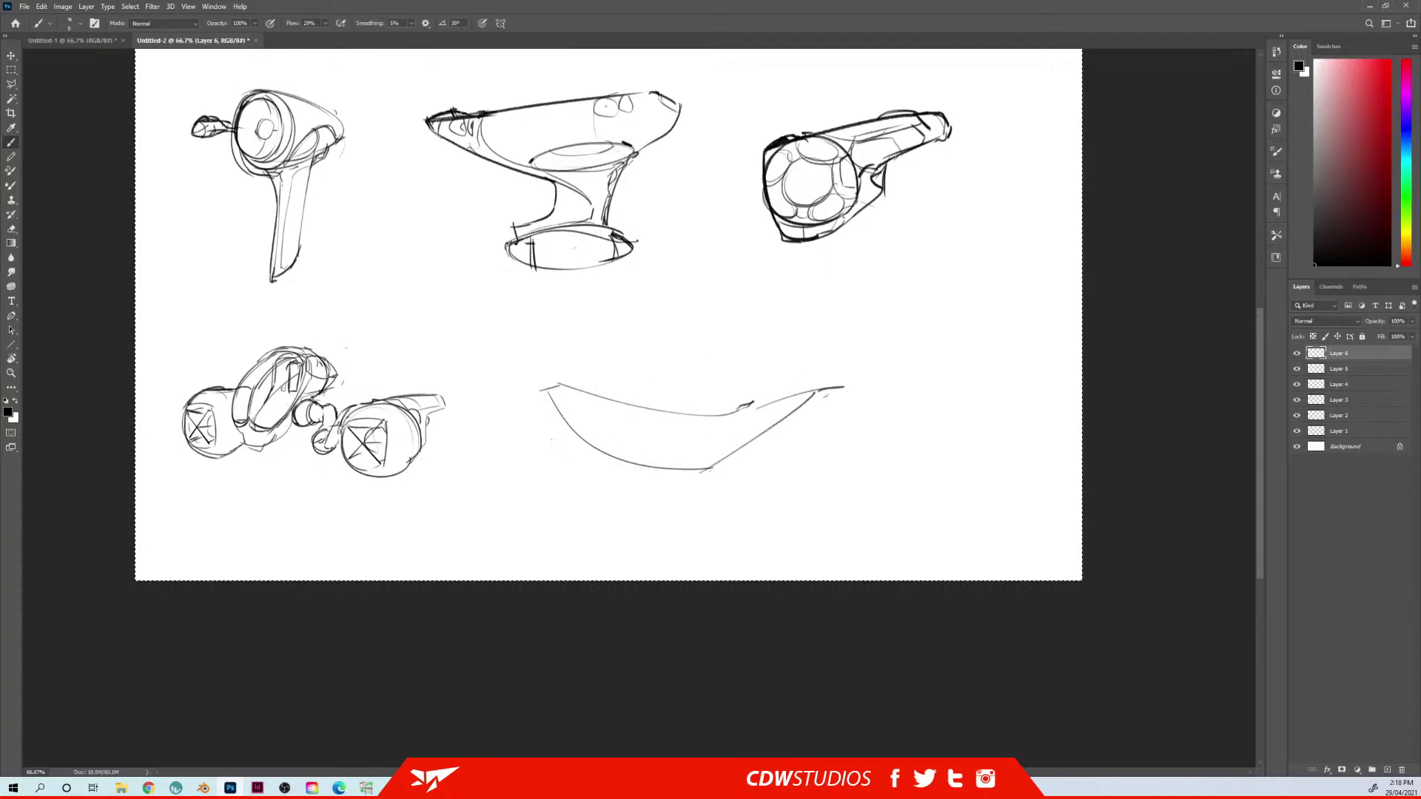
{"action": "key", "text": "Delete"}
{"action": "key", "text": "ctrl+d"}
Draw a low arched craft with a pointed nose, a tapered tail and a canopy curve below the pedestal sketch
{"action": "mouse_move", "coordinate": [633, 378]}
{"action": "left_mouse_down"}
{"action": "mouse_move", "coordinate": [750, 389]}
{"action": "mouse_move", "coordinate": [639, 375]}
{"action": "mouse_move", "coordinate": [581, 429]}
{"action": "mouse_move", "coordinate": [753, 387]}
{"action": "mouse_move", "coordinate": [672, 380]}
{"action": "mouse_move", "coordinate": [697, 376]}
{"action": "left_mouse_up"}
{"action": "mouse_move", "coordinate": [694, 372]}
{"action": "left_mouse_down"}
{"action": "mouse_move", "coordinate": [709, 368]}
{"action": "mouse_move", "coordinate": [630, 376]}
{"action": "mouse_move", "coordinate": [635, 407]}
{"action": "left_mouse_up"}
{"action": "mouse_move", "coordinate": [638, 412]}
{"action": "left_mouse_down"}
{"action": "mouse_move", "coordinate": [655, 414]}
{"action": "mouse_move", "coordinate": [641, 383]}
{"action": "mouse_move", "coordinate": [654, 382]}
{"action": "mouse_move", "coordinate": [631, 393]}
{"action": "mouse_move", "coordinate": [675, 407]}
{"action": "mouse_move", "coordinate": [646, 412]}
{"action": "left_mouse_up"}
{"action": "key", "text": "ctrl+z"}
{"action": "key", "text": "ctrl+z"}
{"action": "key", "text": "ctrl+z"}
{"action": "key", "text": "ctrl+z"}
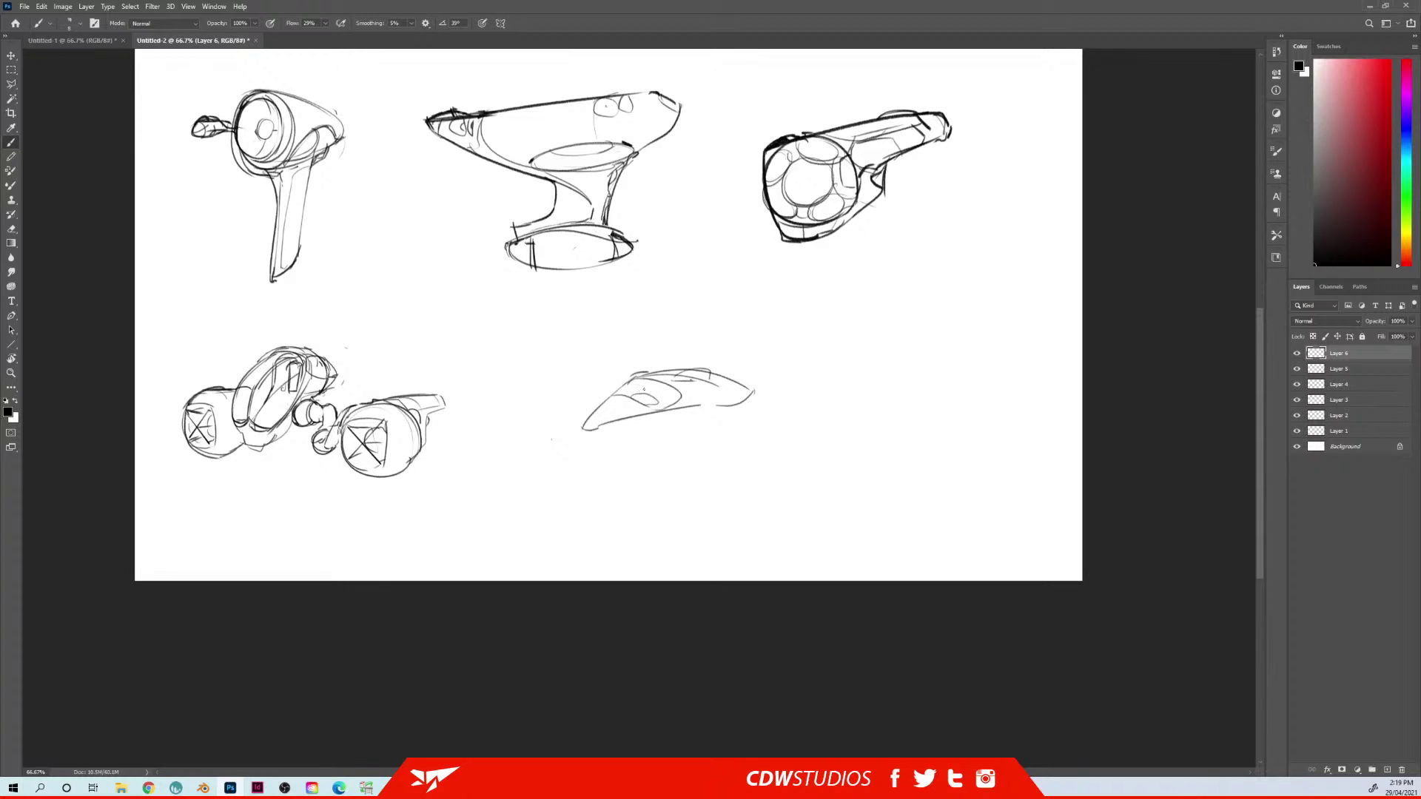
{"action": "key", "text": "ctrl+z"}
Refine the arched craft's canopy, nose line, upper panel and pointed tail
{"action": "mouse_move", "coordinate": [627, 396]}
{"action": "left_mouse_down"}
{"action": "mouse_move", "coordinate": [658, 403]}
{"action": "mouse_move", "coordinate": [620, 405]}
{"action": "left_mouse_up"}
{"action": "left_click_drag", "start_coordinate": [752, 390], "coordinate": [714, 404]}
{"action": "left_click_drag", "start_coordinate": [619, 387], "coordinate": [638, 374]}
{"action": "left_click_drag", "start_coordinate": [726, 405], "coordinate": [696, 408]}
{"action": "left_click_drag", "start_coordinate": [690, 381], "coordinate": [728, 377]}
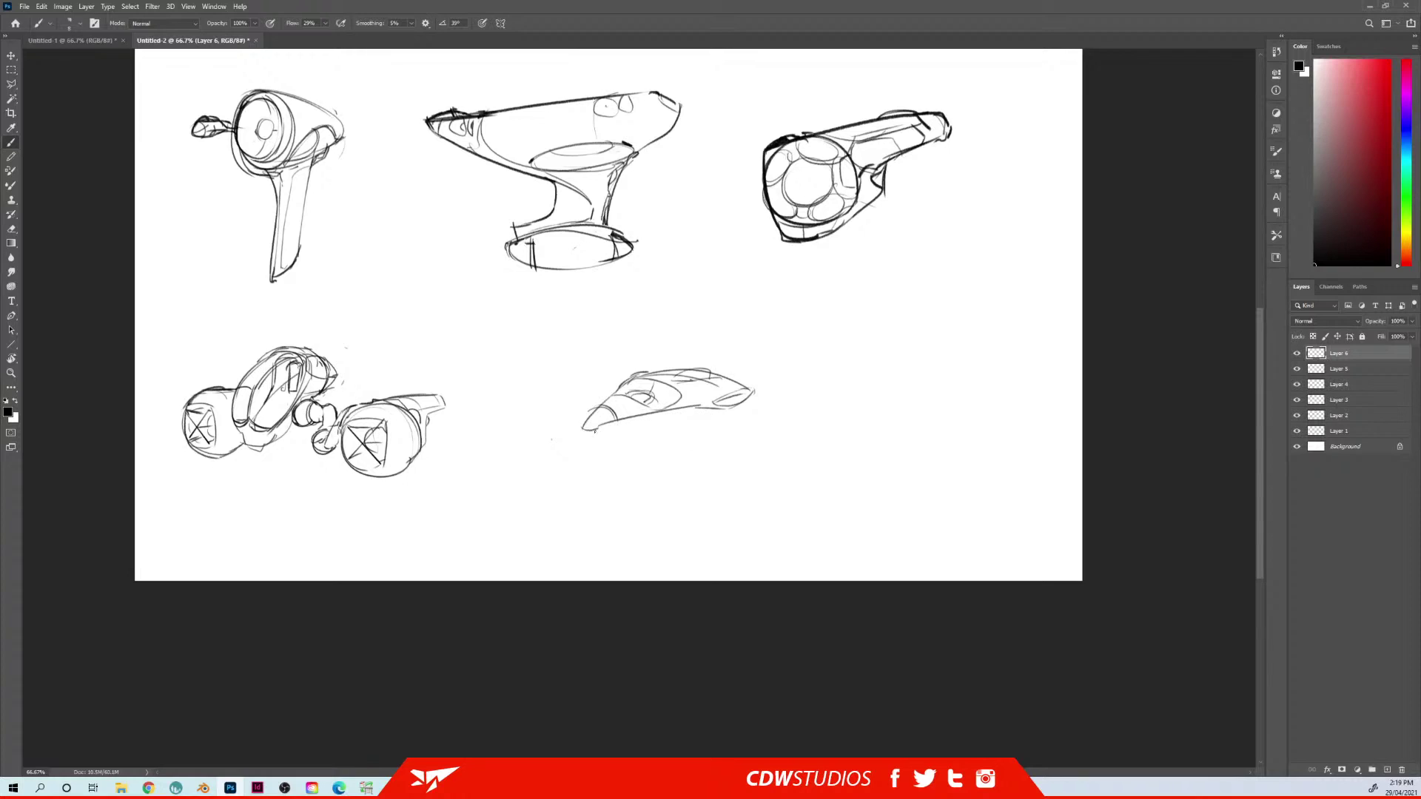
Darken the arched craft's underside, nose and canopy outlines and clean up the front edge
{"action": "left_click_drag", "start_coordinate": [594, 431], "coordinate": [724, 405]}
{"action": "mouse_move", "coordinate": [626, 386]}
{"action": "left_mouse_down"}
{"action": "mouse_move", "coordinate": [651, 378]}
{"action": "mouse_move", "coordinate": [680, 408]}
{"action": "mouse_move", "coordinate": [598, 407]}
{"action": "mouse_move", "coordinate": [583, 429]}
{"action": "left_mouse_up"}
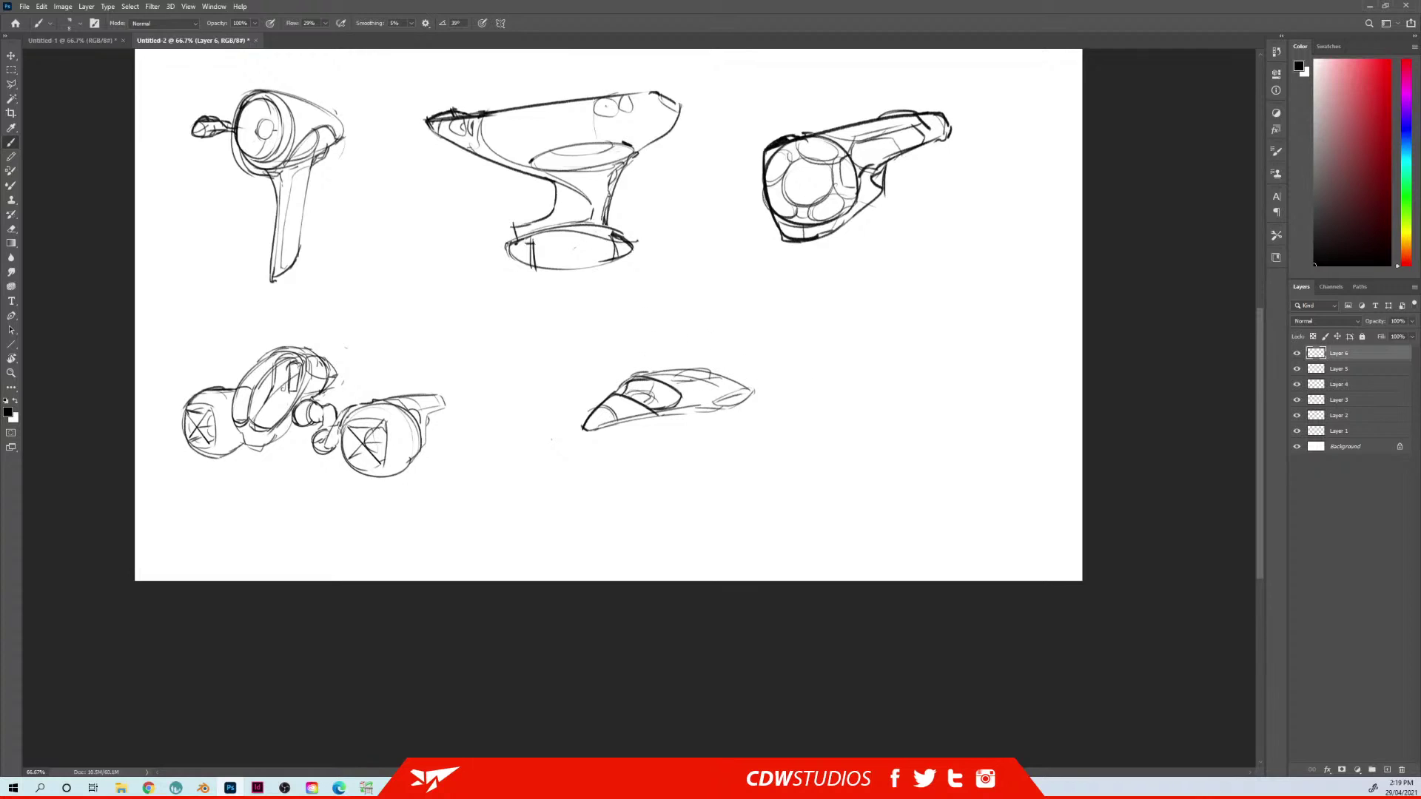
{"action": "key", "text": "e"}
{"action": "left_click_drag", "start_coordinate": [618, 385], "coordinate": [606, 400]}
{"action": "key", "text": "b"}
{"action": "left_click_drag", "start_coordinate": [683, 417], "coordinate": [683, 461]}
Clear the arched craft sketch from the layer and deselect
{"action": "key", "text": "ctrl+a"}
{"action": "key", "text": "Delete"}
{"action": "key", "text": "ctrl+d"}
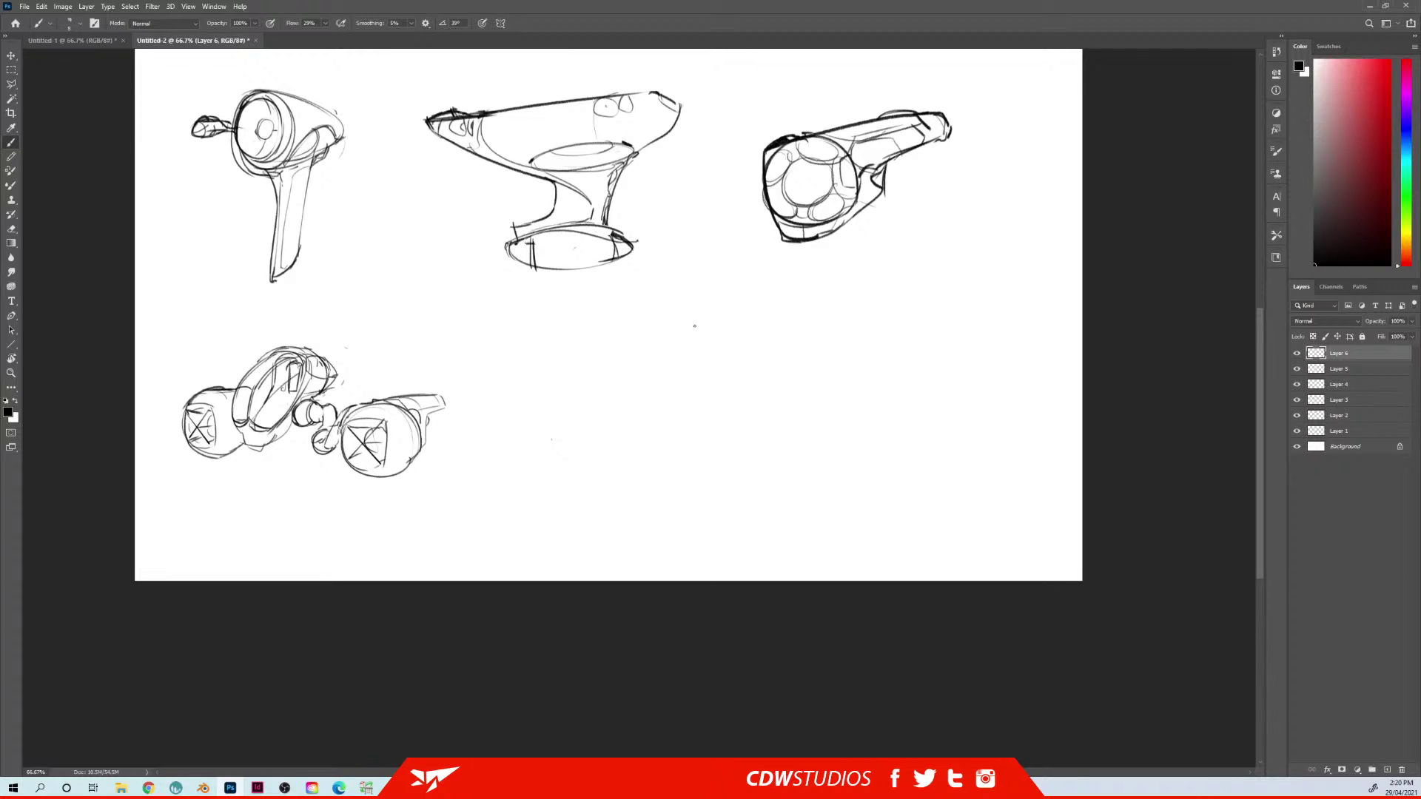
Sketch a small cockpit body with a rounded front, a short lower fin and a long tapered tail beneath the ringed engine sketch
{"action": "mouse_move", "coordinate": [693, 334]}
{"action": "left_mouse_down"}
{"action": "mouse_move", "coordinate": [712, 338]}
{"action": "mouse_move", "coordinate": [713, 372]}
{"action": "mouse_move", "coordinate": [694, 333]}
{"action": "mouse_move", "coordinate": [720, 325]}
{"action": "mouse_move", "coordinate": [731, 371]}
{"action": "mouse_move", "coordinate": [755, 321]}
{"action": "mouse_move", "coordinate": [743, 346]}
{"action": "left_mouse_up"}
{"action": "mouse_move", "coordinate": [732, 367]}
{"action": "left_mouse_down"}
{"action": "mouse_move", "coordinate": [743, 352]}
{"action": "mouse_move", "coordinate": [717, 393]}
{"action": "left_mouse_up"}
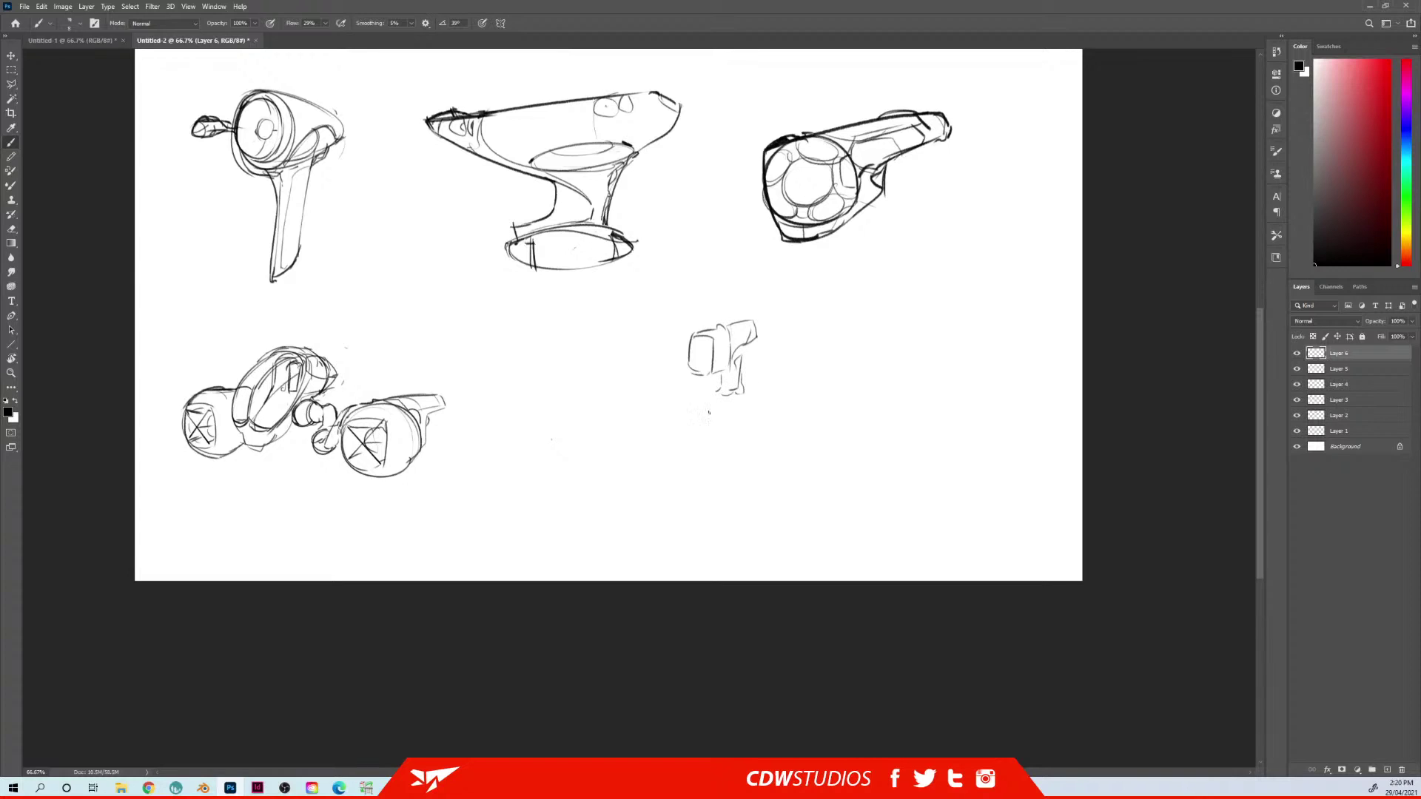
{"action": "mouse_move", "coordinate": [707, 330]}
{"action": "left_mouse_down"}
{"action": "mouse_move", "coordinate": [717, 361]}
{"action": "mouse_move", "coordinate": [727, 350]}
{"action": "mouse_move", "coordinate": [690, 376]}
{"action": "left_mouse_up"}
{"action": "mouse_move", "coordinate": [726, 321]}
{"action": "left_mouse_down"}
{"action": "mouse_move", "coordinate": [824, 316]}
{"action": "mouse_move", "coordinate": [757, 361]}
{"action": "mouse_move", "coordinate": [839, 341]}
{"action": "mouse_move", "coordinate": [765, 362]}
{"action": "mouse_move", "coordinate": [781, 362]}
{"action": "left_mouse_up"}
{"action": "key", "text": "e"}
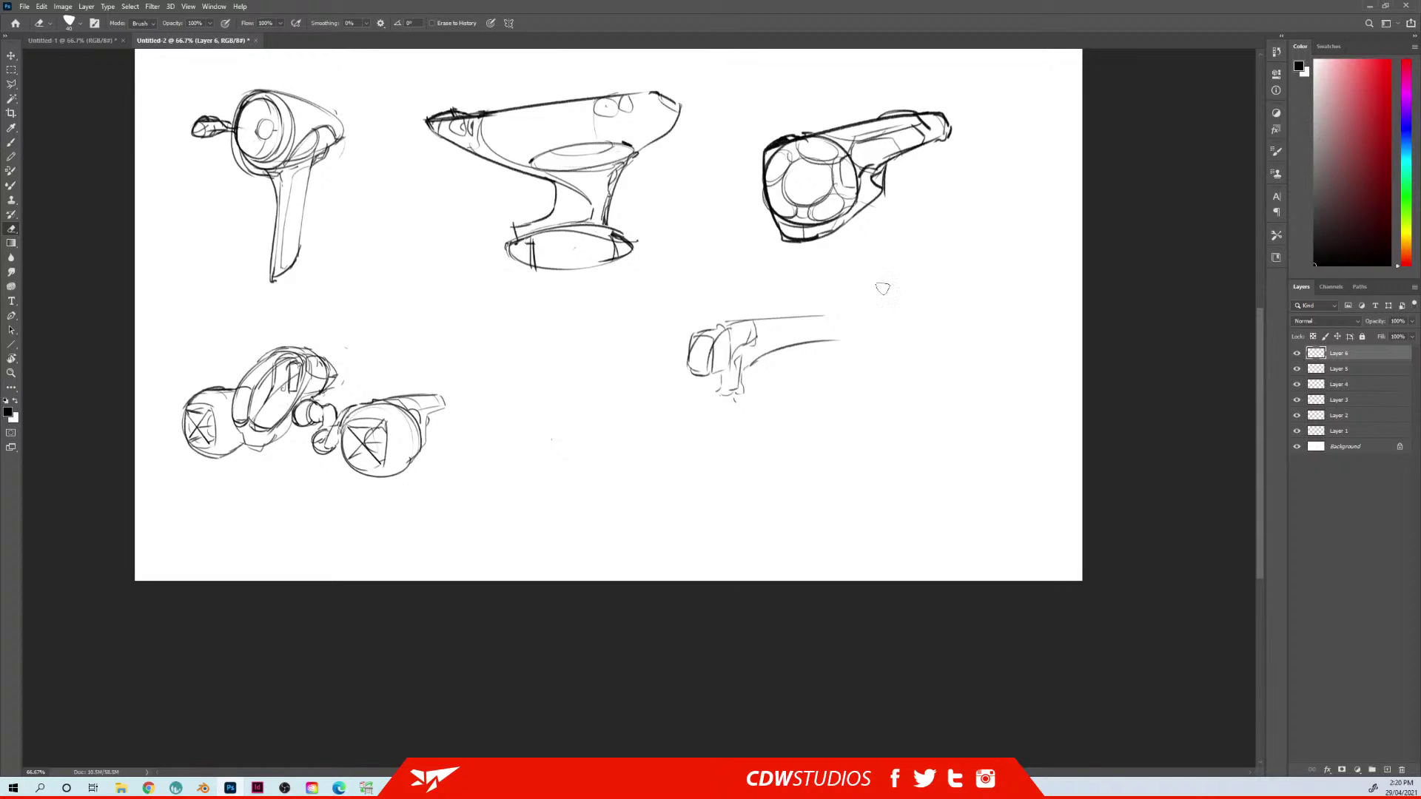
{"action": "key", "text": "b"}
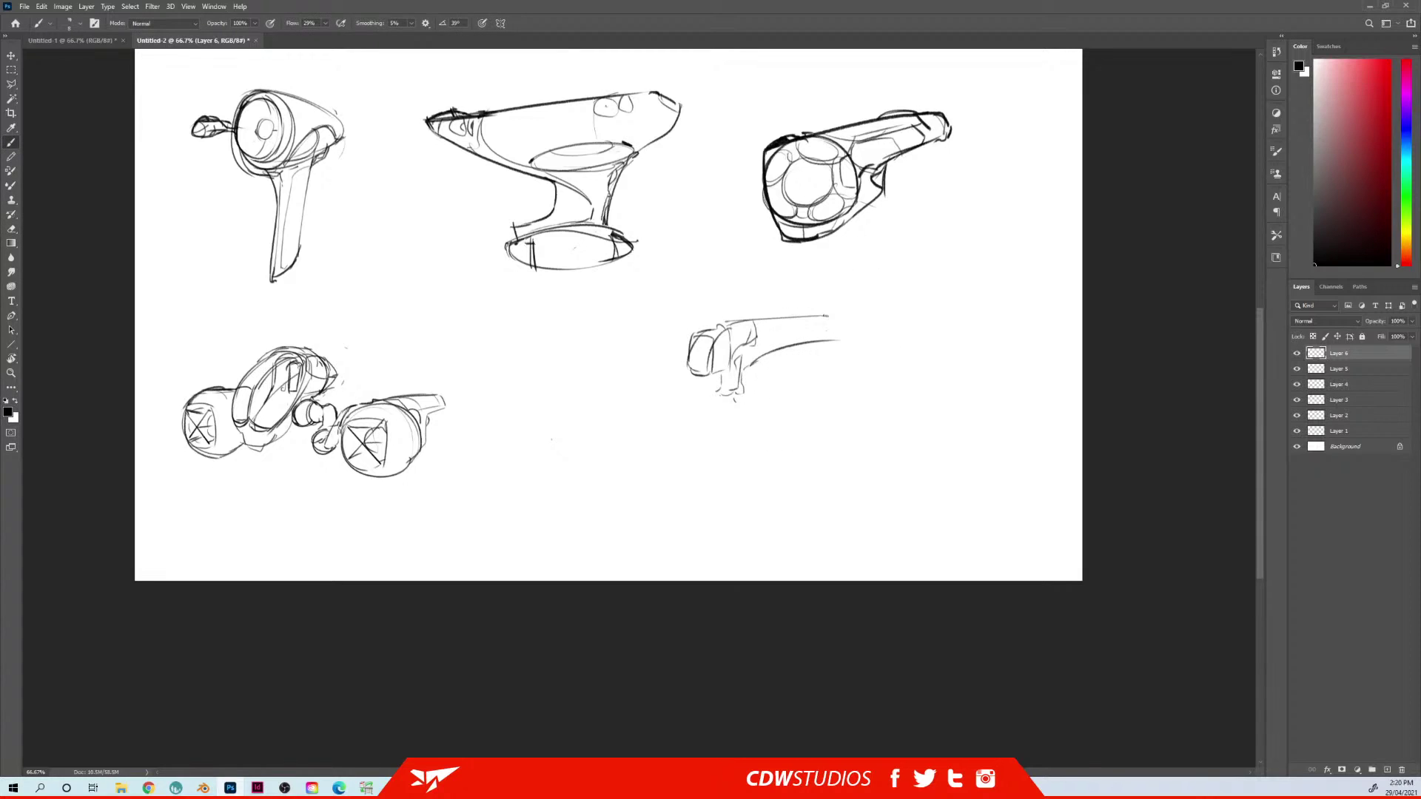
{"action": "left_click_drag", "start_coordinate": [825, 316], "coordinate": [817, 339]}
Draw two angled cylindrical pods in front of the cockpit body, one on each side
{"action": "mouse_move", "coordinate": [744, 442]}
{"action": "left_mouse_down"}
{"action": "mouse_move", "coordinate": [804, 385]}
{"action": "mouse_move", "coordinate": [864, 397]}
{"action": "mouse_move", "coordinate": [785, 454]}
{"action": "left_mouse_up"}
{"action": "mouse_move", "coordinate": [864, 397]}
{"action": "left_mouse_down"}
{"action": "mouse_move", "coordinate": [812, 455]}
{"action": "mouse_move", "coordinate": [749, 470]}
{"action": "mouse_move", "coordinate": [778, 482]}
{"action": "mouse_move", "coordinate": [838, 425]}
{"action": "mouse_move", "coordinate": [787, 407]}
{"action": "left_mouse_up"}
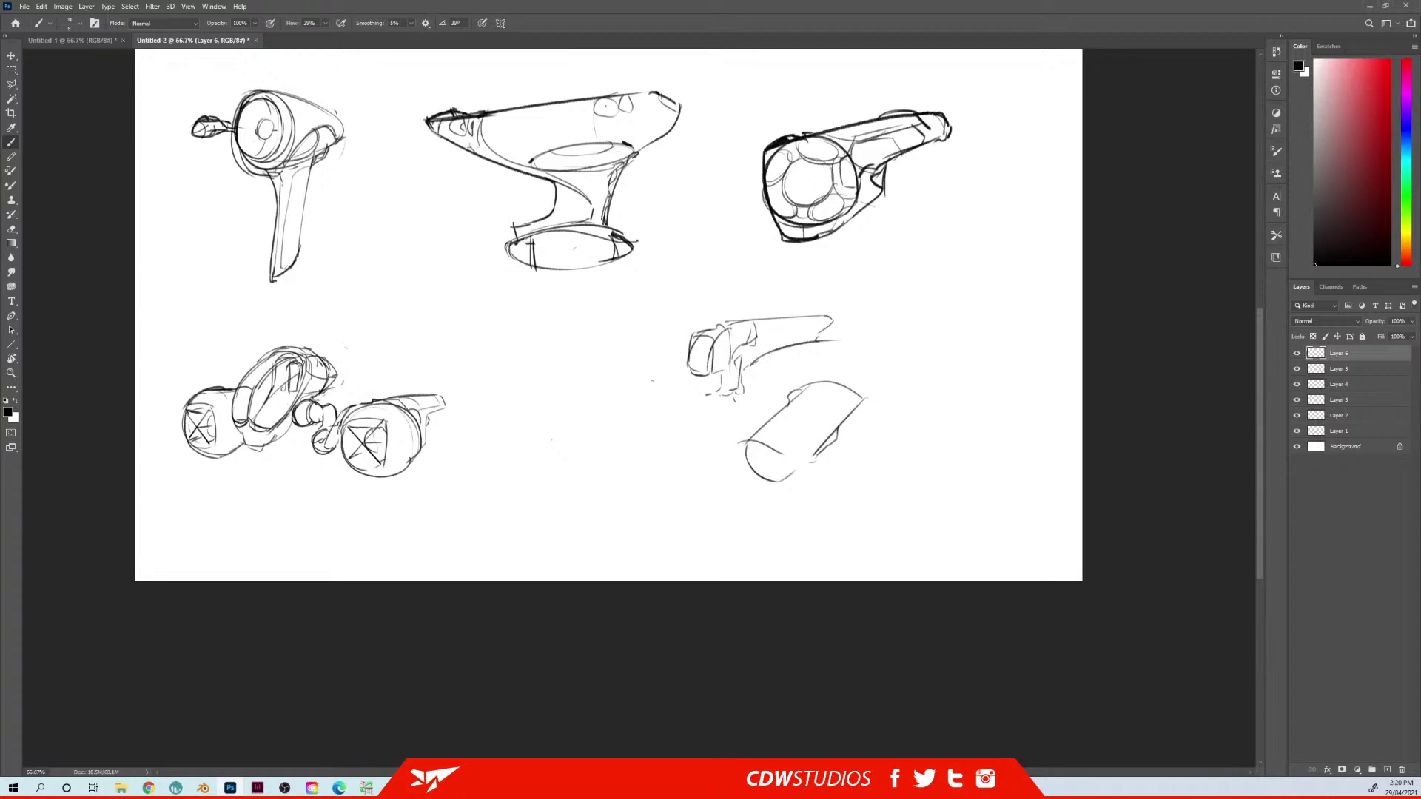
{"action": "mouse_move", "coordinate": [652, 381]}
{"action": "left_mouse_down"}
{"action": "mouse_move", "coordinate": [557, 417]}
{"action": "mouse_move", "coordinate": [588, 430]}
{"action": "left_mouse_up"}
{"action": "left_click_drag", "start_coordinate": [647, 380], "coordinate": [692, 390]}
{"action": "mouse_move", "coordinate": [561, 412]}
{"action": "left_mouse_down"}
{"action": "mouse_move", "coordinate": [586, 457]}
{"action": "mouse_move", "coordinate": [701, 387]}
{"action": "left_mouse_up"}
Select the cockpit body with its tail and shift it slightly away from the far pod
{"action": "key", "text": "l"}
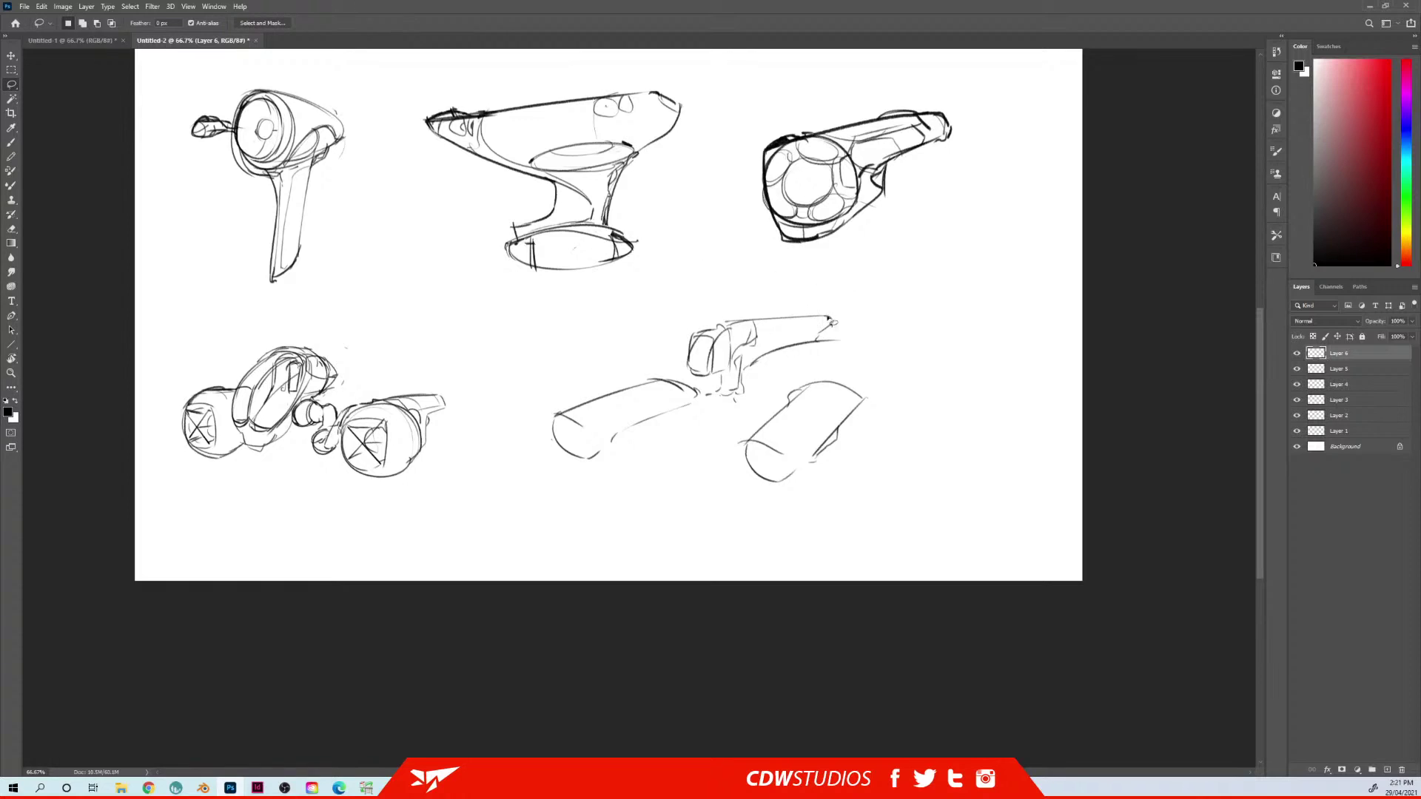
{"action": "mouse_move", "coordinate": [851, 294]}
{"action": "left_mouse_down"}
{"action": "mouse_move", "coordinate": [659, 332]}
{"action": "mouse_move", "coordinate": [658, 377]}
{"action": "mouse_move", "coordinate": [704, 402]}
{"action": "mouse_move", "coordinate": [767, 394]}
{"action": "mouse_move", "coordinate": [876, 331]}
{"action": "mouse_move", "coordinate": [706, 400]}
{"action": "mouse_move", "coordinate": [777, 340]}
{"action": "left_mouse_up"}
{"action": "key", "text": "ctrl+d"}
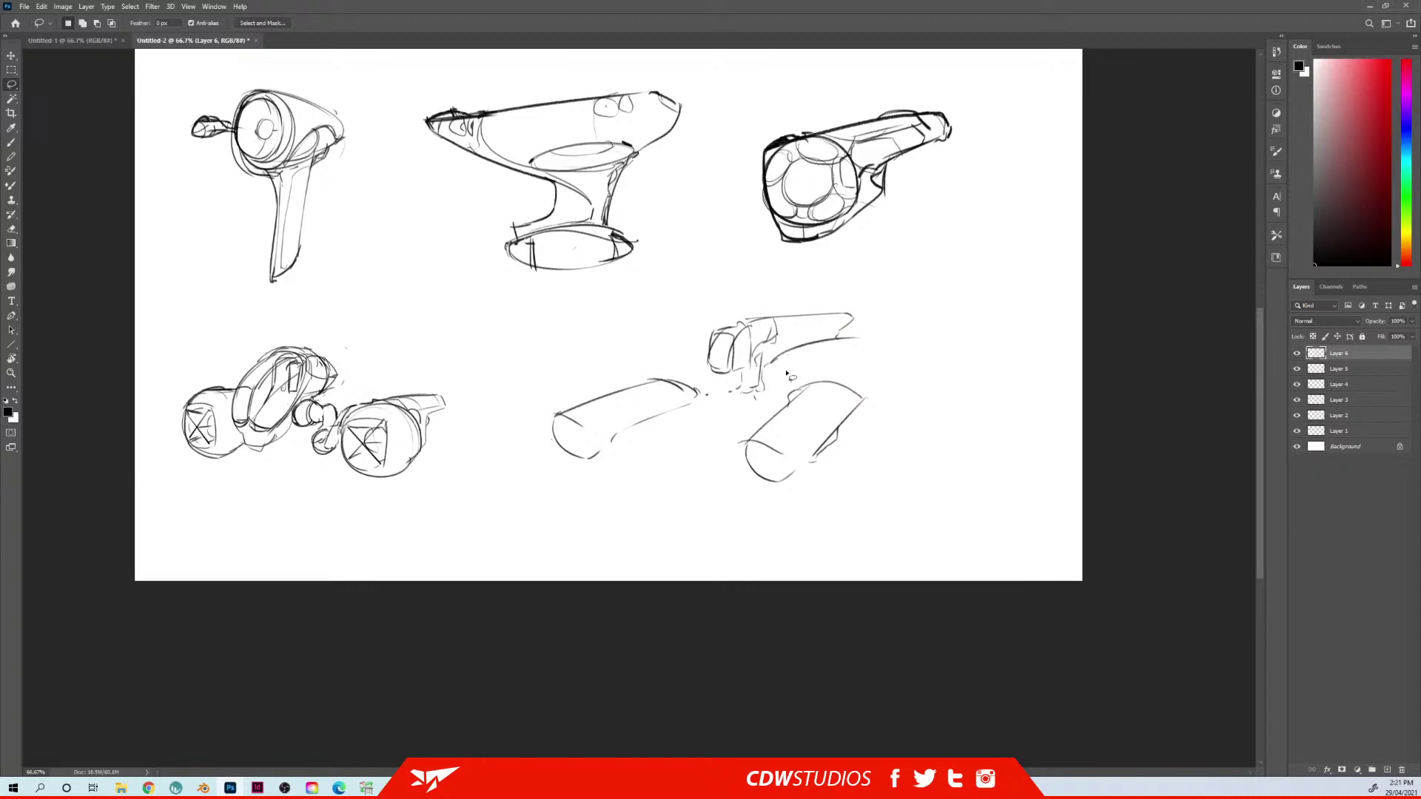
Select the near pod, move it slightly down and outward, and skew it with Free Transform
{"action": "mouse_move", "coordinate": [851, 378]}
{"action": "left_mouse_down"}
{"action": "mouse_move", "coordinate": [807, 370]}
{"action": "mouse_move", "coordinate": [772, 399]}
{"action": "mouse_move", "coordinate": [747, 489]}
{"action": "mouse_move", "coordinate": [851, 377]}
{"action": "left_mouse_up"}
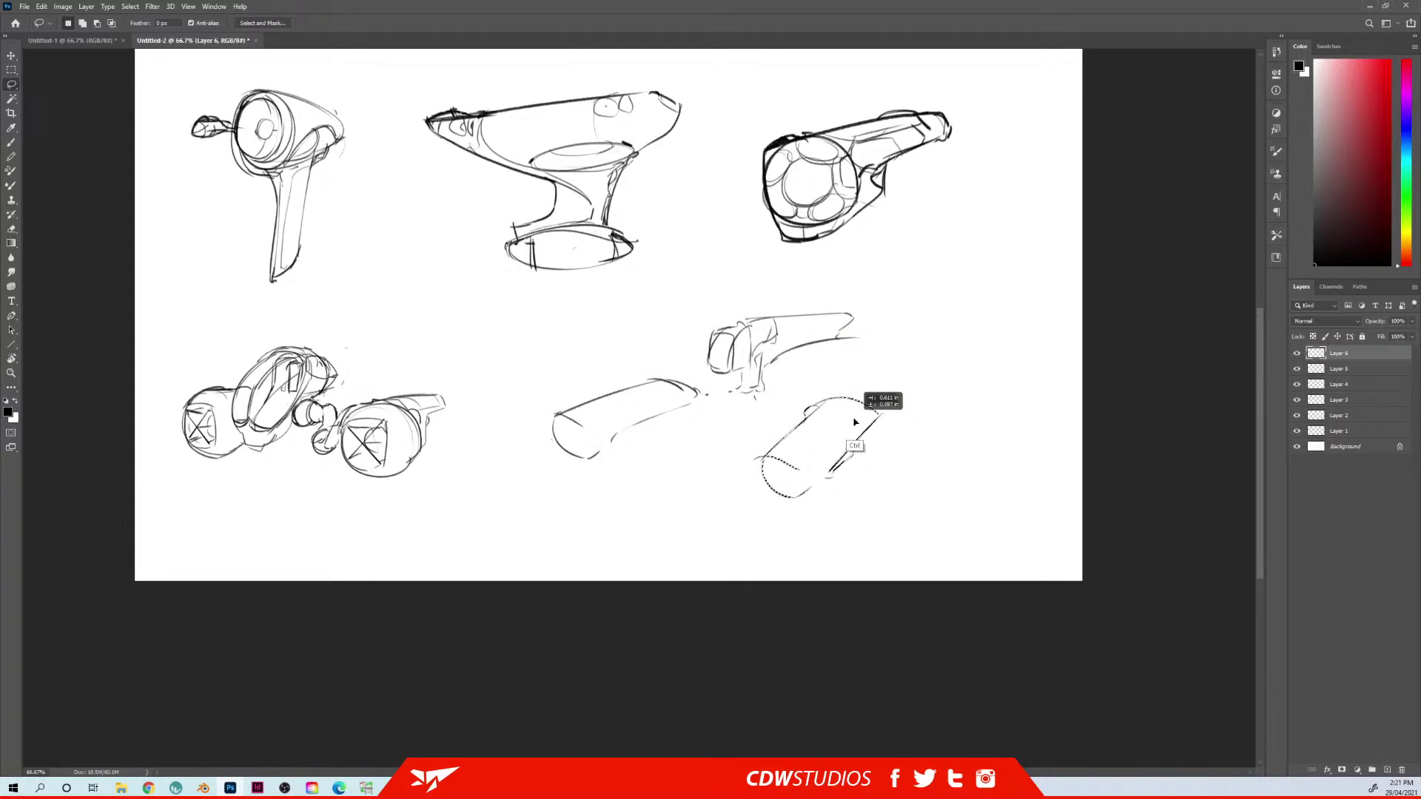
{"action": "key", "text": "ctrl+t"}
{"action": "left_click_drag", "start_coordinate": [794, 500], "coordinate": [805, 500]}
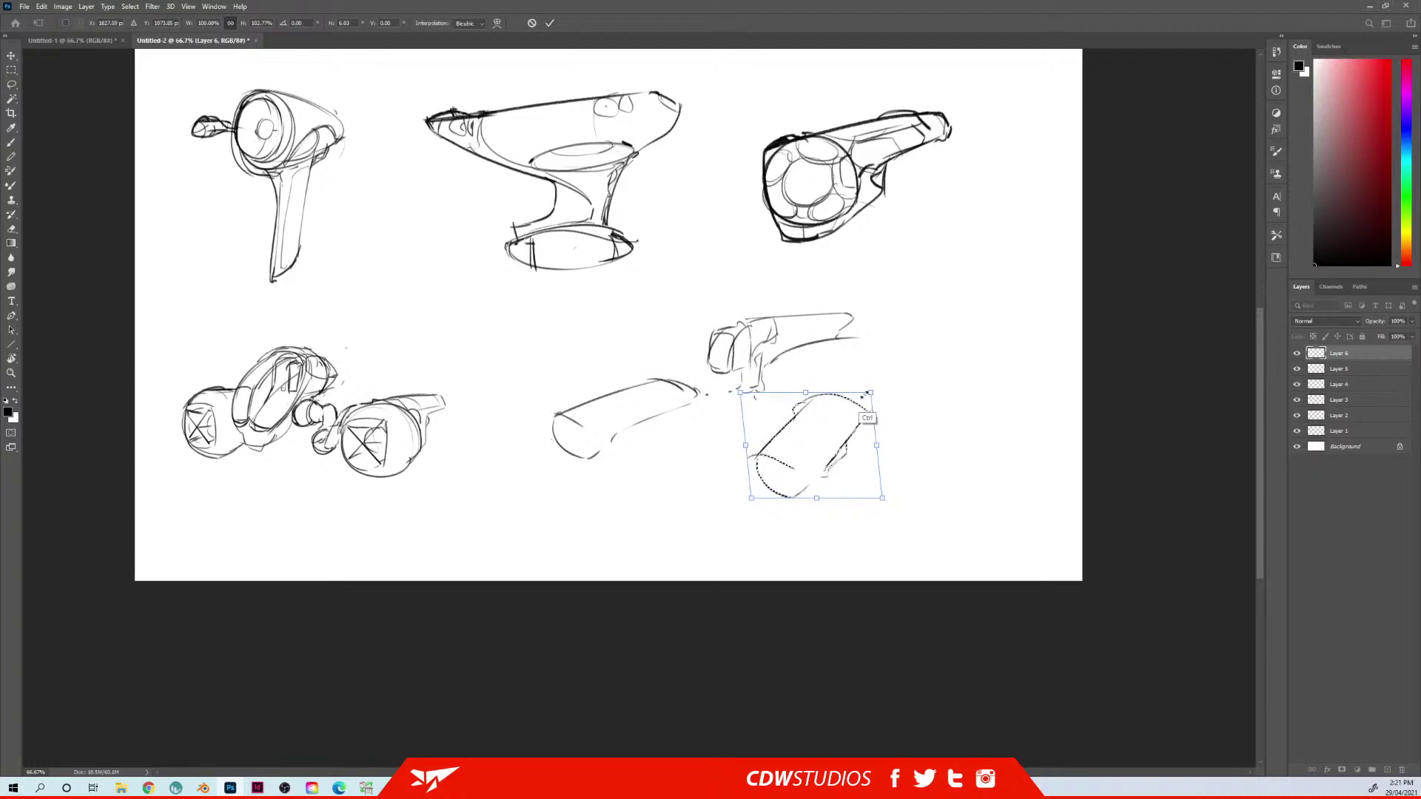
{"action": "left_click_drag", "start_coordinate": [872, 393], "coordinate": [891, 330]}
{"action": "key", "text": "Return"}
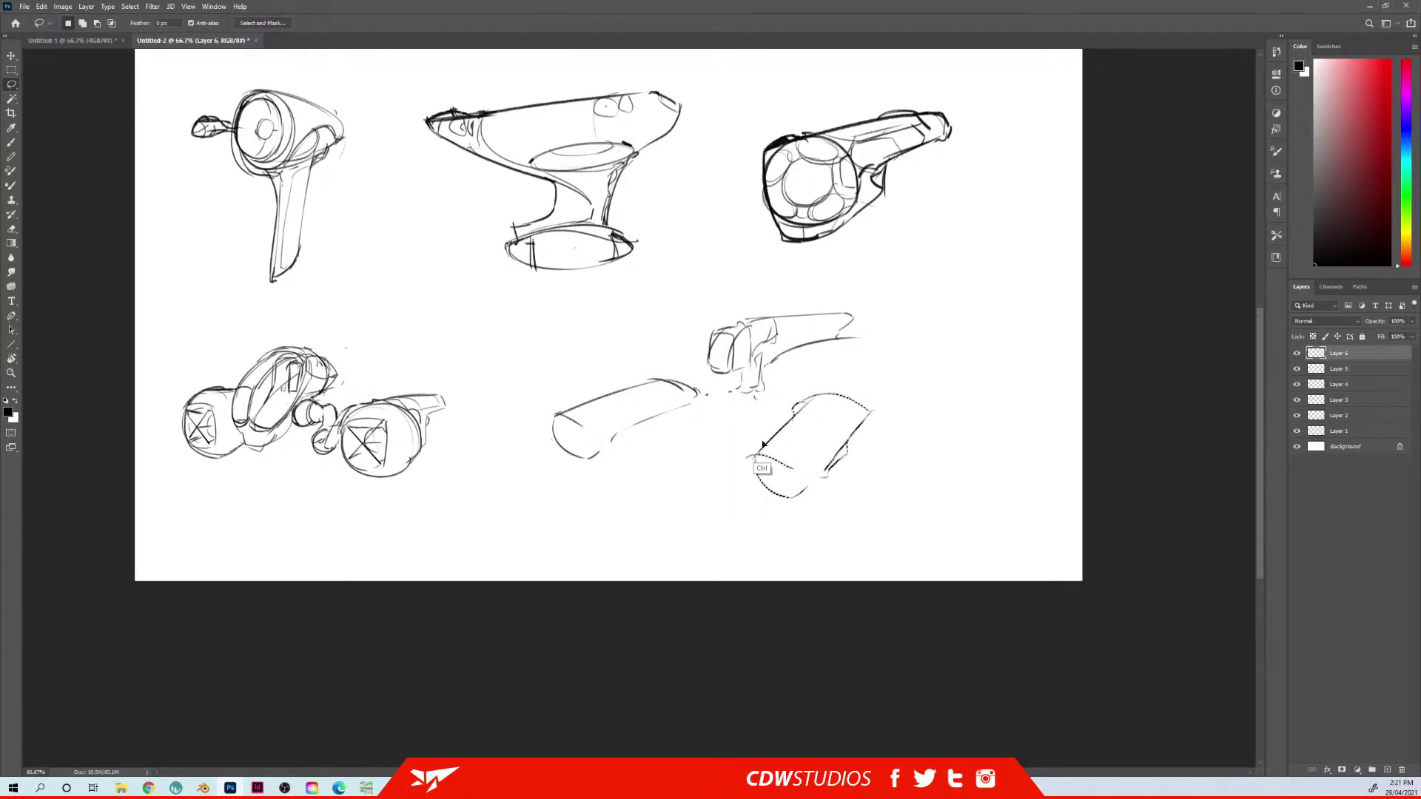
{"action": "key", "text": "ctrl+d"}
Select the far pod and nudge it slightly up and outward, then deselect it
{"action": "key", "text": "b"}
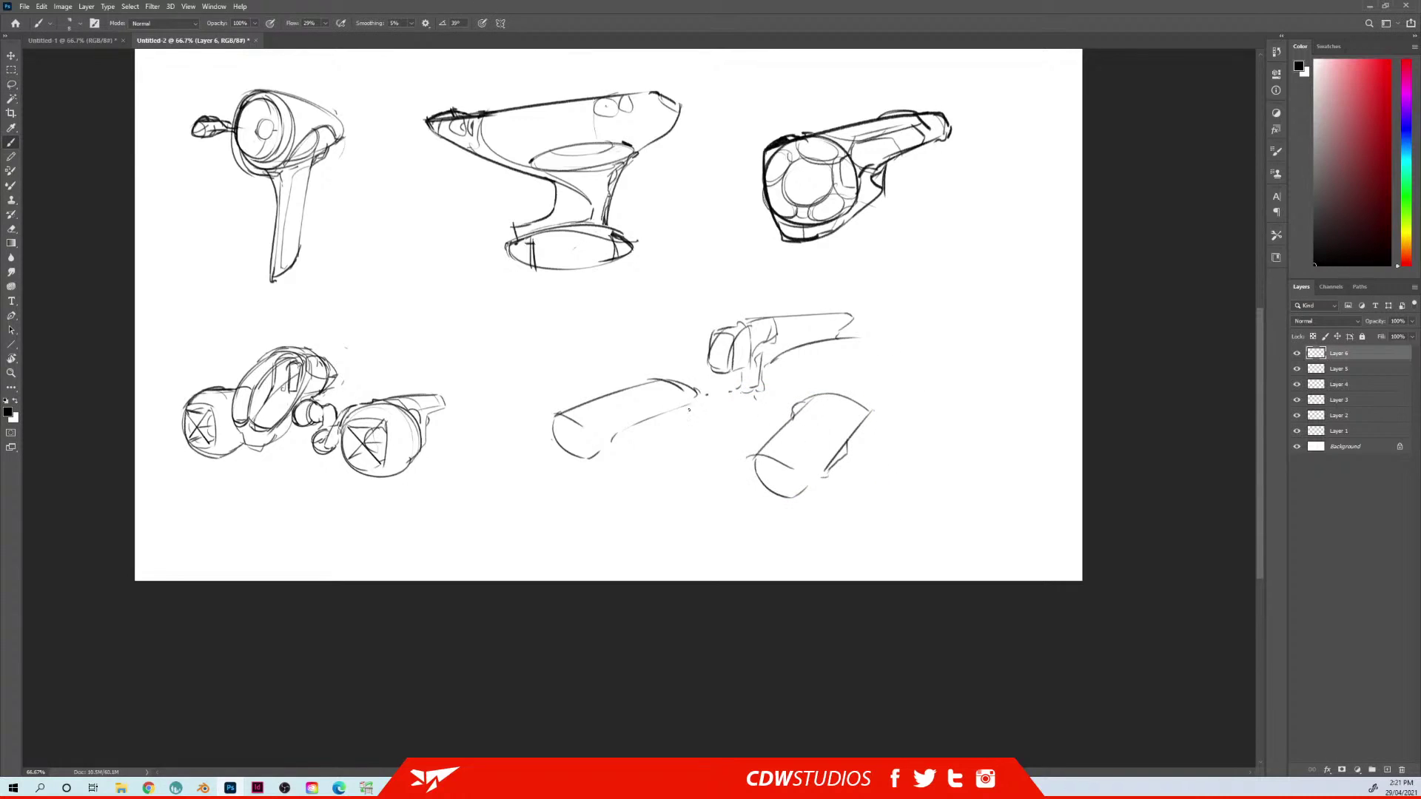
{"action": "key", "text": "l"}
{"action": "mouse_move", "coordinate": [703, 381]}
{"action": "left_mouse_down"}
{"action": "mouse_move", "coordinate": [714, 414]}
{"action": "mouse_move", "coordinate": [585, 385]}
{"action": "mouse_move", "coordinate": [666, 365]}
{"action": "left_mouse_up"}
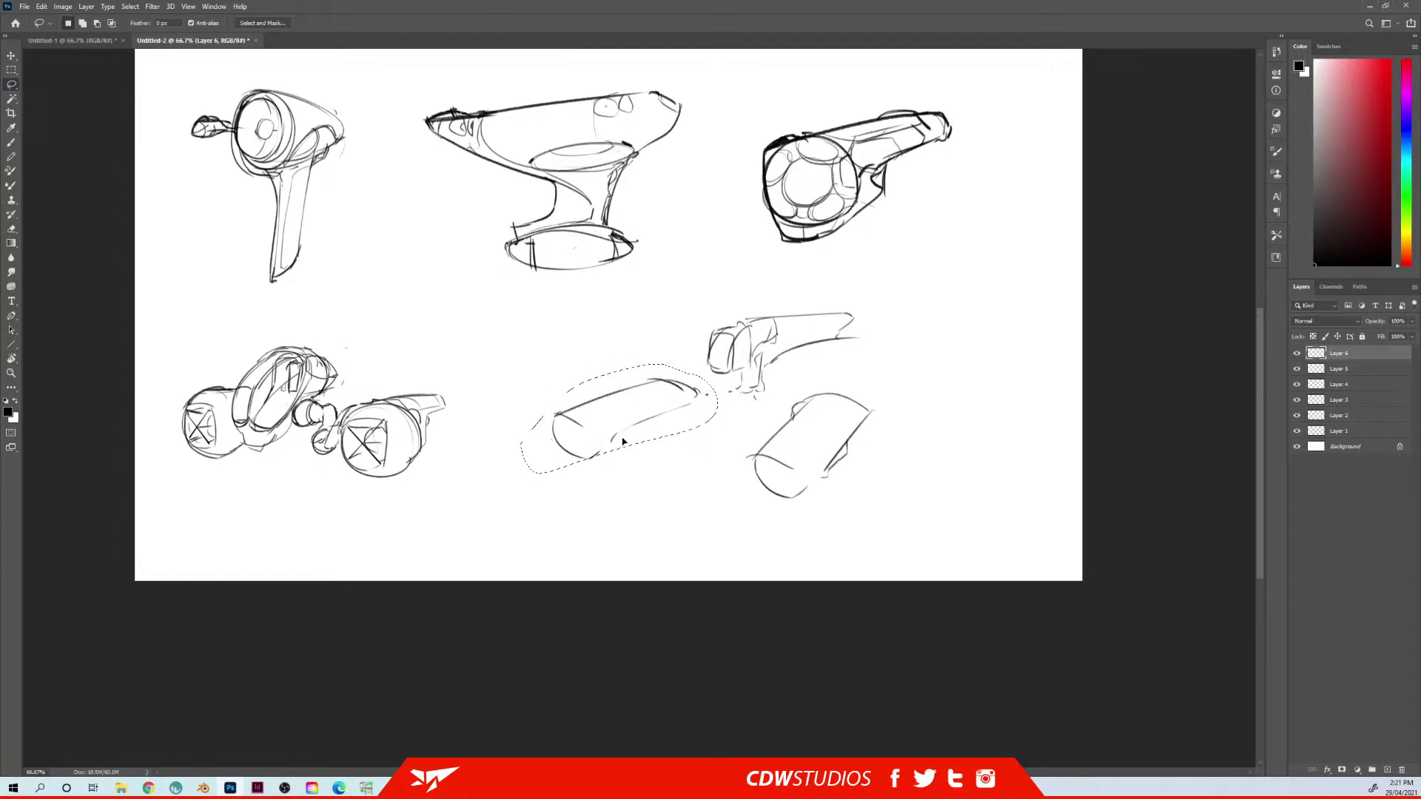
{"action": "mouse_move", "coordinate": [664, 430]}
{"action": "left_mouse_down"}
{"action": "mouse_move", "coordinate": [555, 471]}
{"action": "mouse_move", "coordinate": [633, 403]}
{"action": "mouse_move", "coordinate": [694, 398]}
{"action": "left_mouse_up"}
{"action": "key", "text": "ctrl+z"}
{"action": "key", "text": "ctrl+d"}
{"action": "key", "text": "b"}
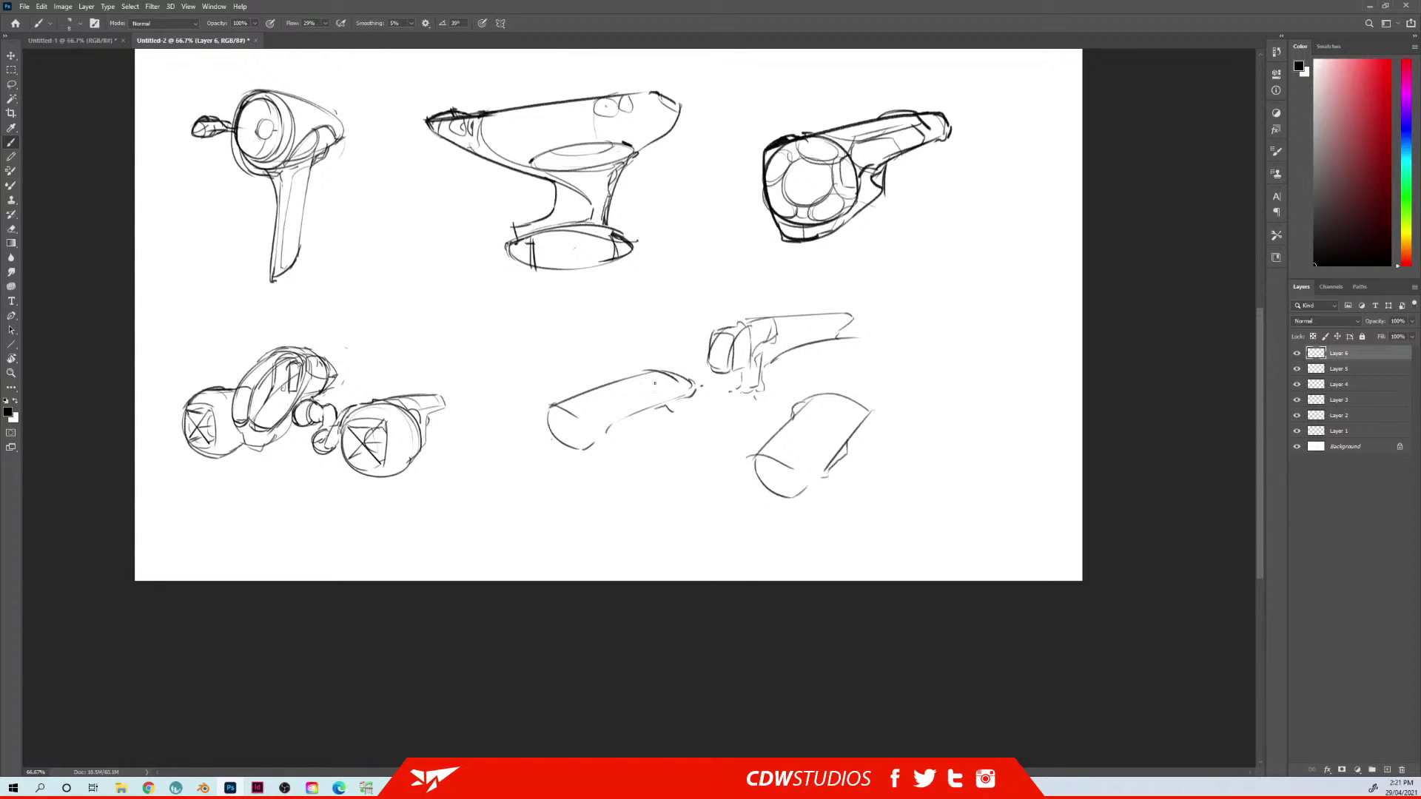
Draw a domed canopy on the rear upper surface of each pod
{"action": "mouse_move", "coordinate": [667, 372]}
{"action": "left_mouse_down"}
{"action": "mouse_move", "coordinate": [638, 379]}
{"action": "mouse_move", "coordinate": [684, 385]}
{"action": "left_mouse_up"}
{"action": "mouse_move", "coordinate": [822, 395]}
{"action": "left_mouse_down"}
{"action": "mouse_move", "coordinate": [860, 407]}
{"action": "mouse_move", "coordinate": [806, 411]}
{"action": "mouse_move", "coordinate": [818, 414]}
{"action": "left_mouse_up"}
{"action": "key", "text": "ctrl+z"}
{"action": "key", "text": "ctrl+z"}
{"action": "mouse_move", "coordinate": [640, 379]}
{"action": "left_mouse_down"}
{"action": "mouse_move", "coordinate": [676, 365]}
{"action": "mouse_move", "coordinate": [682, 379]}
{"action": "mouse_move", "coordinate": [672, 359]}
{"action": "left_mouse_up"}
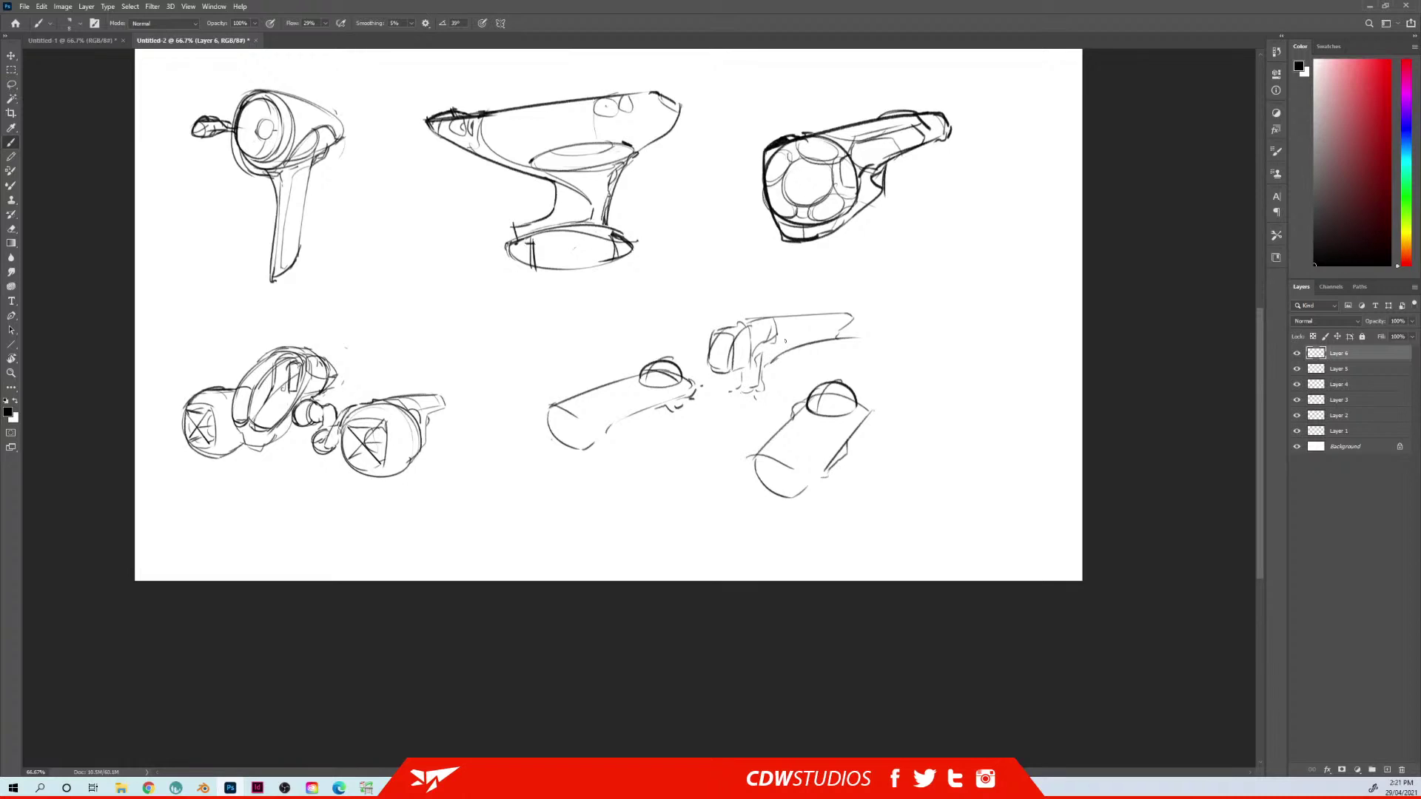
Replace the cockpit's long tail with a curved rear shell, and add a rounded base and a small top detail
{"action": "key", "text": "e"}
{"action": "mouse_move", "coordinate": [800, 329]}
{"action": "left_mouse_down"}
{"action": "mouse_move", "coordinate": [876, 315]}
{"action": "mouse_move", "coordinate": [786, 351]}
{"action": "mouse_move", "coordinate": [814, 345]}
{"action": "mouse_move", "coordinate": [785, 335]}
{"action": "mouse_move", "coordinate": [767, 398]}
{"action": "left_mouse_up"}
{"action": "key", "text": "b"}
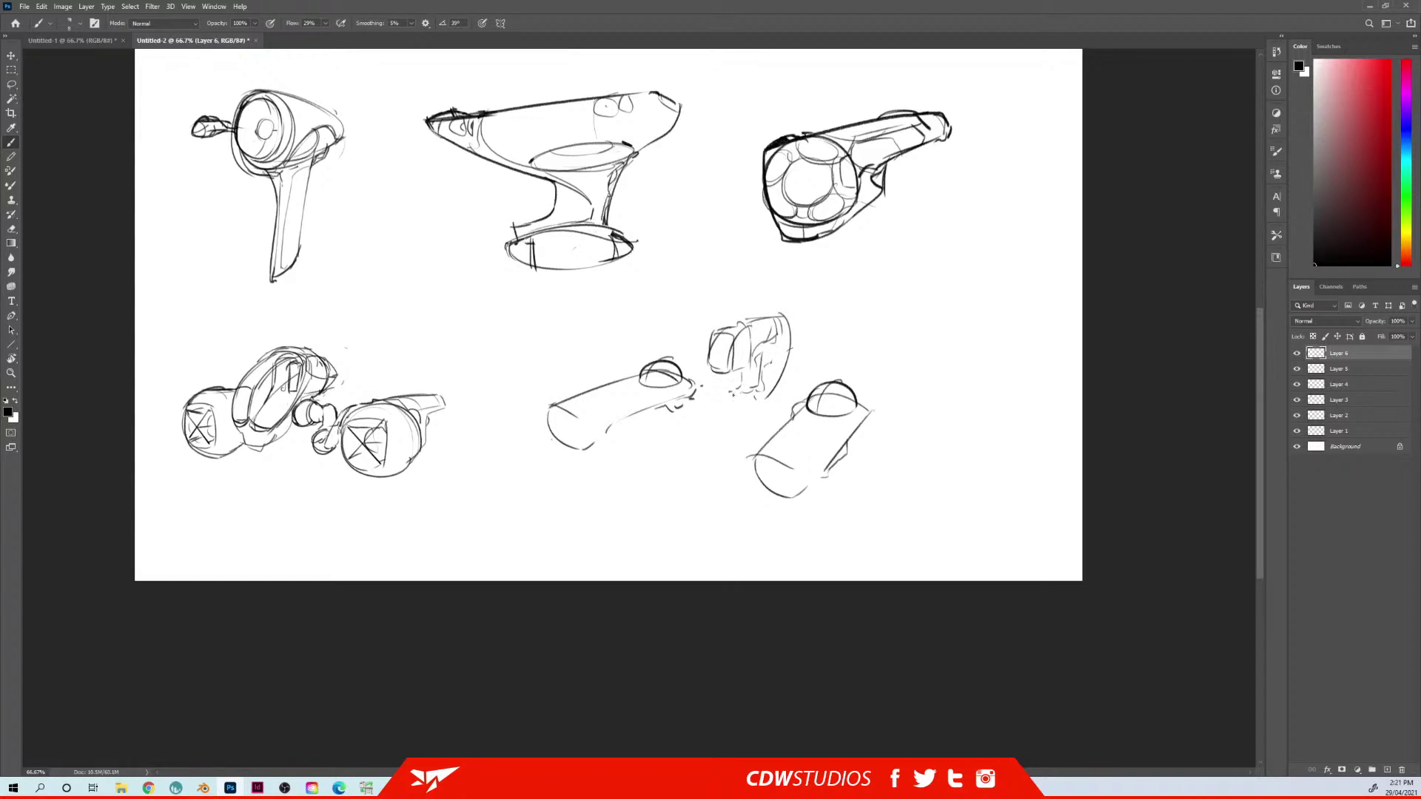
{"action": "mouse_move", "coordinate": [756, 395]}
{"action": "left_mouse_down"}
{"action": "mouse_move", "coordinate": [730, 406]}
{"action": "mouse_move", "coordinate": [759, 401]}
{"action": "left_mouse_up"}
{"action": "left_click_drag", "start_coordinate": [730, 323], "coordinate": [745, 321]}
{"action": "key", "text": "e"}
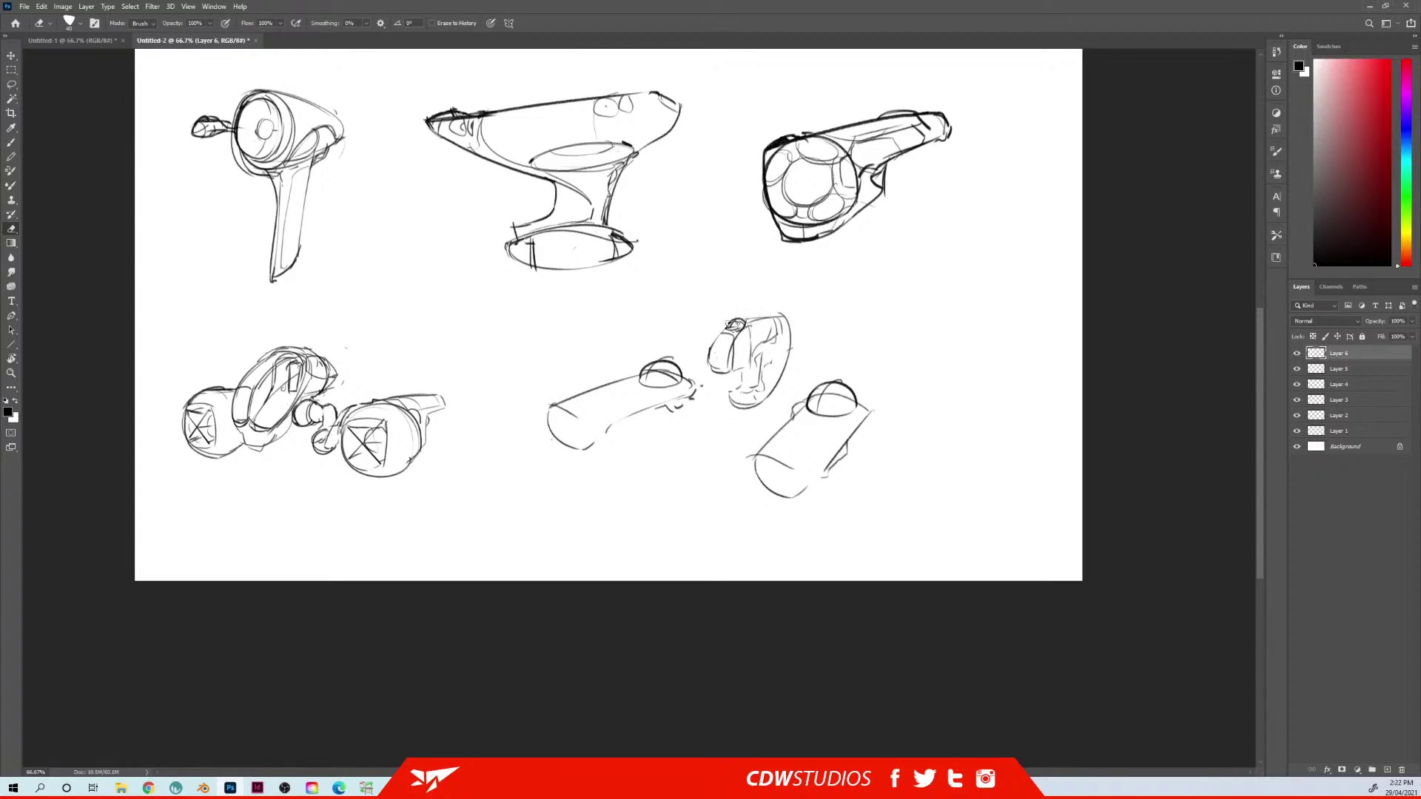
Reinforce the cockpit's front curve, add inner panel lines and draw a rounded engine bulge on its side
{"action": "key", "text": "b"}
{"action": "left_click_drag", "start_coordinate": [712, 330], "coordinate": [714, 359]}
{"action": "mouse_move", "coordinate": [733, 330]}
{"action": "left_mouse_down"}
{"action": "mouse_move", "coordinate": [728, 372]}
{"action": "mouse_move", "coordinate": [762, 362]}
{"action": "mouse_move", "coordinate": [754, 383]}
{"action": "left_mouse_up"}
{"action": "left_click_drag", "start_coordinate": [788, 333], "coordinate": [768, 380]}
{"action": "key", "text": "ctrl+z"}
{"action": "key", "text": "ctrl+z"}
{"action": "mouse_move", "coordinate": [795, 313]}
{"action": "left_mouse_down"}
{"action": "mouse_move", "coordinate": [777, 323]}
{"action": "mouse_move", "coordinate": [811, 357]}
{"action": "mouse_move", "coordinate": [796, 370]}
{"action": "mouse_move", "coordinate": [810, 364]}
{"action": "left_mouse_up"}
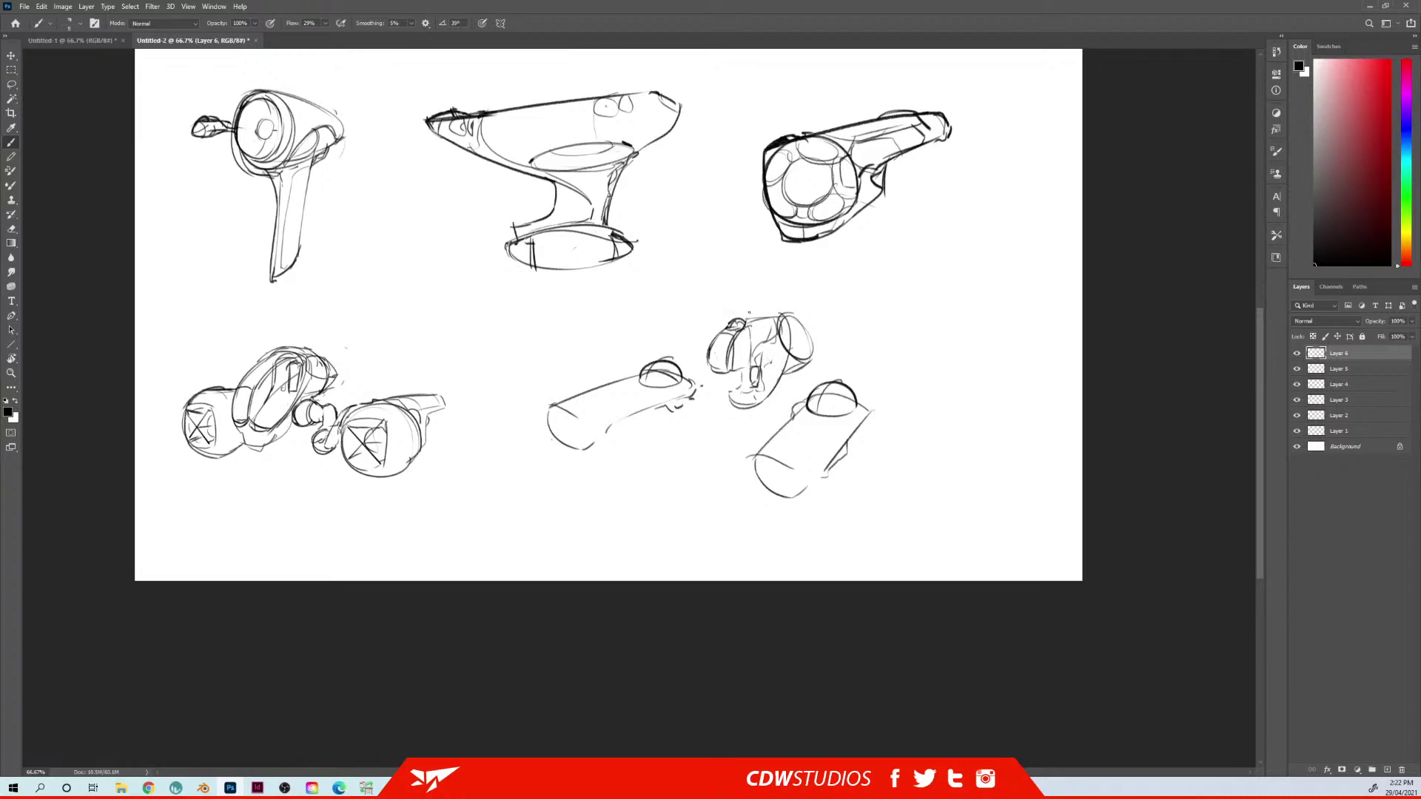
Draw an inner ellipse in the cockpit's side engine and add panel lines beneath it
{"action": "key", "text": "e"}
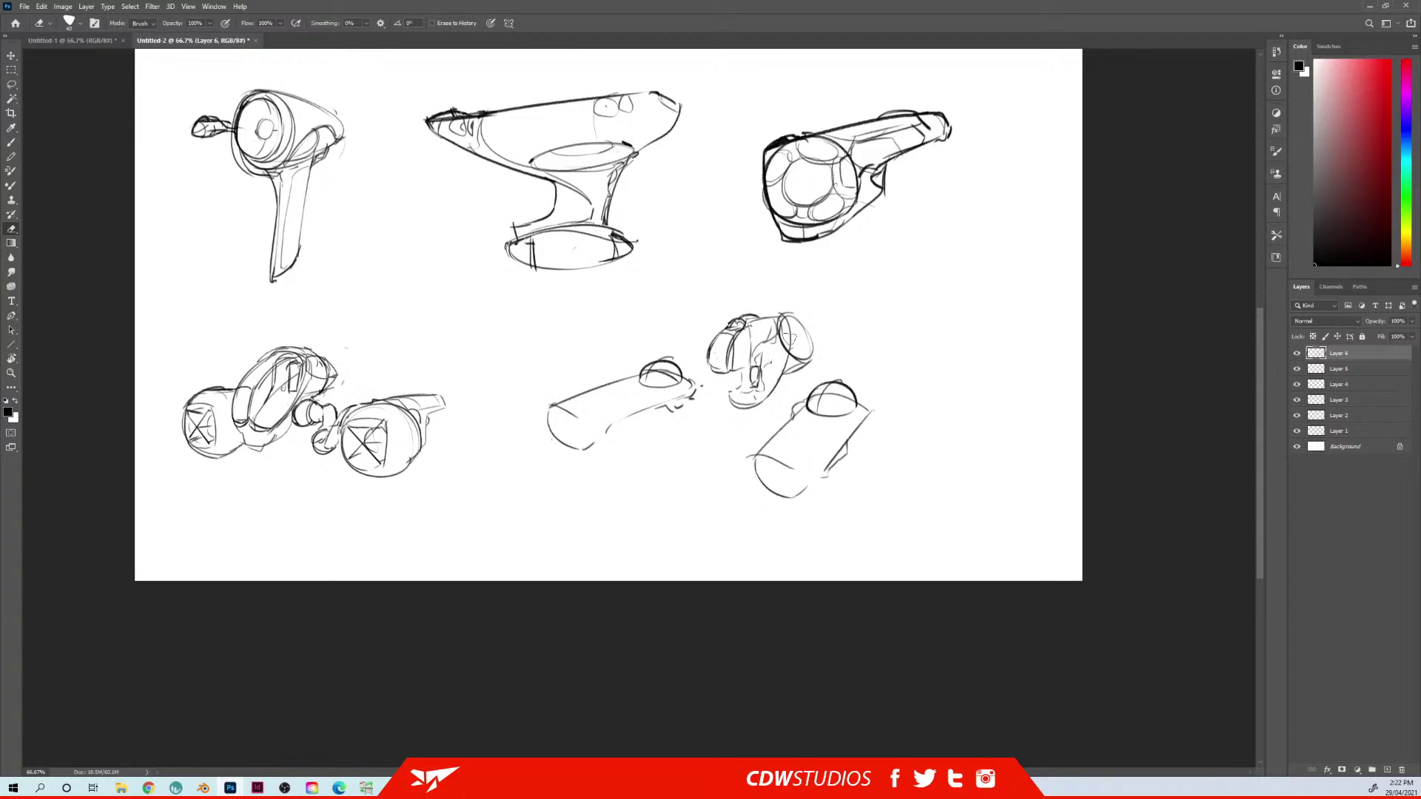
{"action": "key", "text": "b"}
{"action": "mouse_move", "coordinate": [786, 330]}
{"action": "left_mouse_down"}
{"action": "mouse_move", "coordinate": [783, 346]}
{"action": "mouse_move", "coordinate": [794, 337]}
{"action": "left_mouse_up"}
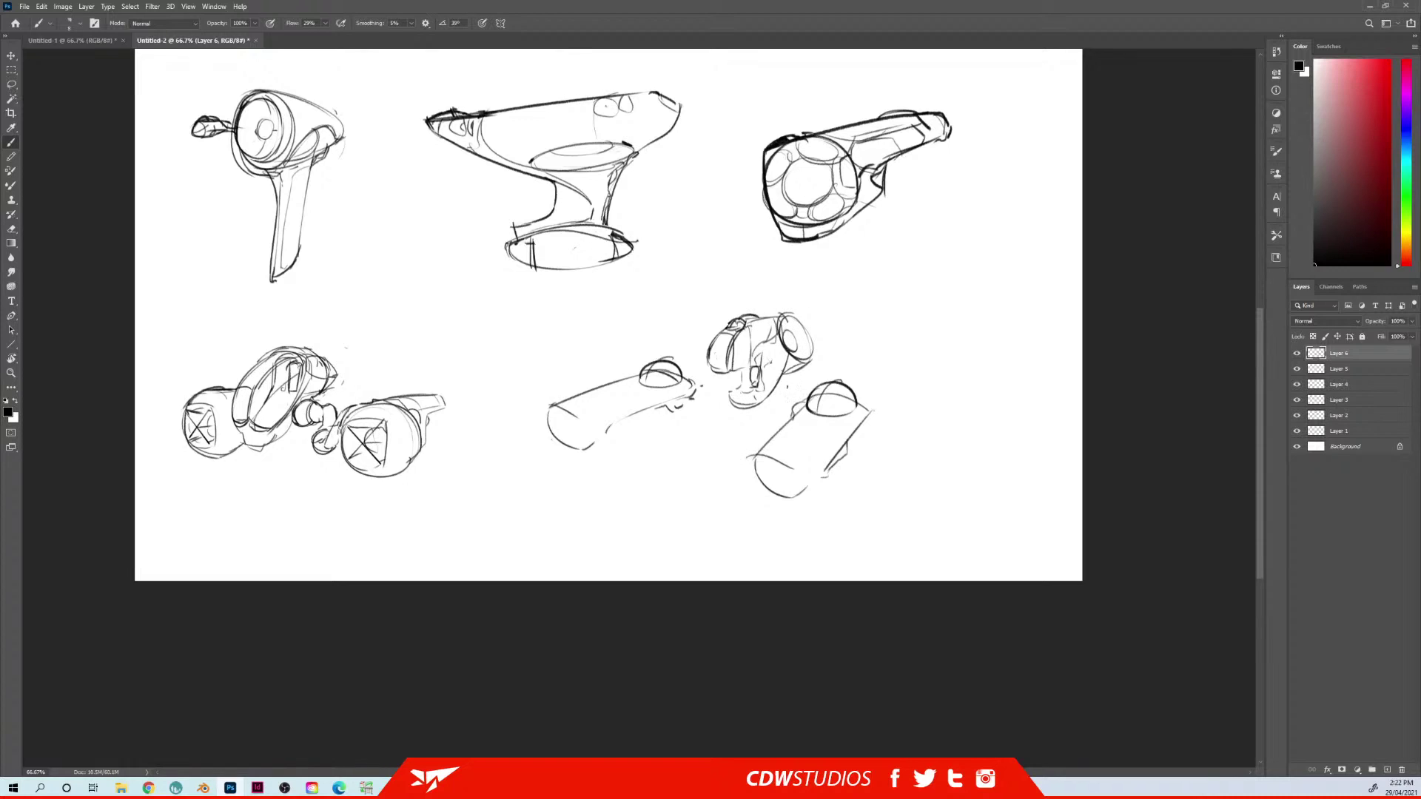
{"action": "mouse_move", "coordinate": [811, 364]}
{"action": "left_mouse_down"}
{"action": "mouse_move", "coordinate": [785, 312]}
{"action": "mouse_move", "coordinate": [814, 361]}
{"action": "left_mouse_up"}
{"action": "mouse_move", "coordinate": [804, 373]}
{"action": "left_mouse_down"}
{"action": "mouse_move", "coordinate": [772, 385]}
{"action": "mouse_move", "coordinate": [776, 355]}
{"action": "mouse_move", "coordinate": [805, 371]}
{"action": "left_mouse_up"}
{"action": "left_click_drag", "start_coordinate": [772, 355], "coordinate": [765, 385]}
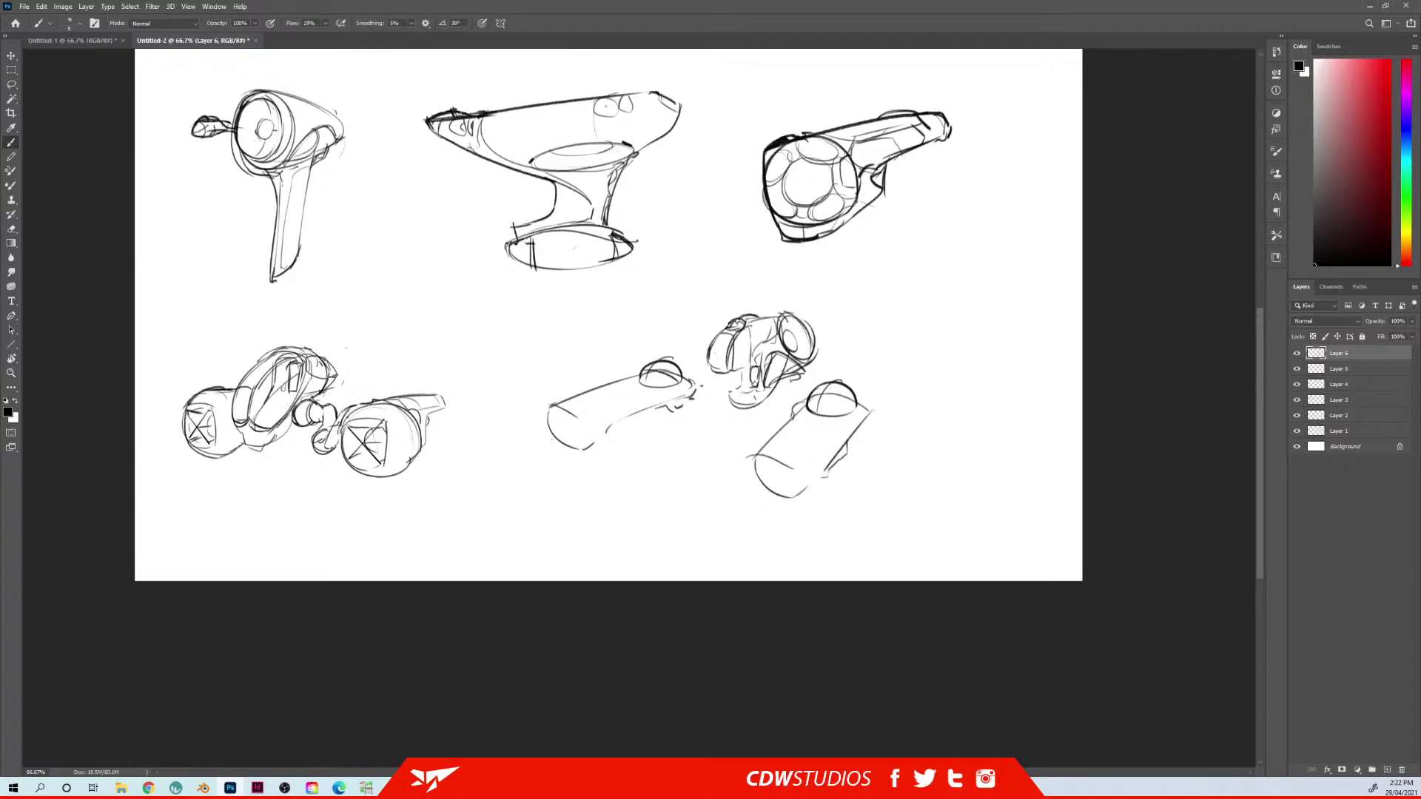
Connect both pods to the cockpit with arms and fill the far arm with dark hatching
{"action": "left_click_drag", "start_coordinate": [790, 392], "coordinate": [787, 419]}
{"action": "left_click_drag", "start_coordinate": [811, 367], "coordinate": [800, 381]}
{"action": "mouse_move", "coordinate": [674, 411]}
{"action": "left_mouse_down"}
{"action": "mouse_move", "coordinate": [735, 381]}
{"action": "mouse_move", "coordinate": [686, 398]}
{"action": "left_mouse_up"}
{"action": "left_click_drag", "start_coordinate": [719, 391], "coordinate": [668, 404]}
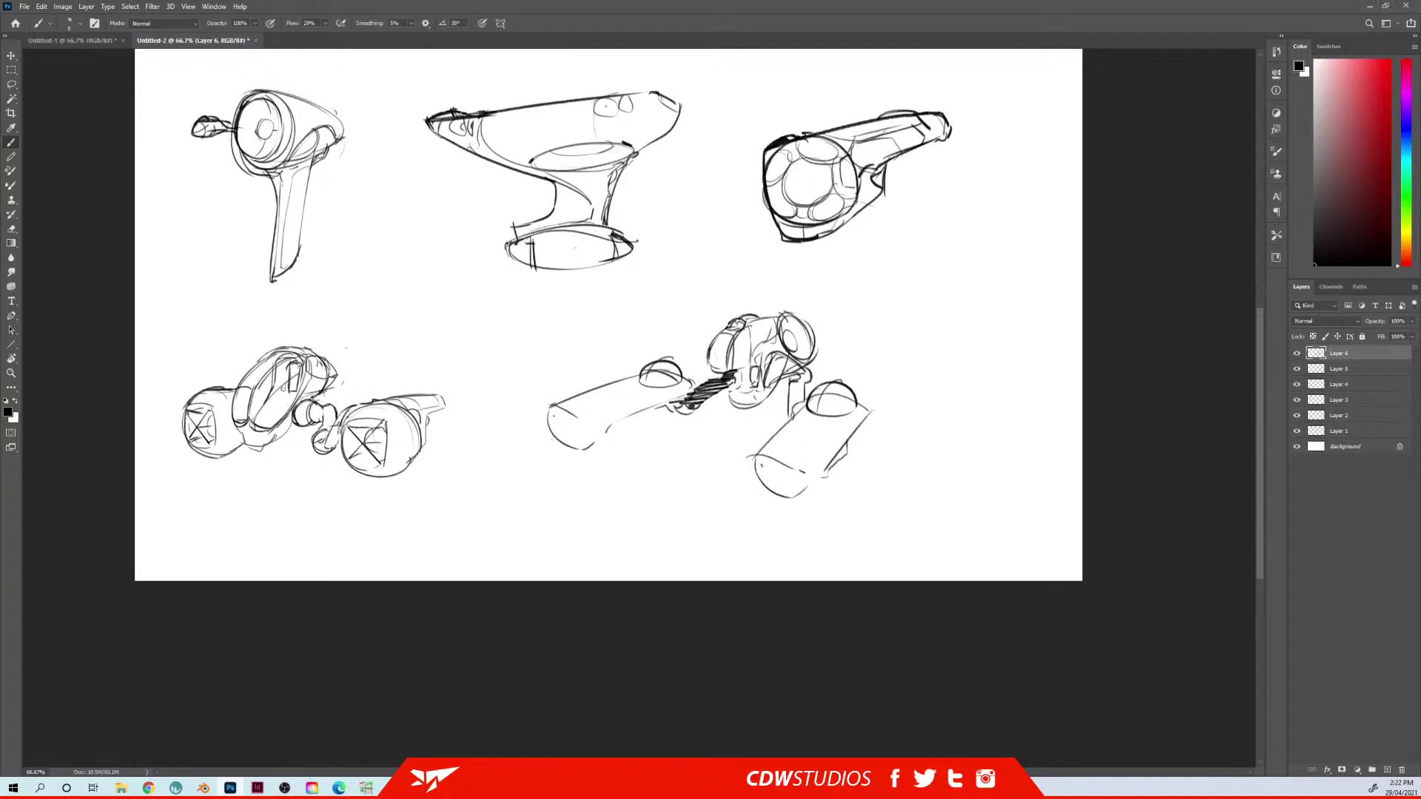
Rework the near pod's front end with a collar ellipse and a bold round cap
{"action": "key", "text": "e"}
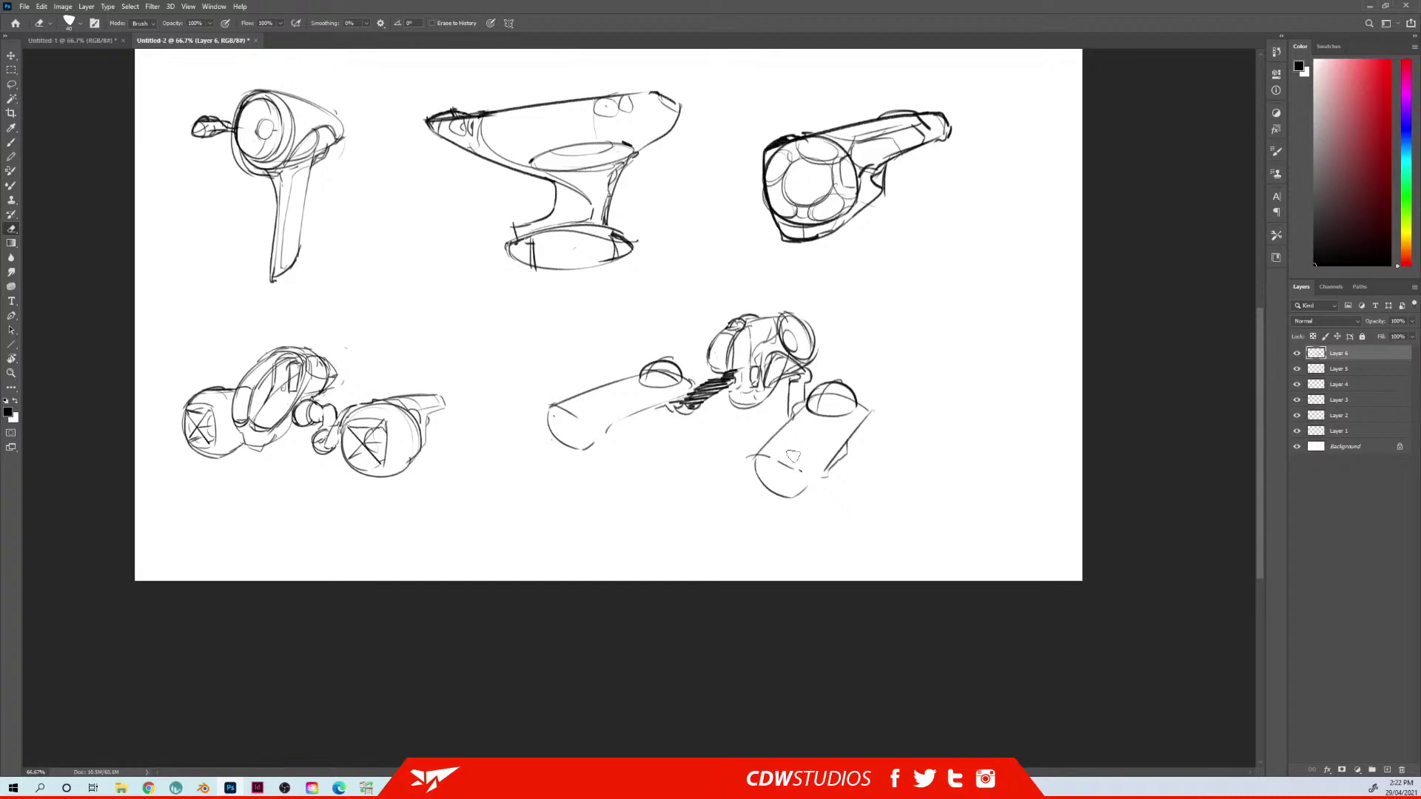
{"action": "mouse_move", "coordinate": [792, 456]}
{"action": "left_mouse_down"}
{"action": "mouse_move", "coordinate": [762, 470]}
{"action": "mouse_move", "coordinate": [762, 496]}
{"action": "mouse_move", "coordinate": [754, 468]}
{"action": "mouse_move", "coordinate": [757, 483]}
{"action": "mouse_move", "coordinate": [805, 460]}
{"action": "left_mouse_up"}
{"action": "key", "text": "b"}
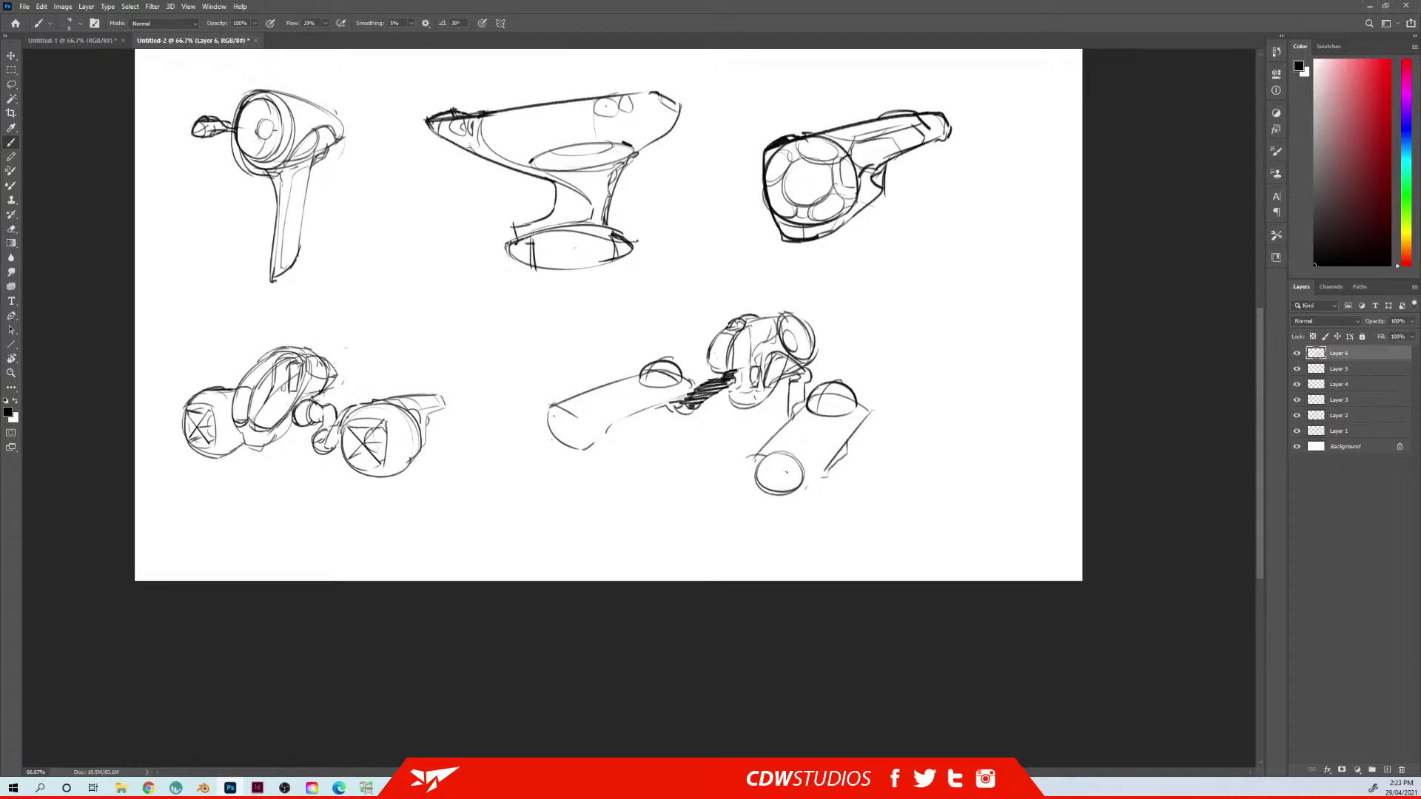
{"action": "key", "text": "ctrl+z"}
{"action": "mouse_move", "coordinate": [755, 461]}
{"action": "left_mouse_down"}
{"action": "mouse_move", "coordinate": [808, 464]}
{"action": "mouse_move", "coordinate": [761, 472]}
{"action": "mouse_move", "coordinate": [806, 484]}
{"action": "mouse_move", "coordinate": [777, 453]}
{"action": "mouse_move", "coordinate": [793, 446]}
{"action": "mouse_move", "coordinate": [778, 484]}
{"action": "mouse_move", "coordinate": [752, 453]}
{"action": "mouse_move", "coordinate": [790, 471]}
{"action": "mouse_move", "coordinate": [794, 496]}
{"action": "mouse_move", "coordinate": [793, 465]}
{"action": "left_mouse_up"}
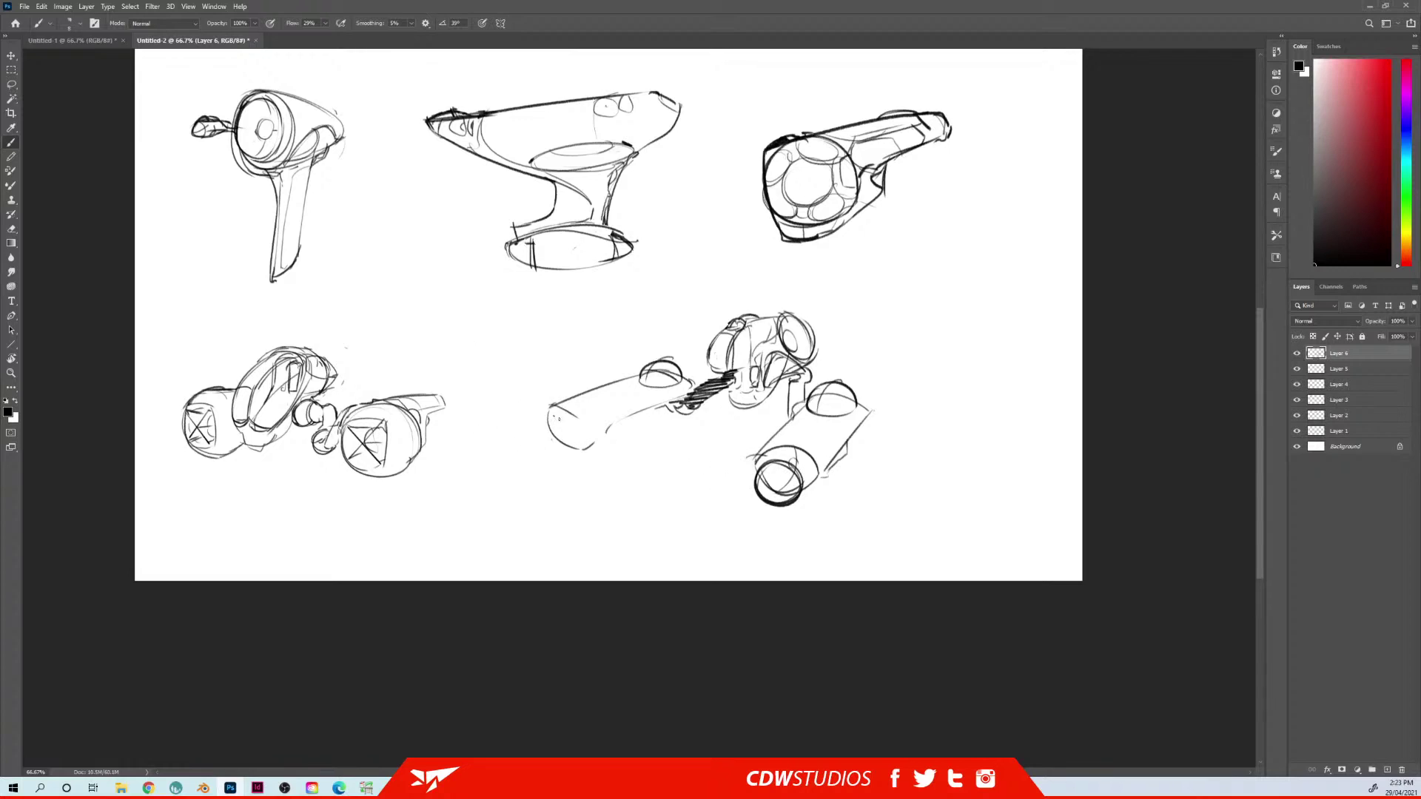
Erase the far pod's old end line and draw a collar and bold round cap on its front
{"action": "key", "text": "e"}
{"action": "mouse_move", "coordinate": [569, 406]}
{"action": "left_mouse_down"}
{"action": "mouse_move", "coordinate": [555, 422]}
{"action": "mouse_move", "coordinate": [584, 446]}
{"action": "mouse_move", "coordinate": [606, 429]}
{"action": "mouse_move", "coordinate": [563, 439]}
{"action": "mouse_move", "coordinate": [592, 456]}
{"action": "mouse_move", "coordinate": [620, 424]}
{"action": "mouse_move", "coordinate": [540, 444]}
{"action": "mouse_move", "coordinate": [589, 407]}
{"action": "mouse_move", "coordinate": [566, 428]}
{"action": "mouse_move", "coordinate": [588, 428]}
{"action": "left_mouse_up"}
{"action": "key", "text": "b"}
{"action": "key", "text": "ctrl+z"}
{"action": "key", "text": "ctrl+z"}
{"action": "key", "text": "ctrl+z"}
Clean the inside of the near pod's cap and add small center and edge marks to both caps
{"action": "key", "text": "e"}
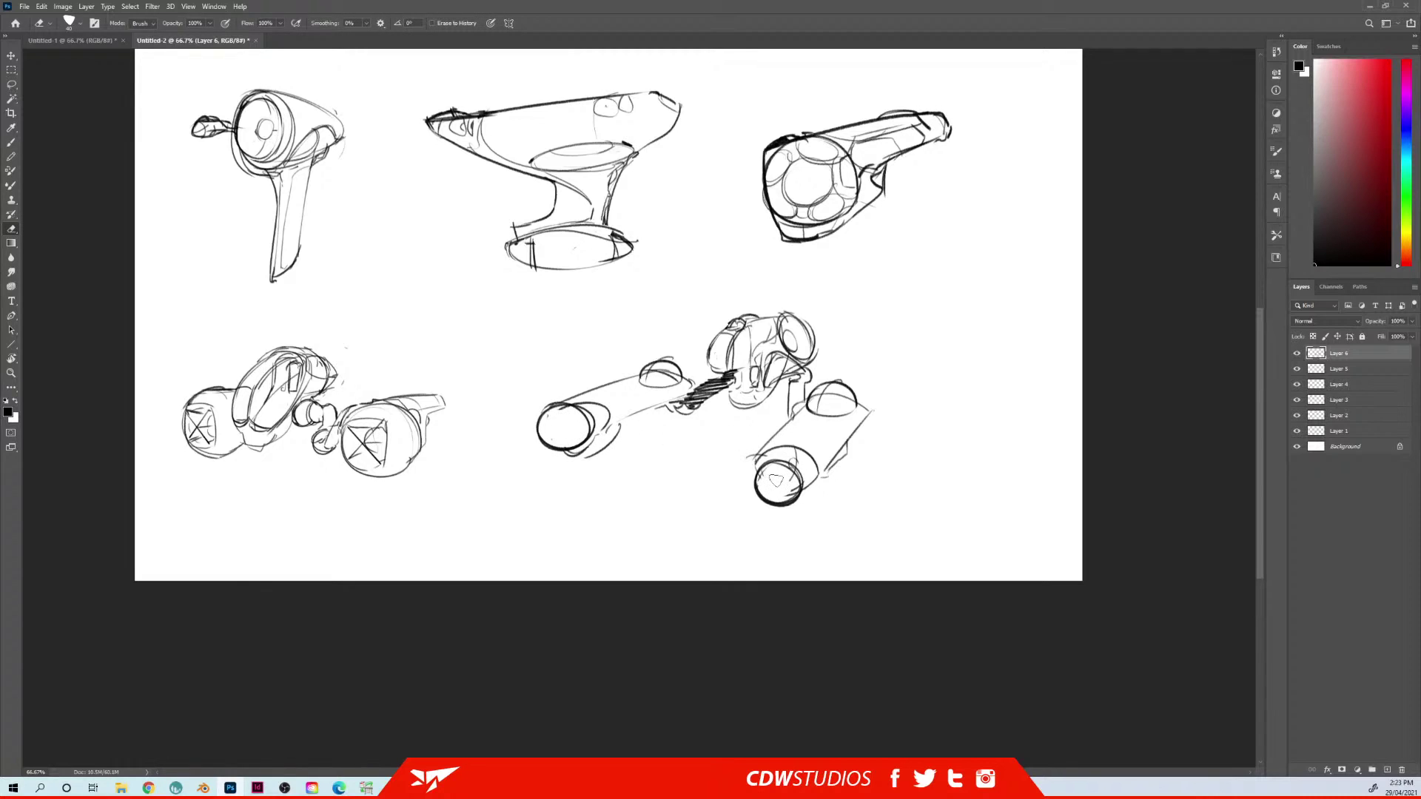
{"action": "key", "text": "b"}
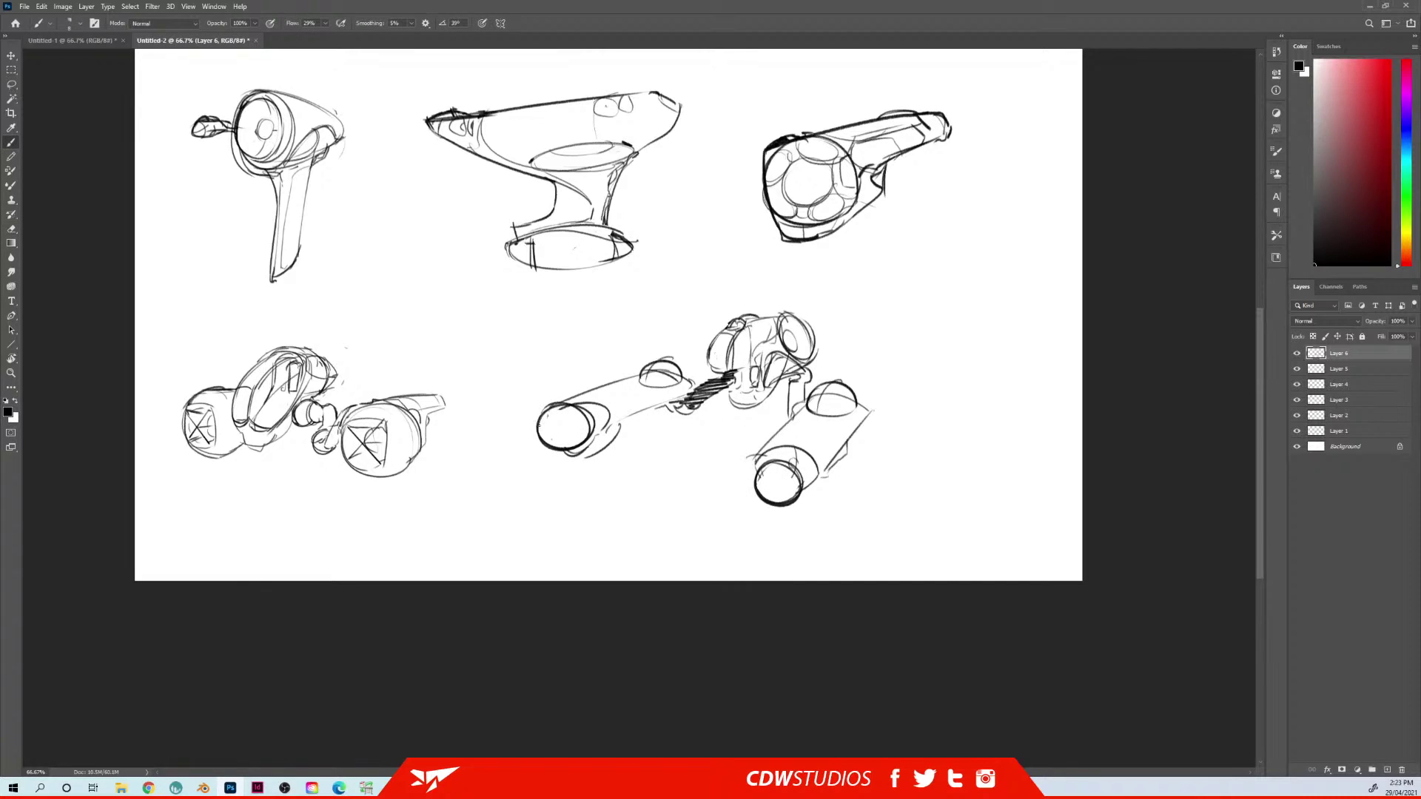
{"action": "left_click_drag", "start_coordinate": [538, 419], "coordinate": [532, 423]}
{"action": "left_click_drag", "start_coordinate": [757, 472], "coordinate": [789, 496]}
Select the far pod, scale it down to about 88% and move it up to meet its connecting arm
{"action": "key", "text": "l"}
{"action": "mouse_move", "coordinate": [674, 347]}
{"action": "left_mouse_down"}
{"action": "mouse_move", "coordinate": [694, 379]}
{"action": "mouse_move", "coordinate": [677, 417]}
{"action": "mouse_move", "coordinate": [504, 484]}
{"action": "left_mouse_up"}
{"action": "key", "text": "ctrl+t"}
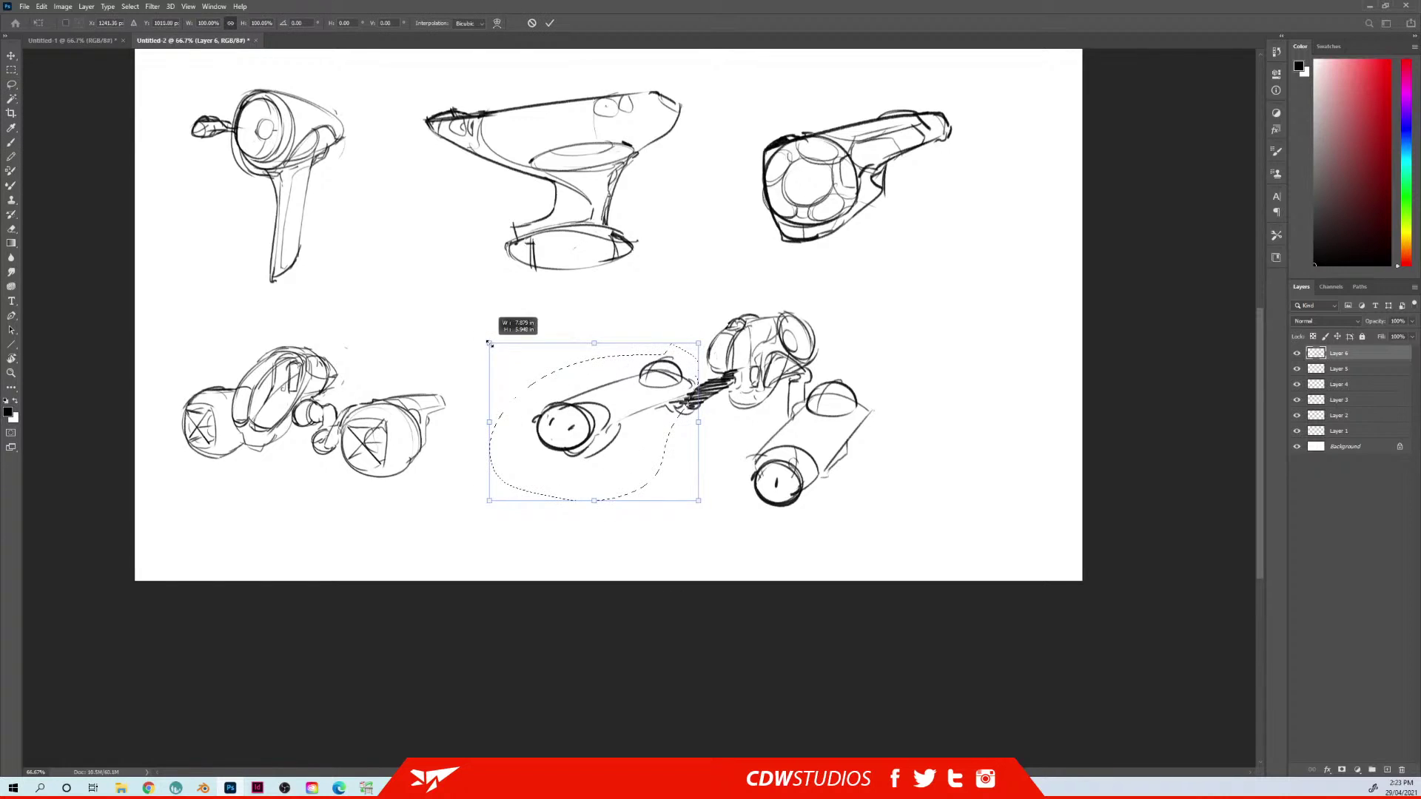
{"action": "left_click_drag", "start_coordinate": [489, 343], "coordinate": [513, 361]}
{"action": "left_click_drag", "start_coordinate": [637, 403], "coordinate": [636, 387]}
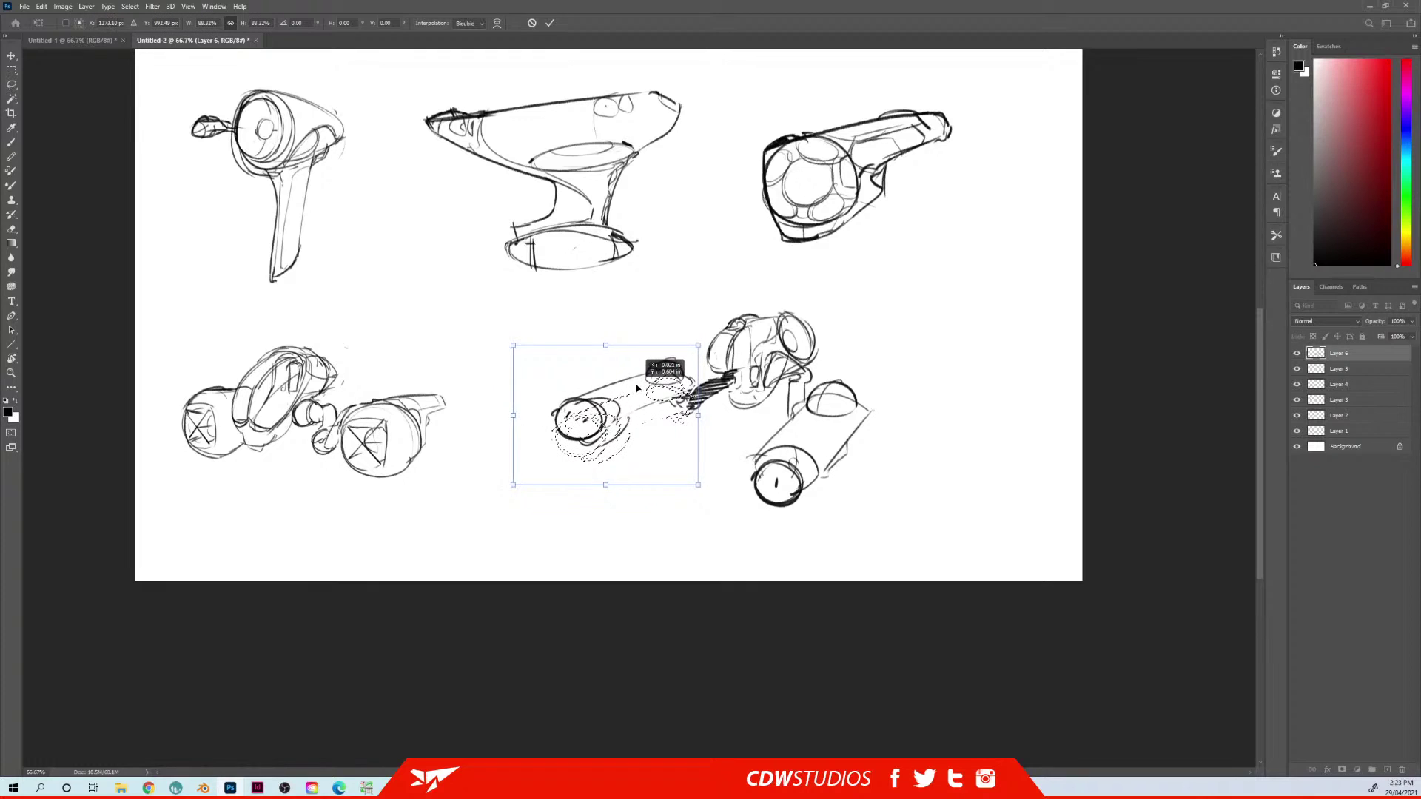
{"action": "key", "text": "Return"}
{"action": "key", "text": "ctrl+d"}
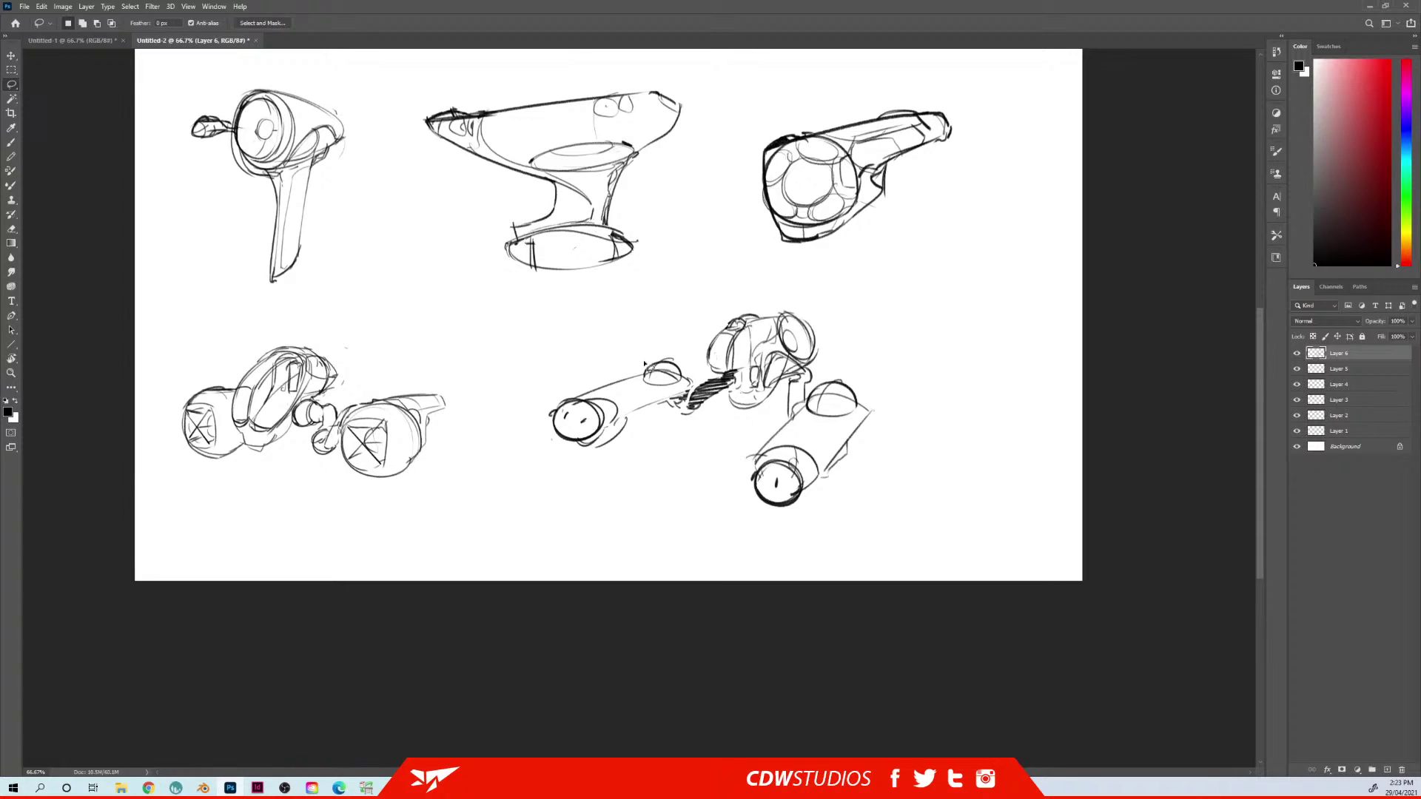
Strengthen both pods' outlines and add lengthwise panel lines along their upper surfaces
{"action": "key", "text": "b"}
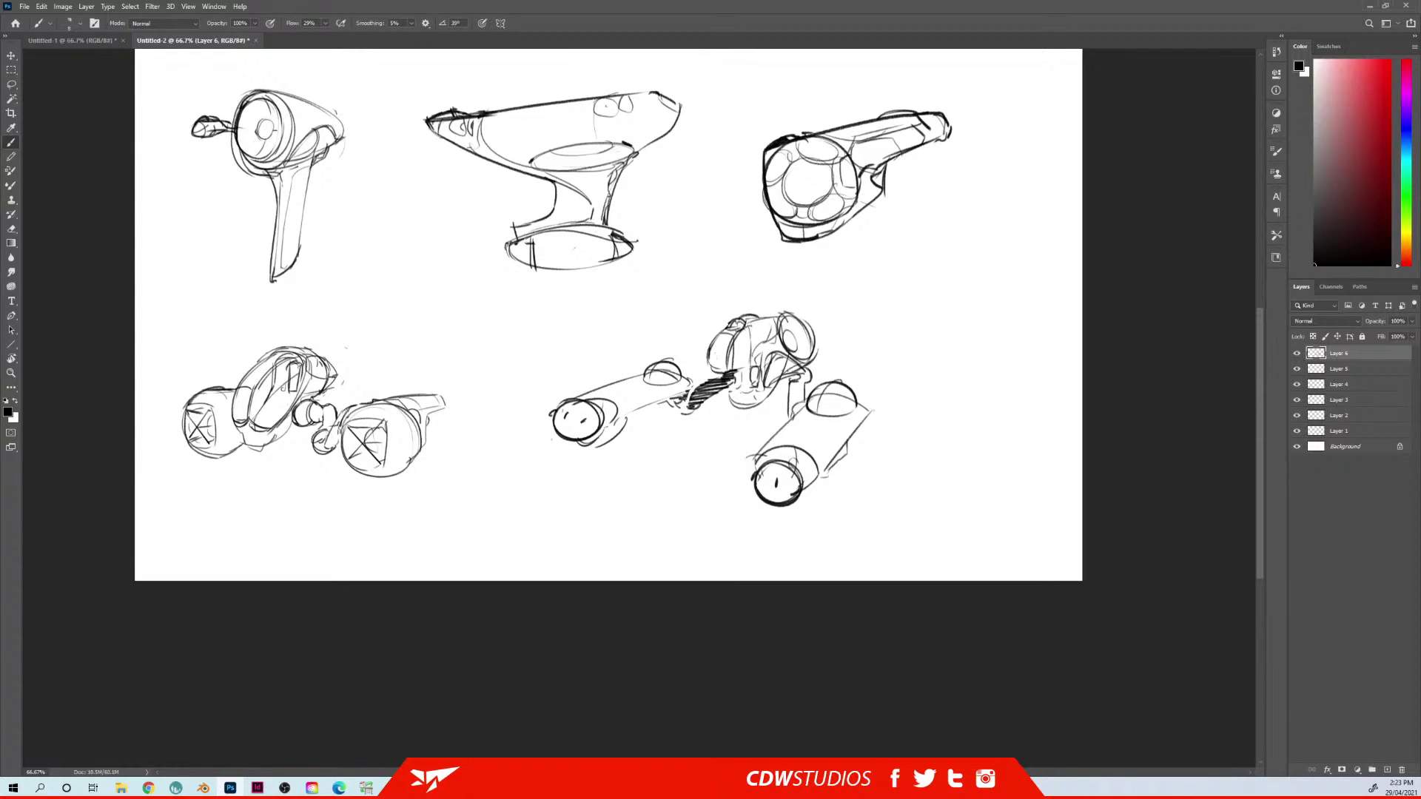
{"action": "mouse_move", "coordinate": [760, 456]}
{"action": "left_mouse_down"}
{"action": "mouse_move", "coordinate": [817, 400]}
{"action": "mouse_move", "coordinate": [858, 437]}
{"action": "mouse_move", "coordinate": [823, 472]}
{"action": "left_mouse_up"}
{"action": "left_click_drag", "start_coordinate": [654, 403], "coordinate": [626, 421]}
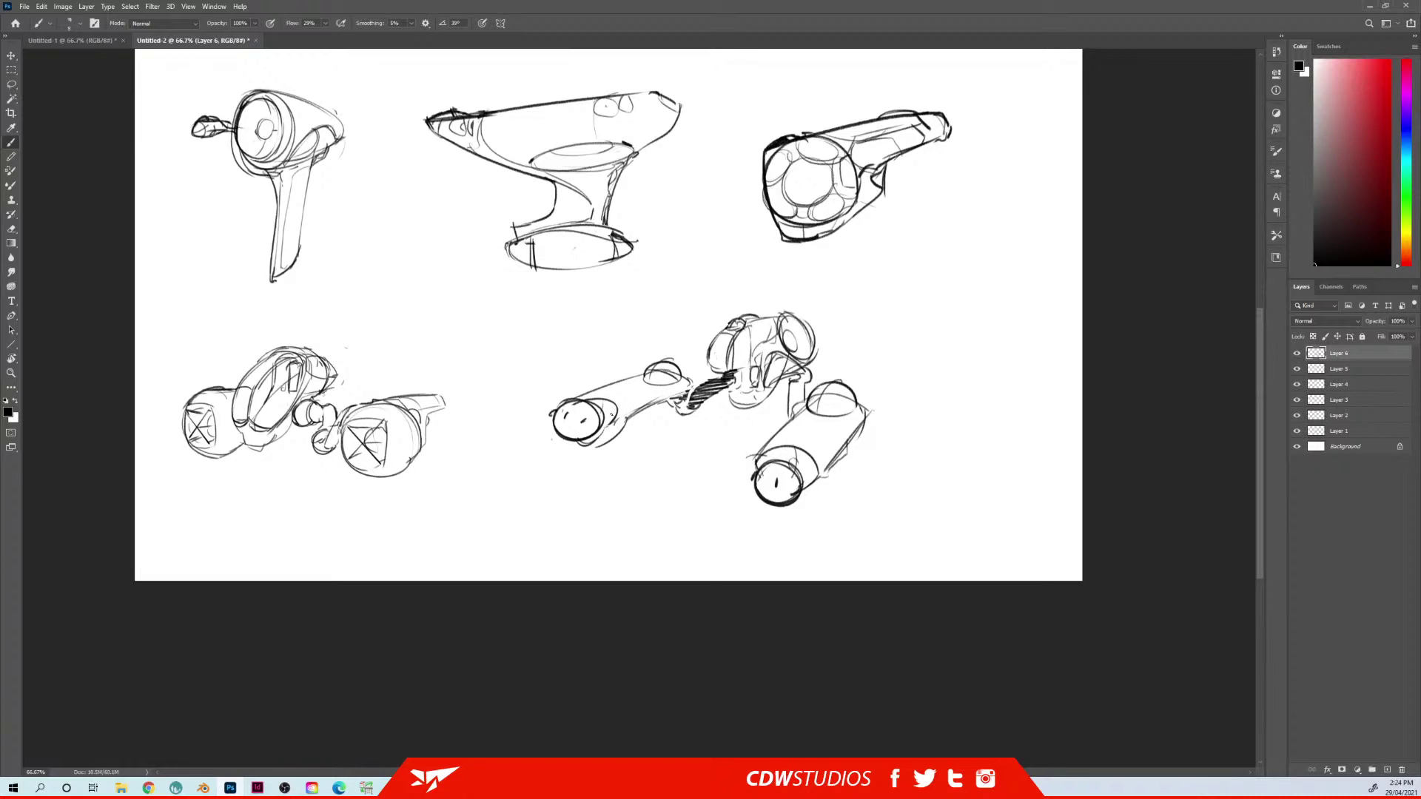
{"action": "mouse_move", "coordinate": [687, 383]}
{"action": "left_mouse_down"}
{"action": "mouse_move", "coordinate": [619, 418]}
{"action": "mouse_move", "coordinate": [665, 394]}
{"action": "mouse_move", "coordinate": [579, 395]}
{"action": "left_mouse_up"}
{"action": "left_click_drag", "start_coordinate": [592, 399], "coordinate": [620, 395]}
{"action": "left_click_drag", "start_coordinate": [779, 449], "coordinate": [841, 424]}
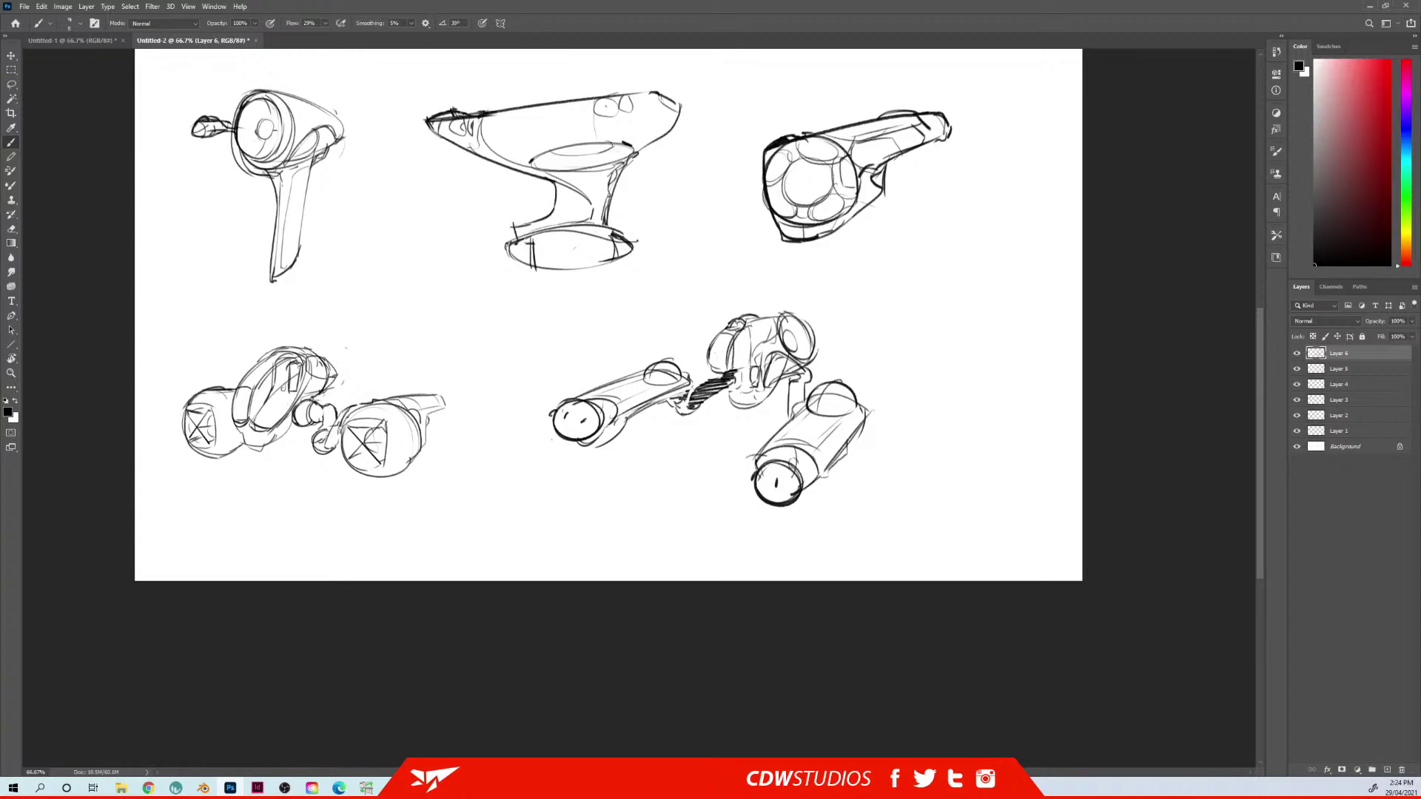
Move the twin-pod vehicle beneath the pedestal sketch and scale it down
{"action": "mouse_move", "coordinate": [836, 327]}
{"action": "left_mouse_down"}
{"action": "mouse_move", "coordinate": [747, 359]}
{"action": "mouse_move", "coordinate": [788, 326]}
{"action": "mouse_move", "coordinate": [763, 331]}
{"action": "left_mouse_up"}
{"action": "key", "text": "ctrl+t"}
{"action": "key", "text": "Return"}
{"action": "key", "text": "b"}
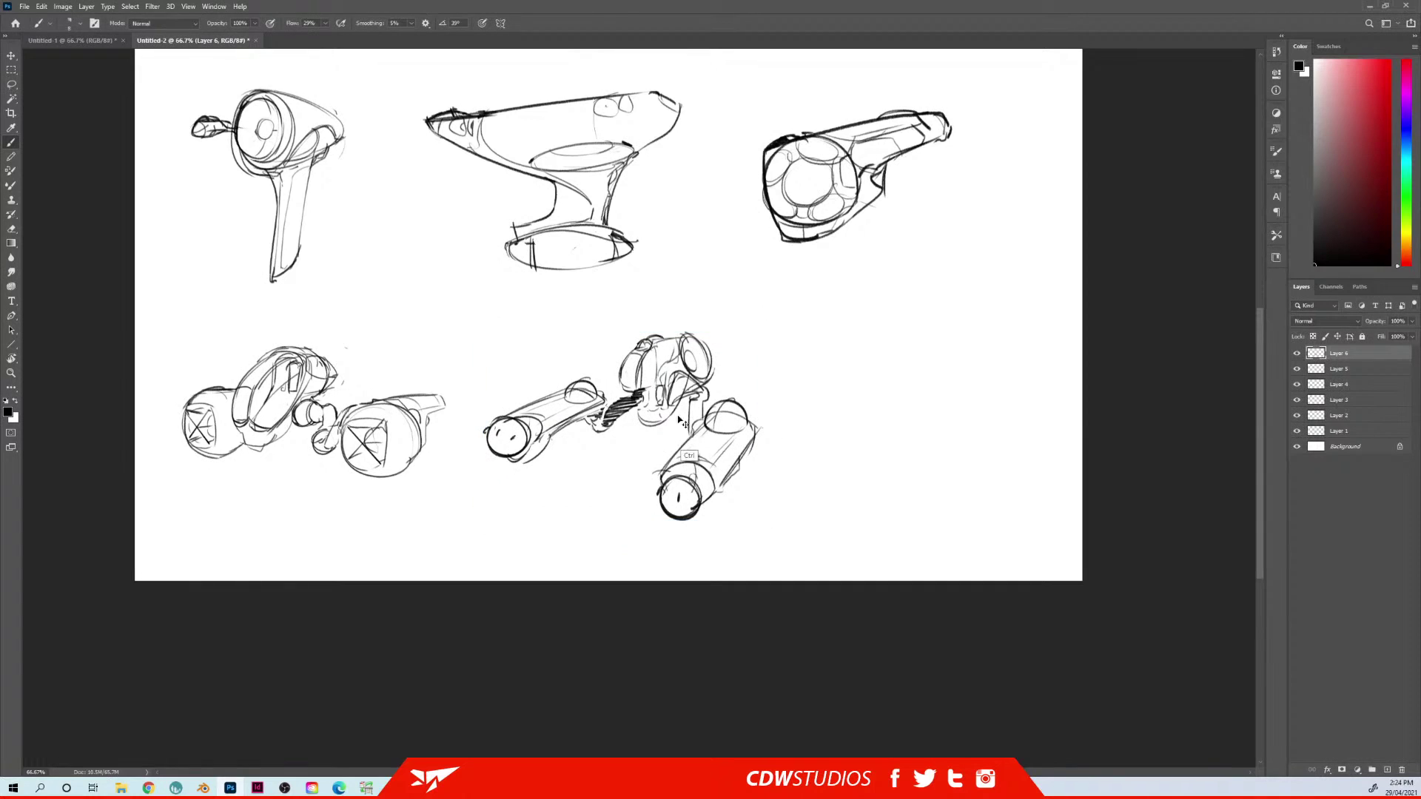
{"action": "mouse_move", "coordinate": [680, 421]}
{"action": "left_mouse_down"}
{"action": "mouse_move", "coordinate": [672, 361]}
{"action": "mouse_move", "coordinate": [673, 378]}
{"action": "left_mouse_up"}
{"action": "key", "text": "ctrl+t"}
{"action": "left_click_drag", "start_coordinate": [758, 285], "coordinate": [699, 314]}
{"action": "key", "text": "Return"}
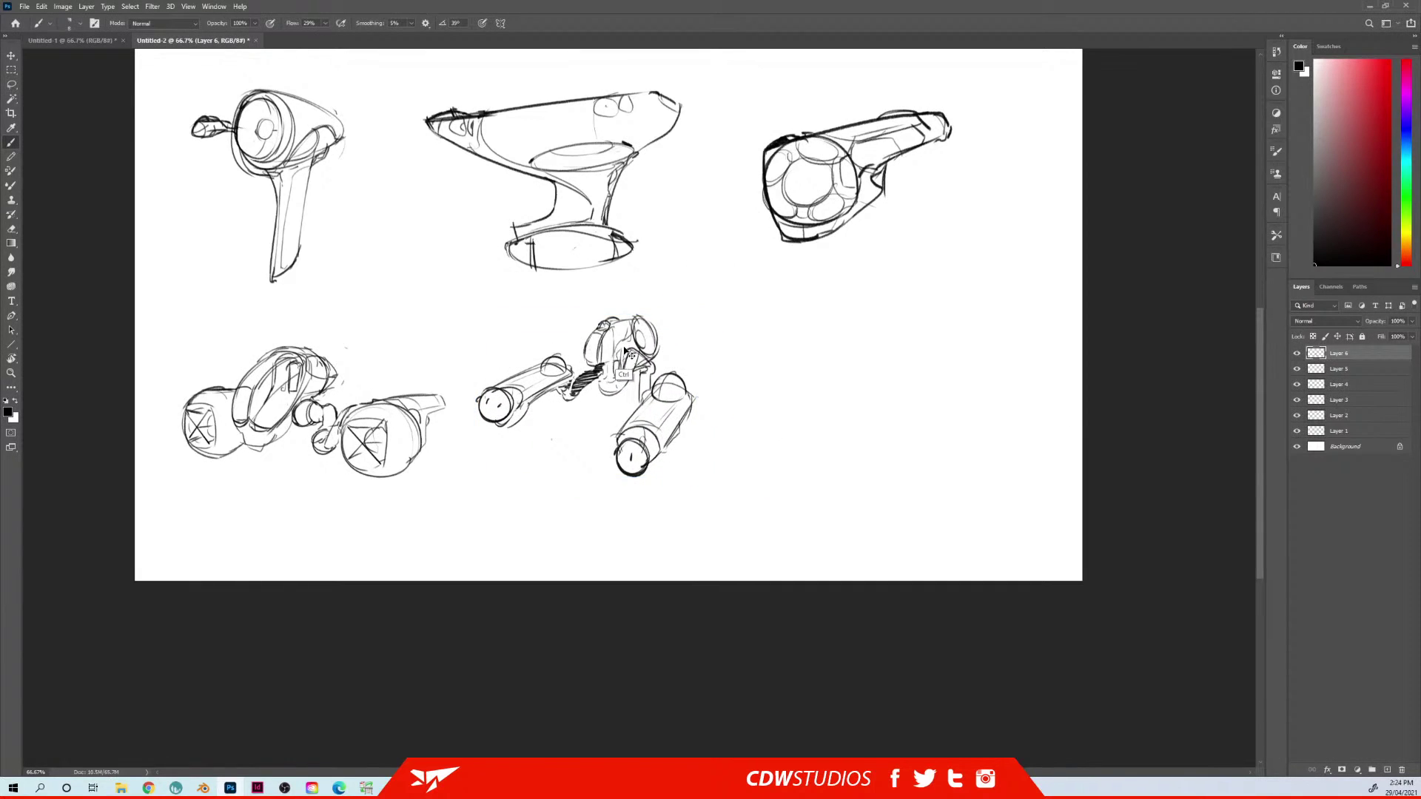
Scale the twin-pod vehicle down further and place it just below the pedestal sketch, beside the two-wheeled vehicle
{"action": "left_click_drag", "start_coordinate": [625, 354], "coordinate": [659, 336]}
{"action": "key", "text": "ctrl+t"}
{"action": "left_click_drag", "start_coordinate": [752, 286], "coordinate": [659, 353]}
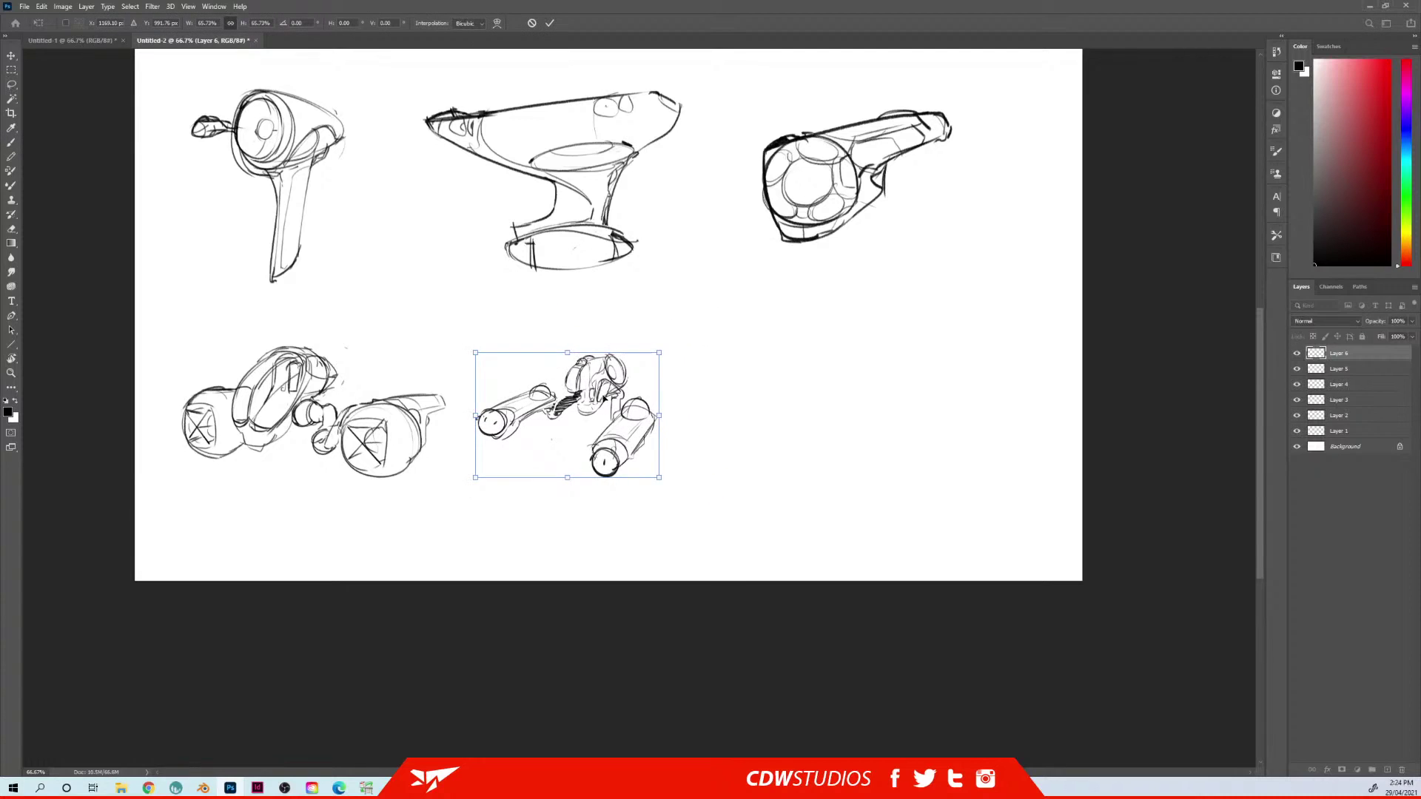
{"action": "left_click_drag", "start_coordinate": [603, 400], "coordinate": [600, 354]}
{"action": "key", "text": "Return"}
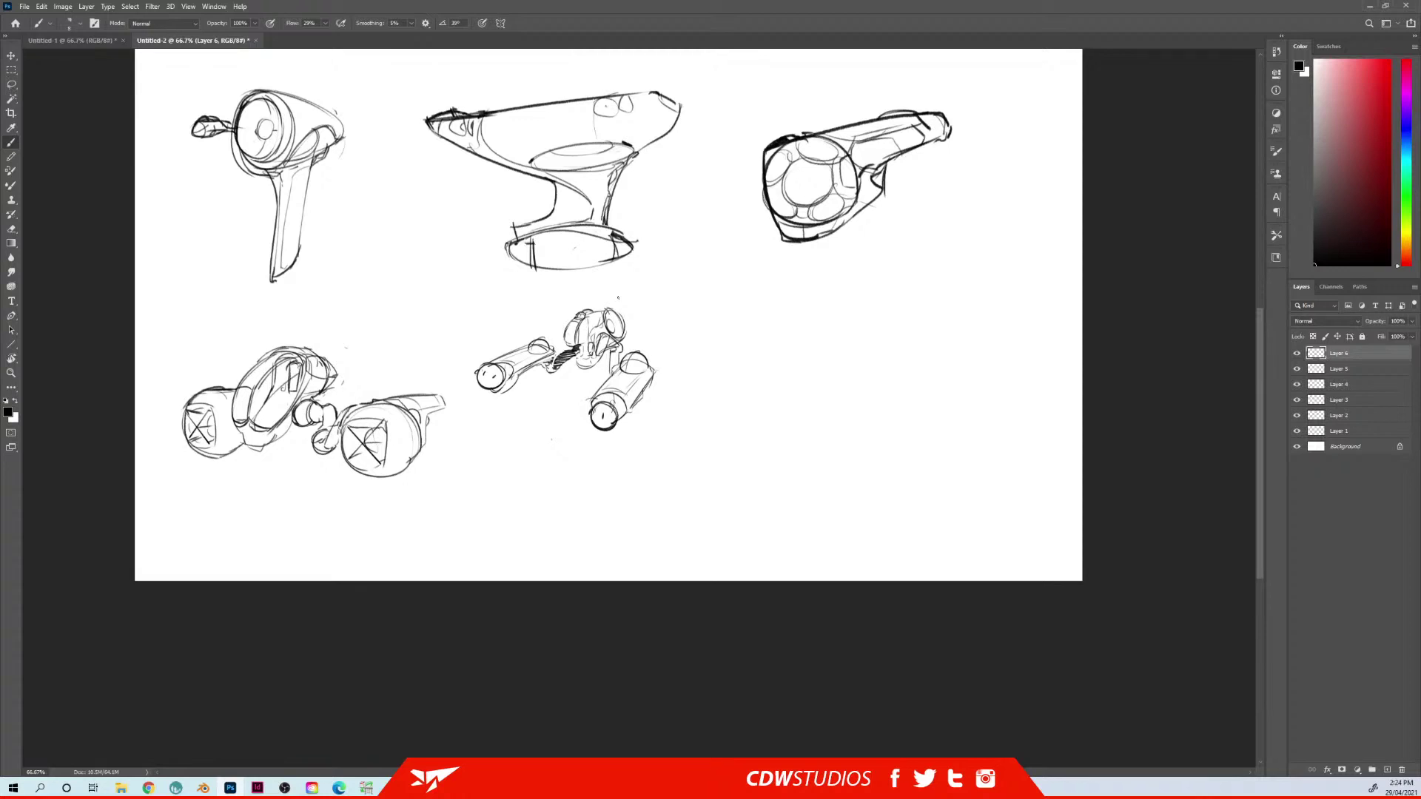
On a new layer, sketch a spherical vehicle body beneath the round-headed blaster, with a vertical contour line across it
{"action": "key", "text": "ctrl+shift+n"}
{"action": "key", "text": "Return"}
{"action": "left_click_drag", "start_coordinate": [591, 313], "coordinate": [610, 307]}
{"action": "left_click_drag", "start_coordinate": [867, 326], "coordinate": [871, 401]}
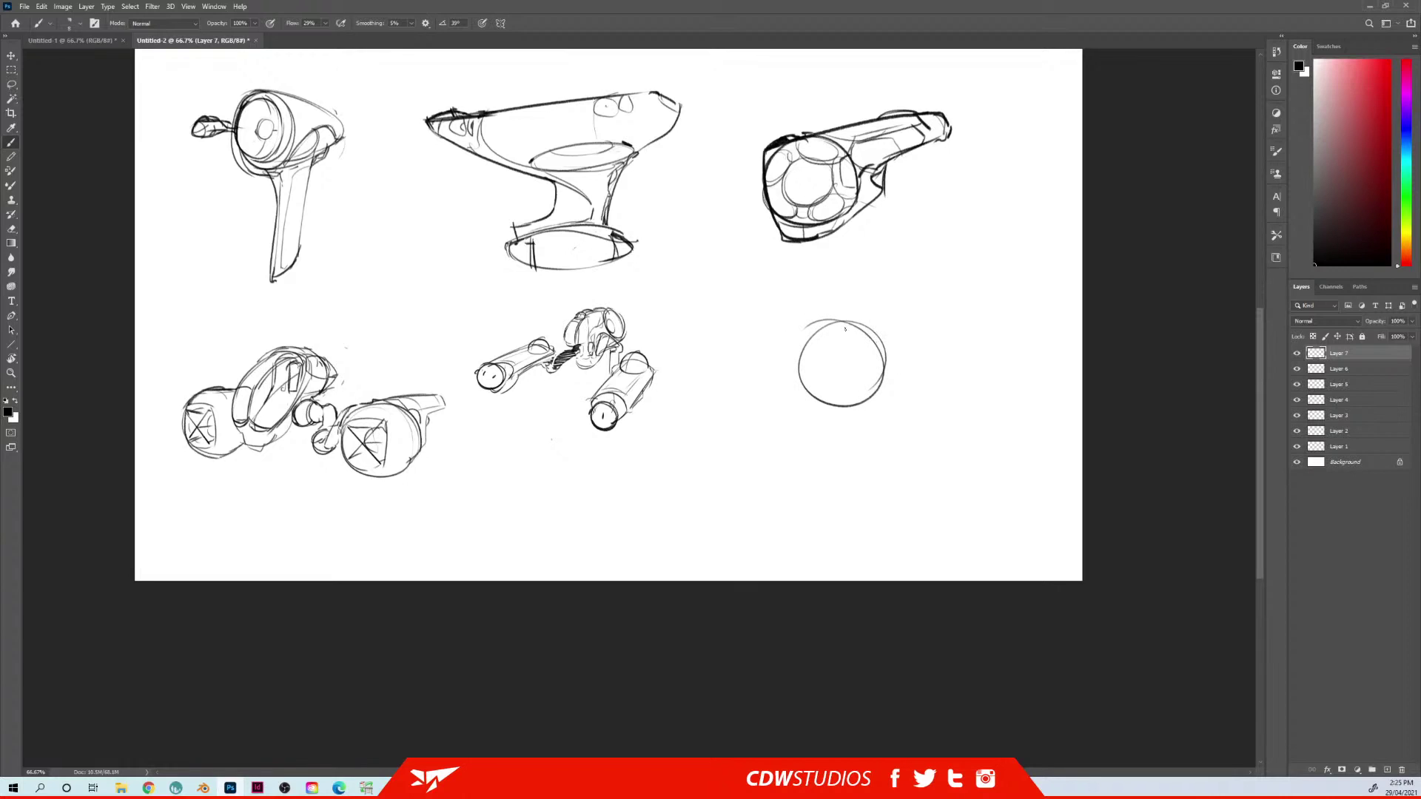
{"action": "left_click_drag", "start_coordinate": [857, 319], "coordinate": [816, 370]}
Add a tapered tail boom with a blunt tip behind the sphere and a curved line around its middle
{"action": "left_click_drag", "start_coordinate": [876, 334], "coordinate": [920, 342]}
{"action": "left_click_drag", "start_coordinate": [874, 336], "coordinate": [922, 342]}
{"action": "left_click_drag", "start_coordinate": [924, 352], "coordinate": [890, 379]}
{"action": "left_click_drag", "start_coordinate": [923, 345], "coordinate": [919, 361]}
{"action": "mouse_move", "coordinate": [797, 360]}
{"action": "left_mouse_down"}
{"action": "mouse_move", "coordinate": [814, 376]}
{"action": "mouse_move", "coordinate": [869, 375]}
{"action": "left_mouse_up"}
Remove the small circle near the sphere's top and draw a curved recess on its lower rear edge
{"action": "left_click_drag", "start_coordinate": [848, 335], "coordinate": [867, 328]}
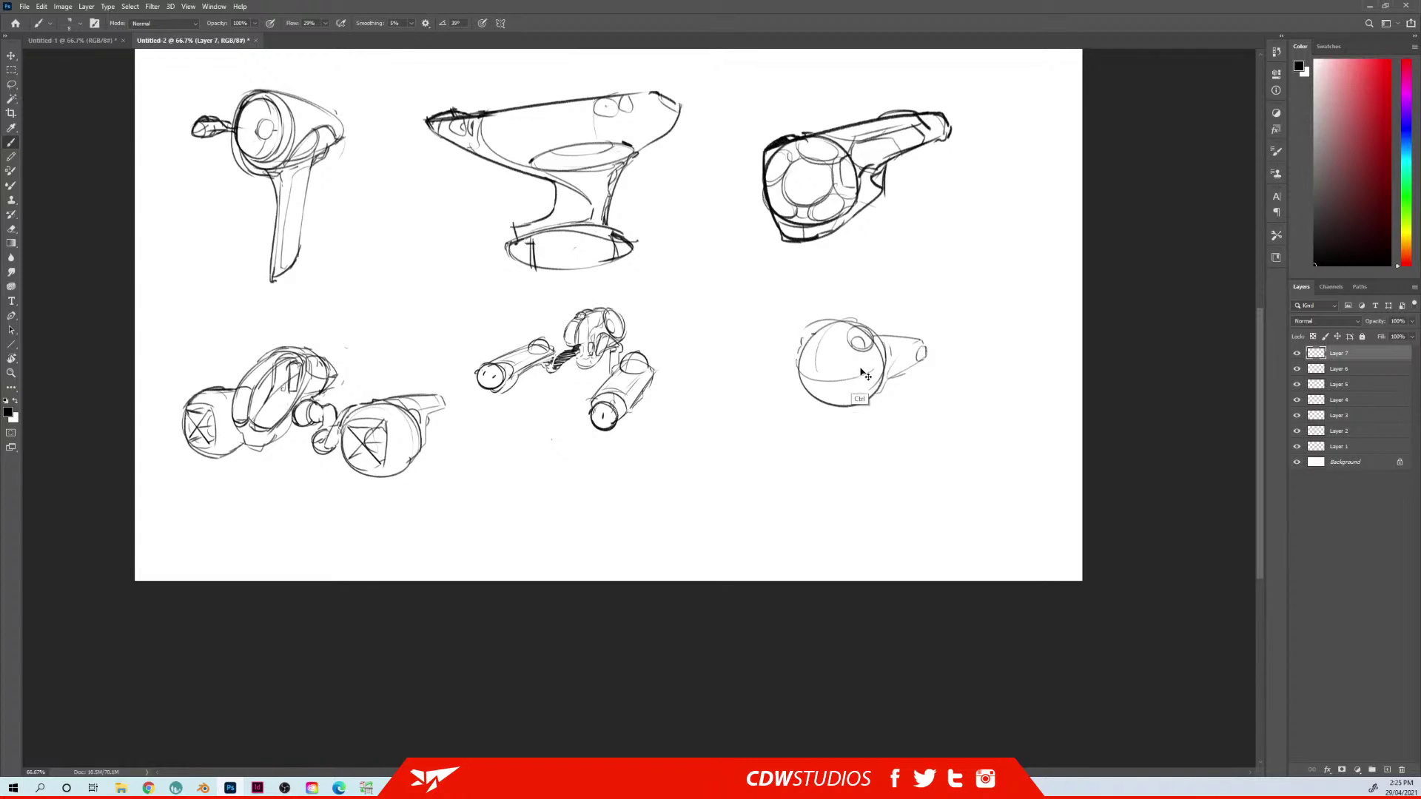
{"action": "key", "text": "ctrl+z"}
{"action": "mouse_move", "coordinate": [868, 379]}
{"action": "left_mouse_down"}
{"action": "mouse_move", "coordinate": [852, 400]}
{"action": "mouse_move", "coordinate": [859, 387]}
{"action": "mouse_move", "coordinate": [808, 396]}
{"action": "left_mouse_up"}
{"action": "left_click_drag", "start_coordinate": [879, 353], "coordinate": [872, 379]}
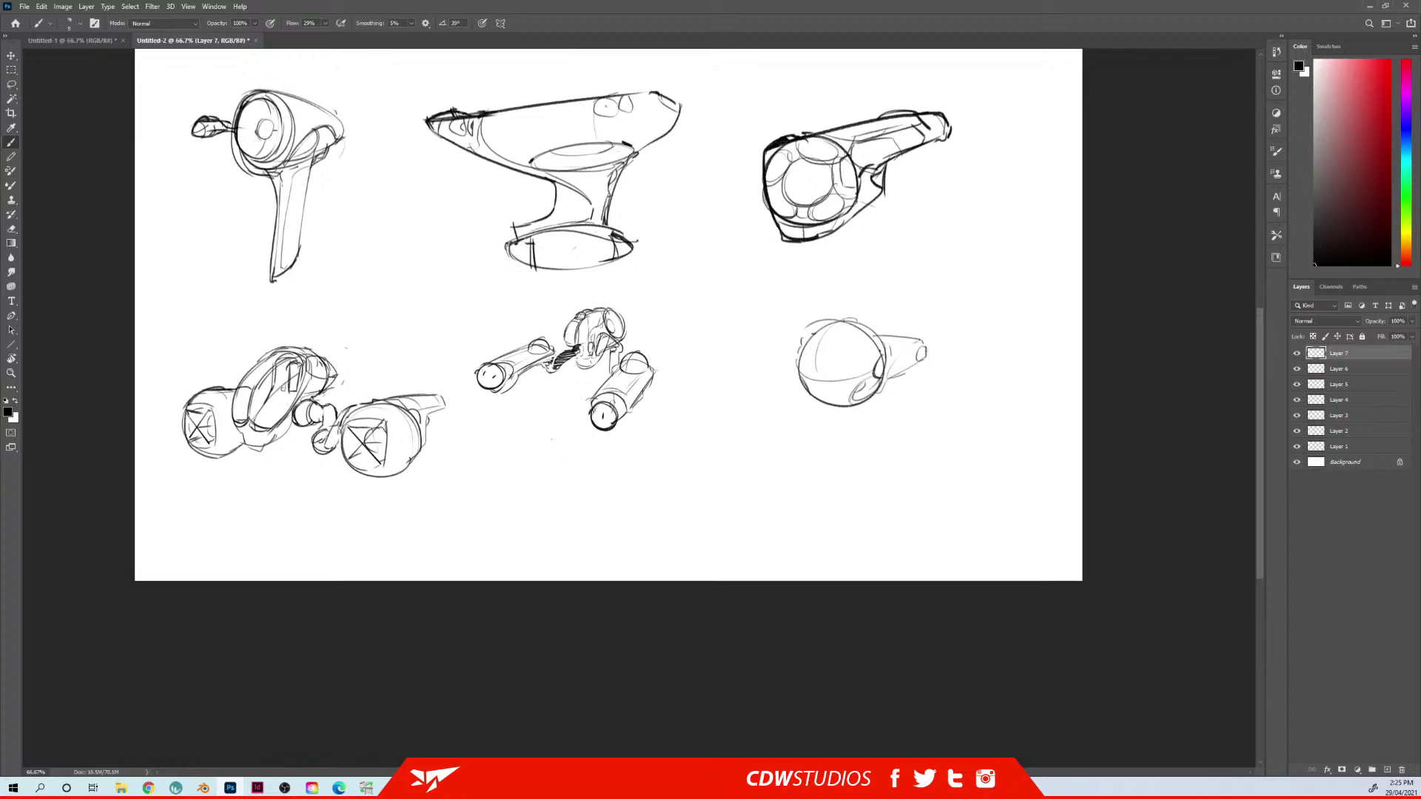
Sketch a flat visor flap on top of the sphere and a swept fin extending back above the tail boom
{"action": "left_click_drag", "start_coordinate": [848, 323], "coordinate": [823, 329]}
{"action": "mouse_move", "coordinate": [843, 322]}
{"action": "left_mouse_down"}
{"action": "mouse_move", "coordinate": [923, 296]}
{"action": "mouse_move", "coordinate": [919, 337]}
{"action": "left_mouse_up"}
{"action": "left_click_drag", "start_coordinate": [865, 330], "coordinate": [905, 339]}
{"action": "mouse_move", "coordinate": [806, 319]}
{"action": "left_mouse_down"}
{"action": "mouse_move", "coordinate": [858, 327]}
{"action": "mouse_move", "coordinate": [832, 308]}
{"action": "mouse_move", "coordinate": [851, 323]}
{"action": "left_mouse_up"}
{"action": "key", "text": "ctrl+z"}
{"action": "key", "text": "ctrl+z"}
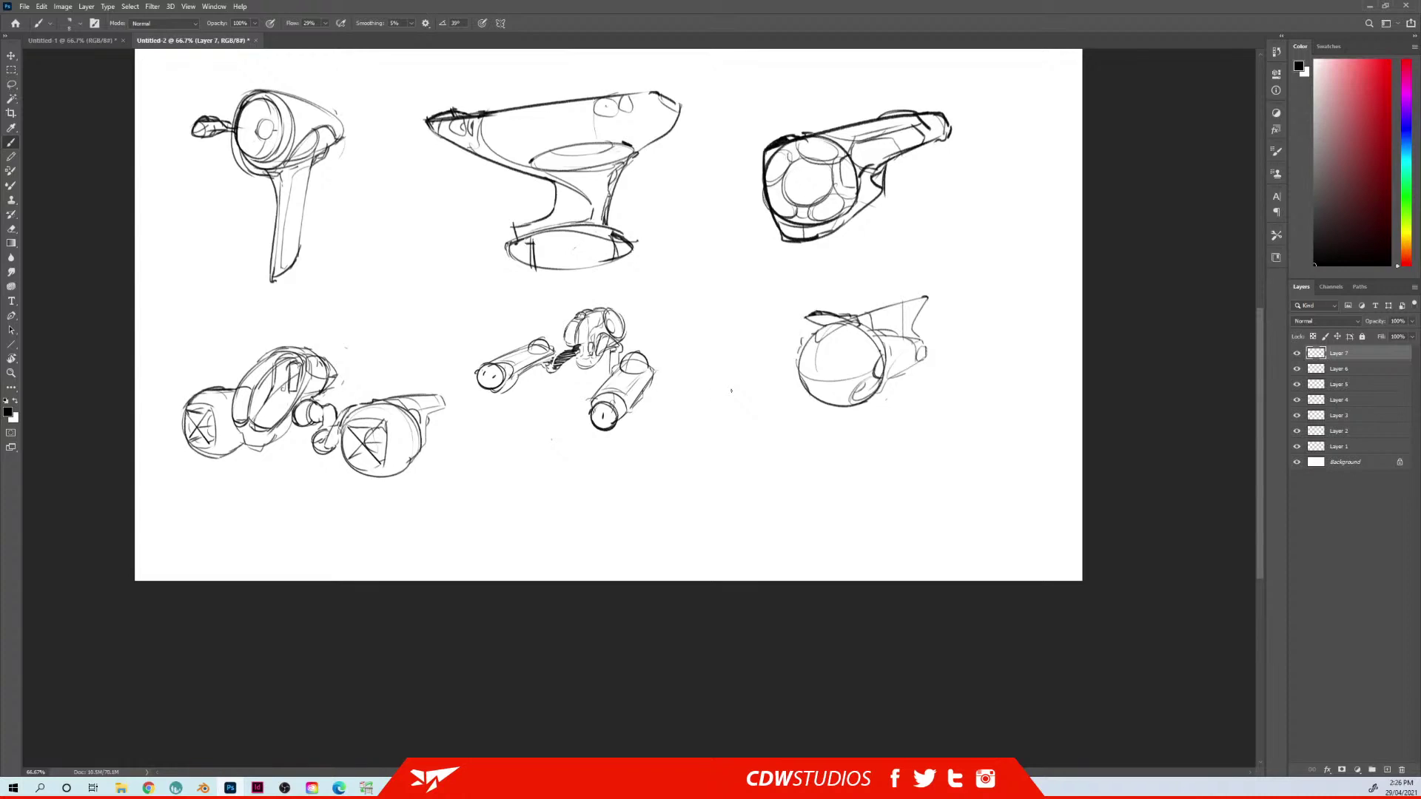
Sketch a small angular pod in front of the sphere, undoing the unwanted strokes
{"action": "mouse_move", "coordinate": [731, 391]}
{"action": "left_mouse_down"}
{"action": "mouse_move", "coordinate": [773, 386]}
{"action": "mouse_move", "coordinate": [748, 417]}
{"action": "mouse_move", "coordinate": [780, 398]}
{"action": "left_mouse_up"}
{"action": "left_click_drag", "start_coordinate": [773, 402], "coordinate": [800, 422]}
{"action": "key", "text": "ctrl+z"}
{"action": "key", "text": "ctrl+z"}
{"action": "key", "text": "ctrl+z"}
{"action": "key", "text": "ctrl+z"}
{"action": "key", "text": "ctrl+z"}
Draw a rounded pod with an inner outline below the sphere's rear edge
{"action": "left_click_drag", "start_coordinate": [885, 407], "coordinate": [858, 430]}
{"action": "key", "text": "ctrl+z"}
{"action": "mouse_move", "coordinate": [879, 406]}
{"action": "left_mouse_down"}
{"action": "mouse_move", "coordinate": [876, 447]}
{"action": "mouse_move", "coordinate": [900, 434]}
{"action": "mouse_move", "coordinate": [885, 445]}
{"action": "left_mouse_up"}
{"action": "left_click_drag", "start_coordinate": [890, 413], "coordinate": [895, 435]}
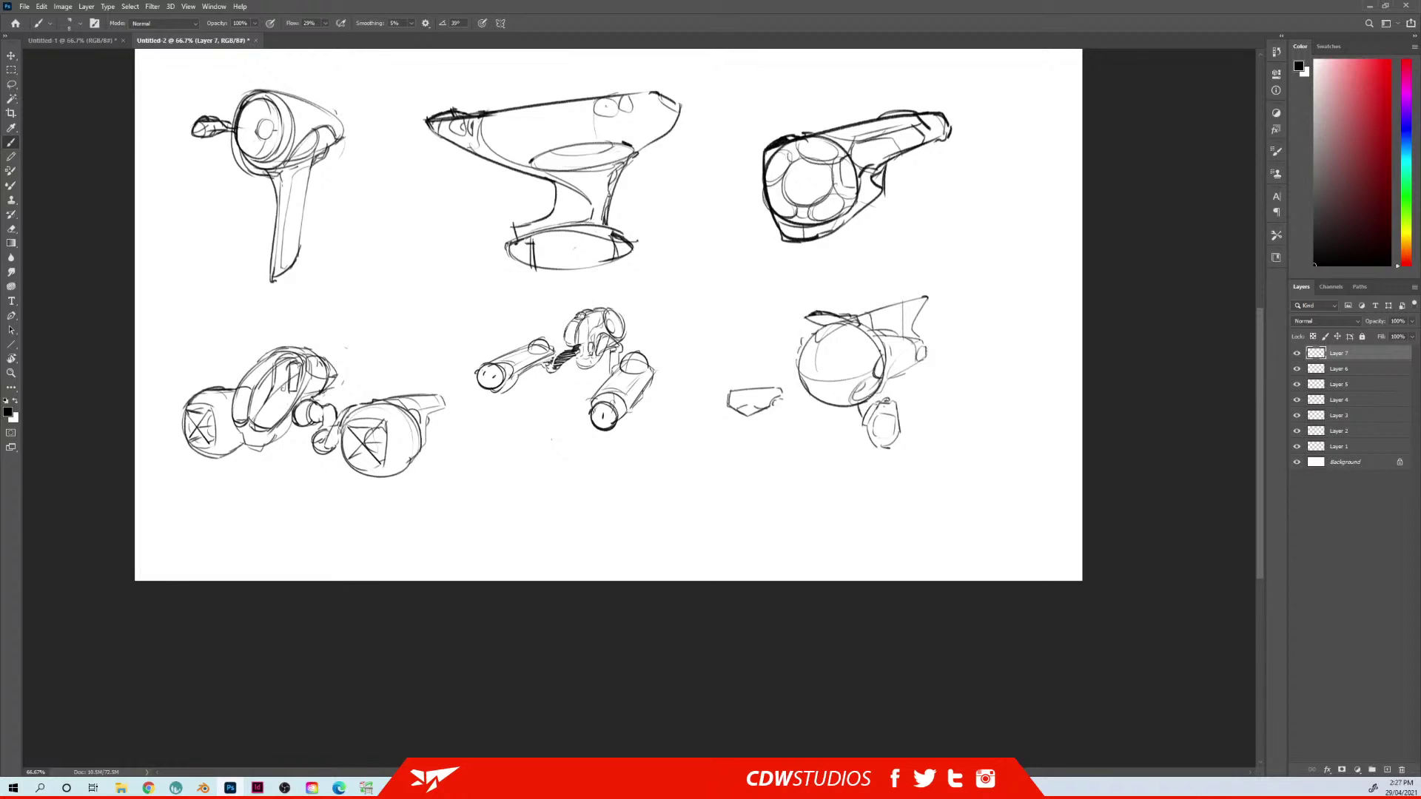
Draw the joint linking the sphere to the lower pod, darken the front pod's edge and round out the sphere's mid-band
{"action": "left_click_drag", "start_coordinate": [881, 386], "coordinate": [859, 401]}
{"action": "left_click_drag", "start_coordinate": [729, 393], "coordinate": [739, 389]}
{"action": "mouse_move", "coordinate": [843, 358]}
{"action": "left_mouse_down"}
{"action": "mouse_move", "coordinate": [873, 370]}
{"action": "mouse_move", "coordinate": [829, 370]}
{"action": "left_mouse_up"}
{"action": "key", "text": "e"}
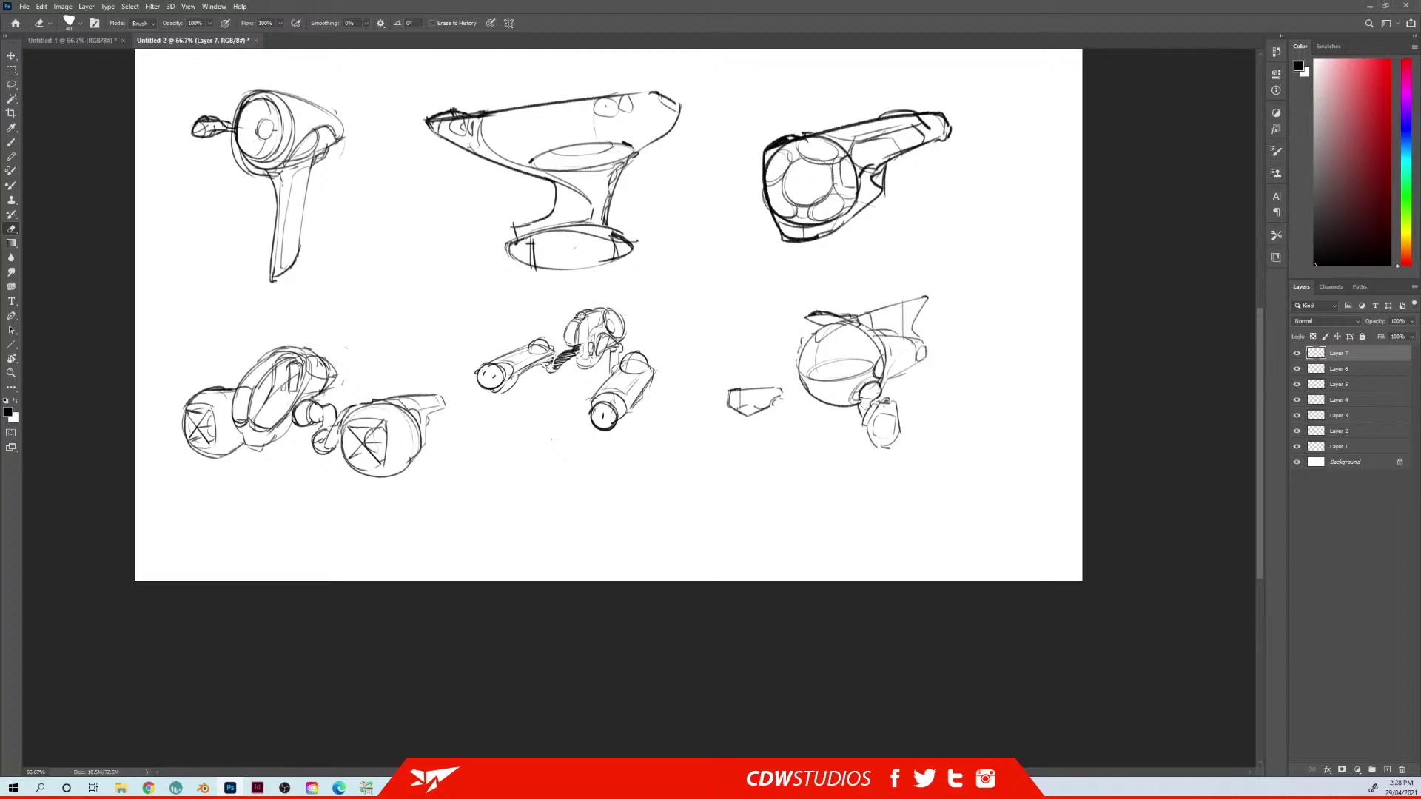
{"action": "key", "text": "b"}
{"action": "left_click_drag", "start_coordinate": [880, 393], "coordinate": [869, 403]}
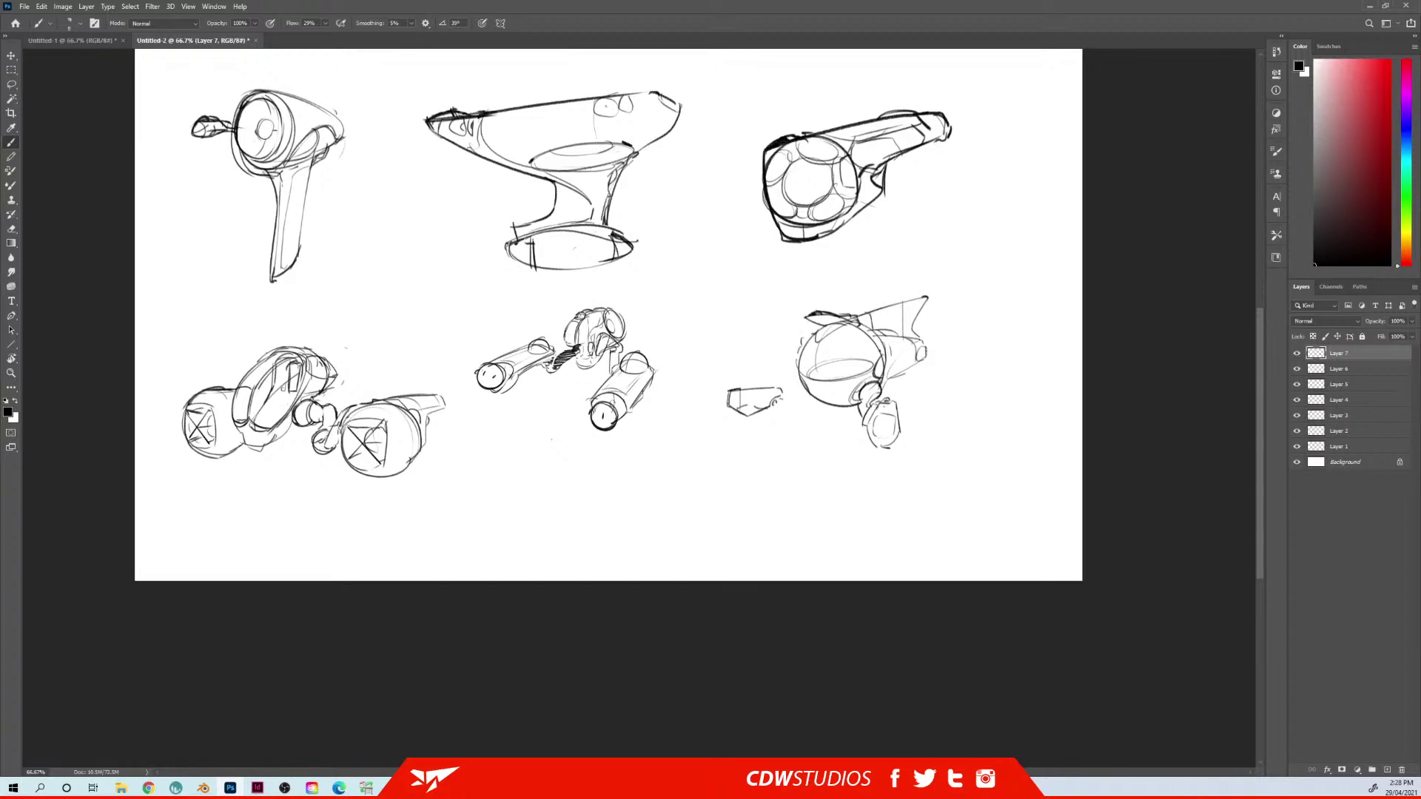
Shape the front pod's inner end and connect it to the sphere with a curved jointed arm
{"action": "left_click_drag", "start_coordinate": [775, 402], "coordinate": [780, 400]}
{"action": "mouse_move", "coordinate": [780, 392]}
{"action": "left_mouse_down"}
{"action": "mouse_move", "coordinate": [752, 400]}
{"action": "mouse_move", "coordinate": [776, 412]}
{"action": "left_mouse_up"}
{"action": "left_click_drag", "start_coordinate": [793, 408], "coordinate": [819, 405]}
Erase the fin's rear tip and the tail boom, then redraw a curved rear edge from the fin down to the joint
{"action": "key", "text": "e"}
{"action": "mouse_move", "coordinate": [869, 310]}
{"action": "left_mouse_down"}
{"action": "mouse_move", "coordinate": [931, 300]}
{"action": "mouse_move", "coordinate": [901, 322]}
{"action": "mouse_move", "coordinate": [875, 315]}
{"action": "mouse_move", "coordinate": [891, 306]}
{"action": "mouse_move", "coordinate": [891, 331]}
{"action": "left_mouse_up"}
{"action": "key", "text": "b"}
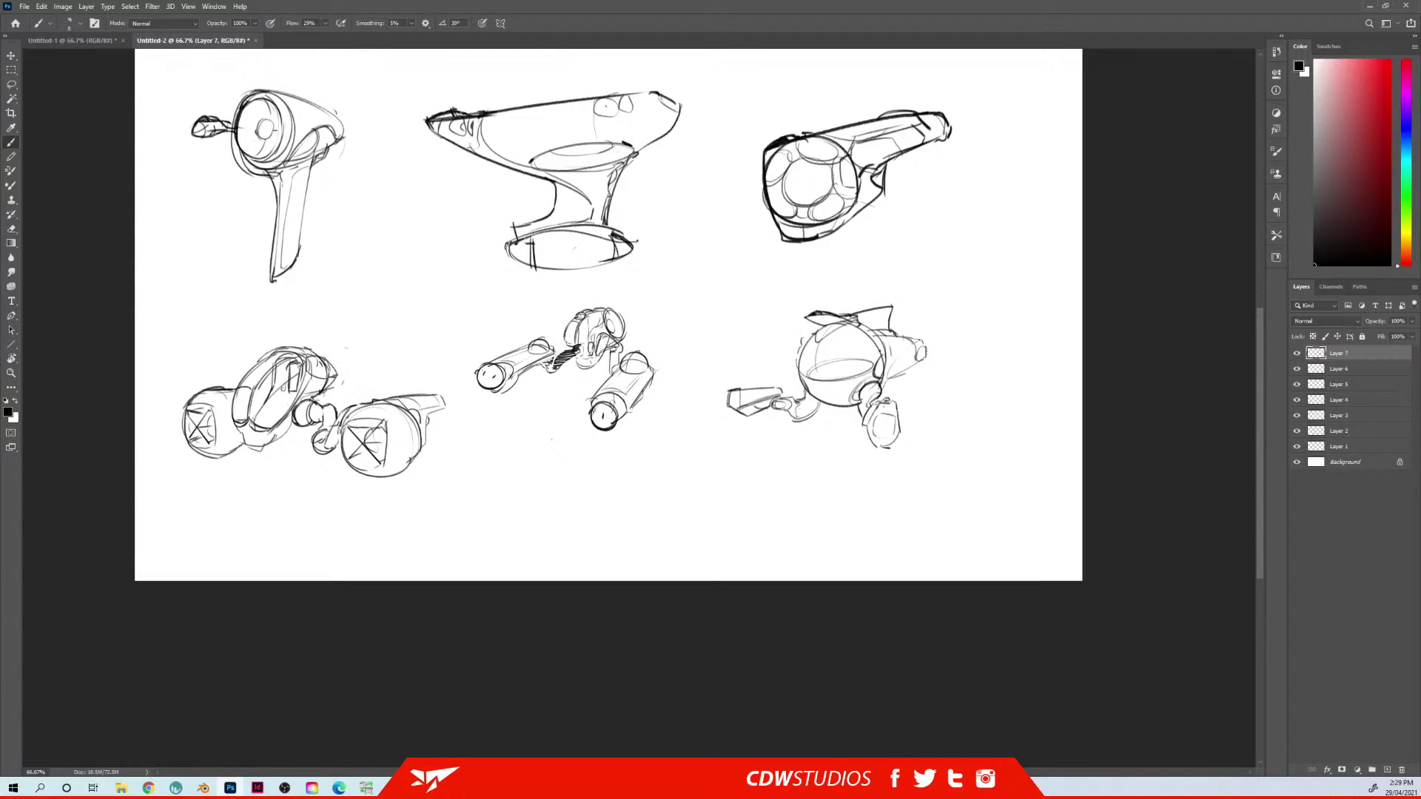
{"action": "key", "text": "e"}
{"action": "mouse_move", "coordinate": [901, 326]}
{"action": "left_mouse_down"}
{"action": "mouse_move", "coordinate": [929, 361]}
{"action": "mouse_move", "coordinate": [905, 378]}
{"action": "left_mouse_up"}
{"action": "key", "text": "b"}
{"action": "left_click_drag", "start_coordinate": [893, 322], "coordinate": [883, 392]}
{"action": "left_click_drag", "start_coordinate": [894, 326], "coordinate": [883, 389]}
Add curved window and band lines across the front of the sphere, undoing the stray strokes
{"action": "left_click_drag", "start_coordinate": [805, 368], "coordinate": [825, 356]}
{"action": "mouse_move", "coordinate": [800, 375]}
{"action": "left_mouse_down"}
{"action": "mouse_move", "coordinate": [872, 381]}
{"action": "mouse_move", "coordinate": [818, 390]}
{"action": "mouse_move", "coordinate": [881, 358]}
{"action": "mouse_move", "coordinate": [849, 349]}
{"action": "mouse_move", "coordinate": [863, 335]}
{"action": "left_mouse_up"}
{"action": "key", "text": "ctrl+z"}
{"action": "key", "text": "ctrl+z"}
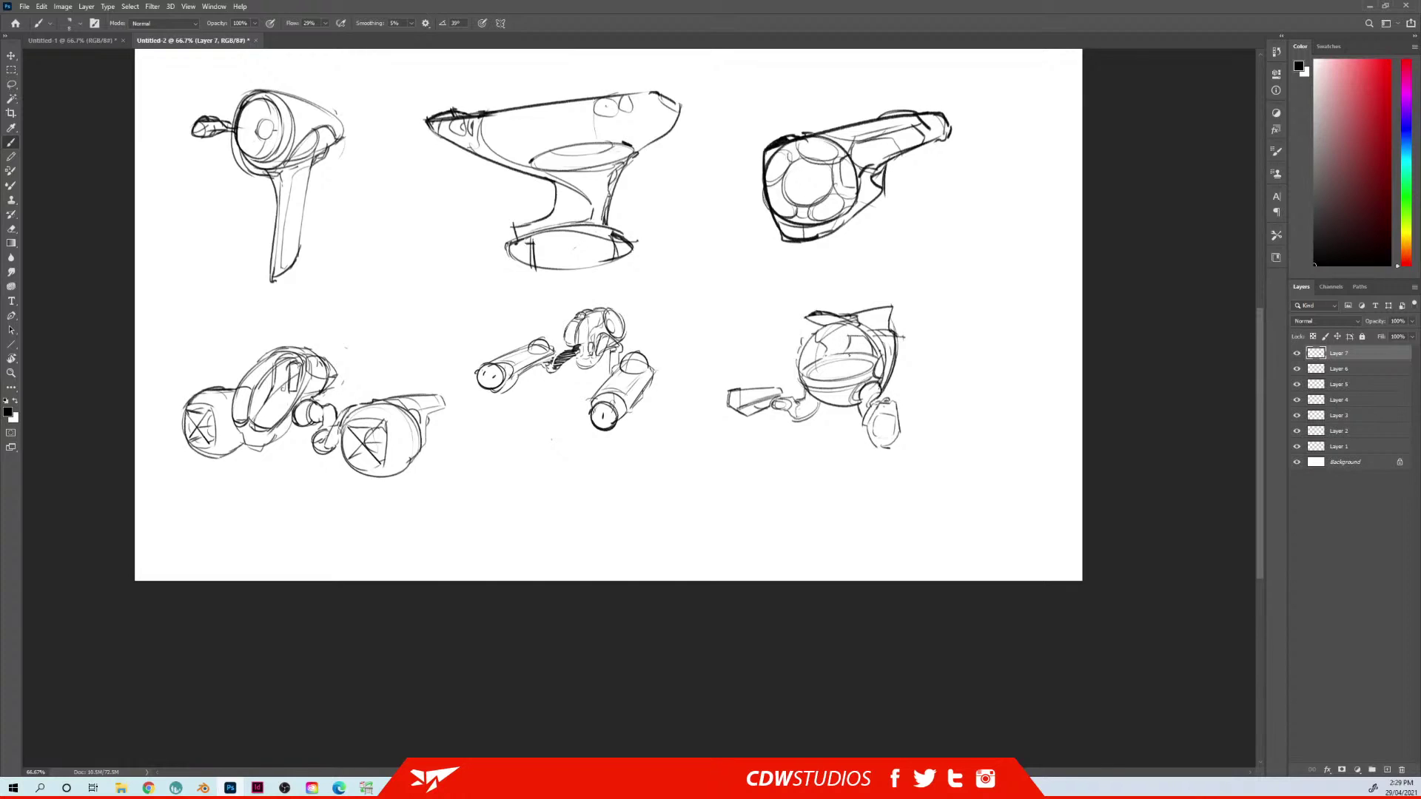
{"action": "mouse_move", "coordinate": [825, 388]}
{"action": "left_mouse_down"}
{"action": "mouse_move", "coordinate": [810, 435]}
{"action": "mouse_move", "coordinate": [823, 394]}
{"action": "left_mouse_up"}
{"action": "key", "text": "ctrl+z"}
Lasso the spherical vehicle, cut it onto its own layer, shift it up and left and scale it to about 120%
{"action": "key", "text": "l"}
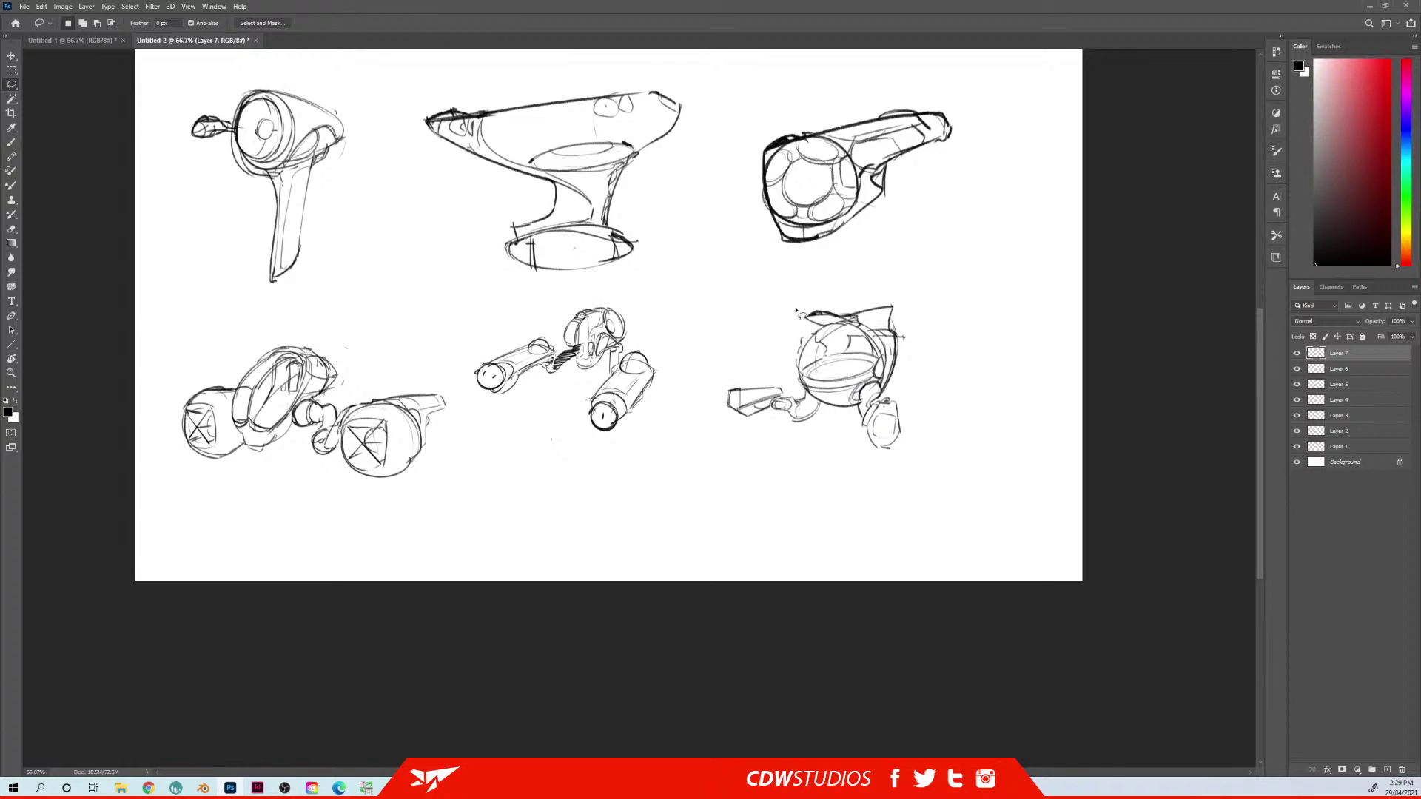
{"action": "mouse_move", "coordinate": [943, 273]}
{"action": "left_mouse_down"}
{"action": "mouse_move", "coordinate": [1001, 301]}
{"action": "mouse_move", "coordinate": [922, 492]}
{"action": "mouse_move", "coordinate": [992, 311]}
{"action": "left_mouse_up"}
{"action": "key", "text": "ctrl+shift+j"}
{"action": "mouse_move", "coordinate": [862, 367]}
{"action": "left_mouse_down"}
{"action": "mouse_move", "coordinate": [808, 342]}
{"action": "mouse_move", "coordinate": [804, 324]}
{"action": "mouse_move", "coordinate": [818, 338]}
{"action": "left_mouse_up"}
{"action": "key", "text": "ctrl+t"}
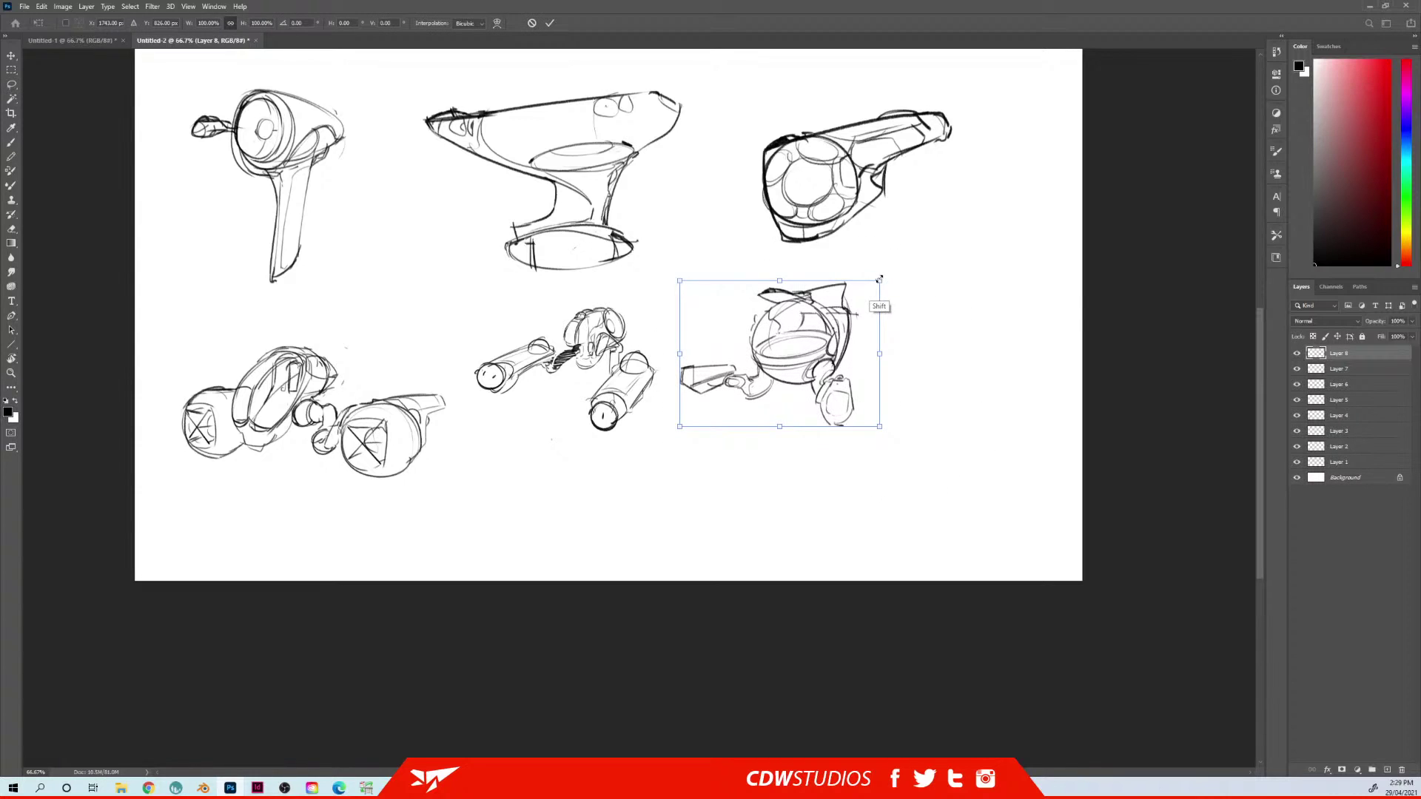
{"action": "left_click_drag", "start_coordinate": [874, 279], "coordinate": [918, 253]}
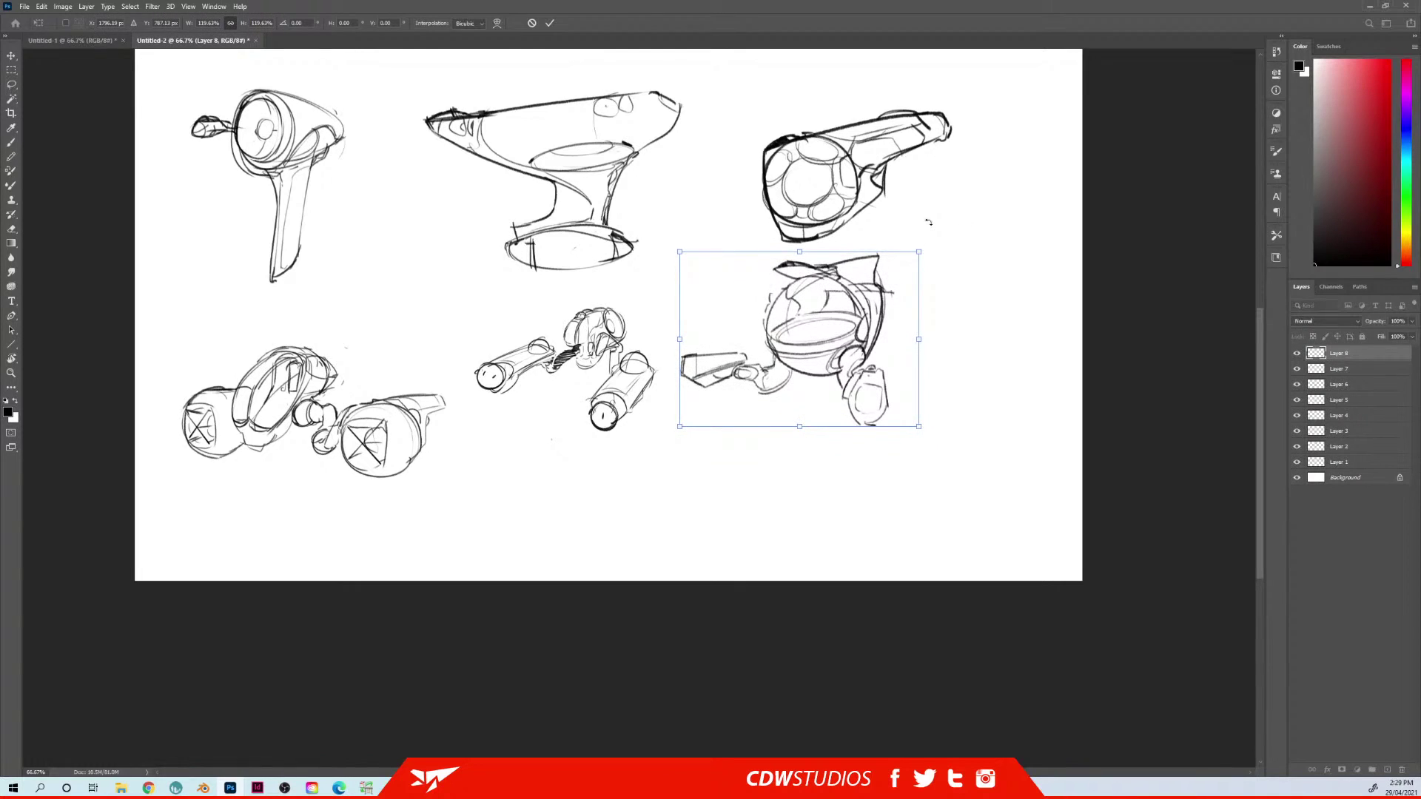
{"action": "key", "text": "Return"}
Move the spherical vehicle between the hand-held blaster and pedestal sketches and rotate it about 3.5 degrees counterclockwise
{"action": "key", "text": "l"}
{"action": "mouse_move", "coordinate": [843, 310]}
{"action": "left_mouse_down"}
{"action": "mouse_move", "coordinate": [847, 337]}
{"action": "mouse_move", "coordinate": [740, 458]}
{"action": "mouse_move", "coordinate": [752, 429]}
{"action": "mouse_move", "coordinate": [501, 459]}
{"action": "mouse_move", "coordinate": [437, 244]}
{"action": "mouse_move", "coordinate": [443, 225]}
{"action": "mouse_move", "coordinate": [452, 235]}
{"action": "left_mouse_up"}
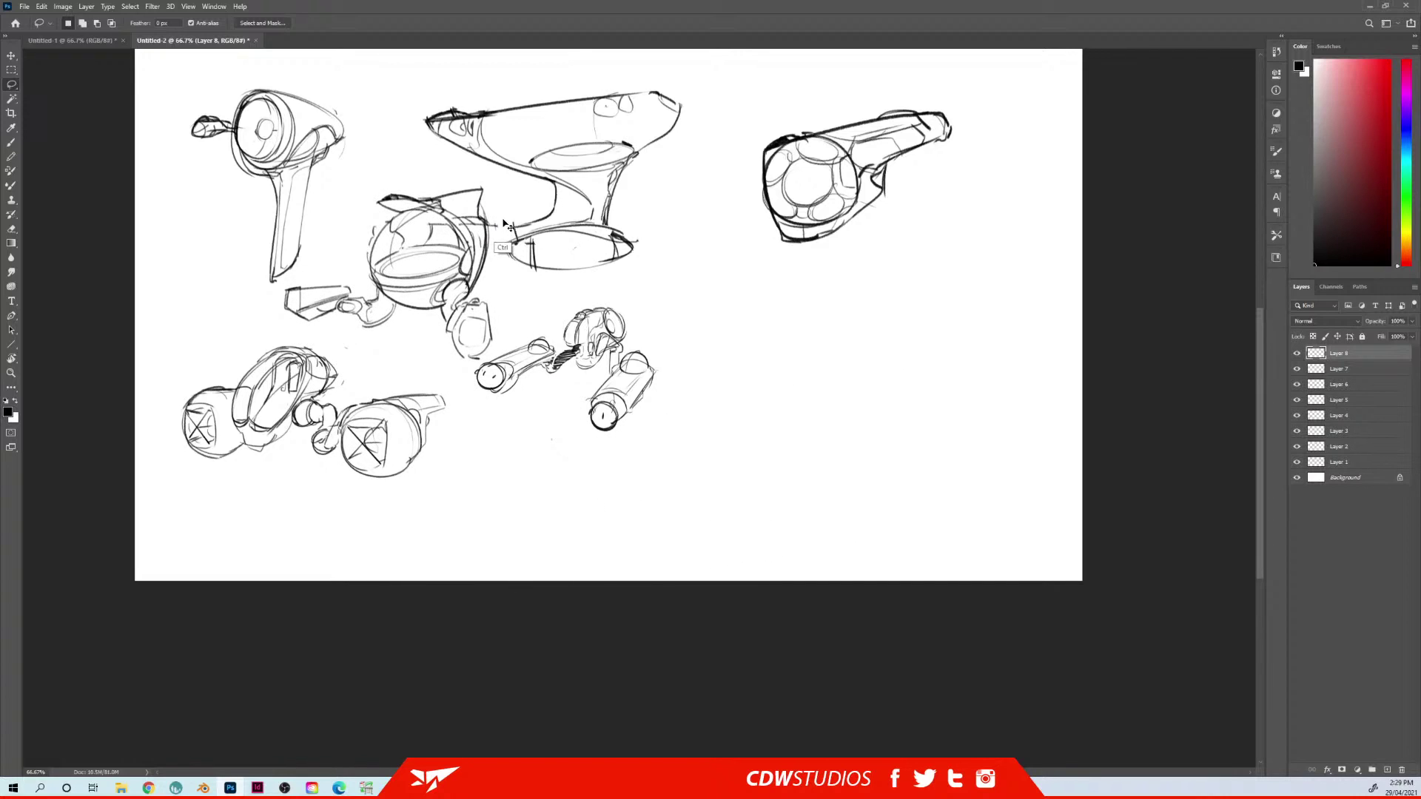
{"action": "key", "text": "ctrl+t"}
{"action": "left_click_drag", "start_coordinate": [534, 174], "coordinate": [534, 163]}
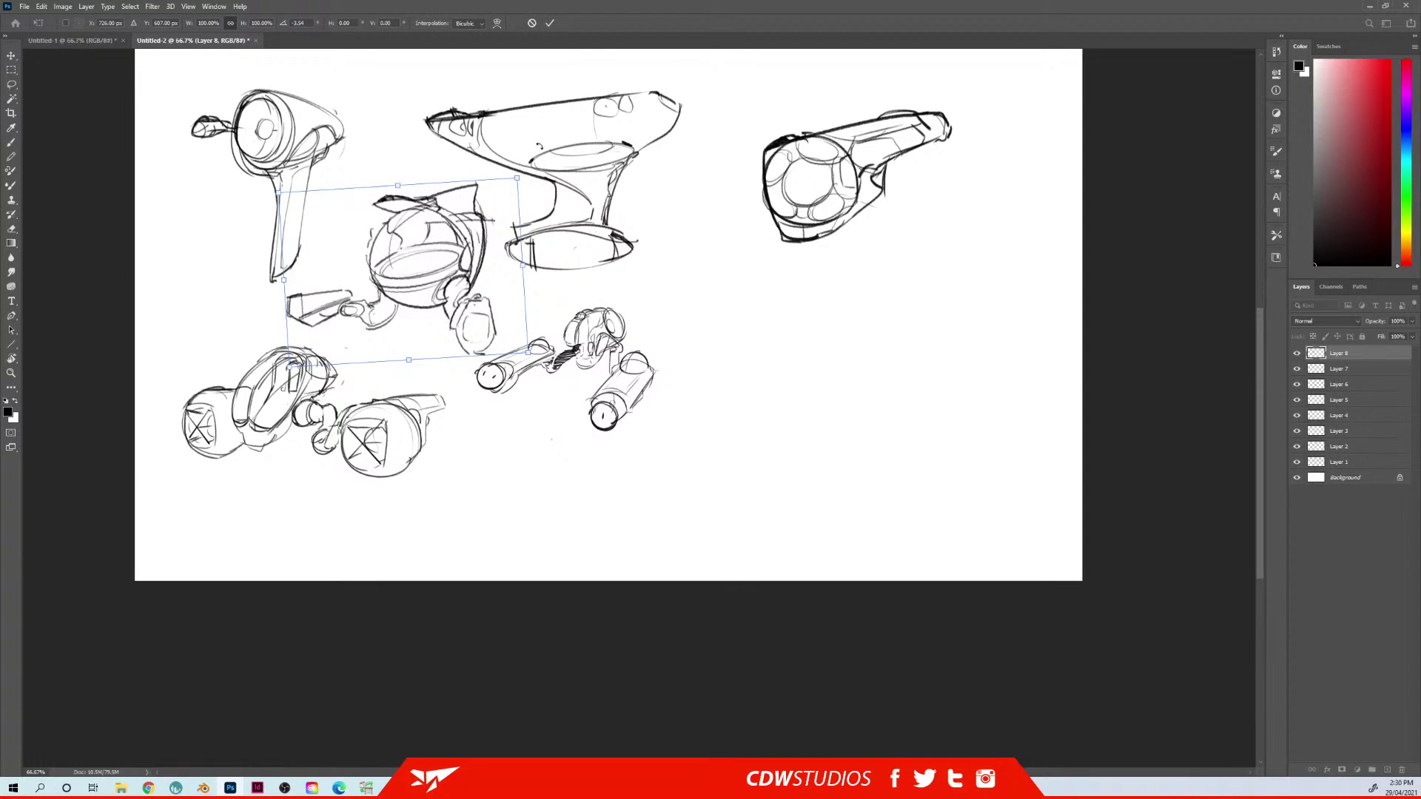
{"action": "key", "text": "Return"}
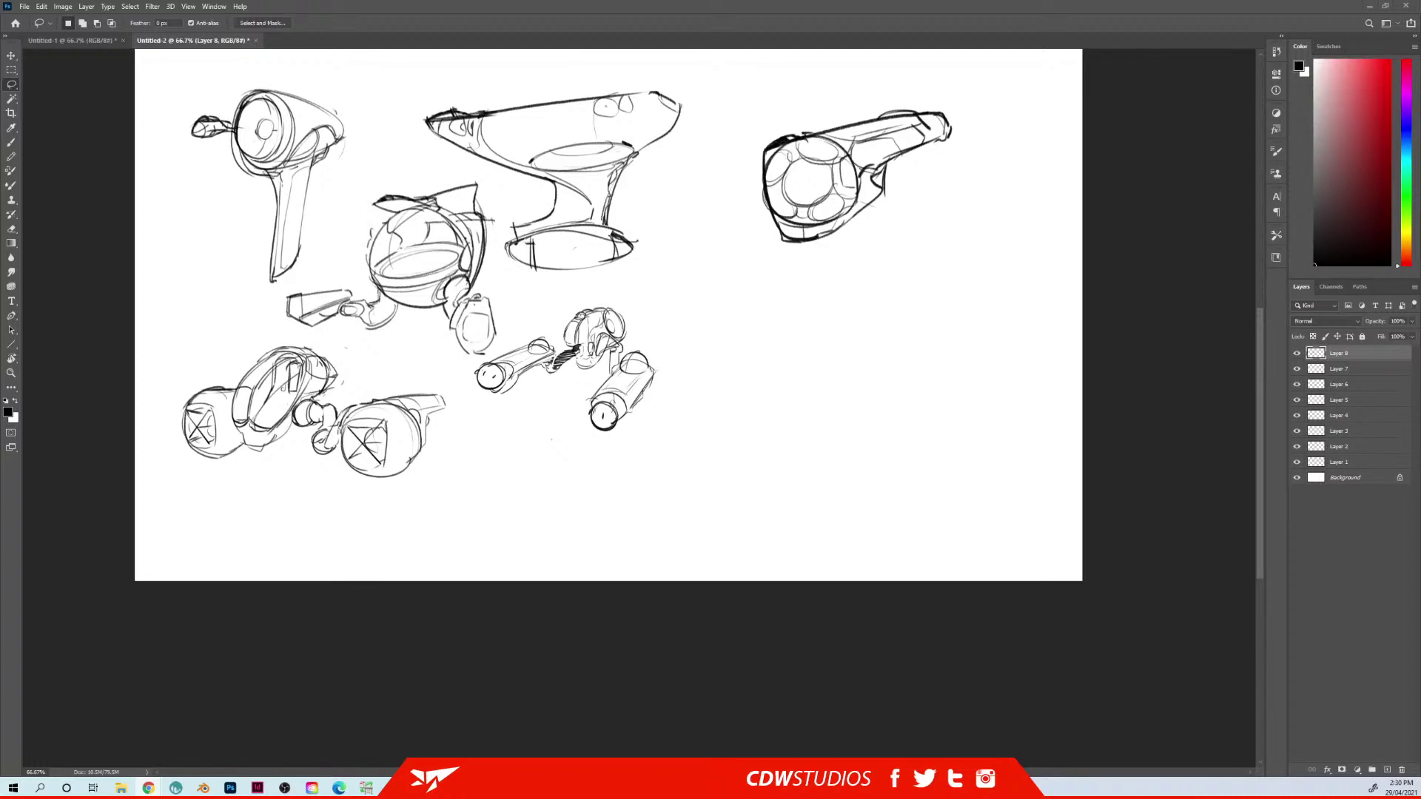
On a new layer, sketch a flat ellipse with a domed arc above it and drooping wings on both sides
{"action": "key", "text": "b"}
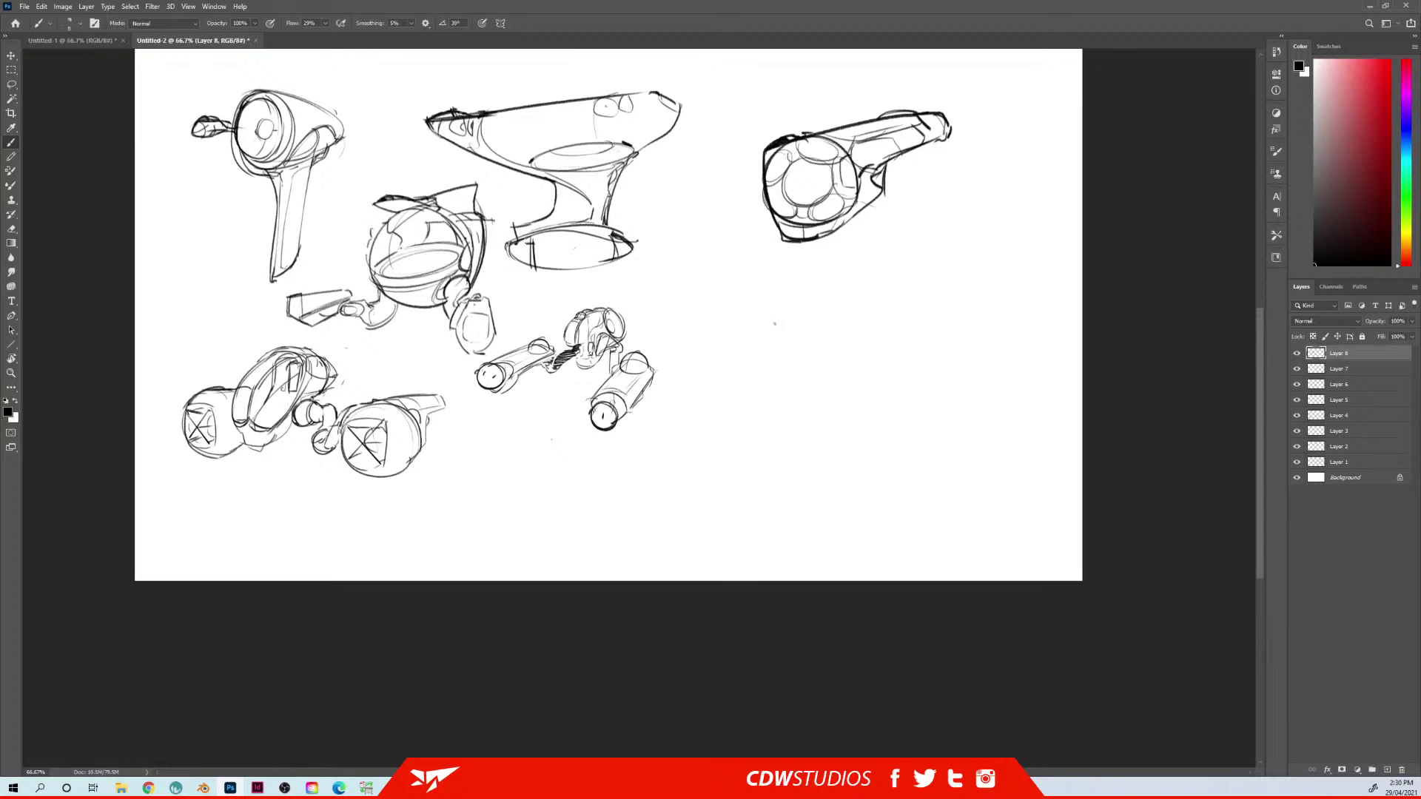
{"action": "key", "text": "ctrl+shift+n"}
{"action": "key", "text": "Return"}
{"action": "mouse_move", "coordinate": [808, 326]}
{"action": "left_mouse_down"}
{"action": "mouse_move", "coordinate": [865, 327]}
{"action": "mouse_move", "coordinate": [857, 314]}
{"action": "mouse_move", "coordinate": [849, 324]}
{"action": "left_mouse_up"}
{"action": "mouse_move", "coordinate": [854, 315]}
{"action": "left_mouse_down"}
{"action": "mouse_move", "coordinate": [863, 322]}
{"action": "mouse_move", "coordinate": [822, 319]}
{"action": "mouse_move", "coordinate": [845, 320]}
{"action": "left_mouse_up"}
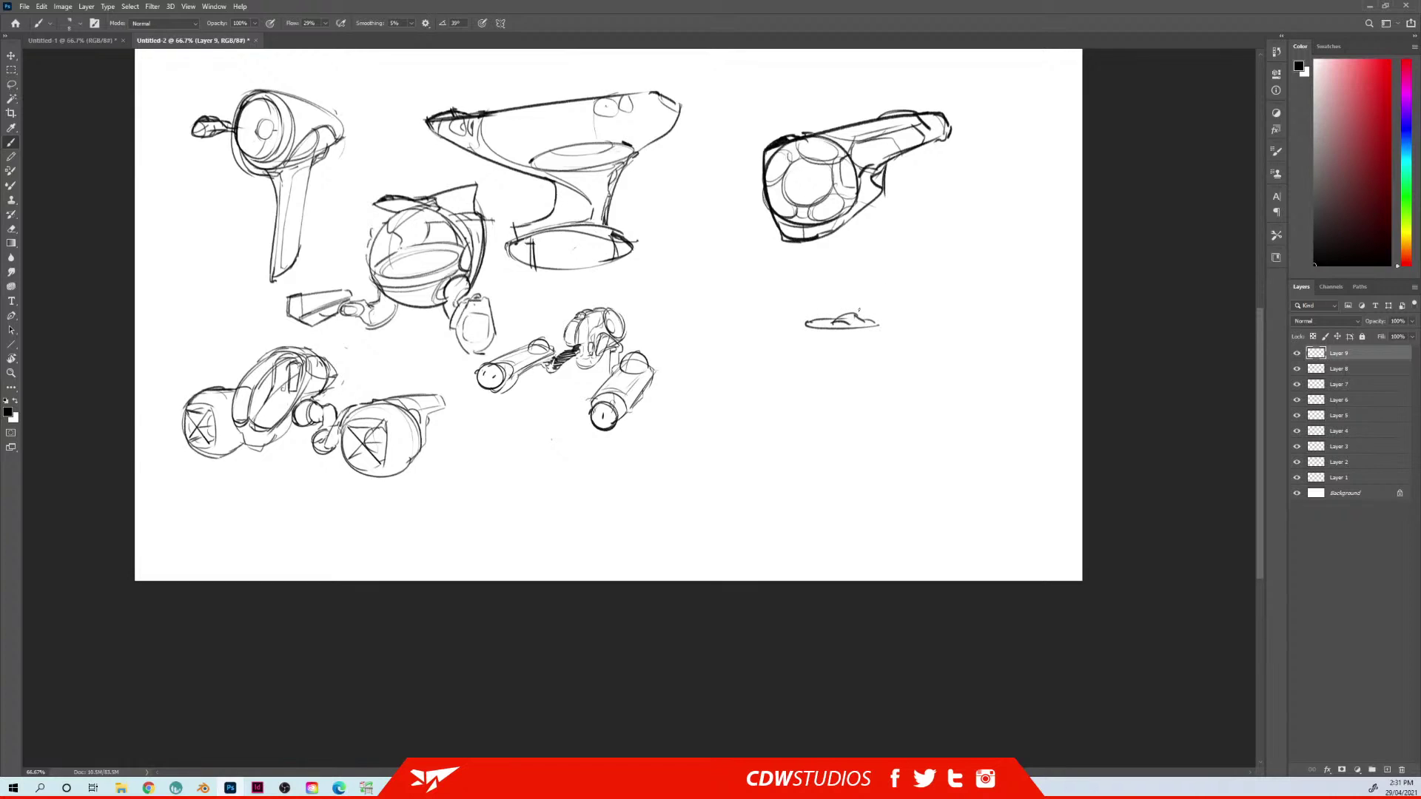
{"action": "mouse_move", "coordinate": [826, 324]}
{"action": "left_mouse_down"}
{"action": "mouse_move", "coordinate": [882, 316]}
{"action": "mouse_move", "coordinate": [900, 335]}
{"action": "mouse_move", "coordinate": [847, 331]}
{"action": "mouse_move", "coordinate": [919, 352]}
{"action": "left_mouse_up"}
{"action": "left_click_drag", "start_coordinate": [800, 334], "coordinate": [840, 337]}
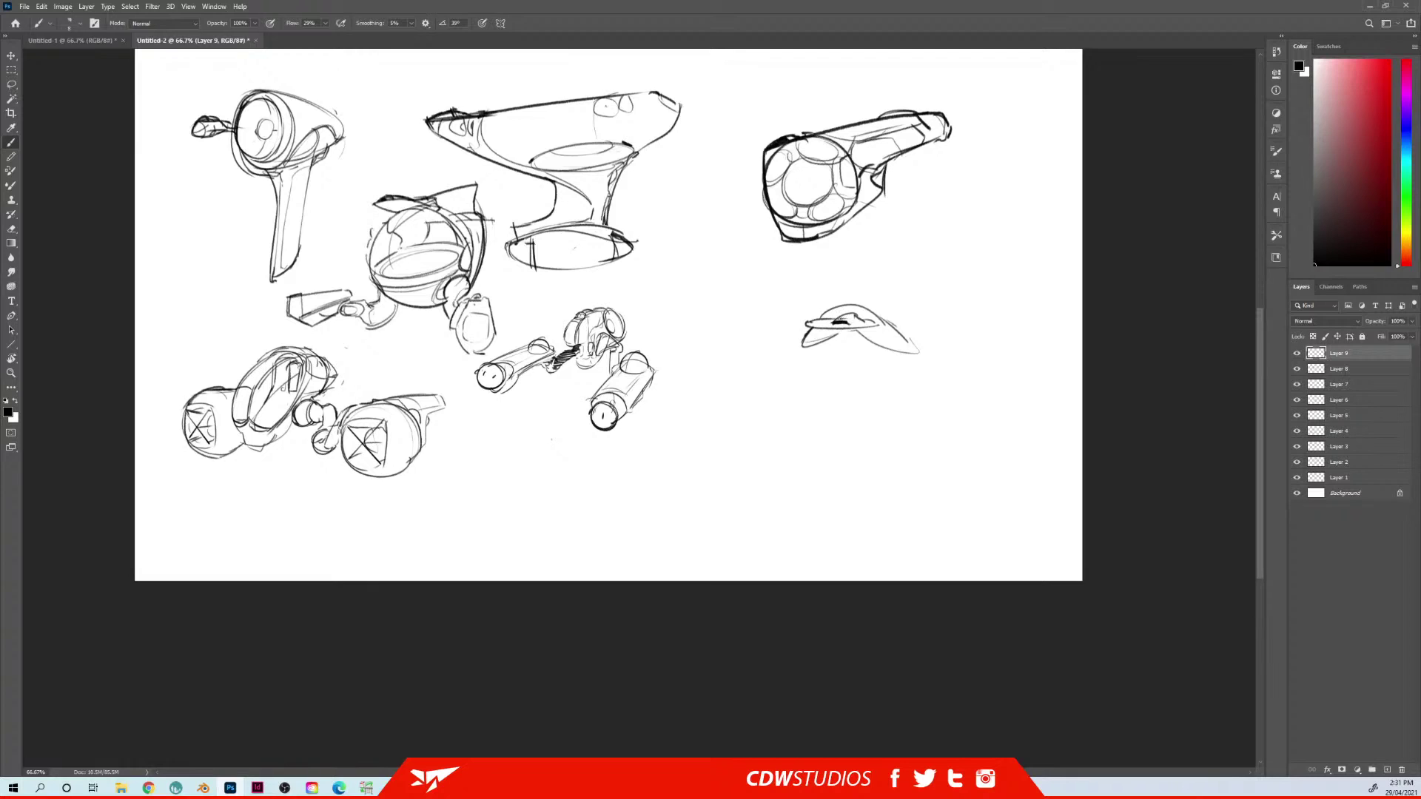
Define the wings' lower edges and the inner arc beneath the dome, redrawing the far-right wing edge
{"action": "left_click_drag", "start_coordinate": [843, 324], "coordinate": [859, 318]}
{"action": "left_click_drag", "start_coordinate": [803, 345], "coordinate": [824, 334]}
{"action": "left_click_drag", "start_coordinate": [871, 335], "coordinate": [926, 362]}
{"action": "key", "text": "ctrl+z"}
{"action": "left_click_drag", "start_coordinate": [876, 325], "coordinate": [920, 350]}
{"action": "left_click_drag", "start_coordinate": [814, 341], "coordinate": [881, 341]}
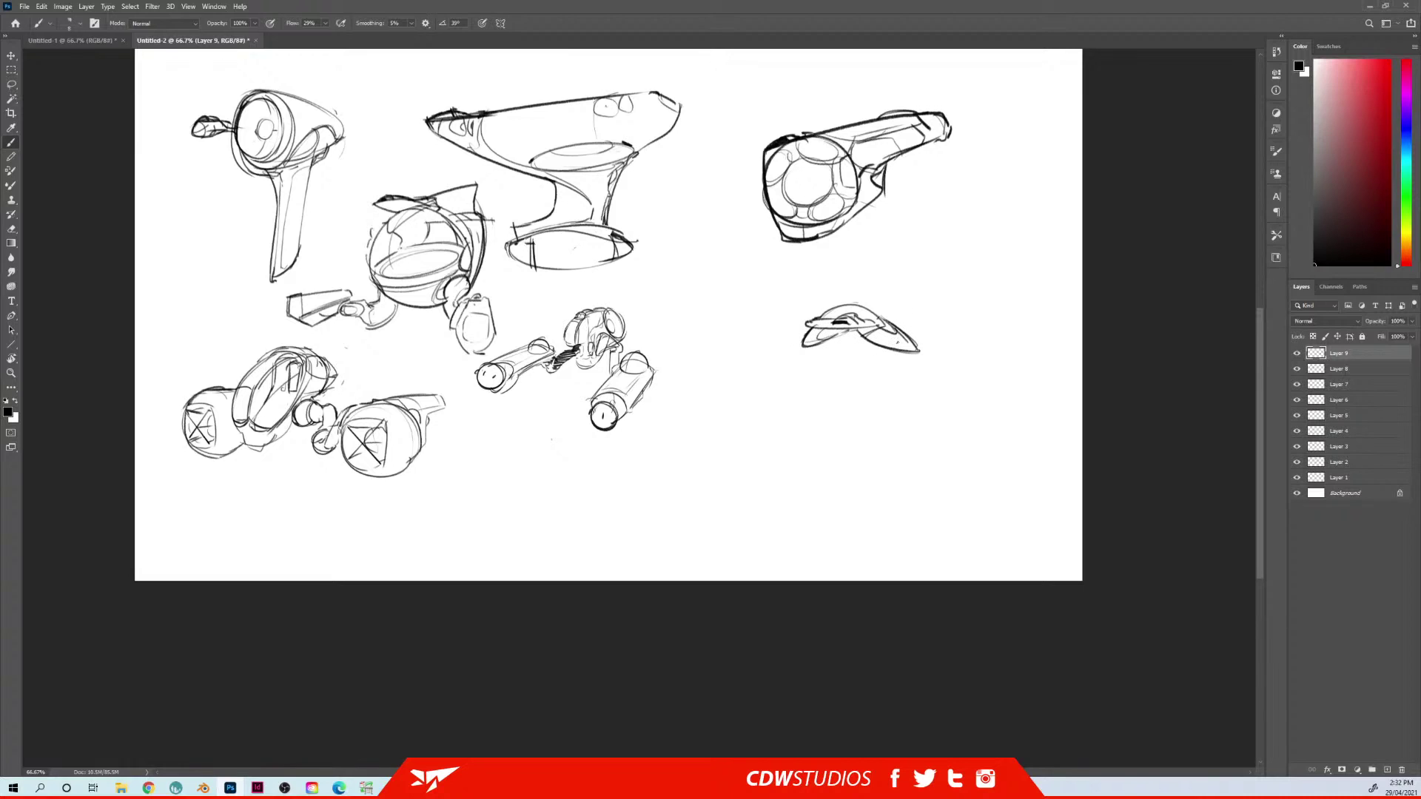
Strengthen the winged craft's domed top outline and add panel lines to both wings
{"action": "left_click_drag", "start_coordinate": [869, 329], "coordinate": [893, 346]}
{"action": "left_click_drag", "start_coordinate": [806, 327], "coordinate": [841, 304]}
{"action": "mouse_move", "coordinate": [853, 311]}
{"action": "left_mouse_down"}
{"action": "mouse_move", "coordinate": [877, 303]}
{"action": "mouse_move", "coordinate": [894, 327]}
{"action": "left_mouse_up"}
{"action": "left_click_drag", "start_coordinate": [818, 337], "coordinate": [832, 330]}
Draw a tall pointed fin rising from the winged craft and a shorter rounded fin hanging beneath it
{"action": "left_click_drag", "start_coordinate": [851, 304], "coordinate": [860, 283]}
{"action": "mouse_move", "coordinate": [882, 243]}
{"action": "left_mouse_down"}
{"action": "mouse_move", "coordinate": [884, 341]}
{"action": "mouse_move", "coordinate": [888, 304]}
{"action": "left_mouse_up"}
{"action": "key", "text": "ctrl+z"}
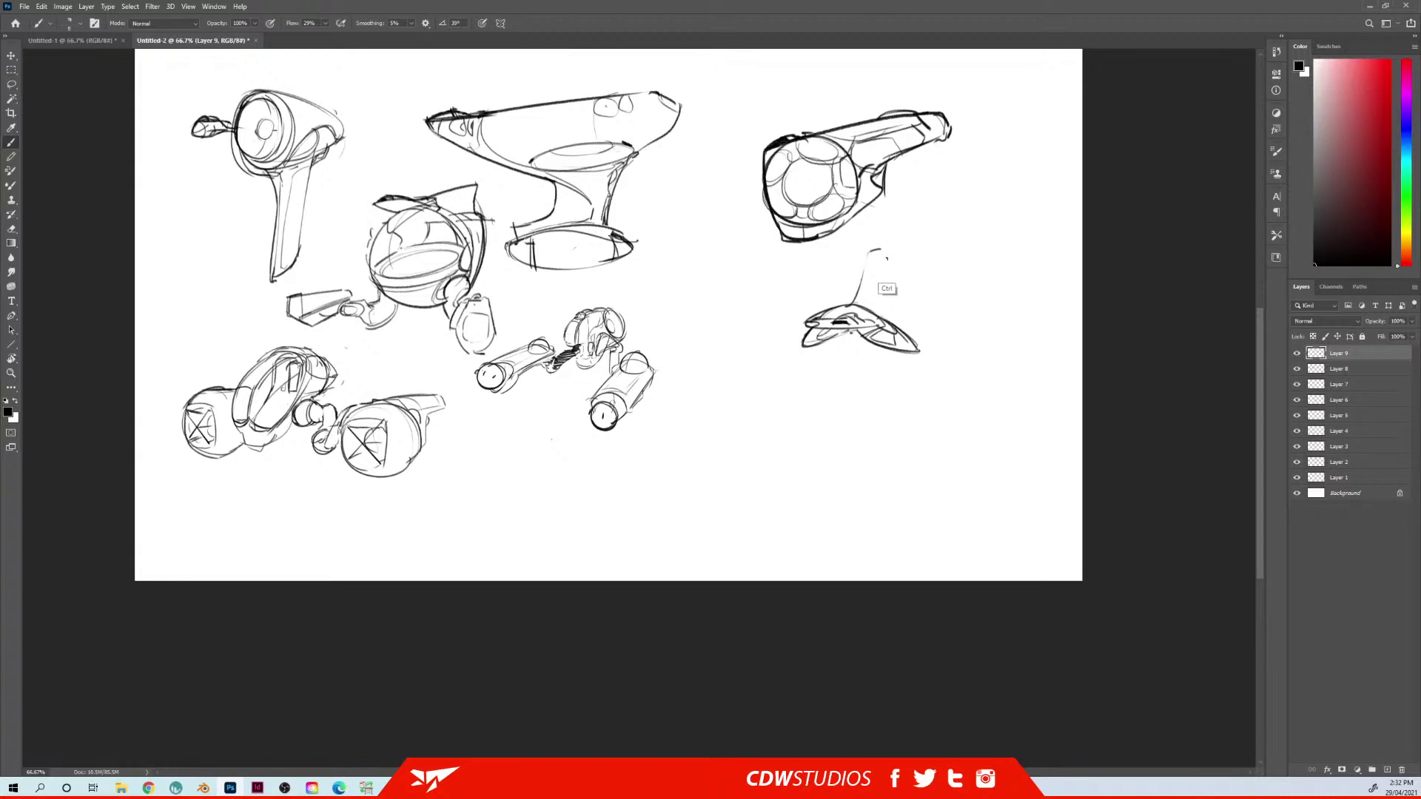
{"action": "left_click_drag", "start_coordinate": [879, 248], "coordinate": [874, 382]}
{"action": "mouse_move", "coordinate": [844, 325]}
{"action": "left_mouse_down"}
{"action": "mouse_move", "coordinate": [853, 385]}
{"action": "mouse_move", "coordinate": [869, 381]}
{"action": "left_mouse_up"}
{"action": "left_click_drag", "start_coordinate": [876, 251], "coordinate": [868, 383]}
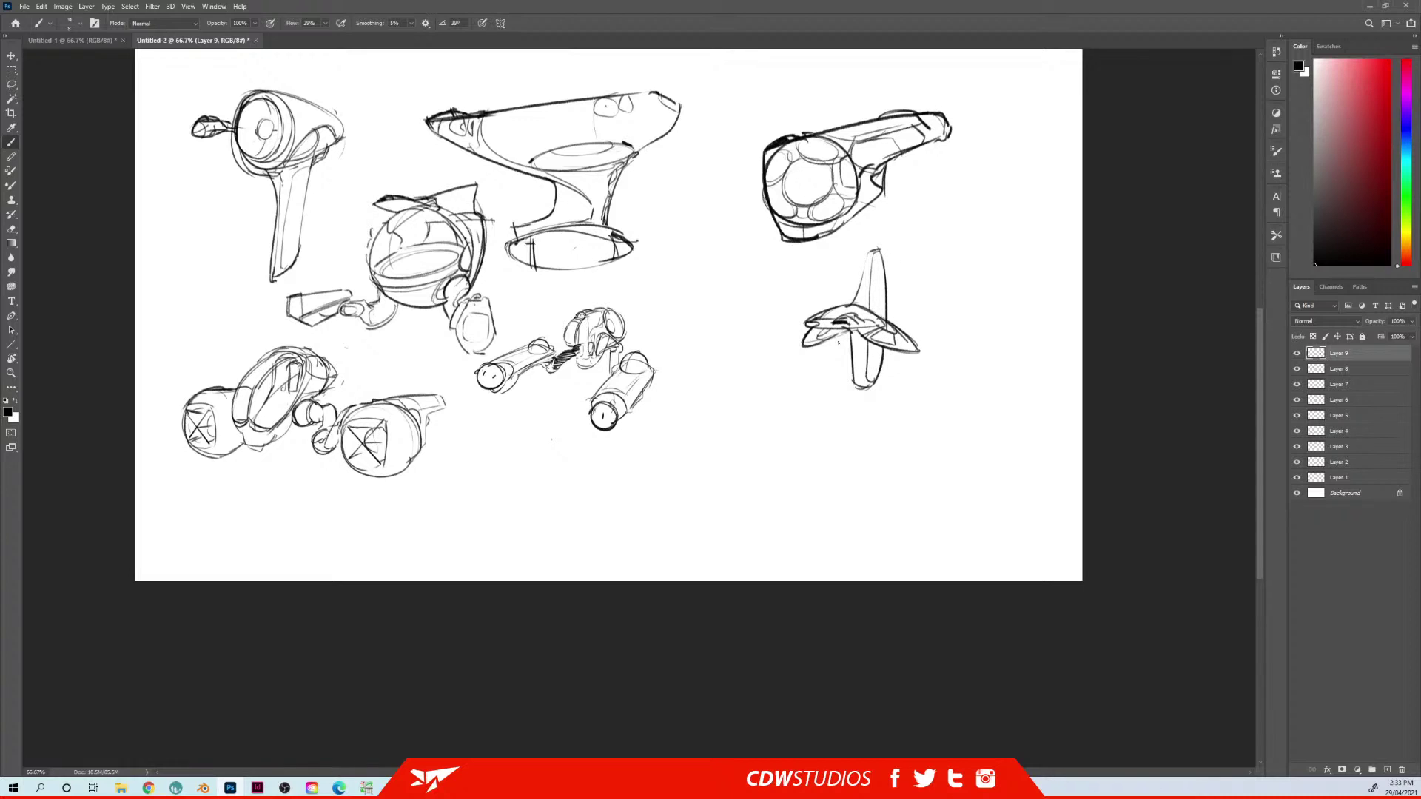
Undo the extra front stroke, lasso the winged craft, cut it onto its own layer and move it beside the twin-pod vehicle
{"action": "mouse_move", "coordinate": [855, 331]}
{"action": "left_mouse_down"}
{"action": "mouse_move", "coordinate": [834, 363]}
{"action": "mouse_move", "coordinate": [750, 326]}
{"action": "left_mouse_up"}
{"action": "key", "text": "ctrl+z"}
{"action": "key", "text": "l"}
{"action": "mouse_move", "coordinate": [945, 266]}
{"action": "left_mouse_down"}
{"action": "mouse_move", "coordinate": [735, 370]}
{"action": "mouse_move", "coordinate": [991, 264]}
{"action": "left_mouse_up"}
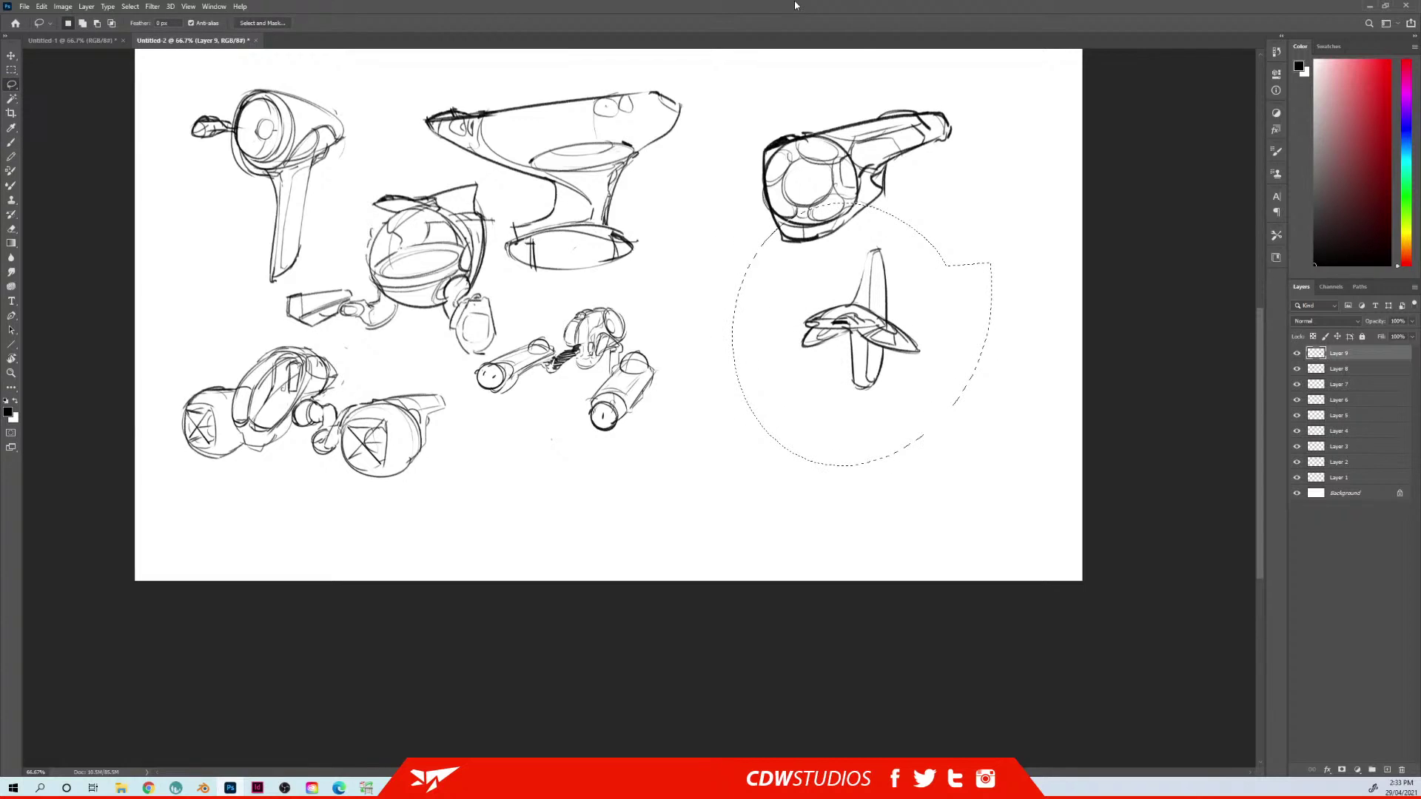
{"action": "key", "text": "ctrl+shift+j"}
{"action": "mouse_move", "coordinate": [859, 311]}
{"action": "left_mouse_down"}
{"action": "mouse_move", "coordinate": [773, 367]}
{"action": "mouse_move", "coordinate": [719, 310]}
{"action": "mouse_move", "coordinate": [721, 292]}
{"action": "left_mouse_up"}
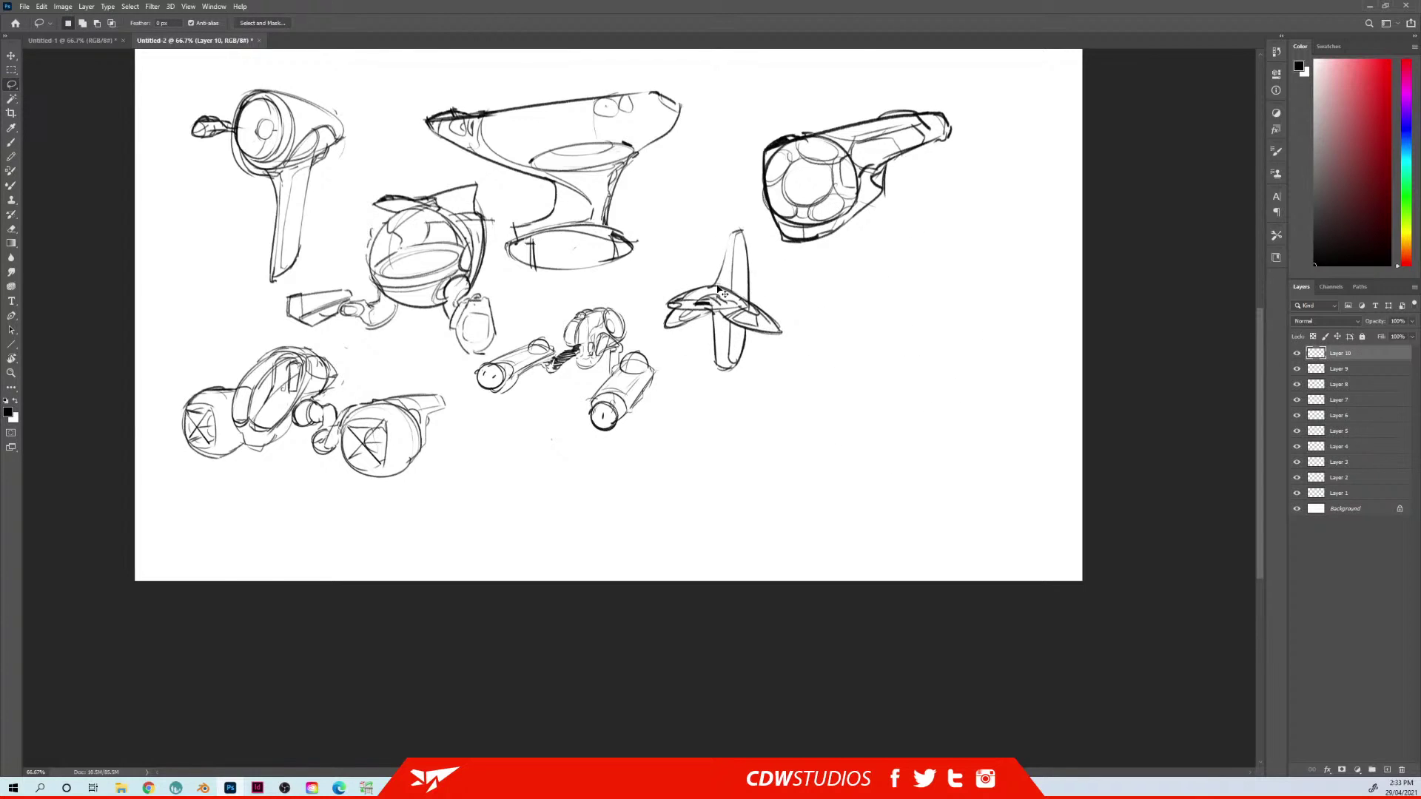
On a new layer, sketch a long, thin hull with a pointed nose and low curved back to the right of the winged craft
{"action": "key", "text": "ctrl+shift+n"}
{"action": "key", "text": "Return"}
{"action": "key", "text": "b"}
{"action": "left_click_drag", "start_coordinate": [870, 341], "coordinate": [814, 229]}
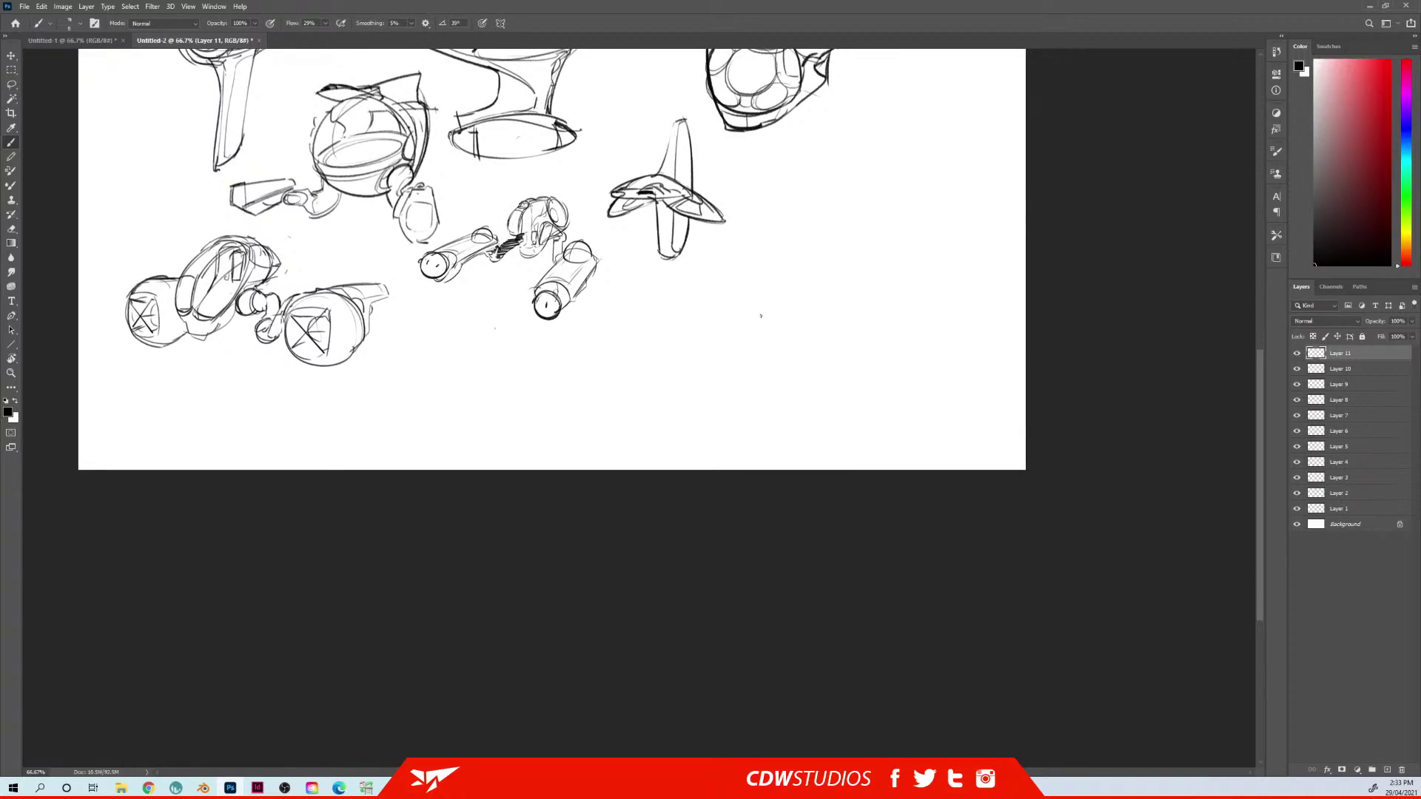
{"action": "left_click_drag", "start_coordinate": [690, 323], "coordinate": [806, 311]}
{"action": "left_click_drag", "start_coordinate": [690, 324], "coordinate": [825, 308]}
{"action": "mouse_move", "coordinate": [733, 314]}
{"action": "left_mouse_down"}
{"action": "mouse_move", "coordinate": [780, 284]}
{"action": "mouse_move", "coordinate": [847, 303]}
{"action": "left_mouse_up"}
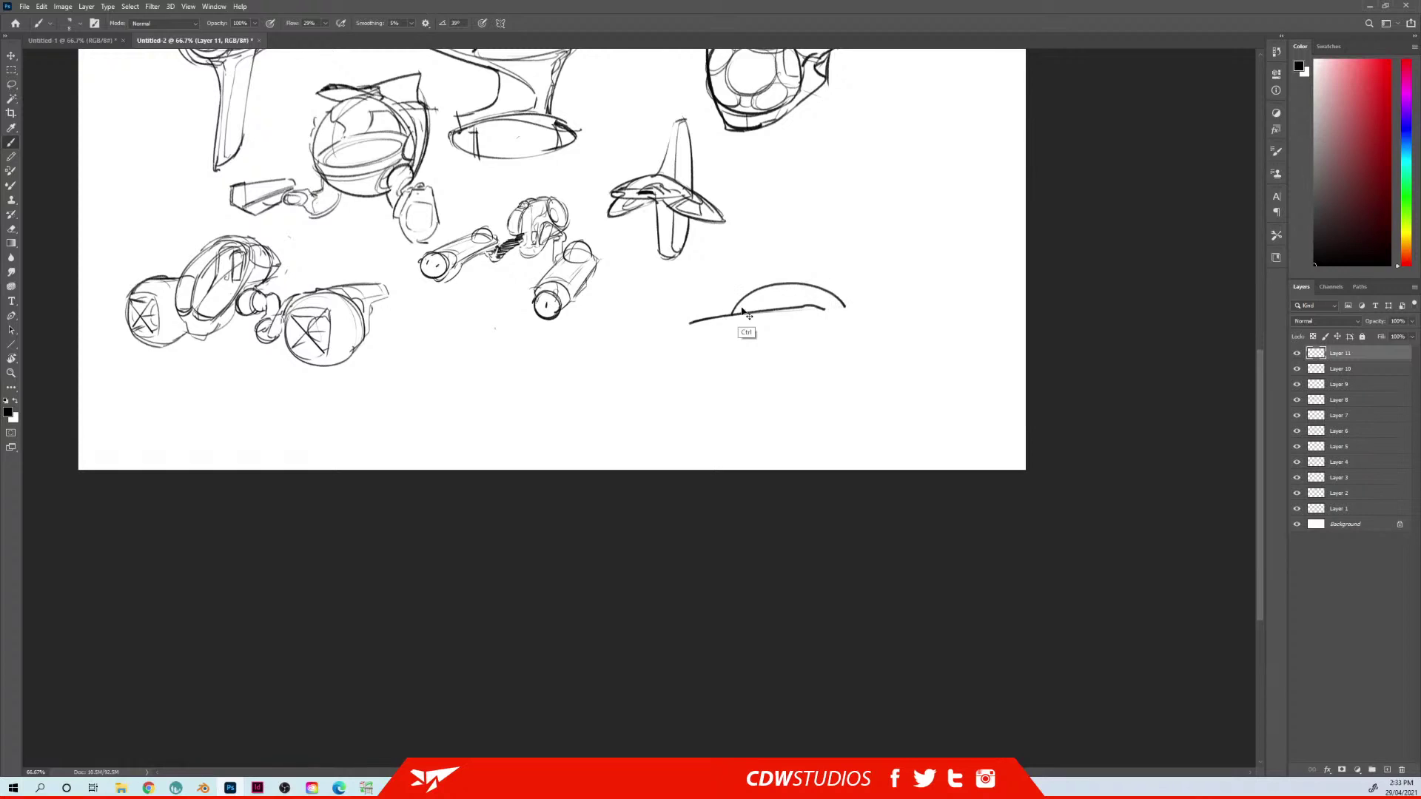
{"action": "key", "text": "ctrl+z"}
{"action": "left_click_drag", "start_coordinate": [732, 314], "coordinate": [851, 302]}
{"action": "mouse_move", "coordinate": [688, 323]}
{"action": "left_mouse_down"}
{"action": "mouse_move", "coordinate": [846, 300]}
{"action": "mouse_move", "coordinate": [818, 316]}
{"action": "left_mouse_up"}
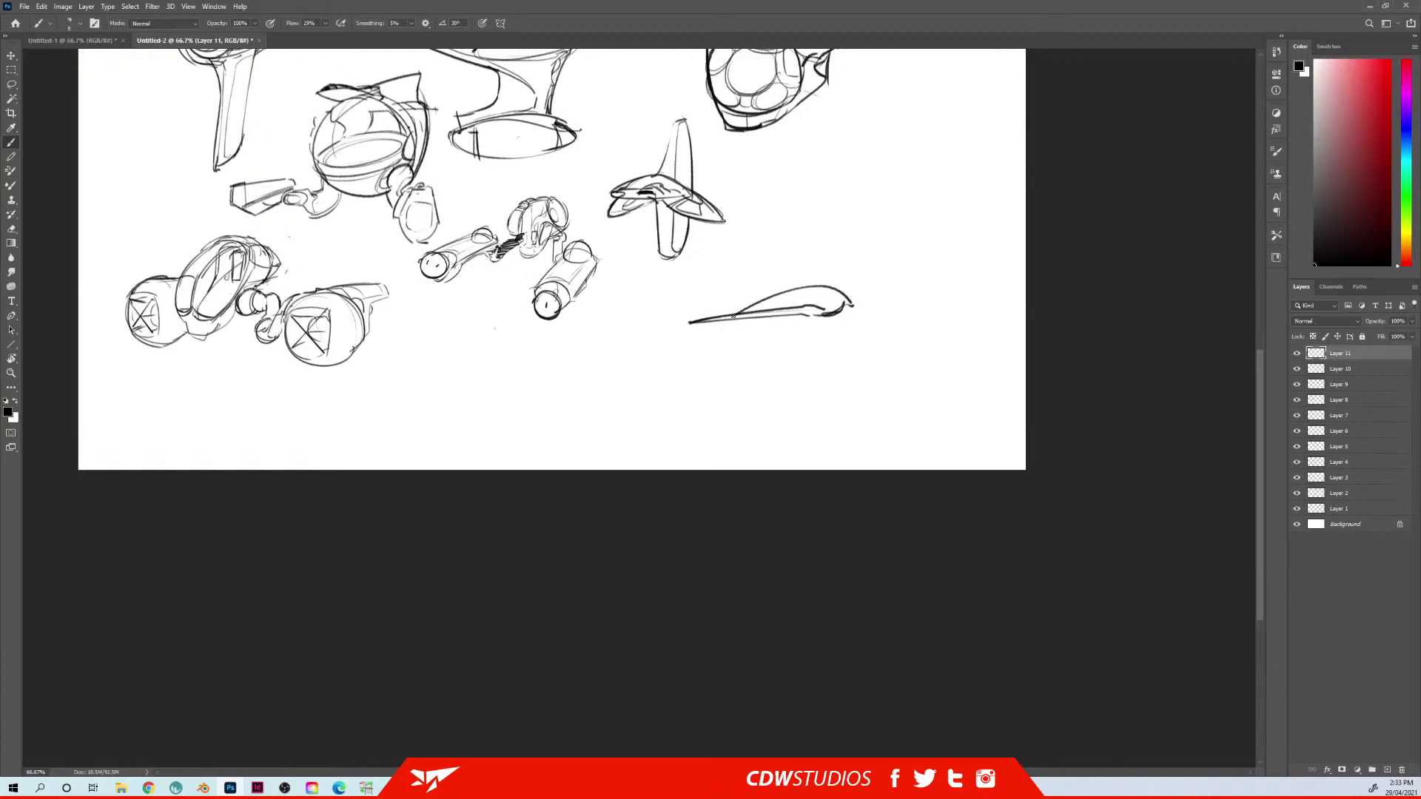
{"action": "mouse_move", "coordinate": [689, 324]}
{"action": "left_mouse_down"}
{"action": "mouse_move", "coordinate": [757, 358]}
{"action": "mouse_move", "coordinate": [780, 319]}
{"action": "mouse_move", "coordinate": [810, 314]}
{"action": "left_mouse_up"}
Add a deep curved underside with a nose circle, a square block on top, and a rounded rear engine crossed by a band
{"action": "left_click_drag", "start_coordinate": [700, 323], "coordinate": [708, 344]}
{"action": "mouse_move", "coordinate": [797, 290]}
{"action": "left_mouse_down"}
{"action": "mouse_move", "coordinate": [797, 258]}
{"action": "mouse_move", "coordinate": [802, 284]}
{"action": "mouse_move", "coordinate": [831, 259]}
{"action": "mouse_move", "coordinate": [835, 288]}
{"action": "mouse_move", "coordinate": [800, 284]}
{"action": "mouse_move", "coordinate": [821, 283]}
{"action": "mouse_move", "coordinate": [799, 295]}
{"action": "mouse_move", "coordinate": [829, 293]}
{"action": "mouse_move", "coordinate": [828, 305]}
{"action": "left_mouse_up"}
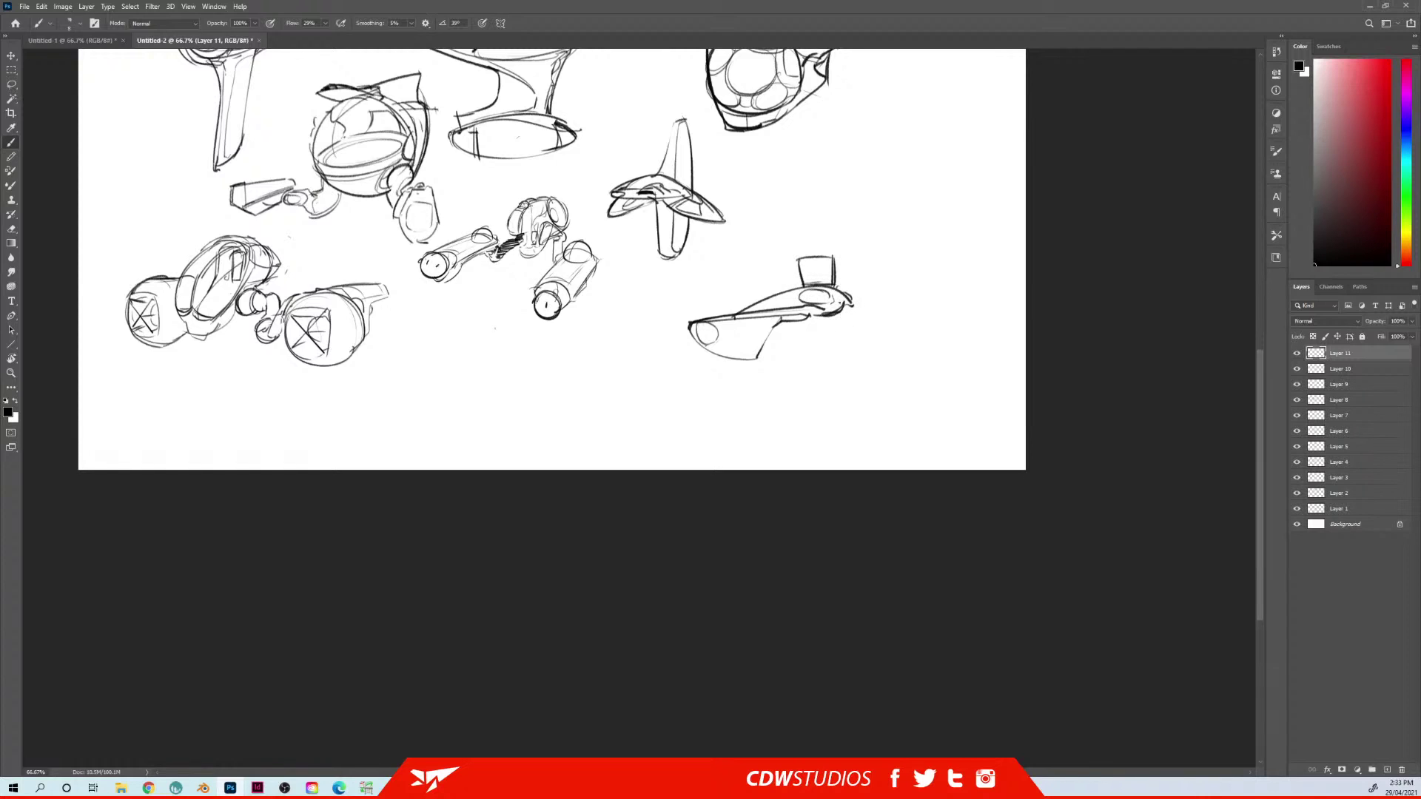
{"action": "mouse_move", "coordinate": [808, 303]}
{"action": "left_mouse_down"}
{"action": "mouse_move", "coordinate": [836, 306]}
{"action": "mouse_move", "coordinate": [796, 297]}
{"action": "mouse_move", "coordinate": [823, 307]}
{"action": "left_mouse_up"}
{"action": "mouse_move", "coordinate": [832, 328]}
{"action": "left_mouse_down"}
{"action": "mouse_move", "coordinate": [799, 325]}
{"action": "mouse_move", "coordinate": [845, 311]}
{"action": "mouse_move", "coordinate": [831, 334]}
{"action": "left_mouse_up"}
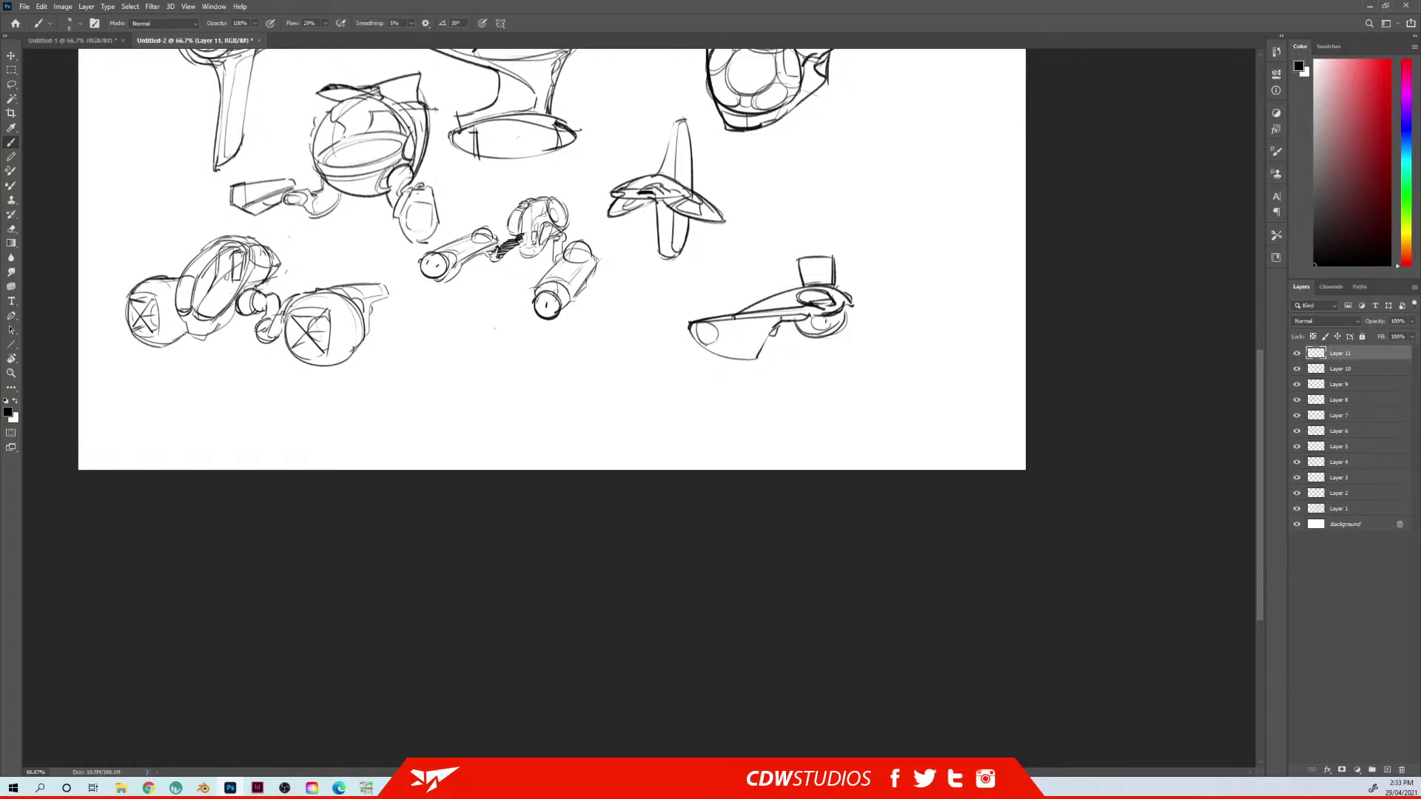
{"action": "mouse_move", "coordinate": [814, 317]}
{"action": "left_mouse_down"}
{"action": "mouse_move", "coordinate": [828, 337]}
{"action": "mouse_move", "coordinate": [845, 313]}
{"action": "mouse_move", "coordinate": [806, 332]}
{"action": "mouse_move", "coordinate": [840, 331]}
{"action": "mouse_move", "coordinate": [852, 316]}
{"action": "mouse_move", "coordinate": [821, 321]}
{"action": "mouse_move", "coordinate": [856, 310]}
{"action": "left_mouse_up"}
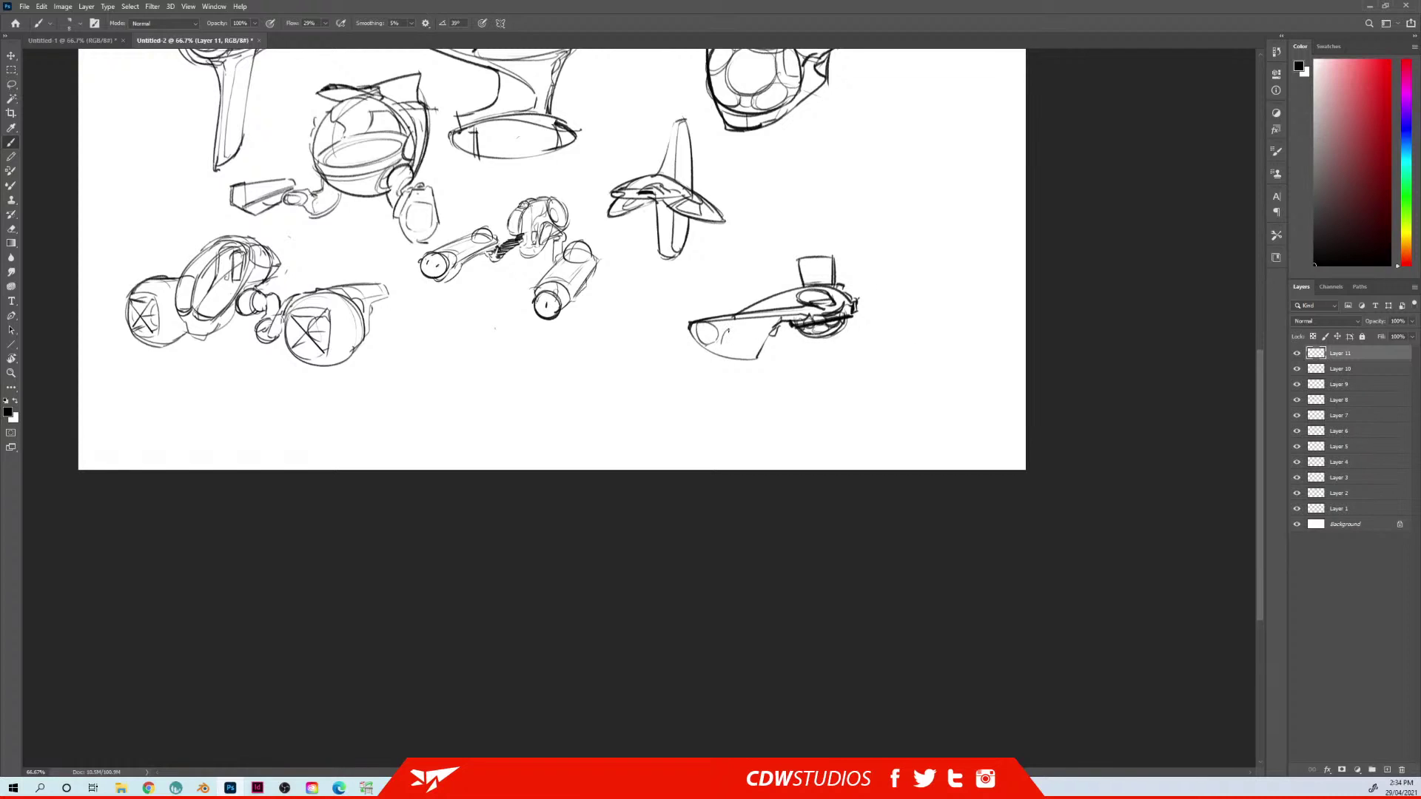
Detail the hull's underside with inner panel lines and a firmer rear edge
{"action": "mouse_move", "coordinate": [729, 330]}
{"action": "left_mouse_down"}
{"action": "mouse_move", "coordinate": [777, 324]}
{"action": "mouse_move", "coordinate": [748, 357]}
{"action": "mouse_move", "coordinate": [761, 314]}
{"action": "left_mouse_up"}
{"action": "mouse_move", "coordinate": [879, 271]}
{"action": "left_mouse_down"}
{"action": "mouse_move", "coordinate": [956, 173]}
{"action": "mouse_move", "coordinate": [917, 367]}
{"action": "mouse_move", "coordinate": [933, 375]}
{"action": "left_mouse_up"}
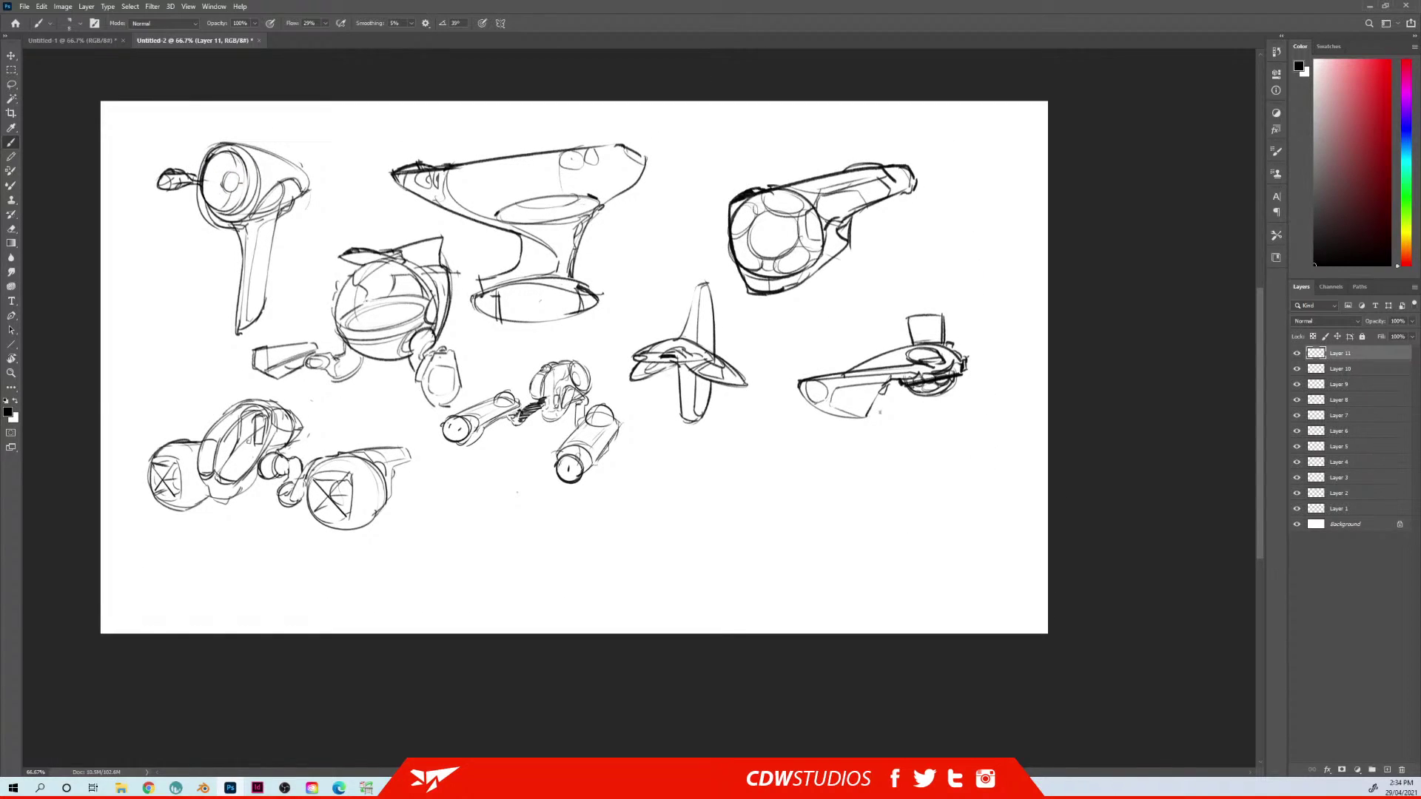
{"action": "left_click_drag", "start_coordinate": [864, 417], "coordinate": [878, 387]}
{"action": "left_click_drag", "start_coordinate": [839, 387], "coordinate": [841, 403]}
Shade the square block on top with black shapes and strengthen the hull and rear band lines
{"action": "left_click_drag", "start_coordinate": [908, 319], "coordinate": [921, 318]}
{"action": "left_click_drag", "start_coordinate": [918, 323], "coordinate": [921, 337]}
{"action": "left_click_drag", "start_coordinate": [923, 329], "coordinate": [928, 317]}
{"action": "mouse_move", "coordinate": [931, 313]}
{"action": "left_mouse_down"}
{"action": "mouse_move", "coordinate": [934, 332]}
{"action": "mouse_move", "coordinate": [952, 316]}
{"action": "left_mouse_up"}
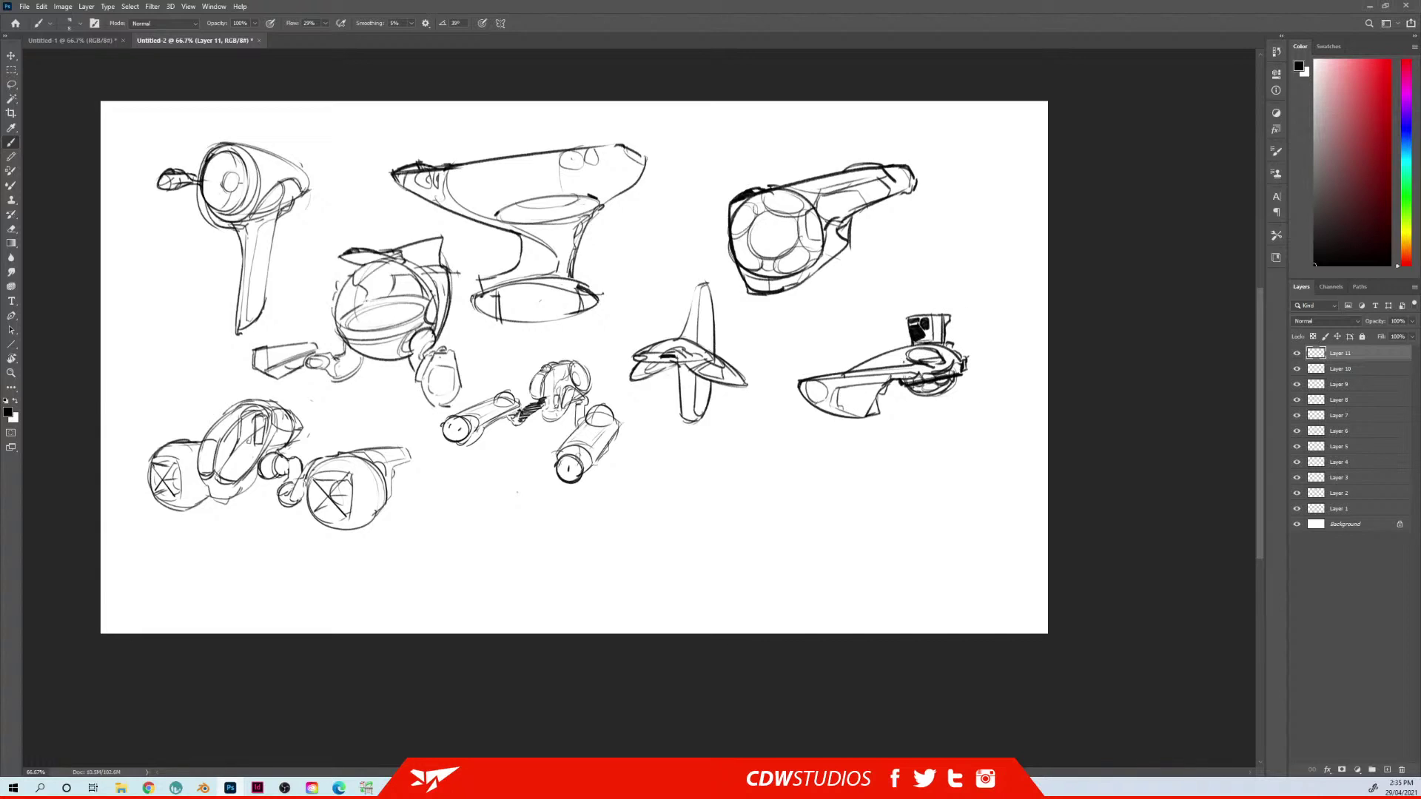
{"action": "left_click_drag", "start_coordinate": [889, 351], "coordinate": [884, 365]}
{"action": "left_click_drag", "start_coordinate": [902, 382], "coordinate": [965, 359]}
Move the long-hulled craft up beneath the round-headed blaster, rotate it about 3 degrees clockwise and enlarge it
{"action": "left_click_drag", "start_coordinate": [852, 494], "coordinate": [820, 431]}
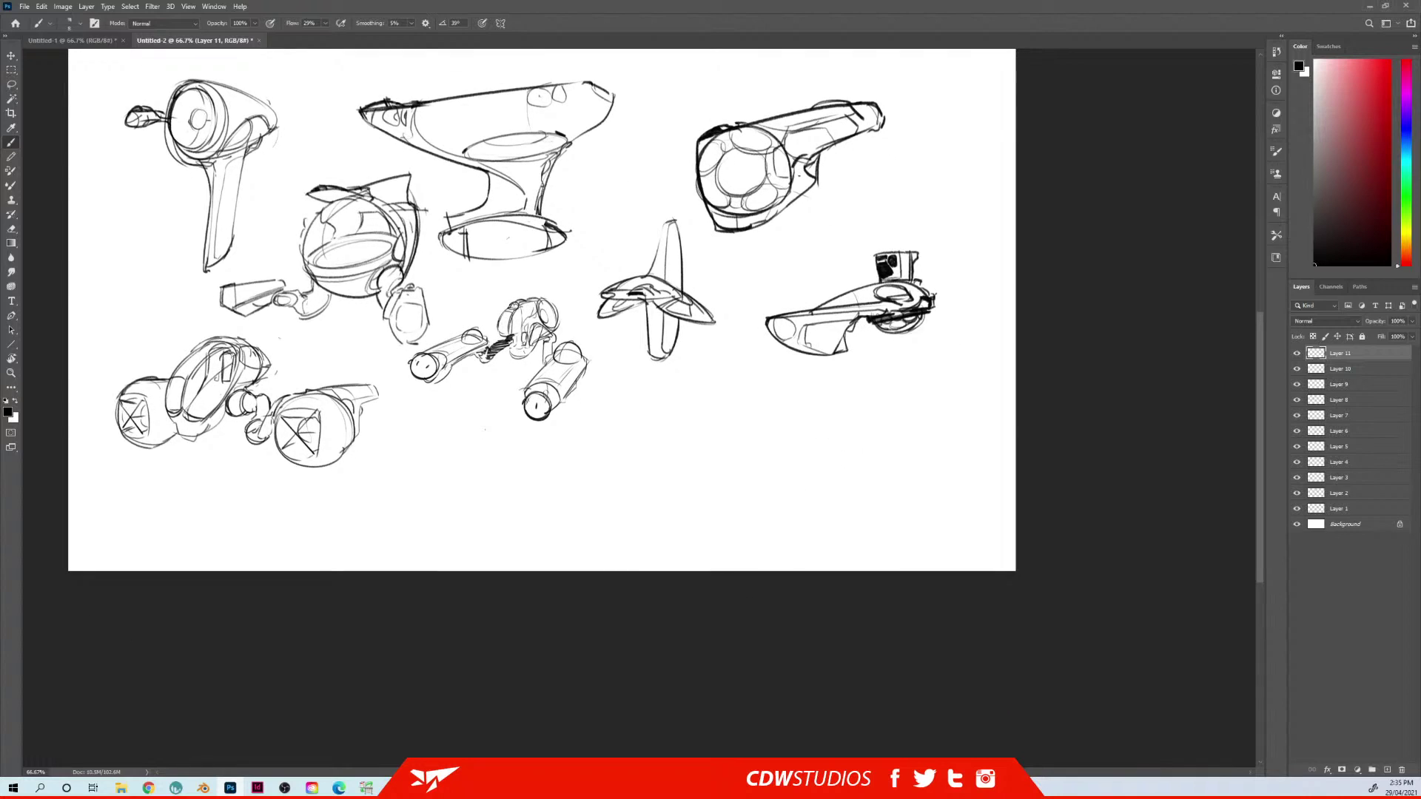
{"action": "mouse_move", "coordinate": [918, 266]}
{"action": "left_mouse_down"}
{"action": "mouse_move", "coordinate": [939, 219]}
{"action": "mouse_move", "coordinate": [975, 198]}
{"action": "left_mouse_up"}
{"action": "key", "text": "ctrl+t"}
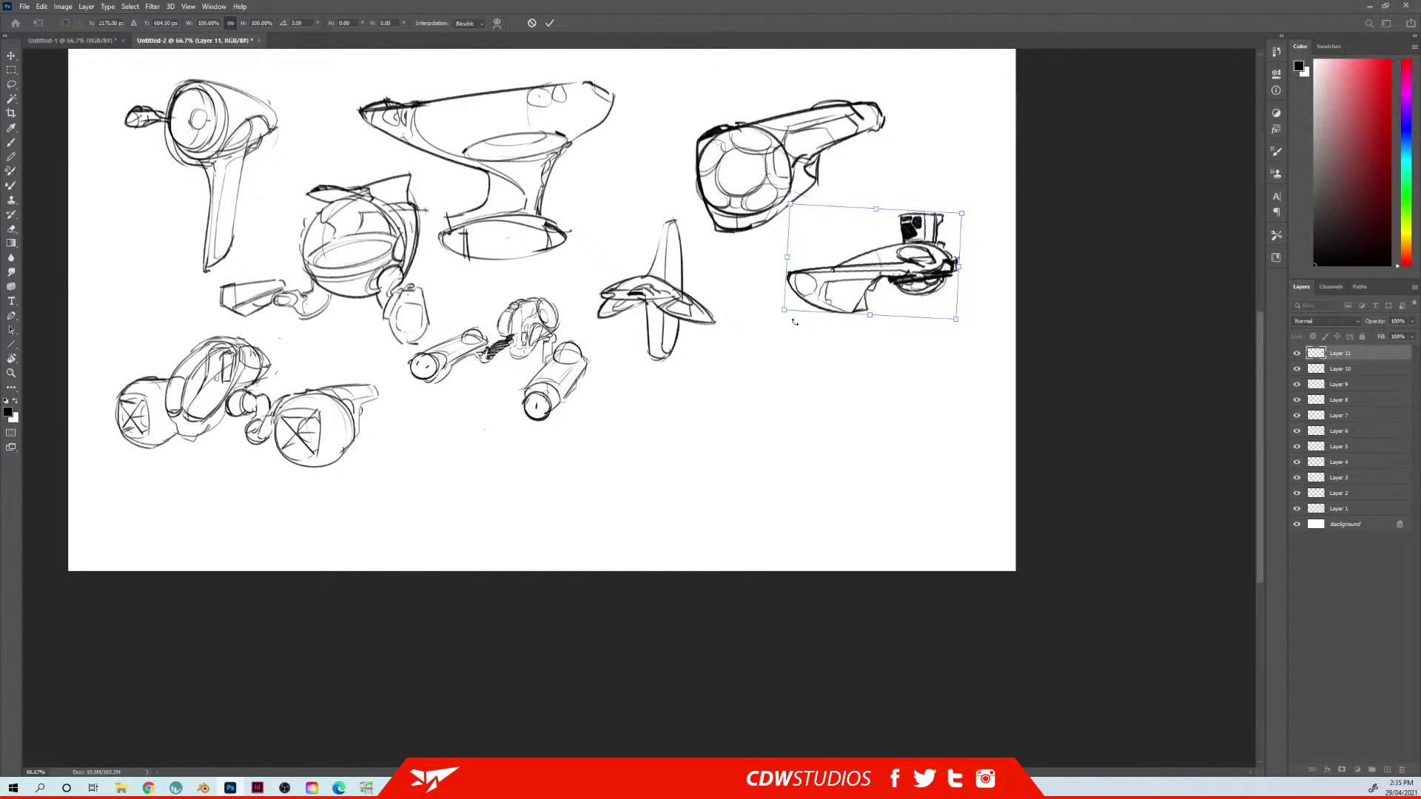
{"action": "left_click_drag", "start_coordinate": [786, 309], "coordinate": [749, 330]}
{"action": "key", "text": "Return"}
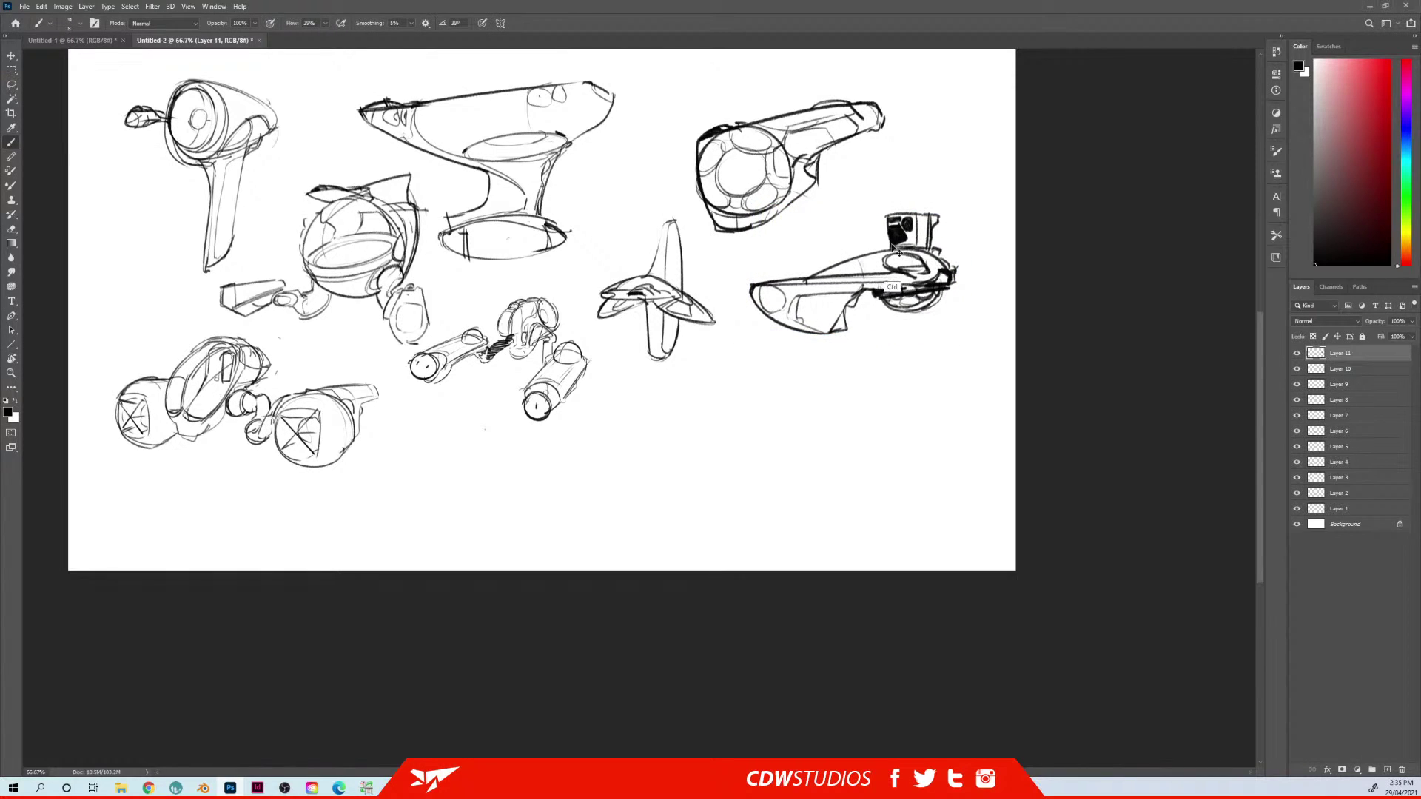
{"action": "left_click_drag", "start_coordinate": [902, 268], "coordinate": [922, 239]}
On a new layer, sketch a small square block with sloping base curves beneath the long-hulled craft
{"action": "key", "text": "ctrl+shift+n"}
{"action": "key", "text": "Return"}
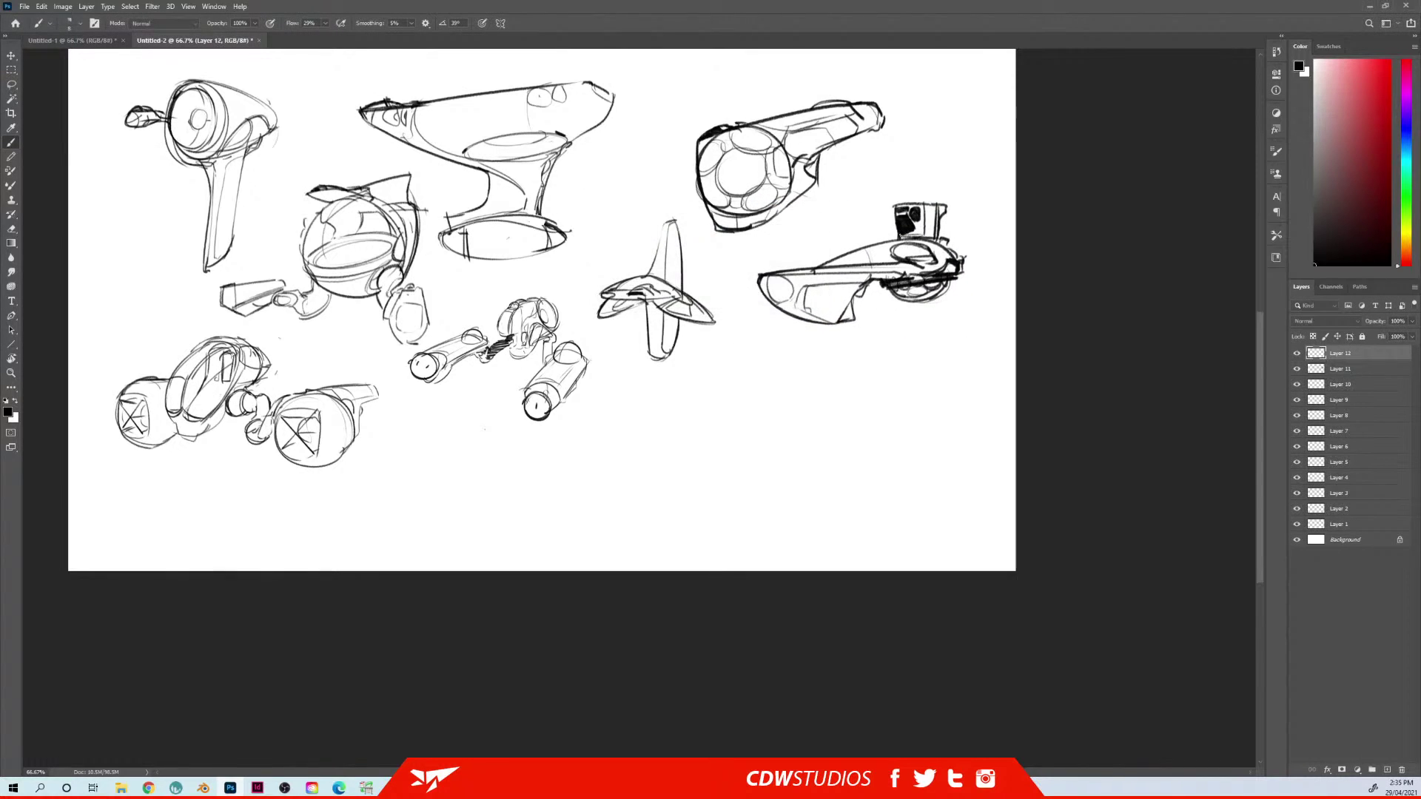
{"action": "left_click_drag", "start_coordinate": [641, 346], "coordinate": [636, 272]}
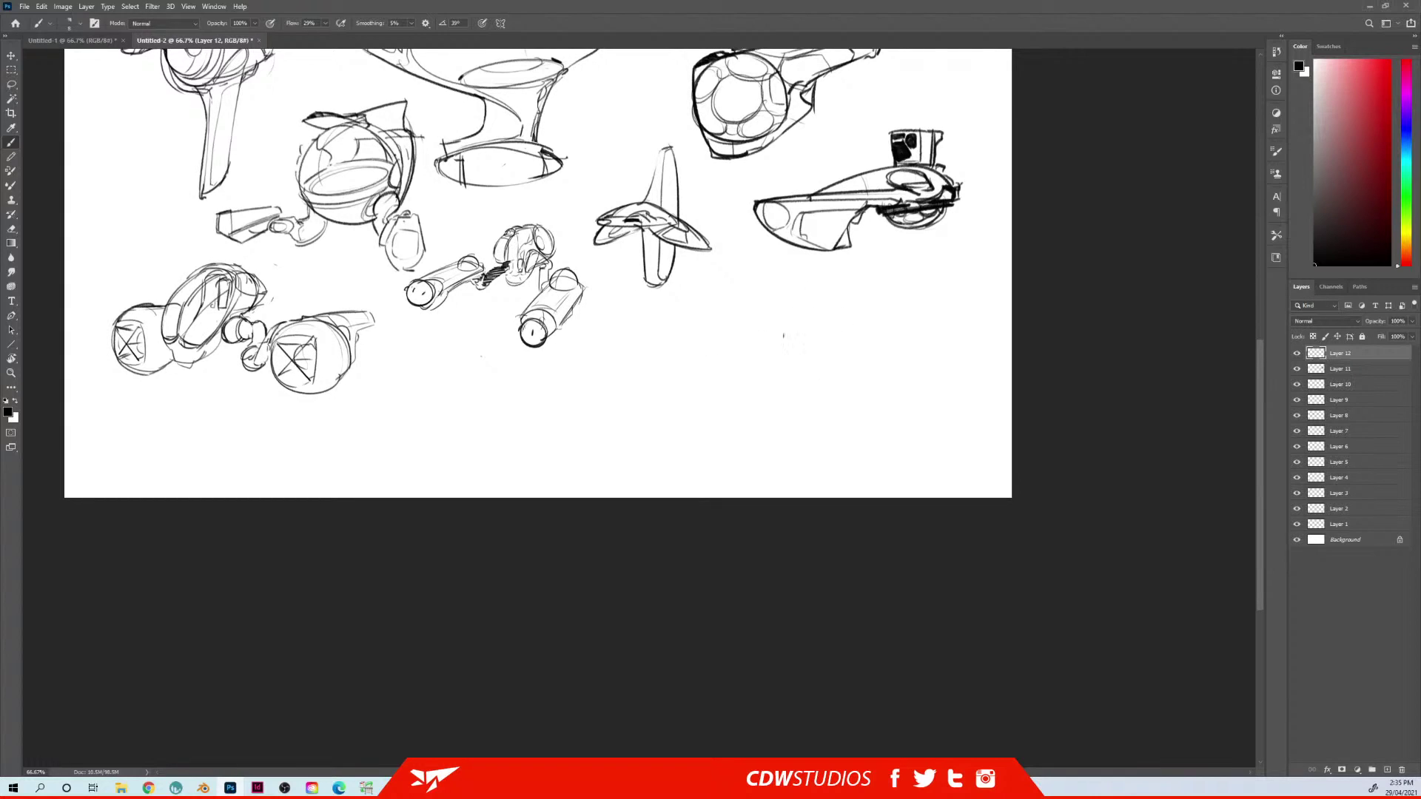
{"action": "mouse_move", "coordinate": [744, 336]}
{"action": "left_mouse_down"}
{"action": "mouse_move", "coordinate": [845, 320]}
{"action": "mouse_move", "coordinate": [798, 306]}
{"action": "mouse_move", "coordinate": [828, 295]}
{"action": "mouse_move", "coordinate": [736, 342]}
{"action": "left_mouse_up"}
{"action": "key", "text": "ctrl+z"}
{"action": "mouse_move", "coordinate": [785, 270]}
{"action": "left_mouse_down"}
{"action": "mouse_move", "coordinate": [823, 269]}
{"action": "mouse_move", "coordinate": [784, 290]}
{"action": "left_mouse_up"}
{"action": "mouse_move", "coordinate": [781, 305]}
{"action": "left_mouse_down"}
{"action": "mouse_move", "coordinate": [828, 299]}
{"action": "mouse_move", "coordinate": [785, 293]}
{"action": "left_mouse_up"}
{"action": "mouse_move", "coordinate": [783, 272]}
{"action": "left_mouse_down"}
{"action": "mouse_move", "coordinate": [806, 274]}
{"action": "mouse_move", "coordinate": [788, 309]}
{"action": "mouse_move", "coordinate": [810, 274]}
{"action": "mouse_move", "coordinate": [805, 299]}
{"action": "left_mouse_up"}
{"action": "key", "text": "ctrl+z"}
{"action": "key", "text": "ctrl+z"}
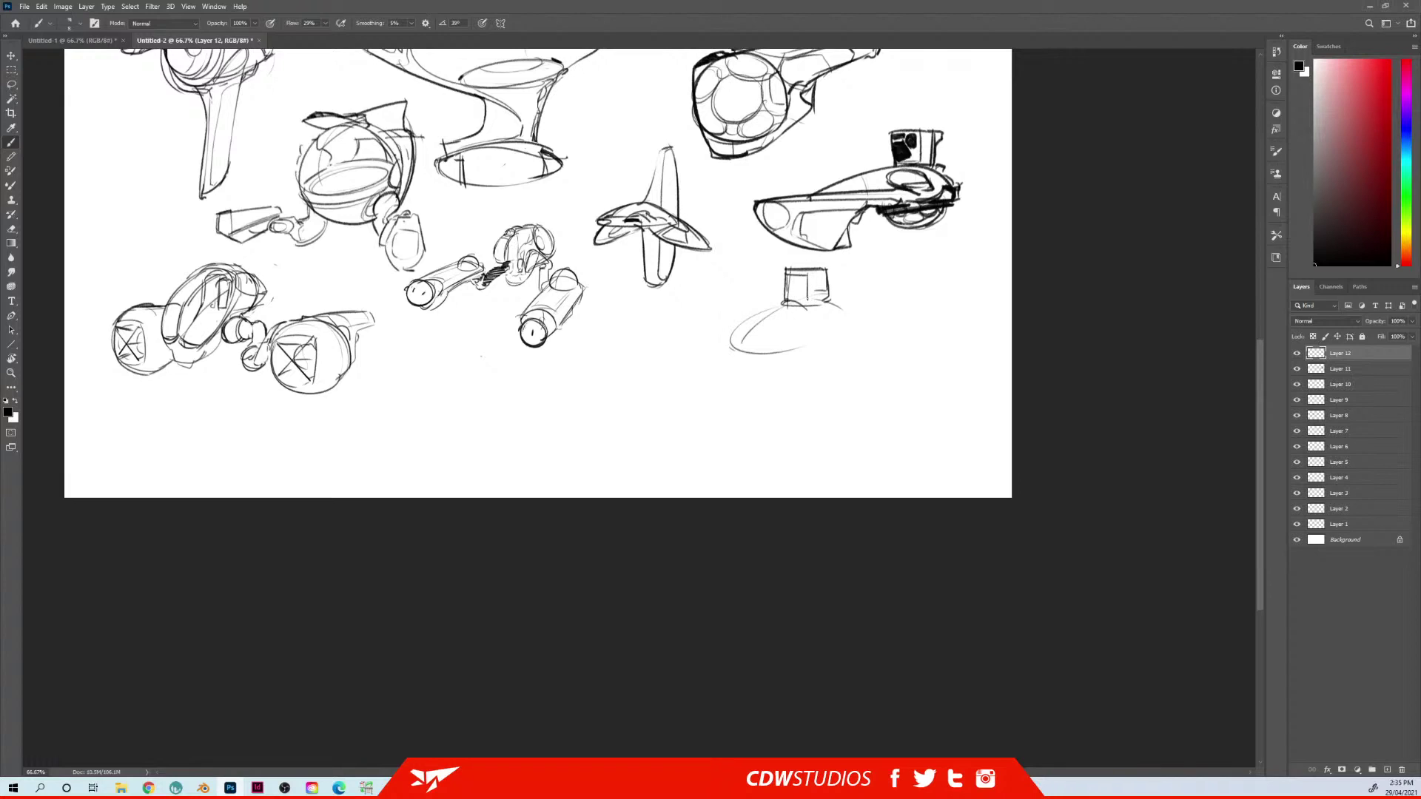
Add a small rear oval under the block, shift the sketch down and left, and erase the leftover base curves
{"action": "mouse_move", "coordinate": [782, 302]}
{"action": "left_mouse_down"}
{"action": "mouse_move", "coordinate": [817, 298]}
{"action": "mouse_move", "coordinate": [847, 330]}
{"action": "mouse_move", "coordinate": [856, 313]}
{"action": "mouse_move", "coordinate": [746, 322]}
{"action": "left_mouse_up"}
{"action": "left_click_drag", "start_coordinate": [732, 343], "coordinate": [834, 338]}
{"action": "mouse_move", "coordinate": [772, 325]}
{"action": "left_mouse_down"}
{"action": "mouse_move", "coordinate": [677, 373]}
{"action": "mouse_move", "coordinate": [711, 385]}
{"action": "mouse_move", "coordinate": [770, 370]}
{"action": "left_mouse_up"}
{"action": "key", "text": "e"}
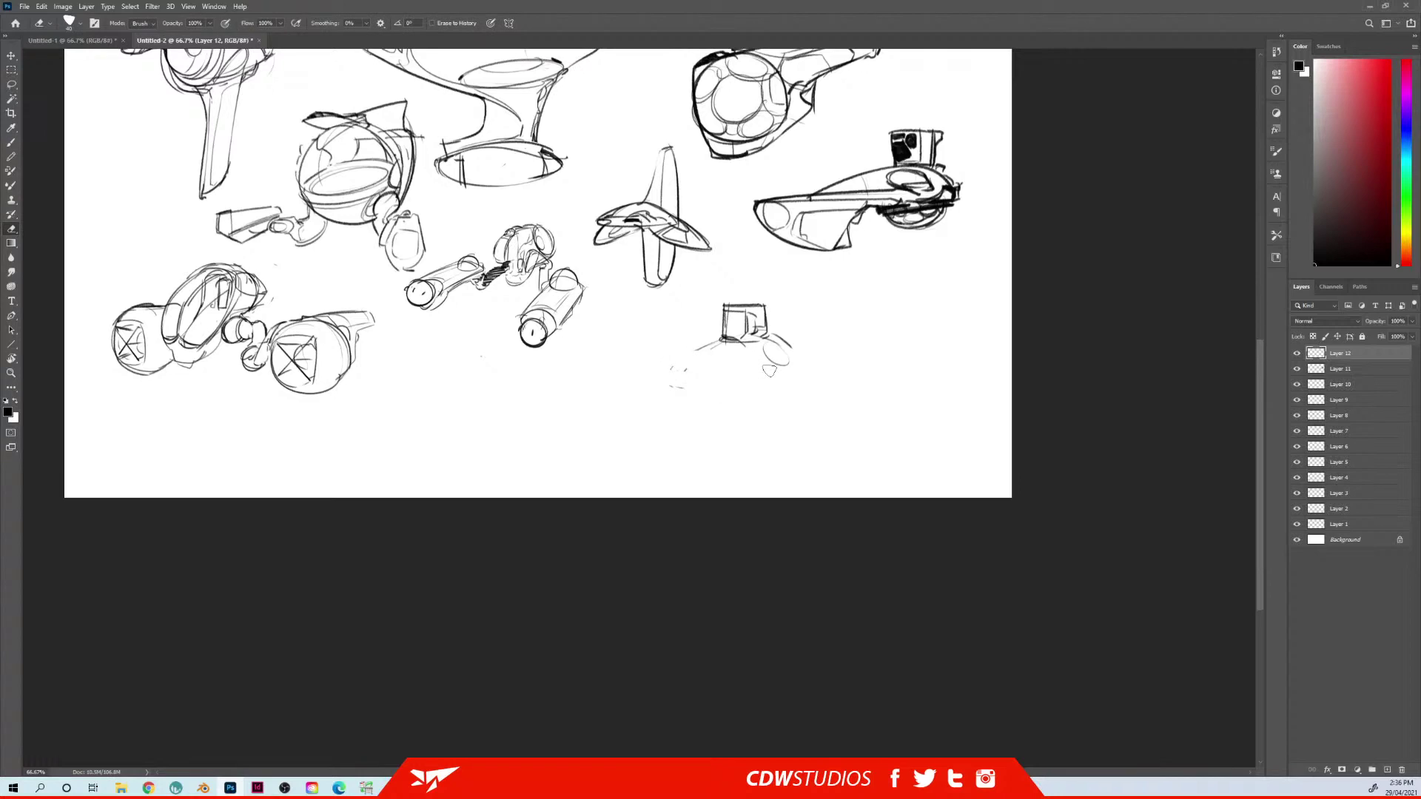
{"action": "key", "text": "b"}
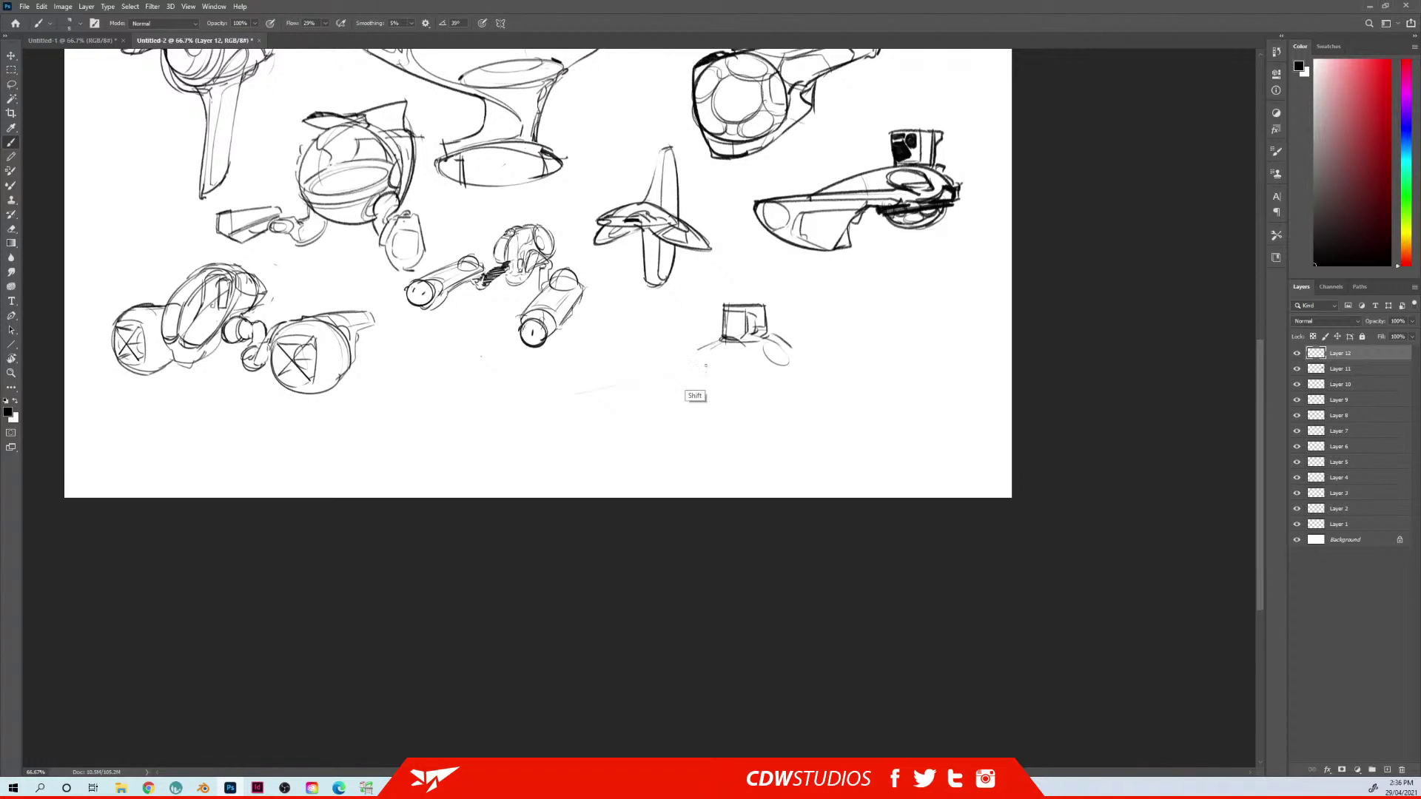
Lay out a long, pointed hull with straight lines running from under the block to a sharp nose
{"action": "left_click", "coordinate": [733, 360]}
{"action": "left_click", "coordinate": [573, 393], "text": "shift"}
{"action": "left_click", "coordinate": [558, 389], "text": "shift"}
{"action": "left_click_drag", "start_coordinate": [764, 357], "coordinate": [711, 354]}
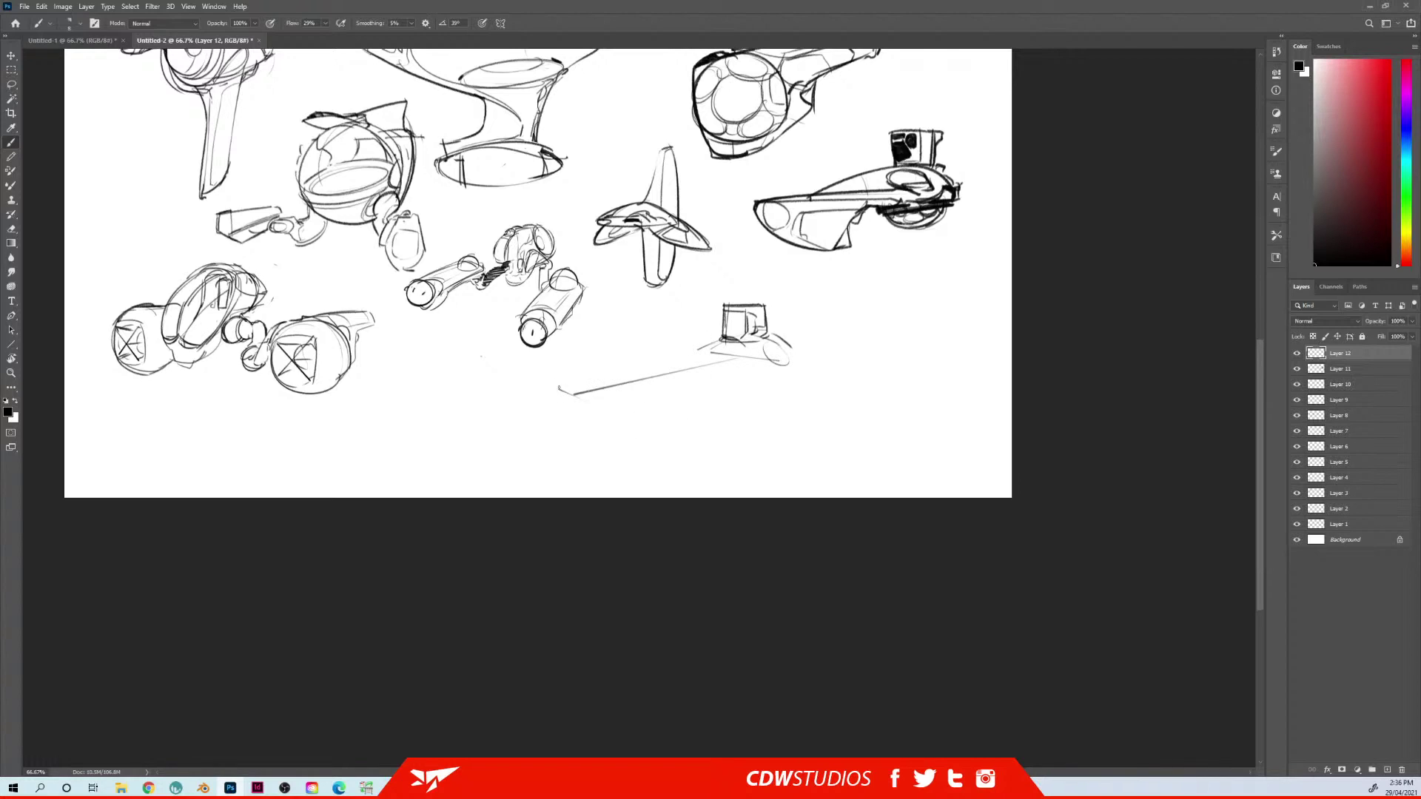
{"action": "left_click", "coordinate": [617, 410], "text": "shift"}
{"action": "left_click", "coordinate": [549, 389], "text": "shift"}
{"action": "left_click", "coordinate": [781, 362], "text": "shift"}
{"action": "key", "text": "ctrl+z"}
{"action": "left_click", "coordinate": [780, 368], "text": "shift"}
{"action": "left_click", "coordinate": [693, 356], "text": "shift"}
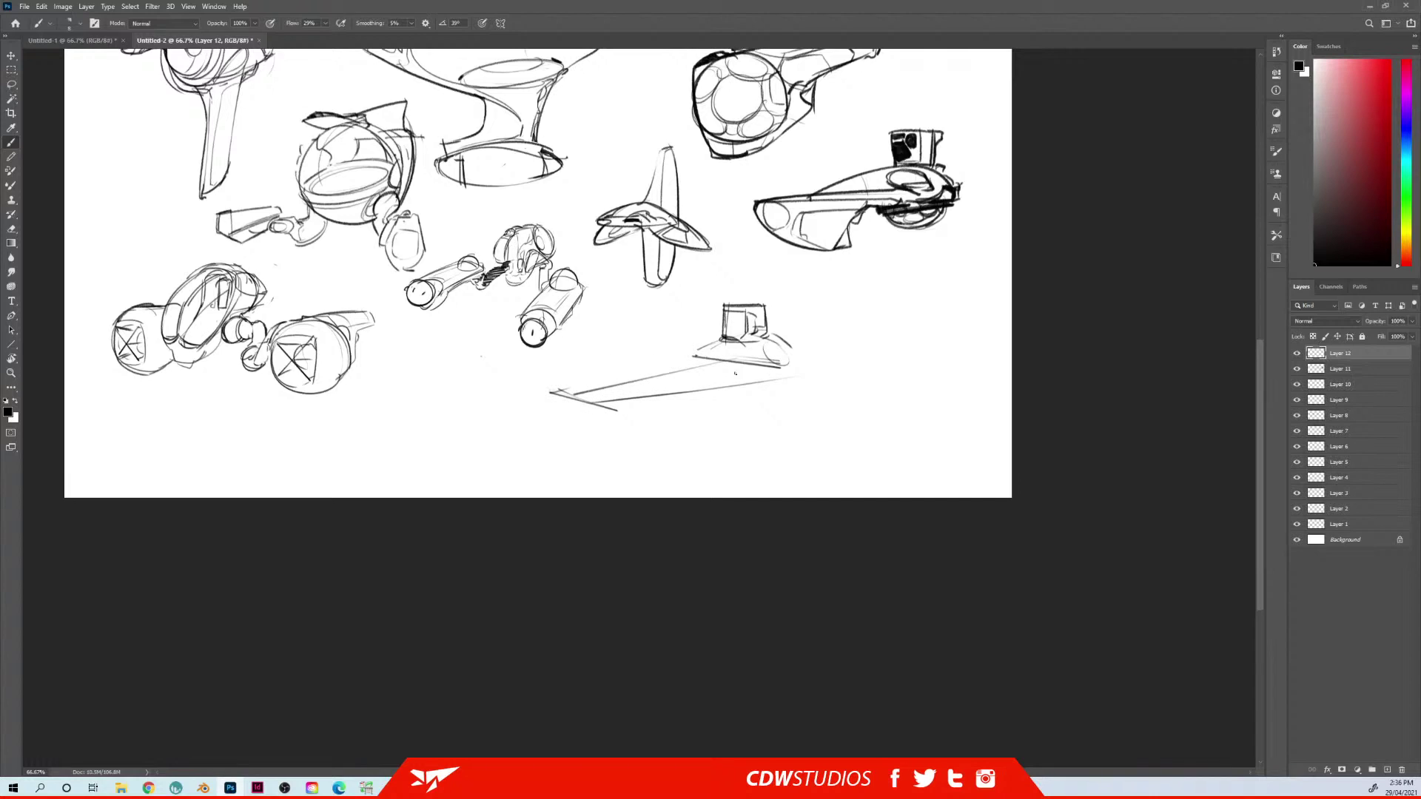
Join the nose to the block's base with sloping upper hull edges and round off the rear end
{"action": "mouse_move", "coordinate": [575, 405]}
{"action": "left_mouse_down"}
{"action": "mouse_move", "coordinate": [795, 368]}
{"action": "mouse_move", "coordinate": [633, 375]}
{"action": "mouse_move", "coordinate": [684, 360]}
{"action": "left_mouse_up"}
{"action": "left_click_drag", "start_coordinate": [549, 399], "coordinate": [693, 359]}
{"action": "key", "text": "ctrl+z"}
{"action": "left_click_drag", "start_coordinate": [555, 398], "coordinate": [687, 355]}
{"action": "mouse_move", "coordinate": [769, 369]}
{"action": "left_mouse_down"}
{"action": "mouse_move", "coordinate": [679, 355]}
{"action": "mouse_move", "coordinate": [719, 344]}
{"action": "mouse_move", "coordinate": [791, 372]}
{"action": "mouse_move", "coordinate": [808, 354]}
{"action": "left_mouse_up"}
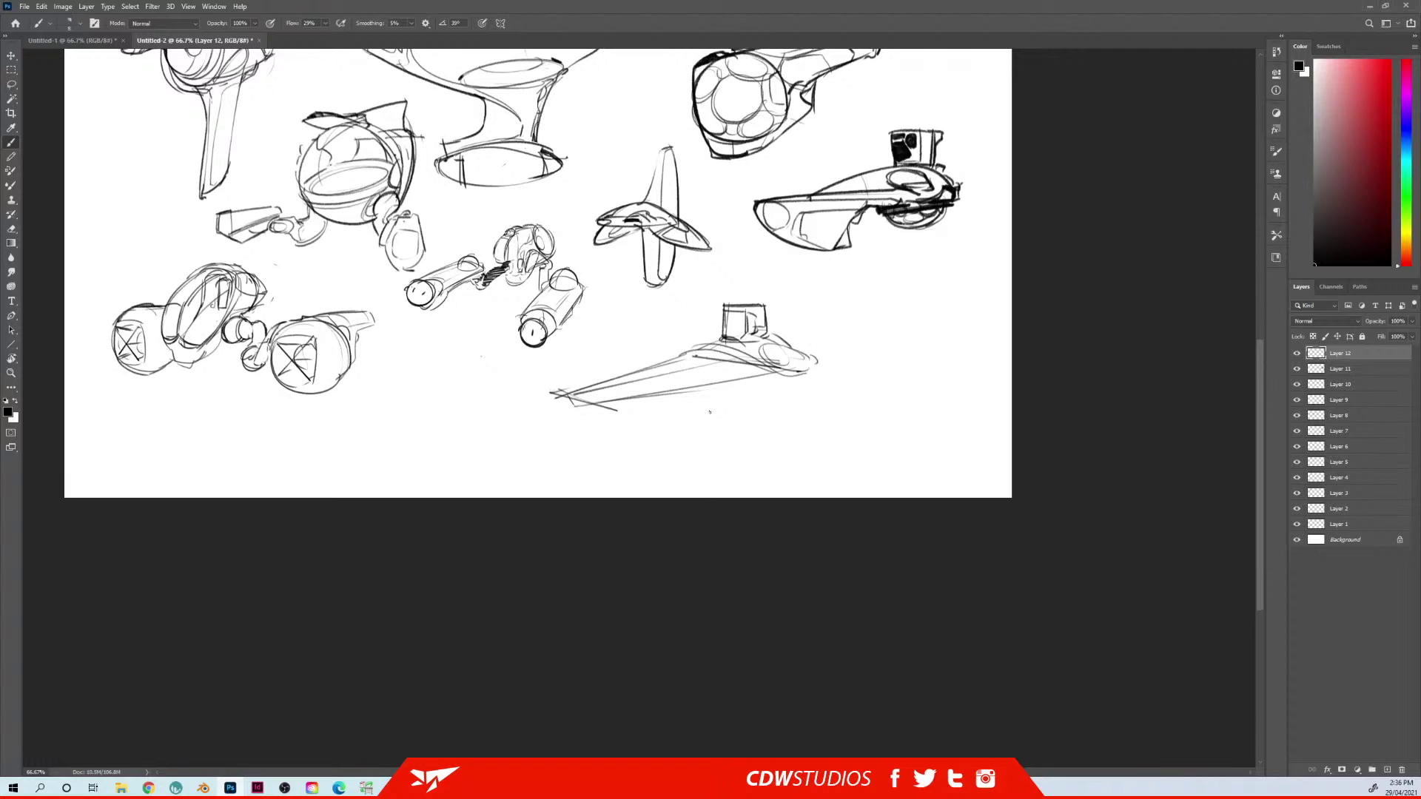
Draw a deep curved underside below the pointed hull, with a notched rear and a shallow curve under the engine
{"action": "left_click_drag", "start_coordinate": [567, 400], "coordinate": [614, 457]}
{"action": "key", "text": "ctrl+z"}
{"action": "mouse_move", "coordinate": [571, 406]}
{"action": "left_mouse_down"}
{"action": "mouse_move", "coordinate": [629, 442]}
{"action": "mouse_move", "coordinate": [651, 439]}
{"action": "mouse_move", "coordinate": [630, 446]}
{"action": "mouse_move", "coordinate": [686, 447]}
{"action": "mouse_move", "coordinate": [729, 387]}
{"action": "mouse_move", "coordinate": [668, 441]}
{"action": "left_mouse_up"}
{"action": "left_click_drag", "start_coordinate": [723, 388], "coordinate": [786, 376]}
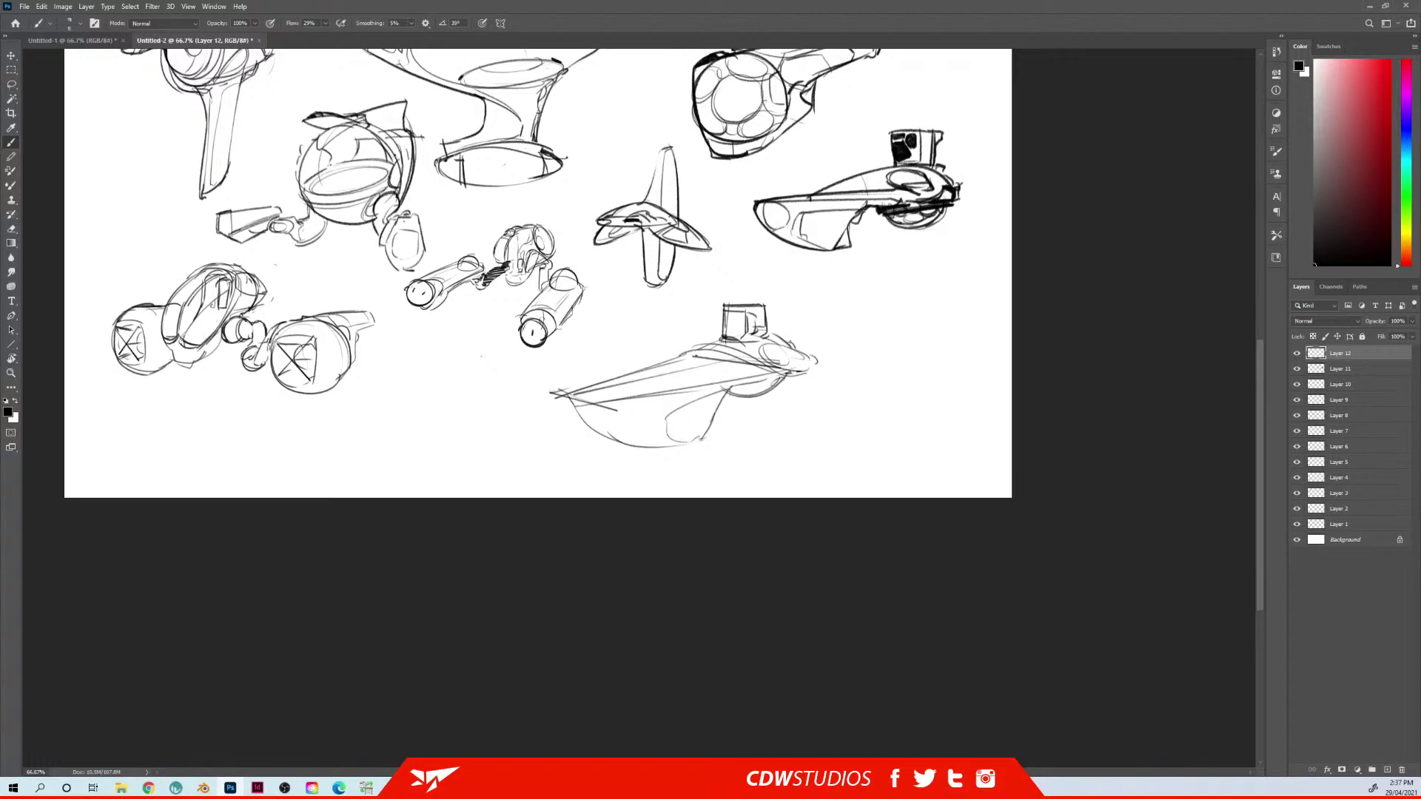
Rework the square block into a taller tapered tower with an inner panel, erasing the old block lines
{"action": "mouse_move", "coordinate": [730, 334]}
{"action": "left_mouse_down"}
{"action": "mouse_move", "coordinate": [751, 278]}
{"action": "mouse_move", "coordinate": [772, 280]}
{"action": "left_mouse_up"}
{"action": "key", "text": "ctrl+z"}
{"action": "mouse_move", "coordinate": [730, 335]}
{"action": "left_mouse_down"}
{"action": "mouse_move", "coordinate": [730, 279]}
{"action": "mouse_move", "coordinate": [759, 275]}
{"action": "mouse_move", "coordinate": [768, 336]}
{"action": "mouse_move", "coordinate": [724, 327]}
{"action": "mouse_move", "coordinate": [724, 293]}
{"action": "mouse_move", "coordinate": [744, 305]}
{"action": "mouse_move", "coordinate": [737, 291]}
{"action": "mouse_move", "coordinate": [746, 330]}
{"action": "left_mouse_up"}
{"action": "key", "text": "e"}
{"action": "mouse_move", "coordinate": [753, 327]}
{"action": "left_mouse_down"}
{"action": "mouse_move", "coordinate": [759, 296]}
{"action": "mouse_move", "coordinate": [750, 341]}
{"action": "left_mouse_up"}
{"action": "key", "text": "b"}
{"action": "left_click_drag", "start_coordinate": [737, 278], "coordinate": [730, 333]}
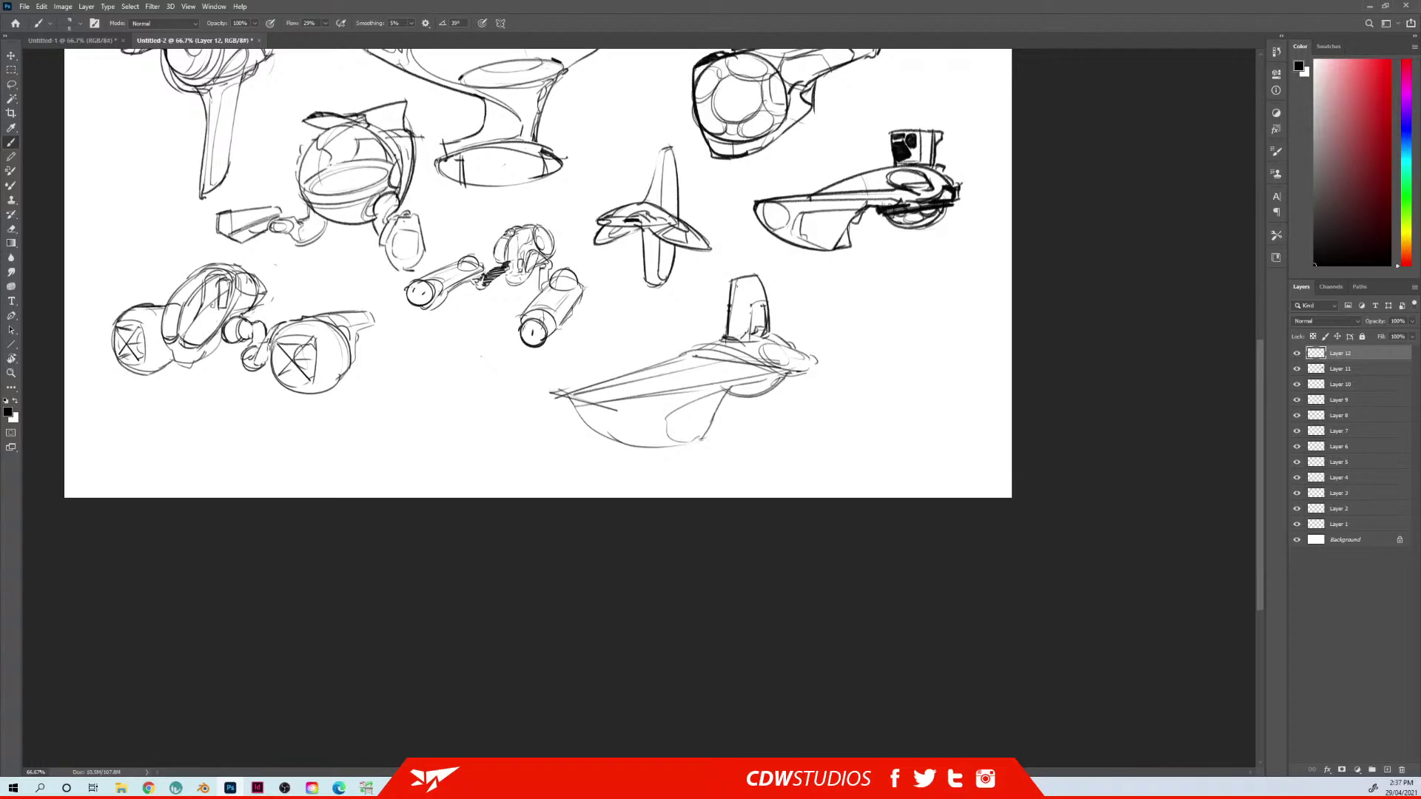
{"action": "left_click_drag", "start_coordinate": [736, 277], "coordinate": [731, 337]}
Firm up the hull's upper edge and rear curve, and add oval openings at the nose and back of the underside
{"action": "mouse_move", "coordinate": [589, 409]}
{"action": "left_mouse_down"}
{"action": "mouse_move", "coordinate": [608, 428]}
{"action": "mouse_move", "coordinate": [591, 401]}
{"action": "mouse_move", "coordinate": [607, 385]}
{"action": "mouse_move", "coordinate": [620, 400]}
{"action": "mouse_move", "coordinate": [574, 395]}
{"action": "left_mouse_up"}
{"action": "key", "text": "ctrl+z"}
{"action": "key", "text": "ctrl+z"}
{"action": "mouse_move", "coordinate": [575, 395]}
{"action": "left_mouse_down"}
{"action": "mouse_move", "coordinate": [684, 351]}
{"action": "mouse_move", "coordinate": [662, 362]}
{"action": "left_mouse_up"}
{"action": "mouse_move", "coordinate": [659, 364]}
{"action": "left_mouse_down"}
{"action": "mouse_move", "coordinate": [710, 346]}
{"action": "mouse_move", "coordinate": [671, 435]}
{"action": "mouse_move", "coordinate": [709, 441]}
{"action": "left_mouse_up"}
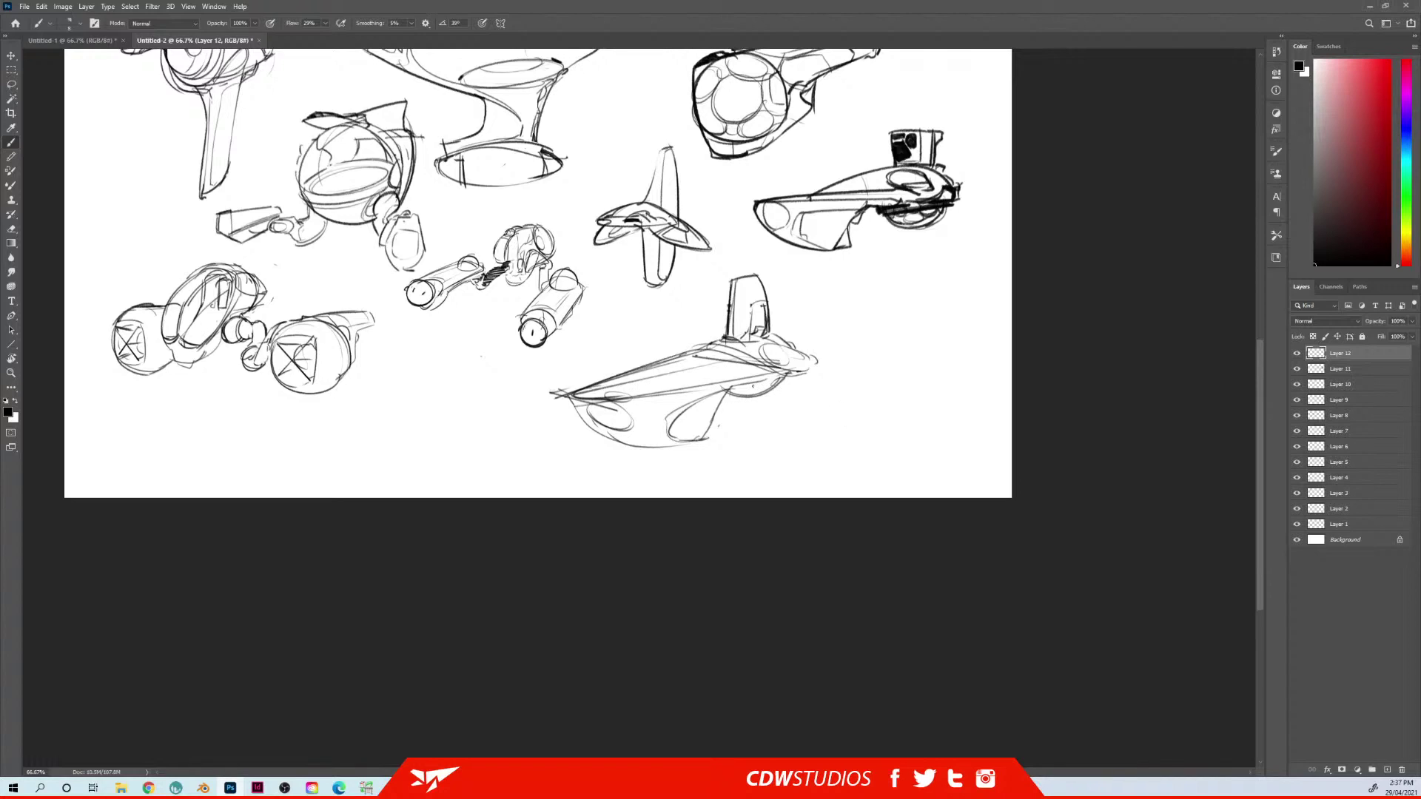
{"action": "mouse_move", "coordinate": [728, 388]}
{"action": "left_mouse_down"}
{"action": "mouse_move", "coordinate": [772, 400]}
{"action": "mouse_move", "coordinate": [795, 375]}
{"action": "mouse_move", "coordinate": [752, 384]}
{"action": "mouse_move", "coordinate": [785, 373]}
{"action": "left_mouse_up"}
{"action": "key", "text": "ctrl+z"}
{"action": "key", "text": "ctrl+z"}
{"action": "mouse_move", "coordinate": [934, 92]}
{"action": "left_mouse_down"}
{"action": "mouse_move", "coordinate": [913, 253]}
{"action": "mouse_move", "coordinate": [928, 102]}
{"action": "left_mouse_up"}
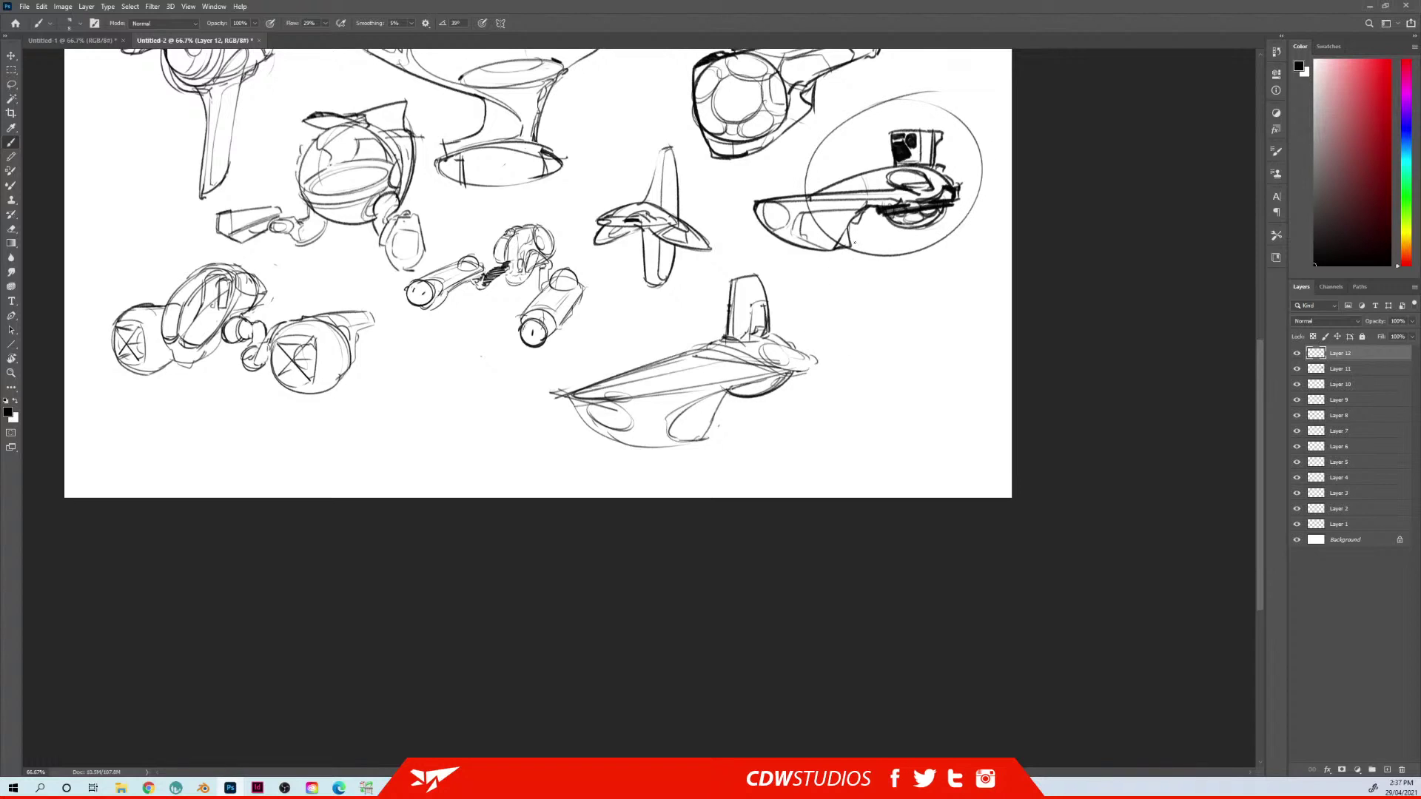
{"action": "mouse_move", "coordinate": [878, 239]}
{"action": "left_mouse_down"}
{"action": "mouse_move", "coordinate": [803, 343]}
{"action": "mouse_move", "coordinate": [832, 348]}
{"action": "left_mouse_up"}
{"action": "key", "text": "ctrl+z"}
{"action": "key", "text": "ctrl+z"}
{"action": "key", "text": "ctrl+z"}
{"action": "key", "text": "ctrl+z"}
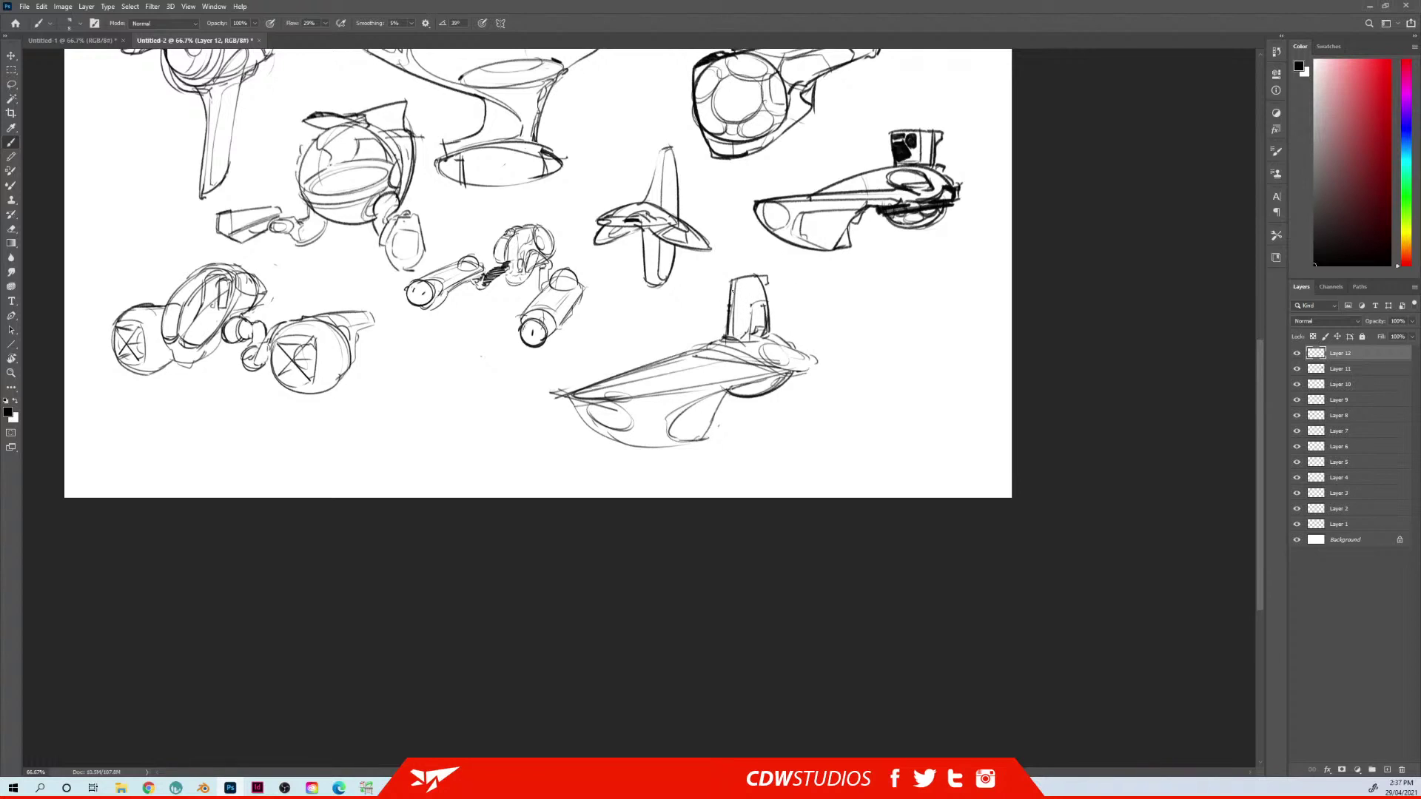
Fill a black slot near the tower's top and darken its front edge, its base and the hull's nose
{"action": "left_click_drag", "start_coordinate": [733, 292], "coordinate": [741, 294]}
{"action": "left_click_drag", "start_coordinate": [728, 301], "coordinate": [751, 293]}
{"action": "mouse_move", "coordinate": [725, 337]}
{"action": "left_mouse_down"}
{"action": "mouse_move", "coordinate": [729, 304]}
{"action": "mouse_move", "coordinate": [727, 334]}
{"action": "left_mouse_up"}
{"action": "left_click_drag", "start_coordinate": [772, 347], "coordinate": [786, 352]}
{"action": "left_click_drag", "start_coordinate": [569, 392], "coordinate": [578, 403]}
Move the towered craft down and left, and place a duplicate of it on its own layer to the right
{"action": "key", "text": "e"}
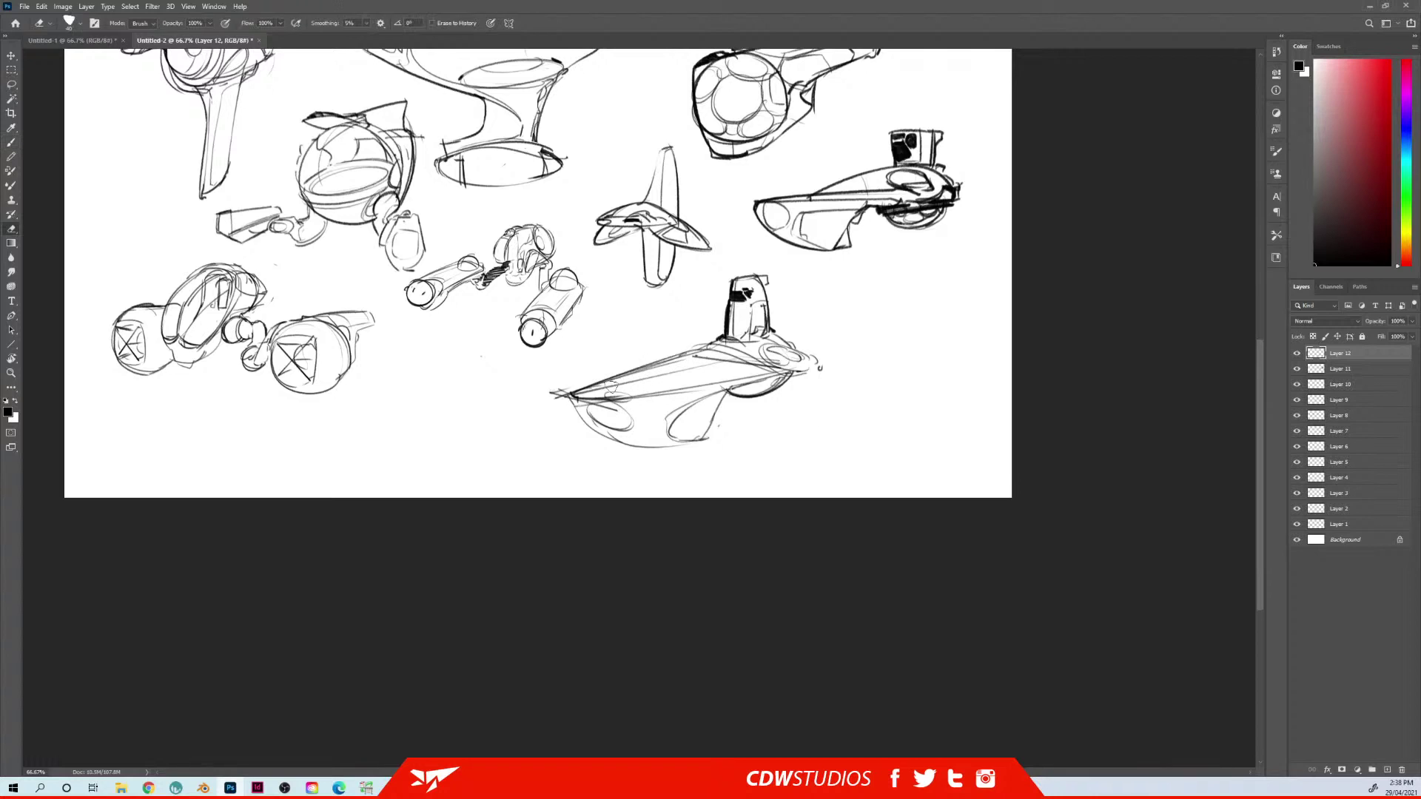
{"action": "mouse_move", "coordinate": [709, 369]}
{"action": "left_mouse_down"}
{"action": "mouse_move", "coordinate": [494, 402]}
{"action": "mouse_move", "coordinate": [888, 381]}
{"action": "mouse_move", "coordinate": [848, 374]}
{"action": "left_mouse_up"}
{"action": "key", "text": "s"}
Erase the copy's nose and deep underside, and redraw the hull with a shorter pointed nose
{"action": "key", "text": "e"}
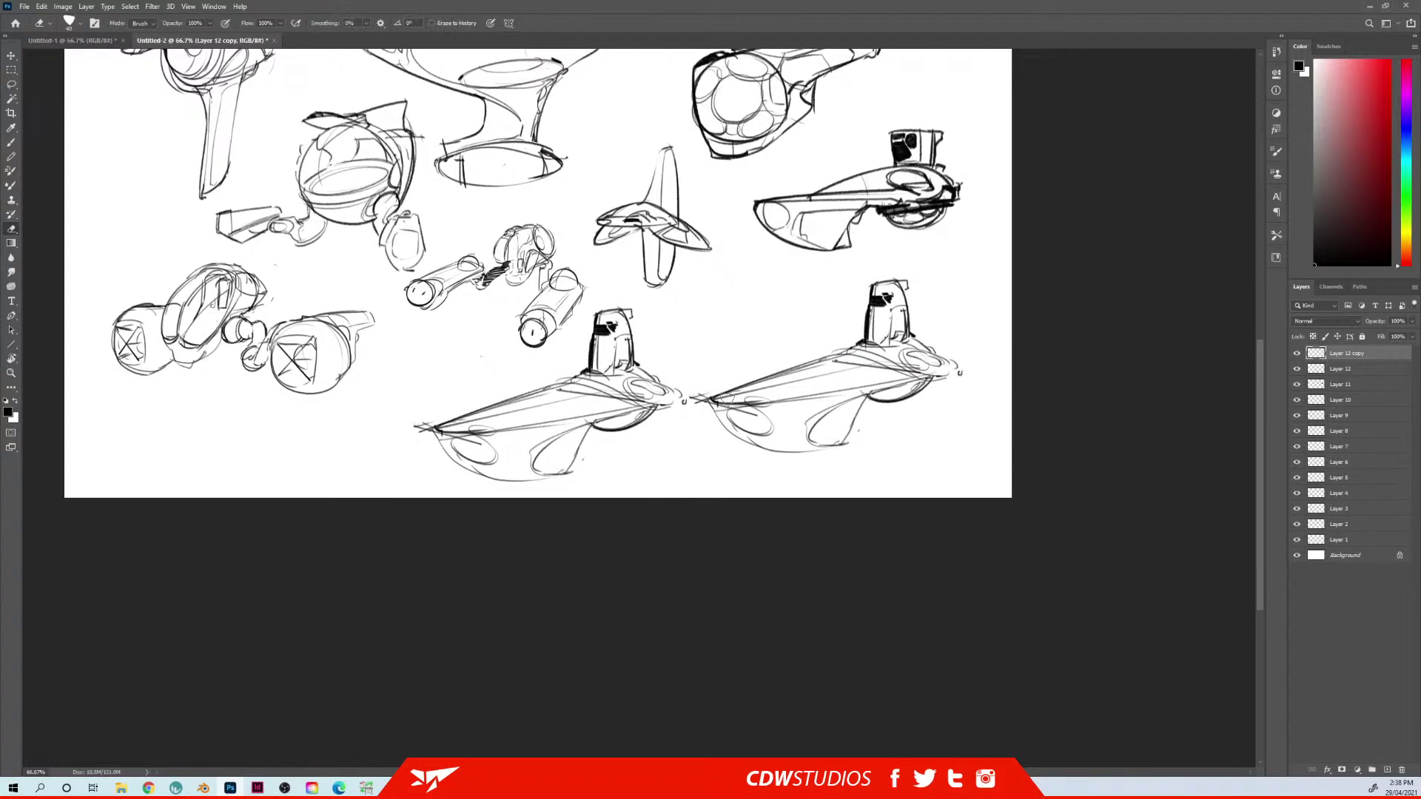
{"action": "mouse_move", "coordinate": [733, 400]}
{"action": "left_mouse_down"}
{"action": "mouse_move", "coordinate": [711, 396]}
{"action": "mouse_move", "coordinate": [743, 422]}
{"action": "mouse_move", "coordinate": [829, 440]}
{"action": "mouse_move", "coordinate": [871, 423]}
{"action": "mouse_move", "coordinate": [765, 403]}
{"action": "mouse_move", "coordinate": [773, 387]}
{"action": "left_mouse_up"}
{"action": "key", "text": "b"}
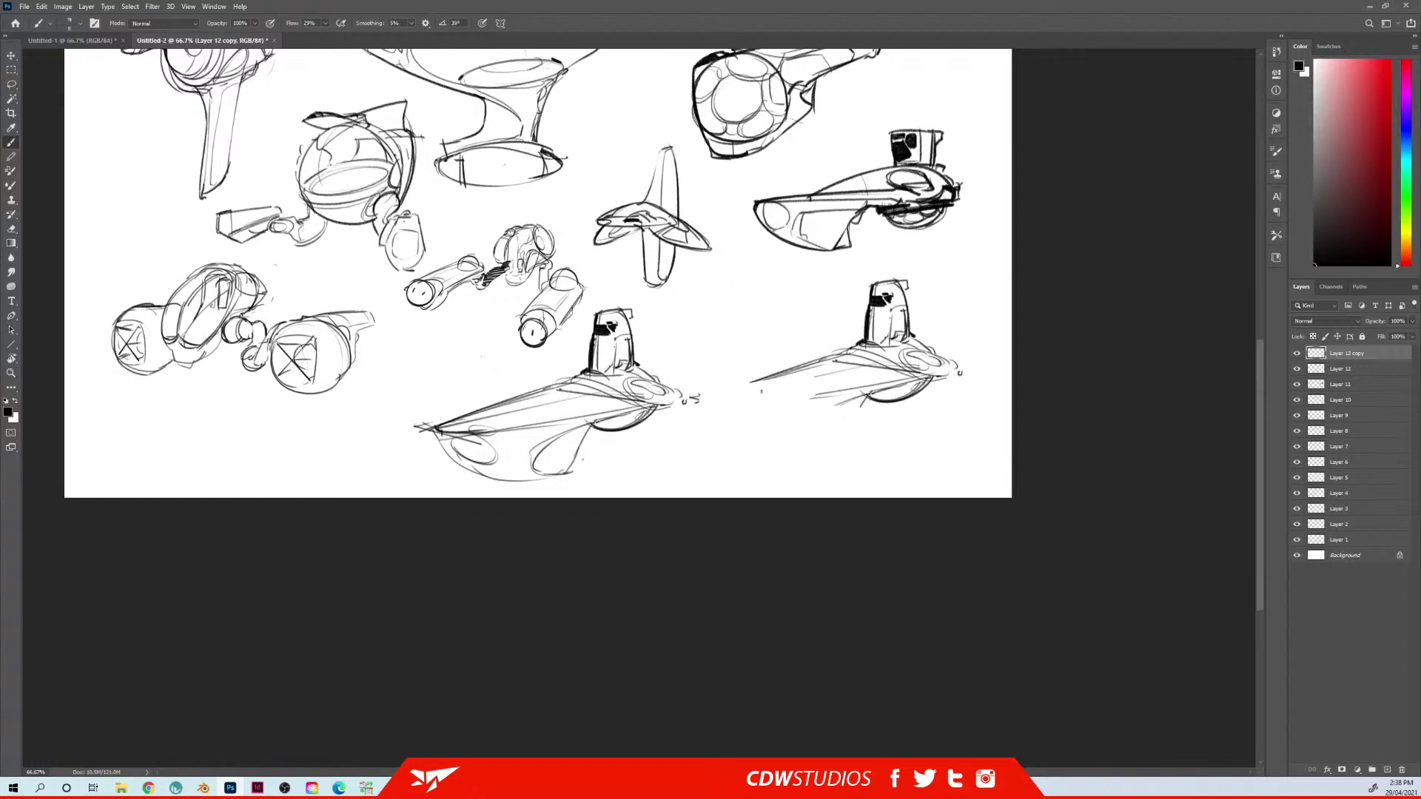
{"action": "left_click_drag", "start_coordinate": [757, 383], "coordinate": [830, 404]}
{"action": "mouse_move", "coordinate": [754, 377]}
{"action": "left_mouse_down"}
{"action": "mouse_move", "coordinate": [835, 397]}
{"action": "mouse_move", "coordinate": [879, 347]}
{"action": "left_mouse_up"}
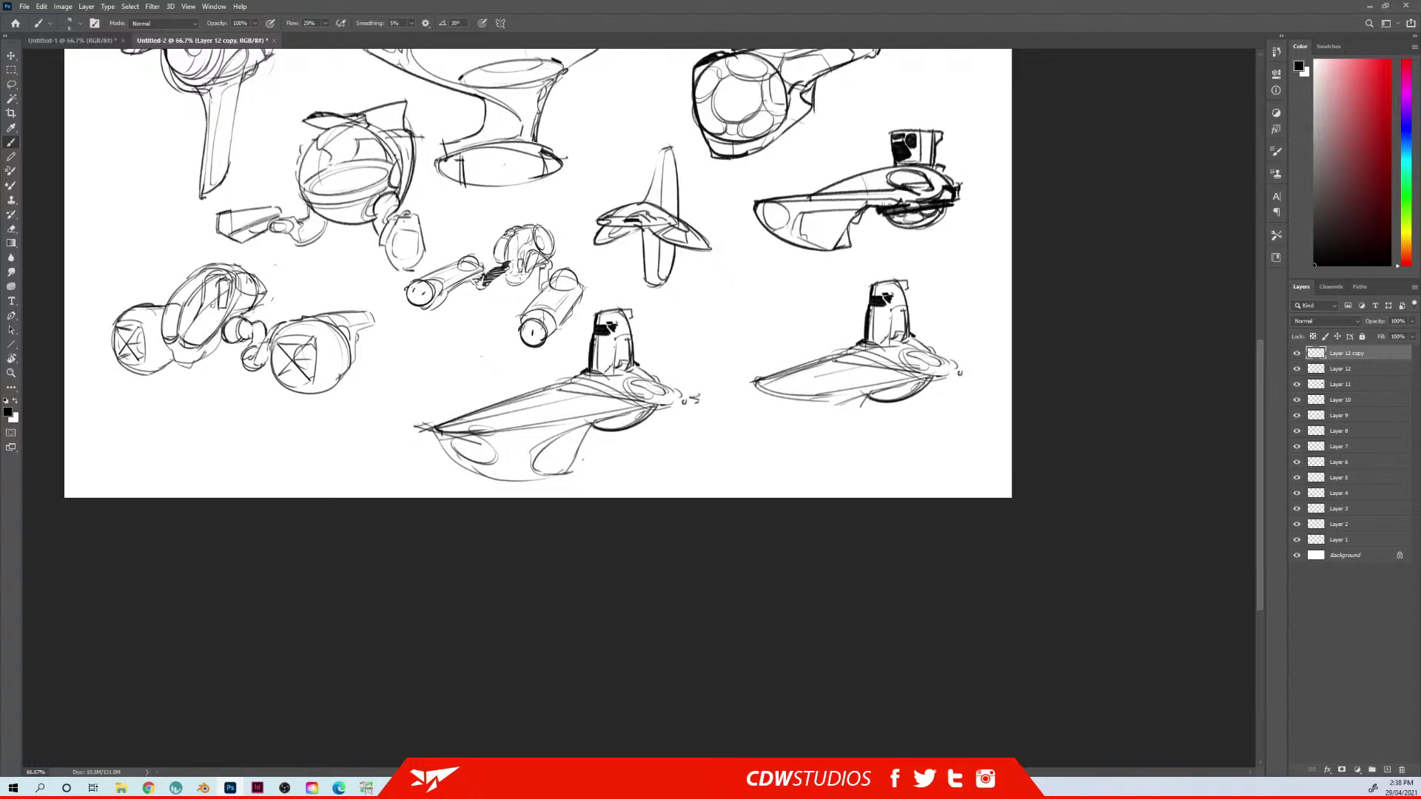
Try a deeper belly on the copy, undo it, and draw a shallow curved underside from nose to engine instead
{"action": "mouse_move", "coordinate": [754, 384]}
{"action": "left_mouse_down"}
{"action": "mouse_move", "coordinate": [816, 476]}
{"action": "mouse_move", "coordinate": [794, 473]}
{"action": "mouse_move", "coordinate": [822, 468]}
{"action": "mouse_move", "coordinate": [844, 438]}
{"action": "left_mouse_up"}
{"action": "key", "text": "ctrl+z"}
{"action": "key", "text": "ctrl+z"}
{"action": "key", "text": "ctrl+z"}
{"action": "mouse_move", "coordinate": [755, 383]}
{"action": "left_mouse_down"}
{"action": "mouse_move", "coordinate": [828, 405]}
{"action": "mouse_move", "coordinate": [863, 399]}
{"action": "left_mouse_up"}
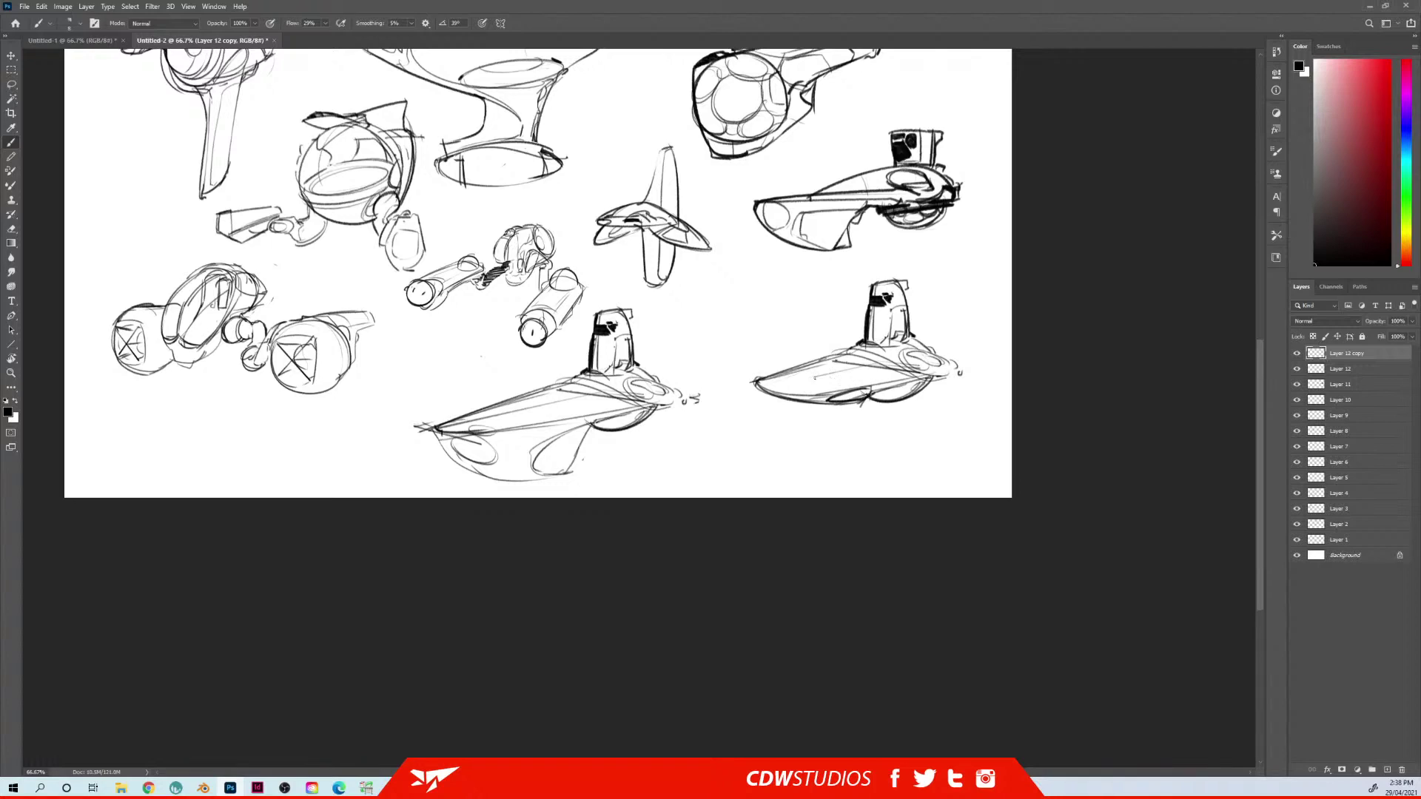
Add contour lines along the copy's upper hull, and clean up and redraw the oval at its rear
{"action": "left_click_drag", "start_coordinate": [763, 378], "coordinate": [850, 347]}
{"action": "left_click_drag", "start_coordinate": [890, 354], "coordinate": [830, 371]}
{"action": "key", "text": "e"}
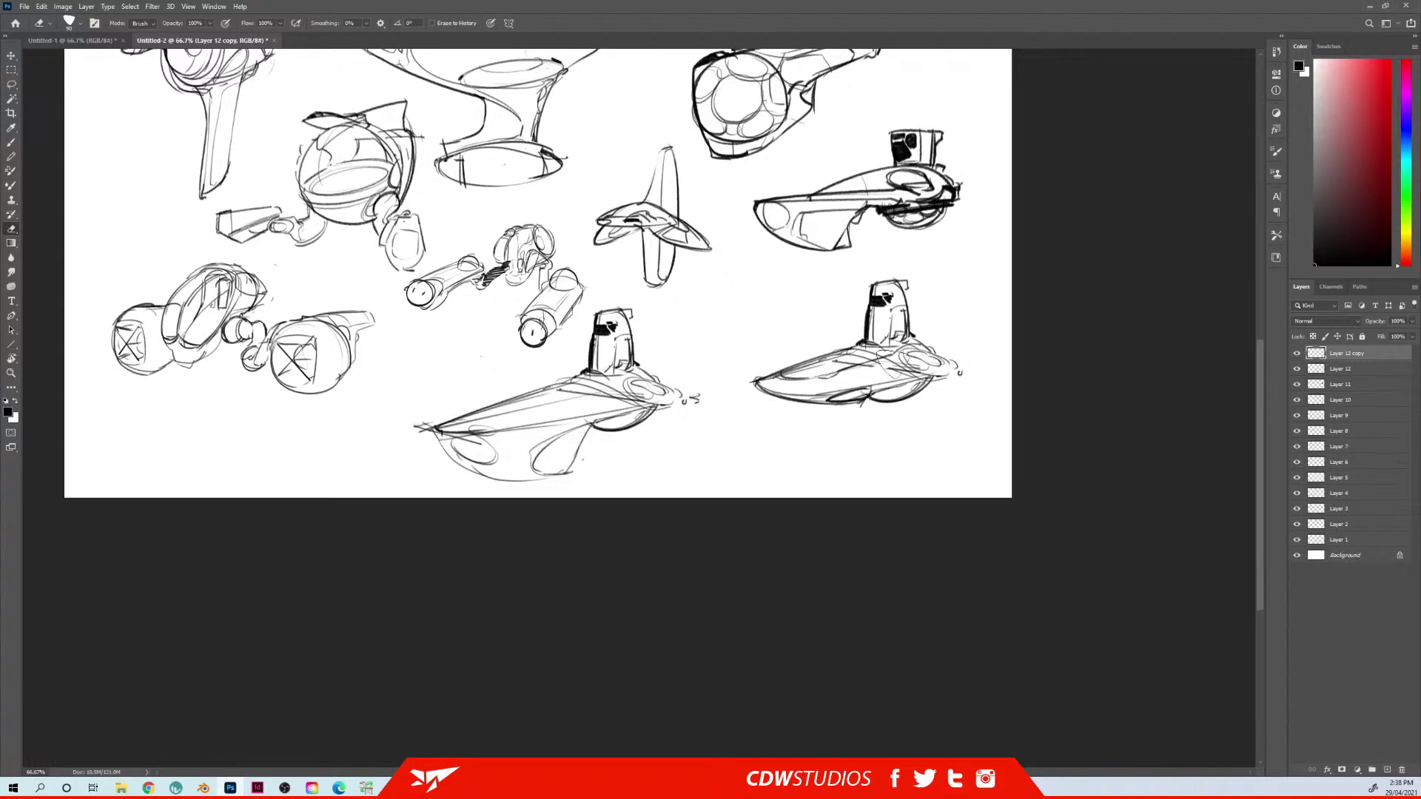
{"action": "left_click_drag", "start_coordinate": [852, 369], "coordinate": [918, 364]}
{"action": "key", "text": "b"}
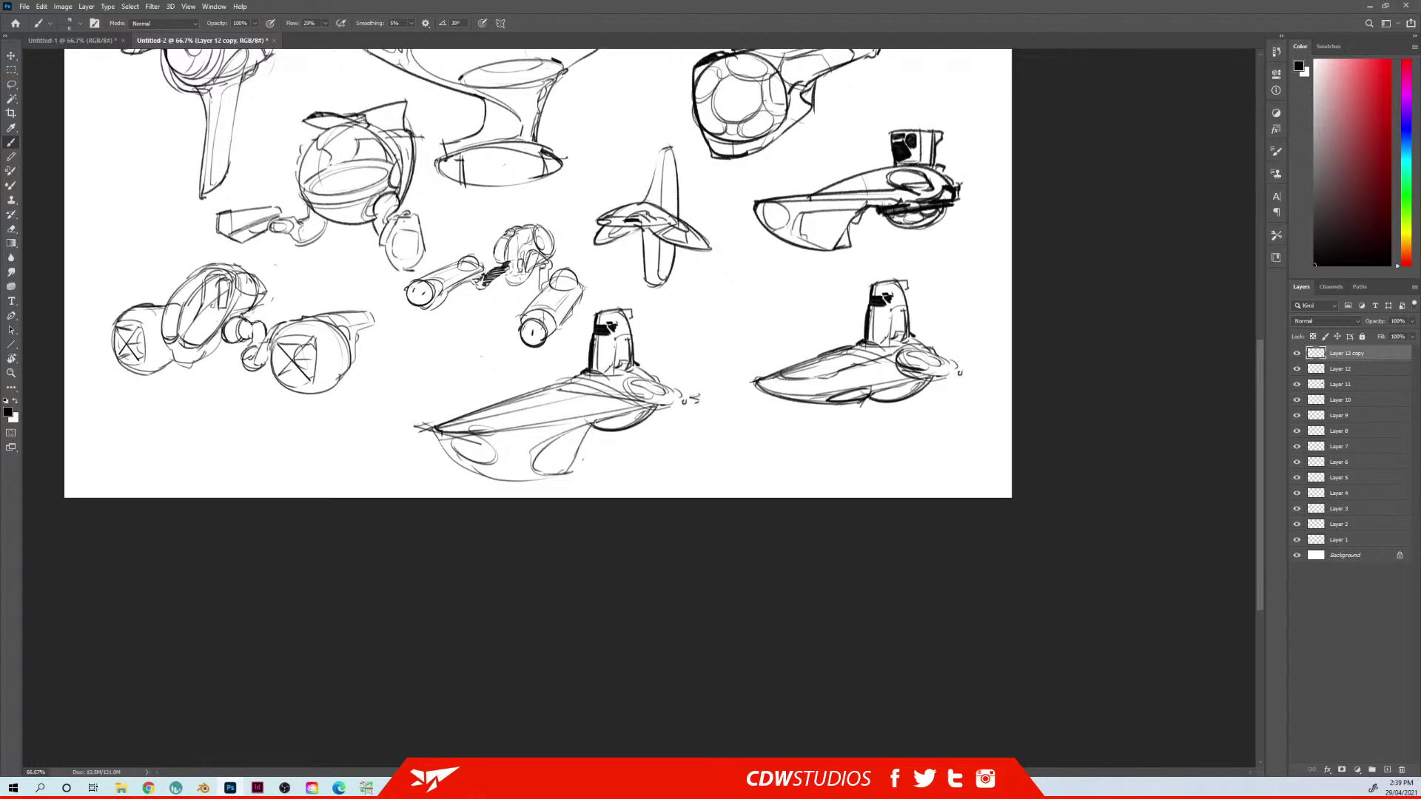
Clear a spot on the copy's tower for a ball, add small ovals on the hull, and strengthen the rear oval and upper edge
{"action": "left_click_drag", "start_coordinate": [975, 283], "coordinate": [920, 285]}
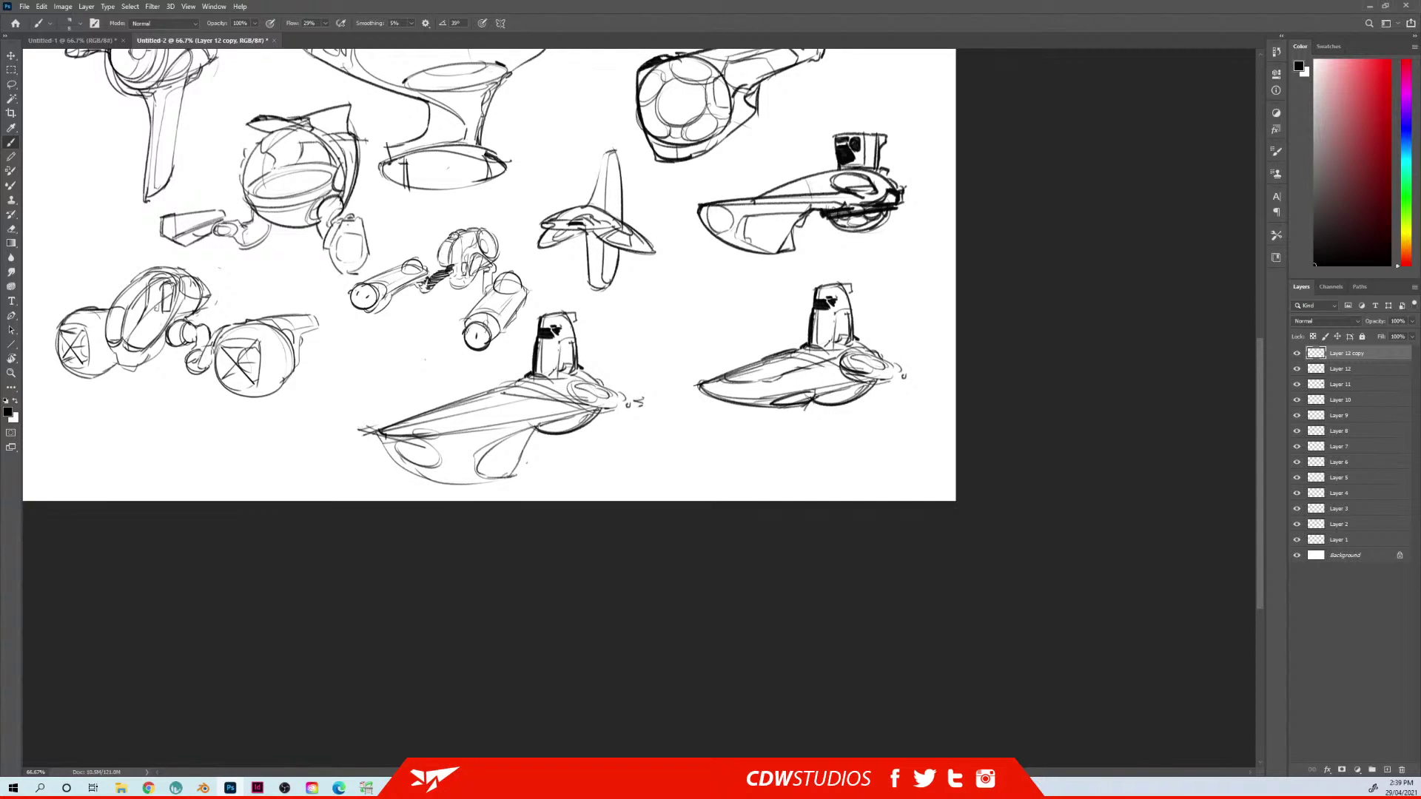
{"action": "left_click_drag", "start_coordinate": [860, 296], "coordinate": [849, 353]}
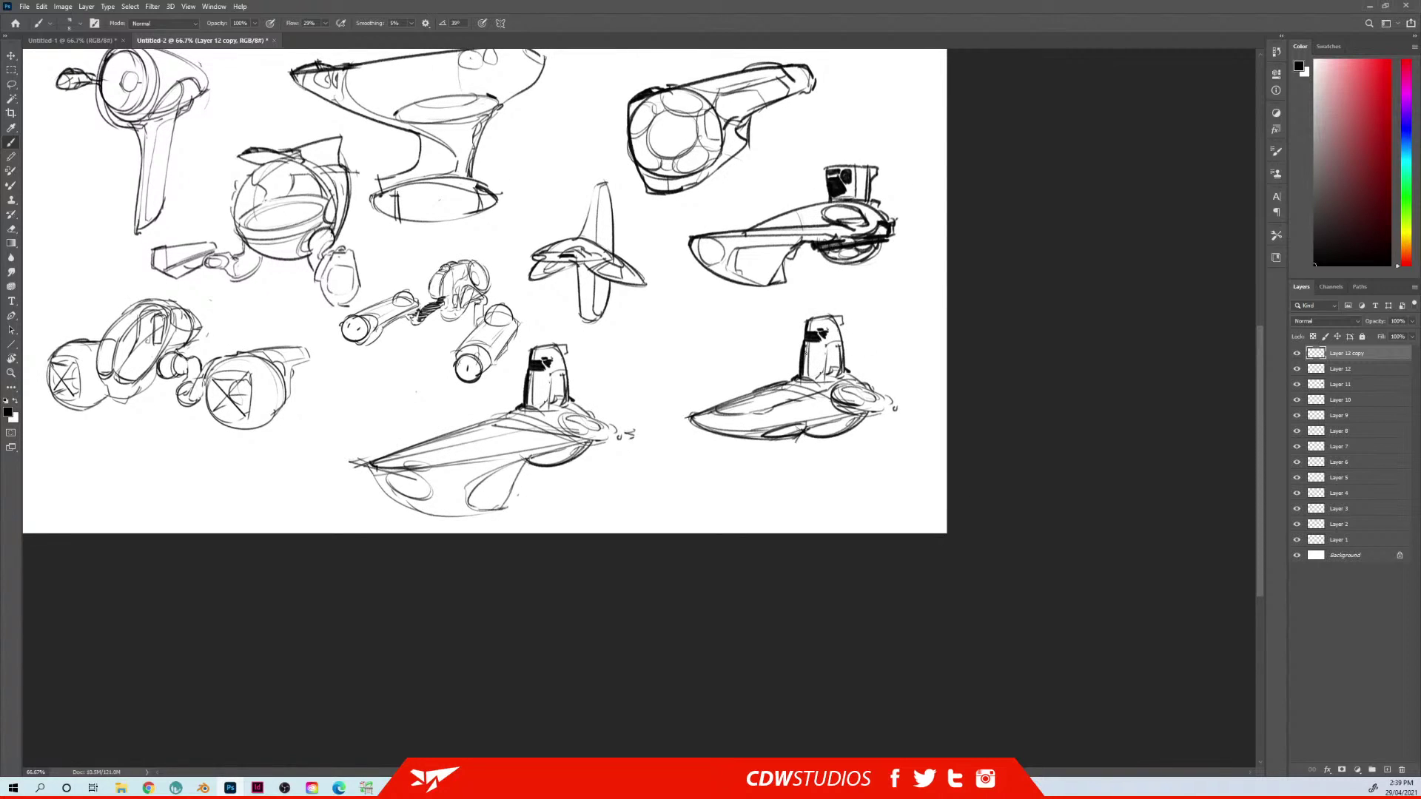
{"action": "key", "text": "e"}
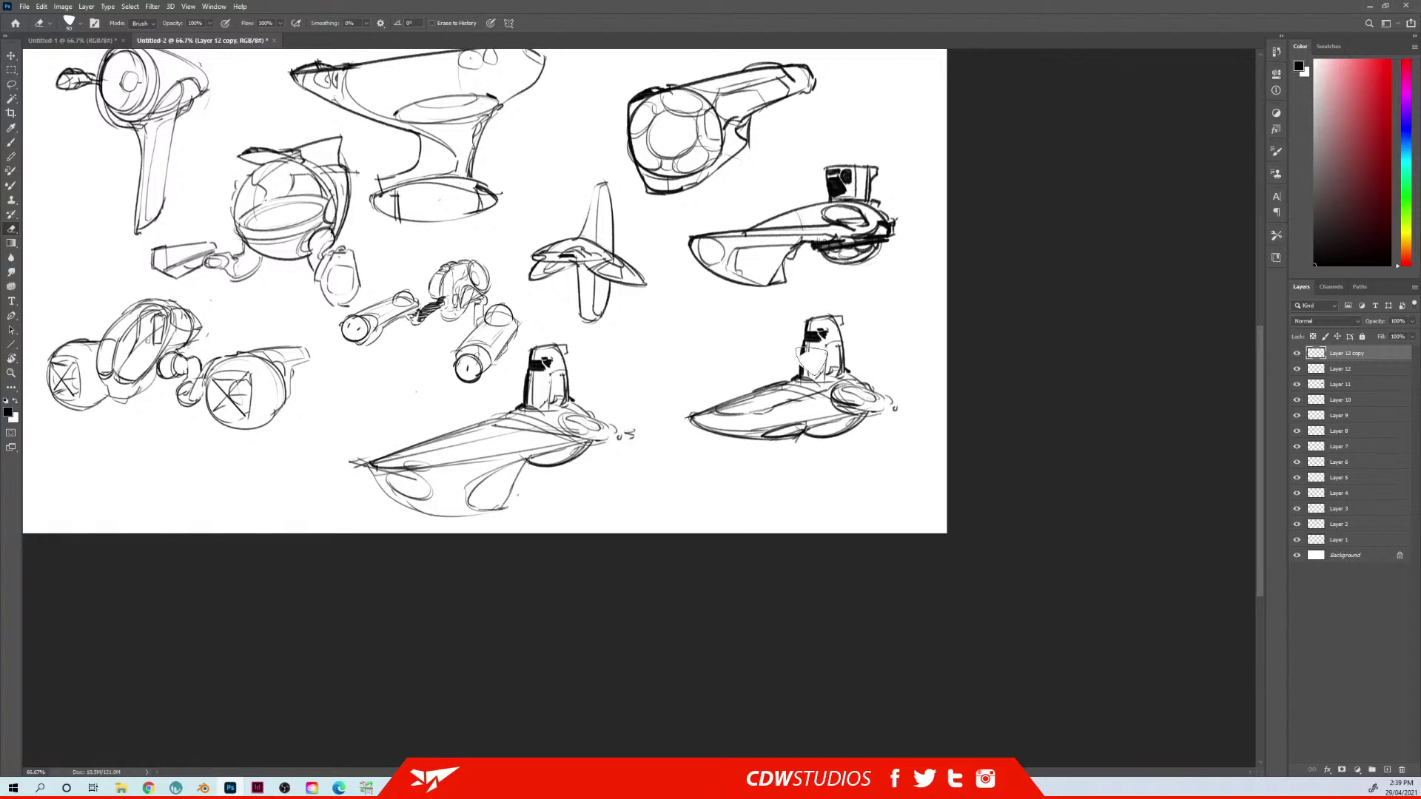
{"action": "key", "text": "b"}
{"action": "key", "text": "a"}
{"action": "key", "text": "e"}
{"action": "key", "text": "b"}
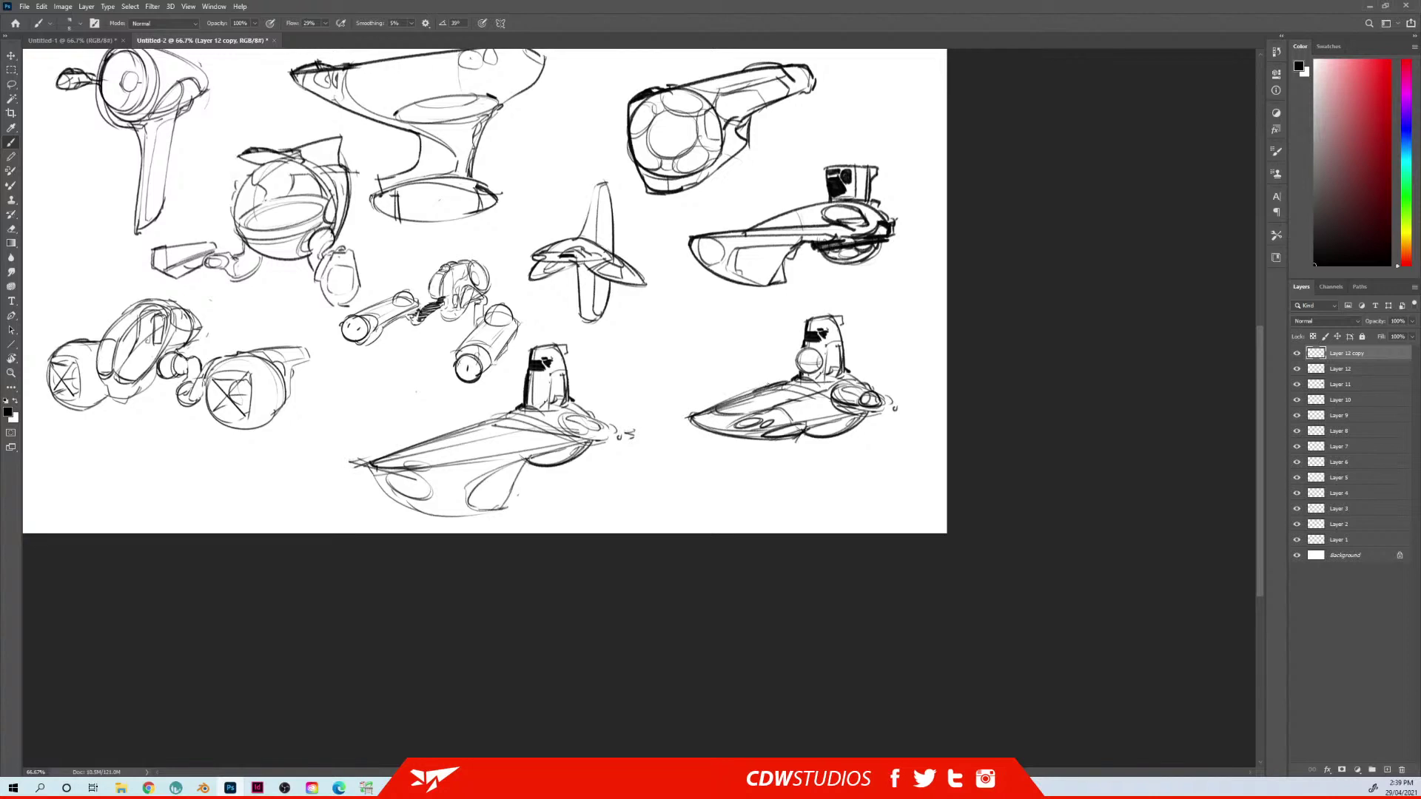
{"action": "left_click_drag", "start_coordinate": [703, 411], "coordinate": [766, 384]}
Erase the stray mark between the two towered crafts, and move the copy up beneath the long-hulled craft
{"action": "mouse_move", "coordinate": [836, 377]}
{"action": "left_mouse_down"}
{"action": "mouse_move", "coordinate": [822, 387]}
{"action": "mouse_move", "coordinate": [848, 383]}
{"action": "left_mouse_up"}
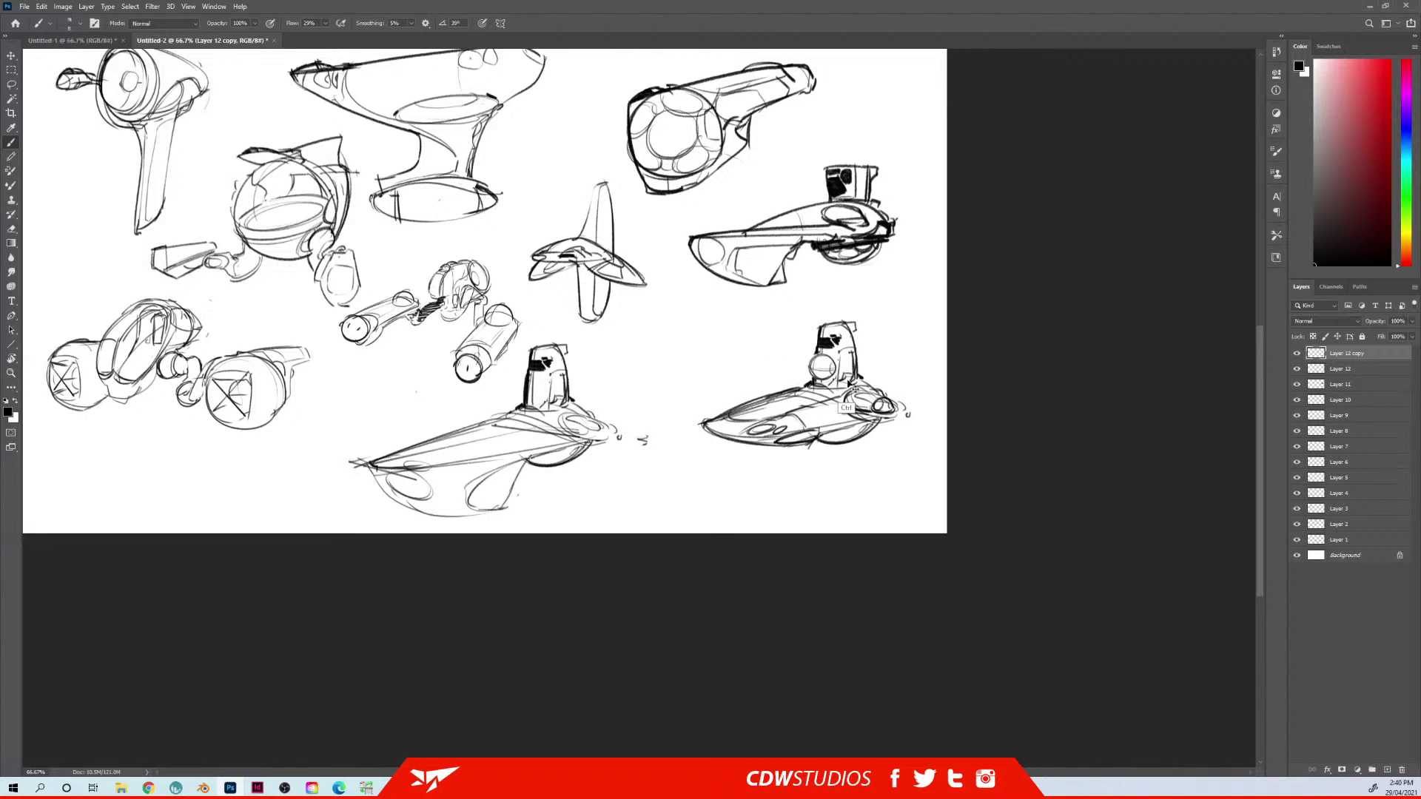
{"action": "key", "text": "ctrl+z"}
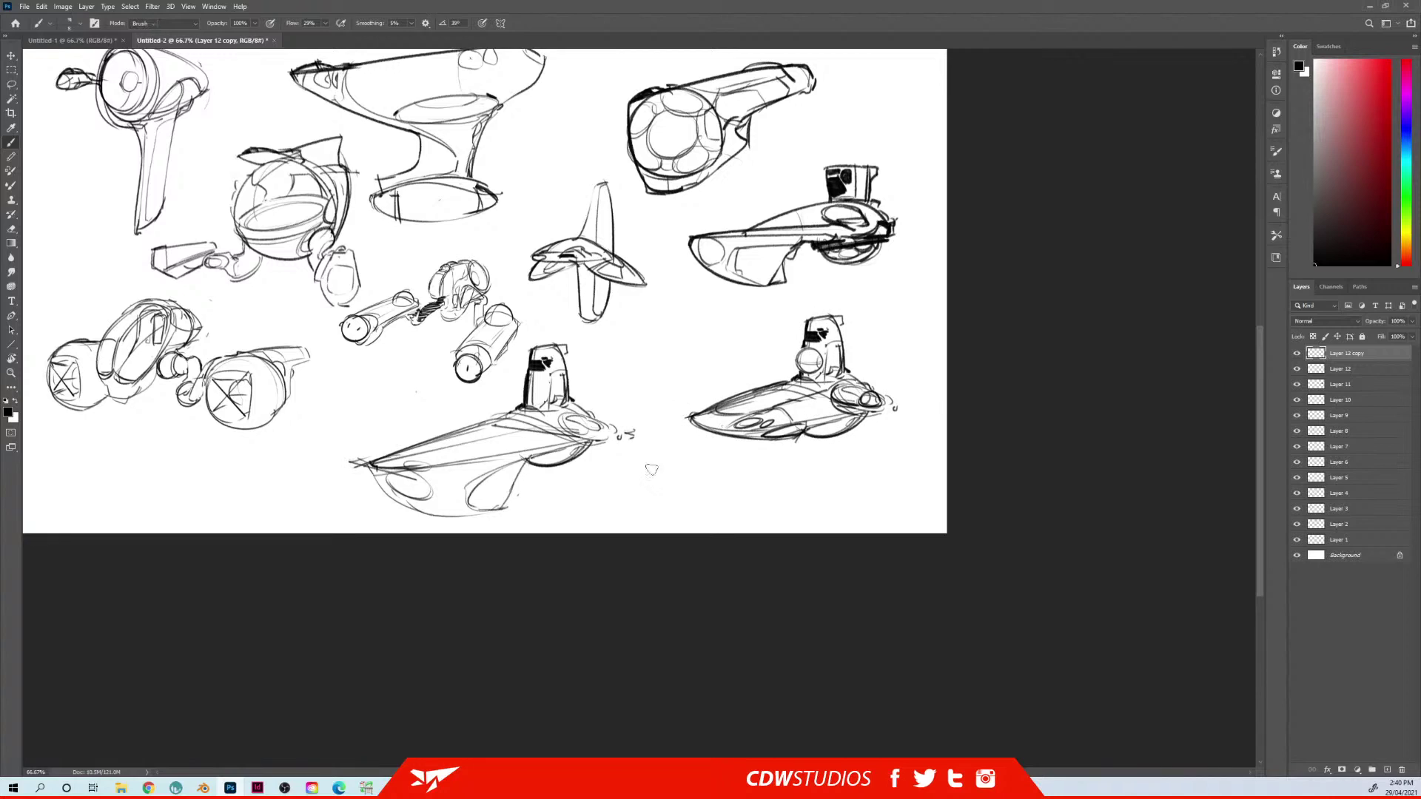
{"action": "key", "text": "e"}
{"action": "left_click_drag", "start_coordinate": [629, 434], "coordinate": [641, 418]}
{"action": "key", "text": "l"}
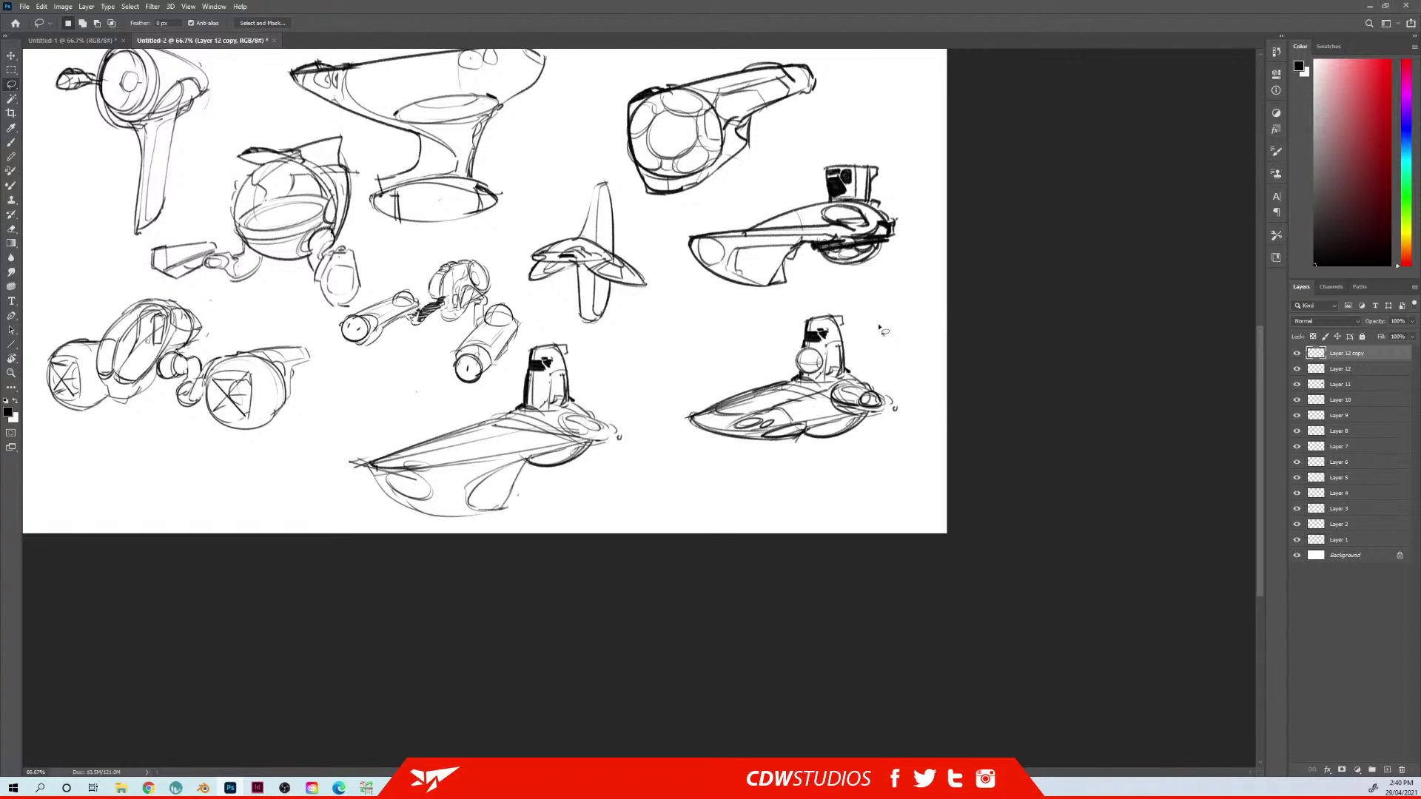
{"action": "mouse_move", "coordinate": [887, 299]}
{"action": "left_mouse_down"}
{"action": "mouse_move", "coordinate": [761, 327]}
{"action": "mouse_move", "coordinate": [671, 395]}
{"action": "mouse_move", "coordinate": [727, 480]}
{"action": "mouse_move", "coordinate": [909, 416]}
{"action": "mouse_move", "coordinate": [888, 303]}
{"action": "left_mouse_up"}
{"action": "mouse_move", "coordinate": [866, 379]}
{"action": "left_mouse_down"}
{"action": "mouse_move", "coordinate": [844, 337]}
{"action": "mouse_move", "coordinate": [830, 400]}
{"action": "mouse_move", "coordinate": [844, 345]}
{"action": "left_mouse_up"}
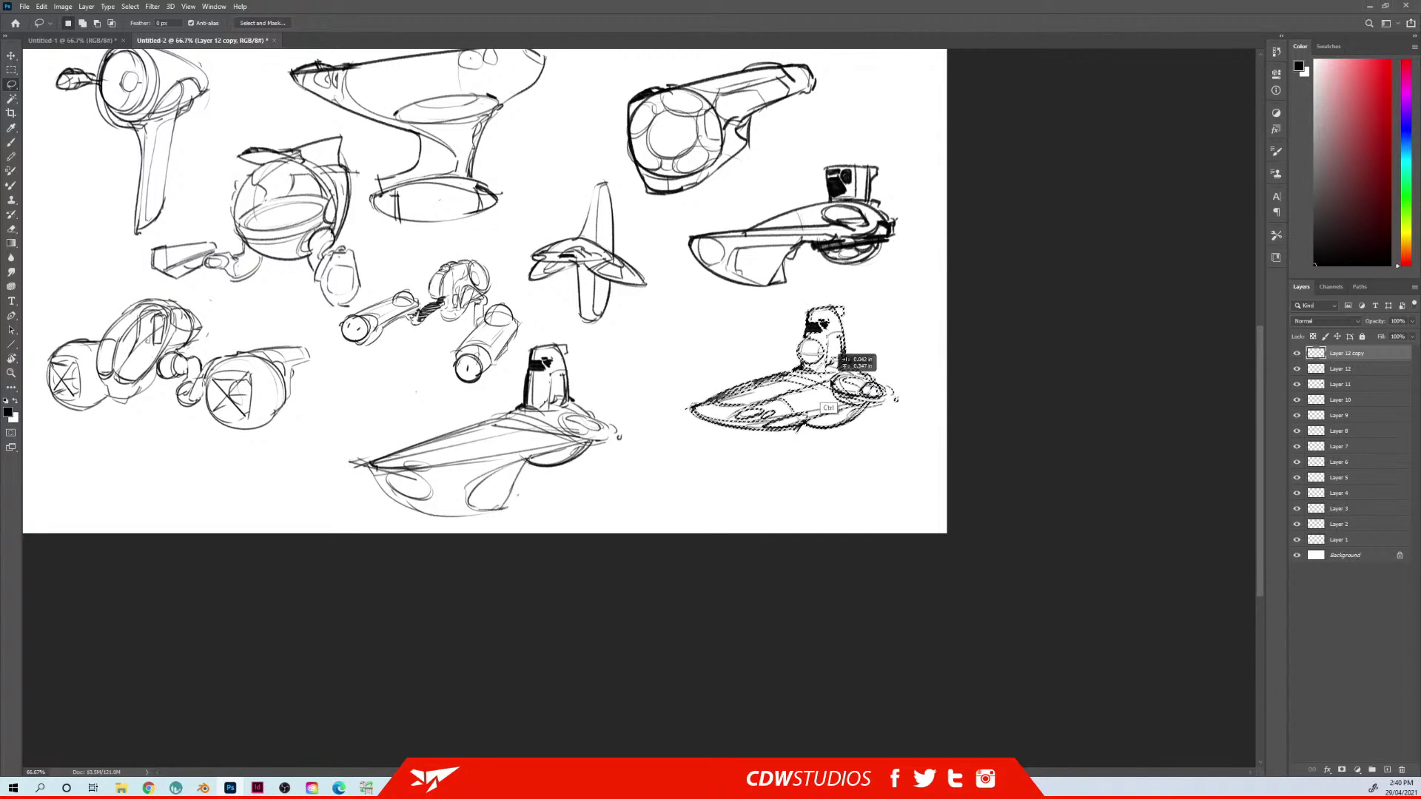
{"action": "key", "text": "ctrl+d"}
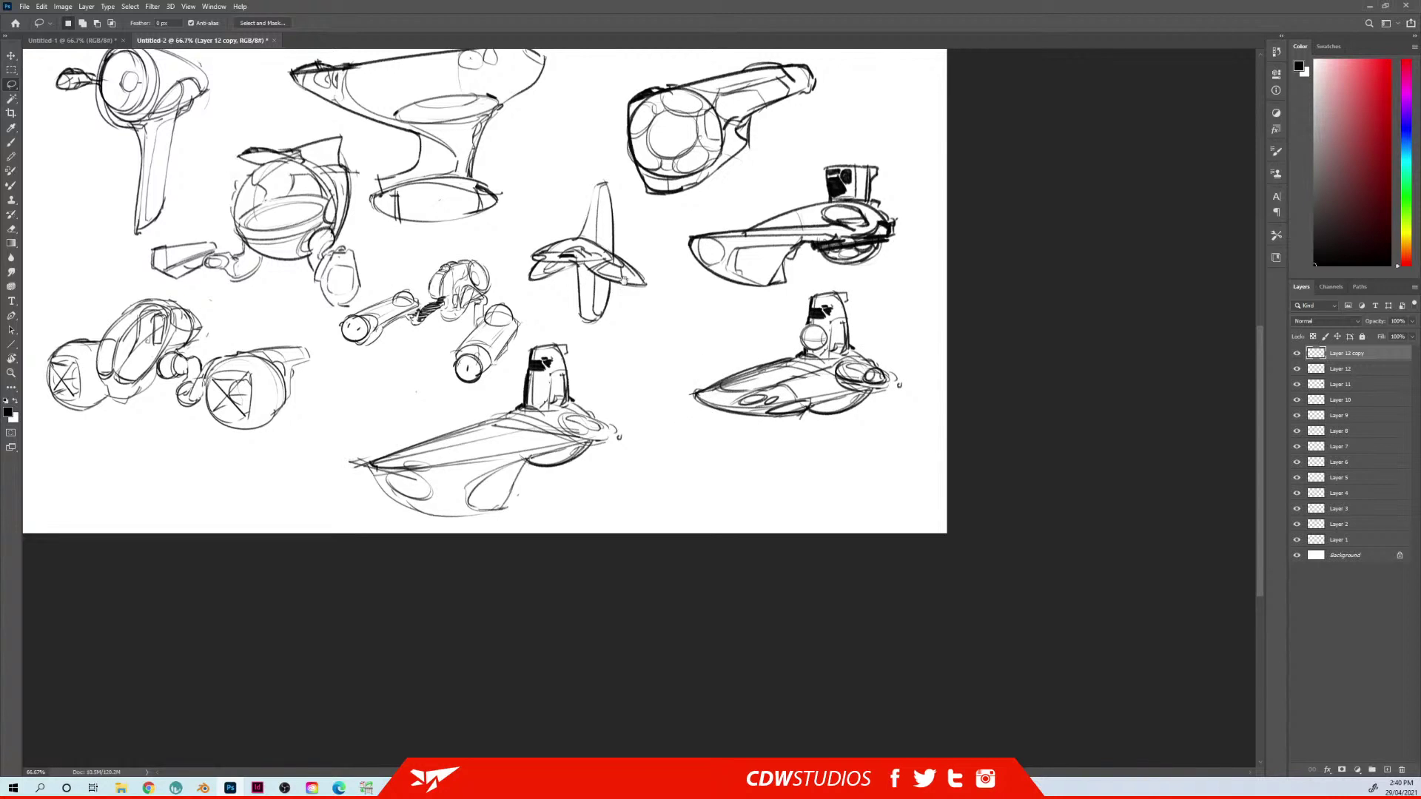
Scale the original towered craft to about 56% and move it beneath the vehicle with two round crossed pods
{"action": "left_click_drag", "start_coordinate": [631, 328], "coordinate": [768, 366]}
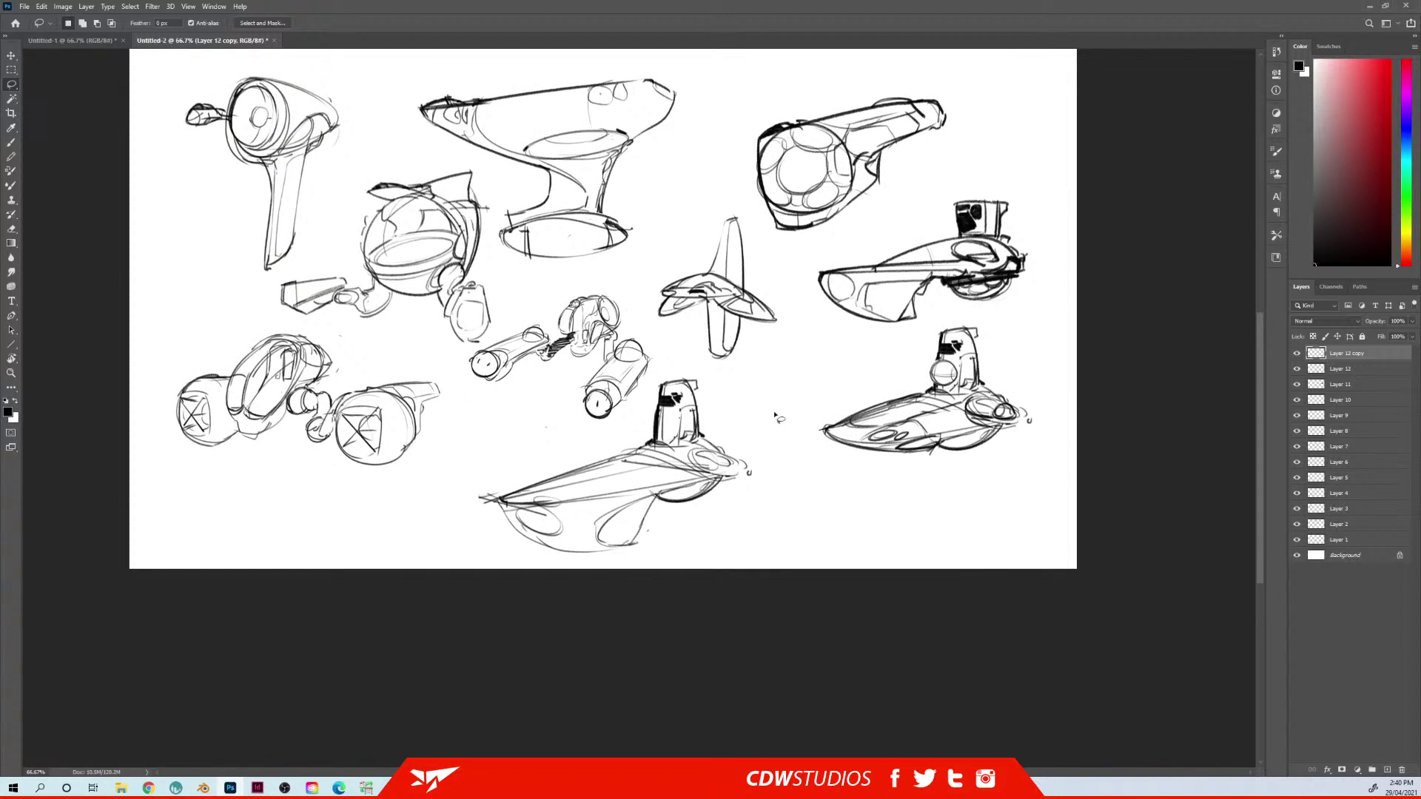
{"action": "left_click", "coordinate": [689, 427], "text": "ctrl"}
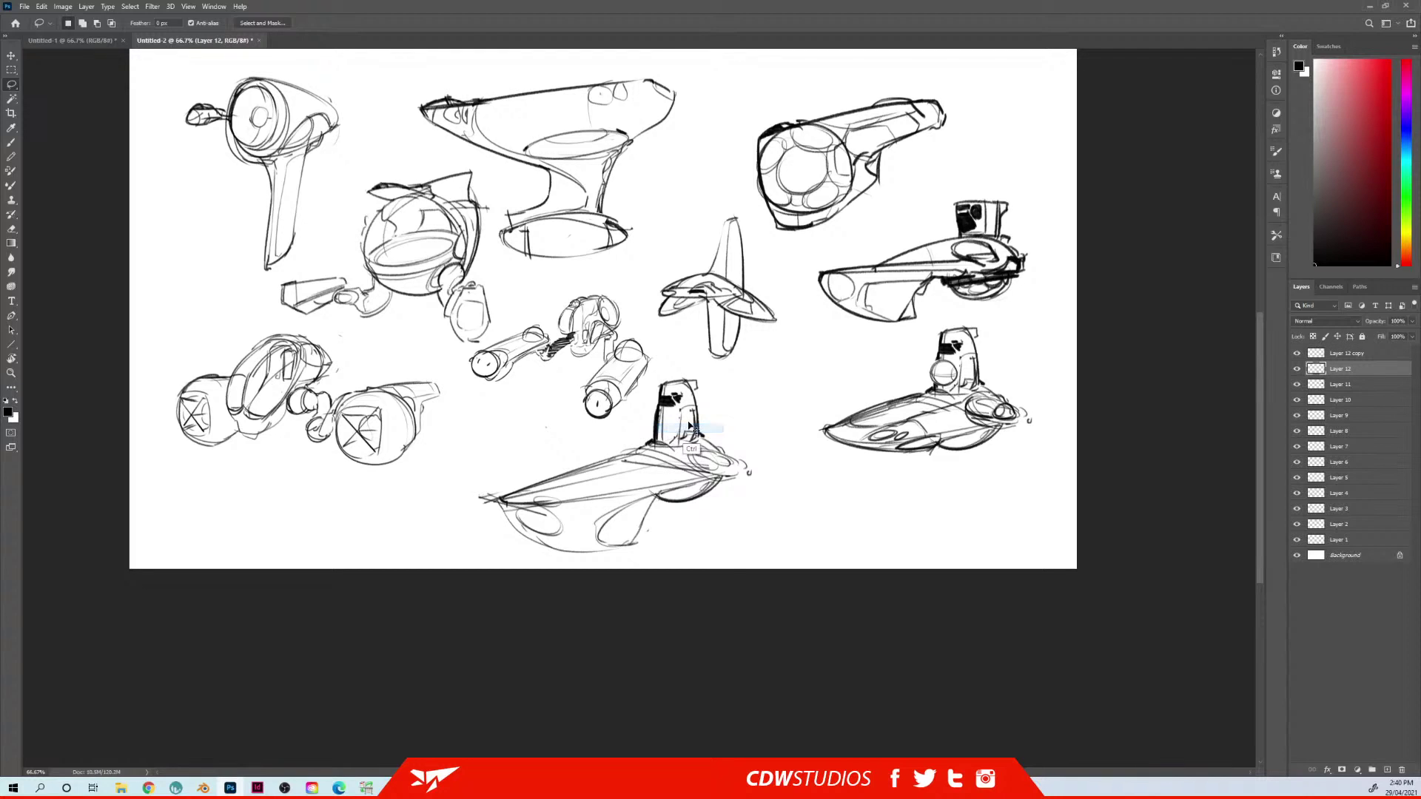
{"action": "key", "text": "ctrl+t"}
{"action": "left_click_drag", "start_coordinate": [759, 373], "coordinate": [635, 453]}
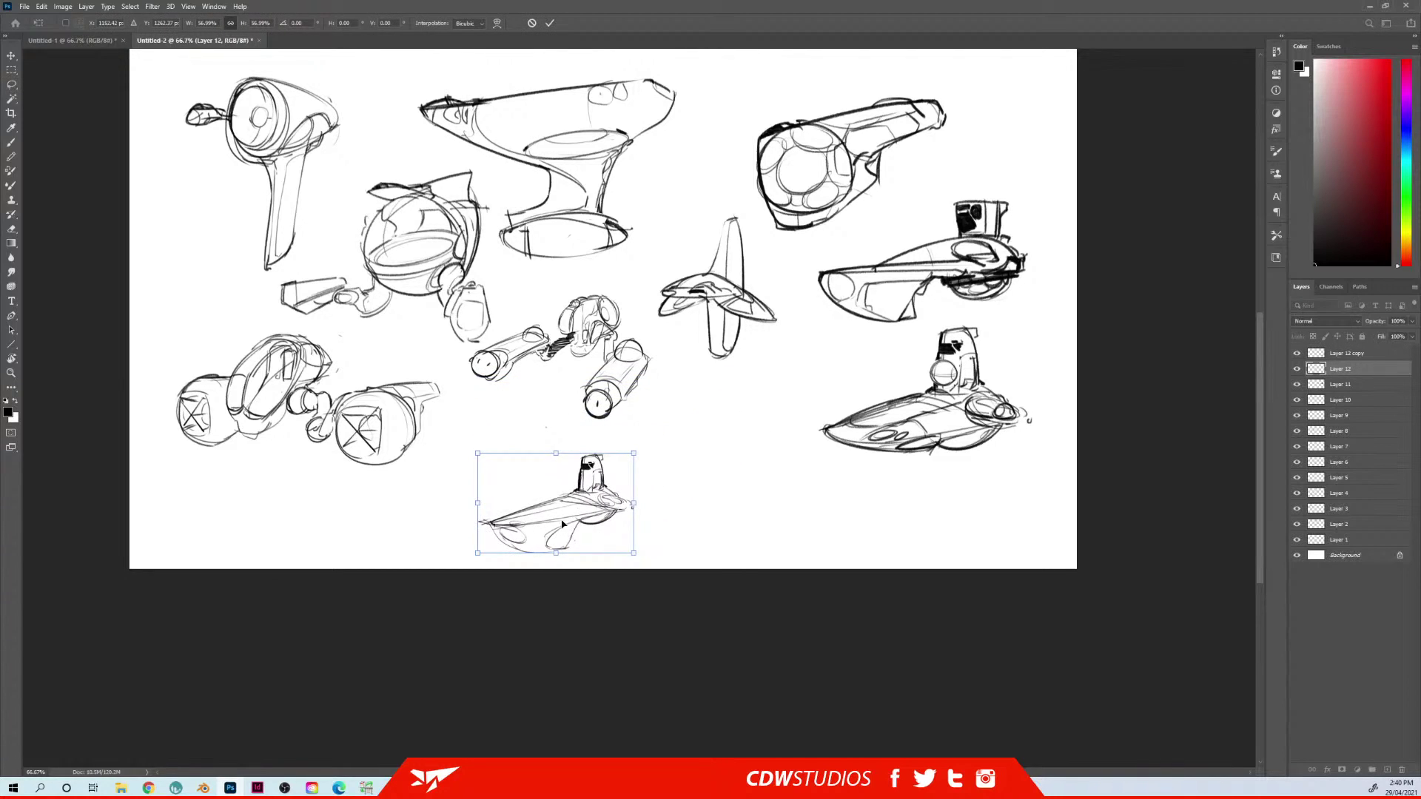
{"action": "mouse_move", "coordinate": [562, 523]}
{"action": "left_mouse_down"}
{"action": "mouse_move", "coordinate": [515, 511]}
{"action": "mouse_move", "coordinate": [510, 424]}
{"action": "mouse_move", "coordinate": [522, 455]}
{"action": "mouse_move", "coordinate": [276, 512]}
{"action": "mouse_move", "coordinate": [284, 496]}
{"action": "left_mouse_up"}
{"action": "key", "text": "Return"}
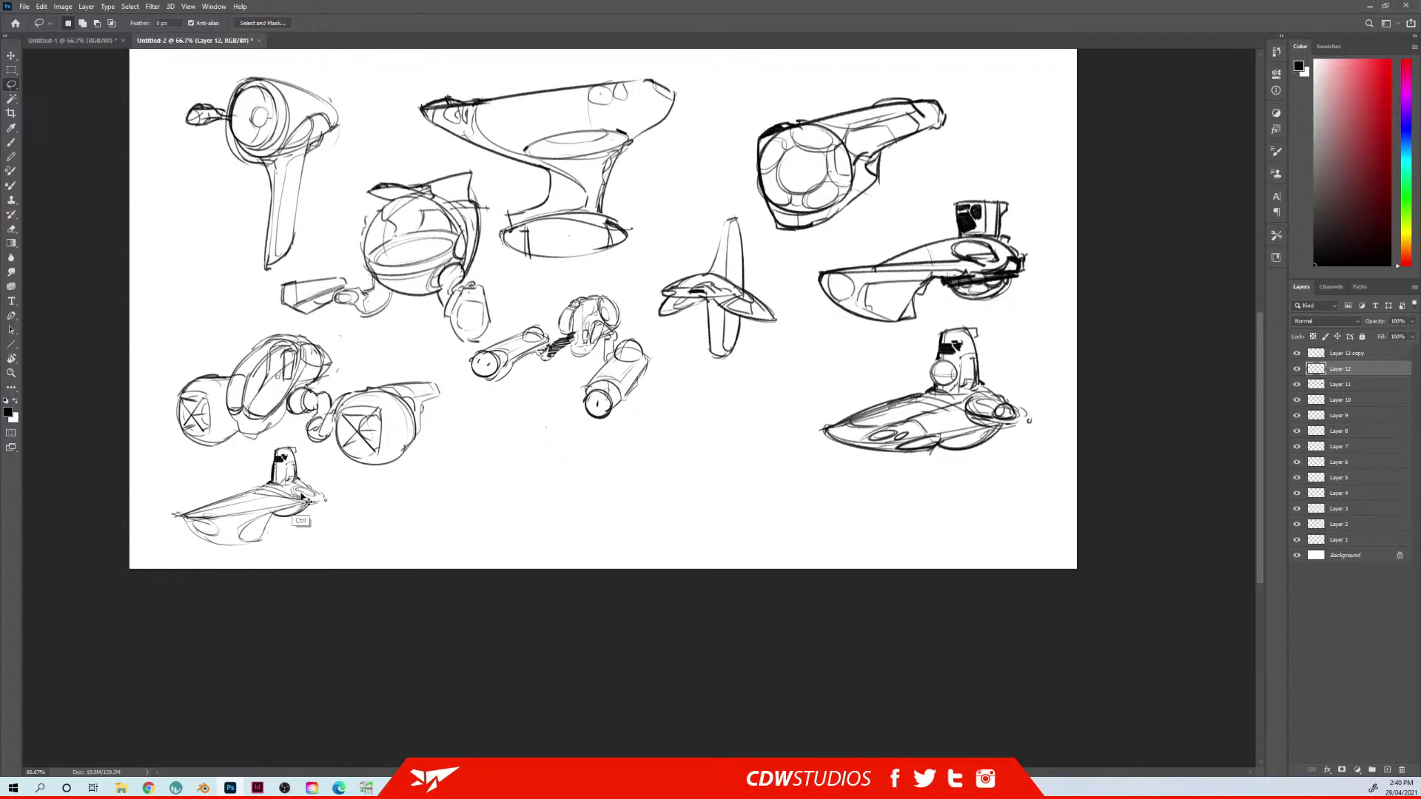
{"action": "left_click_drag", "start_coordinate": [509, 318], "coordinate": [520, 392]}
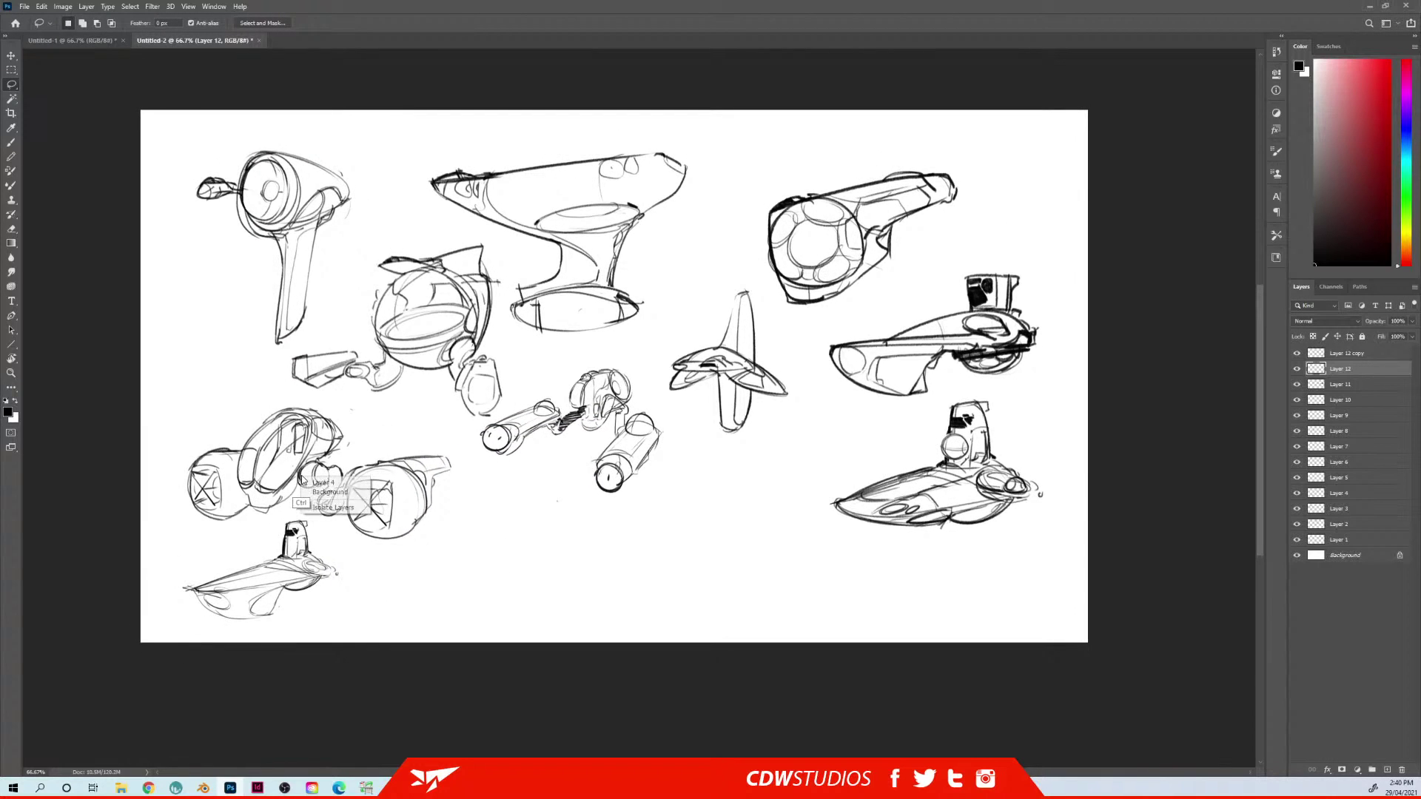
{"action": "left_click", "coordinate": [307, 484], "text": "ctrl"}
{"action": "key", "text": "ctrl+t"}
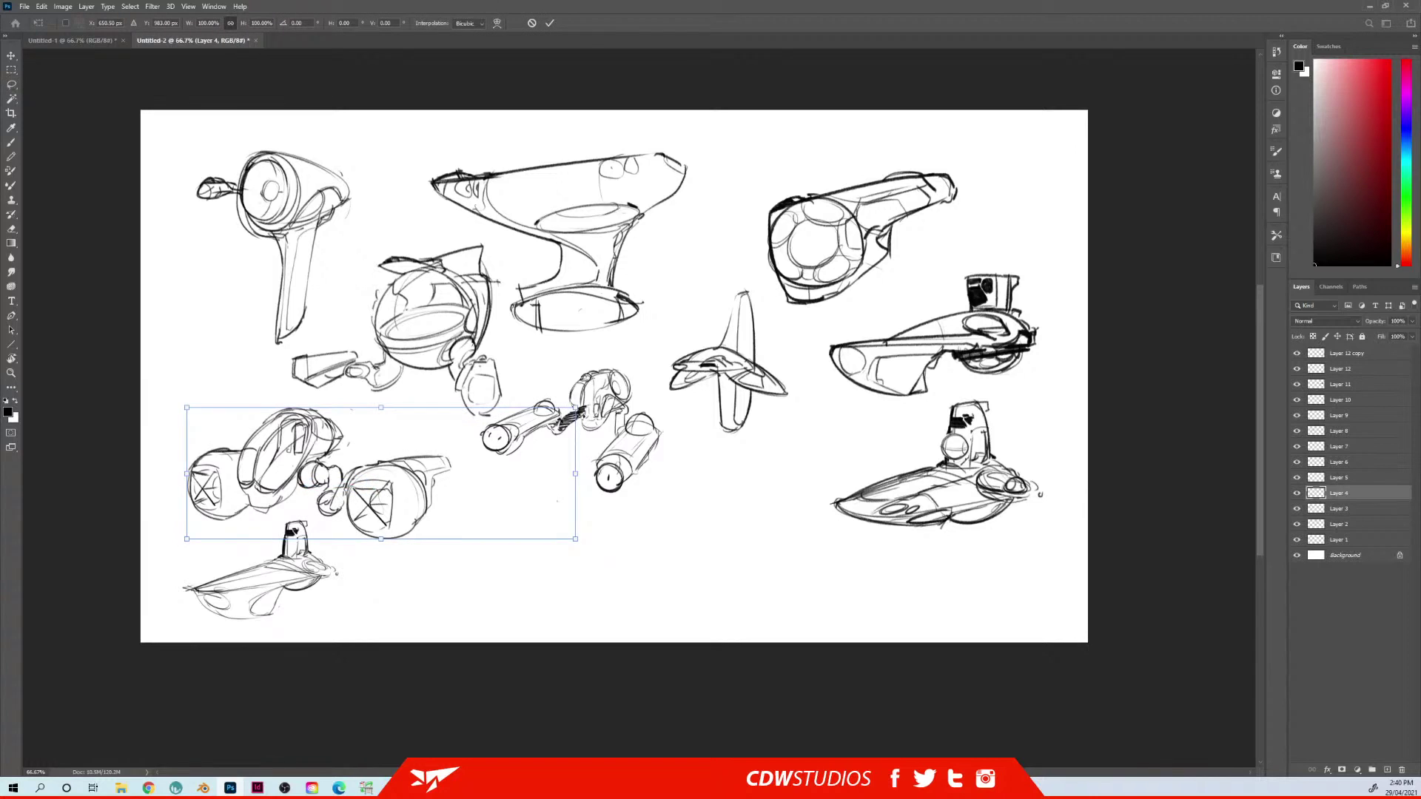
{"action": "mouse_move", "coordinate": [575, 407]}
{"action": "left_mouse_down"}
{"action": "mouse_move", "coordinate": [429, 453]}
{"action": "mouse_move", "coordinate": [454, 447]}
{"action": "left_mouse_up"}
{"action": "key", "text": "Return"}
{"action": "key", "text": "ctrl+z"}
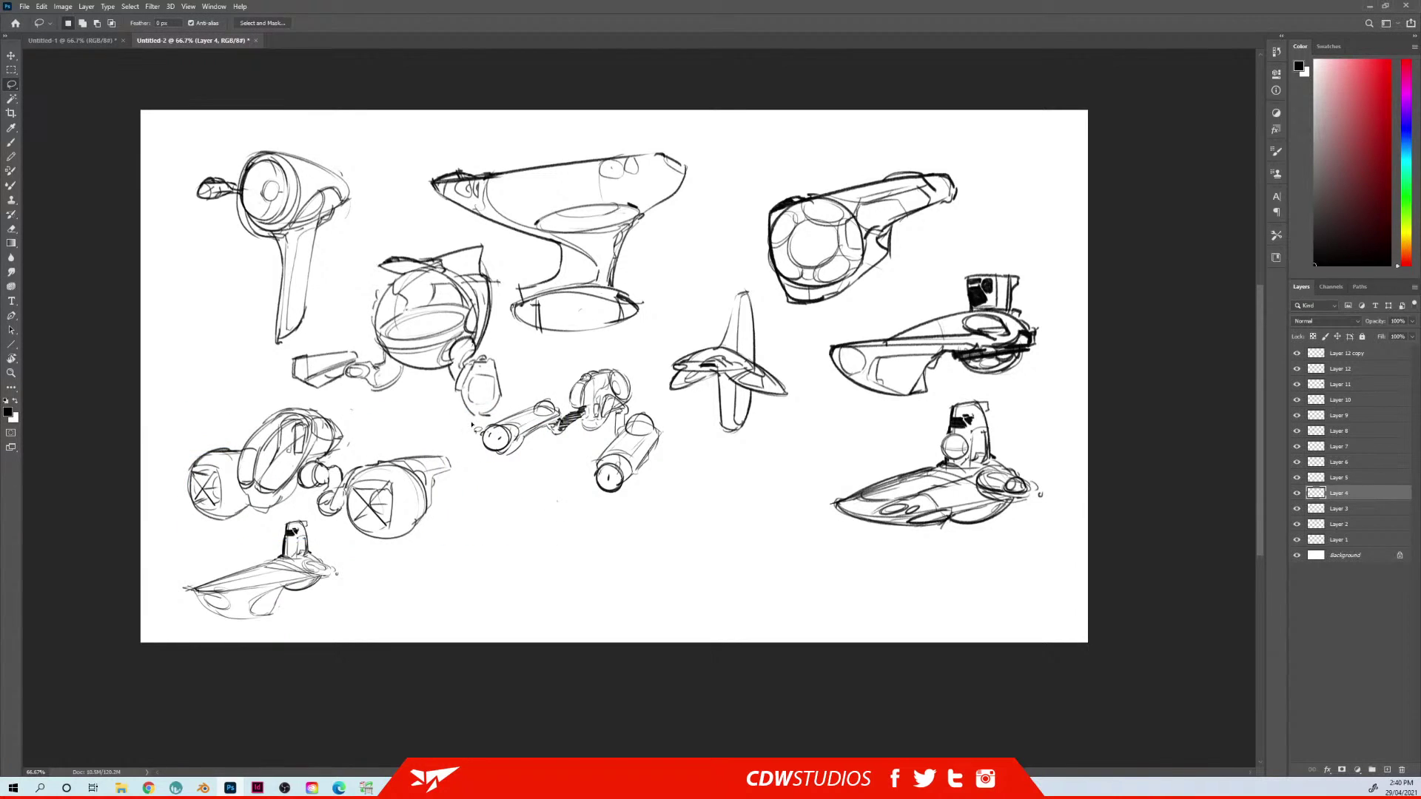
{"action": "left_click", "coordinate": [1297, 400]}
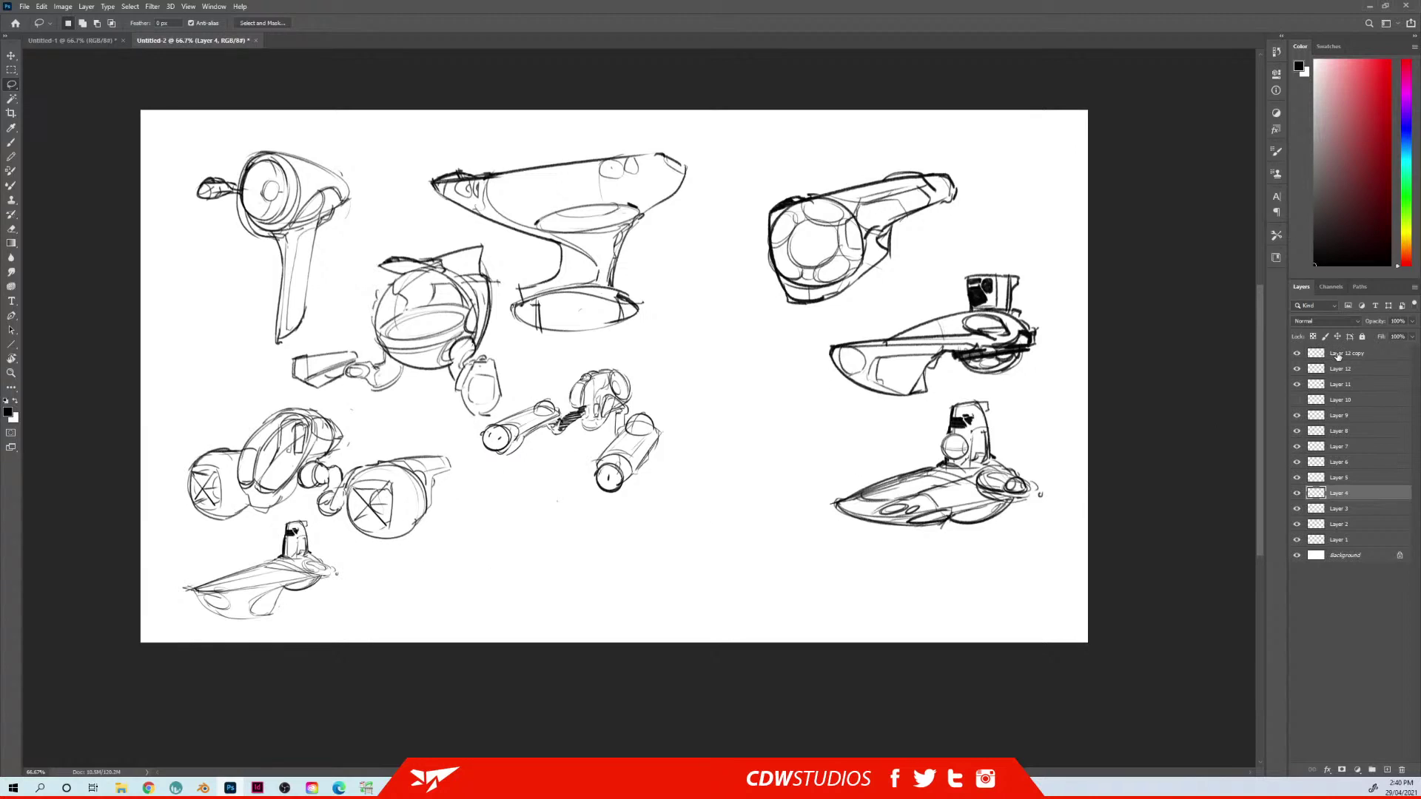
{"action": "key", "text": "ctrl+z"}
{"action": "left_click", "coordinate": [1296, 400]}
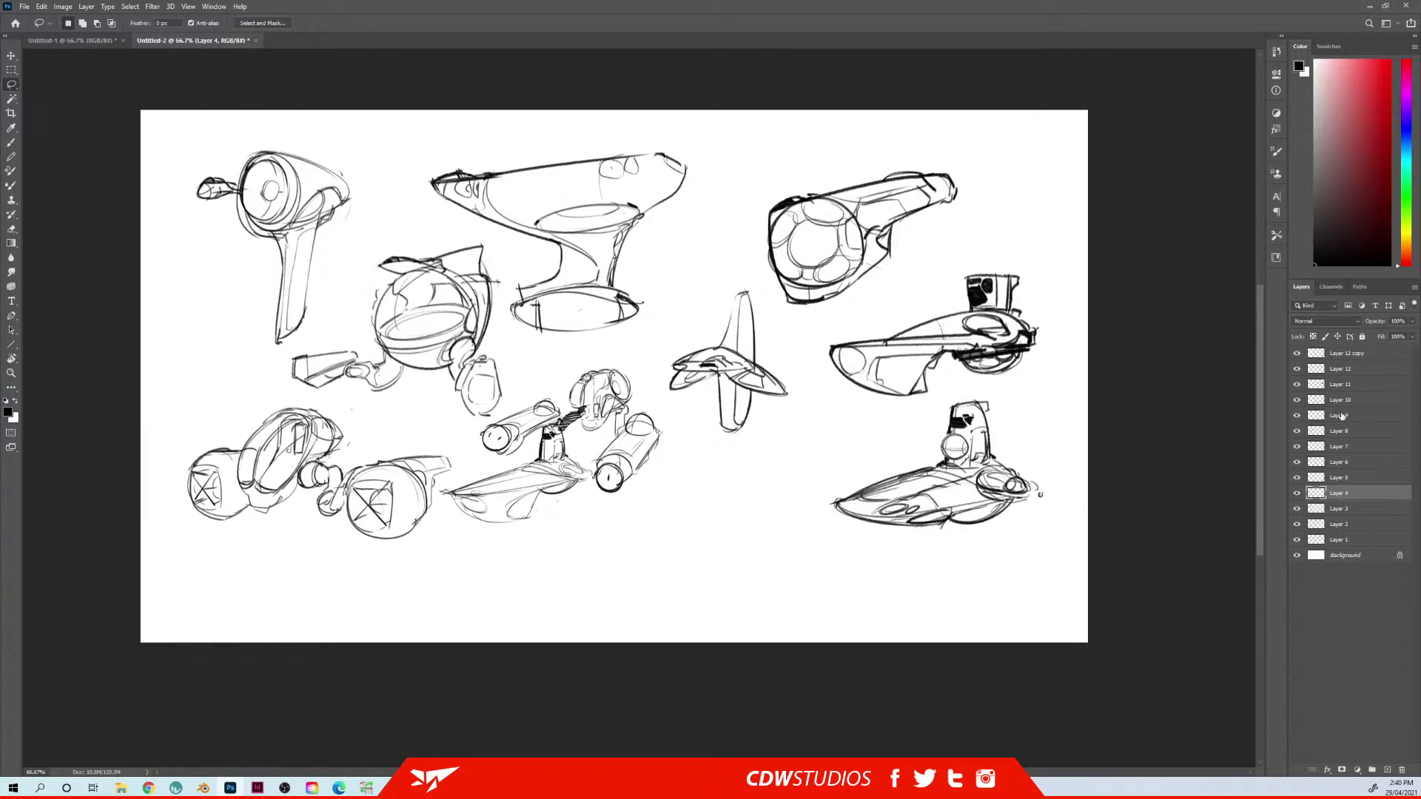
Merge the sketch layers into one, and undo back to before the towered craft was scaled down
{"action": "left_click", "coordinate": [1341, 353]}
{"action": "left_click", "coordinate": [1343, 540], "text": "shift"}
{"action": "key", "text": "ctrl+e"}
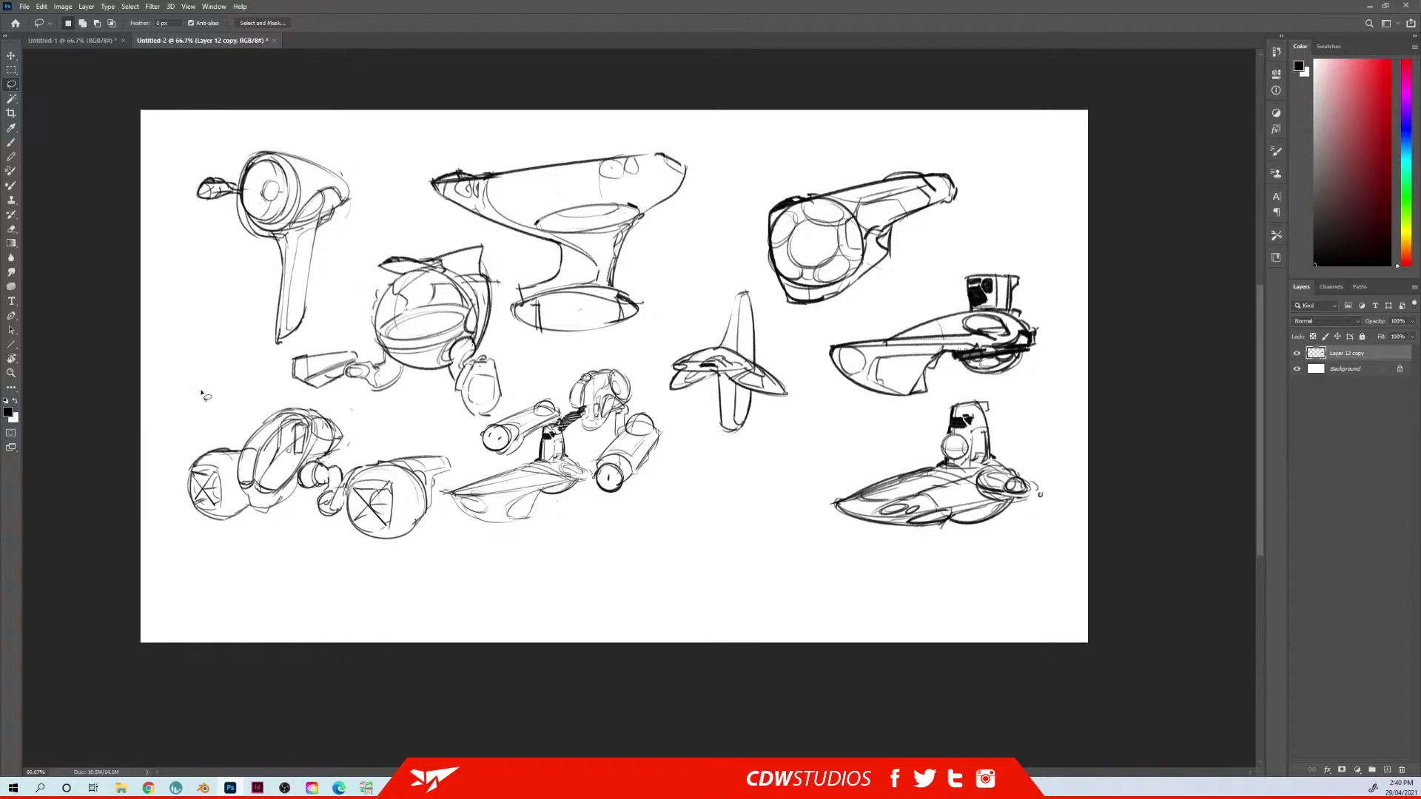
{"action": "key", "text": "ctrl+z"}
{"action": "key", "text": "ctrl+z"}
{"action": "key", "text": "ctrl+z"}
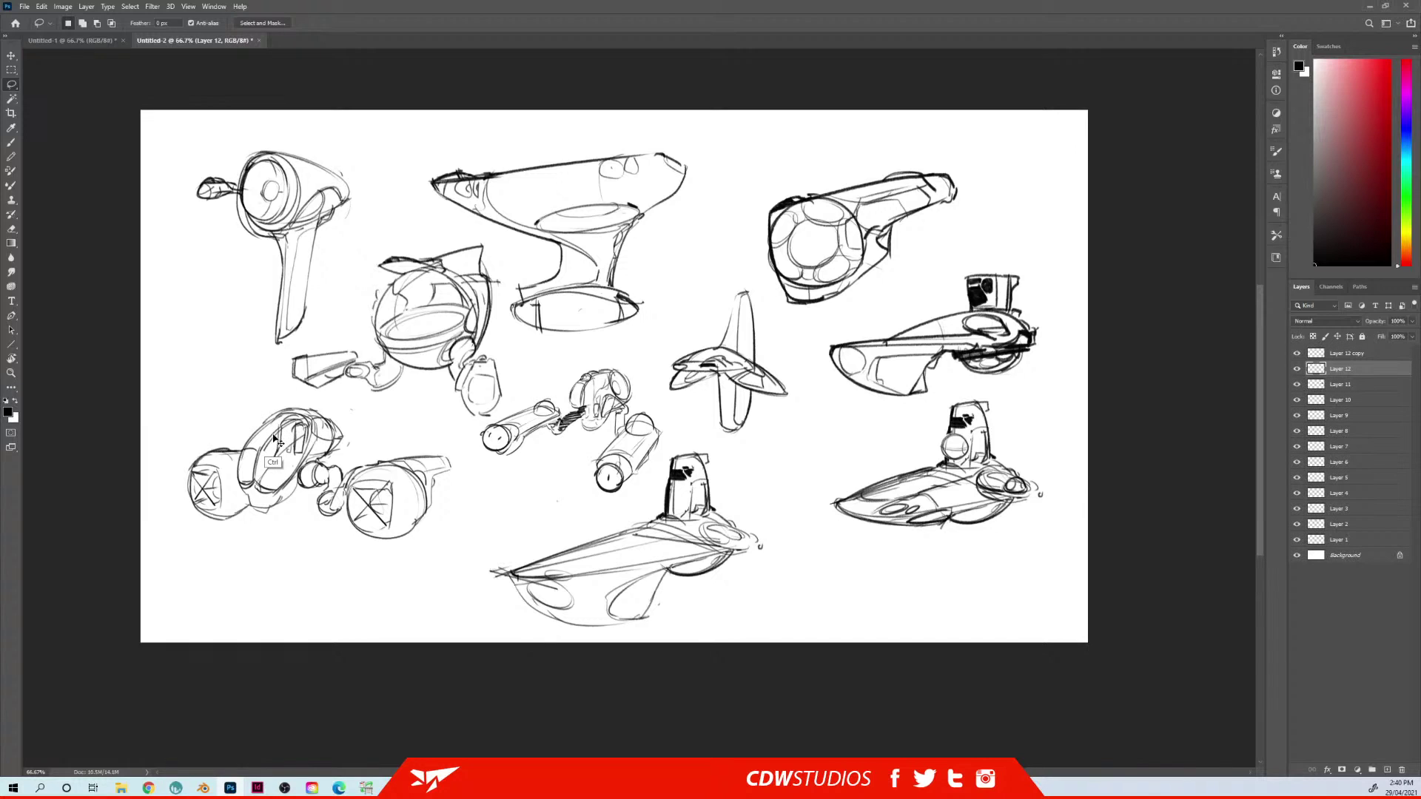
Merge all sketch layers, from Layer 12 copy down to Layer 1, into a single layer above the background
{"action": "key", "text": "ctrl+d"}
{"action": "left_click", "coordinate": [1334, 354]}
{"action": "left_click", "coordinate": [1346, 540], "text": "shift"}
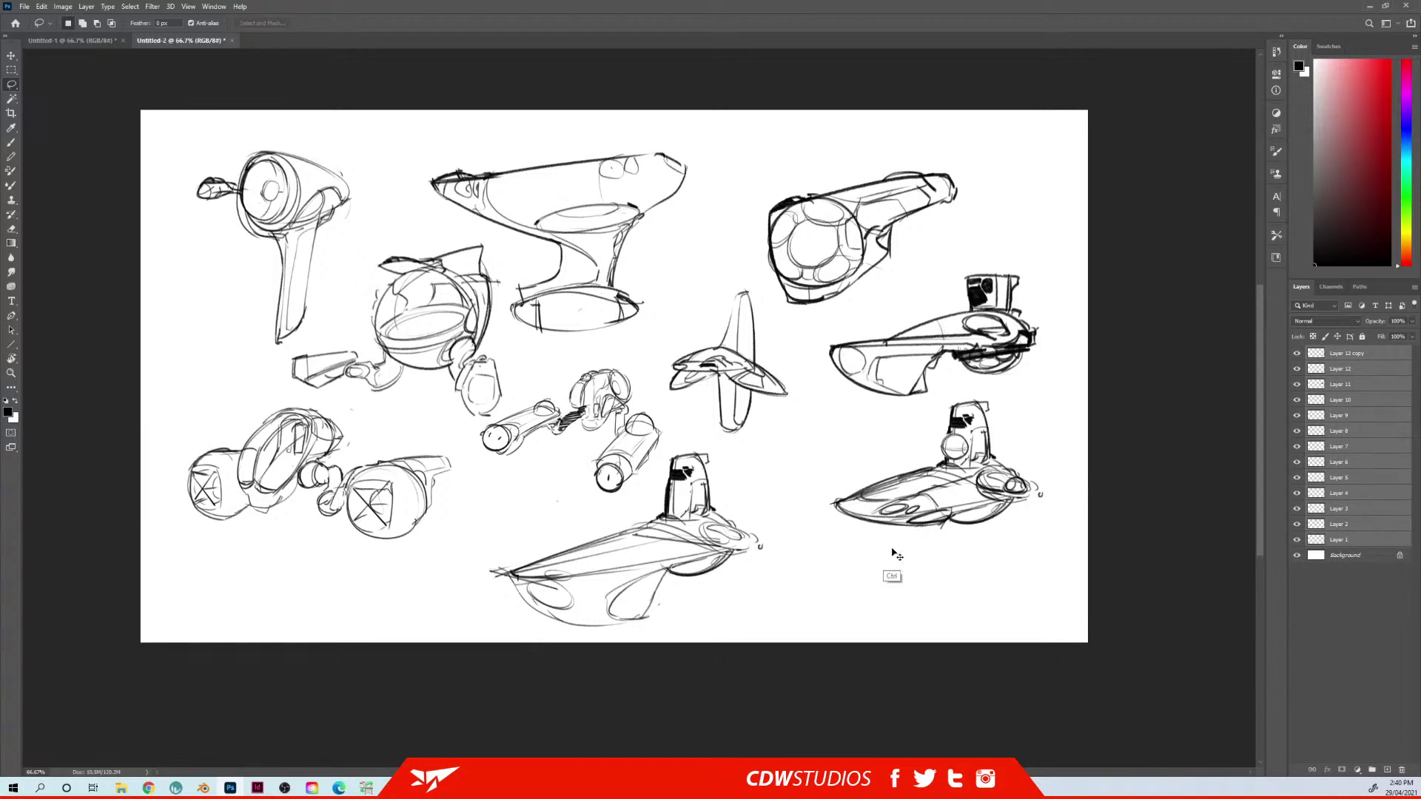
{"action": "key", "text": "ctrl+e"}
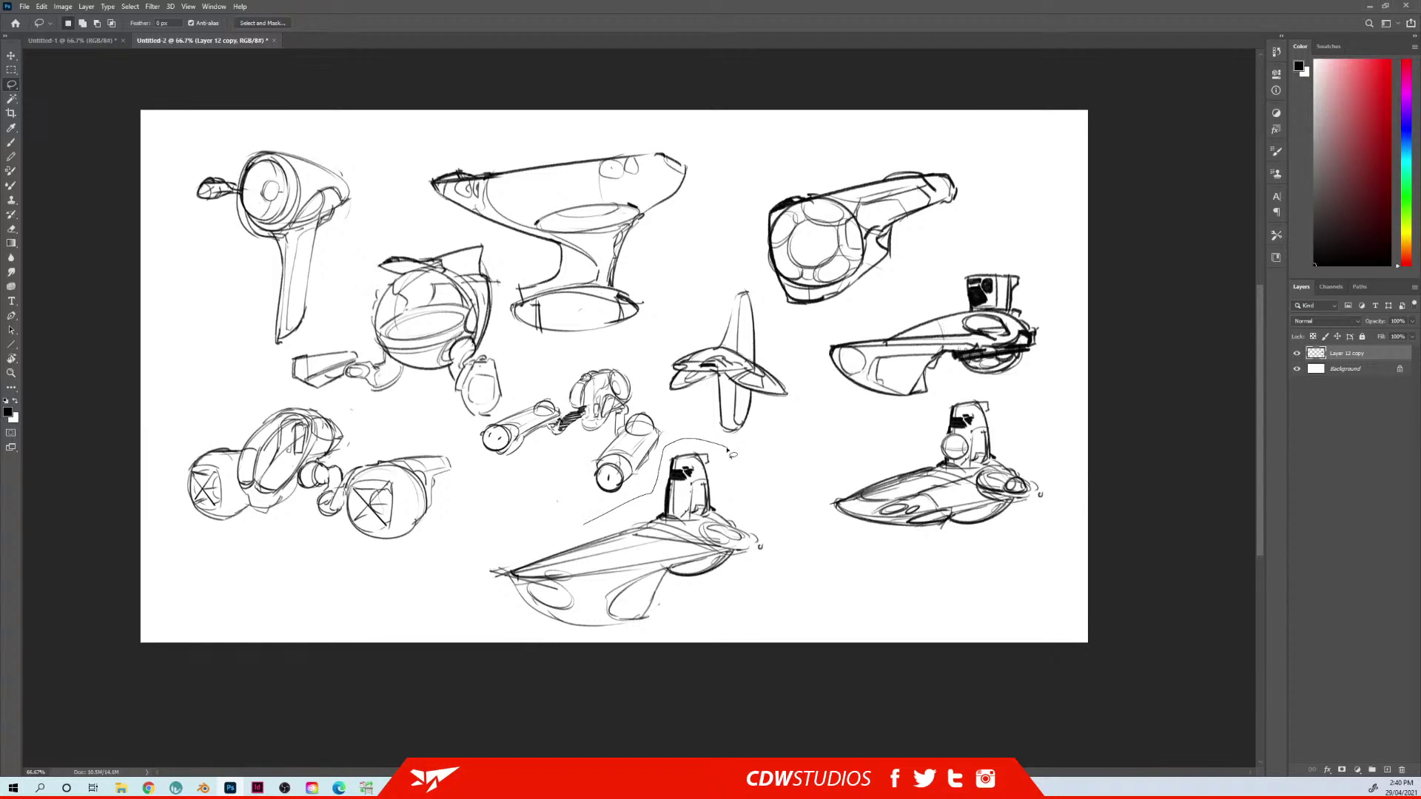
Select the large towered craft, scale it to about 55%, and place it beneath the vehicle with cylindrical pods
{"action": "mouse_move", "coordinate": [729, 450]}
{"action": "left_mouse_down"}
{"action": "mouse_move", "coordinate": [462, 636]}
{"action": "mouse_move", "coordinate": [791, 481]}
{"action": "mouse_move", "coordinate": [734, 453]}
{"action": "mouse_move", "coordinate": [802, 440]}
{"action": "mouse_move", "coordinate": [624, 542]}
{"action": "mouse_move", "coordinate": [651, 542]}
{"action": "left_mouse_up"}
{"action": "key", "text": "ctrl+t"}
{"action": "left_click_drag", "start_coordinate": [548, 585], "coordinate": [493, 544]}
{"action": "left_click_drag", "start_coordinate": [608, 471], "coordinate": [611, 474]}
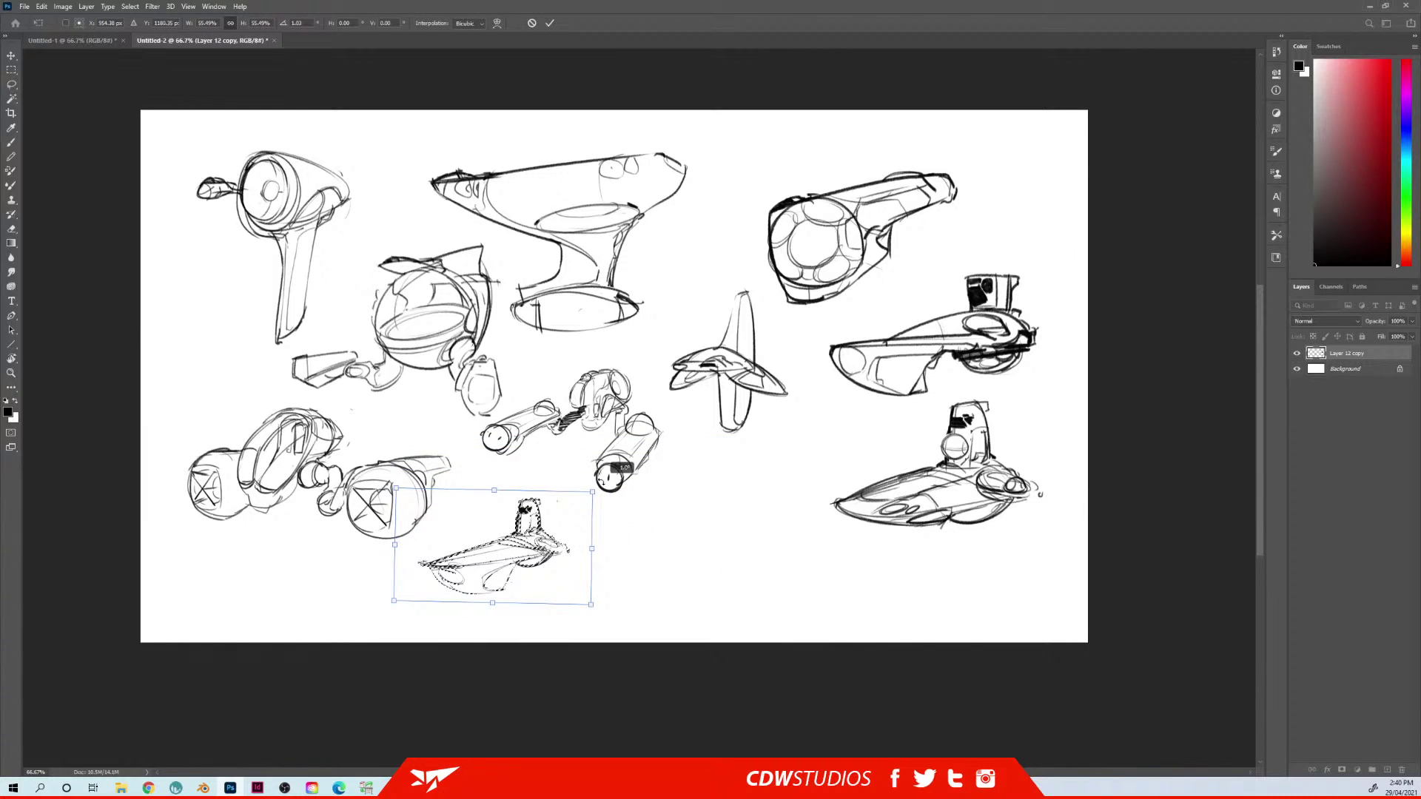
{"action": "key", "text": "Return"}
{"action": "key", "text": "ctrl+d"}
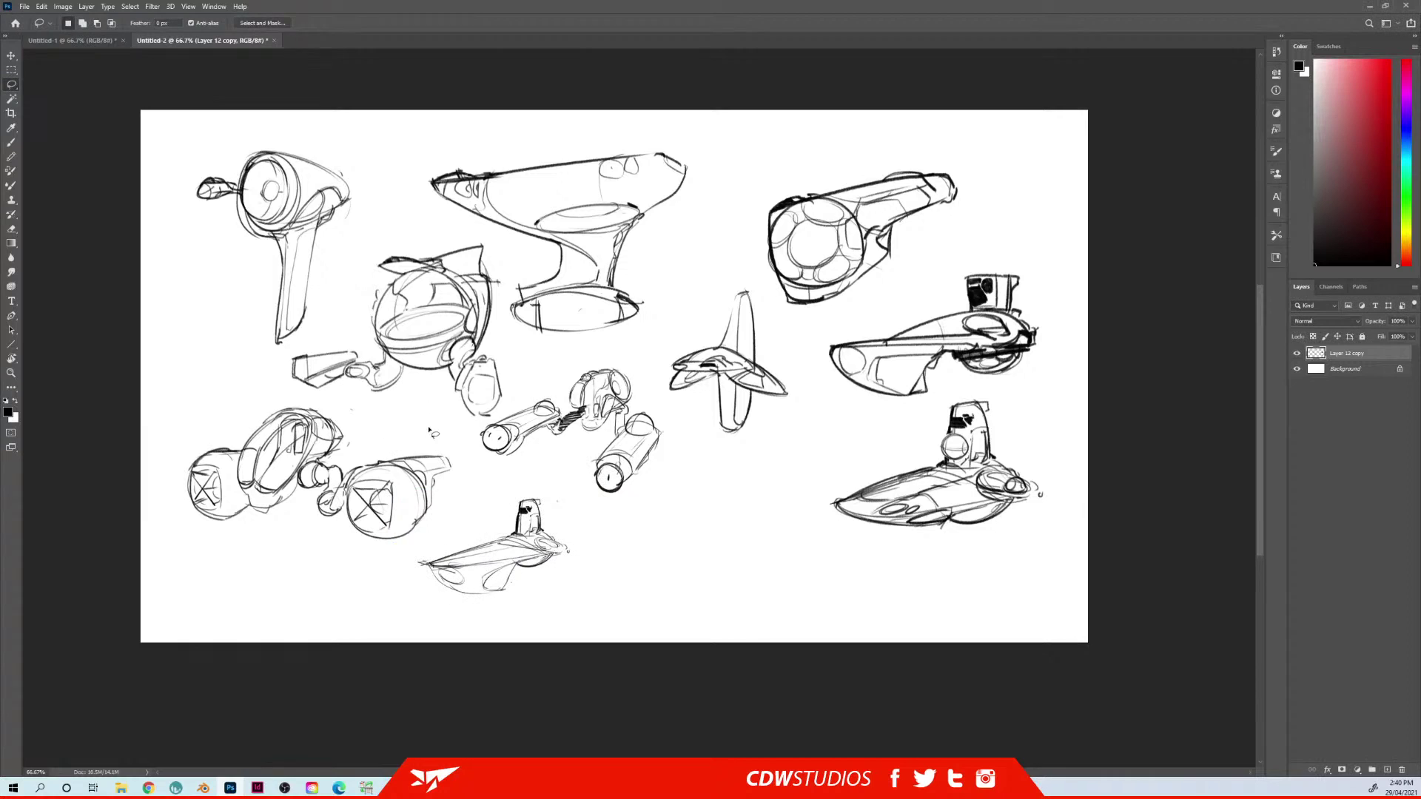
Shrink the vehicle with two round crossed pods to roughly two-thirds size and place it near the canvas's lower-left corner
{"action": "mouse_move", "coordinate": [431, 429]}
{"action": "left_mouse_down"}
{"action": "mouse_move", "coordinate": [208, 396]}
{"action": "mouse_move", "coordinate": [328, 577]}
{"action": "mouse_move", "coordinate": [466, 525]}
{"action": "mouse_move", "coordinate": [433, 439]}
{"action": "left_mouse_up"}
{"action": "key", "text": "ctrl+t"}
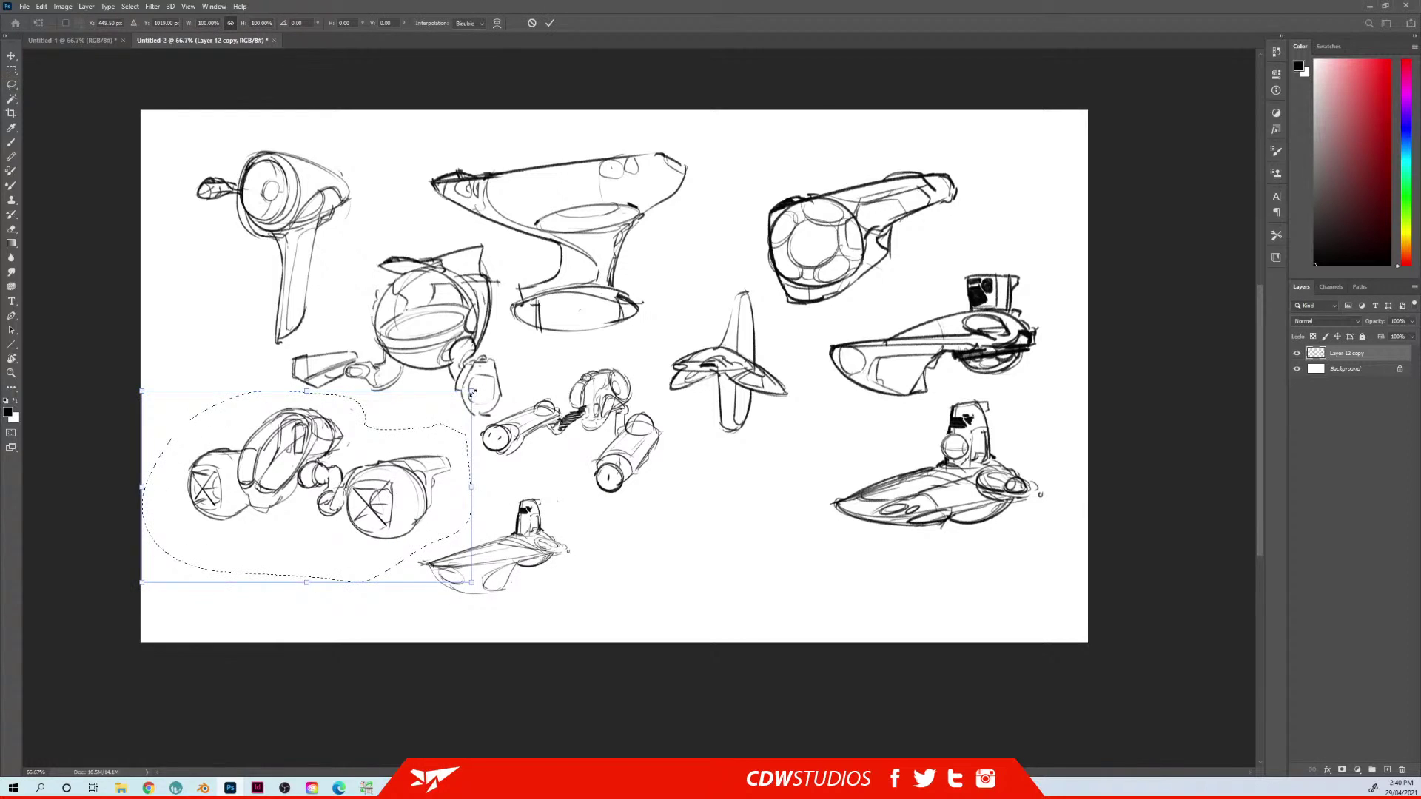
{"action": "left_click_drag", "start_coordinate": [471, 390], "coordinate": [350, 460]}
{"action": "left_click_drag", "start_coordinate": [299, 508], "coordinate": [330, 545]}
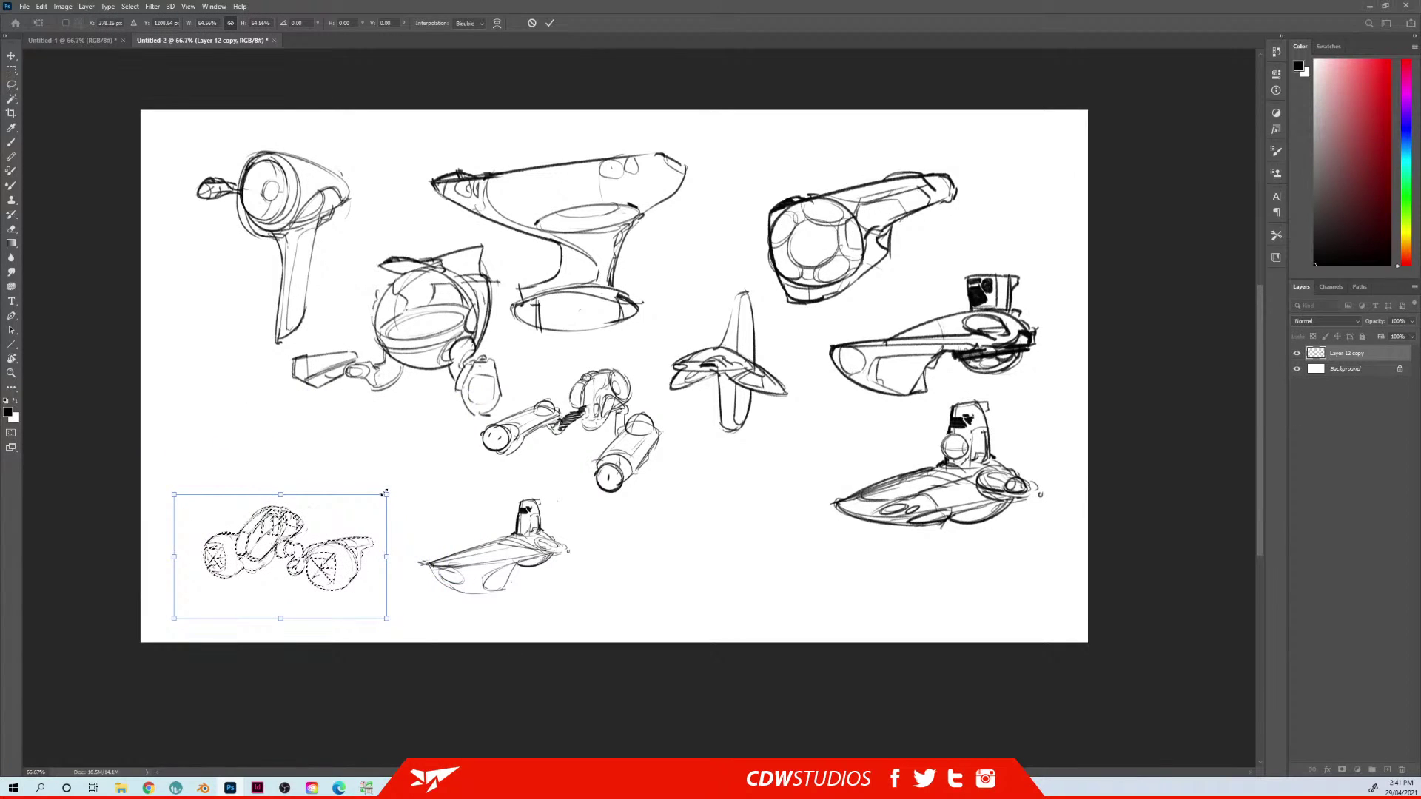
{"action": "left_click_drag", "start_coordinate": [391, 490], "coordinate": [350, 527]}
{"action": "key", "text": "Return"}
{"action": "key", "text": "ctrl+d"}
Shrink the hairdryer-shaped object to about half size and move it above the vehicle with crossed pods
{"action": "mouse_move", "coordinate": [393, 270]}
{"action": "left_mouse_down"}
{"action": "mouse_move", "coordinate": [195, 198]}
{"action": "mouse_move", "coordinate": [233, 394]}
{"action": "mouse_move", "coordinate": [266, 420]}
{"action": "mouse_move", "coordinate": [389, 286]}
{"action": "left_mouse_up"}
{"action": "key", "text": "ctrl+t"}
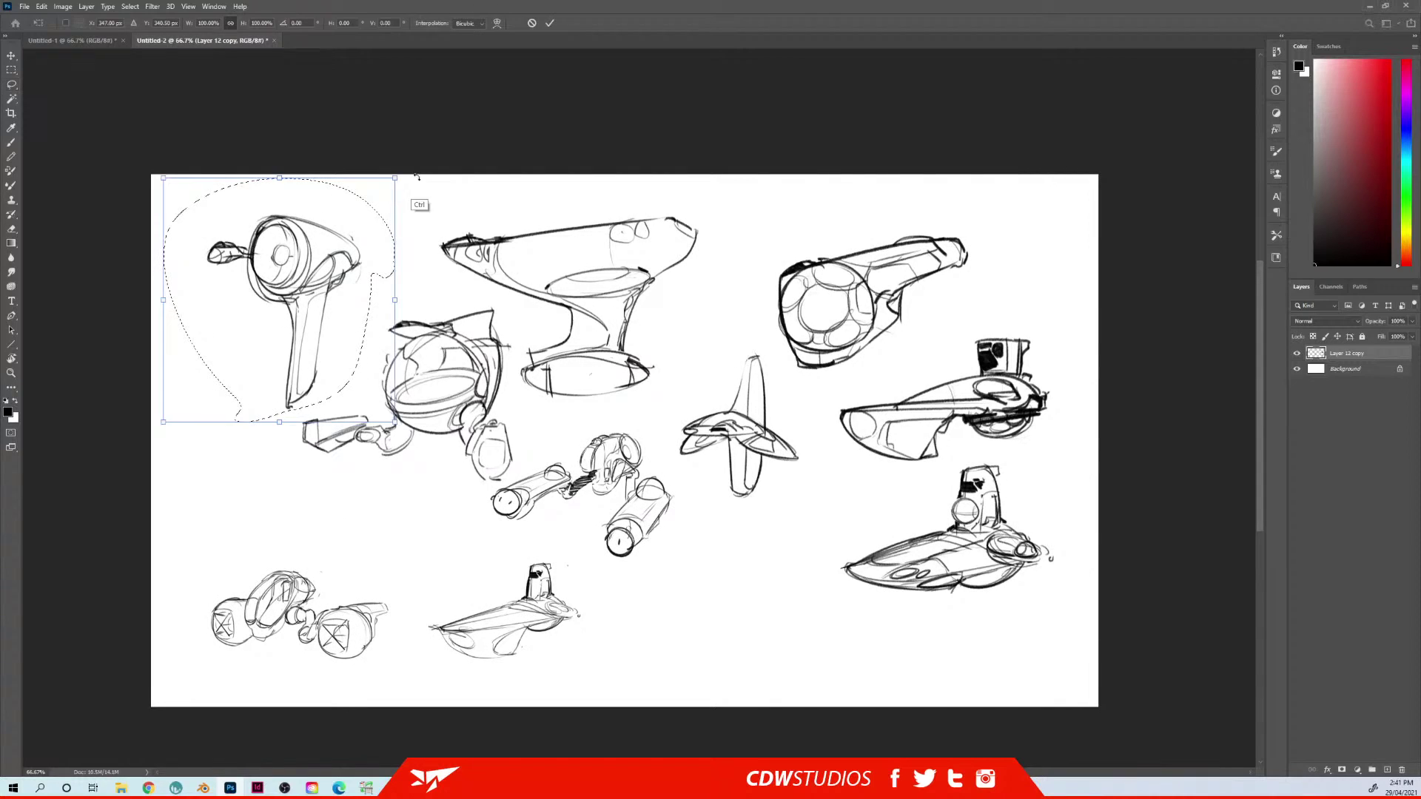
{"action": "left_click_drag", "start_coordinate": [395, 176], "coordinate": [276, 303]}
{"action": "mouse_move", "coordinate": [231, 350]}
{"action": "left_mouse_down"}
{"action": "mouse_move", "coordinate": [226, 551]}
{"action": "mouse_move", "coordinate": [218, 504]}
{"action": "left_mouse_up"}
{"action": "key", "text": "Return"}
Scale the ball-bodied vehicle to about 65% and place it beside the hairdryer-shaped object
{"action": "mouse_move", "coordinate": [507, 331]}
{"action": "left_mouse_down"}
{"action": "mouse_move", "coordinate": [287, 388]}
{"action": "mouse_move", "coordinate": [453, 523]}
{"action": "left_mouse_up"}
{"action": "left_click_drag", "start_coordinate": [515, 325], "coordinate": [425, 383]}
{"action": "key", "text": "ctrl+t"}
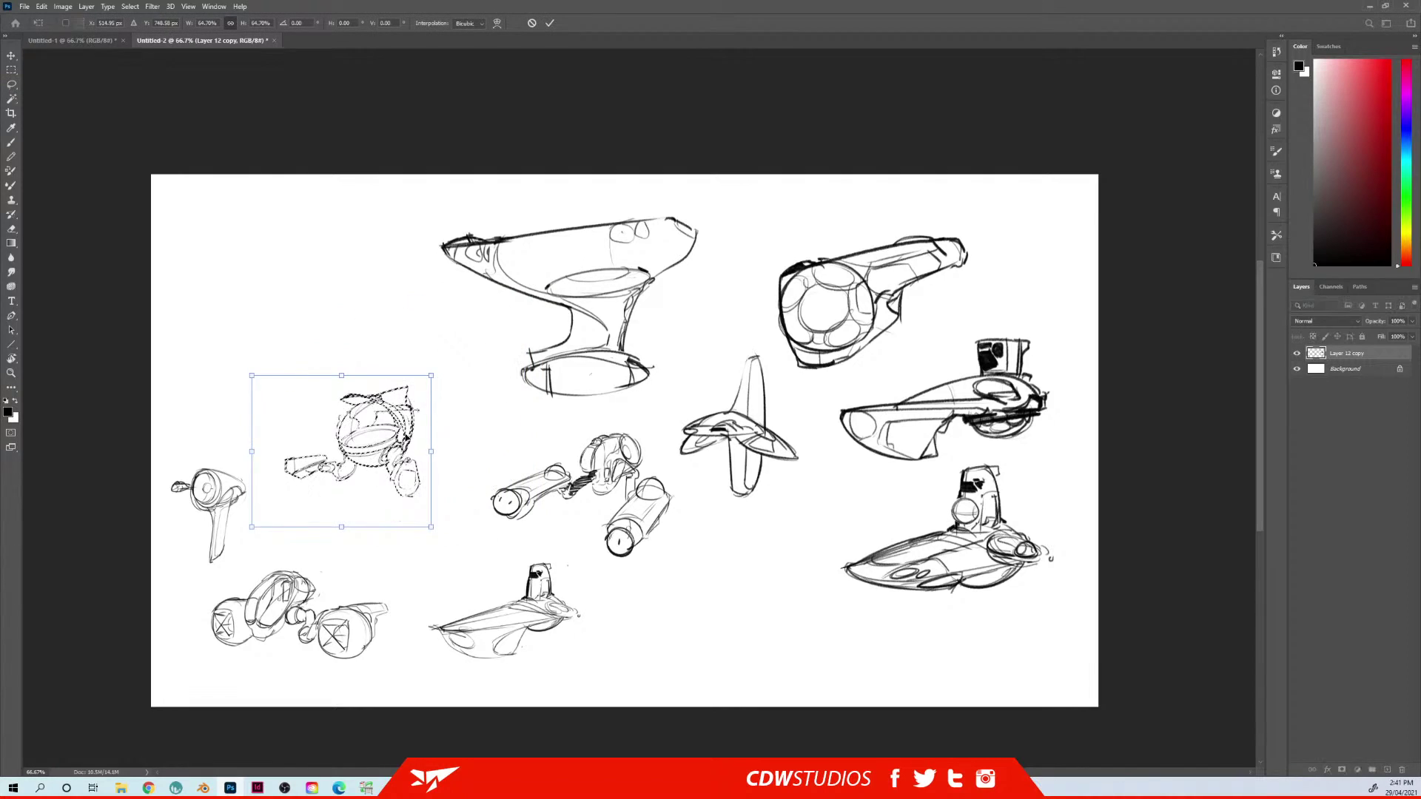
{"action": "mouse_move", "coordinate": [348, 444]}
{"action": "left_mouse_down"}
{"action": "mouse_move", "coordinate": [348, 488]}
{"action": "mouse_move", "coordinate": [374, 495]}
{"action": "left_mouse_up"}
{"action": "key", "text": "Return"}
{"action": "key", "text": "ctrl+d"}
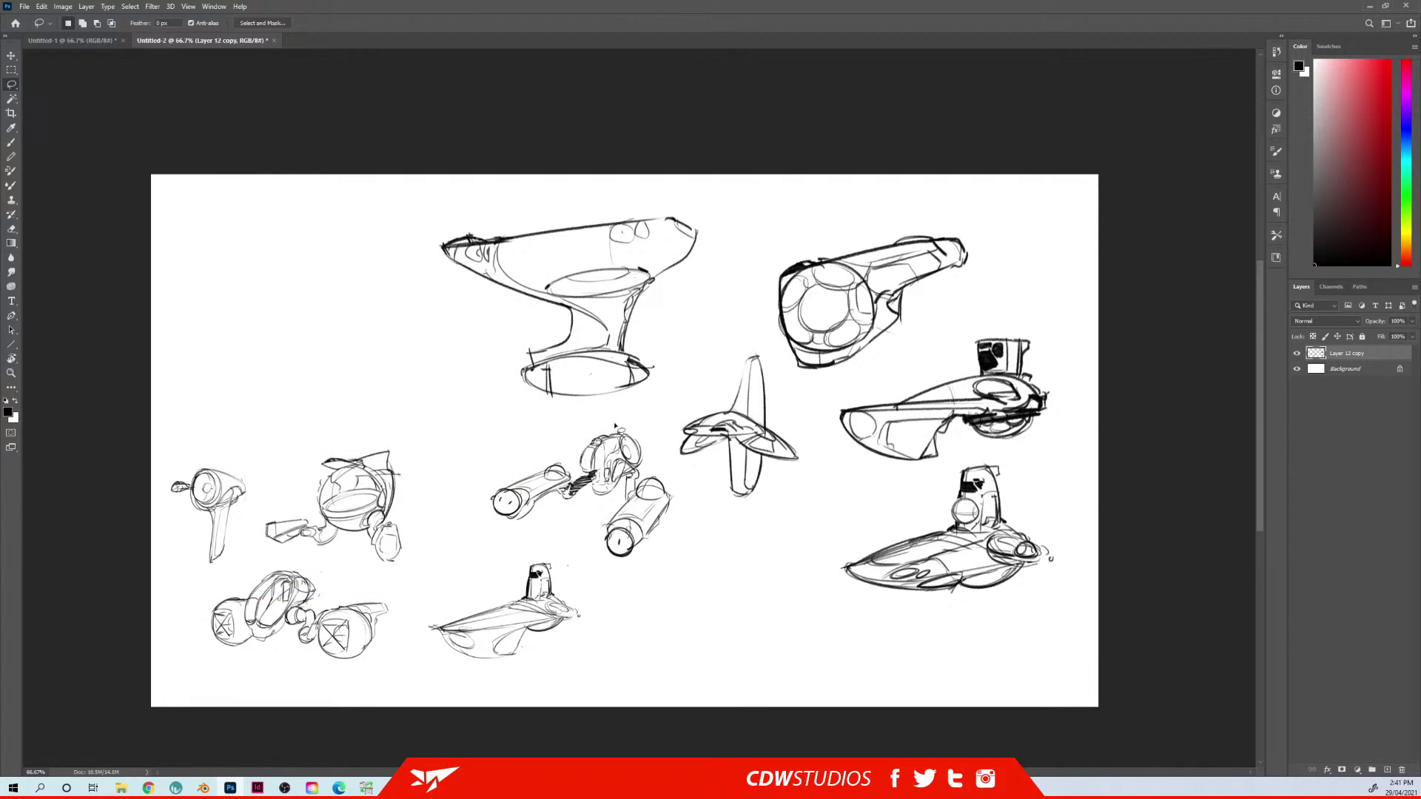
Select the vehicle with cylindrical pods and move it slightly left, closer to the ball-bodied vehicle
{"action": "mouse_move", "coordinate": [650, 439]}
{"action": "left_mouse_down"}
{"action": "mouse_move", "coordinate": [557, 426]}
{"action": "mouse_move", "coordinate": [447, 519]}
{"action": "mouse_move", "coordinate": [637, 586]}
{"action": "mouse_move", "coordinate": [673, 481]}
{"action": "mouse_move", "coordinate": [668, 430]}
{"action": "left_mouse_up"}
{"action": "key", "text": "ctrl+t"}
{"action": "left_click_drag", "start_coordinate": [608, 479], "coordinate": [572, 467]}
{"action": "key", "text": "Return"}
Scale the anvil-shaped form to about 58% and move it above the hairdryer-shaped object at the canvas's left edge
{"action": "scroll", "coordinate": [726, 251], "scroll_direction": "up", "scroll_amount": 3}
{"action": "mouse_move", "coordinate": [726, 292]}
{"action": "left_mouse_down"}
{"action": "mouse_move", "coordinate": [474, 290]}
{"action": "mouse_move", "coordinate": [427, 401]}
{"action": "mouse_move", "coordinate": [483, 467]}
{"action": "mouse_move", "coordinate": [551, 497]}
{"action": "mouse_move", "coordinate": [693, 470]}
{"action": "mouse_move", "coordinate": [744, 278]}
{"action": "mouse_move", "coordinate": [593, 367]}
{"action": "left_mouse_up"}
{"action": "key", "text": "ctrl+t"}
{"action": "left_click_drag", "start_coordinate": [479, 468], "coordinate": [248, 497]}
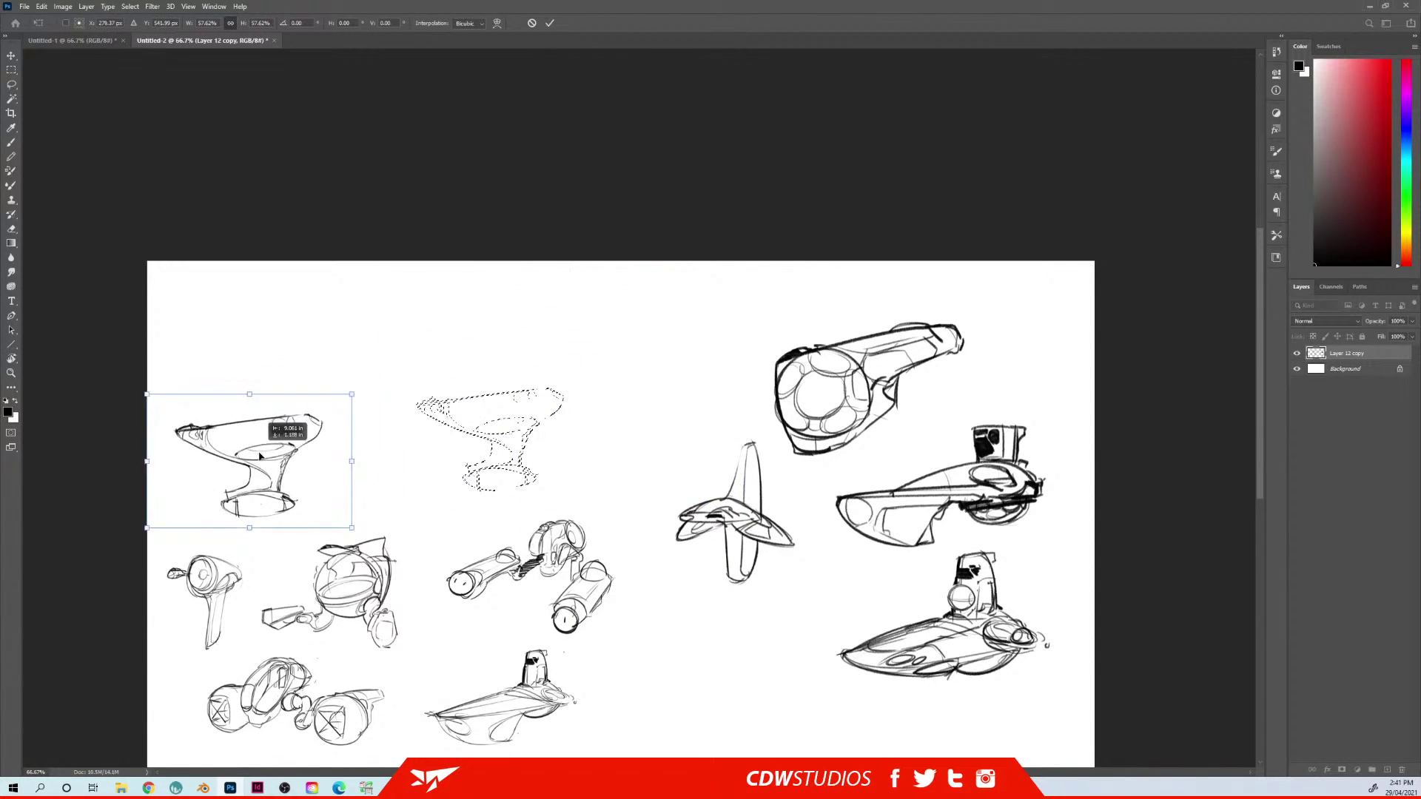
{"action": "key", "text": "Return"}
{"action": "key", "text": "ctrl+d"}
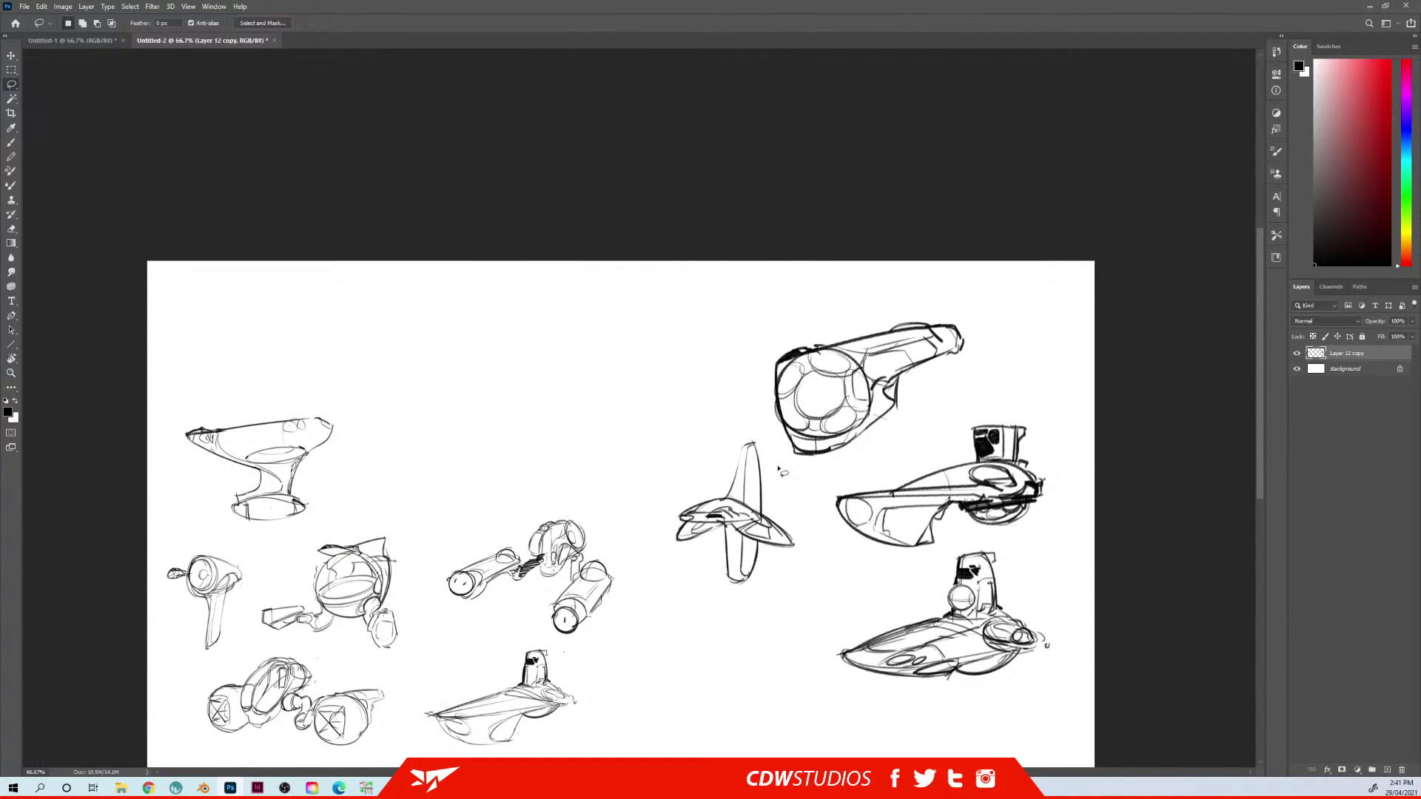
Select the small winged craft with the vertical fins and move it beside the anvil-shaped form
{"action": "mouse_move", "coordinate": [779, 471]}
{"action": "left_mouse_down"}
{"action": "mouse_move", "coordinate": [634, 603]}
{"action": "mouse_move", "coordinate": [792, 481]}
{"action": "mouse_move", "coordinate": [773, 433]}
{"action": "mouse_move", "coordinate": [777, 456]}
{"action": "left_mouse_up"}
{"action": "key", "text": "ctrl+t"}
{"action": "mouse_move", "coordinate": [700, 527]}
{"action": "left_mouse_down"}
{"action": "mouse_move", "coordinate": [583, 461]}
{"action": "mouse_move", "coordinate": [409, 444]}
{"action": "mouse_move", "coordinate": [264, 463]}
{"action": "left_mouse_up"}
{"action": "key", "text": "Return"}
{"action": "key", "text": "ctrl+d"}
Scale the drum-shaped form with the long arm to about 60% and move it above the small winged craft
{"action": "mouse_move", "coordinate": [858, 354]}
{"action": "left_mouse_down"}
{"action": "mouse_move", "coordinate": [607, 509]}
{"action": "mouse_move", "coordinate": [864, 342]}
{"action": "left_mouse_up"}
{"action": "key", "text": "ctrl+t"}
{"action": "left_click_drag", "start_coordinate": [875, 288], "coordinate": [742, 387]}
{"action": "mouse_move", "coordinate": [683, 434]}
{"action": "left_mouse_down"}
{"action": "mouse_move", "coordinate": [417, 391]}
{"action": "mouse_move", "coordinate": [227, 340]}
{"action": "mouse_move", "coordinate": [255, 340]}
{"action": "left_mouse_up"}
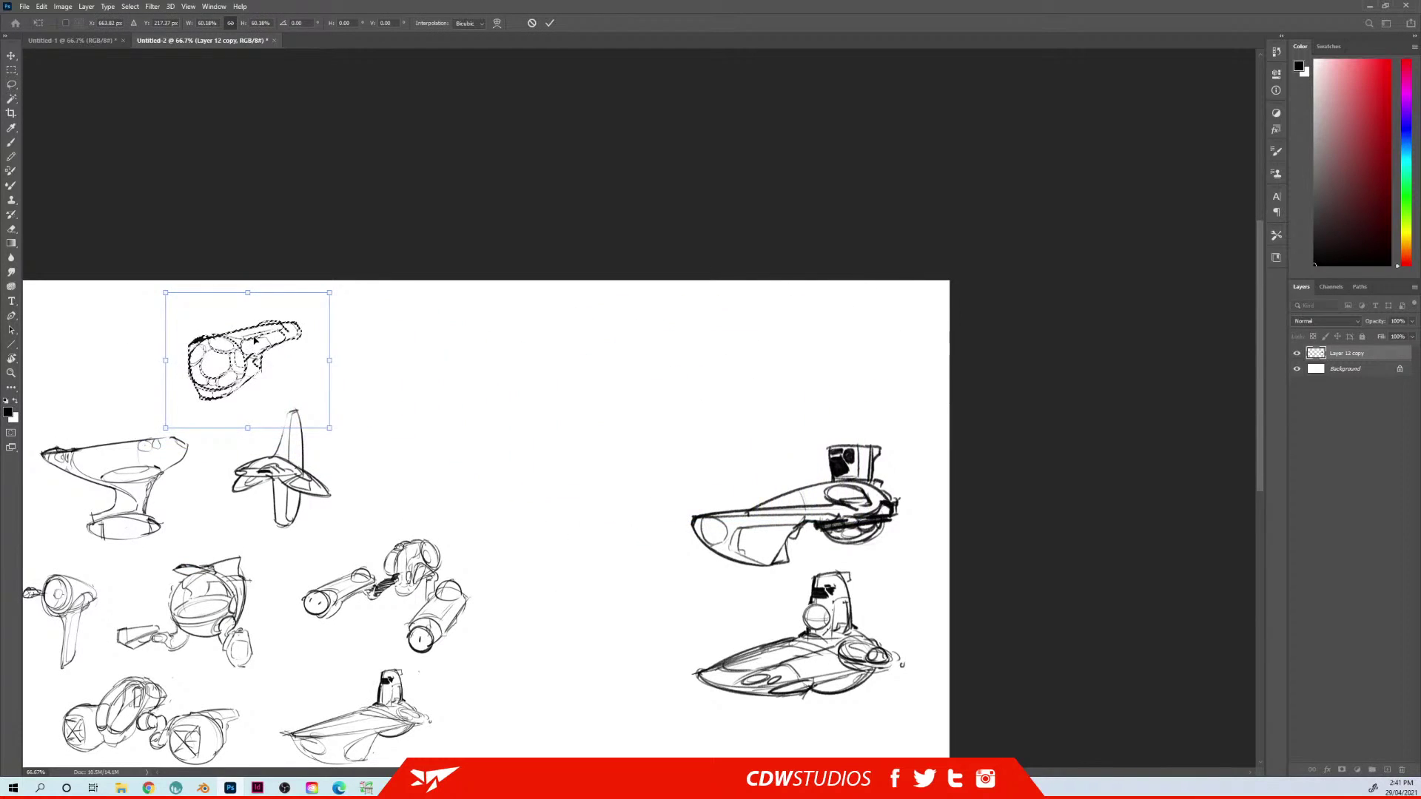
{"action": "key", "text": "Return"}
{"action": "key", "text": "ctrl+d"}
Lift the long-hulled craft onto its own layer and move it beside the drum-shaped form in the top row
{"action": "mouse_move", "coordinate": [905, 457]}
{"action": "left_mouse_down"}
{"action": "mouse_move", "coordinate": [812, 399]}
{"action": "mouse_move", "coordinate": [670, 571]}
{"action": "left_mouse_up"}
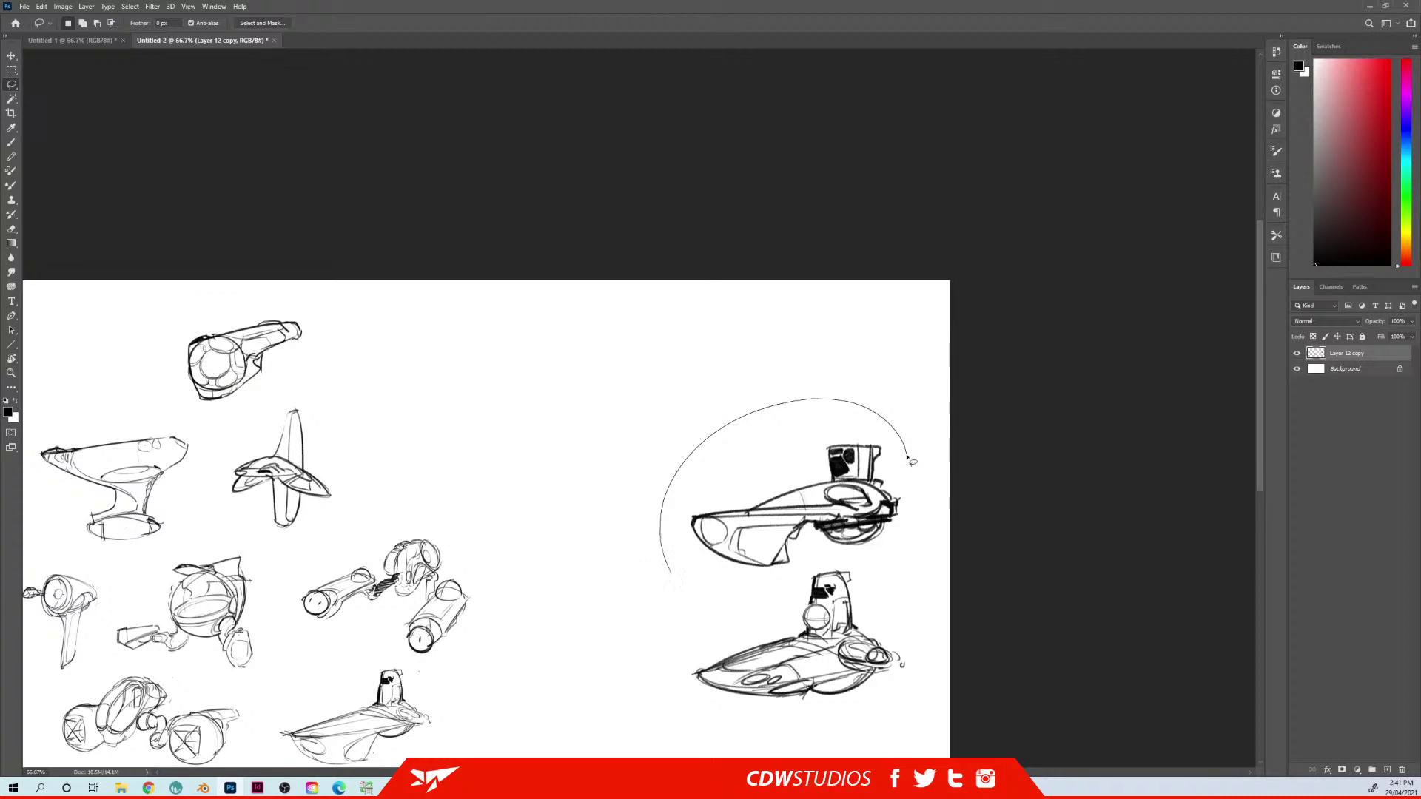
{"action": "mouse_move", "coordinate": [909, 459]}
{"action": "left_mouse_down"}
{"action": "mouse_move", "coordinate": [907, 473]}
{"action": "mouse_move", "coordinate": [904, 447]}
{"action": "left_mouse_up"}
{"action": "key", "text": "ctrl+j"}
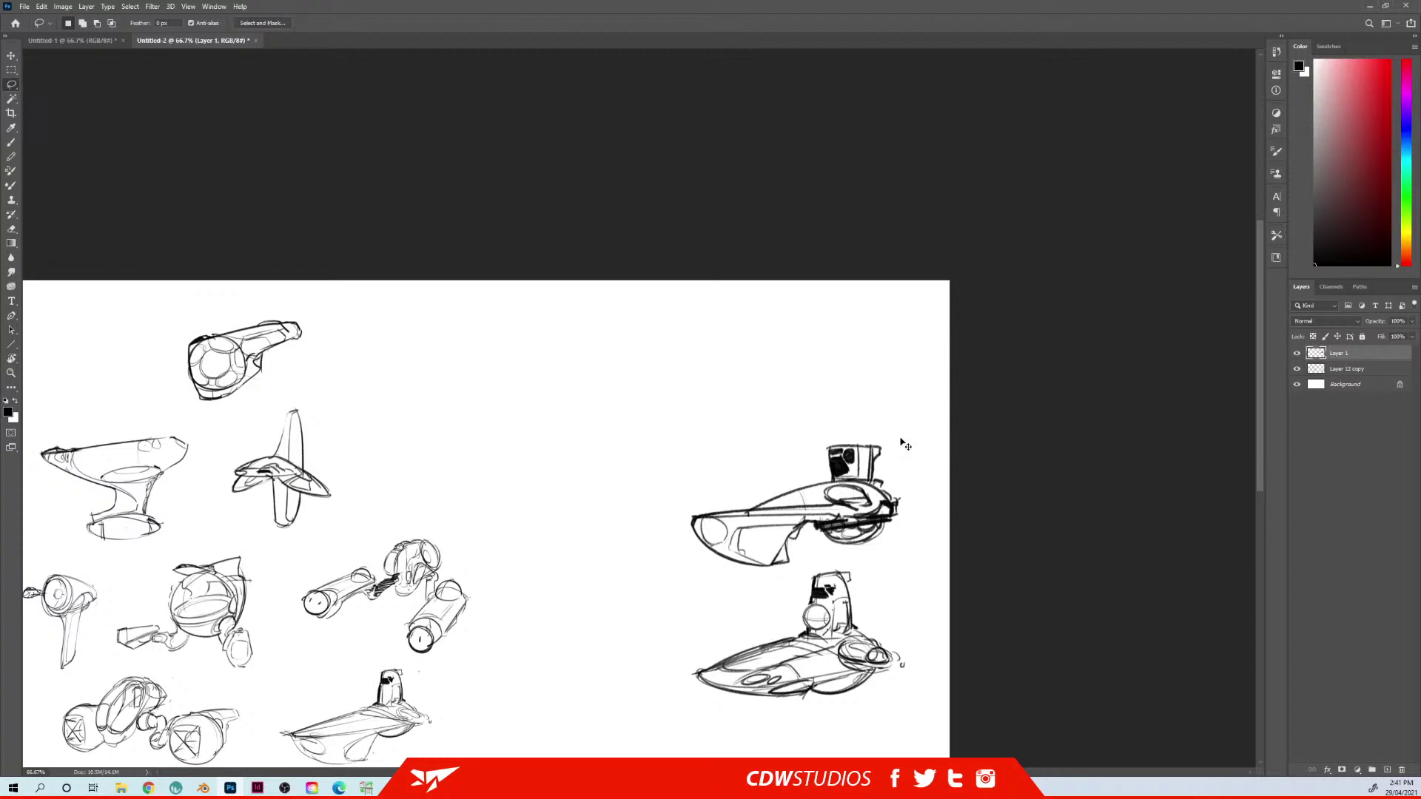
{"action": "left_click_drag", "start_coordinate": [836, 518], "coordinate": [468, 374]}
{"action": "scroll", "coordinate": [562, 407], "scroll_direction": "down", "scroll_amount": 3}
{"action": "scroll", "coordinate": [562, 407], "scroll_direction": "right", "scroll_amount": 1}
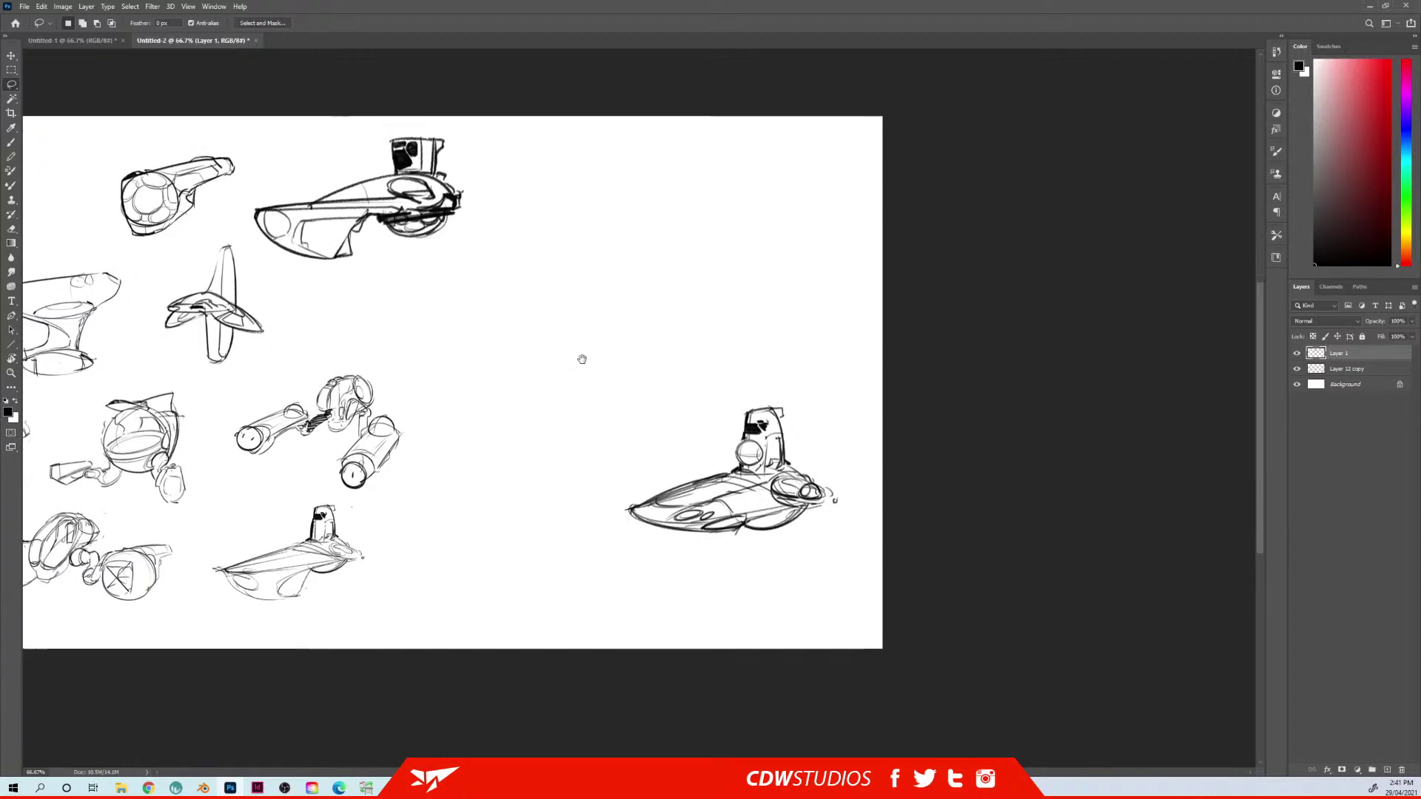
{"action": "mouse_move", "coordinate": [827, 391]}
{"action": "left_mouse_down"}
{"action": "mouse_move", "coordinate": [563, 511]}
{"action": "mouse_move", "coordinate": [704, 608]}
{"action": "mouse_move", "coordinate": [851, 444]}
{"action": "left_mouse_up"}
{"action": "key", "text": "ctrl+t"}
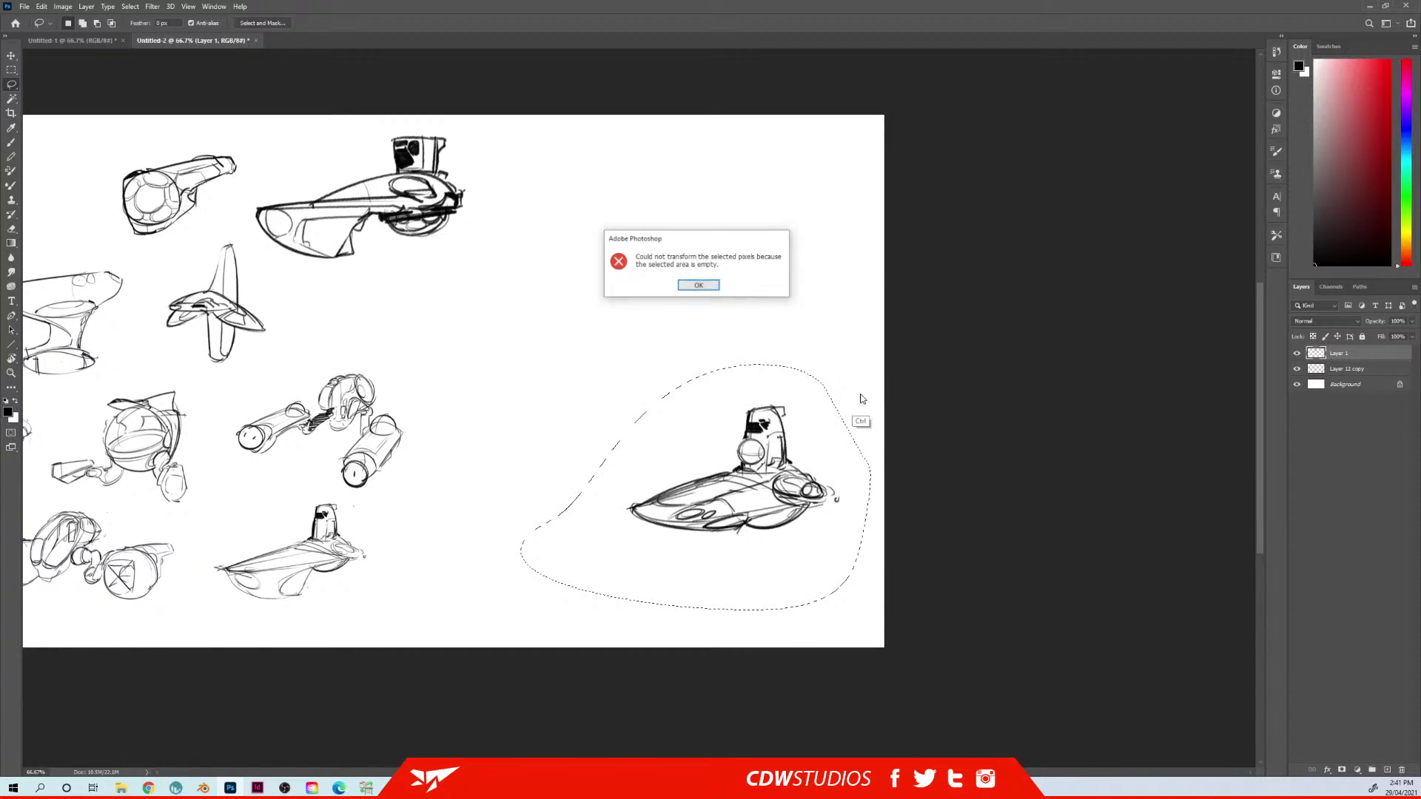
{"action": "left_click", "coordinate": [698, 285]}
{"action": "left_click", "coordinate": [747, 453], "text": "ctrl"}
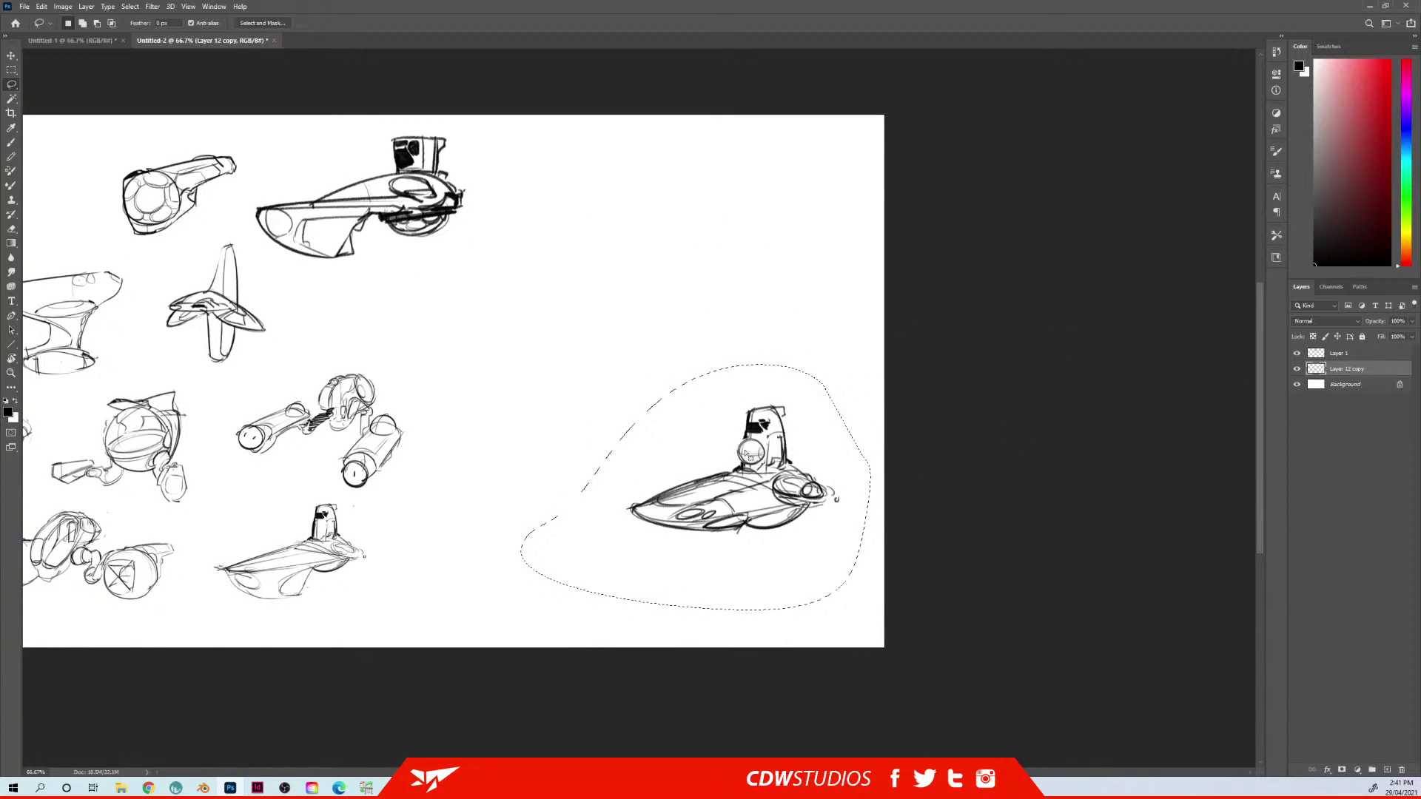
{"action": "key", "text": "ctrl+d"}
{"action": "mouse_move", "coordinate": [752, 481]}
{"action": "left_mouse_down"}
{"action": "mouse_move", "coordinate": [575, 307]}
{"action": "mouse_move", "coordinate": [603, 353]}
{"action": "left_mouse_up"}
{"action": "key", "text": "ctrl+z"}
Merge the long-hulled craft into the main sketch layer, and scale the ball-towered craft to about 91% and place it beneath the long-hulled one
{"action": "left_click", "coordinate": [1368, 358]}
{"action": "key", "text": "Delete"}
{"action": "mouse_move", "coordinate": [850, 446]}
{"action": "left_mouse_down"}
{"action": "mouse_move", "coordinate": [833, 438]}
{"action": "mouse_move", "coordinate": [868, 474]}
{"action": "mouse_move", "coordinate": [851, 446]}
{"action": "left_mouse_up"}
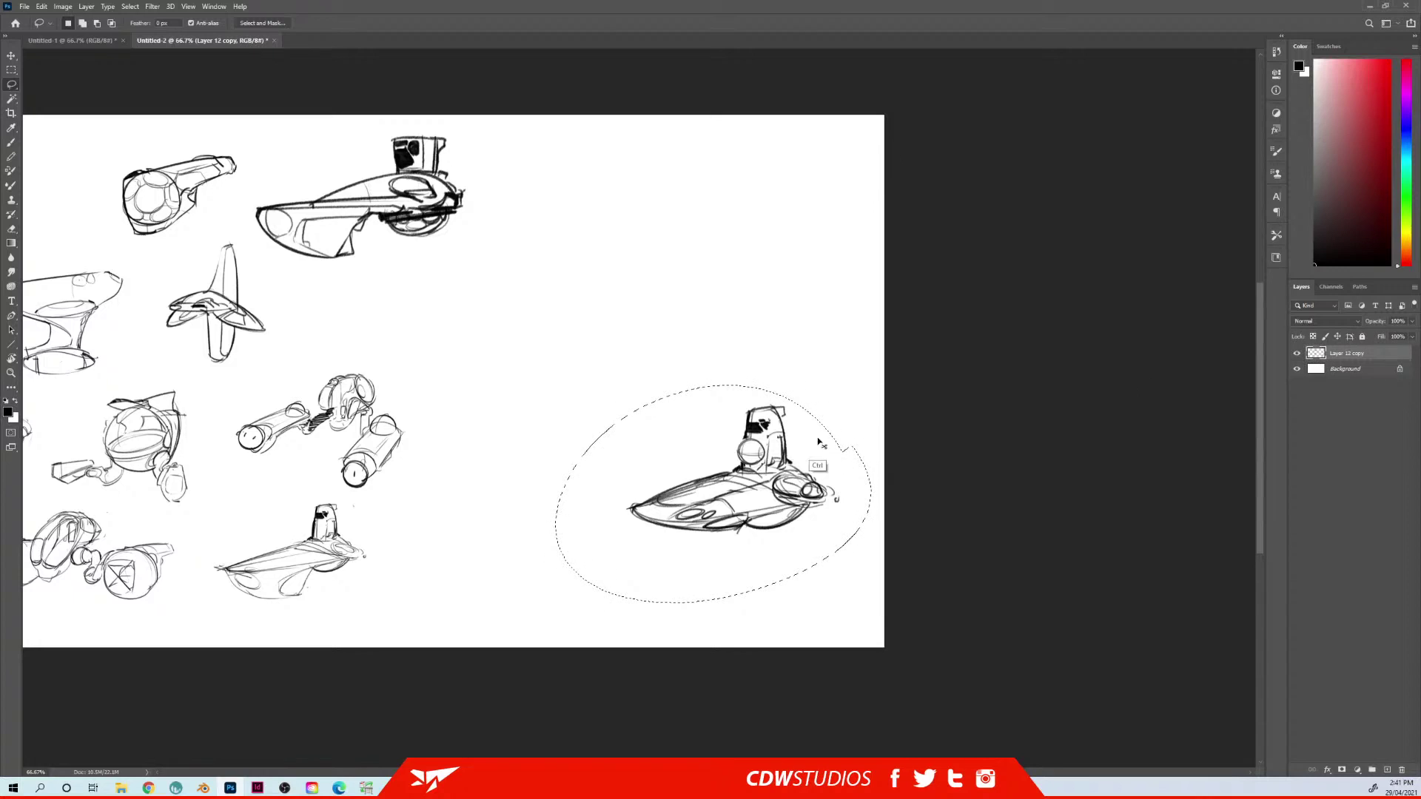
{"action": "key", "text": "ctrl+t"}
{"action": "left_click_drag", "start_coordinate": [870, 386], "coordinate": [800, 434]}
{"action": "mouse_move", "coordinate": [704, 515]}
{"action": "left_mouse_down"}
{"action": "mouse_move", "coordinate": [490, 292]}
{"action": "mouse_move", "coordinate": [485, 303]}
{"action": "left_mouse_up"}
{"action": "left_click_drag", "start_coordinate": [586, 211], "coordinate": [609, 192]}
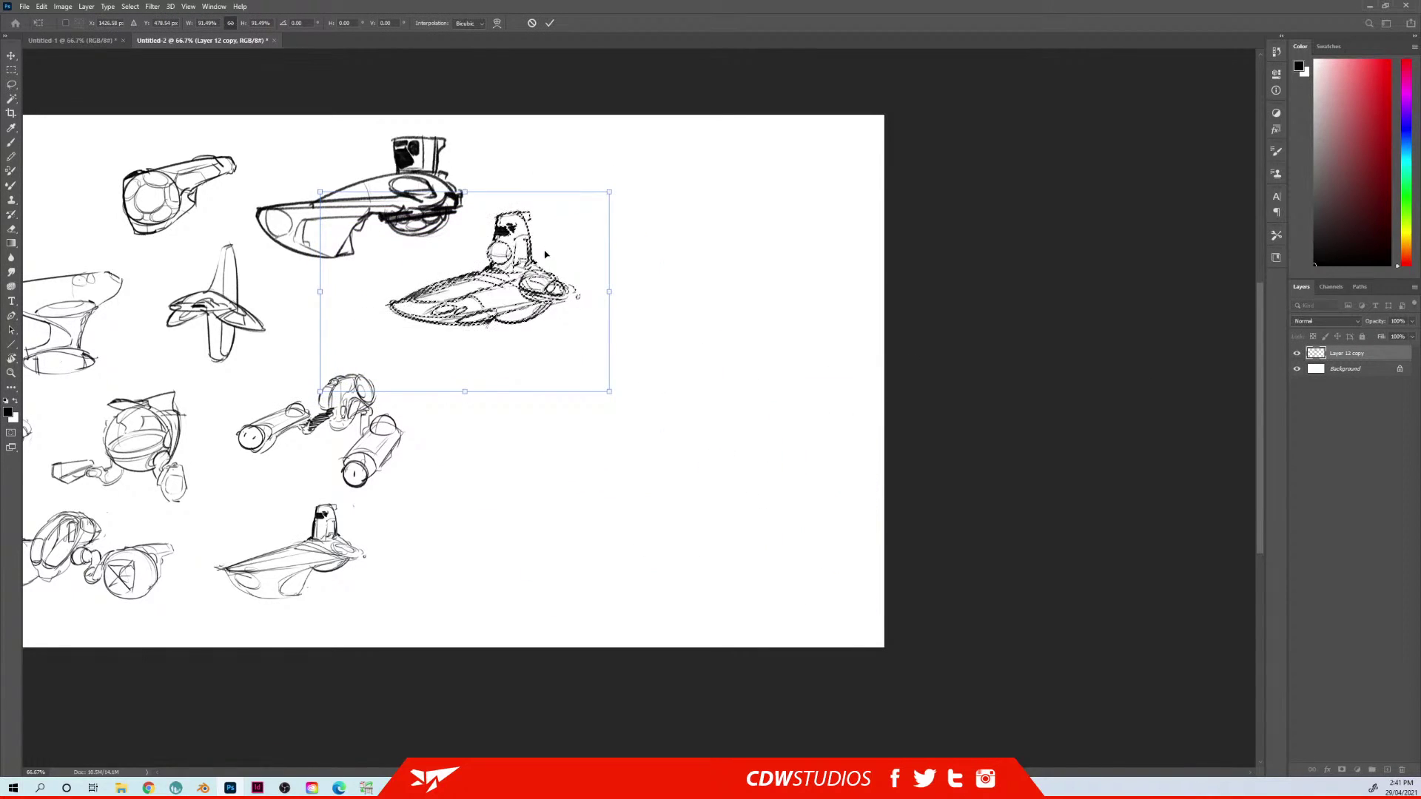
{"action": "left_click_drag", "start_coordinate": [546, 254], "coordinate": [523, 268]}
{"action": "key", "text": "Return"}
{"action": "key", "text": "ctrl+d"}
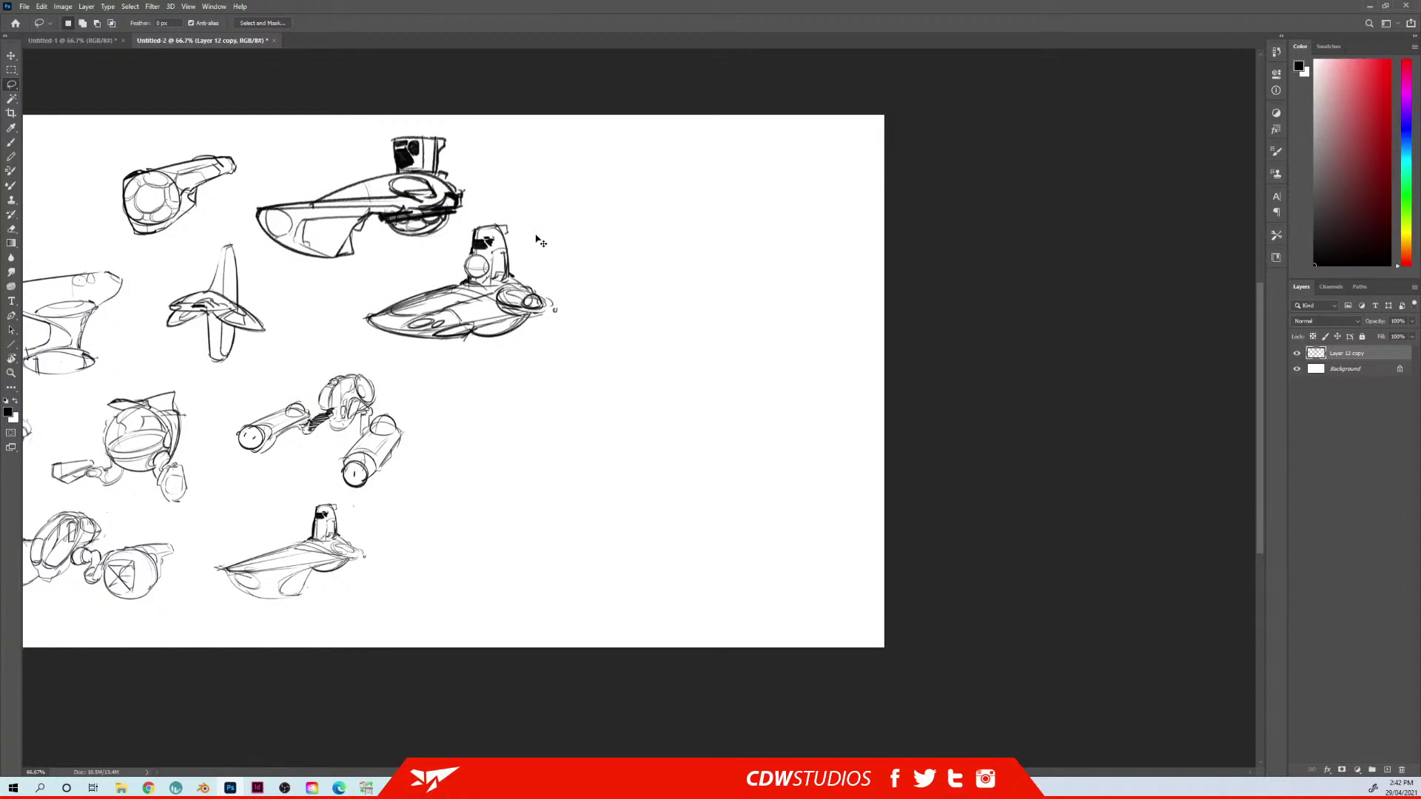
Create a new layer and sketch the back and upper edge of a blocky form in the empty area beside the ball-towered craft
{"action": "key", "text": "ctrl+shift+n"}
{"action": "key", "text": "Return"}
{"action": "key", "text": "b"}
{"action": "left_click_drag", "start_coordinate": [433, 387], "coordinate": [492, 444]}
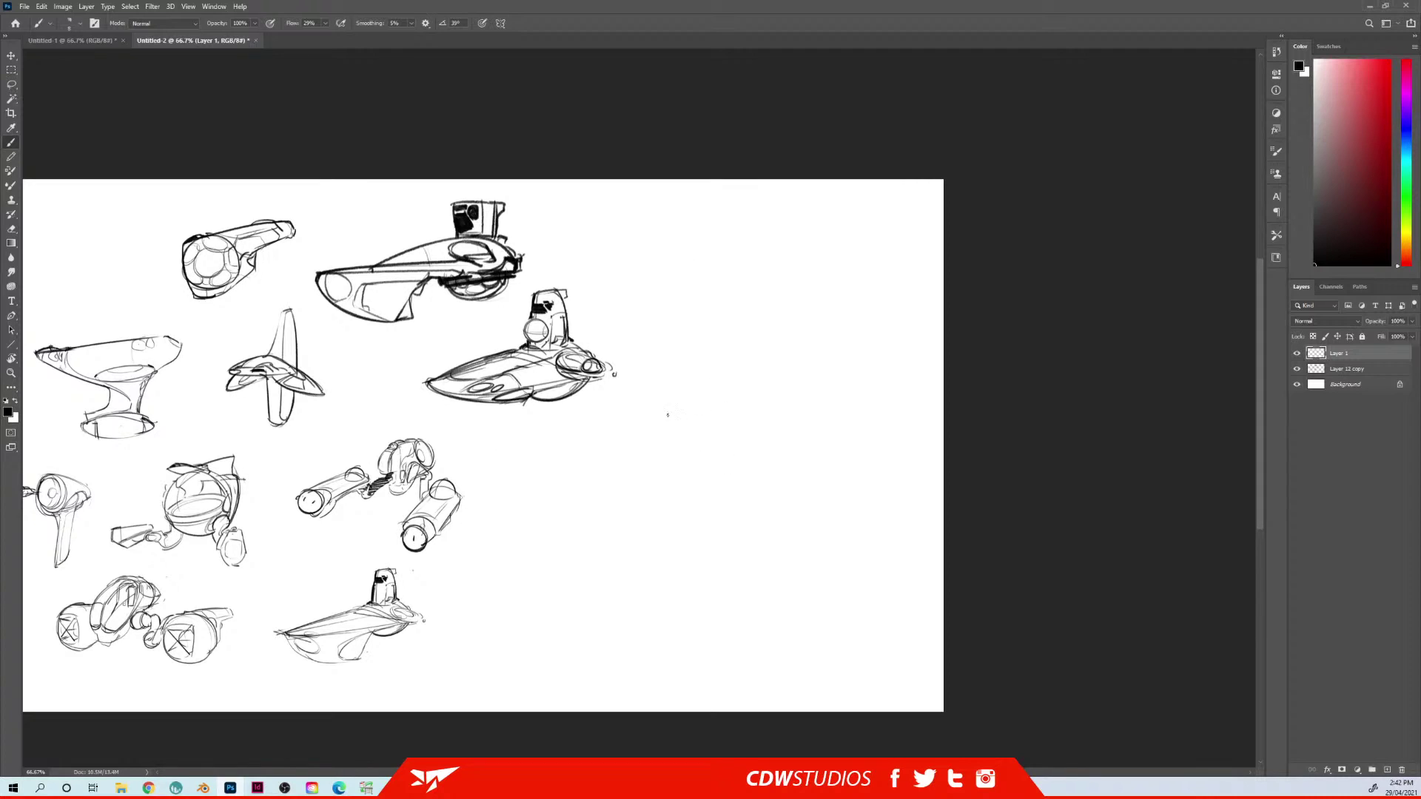
{"action": "left_click_drag", "start_coordinate": [663, 407], "coordinate": [671, 474]}
{"action": "mouse_move", "coordinate": [655, 407]}
{"action": "left_mouse_down"}
{"action": "mouse_move", "coordinate": [710, 411]}
{"action": "mouse_move", "coordinate": [703, 398]}
{"action": "mouse_move", "coordinate": [719, 409]}
{"action": "mouse_move", "coordinate": [734, 390]}
{"action": "left_mouse_up"}
Draw the blocky form's lower edge and inner opening, and close its pointed front with slanted lines
{"action": "key", "text": "e"}
{"action": "key", "text": "b"}
{"action": "mouse_move", "coordinate": [669, 475]}
{"action": "left_mouse_down"}
{"action": "mouse_move", "coordinate": [699, 484]}
{"action": "mouse_move", "coordinate": [760, 461]}
{"action": "left_mouse_up"}
{"action": "mouse_move", "coordinate": [729, 388]}
{"action": "left_mouse_down"}
{"action": "mouse_move", "coordinate": [773, 396]}
{"action": "mouse_move", "coordinate": [722, 460]}
{"action": "mouse_move", "coordinate": [754, 452]}
{"action": "mouse_move", "coordinate": [726, 457]}
{"action": "mouse_move", "coordinate": [718, 435]}
{"action": "mouse_move", "coordinate": [734, 447]}
{"action": "left_mouse_up"}
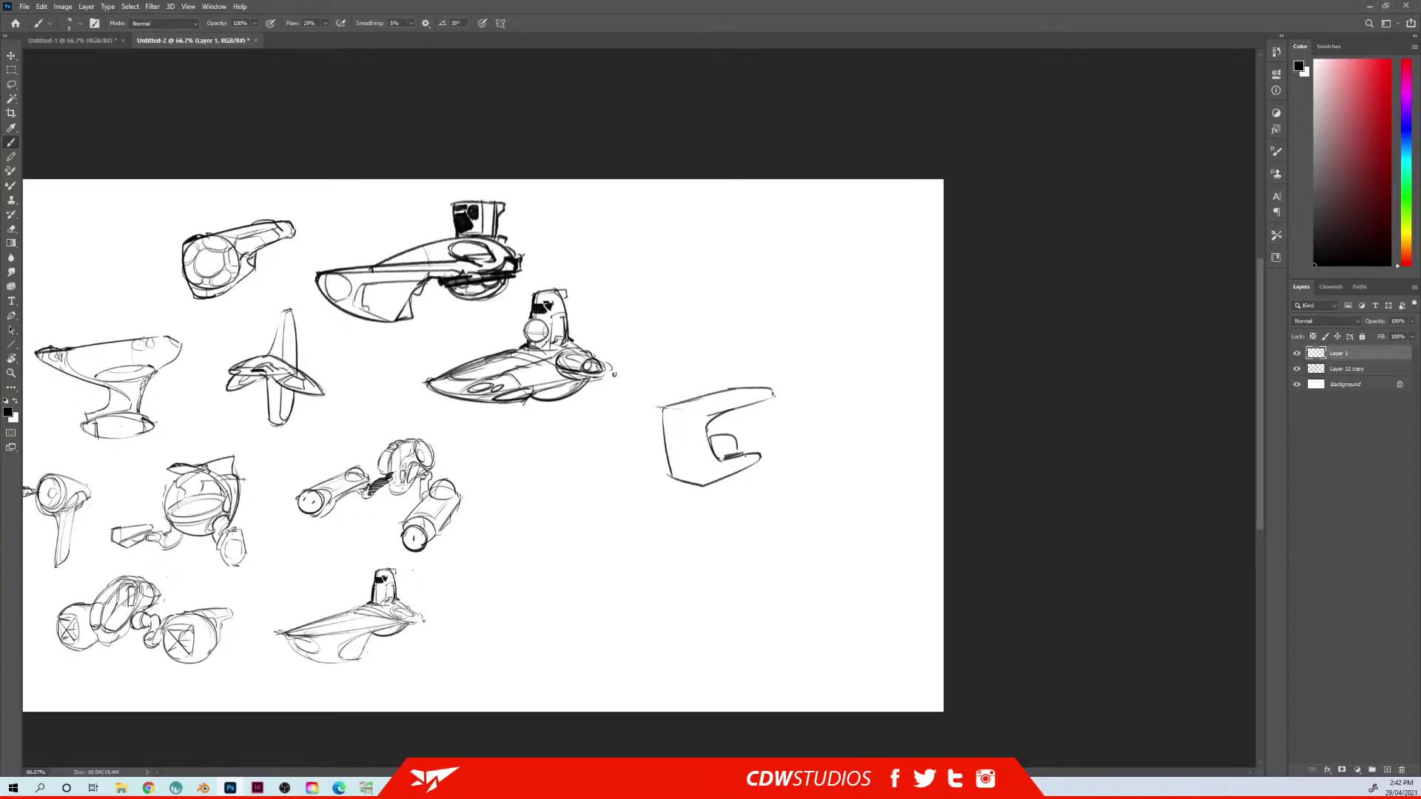
{"action": "left_click_drag", "start_coordinate": [787, 398], "coordinate": [760, 460]}
{"action": "mouse_move", "coordinate": [770, 388]}
{"action": "left_mouse_down"}
{"action": "mouse_move", "coordinate": [791, 396]}
{"action": "mouse_move", "coordinate": [766, 448]}
{"action": "left_mouse_up"}
{"action": "left_click_drag", "start_coordinate": [766, 444], "coordinate": [749, 452]}
Add a short cylindrical base with a small square detail beneath the blocky form
{"action": "mouse_move", "coordinate": [676, 481]}
{"action": "left_mouse_down"}
{"action": "mouse_move", "coordinate": [706, 487]}
{"action": "mouse_move", "coordinate": [690, 529]}
{"action": "mouse_move", "coordinate": [701, 510]}
{"action": "left_mouse_up"}
{"action": "key", "text": "ctrl+z"}
{"action": "key", "text": "ctrl+z"}
{"action": "key", "text": "ctrl+shift+z"}
{"action": "key", "text": "ctrl+shift+z"}
{"action": "key", "text": "ctrl+z"}
{"action": "mouse_move", "coordinate": [687, 517]}
{"action": "left_mouse_down"}
{"action": "mouse_move", "coordinate": [733, 516]}
{"action": "mouse_move", "coordinate": [684, 519]}
{"action": "mouse_move", "coordinate": [726, 513]}
{"action": "mouse_move", "coordinate": [714, 522]}
{"action": "mouse_move", "coordinate": [726, 503]}
{"action": "mouse_move", "coordinate": [729, 522]}
{"action": "left_mouse_up"}
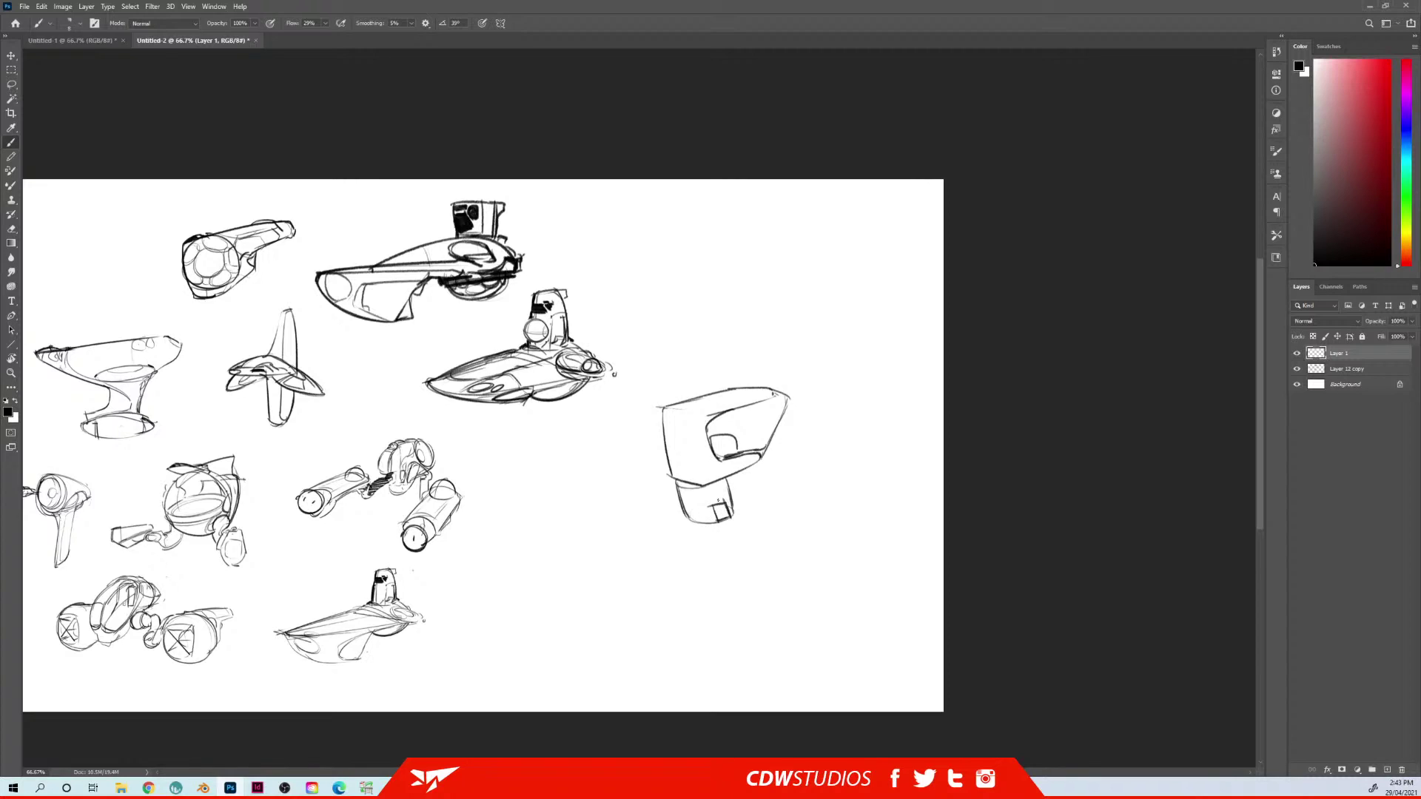
Strengthen the seam above the base, and add contour lines along the blocky form's side, upper edge and opening
{"action": "left_click_drag", "start_coordinate": [674, 479], "coordinate": [716, 489]}
{"action": "left_click_drag", "start_coordinate": [691, 483], "coordinate": [722, 481]}
{"action": "left_click_drag", "start_coordinate": [662, 437], "coordinate": [704, 430]}
{"action": "mouse_move", "coordinate": [712, 390]}
{"action": "left_mouse_down"}
{"action": "mouse_move", "coordinate": [745, 408]}
{"action": "mouse_move", "coordinate": [779, 390]}
{"action": "left_mouse_up"}
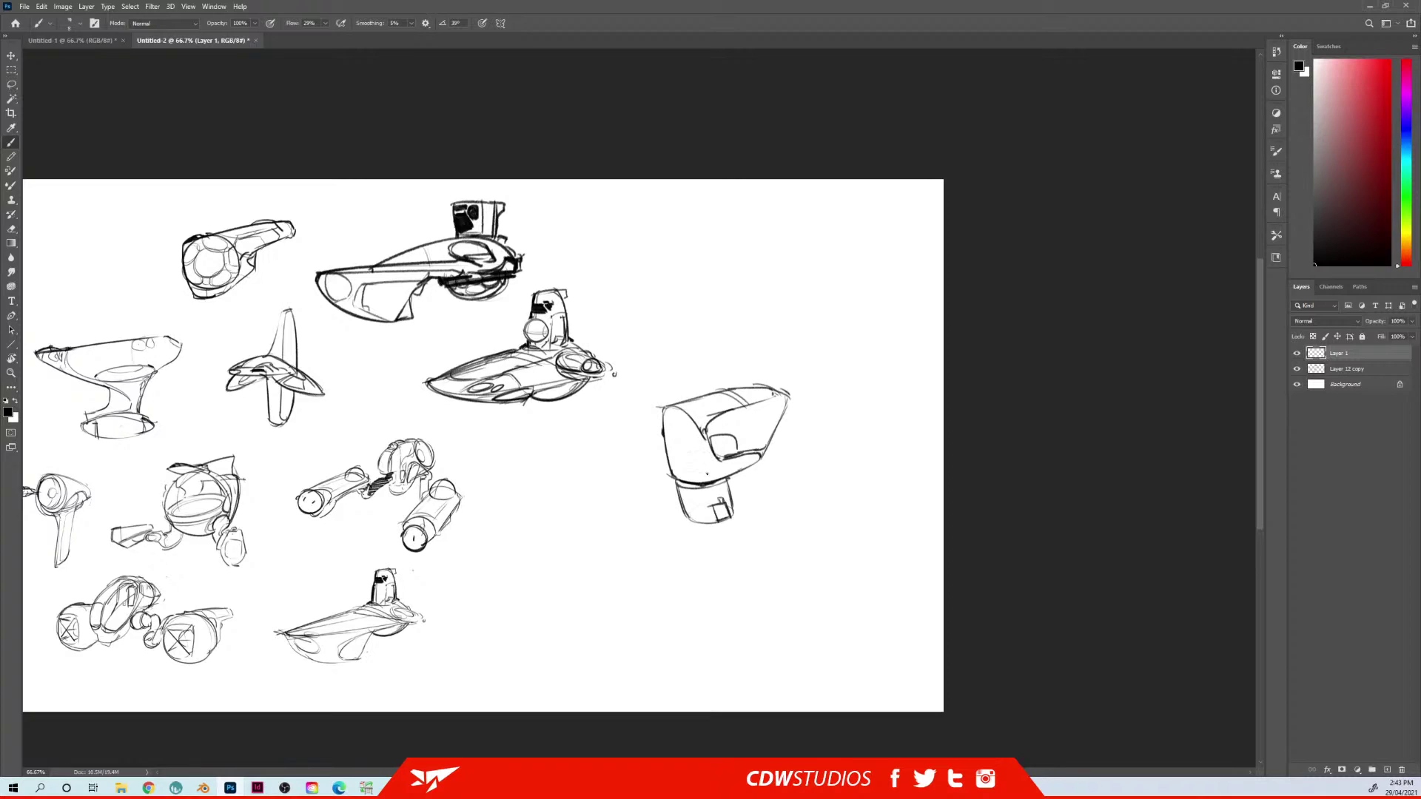
{"action": "left_click_drag", "start_coordinate": [722, 447], "coordinate": [739, 445]}
Draw an angled tube rising from the blocky form's pointed upper end, and clean up its edge with the eraser
{"action": "mouse_move", "coordinate": [770, 337]}
{"action": "left_mouse_down"}
{"action": "mouse_move", "coordinate": [799, 367]}
{"action": "mouse_move", "coordinate": [802, 353]}
{"action": "mouse_move", "coordinate": [793, 388]}
{"action": "left_mouse_up"}
{"action": "left_click_drag", "start_coordinate": [770, 335], "coordinate": [752, 381]}
{"action": "key", "text": "e"}
{"action": "mouse_move", "coordinate": [762, 334]}
{"action": "left_mouse_down"}
{"action": "mouse_move", "coordinate": [799, 341]}
{"action": "mouse_move", "coordinate": [800, 358]}
{"action": "left_mouse_up"}
{"action": "key", "text": "b"}
Rework the blocky form's upper back edge, square off the raised tube's end, and extend the base's lower edge
{"action": "left_click_drag", "start_coordinate": [674, 404], "coordinate": [717, 394]}
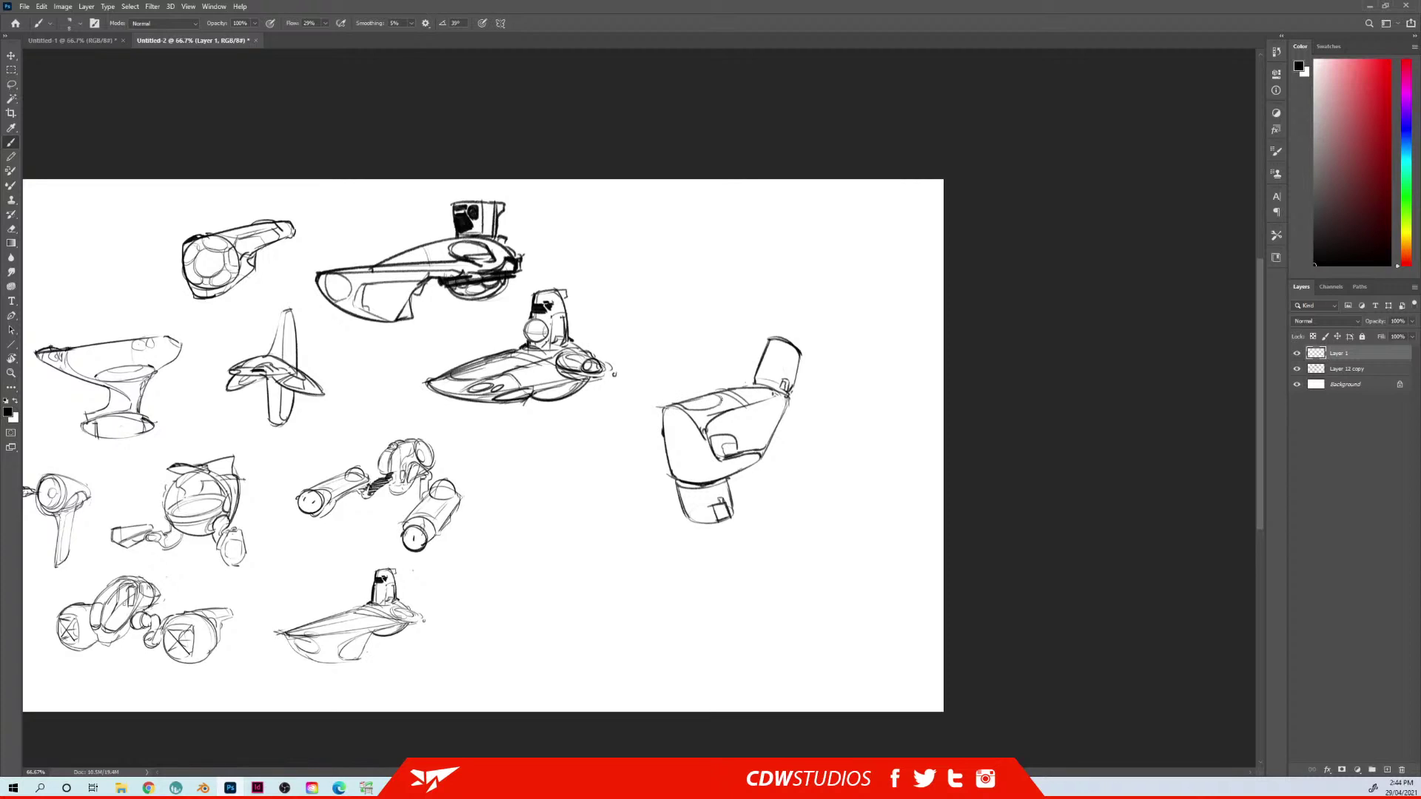
{"action": "key", "text": "e"}
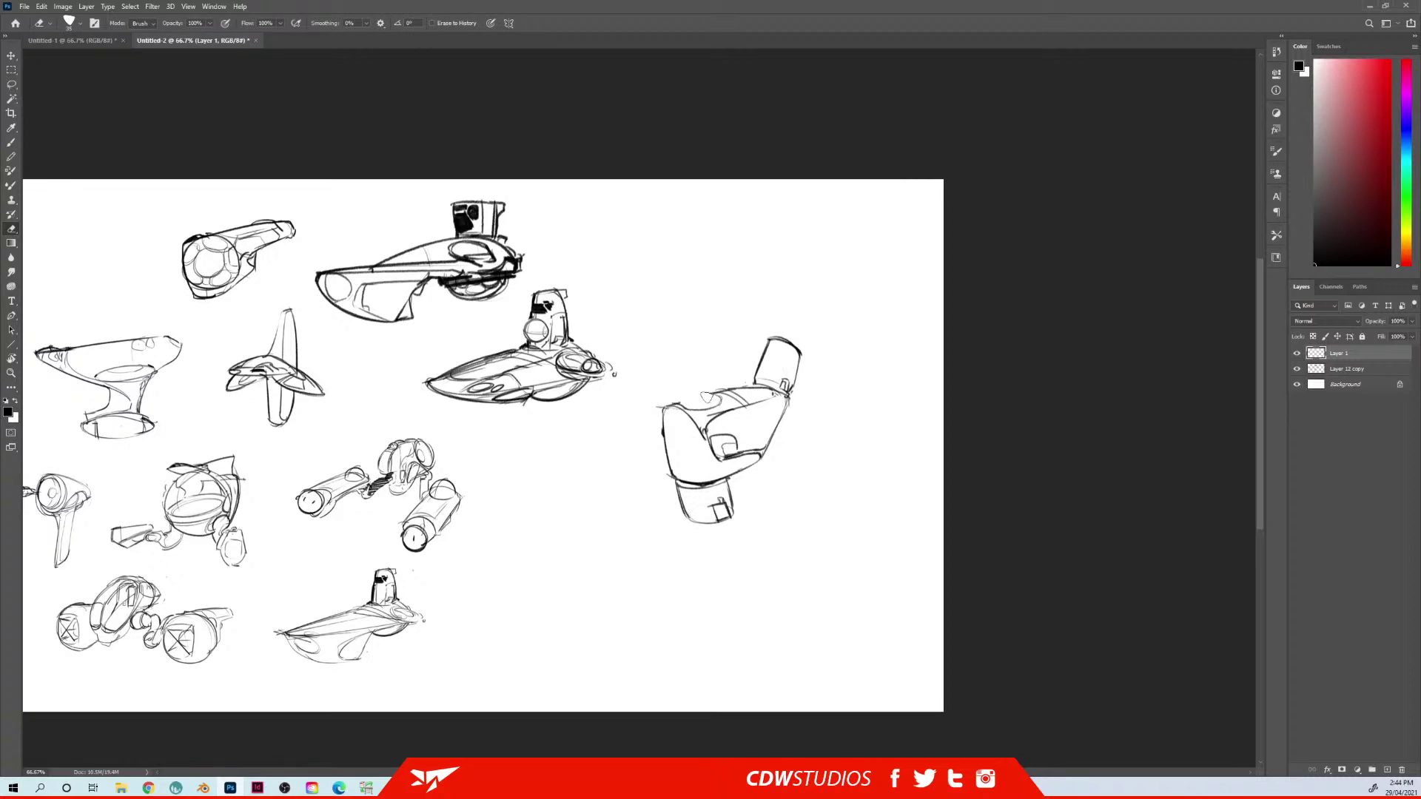
{"action": "key", "text": "b"}
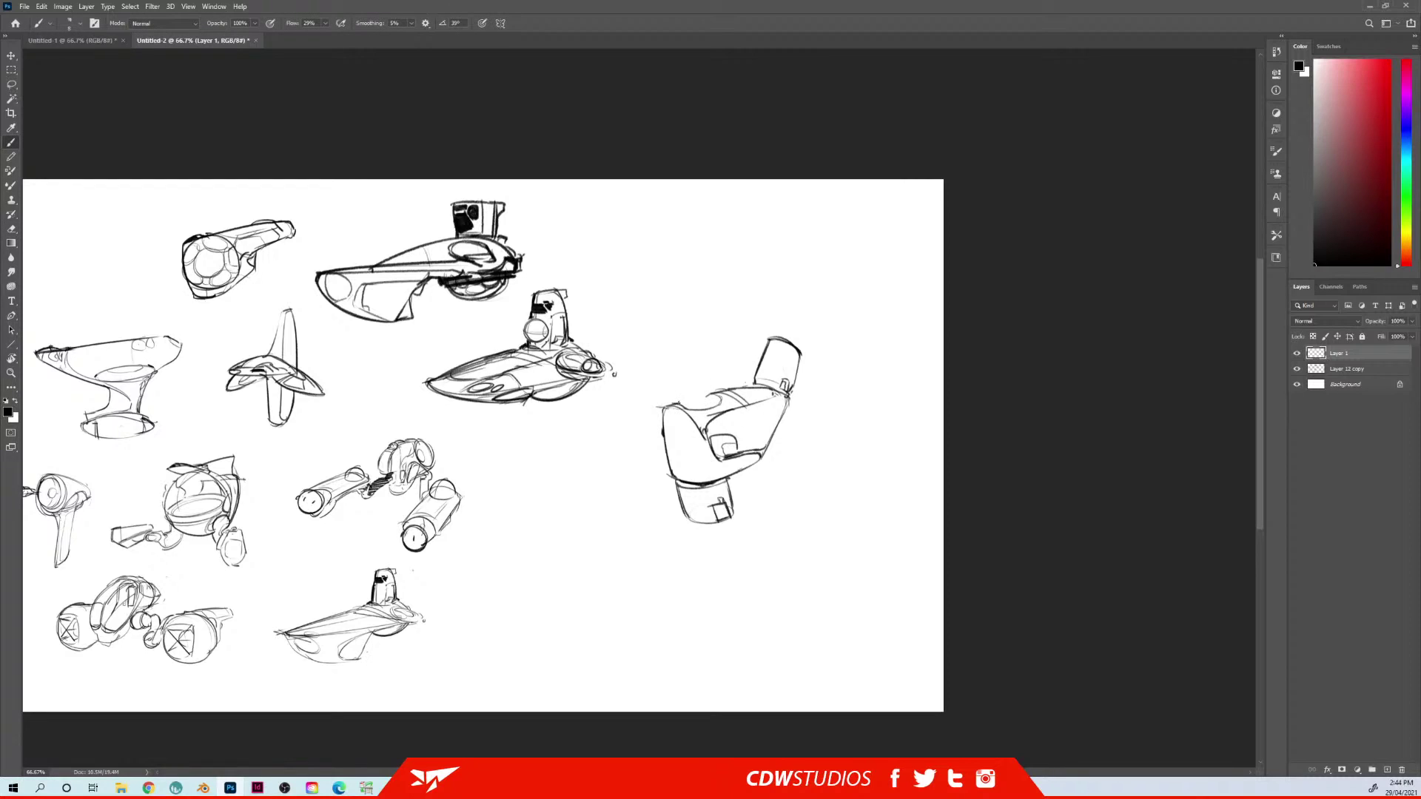
{"action": "left_click_drag", "start_coordinate": [677, 404], "coordinate": [708, 404]}
{"action": "left_click_drag", "start_coordinate": [769, 336], "coordinate": [805, 339]}
{"action": "left_click_drag", "start_coordinate": [687, 515], "coordinate": [704, 530]}
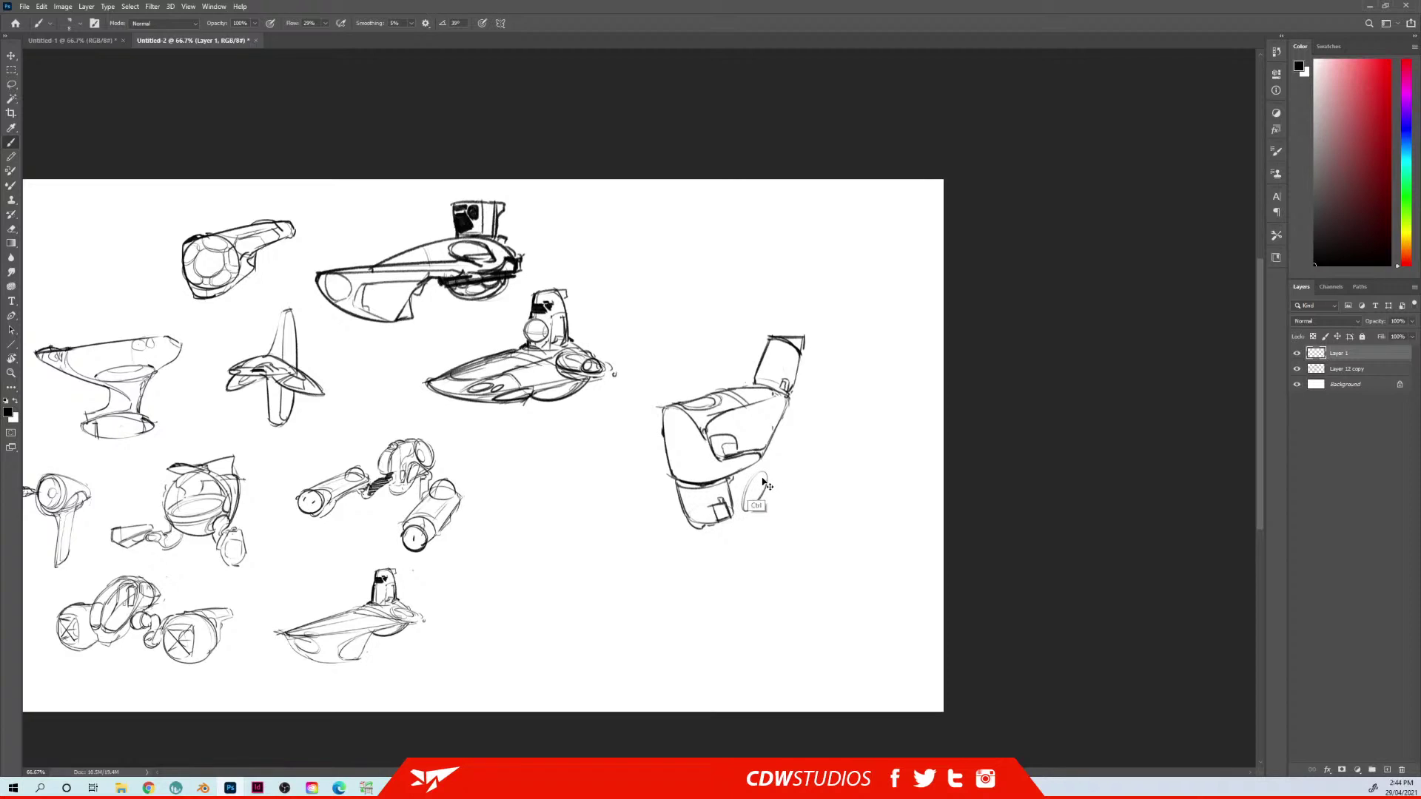
Draw a curved panel with an inset opening beside the base, joining it to the blocky form's rear lower edge
{"action": "mouse_move", "coordinate": [765, 468]}
{"action": "left_mouse_down"}
{"action": "mouse_move", "coordinate": [744, 488]}
{"action": "mouse_move", "coordinate": [744, 507]}
{"action": "mouse_move", "coordinate": [763, 489]}
{"action": "mouse_move", "coordinate": [754, 506]}
{"action": "left_mouse_up"}
{"action": "mouse_move", "coordinate": [770, 464]}
{"action": "left_mouse_down"}
{"action": "mouse_move", "coordinate": [746, 480]}
{"action": "mouse_move", "coordinate": [740, 512]}
{"action": "left_mouse_up"}
{"action": "left_click_drag", "start_coordinate": [772, 446], "coordinate": [705, 528]}
{"action": "left_click_drag", "start_coordinate": [746, 510], "coordinate": [727, 524]}
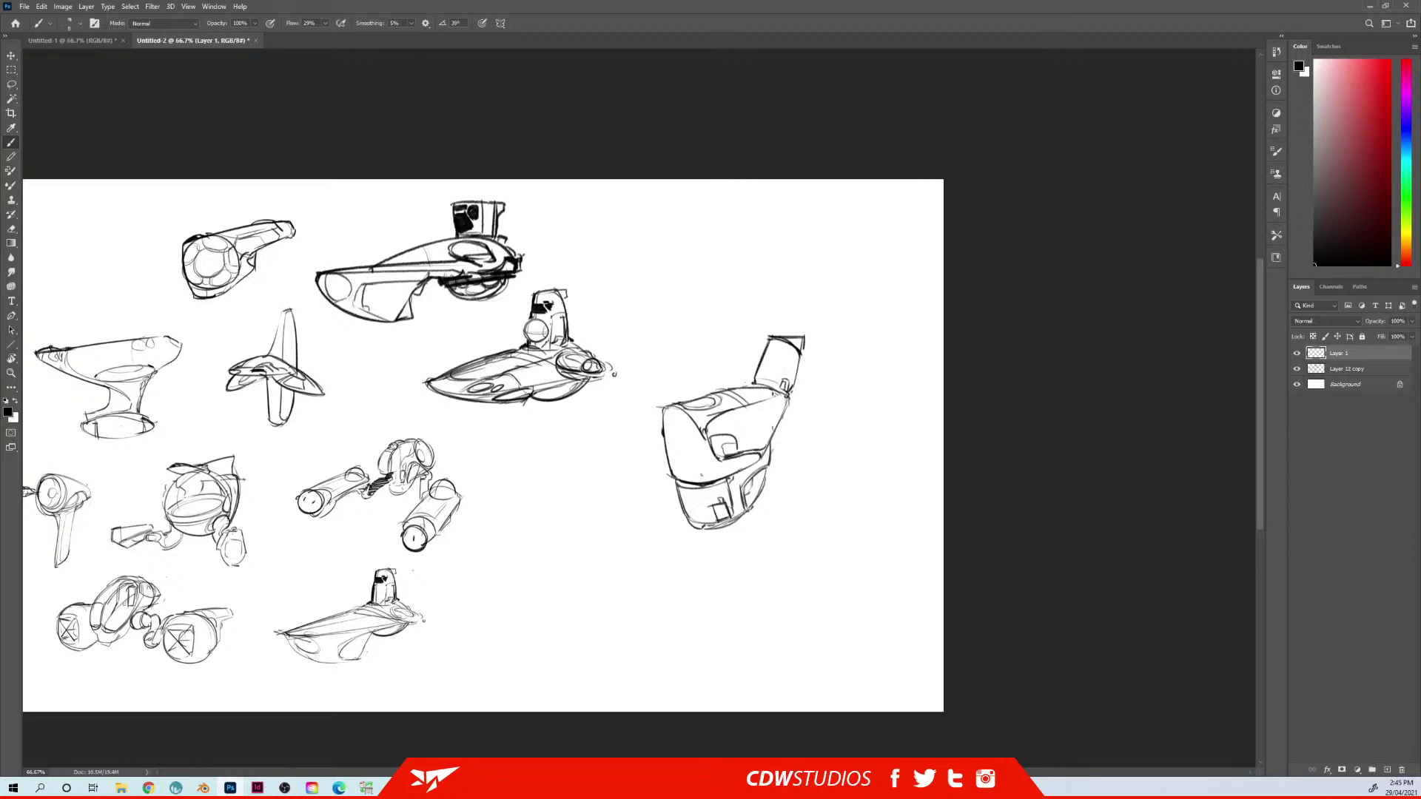
Add a small dark window above the seam on the front face, and erase part of the seam near the opening
{"action": "mouse_move", "coordinate": [676, 455]}
{"action": "left_mouse_down"}
{"action": "mouse_move", "coordinate": [701, 457]}
{"action": "mouse_move", "coordinate": [680, 479]}
{"action": "mouse_move", "coordinate": [713, 457]}
{"action": "mouse_move", "coordinate": [695, 471]}
{"action": "left_mouse_up"}
{"action": "key", "text": "e"}
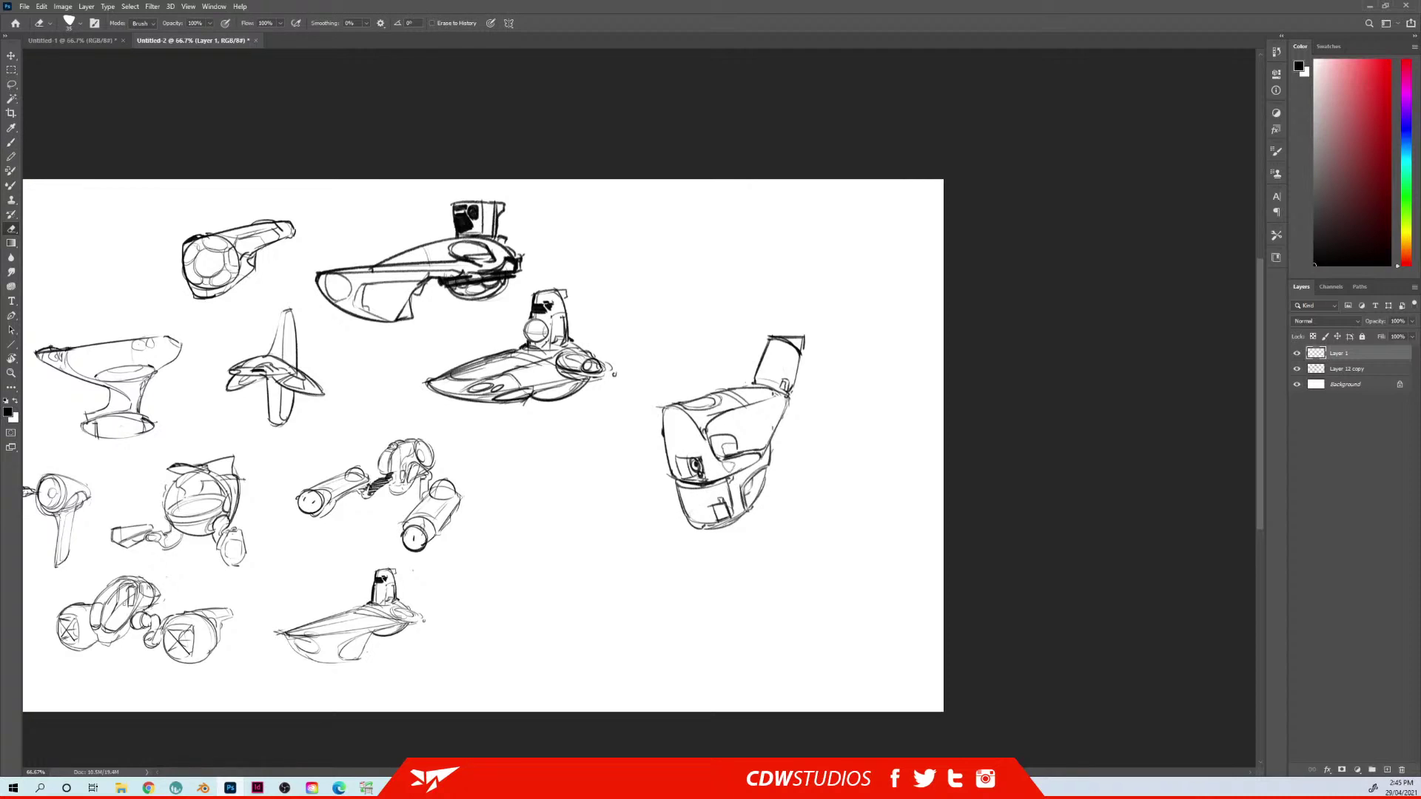
{"action": "mouse_move", "coordinate": [738, 477]}
{"action": "left_mouse_down"}
{"action": "mouse_move", "coordinate": [745, 466]}
{"action": "mouse_move", "coordinate": [731, 485]}
{"action": "left_mouse_up"}
{"action": "key", "text": "b"}
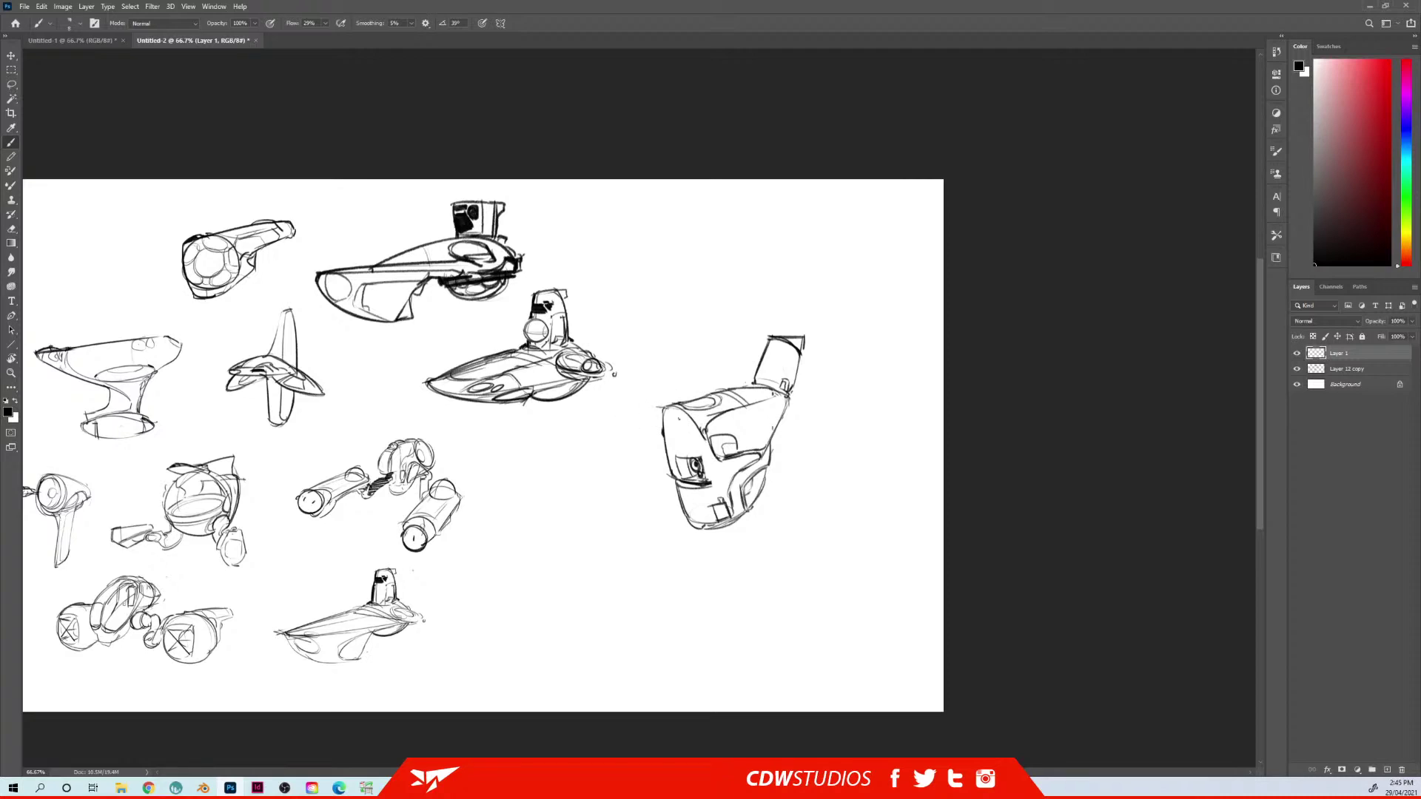
Rework the curved upper edge of the front face and reinforce the lower edge of the base
{"action": "mouse_move", "coordinate": [686, 413]}
{"action": "left_mouse_down"}
{"action": "mouse_move", "coordinate": [661, 420]}
{"action": "mouse_move", "coordinate": [693, 422]}
{"action": "mouse_move", "coordinate": [658, 417]}
{"action": "left_mouse_up"}
{"action": "key", "text": "ctrl+z"}
{"action": "key", "text": "ctrl+z"}
{"action": "left_click_drag", "start_coordinate": [686, 532], "coordinate": [719, 527]}
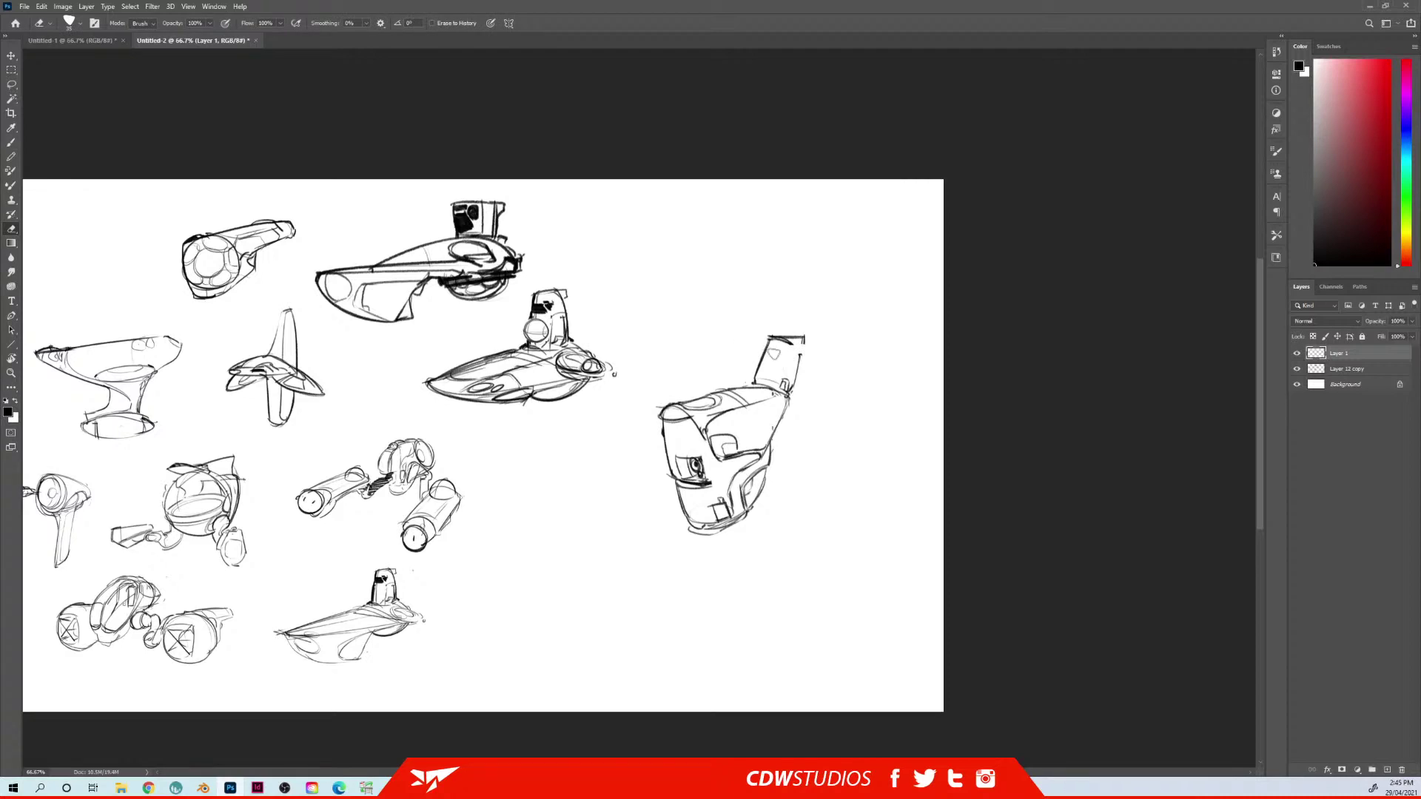
Draw a pair of pointed tail wings extending from both sides of the raised tube's end
{"action": "left_click_drag", "start_coordinate": [784, 345], "coordinate": [837, 348]}
{"action": "key", "text": "ctrl+z"}
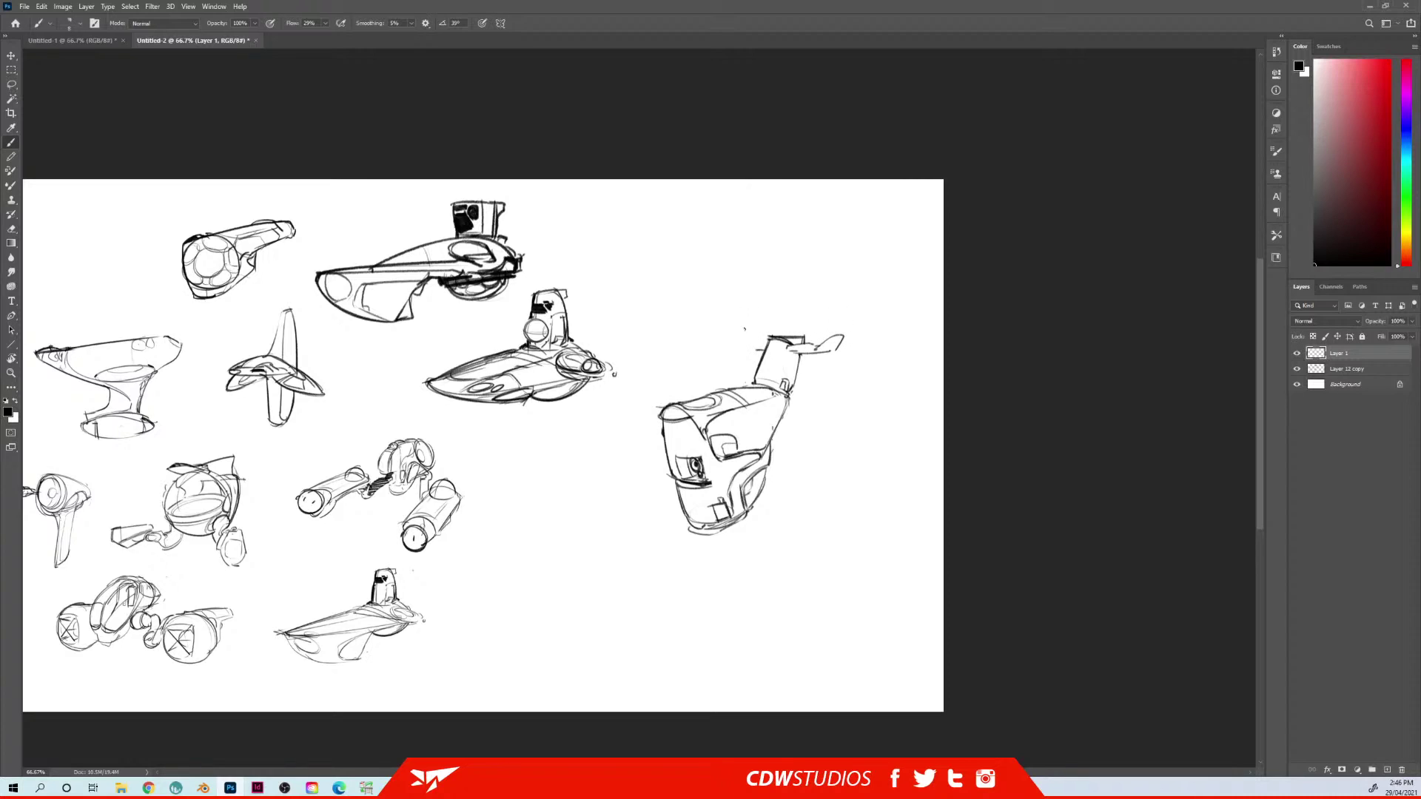
{"action": "left_click_drag", "start_coordinate": [744, 333], "coordinate": [763, 340]}
{"action": "left_click_drag", "start_coordinate": [785, 345], "coordinate": [804, 343]}
Select the shorter tail wing and adjust its shape with Free Transform, then clear the selection
{"action": "key", "text": "l"}
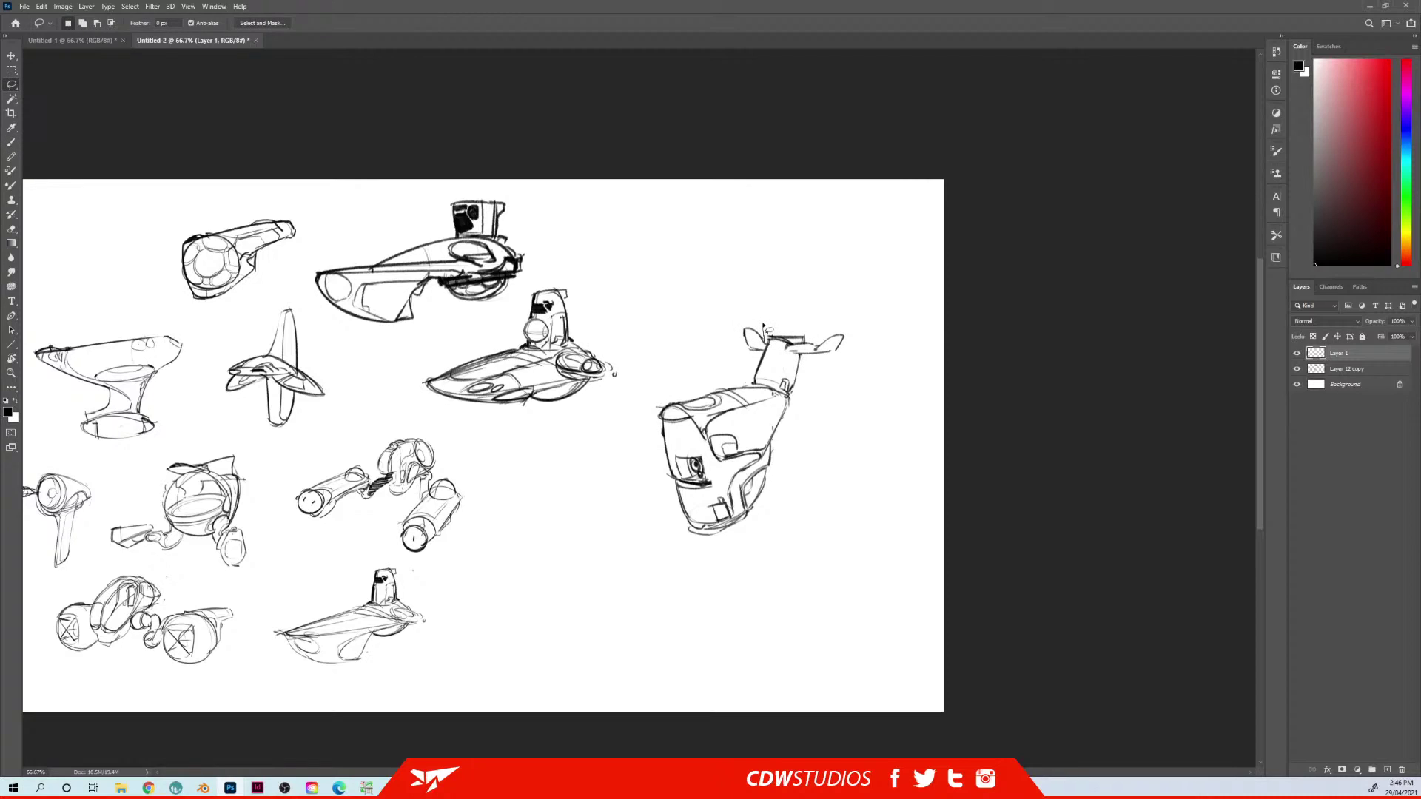
{"action": "mouse_move", "coordinate": [764, 326]}
{"action": "left_mouse_down"}
{"action": "mouse_move", "coordinate": [739, 346]}
{"action": "mouse_move", "coordinate": [754, 325]}
{"action": "left_mouse_up"}
{"action": "key", "text": "ctrl+t"}
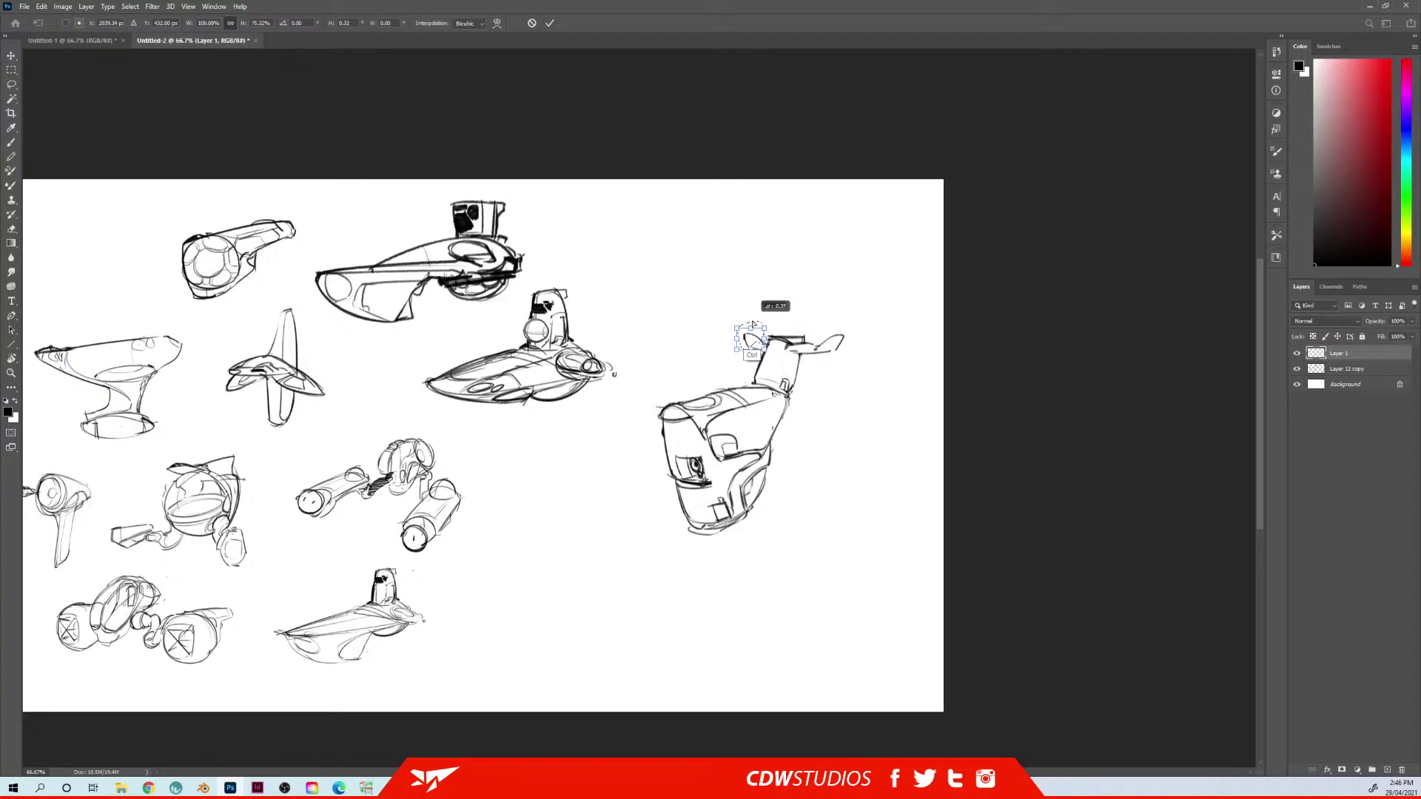
{"action": "key", "text": "Return"}
{"action": "key", "text": "ctrl+d"}
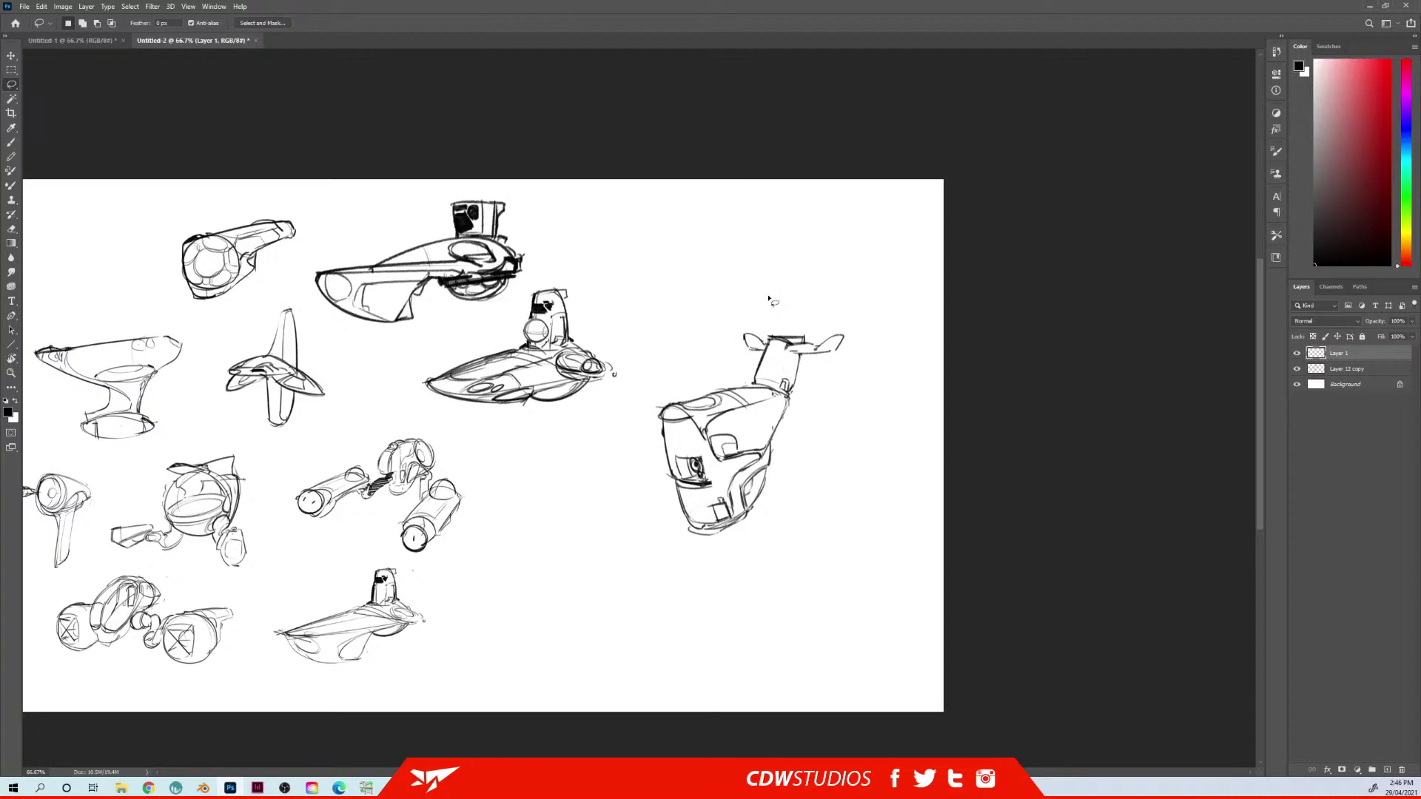
{"action": "key", "text": "b"}
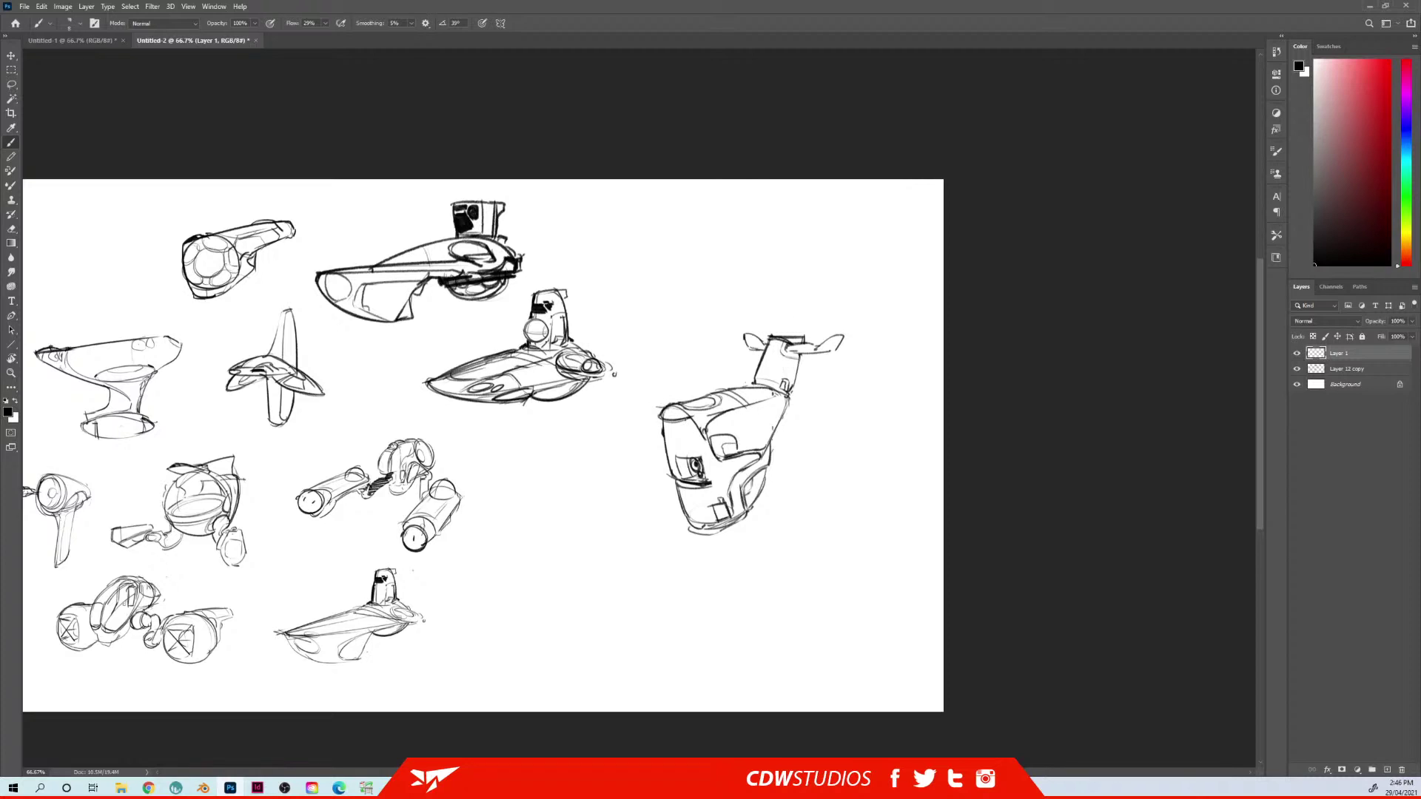
Redefine the front face's upper edge and clean stray contour lines off the body's top surface and tail joint
{"action": "left_click_drag", "start_coordinate": [681, 419], "coordinate": [703, 431]}
{"action": "key", "text": "e"}
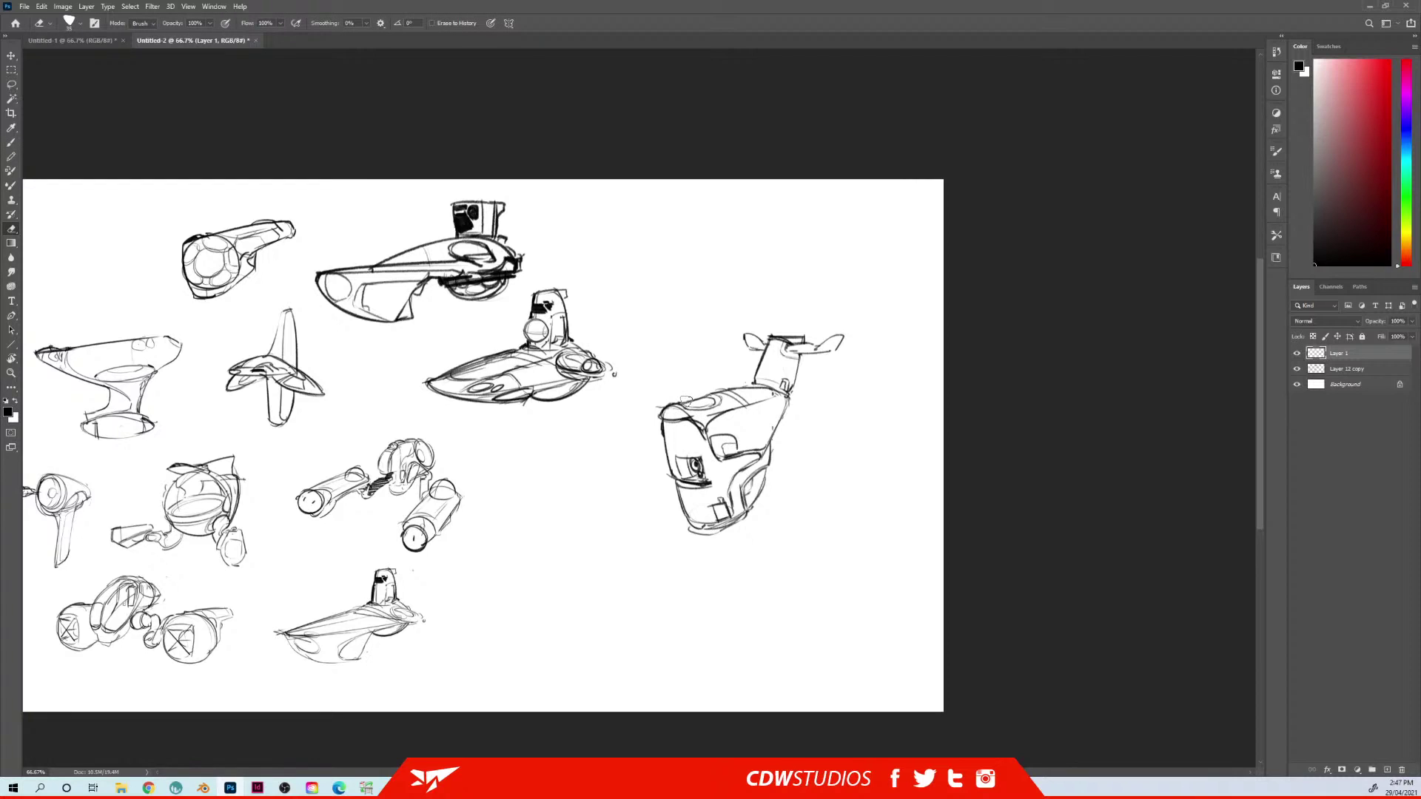
{"action": "mouse_move", "coordinate": [686, 400]}
{"action": "left_mouse_down"}
{"action": "mouse_move", "coordinate": [717, 406]}
{"action": "mouse_move", "coordinate": [701, 394]}
{"action": "mouse_move", "coordinate": [744, 385]}
{"action": "left_mouse_up"}
{"action": "key", "text": "b"}
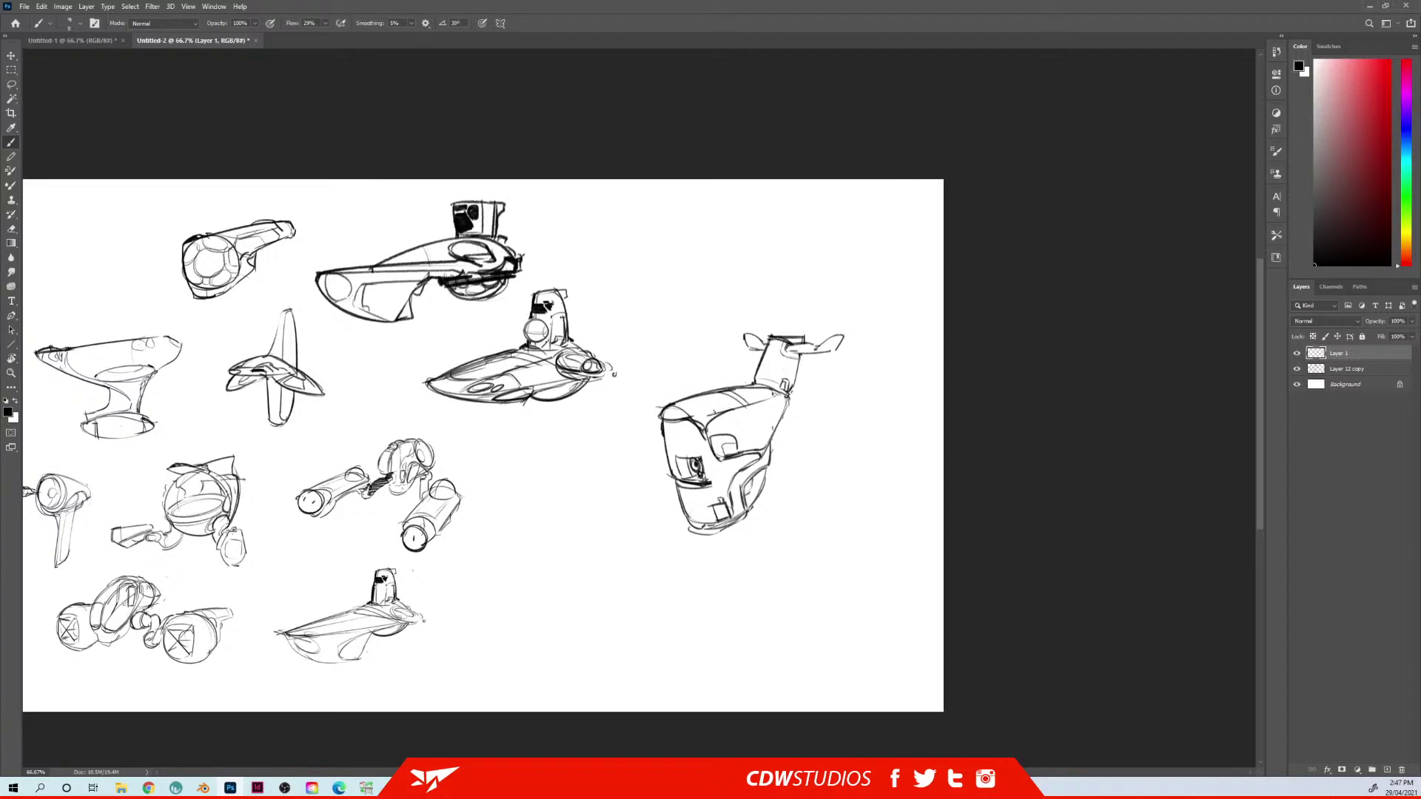
{"action": "key", "text": "e"}
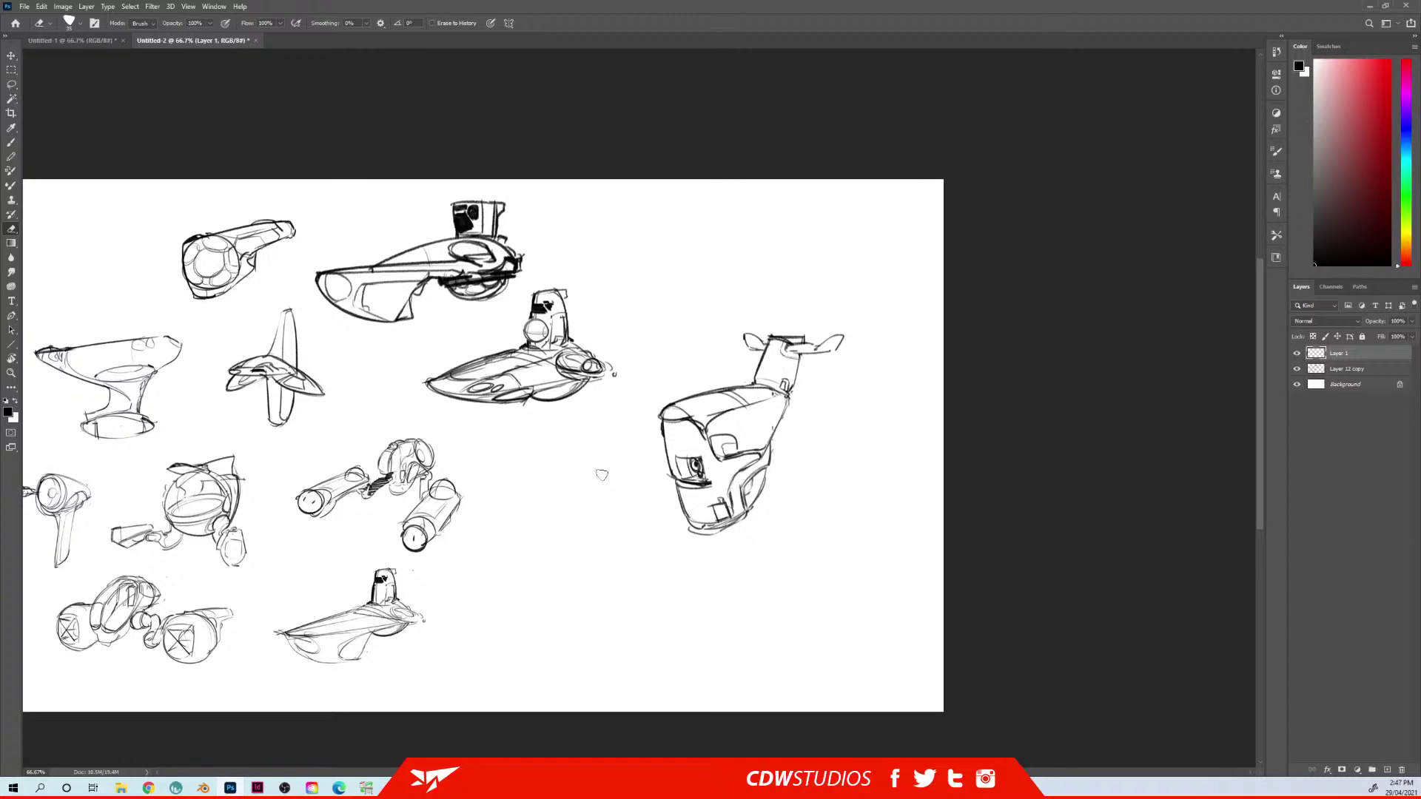
{"action": "key", "text": "b"}
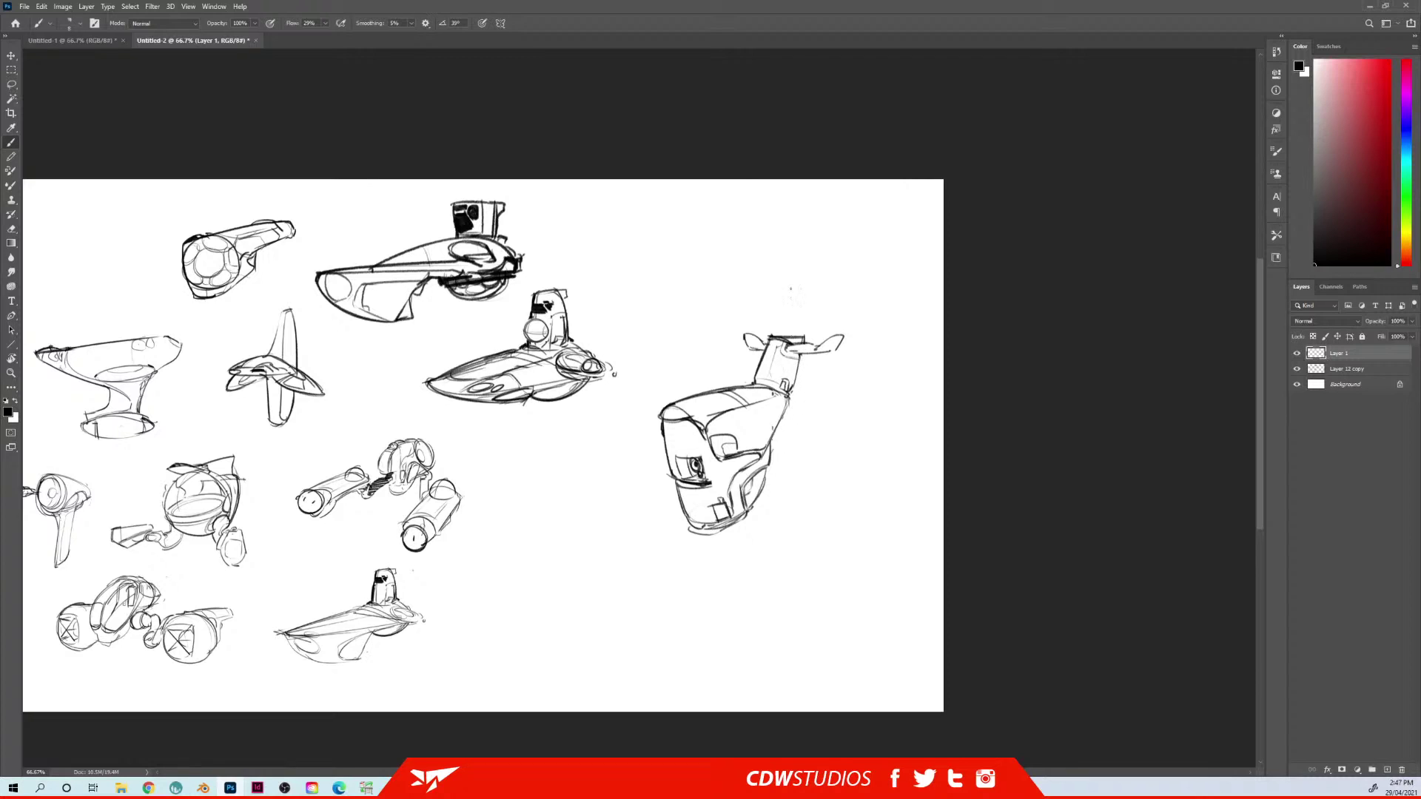
{"action": "key", "text": "e"}
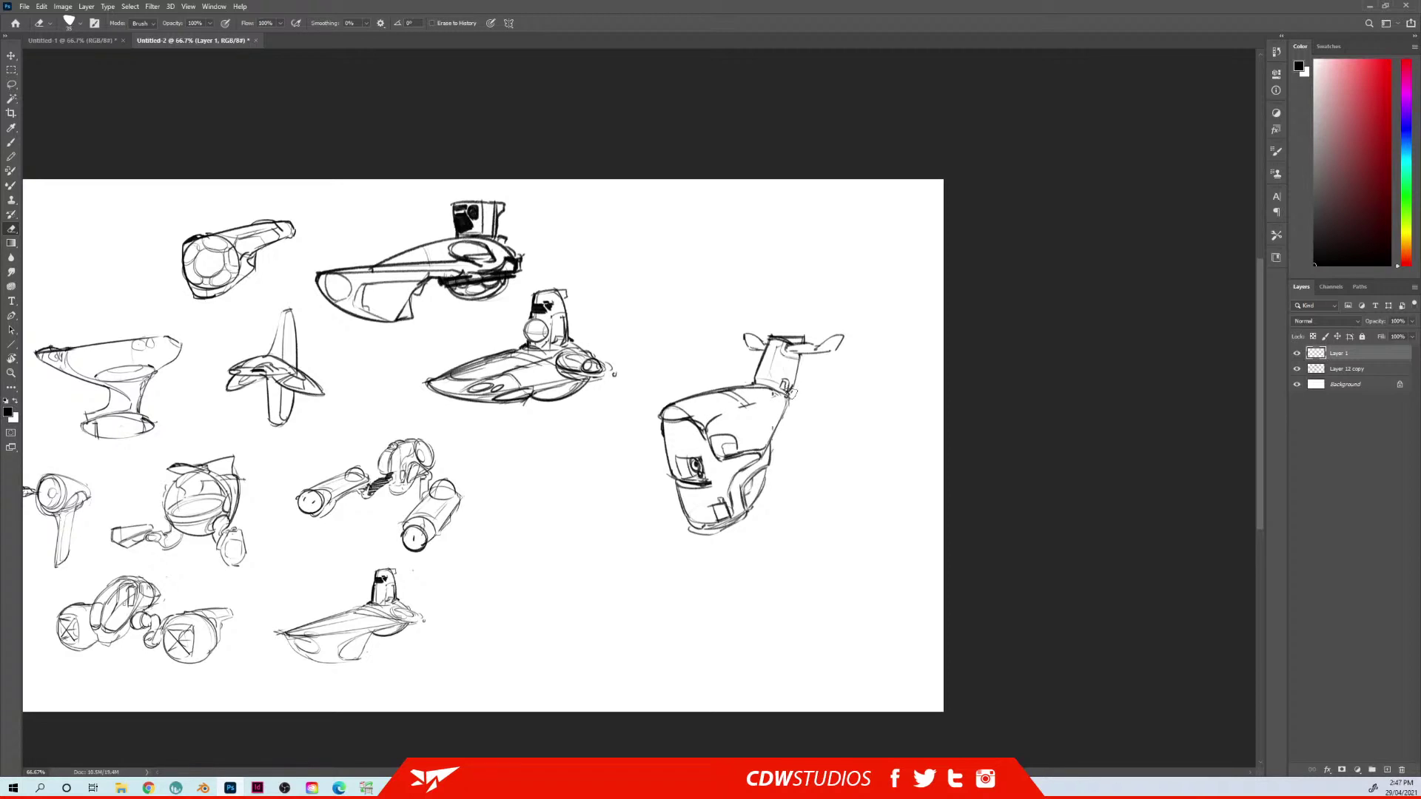
{"action": "key", "text": "b"}
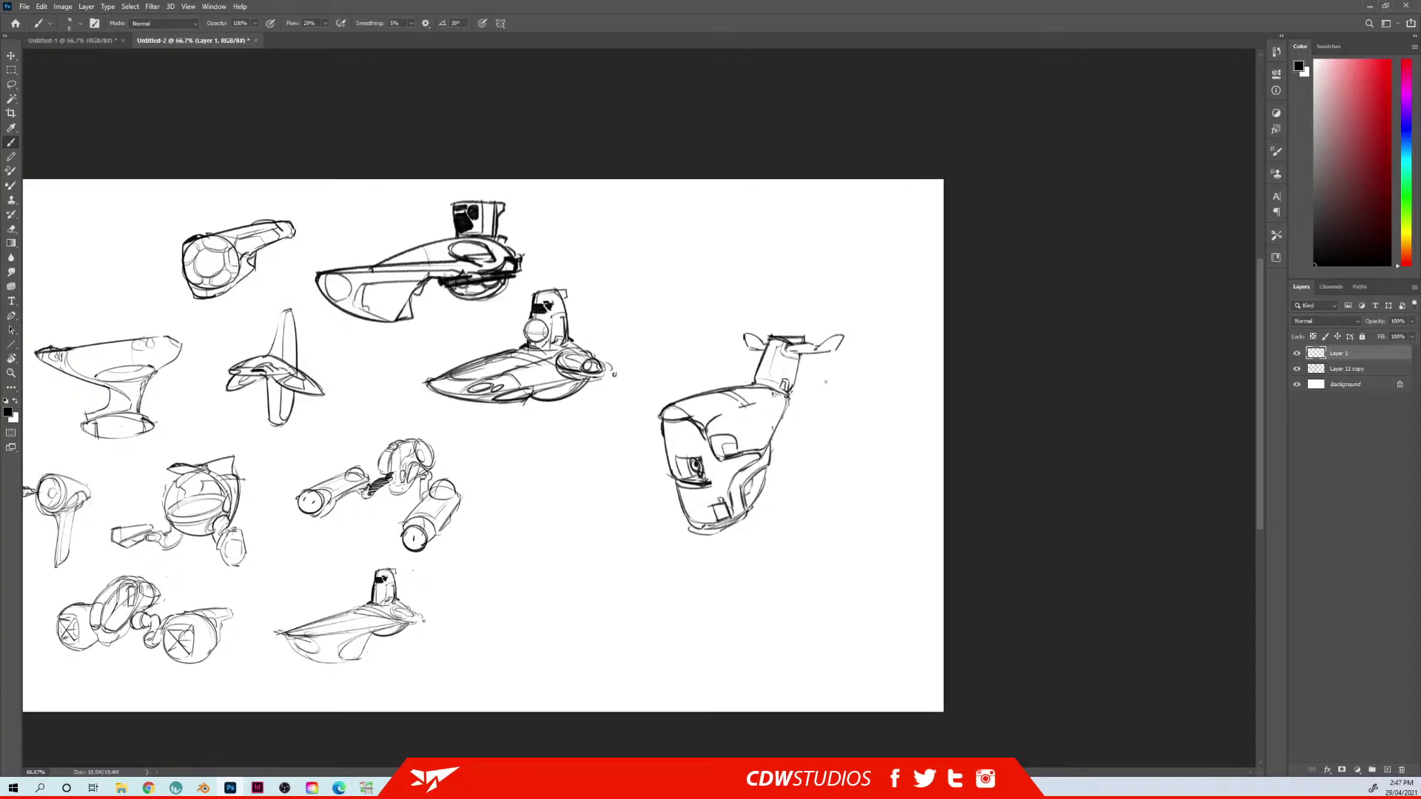
Sketch a detached triangular fin beside the tail and a smaller matching fin behind the body's upper edge
{"action": "mouse_move", "coordinate": [818, 390]}
{"action": "left_mouse_down"}
{"action": "mouse_move", "coordinate": [821, 419]}
{"action": "mouse_move", "coordinate": [812, 398]}
{"action": "mouse_move", "coordinate": [844, 375]}
{"action": "mouse_move", "coordinate": [833, 414]}
{"action": "left_mouse_up"}
{"action": "left_click_drag", "start_coordinate": [832, 387], "coordinate": [828, 414]}
{"action": "left_click_drag", "start_coordinate": [735, 366], "coordinate": [722, 384]}
{"action": "key", "text": "ctrl+z"}
{"action": "left_click_drag", "start_coordinate": [734, 368], "coordinate": [721, 385]}
Clean up the body beside the opening and rework the front face's side edge, undoing the last stroke
{"action": "key", "text": "e"}
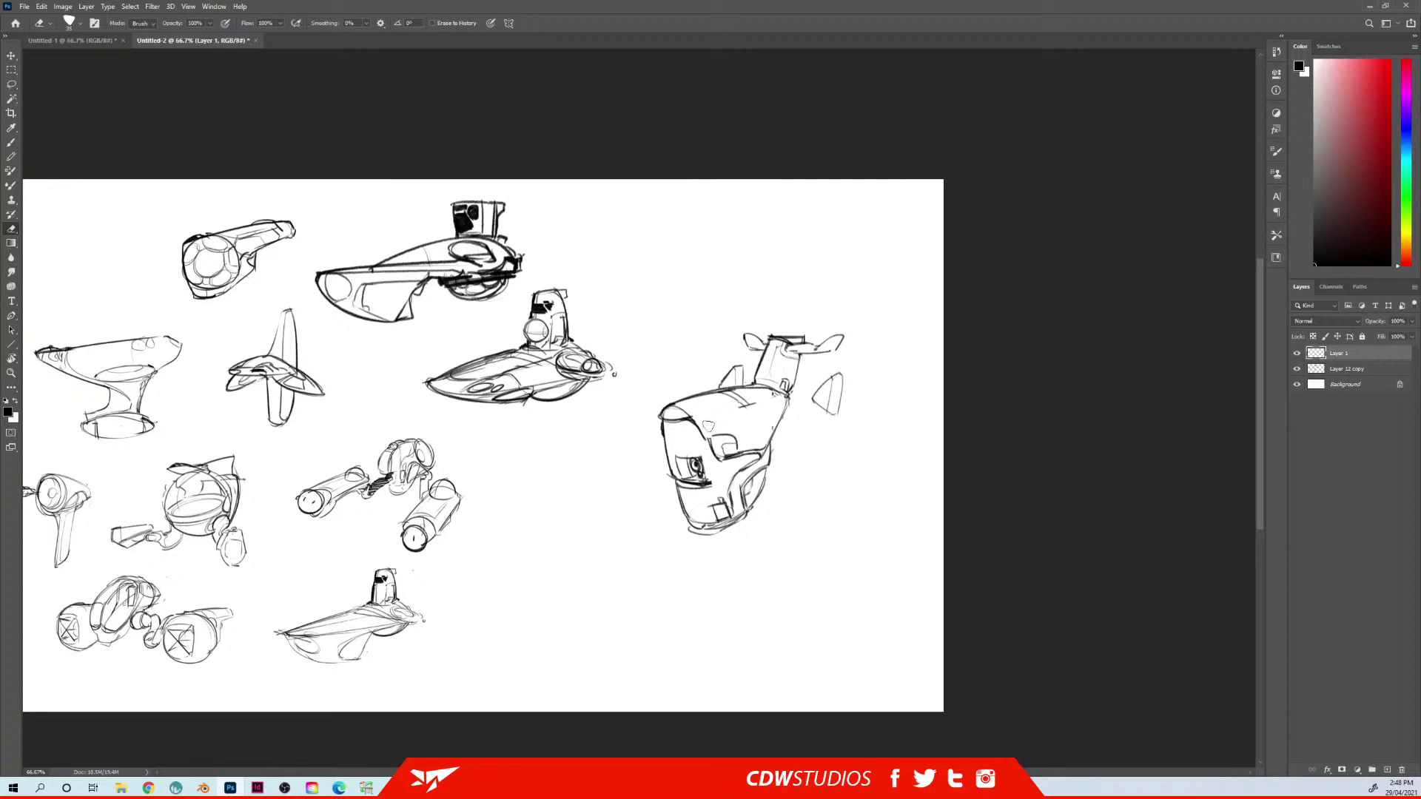
{"action": "key", "text": "b"}
{"action": "left_click_drag", "start_coordinate": [703, 438], "coordinate": [714, 466]}
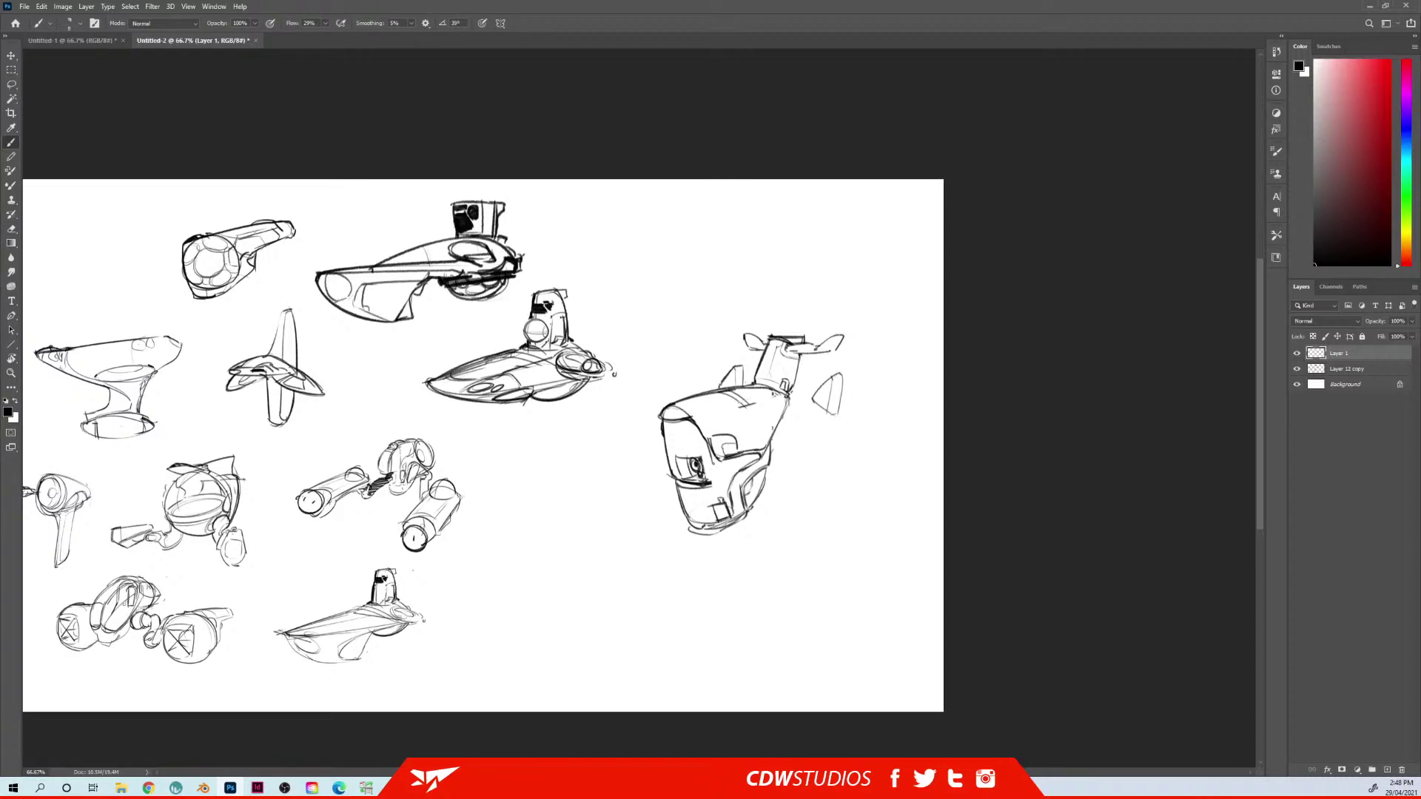
{"action": "key", "text": "ctrl+z"}
On a new layer, draw a curved strut with a small rounded pod at the body's rear, and erase its excess lines
{"action": "key", "text": "ctrl+shift+n"}
{"action": "key", "text": "Return"}
{"action": "mouse_move", "coordinate": [776, 419]}
{"action": "left_mouse_down"}
{"action": "mouse_move", "coordinate": [766, 447]}
{"action": "mouse_move", "coordinate": [785, 416]}
{"action": "mouse_move", "coordinate": [774, 411]}
{"action": "left_mouse_up"}
{"action": "key", "text": "e"}
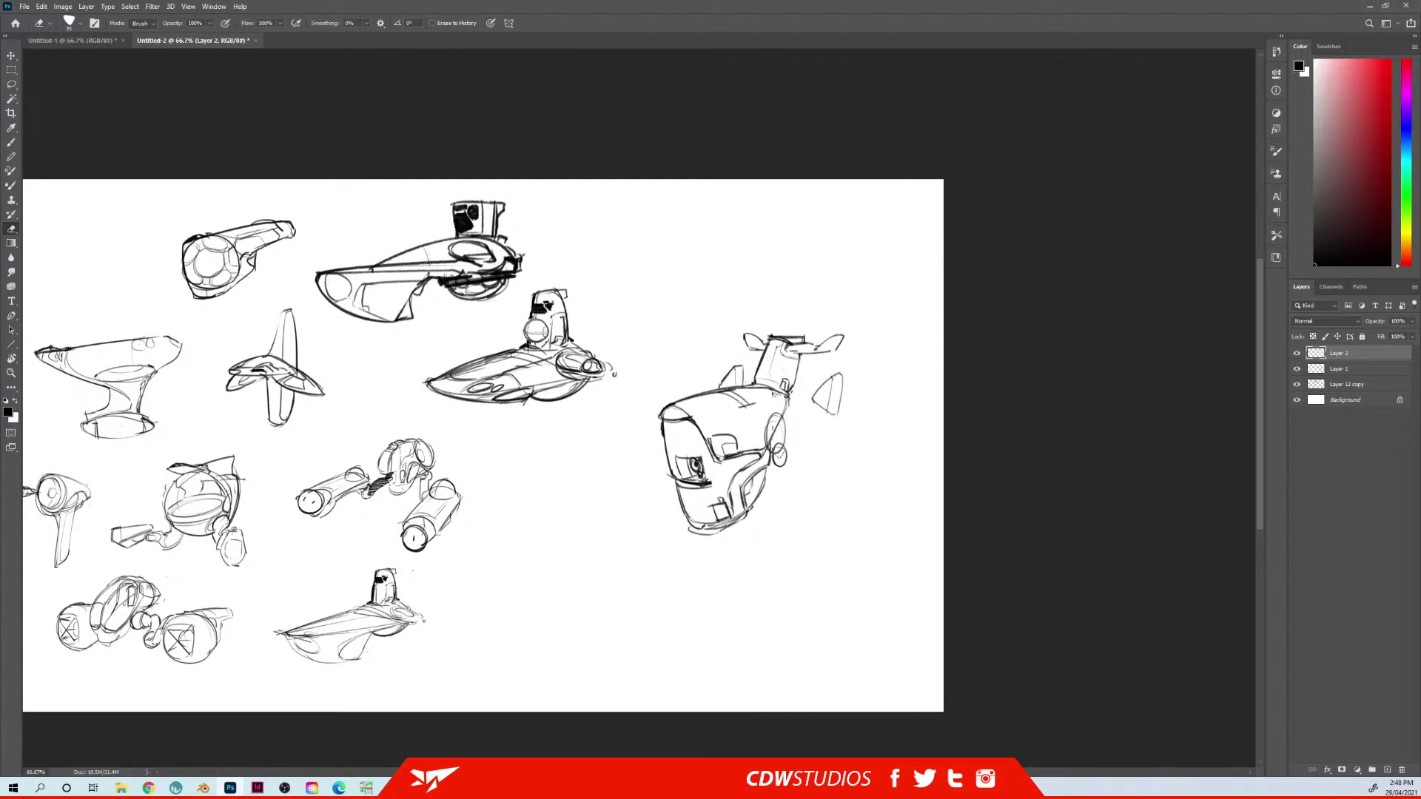
{"action": "mouse_move", "coordinate": [778, 454]}
{"action": "left_mouse_down"}
{"action": "mouse_move", "coordinate": [775, 409]}
{"action": "mouse_move", "coordinate": [778, 453]}
{"action": "left_mouse_up"}
{"action": "key", "text": "b"}
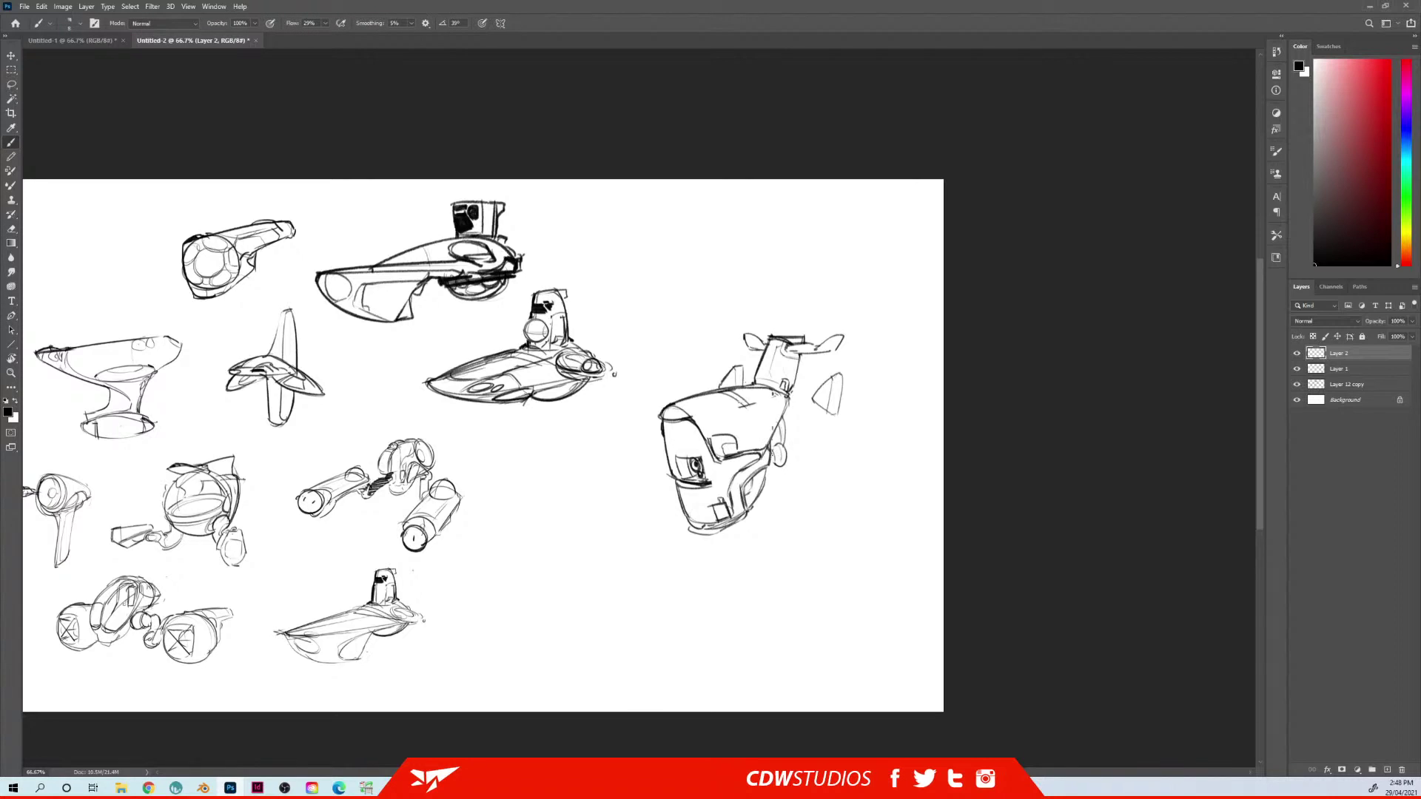
Merge the pod into the main sketch layer and draw a short cylinder running from it across the body's side
{"action": "key", "text": "e"}
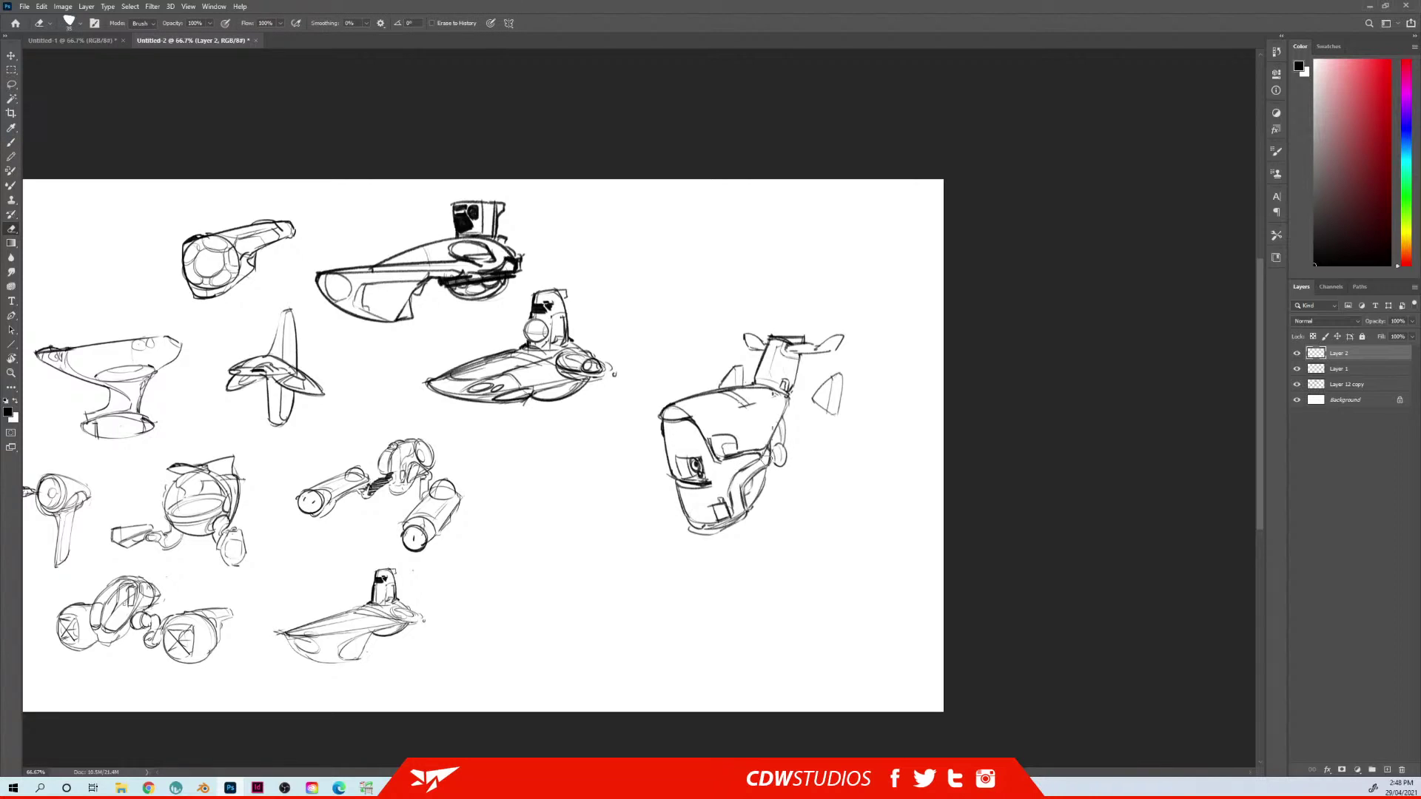
{"action": "key", "text": "Delete"}
{"action": "key", "text": "b"}
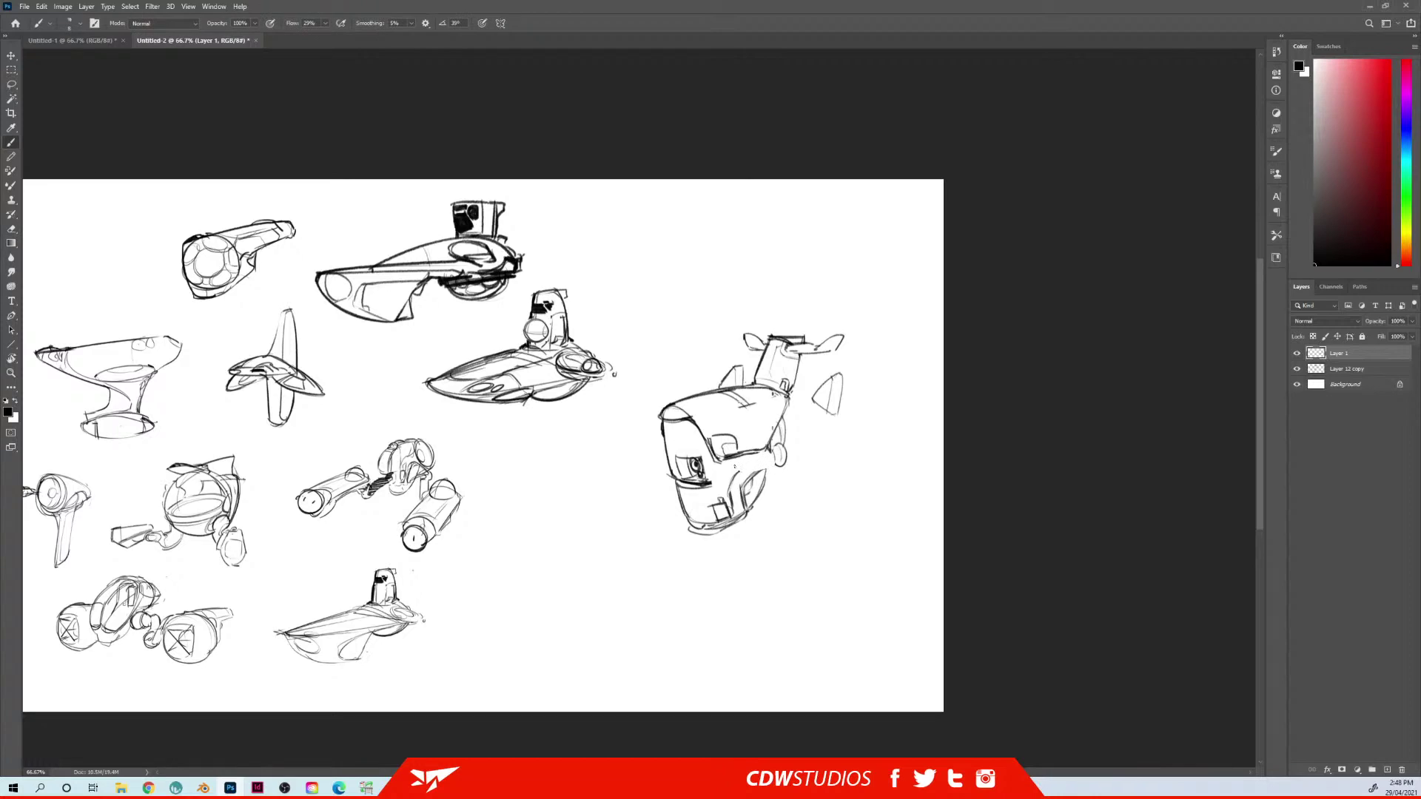
{"action": "mouse_move", "coordinate": [768, 465]}
{"action": "left_mouse_down"}
{"action": "mouse_move", "coordinate": [734, 472]}
{"action": "mouse_move", "coordinate": [779, 461]}
{"action": "mouse_move", "coordinate": [734, 469]}
{"action": "mouse_move", "coordinate": [768, 449]}
{"action": "left_mouse_up"}
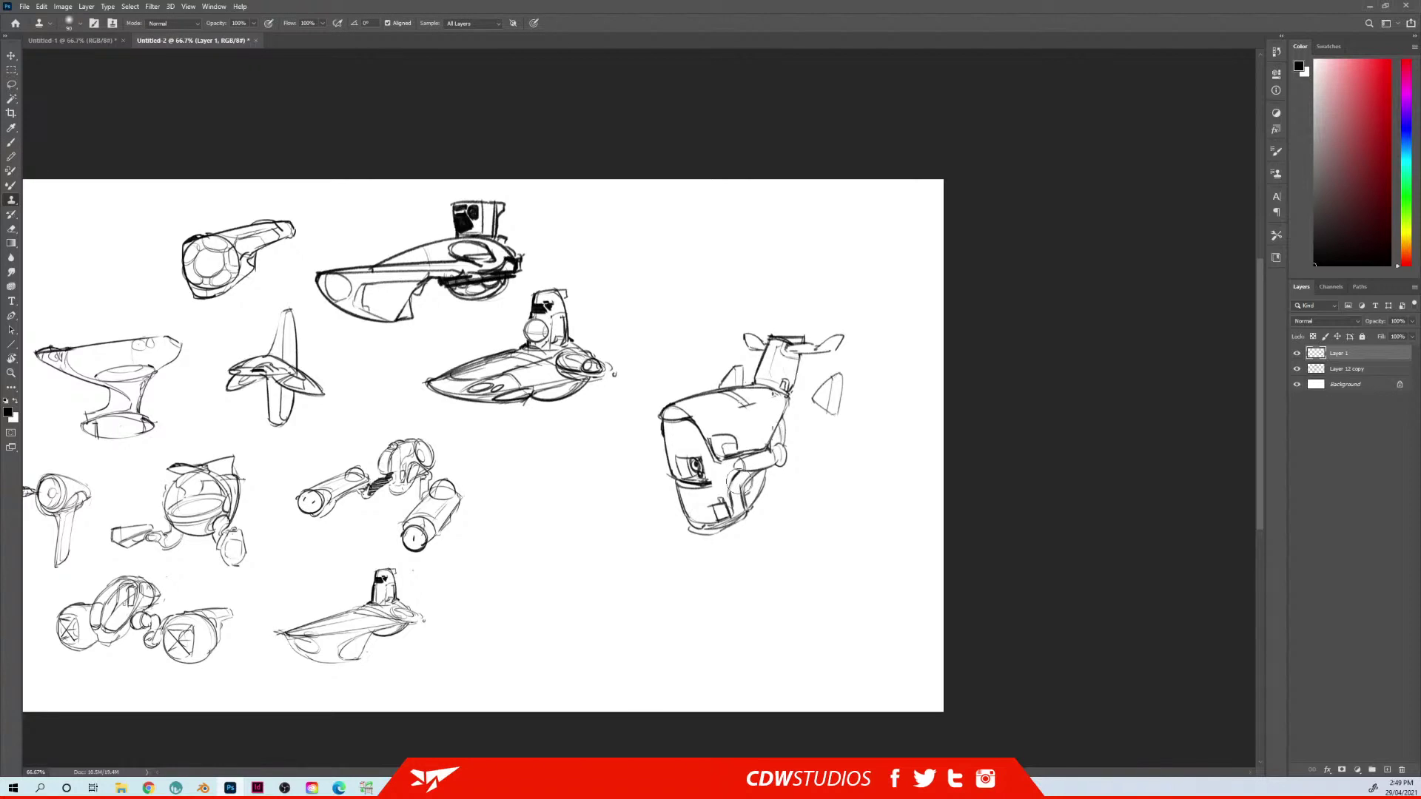
Fill the recess beneath the cylinder with black and carve light detail lines into it with a smaller eraser
{"action": "key", "text": "shift+1"}
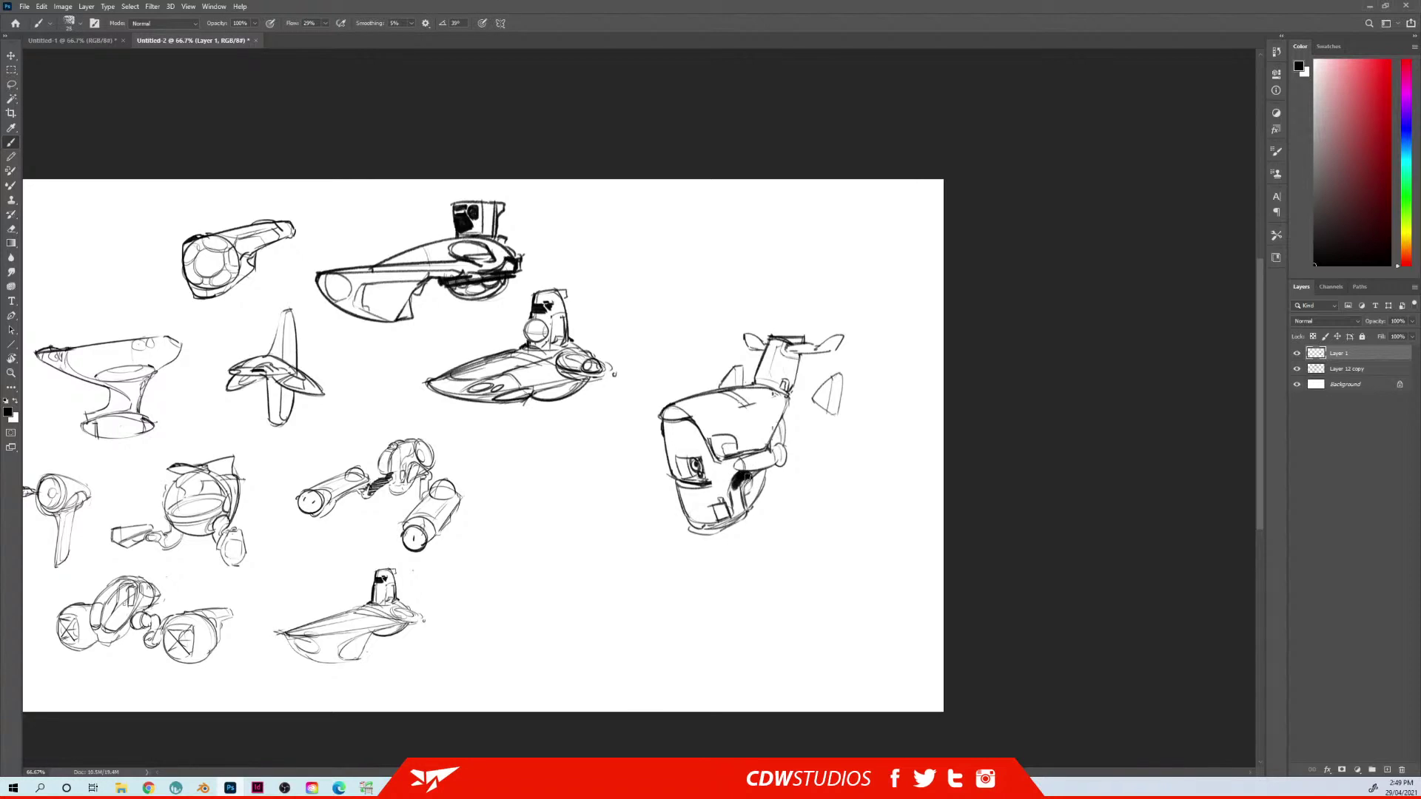
{"action": "left_click_drag", "start_coordinate": [749, 471], "coordinate": [734, 494]}
{"action": "key", "text": "e"}
{"action": "key", "text": "a"}
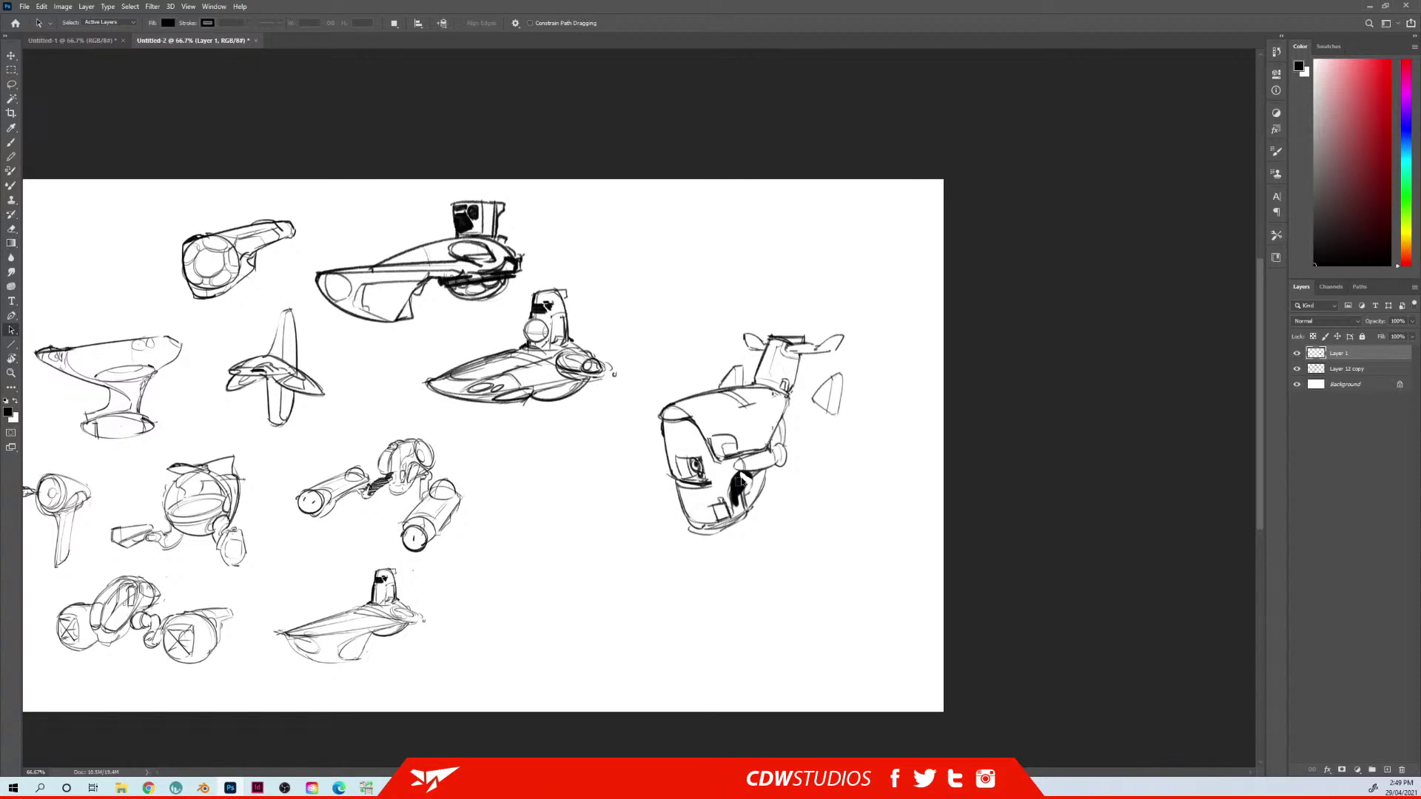
{"action": "key", "text": "e"}
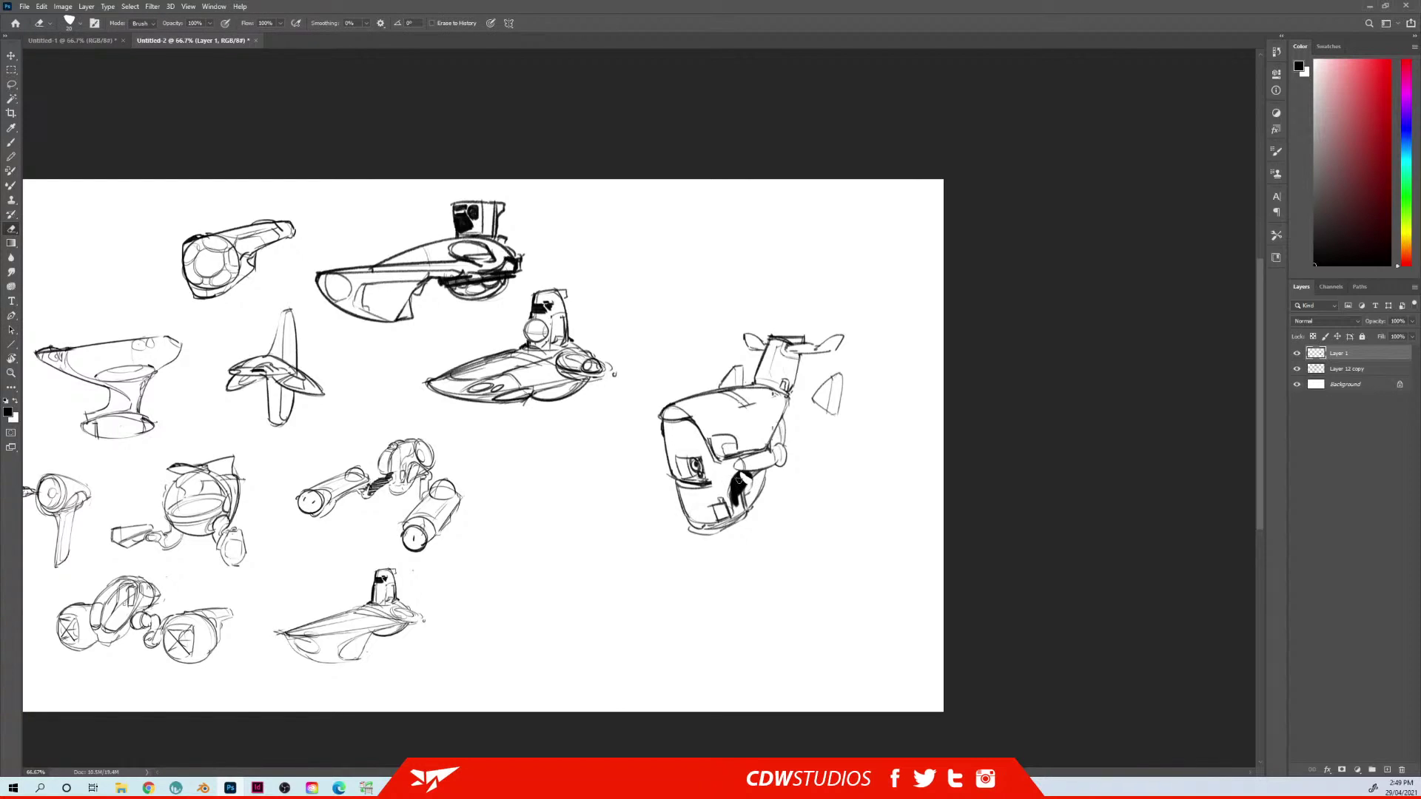
{"action": "key", "text": "bracketleft"}
{"action": "key", "text": "a"}
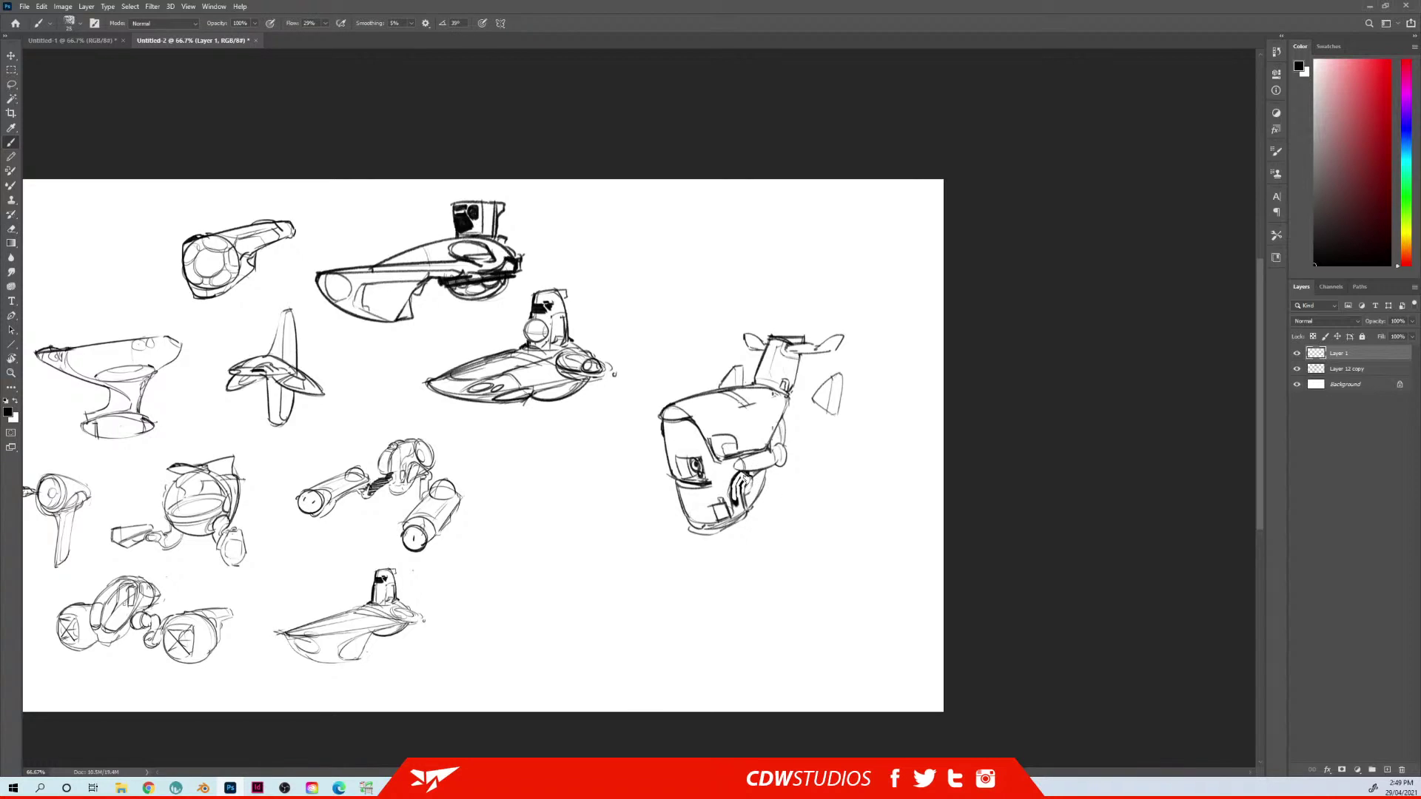
Strengthen the lines around the recess and strut, and add small mounting details beside the detached fin
{"action": "key", "text": "b"}
{"action": "left_click_drag", "start_coordinate": [740, 471], "coordinate": [736, 482]}
{"action": "left_click_drag", "start_coordinate": [757, 476], "coordinate": [744, 501]}
{"action": "left_click_drag", "start_coordinate": [782, 432], "coordinate": [778, 439]}
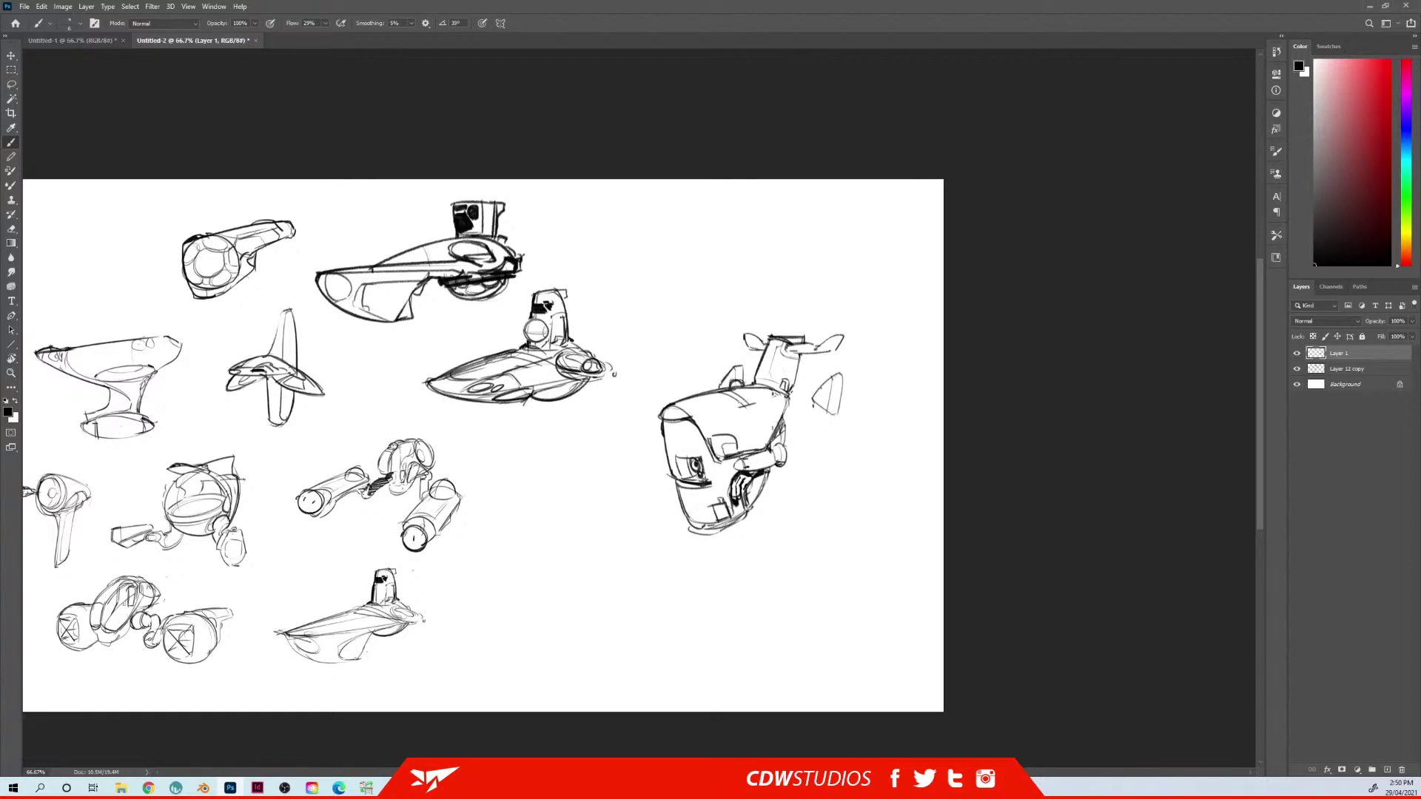
{"action": "mouse_move", "coordinate": [815, 386]}
{"action": "left_mouse_down"}
{"action": "mouse_move", "coordinate": [818, 409]}
{"action": "mouse_move", "coordinate": [812, 392]}
{"action": "left_mouse_up"}
{"action": "left_click_drag", "start_coordinate": [808, 396], "coordinate": [796, 402]}
Move the finished vehicle sketch to the upper part of the canvas and scale it down slightly
{"action": "mouse_move", "coordinate": [747, 458]}
{"action": "left_mouse_down"}
{"action": "mouse_move", "coordinate": [743, 483]}
{"action": "mouse_move", "coordinate": [733, 334]}
{"action": "left_mouse_up"}
{"action": "key", "text": "ctrl+t"}
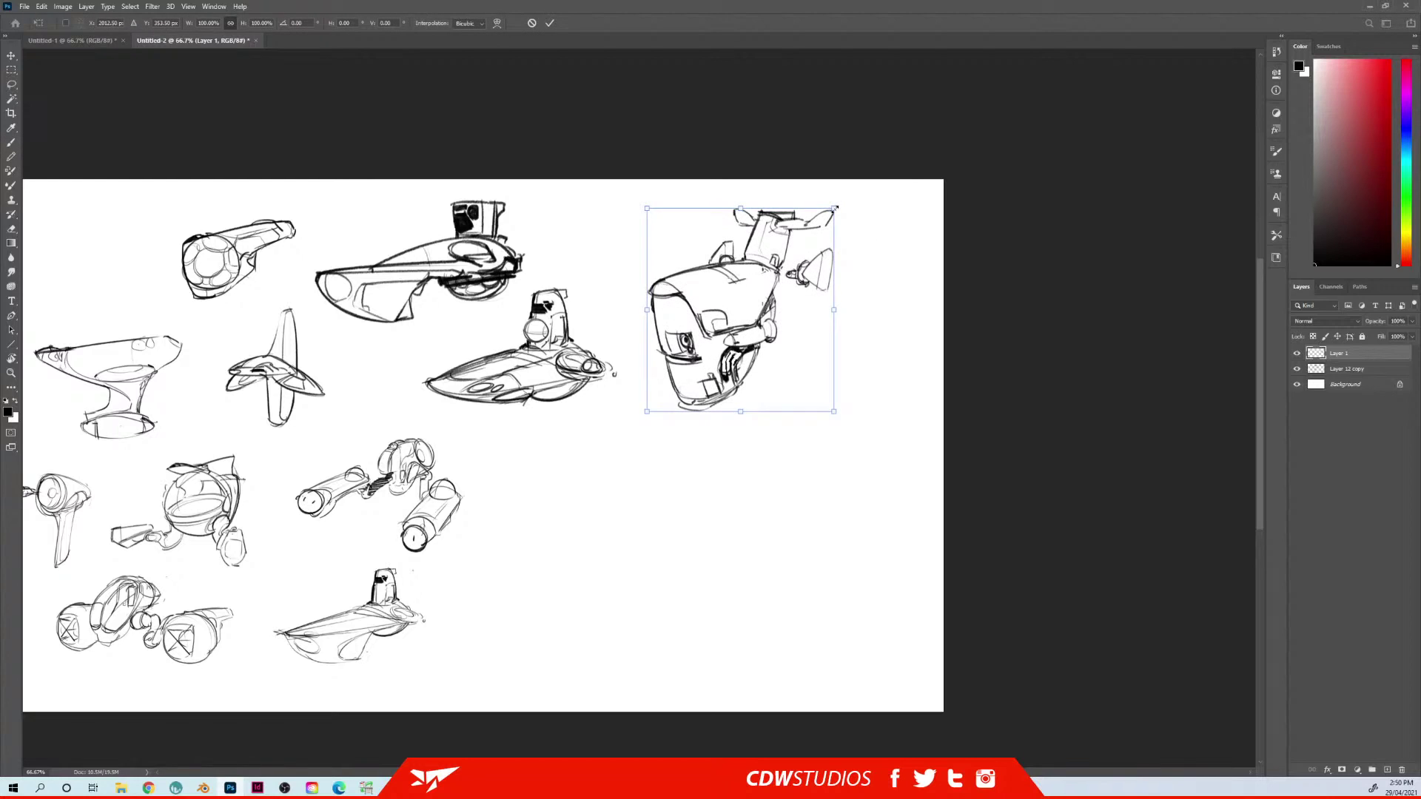
{"action": "left_click_drag", "start_coordinate": [830, 210], "coordinate": [824, 225]}
{"action": "key", "text": "Return"}
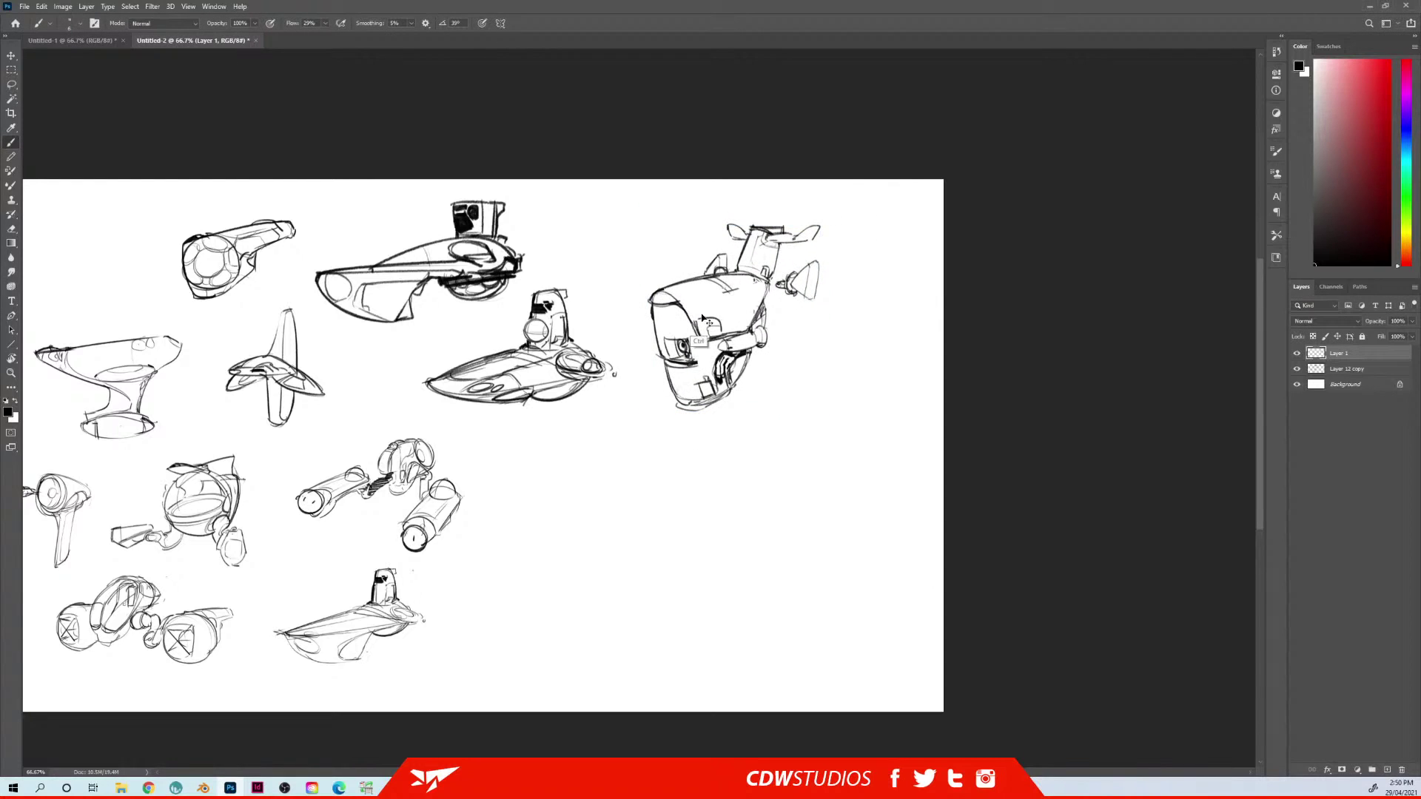
Duplicate the vehicle sketch into the empty space below the original
{"action": "mouse_move", "coordinate": [717, 314]}
{"action": "left_mouse_down"}
{"action": "mouse_move", "coordinate": [692, 300]}
{"action": "mouse_move", "coordinate": [778, 590]}
{"action": "mouse_move", "coordinate": [730, 512]}
{"action": "left_mouse_up"}
{"action": "key", "text": "s"}
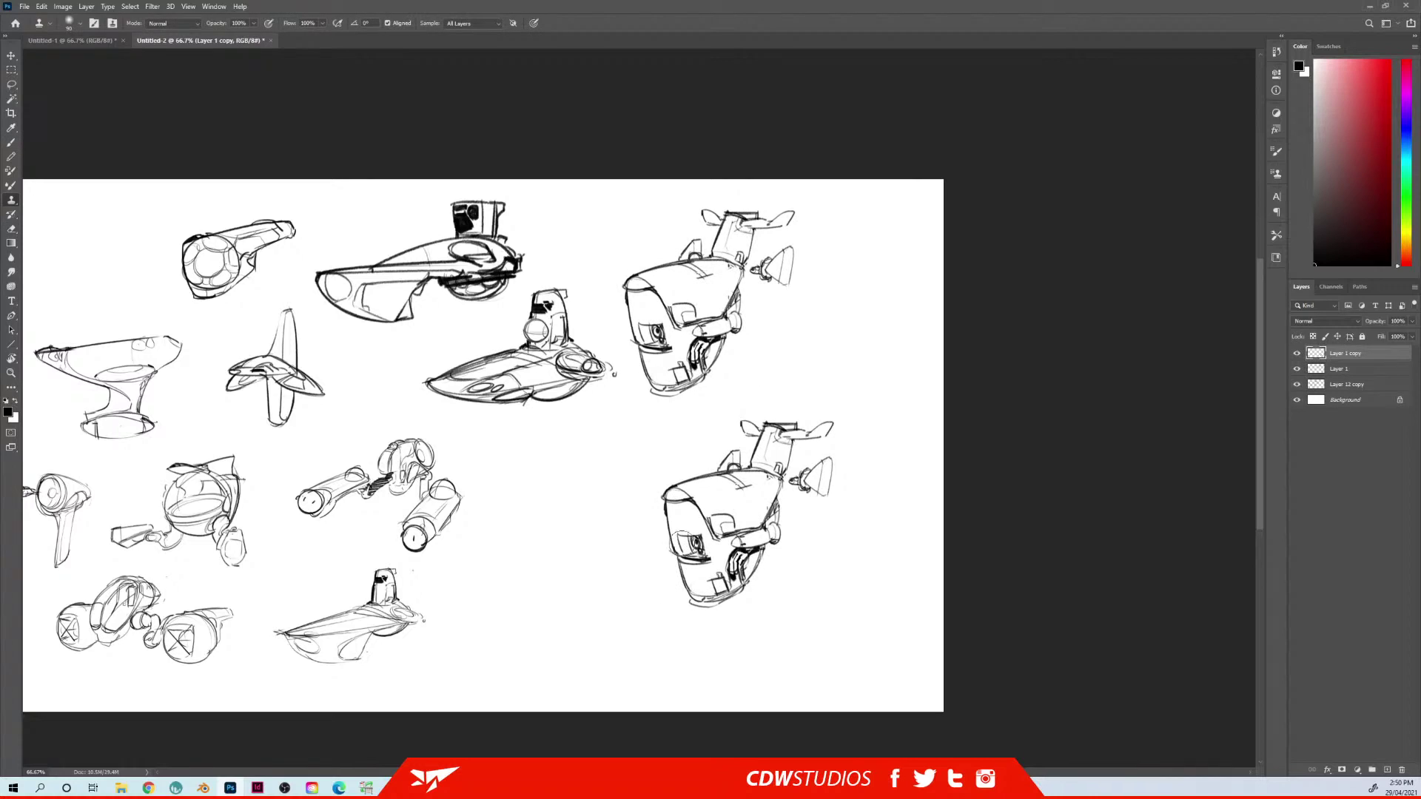
{"action": "key", "text": "e"}
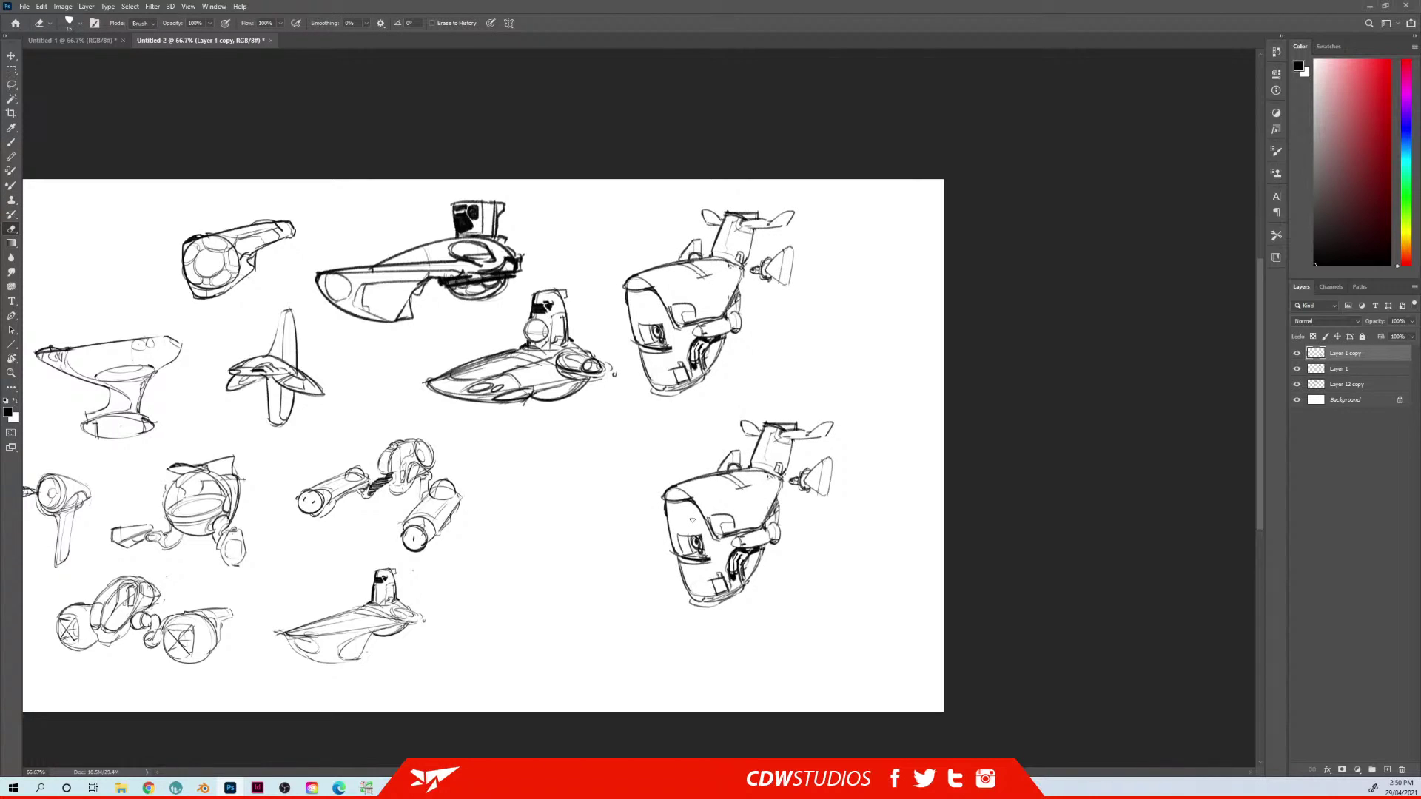
Open the keyboard shortcut settings for Tools and find the brush size commands
{"action": "left_click", "coordinate": [41, 6]}
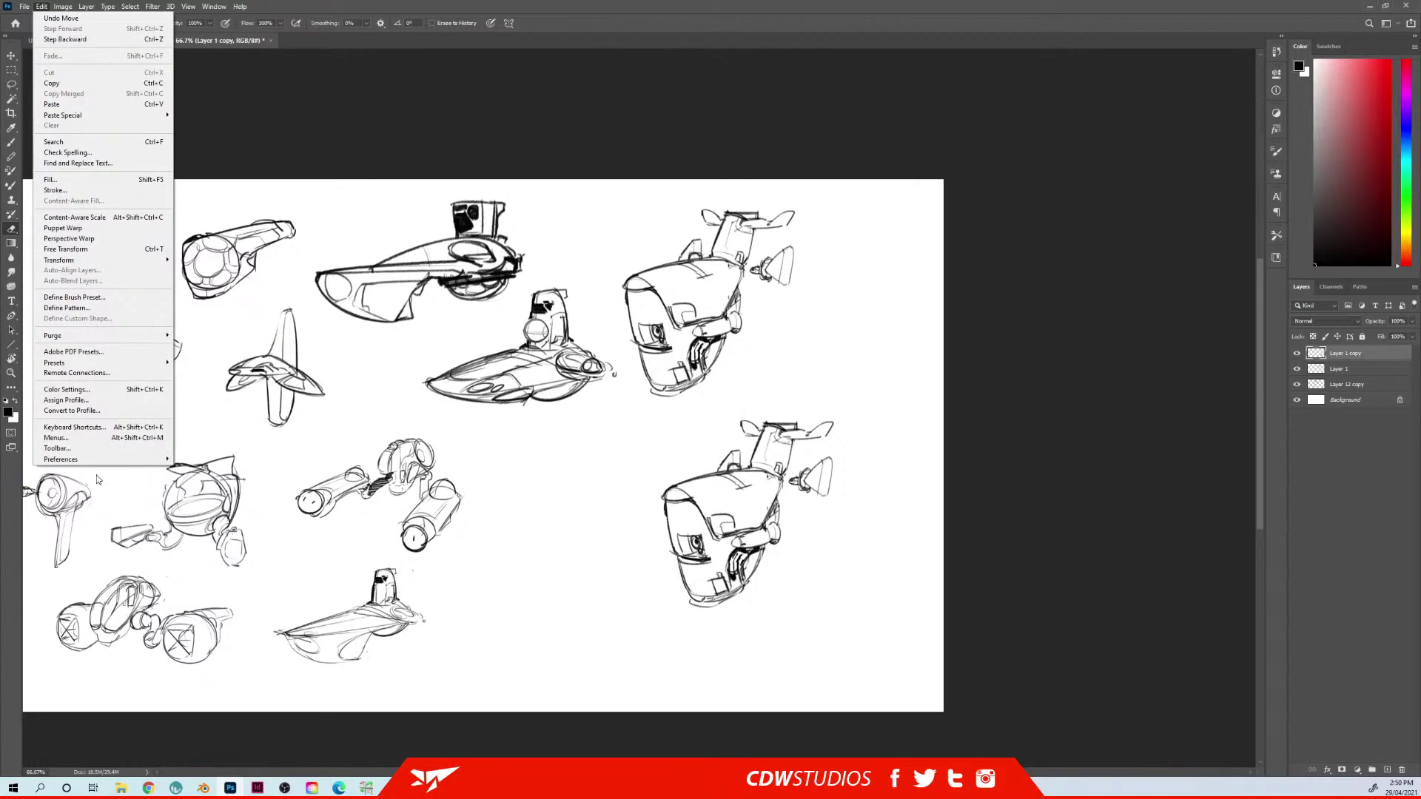
{"action": "left_click", "coordinate": [95, 429]}
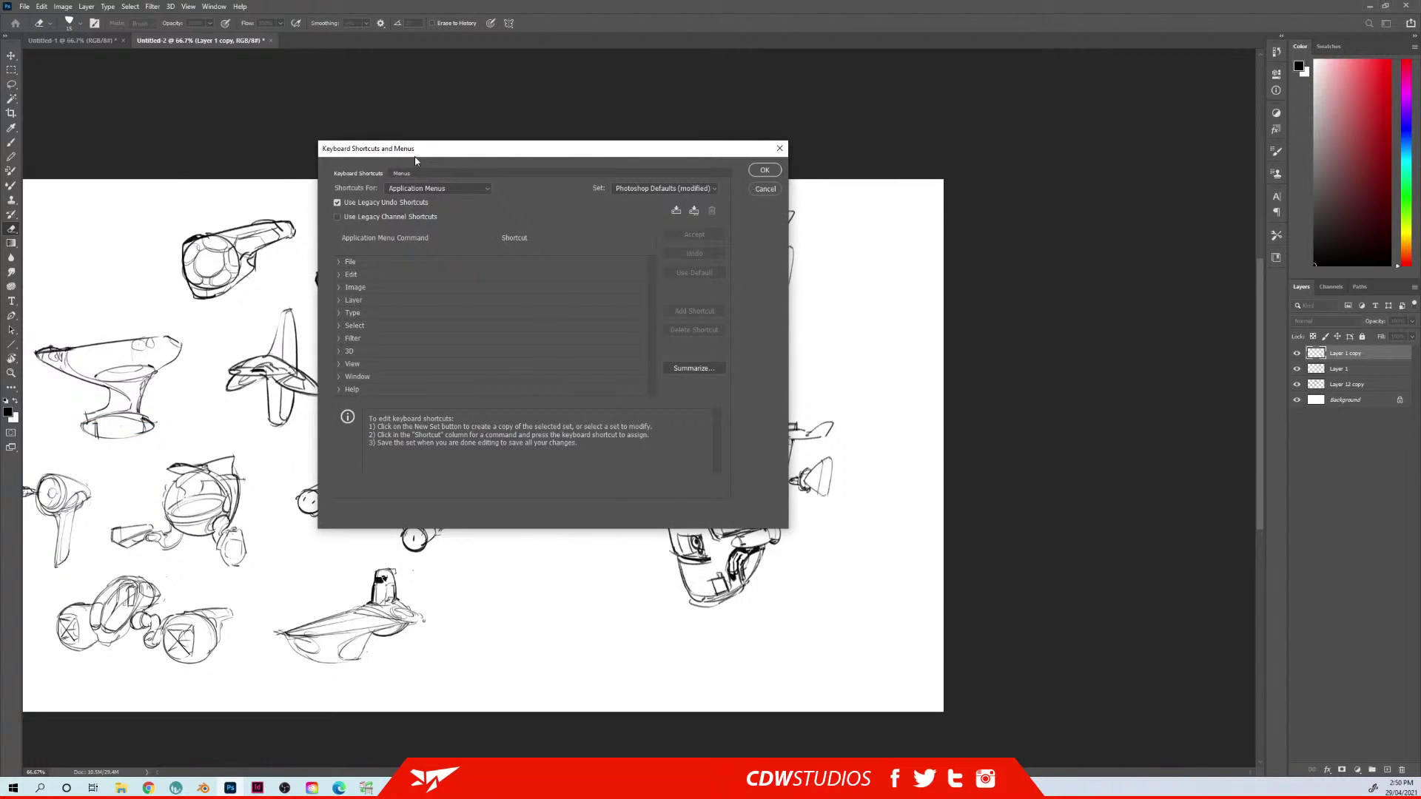
{"action": "left_click", "coordinate": [437, 188]}
{"action": "left_click", "coordinate": [419, 215]}
{"action": "scroll", "coordinate": [445, 321], "scroll_direction": "down", "scroll_amount": 10}
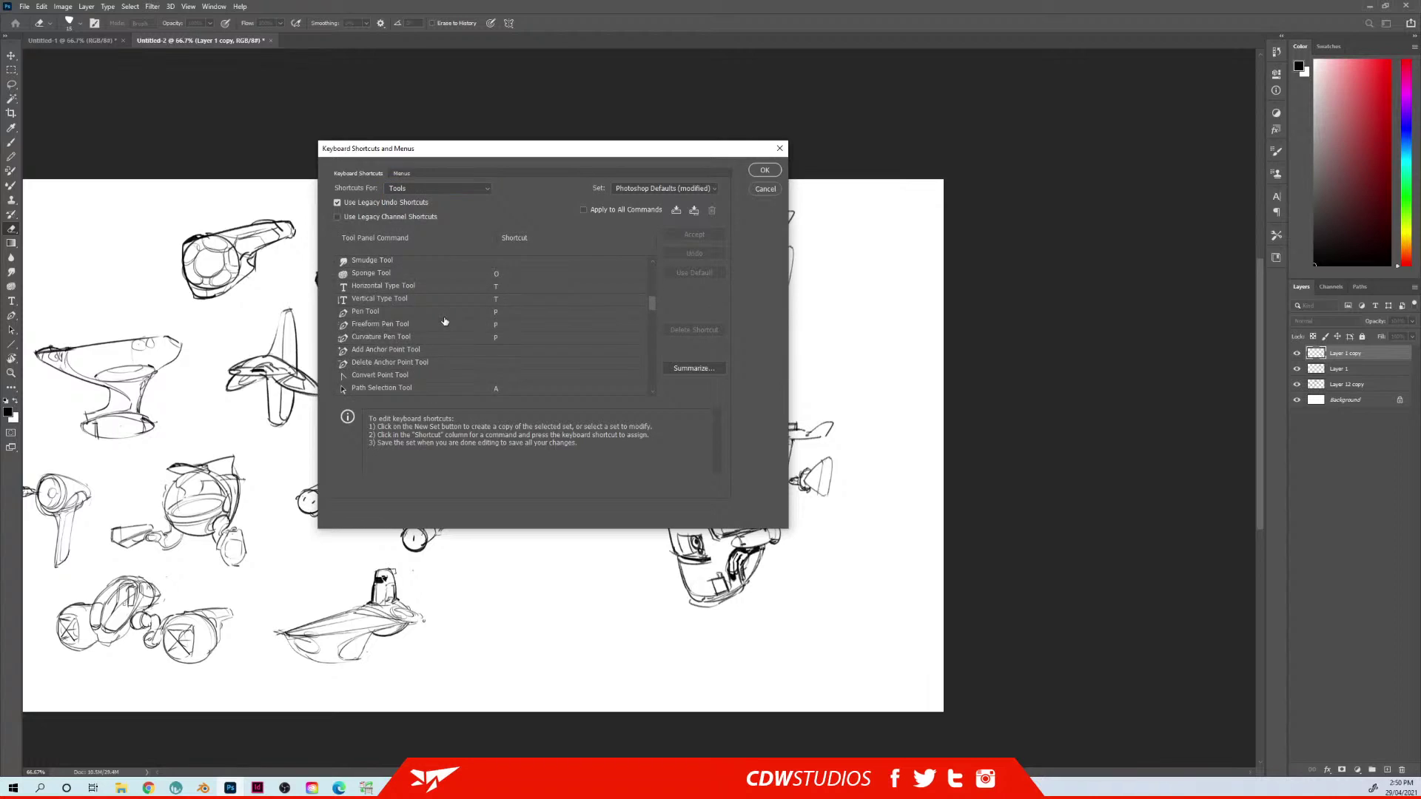
{"action": "scroll", "coordinate": [445, 321], "scroll_direction": "down", "scroll_amount": 5}
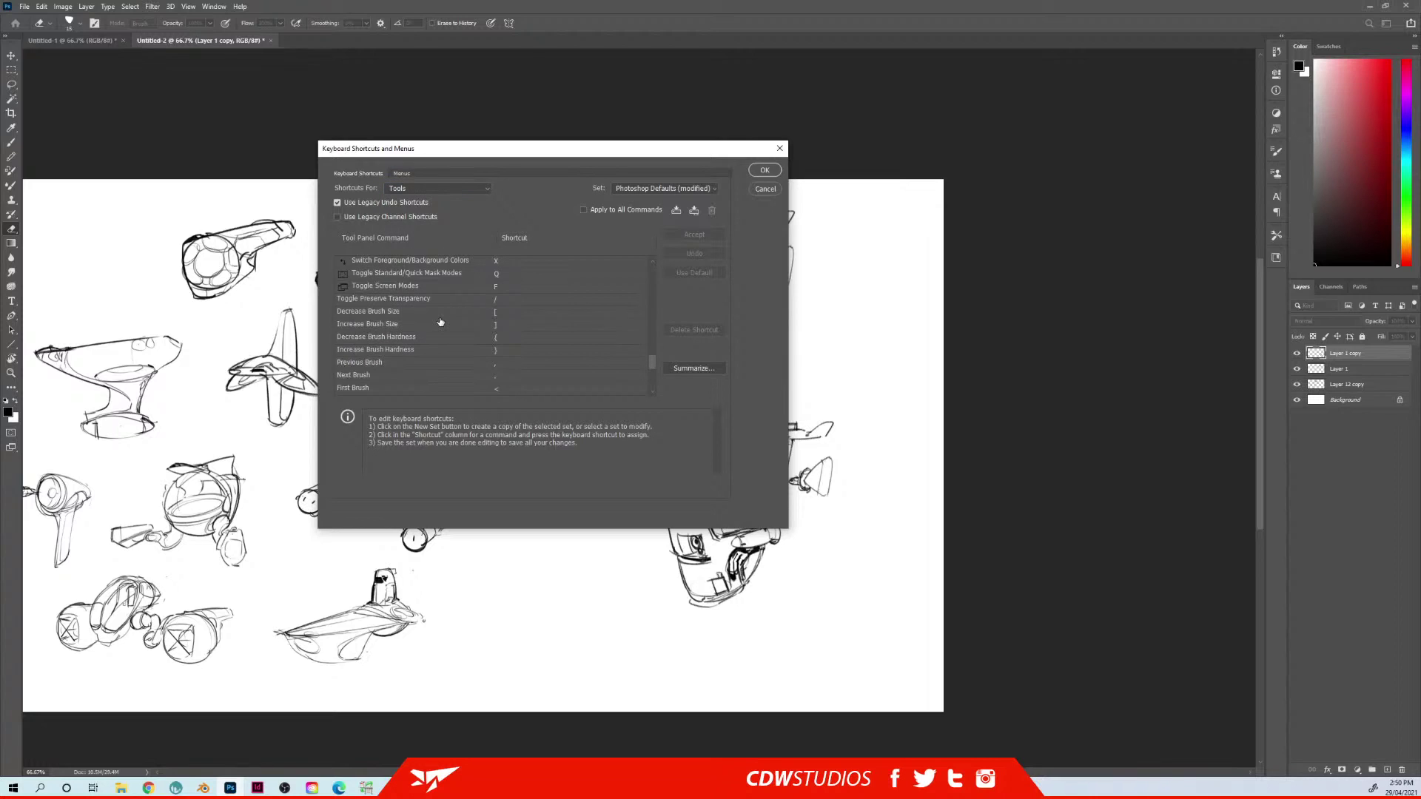
Assign S to Decrease Brush Size and A to Increase Brush Size
{"action": "left_click", "coordinate": [496, 314]}
{"action": "key", "text": "s"}
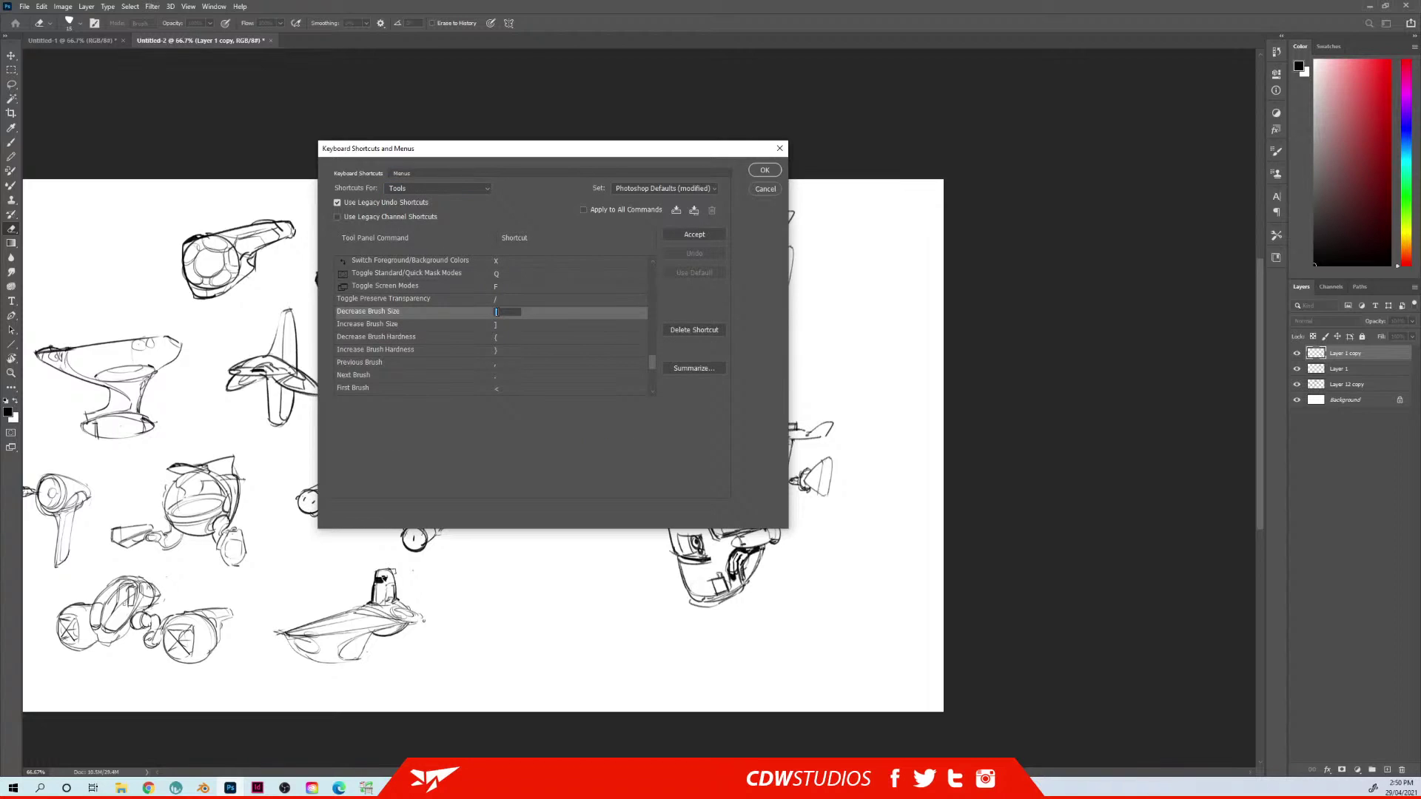
{"action": "left_click", "coordinate": [509, 324]}
{"action": "key", "text": "a"}
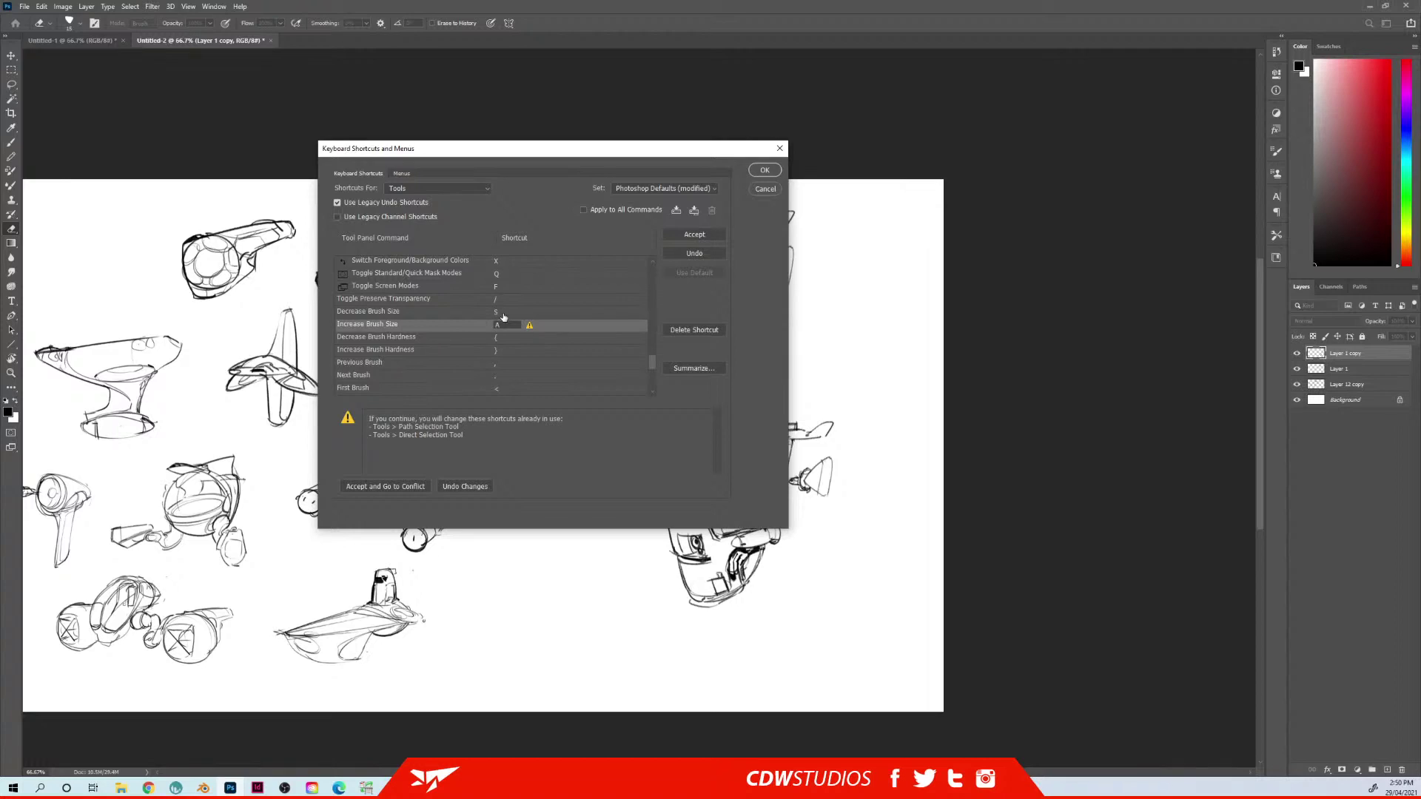
Assign A to Decrease Brush Size and S to Increase Brush Size, and save the shortcut changes
{"action": "left_click", "coordinate": [497, 313]}
{"action": "key", "text": "a"}
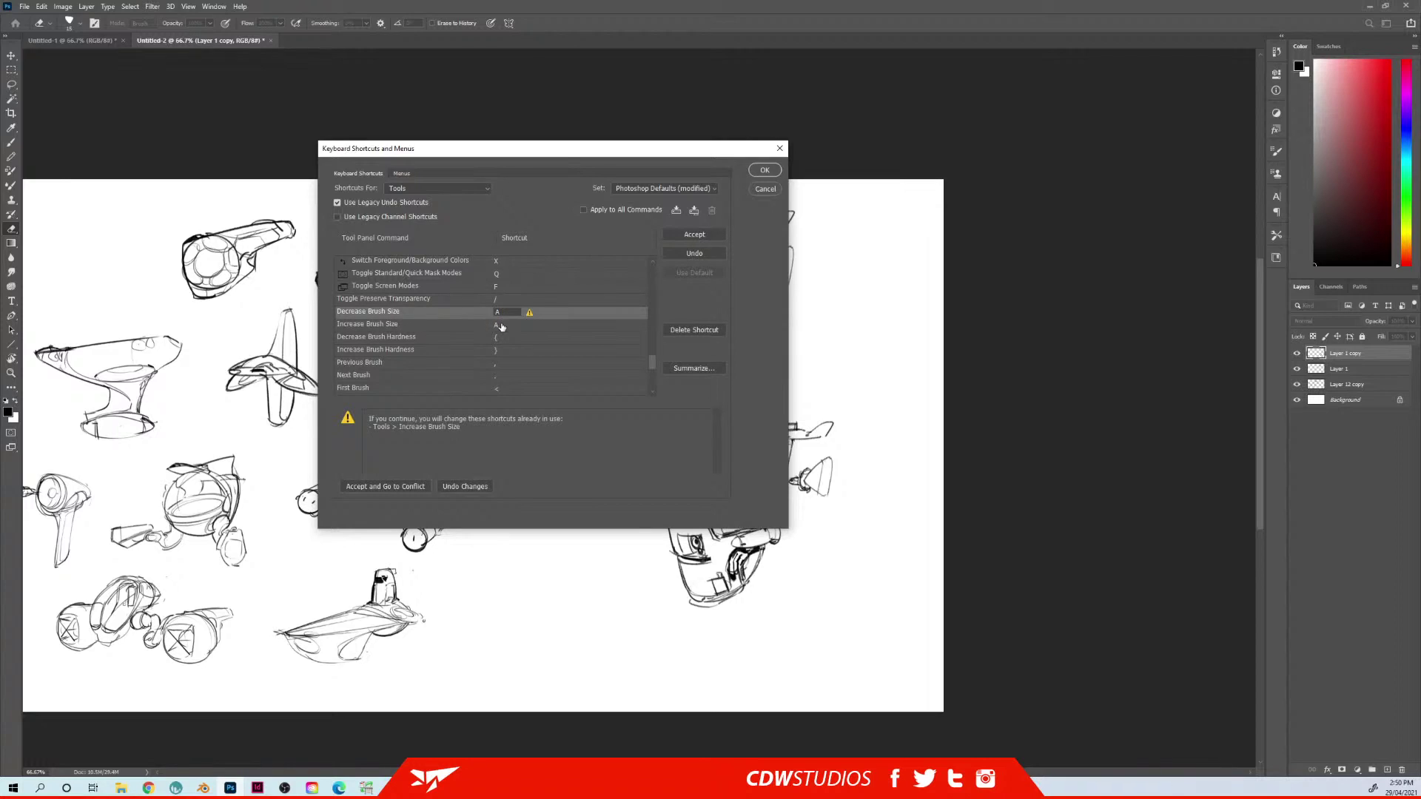
{"action": "left_click", "coordinate": [501, 323]}
{"action": "key", "text": "s"}
{"action": "left_click", "coordinate": [694, 235]}
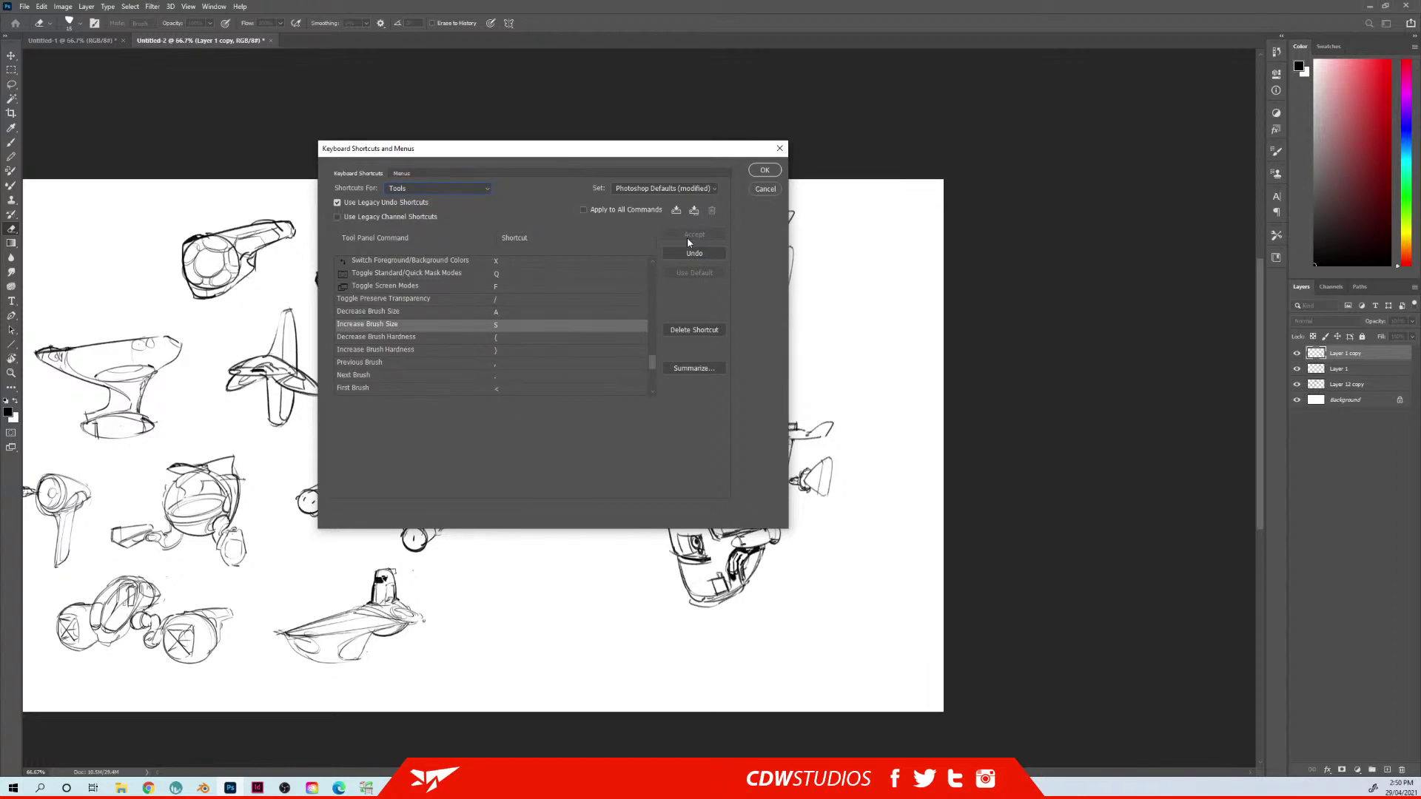
{"action": "left_click", "coordinate": [762, 171]}
Touch up the duplicated vehicle's tail and erase the window and panel details on its front face with a larger eraser
{"action": "key", "text": "s"}
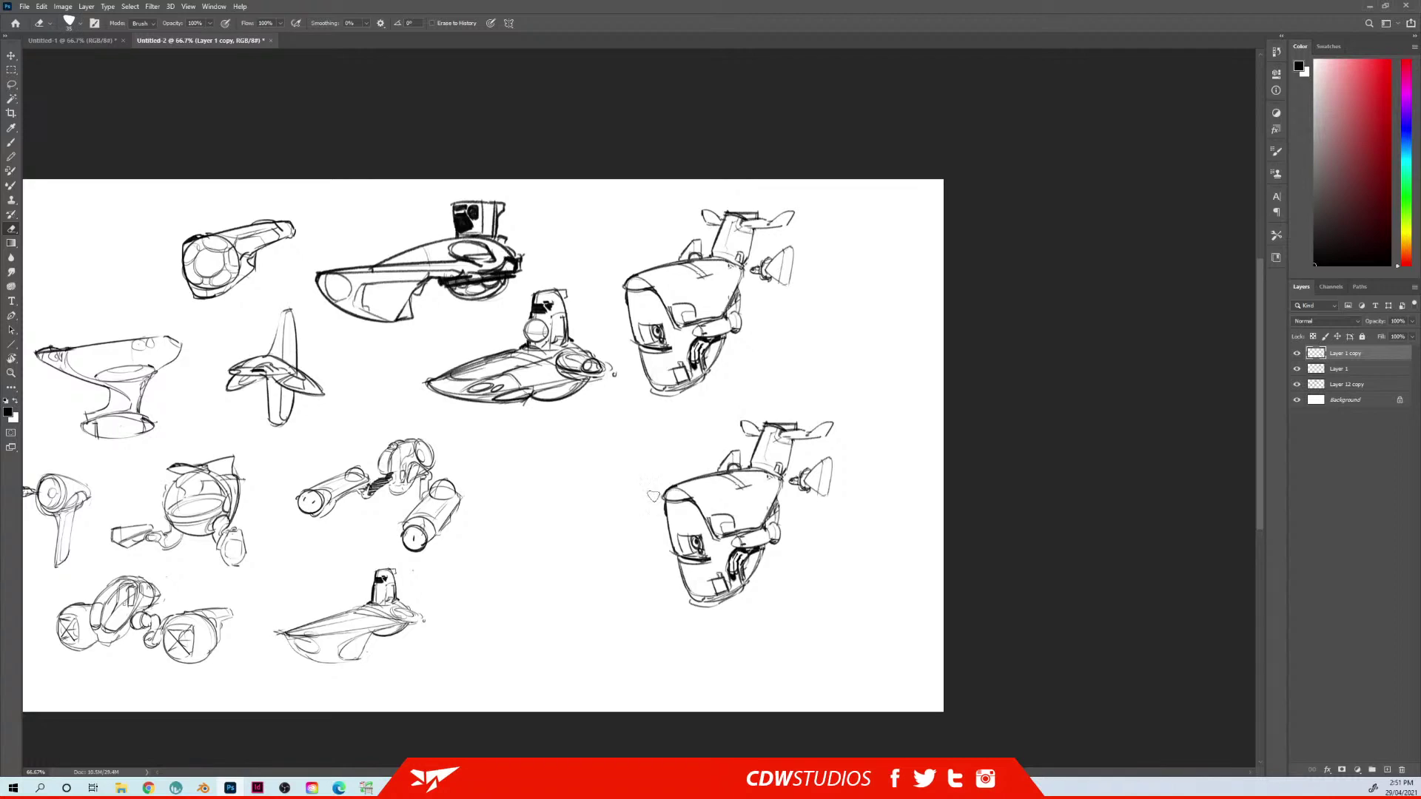
{"action": "key", "text": "b"}
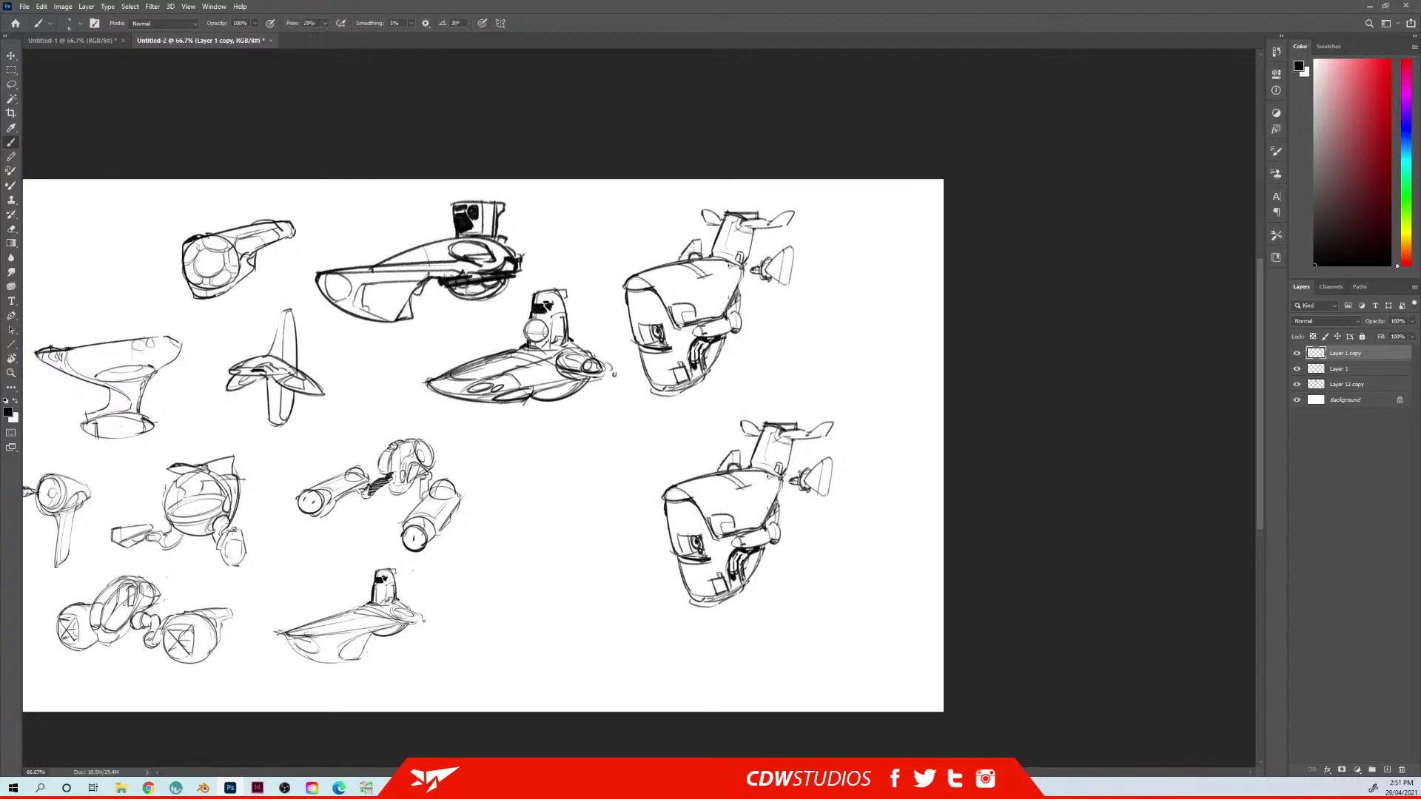
{"action": "key", "text": "]"}
{"action": "key", "text": "]"}
{"action": "key", "text": "]"}
{"action": "left_click_drag", "start_coordinate": [779, 438], "coordinate": [793, 437]}
{"action": "key", "text": "e"}
{"action": "mouse_move", "coordinate": [681, 544]}
{"action": "left_mouse_down"}
{"action": "mouse_move", "coordinate": [688, 555]}
{"action": "mouse_move", "coordinate": [677, 527]}
{"action": "mouse_move", "coordinate": [694, 529]}
{"action": "mouse_move", "coordinate": [693, 596]}
{"action": "left_mouse_up"}
Redraw the duplicate's front face with a heavier outer edge, an inner contour and small details, and strengthen the hull's upper lines
{"action": "key", "text": "b"}
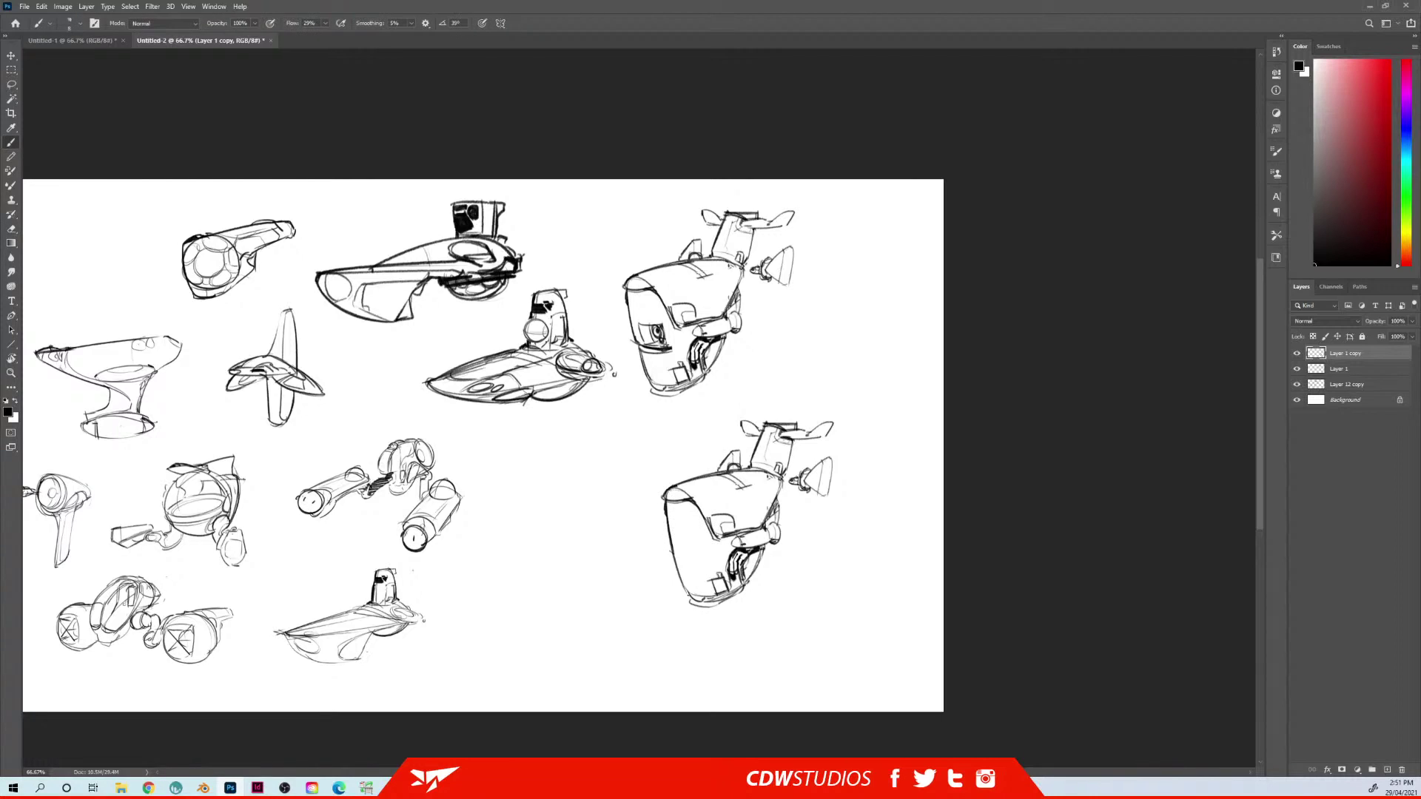
{"action": "left_click_drag", "start_coordinate": [665, 514], "coordinate": [687, 594]}
{"action": "mouse_move", "coordinate": [678, 527]}
{"action": "left_mouse_down"}
{"action": "mouse_move", "coordinate": [697, 583]}
{"action": "mouse_move", "coordinate": [681, 579]}
{"action": "left_mouse_up"}
{"action": "left_click_drag", "start_coordinate": [698, 512], "coordinate": [683, 530]}
{"action": "left_click_drag", "start_coordinate": [678, 556], "coordinate": [680, 564]}
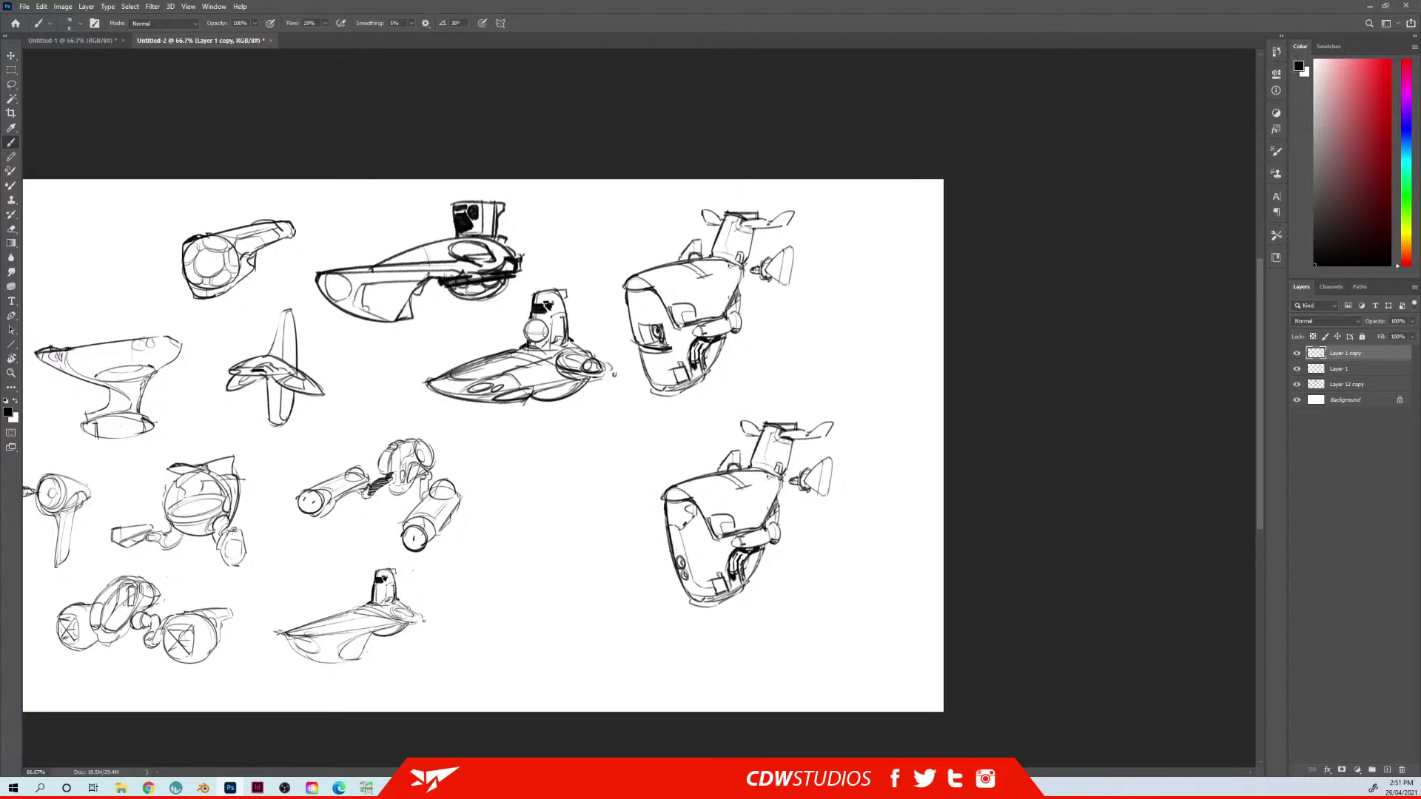
{"action": "left_click_drag", "start_coordinate": [660, 504], "coordinate": [676, 498]}
{"action": "mouse_move", "coordinate": [716, 491]}
{"action": "left_mouse_down"}
{"action": "mouse_move", "coordinate": [695, 488]}
{"action": "mouse_move", "coordinate": [750, 478]}
{"action": "left_mouse_up"}
Move the duplicated vehicle beside the neighbouring sketches on the canvas and scale it down slightly
{"action": "mouse_move", "coordinate": [738, 494]}
{"action": "left_mouse_down"}
{"action": "mouse_move", "coordinate": [672, 502]}
{"action": "mouse_move", "coordinate": [581, 485]}
{"action": "left_mouse_up"}
{"action": "key", "text": "ctrl+t"}
{"action": "left_click_drag", "start_coordinate": [681, 407], "coordinate": [673, 413]}
{"action": "key", "text": "Return"}
{"action": "key", "text": "b"}
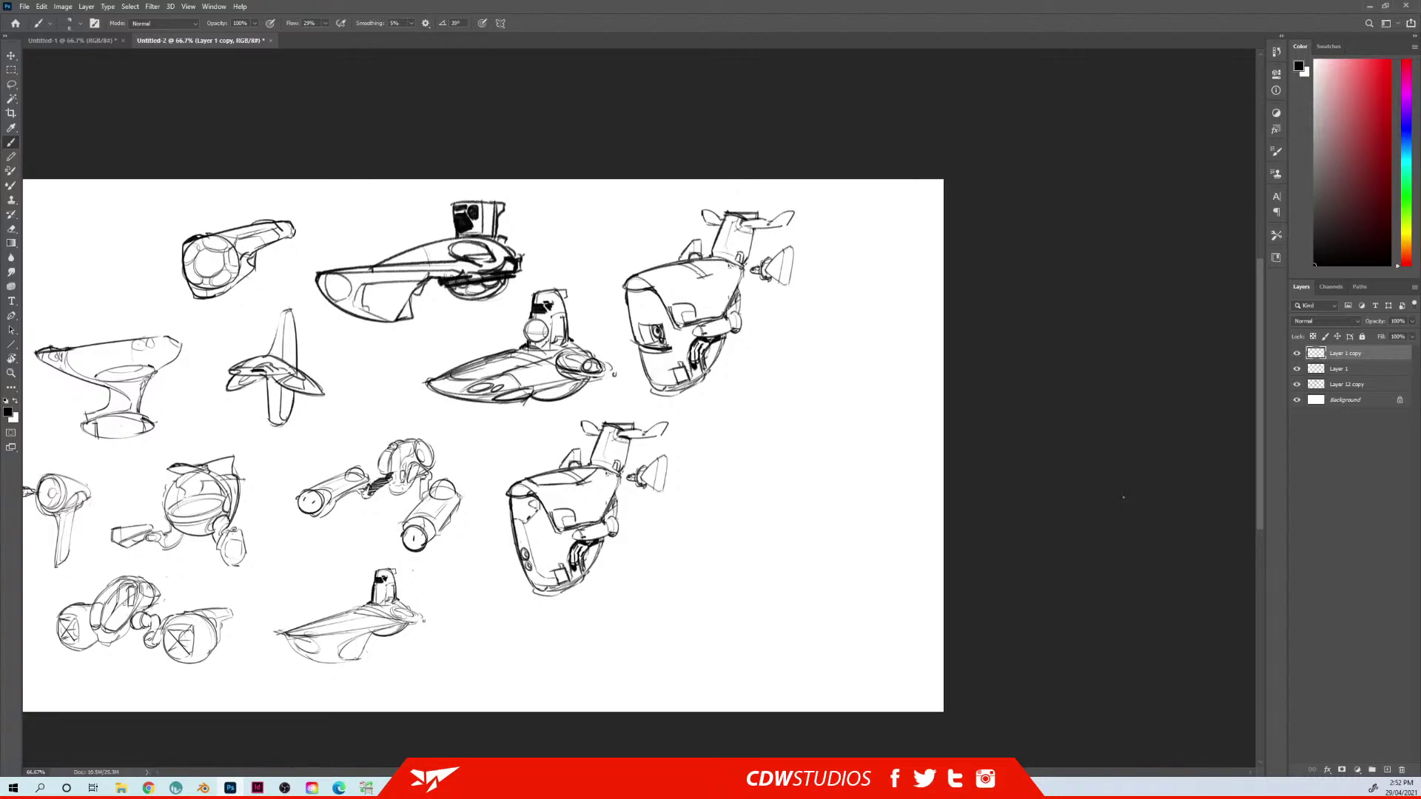
Add an empty layer, and hide it together with the original vehicle sketch's layer to clear the upper canvas area
{"action": "key", "text": "ctrl+shift+n"}
{"action": "key", "text": "Return"}
{"action": "left_click_drag", "start_coordinate": [765, 601], "coordinate": [745, 527]}
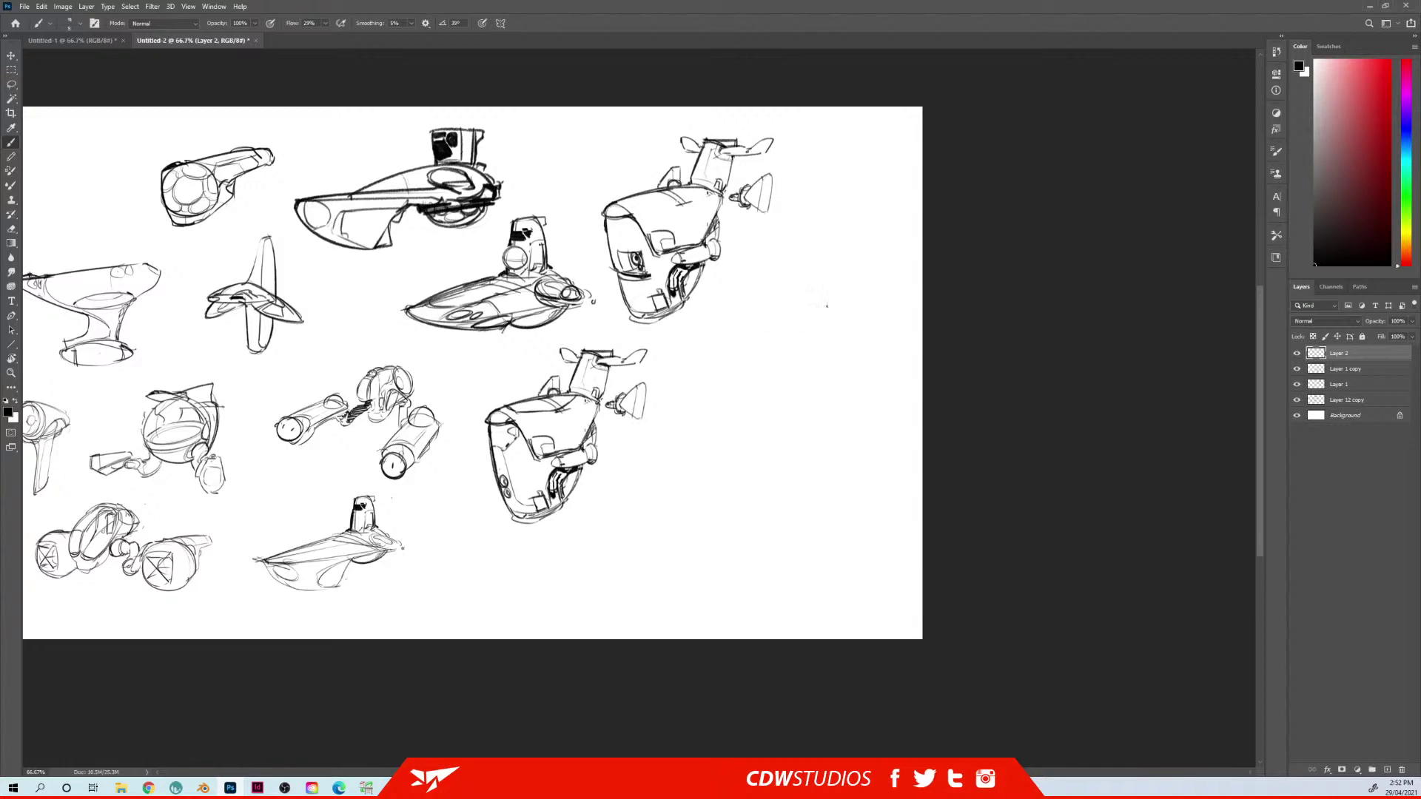
{"action": "left_click", "coordinate": [1297, 368]}
{"action": "left_click", "coordinate": [1297, 368]}
{"action": "left_click", "coordinate": [1297, 353]}
{"action": "left_click", "coordinate": [1296, 384]}
{"action": "left_click_drag", "start_coordinate": [649, 392], "coordinate": [640, 603]}
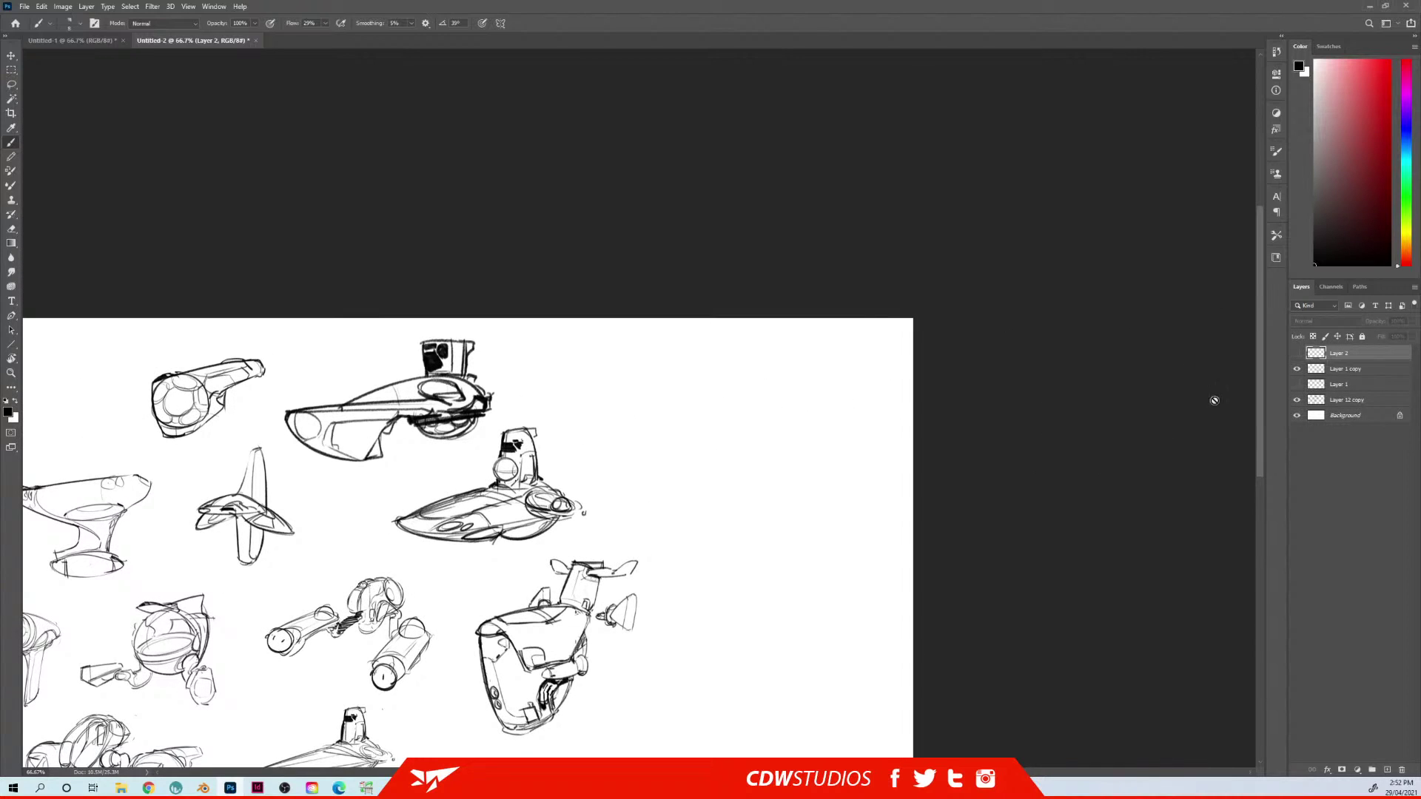
Add a new layer and sketch a tilted ellipse with an inner rim in the cleared upper area of the canvas
{"action": "key", "text": "ctrl+shift+n"}
{"action": "key", "text": "Return"}
{"action": "left_click_drag", "start_coordinate": [672, 494], "coordinate": [647, 449]}
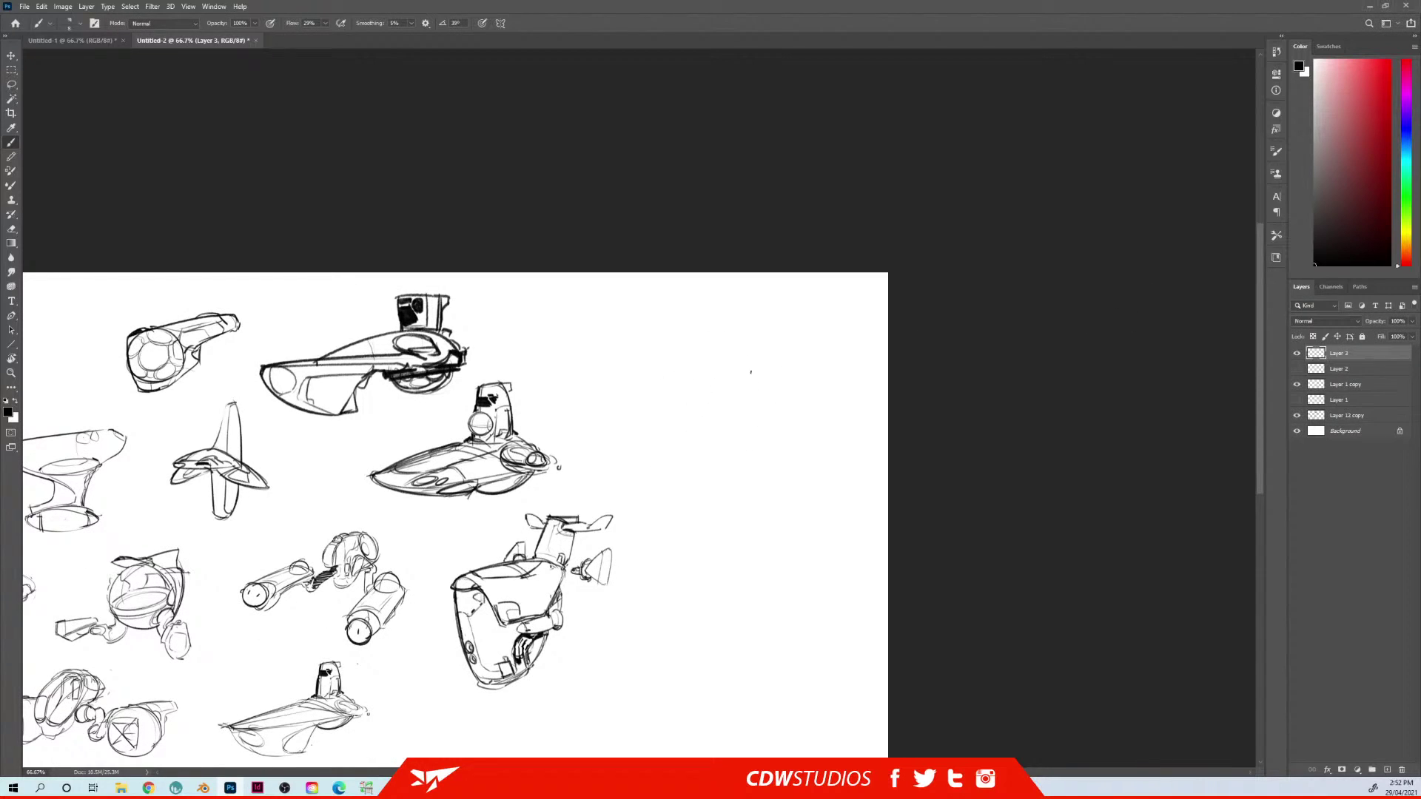
{"action": "mouse_move", "coordinate": [756, 382]}
{"action": "left_mouse_down"}
{"action": "mouse_move", "coordinate": [712, 356]}
{"action": "mouse_move", "coordinate": [750, 369]}
{"action": "mouse_move", "coordinate": [717, 342]}
{"action": "mouse_move", "coordinate": [718, 390]}
{"action": "left_mouse_up"}
{"action": "left_click_drag", "start_coordinate": [745, 370], "coordinate": [829, 398]}
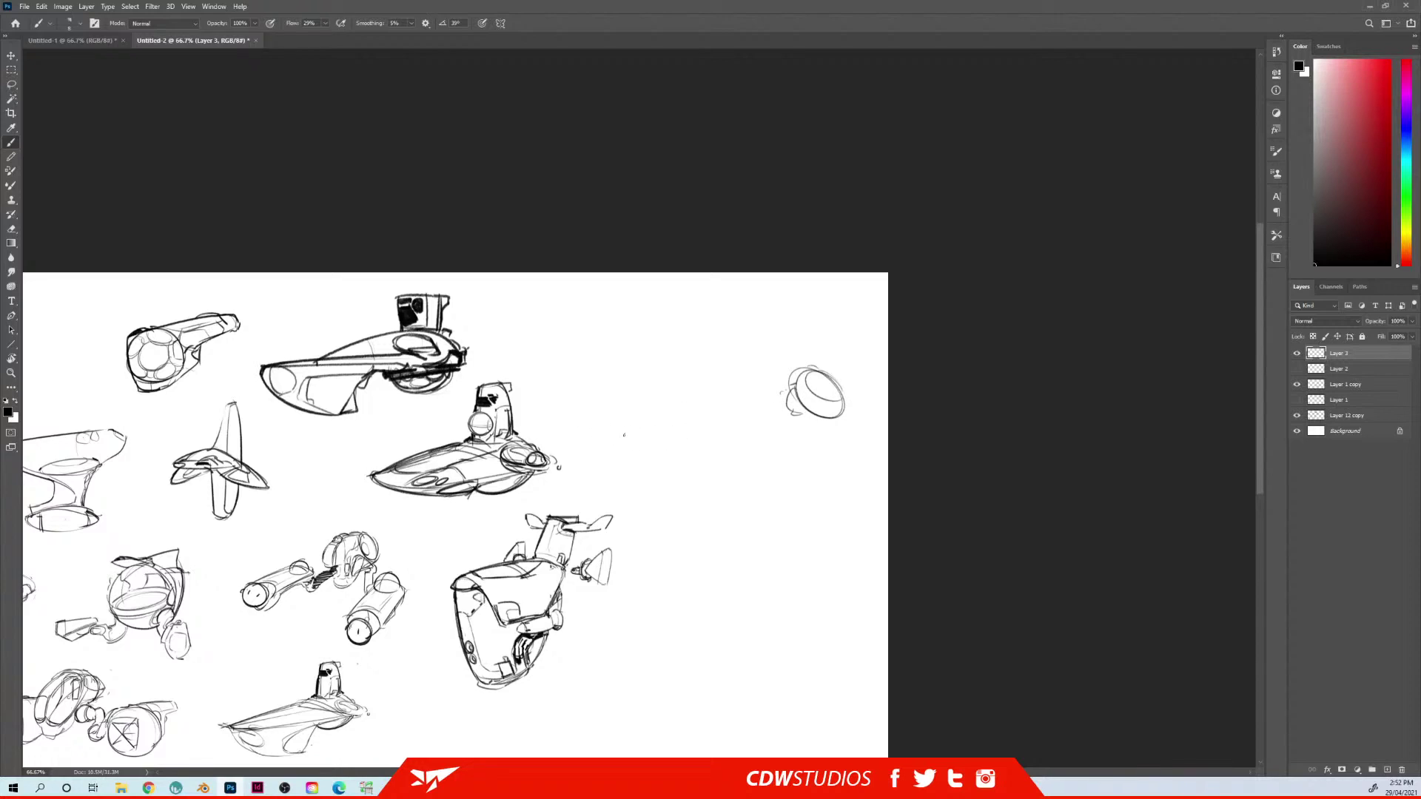
Sketch a slim boom and long pointed nose extending from the ellipse, erasing stray lines along the way
{"action": "left_click_drag", "start_coordinate": [624, 436], "coordinate": [766, 412]}
{"action": "left_click_drag", "start_coordinate": [784, 400], "coordinate": [714, 391]}
{"action": "key", "text": "e"}
{"action": "mouse_move", "coordinate": [636, 439]}
{"action": "left_mouse_down"}
{"action": "mouse_move", "coordinate": [606, 431]}
{"action": "mouse_move", "coordinate": [637, 440]}
{"action": "left_mouse_up"}
{"action": "key", "text": "b"}
{"action": "left_click_drag", "start_coordinate": [788, 391], "coordinate": [778, 392]}
{"action": "mouse_move", "coordinate": [694, 400]}
{"action": "left_mouse_down"}
{"action": "mouse_move", "coordinate": [723, 392]}
{"action": "mouse_move", "coordinate": [694, 403]}
{"action": "left_mouse_up"}
{"action": "left_click_drag", "start_coordinate": [789, 409], "coordinate": [697, 405]}
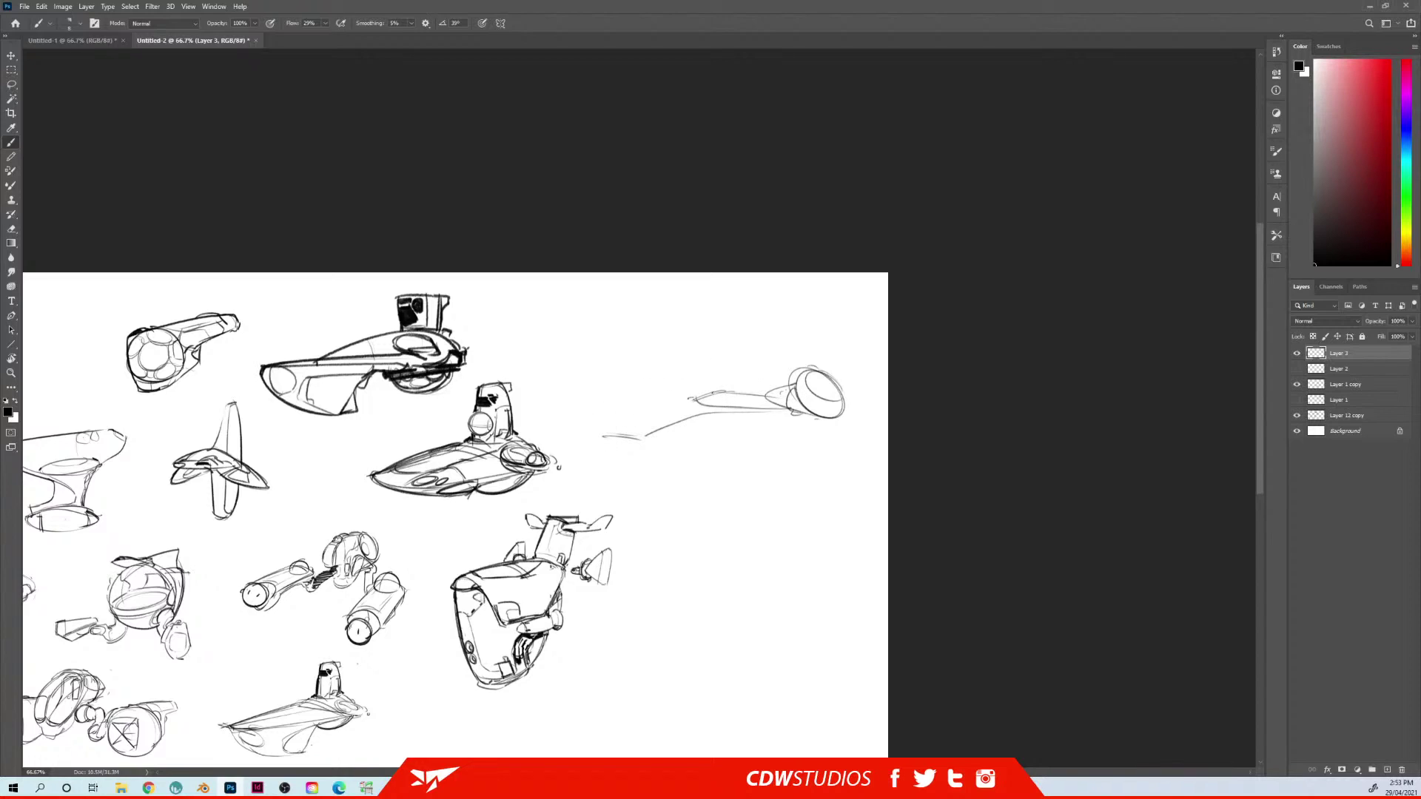
{"action": "mouse_move", "coordinate": [720, 391]}
{"action": "left_mouse_down"}
{"action": "mouse_move", "coordinate": [597, 426]}
{"action": "mouse_move", "coordinate": [702, 422]}
{"action": "mouse_move", "coordinate": [597, 425]}
{"action": "left_mouse_up"}
{"action": "left_click_drag", "start_coordinate": [606, 422], "coordinate": [592, 426]}
Draw a tapered vertical fin above the craft's middle and a matching one below it
{"action": "left_click_drag", "start_coordinate": [696, 394], "coordinate": [710, 364]}
{"action": "left_click_drag", "start_coordinate": [710, 356], "coordinate": [707, 335]}
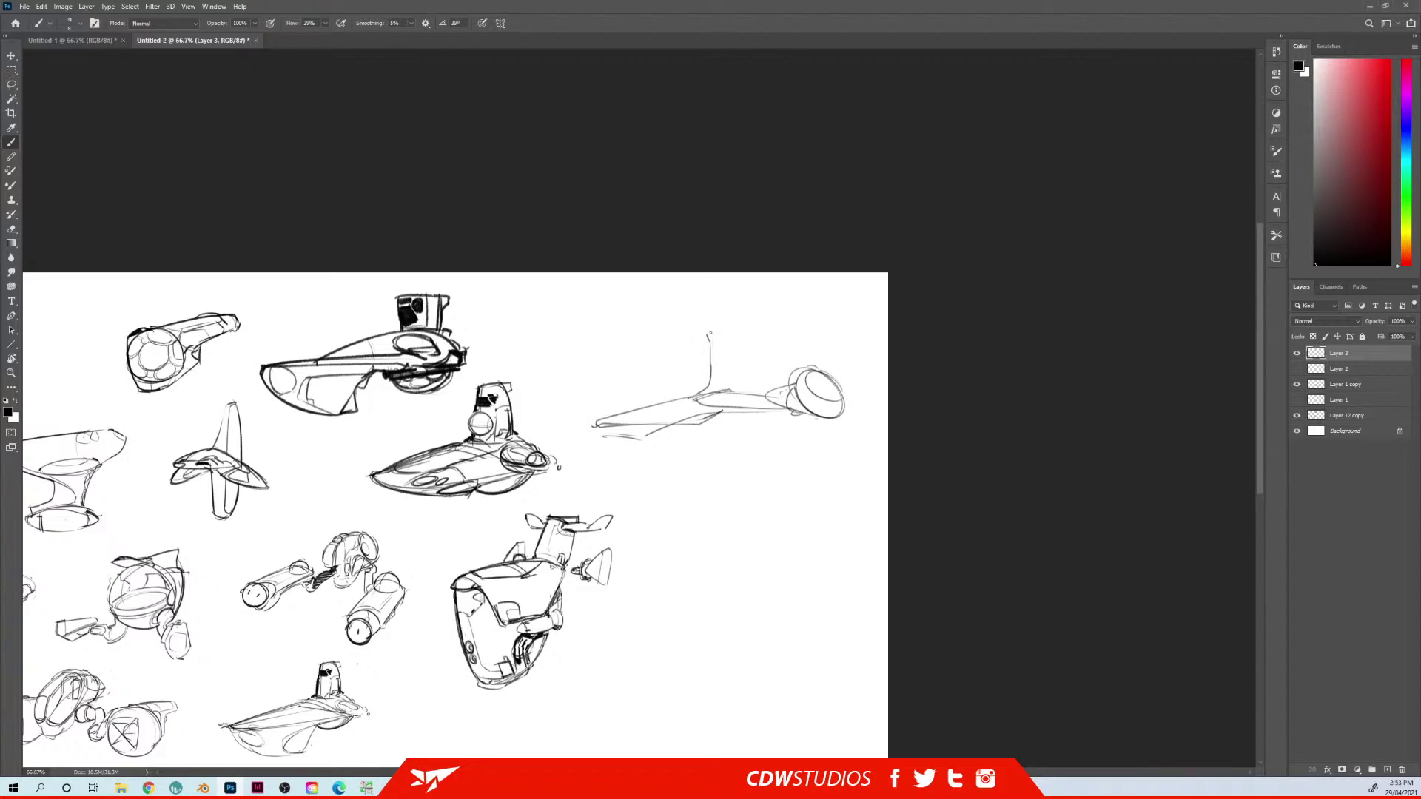
{"action": "mouse_move", "coordinate": [706, 334]}
{"action": "left_mouse_down"}
{"action": "mouse_move", "coordinate": [727, 350]}
{"action": "mouse_move", "coordinate": [733, 396]}
{"action": "left_mouse_up"}
{"action": "left_click_drag", "start_coordinate": [731, 412], "coordinate": [713, 481]}
{"action": "left_click_drag", "start_coordinate": [707, 423], "coordinate": [706, 481]}
Reinforce the central pod and boom lines and erase the stray lines beneath the nose
{"action": "mouse_move", "coordinate": [696, 401]}
{"action": "left_mouse_down"}
{"action": "mouse_move", "coordinate": [684, 404]}
{"action": "mouse_move", "coordinate": [747, 412]}
{"action": "left_mouse_up"}
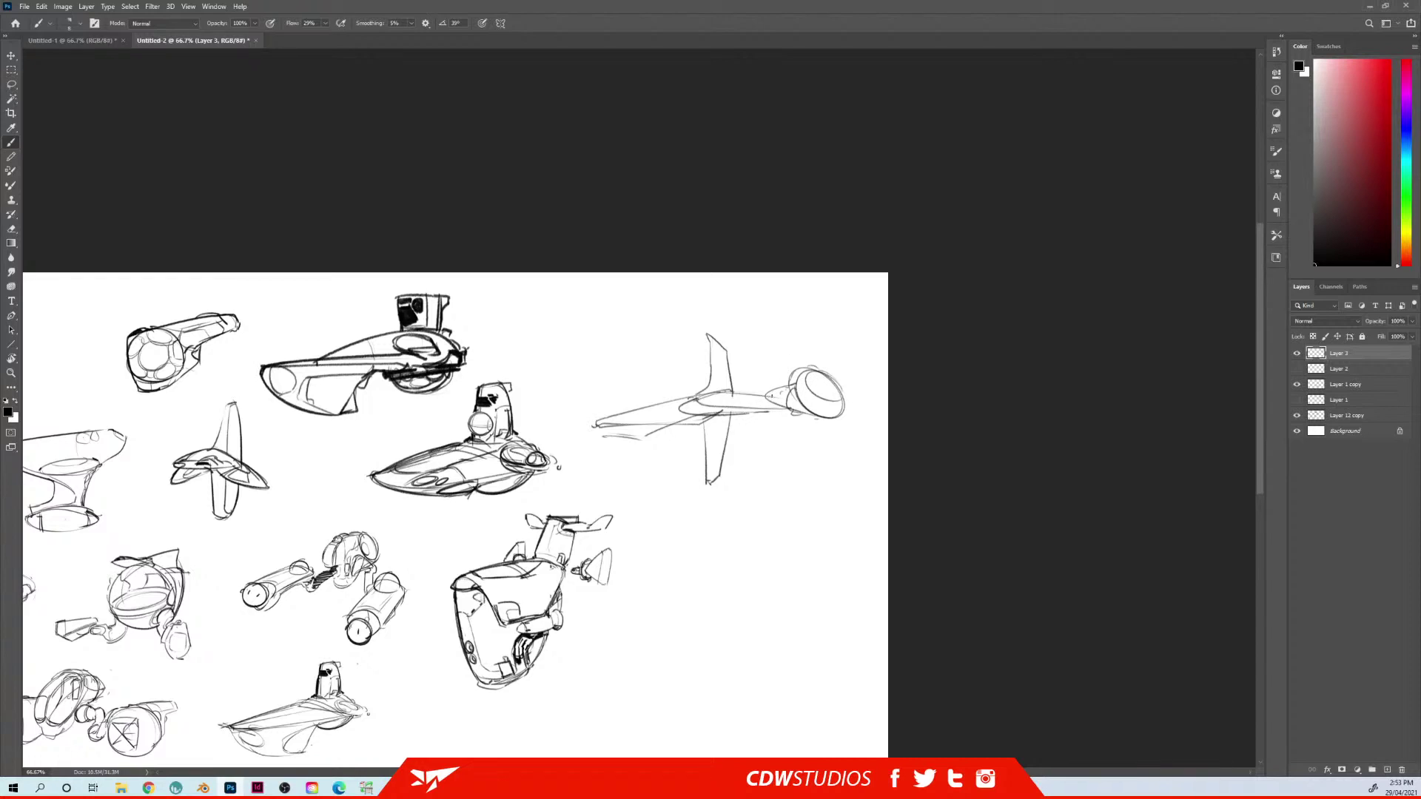
{"action": "left_click_drag", "start_coordinate": [749, 397], "coordinate": [759, 395]}
{"action": "key", "text": "e"}
{"action": "left_click_drag", "start_coordinate": [607, 438], "coordinate": [638, 441]}
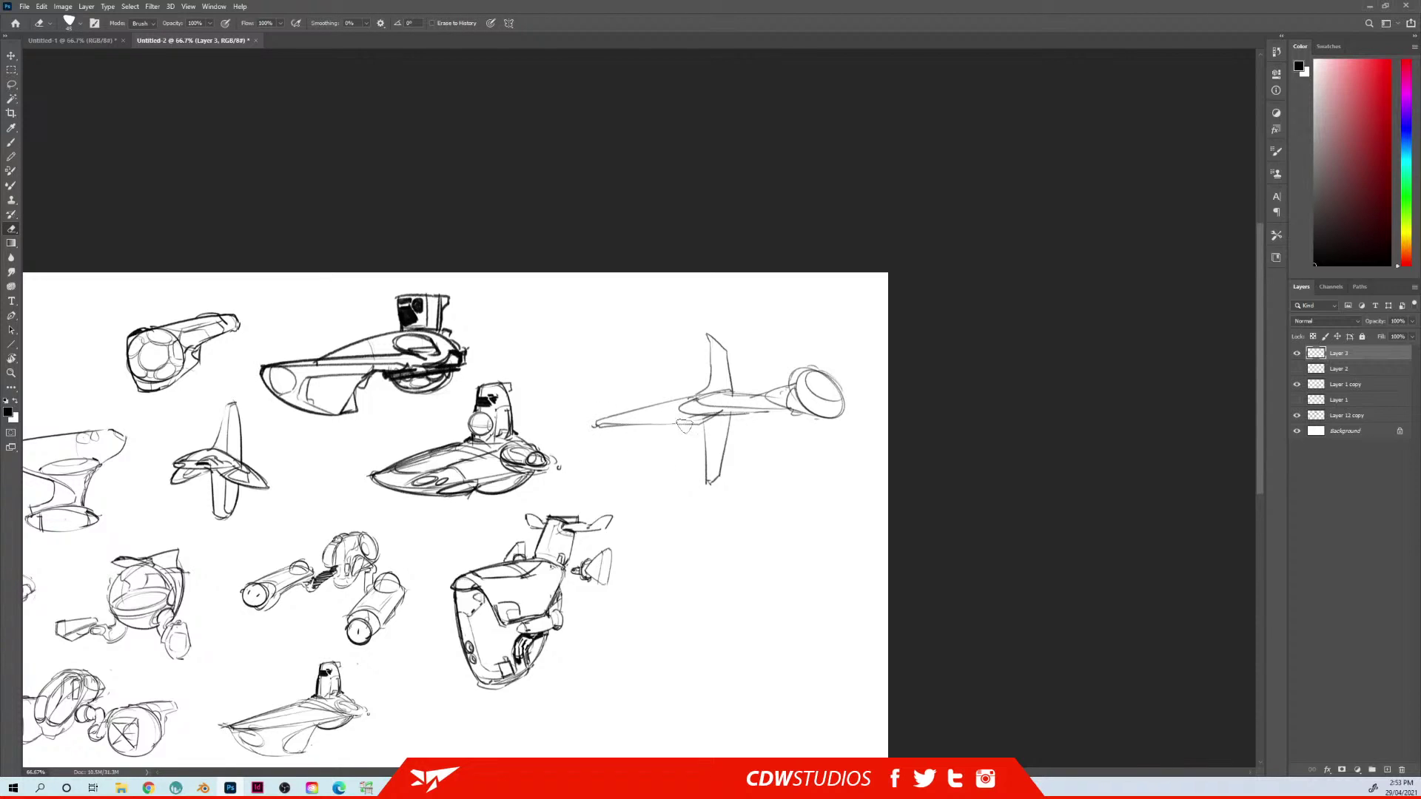
{"action": "key", "text": "v"}
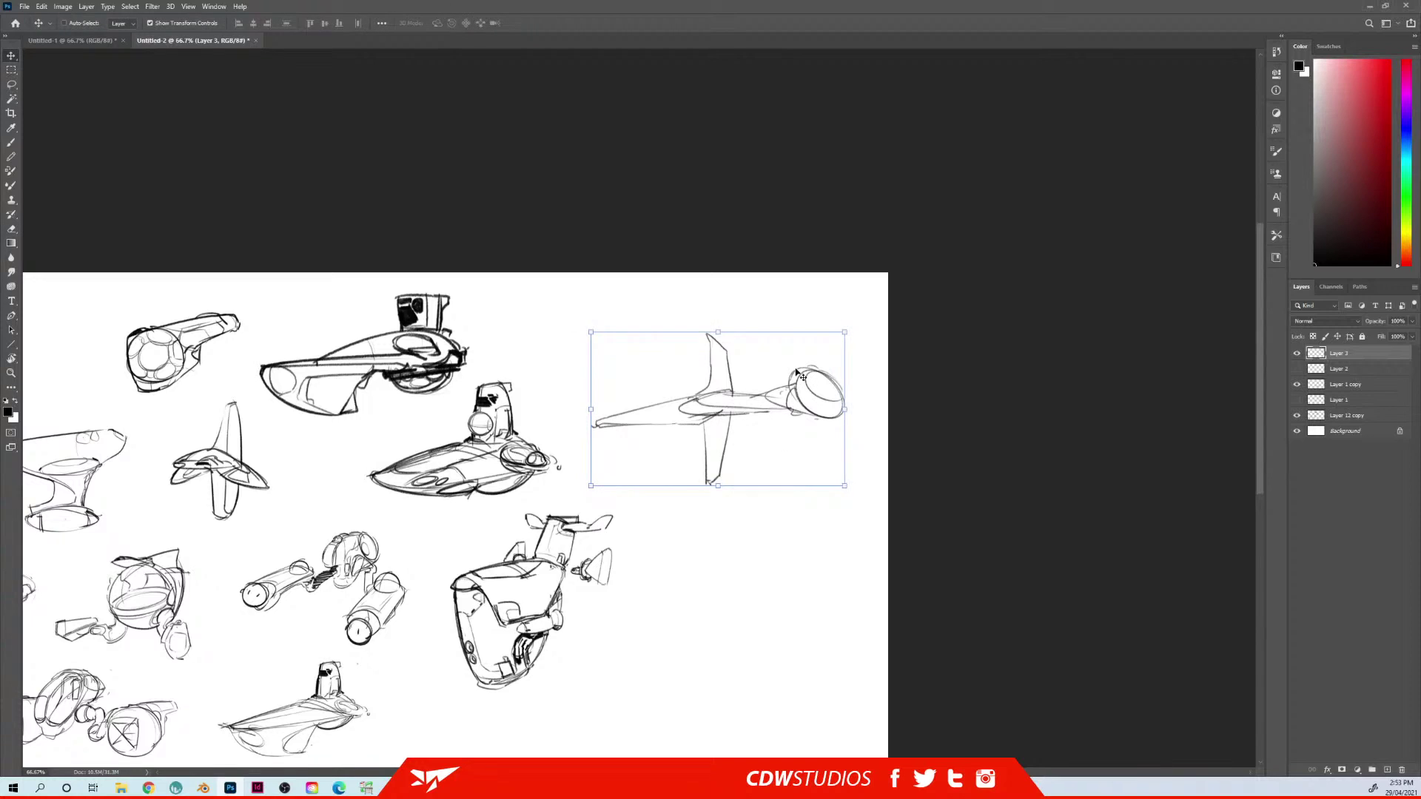
{"action": "key", "text": "b"}
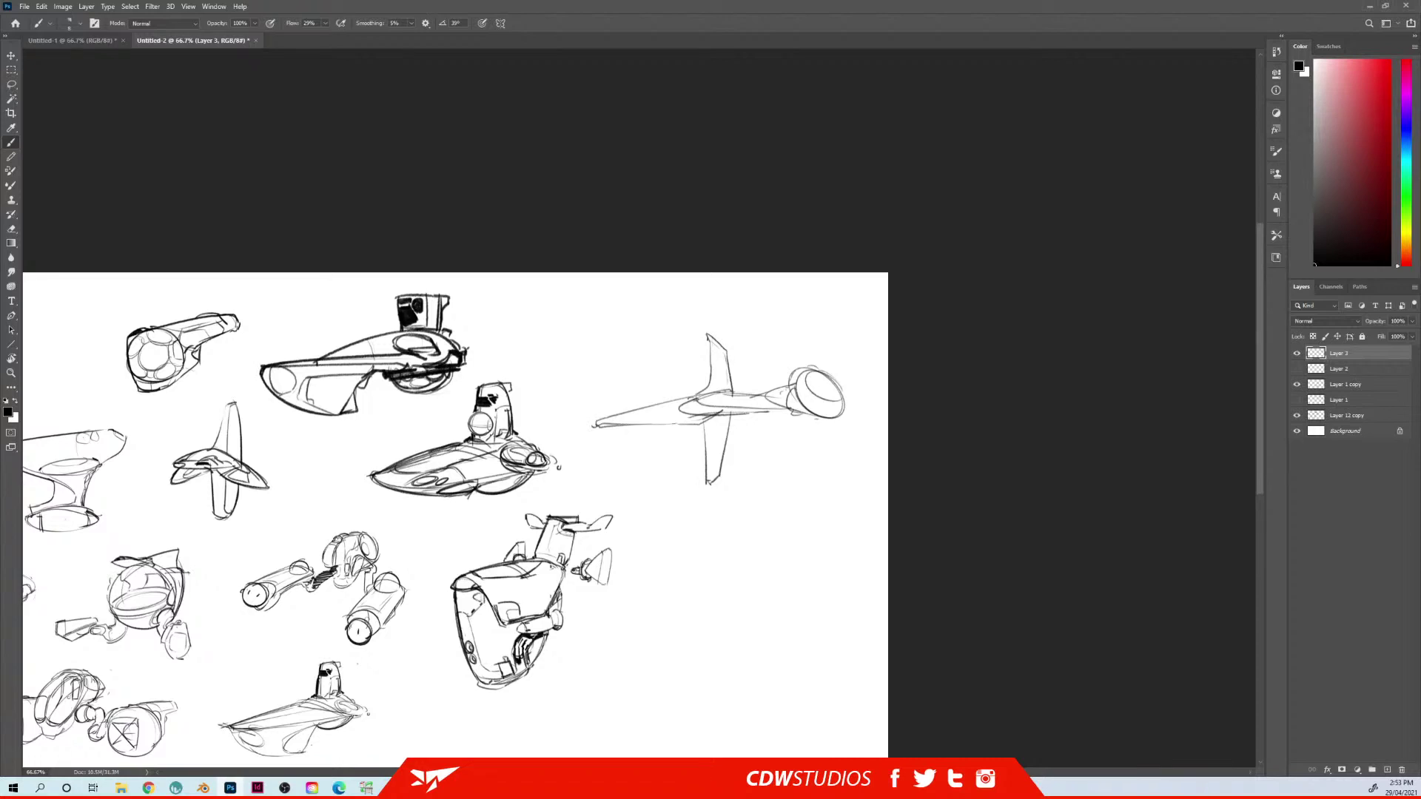
Strengthen the lower fin and the nose lines of the winged craft, undoing an unwanted stroke
{"action": "left_click_drag", "start_coordinate": [724, 437], "coordinate": [716, 472]}
{"action": "left_click_drag", "start_coordinate": [628, 420], "coordinate": [761, 413]}
{"action": "key", "text": "ctrl+z"}
{"action": "key", "text": "e"}
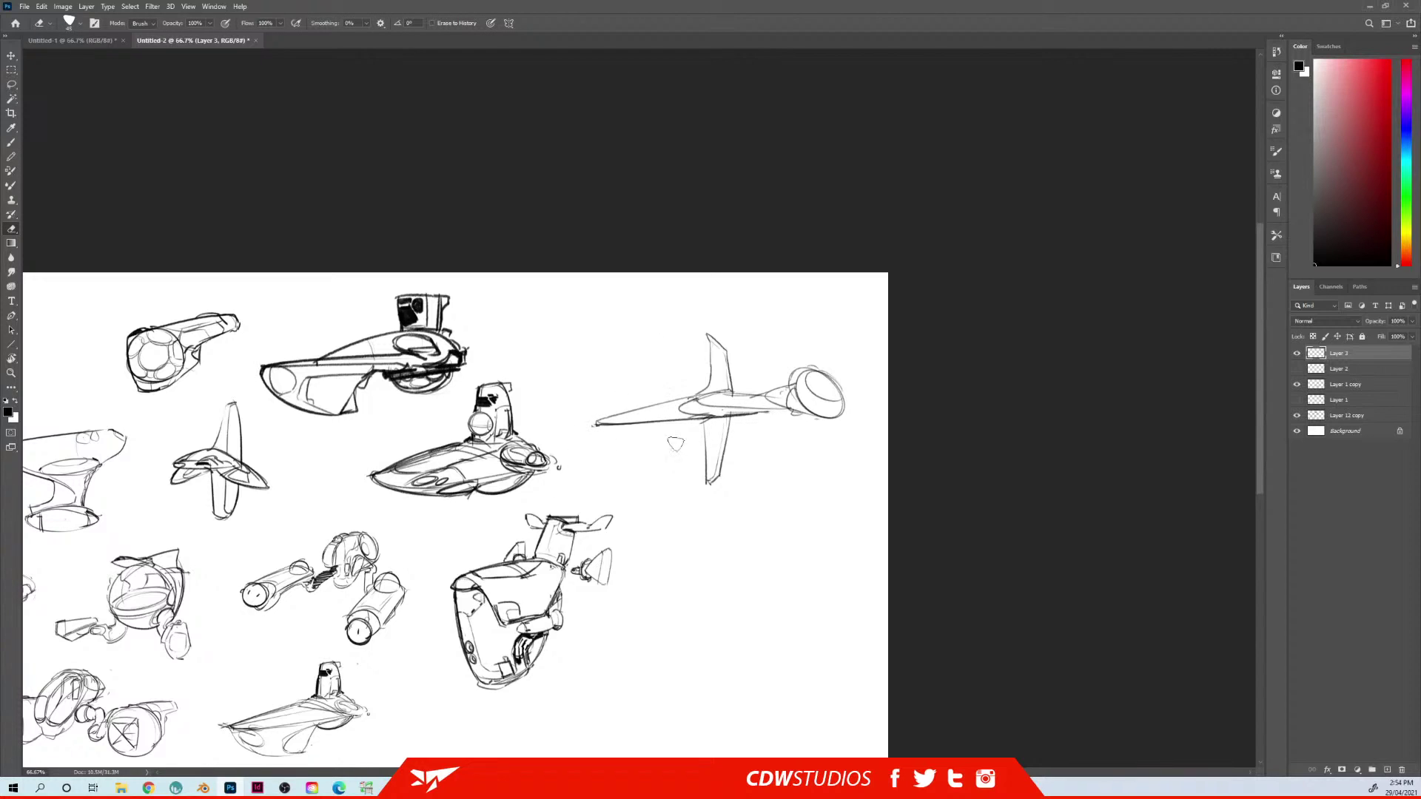
{"action": "key", "text": "ctrl+t"}
{"action": "key", "text": "Escape"}
{"action": "key", "text": "b"}
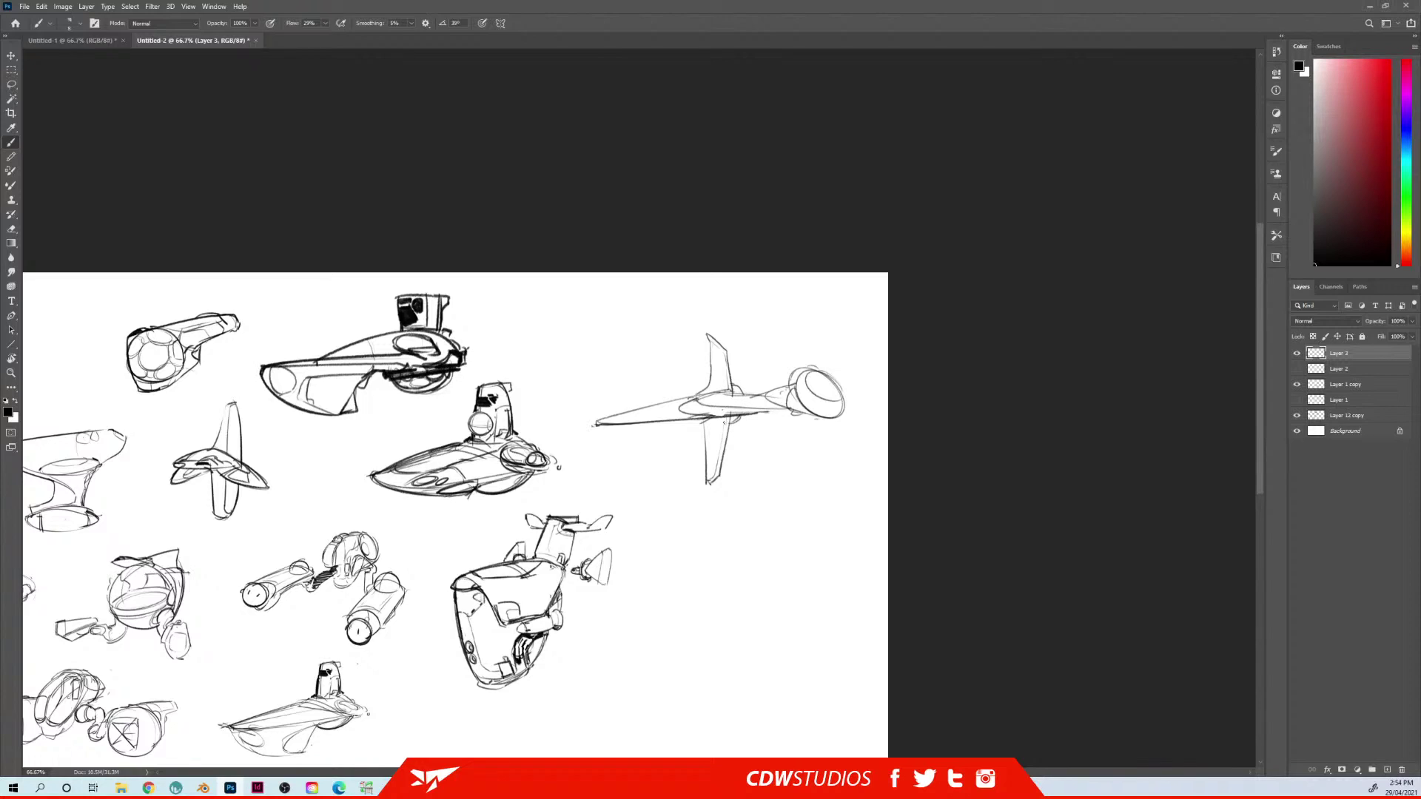
Add a canopy curve over the central pod, erase the tail ellipse and extend the boom into a long spike
{"action": "mouse_move", "coordinate": [732, 419]}
{"action": "left_mouse_down"}
{"action": "mouse_move", "coordinate": [700, 422]}
{"action": "mouse_move", "coordinate": [709, 393]}
{"action": "left_mouse_up"}
{"action": "key", "text": "e"}
{"action": "mouse_move", "coordinate": [786, 392]}
{"action": "left_mouse_down"}
{"action": "mouse_move", "coordinate": [762, 396]}
{"action": "mouse_move", "coordinate": [786, 401]}
{"action": "mouse_move", "coordinate": [775, 396]}
{"action": "mouse_move", "coordinate": [822, 373]}
{"action": "mouse_move", "coordinate": [836, 392]}
{"action": "mouse_move", "coordinate": [819, 415]}
{"action": "mouse_move", "coordinate": [811, 397]}
{"action": "mouse_move", "coordinate": [779, 397]}
{"action": "mouse_move", "coordinate": [793, 411]}
{"action": "mouse_move", "coordinate": [855, 405]}
{"action": "left_mouse_up"}
{"action": "key", "text": "b"}
{"action": "key", "text": "ctrl+z"}
{"action": "left_click_drag", "start_coordinate": [773, 416], "coordinate": [833, 411]}
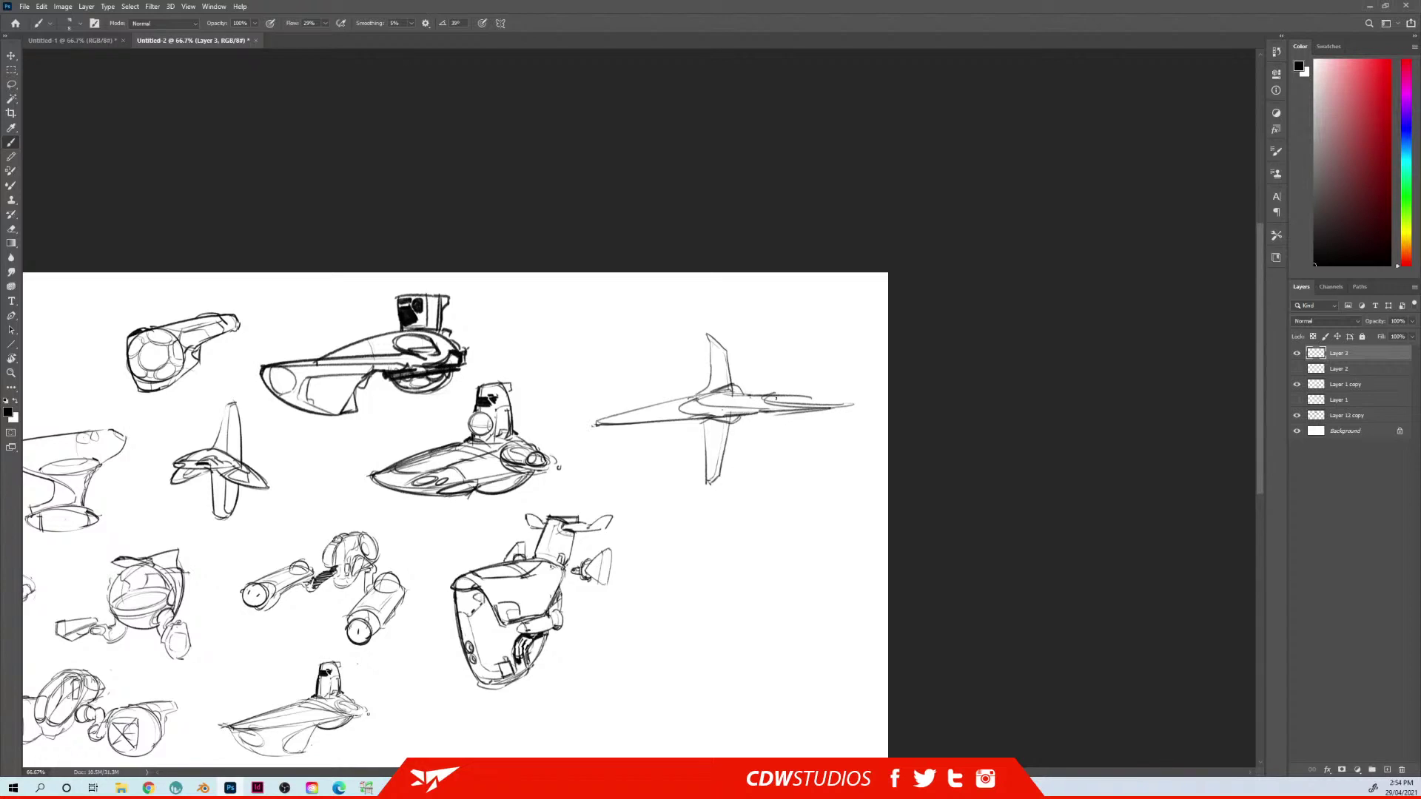
Draw a freehand oval on a new layer below the craft and transform it into an even circle
{"action": "key", "text": "ctrl+shift+n"}
{"action": "key", "text": "Return"}
{"action": "mouse_move", "coordinate": [810, 497]}
{"action": "left_mouse_down"}
{"action": "mouse_move", "coordinate": [712, 488]}
{"action": "mouse_move", "coordinate": [809, 510]}
{"action": "mouse_move", "coordinate": [806, 527]}
{"action": "left_mouse_up"}
{"action": "key", "text": "ctrl+z"}
{"action": "key", "text": "ctrl+t"}
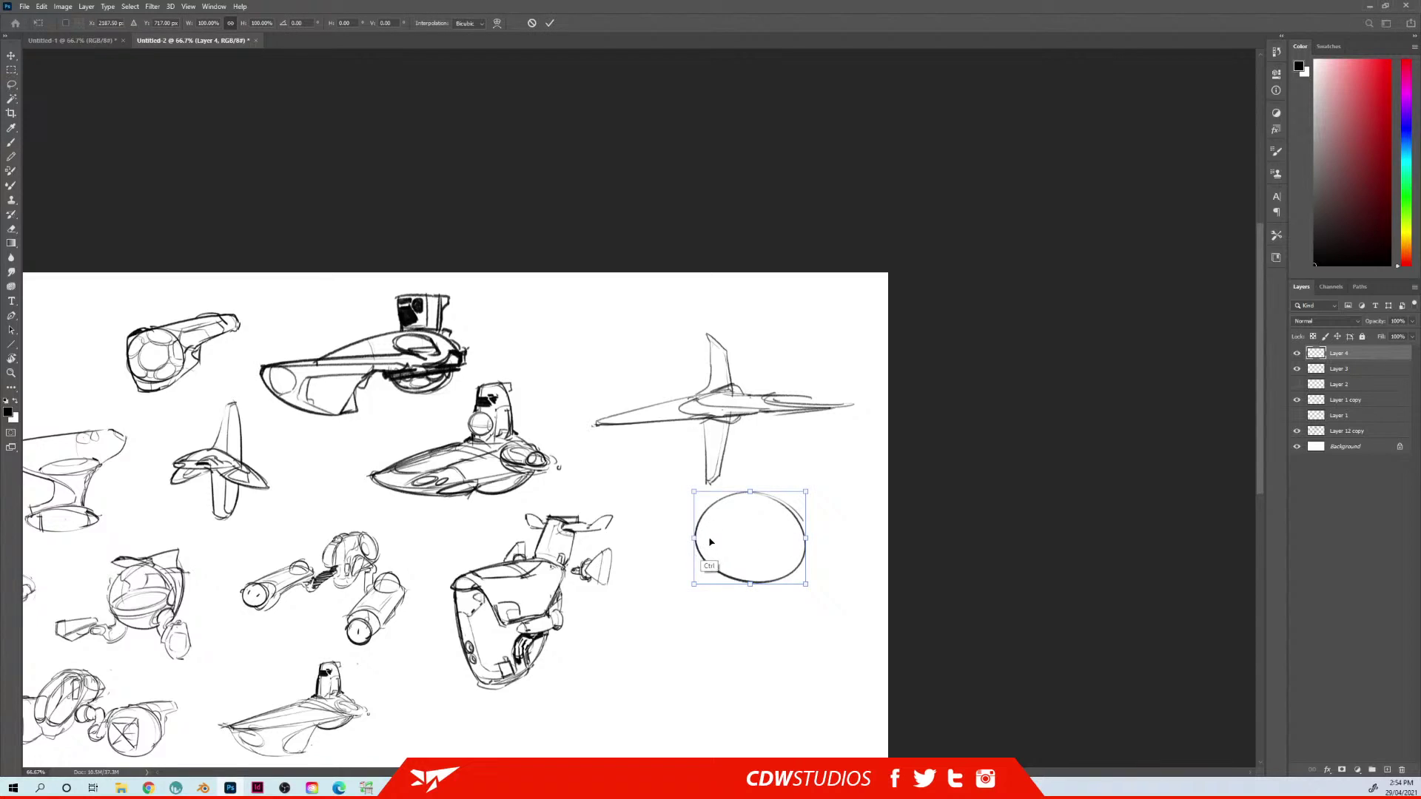
{"action": "left_click_drag", "start_coordinate": [693, 538], "coordinate": [695, 549]}
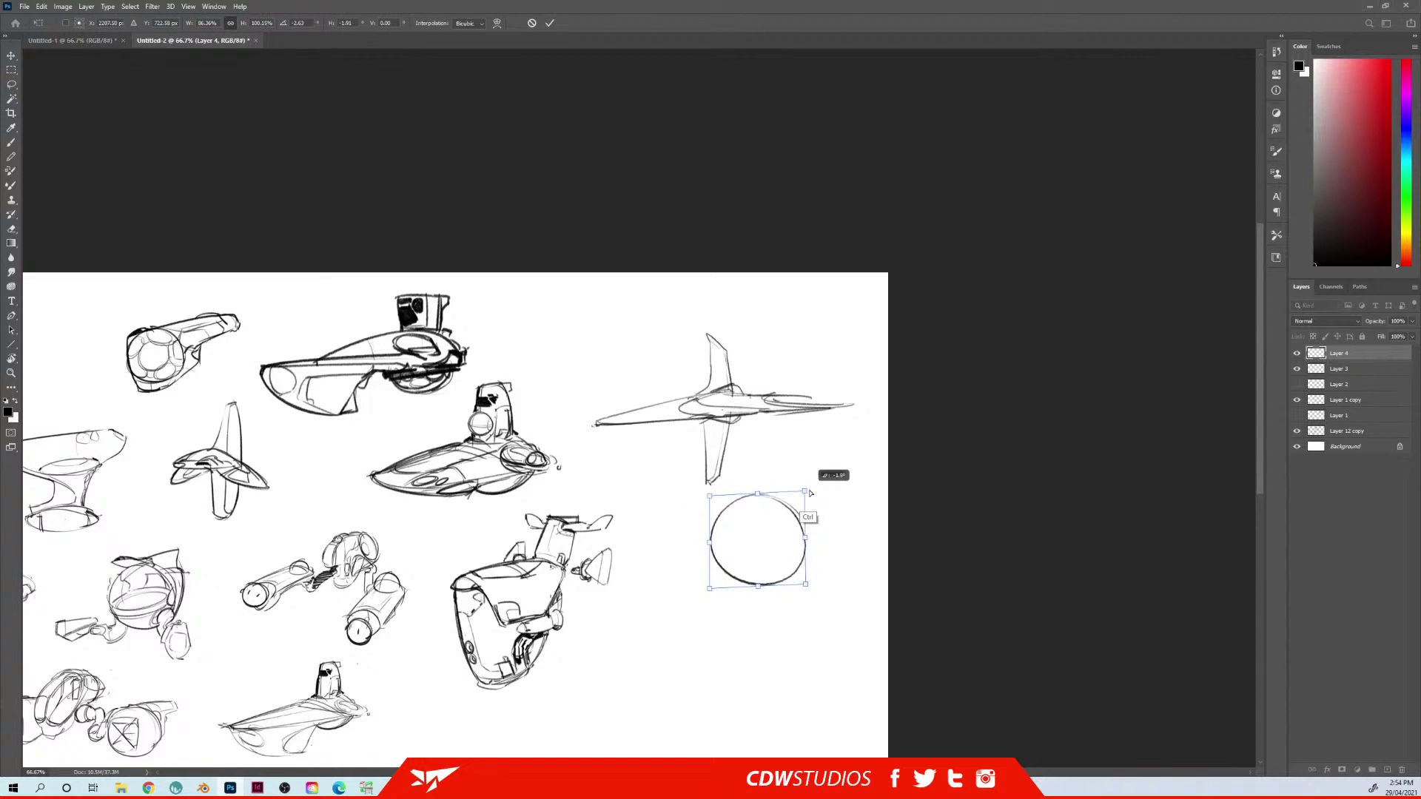
{"action": "key", "text": "Return"}
{"action": "key", "text": "e"}
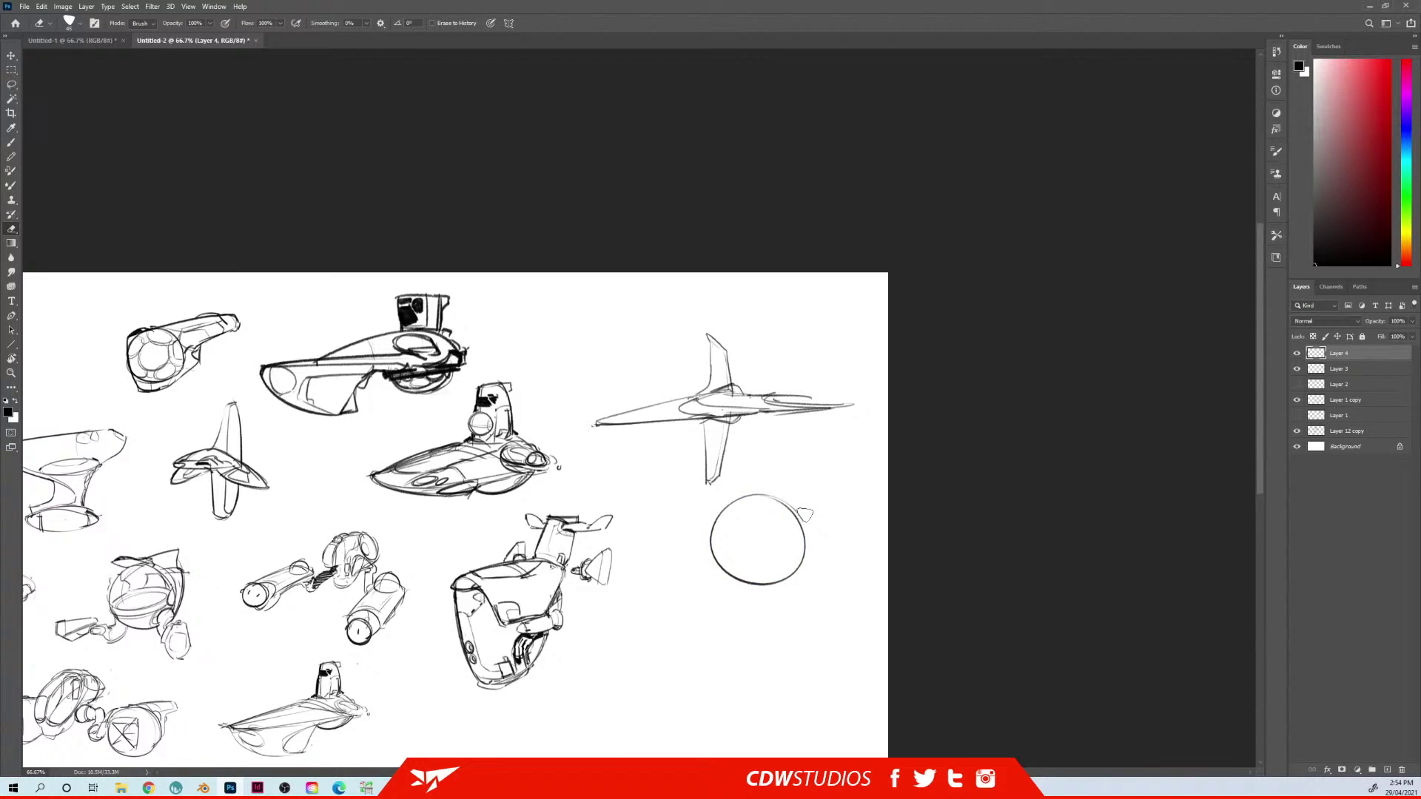
Move the circle over the craft's tail spike and scale it down to fit
{"action": "key", "text": "b"}
{"action": "mouse_move", "coordinate": [775, 546]}
{"action": "left_mouse_down"}
{"action": "mouse_move", "coordinate": [858, 476]}
{"action": "mouse_move", "coordinate": [851, 392]}
{"action": "mouse_move", "coordinate": [831, 403]}
{"action": "left_mouse_up"}
{"action": "key", "text": "ctrl+t"}
{"action": "left_click_drag", "start_coordinate": [861, 351], "coordinate": [814, 387]}
{"action": "key", "text": "Return"}
Erase the stray boom lines that overlap the circle on the craft's layer
{"action": "key", "text": "e"}
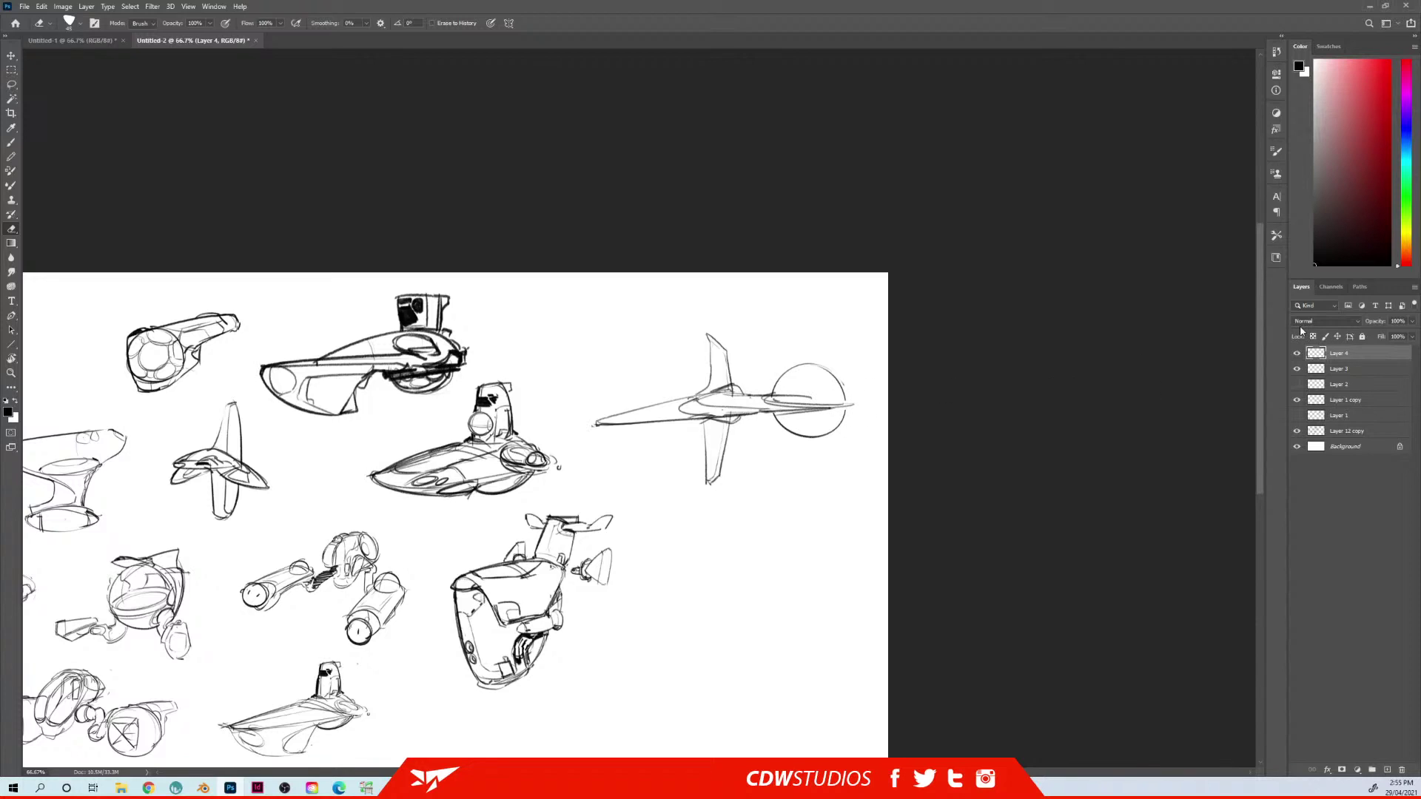
{"action": "left_click", "coordinate": [1341, 369]}
{"action": "left_click_drag", "start_coordinate": [788, 397], "coordinate": [806, 396]}
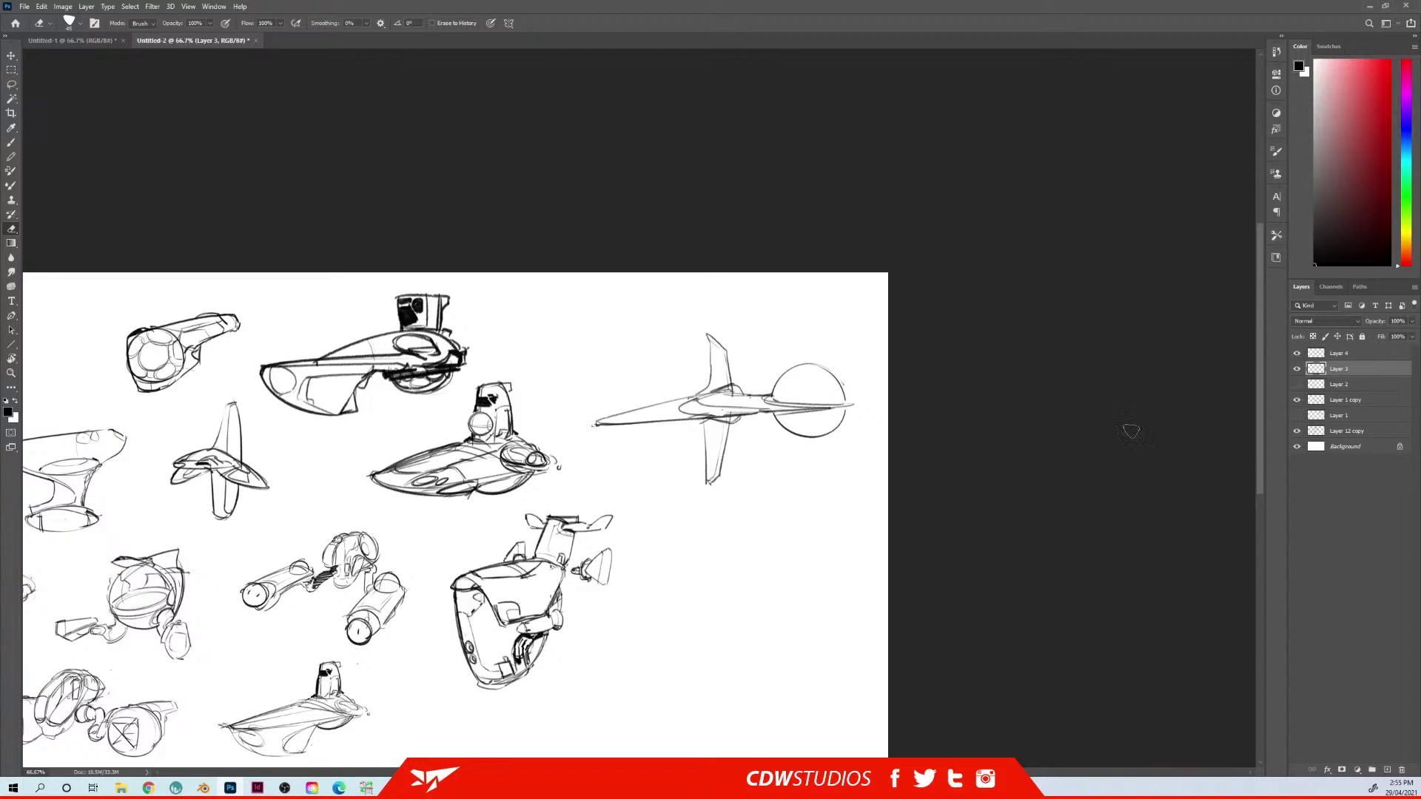
On the circle's layer, divide the tail sphere with curved contour lines and fill its sections with swirl patterns
{"action": "left_click", "coordinate": [1340, 353]}
{"action": "key", "text": "b"}
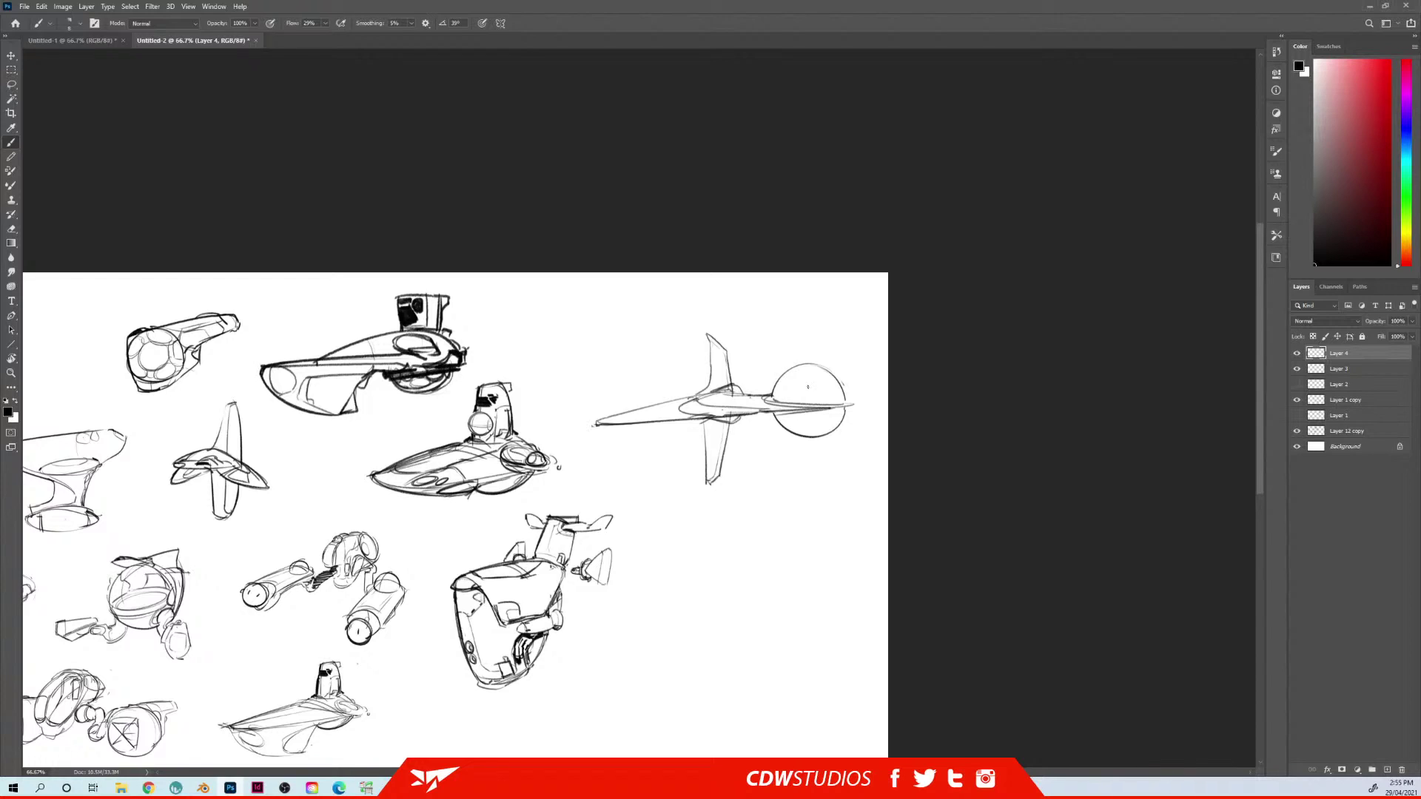
{"action": "mouse_move", "coordinate": [817, 364]}
{"action": "left_mouse_down"}
{"action": "mouse_move", "coordinate": [847, 366]}
{"action": "mouse_move", "coordinate": [849, 404]}
{"action": "mouse_move", "coordinate": [834, 369]}
{"action": "mouse_move", "coordinate": [852, 406]}
{"action": "left_mouse_up"}
{"action": "key", "text": "ctrl+z"}
{"action": "key", "text": "ctrl+z"}
{"action": "left_click_drag", "start_coordinate": [838, 387], "coordinate": [844, 404]}
{"action": "left_click_drag", "start_coordinate": [780, 390], "coordinate": [834, 395]}
{"action": "mouse_move", "coordinate": [789, 422]}
{"action": "left_mouse_down"}
{"action": "mouse_move", "coordinate": [835, 413]}
{"action": "mouse_move", "coordinate": [805, 427]}
{"action": "left_mouse_up"}
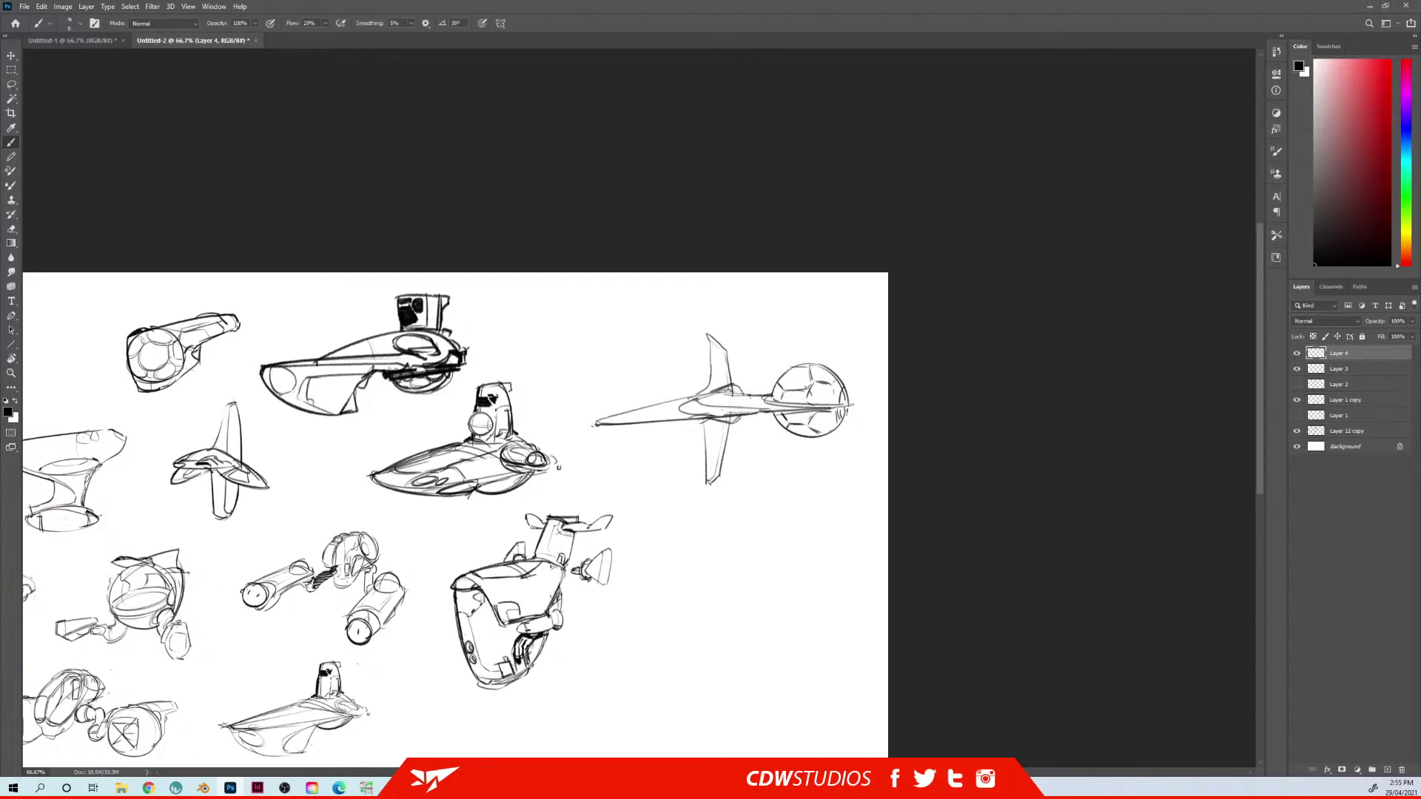
{"action": "left_click_drag", "start_coordinate": [813, 383], "coordinate": [802, 393]}
{"action": "mouse_move", "coordinate": [786, 385]}
{"action": "left_mouse_down"}
{"action": "mouse_move", "coordinate": [803, 368]}
{"action": "mouse_move", "coordinate": [820, 391]}
{"action": "mouse_move", "coordinate": [835, 425]}
{"action": "mouse_move", "coordinate": [814, 435]}
{"action": "mouse_move", "coordinate": [807, 412]}
{"action": "mouse_move", "coordinate": [834, 380]}
{"action": "mouse_move", "coordinate": [792, 385]}
{"action": "mouse_move", "coordinate": [822, 392]}
{"action": "left_mouse_up"}
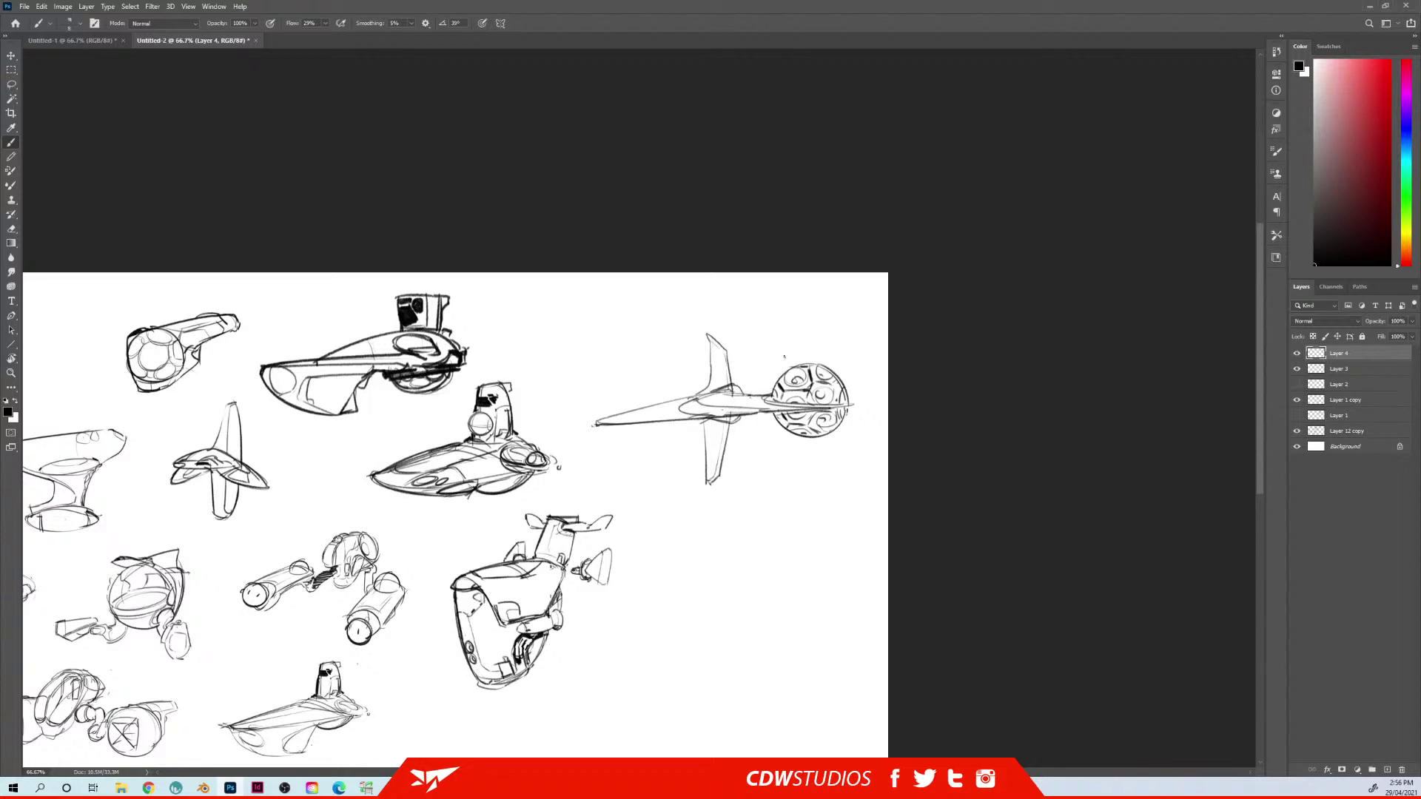
Draw a large circle in the empty space below the winged craft, undoing the first strokes
{"action": "mouse_move", "coordinate": [754, 559]}
{"action": "left_mouse_down"}
{"action": "mouse_move", "coordinate": [720, 426]}
{"action": "mouse_move", "coordinate": [631, 476]}
{"action": "mouse_move", "coordinate": [653, 388]}
{"action": "mouse_move", "coordinate": [748, 473]}
{"action": "mouse_move", "coordinate": [722, 394]}
{"action": "left_mouse_up"}
{"action": "key", "text": "ctrl+z"}
{"action": "key", "text": "ctrl+z"}
{"action": "left_click_drag", "start_coordinate": [609, 473], "coordinate": [614, 434]}
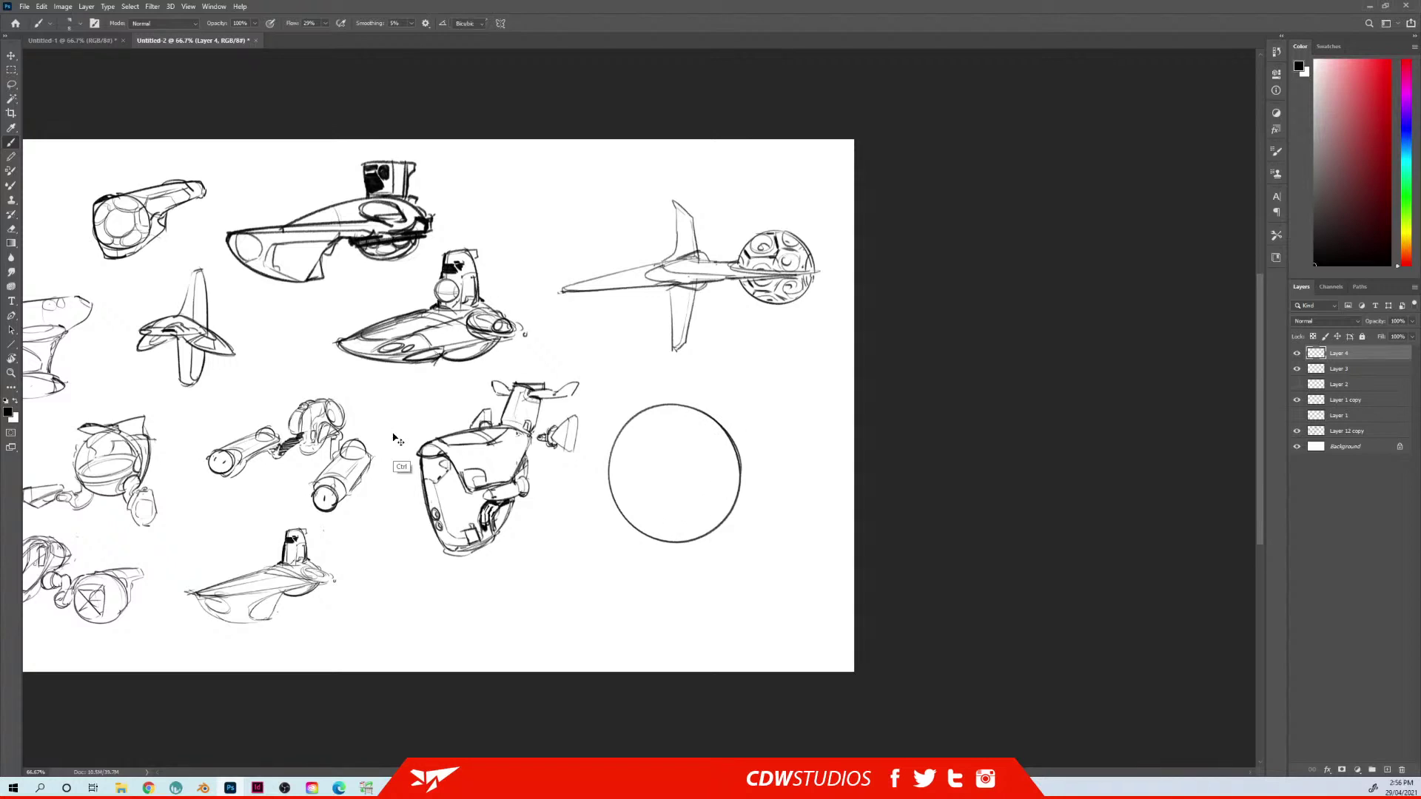
Lasso the large circle below the winged craft and shift it slightly lower with a free transform
{"action": "key", "text": "ctrl+t"}
{"action": "key", "text": "Escape"}
{"action": "key", "text": "l"}
{"action": "mouse_move", "coordinate": [751, 470]}
{"action": "left_mouse_down"}
{"action": "mouse_move", "coordinate": [596, 392]}
{"action": "mouse_move", "coordinate": [651, 601]}
{"action": "mouse_move", "coordinate": [614, 437]}
{"action": "left_mouse_up"}
{"action": "key", "text": "ctrl+t"}
{"action": "left_click_drag", "start_coordinate": [678, 384], "coordinate": [684, 403]}
{"action": "key", "text": "Return"}
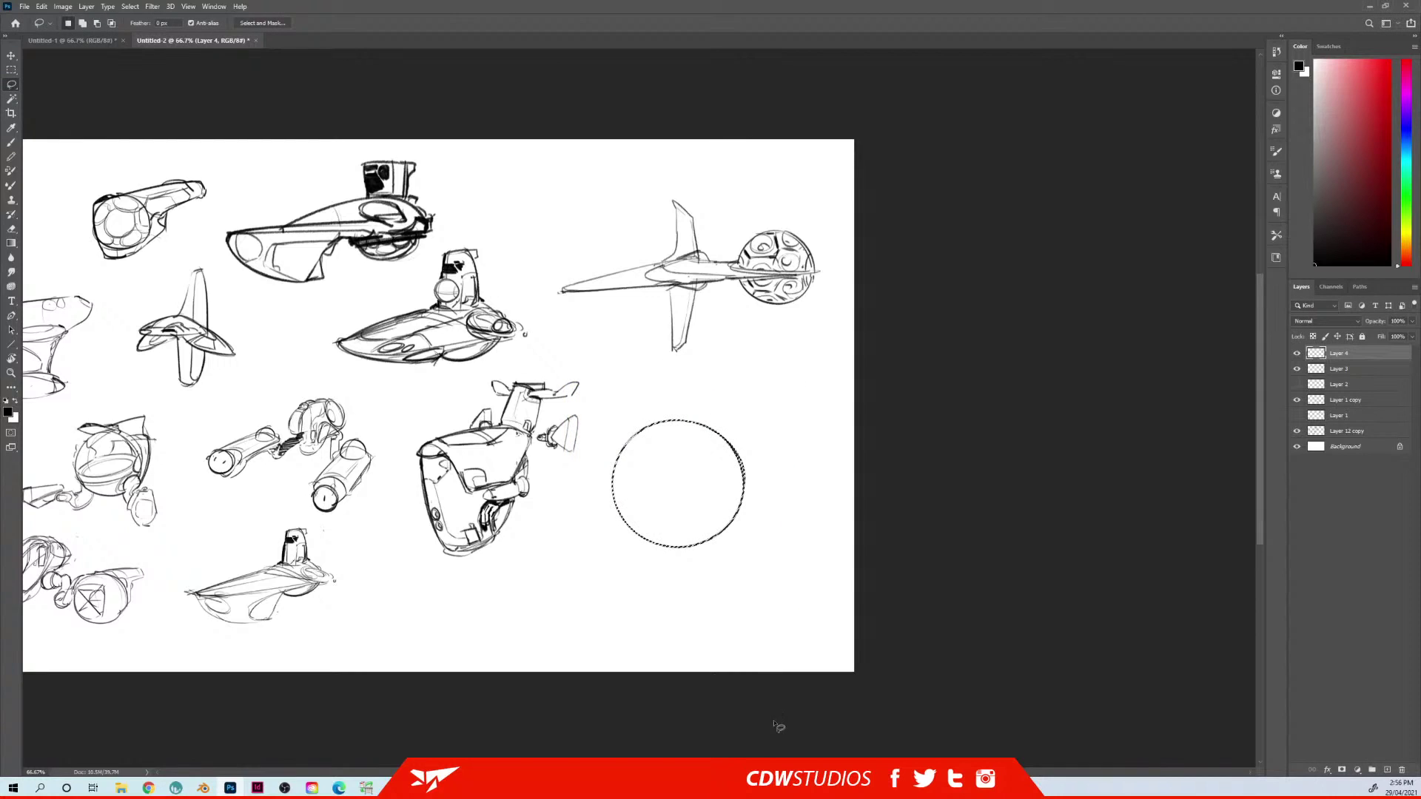
Separate the large circle onto its own layer and move it beneath the tall bulky craft
{"action": "key", "text": "ctrl+d"}
{"action": "left_click_drag", "start_coordinate": [681, 479], "coordinate": [638, 574]}
{"action": "key", "text": "ctrl+z"}
{"action": "mouse_move", "coordinate": [758, 431]}
{"action": "left_mouse_down"}
{"action": "mouse_move", "coordinate": [651, 598]}
{"action": "mouse_move", "coordinate": [710, 592]}
{"action": "mouse_move", "coordinate": [770, 548]}
{"action": "mouse_move", "coordinate": [777, 474]}
{"action": "left_mouse_up"}
{"action": "key", "text": "ctrl+j"}
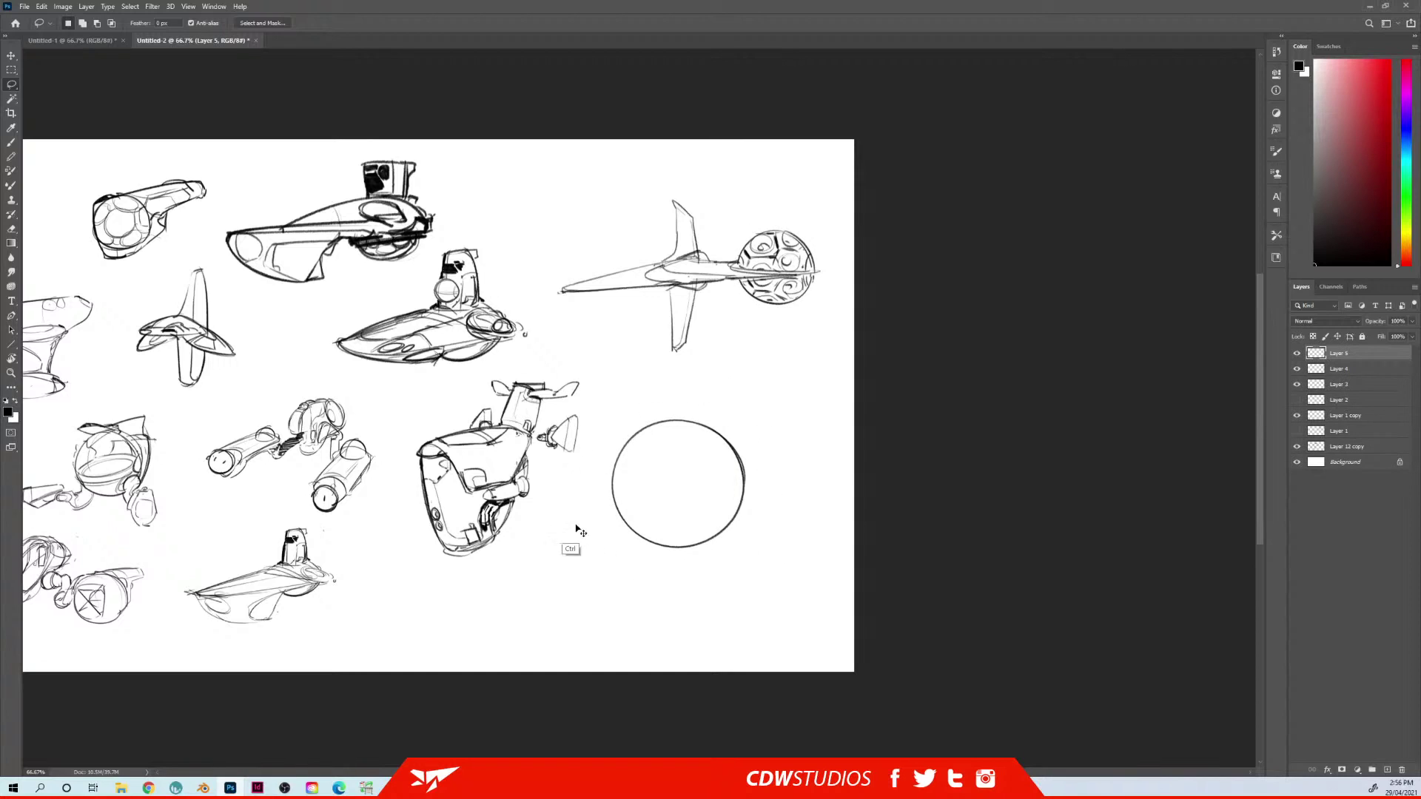
{"action": "mouse_move", "coordinate": [674, 532]}
{"action": "left_mouse_down"}
{"action": "mouse_move", "coordinate": [660, 593]}
{"action": "mouse_move", "coordinate": [391, 609]}
{"action": "mouse_move", "coordinate": [426, 615]}
{"action": "left_mouse_up"}
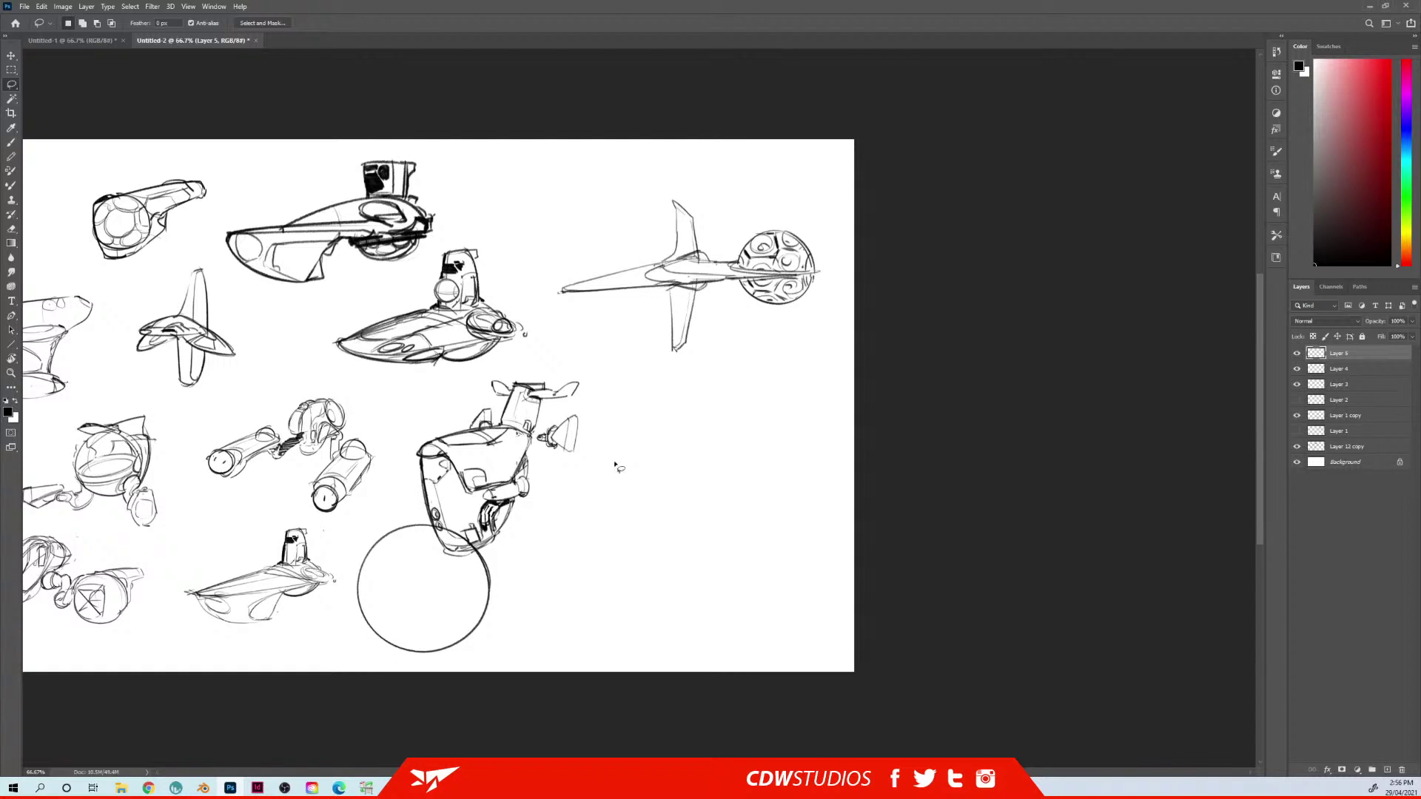
Merge the circle and tail sphere layers down into the craft's layer and erase stray lines around the boom
{"action": "key", "text": "b"}
{"action": "left_click_drag", "start_coordinate": [743, 420], "coordinate": [723, 361]}
{"action": "mouse_move", "coordinate": [730, 168]}
{"action": "left_mouse_down"}
{"action": "mouse_move", "coordinate": [658, 276]}
{"action": "mouse_move", "coordinate": [625, 267]}
{"action": "left_mouse_up"}
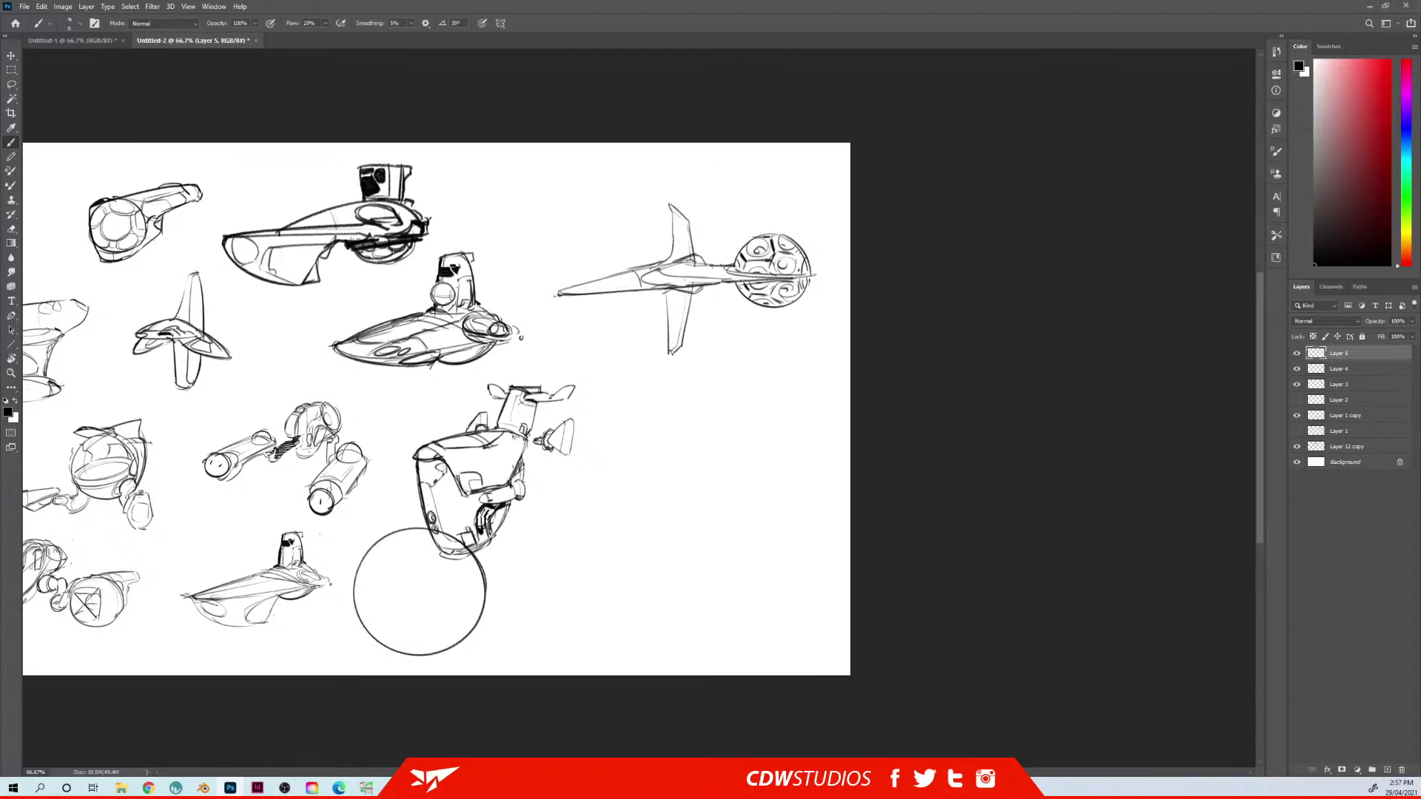
{"action": "key", "text": "e"}
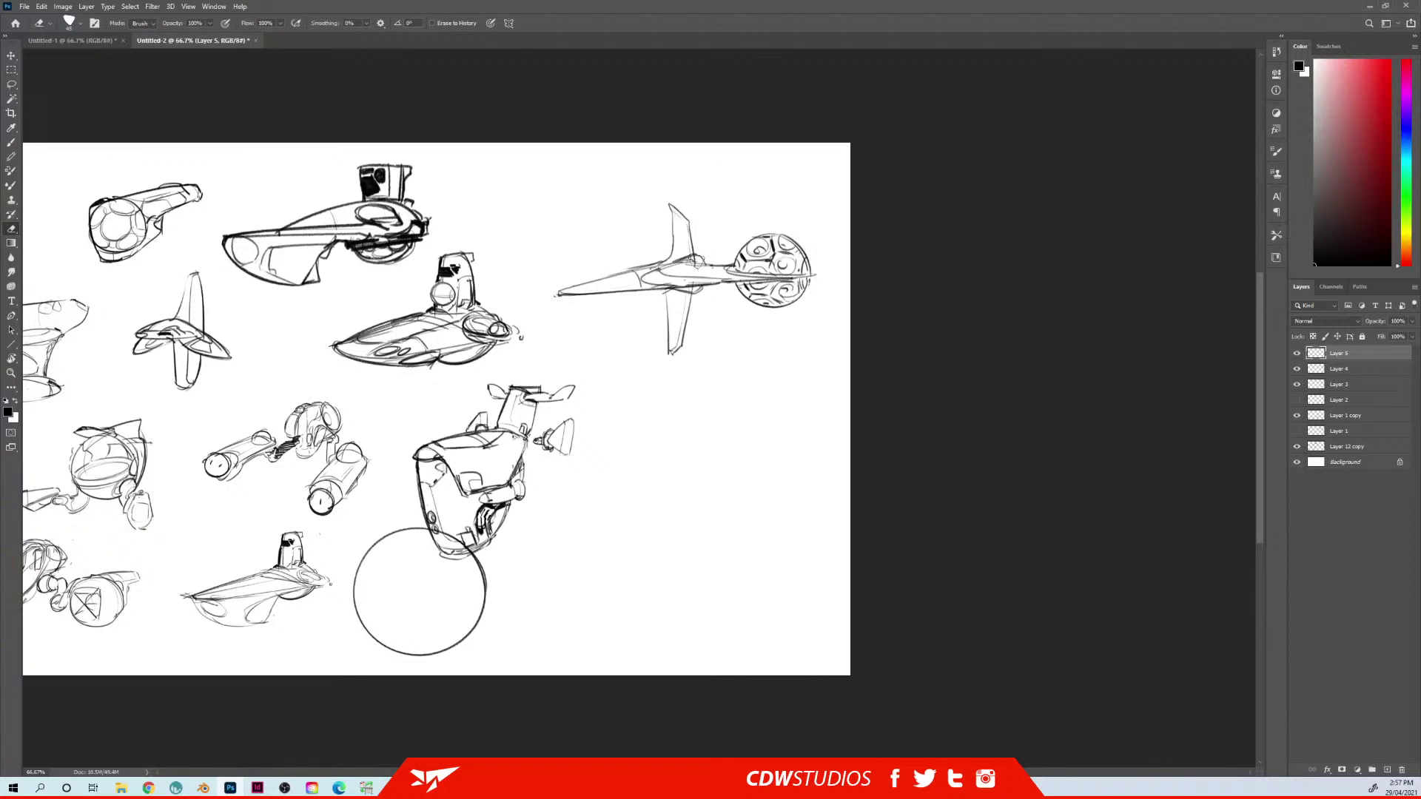
{"action": "key", "text": "ctrl+e"}
{"action": "left_click_drag", "start_coordinate": [719, 268], "coordinate": [720, 290]}
{"action": "key", "text": "ctrl+z"}
{"action": "key", "text": "ctrl+e"}
{"action": "left_click_drag", "start_coordinate": [690, 261], "coordinate": [697, 264]}
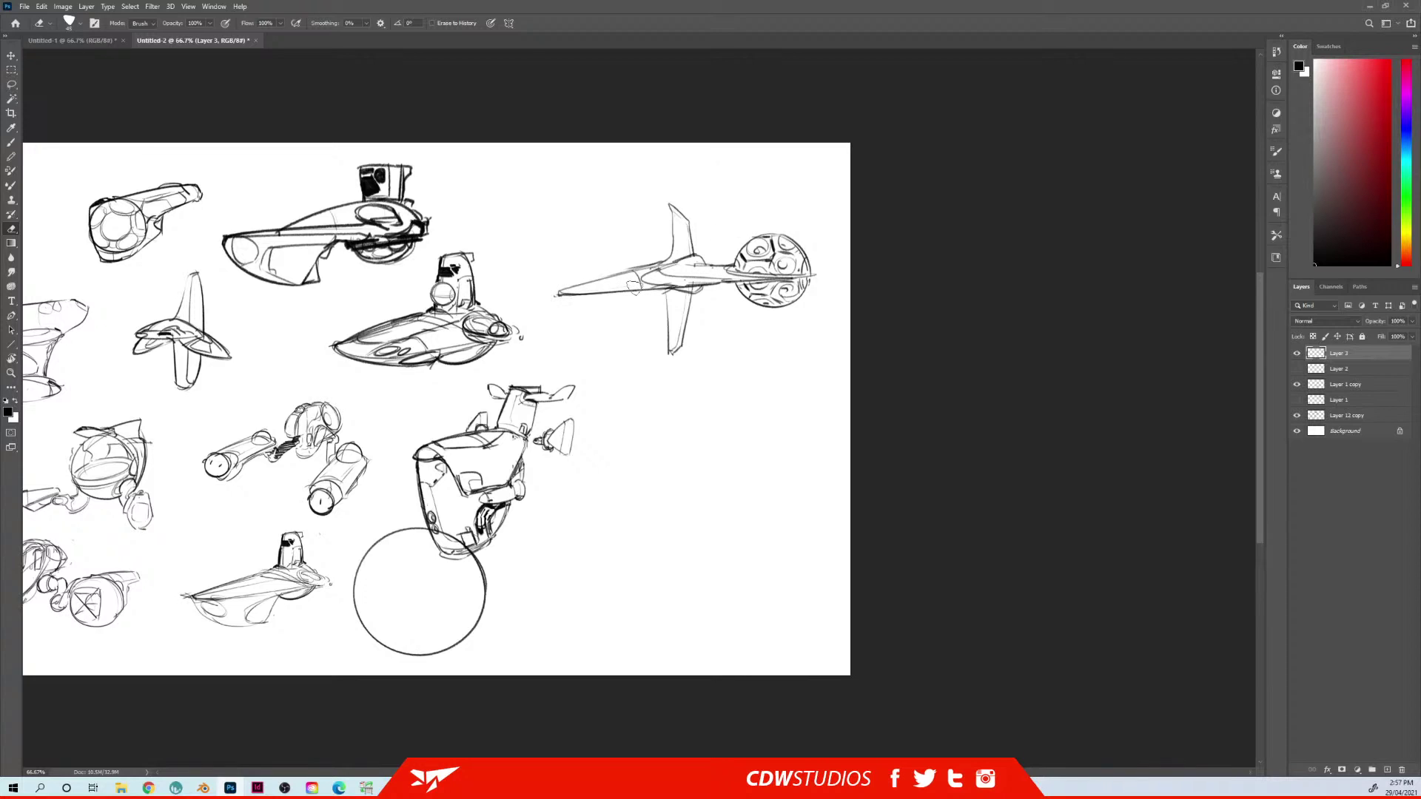
On a new layer, draw a dark band across the tail sphere's upper part, erase the excess lines and merge the layer down
{"action": "key", "text": "b"}
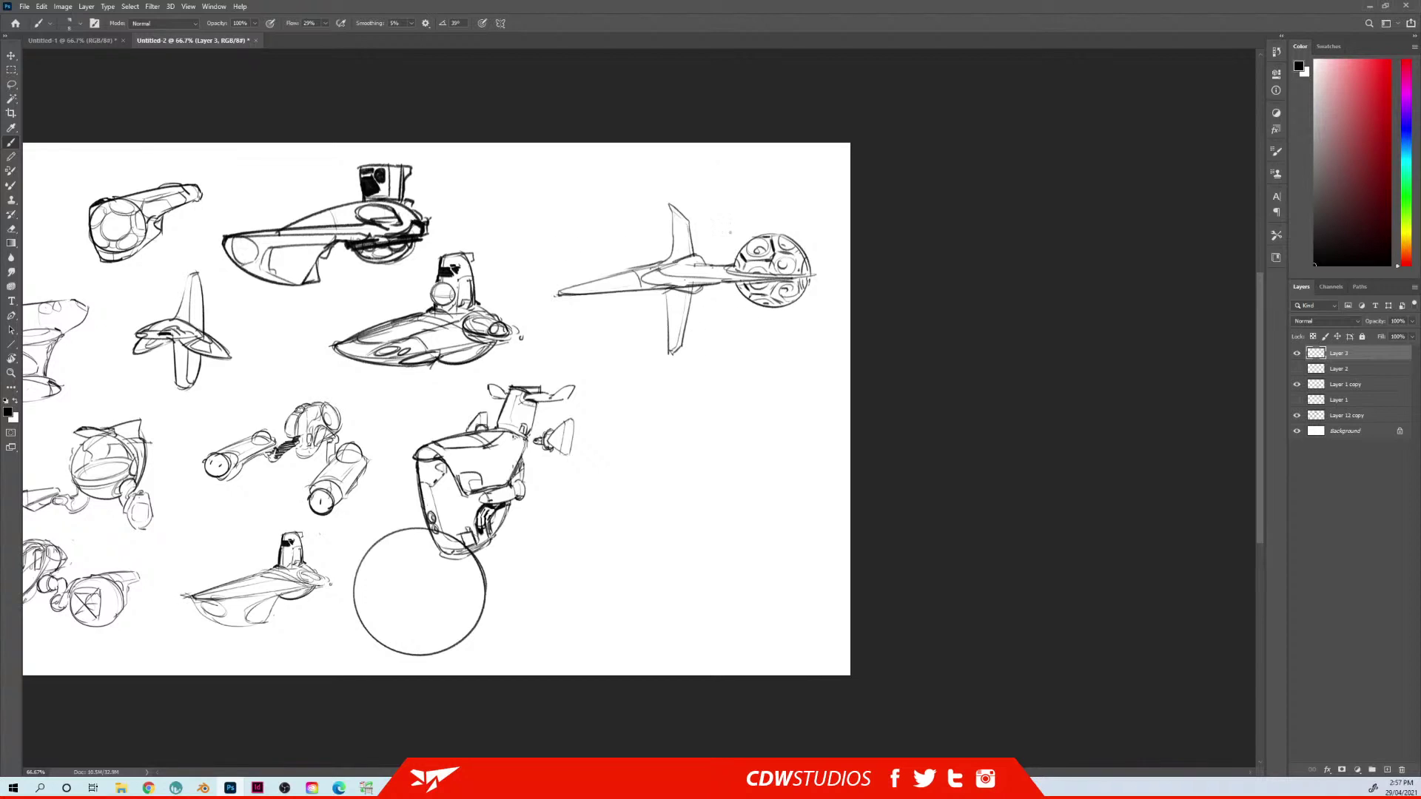
{"action": "left_click_drag", "start_coordinate": [775, 217], "coordinate": [747, 245]}
{"action": "key", "text": "ctrl+shift+n"}
{"action": "key", "text": "Return"}
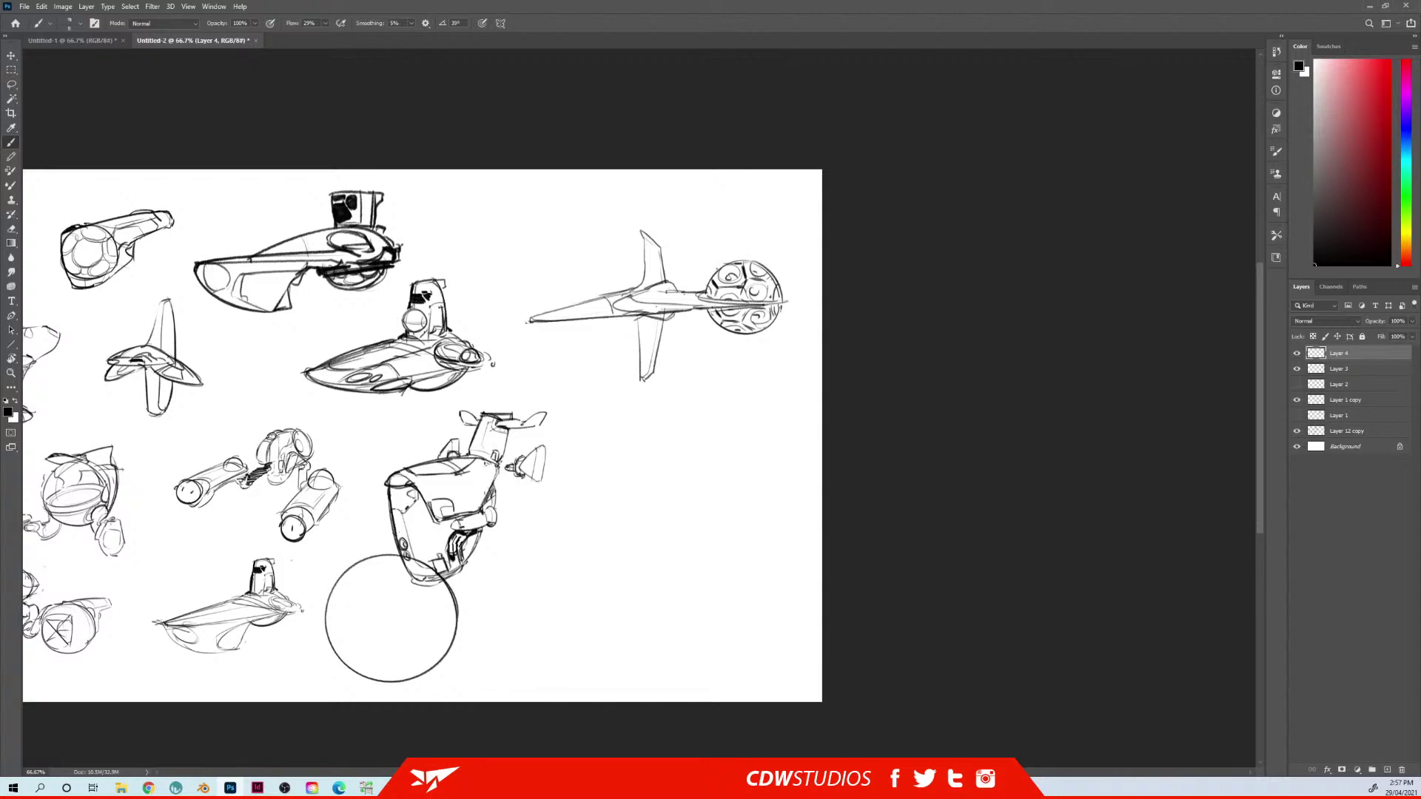
{"action": "left_click_drag", "start_coordinate": [715, 270], "coordinate": [773, 269]}
{"action": "left_click_drag", "start_coordinate": [714, 272], "coordinate": [779, 269]}
{"action": "key", "text": "e"}
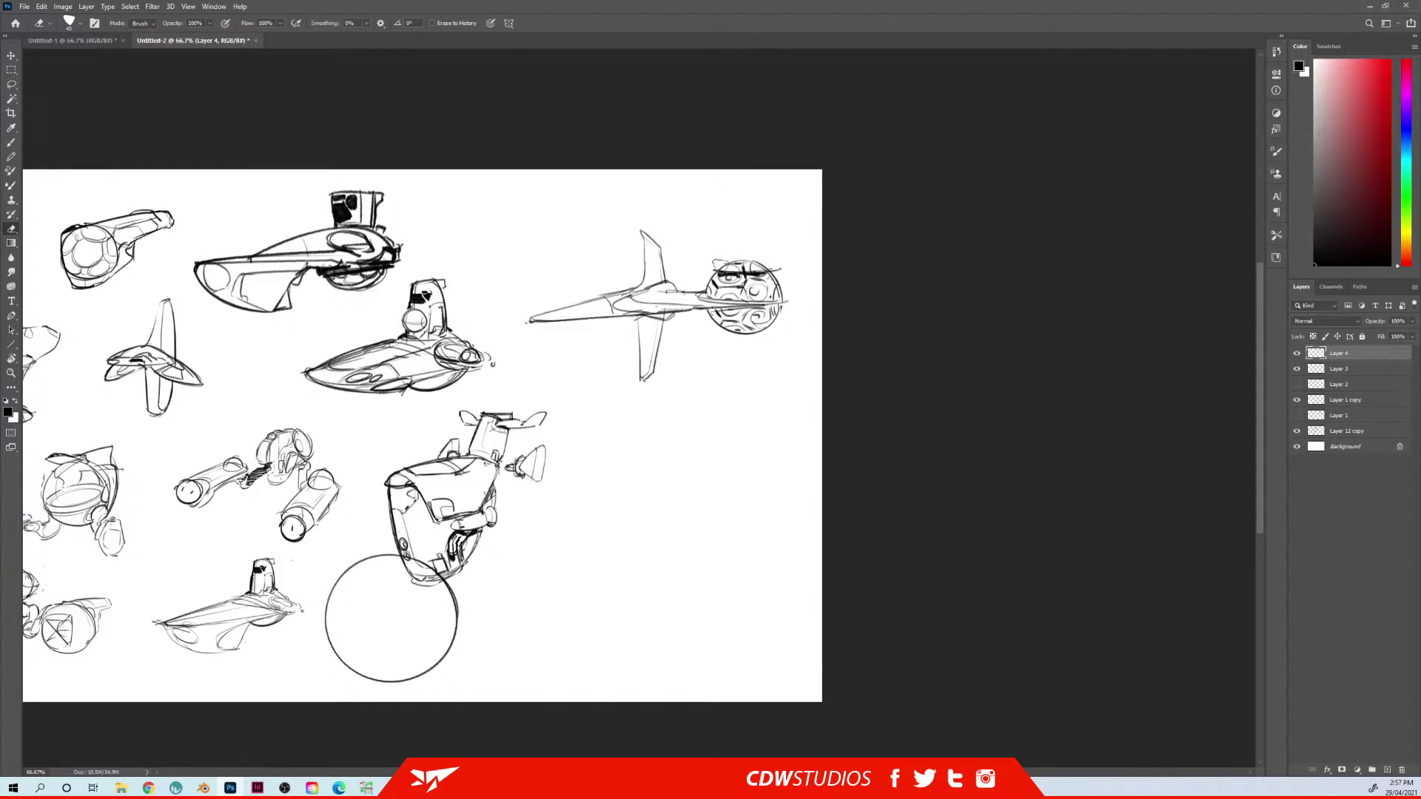
{"action": "key", "text": "Delete"}
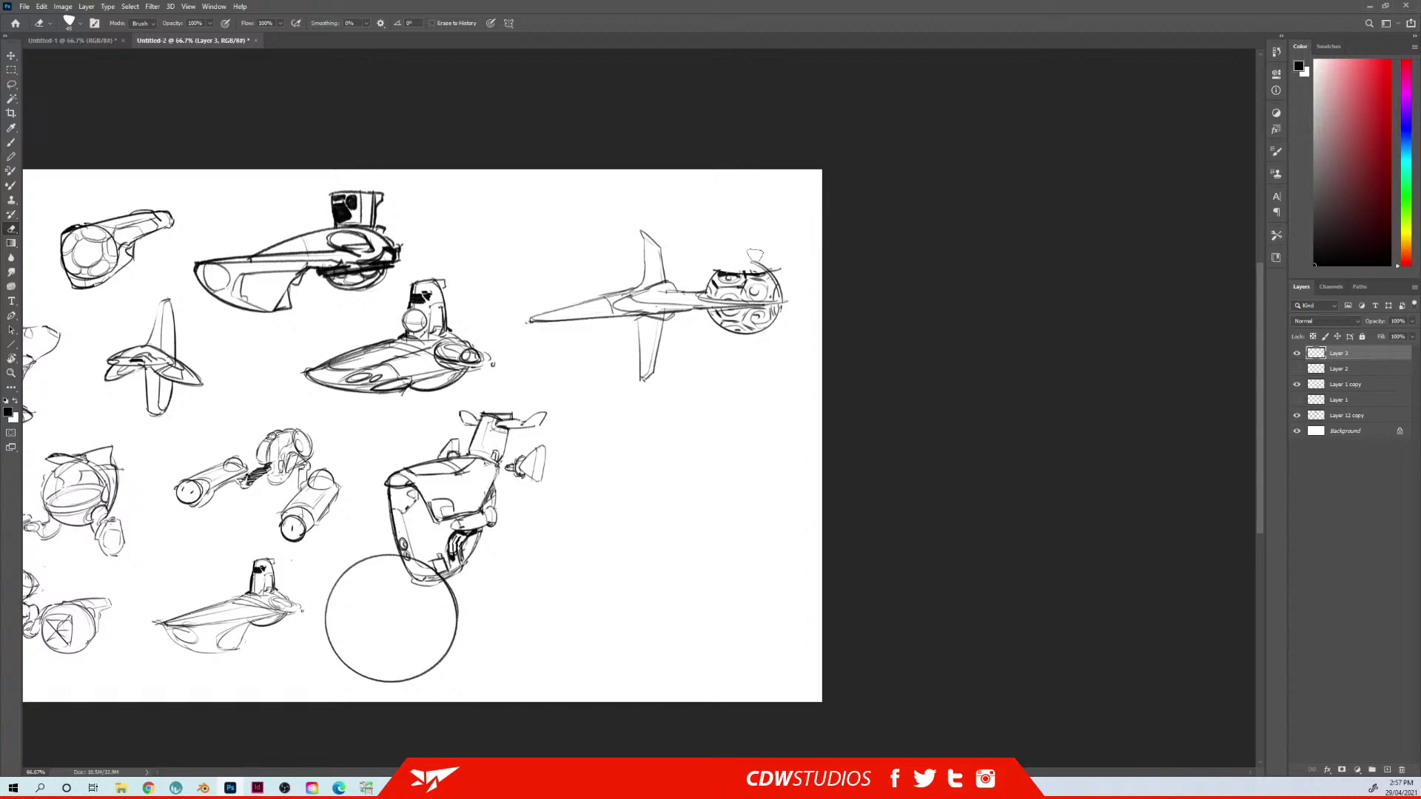
Draw a small pointed fin on top of the tail sphere and redraw the cap outline around it
{"action": "key", "text": "b"}
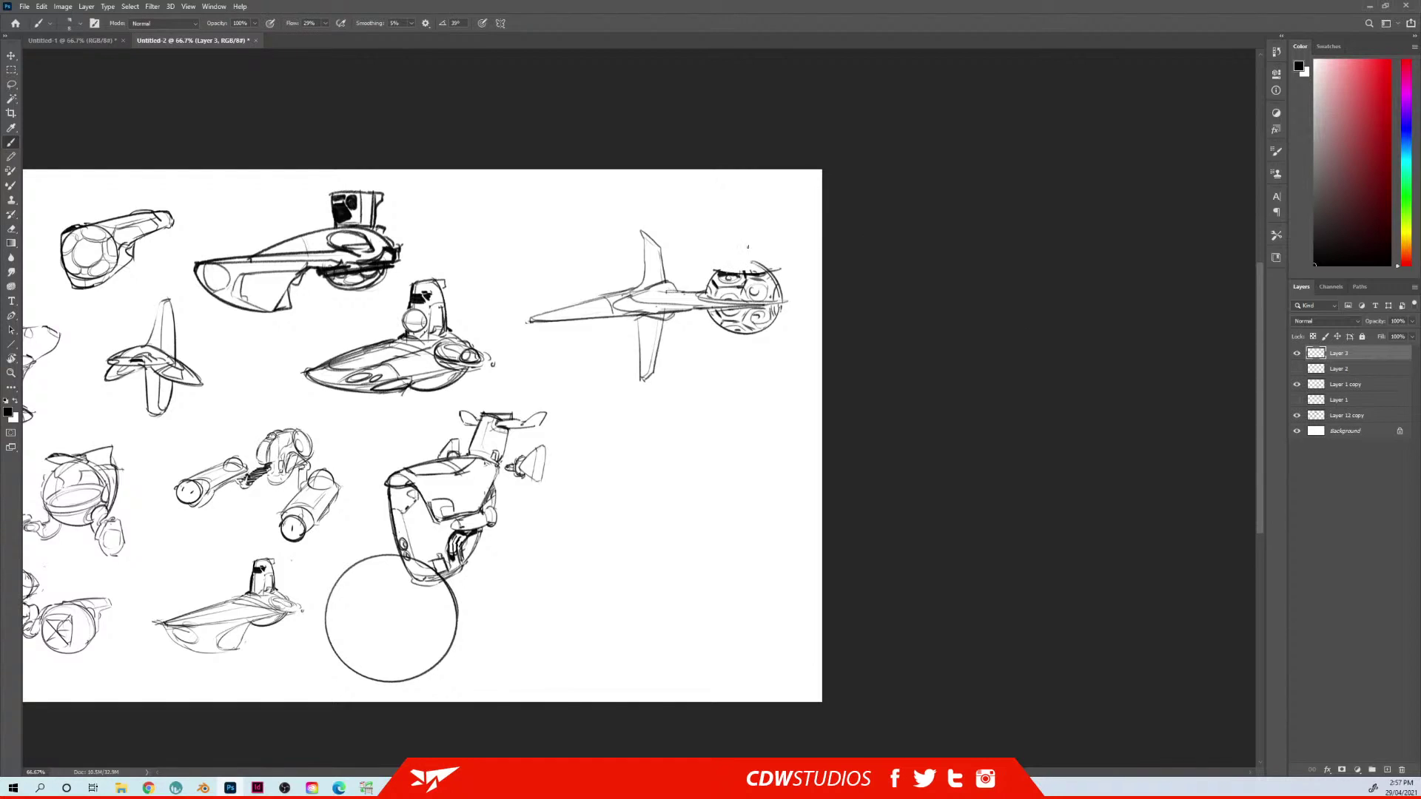
{"action": "mouse_move", "coordinate": [742, 243]}
{"action": "left_mouse_down"}
{"action": "mouse_move", "coordinate": [746, 272]}
{"action": "mouse_move", "coordinate": [734, 258]}
{"action": "left_mouse_up"}
{"action": "mouse_move", "coordinate": [747, 257]}
{"action": "left_mouse_down"}
{"action": "mouse_move", "coordinate": [750, 276]}
{"action": "mouse_move", "coordinate": [758, 258]}
{"action": "left_mouse_up"}
{"action": "key", "text": "e"}
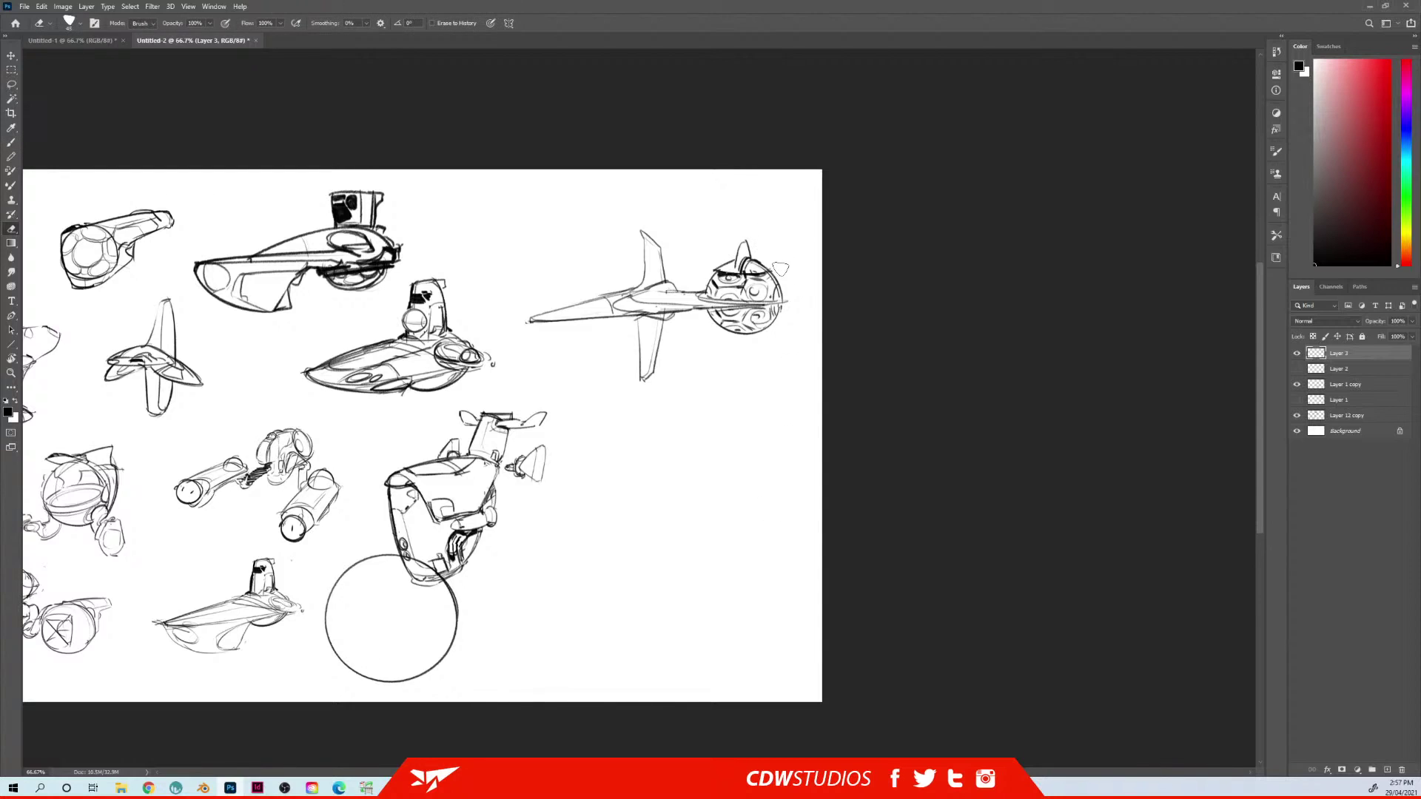
Lift the sphere-tailed craft onto its own layer, scale it down to about 87% and move it up beside the hovercraft
{"action": "key", "text": "l"}
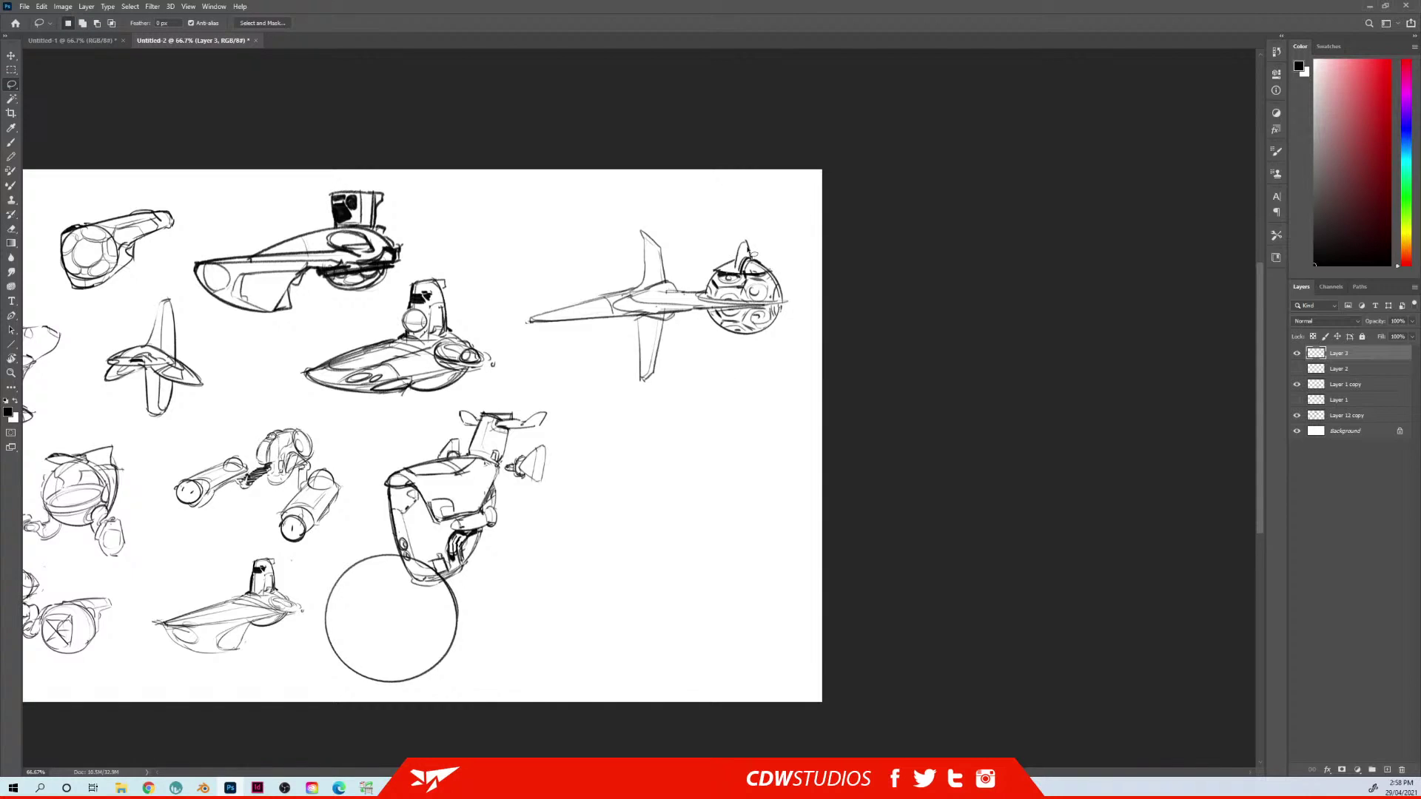
{"action": "mouse_move", "coordinate": [755, 214]}
{"action": "left_mouse_down"}
{"action": "mouse_move", "coordinate": [489, 363]}
{"action": "mouse_move", "coordinate": [795, 341]}
{"action": "left_mouse_up"}
{"action": "key", "text": "ctrl+j"}
{"action": "mouse_move", "coordinate": [650, 305]}
{"action": "left_mouse_down"}
{"action": "mouse_move", "coordinate": [576, 252]}
{"action": "mouse_move", "coordinate": [594, 275]}
{"action": "left_mouse_up"}
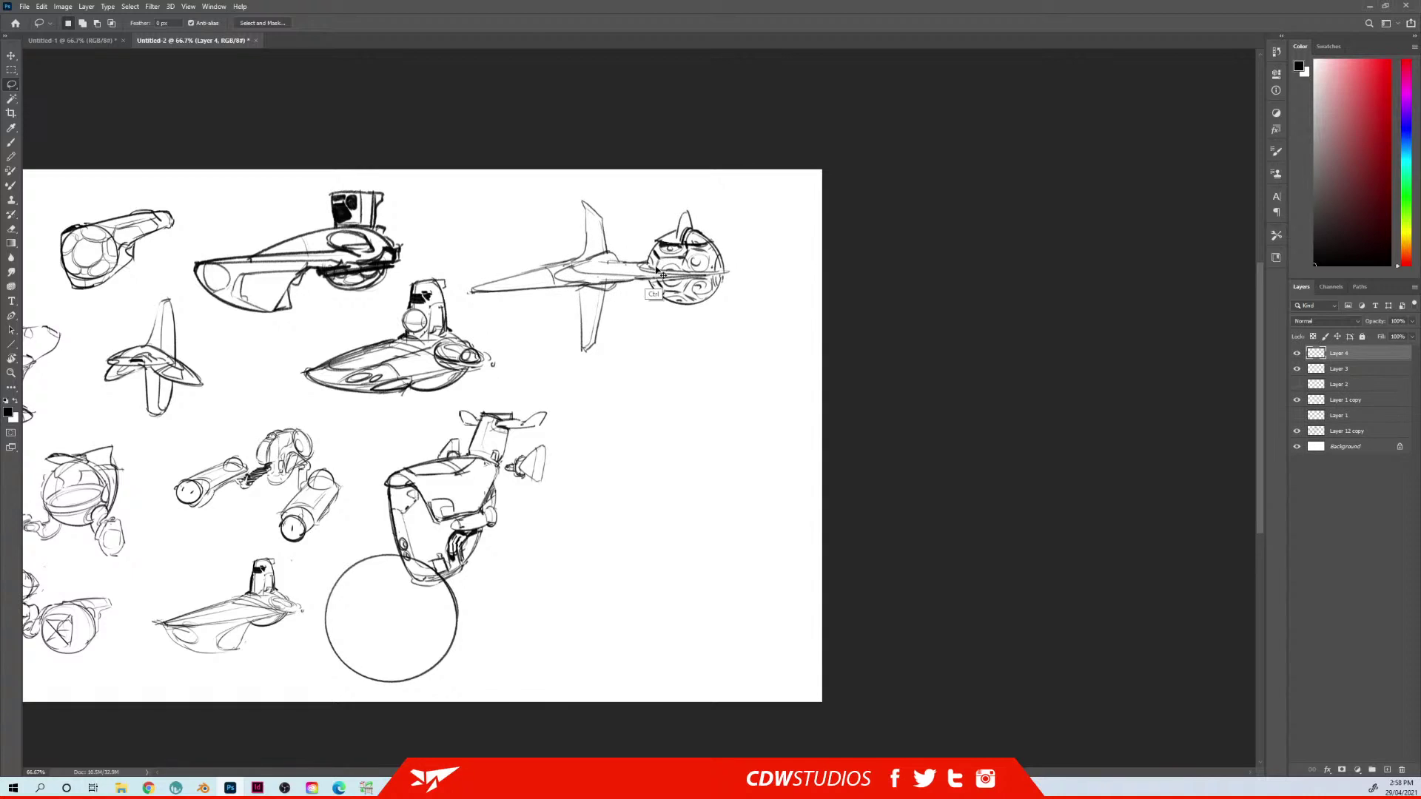
{"action": "key", "text": "ctrl+t"}
{"action": "left_click_drag", "start_coordinate": [728, 201], "coordinate": [695, 219]}
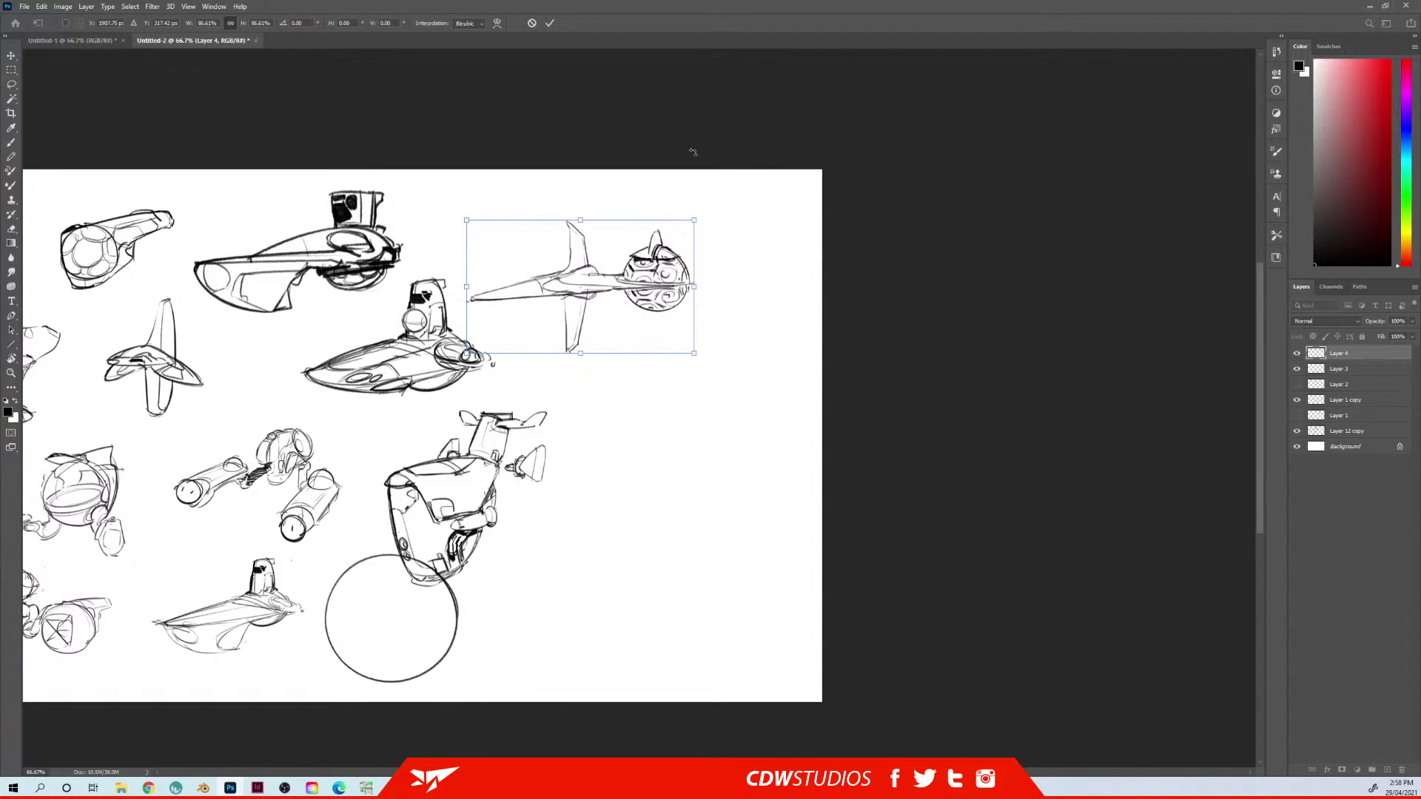
{"action": "key", "text": "Return"}
{"action": "left_click_drag", "start_coordinate": [606, 250], "coordinate": [603, 229]}
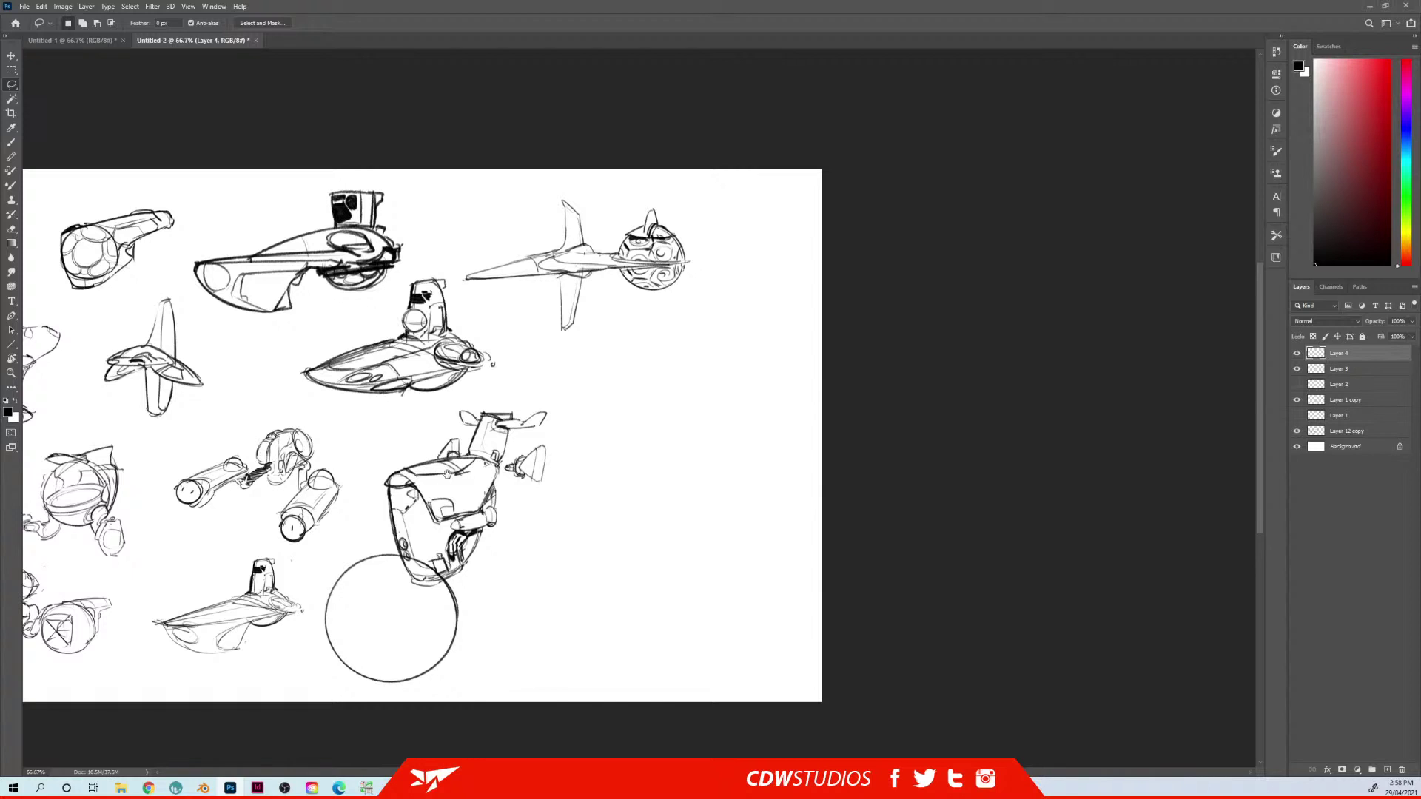
On a new layer, draw a boxy vehicle cabin with a front window and a round side opening below the sphere-tailed craft
{"action": "left_click_drag", "start_coordinate": [431, 384], "coordinate": [698, 341]}
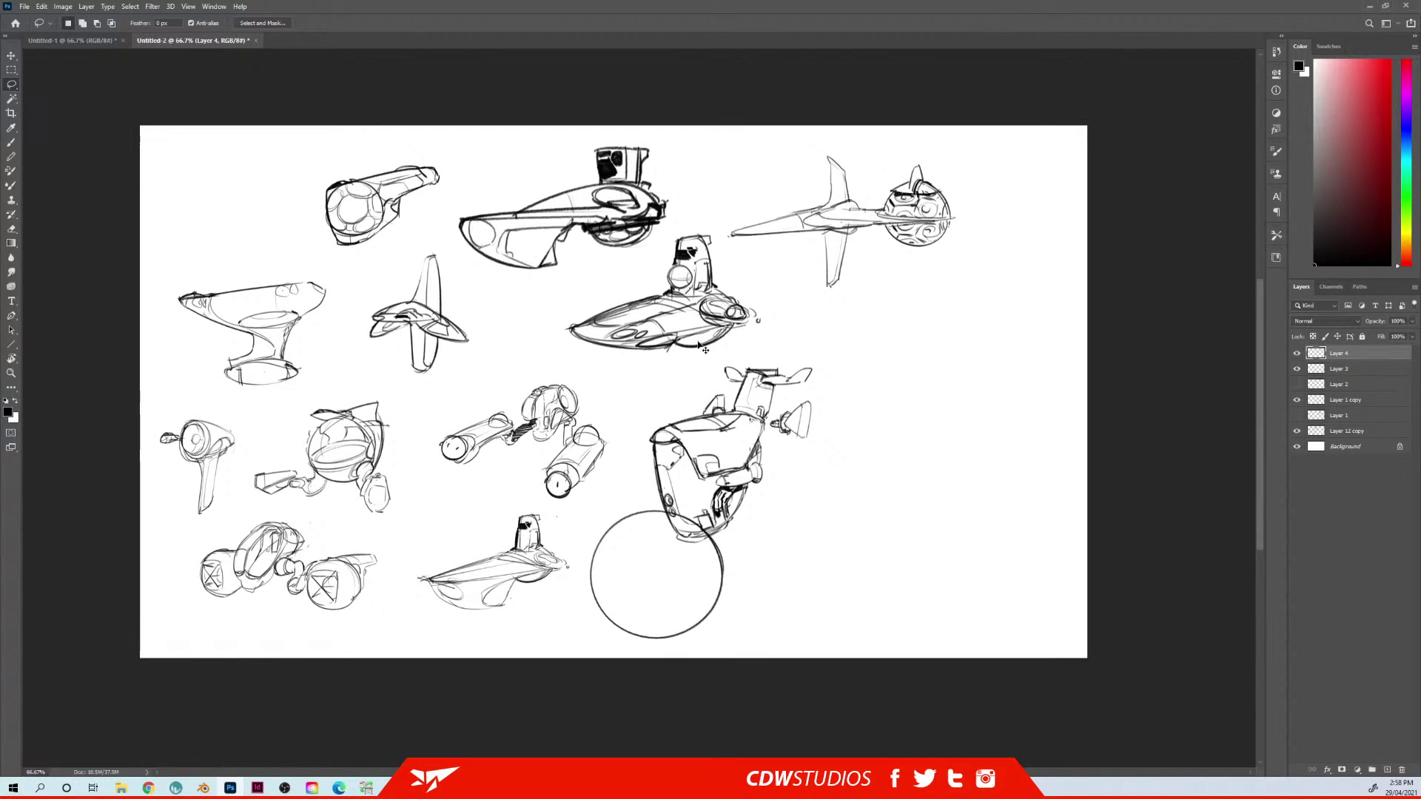
{"action": "key", "text": "ctrl+shift+n"}
{"action": "key", "text": "Return"}
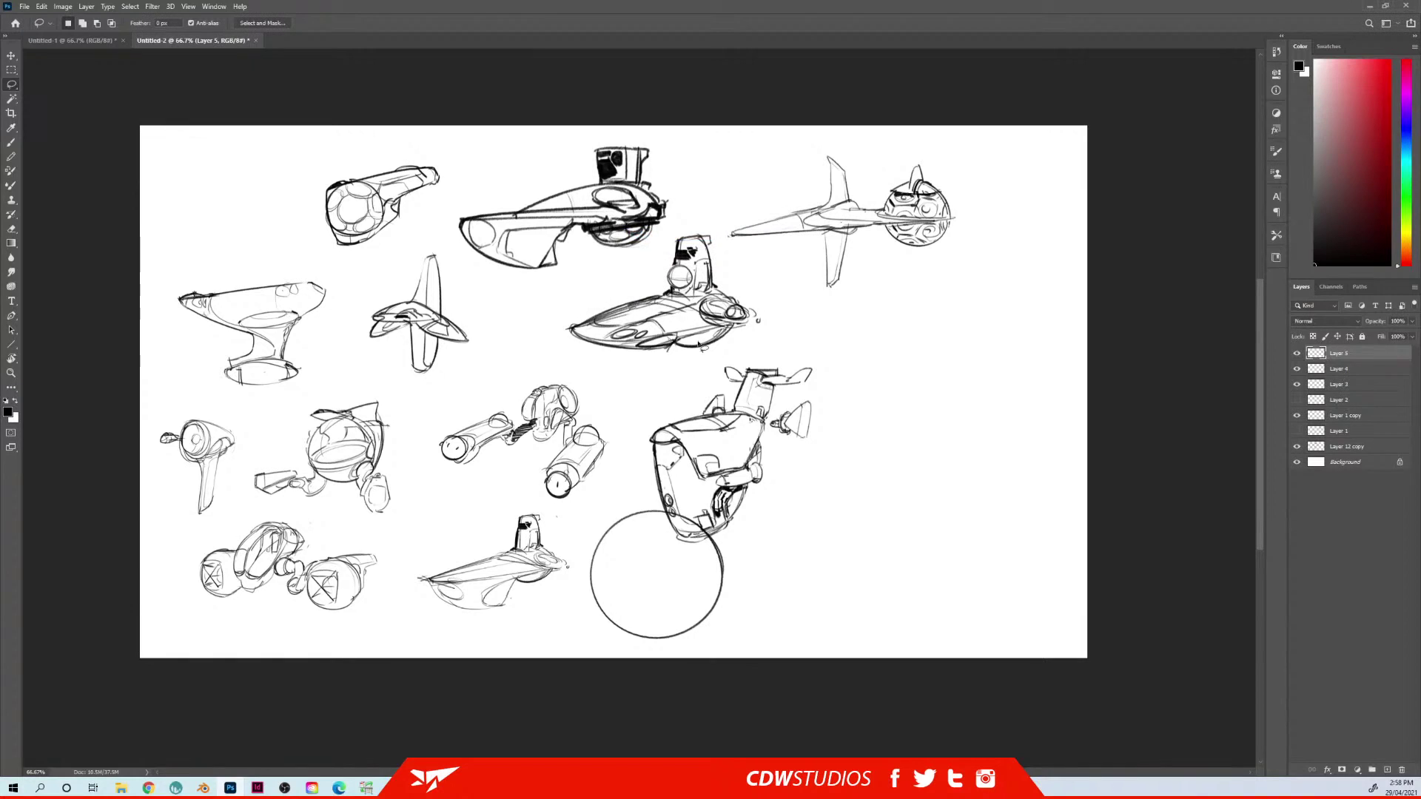
{"action": "key", "text": "b"}
{"action": "left_click_drag", "start_coordinate": [692, 387], "coordinate": [589, 348]}
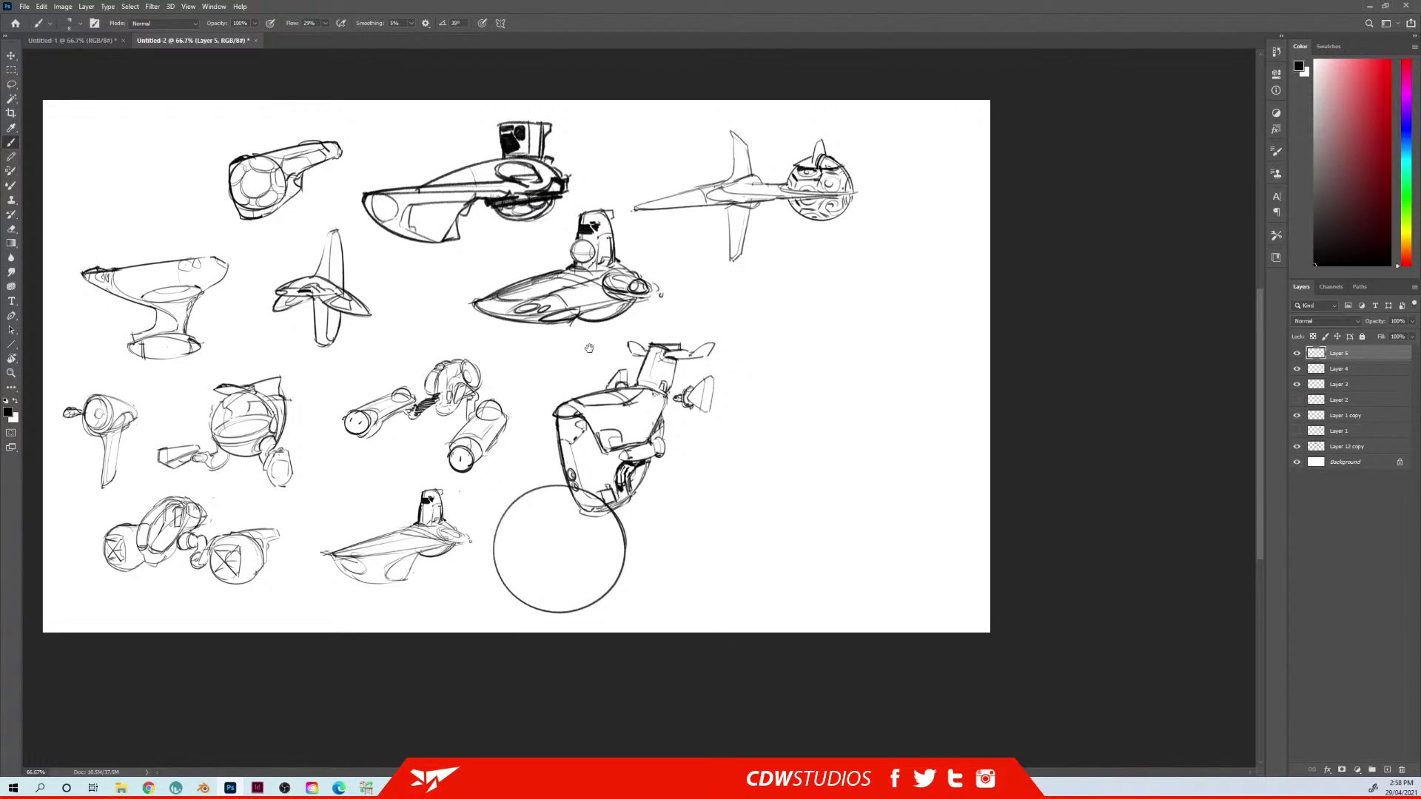
{"action": "left_click_drag", "start_coordinate": [612, 344], "coordinate": [521, 322]}
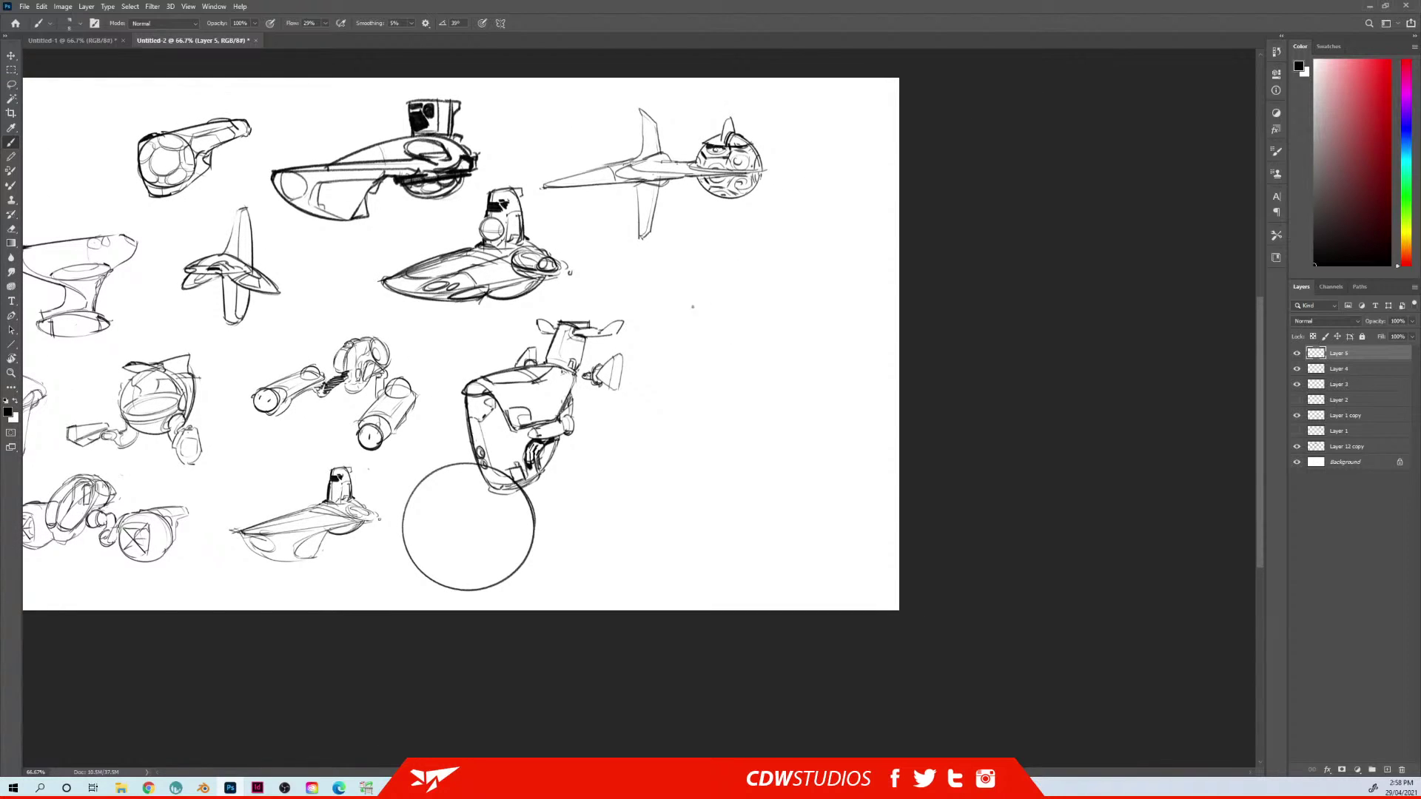
{"action": "mouse_move", "coordinate": [710, 293]}
{"action": "left_mouse_down"}
{"action": "mouse_move", "coordinate": [691, 346]}
{"action": "mouse_move", "coordinate": [708, 292]}
{"action": "mouse_move", "coordinate": [713, 318]}
{"action": "mouse_move", "coordinate": [766, 297]}
{"action": "left_mouse_up"}
{"action": "mouse_move", "coordinate": [694, 343]}
{"action": "left_mouse_down"}
{"action": "mouse_move", "coordinate": [708, 355]}
{"action": "mouse_move", "coordinate": [730, 317]}
{"action": "mouse_move", "coordinate": [728, 356]}
{"action": "mouse_move", "coordinate": [735, 324]}
{"action": "mouse_move", "coordinate": [762, 361]}
{"action": "left_mouse_up"}
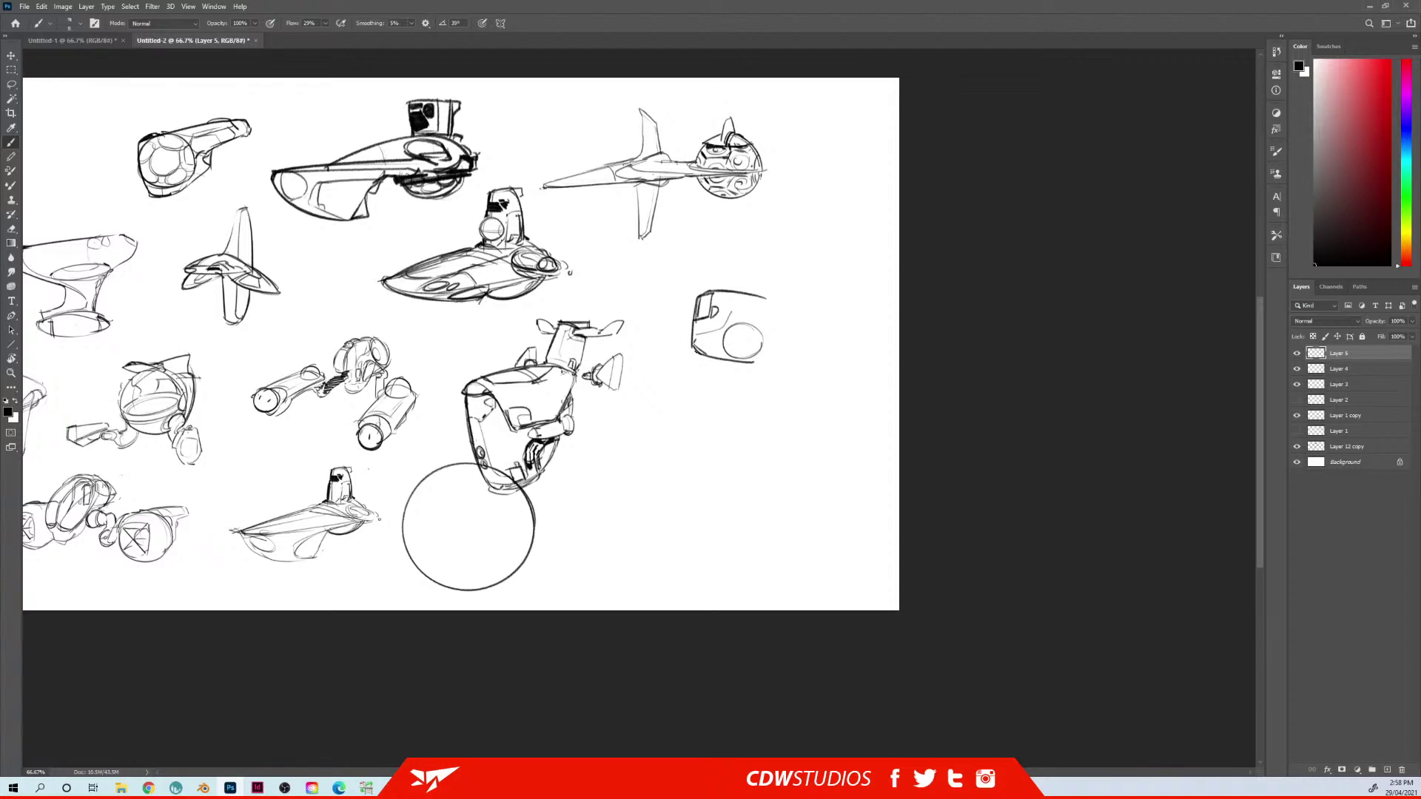
{"action": "left_click_drag", "start_coordinate": [767, 313], "coordinate": [770, 328]}
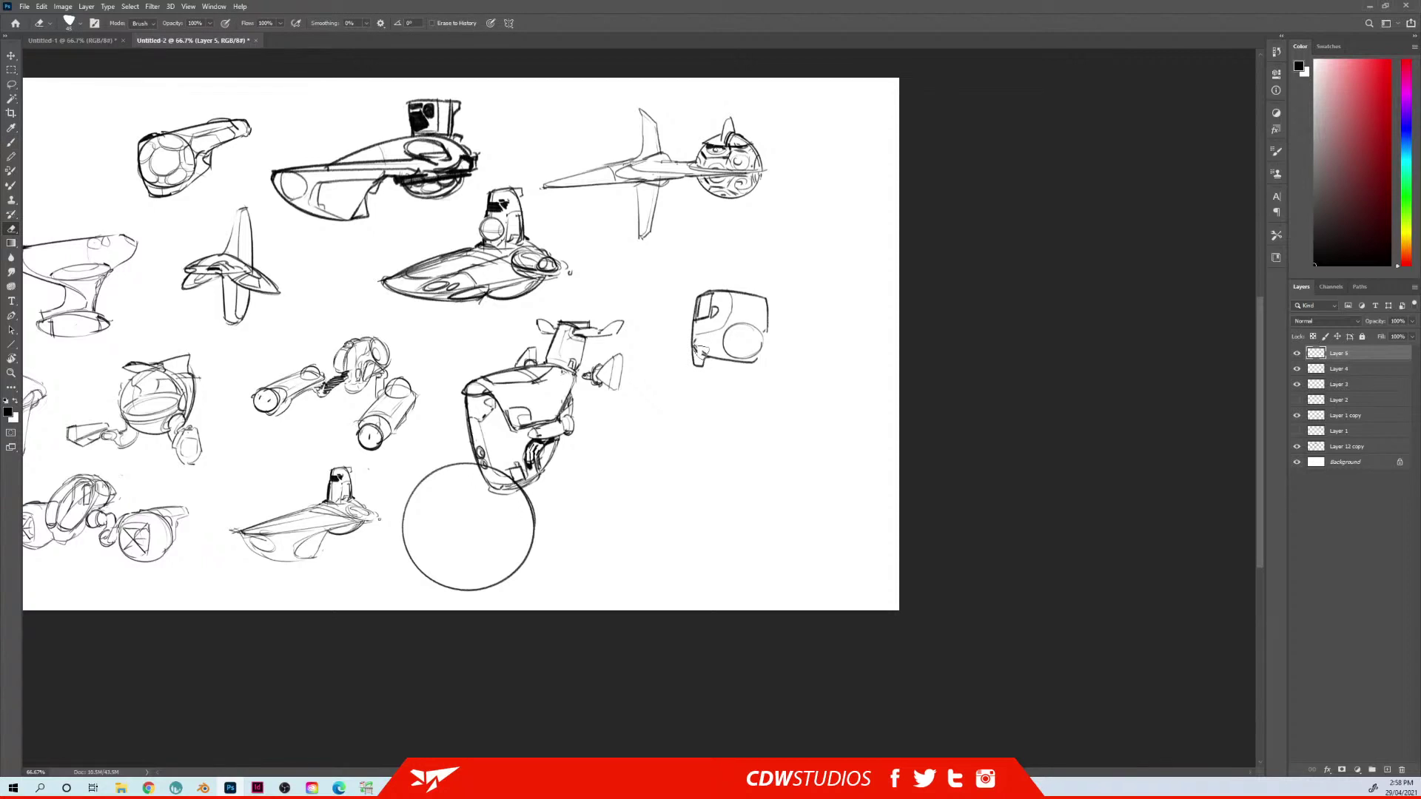
Clean up the boxy vehicle's lower front corner, then add a tapered tail fin and small underside parts, undoing misdrawn strokes
{"action": "left_click_drag", "start_coordinate": [698, 340], "coordinate": [696, 361]}
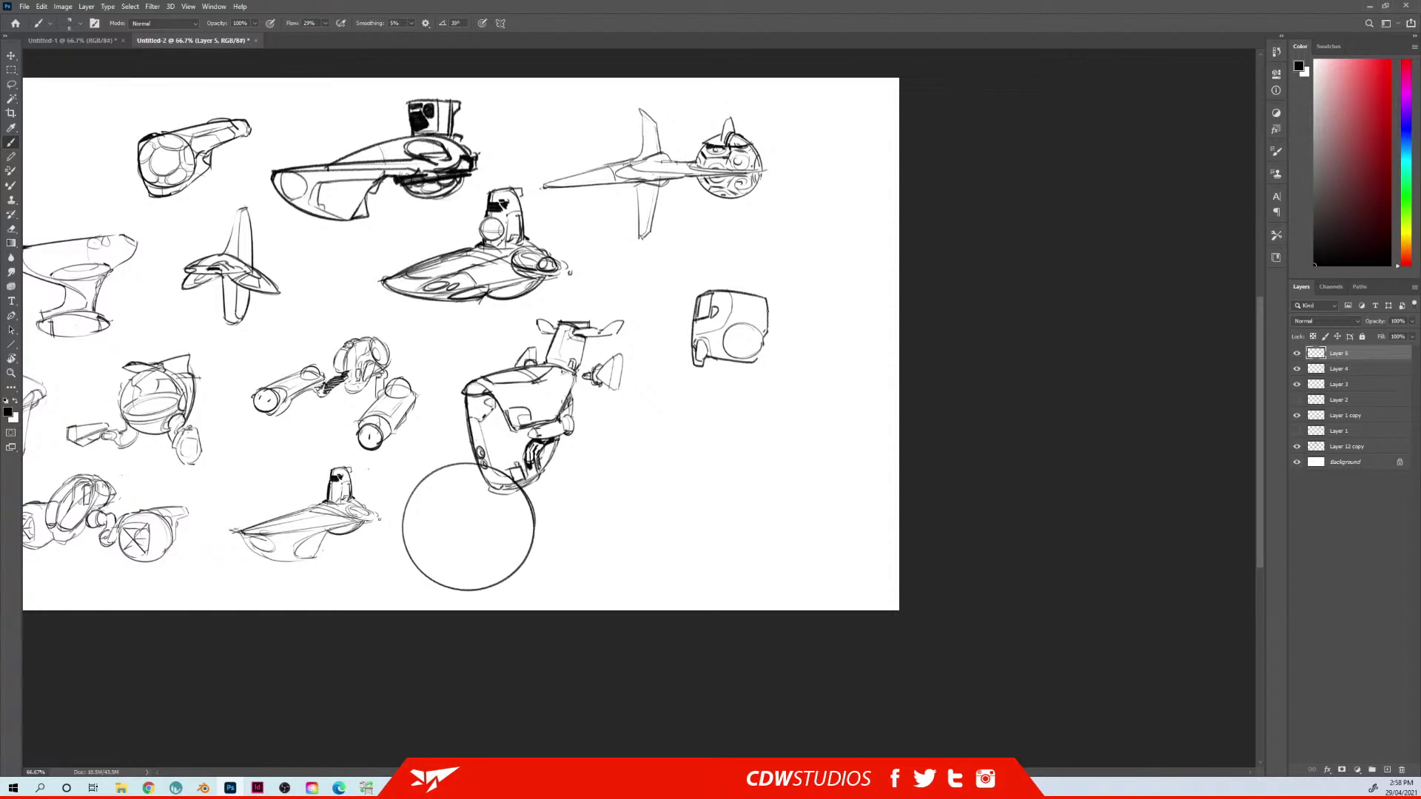
{"action": "left_click_drag", "start_coordinate": [768, 311], "coordinate": [767, 332]}
{"action": "mouse_move", "coordinate": [766, 293]}
{"action": "left_mouse_down"}
{"action": "mouse_move", "coordinate": [818, 304]}
{"action": "mouse_move", "coordinate": [771, 332]}
{"action": "mouse_move", "coordinate": [771, 301]}
{"action": "mouse_move", "coordinate": [823, 307]}
{"action": "mouse_move", "coordinate": [776, 337]}
{"action": "mouse_move", "coordinate": [797, 307]}
{"action": "left_mouse_up"}
{"action": "key", "text": "ctrl+z"}
{"action": "key", "text": "ctrl+z"}
{"action": "key", "text": "ctrl+z"}
{"action": "key", "text": "ctrl+z"}
{"action": "left_click_drag", "start_coordinate": [703, 361], "coordinate": [731, 368]}
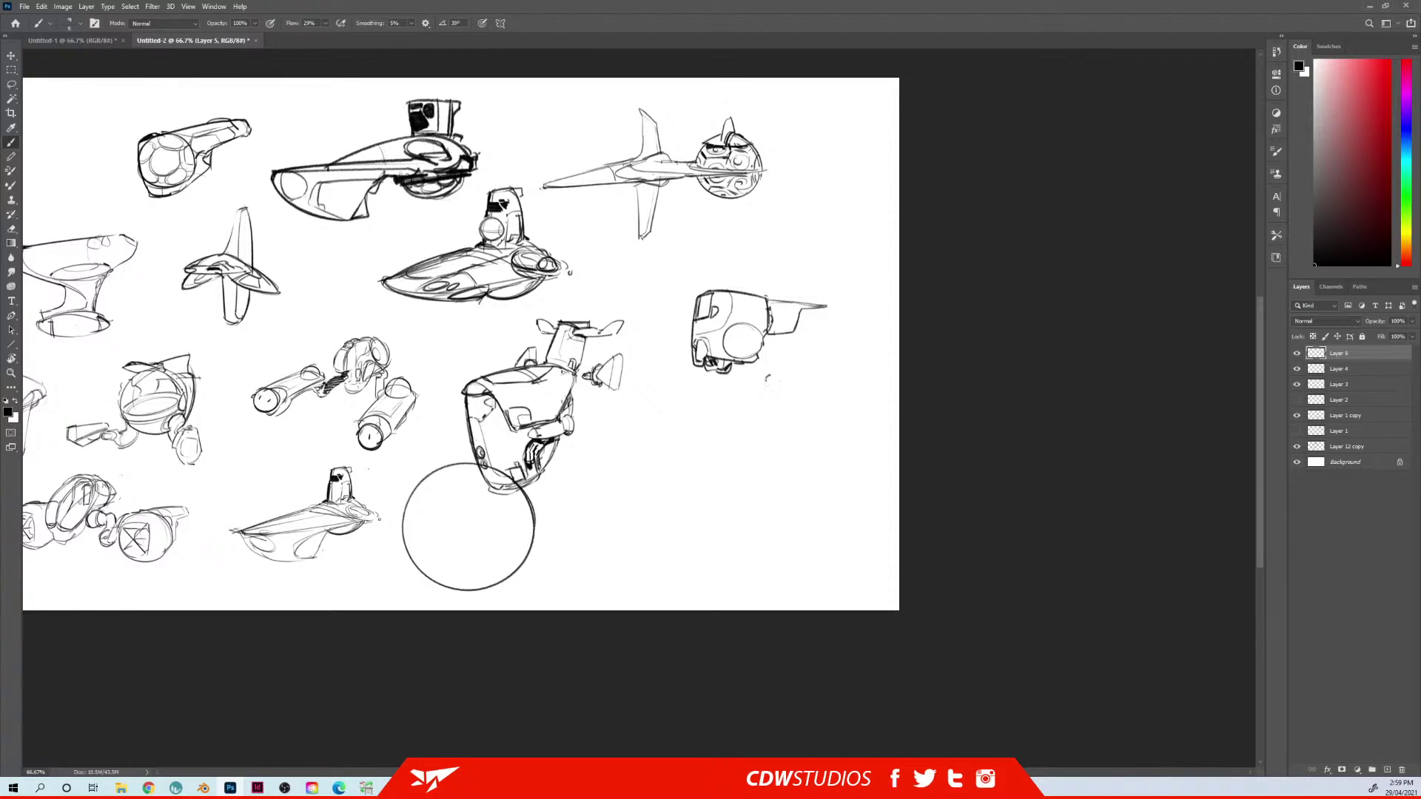
Draw an angular pod hull with a round thruster at its rear corner below the boxy vehicle, tidying the thruster outline
{"action": "mouse_move", "coordinate": [765, 378]}
{"action": "left_mouse_down"}
{"action": "mouse_move", "coordinate": [787, 370]}
{"action": "mouse_move", "coordinate": [717, 412]}
{"action": "mouse_move", "coordinate": [719, 436]}
{"action": "mouse_move", "coordinate": [755, 455]}
{"action": "mouse_move", "coordinate": [786, 440]}
{"action": "left_mouse_up"}
{"action": "mouse_move", "coordinate": [799, 381]}
{"action": "left_mouse_down"}
{"action": "mouse_move", "coordinate": [788, 435]}
{"action": "mouse_move", "coordinate": [768, 447]}
{"action": "mouse_move", "coordinate": [792, 431]}
{"action": "left_mouse_up"}
{"action": "key", "text": "e"}
{"action": "key", "text": "b"}
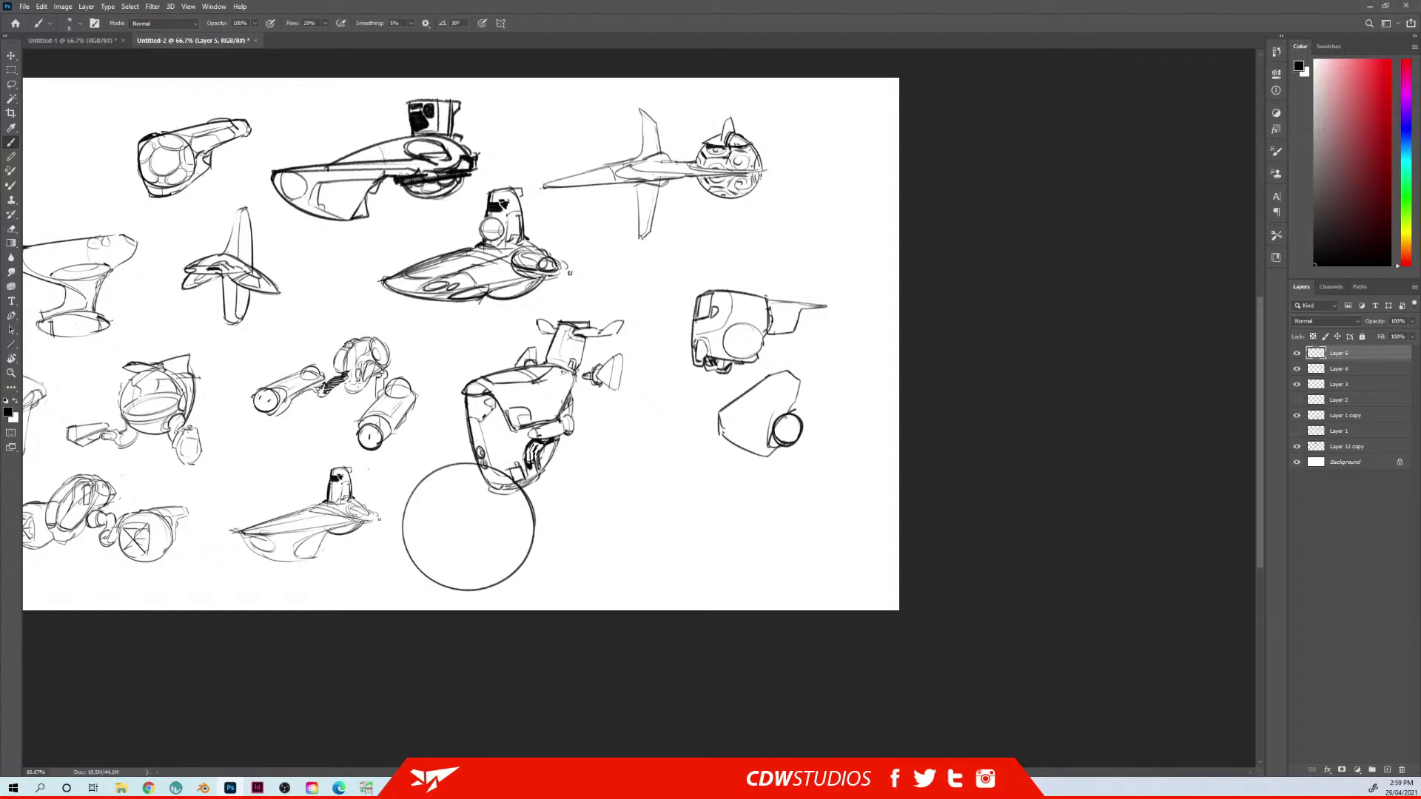
{"action": "key", "text": "ctrl+z"}
{"action": "mouse_move", "coordinate": [794, 405]}
{"action": "left_mouse_down"}
{"action": "mouse_move", "coordinate": [770, 440]}
{"action": "mouse_move", "coordinate": [781, 403]}
{"action": "mouse_move", "coordinate": [765, 447]}
{"action": "left_mouse_up"}
{"action": "key", "text": "e"}
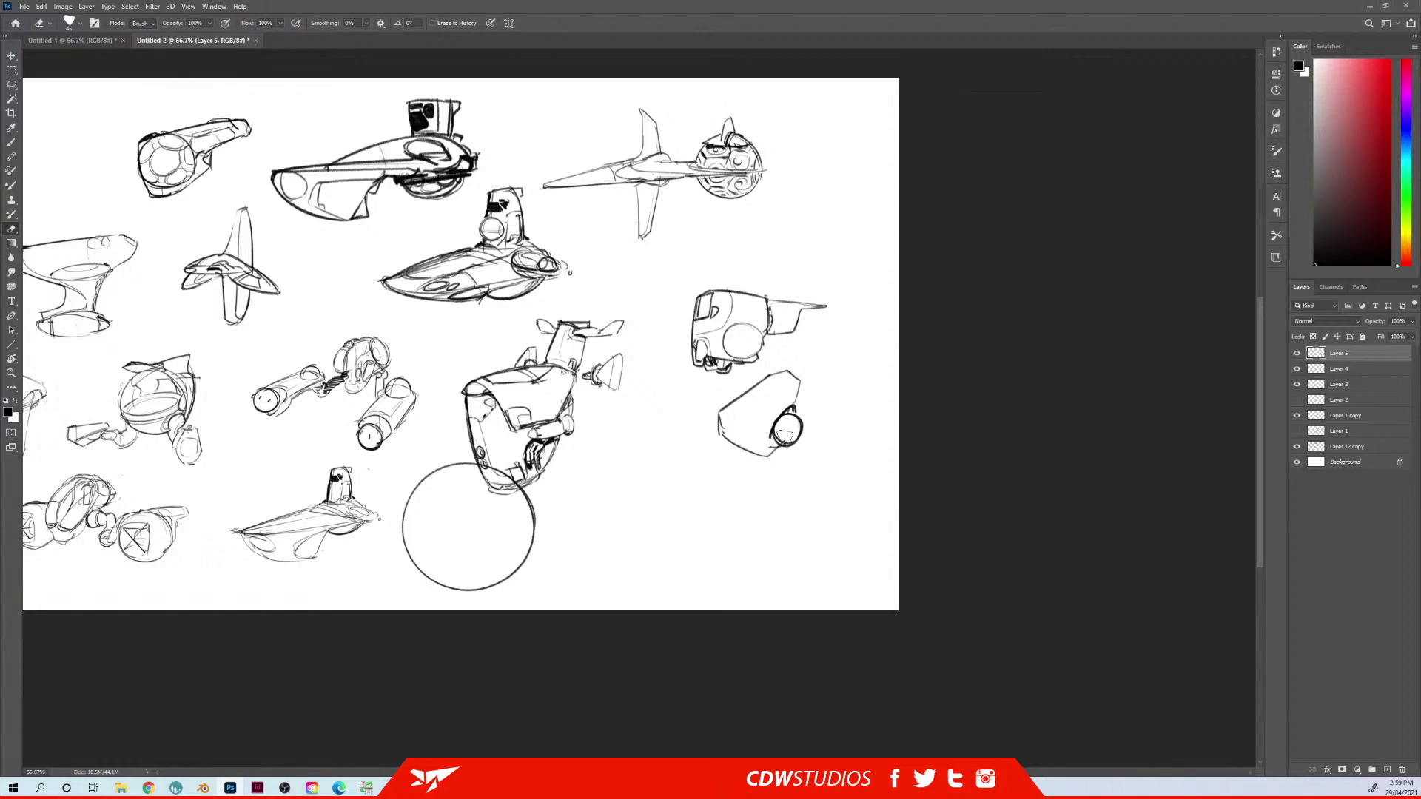
{"action": "key", "text": "b"}
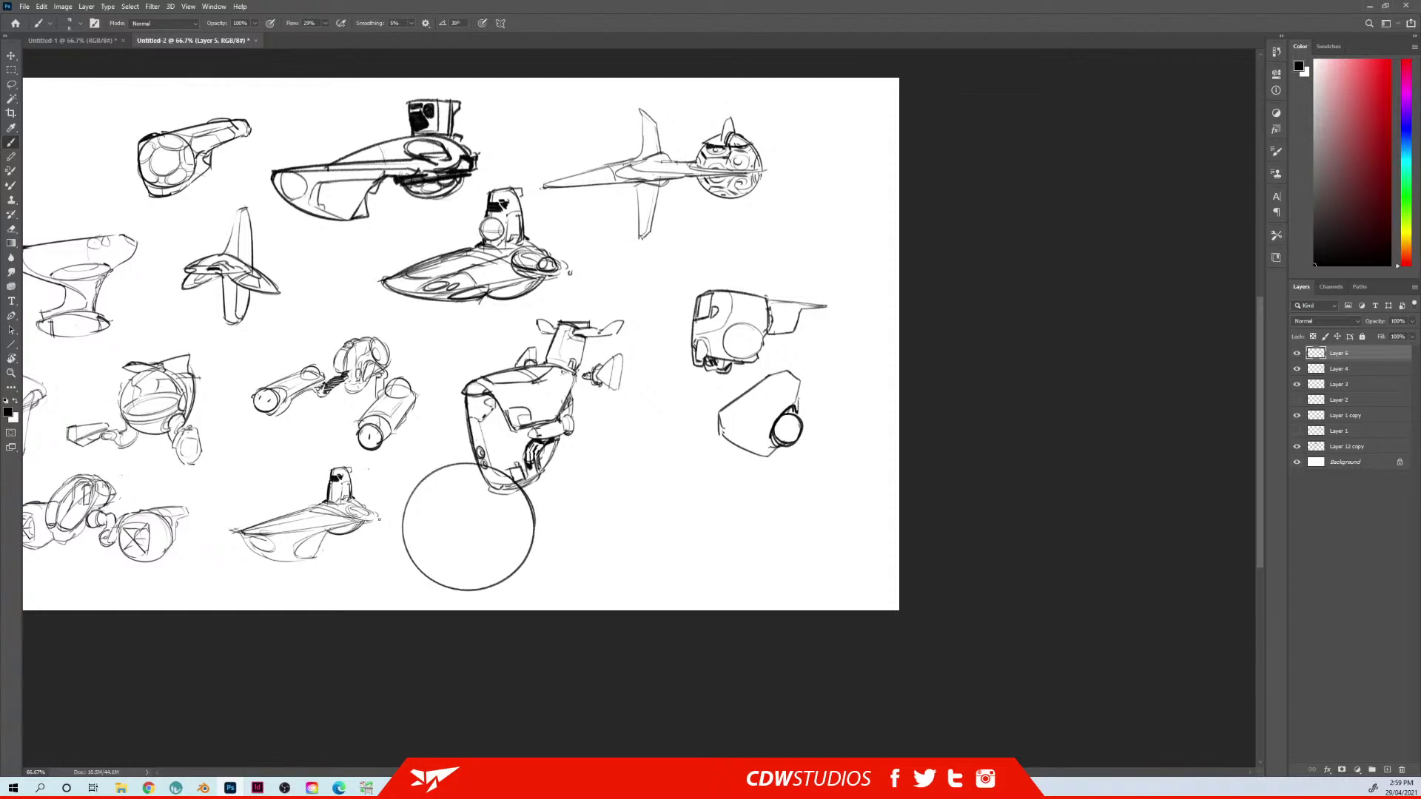
Detail the angular pod with a thruster mount, a panel line across the hull and a mechanical linkage along its upper edge
{"action": "left_click_drag", "start_coordinate": [791, 419], "coordinate": [793, 441]}
{"action": "left_click_drag", "start_coordinate": [773, 426], "coordinate": [774, 436]}
{"action": "mouse_move", "coordinate": [799, 383]}
{"action": "left_mouse_down"}
{"action": "mouse_move", "coordinate": [797, 411]}
{"action": "mouse_move", "coordinate": [801, 395]}
{"action": "left_mouse_up"}
{"action": "left_click_drag", "start_coordinate": [722, 413], "coordinate": [797, 391]}
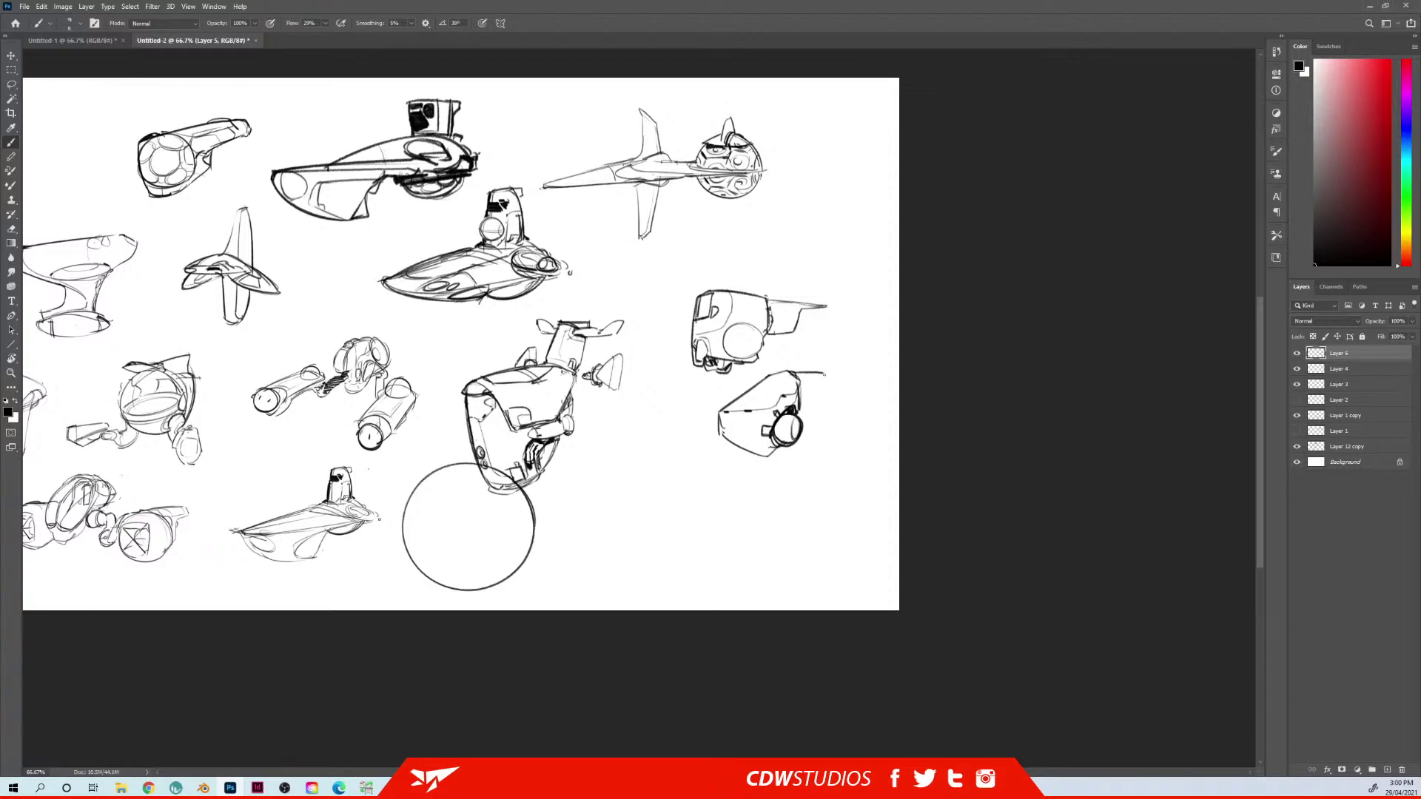
{"action": "left_click_drag", "start_coordinate": [820, 377], "coordinate": [796, 376]}
{"action": "left_click_drag", "start_coordinate": [800, 364], "coordinate": [741, 386]}
{"action": "mouse_move", "coordinate": [732, 337]}
{"action": "left_mouse_down"}
{"action": "mouse_move", "coordinate": [760, 357]}
{"action": "mouse_move", "coordinate": [729, 341]}
{"action": "mouse_move", "coordinate": [759, 352]}
{"action": "mouse_move", "coordinate": [744, 359]}
{"action": "mouse_move", "coordinate": [754, 321]}
{"action": "left_mouse_up"}
{"action": "key", "text": "ctrl+z"}
{"action": "key", "text": "ctrl+z"}
{"action": "key", "text": "ctrl+z"}
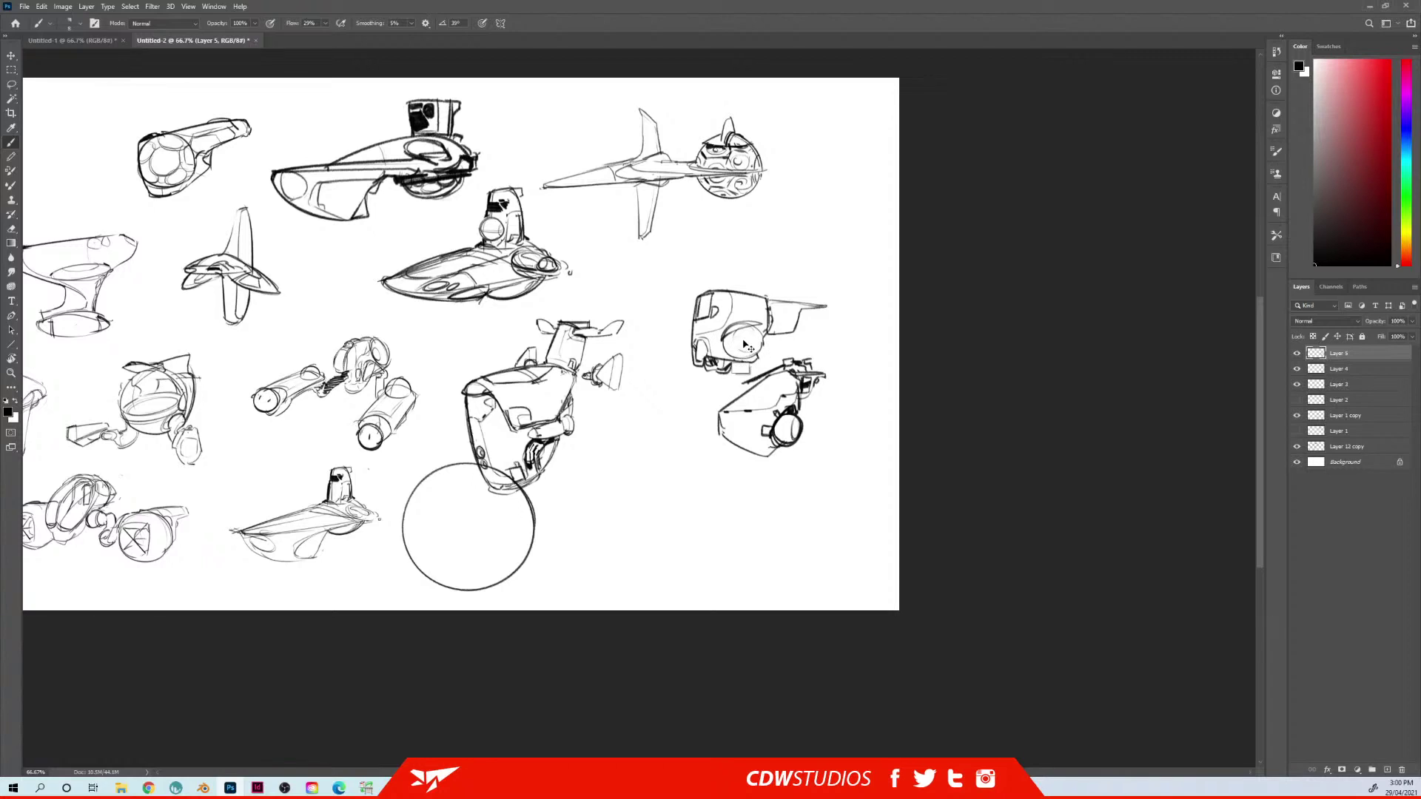
On a new layer, draw a heavy round engine in the boxy vehicle's side opening and an arm reaching down to the pod
{"action": "key", "text": "ctrl+shift+n"}
{"action": "key", "text": "Return"}
{"action": "mouse_move", "coordinate": [740, 322]}
{"action": "left_mouse_down"}
{"action": "mouse_move", "coordinate": [728, 348]}
{"action": "mouse_move", "coordinate": [748, 355]}
{"action": "mouse_move", "coordinate": [728, 344]}
{"action": "mouse_move", "coordinate": [746, 355]}
{"action": "left_mouse_up"}
{"action": "key", "text": "ctrl+z"}
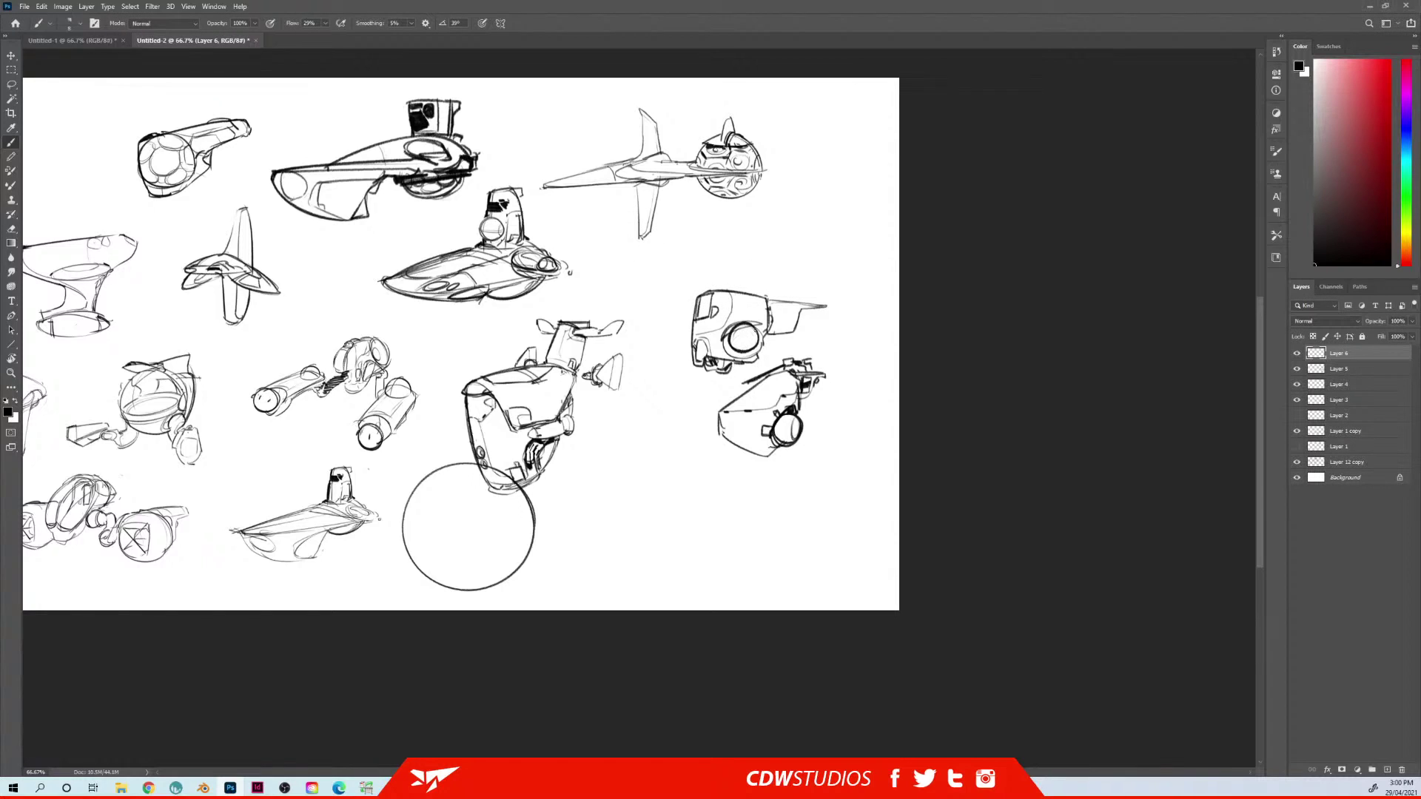
{"action": "key", "text": "ctrl+z"}
{"action": "key", "text": "ctrl+z"}
{"action": "mouse_move", "coordinate": [730, 340]}
{"action": "left_mouse_down"}
{"action": "mouse_move", "coordinate": [756, 334]}
{"action": "mouse_move", "coordinate": [722, 347]}
{"action": "mouse_move", "coordinate": [738, 358]}
{"action": "left_mouse_up"}
{"action": "left_click_drag", "start_coordinate": [763, 347], "coordinate": [762, 376]}
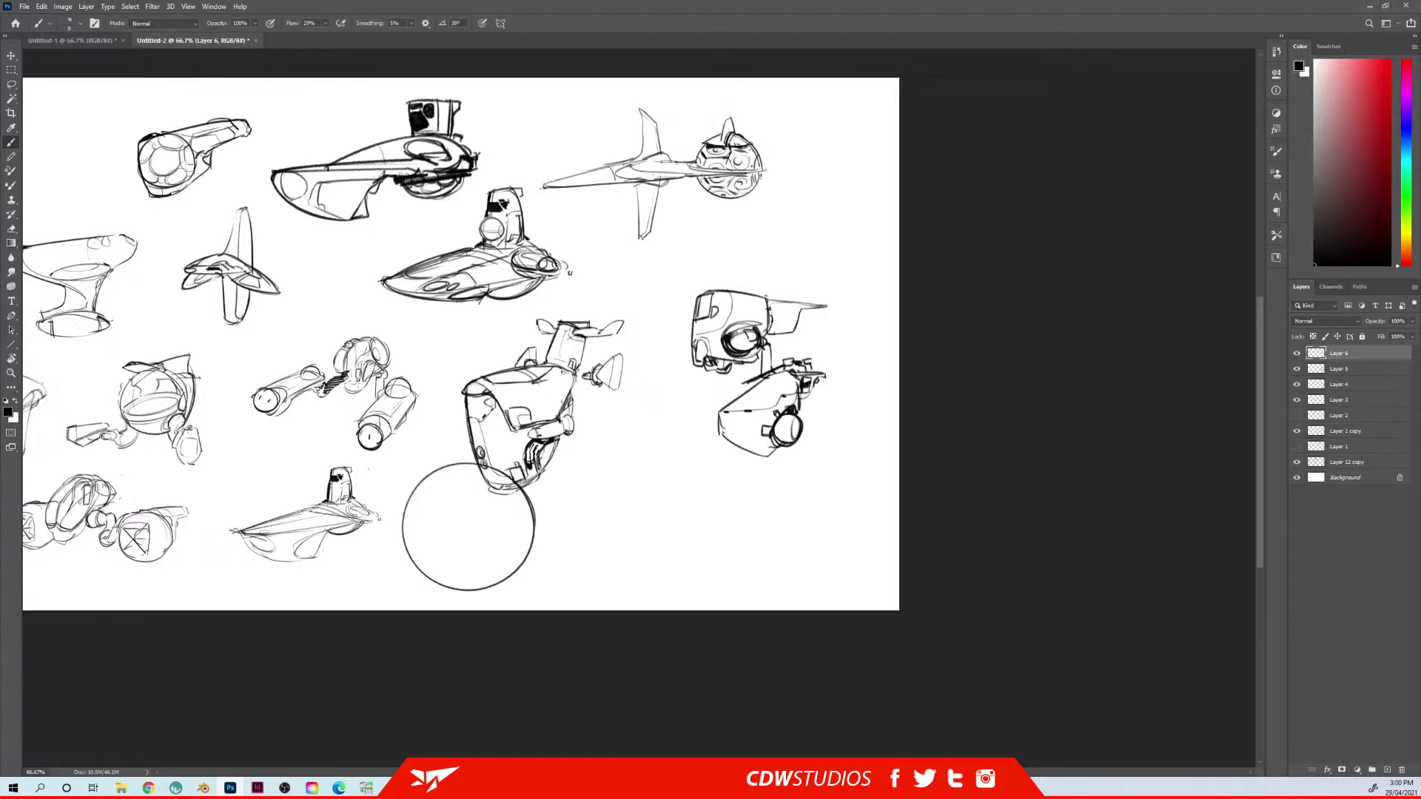
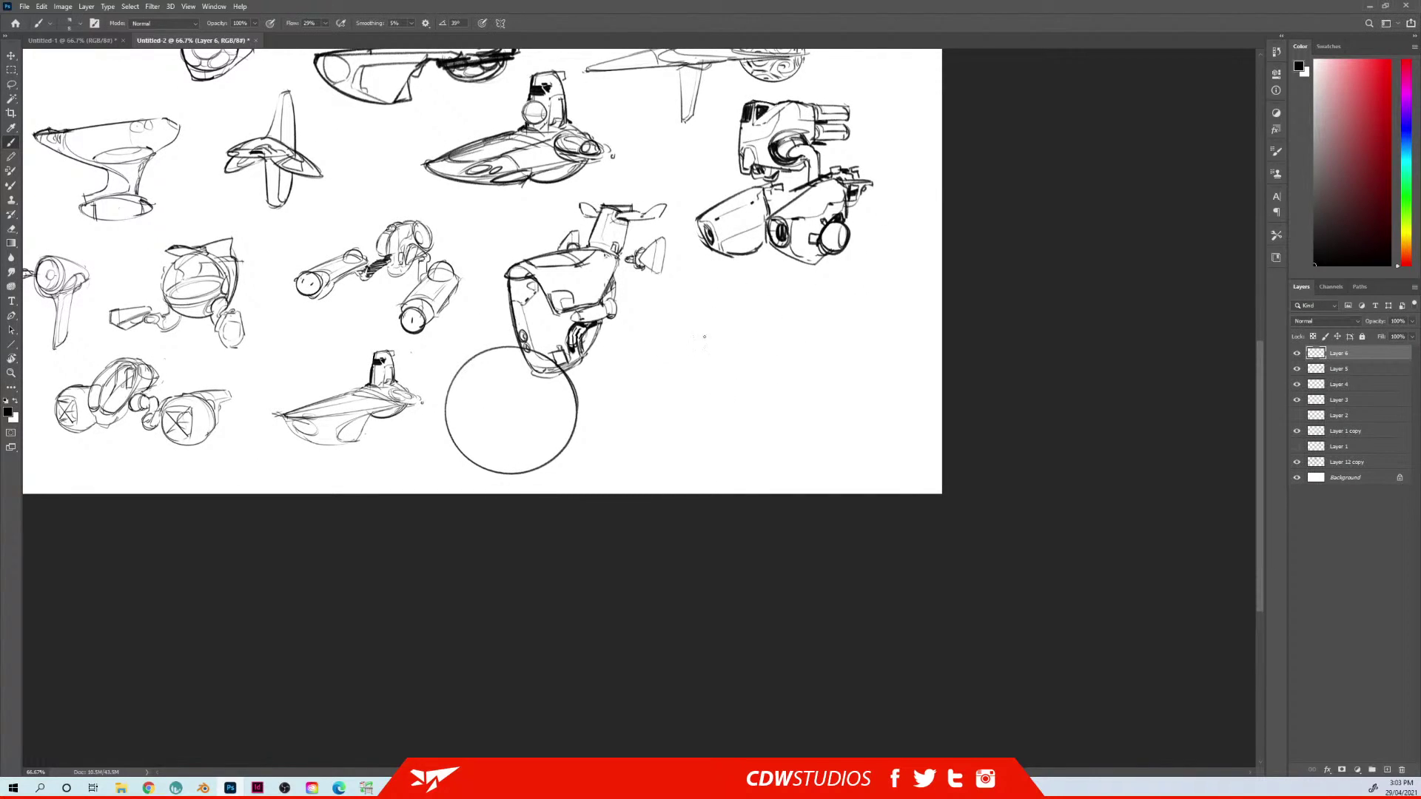
Sketch the pointed teardrop hull of a new ship below the gun-armed craft, with panel lines near its peak
{"action": "mouse_move", "coordinate": [783, 307]}
{"action": "left_mouse_down"}
{"action": "mouse_move", "coordinate": [677, 372]}
{"action": "mouse_move", "coordinate": [795, 387]}
{"action": "left_mouse_up"}
{"action": "mouse_move", "coordinate": [780, 306]}
{"action": "left_mouse_down"}
{"action": "mouse_move", "coordinate": [809, 351]}
{"action": "mouse_move", "coordinate": [796, 396]}
{"action": "left_mouse_up"}
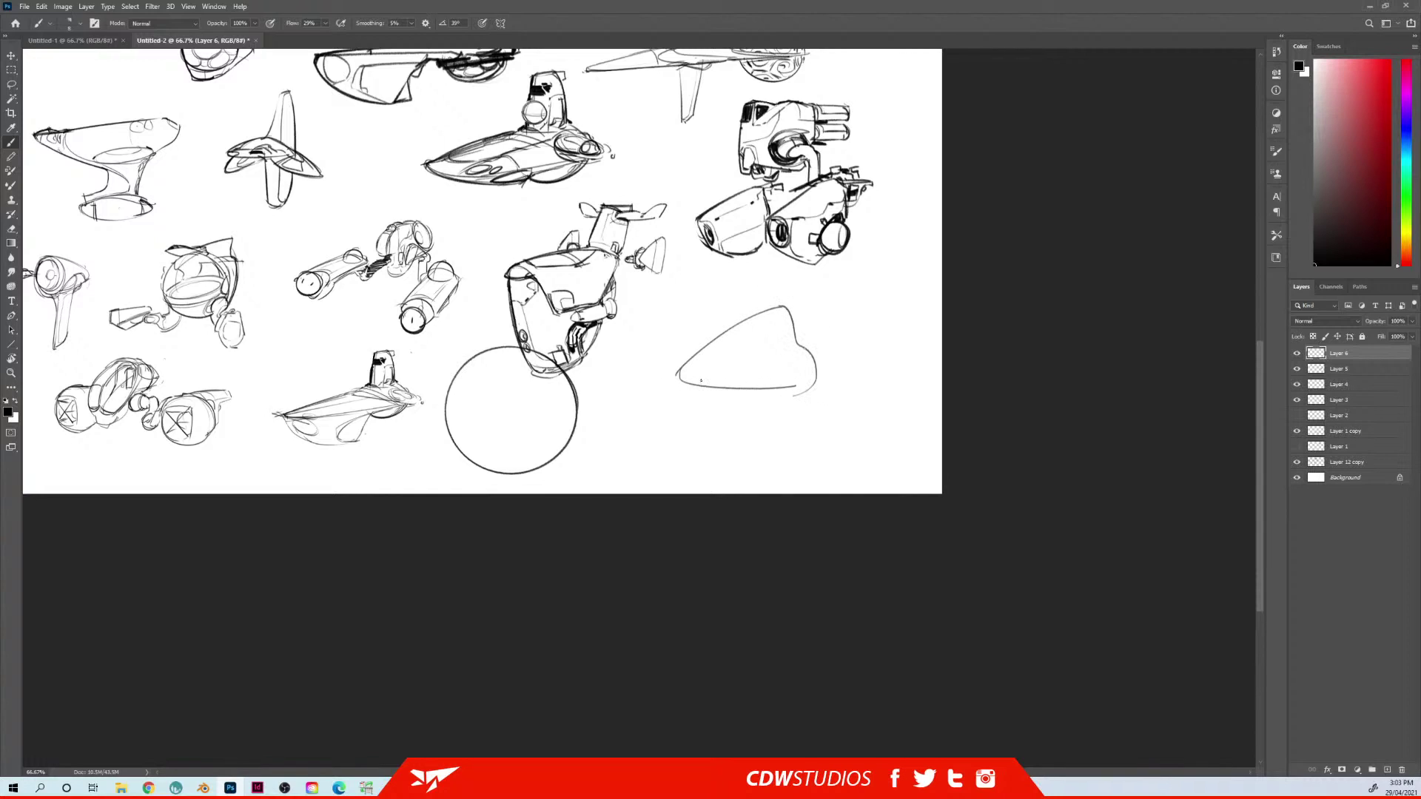
{"action": "left_click_drag", "start_coordinate": [676, 376], "coordinate": [799, 393]}
{"action": "left_click_drag", "start_coordinate": [756, 318], "coordinate": [762, 337]}
{"action": "left_click_drag", "start_coordinate": [733, 326], "coordinate": [747, 315]}
Draw the round engine at the rear of the new hull and add a cross line inside it
{"action": "mouse_move", "coordinate": [780, 384]}
{"action": "left_mouse_down"}
{"action": "mouse_move", "coordinate": [777, 367]}
{"action": "mouse_move", "coordinate": [813, 368]}
{"action": "mouse_move", "coordinate": [781, 394]}
{"action": "mouse_move", "coordinate": [813, 381]}
{"action": "mouse_move", "coordinate": [802, 357]}
{"action": "left_mouse_up"}
{"action": "key", "text": "e"}
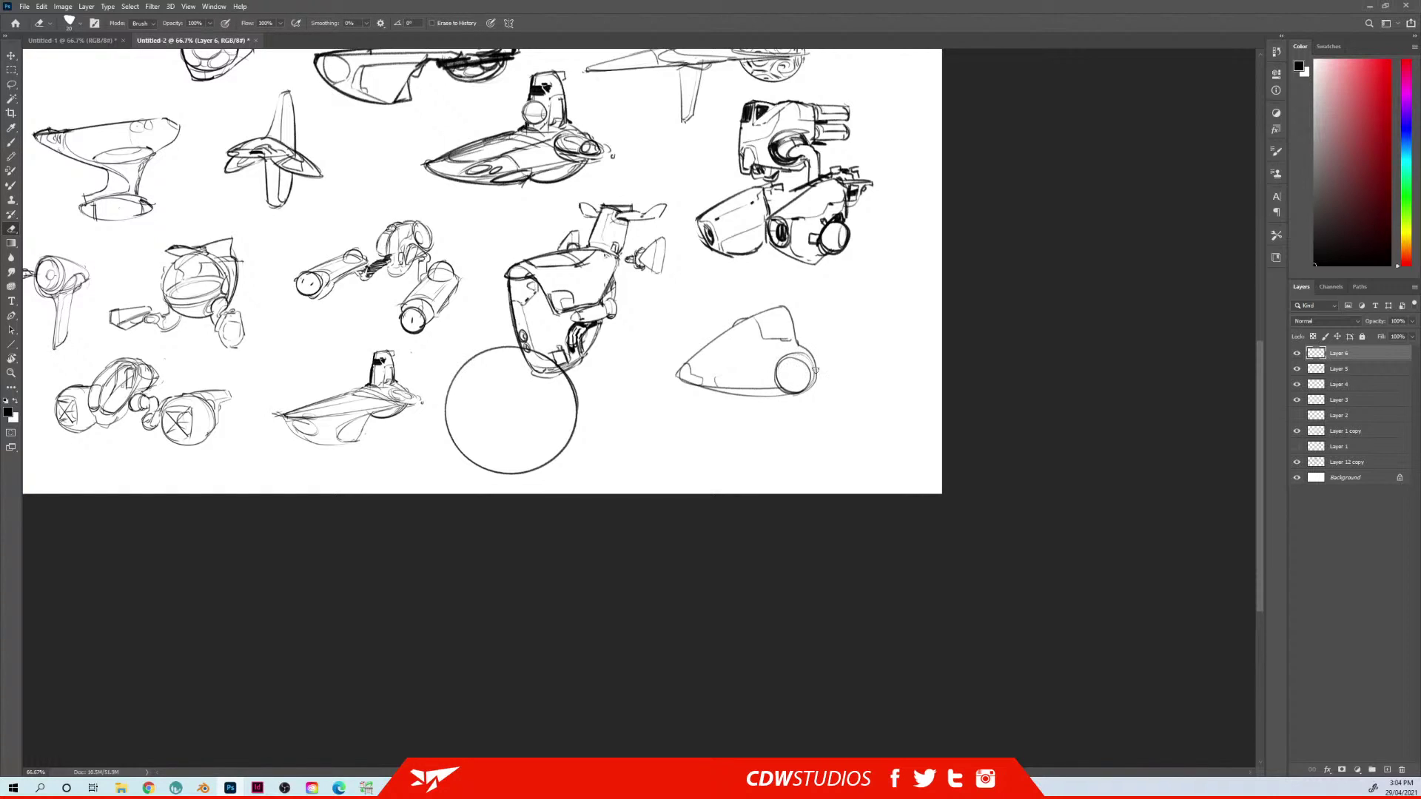
{"action": "key", "text": "b"}
{"action": "left_click_drag", "start_coordinate": [777, 367], "coordinate": [806, 369]}
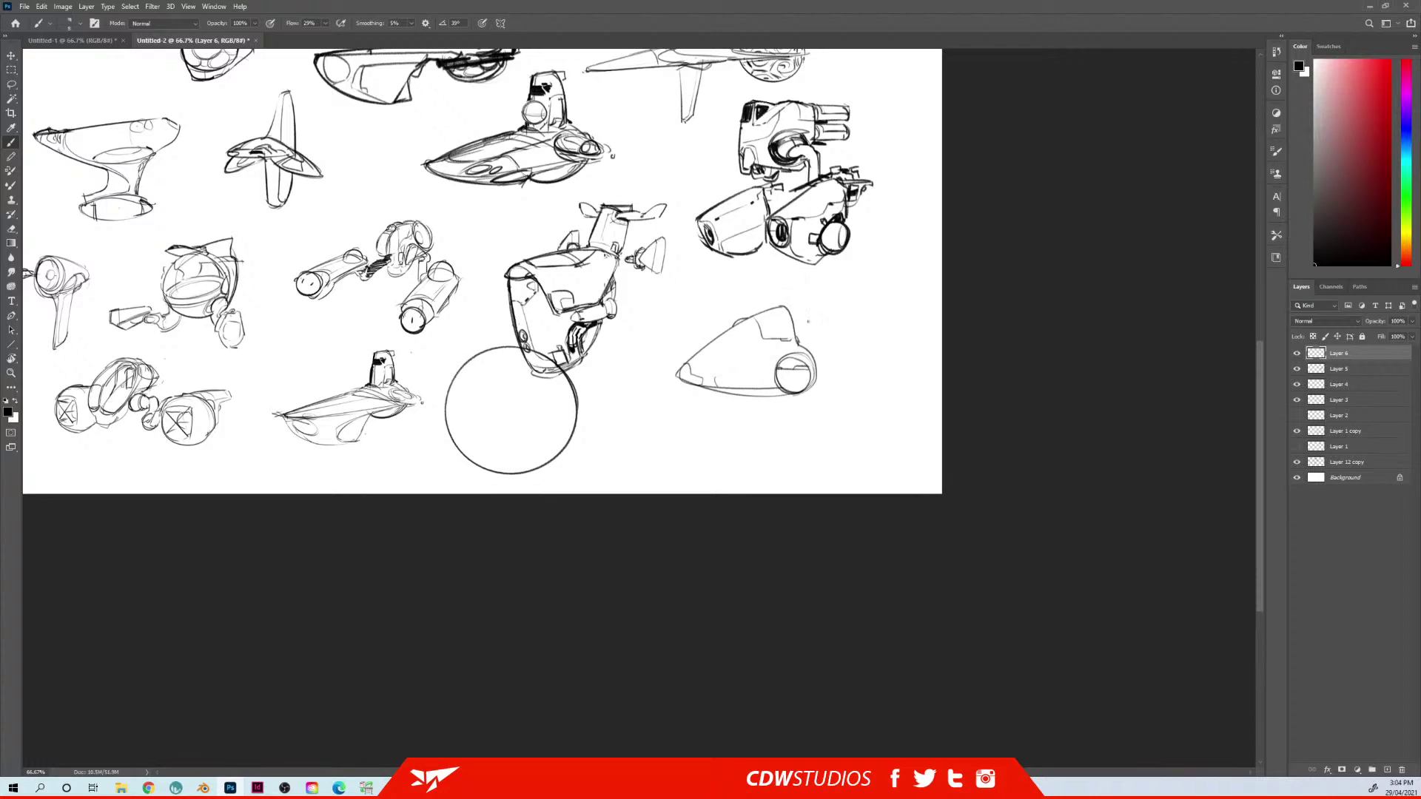
Add a swept fin behind the hull's peak and shade the engine's upper rim with a larger brush
{"action": "mouse_move", "coordinate": [788, 305]}
{"action": "left_mouse_down"}
{"action": "mouse_move", "coordinate": [801, 328]}
{"action": "mouse_move", "coordinate": [829, 305]}
{"action": "mouse_move", "coordinate": [808, 325]}
{"action": "left_mouse_up"}
{"action": "mouse_move", "coordinate": [789, 370]}
{"action": "left_mouse_down"}
{"action": "mouse_move", "coordinate": [786, 393]}
{"action": "mouse_move", "coordinate": [811, 370]}
{"action": "left_mouse_up"}
{"action": "key", "text": "bracketright"}
{"action": "key", "text": "bracketright"}
{"action": "key", "text": "bracketright"}
{"action": "key", "text": "bracketright"}
{"action": "key", "text": "bracketright"}
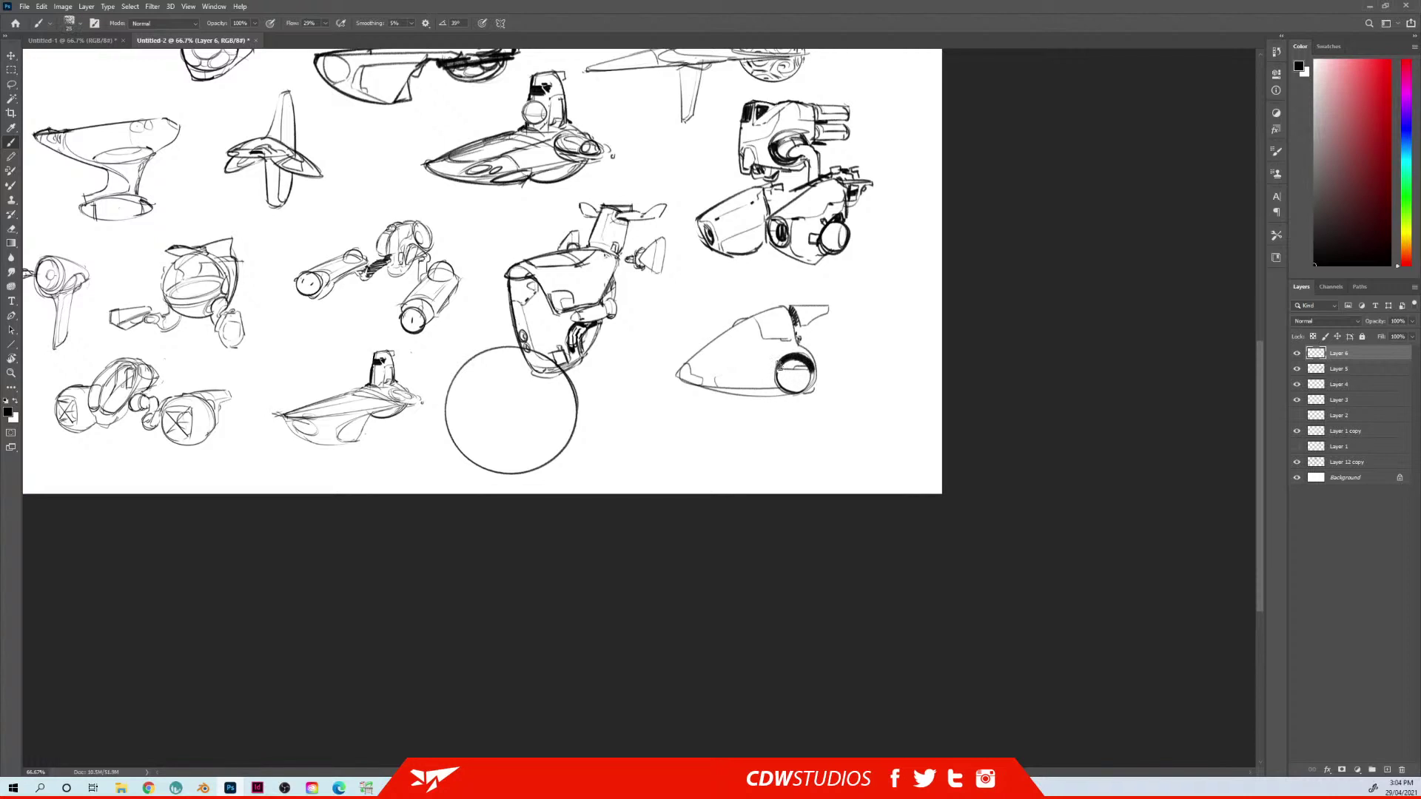
{"action": "key", "text": "bracketleft"}
{"action": "key", "text": "bracketleft"}
{"action": "key", "text": "bracketleft"}
{"action": "left_click_drag", "start_coordinate": [699, 365], "coordinate": [716, 356]}
{"action": "left_click_drag", "start_coordinate": [742, 367], "coordinate": [763, 356]}
{"action": "key", "text": "ctrl+z"}
{"action": "key", "text": "ctrl+z"}
{"action": "key", "text": "ctrl+z"}
{"action": "key", "text": "ctrl+z"}
Draw a small mount on top of the hull's peak and clean up the lines around it with the eraser
{"action": "left_click_drag", "start_coordinate": [760, 302], "coordinate": [782, 301]}
{"action": "left_click_drag", "start_coordinate": [772, 309], "coordinate": [774, 318]}
{"action": "key", "text": "e"}
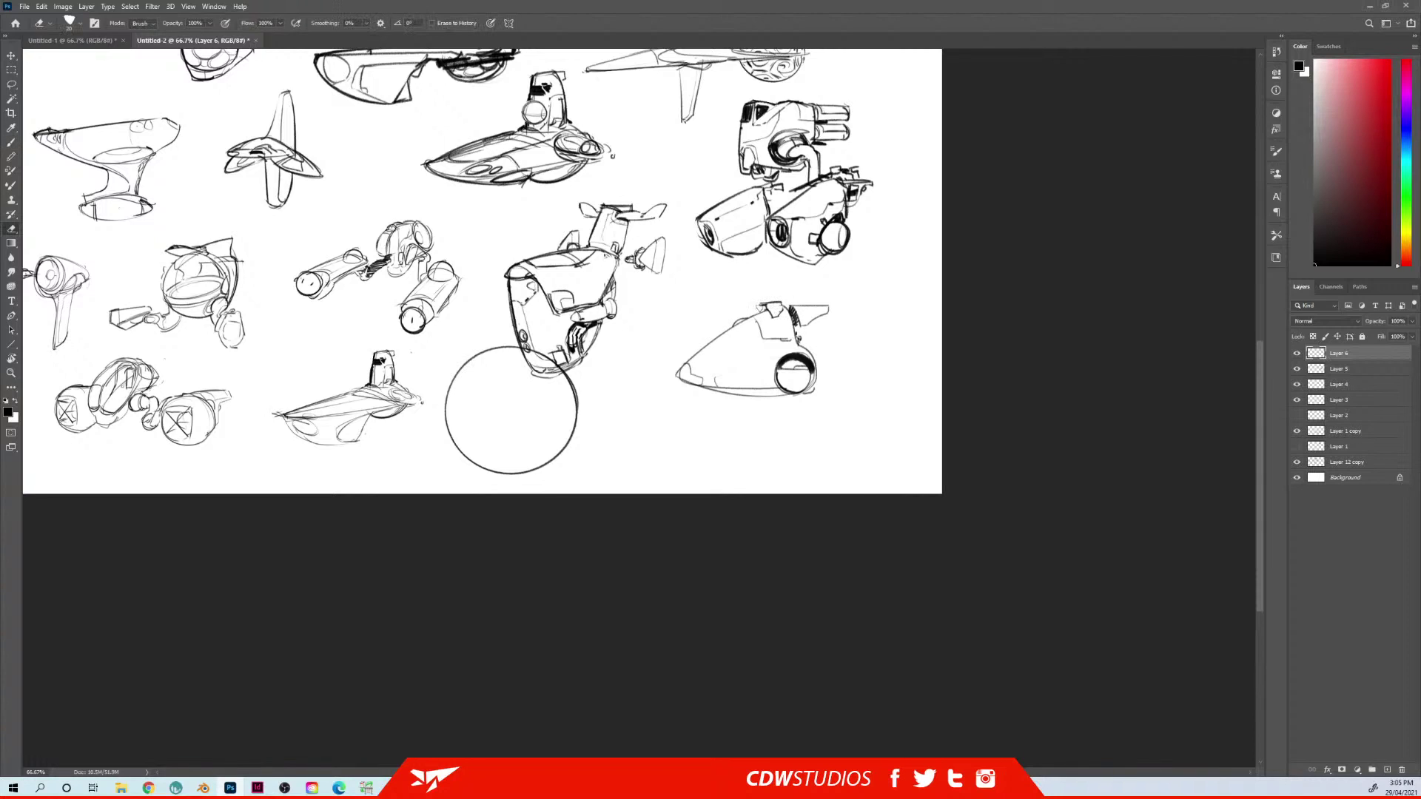
{"action": "left_click_drag", "start_coordinate": [743, 309], "coordinate": [752, 315]}
{"action": "key", "text": "b"}
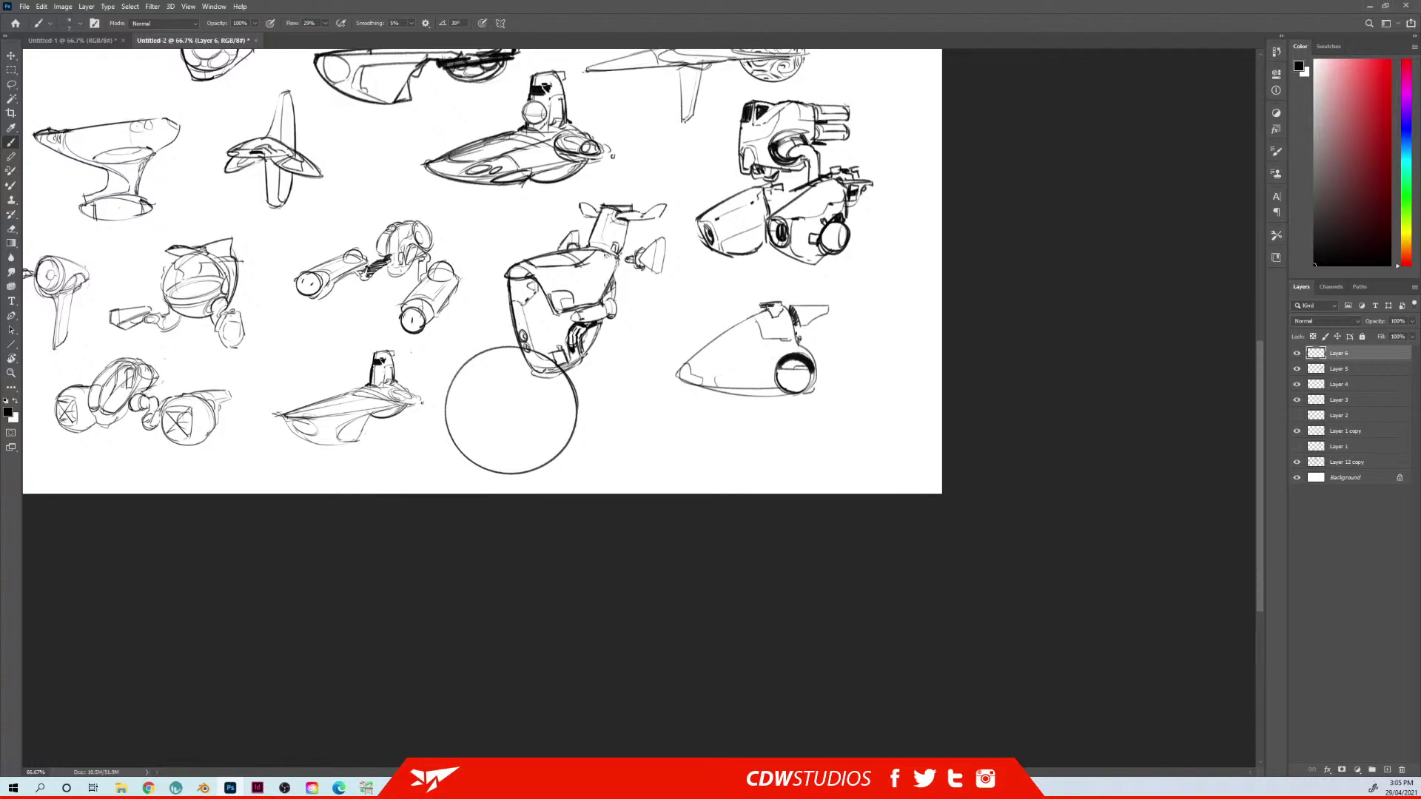
{"action": "left_click_drag", "start_coordinate": [735, 327], "coordinate": [762, 313]}
Refine the tail fin and its base, and erase light notches into the engine's dark rim
{"action": "key", "text": "e"}
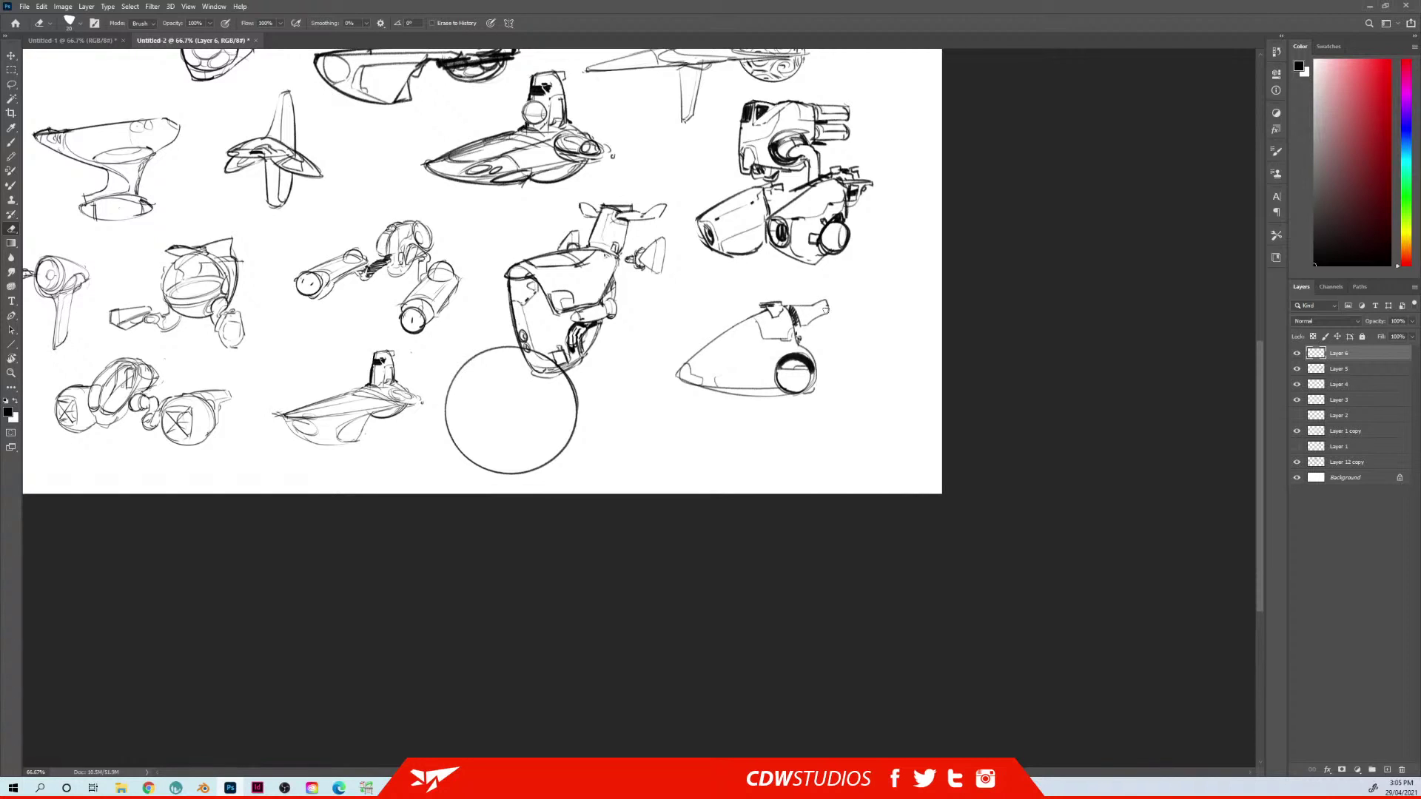
{"action": "key", "text": "b"}
{"action": "key", "text": "e"}
{"action": "key", "text": "b"}
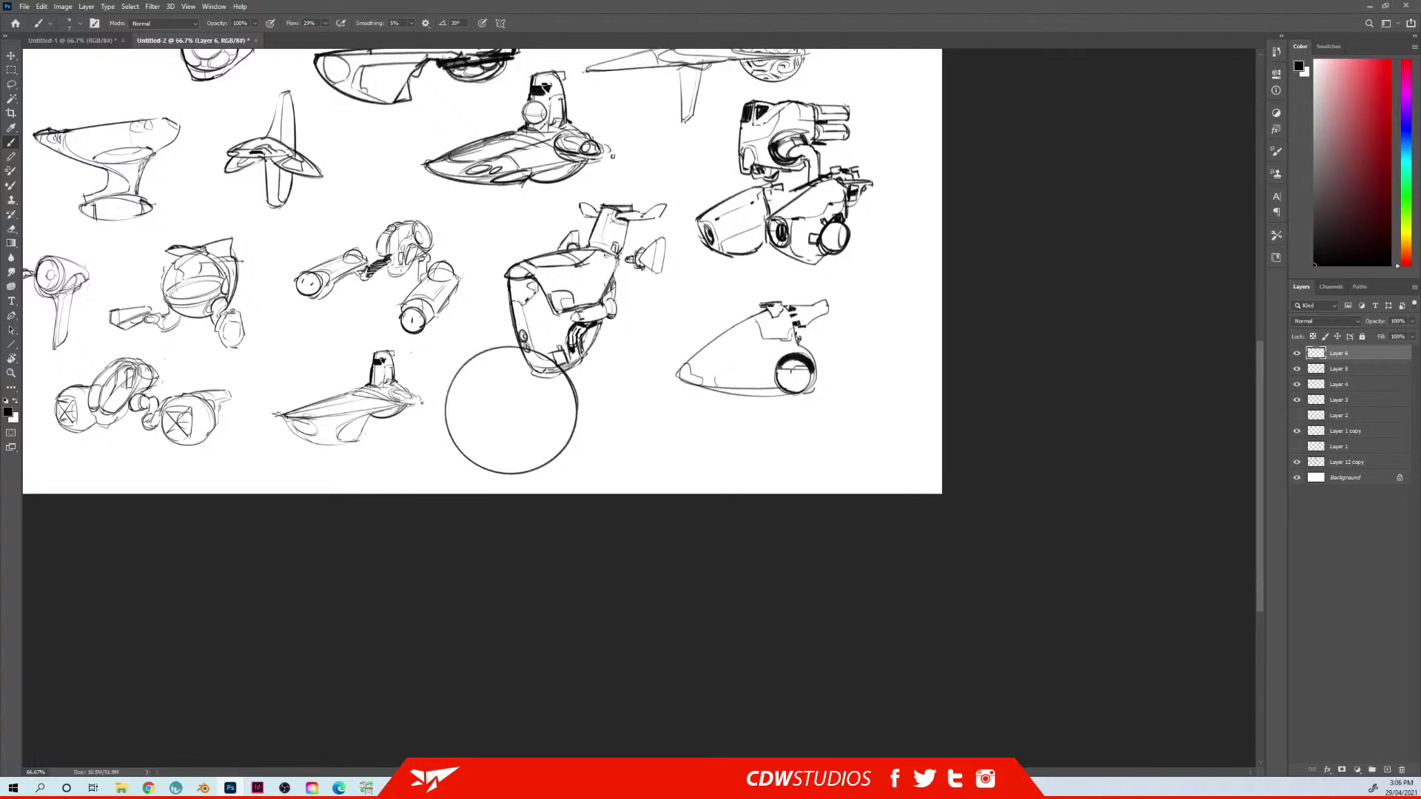
{"action": "key", "text": "e"}
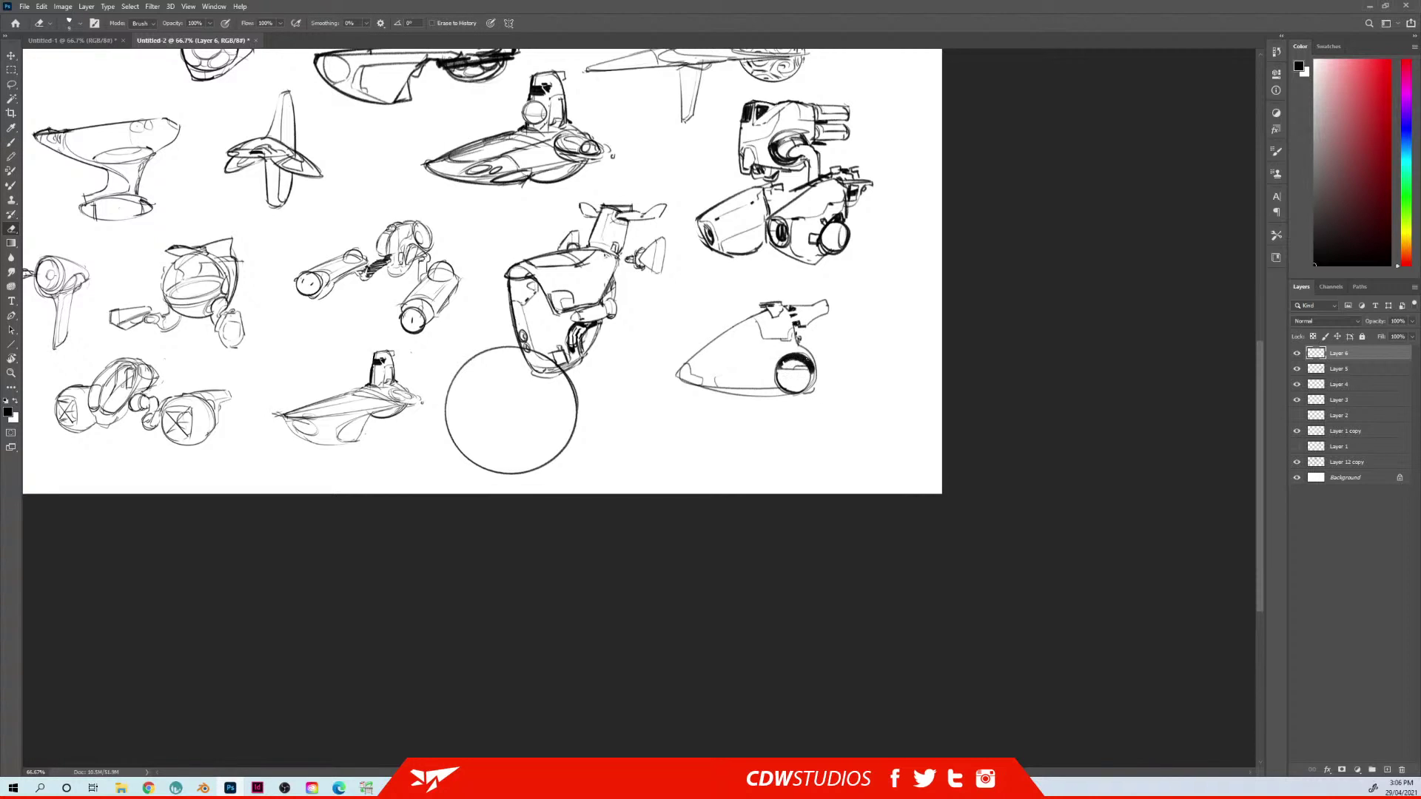
{"action": "left_click_drag", "start_coordinate": [801, 362], "coordinate": [812, 356]}
{"action": "key", "text": "b"}
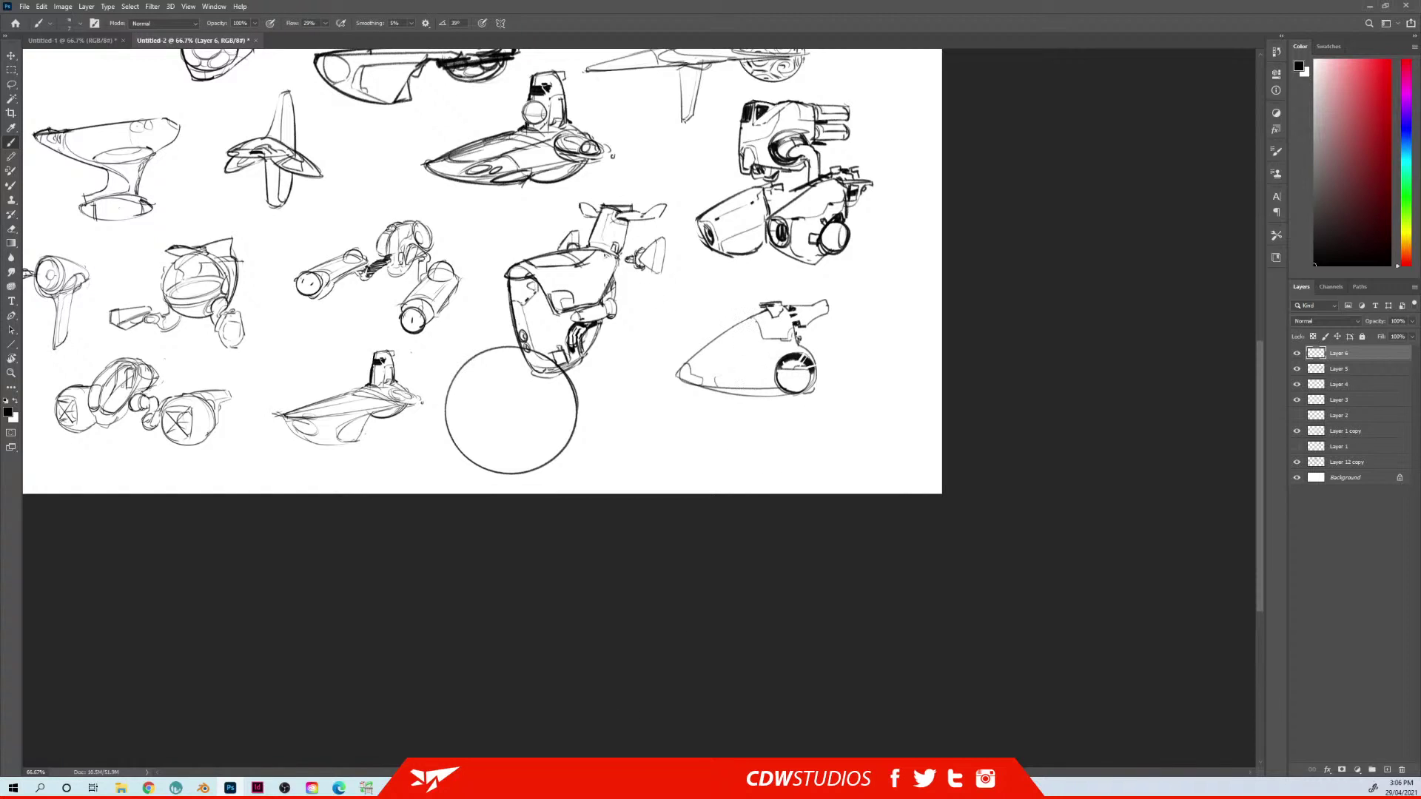
Add panel lines near the canopy and above the engine, and darken the hull's lower edge
{"action": "left_click_drag", "start_coordinate": [758, 319], "coordinate": [749, 332]}
{"action": "left_click_drag", "start_coordinate": [772, 351], "coordinate": [799, 345]}
{"action": "mouse_move", "coordinate": [708, 390]}
{"action": "left_mouse_down"}
{"action": "mouse_move", "coordinate": [786, 395]}
{"action": "mouse_move", "coordinate": [730, 387]}
{"action": "left_mouse_up"}
{"action": "key", "text": "ctrl+z"}
Draw curved guide arcs for a rear thruster behind the tail fin, trimming them with the eraser
{"action": "left_click_drag", "start_coordinate": [845, 339], "coordinate": [714, 345]}
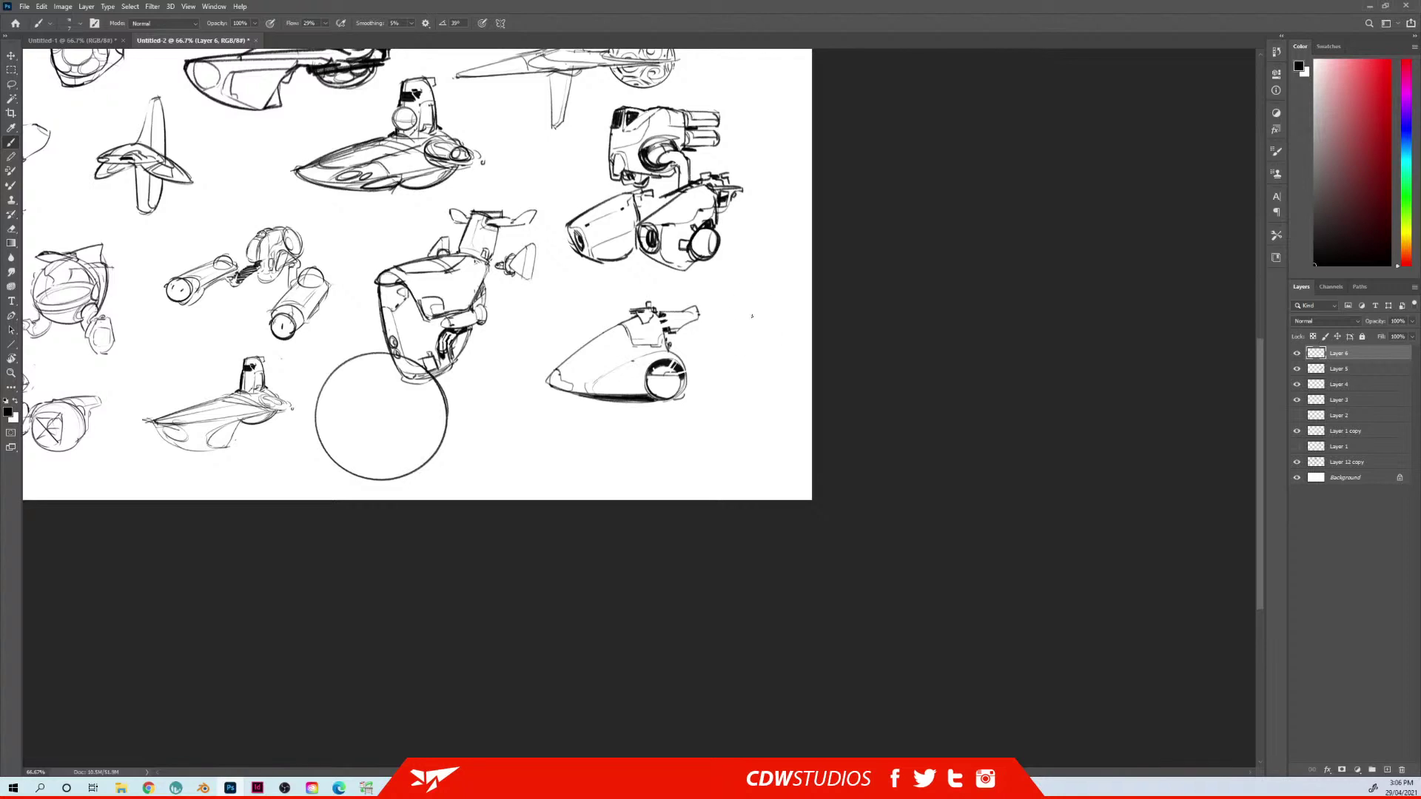
{"action": "mouse_move", "coordinate": [746, 313]}
{"action": "left_mouse_down"}
{"action": "mouse_move", "coordinate": [754, 323]}
{"action": "mouse_move", "coordinate": [743, 313]}
{"action": "mouse_move", "coordinate": [714, 354]}
{"action": "mouse_move", "coordinate": [708, 320]}
{"action": "left_mouse_up"}
{"action": "key", "text": "e"}
{"action": "key", "text": "b"}
{"action": "key", "text": "e"}
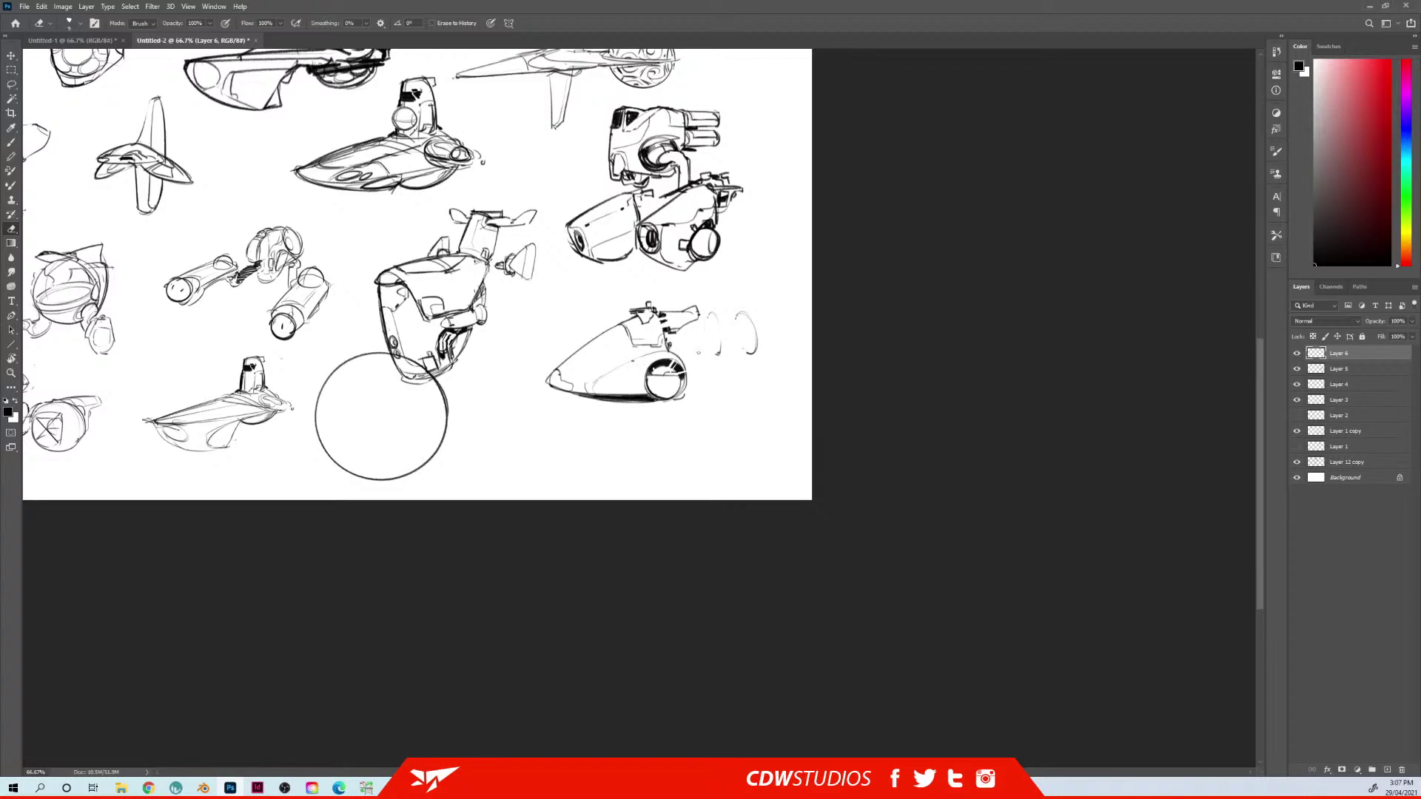
{"action": "key", "text": "b"}
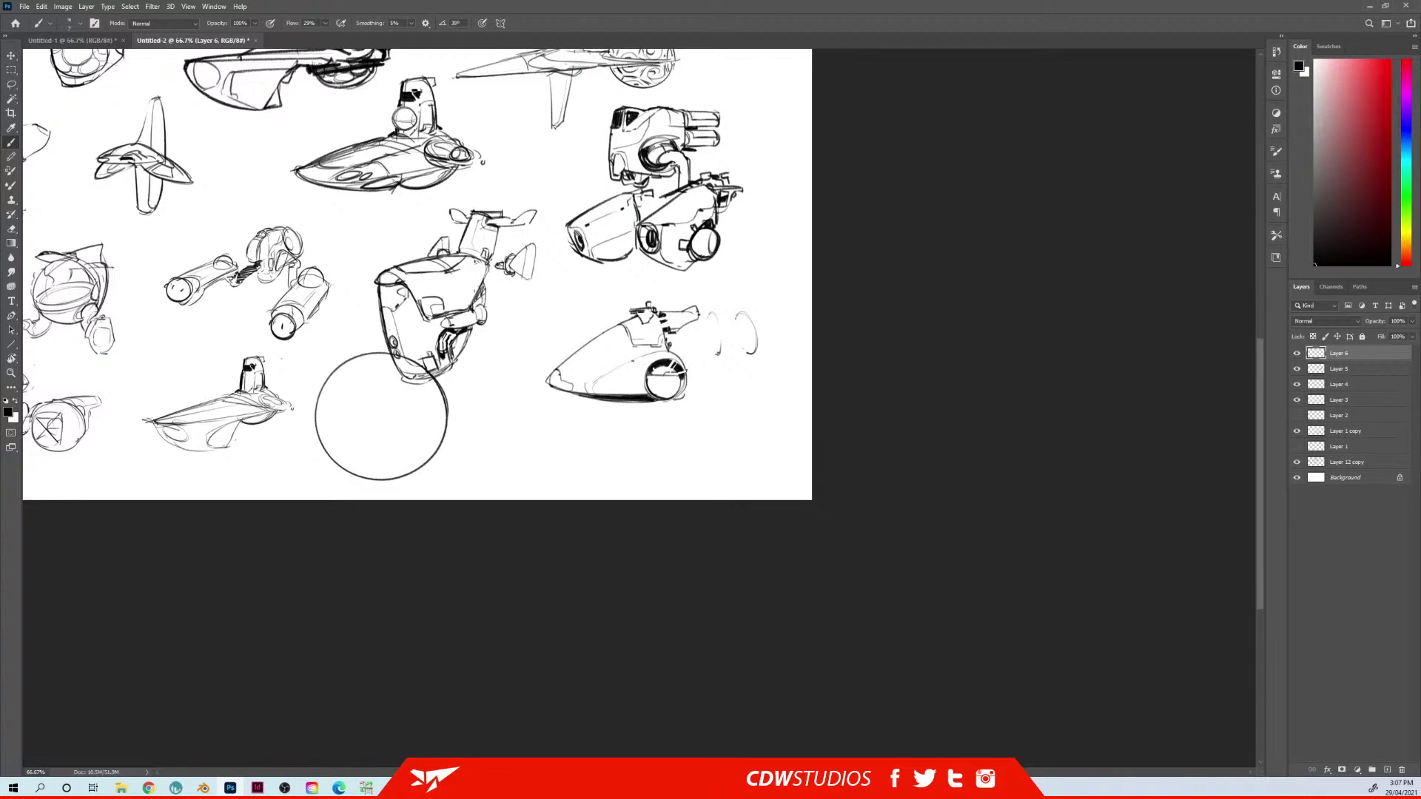
{"action": "mouse_move", "coordinate": [696, 326]}
{"action": "left_mouse_down"}
{"action": "mouse_move", "coordinate": [696, 384]}
{"action": "mouse_move", "coordinate": [682, 325]}
{"action": "left_mouse_up"}
{"action": "key", "text": "e"}
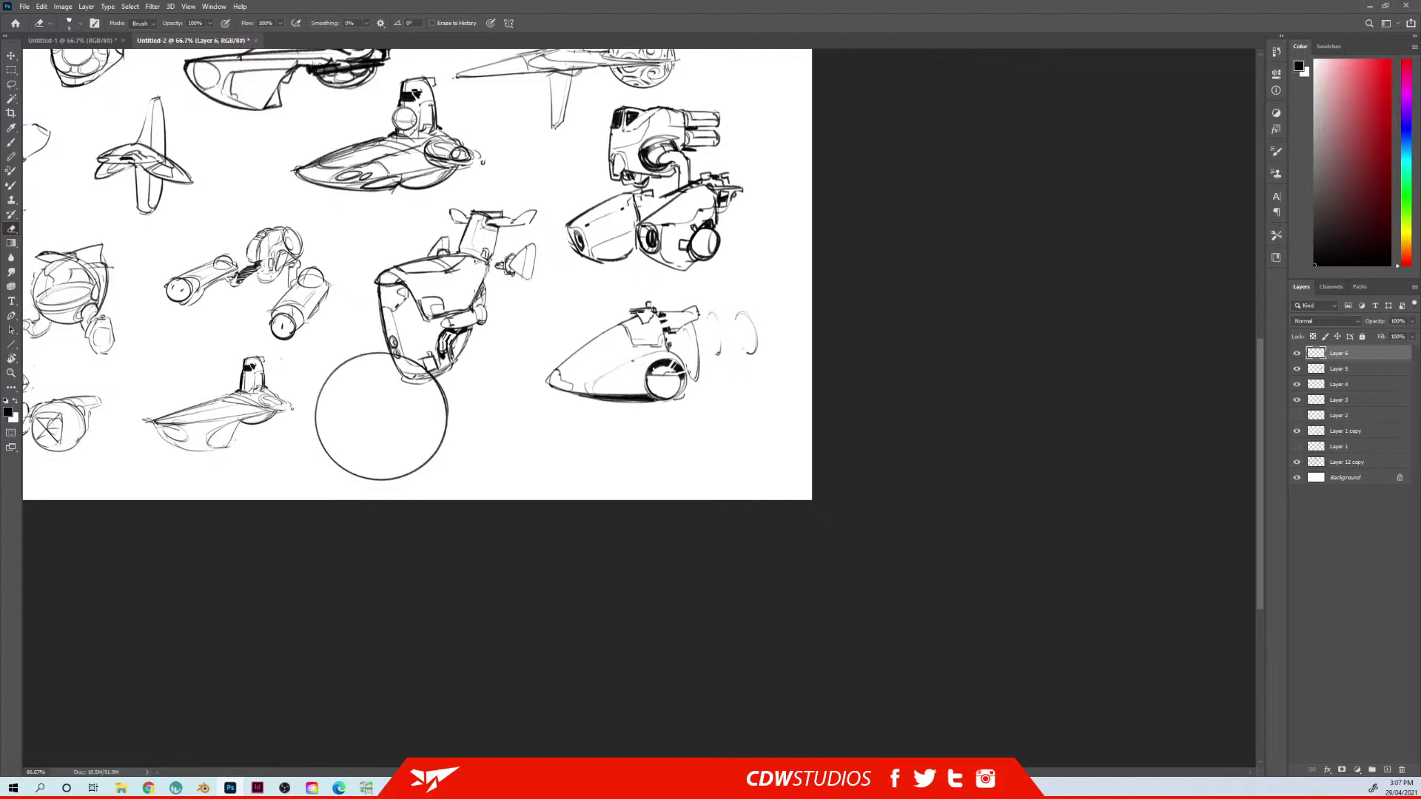
{"action": "key", "text": "b"}
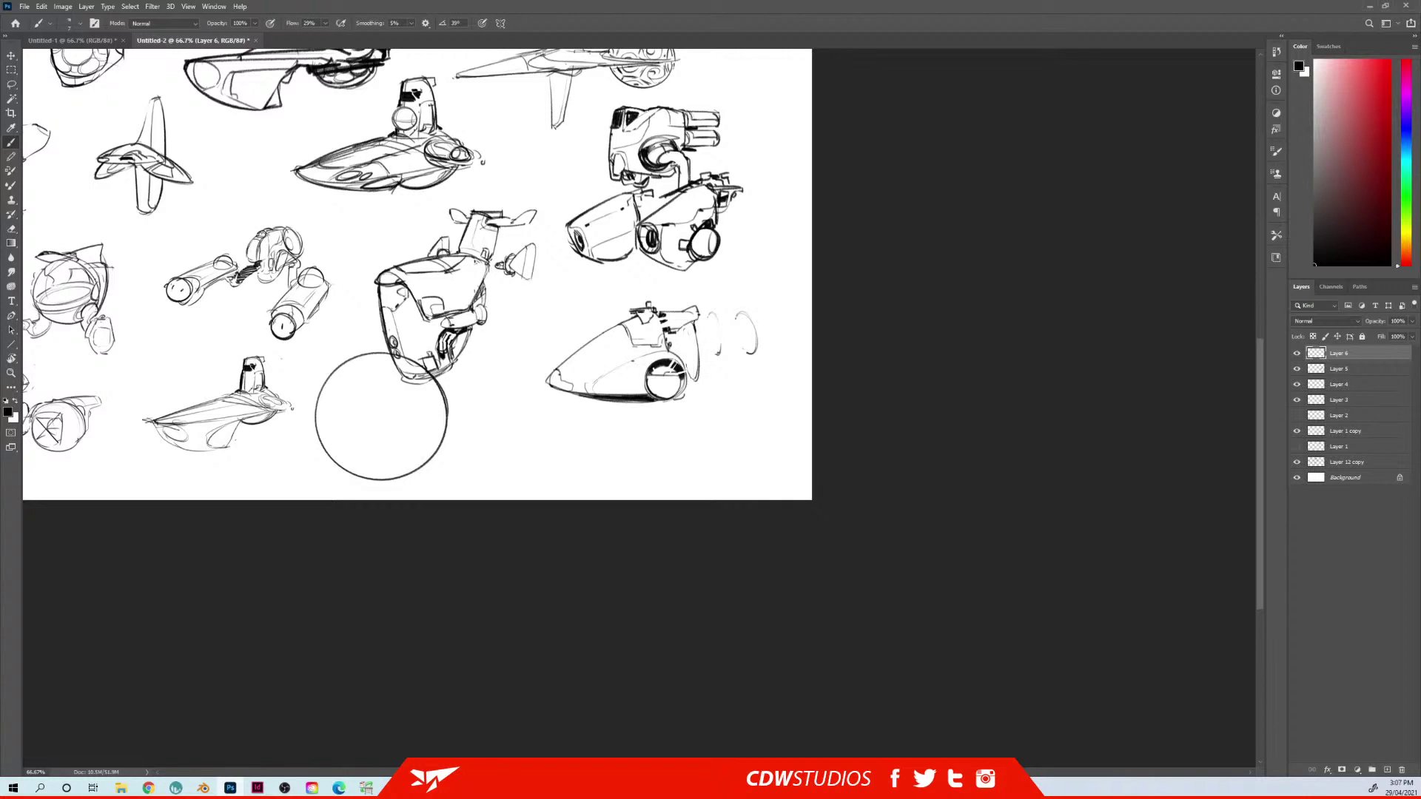
Connect the guide arcs into a cylindrical rear thruster joined to the back of the hull
{"action": "mouse_move", "coordinate": [696, 380]}
{"action": "left_mouse_down"}
{"action": "mouse_move", "coordinate": [724, 352]}
{"action": "mouse_move", "coordinate": [711, 351]}
{"action": "mouse_move", "coordinate": [755, 353]}
{"action": "left_mouse_up"}
{"action": "mouse_move", "coordinate": [706, 312]}
{"action": "left_mouse_down"}
{"action": "mouse_move", "coordinate": [747, 313]}
{"action": "mouse_move", "coordinate": [754, 355]}
{"action": "left_mouse_up"}
{"action": "key", "text": "ctrl+z"}
{"action": "key", "text": "ctrl+z"}
{"action": "mouse_move", "coordinate": [716, 333]}
{"action": "left_mouse_down"}
{"action": "mouse_move", "coordinate": [719, 356]}
{"action": "mouse_move", "coordinate": [717, 342]}
{"action": "left_mouse_up"}
{"action": "left_click_drag", "start_coordinate": [691, 345], "coordinate": [717, 350]}
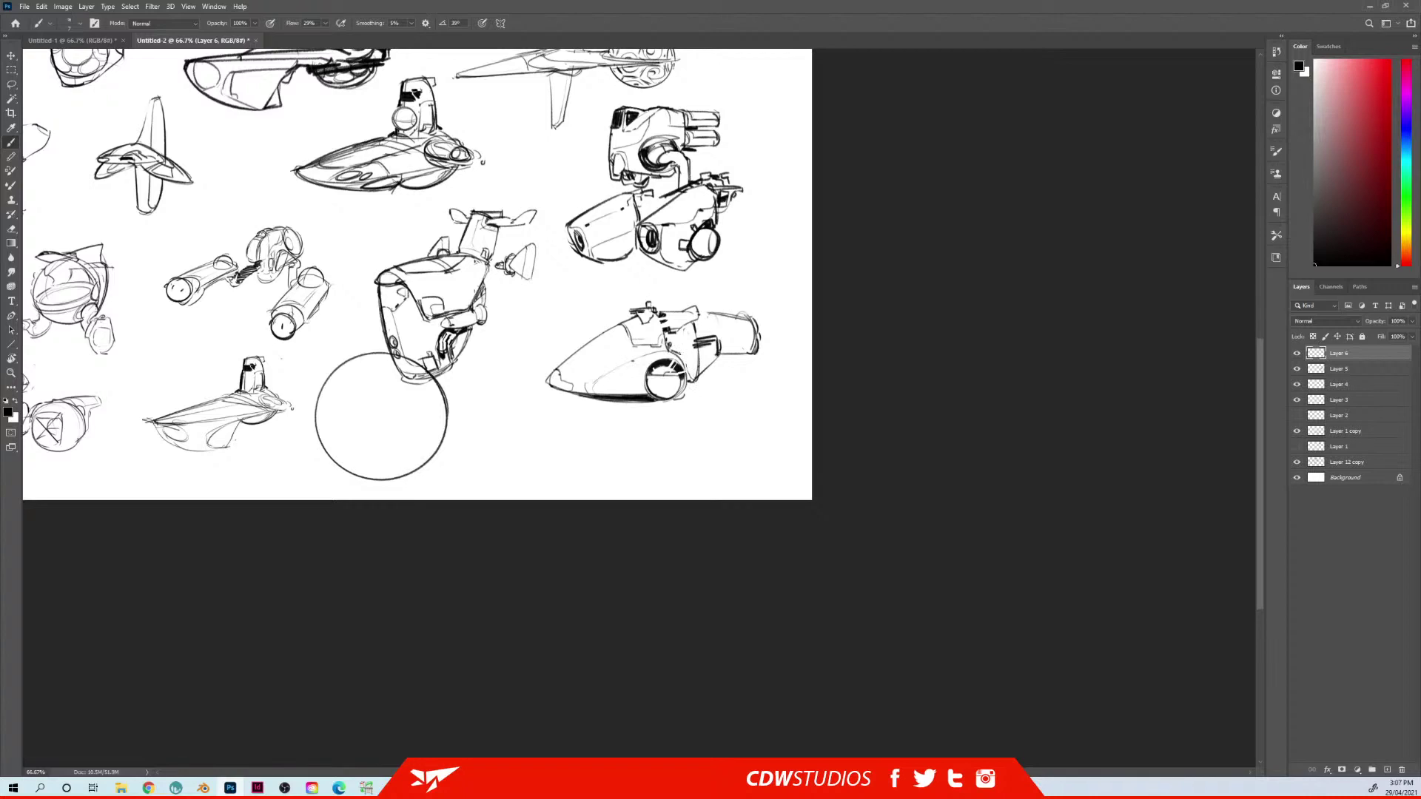
Fill the gap between the hull and the rear thruster with solid black
{"action": "left_click_drag", "start_coordinate": [664, 339], "coordinate": [672, 352]}
{"action": "key", "text": "e"}
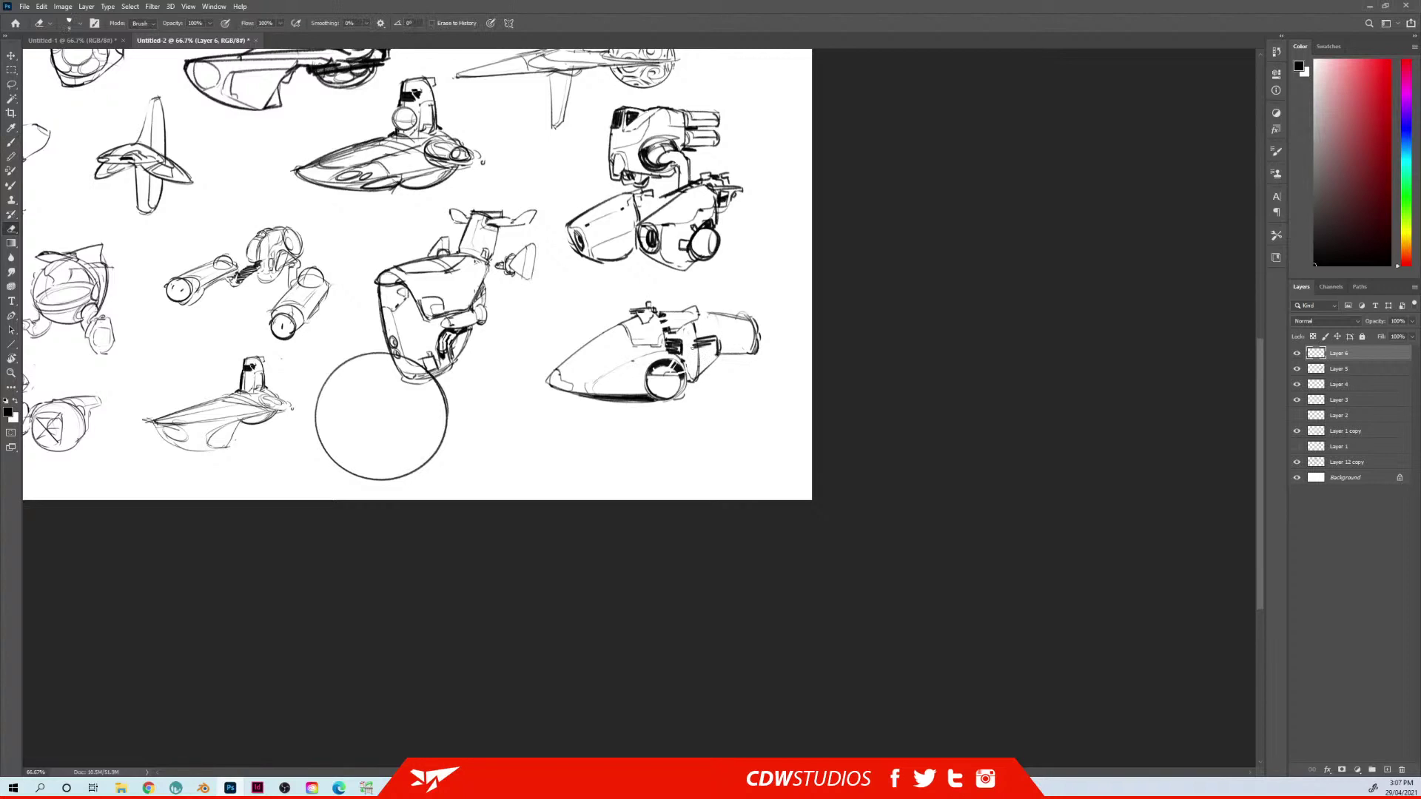
{"action": "key", "text": "b"}
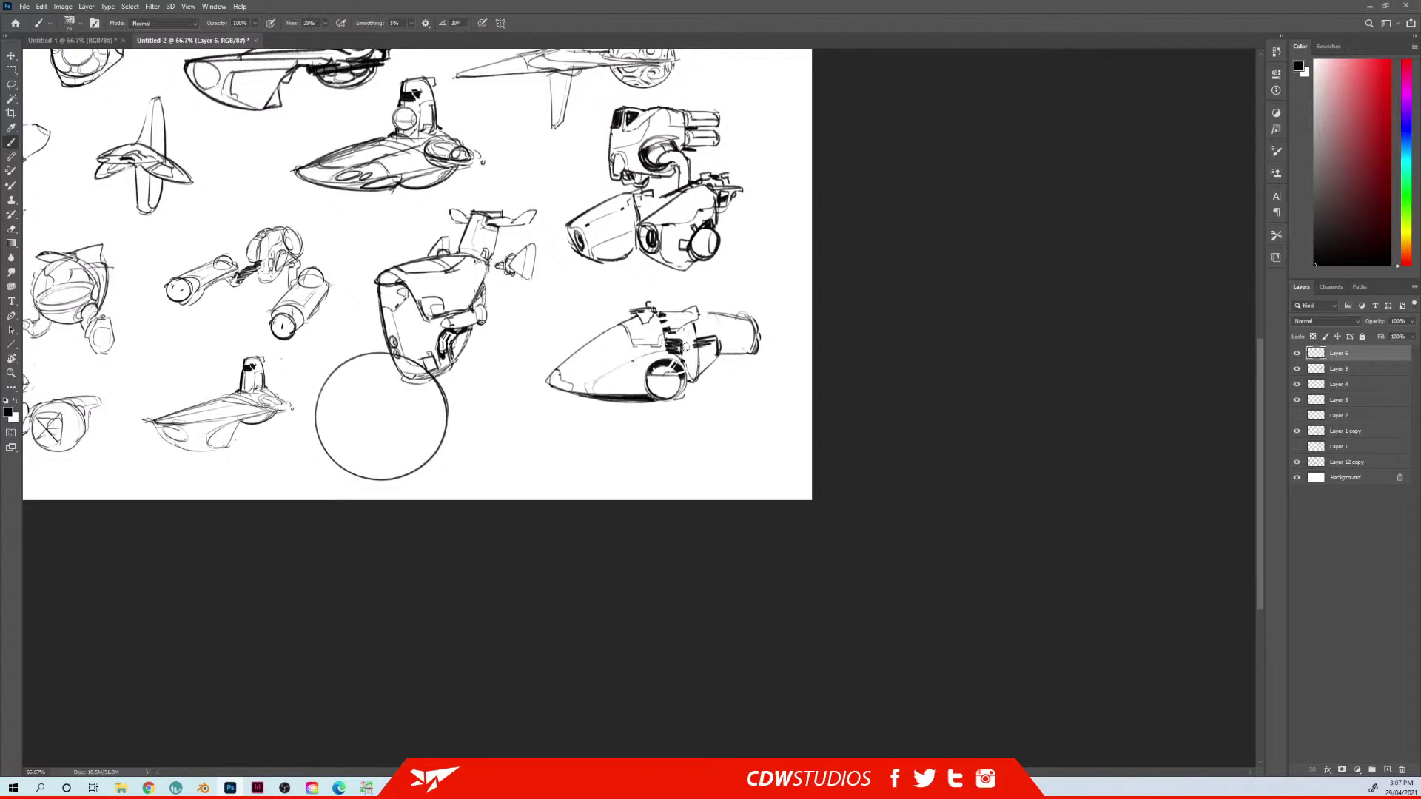
{"action": "mouse_move", "coordinate": [671, 345]}
{"action": "left_mouse_down"}
{"action": "mouse_move", "coordinate": [711, 355]}
{"action": "mouse_move", "coordinate": [699, 364]}
{"action": "mouse_move", "coordinate": [679, 353]}
{"action": "mouse_move", "coordinate": [742, 337]}
{"action": "mouse_move", "coordinate": [729, 334]}
{"action": "left_mouse_up"}
Erase a zigzag truss pattern and light edges out of the black area between hull and thruster
{"action": "key", "text": "e"}
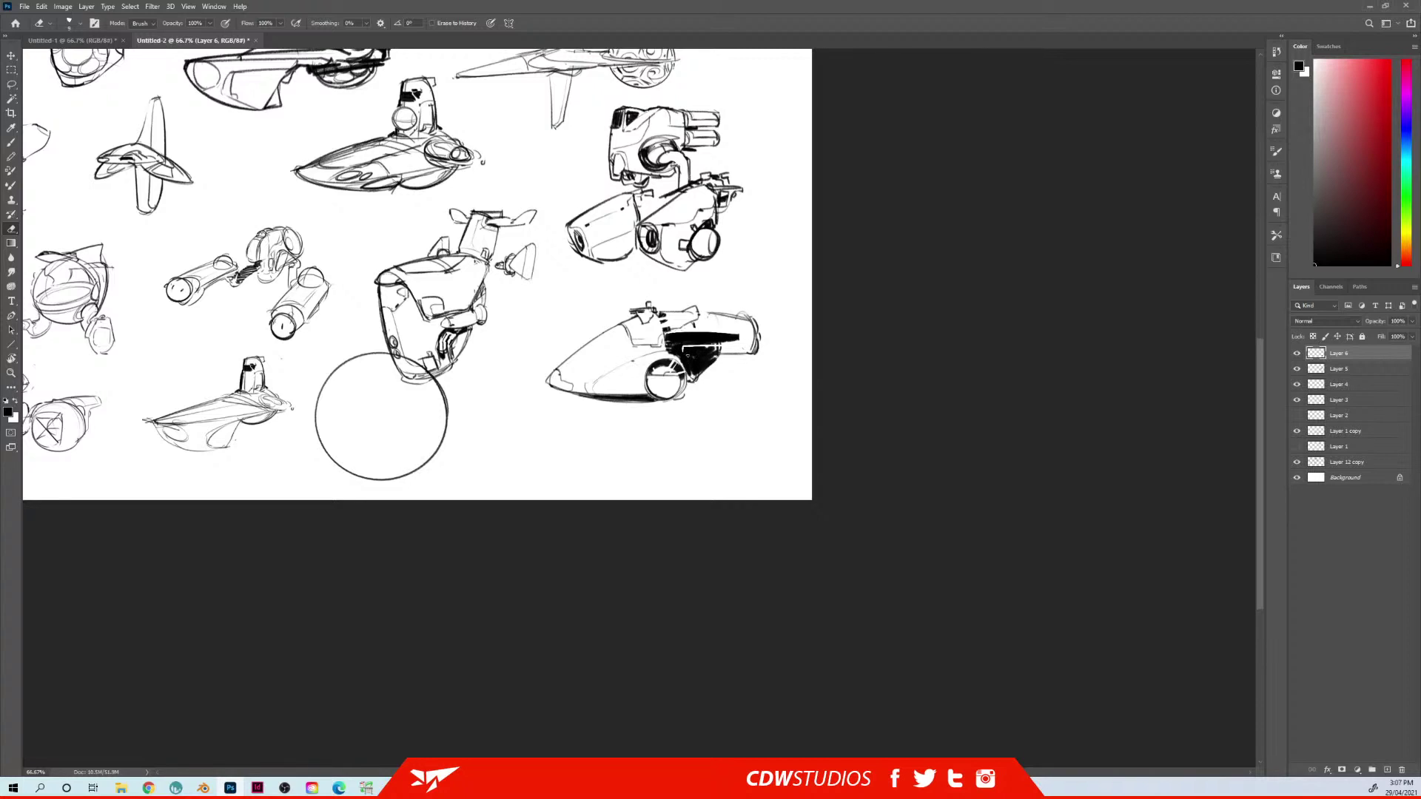
{"action": "left_click_drag", "start_coordinate": [687, 356], "coordinate": [707, 366]}
{"action": "mouse_move", "coordinate": [722, 337]}
{"action": "left_mouse_down"}
{"action": "mouse_move", "coordinate": [735, 338]}
{"action": "mouse_move", "coordinate": [667, 332]}
{"action": "left_mouse_up"}
{"action": "left_click_drag", "start_coordinate": [663, 357], "coordinate": [690, 353]}
{"action": "key", "text": "b"}
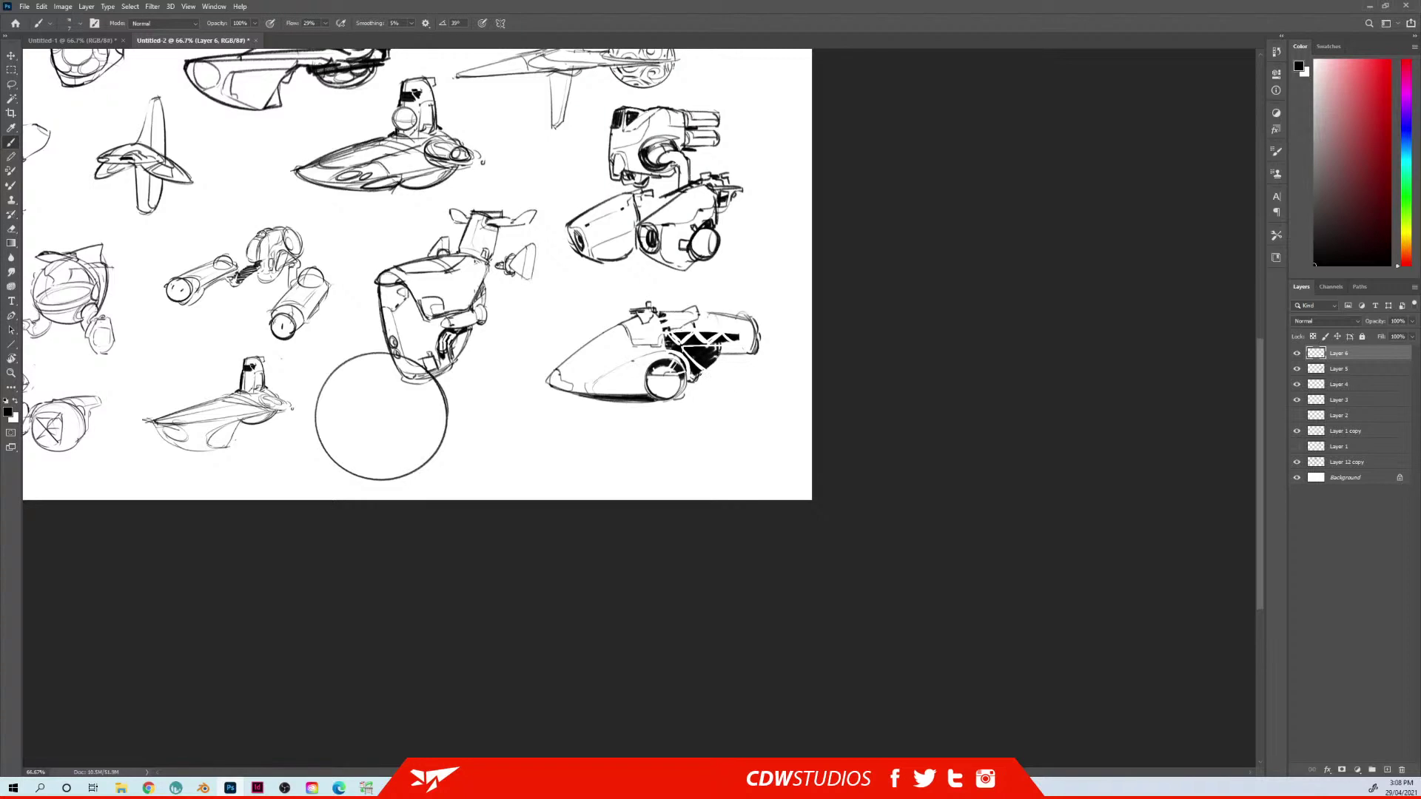
Add small mechanical details to the black area below the truss with brush and eraser
{"action": "left_click_drag", "start_coordinate": [711, 357], "coordinate": [722, 367]}
{"action": "key", "text": "e"}
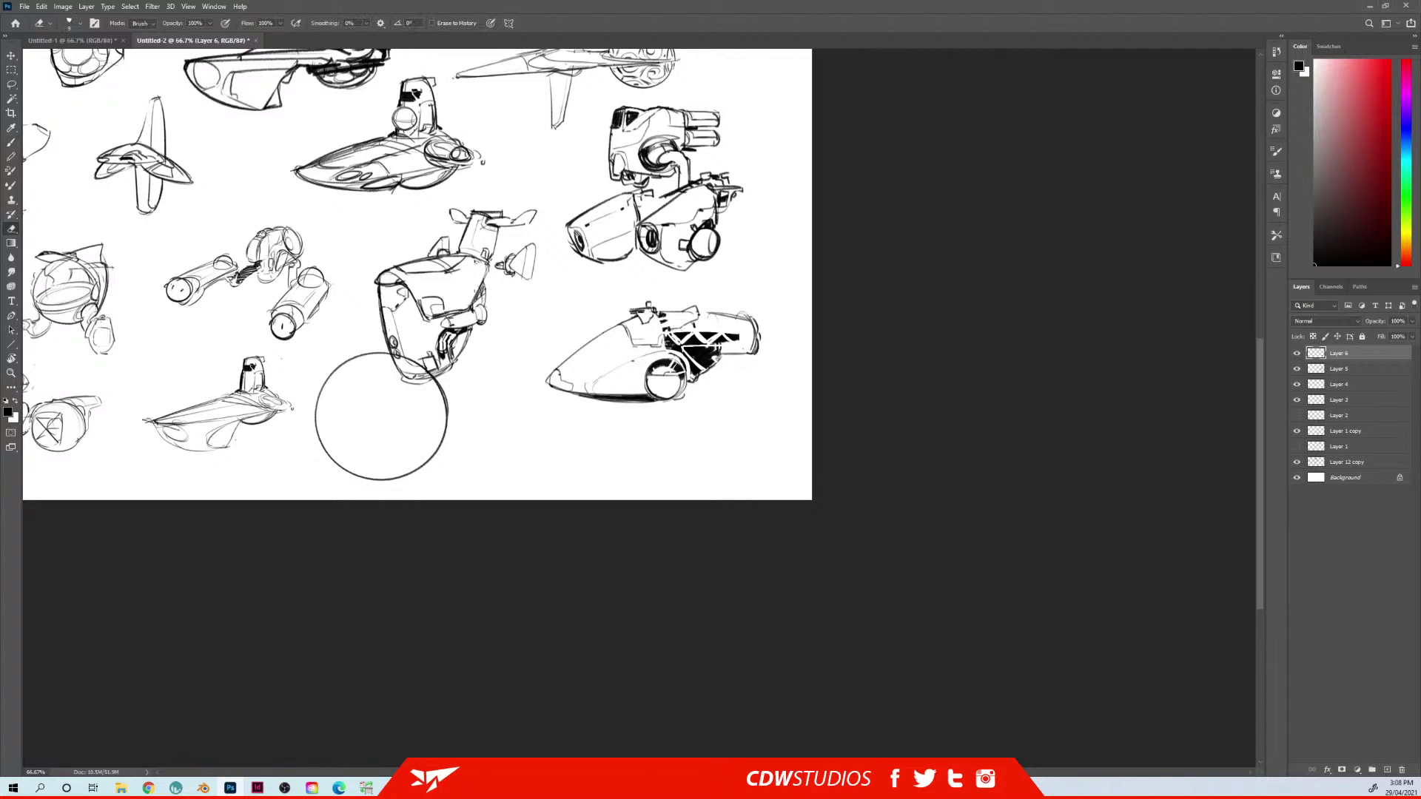
{"action": "left_click_drag", "start_coordinate": [703, 354], "coordinate": [709, 362]}
{"action": "key", "text": "b"}
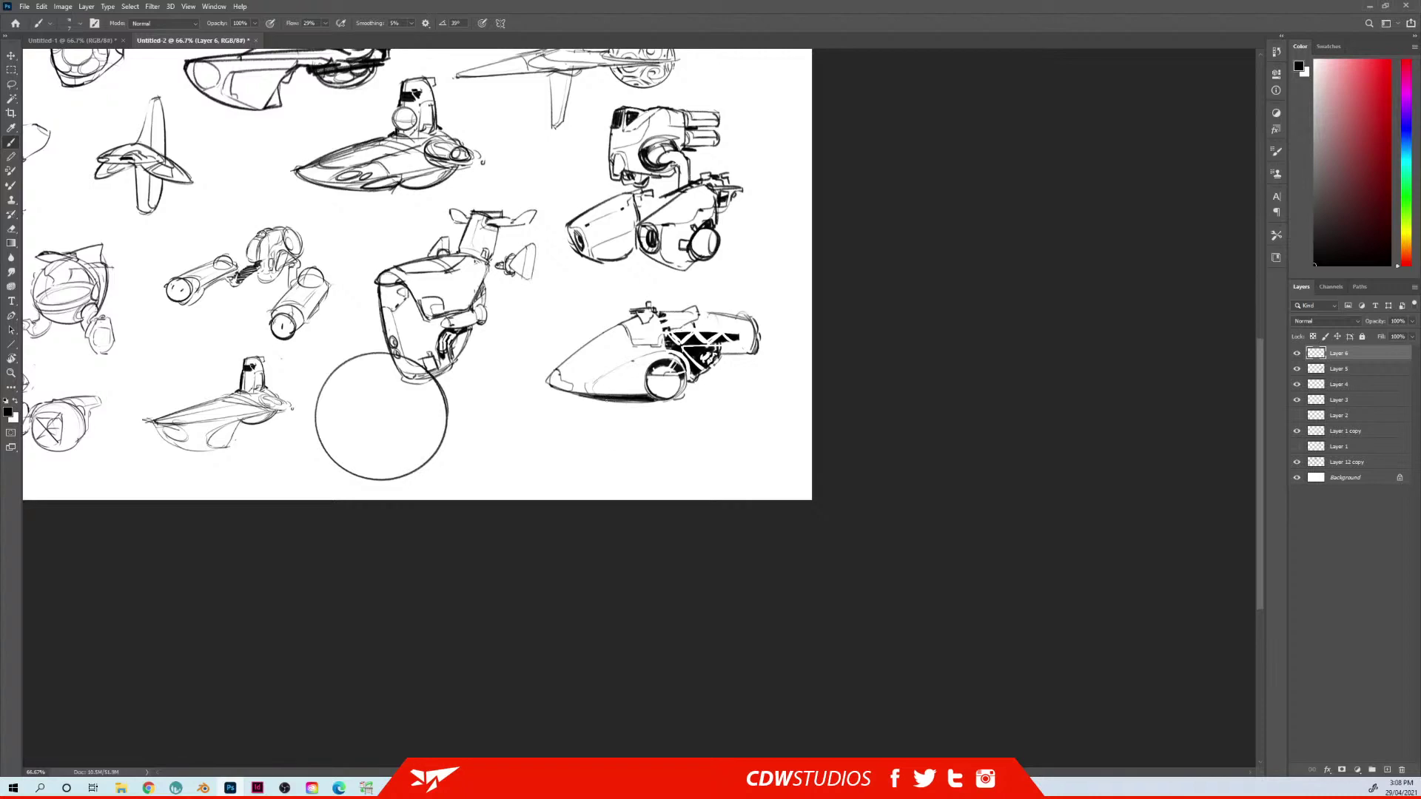
Draw a large arc beneath the round engine and reposition the ship sketch with Free Transform
{"action": "mouse_move", "coordinate": [594, 396]}
{"action": "left_mouse_down"}
{"action": "mouse_move", "coordinate": [694, 389]}
{"action": "mouse_move", "coordinate": [686, 405]}
{"action": "mouse_move", "coordinate": [695, 385]}
{"action": "mouse_move", "coordinate": [661, 416]}
{"action": "mouse_move", "coordinate": [703, 378]}
{"action": "mouse_move", "coordinate": [664, 375]}
{"action": "left_mouse_up"}
{"action": "key", "text": "ctrl+z"}
{"action": "key", "text": "ctrl+t"}
{"action": "mouse_move", "coordinate": [740, 312]}
{"action": "left_mouse_down"}
{"action": "mouse_move", "coordinate": [749, 297]}
{"action": "mouse_move", "coordinate": [740, 312]}
{"action": "left_mouse_up"}
{"action": "key", "text": "Return"}
{"action": "key", "text": "b"}
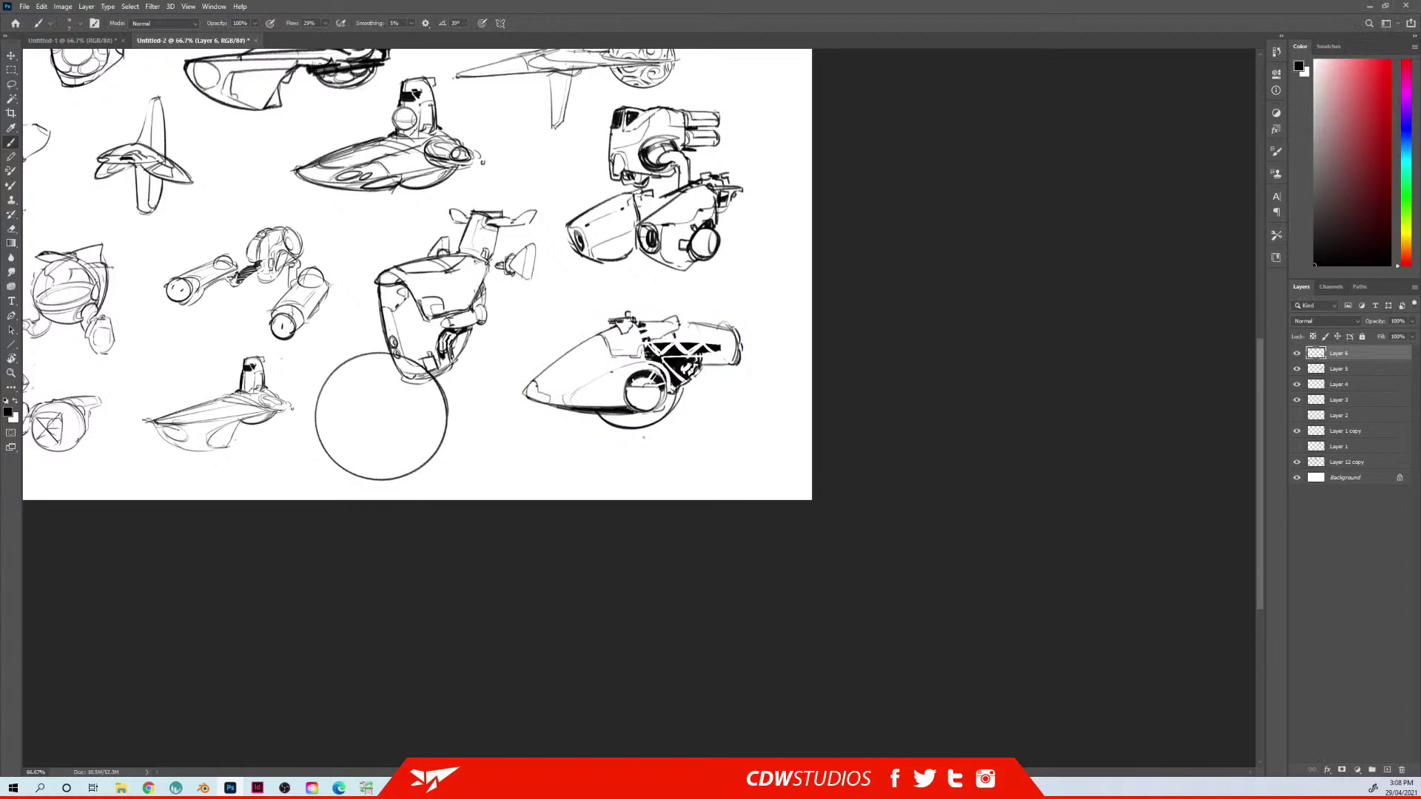
Shift the ship sketch slightly toward the lower left and refine the small mount on its top edge
{"action": "mouse_move", "coordinate": [655, 379]}
{"action": "left_mouse_down"}
{"action": "mouse_move", "coordinate": [657, 415]}
{"action": "mouse_move", "coordinate": [638, 386]}
{"action": "left_mouse_up"}
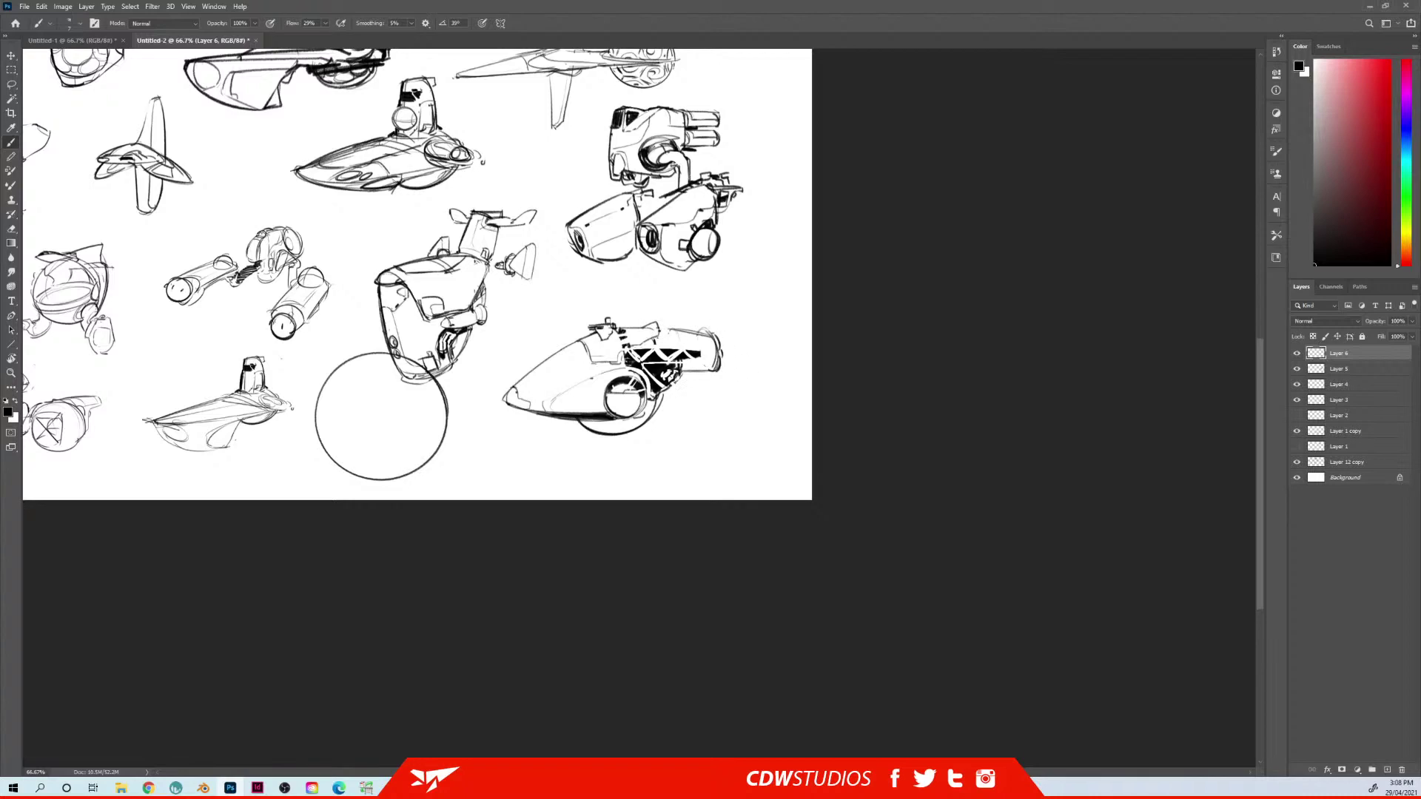
{"action": "left_click_drag", "start_coordinate": [629, 350], "coordinate": [654, 339]}
{"action": "left_click_drag", "start_coordinate": [575, 341], "coordinate": [594, 332]}
{"action": "key", "text": "e"}
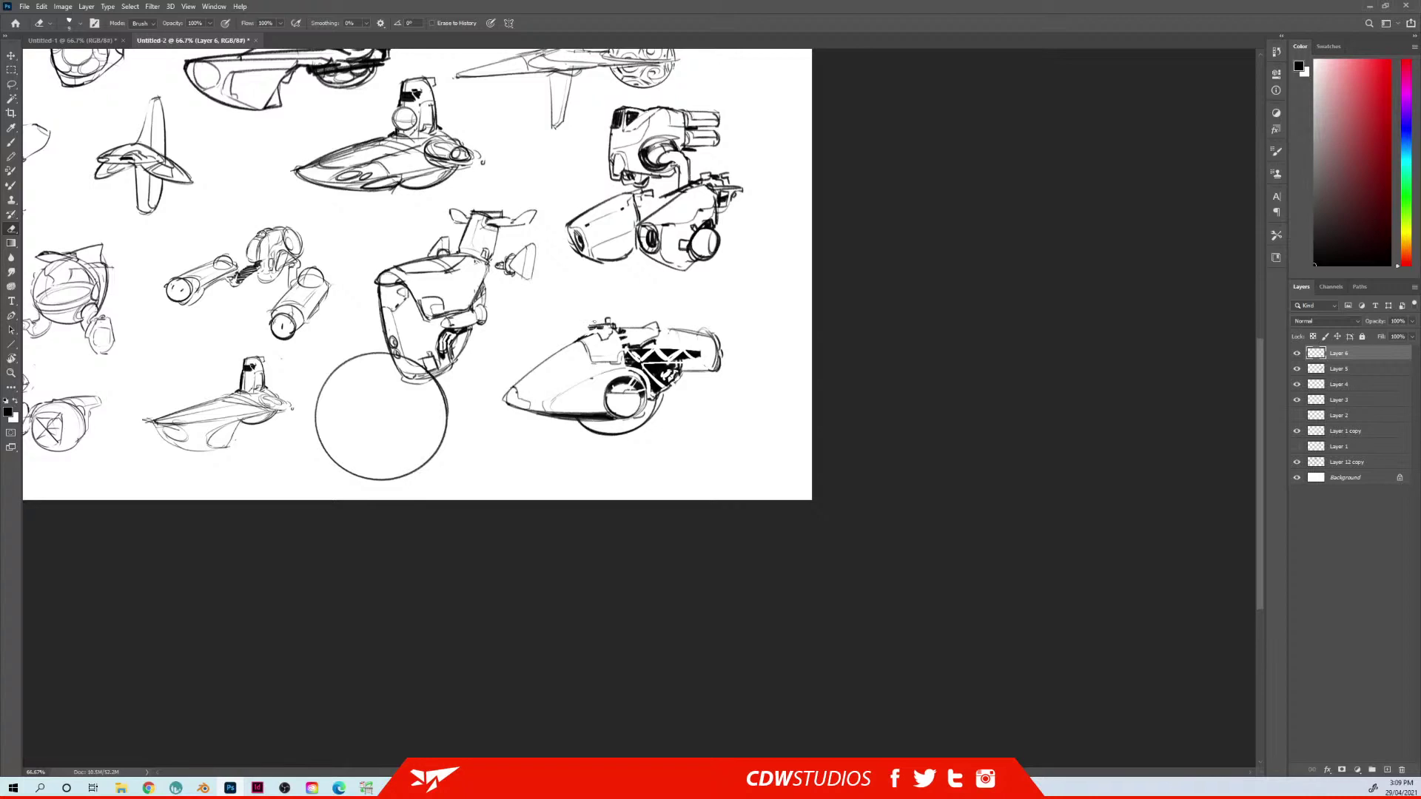
{"action": "key", "text": "b"}
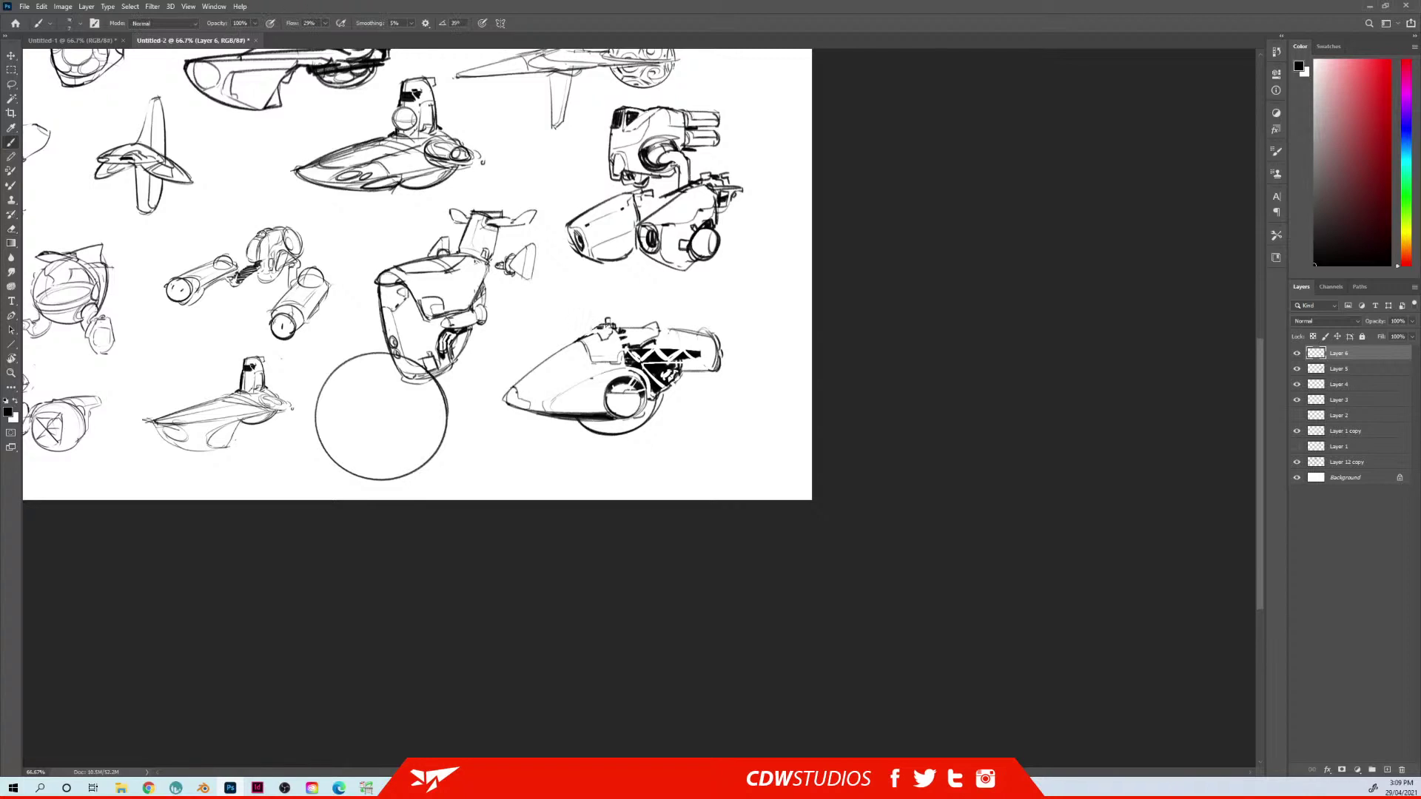
{"action": "left_click_drag", "start_coordinate": [581, 337], "coordinate": [598, 327]}
{"action": "mouse_move", "coordinate": [657, 321]}
{"action": "left_mouse_down"}
{"action": "mouse_move", "coordinate": [710, 327]}
{"action": "mouse_move", "coordinate": [657, 321]}
{"action": "left_mouse_up"}
{"action": "key", "text": "ctrl+z"}
{"action": "key", "text": "ctrl+z"}
{"action": "key", "text": "ctrl+z"}
{"action": "key", "text": "ctrl+z"}
Strengthen the rear thruster's upper contour and truss area, and move the ship sketch up the page
{"action": "key", "text": "e"}
{"action": "key", "text": "b"}
{"action": "left_click_drag", "start_coordinate": [641, 362], "coordinate": [654, 356]}
{"action": "left_click_drag", "start_coordinate": [671, 355], "coordinate": [689, 349]}
{"action": "left_click_drag", "start_coordinate": [655, 407], "coordinate": [664, 401]}
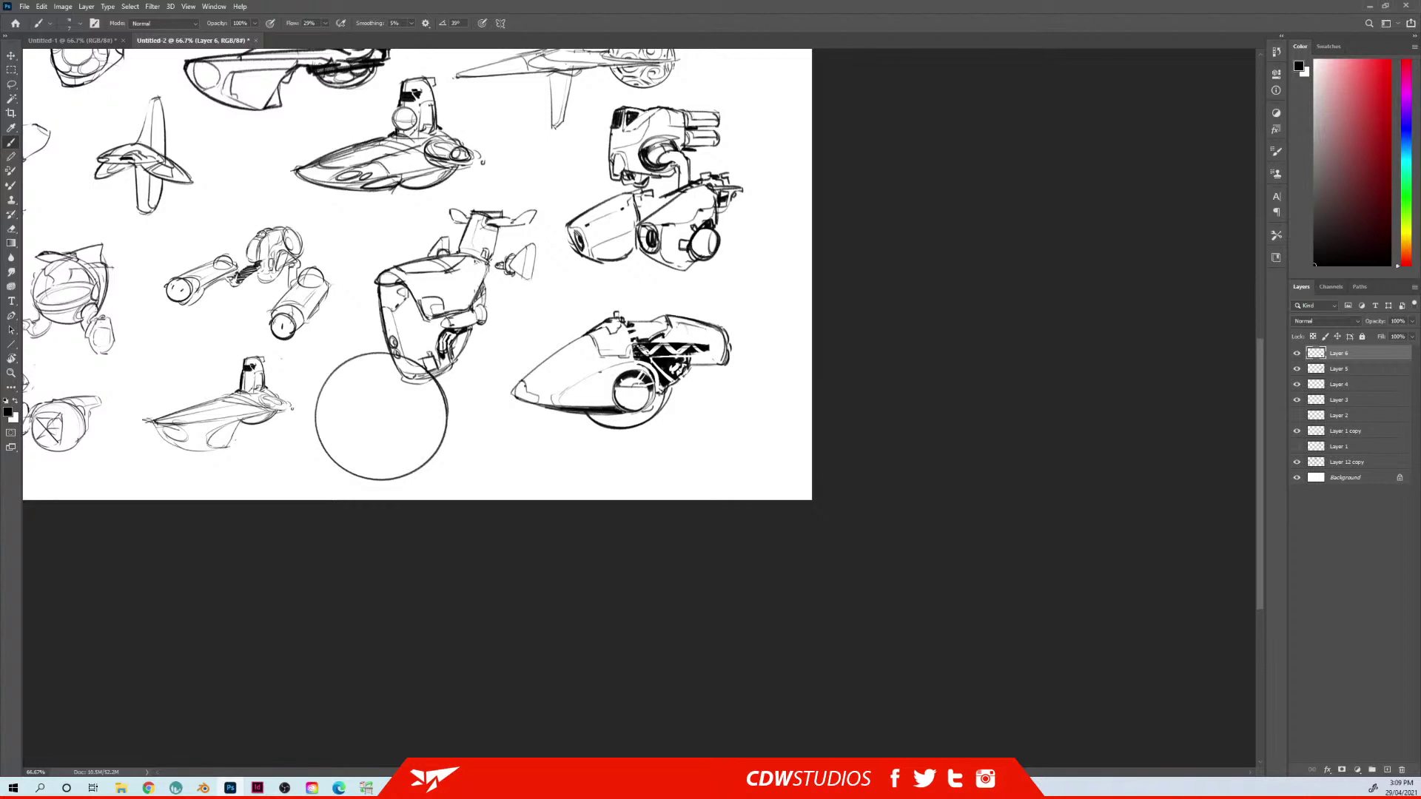
{"action": "left_click_drag", "start_coordinate": [624, 342], "coordinate": [611, 323]}
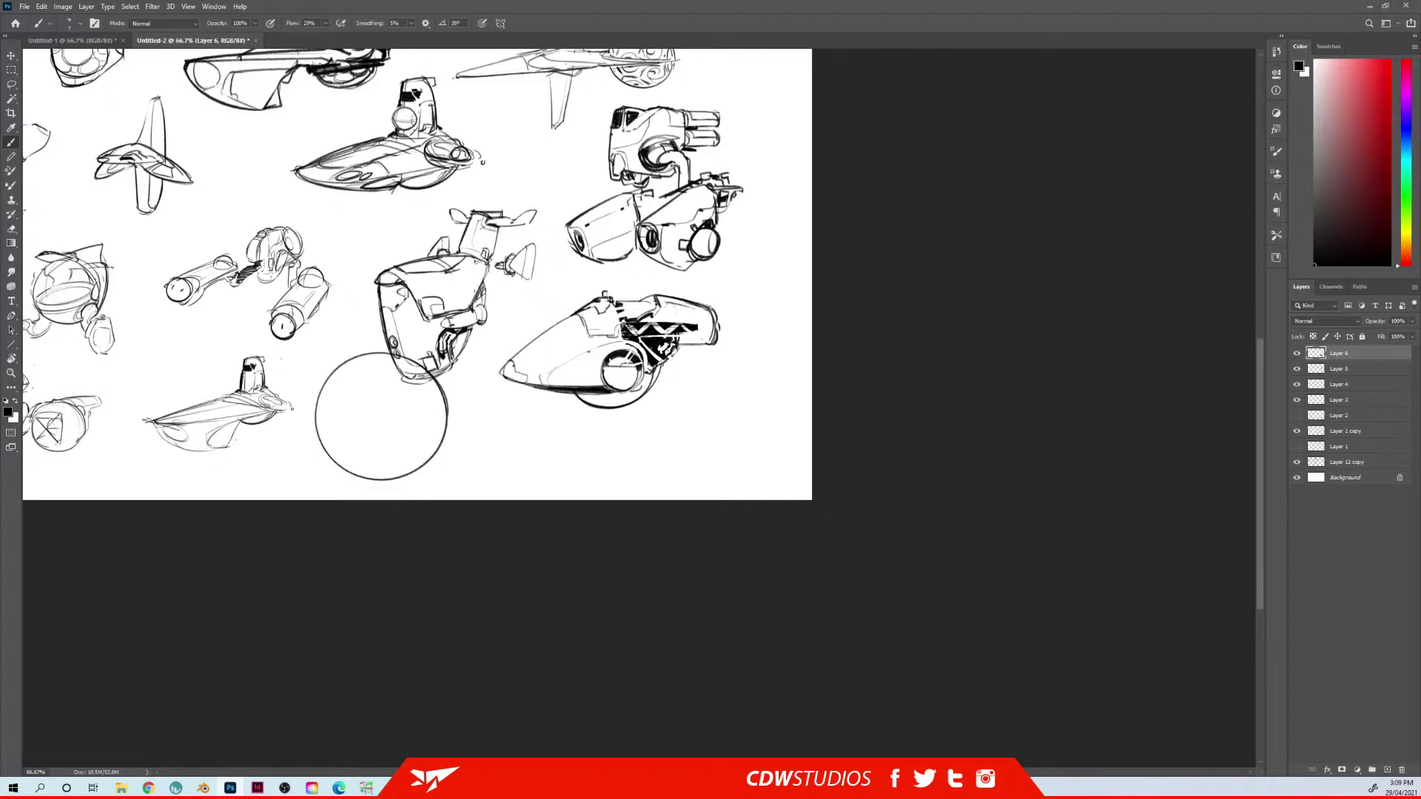
Touch up the thruster's underside and the details on top of the hull with brush and eraser
{"action": "mouse_move", "coordinate": [682, 344]}
{"action": "left_mouse_down"}
{"action": "mouse_move", "coordinate": [665, 364]}
{"action": "mouse_move", "coordinate": [683, 350]}
{"action": "left_mouse_up"}
{"action": "key", "text": "e"}
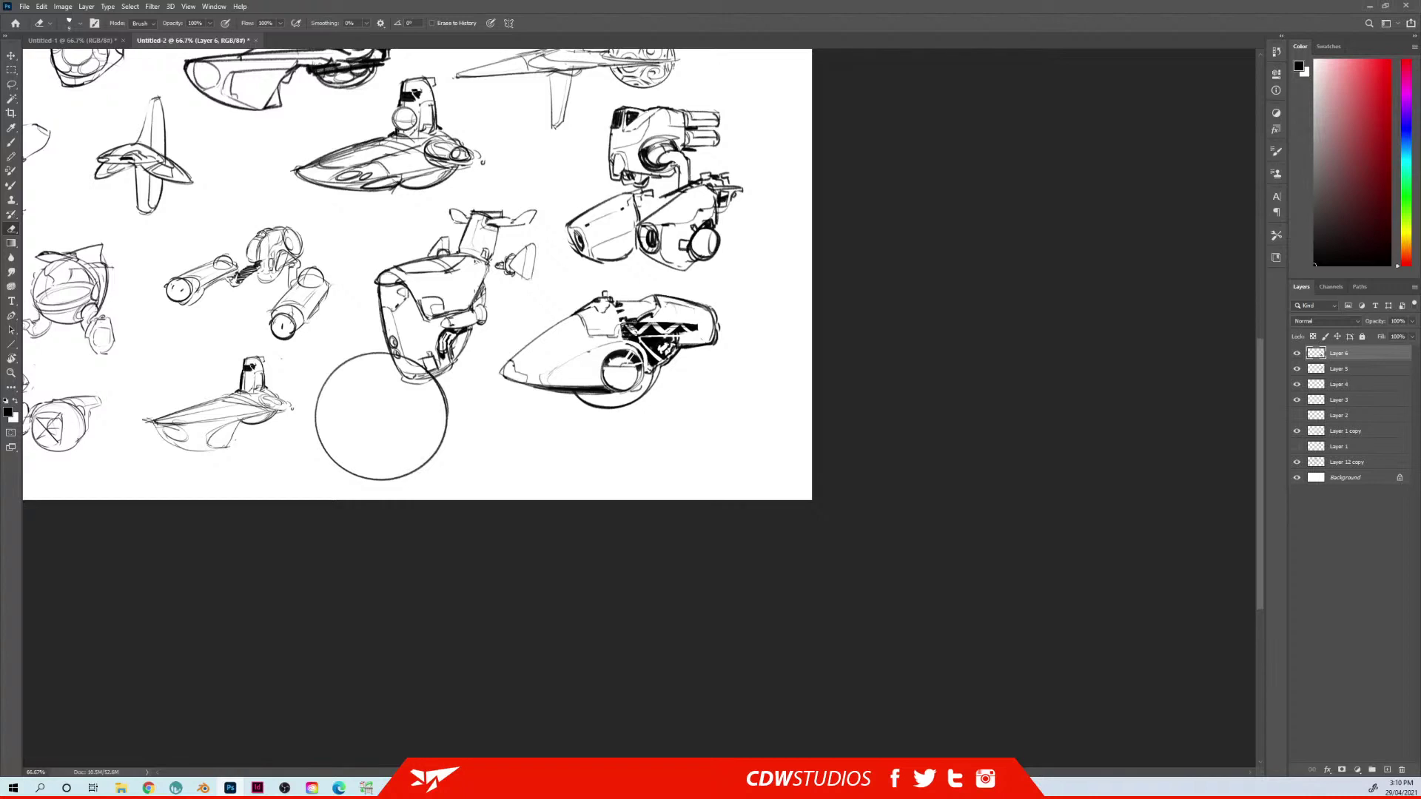
{"action": "key", "text": "b"}
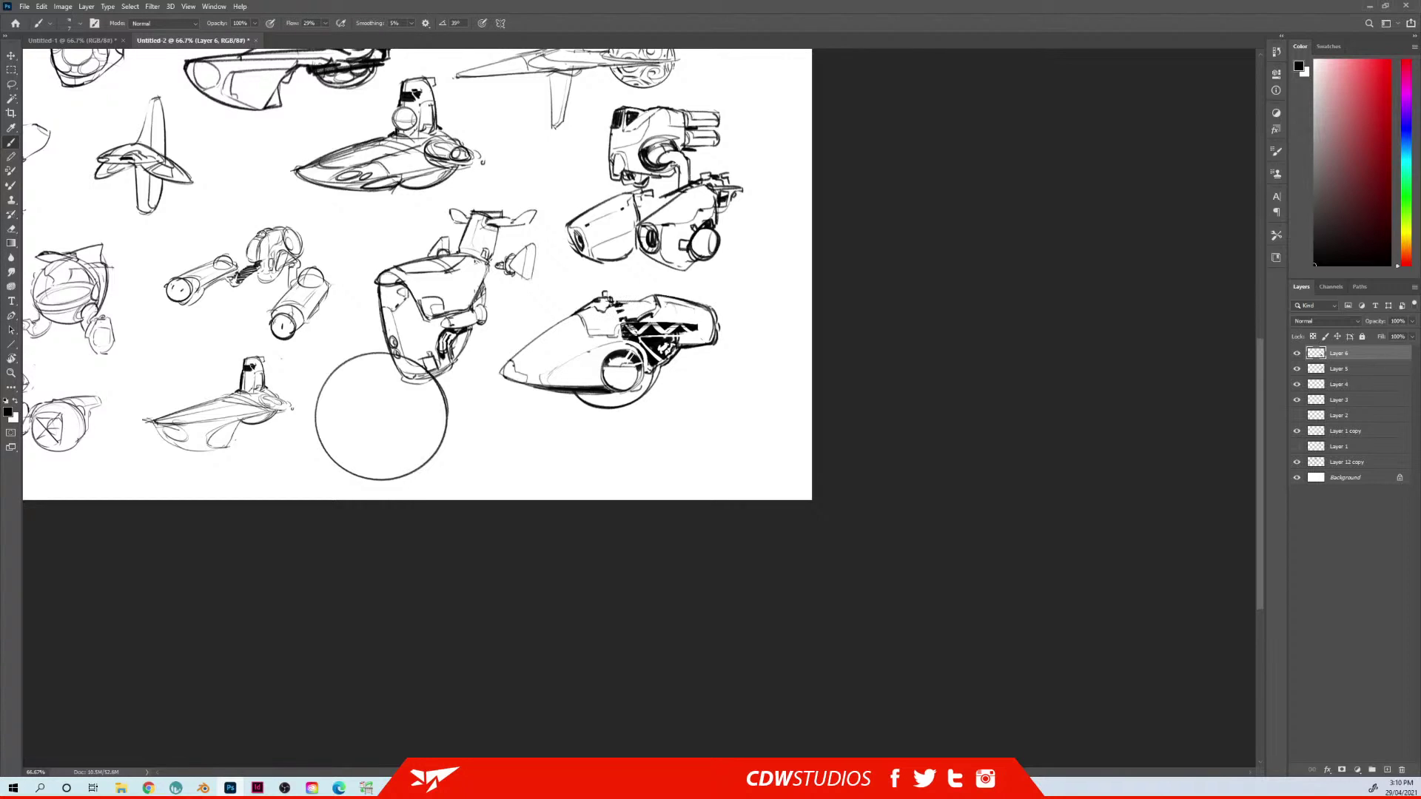
{"action": "key", "text": "e"}
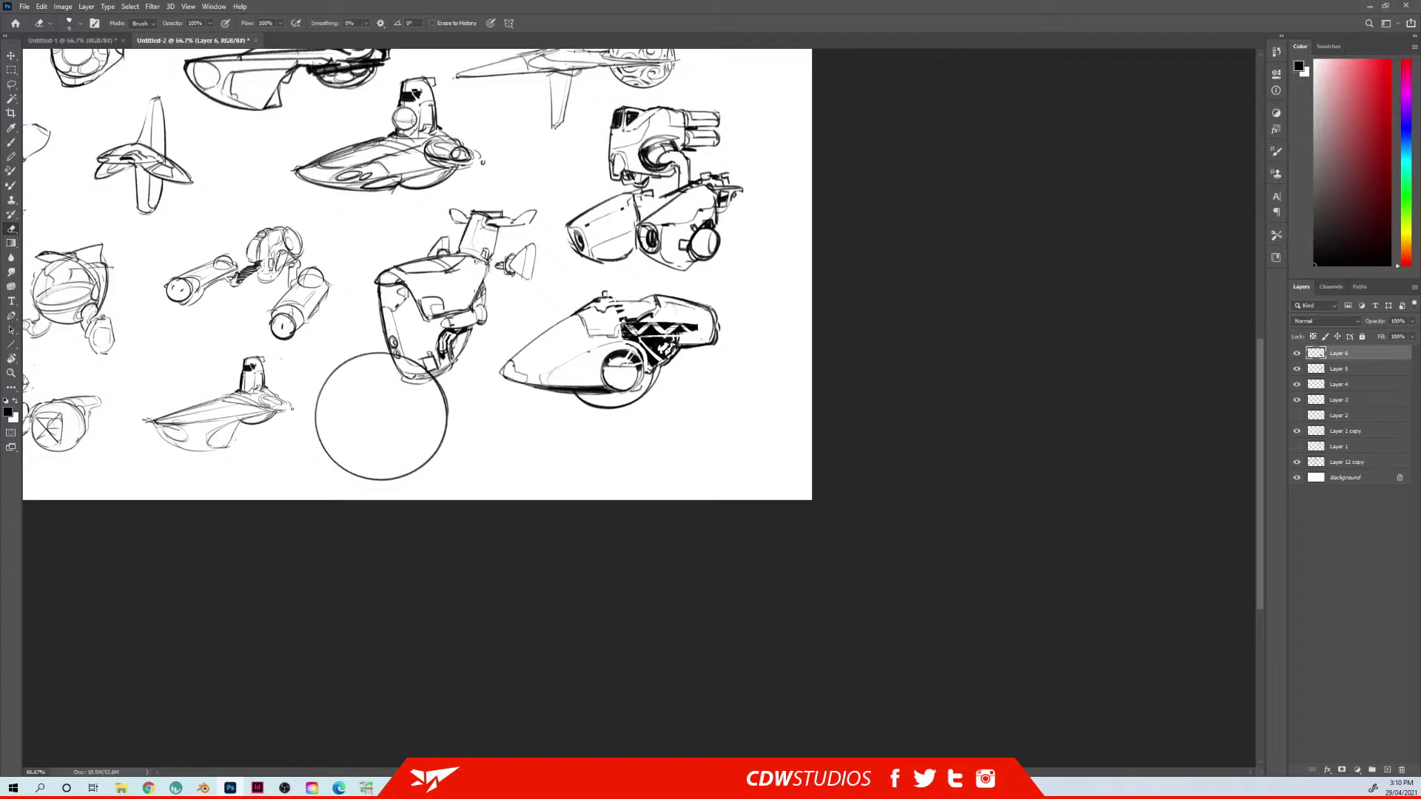
{"action": "key", "text": "b"}
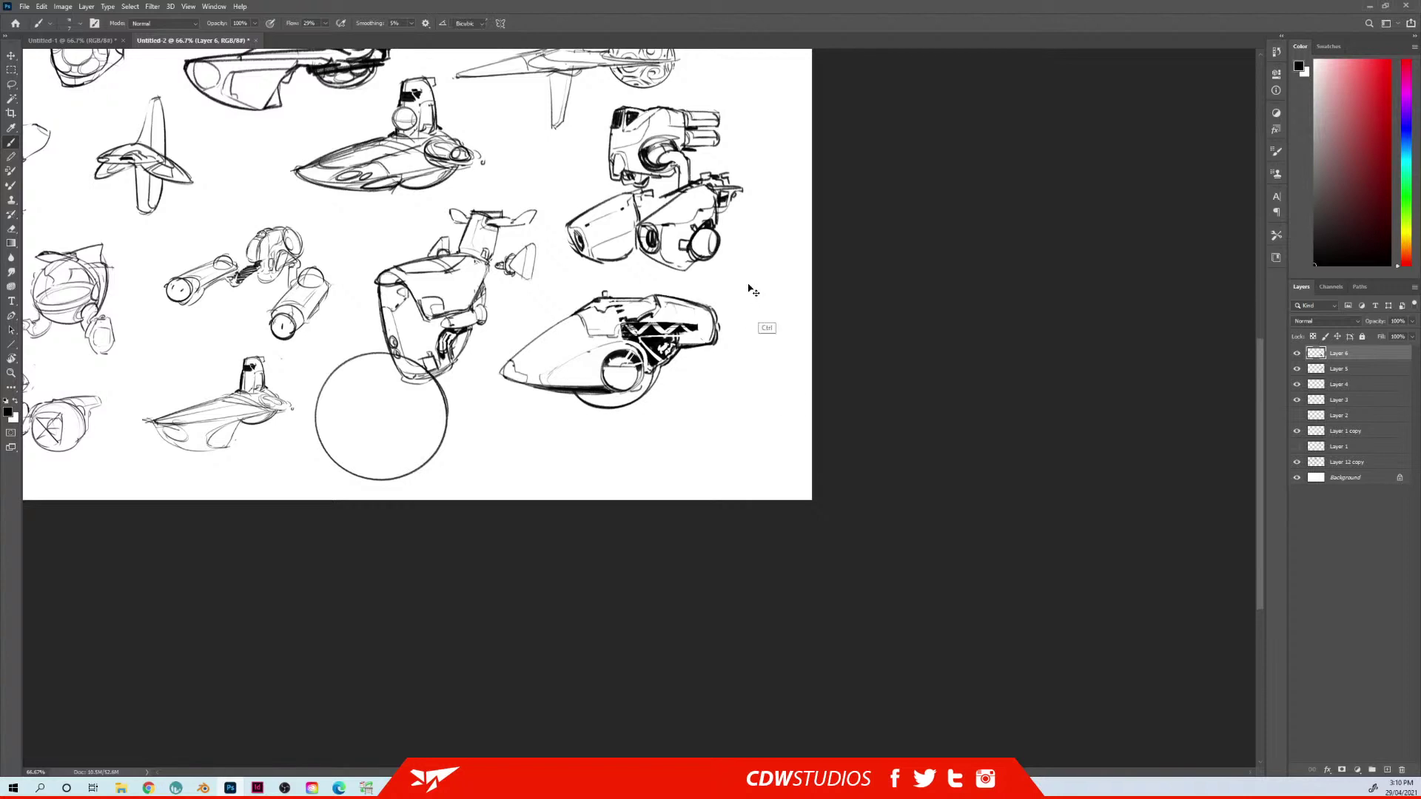
Enlarge the ship sketch slightly toward its rear with Free Transform and compare it with the previous size
{"action": "key", "text": "ctrl+t"}
{"action": "left_click_drag", "start_coordinate": [723, 296], "coordinate": [738, 264]}
{"action": "key", "text": "Return"}
{"action": "key", "text": "b"}
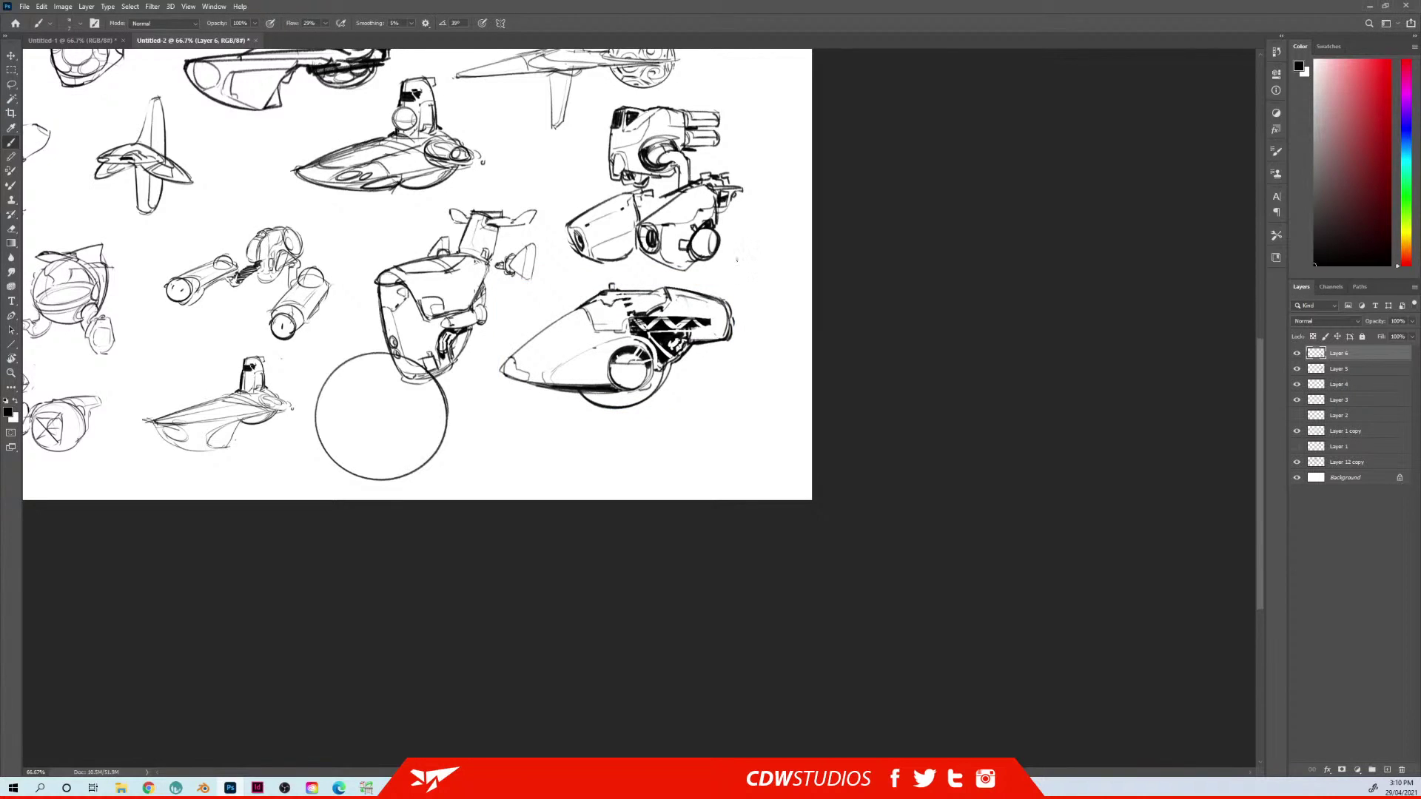
{"action": "key", "text": "ctrl+z"}
{"action": "key", "text": "ctrl+shift+z"}
{"action": "left_click_drag", "start_coordinate": [663, 369], "coordinate": [623, 370]}
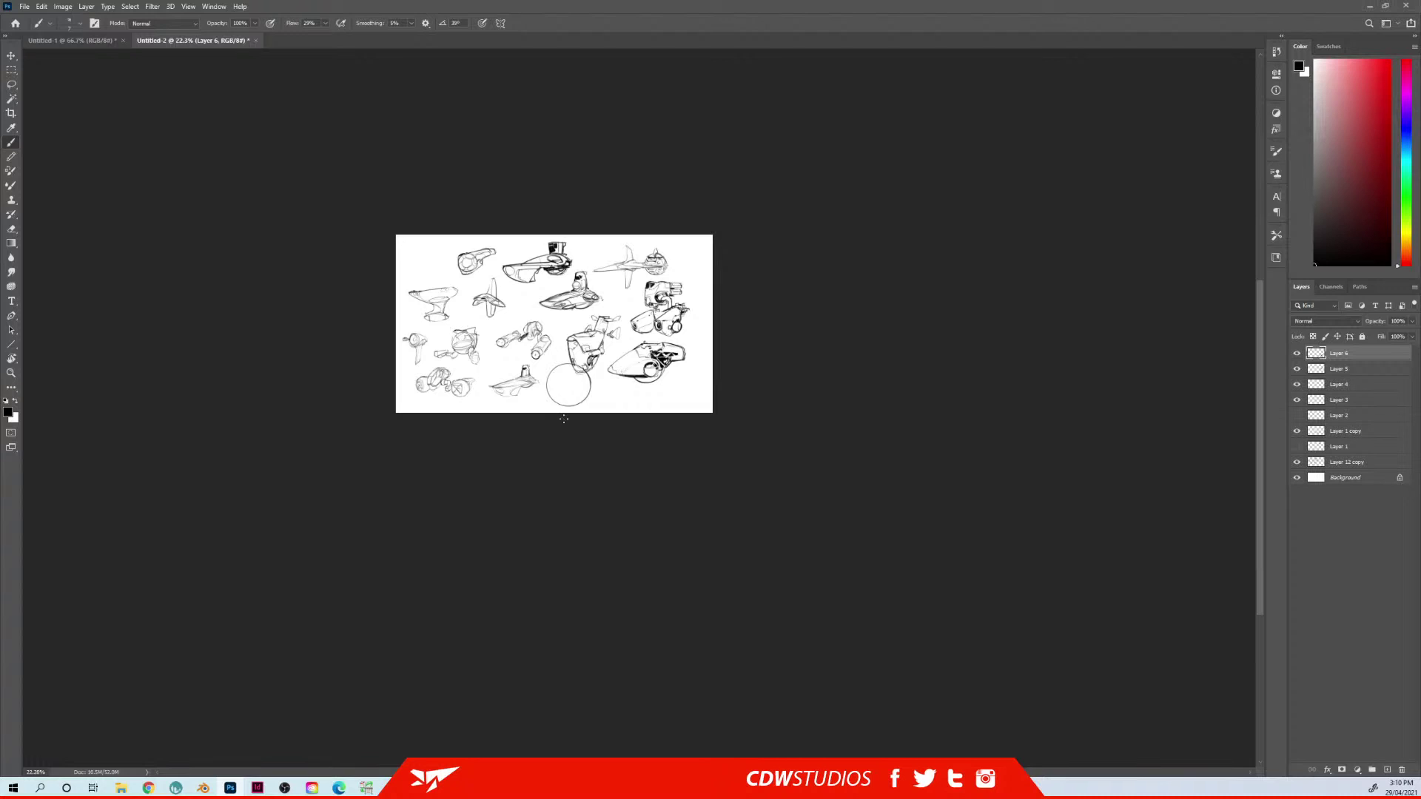
Extend the canvas downward with the Crop tool to make room below the thumbnails, and add a new layer on top
{"action": "left_click_drag", "start_coordinate": [563, 419], "coordinate": [502, 436]}
{"action": "key", "text": "c"}
{"action": "key", "text": "Return"}
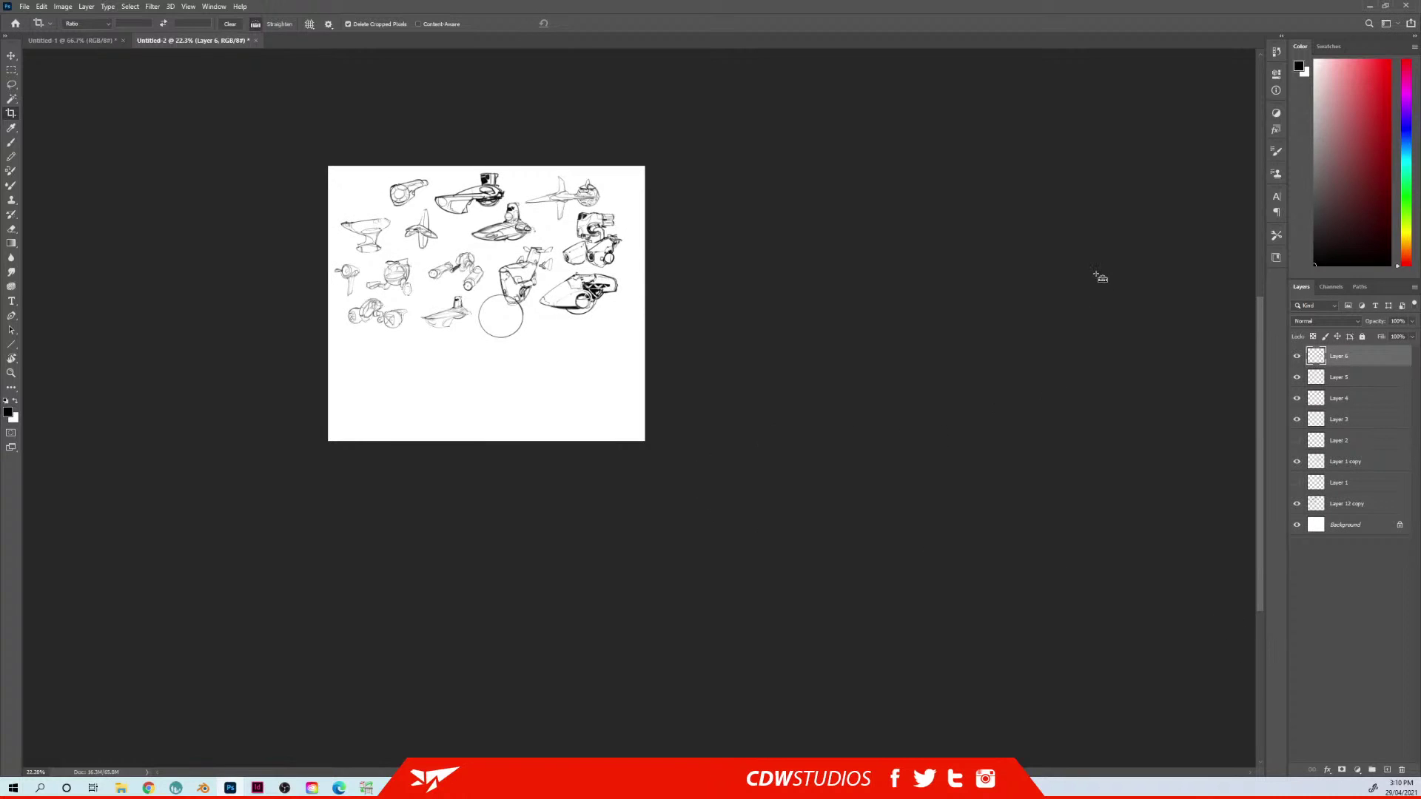
{"action": "key", "text": "ctrl+shift+n"}
{"action": "key", "text": "Return"}
{"action": "left_click_drag", "start_coordinate": [510, 211], "coordinate": [589, 264]}
{"action": "key", "text": "z"}
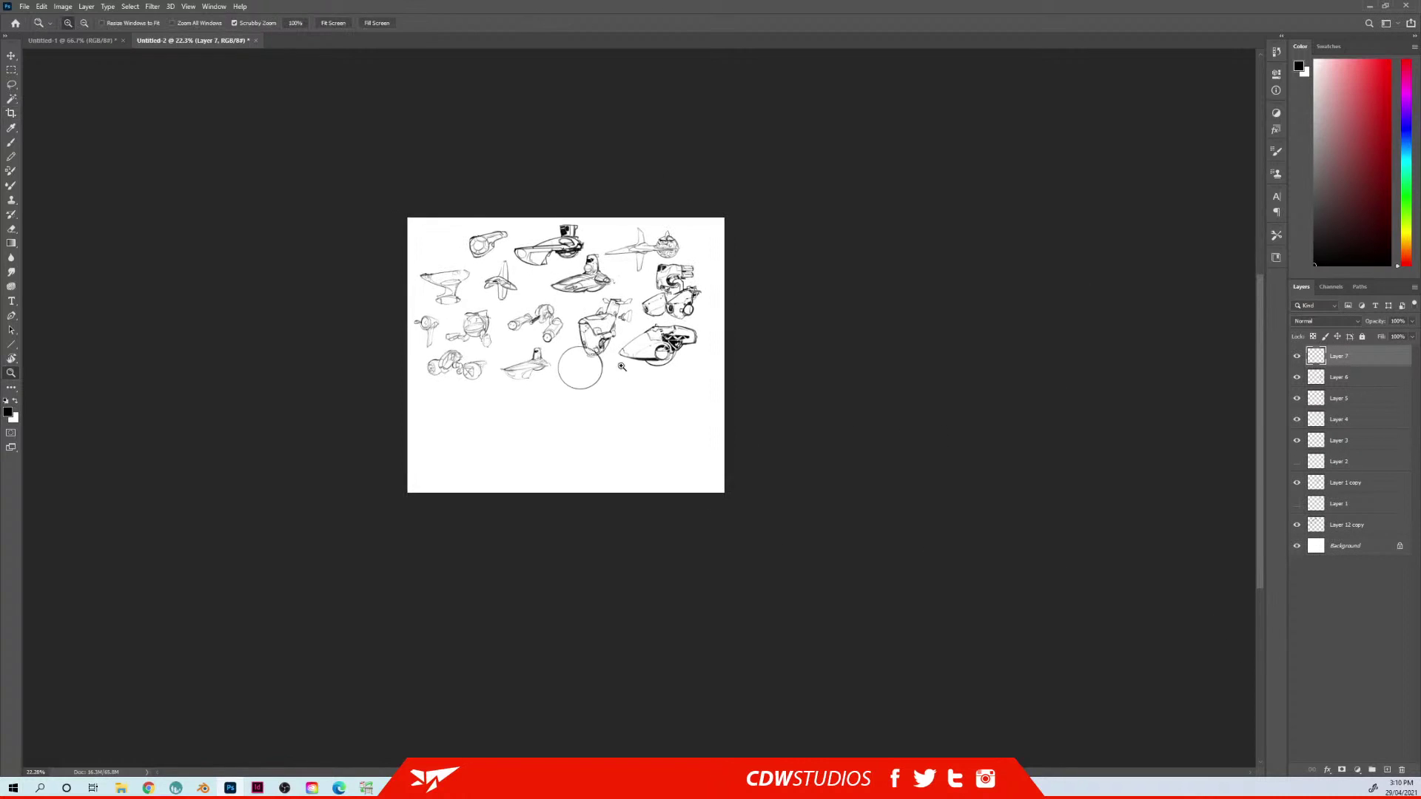
{"action": "left_click_drag", "start_coordinate": [618, 369], "coordinate": [688, 357]}
{"action": "key", "text": "c"}
{"action": "key", "text": "b"}
{"action": "left_click_drag", "start_coordinate": [622, 417], "coordinate": [630, 378]}
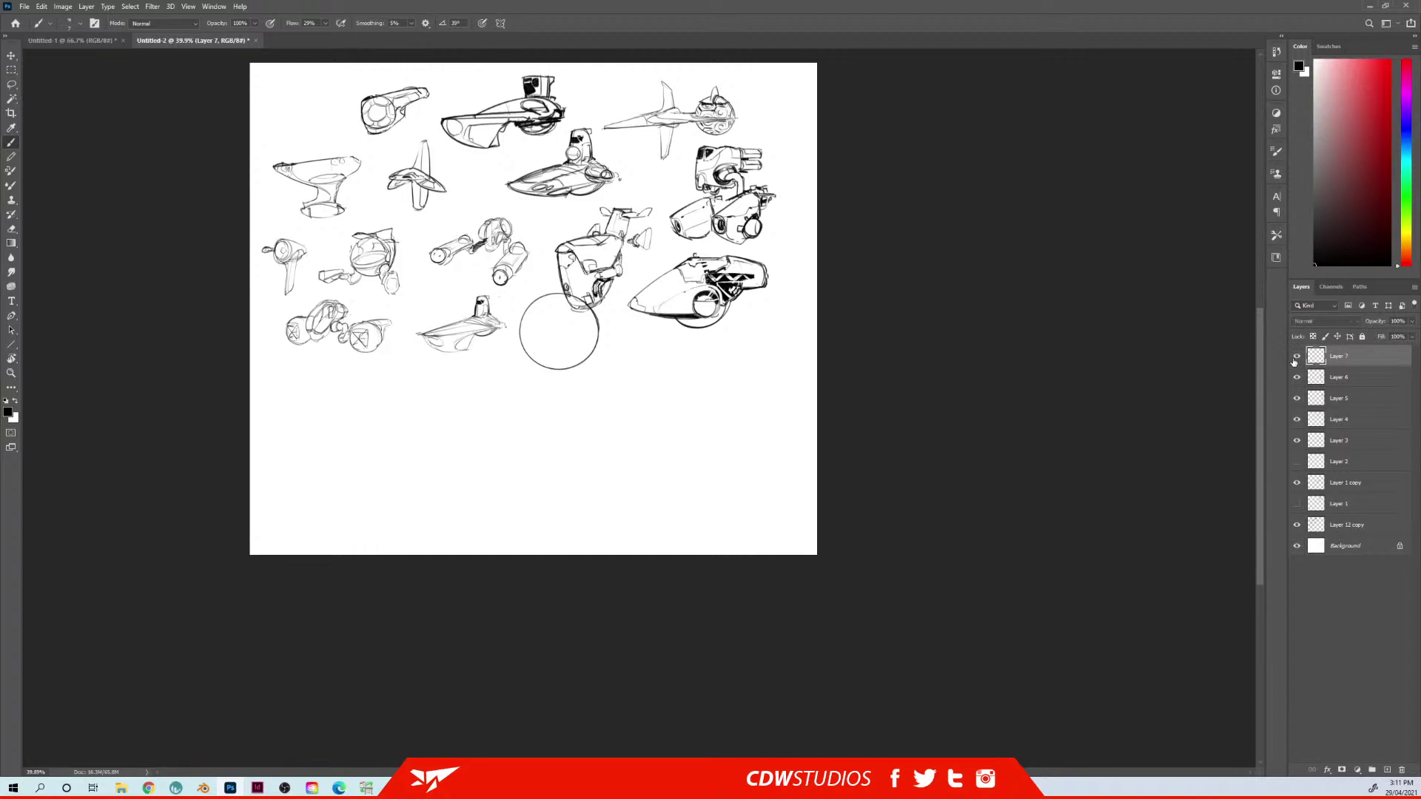
{"action": "left_click_drag", "start_coordinate": [545, 339], "coordinate": [552, 297]}
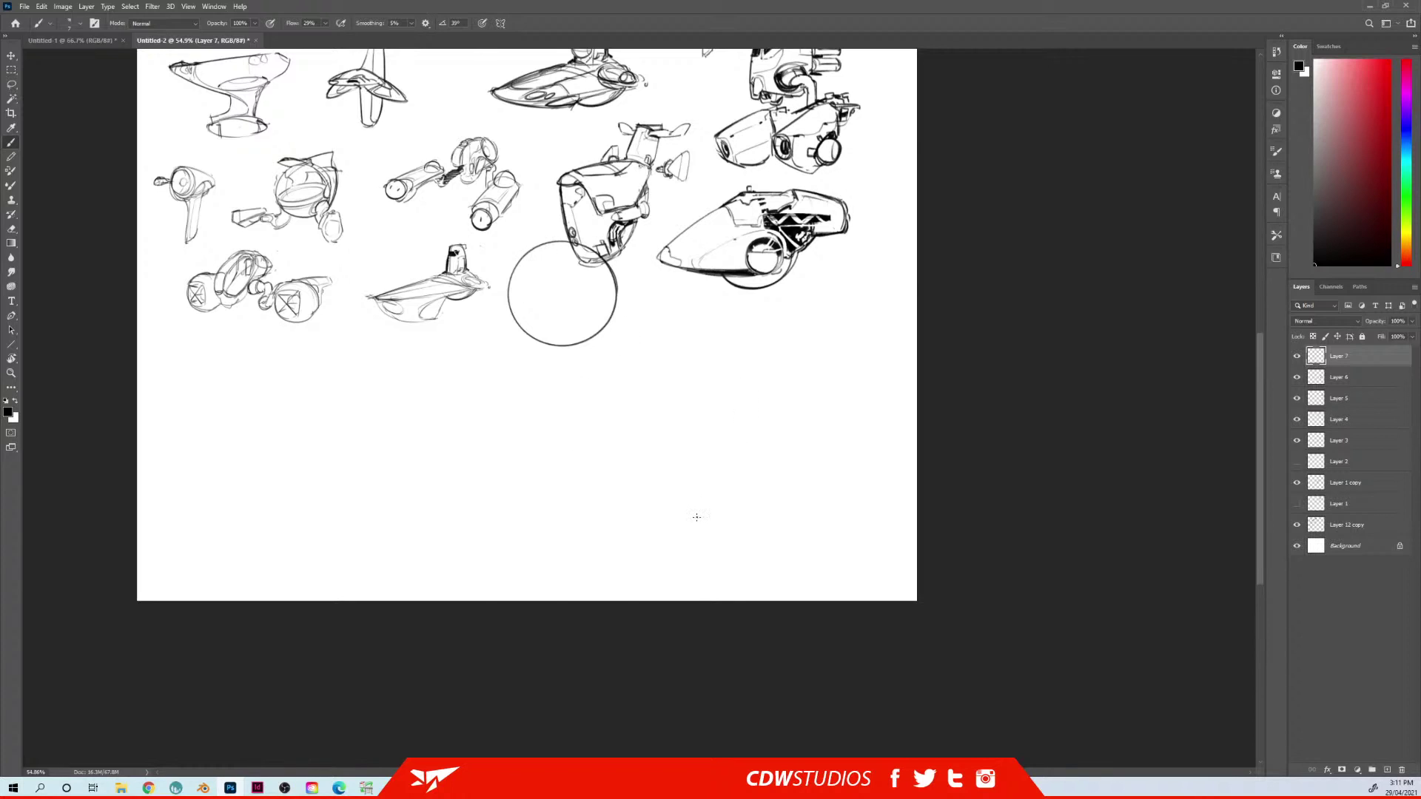
{"action": "left_click", "coordinate": [1297, 358]}
{"action": "left_click", "coordinate": [1297, 358]}
{"action": "left_click_drag", "start_coordinate": [299, 318], "coordinate": [465, 360]}
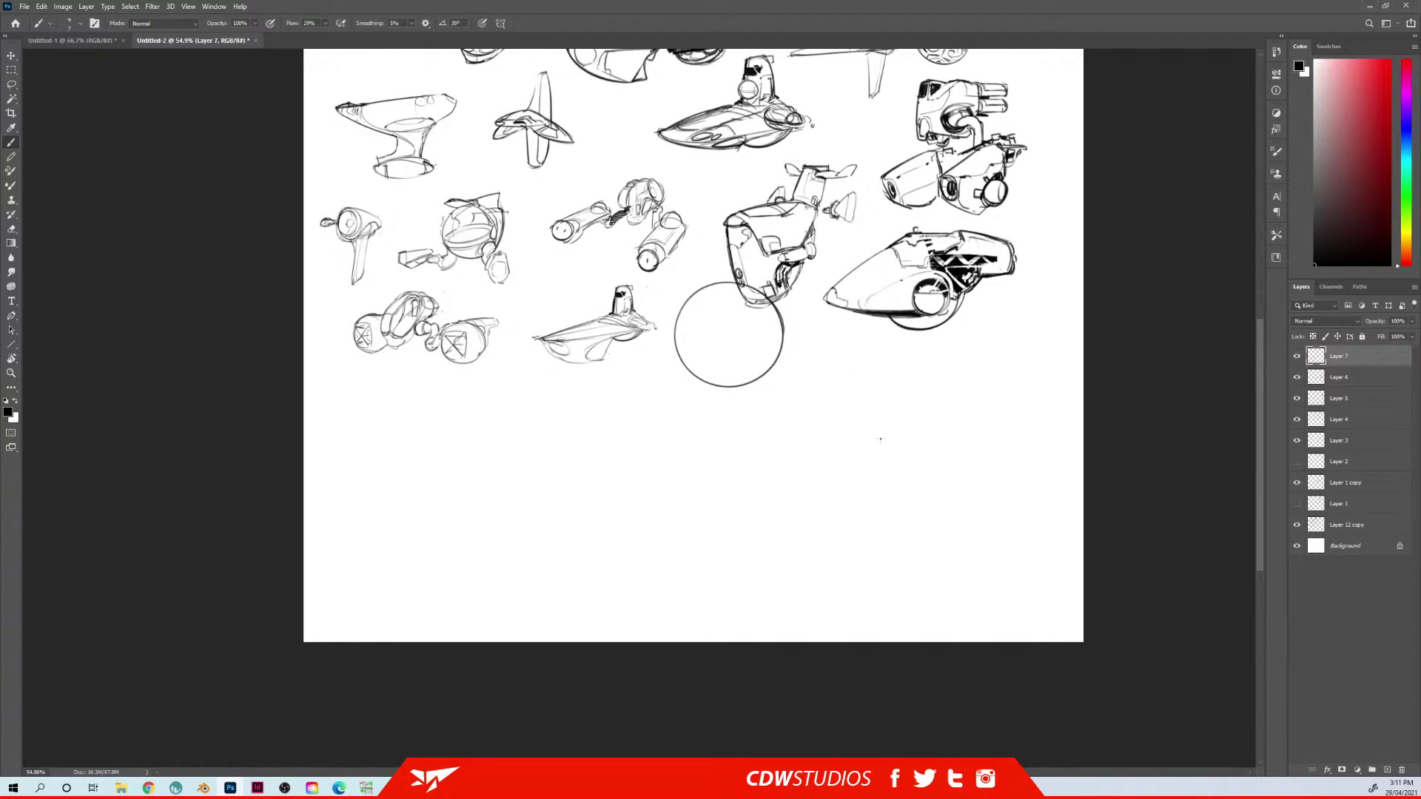
{"action": "left_click_drag", "start_coordinate": [871, 471], "coordinate": [794, 482]}
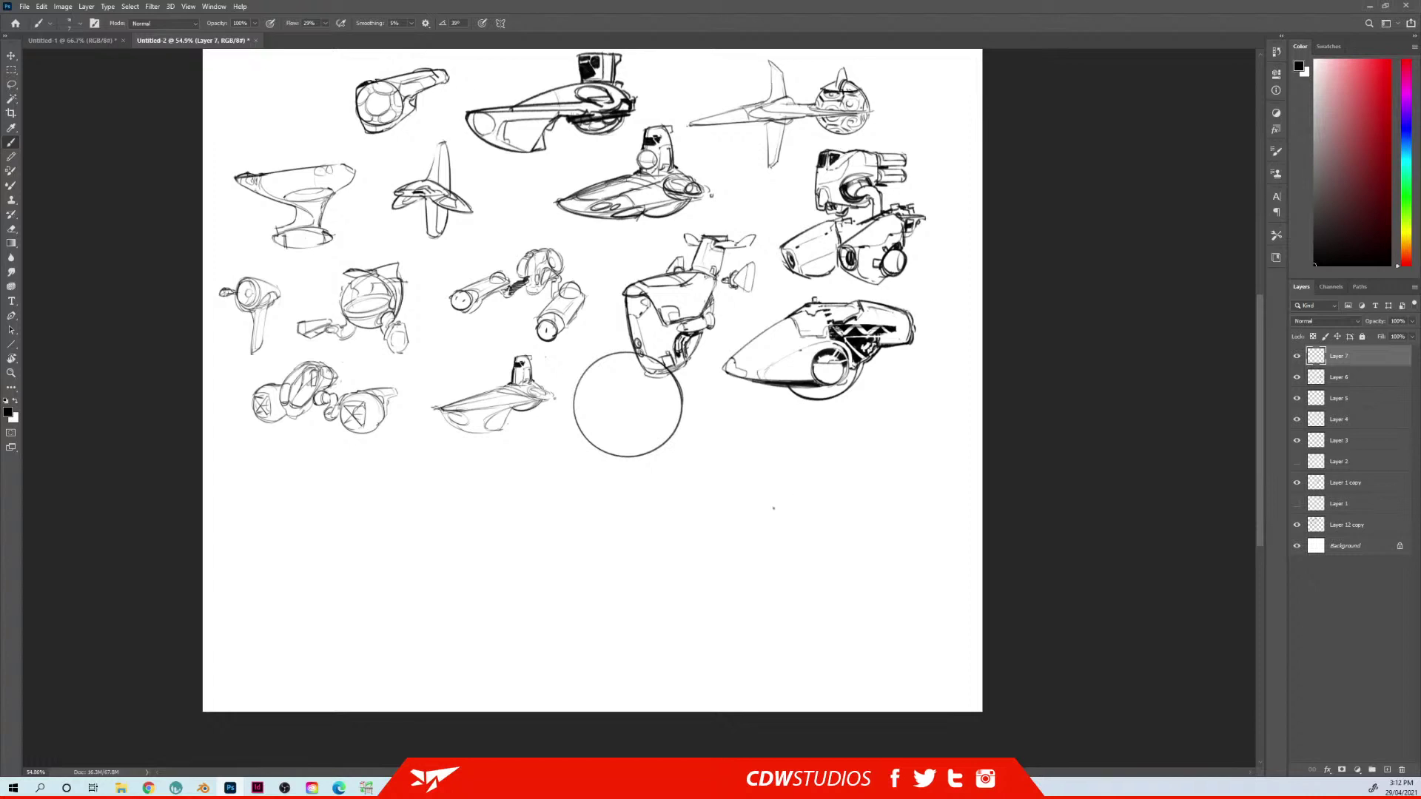
{"action": "left_click_drag", "start_coordinate": [802, 530], "coordinate": [799, 469]}
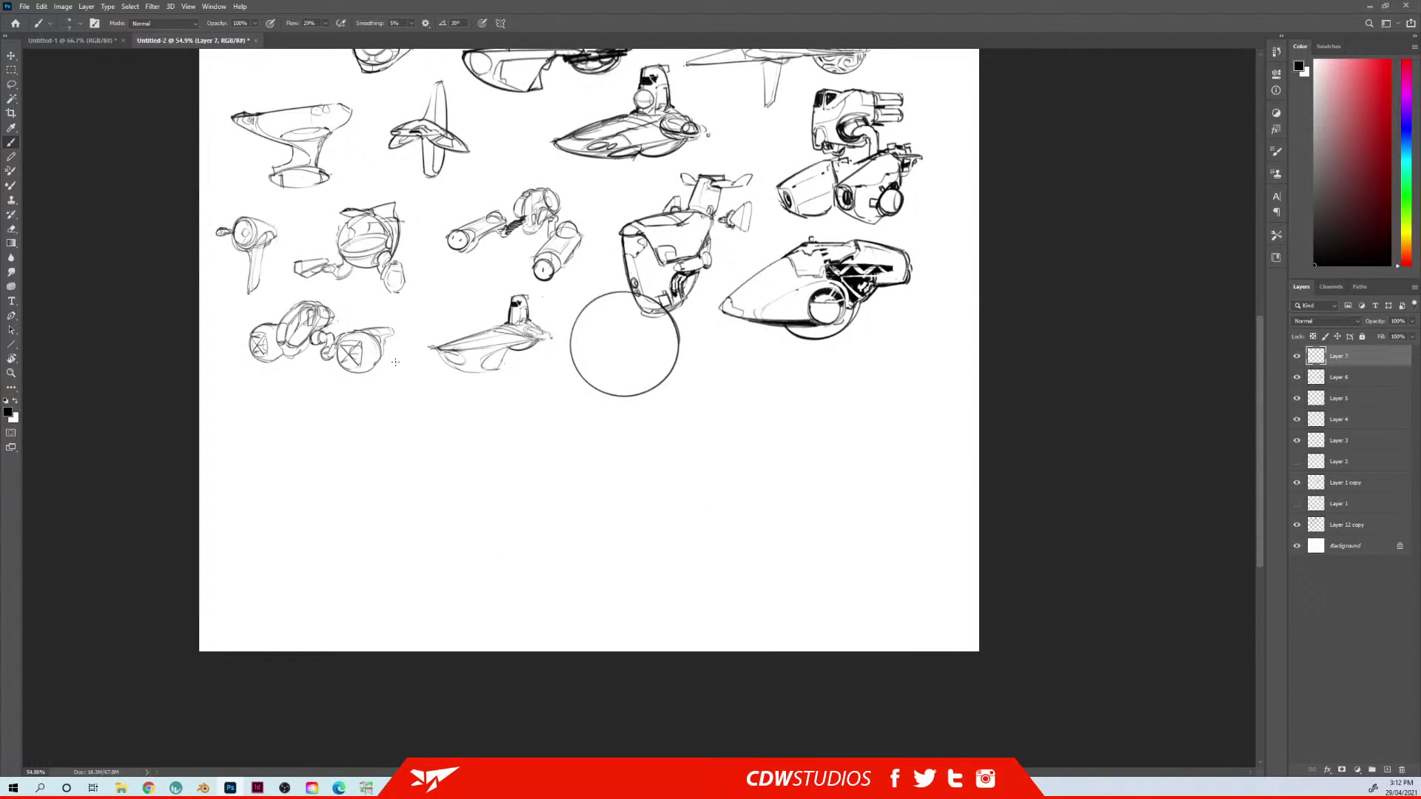
{"action": "left_click_drag", "start_coordinate": [503, 367], "coordinate": [738, 365]}
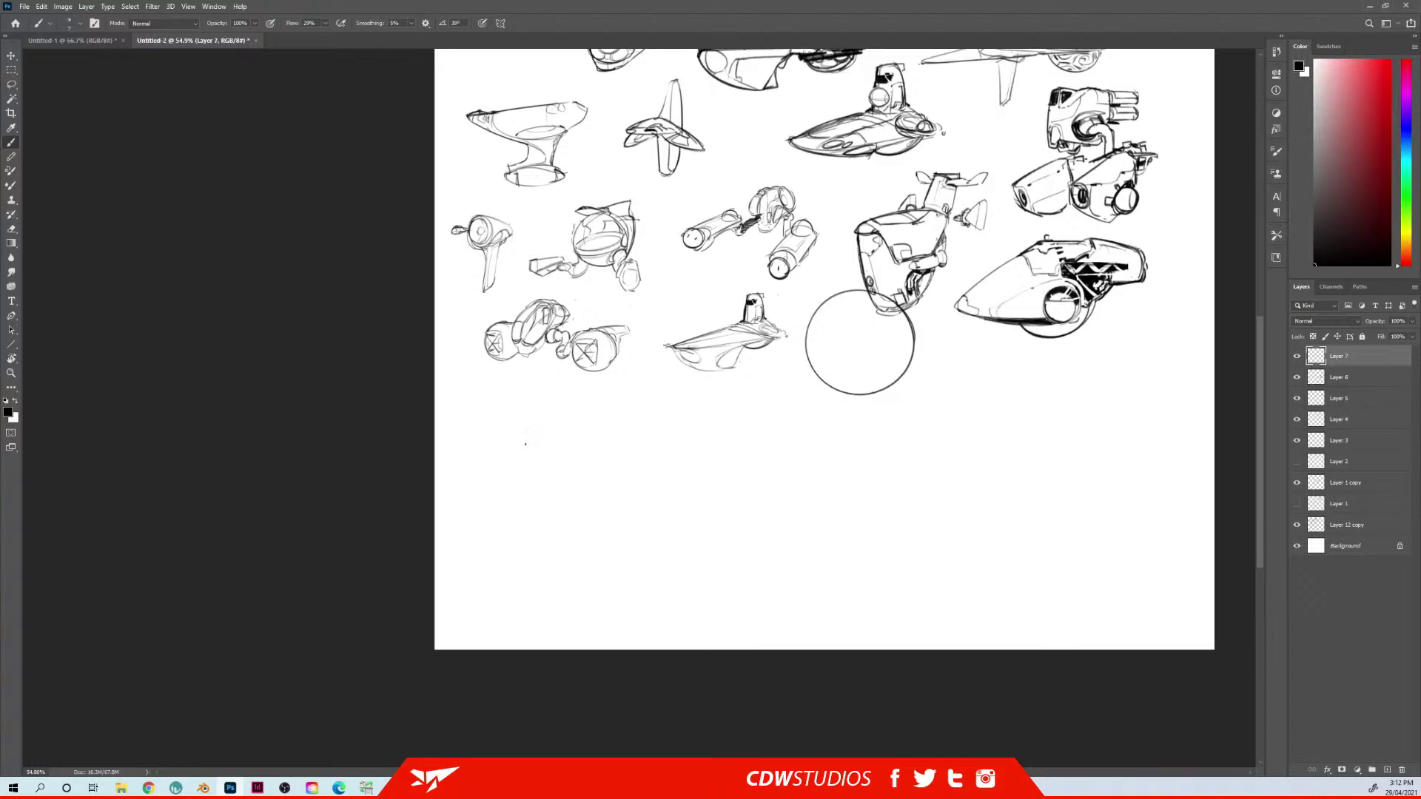
Try sketching a small side-view craft with a flat deck, boxy cabin and short front hull below the wheeled ship
{"action": "mouse_move", "coordinate": [519, 443]}
{"action": "left_mouse_down"}
{"action": "mouse_move", "coordinate": [660, 440]}
{"action": "mouse_move", "coordinate": [555, 437]}
{"action": "left_mouse_up"}
{"action": "left_click_drag", "start_coordinate": [646, 433], "coordinate": [569, 434]}
{"action": "key", "text": "ctrl+z"}
{"action": "mouse_move", "coordinate": [568, 444]}
{"action": "left_mouse_down"}
{"action": "mouse_move", "coordinate": [599, 439]}
{"action": "mouse_move", "coordinate": [570, 424]}
{"action": "mouse_move", "coordinate": [622, 419]}
{"action": "mouse_move", "coordinate": [588, 425]}
{"action": "left_mouse_up"}
{"action": "key", "text": "ctrl+z"}
{"action": "key", "text": "ctrl+z"}
{"action": "left_click_drag", "start_coordinate": [611, 424], "coordinate": [611, 440]}
{"action": "left_click_drag", "start_coordinate": [526, 449], "coordinate": [526, 458]}
{"action": "key", "text": "ctrl+z"}
{"action": "left_click_drag", "start_coordinate": [528, 458], "coordinate": [544, 473]}
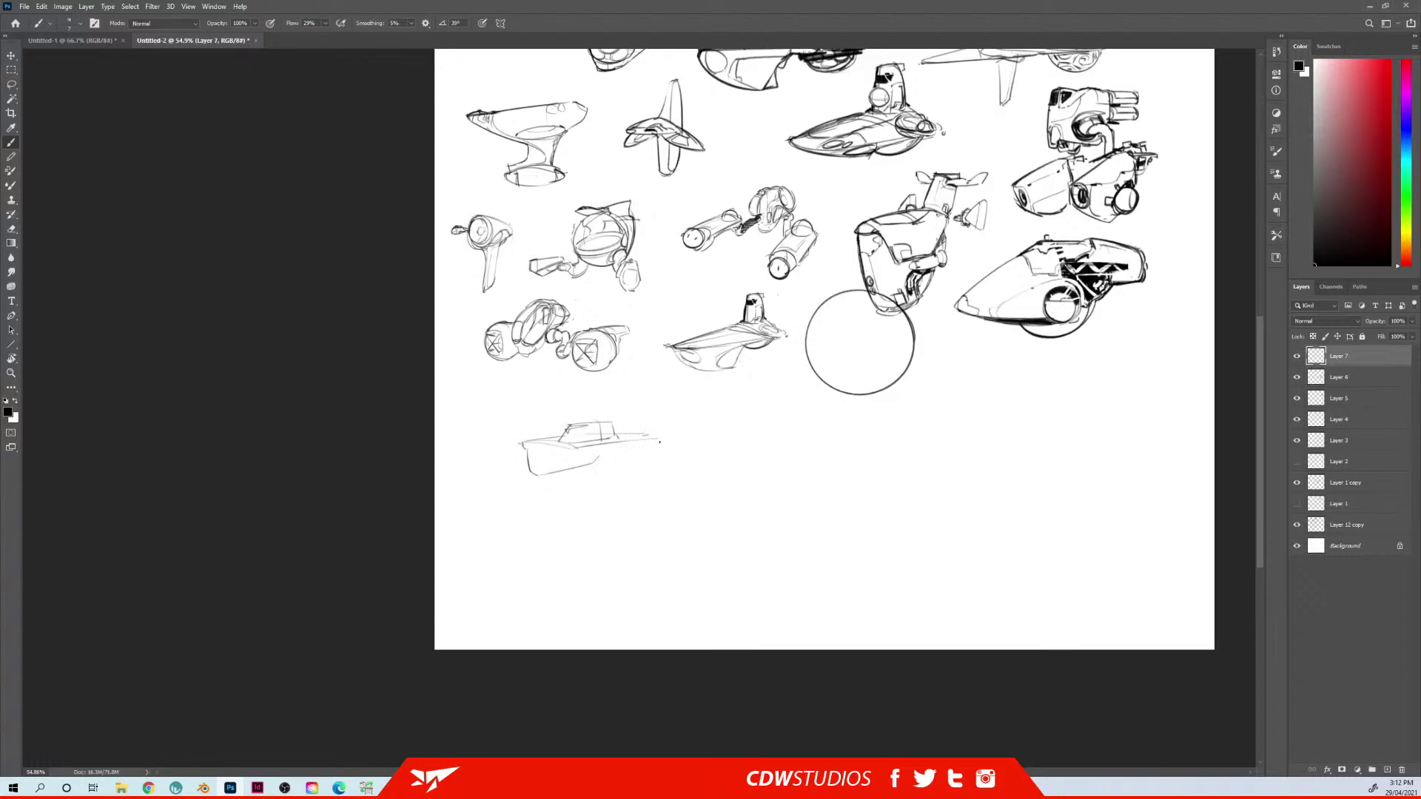
Try reshaping the small craft with a long tapered tail, a deep angled nose and two round openings at the front
{"action": "left_click_drag", "start_coordinate": [659, 447], "coordinate": [582, 455]}
{"action": "key", "text": "ctrl"}
{"action": "key", "text": "ctrl+z"}
{"action": "key", "text": "ctrl+z"}
{"action": "mouse_move", "coordinate": [521, 445]}
{"action": "left_mouse_down"}
{"action": "mouse_move", "coordinate": [541, 499]}
{"action": "mouse_move", "coordinate": [575, 451]}
{"action": "mouse_move", "coordinate": [660, 438]}
{"action": "left_mouse_up"}
{"action": "mouse_move", "coordinate": [531, 452]}
{"action": "left_mouse_down"}
{"action": "mouse_move", "coordinate": [539, 485]}
{"action": "mouse_move", "coordinate": [524, 453]}
{"action": "left_mouse_up"}
{"action": "key", "text": "ctrl+z"}
{"action": "key", "text": "ctrl+z"}
{"action": "left_click_drag", "start_coordinate": [530, 471], "coordinate": [535, 485]}
{"action": "key", "text": "ctrl+z"}
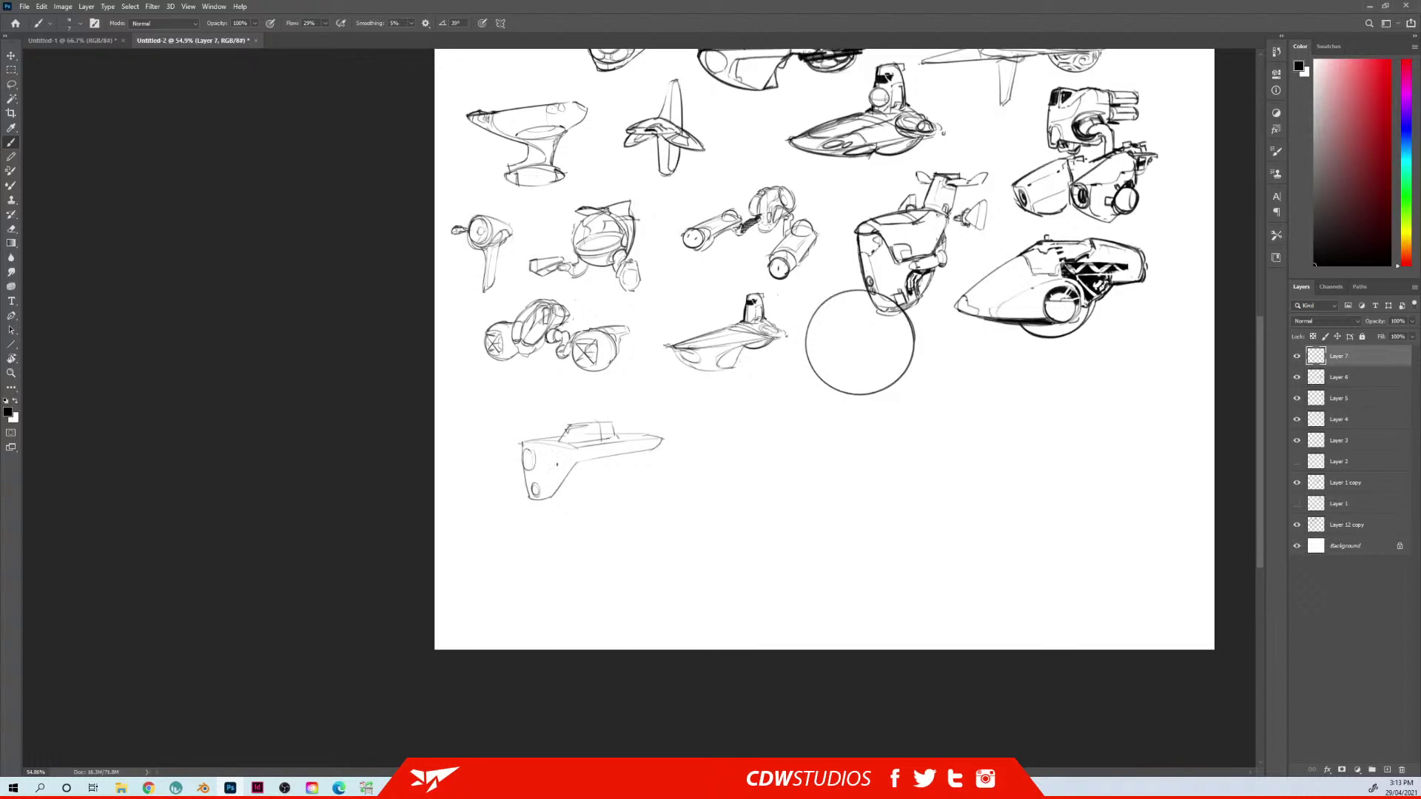
{"action": "left_click_drag", "start_coordinate": [523, 474], "coordinate": [556, 467]}
{"action": "key", "text": "e"}
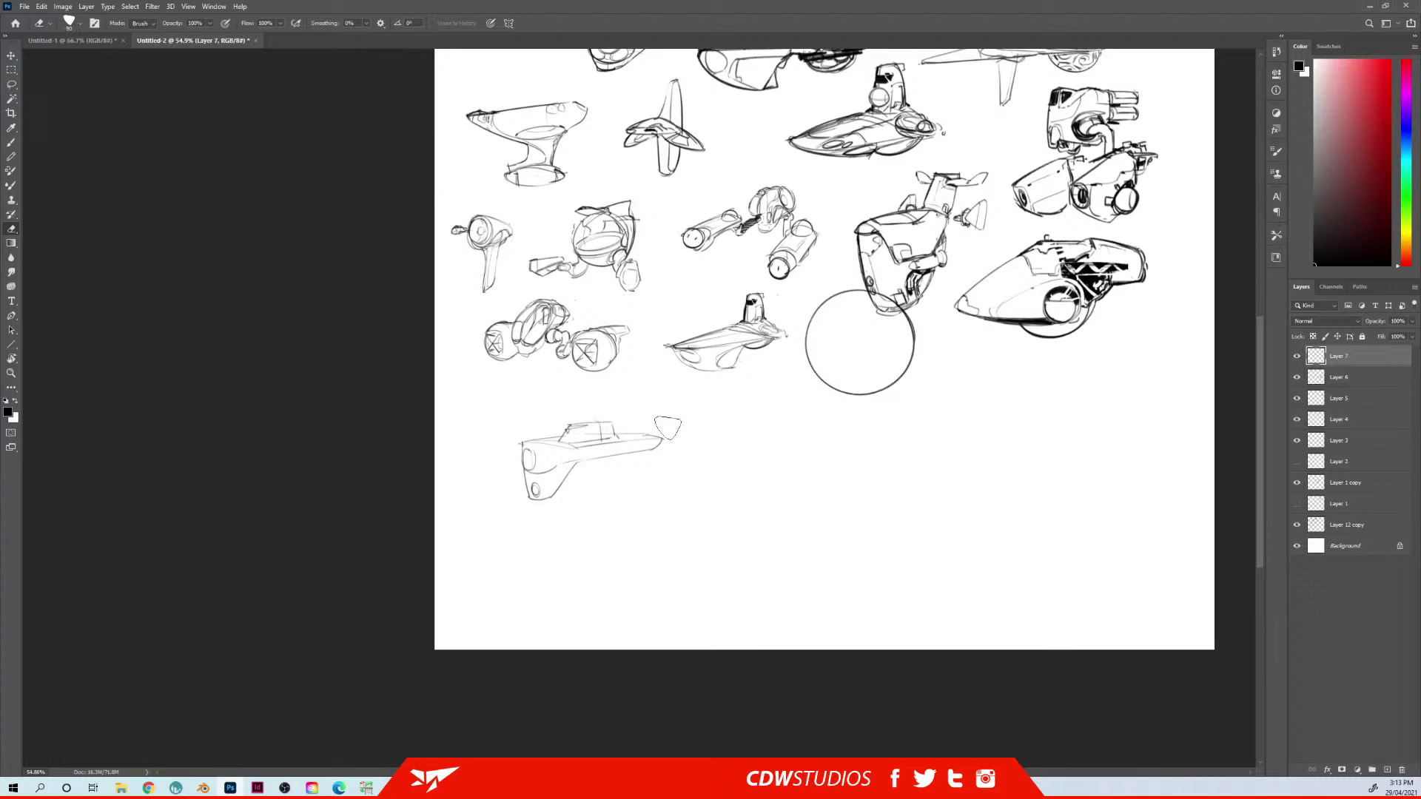
Undo every stroke of the small side-view craft to clear the empty space below the thumbnails
{"action": "key", "text": "ctrl+z"}
{"action": "key", "text": "ctrl+z"}
{"action": "key", "text": "ctrl+z"}
{"action": "key", "text": "ctrl+z"}
{"action": "key", "text": "ctrl+z"}
{"action": "key", "text": "ctrl+z"}
{"action": "key", "text": "ctrl+z"}
{"action": "key", "text": "ctrl+z"}
{"action": "key", "text": "ctrl+z"}
{"action": "key", "text": "ctrl+z"}
{"action": "key", "text": "ctrl+z"}
{"action": "key", "text": "ctrl+z"}
{"action": "key", "text": "ctrl+z"}
{"action": "key", "text": "ctrl+z"}
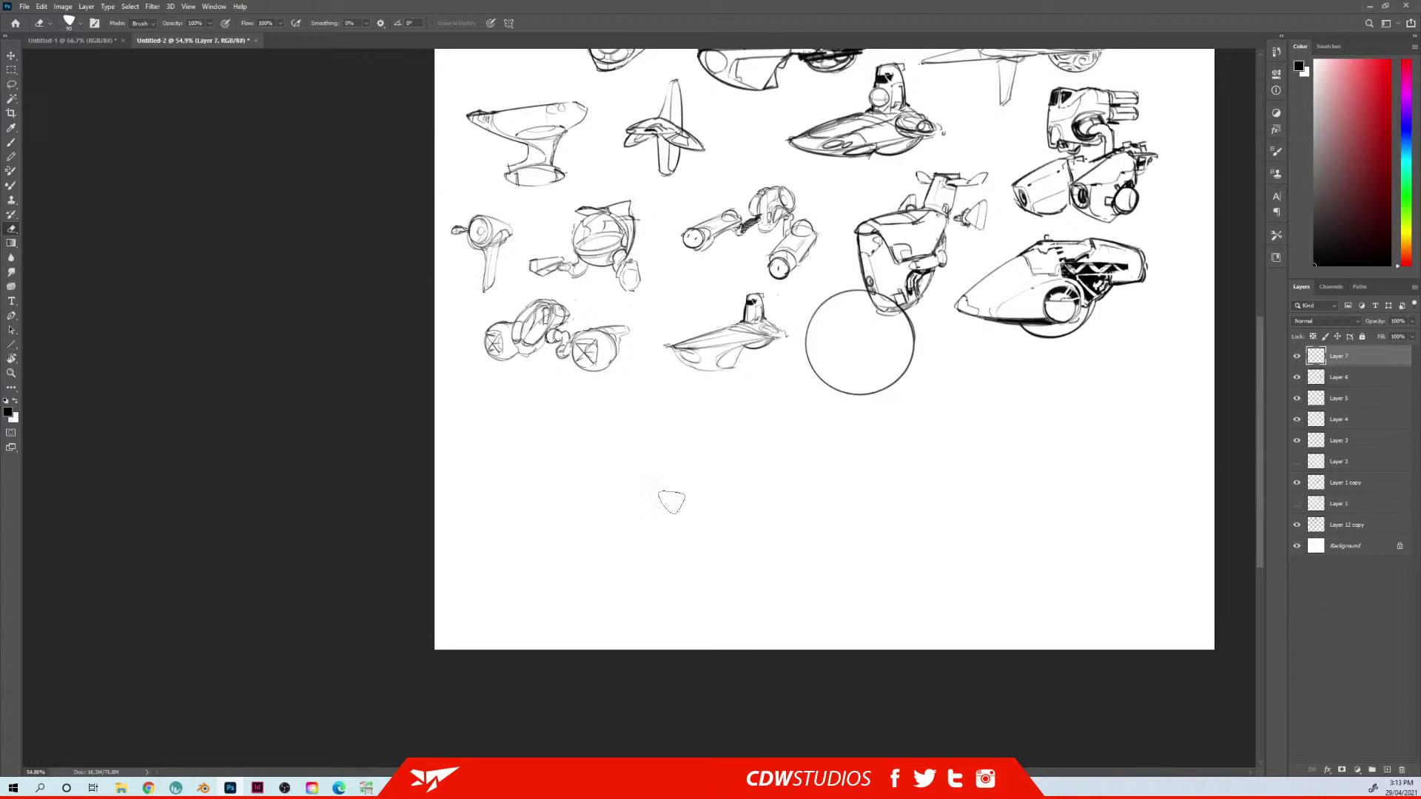
Sketch a tall upright ship with a domed canopy, long tapered hull, oval side pod and round rear engine
{"action": "key", "text": "b"}
{"action": "mouse_move", "coordinate": [594, 421]}
{"action": "left_mouse_down"}
{"action": "mouse_move", "coordinate": [566, 429]}
{"action": "mouse_move", "coordinate": [538, 468]}
{"action": "mouse_move", "coordinate": [577, 462]}
{"action": "mouse_move", "coordinate": [606, 438]}
{"action": "mouse_move", "coordinate": [594, 422]}
{"action": "left_mouse_up"}
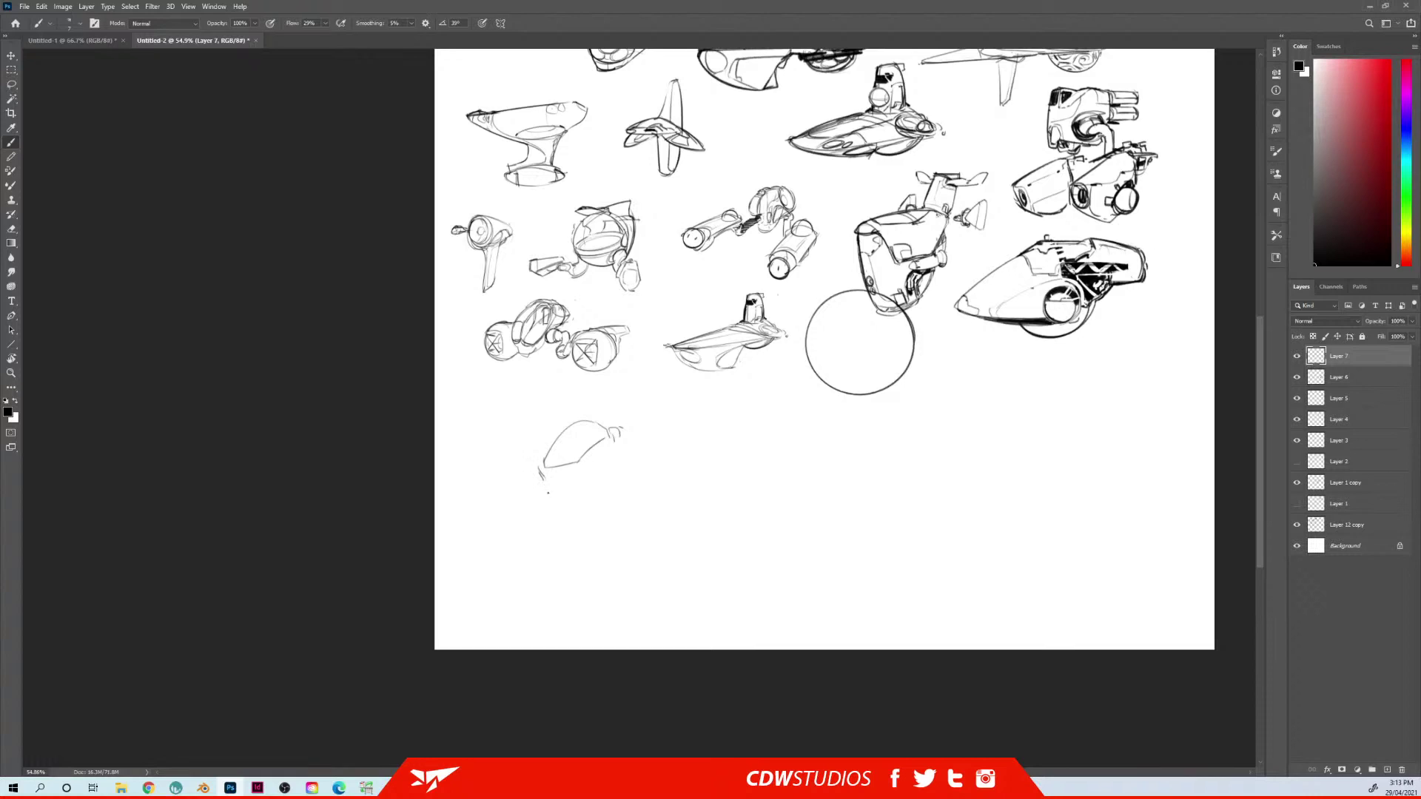
{"action": "mouse_move", "coordinate": [541, 476]}
{"action": "left_mouse_down"}
{"action": "mouse_move", "coordinate": [549, 576]}
{"action": "mouse_move", "coordinate": [577, 588]}
{"action": "mouse_move", "coordinate": [606, 561]}
{"action": "left_mouse_up"}
{"action": "mouse_move", "coordinate": [623, 436]}
{"action": "left_mouse_down"}
{"action": "mouse_move", "coordinate": [584, 511]}
{"action": "mouse_move", "coordinate": [619, 462]}
{"action": "mouse_move", "coordinate": [587, 471]}
{"action": "mouse_move", "coordinate": [596, 521]}
{"action": "mouse_move", "coordinate": [622, 501]}
{"action": "left_mouse_up"}
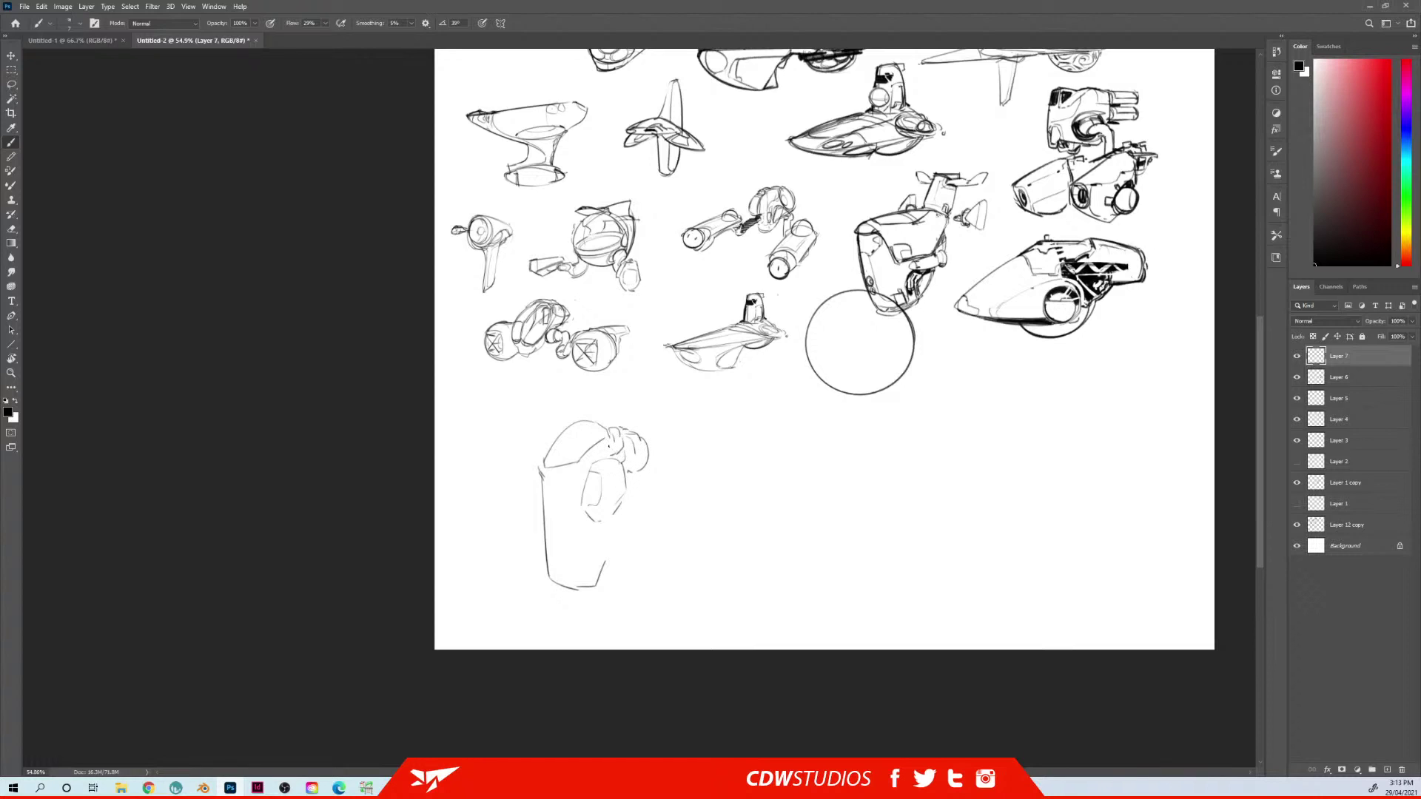
Add a raised fin behind the canopy and define the canopy's lower rim and joint details
{"action": "left_click_drag", "start_coordinate": [600, 417], "coordinate": [613, 426]}
{"action": "mouse_move", "coordinate": [631, 429]}
{"action": "left_mouse_down"}
{"action": "mouse_move", "coordinate": [650, 426]}
{"action": "mouse_move", "coordinate": [651, 386]}
{"action": "left_mouse_up"}
{"action": "mouse_move", "coordinate": [624, 434]}
{"action": "left_mouse_down"}
{"action": "mouse_move", "coordinate": [656, 384]}
{"action": "mouse_move", "coordinate": [649, 421]}
{"action": "left_mouse_up"}
{"action": "left_click_drag", "start_coordinate": [543, 470], "coordinate": [582, 465]}
{"action": "left_click_drag", "start_coordinate": [600, 448], "coordinate": [612, 462]}
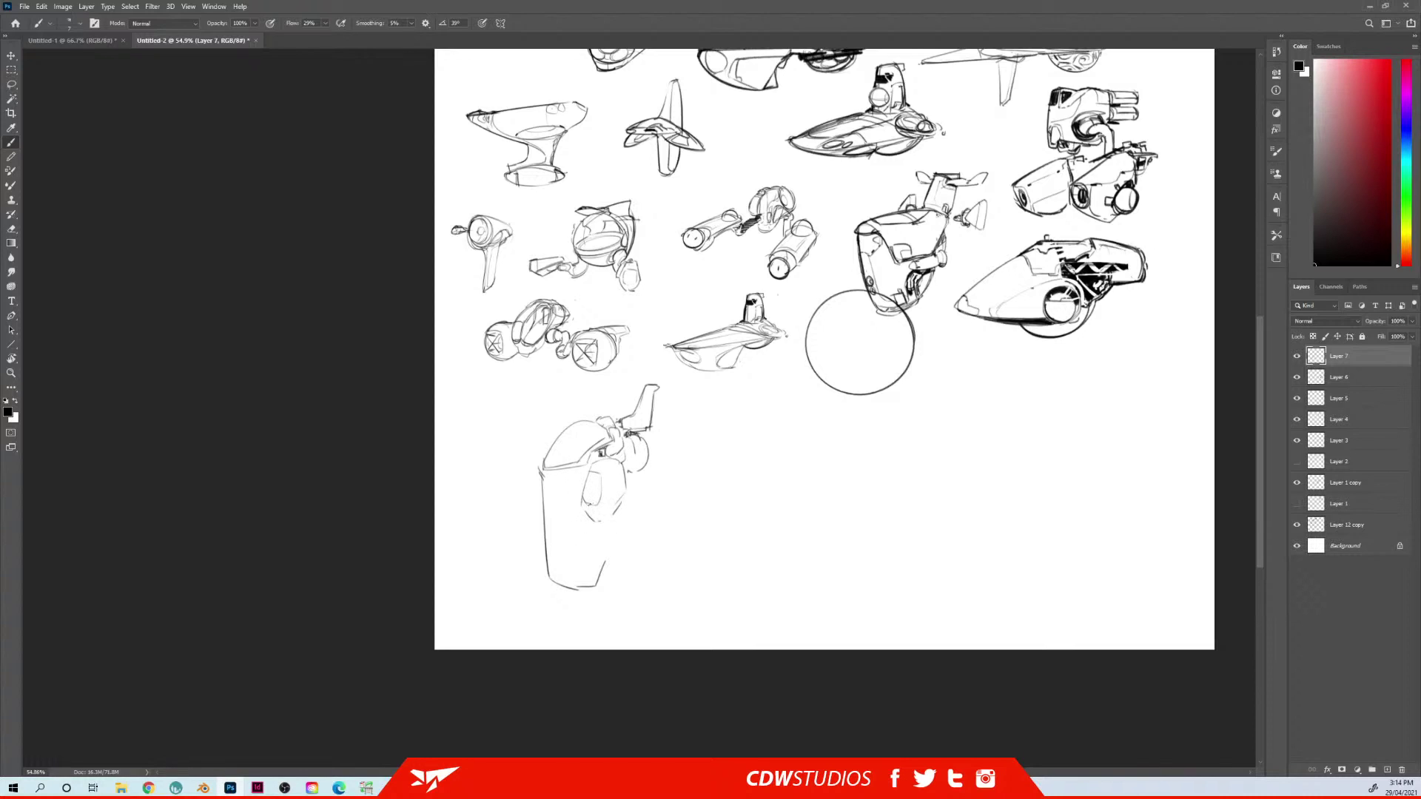
Outline the housing around the side pod and close the hull's rear edge down to its base
{"action": "mouse_move", "coordinate": [592, 464]}
{"action": "left_mouse_down"}
{"action": "mouse_move", "coordinate": [578, 508]}
{"action": "mouse_move", "coordinate": [597, 522]}
{"action": "left_mouse_up"}
{"action": "left_click_drag", "start_coordinate": [590, 467], "coordinate": [620, 458]}
{"action": "mouse_move", "coordinate": [553, 478]}
{"action": "left_mouse_down"}
{"action": "mouse_move", "coordinate": [583, 479]}
{"action": "mouse_move", "coordinate": [589, 533]}
{"action": "mouse_move", "coordinate": [576, 524]}
{"action": "mouse_move", "coordinate": [614, 530]}
{"action": "mouse_move", "coordinate": [620, 518]}
{"action": "mouse_move", "coordinate": [603, 573]}
{"action": "left_mouse_up"}
{"action": "left_click_drag", "start_coordinate": [623, 458], "coordinate": [634, 474]}
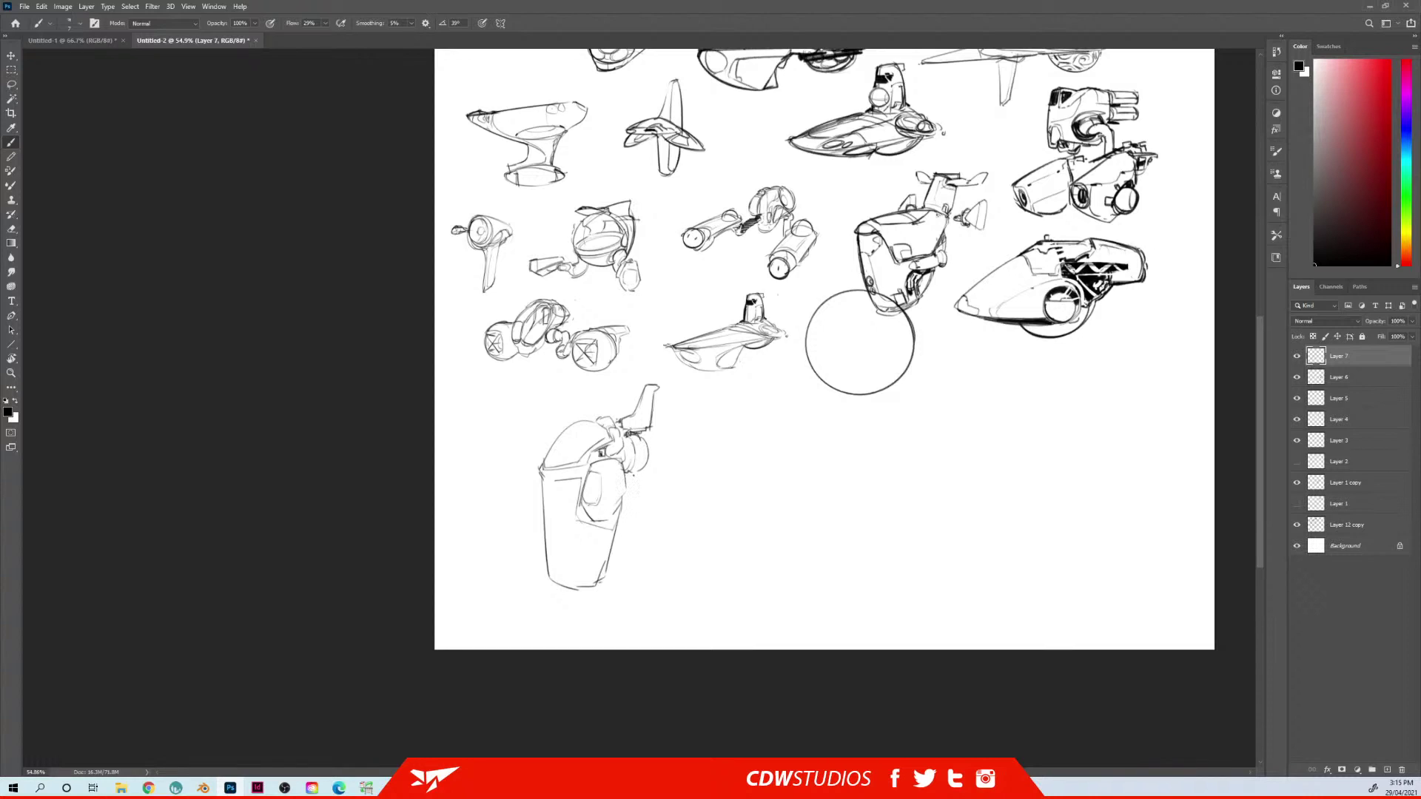
{"action": "left_click_drag", "start_coordinate": [629, 489], "coordinate": [610, 549]}
Strengthen the hull's upper front edge and the rear engine, adding a small oval pod beneath the engine
{"action": "left_click_drag", "start_coordinate": [641, 502], "coordinate": [632, 359]}
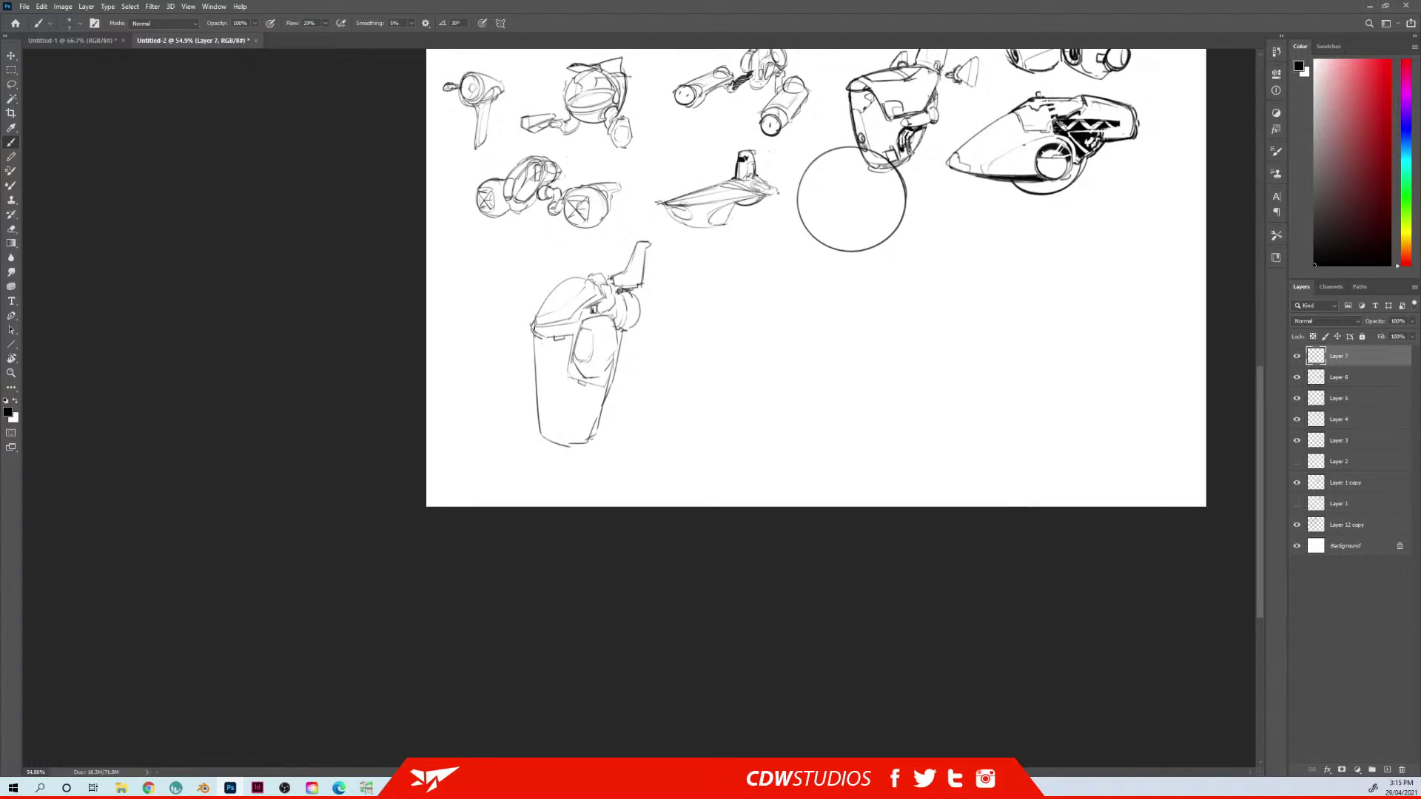
{"action": "left_click_drag", "start_coordinate": [538, 330], "coordinate": [574, 334]}
{"action": "left_click_drag", "start_coordinate": [635, 296], "coordinate": [624, 359]}
{"action": "left_click_drag", "start_coordinate": [631, 336], "coordinate": [619, 359]}
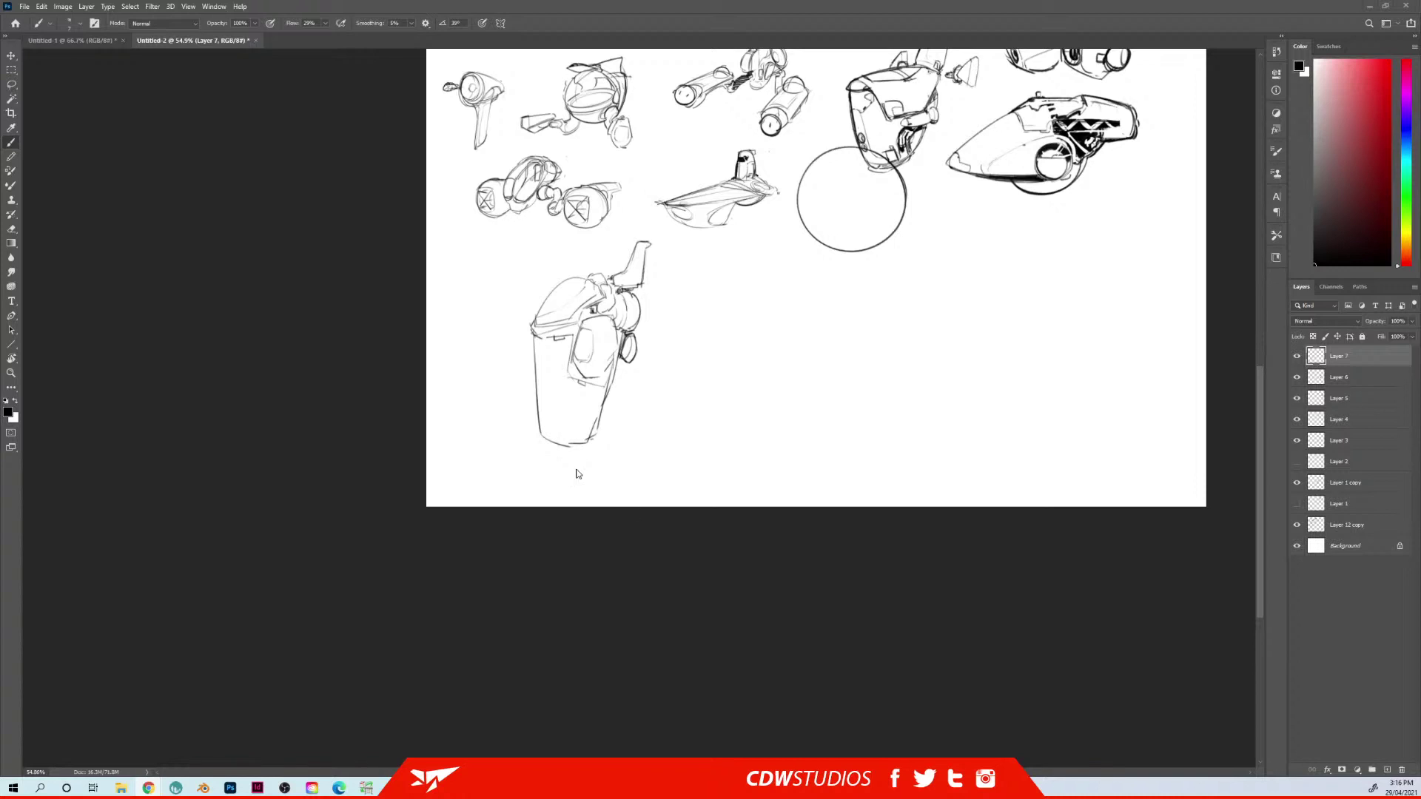
Draw a long angled fin and a short front fin under the hull, plus a small oval near its base
{"action": "left_click", "coordinate": [554, 318]}
{"action": "left_click_drag", "start_coordinate": [659, 376], "coordinate": [653, 291]}
{"action": "left_click_drag", "start_coordinate": [602, 224], "coordinate": [608, 193]}
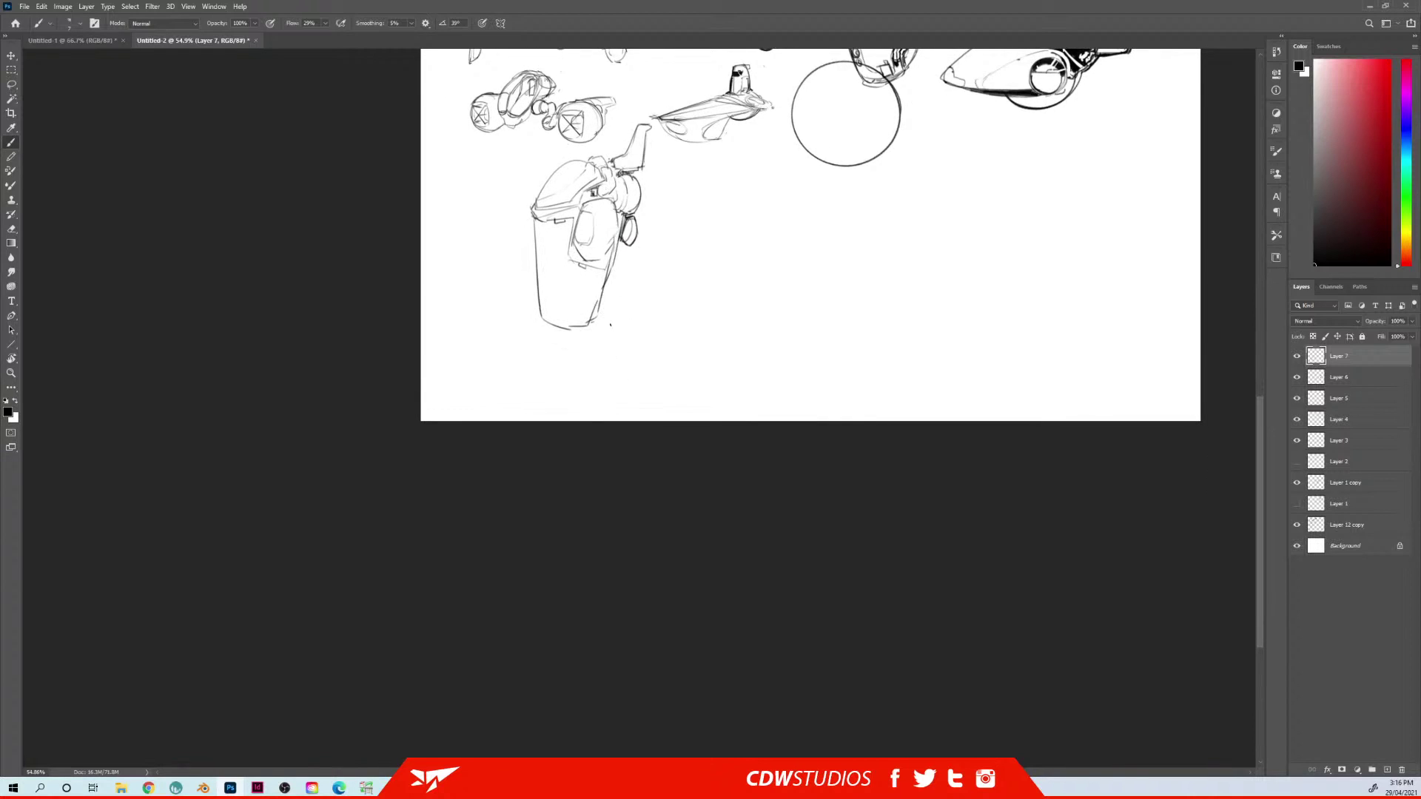
{"action": "mouse_move", "coordinate": [587, 333]}
{"action": "left_mouse_down"}
{"action": "mouse_move", "coordinate": [614, 323]}
{"action": "mouse_move", "coordinate": [658, 366]}
{"action": "left_mouse_up"}
{"action": "key", "text": "ctrl+z"}
{"action": "left_click_drag", "start_coordinate": [585, 333], "coordinate": [679, 342]}
{"action": "key", "text": "ctrl+z"}
{"action": "key", "text": "ctrl+z"}
{"action": "left_click_drag", "start_coordinate": [559, 314], "coordinate": [561, 323]}
{"action": "mouse_move", "coordinate": [590, 336]}
{"action": "left_mouse_down"}
{"action": "mouse_move", "coordinate": [613, 328]}
{"action": "mouse_move", "coordinate": [643, 371]}
{"action": "mouse_move", "coordinate": [658, 360]}
{"action": "left_mouse_up"}
{"action": "mouse_move", "coordinate": [543, 330]}
{"action": "left_mouse_down"}
{"action": "mouse_move", "coordinate": [580, 349]}
{"action": "mouse_move", "coordinate": [531, 341]}
{"action": "left_mouse_up"}
{"action": "key", "text": "ctrl+z"}
{"action": "mouse_move", "coordinate": [553, 336]}
{"action": "left_mouse_down"}
{"action": "mouse_move", "coordinate": [532, 341]}
{"action": "mouse_move", "coordinate": [560, 326]}
{"action": "left_mouse_up"}
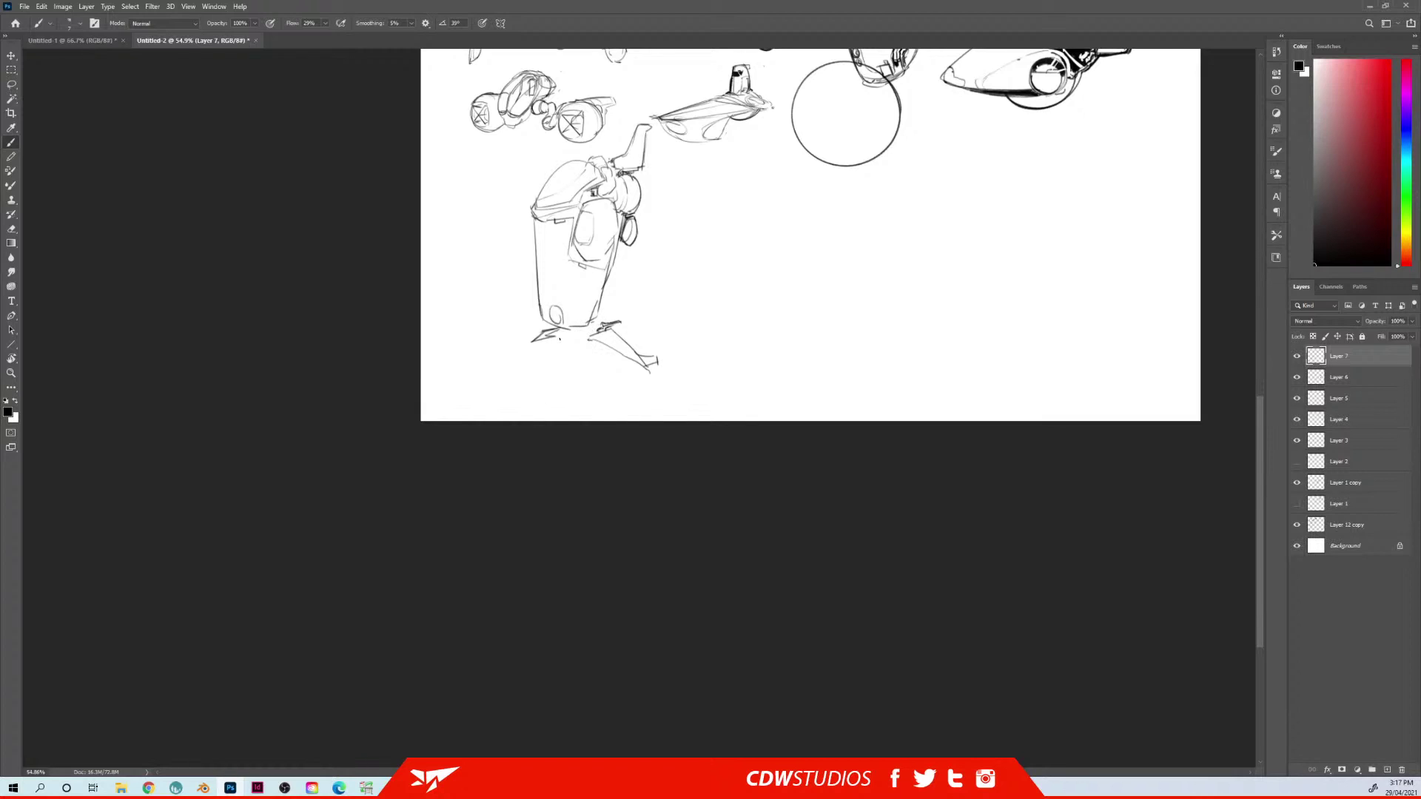
Darken the hull's bottom edge, add a hooked bracket at its lower rear, and reinforce the side pod's outline
{"action": "left_click_drag", "start_coordinate": [560, 331], "coordinate": [599, 319]}
{"action": "left_click_drag", "start_coordinate": [601, 314], "coordinate": [616, 301]}
{"action": "scroll", "coordinate": [623, 260], "scroll_direction": "up", "scroll_amount": 2}
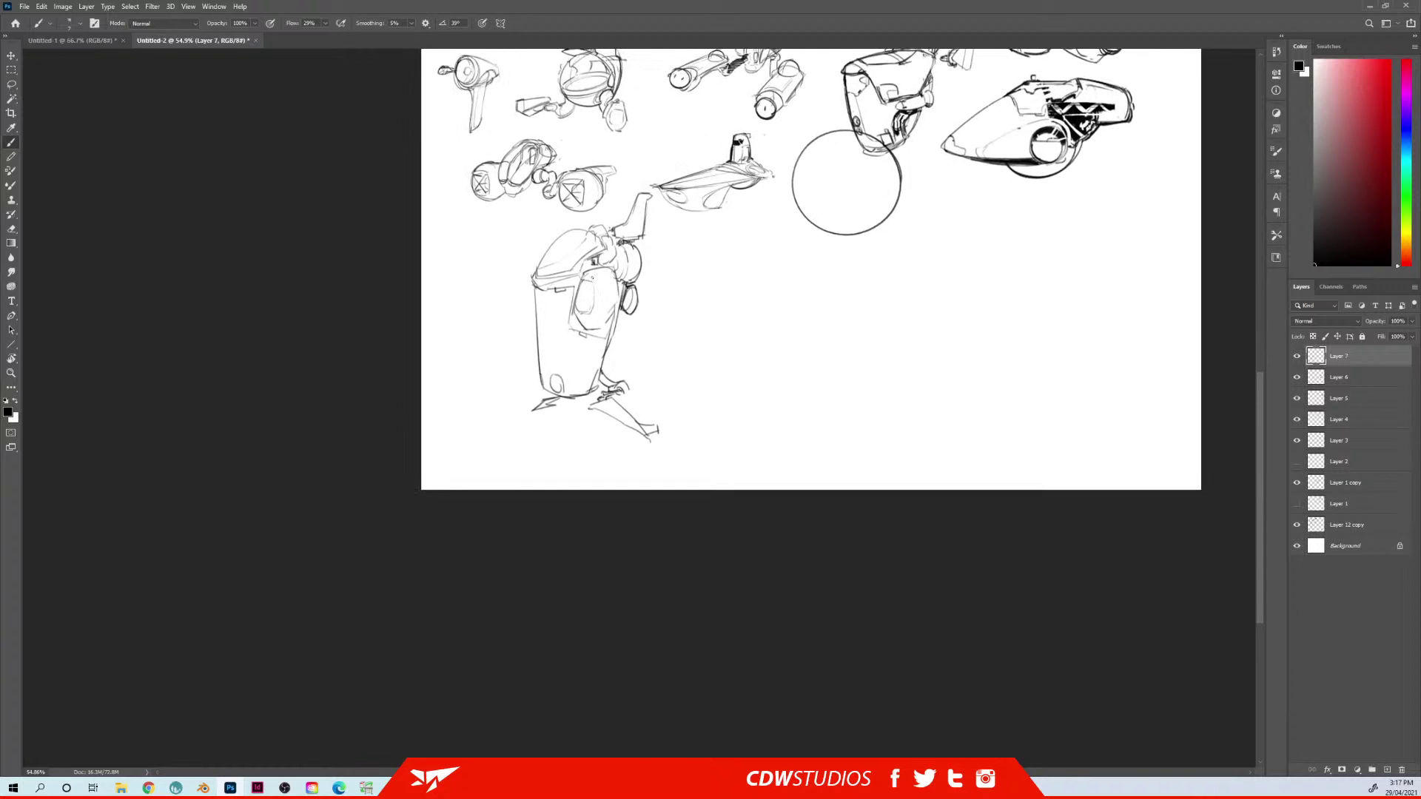
{"action": "mouse_move", "coordinate": [585, 282]}
{"action": "left_mouse_down"}
{"action": "mouse_move", "coordinate": [590, 296]}
{"action": "mouse_move", "coordinate": [597, 274]}
{"action": "mouse_move", "coordinate": [598, 317]}
{"action": "left_mouse_up"}
{"action": "mouse_move", "coordinate": [584, 274]}
{"action": "left_mouse_down"}
{"action": "mouse_move", "coordinate": [572, 312]}
{"action": "mouse_move", "coordinate": [585, 335]}
{"action": "mouse_move", "coordinate": [613, 299]}
{"action": "mouse_move", "coordinate": [613, 267]}
{"action": "left_mouse_up"}
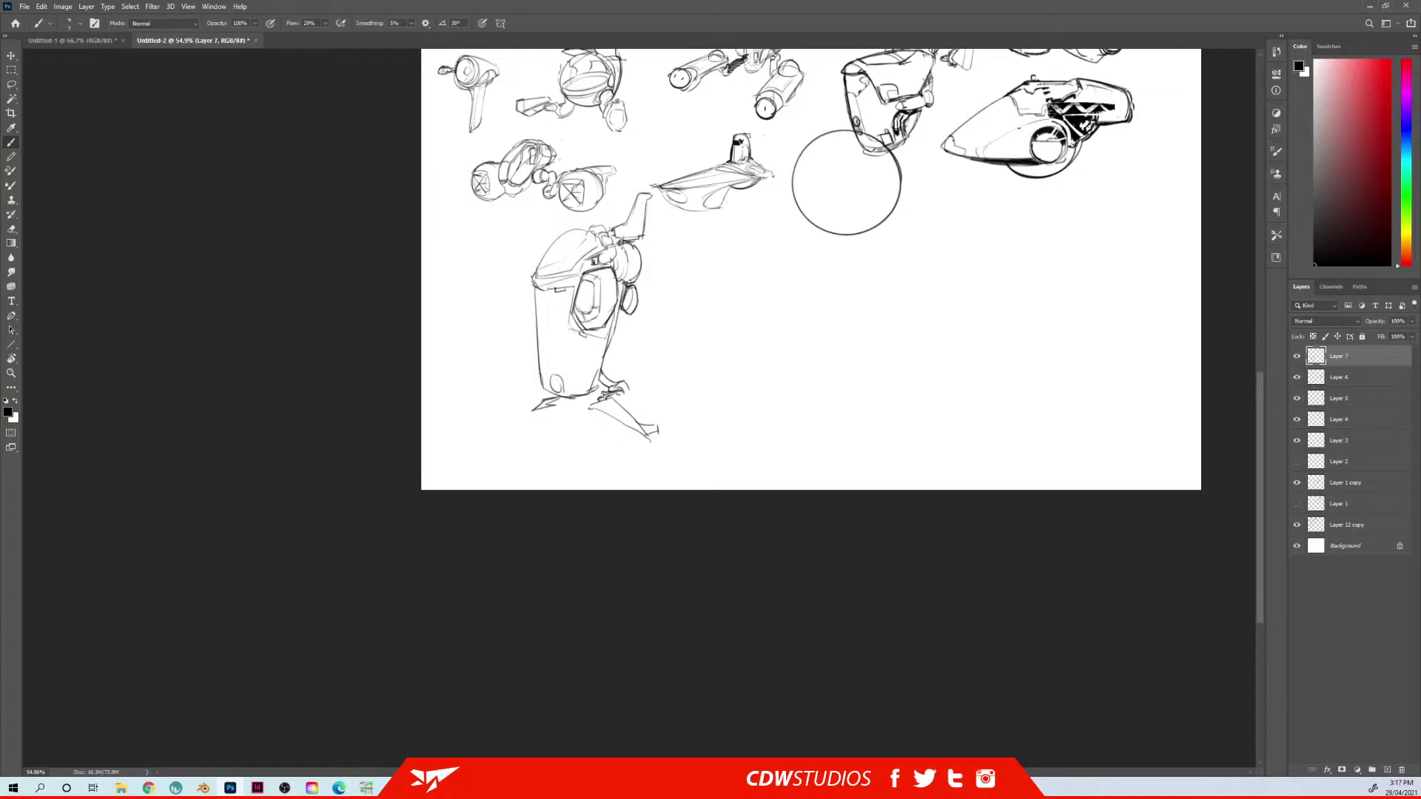
Add thruster details to the rear engine and draw the window frame and reflections on the canopy
{"action": "mouse_move", "coordinate": [621, 247]}
{"action": "left_mouse_down"}
{"action": "mouse_move", "coordinate": [629, 277]}
{"action": "mouse_move", "coordinate": [649, 256]}
{"action": "left_mouse_up"}
{"action": "mouse_move", "coordinate": [547, 272]}
{"action": "left_mouse_down"}
{"action": "mouse_move", "coordinate": [590, 250]}
{"action": "mouse_move", "coordinate": [584, 231]}
{"action": "left_mouse_up"}
{"action": "left_click_drag", "start_coordinate": [553, 246], "coordinate": [563, 229]}
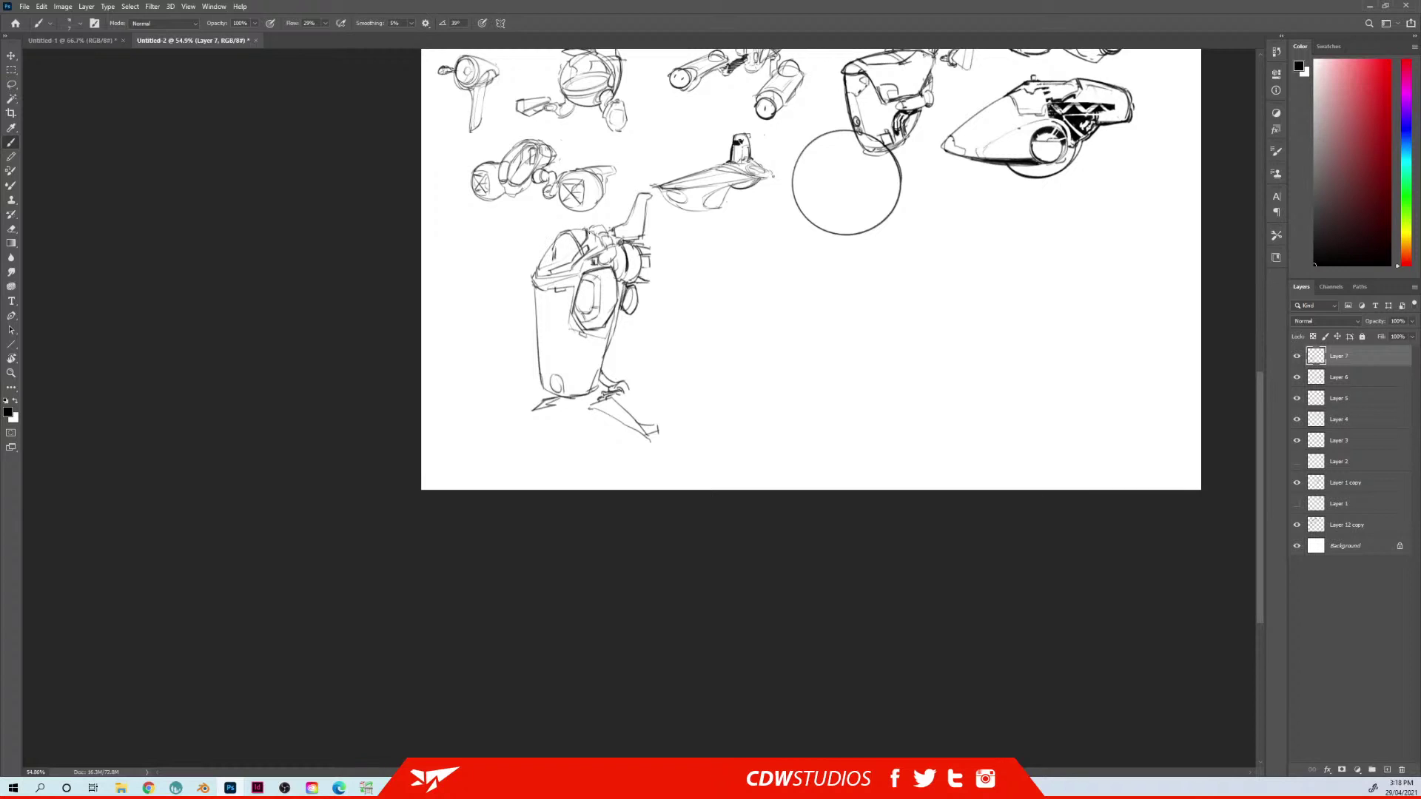
{"action": "left_click_drag", "start_coordinate": [556, 251], "coordinate": [572, 238]}
Move the upright ship sketch down and slightly left, clear of the thumbnails above it
{"action": "left_click_drag", "start_coordinate": [600, 301], "coordinate": [576, 334]}
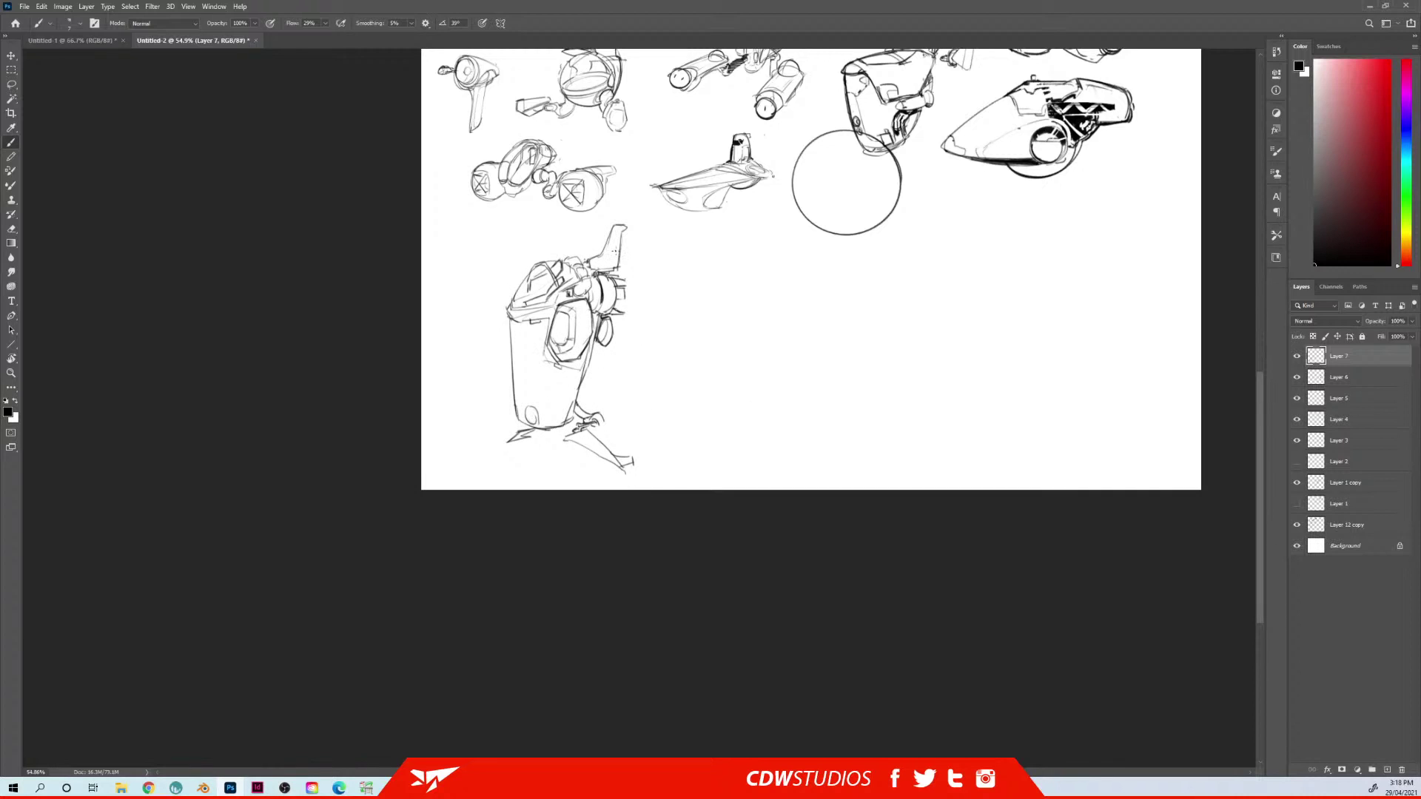
{"action": "left_click_drag", "start_coordinate": [579, 305], "coordinate": [593, 308]}
{"action": "mouse_move", "coordinate": [617, 316]}
{"action": "left_mouse_down"}
{"action": "mouse_move", "coordinate": [586, 322]}
{"action": "mouse_move", "coordinate": [640, 260]}
{"action": "mouse_move", "coordinate": [618, 276]}
{"action": "mouse_move", "coordinate": [635, 276]}
{"action": "mouse_move", "coordinate": [637, 306]}
{"action": "left_mouse_up"}
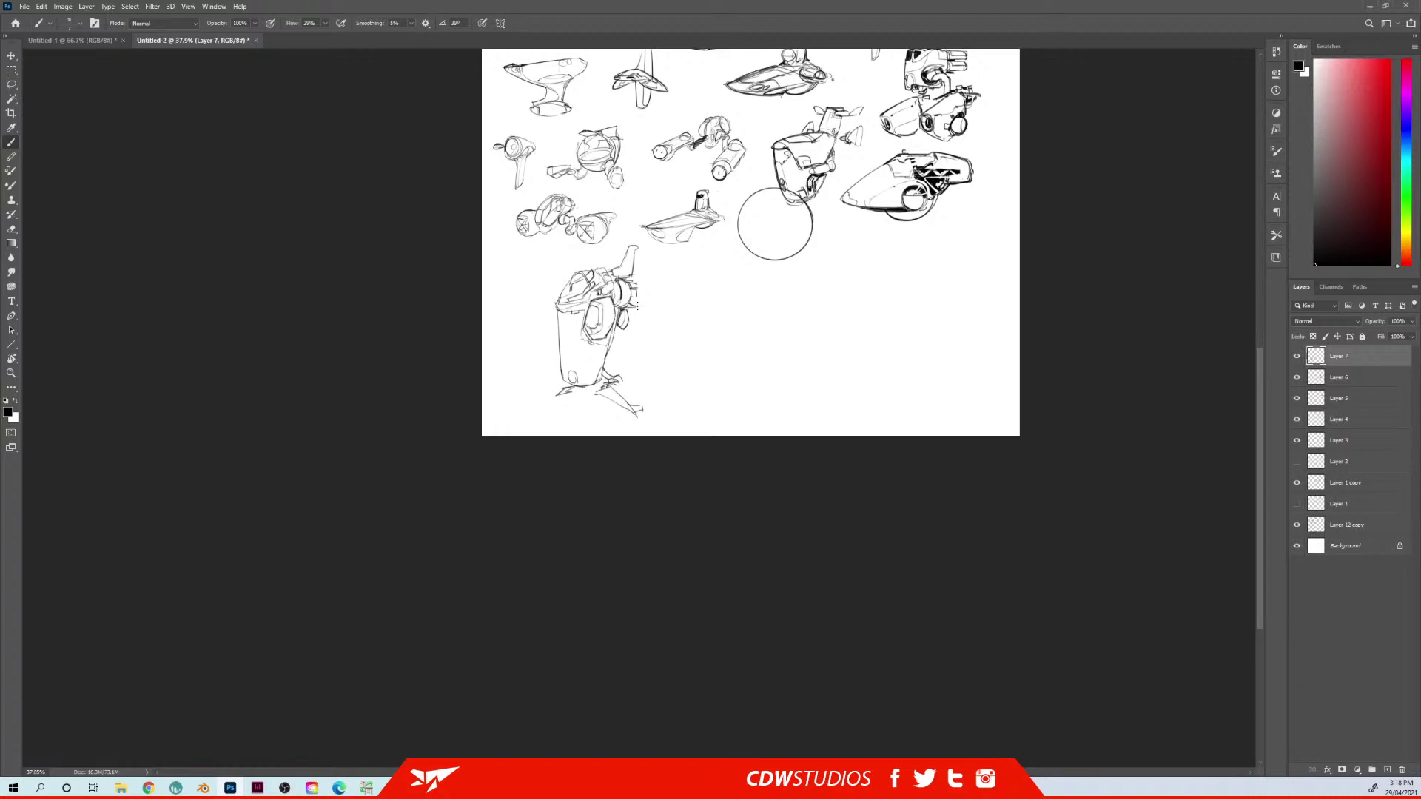
{"action": "left_click_drag", "start_coordinate": [616, 290], "coordinate": [602, 361]}
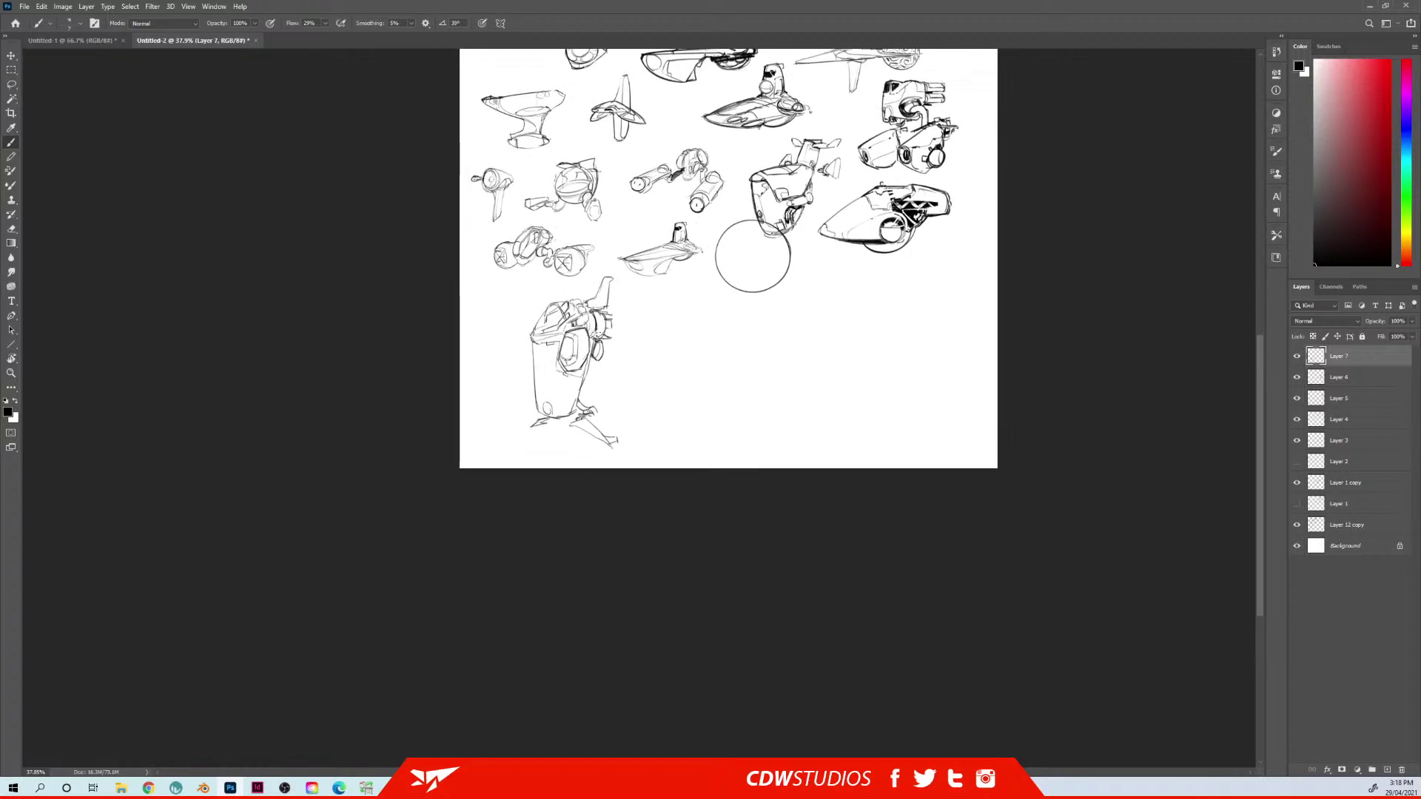
{"action": "scroll", "coordinate": [601, 361], "scroll_direction": "up", "scroll_amount": 3}
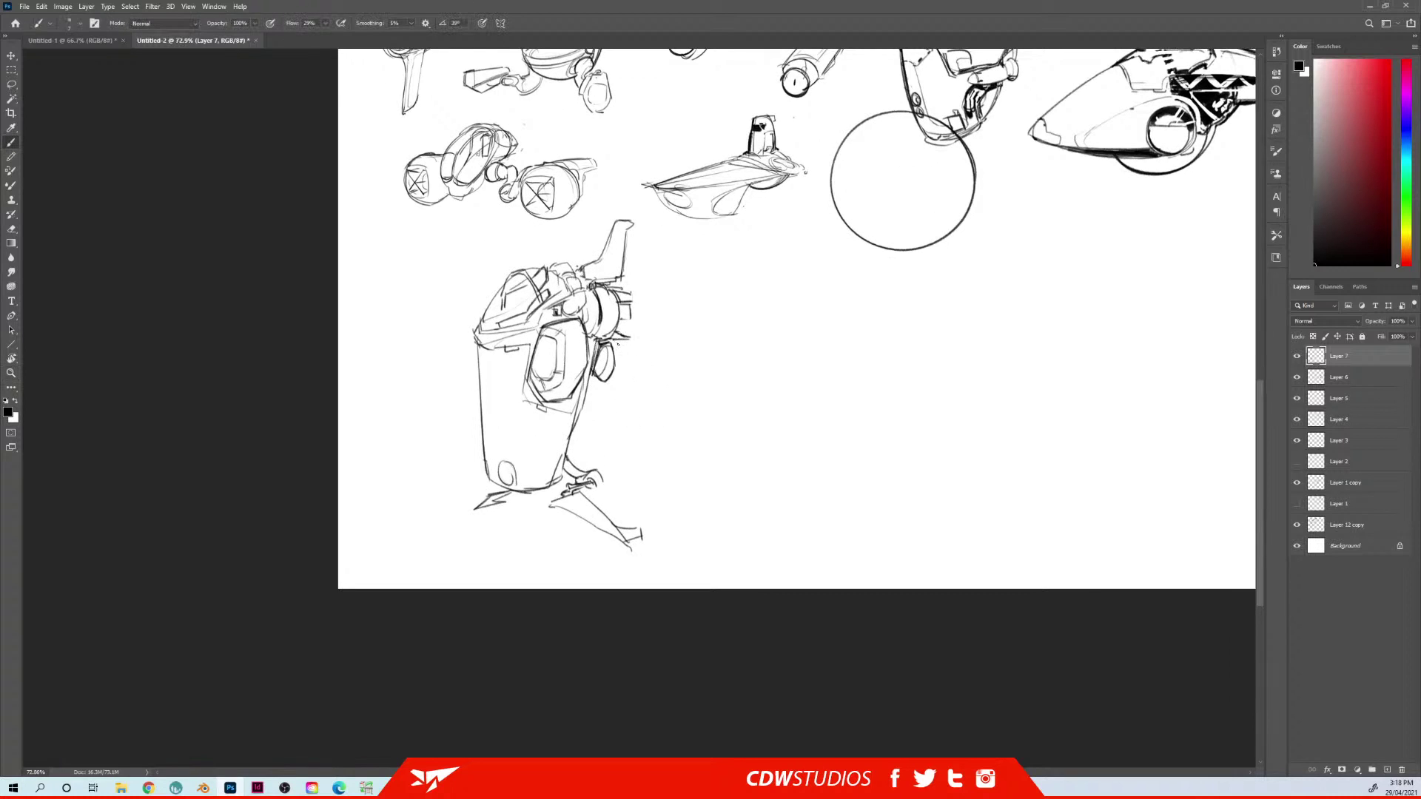
Detail the upright ship with hatching along the canopy's base, a small round rear pod and vent marks on the hull
{"action": "left_click_drag", "start_coordinate": [609, 346], "coordinate": [628, 342]}
{"action": "mouse_move", "coordinate": [588, 386]}
{"action": "left_mouse_down"}
{"action": "mouse_move", "coordinate": [599, 393]}
{"action": "mouse_move", "coordinate": [578, 417]}
{"action": "left_mouse_up"}
{"action": "left_click_drag", "start_coordinate": [479, 330], "coordinate": [535, 288]}
{"action": "left_click_drag", "start_coordinate": [515, 314], "coordinate": [525, 305]}
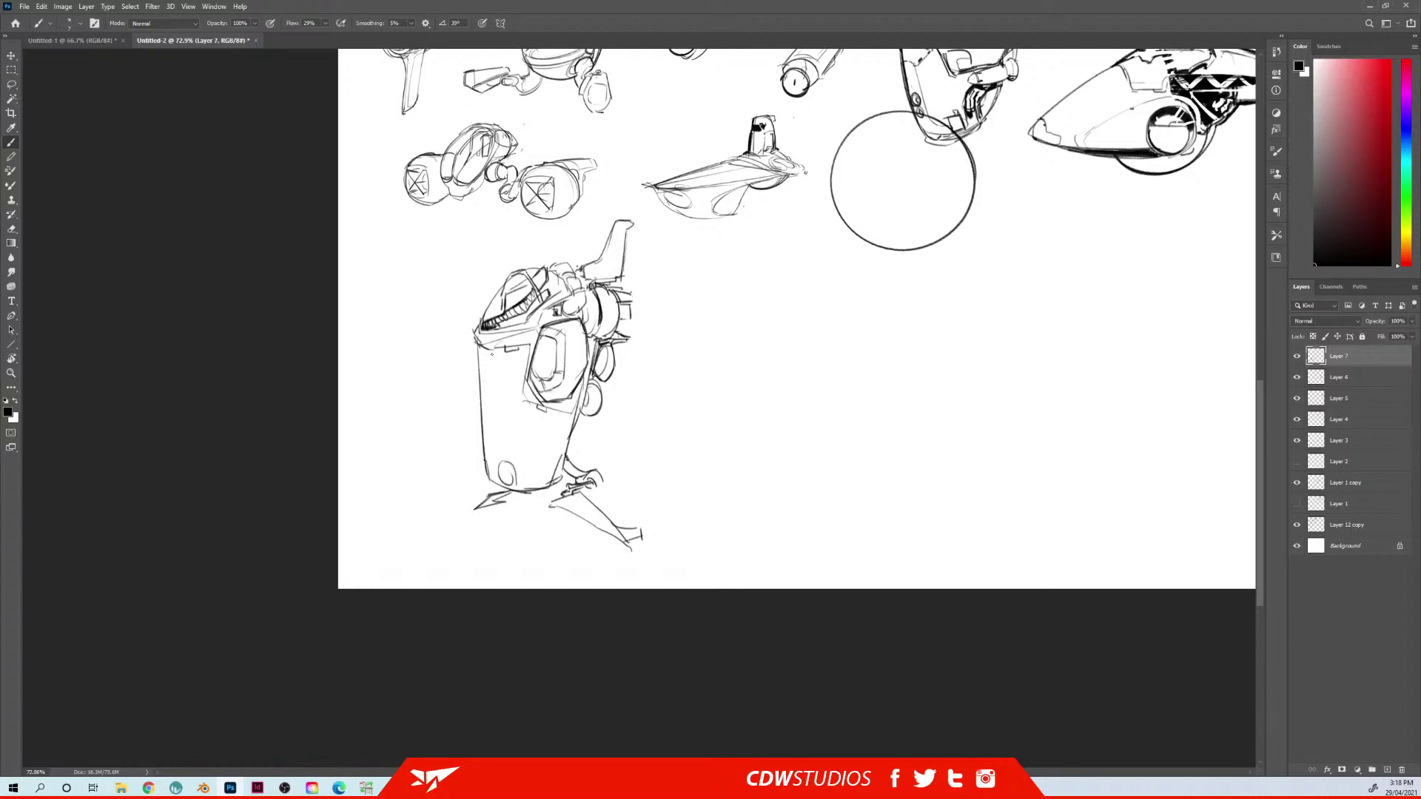
{"action": "left_click_drag", "start_coordinate": [497, 398], "coordinate": [497, 466]}
Move the upright ship sketch left toward the page edge and add a new layer for the next thumbnail
{"action": "left_click_drag", "start_coordinate": [607, 315], "coordinate": [564, 314]}
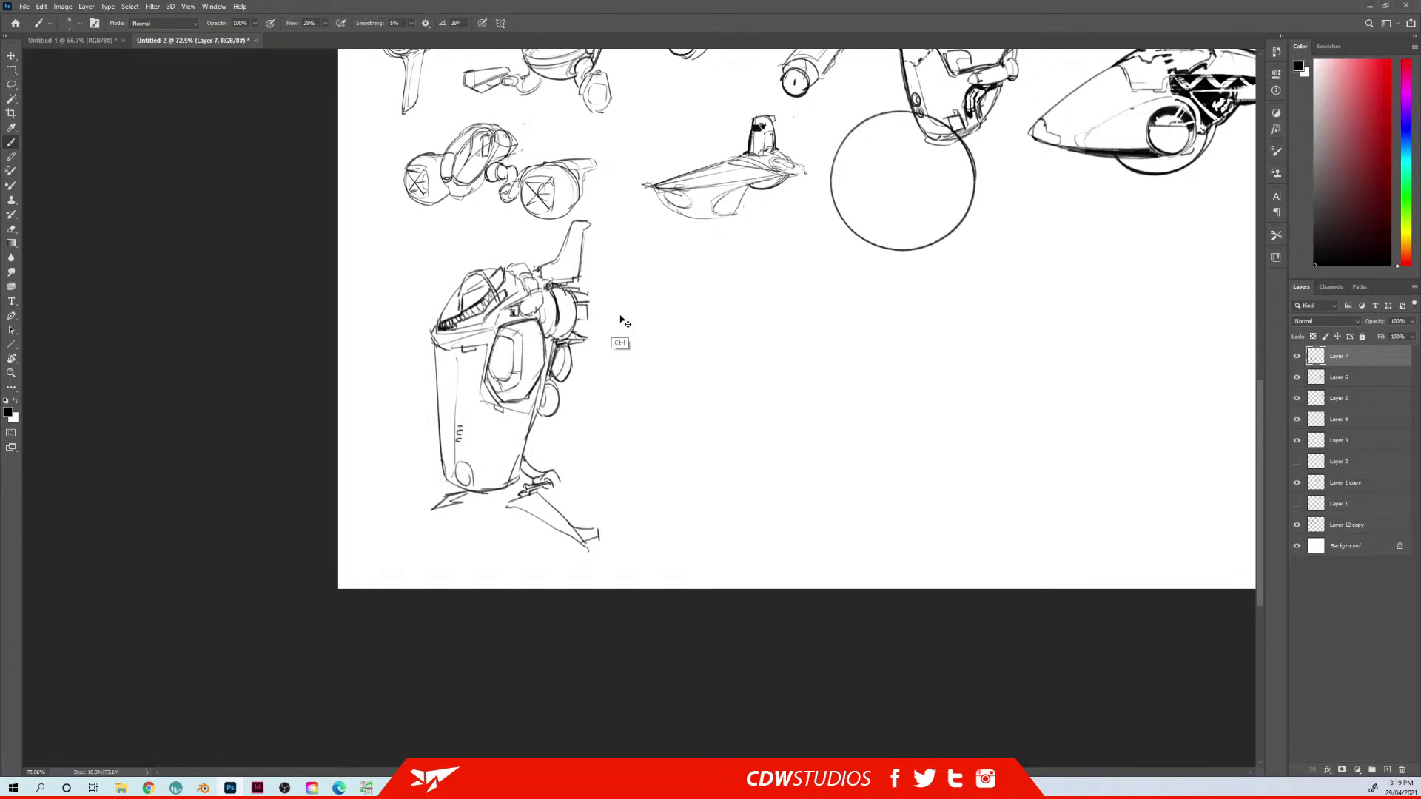
{"action": "key", "text": "ctrl+shift+n"}
{"action": "key", "text": "Return"}
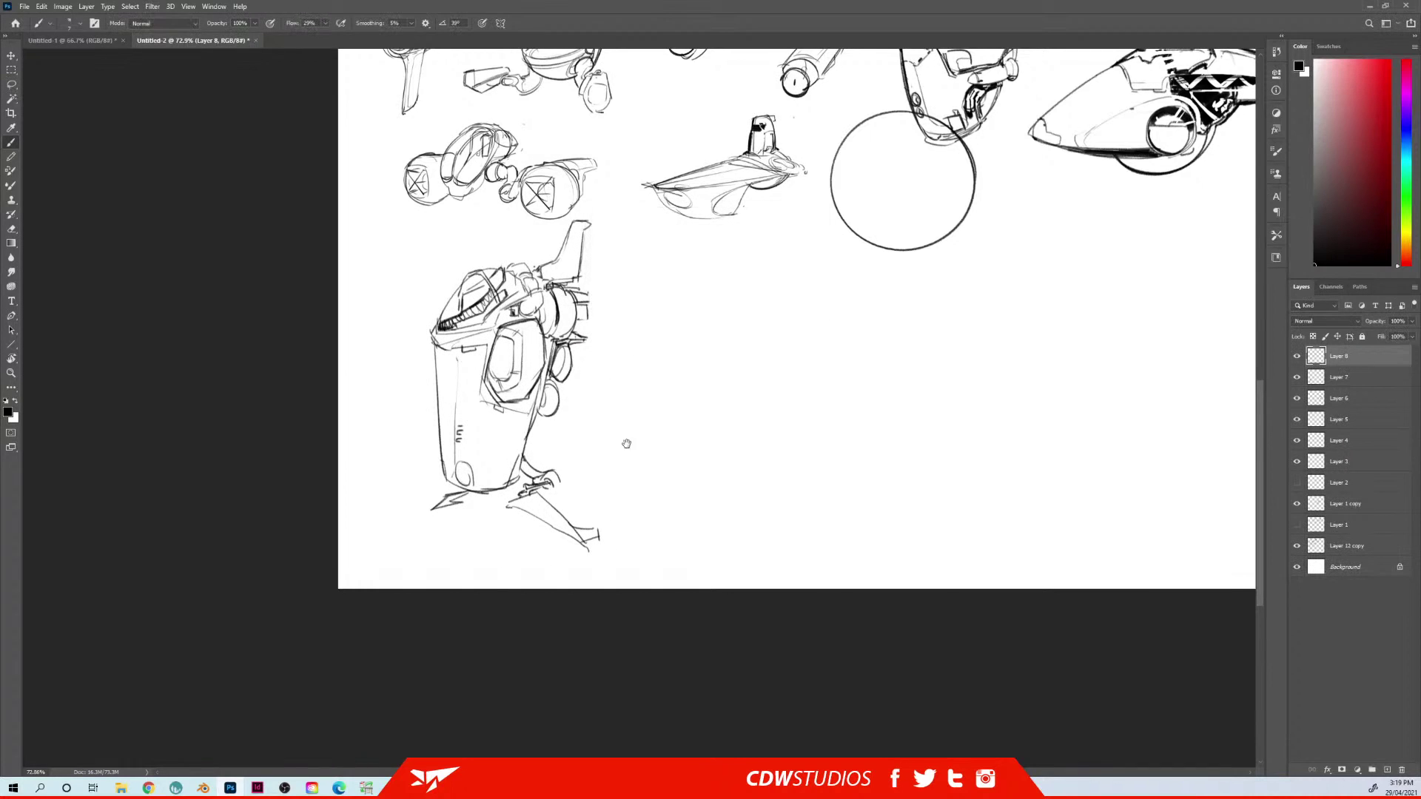
{"action": "left_click_drag", "start_coordinate": [800, 415], "coordinate": [663, 404]}
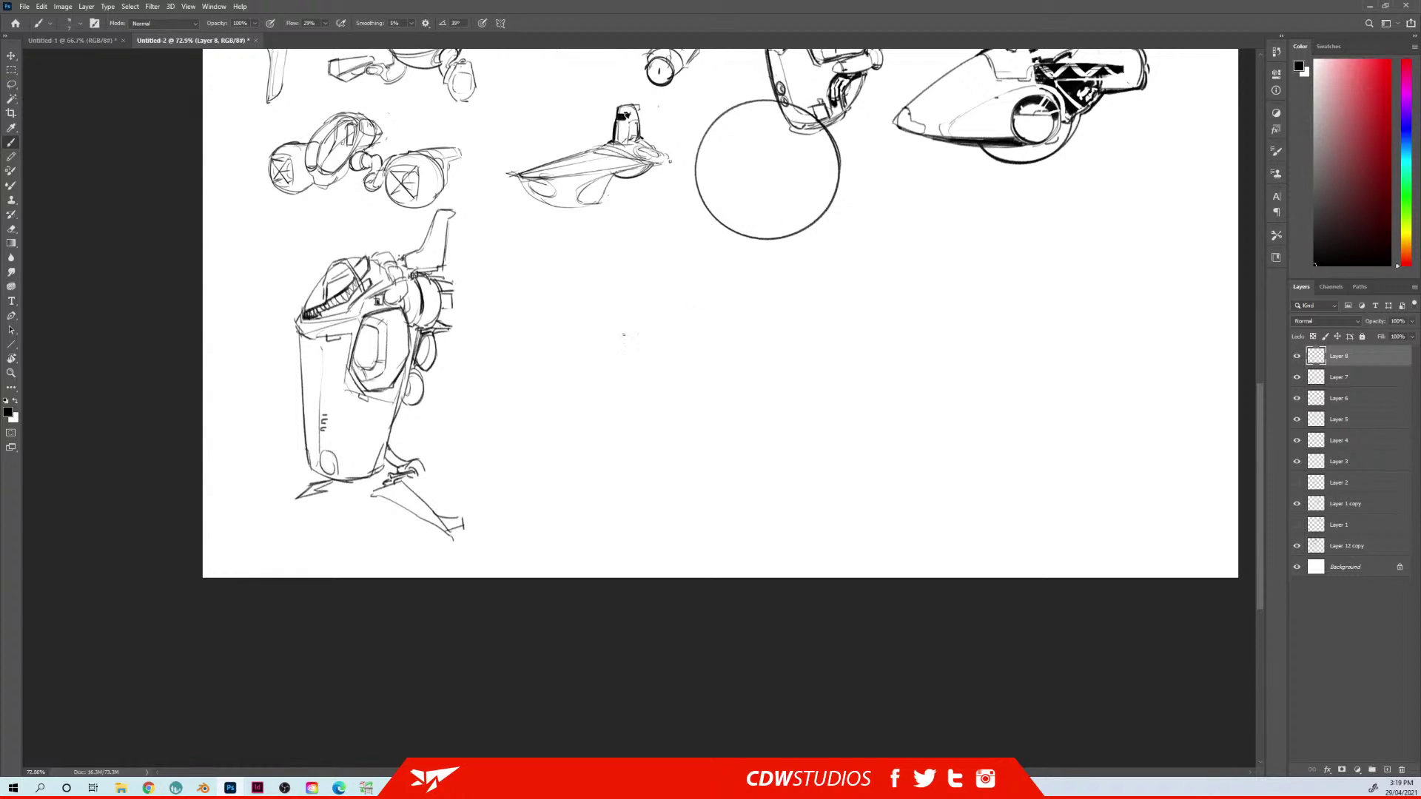
Sketch a tall tapered fin rising from a narrow angled base with a small box underneath, right of the upright ship
{"action": "mouse_move", "coordinate": [623, 339]}
{"action": "left_mouse_down"}
{"action": "mouse_move", "coordinate": [602, 365]}
{"action": "mouse_move", "coordinate": [571, 340]}
{"action": "mouse_move", "coordinate": [597, 355]}
{"action": "mouse_move", "coordinate": [649, 310]}
{"action": "mouse_move", "coordinate": [640, 263]}
{"action": "mouse_move", "coordinate": [599, 317]}
{"action": "mouse_move", "coordinate": [631, 393]}
{"action": "left_mouse_up"}
{"action": "mouse_move", "coordinate": [704, 453]}
{"action": "left_mouse_down"}
{"action": "mouse_move", "coordinate": [476, 618]}
{"action": "mouse_move", "coordinate": [539, 636]}
{"action": "mouse_move", "coordinate": [536, 523]}
{"action": "mouse_move", "coordinate": [682, 453]}
{"action": "left_mouse_up"}
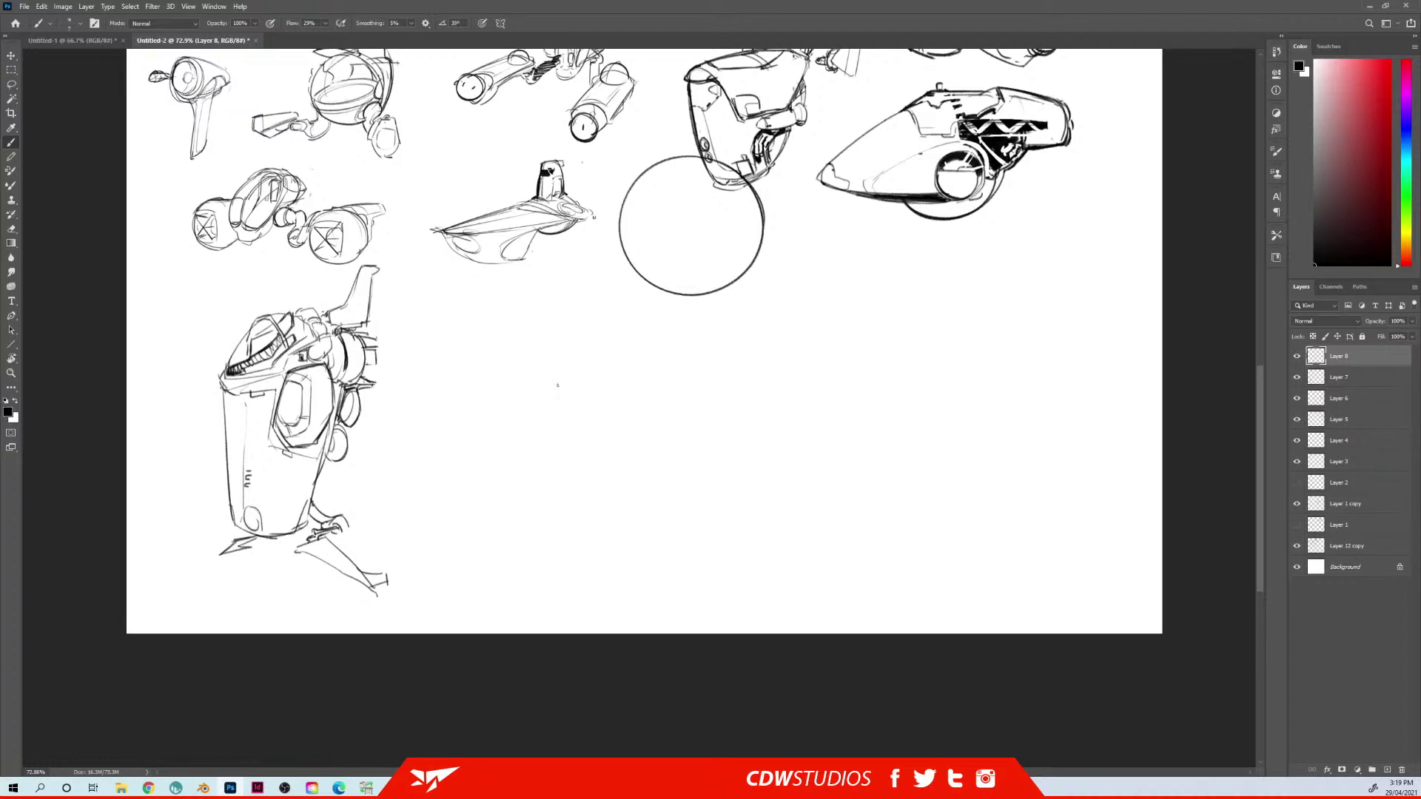
{"action": "mouse_move", "coordinate": [552, 397]}
{"action": "left_mouse_down"}
{"action": "mouse_move", "coordinate": [518, 518]}
{"action": "mouse_move", "coordinate": [477, 588]}
{"action": "left_mouse_up"}
{"action": "mouse_move", "coordinate": [484, 405]}
{"action": "left_mouse_down"}
{"action": "mouse_move", "coordinate": [488, 480]}
{"action": "mouse_move", "coordinate": [573, 265]}
{"action": "mouse_move", "coordinate": [562, 259]}
{"action": "left_mouse_up"}
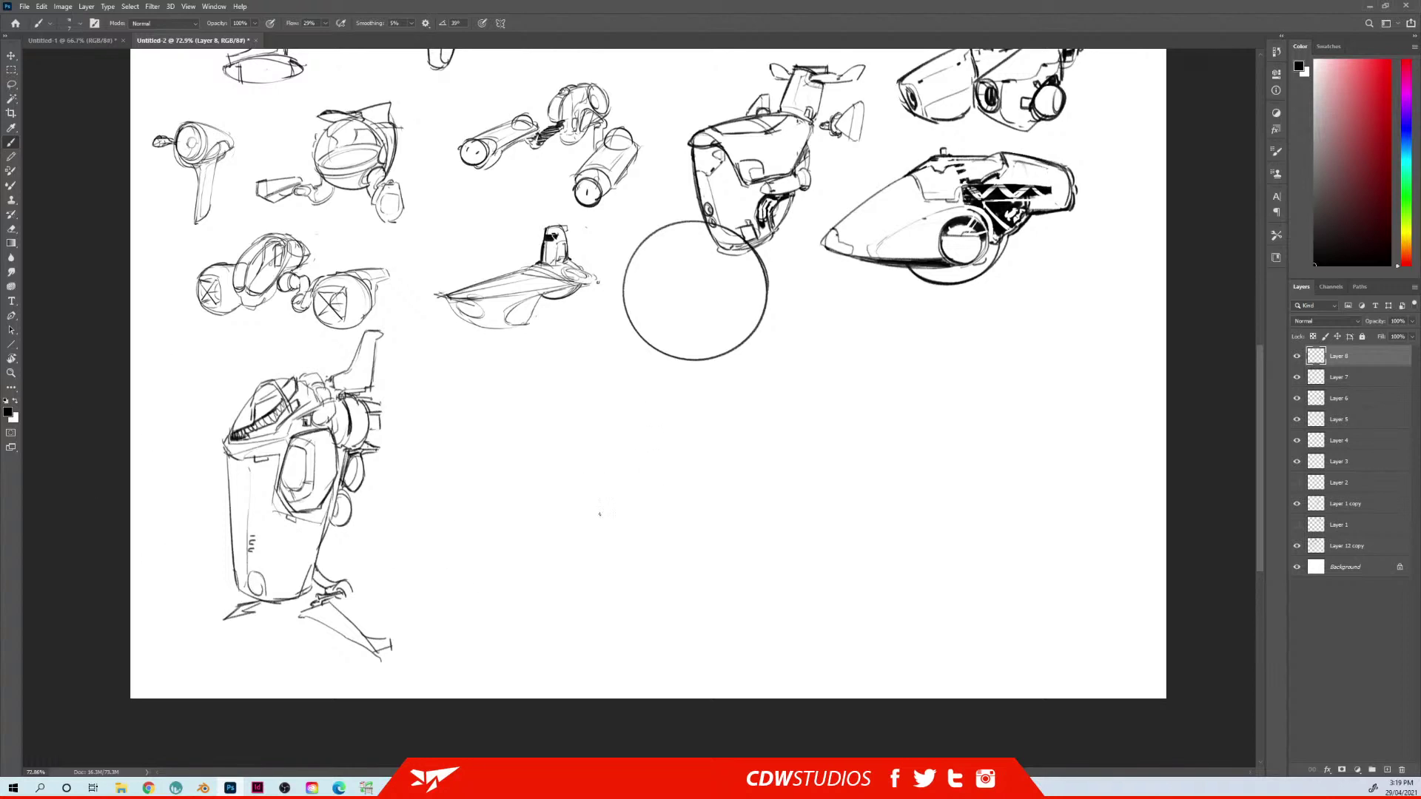
{"action": "left_click_drag", "start_coordinate": [588, 515], "coordinate": [612, 513]}
{"action": "mouse_move", "coordinate": [582, 509]}
{"action": "left_mouse_down"}
{"action": "mouse_move", "coordinate": [642, 498]}
{"action": "mouse_move", "coordinate": [622, 399]}
{"action": "mouse_move", "coordinate": [653, 503]}
{"action": "left_mouse_up"}
{"action": "mouse_move", "coordinate": [581, 512]}
{"action": "left_mouse_down"}
{"action": "mouse_move", "coordinate": [631, 546]}
{"action": "mouse_move", "coordinate": [655, 504]}
{"action": "mouse_move", "coordinate": [620, 519]}
{"action": "mouse_move", "coordinate": [627, 535]}
{"action": "mouse_move", "coordinate": [604, 533]}
{"action": "mouse_move", "coordinate": [628, 541]}
{"action": "mouse_move", "coordinate": [627, 508]}
{"action": "left_mouse_up"}
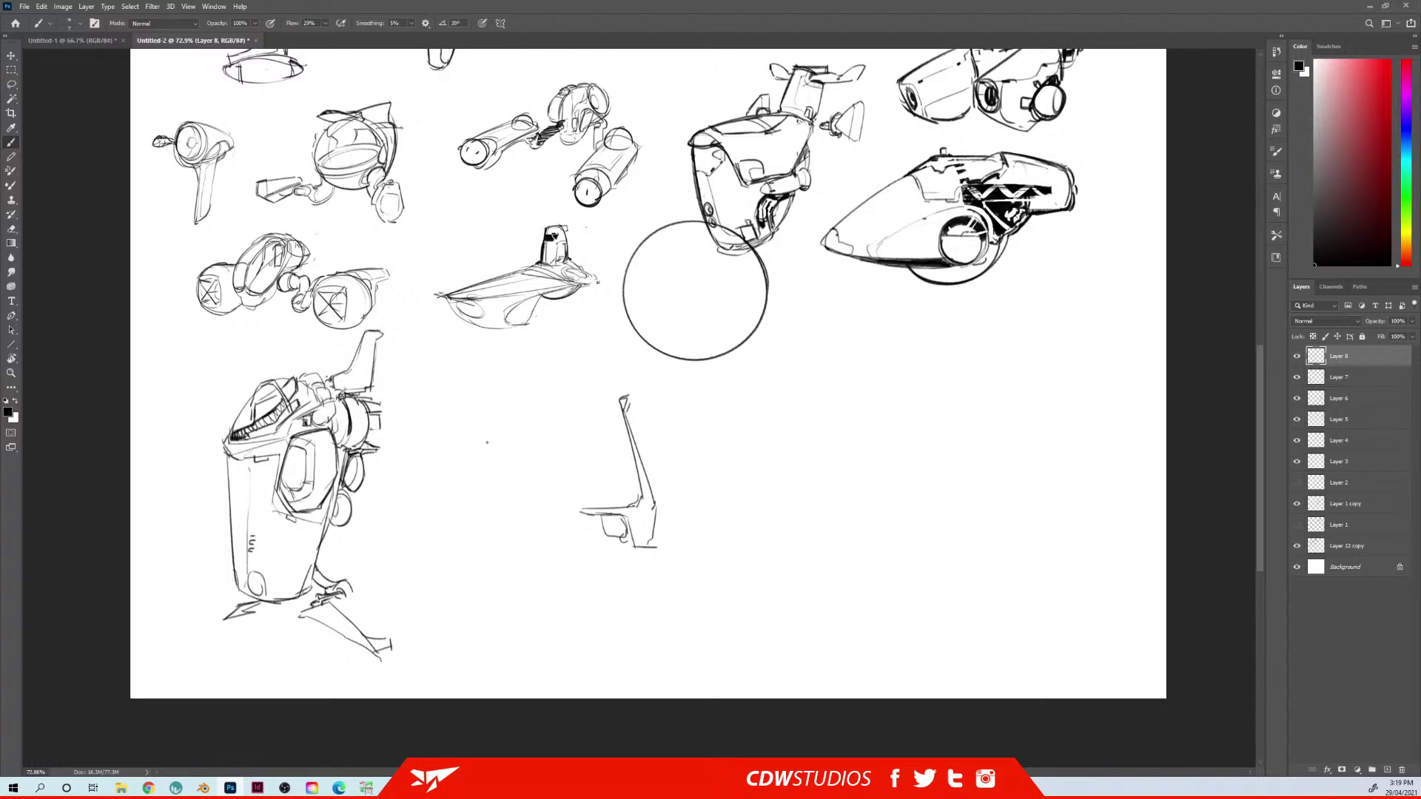
Sketch a small craft beside the fin, with a flat overhanging top and a ball-shaped body hanging below it
{"action": "mouse_move", "coordinate": [456, 447]}
{"action": "left_mouse_down"}
{"action": "mouse_move", "coordinate": [513, 439]}
{"action": "mouse_move", "coordinate": [470, 444]}
{"action": "mouse_move", "coordinate": [534, 463]}
{"action": "mouse_move", "coordinate": [530, 496]}
{"action": "mouse_move", "coordinate": [485, 520]}
{"action": "mouse_move", "coordinate": [518, 481]}
{"action": "mouse_move", "coordinate": [532, 525]}
{"action": "left_mouse_up"}
{"action": "mouse_move", "coordinate": [508, 478]}
{"action": "left_mouse_down"}
{"action": "mouse_move", "coordinate": [530, 523]}
{"action": "mouse_move", "coordinate": [544, 520]}
{"action": "mouse_move", "coordinate": [534, 428]}
{"action": "mouse_move", "coordinate": [541, 481]}
{"action": "mouse_move", "coordinate": [484, 518]}
{"action": "mouse_move", "coordinate": [525, 529]}
{"action": "mouse_move", "coordinate": [486, 502]}
{"action": "mouse_move", "coordinate": [503, 497]}
{"action": "mouse_move", "coordinate": [481, 514]}
{"action": "left_mouse_up"}
{"action": "key", "text": "ctrl+z"}
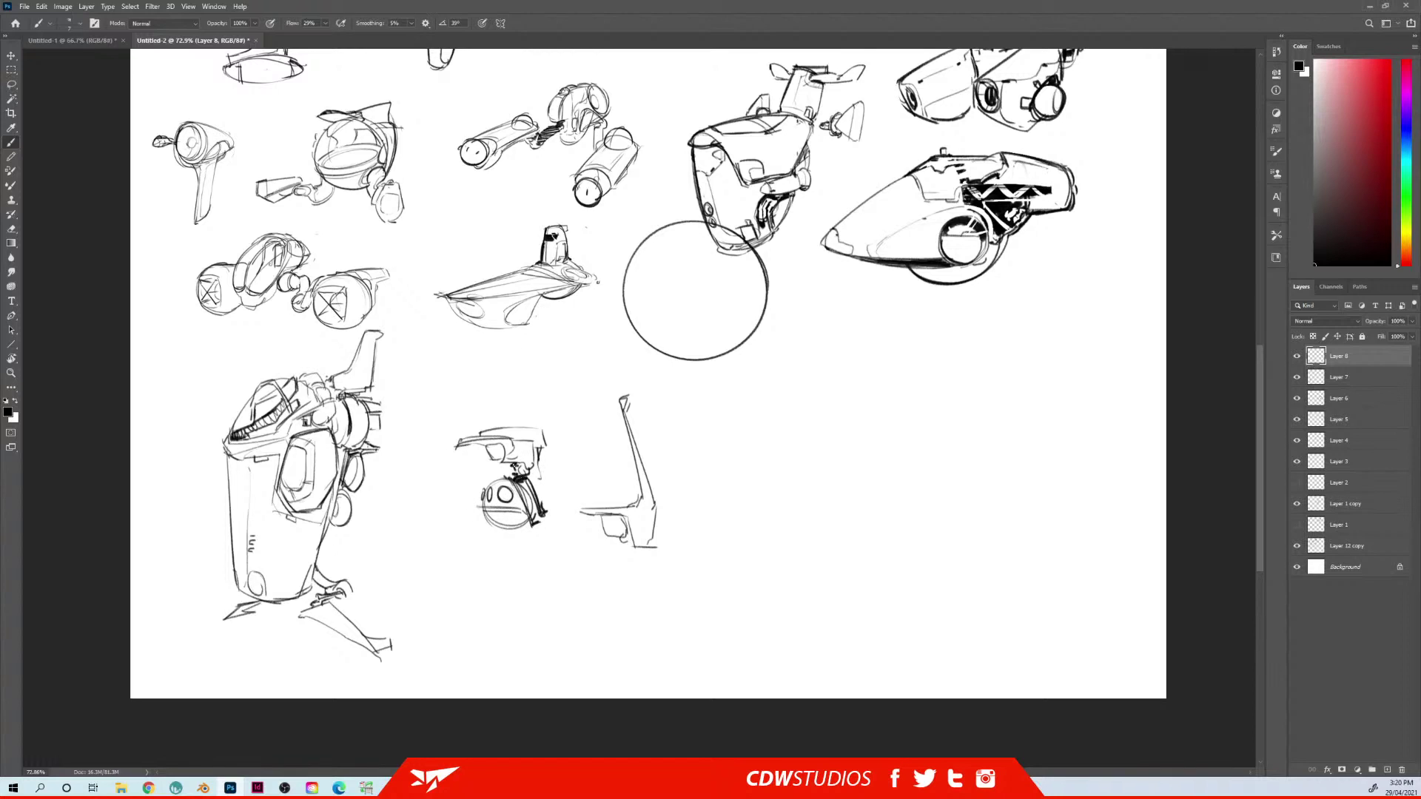
Add a small handlebar grip near the fin's top and darken the edges of the flat overhanging seat
{"action": "left_click_drag", "start_coordinate": [532, 454], "coordinate": [545, 452]}
{"action": "left_click_drag", "start_coordinate": [594, 428], "coordinate": [589, 422]}
{"action": "left_click_drag", "start_coordinate": [604, 429], "coordinate": [613, 440]}
{"action": "left_click_drag", "start_coordinate": [608, 446], "coordinate": [625, 419]}
{"action": "left_click_drag", "start_coordinate": [485, 429], "coordinate": [550, 427]}
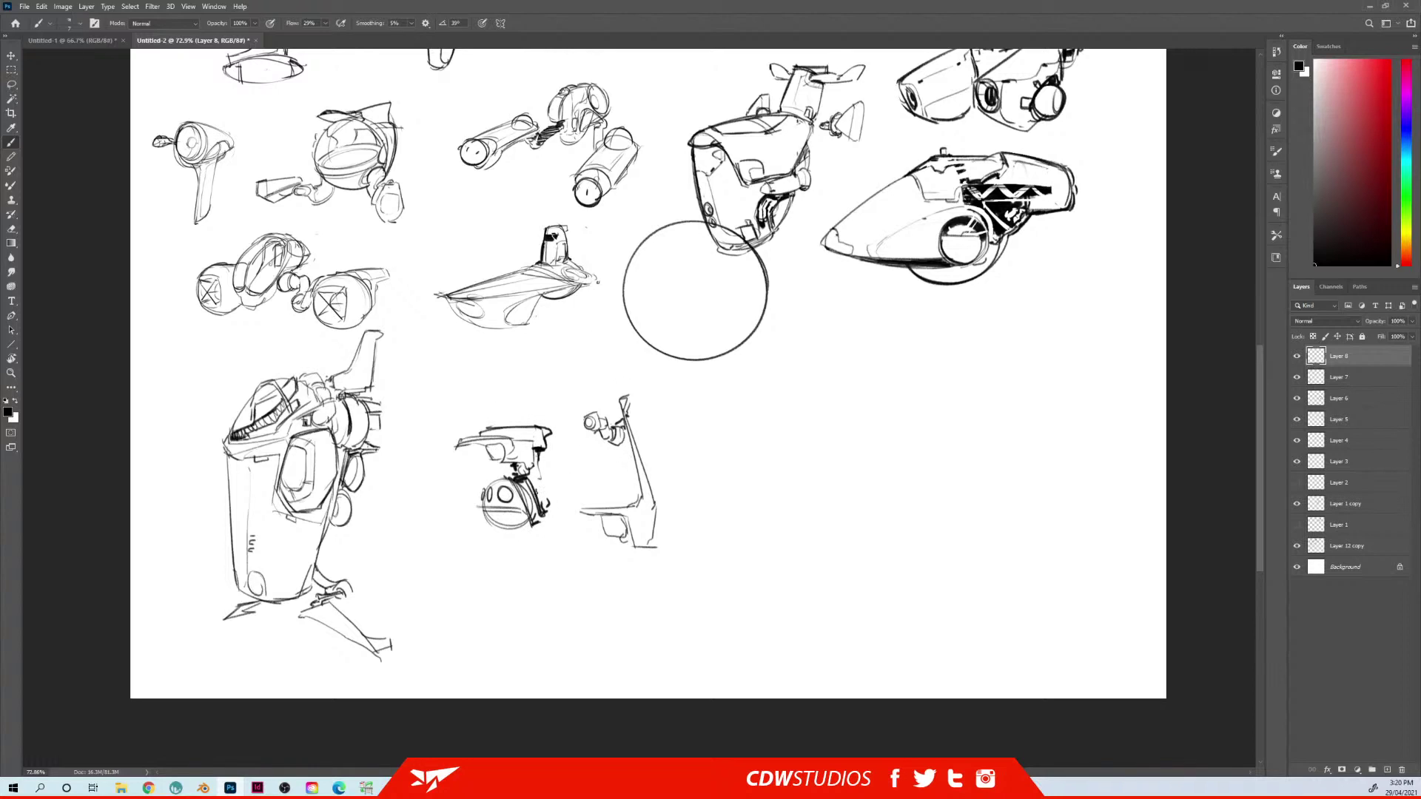
Darken the small box under the fin and sketch a pointed toe-shaped front section extending from its base
{"action": "mouse_move", "coordinate": [544, 488]}
{"action": "left_mouse_down"}
{"action": "mouse_move", "coordinate": [540, 499]}
{"action": "mouse_move", "coordinate": [613, 530]}
{"action": "left_mouse_up"}
{"action": "mouse_move", "coordinate": [619, 534]}
{"action": "left_mouse_down"}
{"action": "mouse_move", "coordinate": [676, 526]}
{"action": "mouse_move", "coordinate": [711, 544]}
{"action": "mouse_move", "coordinate": [666, 543]}
{"action": "mouse_move", "coordinate": [700, 548]}
{"action": "left_mouse_up"}
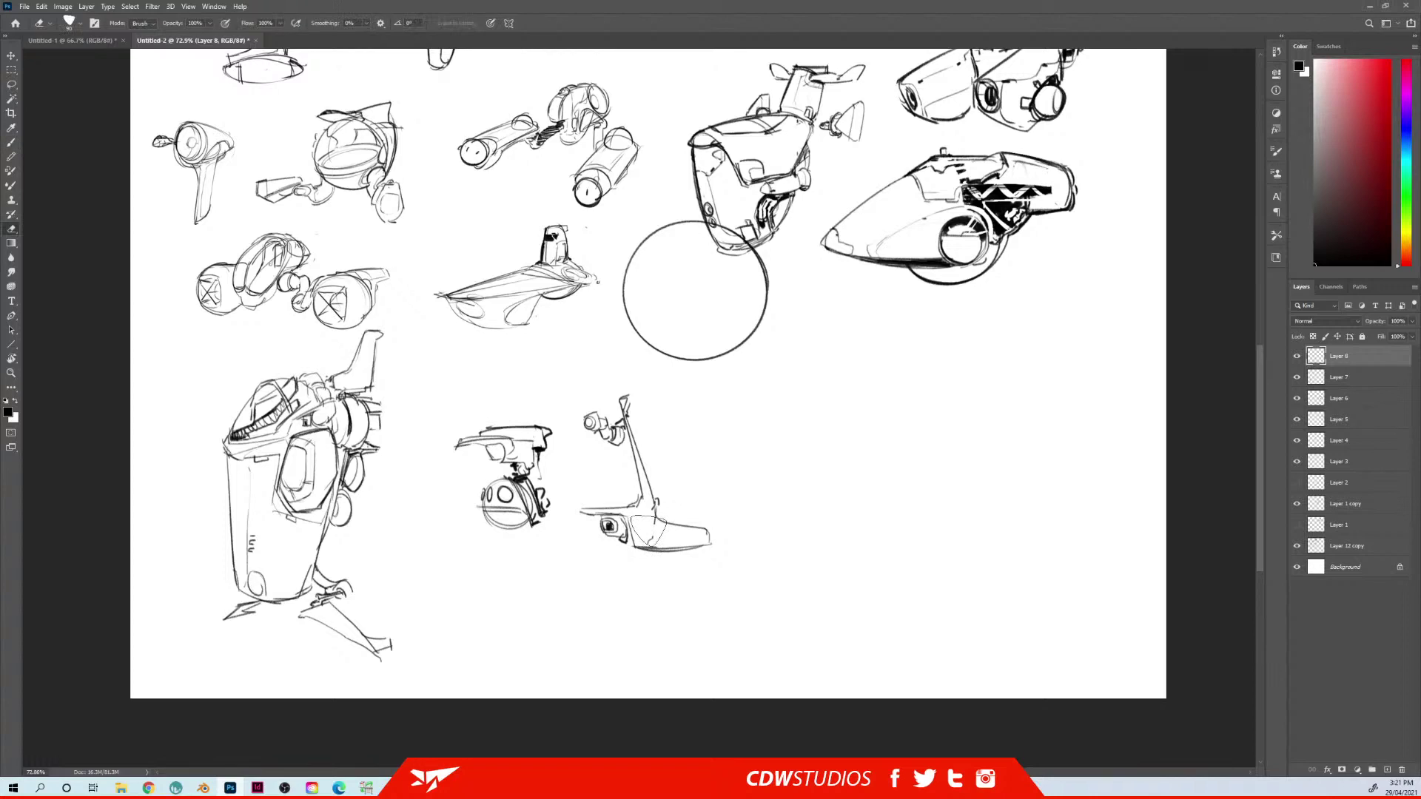
{"action": "mouse_move", "coordinate": [641, 525]}
{"action": "left_mouse_down"}
{"action": "mouse_move", "coordinate": [674, 531]}
{"action": "mouse_move", "coordinate": [673, 545]}
{"action": "left_mouse_up"}
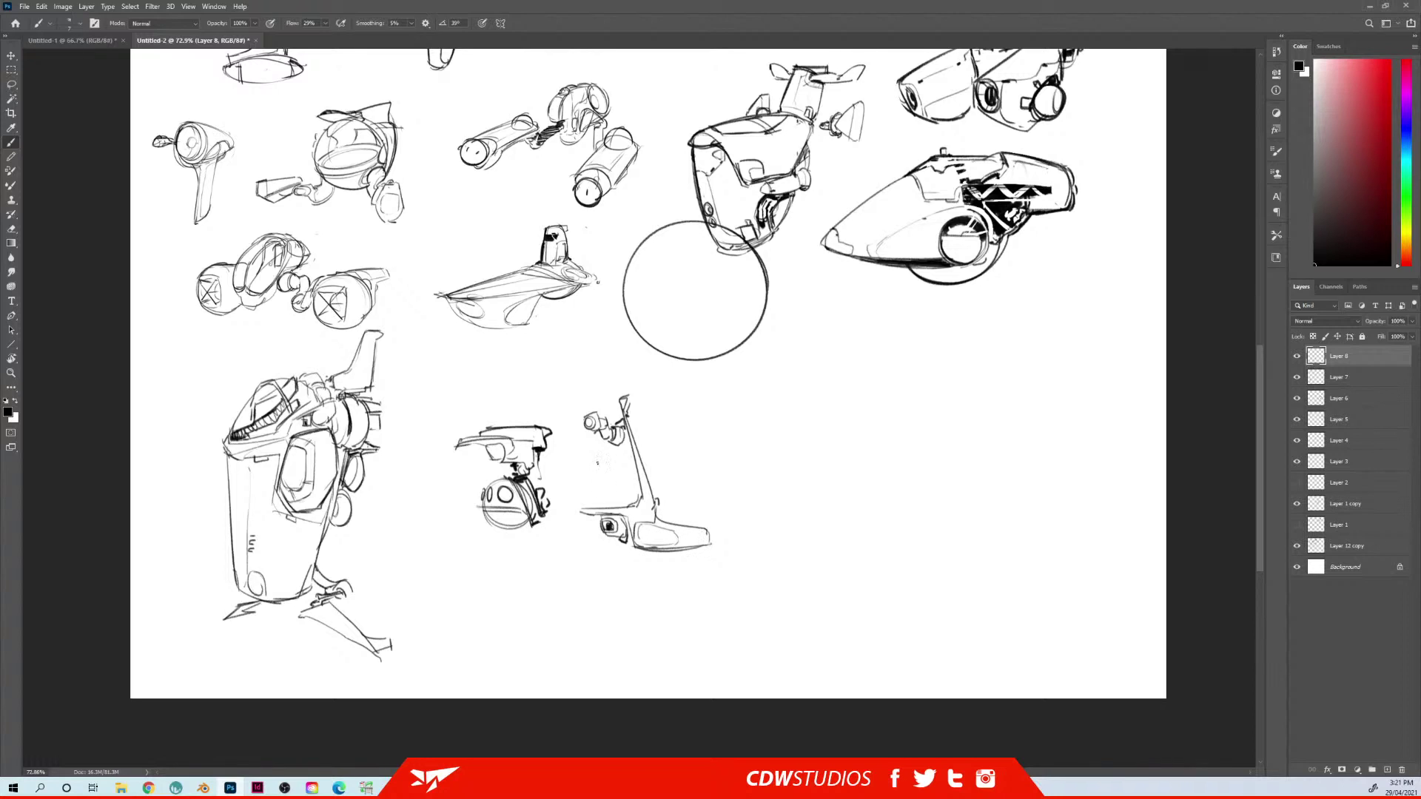
Connect the ball-shaped rear to the fin's base with a low footboard and a shaded elongated pod underneath
{"action": "left_click_drag", "start_coordinate": [655, 498], "coordinate": [660, 512]}
{"action": "mouse_move", "coordinate": [542, 512]}
{"action": "left_mouse_down"}
{"action": "mouse_move", "coordinate": [576, 509]}
{"action": "mouse_move", "coordinate": [599, 541]}
{"action": "mouse_move", "coordinate": [581, 518]}
{"action": "mouse_move", "coordinate": [604, 522]}
{"action": "mouse_move", "coordinate": [599, 539]}
{"action": "mouse_move", "coordinate": [575, 522]}
{"action": "mouse_move", "coordinate": [598, 525]}
{"action": "left_mouse_up"}
{"action": "left_click_drag", "start_coordinate": [583, 528], "coordinate": [594, 538]}
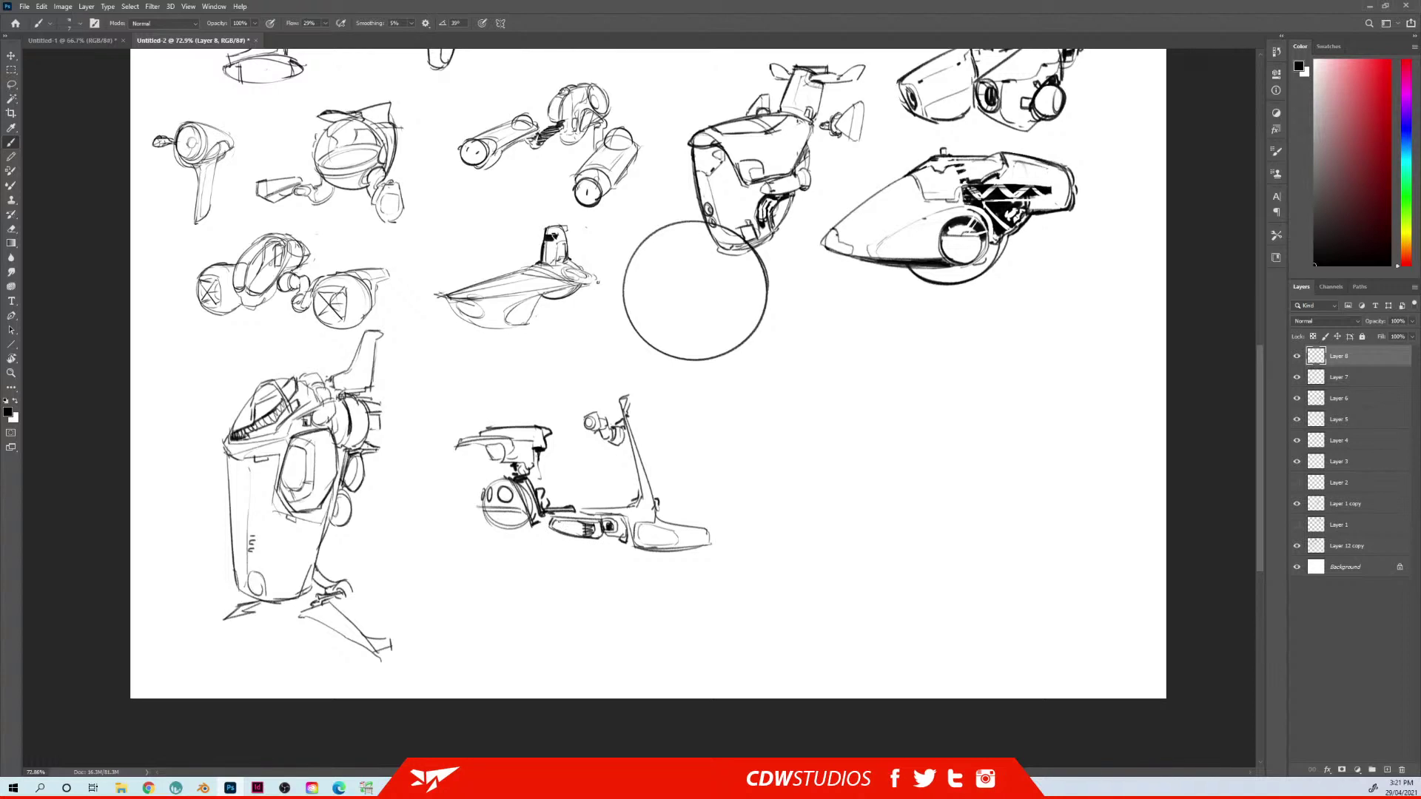
{"action": "left_click_drag", "start_coordinate": [556, 520], "coordinate": [598, 536]}
{"action": "left_click_drag", "start_coordinate": [521, 505], "coordinate": [539, 522]}
Shade the handlebar joint and steering column, then select the handlebar and move it slightly higher
{"action": "left_click_drag", "start_coordinate": [614, 440], "coordinate": [631, 457]}
{"action": "left_click_drag", "start_coordinate": [629, 451], "coordinate": [633, 502]}
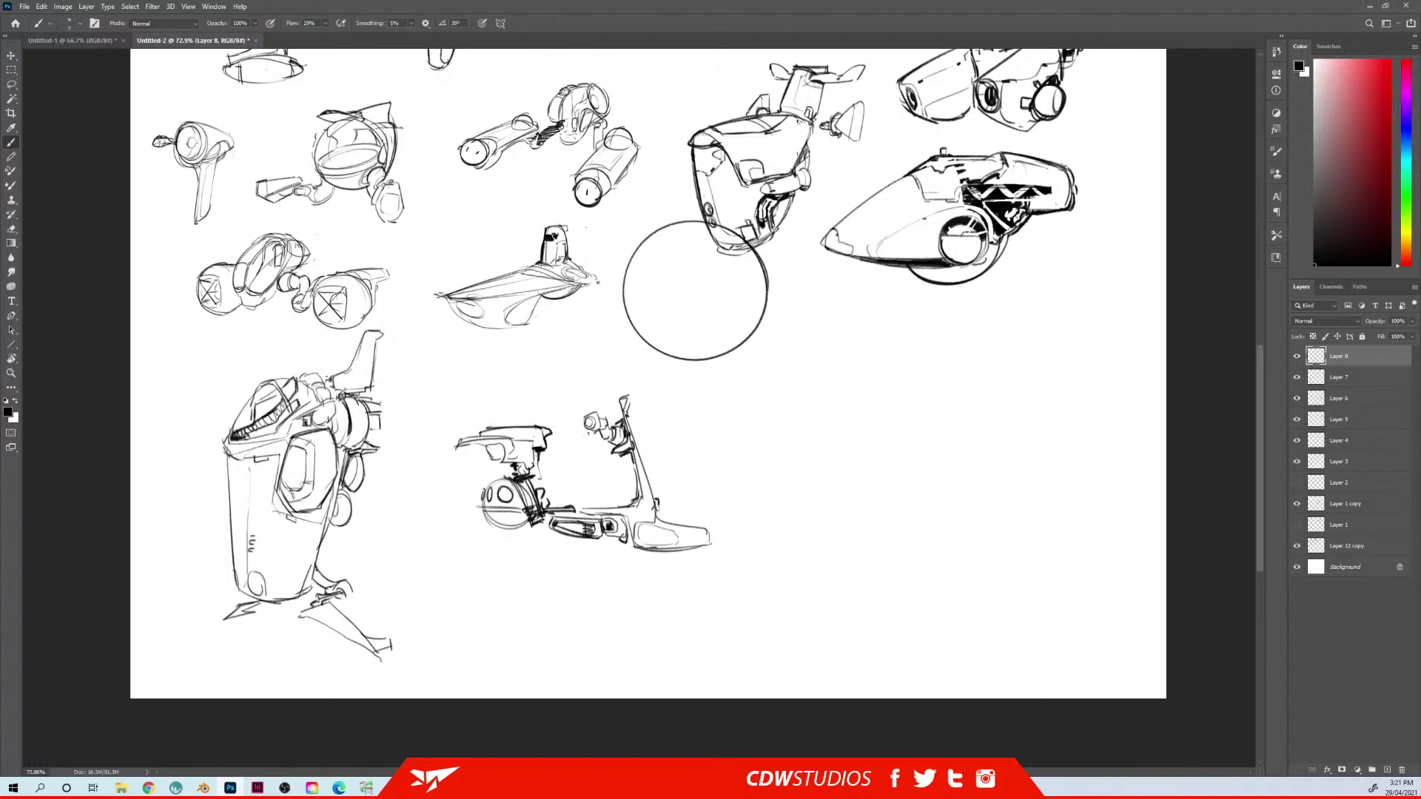
{"action": "key", "text": "l"}
{"action": "mouse_move", "coordinate": [618, 405]}
{"action": "left_mouse_down"}
{"action": "mouse_move", "coordinate": [603, 479]}
{"action": "mouse_move", "coordinate": [614, 412]}
{"action": "mouse_move", "coordinate": [609, 431]}
{"action": "mouse_move", "coordinate": [596, 403]}
{"action": "mouse_move", "coordinate": [627, 421]}
{"action": "left_mouse_up"}
{"action": "key", "text": "ctrl+d"}
{"action": "key", "text": "b"}
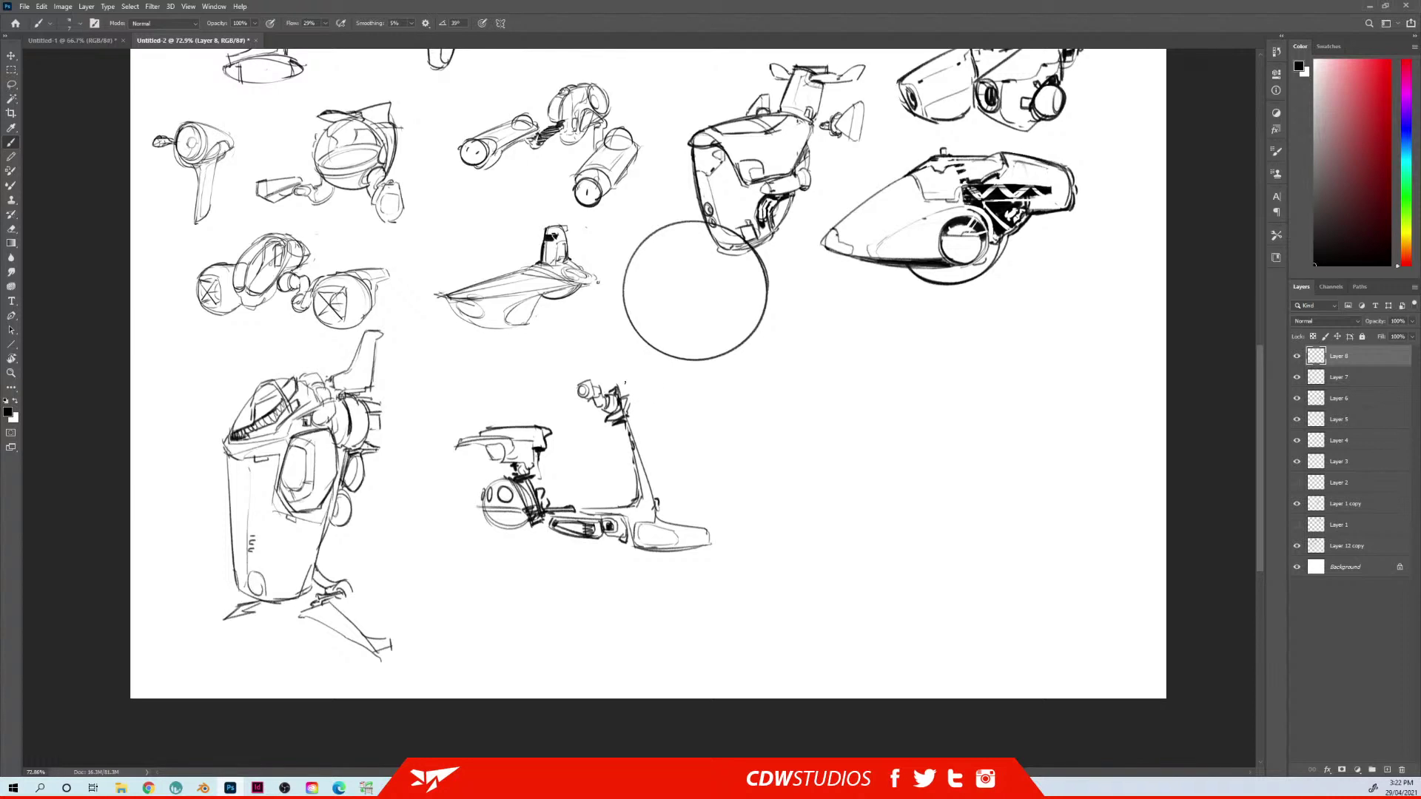
Erase the steering column's old upper lines and redraw it as a wider column reaching the raised handlebar
{"action": "key", "text": "e"}
{"action": "mouse_move", "coordinate": [634, 395]}
{"action": "left_mouse_down"}
{"action": "mouse_move", "coordinate": [637, 431]}
{"action": "mouse_move", "coordinate": [637, 381]}
{"action": "mouse_move", "coordinate": [623, 416]}
{"action": "mouse_move", "coordinate": [645, 461]}
{"action": "left_mouse_up"}
{"action": "key", "text": "b"}
{"action": "mouse_move", "coordinate": [615, 409]}
{"action": "left_mouse_down"}
{"action": "mouse_move", "coordinate": [641, 399]}
{"action": "mouse_move", "coordinate": [635, 497]}
{"action": "mouse_move", "coordinate": [616, 507]}
{"action": "left_mouse_up"}
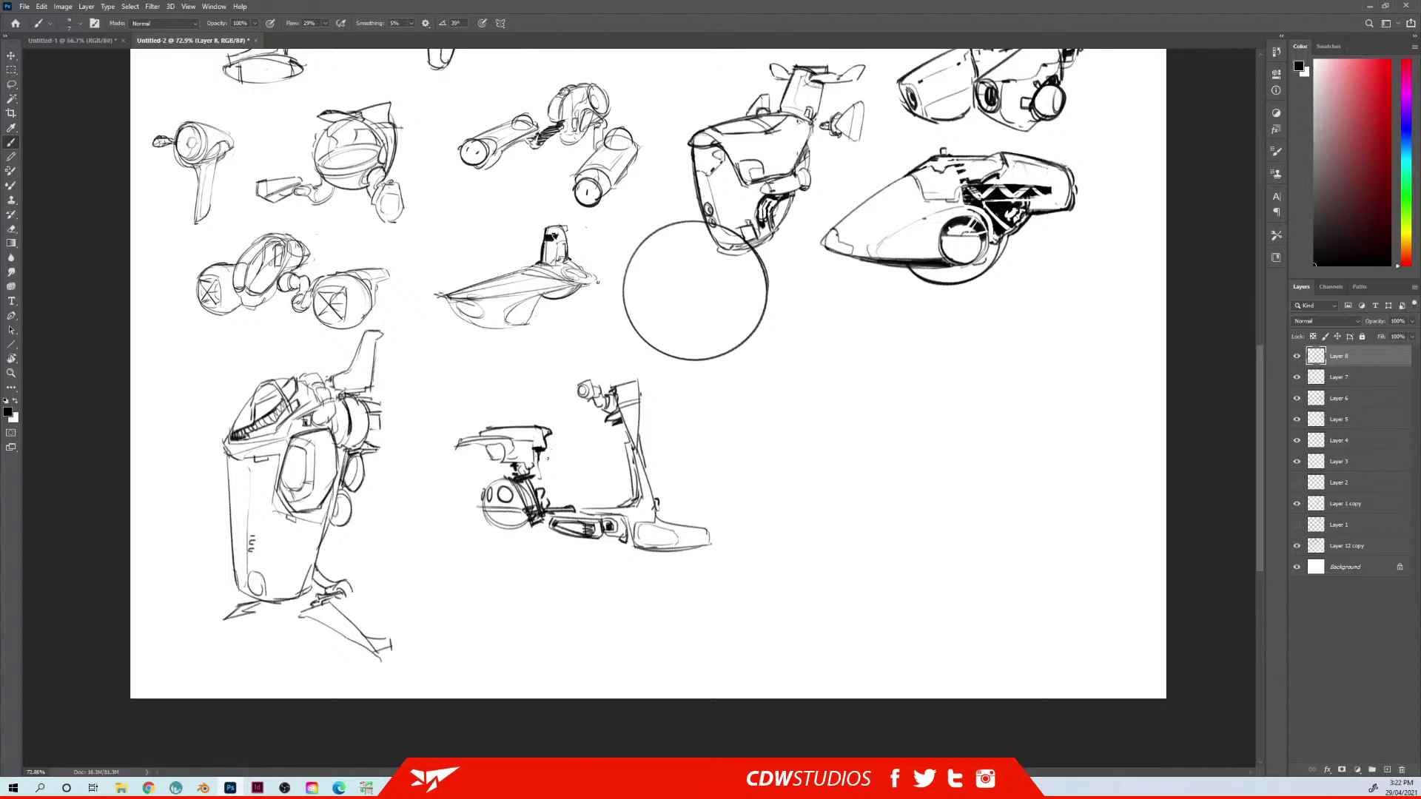
Move the scooter sketch toward the upright ship and add a new layer for its wheel
{"action": "mouse_move", "coordinate": [610, 493]}
{"action": "left_mouse_down"}
{"action": "mouse_move", "coordinate": [601, 529]}
{"action": "mouse_move", "coordinate": [599, 497]}
{"action": "mouse_move", "coordinate": [567, 468]}
{"action": "mouse_move", "coordinate": [561, 480]}
{"action": "left_mouse_up"}
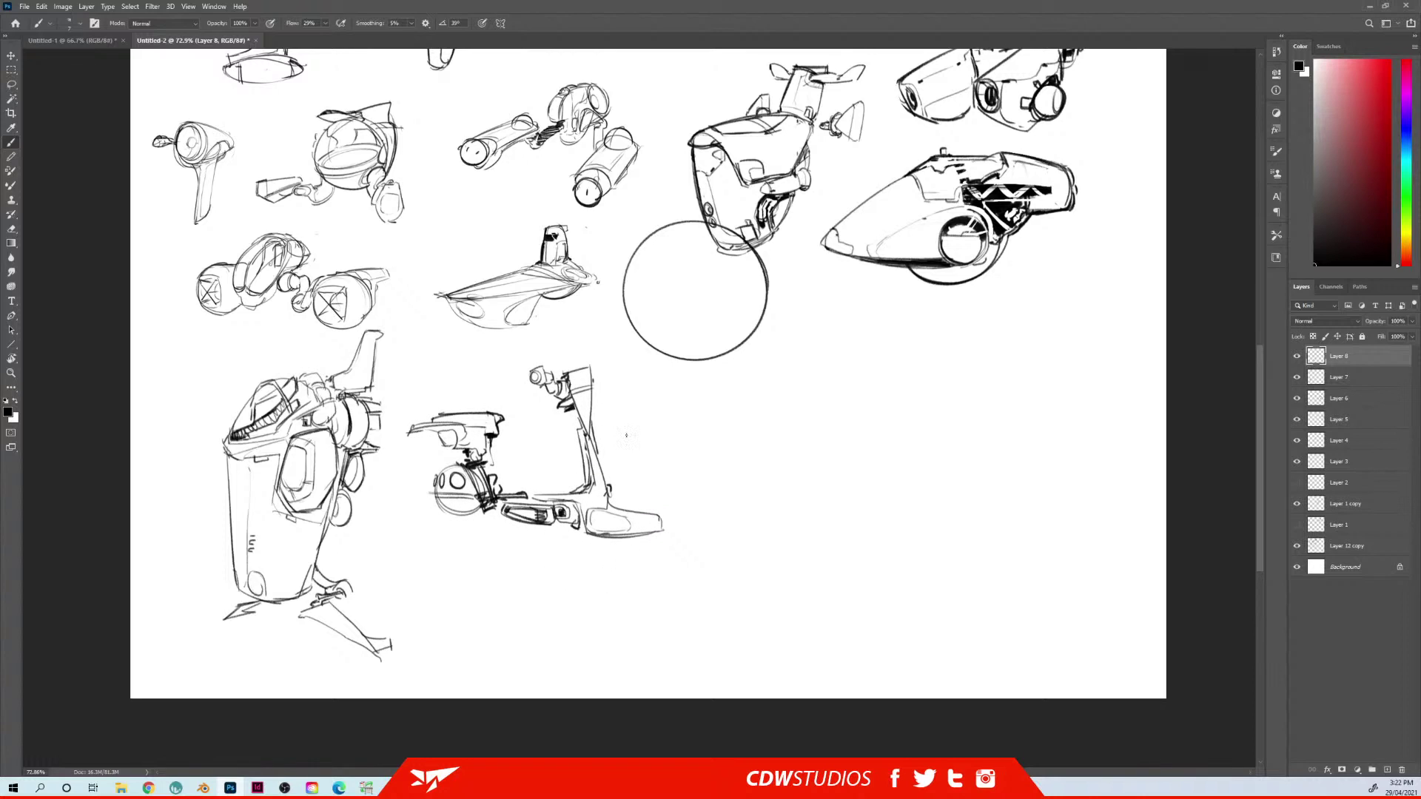
{"action": "key", "text": "ctrl+shift+n"}
{"action": "key", "text": "Return"}
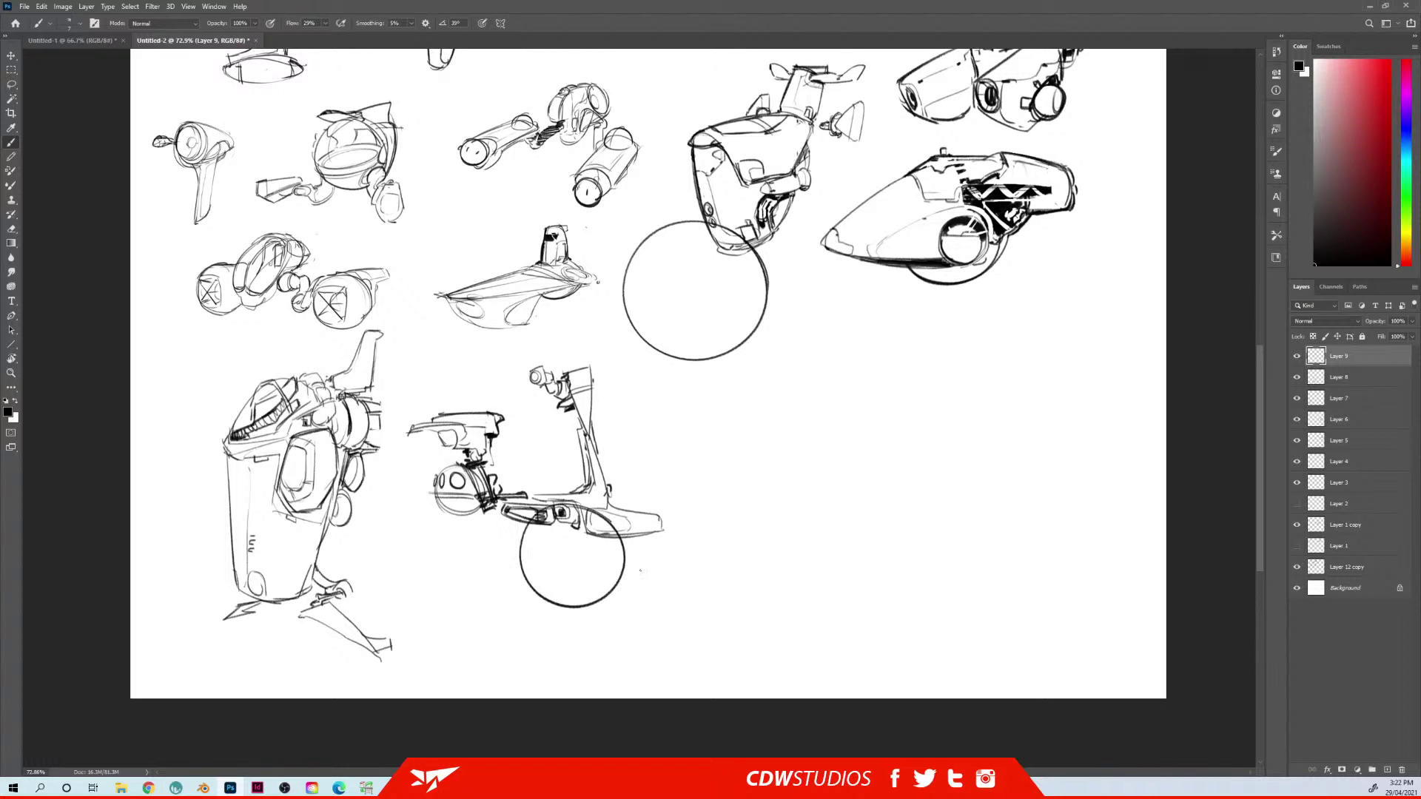
Skew and reposition the wheel circle beneath the scooter's footboard and erase its upper part overlapping the body
{"action": "key", "text": "ctrl+t"}
{"action": "left_click_drag", "start_coordinate": [573, 503], "coordinate": [581, 505]}
{"action": "left_click_drag", "start_coordinate": [590, 560], "coordinate": [612, 541]}
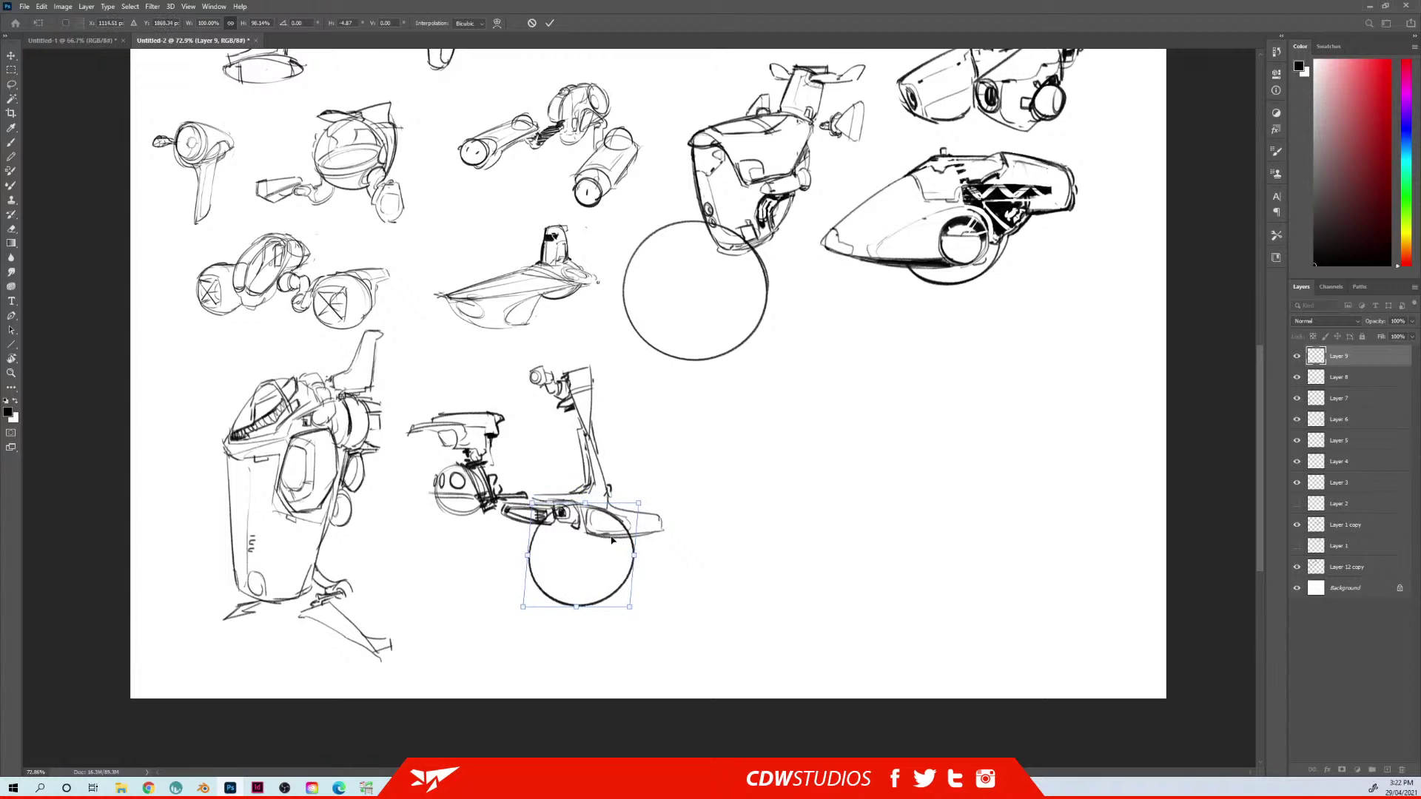
{"action": "key", "text": "Return"}
{"action": "key", "text": "e"}
{"action": "mouse_move", "coordinate": [534, 515]}
{"action": "left_mouse_down"}
{"action": "mouse_move", "coordinate": [585, 510]}
{"action": "mouse_move", "coordinate": [618, 522]}
{"action": "mouse_move", "coordinate": [623, 546]}
{"action": "left_mouse_up"}
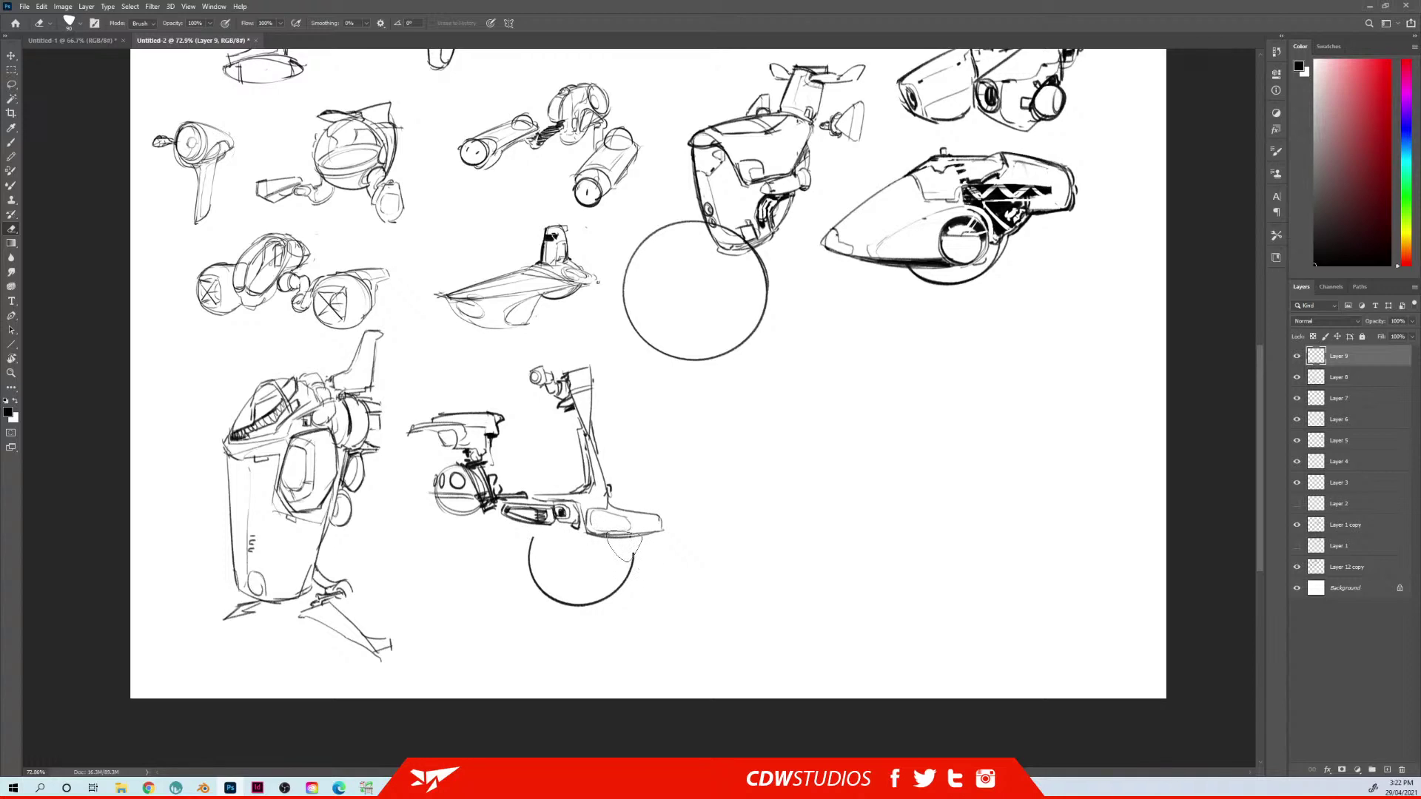
{"action": "key", "text": "b"}
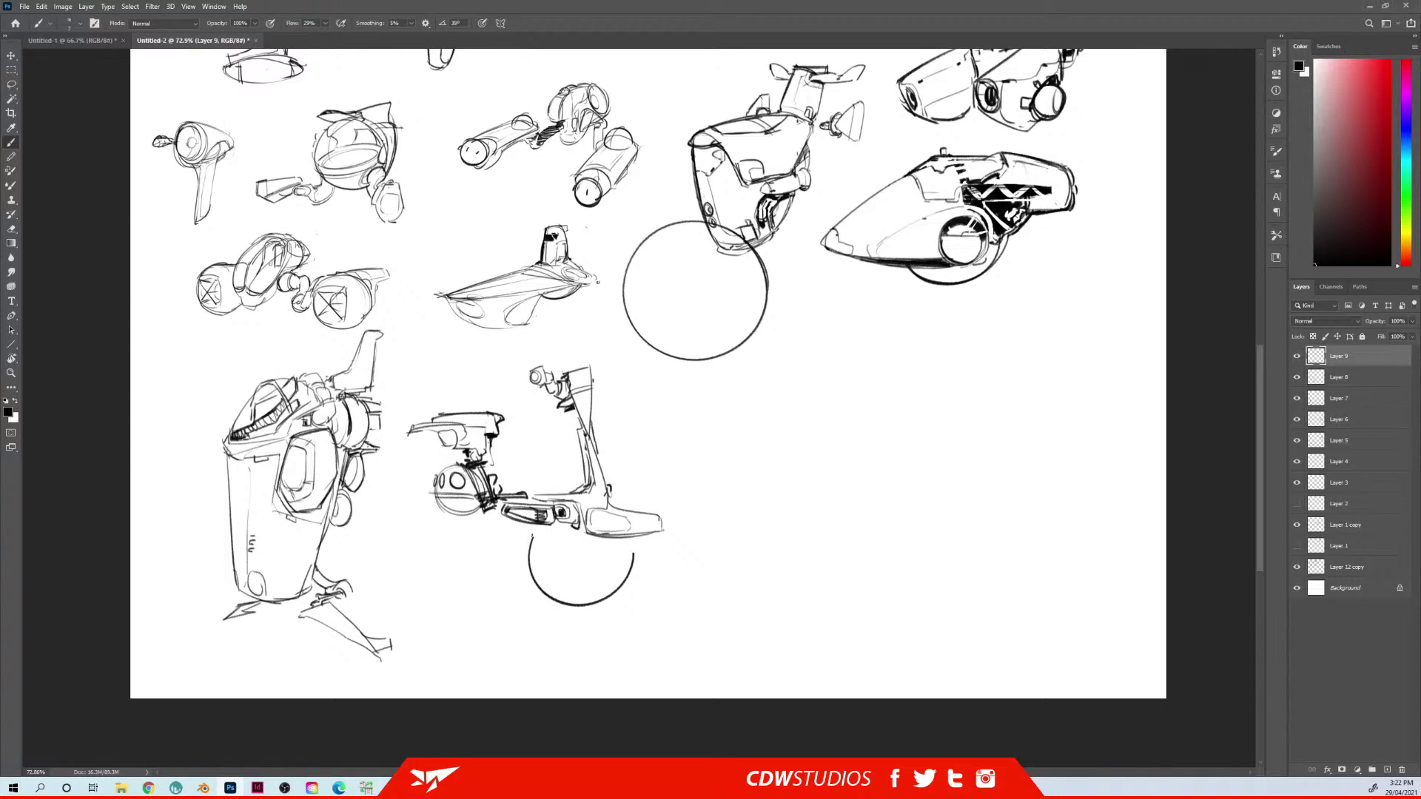
Draw a slanted fender across the top of the scooter's wheel, with a squared end at the front
{"action": "left_click_drag", "start_coordinate": [529, 534], "coordinate": [648, 560]}
{"action": "key", "text": "ctrl+z"}
{"action": "left_click_drag", "start_coordinate": [526, 534], "coordinate": [648, 551]}
{"action": "key", "text": "ctrl+z"}
{"action": "left_click_drag", "start_coordinate": [529, 535], "coordinate": [641, 555]}
{"action": "left_click_drag", "start_coordinate": [638, 541], "coordinate": [642, 556]}
{"action": "mouse_move", "coordinate": [530, 528]}
{"action": "left_mouse_down"}
{"action": "mouse_move", "coordinate": [608, 535]}
{"action": "mouse_move", "coordinate": [558, 525]}
{"action": "left_mouse_up"}
{"action": "mouse_move", "coordinate": [644, 546]}
{"action": "left_mouse_down"}
{"action": "mouse_move", "coordinate": [525, 529]}
{"action": "mouse_move", "coordinate": [510, 358]}
{"action": "left_mouse_up"}
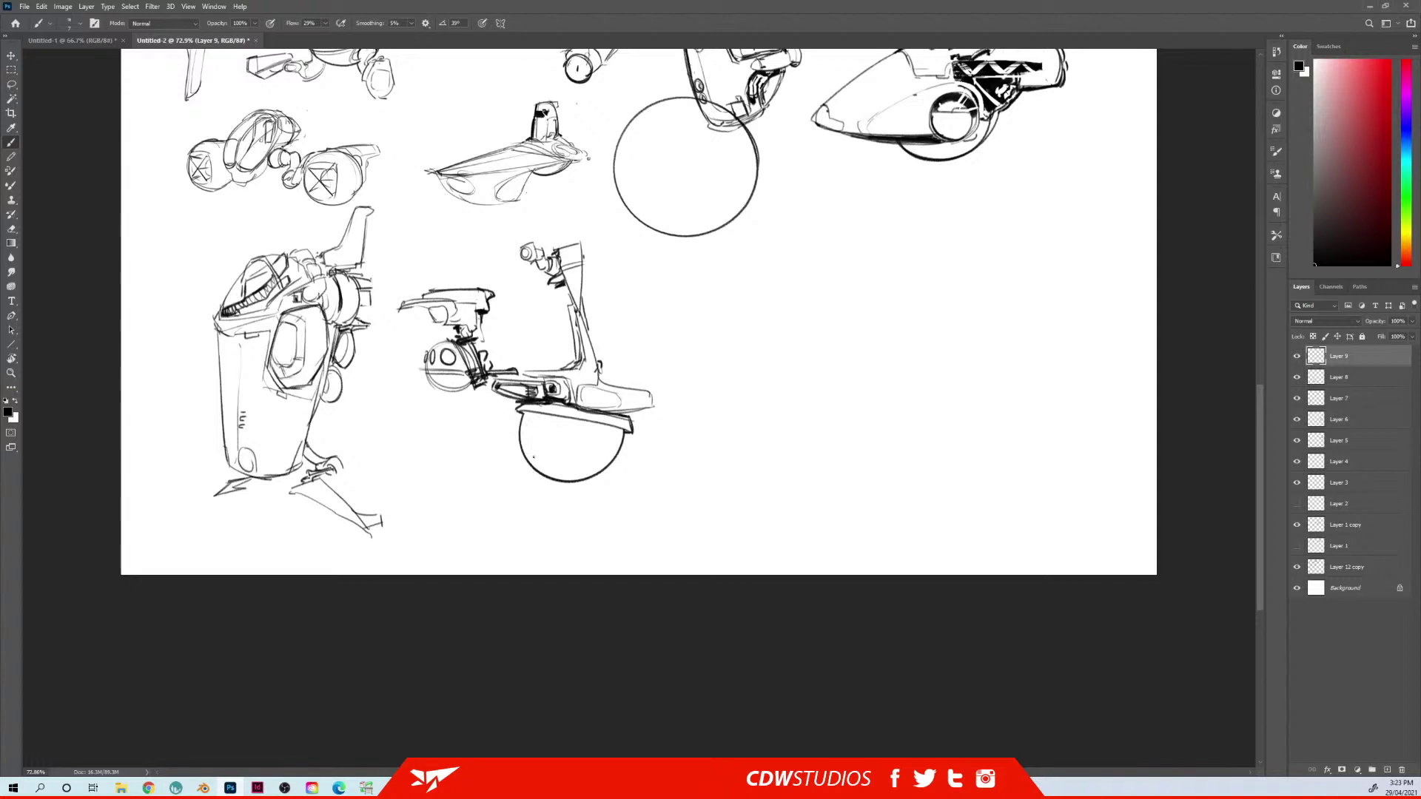
Detail the scooter's wheel with an oval hub and faint inner lines, and add short speed lines behind it
{"action": "mouse_move", "coordinate": [534, 457]}
{"action": "left_mouse_down"}
{"action": "mouse_move", "coordinate": [526, 425]}
{"action": "mouse_move", "coordinate": [534, 458]}
{"action": "left_mouse_up"}
{"action": "left_click_drag", "start_coordinate": [548, 430], "coordinate": [588, 428]}
{"action": "left_click_drag", "start_coordinate": [538, 430], "coordinate": [533, 450]}
{"action": "mouse_move", "coordinate": [479, 437]}
{"action": "left_mouse_down"}
{"action": "mouse_move", "coordinate": [512, 438]}
{"action": "mouse_move", "coordinate": [491, 453]}
{"action": "left_mouse_up"}
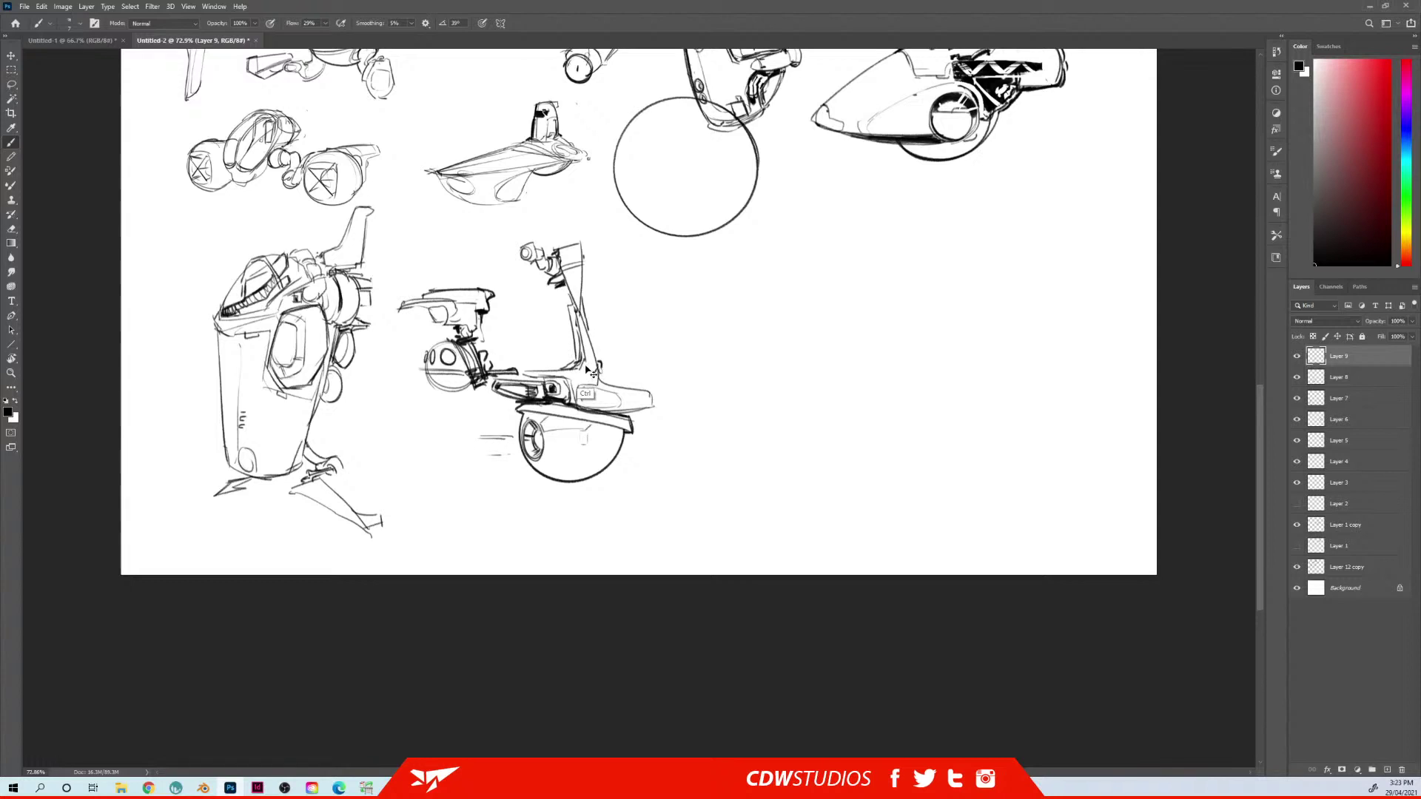
Add a new layer for the next thumbnail in the empty area beside the scooter
{"action": "key", "text": "ctrl+shift+n"}
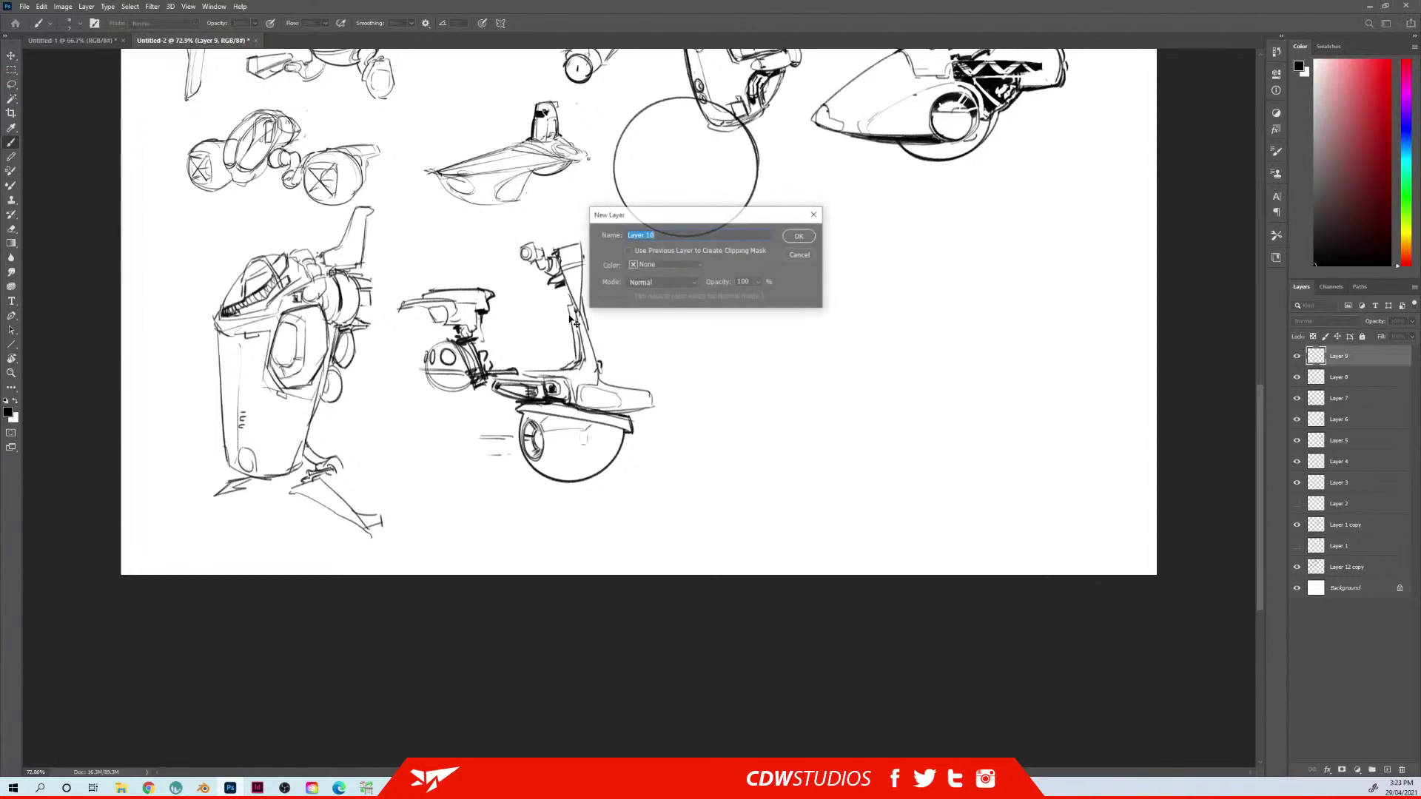
{"action": "key", "text": "Return"}
{"action": "left_click_drag", "start_coordinate": [691, 406], "coordinate": [439, 348]}
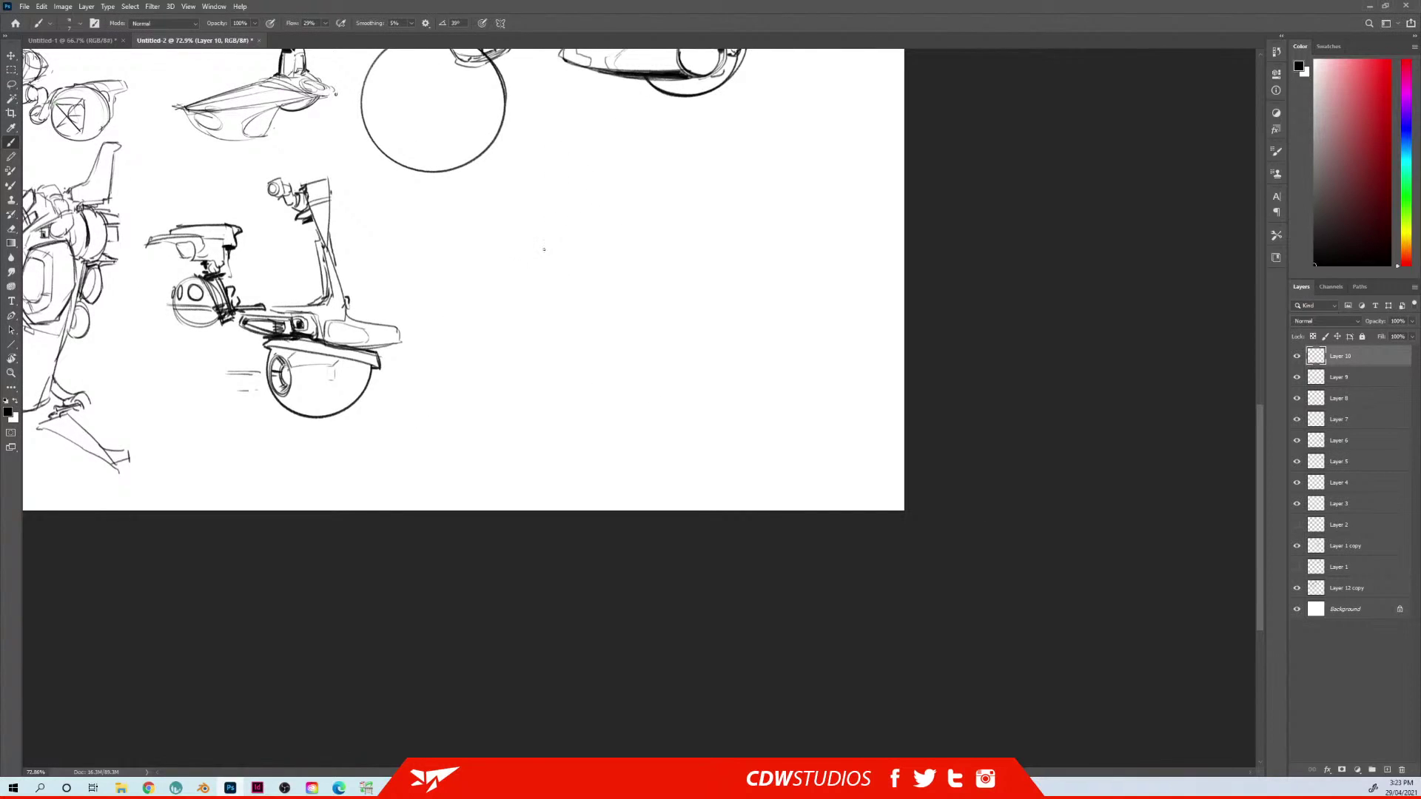
{"action": "mouse_move", "coordinate": [491, 261]}
{"action": "left_mouse_down"}
{"action": "mouse_move", "coordinate": [544, 240]}
{"action": "mouse_move", "coordinate": [537, 300]}
{"action": "left_mouse_up"}
{"action": "mouse_move", "coordinate": [540, 235]}
{"action": "left_mouse_down"}
{"action": "mouse_move", "coordinate": [562, 244]}
{"action": "mouse_move", "coordinate": [557, 302]}
{"action": "left_mouse_up"}
{"action": "mouse_move", "coordinate": [490, 264]}
{"action": "left_mouse_down"}
{"action": "mouse_move", "coordinate": [548, 259]}
{"action": "mouse_move", "coordinate": [555, 291]}
{"action": "mouse_move", "coordinate": [505, 286]}
{"action": "left_mouse_up"}
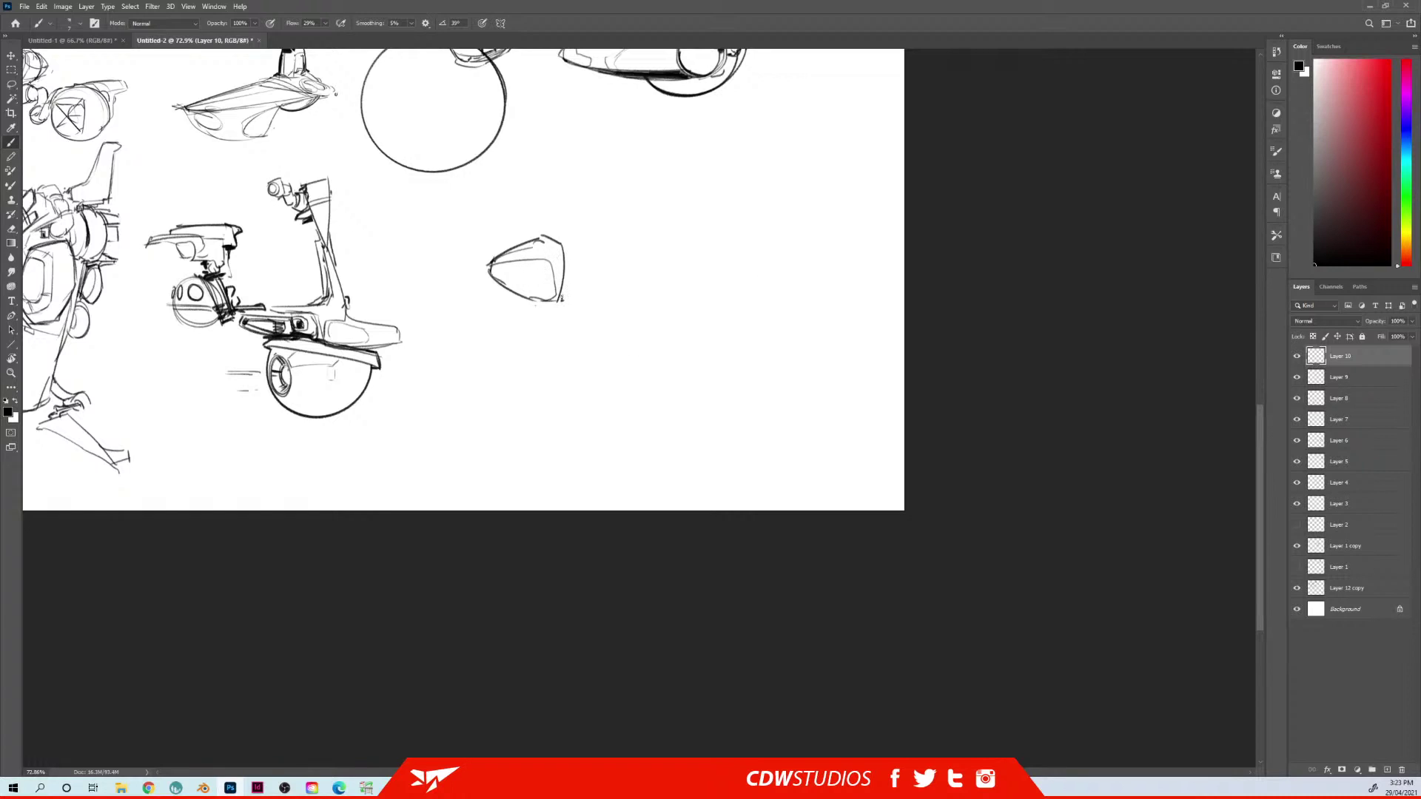
{"action": "mouse_move", "coordinate": [506, 284]}
{"action": "left_mouse_down"}
{"action": "mouse_move", "coordinate": [533, 274]}
{"action": "mouse_move", "coordinate": [553, 293]}
{"action": "left_mouse_up"}
{"action": "mouse_move", "coordinate": [560, 300]}
{"action": "left_mouse_down"}
{"action": "mouse_move", "coordinate": [690, 300]}
{"action": "mouse_move", "coordinate": [742, 279]}
{"action": "left_mouse_up"}
{"action": "key", "text": "ctrl+t"}
{"action": "key", "text": "Return"}
{"action": "key", "text": "b"}
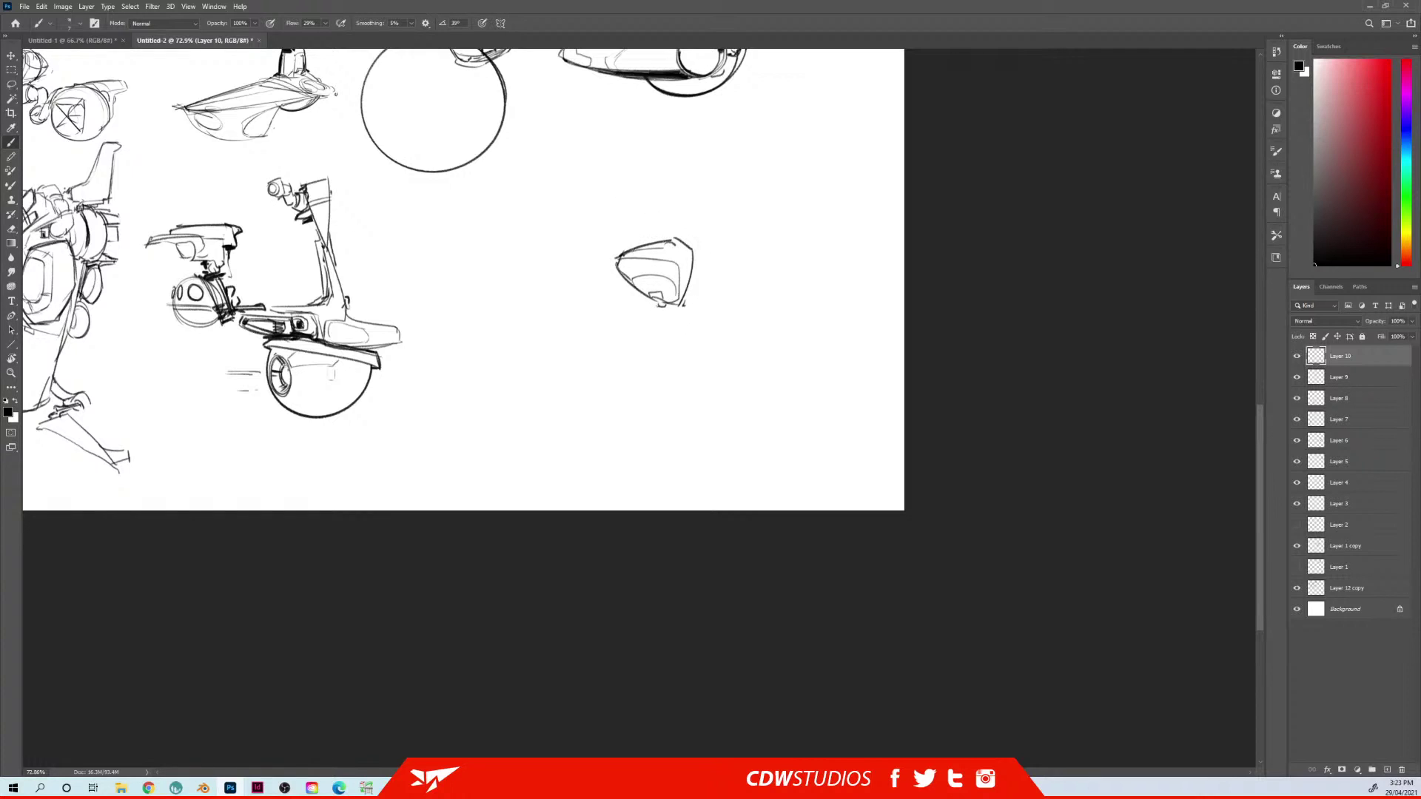
{"action": "key", "text": "e"}
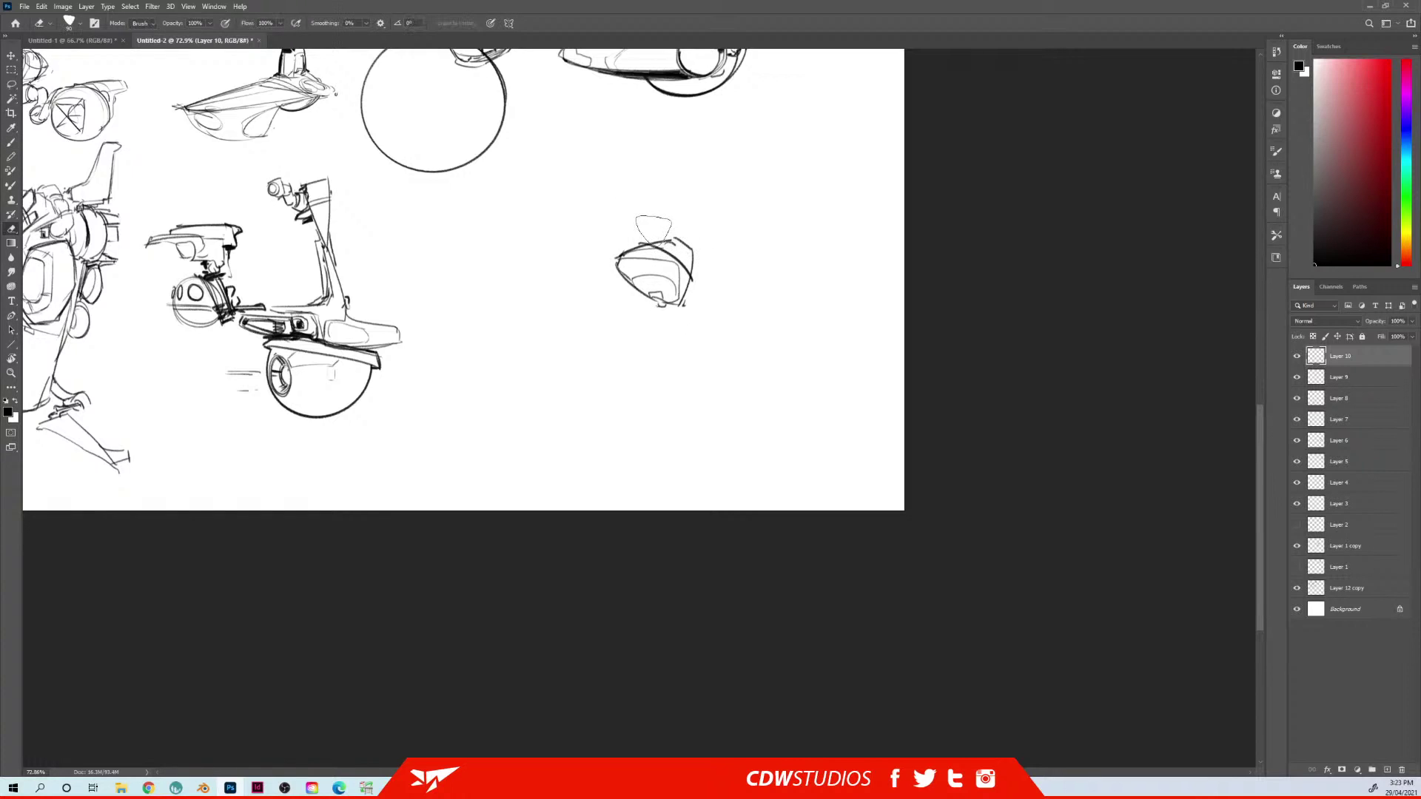
{"action": "mouse_move", "coordinate": [677, 250]}
{"action": "left_mouse_down"}
{"action": "mouse_move", "coordinate": [706, 260]}
{"action": "mouse_move", "coordinate": [691, 281]}
{"action": "left_mouse_up"}
{"action": "key", "text": "b"}
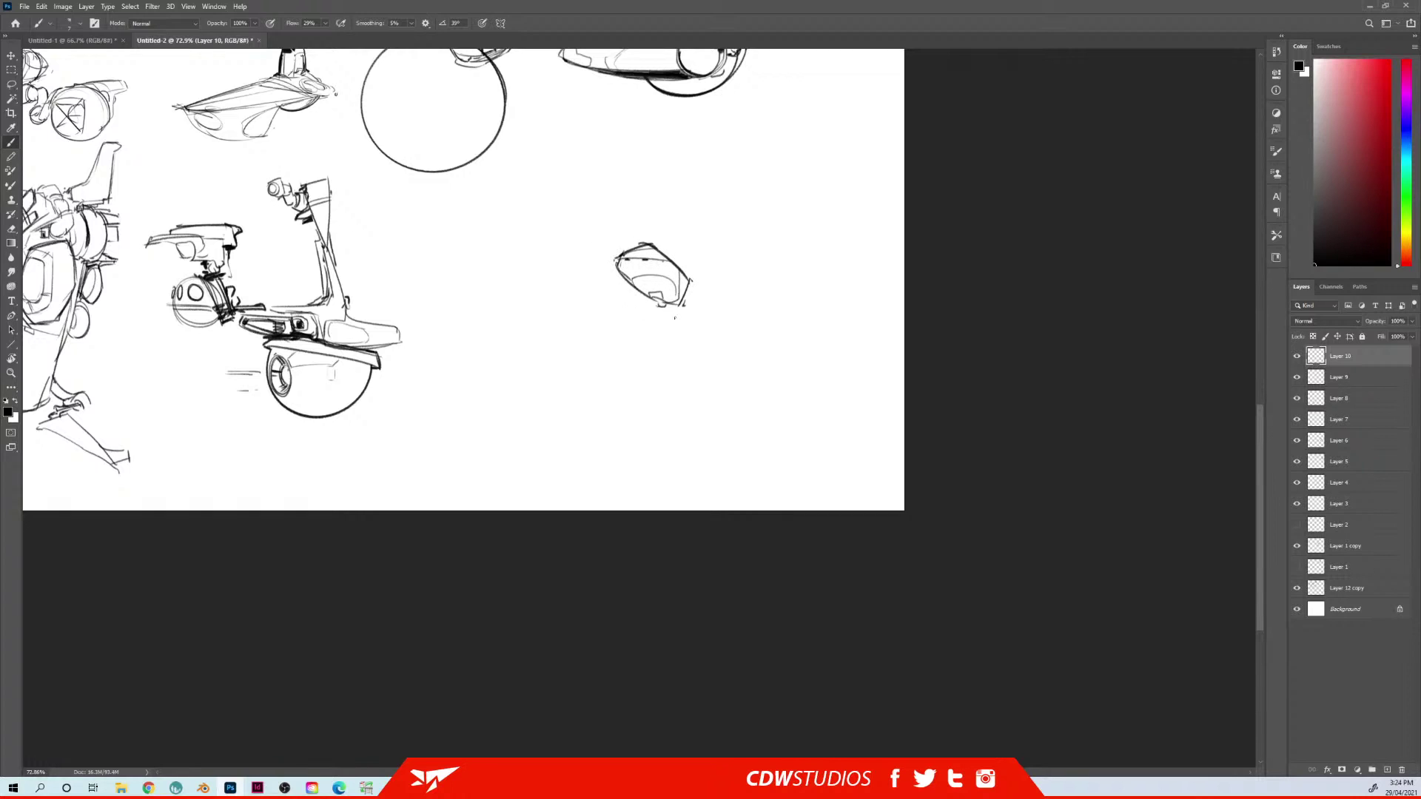
{"action": "left_click_drag", "start_coordinate": [654, 295], "coordinate": [645, 312]}
{"action": "key", "text": "ctrl+z"}
{"action": "key", "text": "ctrl+z"}
{"action": "key", "text": "ctrl+z"}
{"action": "key", "text": "ctrl+z"}
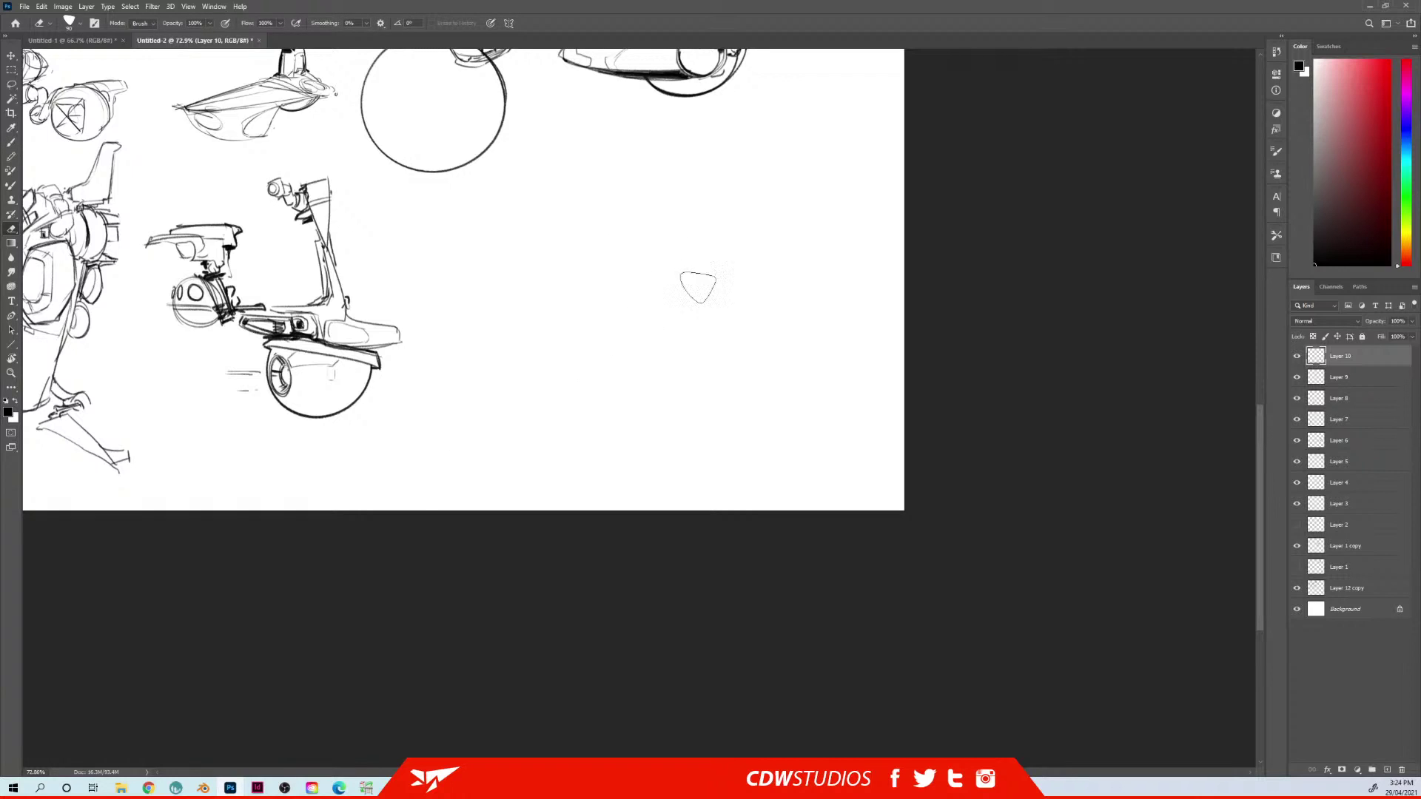
Sketch a long sloping arc with a scalloped underside as a new craft's body beside the scooter
{"action": "left_click_drag", "start_coordinate": [635, 293], "coordinate": [608, 357]}
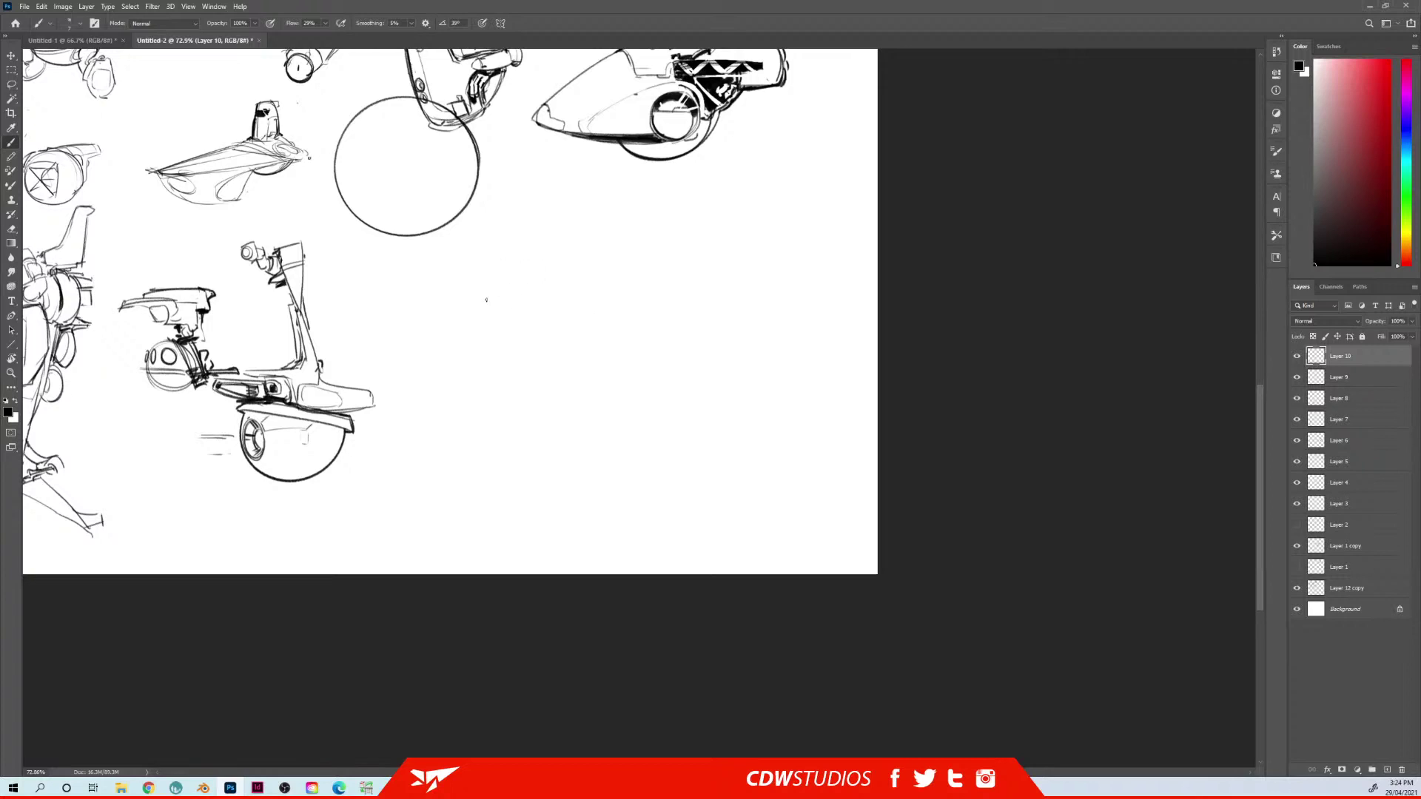
{"action": "left_click_drag", "start_coordinate": [486, 300], "coordinate": [697, 386]}
{"action": "left_click_drag", "start_coordinate": [527, 297], "coordinate": [548, 304]}
{"action": "left_click_drag", "start_coordinate": [485, 299], "coordinate": [523, 360]}
{"action": "key", "text": "ctrl+z"}
{"action": "left_click_drag", "start_coordinate": [507, 302], "coordinate": [608, 378]}
{"action": "left_click_drag", "start_coordinate": [614, 374], "coordinate": [675, 381]}
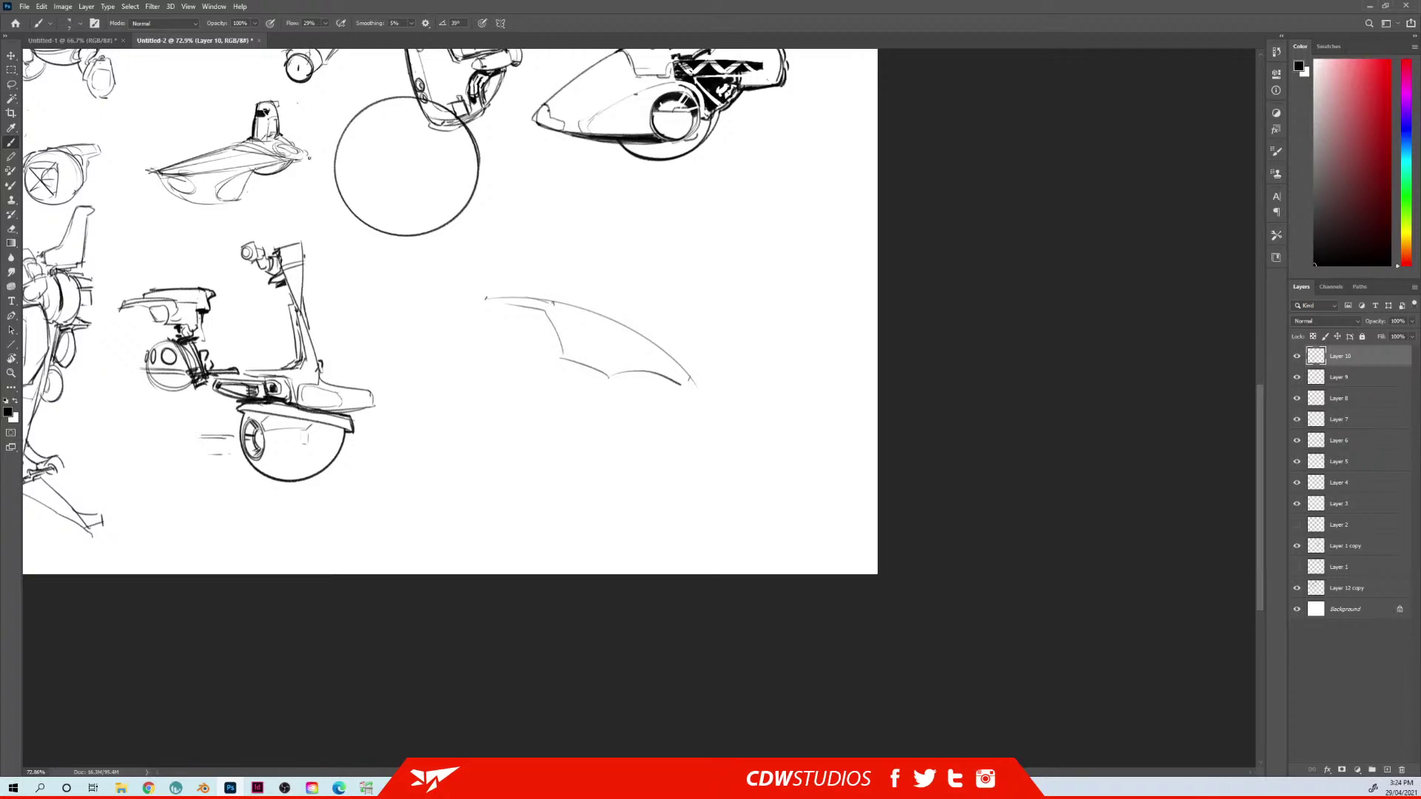
Reshape the new craft's upper edge into a stepped profile with a seat dip and a sloping tail
{"action": "mouse_move", "coordinate": [556, 314]}
{"action": "left_mouse_down"}
{"action": "mouse_move", "coordinate": [547, 298]}
{"action": "mouse_move", "coordinate": [611, 319]}
{"action": "mouse_move", "coordinate": [591, 308]}
{"action": "left_mouse_up"}
{"action": "key", "text": "e"}
{"action": "key", "text": "b"}
{"action": "mouse_move", "coordinate": [623, 330]}
{"action": "left_mouse_down"}
{"action": "mouse_move", "coordinate": [606, 359]}
{"action": "mouse_move", "coordinate": [639, 341]}
{"action": "mouse_move", "coordinate": [604, 320]}
{"action": "left_mouse_up"}
{"action": "key", "text": "ctrl+z"}
{"action": "mouse_move", "coordinate": [634, 333]}
{"action": "left_mouse_down"}
{"action": "mouse_move", "coordinate": [688, 356]}
{"action": "mouse_move", "coordinate": [661, 357]}
{"action": "mouse_move", "coordinate": [677, 368]}
{"action": "left_mouse_up"}
{"action": "key", "text": "e"}
{"action": "key", "text": "b"}
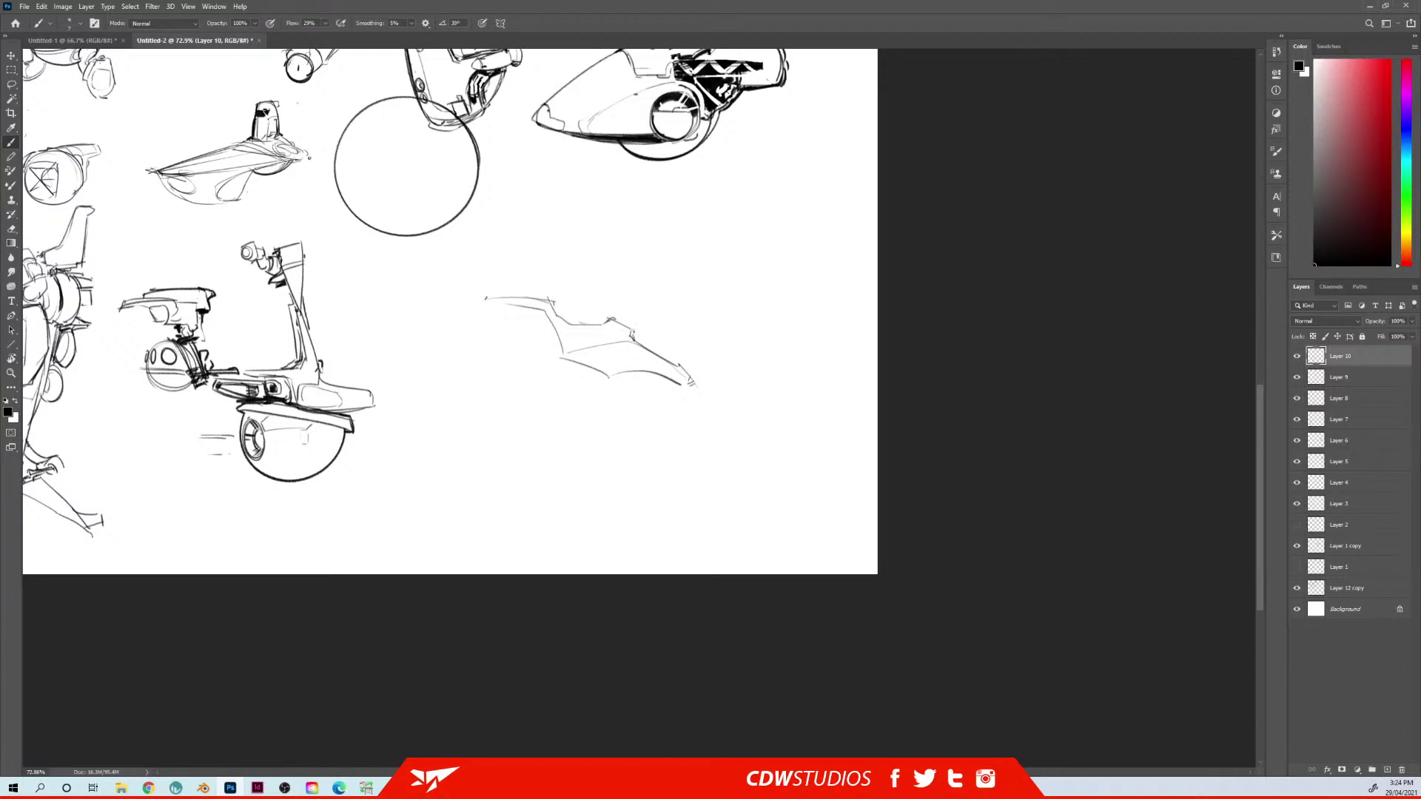
Draw a double-lined seat with a raised front lip in the dip of the craft's upper edge
{"action": "left_click_drag", "start_coordinate": [559, 313], "coordinate": [608, 316]}
{"action": "key", "text": "ctrl+z"}
{"action": "left_click_drag", "start_coordinate": [567, 313], "coordinate": [619, 316]}
{"action": "left_click_drag", "start_coordinate": [570, 320], "coordinate": [599, 323]}
Sketch a bold diamond-shaped pod beneath the craft's nose and join it to the body with short dark strokes
{"action": "mouse_move", "coordinate": [545, 323]}
{"action": "left_mouse_down"}
{"action": "mouse_move", "coordinate": [552, 332]}
{"action": "mouse_move", "coordinate": [525, 333]}
{"action": "mouse_move", "coordinate": [538, 348]}
{"action": "left_mouse_up"}
{"action": "left_click_drag", "start_coordinate": [539, 322], "coordinate": [539, 350]}
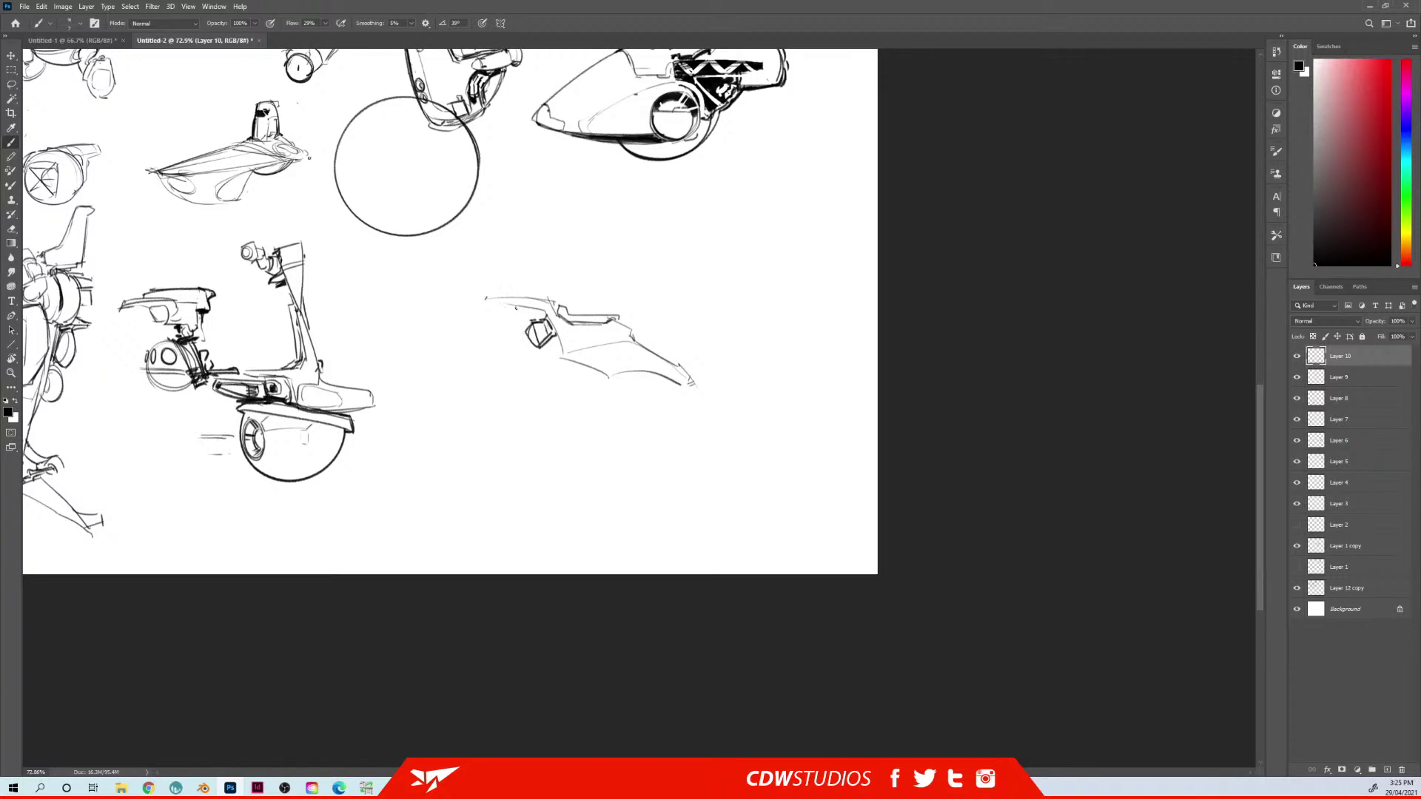
{"action": "left_click_drag", "start_coordinate": [553, 337], "coordinate": [555, 353]}
{"action": "left_click_drag", "start_coordinate": [560, 341], "coordinate": [559, 350]}
Add a triangular windshield over the craft's nose, darken the body's underside and erase surplus underside lines
{"action": "mouse_move", "coordinate": [481, 299]}
{"action": "left_mouse_down"}
{"action": "mouse_move", "coordinate": [560, 259]}
{"action": "mouse_move", "coordinate": [556, 303]}
{"action": "mouse_move", "coordinate": [538, 303]}
{"action": "left_mouse_up"}
{"action": "mouse_move", "coordinate": [560, 356]}
{"action": "left_mouse_down"}
{"action": "mouse_move", "coordinate": [599, 354]}
{"action": "mouse_move", "coordinate": [572, 377]}
{"action": "mouse_move", "coordinate": [679, 384]}
{"action": "left_mouse_up"}
{"action": "key", "text": "e"}
{"action": "key", "text": "b"}
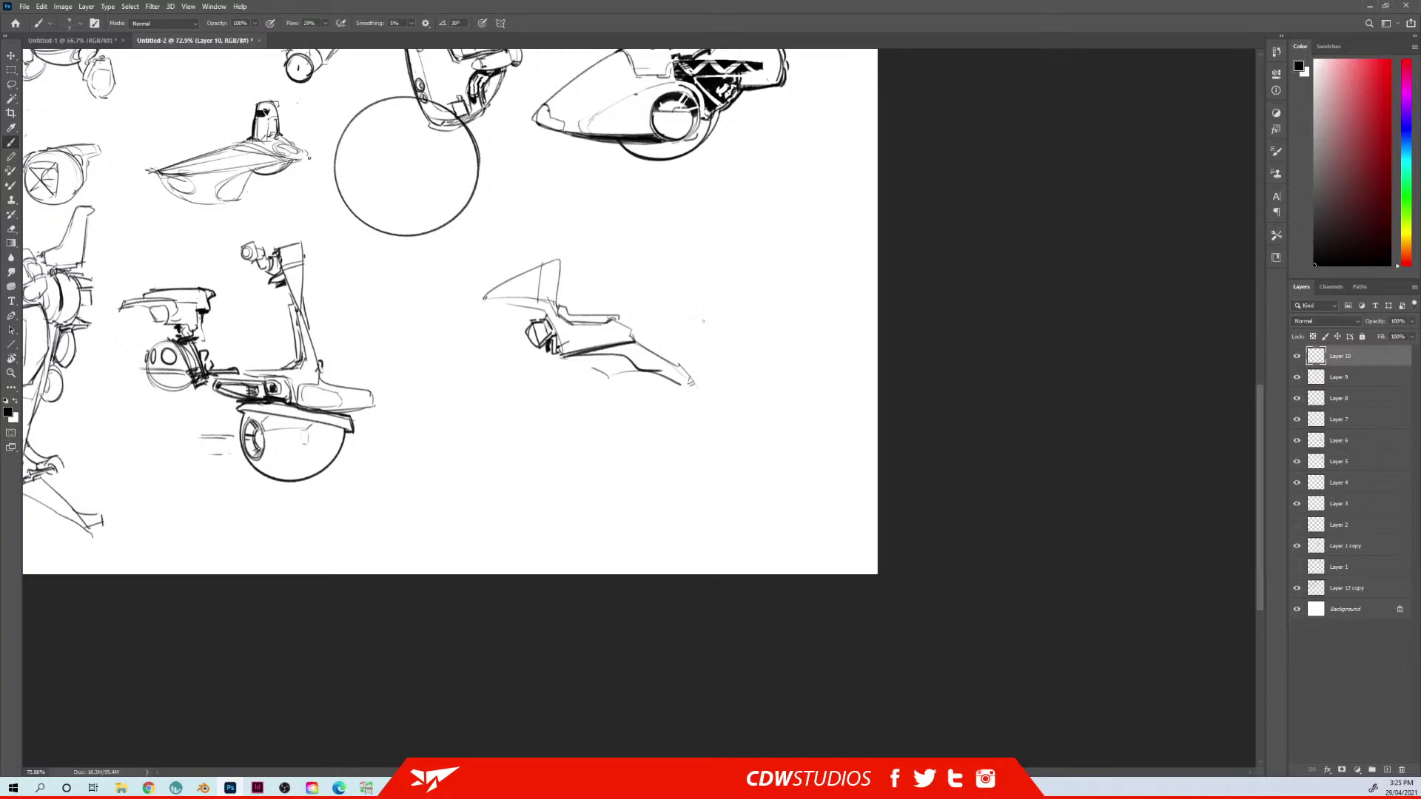
Draw a tall angular tail section rising behind the seat, with a flat top and a slanted rear edge
{"action": "left_click_drag", "start_coordinate": [708, 302], "coordinate": [683, 368]}
{"action": "mouse_move", "coordinate": [673, 306]}
{"action": "left_mouse_down"}
{"action": "mouse_move", "coordinate": [661, 344]}
{"action": "mouse_move", "coordinate": [673, 302]}
{"action": "mouse_move", "coordinate": [712, 299]}
{"action": "left_mouse_up"}
{"action": "left_click_drag", "start_coordinate": [627, 305], "coordinate": [712, 299]}
{"action": "key", "text": "e"}
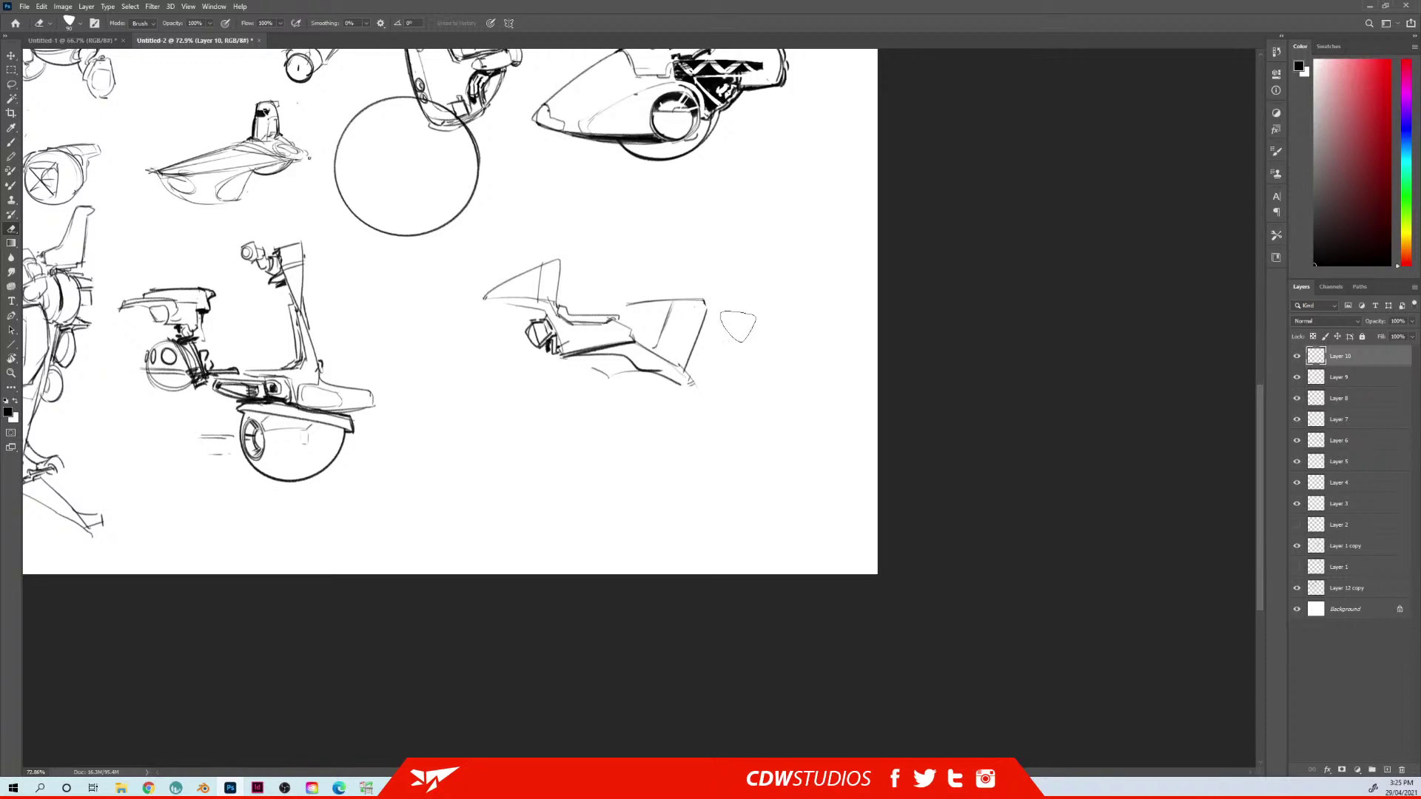
{"action": "key", "text": "b"}
{"action": "mouse_move", "coordinate": [703, 298]}
{"action": "left_mouse_down"}
{"action": "mouse_move", "coordinate": [707, 311]}
{"action": "mouse_move", "coordinate": [620, 320]}
{"action": "left_mouse_up"}
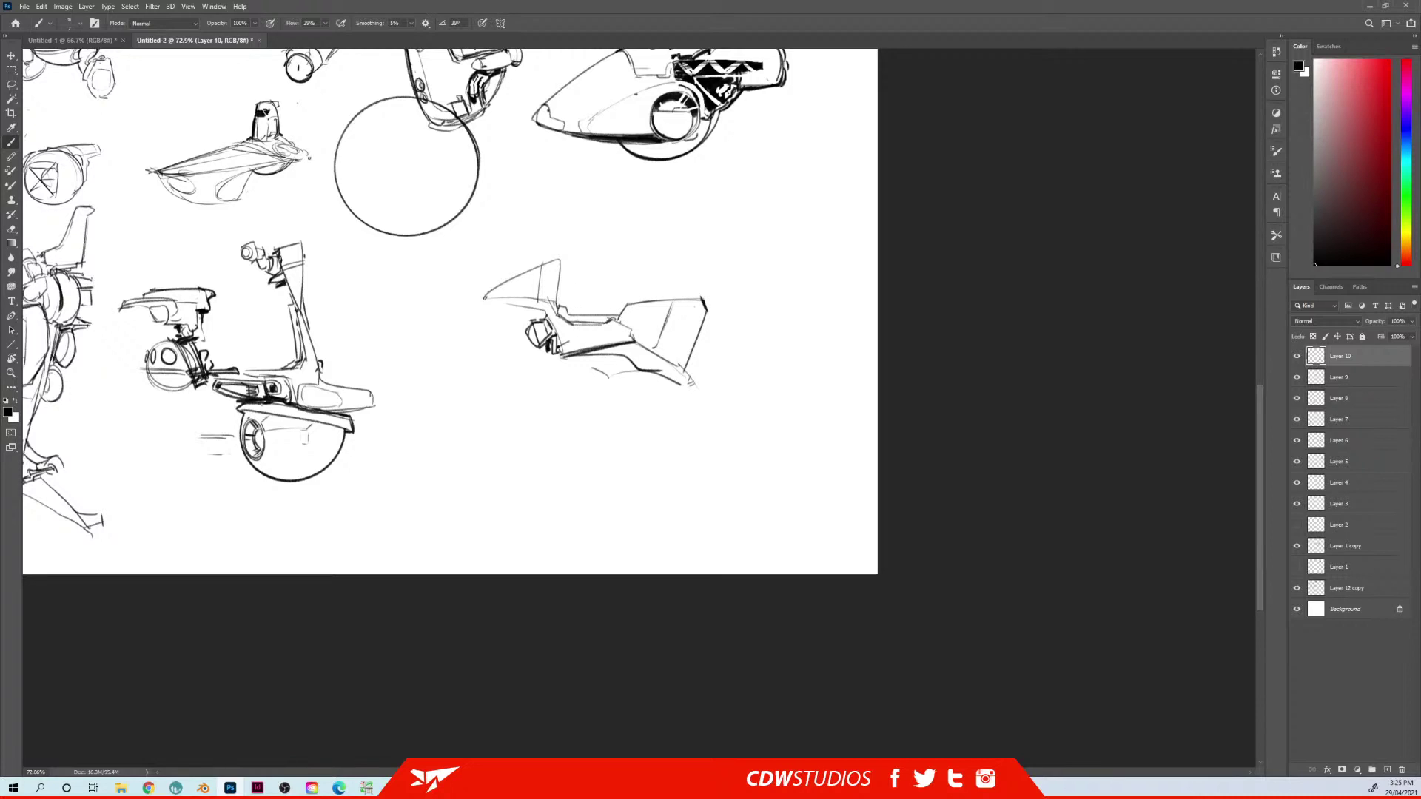
Erase stray lines below the body with a smaller eraser and draw a curved side panel beneath the seat
{"action": "key", "text": "e"}
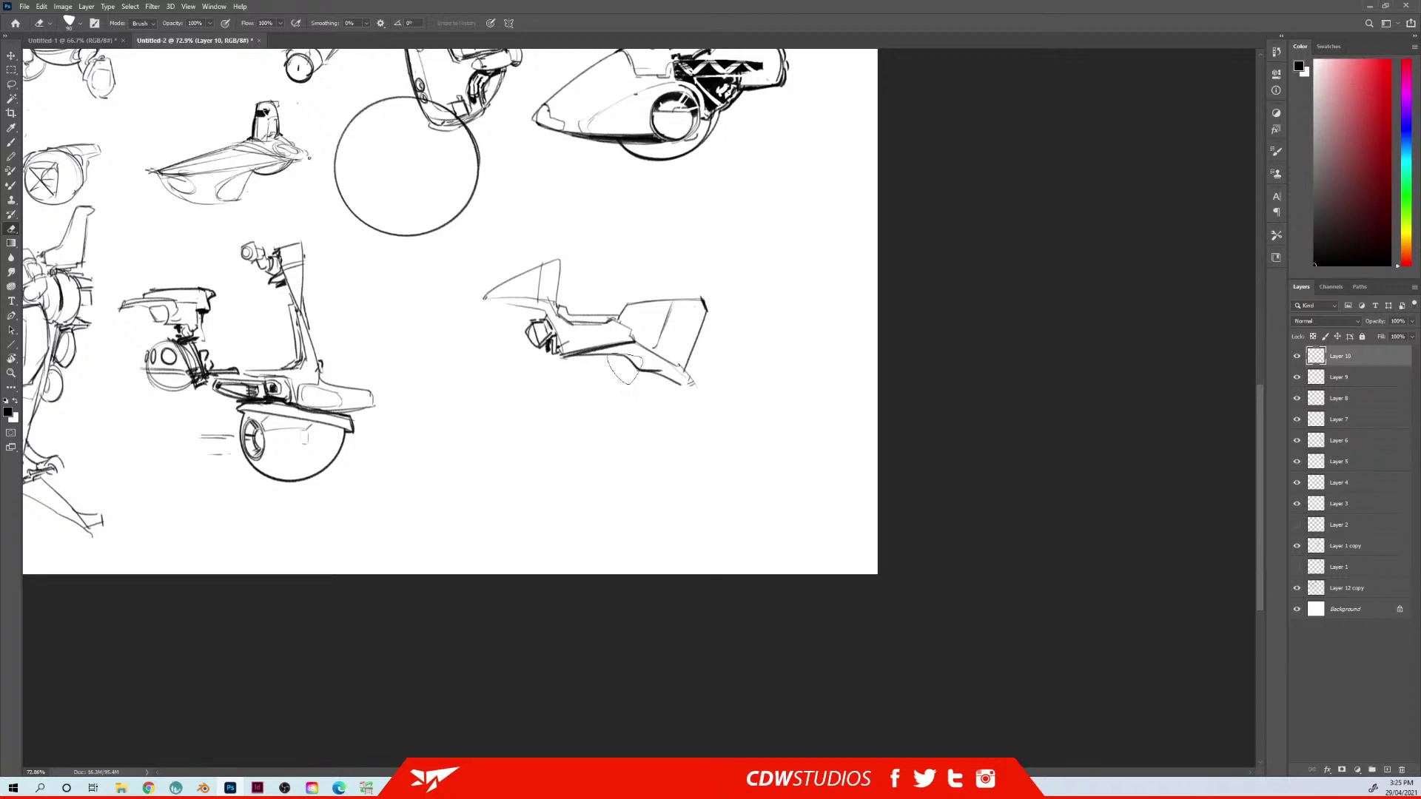
{"action": "key", "text": "bracketleft"}
{"action": "key", "text": "bracketleft"}
{"action": "key", "text": "bracketleft"}
{"action": "key", "text": "bracketleft"}
{"action": "mouse_move", "coordinate": [565, 350]}
{"action": "left_mouse_down"}
{"action": "mouse_move", "coordinate": [555, 355]}
{"action": "mouse_move", "coordinate": [573, 375]}
{"action": "left_mouse_up"}
{"action": "key", "text": "b"}
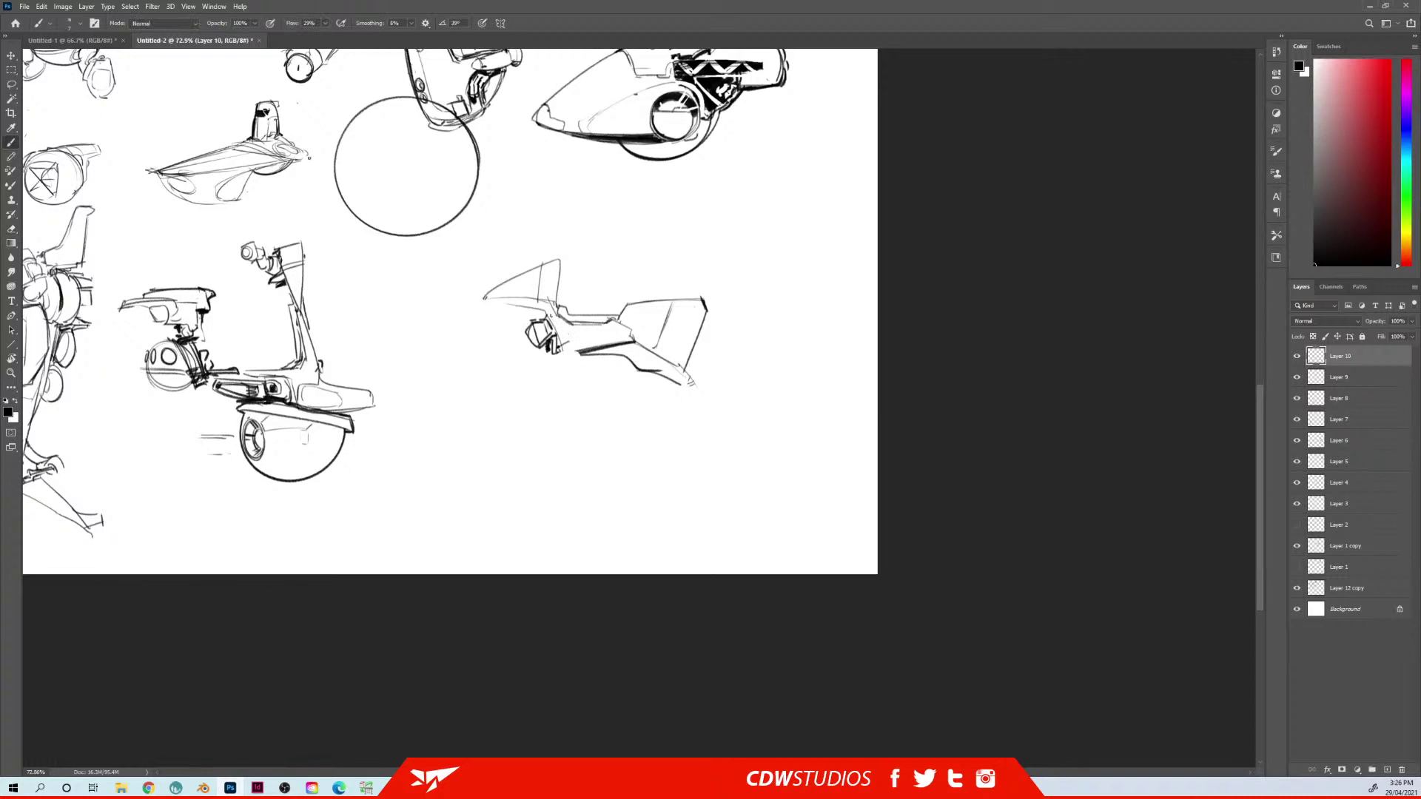
{"action": "left_click_drag", "start_coordinate": [628, 334], "coordinate": [549, 316]}
{"action": "left_click_drag", "start_coordinate": [558, 301], "coordinate": [566, 314]}
Erase the pointed tail tip and redraw the underside curving down to a flat lower edge
{"action": "key", "text": "e"}
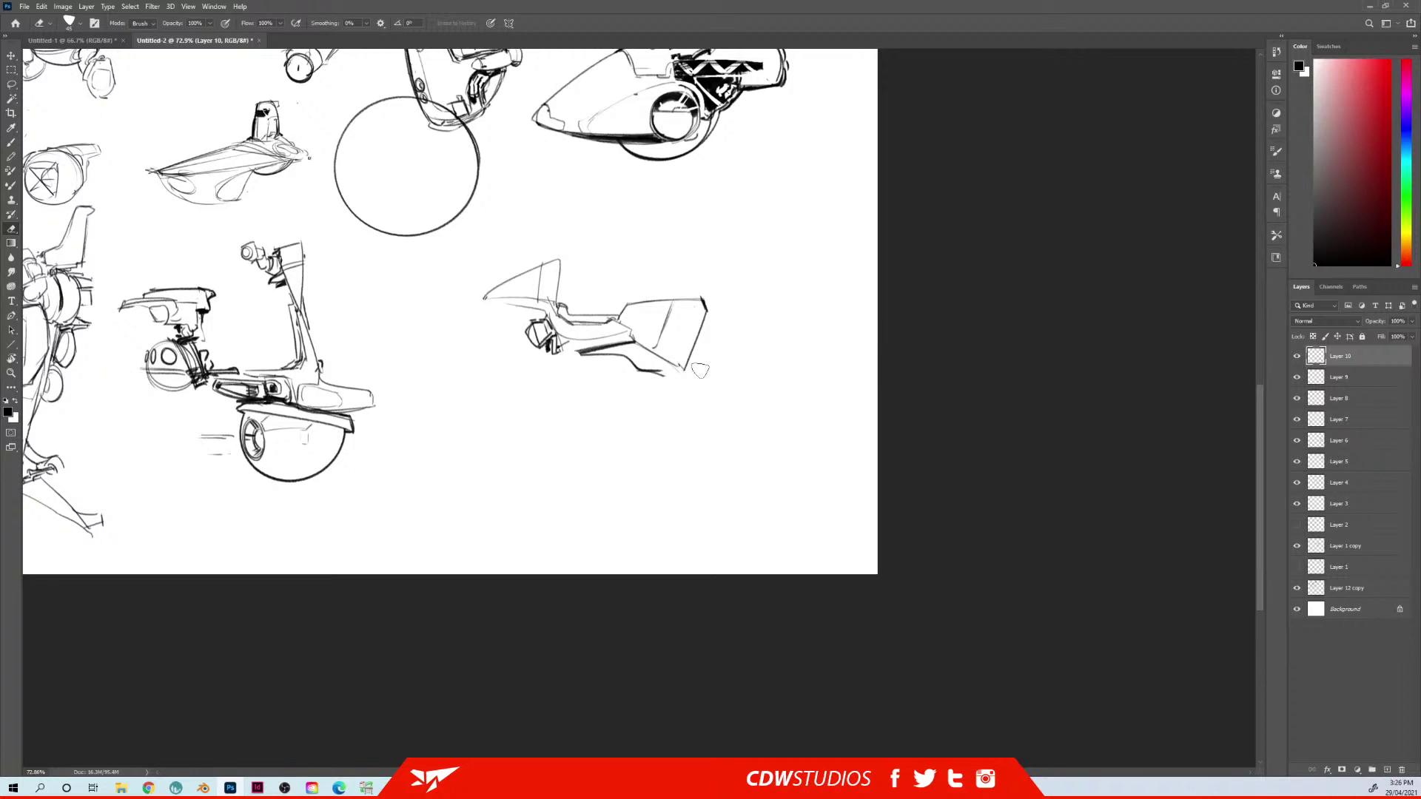
{"action": "mouse_move", "coordinate": [676, 364]}
{"action": "left_mouse_down"}
{"action": "mouse_move", "coordinate": [716, 344]}
{"action": "mouse_move", "coordinate": [667, 386]}
{"action": "mouse_move", "coordinate": [623, 376]}
{"action": "mouse_move", "coordinate": [680, 380]}
{"action": "mouse_move", "coordinate": [631, 366]}
{"action": "mouse_move", "coordinate": [677, 371]}
{"action": "mouse_move", "coordinate": [641, 383]}
{"action": "left_mouse_up"}
{"action": "key", "text": "b"}
{"action": "key", "text": "ctrl+z"}
{"action": "key", "text": "ctrl+z"}
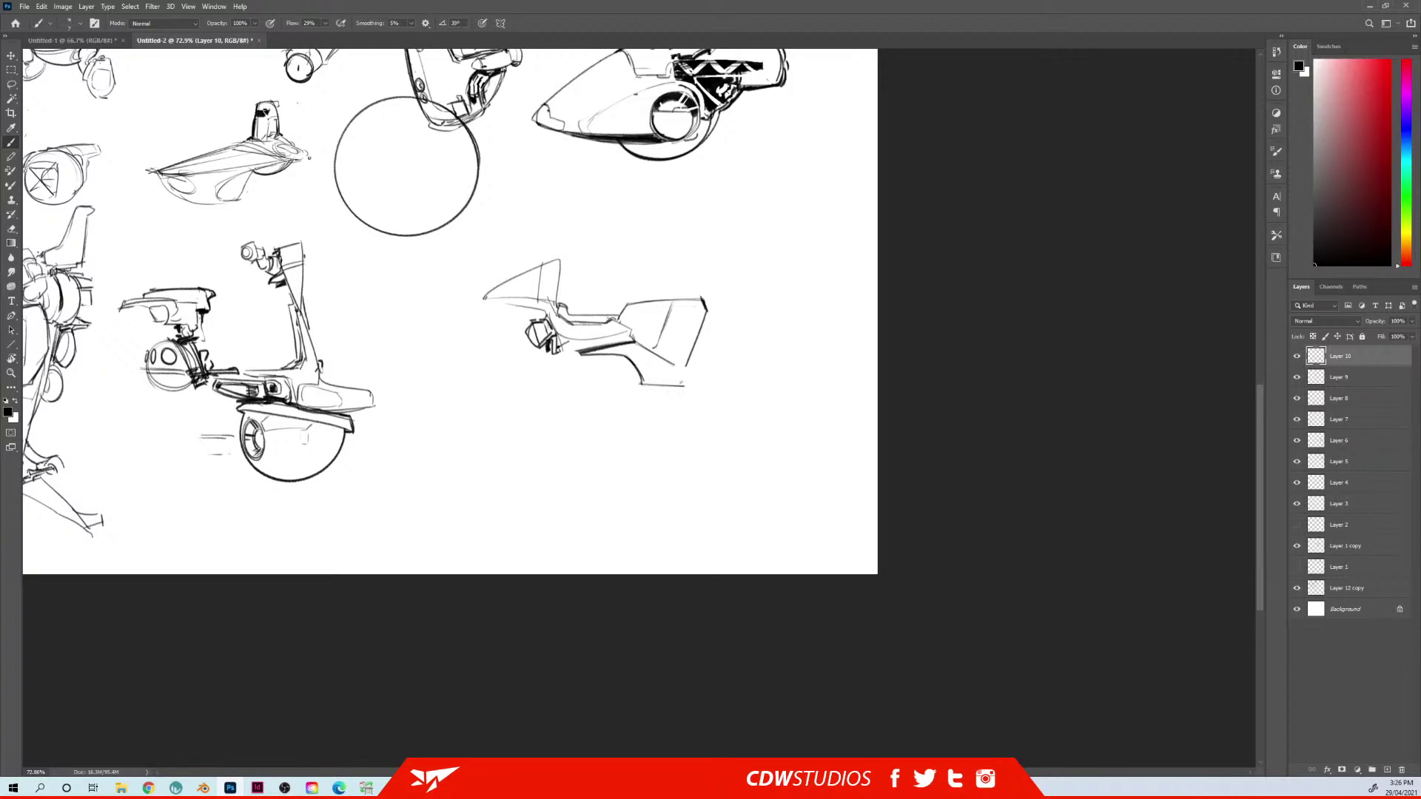
Clean up the tail's inner lines and close its rear outline with straight bold edges down to the flat base
{"action": "key", "text": "e"}
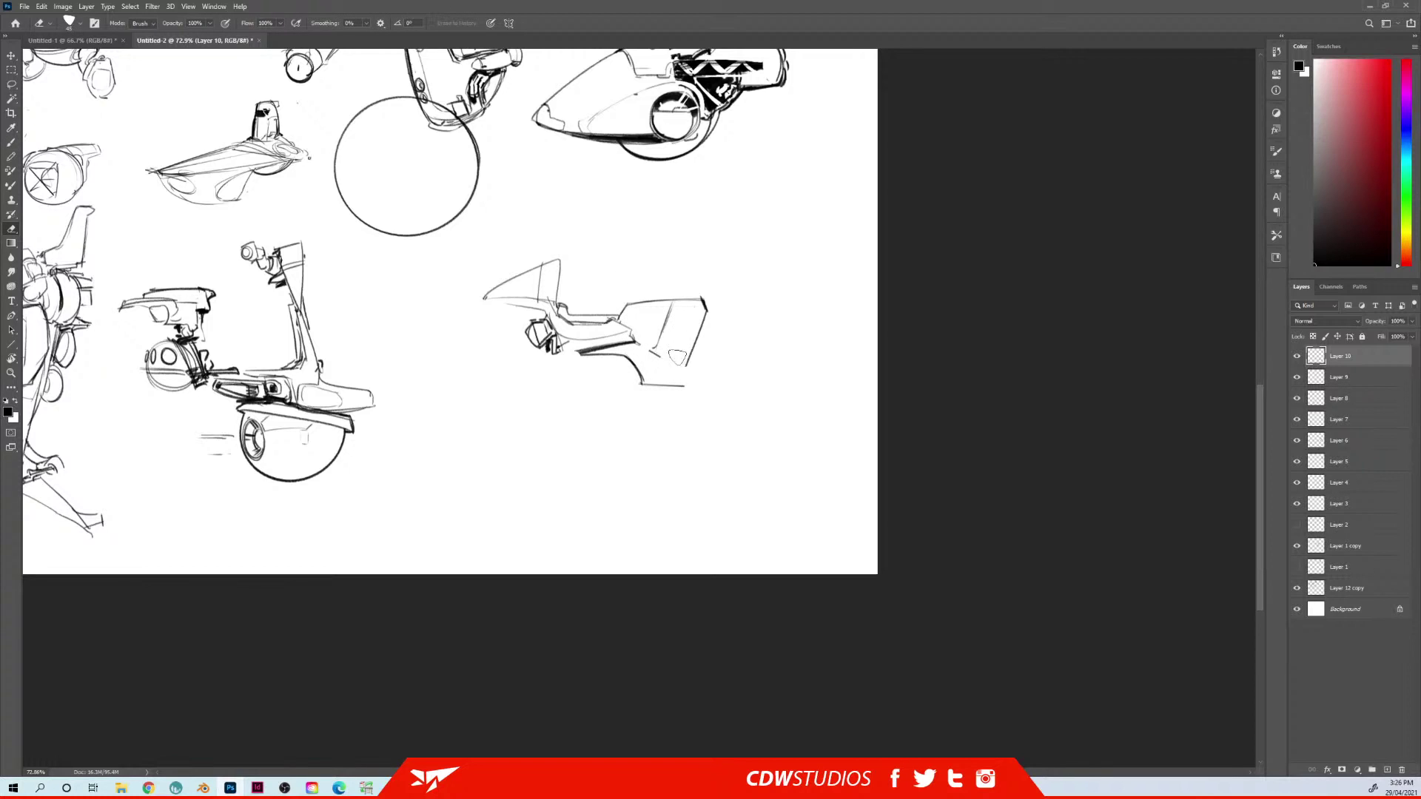
{"action": "key", "text": "b"}
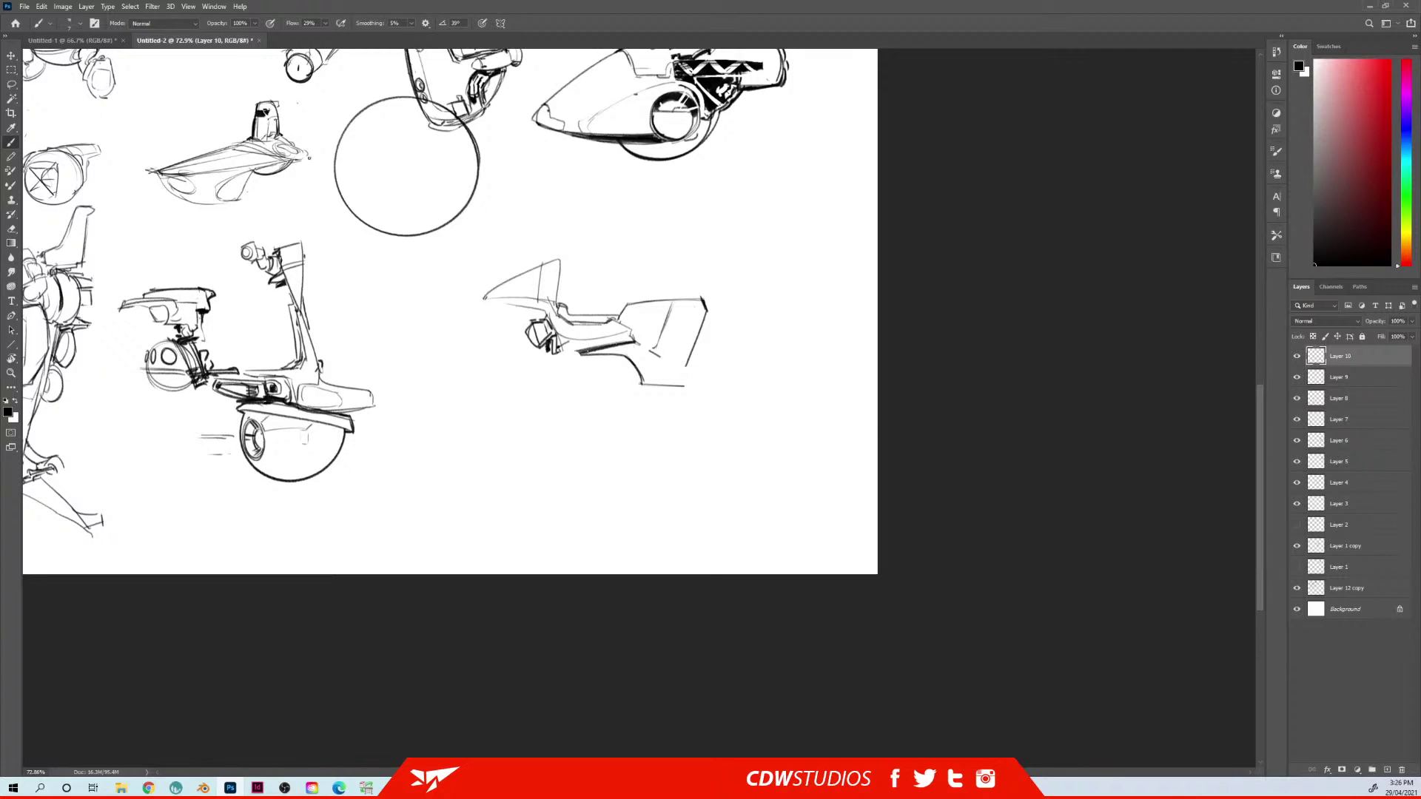
{"action": "mouse_move", "coordinate": [638, 351]}
{"action": "left_mouse_down"}
{"action": "mouse_move", "coordinate": [652, 382]}
{"action": "mouse_move", "coordinate": [681, 396]}
{"action": "mouse_move", "coordinate": [687, 362]}
{"action": "left_mouse_up"}
{"action": "left_click", "coordinate": [686, 384], "text": "shift"}
{"action": "left_click", "coordinate": [707, 310], "text": "shift"}
{"action": "key", "text": "e"}
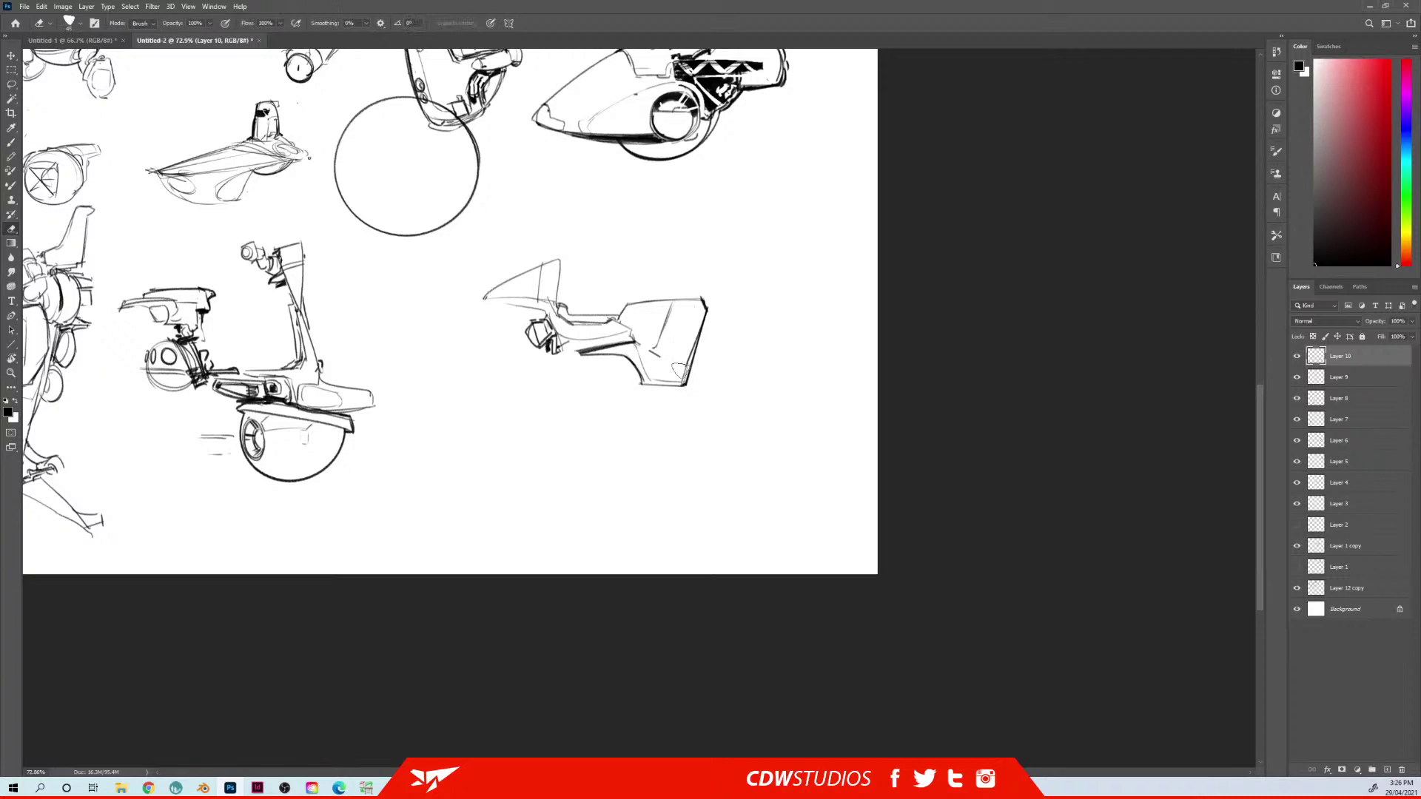
Darken the tail's top edge and the nose's lower outline with bold lines, and strengthen the joint details beneath the nose
{"action": "key", "text": "b"}
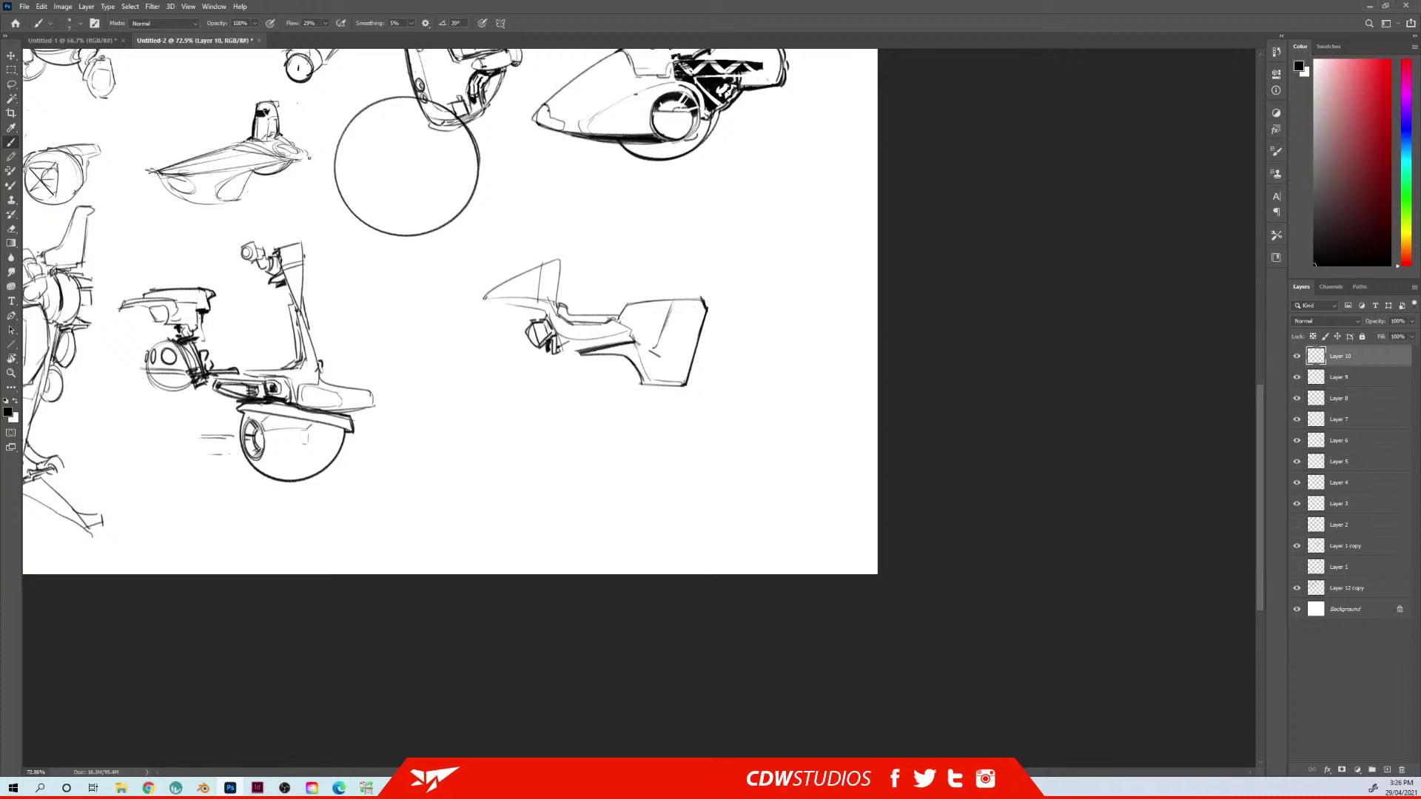
{"action": "left_click_drag", "start_coordinate": [628, 301], "coordinate": [703, 295]}
{"action": "left_click", "coordinate": [546, 312], "text": "shift"}
{"action": "left_click", "coordinate": [524, 306], "text": "shift"}
{"action": "left_click", "coordinate": [486, 298], "text": "shift"}
{"action": "left_click", "coordinate": [546, 311], "text": "shift"}
{"action": "left_click_drag", "start_coordinate": [549, 338], "coordinate": [552, 352]}
{"action": "left_click_drag", "start_coordinate": [559, 336], "coordinate": [581, 358]}
{"action": "mouse_move", "coordinate": [484, 321]}
{"action": "left_mouse_down"}
{"action": "mouse_move", "coordinate": [481, 346]}
{"action": "mouse_move", "coordinate": [482, 319]}
{"action": "left_mouse_up"}
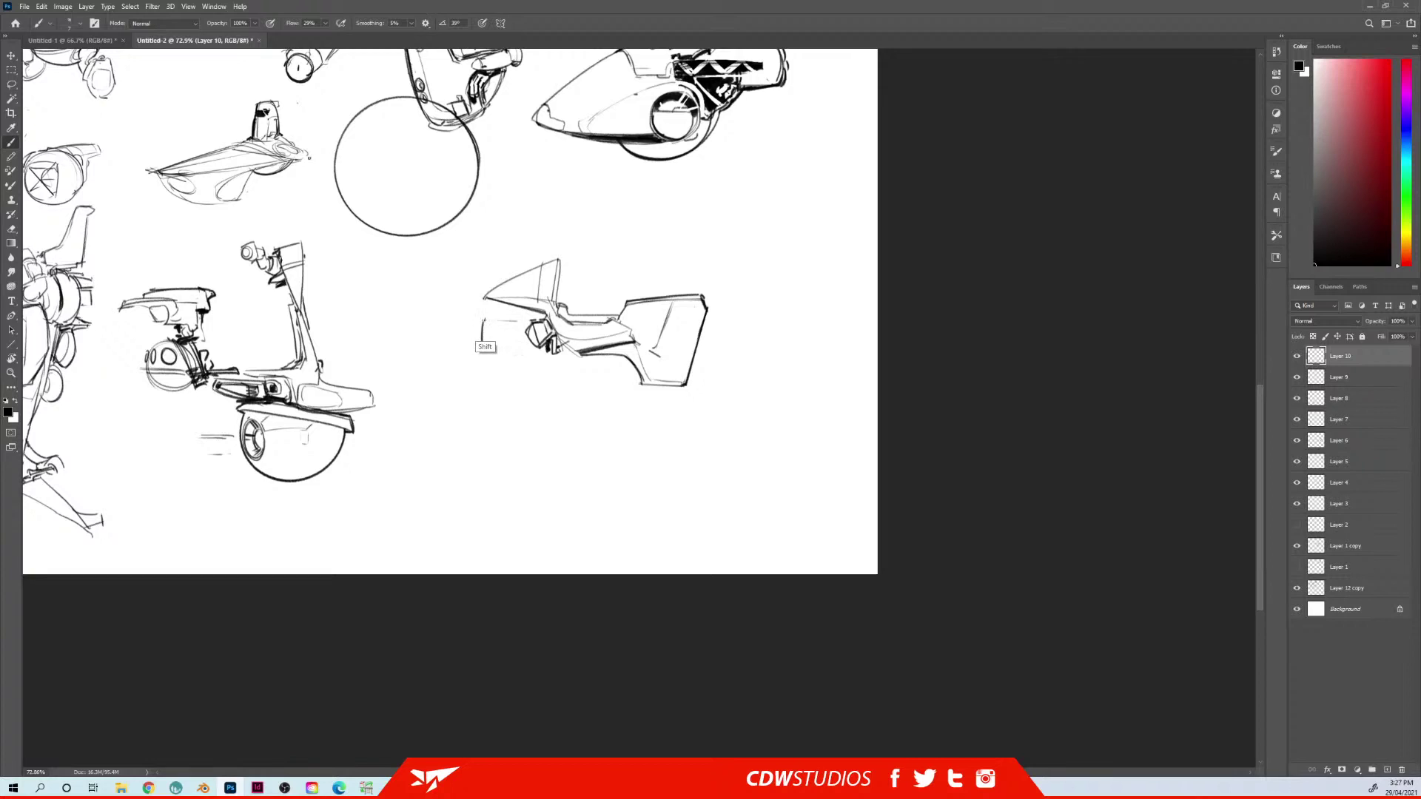
{"action": "left_click", "coordinate": [484, 319], "text": "shift"}
{"action": "left_click", "coordinate": [518, 345]}
{"action": "left_click", "coordinate": [482, 347], "text": "shift"}
{"action": "left_click_drag", "start_coordinate": [482, 320], "coordinate": [485, 347]}
{"action": "key", "text": "ctrl+z"}
{"action": "key", "text": "ctrl+z"}
{"action": "key", "text": "e"}
{"action": "mouse_move", "coordinate": [483, 315]}
{"action": "left_mouse_down"}
{"action": "mouse_move", "coordinate": [485, 348]}
{"action": "mouse_move", "coordinate": [516, 342]}
{"action": "mouse_move", "coordinate": [484, 319]}
{"action": "mouse_move", "coordinate": [509, 330]}
{"action": "mouse_move", "coordinate": [449, 329]}
{"action": "mouse_move", "coordinate": [510, 325]}
{"action": "left_mouse_up"}
{"action": "key", "text": "b"}
{"action": "key", "text": "ctrl+z"}
{"action": "key", "text": "ctrl+z"}
Draw a slanted front arm extending from the joint beneath the nose, with a rounded end cap and two small circular details
{"action": "left_click_drag", "start_coordinate": [510, 323], "coordinate": [529, 328]}
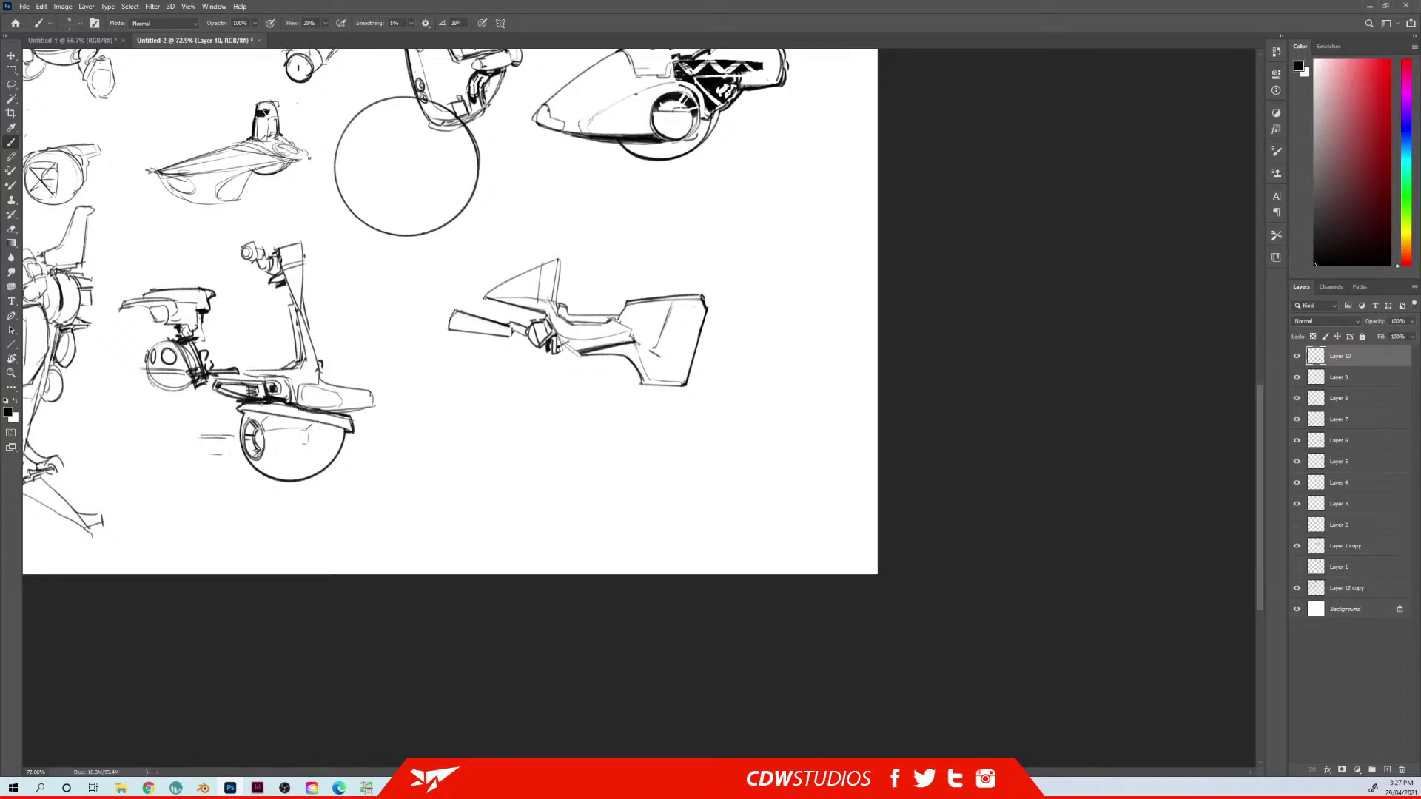
{"action": "left_click_drag", "start_coordinate": [443, 317], "coordinate": [456, 311]}
{"action": "left_click_drag", "start_coordinate": [462, 319], "coordinate": [474, 324]}
{"action": "left_click_drag", "start_coordinate": [463, 313], "coordinate": [475, 318]}
{"action": "key", "text": "e"}
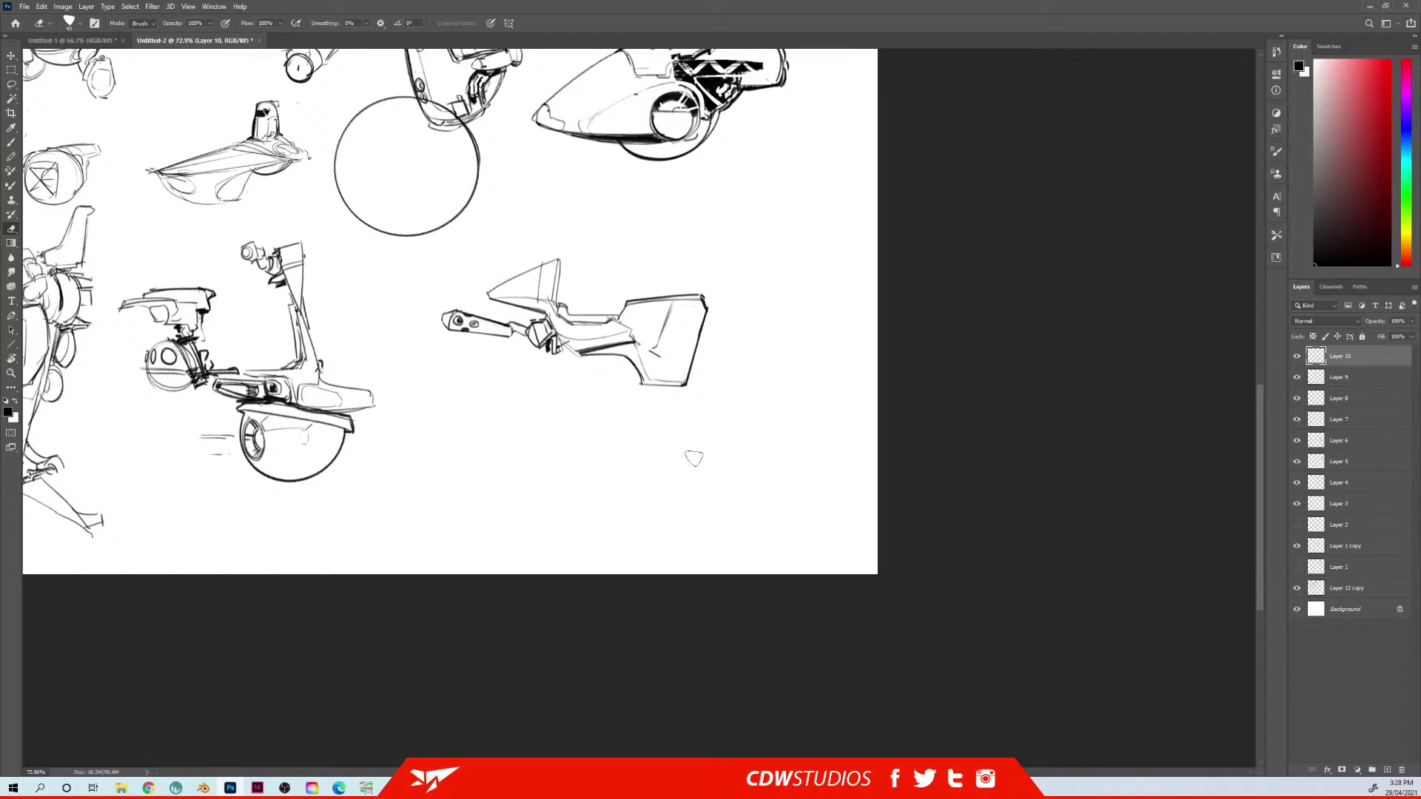
{"action": "key", "text": "b"}
{"action": "scroll", "coordinate": [666, 303], "scroll_direction": "up", "scroll_amount": 2}
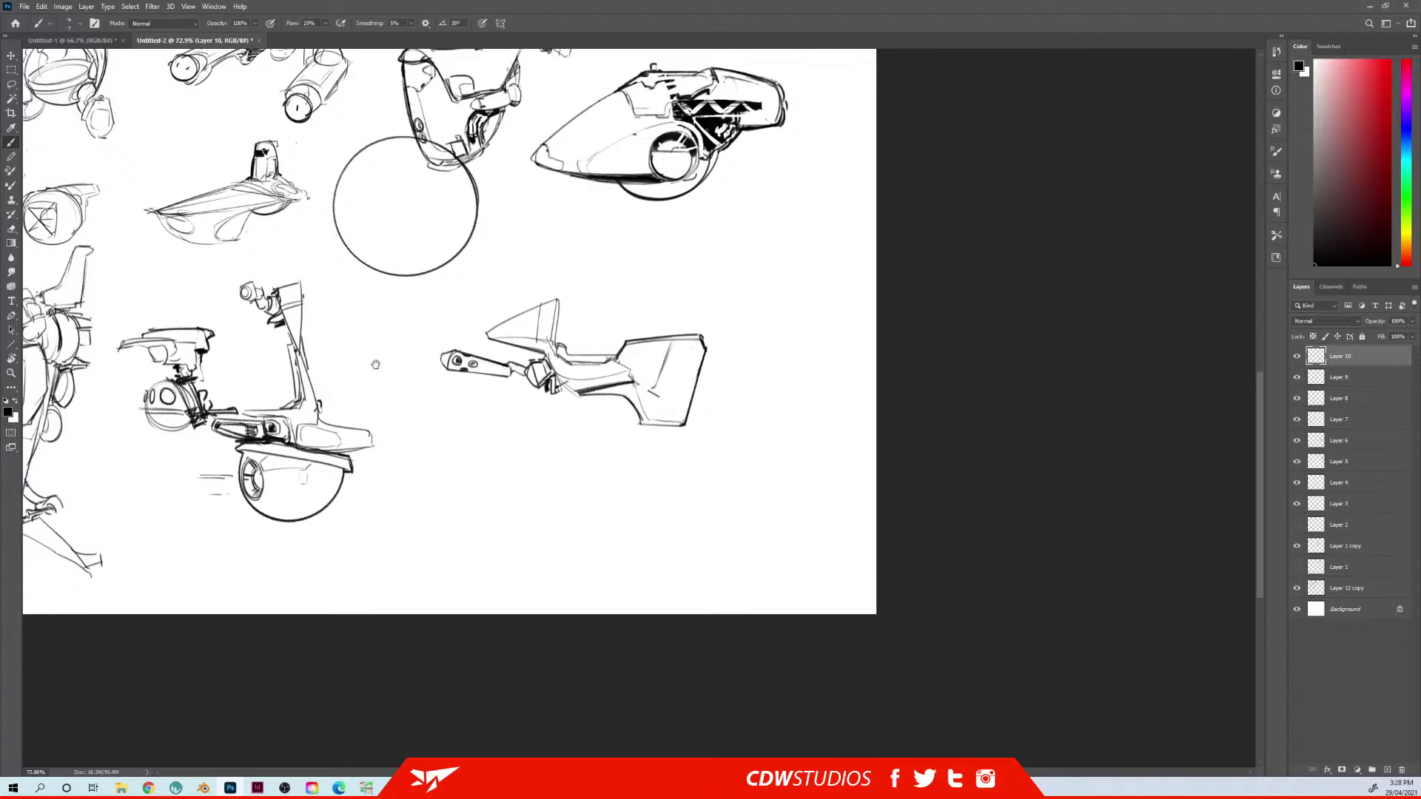
{"action": "mouse_move", "coordinate": [376, 365]}
{"action": "left_mouse_down"}
{"action": "mouse_move", "coordinate": [488, 433]}
{"action": "mouse_move", "coordinate": [444, 449]}
{"action": "mouse_move", "coordinate": [480, 441]}
{"action": "left_mouse_up"}
{"action": "key", "text": "ctrl+z"}
{"action": "key", "text": "ctrl+z"}
{"action": "key", "text": "ctrl+z"}
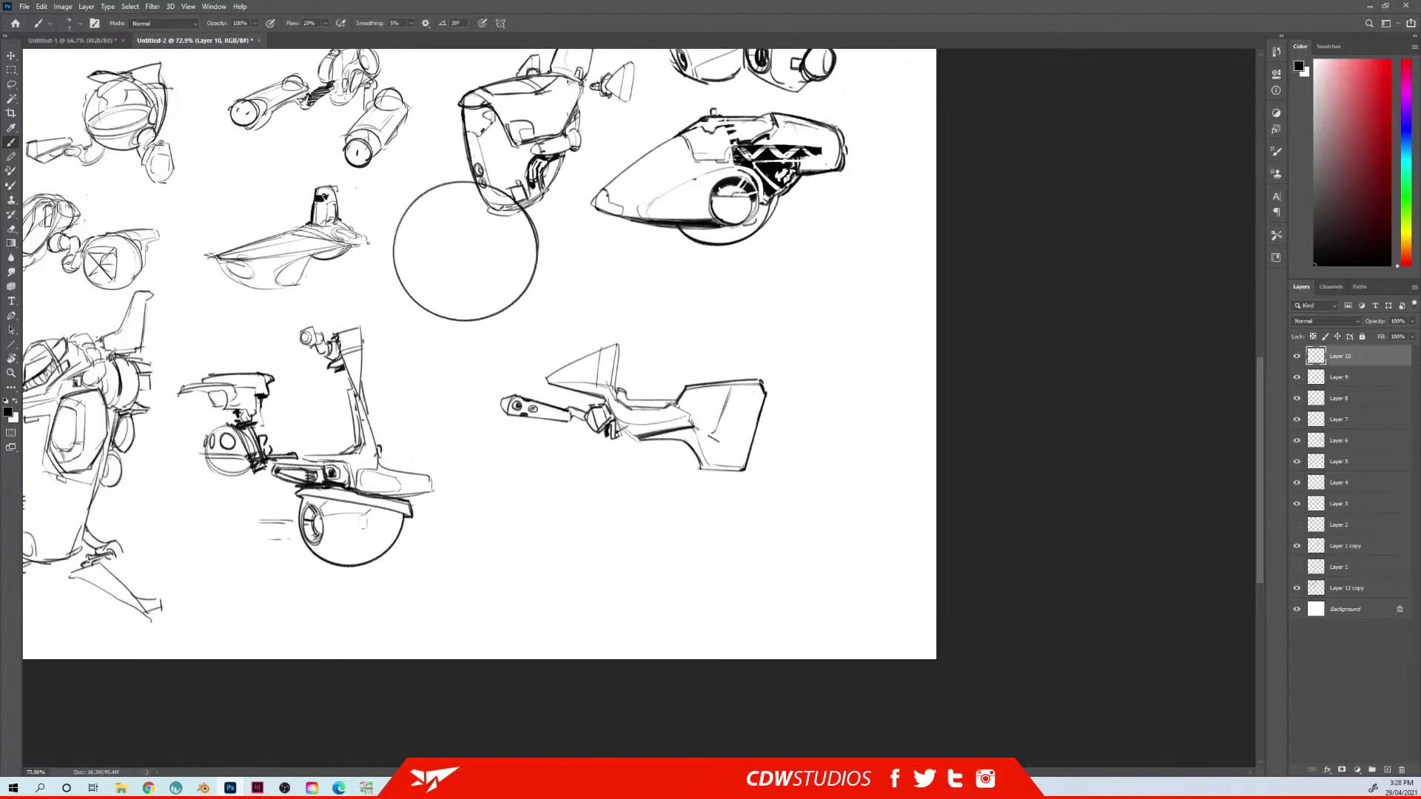
Check the contents of Layer 10 and Layer 9 by toggling their visibility, and merge Layer 9 down into Layer 8
{"action": "key", "text": "l"}
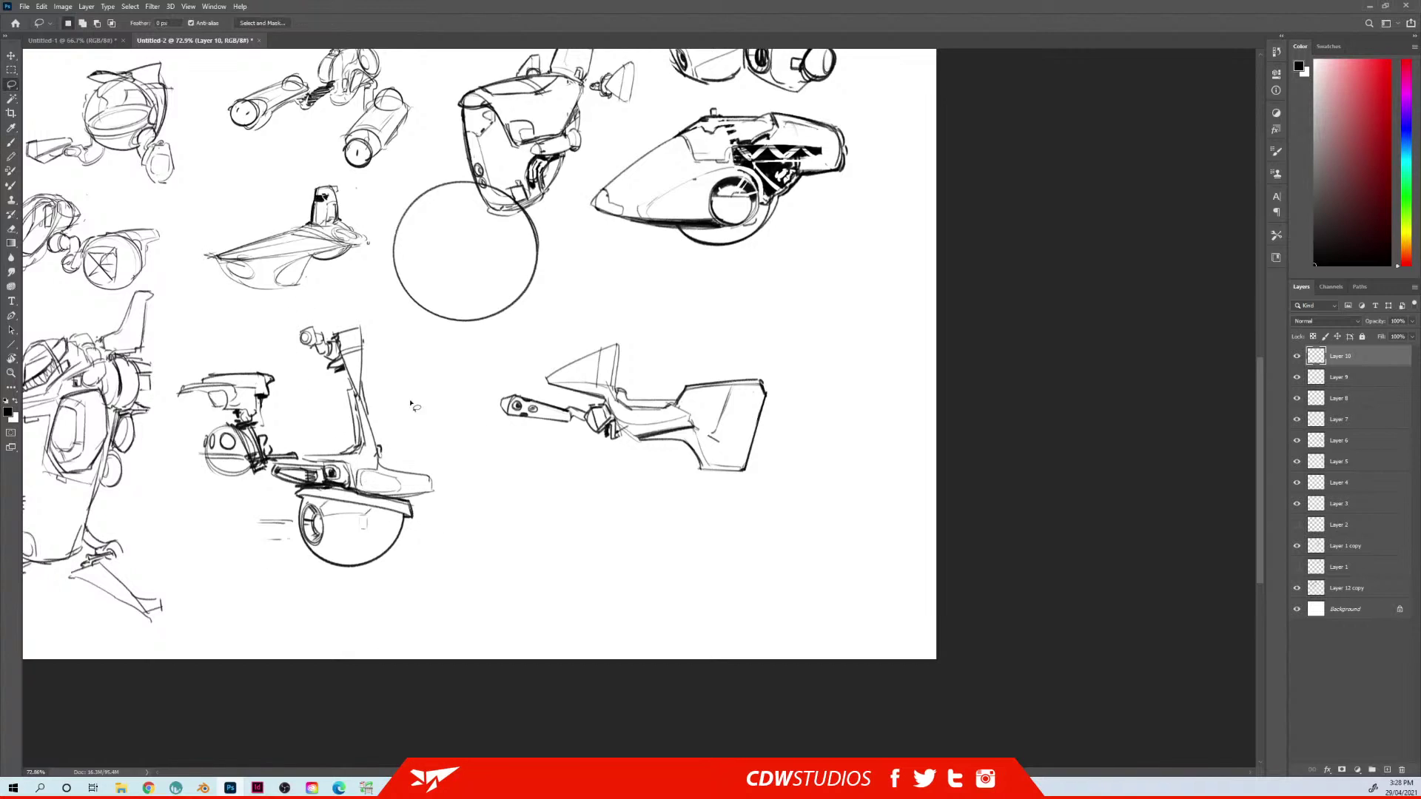
{"action": "left_click", "coordinate": [1297, 356]}
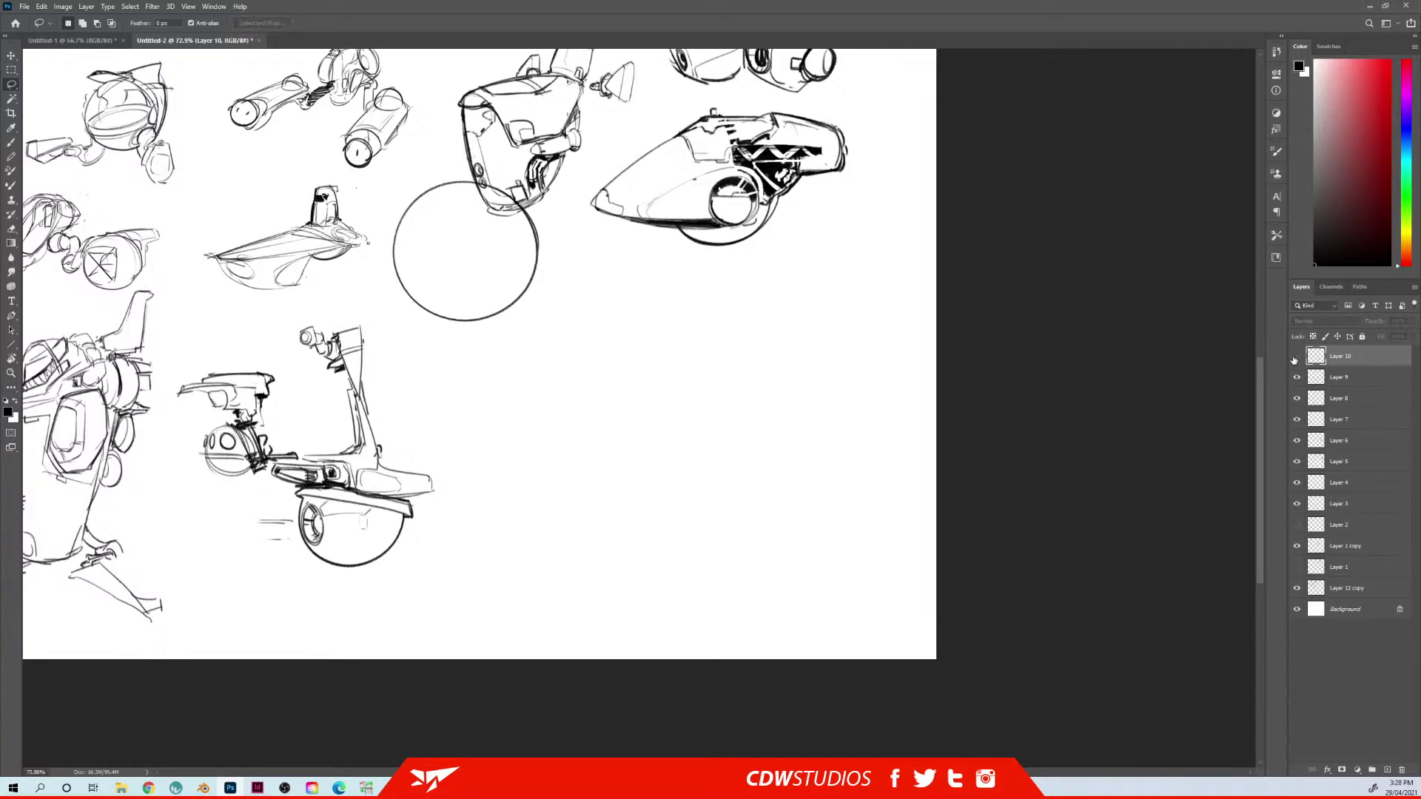
{"action": "left_click", "coordinate": [1296, 356]}
{"action": "left_click", "coordinate": [1296, 377]}
{"action": "left_click", "coordinate": [1296, 377]}
{"action": "left_click", "coordinate": [1339, 381]}
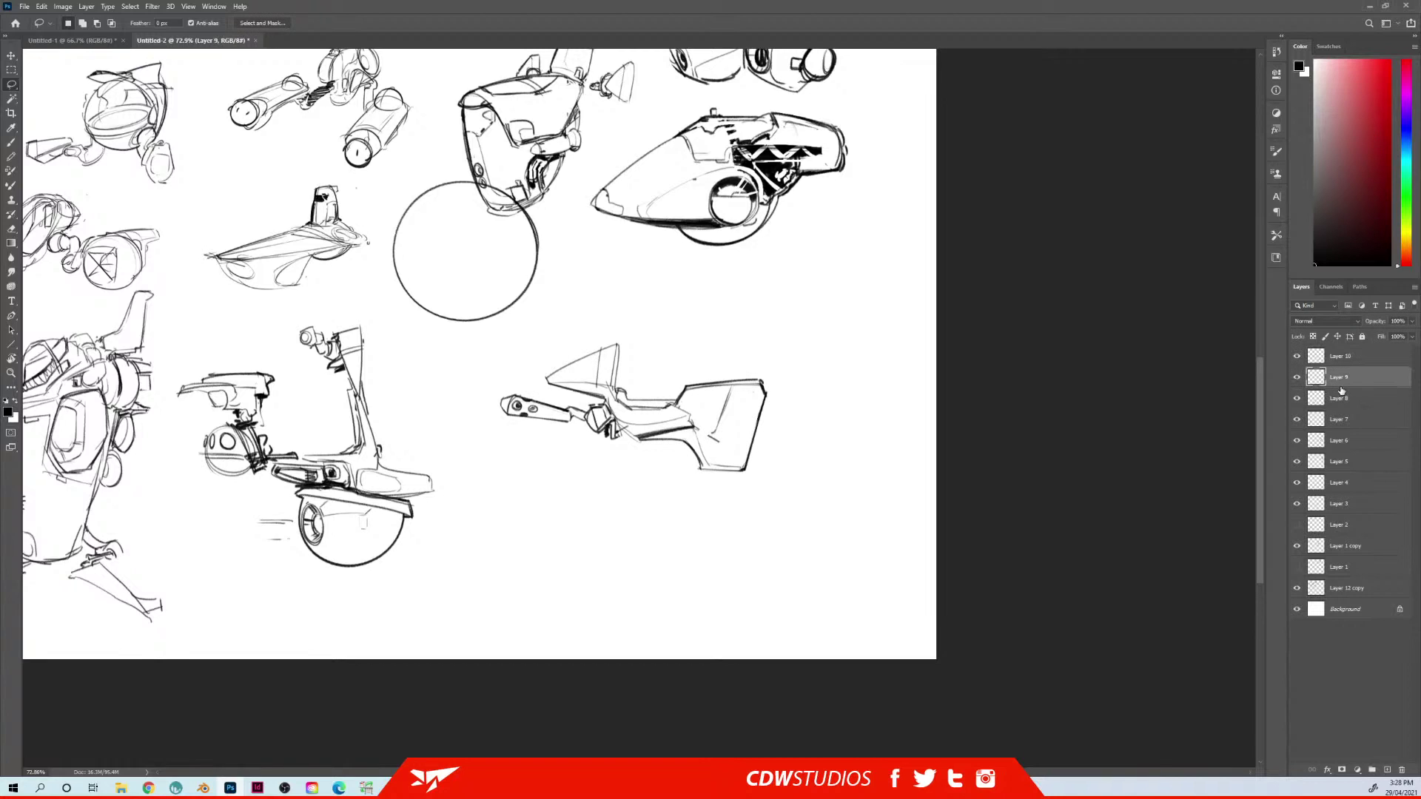
{"action": "key", "text": "ctrl+e"}
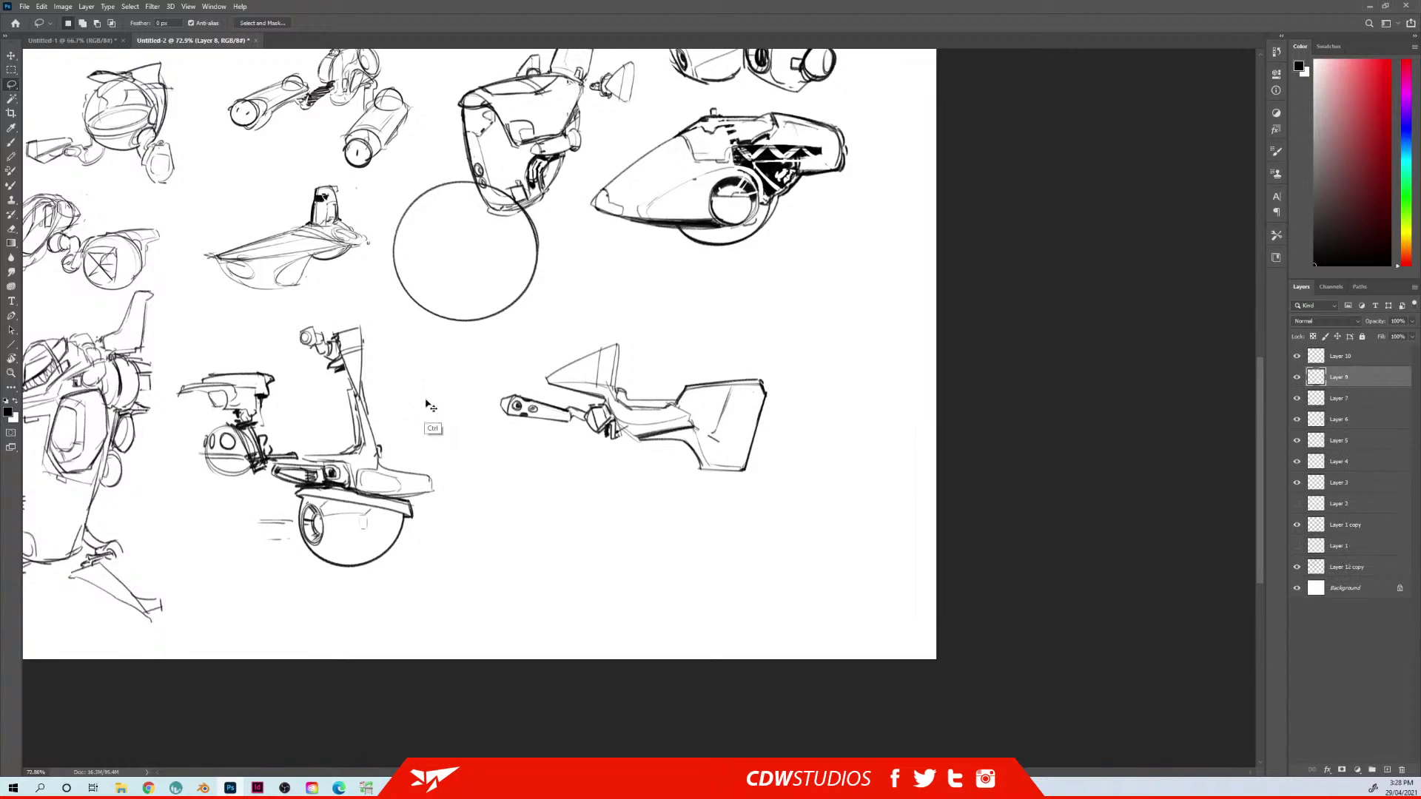
Move the scooter sketch up over the earlier thumbnails and place a scaled-down duplicate of it in the space beside the seated craft
{"action": "mouse_move", "coordinate": [389, 422]}
{"action": "left_mouse_down"}
{"action": "mouse_move", "coordinate": [443, 470]}
{"action": "mouse_move", "coordinate": [353, 407]}
{"action": "mouse_move", "coordinate": [321, 176]}
{"action": "mouse_move", "coordinate": [296, 143]}
{"action": "left_mouse_up"}
{"action": "mouse_move", "coordinate": [300, 191]}
{"action": "left_mouse_down"}
{"action": "mouse_move", "coordinate": [403, 437]}
{"action": "mouse_move", "coordinate": [472, 553]}
{"action": "left_mouse_up"}
{"action": "key", "text": "ctrl+t"}
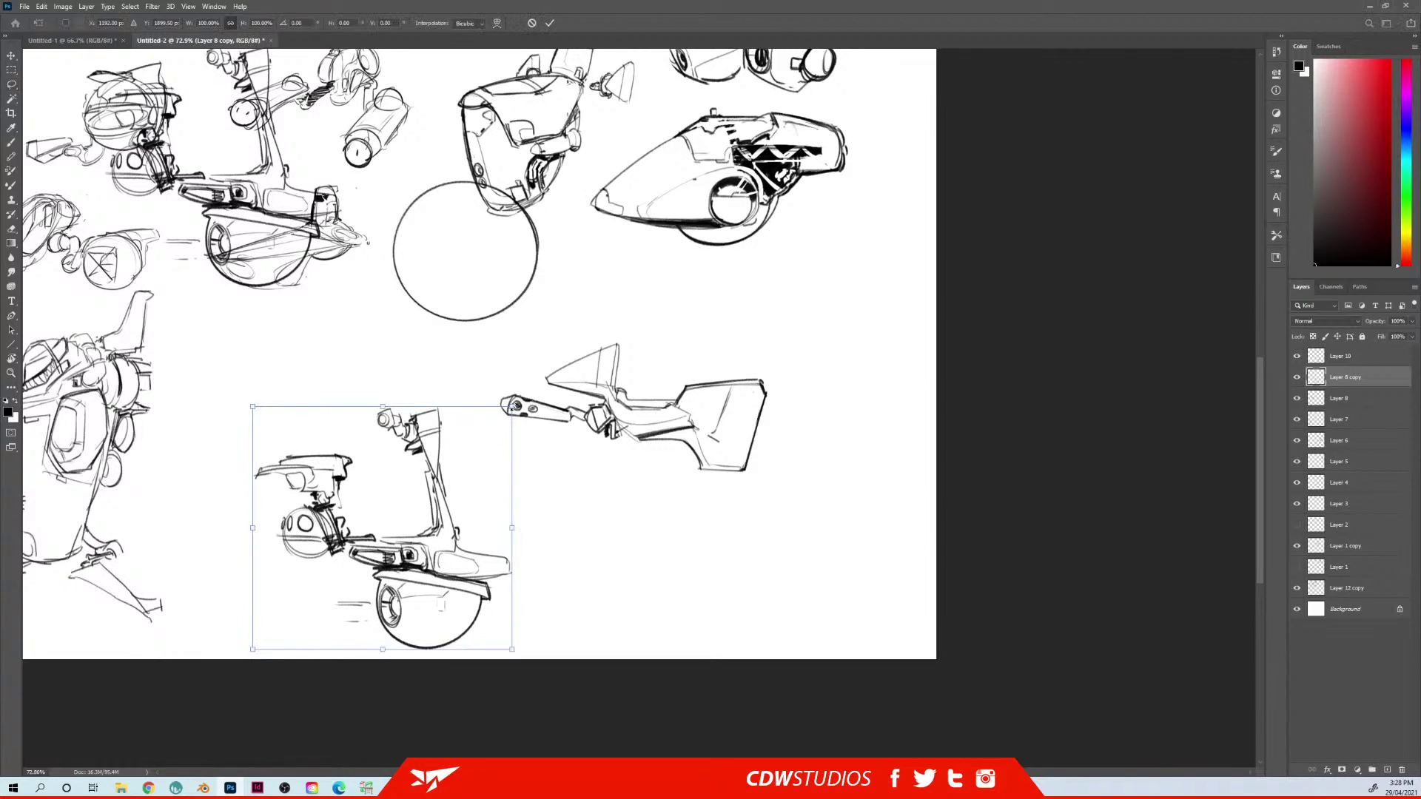
{"action": "left_click_drag", "start_coordinate": [514, 405], "coordinate": [415, 504]}
{"action": "key", "text": "Return"}
{"action": "left_click_drag", "start_coordinate": [356, 585], "coordinate": [368, 491]}
{"action": "key", "text": "b"}
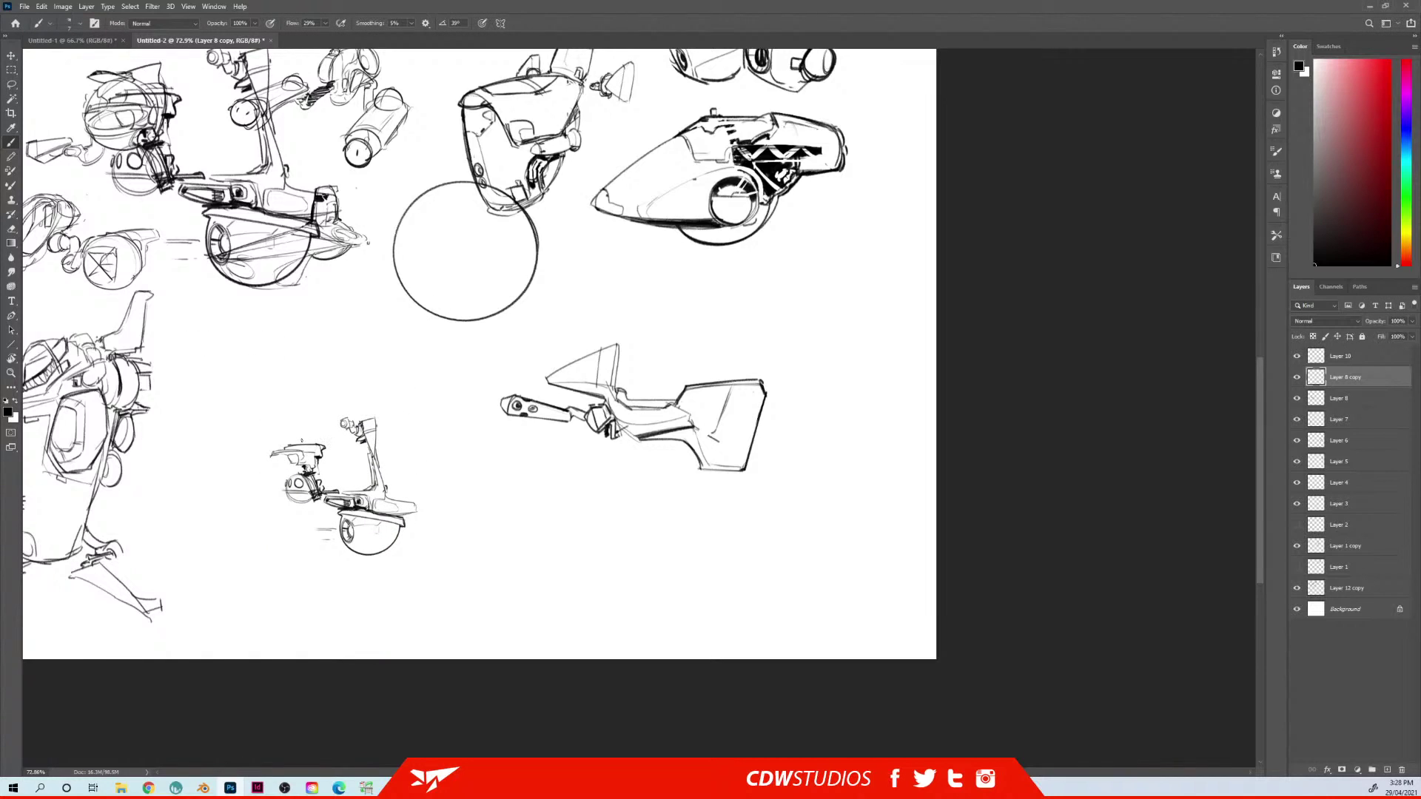
{"action": "mouse_move", "coordinate": [293, 433]}
{"action": "left_mouse_down"}
{"action": "mouse_move", "coordinate": [302, 423]}
{"action": "mouse_move", "coordinate": [291, 444]}
{"action": "mouse_move", "coordinate": [343, 454]}
{"action": "left_mouse_up"}
{"action": "key", "text": "ctrl+z"}
{"action": "key", "text": "ctrl+z"}
{"action": "key", "text": "ctrl+z"}
{"action": "key", "text": "ctrl+z"}
{"action": "key", "text": "ctrl+z"}
Sketch a seated rider on the small scooter copy, with bent legs, a curved back, an arm and an oval head
{"action": "mouse_move", "coordinate": [290, 442]}
{"action": "left_mouse_down"}
{"action": "mouse_move", "coordinate": [346, 438]}
{"action": "mouse_move", "coordinate": [340, 488]}
{"action": "left_mouse_up"}
{"action": "mouse_move", "coordinate": [362, 445]}
{"action": "left_mouse_down"}
{"action": "mouse_move", "coordinate": [340, 486]}
{"action": "mouse_move", "coordinate": [344, 452]}
{"action": "mouse_move", "coordinate": [340, 487]}
{"action": "left_mouse_up"}
{"action": "mouse_move", "coordinate": [356, 439]}
{"action": "left_mouse_down"}
{"action": "mouse_move", "coordinate": [337, 474]}
{"action": "mouse_move", "coordinate": [346, 442]}
{"action": "mouse_move", "coordinate": [290, 382]}
{"action": "mouse_move", "coordinate": [327, 364]}
{"action": "left_mouse_up"}
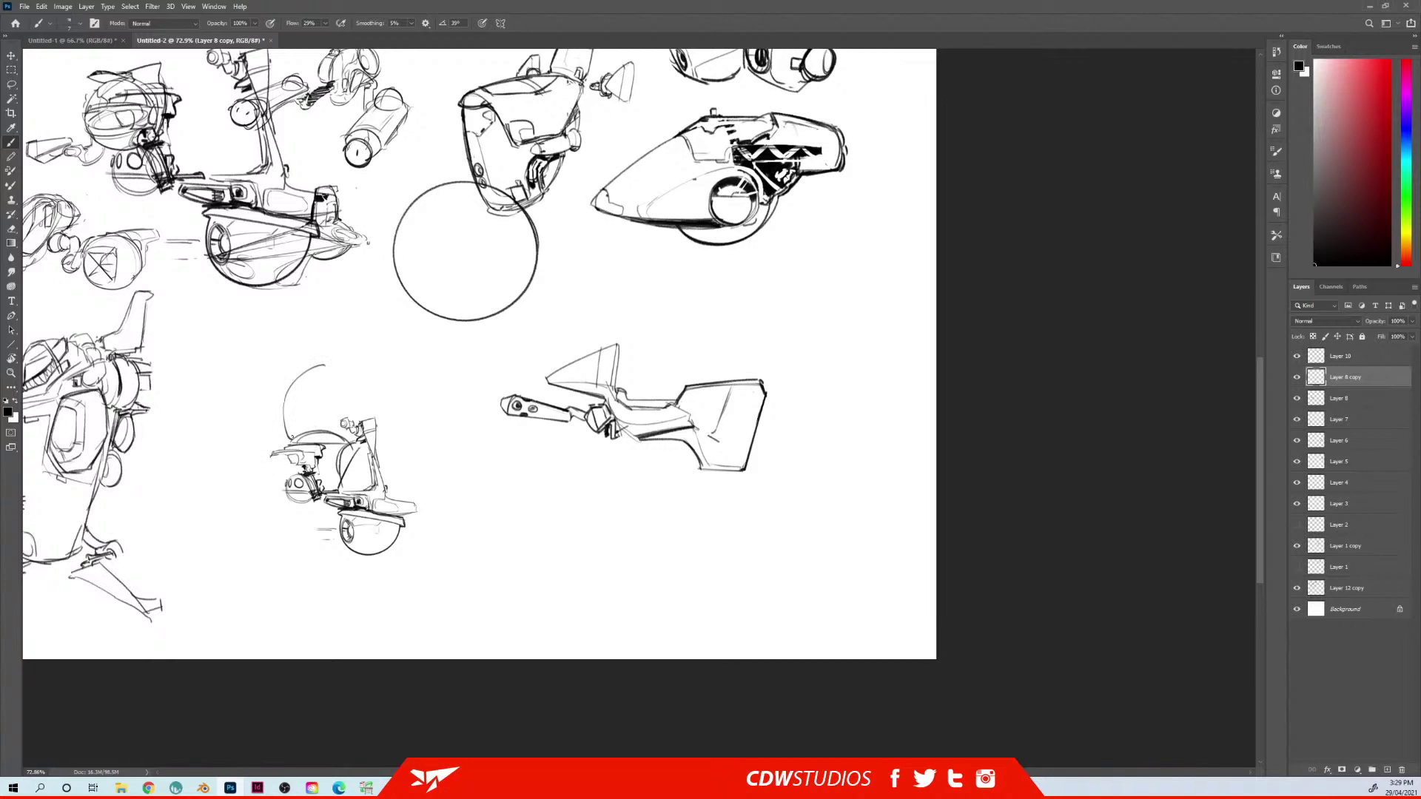
{"action": "key", "text": "ctrl+z"}
{"action": "mouse_move", "coordinate": [286, 438]}
{"action": "left_mouse_down"}
{"action": "mouse_move", "coordinate": [335, 371]}
{"action": "mouse_move", "coordinate": [313, 377]}
{"action": "mouse_move", "coordinate": [335, 373]}
{"action": "mouse_move", "coordinate": [325, 402]}
{"action": "mouse_move", "coordinate": [334, 371]}
{"action": "left_mouse_up"}
{"action": "mouse_move", "coordinate": [297, 437]}
{"action": "left_mouse_down"}
{"action": "mouse_move", "coordinate": [341, 411]}
{"action": "mouse_move", "coordinate": [354, 346]}
{"action": "mouse_move", "coordinate": [347, 388]}
{"action": "mouse_move", "coordinate": [361, 345]}
{"action": "mouse_move", "coordinate": [368, 387]}
{"action": "mouse_move", "coordinate": [345, 369]}
{"action": "mouse_move", "coordinate": [346, 344]}
{"action": "left_mouse_up"}
{"action": "key", "text": "ctrl+z"}
{"action": "key", "text": "ctrl+z"}
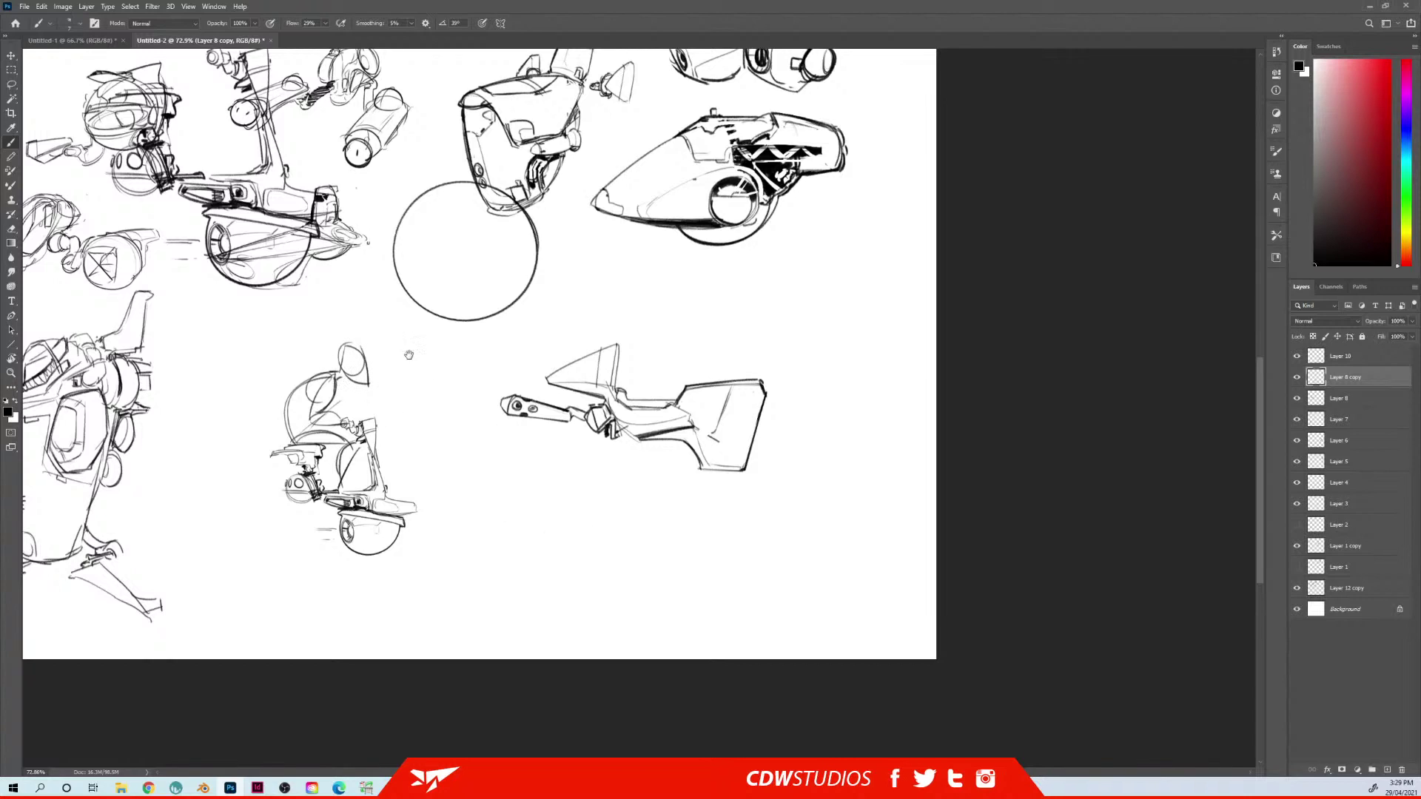
{"action": "scroll", "coordinate": [409, 354], "scroll_direction": "up", "scroll_amount": 1}
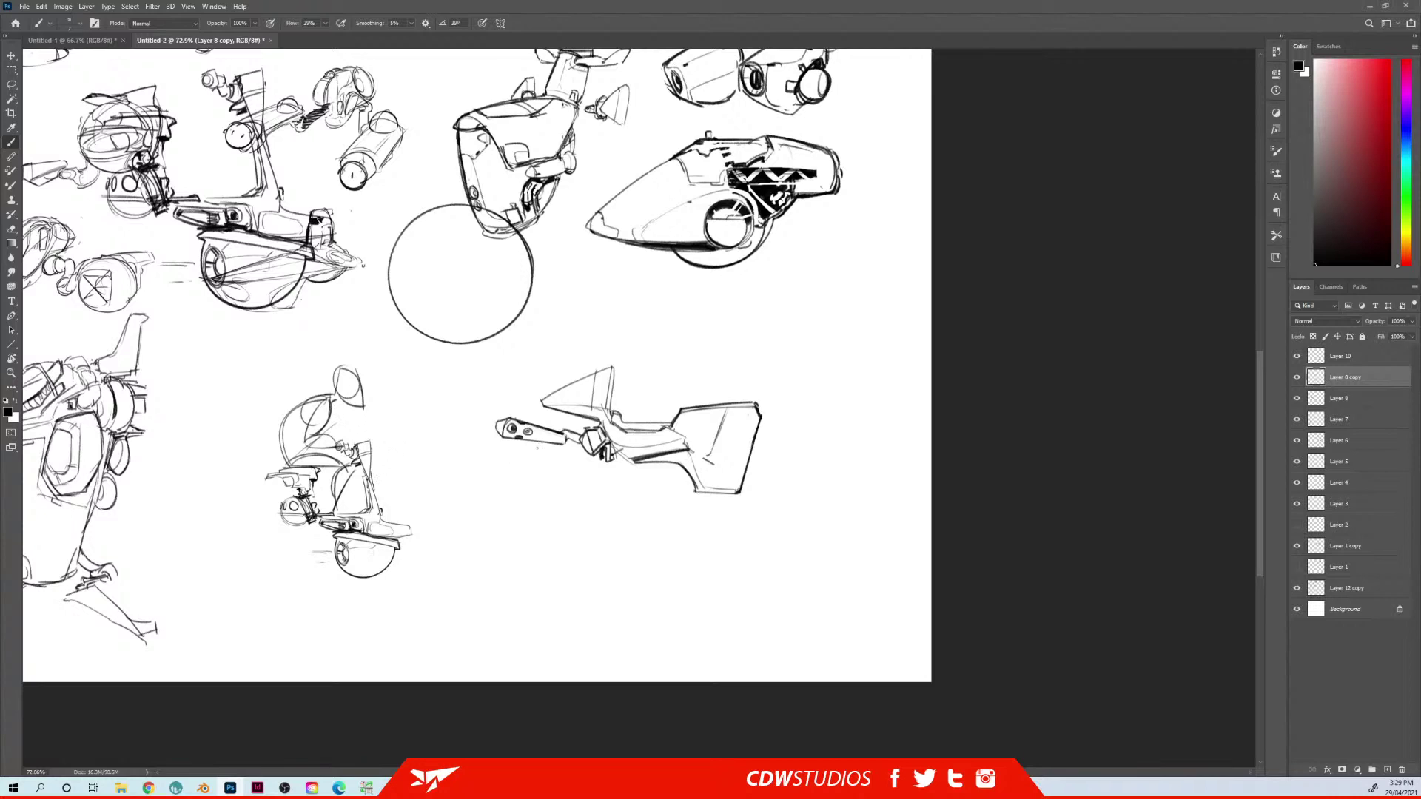
{"action": "left_click_drag", "start_coordinate": [689, 400], "coordinate": [658, 418]}
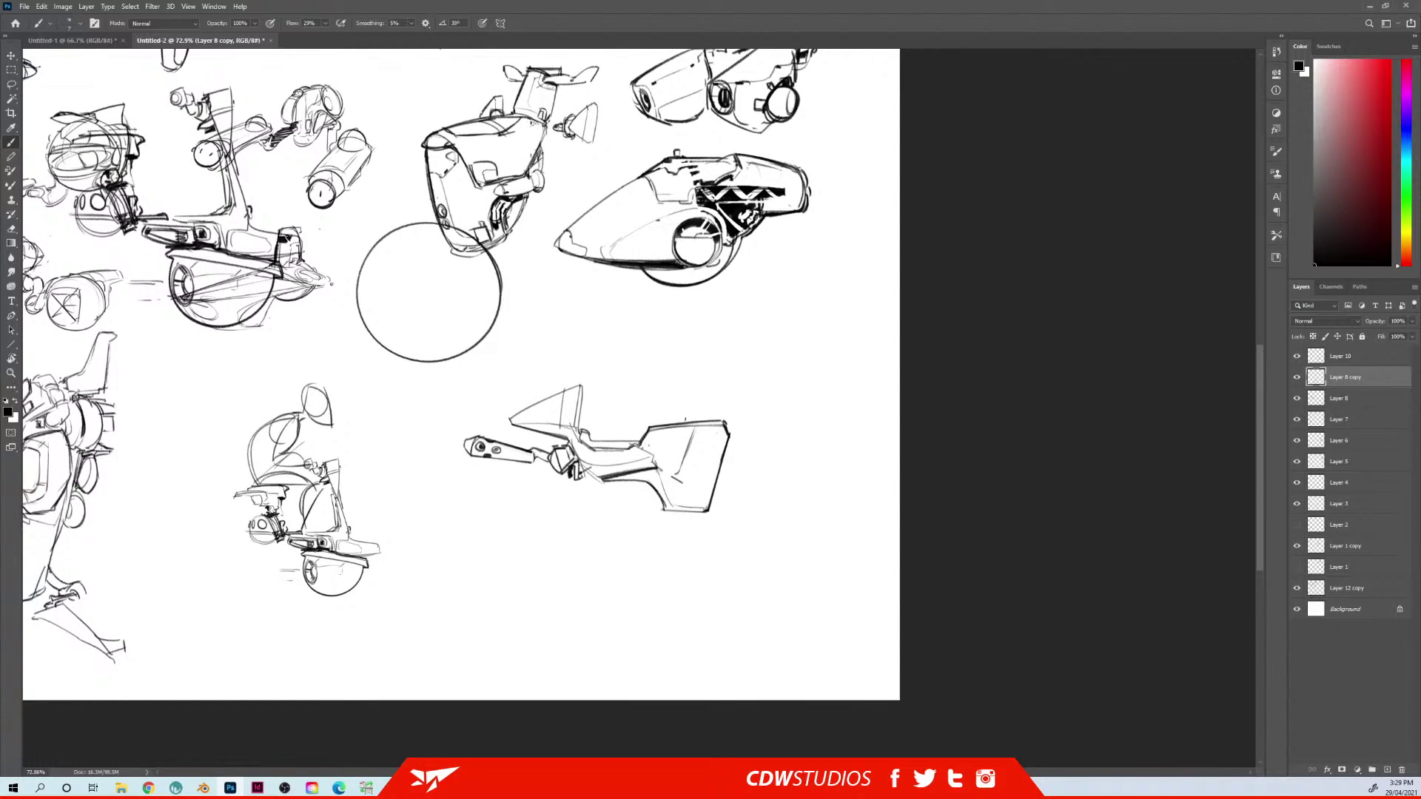
{"action": "mouse_move", "coordinate": [647, 389]}
{"action": "left_mouse_down"}
{"action": "mouse_move", "coordinate": [585, 411]}
{"action": "mouse_move", "coordinate": [584, 433]}
{"action": "mouse_move", "coordinate": [610, 444]}
{"action": "mouse_move", "coordinate": [638, 428]}
{"action": "mouse_move", "coordinate": [681, 465]}
{"action": "left_mouse_up"}
{"action": "mouse_move", "coordinate": [586, 396]}
{"action": "left_mouse_down"}
{"action": "mouse_move", "coordinate": [651, 397]}
{"action": "mouse_move", "coordinate": [596, 365]}
{"action": "mouse_move", "coordinate": [601, 385]}
{"action": "left_mouse_up"}
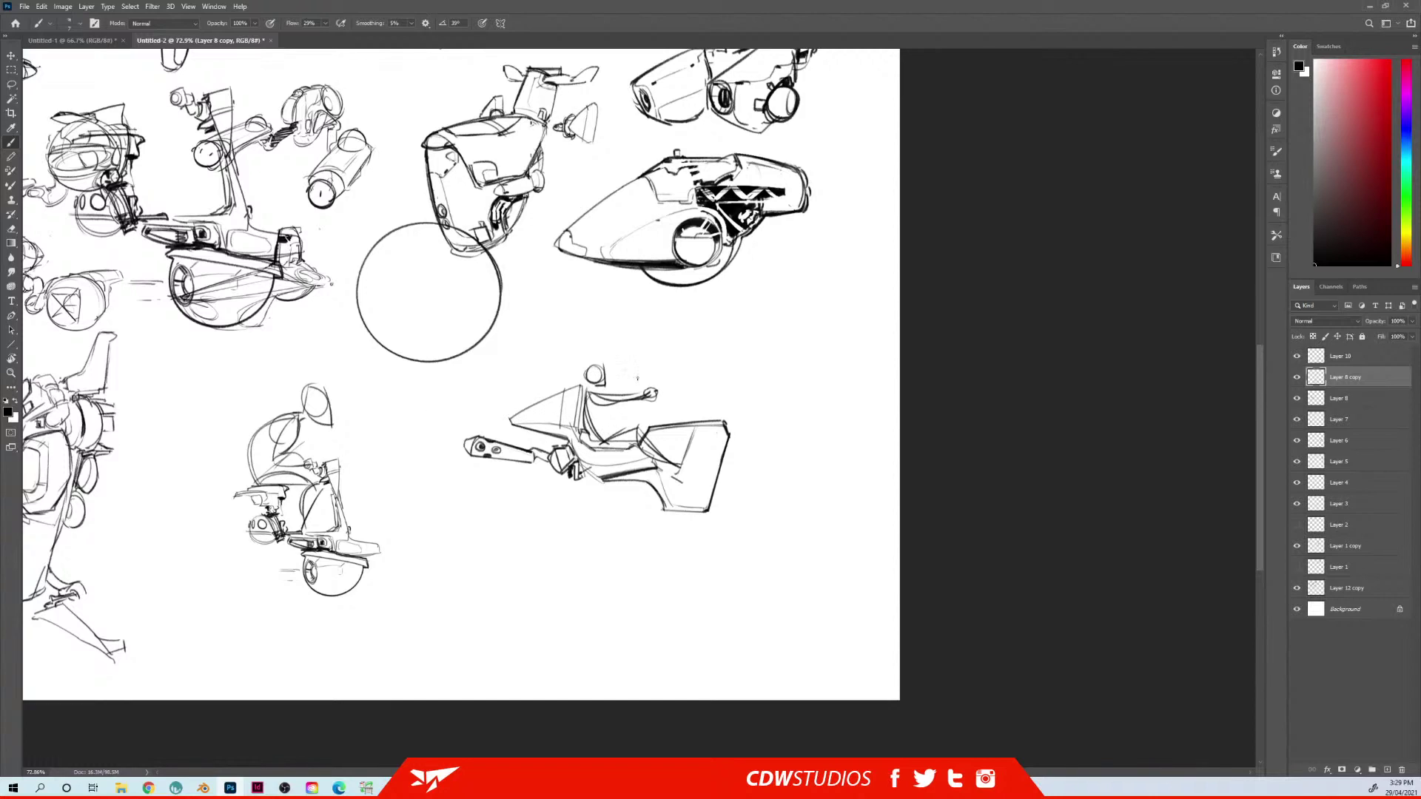
{"action": "key", "text": "ctrl+z"}
{"action": "key", "text": "ctrl+z"}
{"action": "key", "text": "ctrl+z"}
{"action": "key", "text": "ctrl+z"}
{"action": "key", "text": "ctrl+z"}
{"action": "key", "text": "ctrl+z"}
{"action": "key", "text": "ctrl+z"}
{"action": "key", "text": "ctrl+z"}
{"action": "key", "text": "ctrl+z"}
{"action": "key", "text": "ctrl+z"}
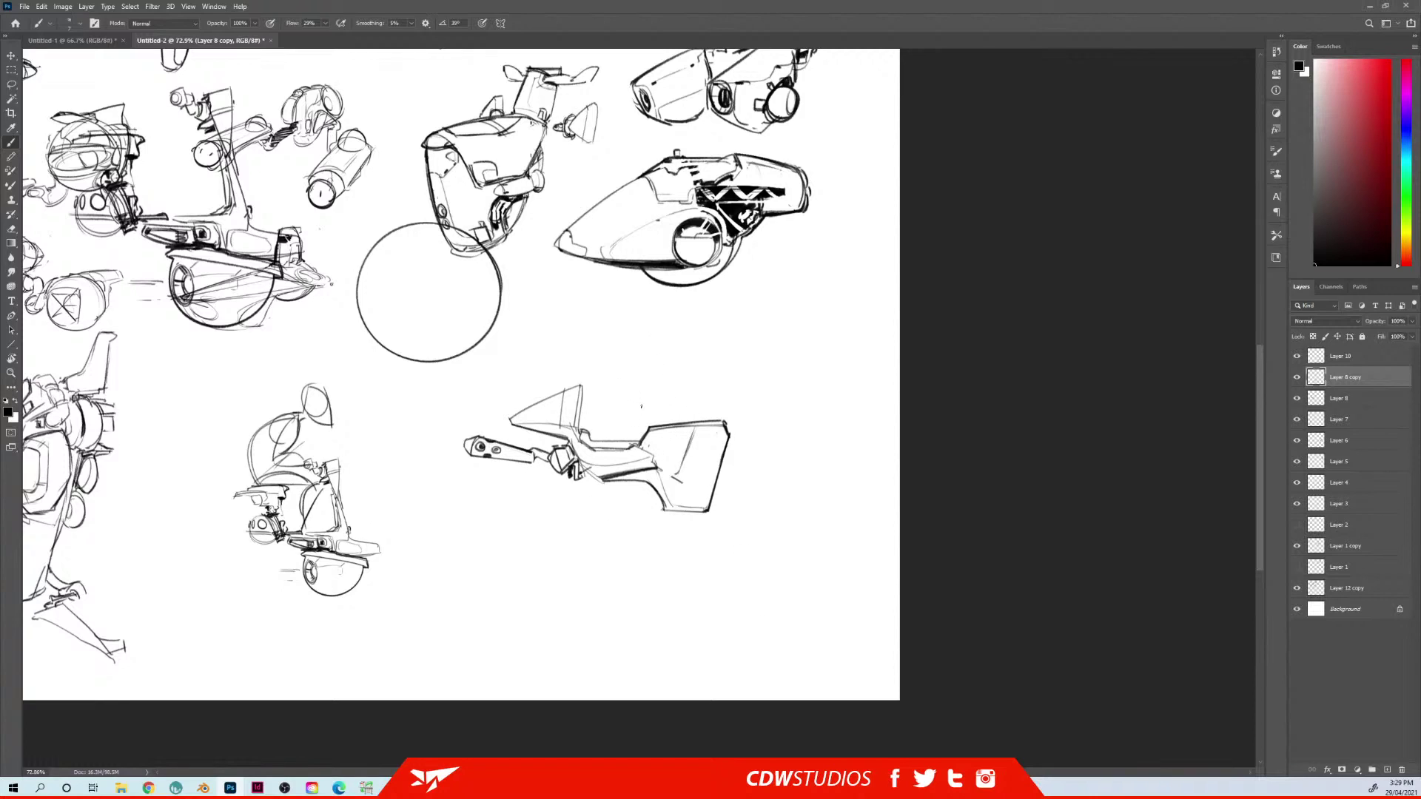
Reinforce the craft's nose, add a thin upright panel behind it, and darken the front arm's upper cover and the seat's front joint
{"action": "left_click_drag", "start_coordinate": [510, 421], "coordinate": [577, 387]}
{"action": "left_click_drag", "start_coordinate": [534, 452], "coordinate": [482, 430]}
{"action": "mouse_move", "coordinate": [553, 468]}
{"action": "left_mouse_down"}
{"action": "mouse_move", "coordinate": [479, 432]}
{"action": "mouse_move", "coordinate": [495, 438]}
{"action": "left_mouse_up"}
{"action": "left_click_drag", "start_coordinate": [642, 444], "coordinate": [698, 490]}
{"action": "left_click_drag", "start_coordinate": [592, 384], "coordinate": [590, 433]}
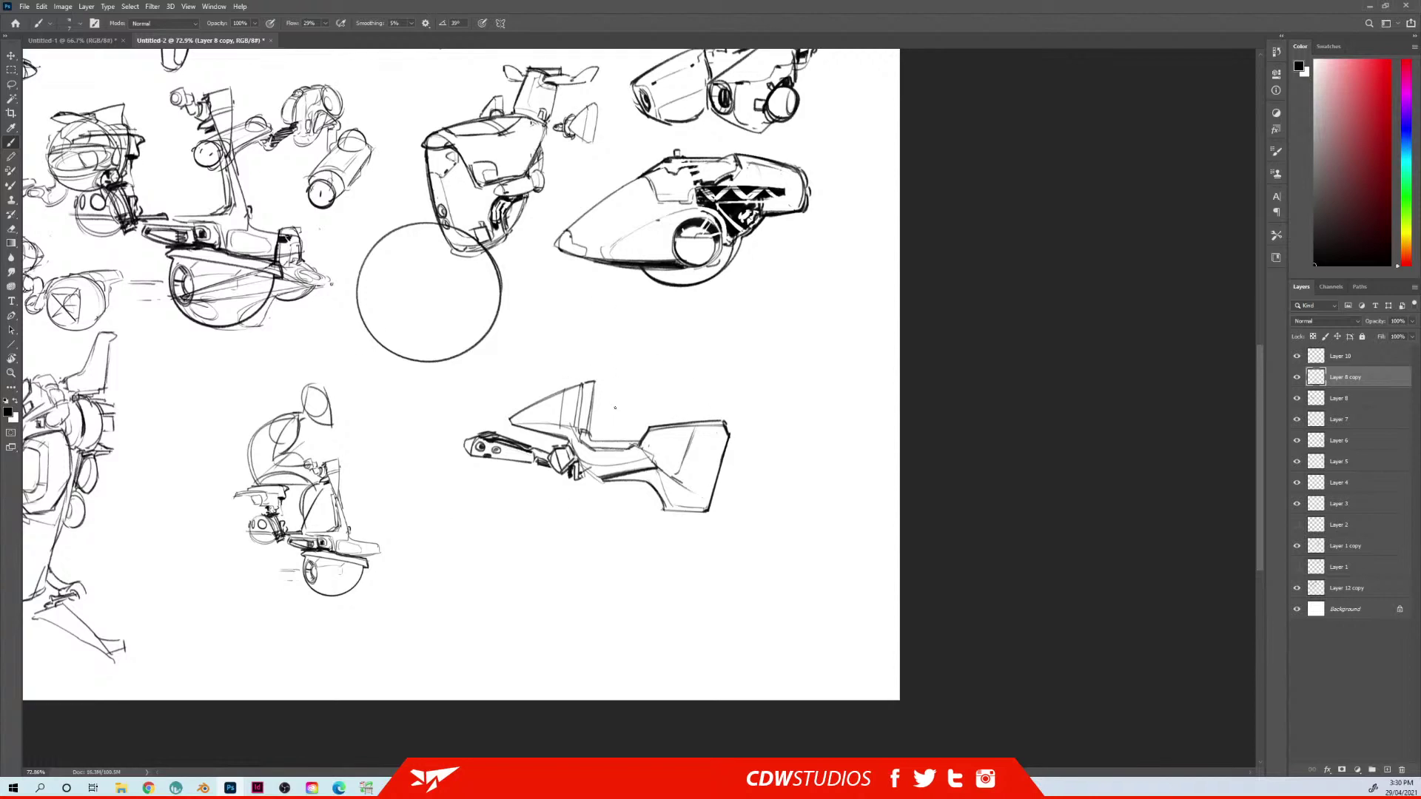
{"action": "left_click_drag", "start_coordinate": [579, 459], "coordinate": [598, 479]}
{"action": "mouse_move", "coordinate": [581, 387]}
{"action": "left_mouse_down"}
{"action": "mouse_move", "coordinate": [578, 433]}
{"action": "mouse_move", "coordinate": [530, 427]}
{"action": "mouse_move", "coordinate": [563, 437]}
{"action": "left_mouse_up"}
{"action": "left_click_drag", "start_coordinate": [534, 426], "coordinate": [563, 434]}
Undo the merge into Layer 8 and merge Layer 10 down into Layer 8 copy instead
{"action": "key", "text": "e"}
{"action": "key", "text": "ctrl+e"}
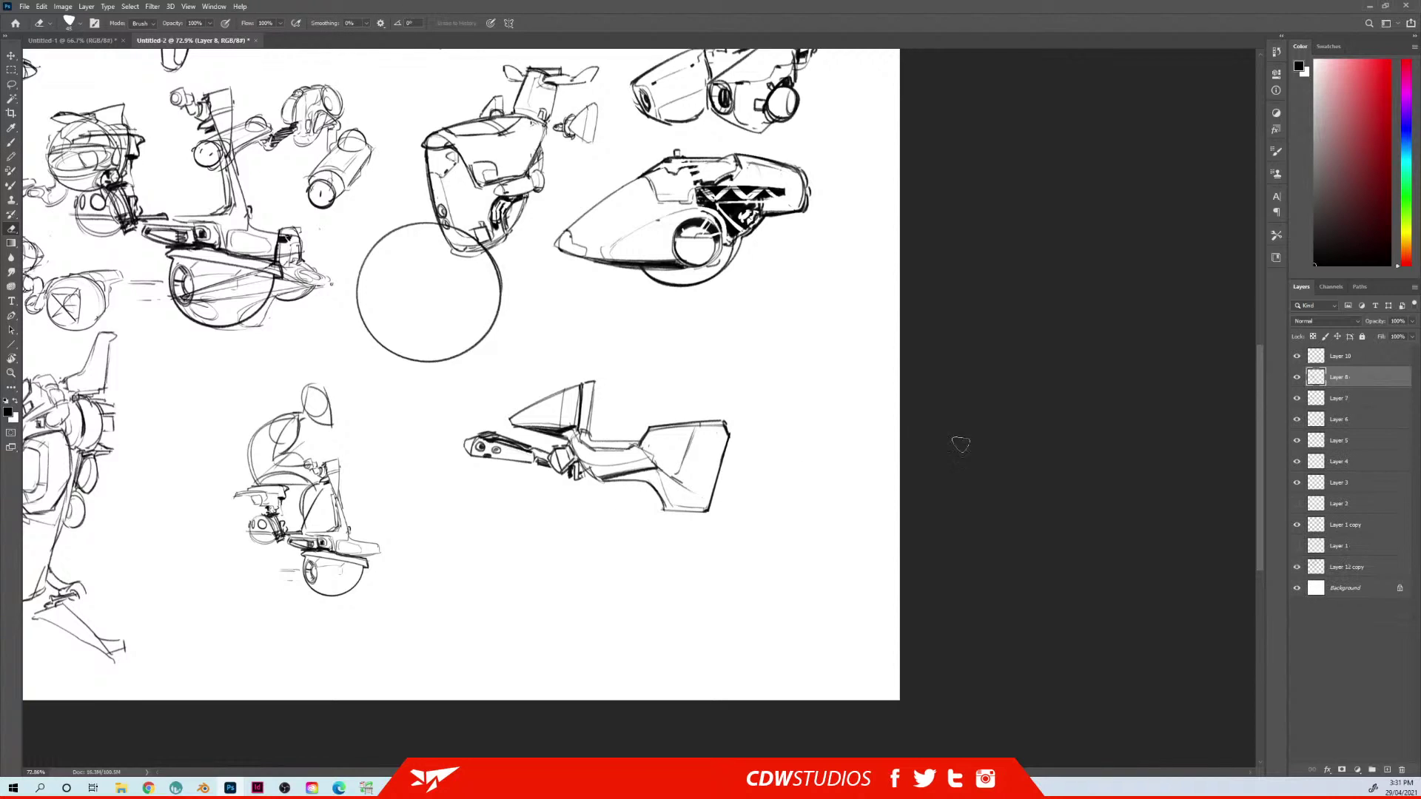
{"action": "key", "text": "ctrl+z"}
{"action": "key", "text": "ctrl+z"}
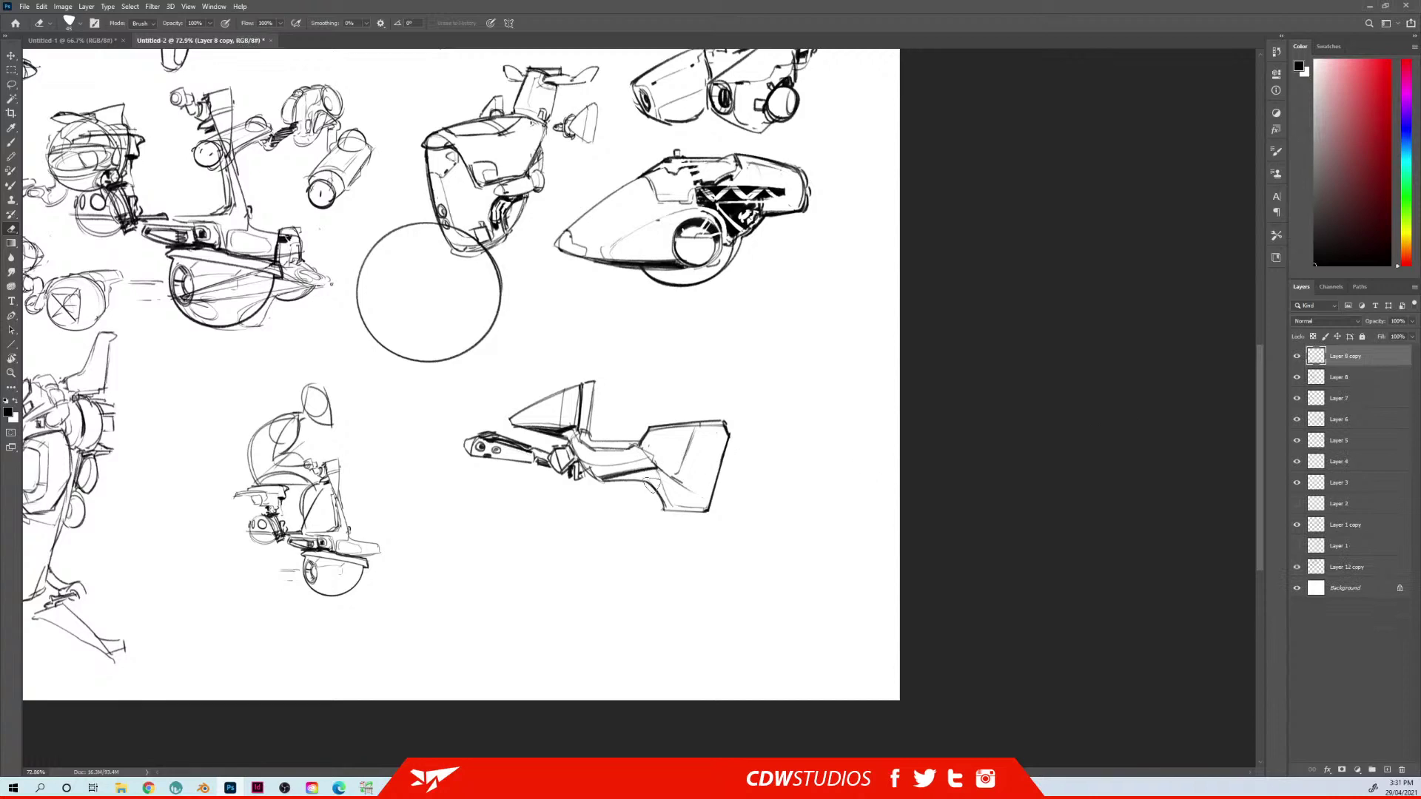
Erase the bold underside between the seat and tail, and redraw the tail's lower front edge as a shallow curve
{"action": "mouse_move", "coordinate": [652, 484]}
{"action": "left_mouse_down"}
{"action": "mouse_move", "coordinate": [621, 484]}
{"action": "mouse_move", "coordinate": [664, 491]}
{"action": "mouse_move", "coordinate": [590, 486]}
{"action": "mouse_move", "coordinate": [650, 475]}
{"action": "left_mouse_up"}
{"action": "key", "text": "b"}
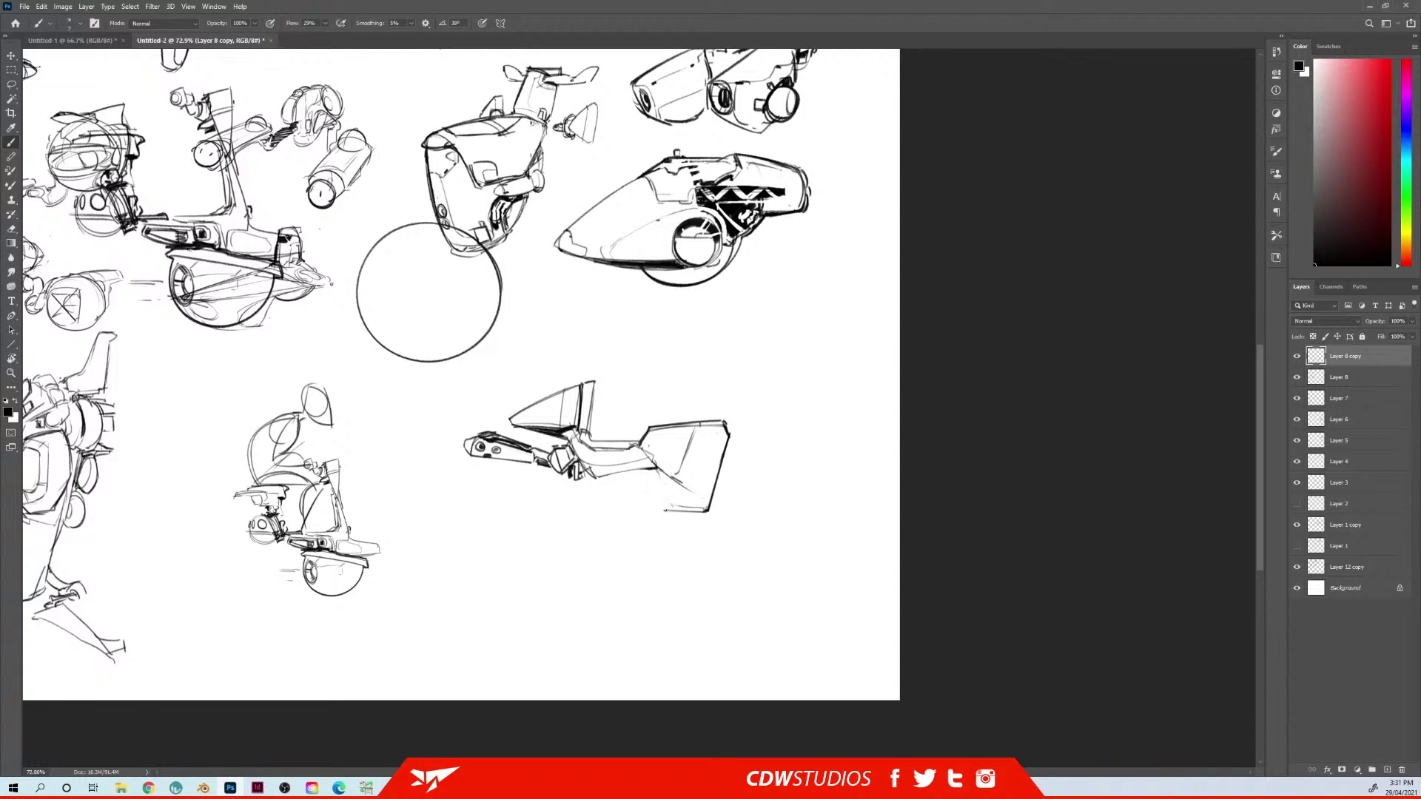
{"action": "left_click_drag", "start_coordinate": [644, 498], "coordinate": [673, 511]}
{"action": "key", "text": "e"}
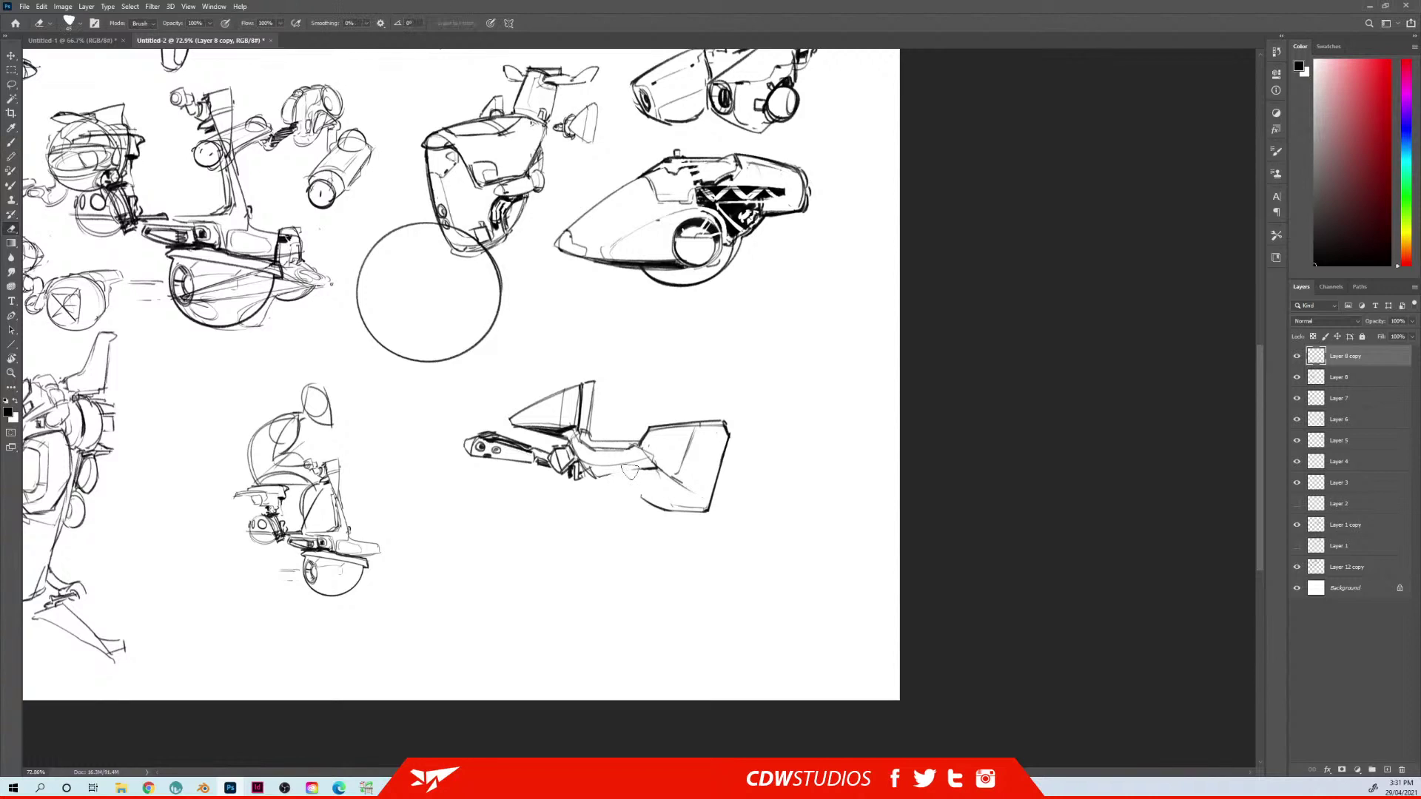
Draw an oval port beneath the seat and replace the tail's curved lower front with a small cylindrical thruster
{"action": "key", "text": "b"}
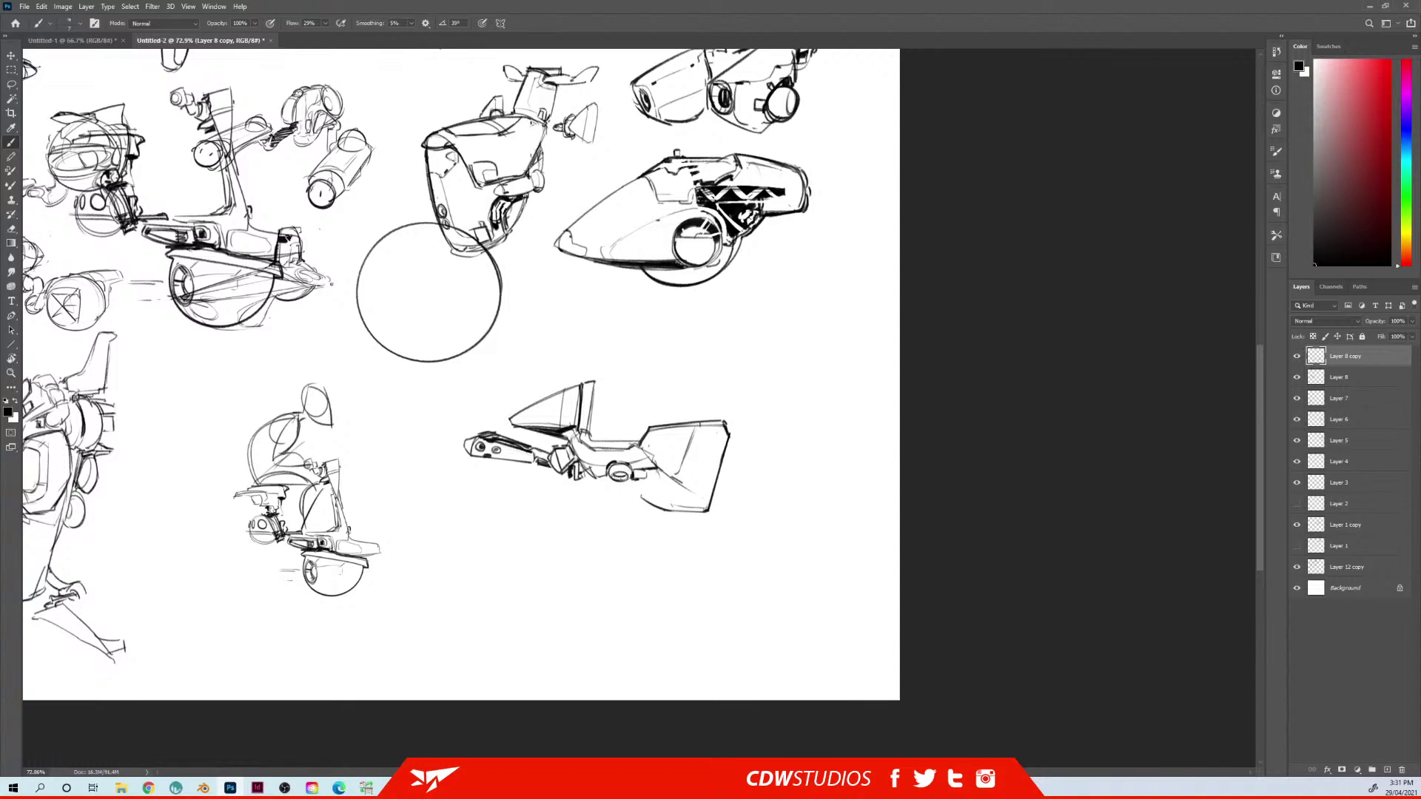
{"action": "mouse_move", "coordinate": [591, 481]}
{"action": "left_mouse_down"}
{"action": "mouse_move", "coordinate": [612, 473]}
{"action": "mouse_move", "coordinate": [592, 465]}
{"action": "left_mouse_up"}
{"action": "left_click_drag", "start_coordinate": [641, 493], "coordinate": [654, 478]}
{"action": "key", "text": "e"}
{"action": "mouse_move", "coordinate": [645, 498]}
{"action": "left_mouse_down"}
{"action": "mouse_move", "coordinate": [629, 516]}
{"action": "mouse_move", "coordinate": [658, 500]}
{"action": "mouse_move", "coordinate": [626, 480]}
{"action": "mouse_move", "coordinate": [709, 510]}
{"action": "left_mouse_up"}
{"action": "key", "text": "b"}
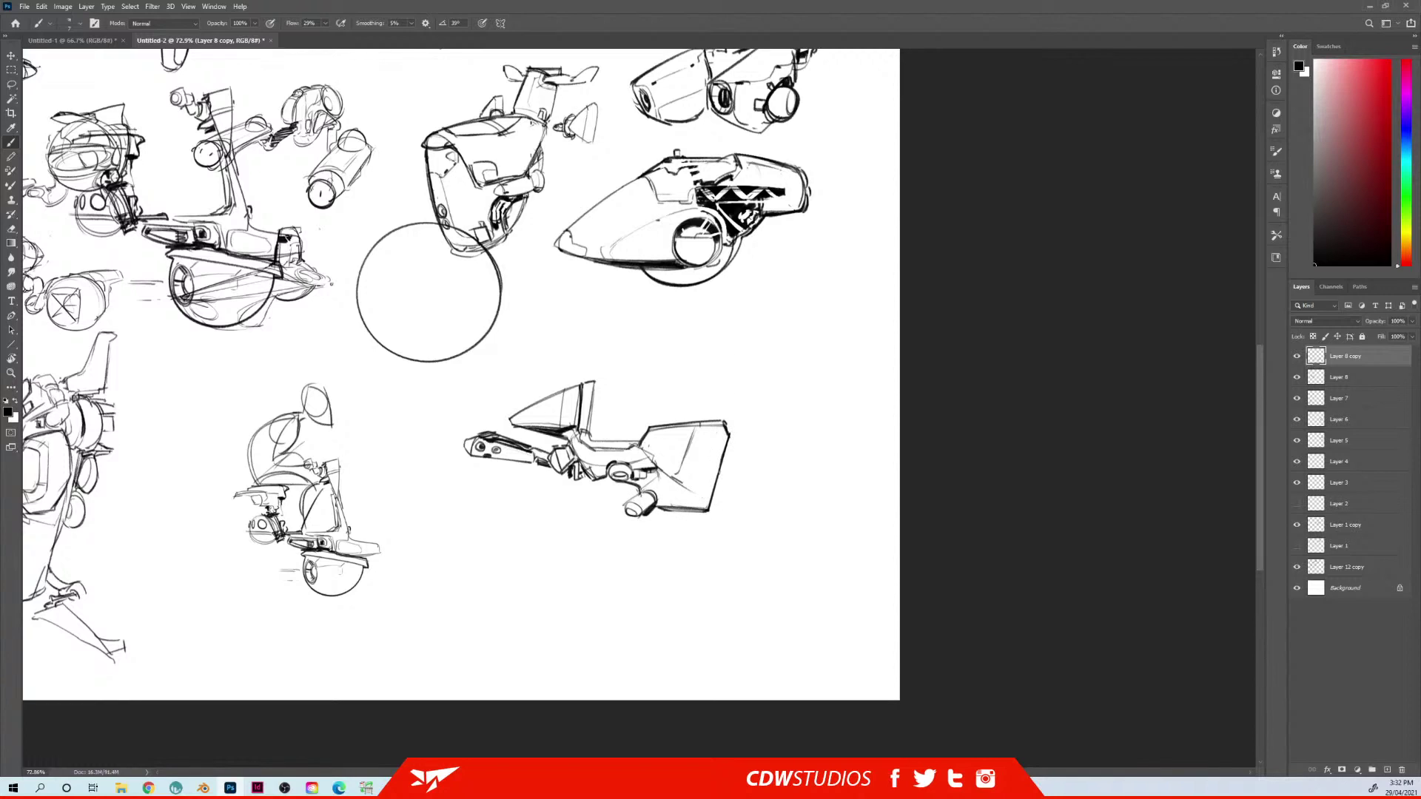
Erase the tail's slanted rear edge and redraw it stepped inward with a dark notch below the upper corner
{"action": "mouse_move", "coordinate": [659, 439]}
{"action": "left_mouse_down"}
{"action": "mouse_move", "coordinate": [728, 433]}
{"action": "mouse_move", "coordinate": [686, 432]}
{"action": "mouse_move", "coordinate": [682, 478]}
{"action": "mouse_move", "coordinate": [716, 494]}
{"action": "left_mouse_up"}
{"action": "key", "text": "e"}
{"action": "left_click_drag", "start_coordinate": [729, 441], "coordinate": [716, 492]}
{"action": "key", "text": "b"}
{"action": "left_click_drag", "start_coordinate": [713, 466], "coordinate": [708, 498]}
{"action": "left_click_drag", "start_coordinate": [727, 437], "coordinate": [724, 455]}
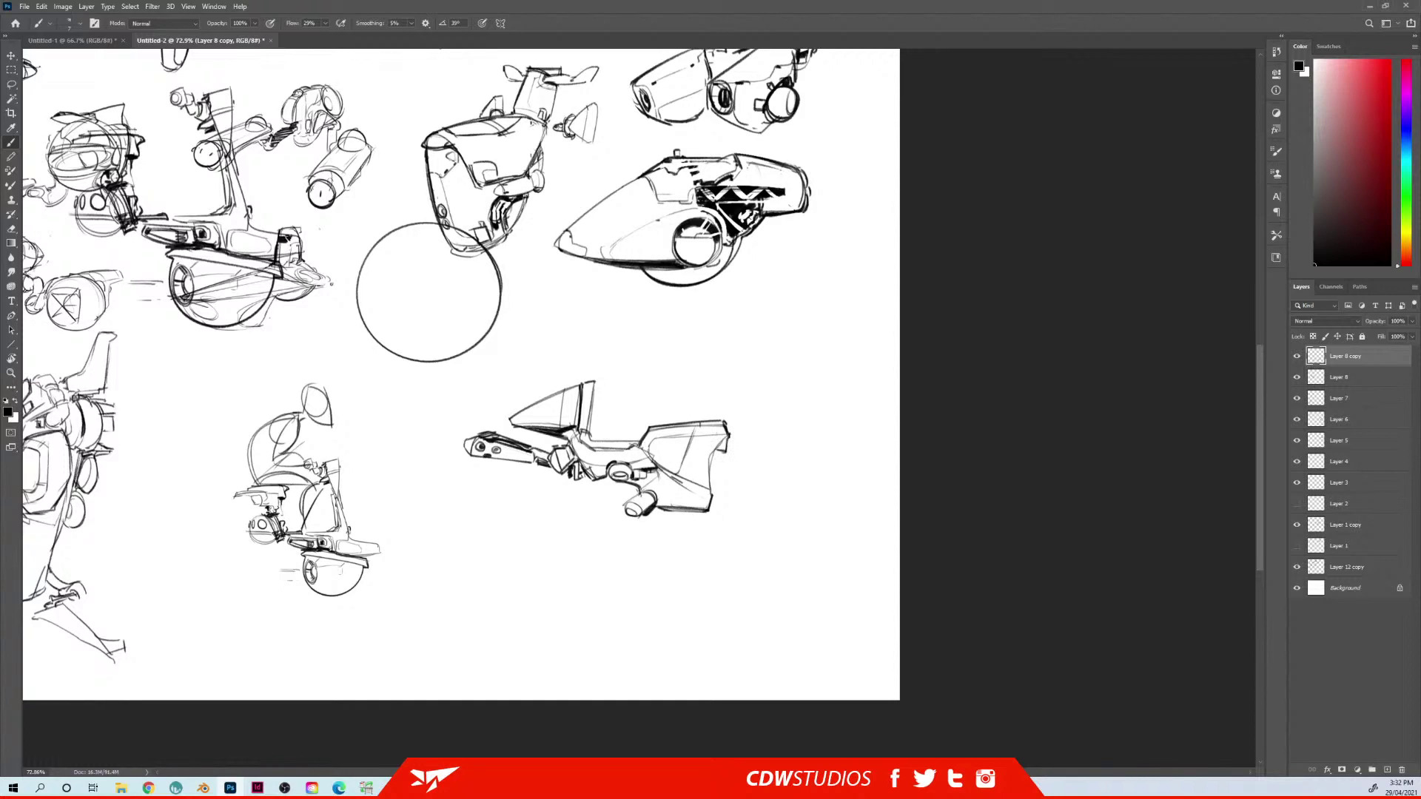
{"action": "mouse_move", "coordinate": [716, 461]}
{"action": "left_mouse_down"}
{"action": "mouse_move", "coordinate": [719, 450]}
{"action": "mouse_move", "coordinate": [711, 492]}
{"action": "left_mouse_up"}
{"action": "left_click_drag", "start_coordinate": [646, 406], "coordinate": [754, 424]}
{"action": "key", "text": "ctrl+z"}
{"action": "key", "text": "ctrl+z"}
{"action": "left_click_drag", "start_coordinate": [642, 404], "coordinate": [775, 422]}
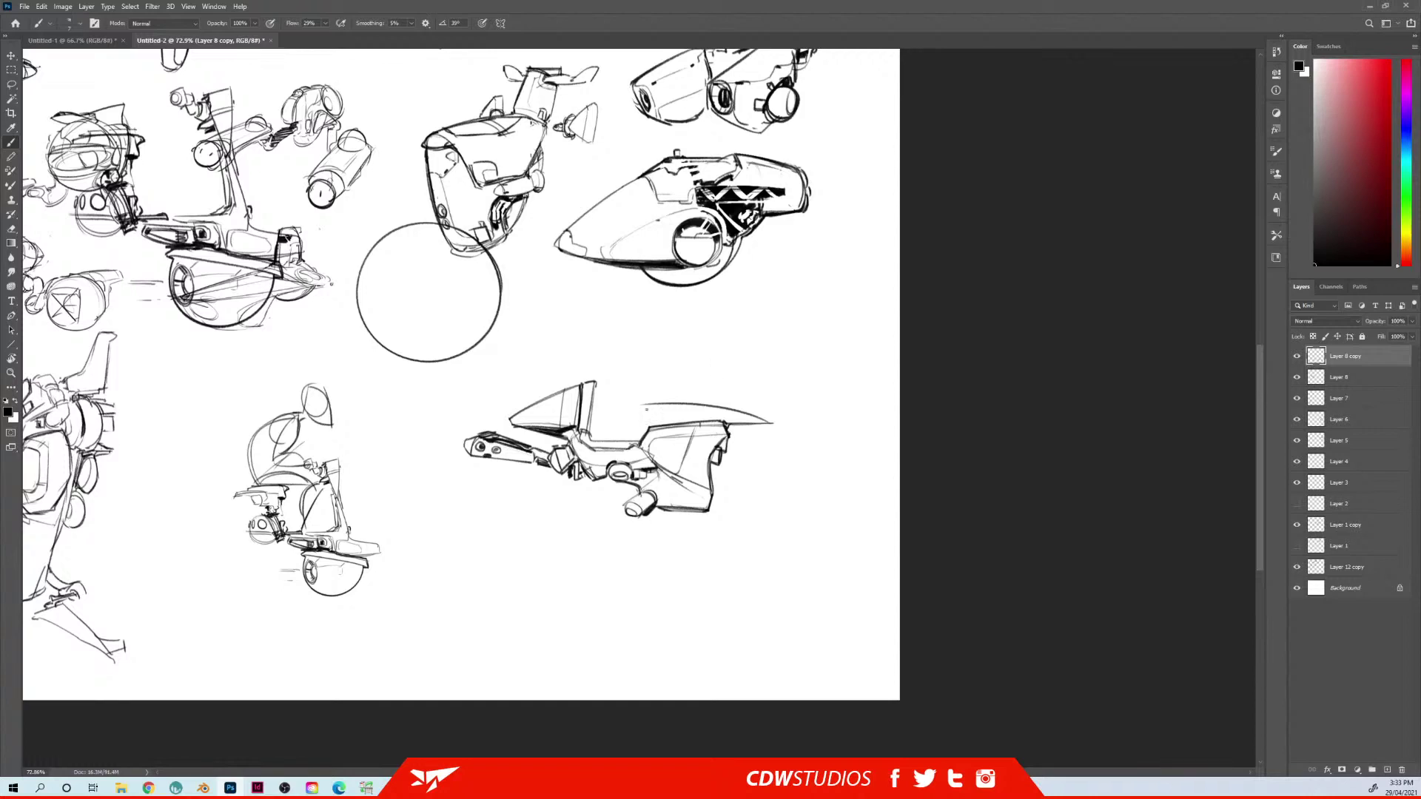
{"action": "key", "text": "e"}
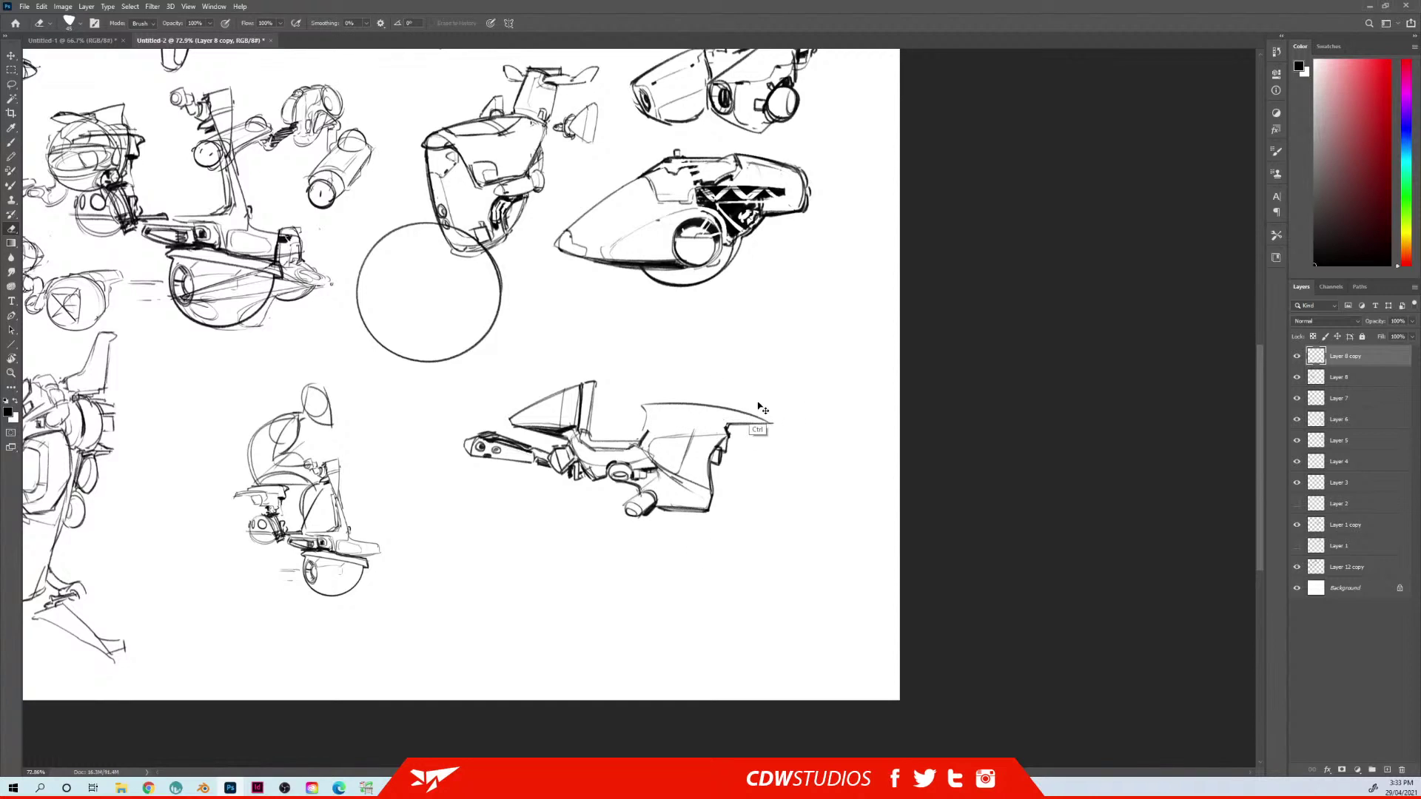
{"action": "key", "text": "ctrl+z"}
{"action": "key", "text": "ctrl+z"}
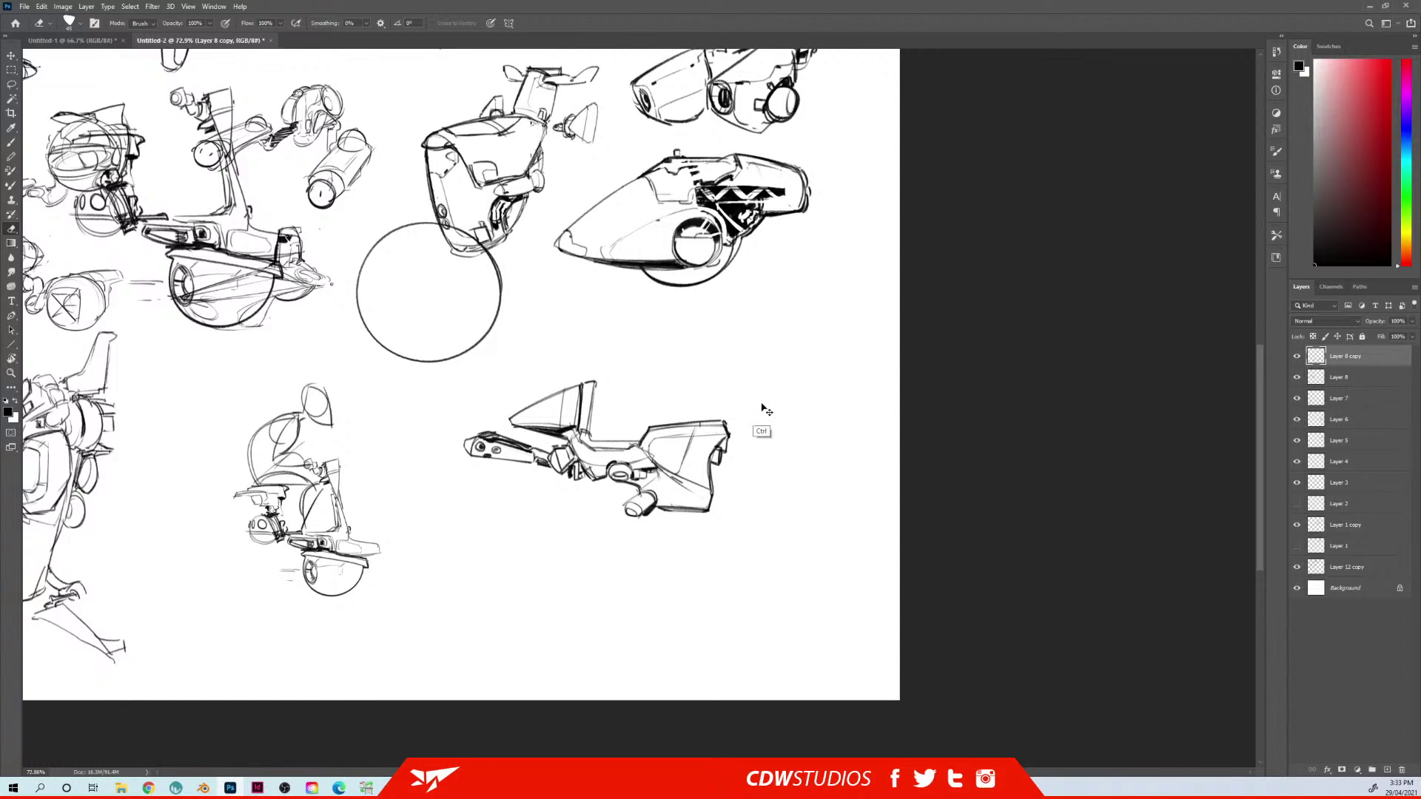
Replace the tail's flat top edge with a slightly raised curved line sloping down to the rear corner
{"action": "key", "text": "b"}
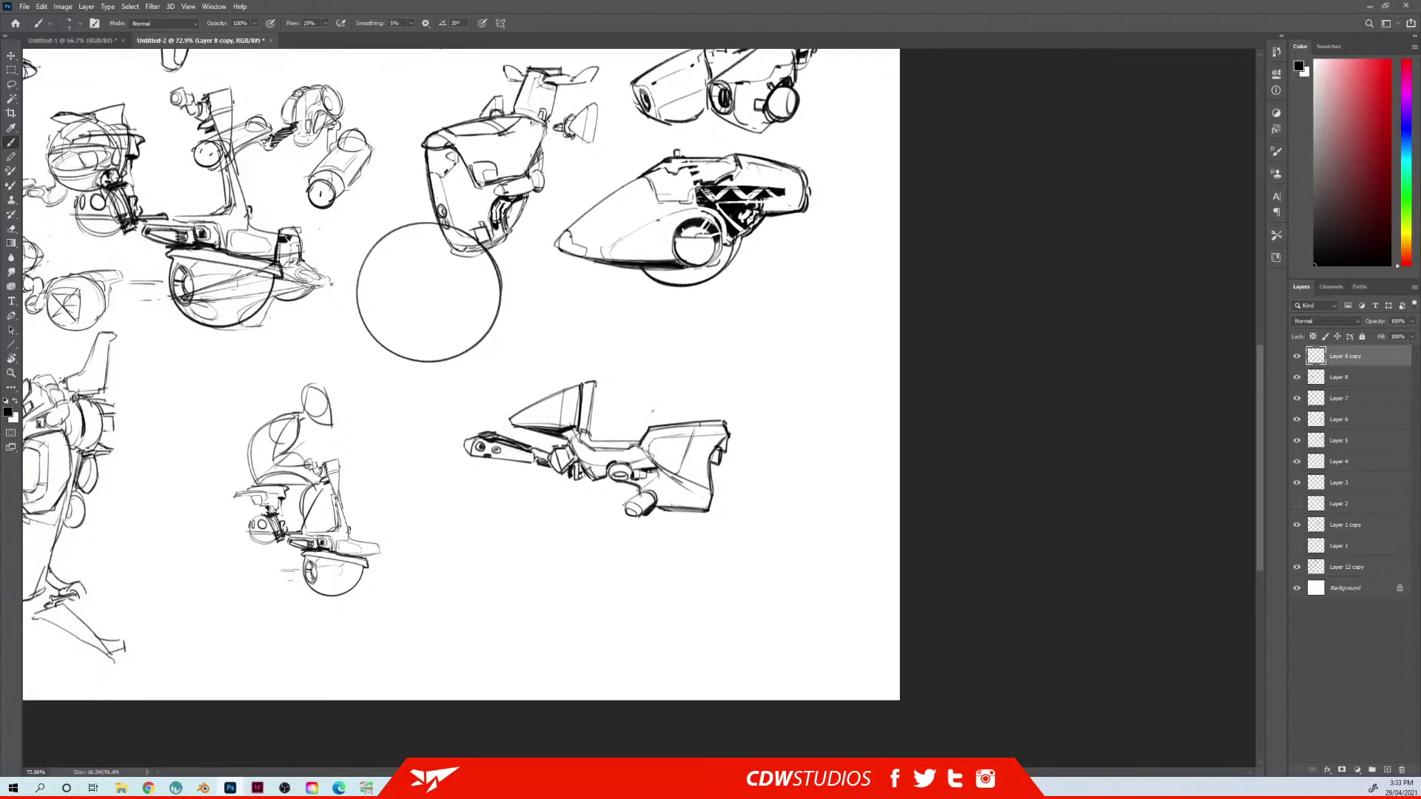
{"action": "left_click_drag", "start_coordinate": [652, 411], "coordinate": [732, 423]}
{"action": "key", "text": "e"}
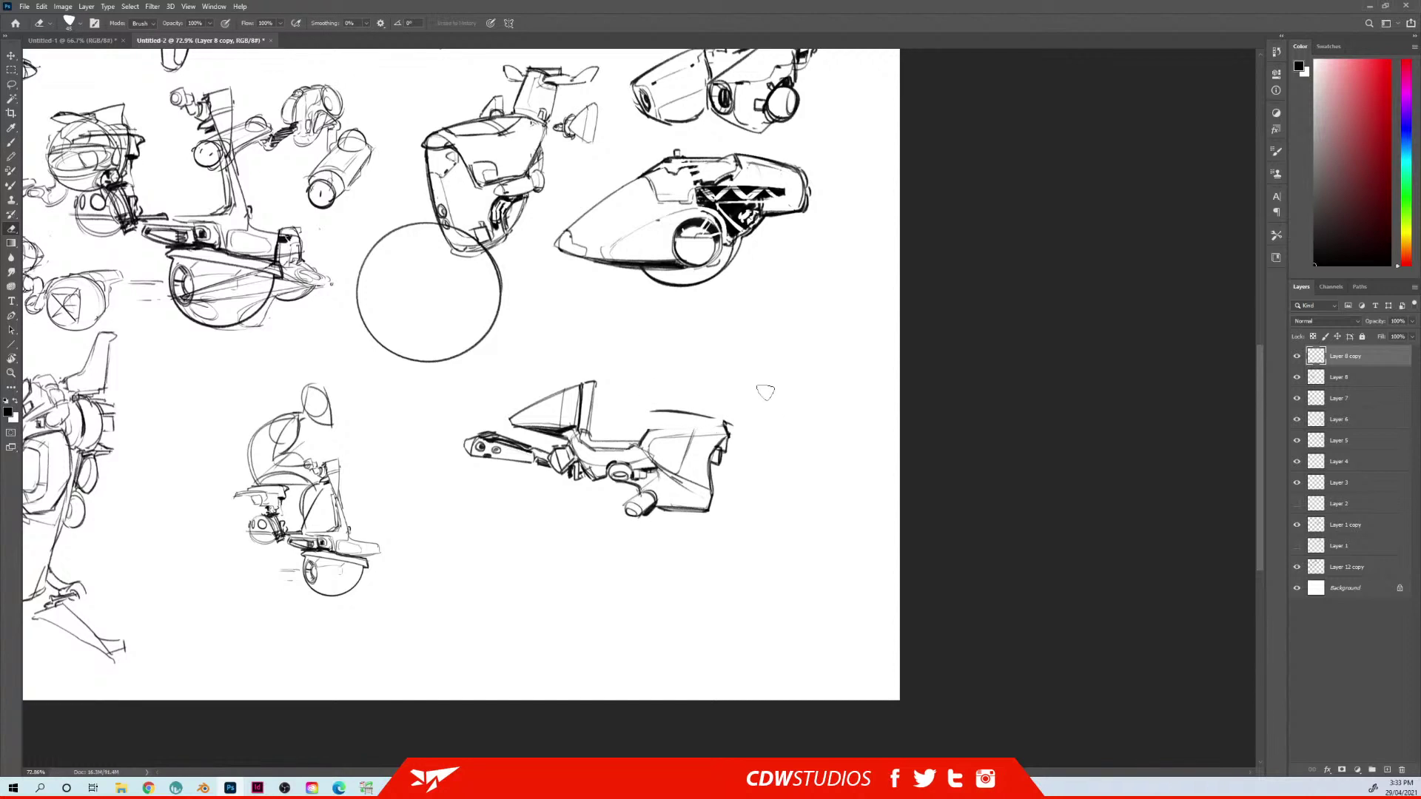
{"action": "key", "text": "b"}
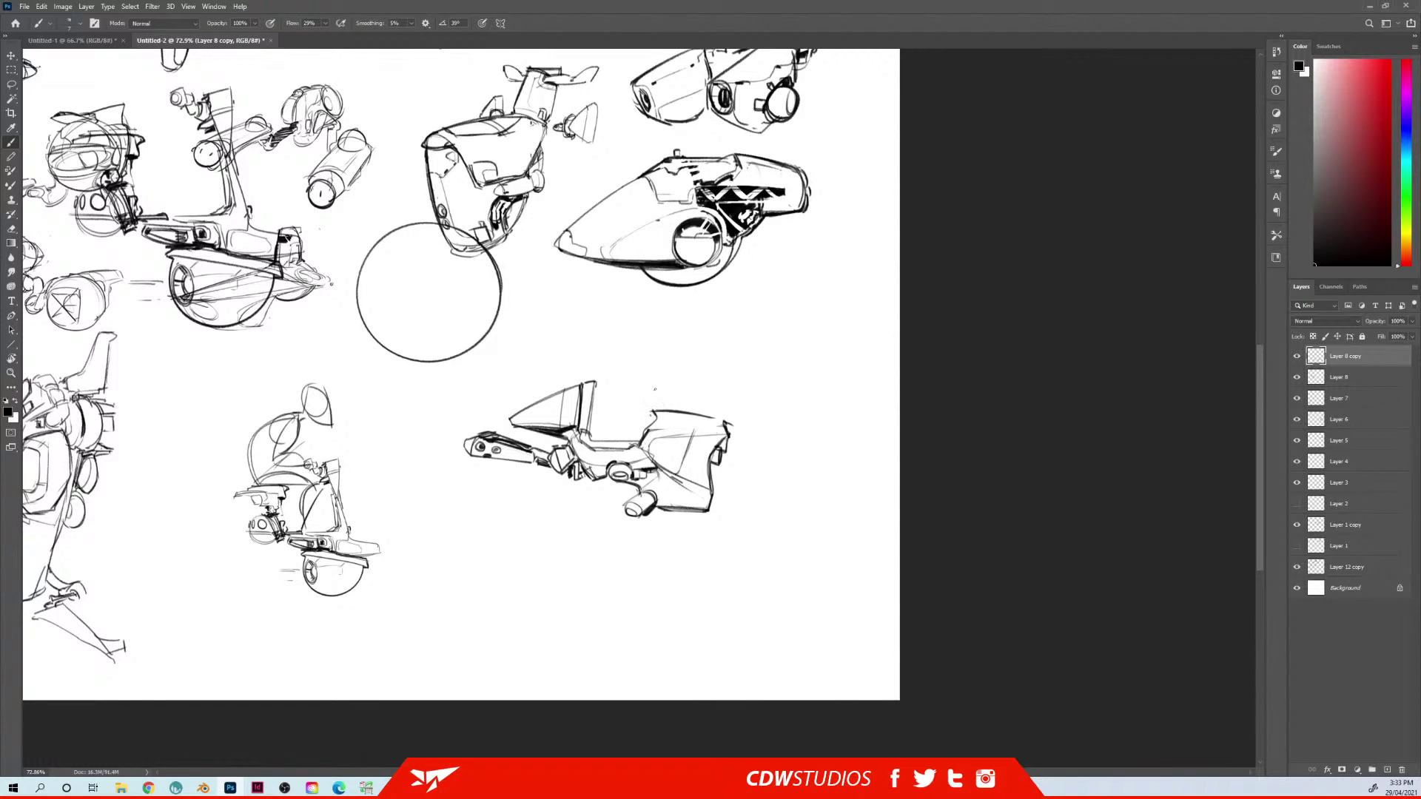
Draw a small handlebar control rising ahead of the tail and a dark angled footrest strut on the tail's side
{"action": "left_click_drag", "start_coordinate": [643, 392], "coordinate": [636, 408]}
{"action": "left_click_drag", "start_coordinate": [645, 399], "coordinate": [649, 425]}
{"action": "left_click_drag", "start_coordinate": [647, 406], "coordinate": [645, 422]}
{"action": "left_click_drag", "start_coordinate": [674, 456], "coordinate": [658, 466]}
{"action": "left_click_drag", "start_coordinate": [676, 450], "coordinate": [652, 473]}
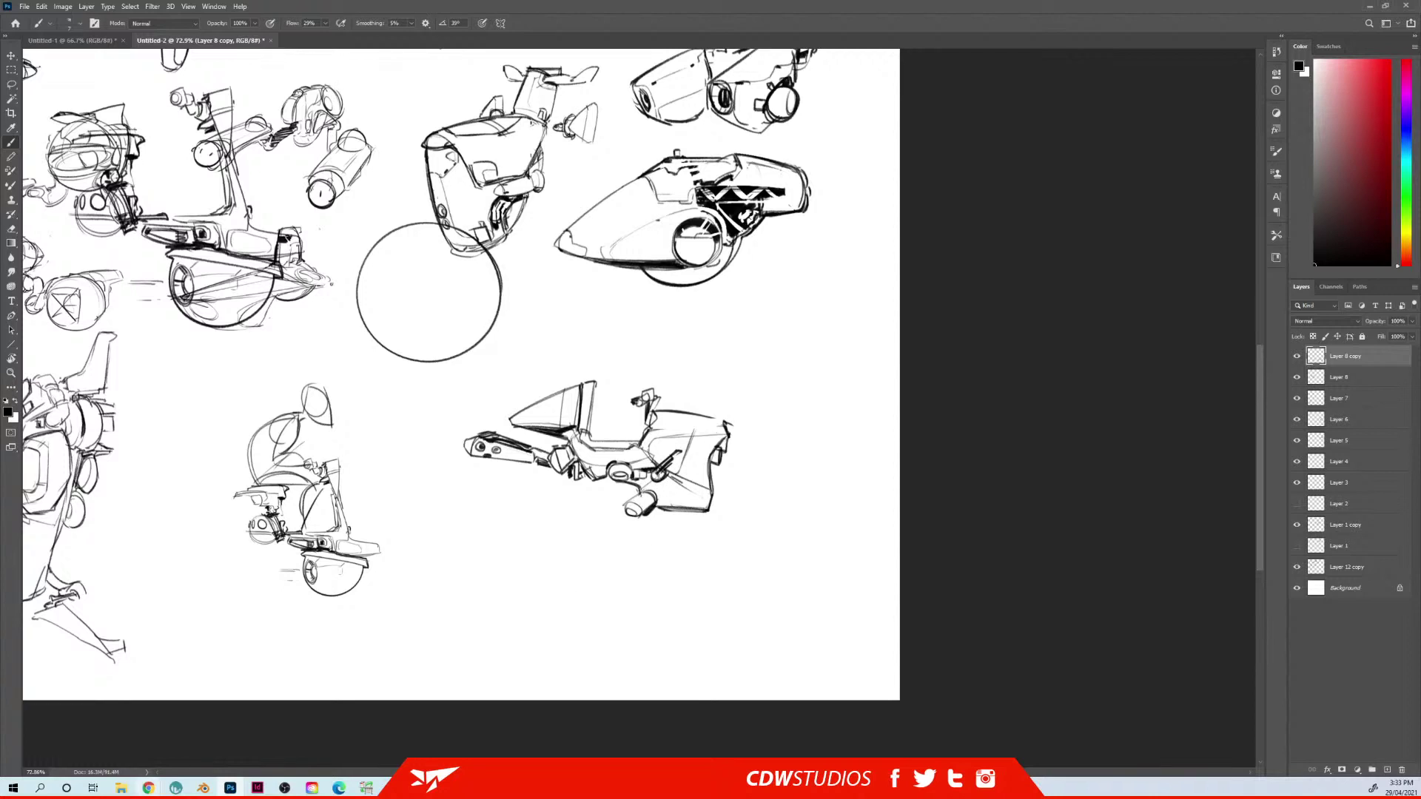
Enlarge the bike craft sketch slightly and move it on its own layer up beneath the tall hull sketch
{"action": "mouse_move", "coordinate": [148, 787]}
{"action": "mouse_move", "coordinate": [596, 445]}
{"action": "left_mouse_down"}
{"action": "mouse_move", "coordinate": [589, 399]}
{"action": "mouse_move", "coordinate": [647, 431]}
{"action": "mouse_move", "coordinate": [602, 413]}
{"action": "left_mouse_up"}
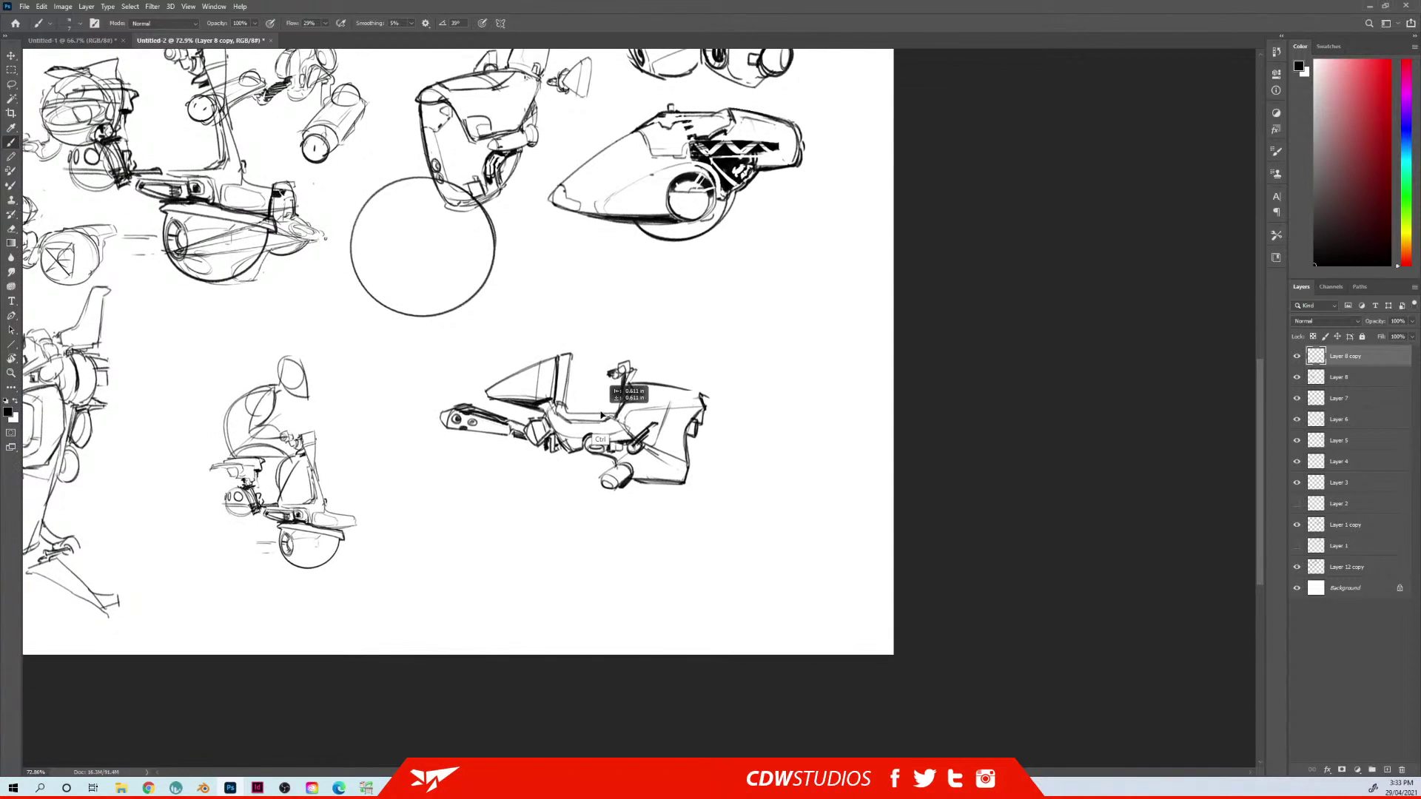
{"action": "key", "text": "ctrl+z"}
{"action": "key", "text": "l"}
{"action": "mouse_move", "coordinate": [736, 354]}
{"action": "left_mouse_down"}
{"action": "mouse_move", "coordinate": [626, 307]}
{"action": "mouse_move", "coordinate": [452, 359]}
{"action": "mouse_move", "coordinate": [633, 502]}
{"action": "mouse_move", "coordinate": [742, 309]}
{"action": "left_mouse_up"}
{"action": "mouse_move", "coordinate": [642, 386]}
{"action": "left_mouse_down"}
{"action": "mouse_move", "coordinate": [577, 390]}
{"action": "mouse_move", "coordinate": [590, 381]}
{"action": "left_mouse_up"}
{"action": "key", "text": "ctrl+t"}
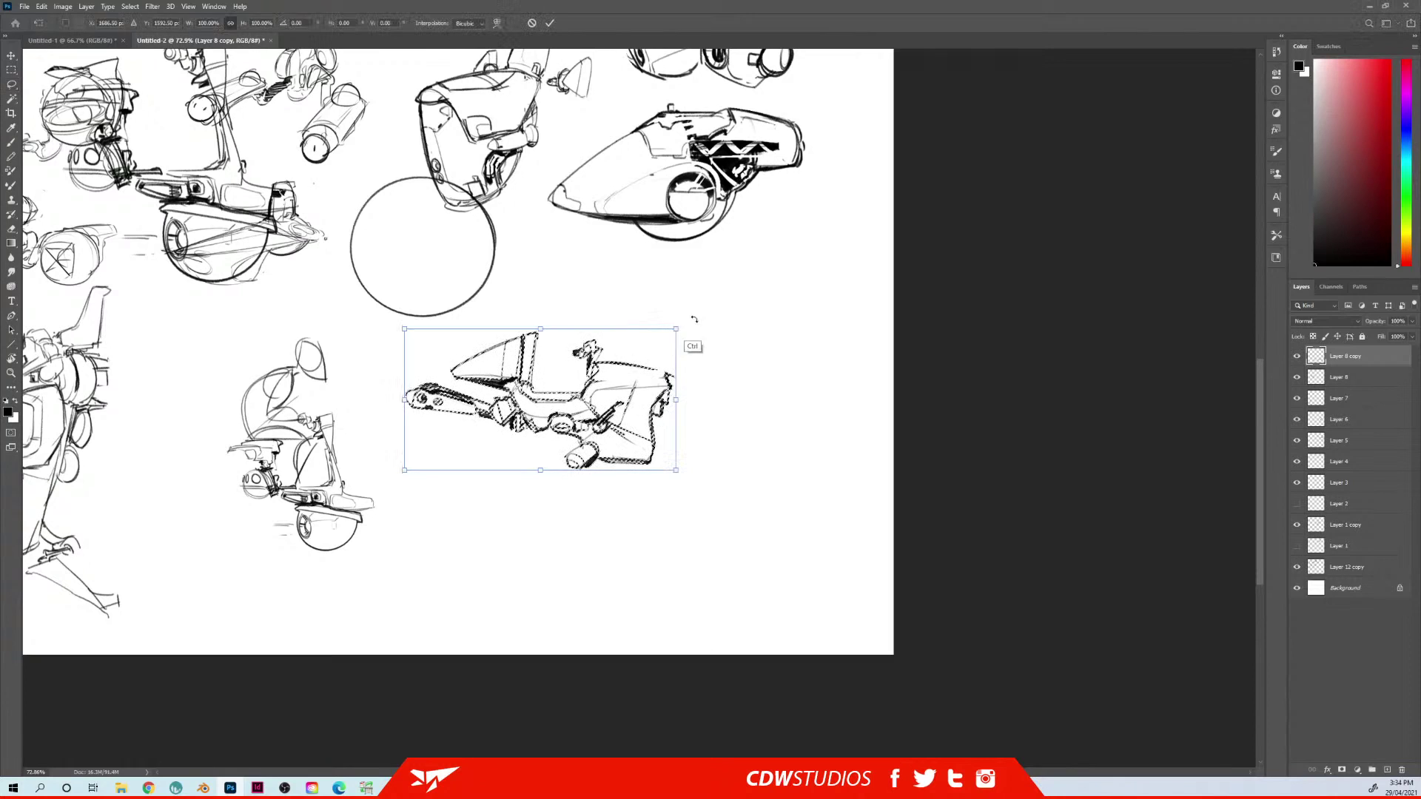
{"action": "left_click_drag", "start_coordinate": [675, 329], "coordinate": [686, 314]}
{"action": "key", "text": "Return"}
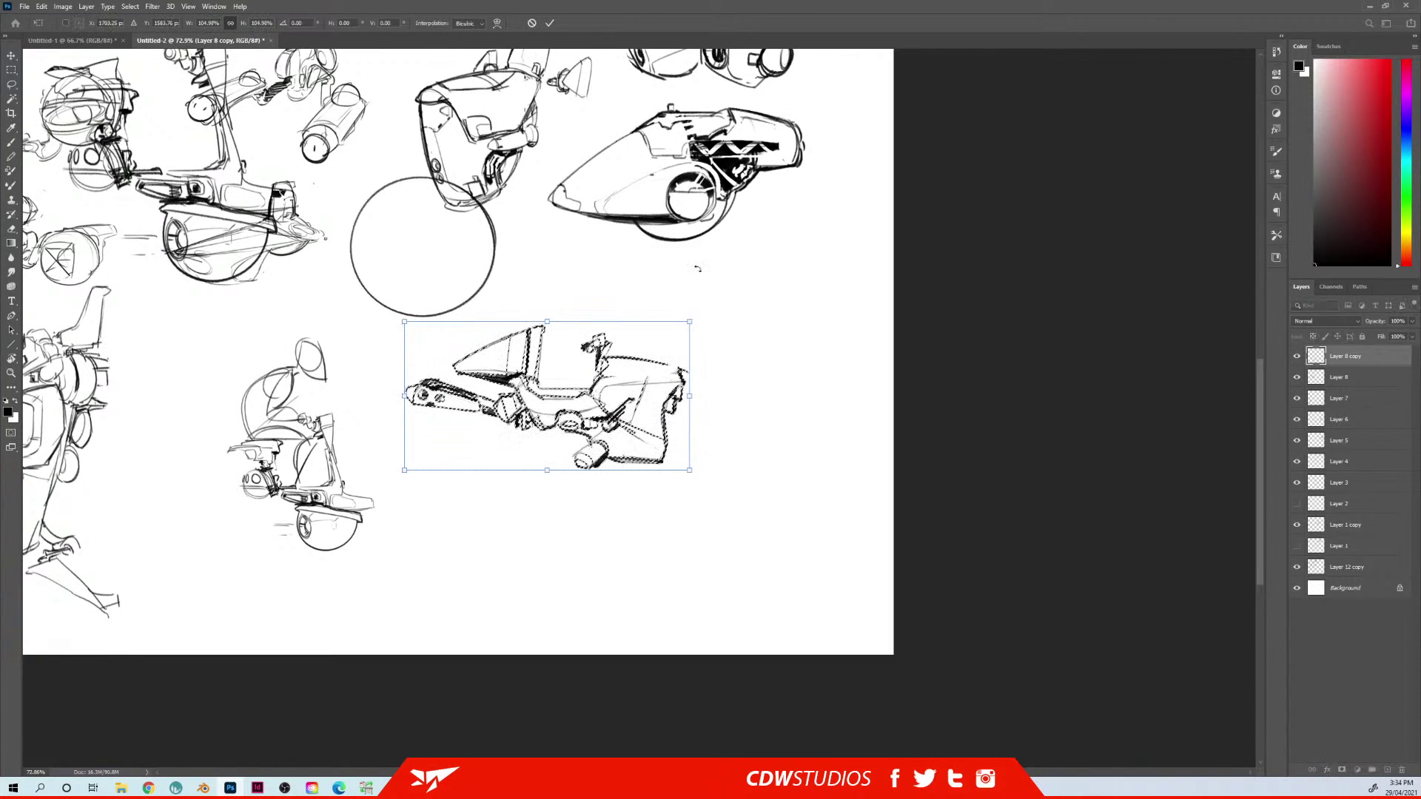
{"action": "key", "text": "ctrl+j"}
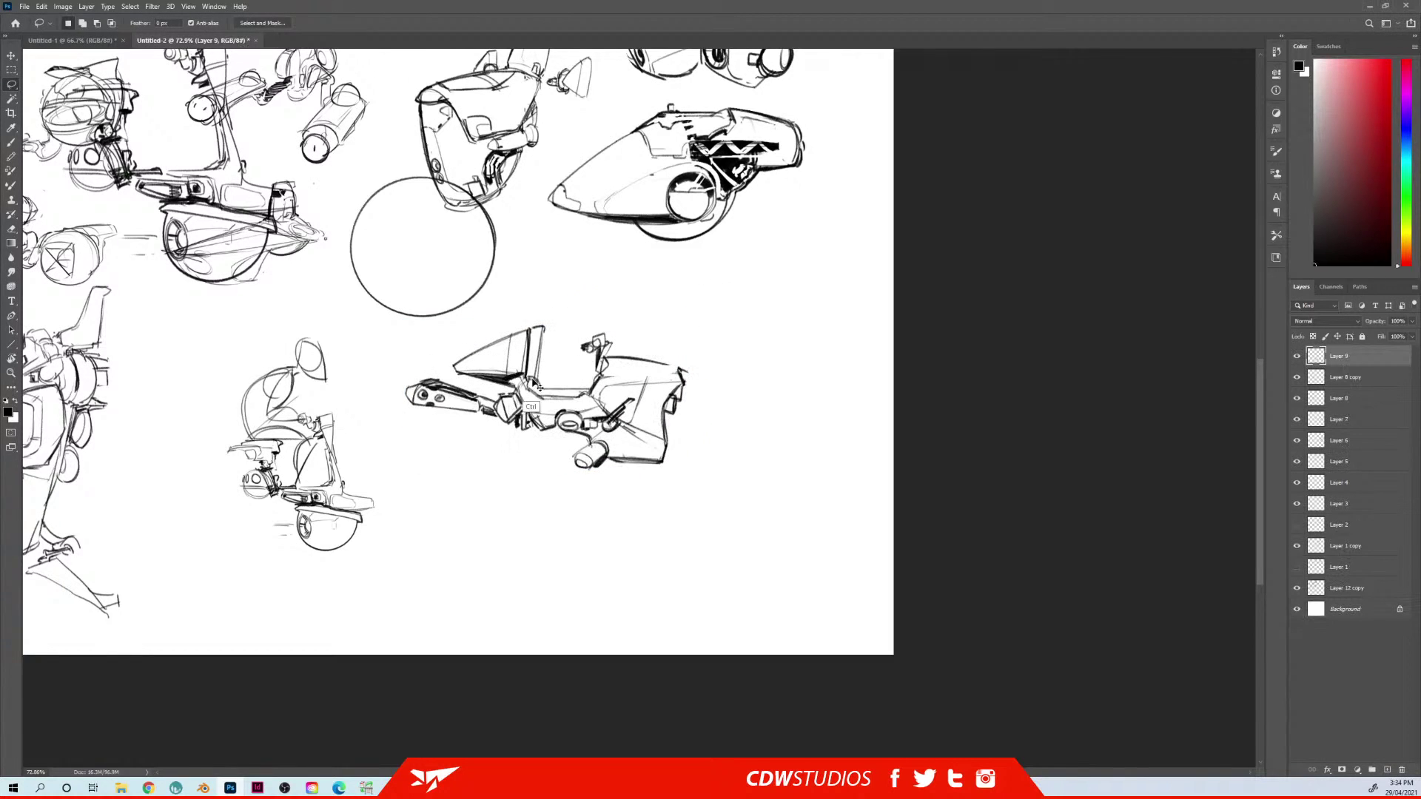
{"action": "left_click_drag", "start_coordinate": [584, 413], "coordinate": [471, 313]}
Hide the large construction circle's layer and add a new layer at the top of the stack
{"action": "right_click", "coordinate": [490, 222]}
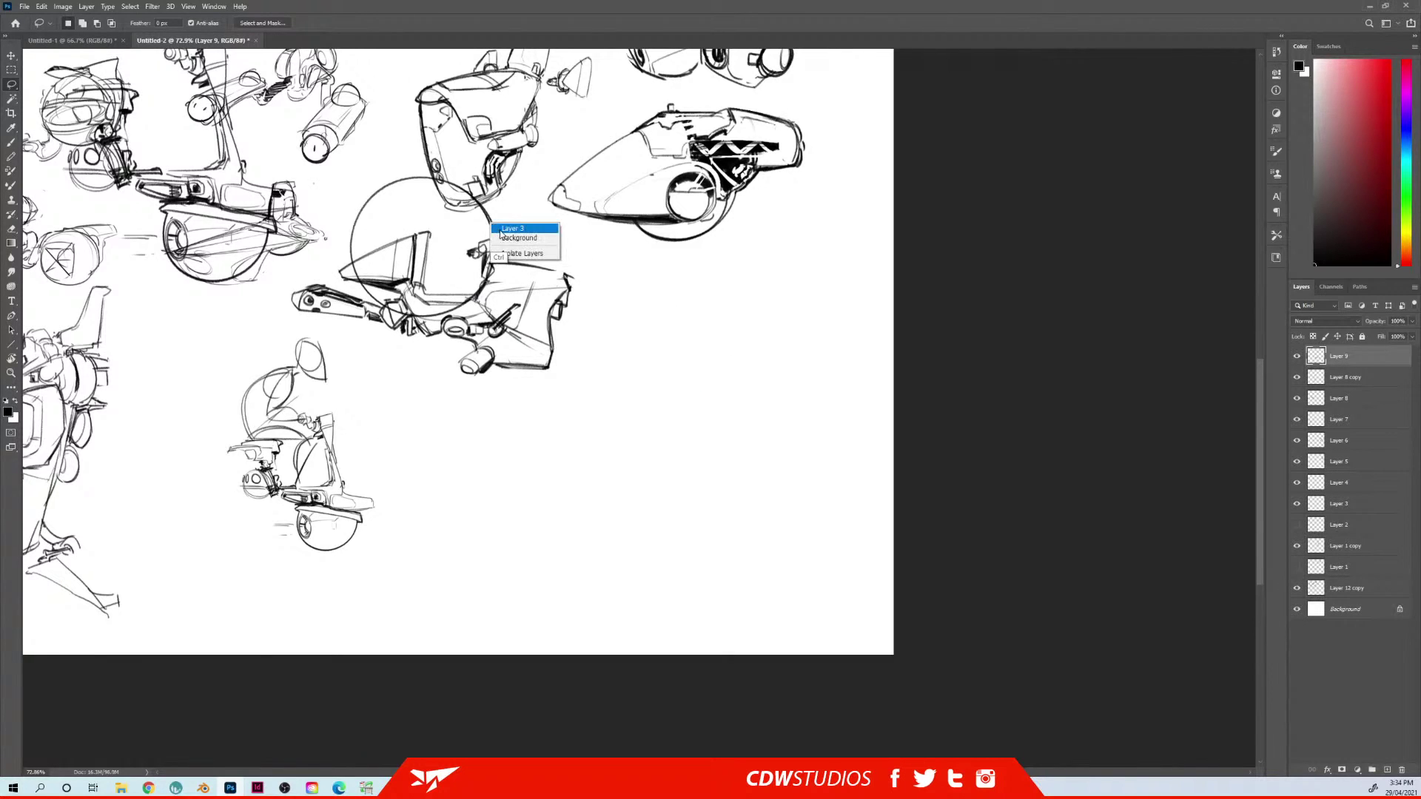
{"action": "left_click", "coordinate": [511, 228]}
{"action": "left_click", "coordinate": [1296, 504]}
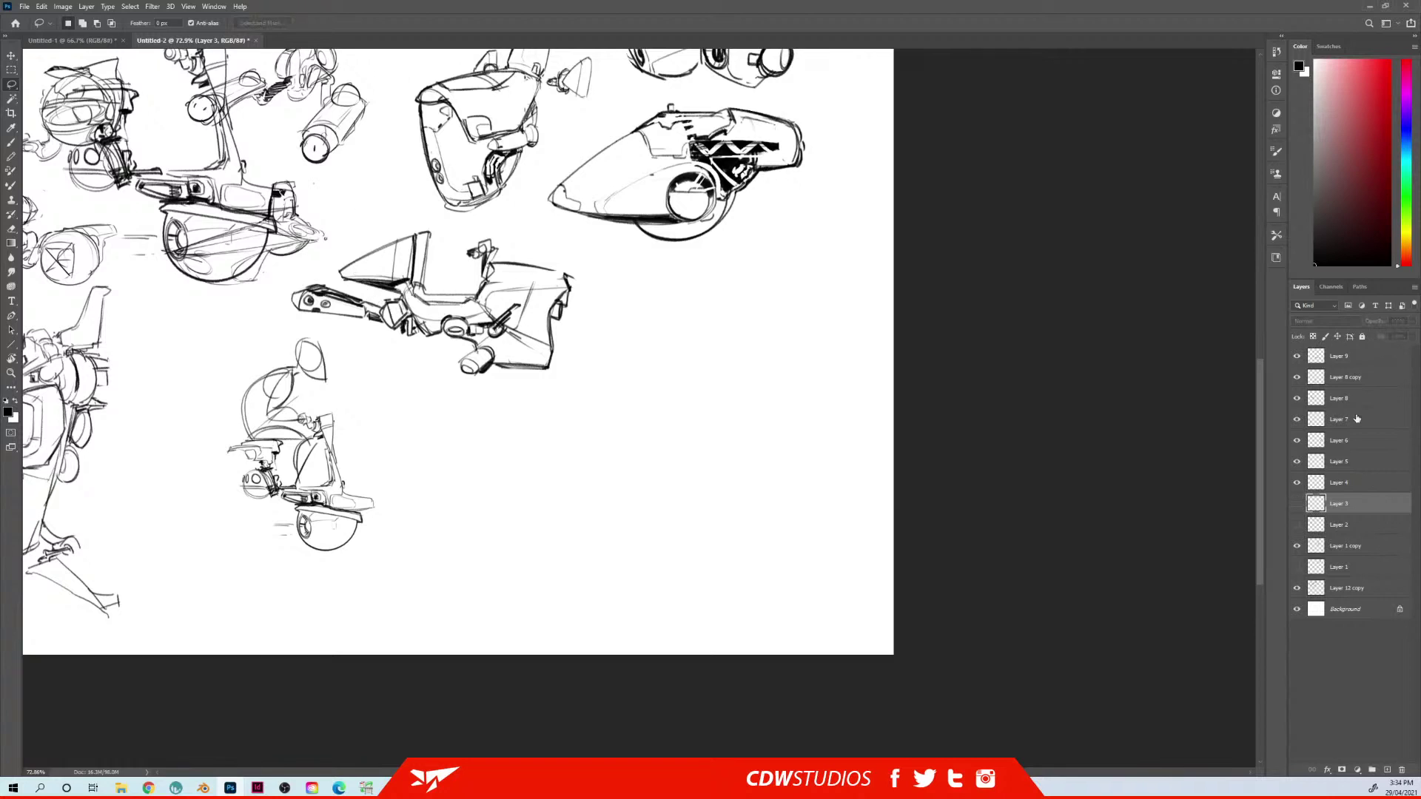
{"action": "left_click", "coordinate": [1346, 358]}
{"action": "key", "text": "ctrl+shift+n"}
{"action": "key", "text": "Return"}
{"action": "key", "text": "b"}
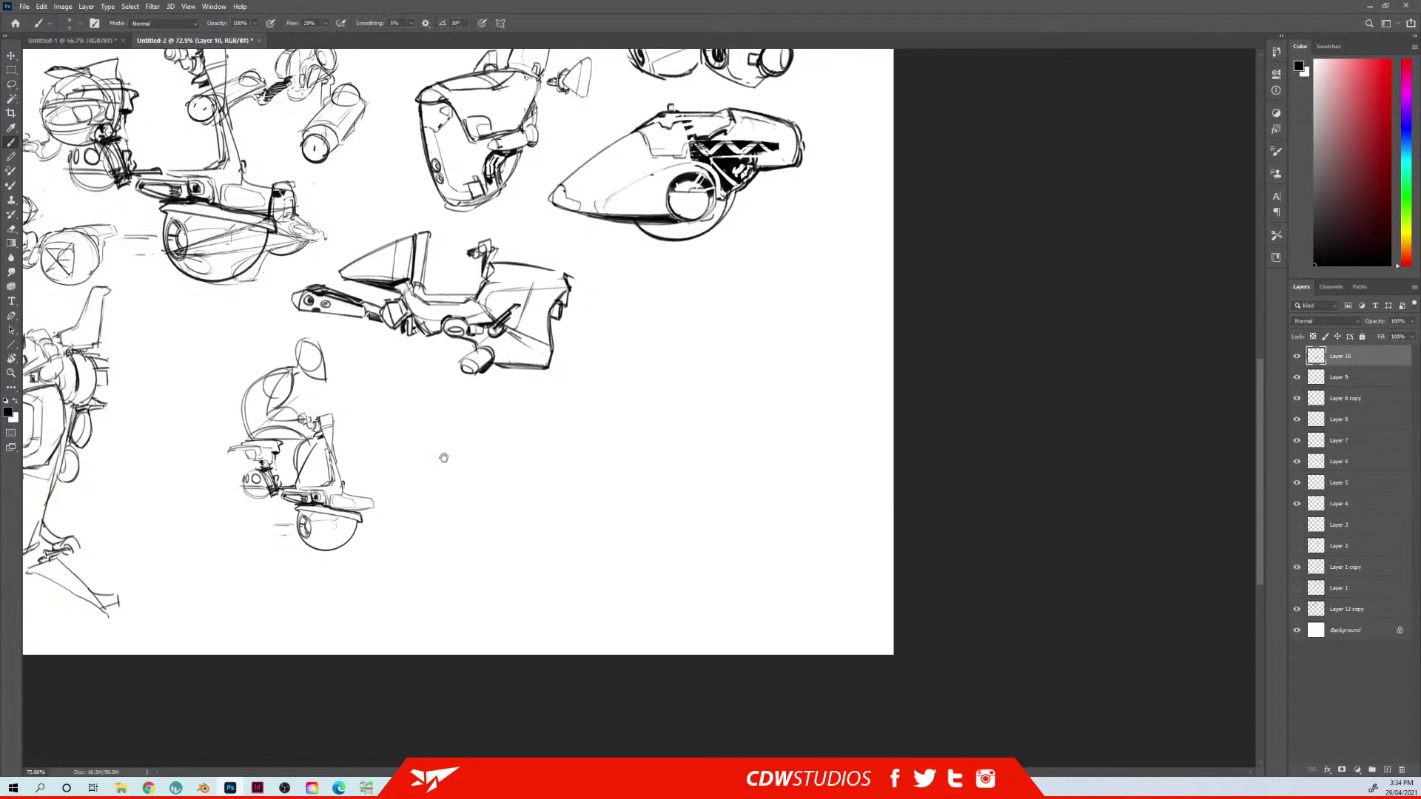
Delete the layer holding the small scooter copy with its rider
{"action": "mouse_move", "coordinate": [441, 453]}
{"action": "left_mouse_down"}
{"action": "mouse_move", "coordinate": [401, 450]}
{"action": "mouse_move", "coordinate": [392, 423]}
{"action": "left_mouse_up"}
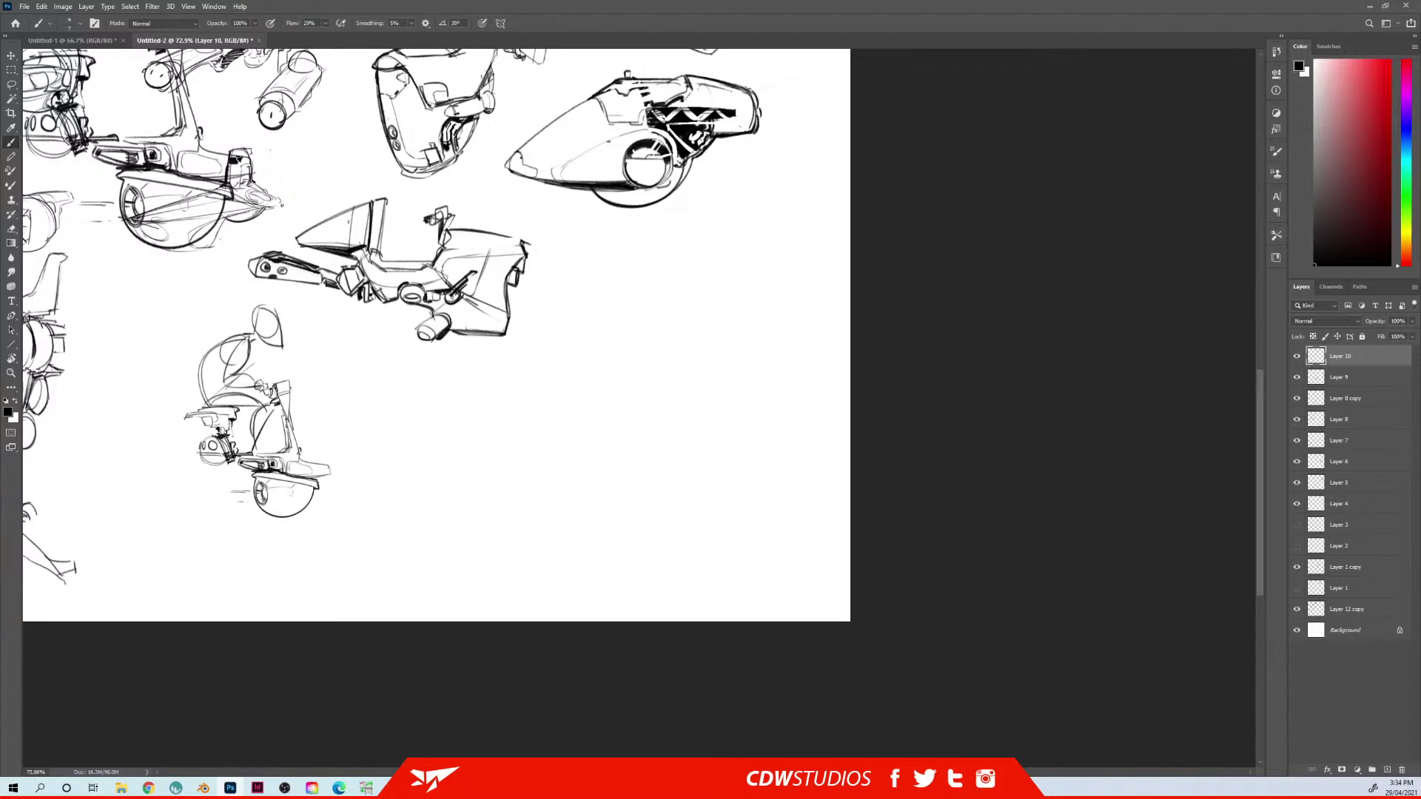
{"action": "right_click", "coordinate": [250, 350], "text": "ctrl"}
{"action": "left_click", "coordinate": [267, 354]}
{"action": "mouse_move", "coordinate": [267, 341]}
{"action": "left_mouse_down"}
{"action": "mouse_move", "coordinate": [278, 319]}
{"action": "mouse_move", "coordinate": [249, 364]}
{"action": "left_mouse_up"}
{"action": "mouse_move", "coordinate": [362, 326]}
{"action": "left_mouse_down"}
{"action": "mouse_move", "coordinate": [768, 403]}
{"action": "mouse_move", "coordinate": [662, 341]}
{"action": "left_mouse_up"}
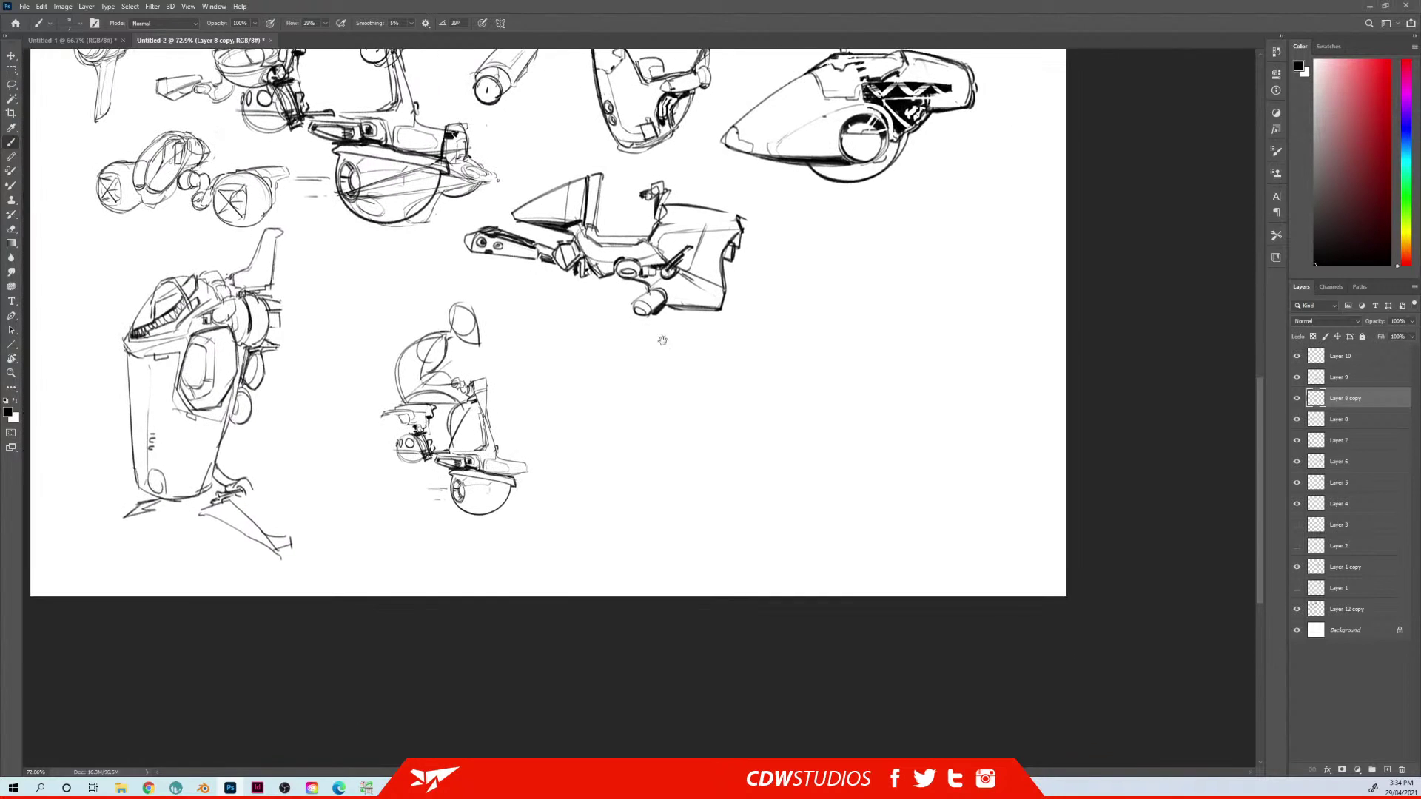
{"action": "key", "text": "Delete"}
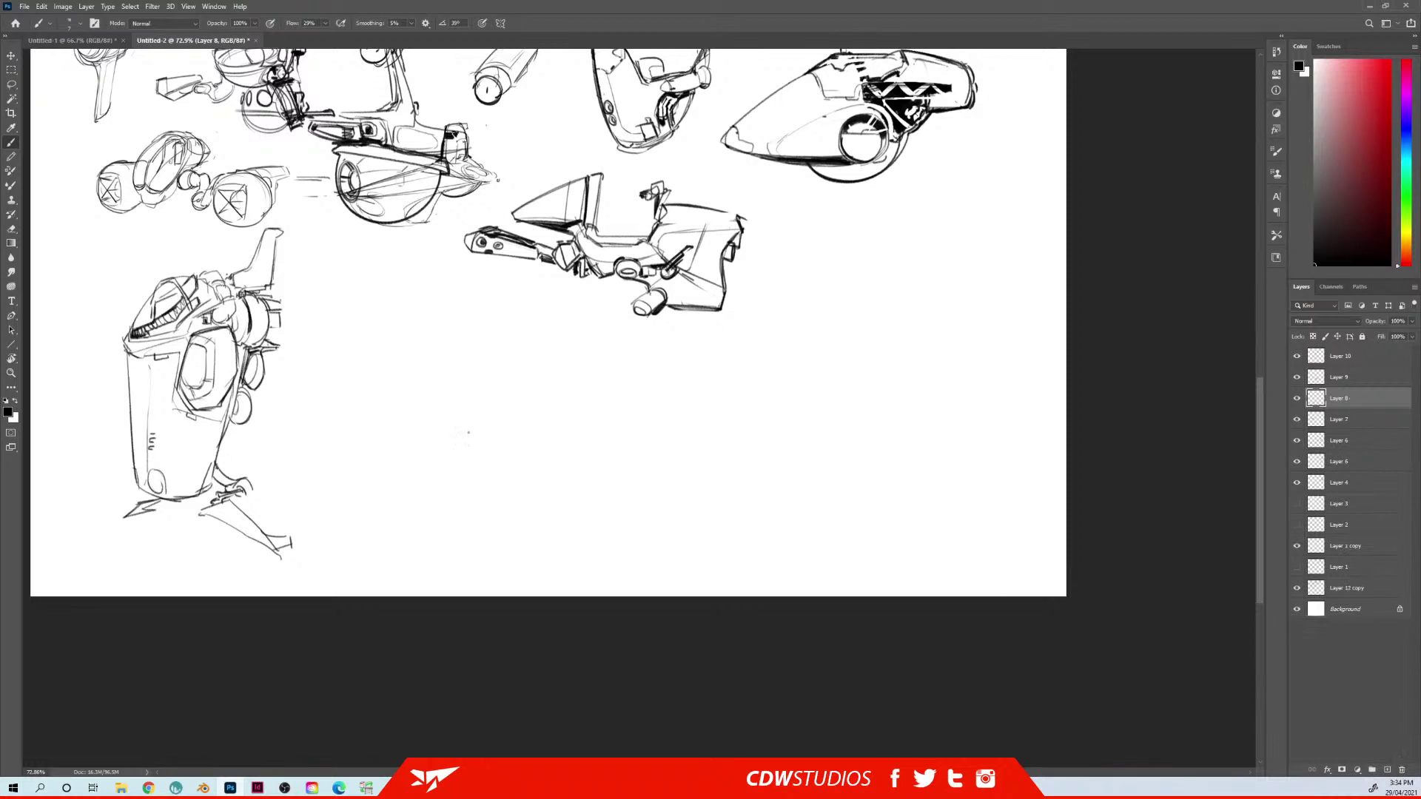
Move the original scooter sketch off the overlapping thumbnails into the empty area beside the tall upright craft
{"action": "left_click_drag", "start_coordinate": [467, 432], "coordinate": [477, 617]}
{"action": "right_click", "coordinate": [396, 325], "text": "ctrl"}
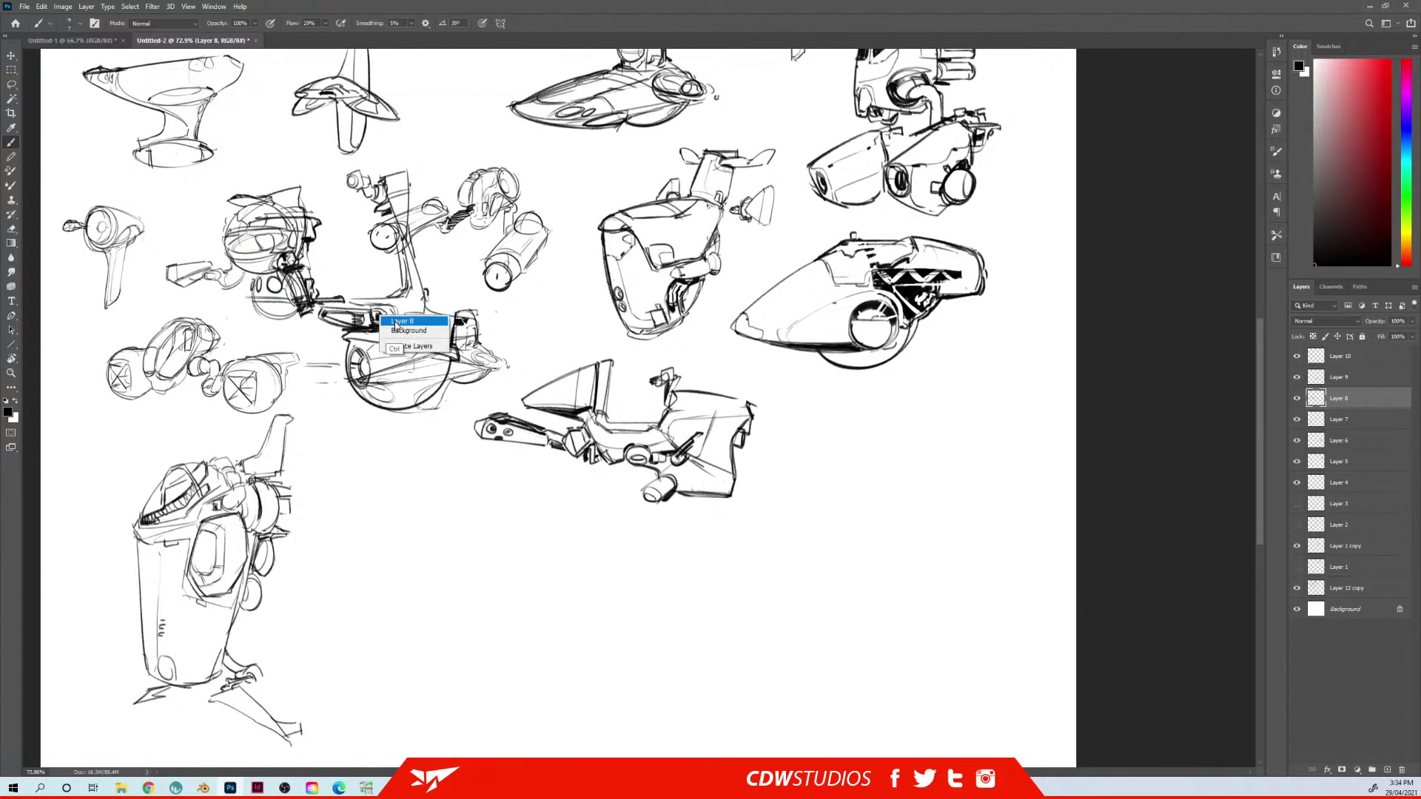
{"action": "left_click", "coordinate": [396, 324]}
{"action": "left_click_drag", "start_coordinate": [396, 324], "coordinate": [479, 612]}
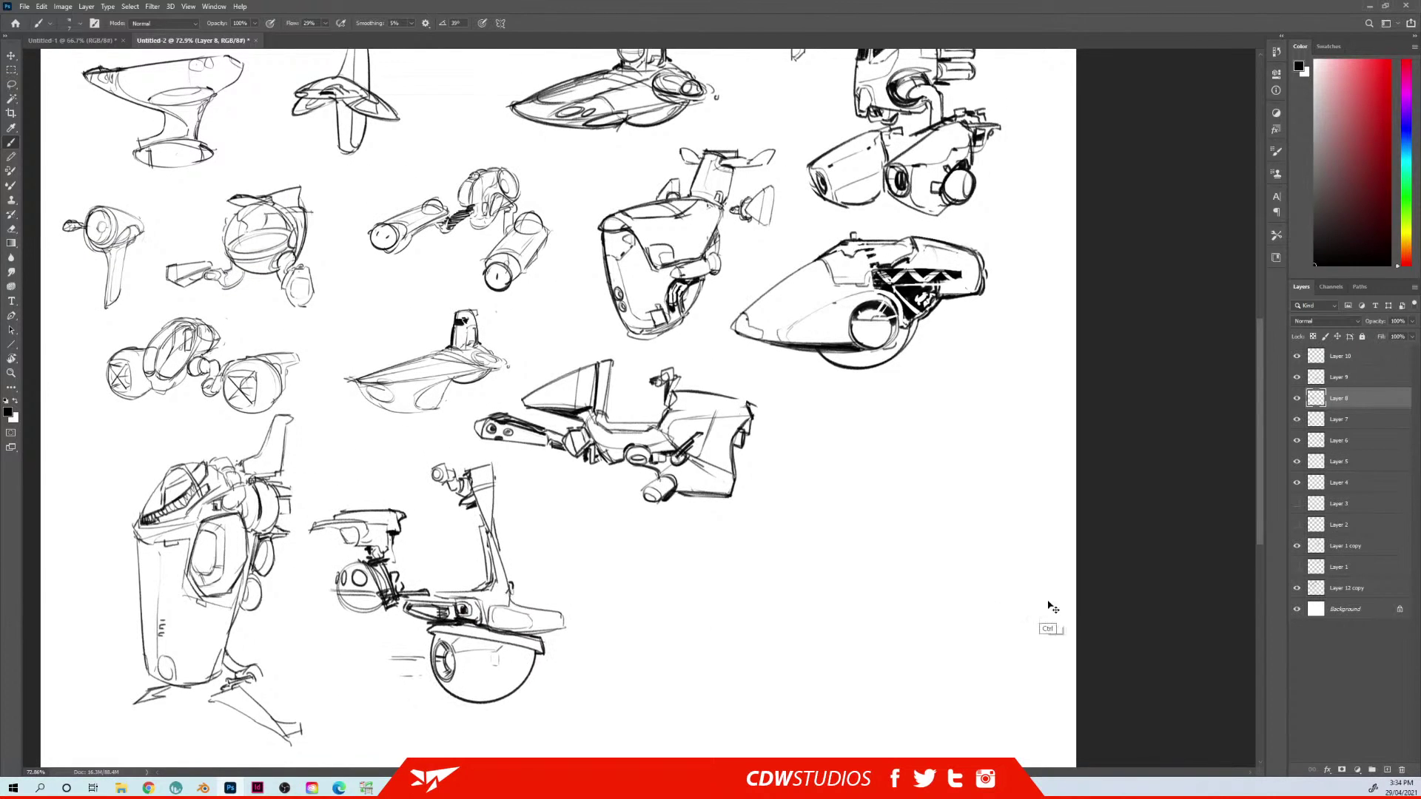
{"action": "mouse_move", "coordinate": [603, 504]}
{"action": "left_mouse_down"}
{"action": "mouse_move", "coordinate": [526, 387]}
{"action": "mouse_move", "coordinate": [514, 409]}
{"action": "left_mouse_up"}
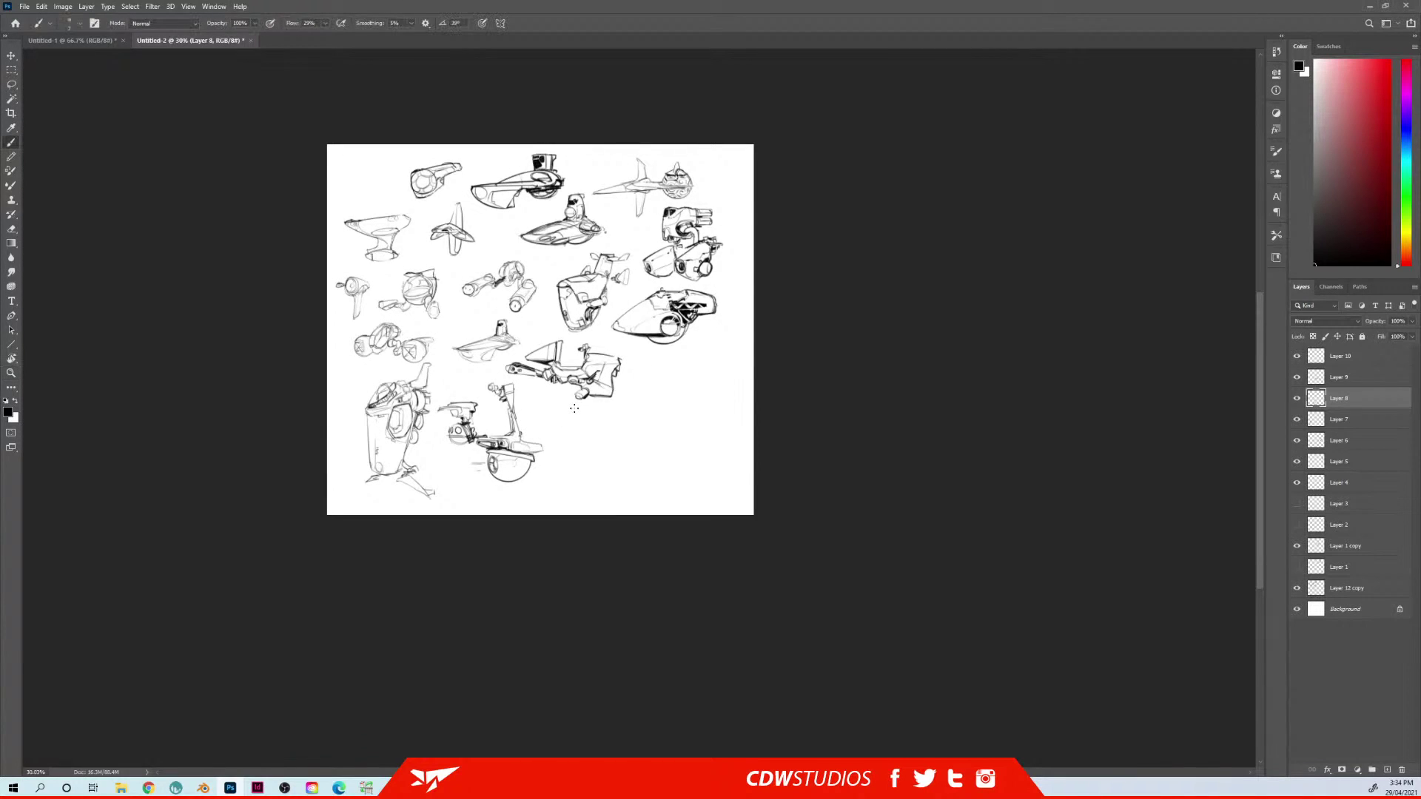
{"action": "left_click_drag", "start_coordinate": [585, 442], "coordinate": [541, 403]}
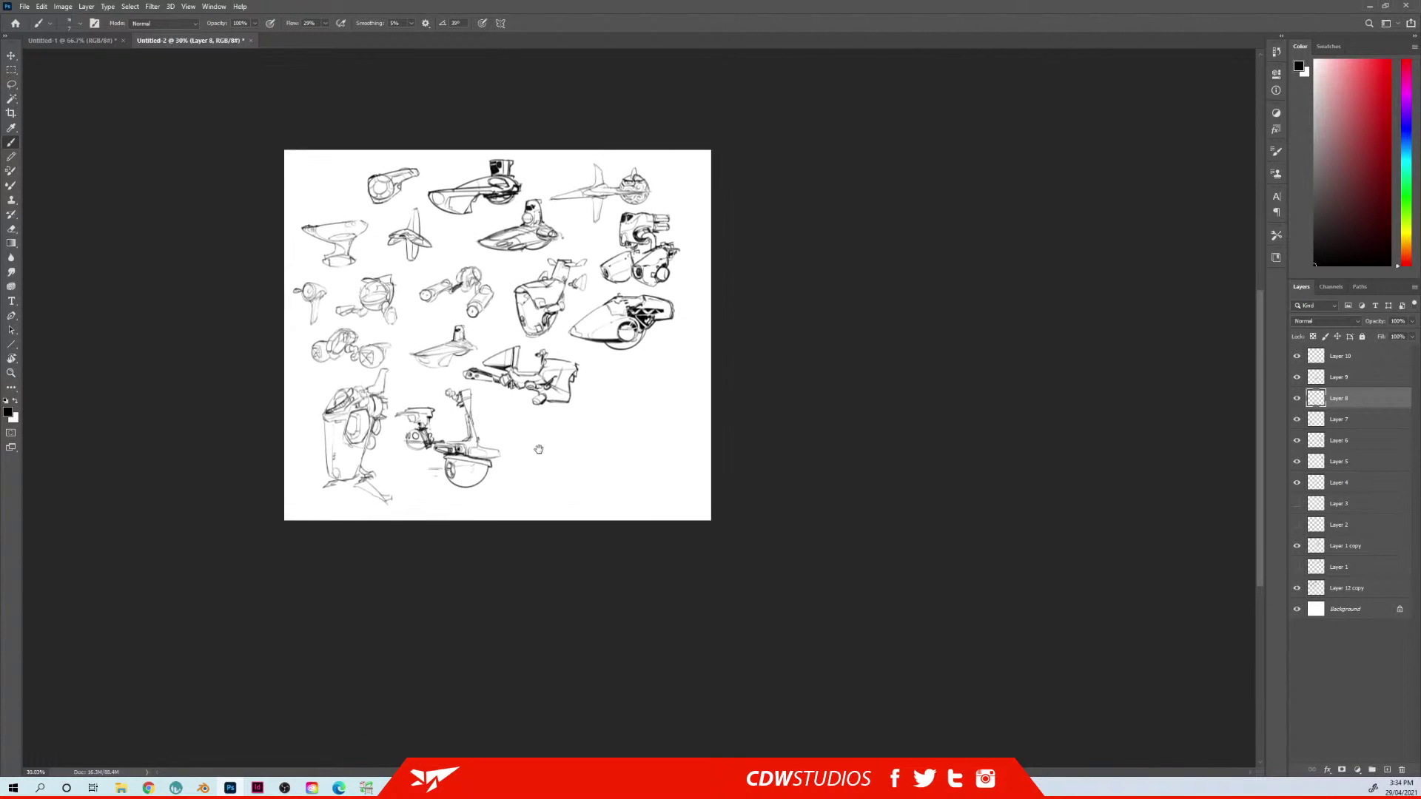
On a new layer, sketch a long tapering hull with a curved belly, slanted rear edge and pointed front fin
{"action": "key", "text": "ctrl+shift+n"}
{"action": "key", "text": "Return"}
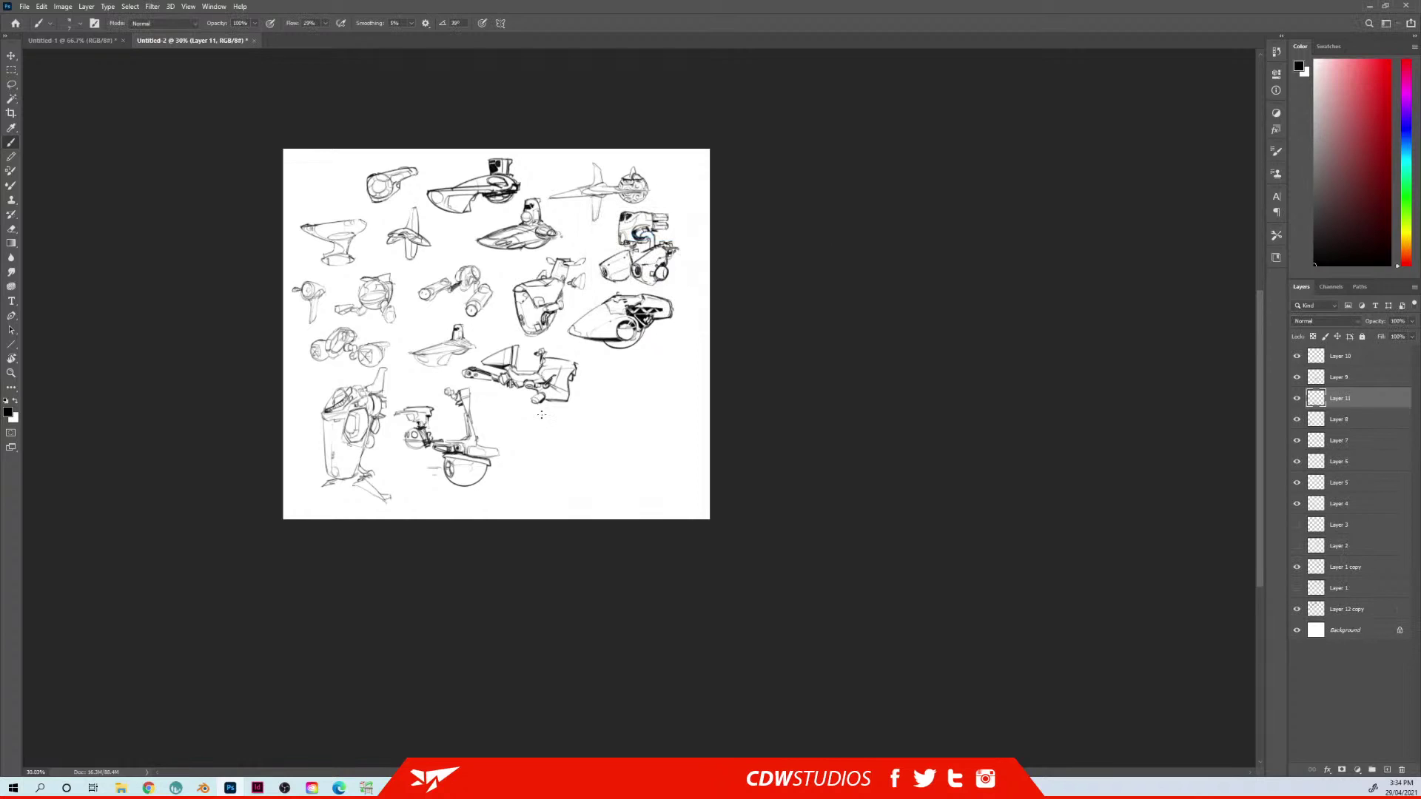
{"action": "mouse_move", "coordinate": [602, 445]}
{"action": "left_mouse_down"}
{"action": "mouse_move", "coordinate": [583, 393]}
{"action": "mouse_move", "coordinate": [602, 385]}
{"action": "mouse_move", "coordinate": [587, 342]}
{"action": "mouse_move", "coordinate": [706, 347]}
{"action": "left_mouse_up"}
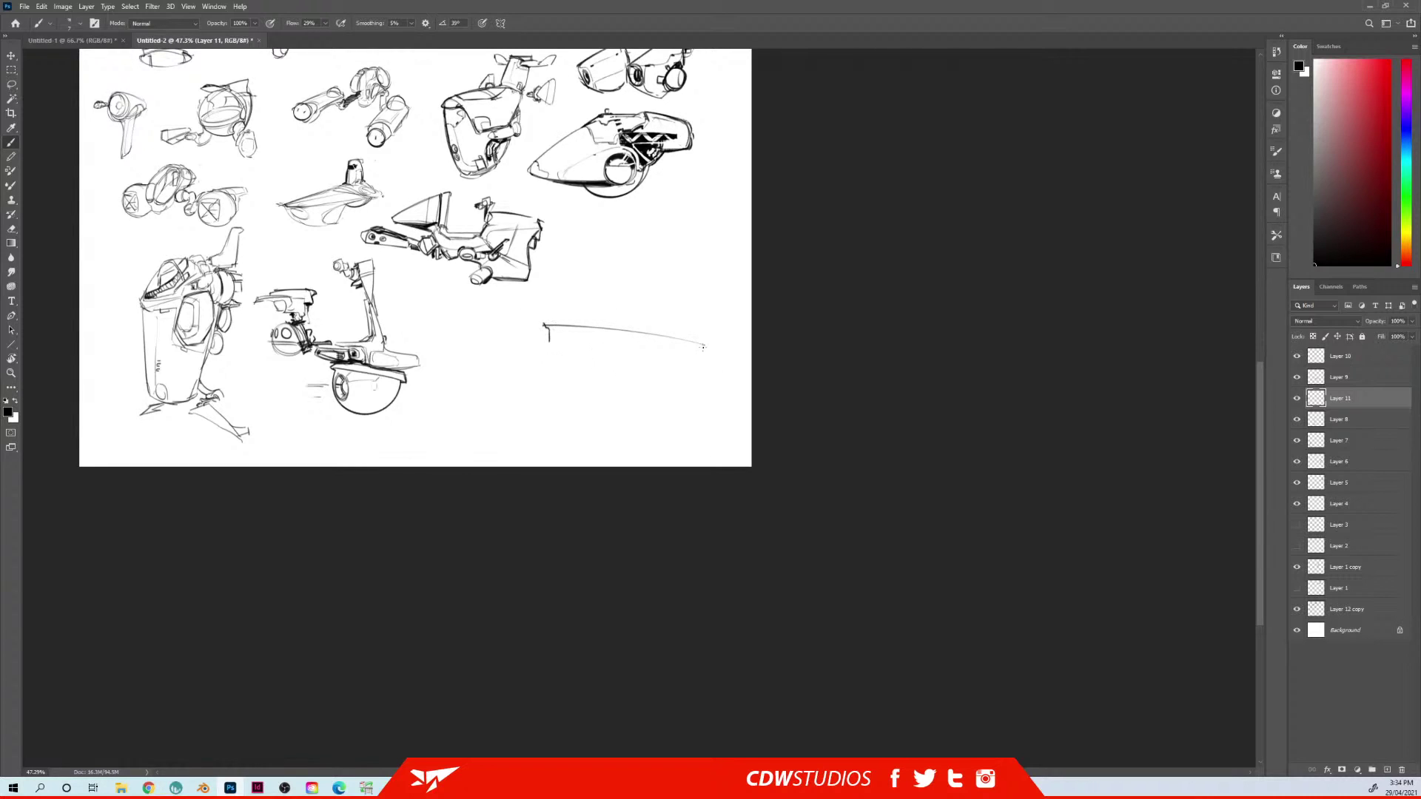
{"action": "left_click_drag", "start_coordinate": [706, 347], "coordinate": [665, 427]}
{"action": "key", "text": "ctrl+z"}
{"action": "left_click_drag", "start_coordinate": [705, 348], "coordinate": [673, 393]}
{"action": "mouse_move", "coordinate": [549, 341]}
{"action": "left_mouse_down"}
{"action": "mouse_move", "coordinate": [590, 354]}
{"action": "mouse_move", "coordinate": [647, 400]}
{"action": "mouse_move", "coordinate": [706, 413]}
{"action": "mouse_move", "coordinate": [715, 356]}
{"action": "left_mouse_up"}
{"action": "mouse_move", "coordinate": [548, 334]}
{"action": "left_mouse_down"}
{"action": "mouse_move", "coordinate": [549, 347]}
{"action": "mouse_move", "coordinate": [573, 337]}
{"action": "mouse_move", "coordinate": [699, 363]}
{"action": "mouse_move", "coordinate": [694, 384]}
{"action": "left_mouse_up"}
{"action": "mouse_move", "coordinate": [598, 360]}
{"action": "left_mouse_down"}
{"action": "mouse_move", "coordinate": [633, 391]}
{"action": "mouse_move", "coordinate": [530, 315]}
{"action": "mouse_move", "coordinate": [539, 339]}
{"action": "mouse_move", "coordinate": [571, 326]}
{"action": "left_mouse_up"}
Draw a slender pointed nose ahead of the hull, with a round joint and a small dark-shaded cylinder beneath it
{"action": "mouse_move", "coordinate": [472, 320]}
{"action": "left_mouse_down"}
{"action": "mouse_move", "coordinate": [569, 323]}
{"action": "mouse_move", "coordinate": [451, 317]}
{"action": "left_mouse_up"}
{"action": "key", "text": "ctrl+z"}
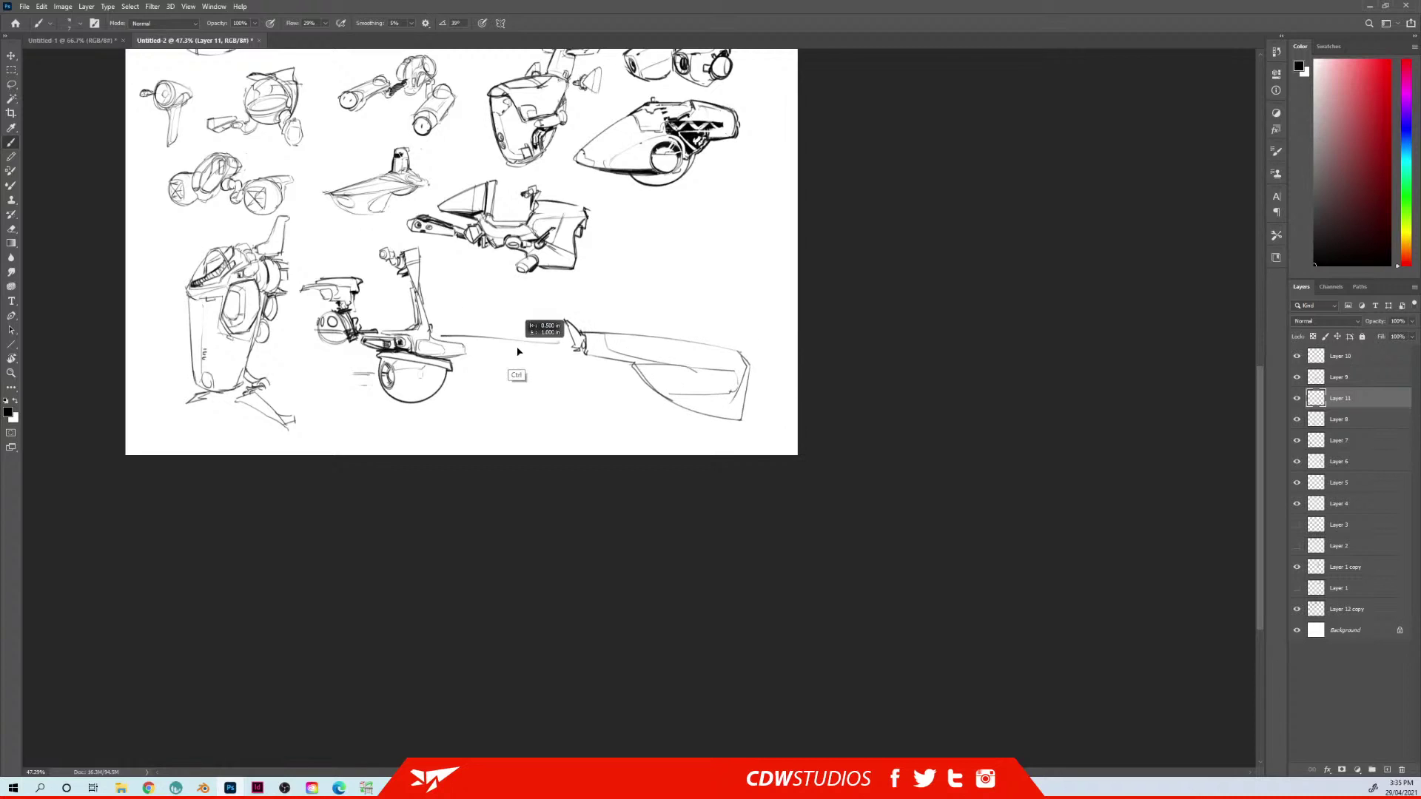
{"action": "left_click_drag", "start_coordinate": [451, 319], "coordinate": [565, 351]}
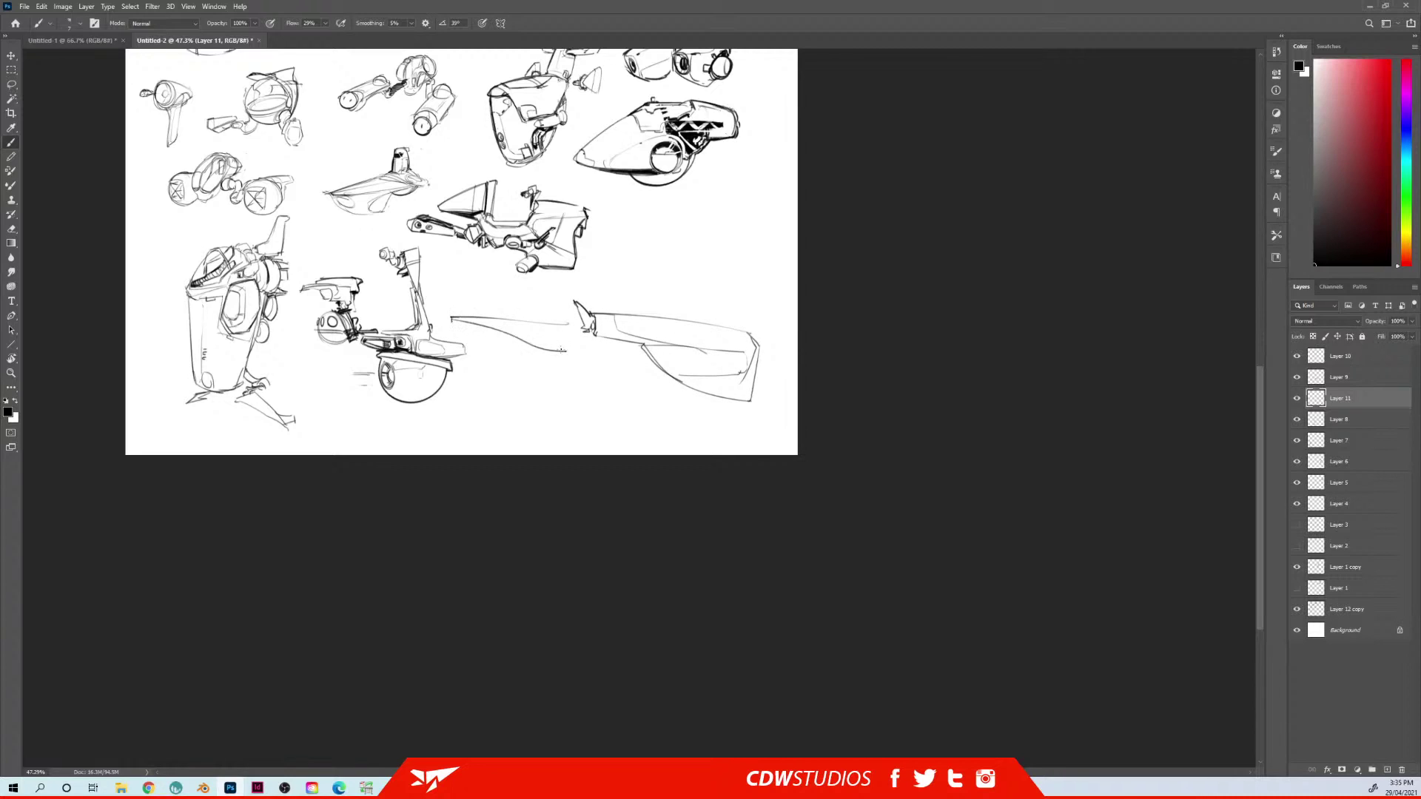
{"action": "key", "text": "ctrl+z"}
{"action": "left_click_drag", "start_coordinate": [451, 318], "coordinate": [553, 347]}
{"action": "mouse_move", "coordinate": [573, 326]}
{"action": "left_mouse_down"}
{"action": "mouse_move", "coordinate": [576, 342]}
{"action": "mouse_move", "coordinate": [579, 327]}
{"action": "left_mouse_up"}
{"action": "left_click_drag", "start_coordinate": [504, 351], "coordinate": [544, 349]}
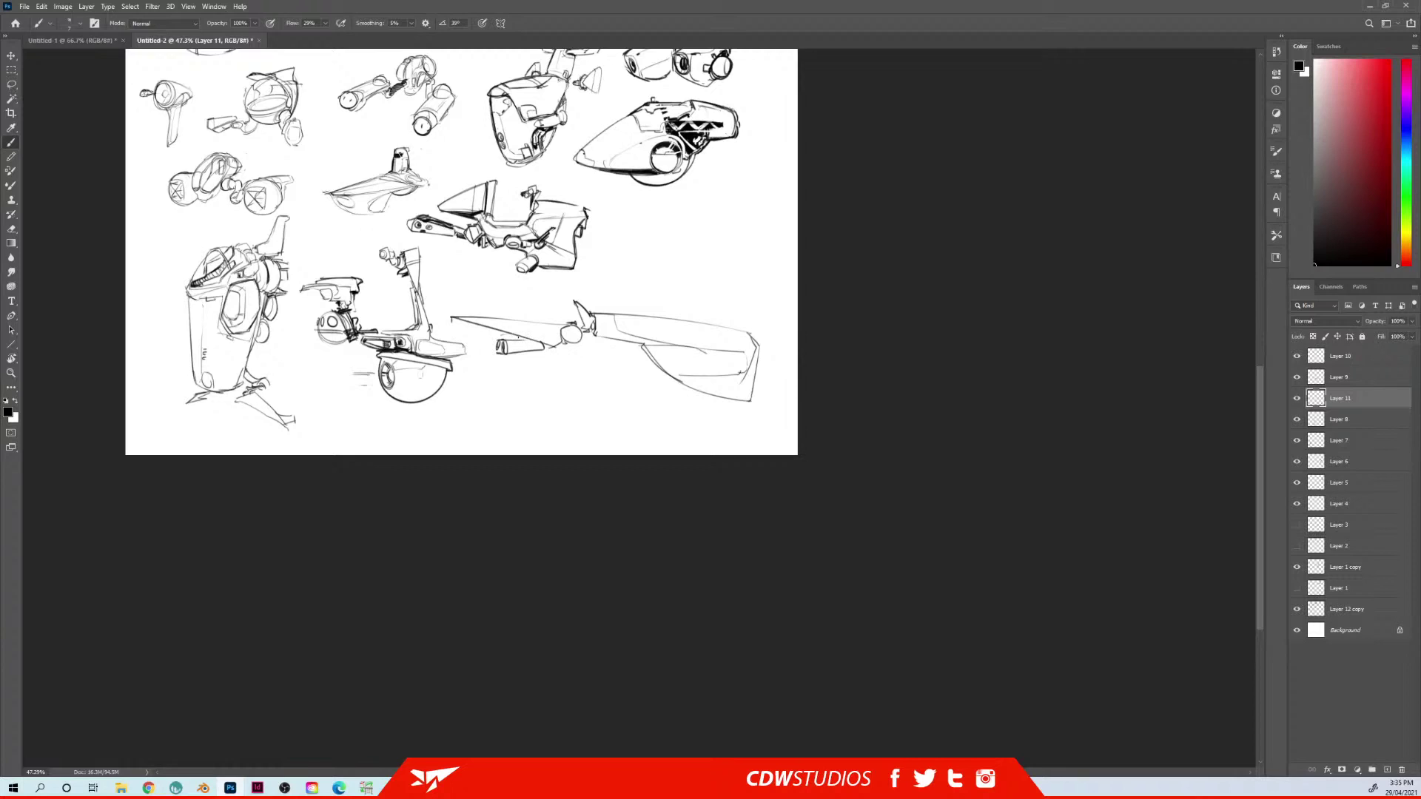
{"action": "mouse_move", "coordinate": [523, 338]}
{"action": "left_mouse_down"}
{"action": "mouse_move", "coordinate": [547, 350]}
{"action": "mouse_move", "coordinate": [506, 336]}
{"action": "mouse_move", "coordinate": [522, 340]}
{"action": "left_mouse_up"}
{"action": "mouse_move", "coordinate": [622, 354]}
{"action": "left_mouse_down"}
{"action": "mouse_move", "coordinate": [633, 345]}
{"action": "mouse_move", "coordinate": [528, 374]}
{"action": "left_mouse_up"}
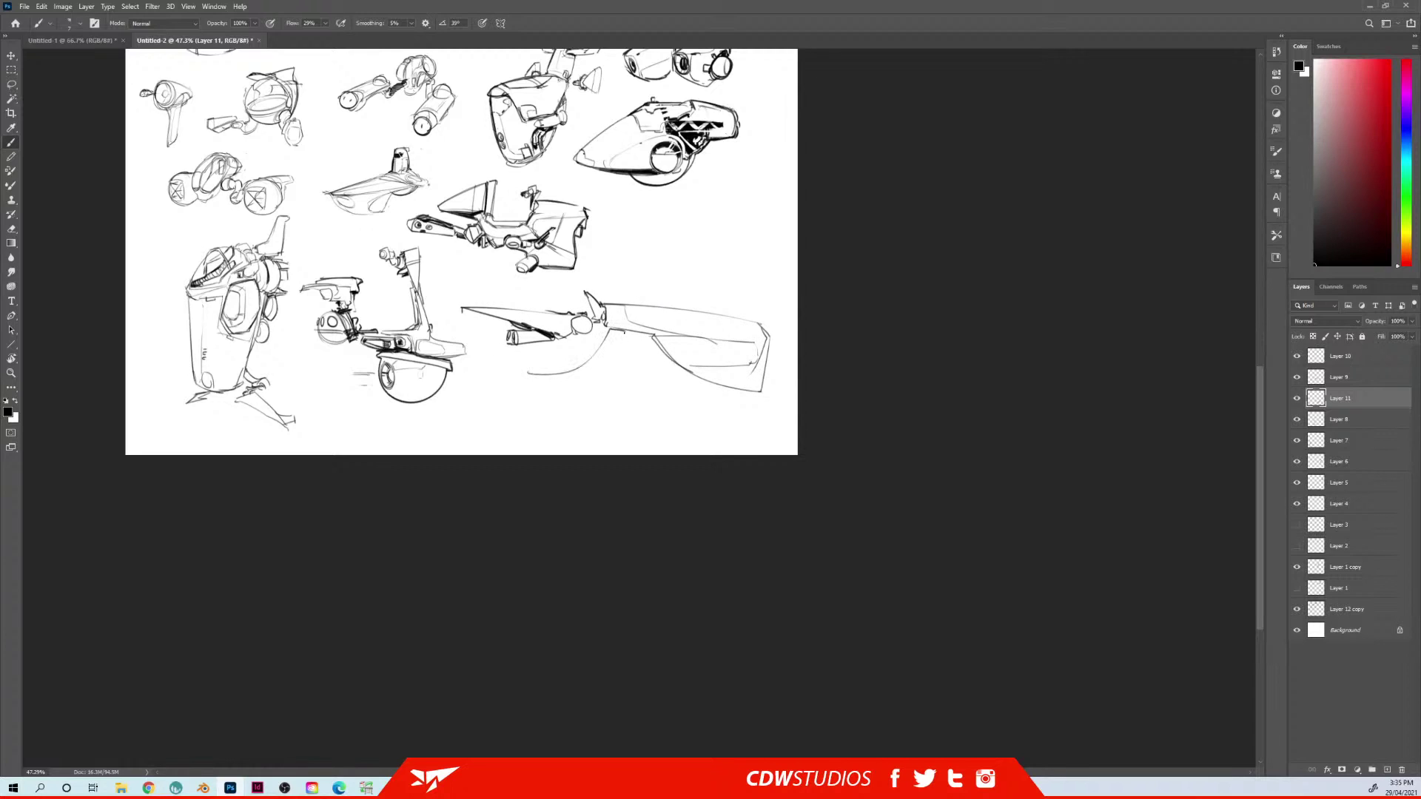
{"action": "key", "text": "ctrl+z"}
Scale down the nose piece, position it just ahead of the hull's front fin and trim its pointed tip
{"action": "mouse_move", "coordinate": [621, 319]}
{"action": "left_mouse_down"}
{"action": "mouse_move", "coordinate": [515, 362]}
{"action": "mouse_move", "coordinate": [455, 294]}
{"action": "mouse_move", "coordinate": [560, 300]}
{"action": "left_mouse_up"}
{"action": "key", "text": "l"}
{"action": "key", "text": "ctrl+t"}
{"action": "left_click_drag", "start_coordinate": [454, 289], "coordinate": [475, 306]}
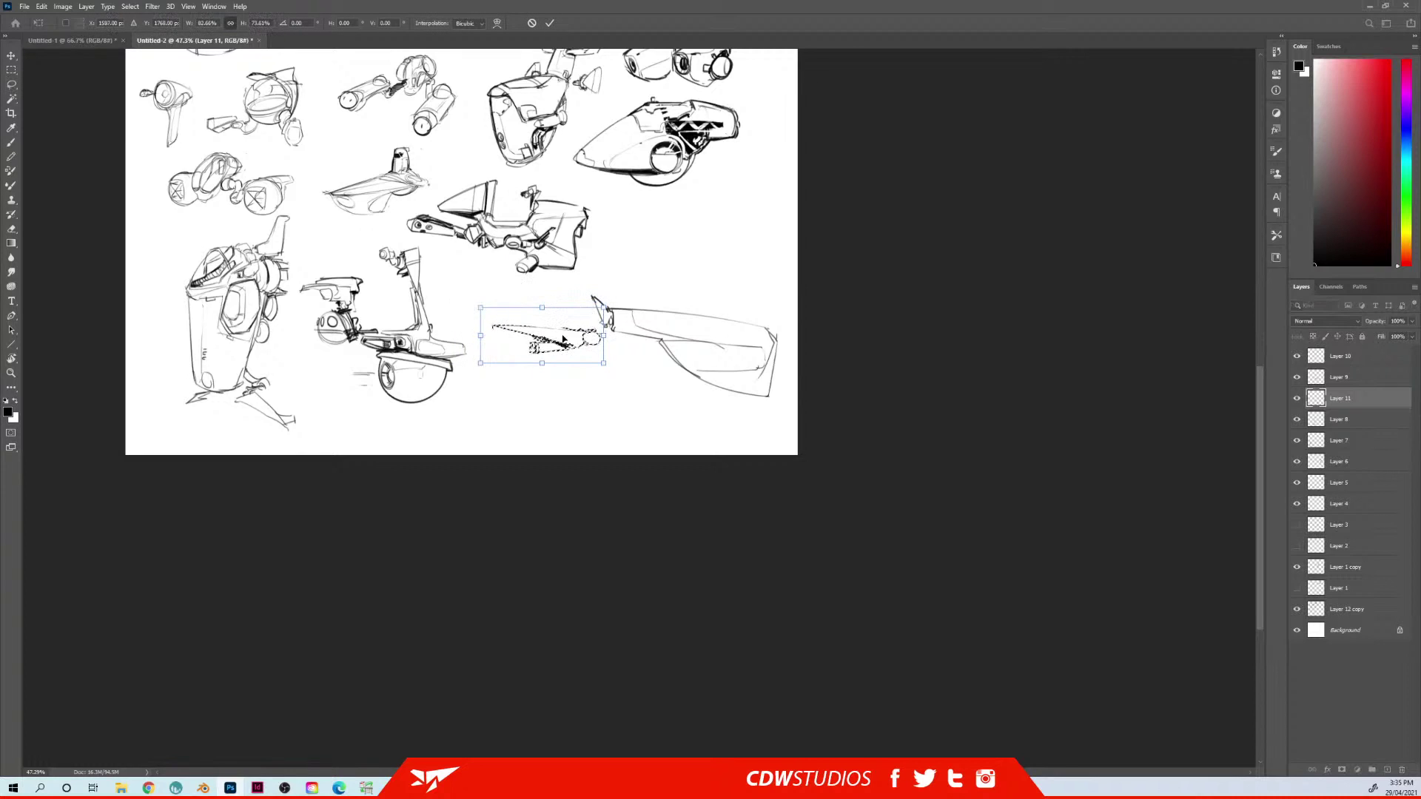
{"action": "left_click_drag", "start_coordinate": [566, 345], "coordinate": [552, 313]}
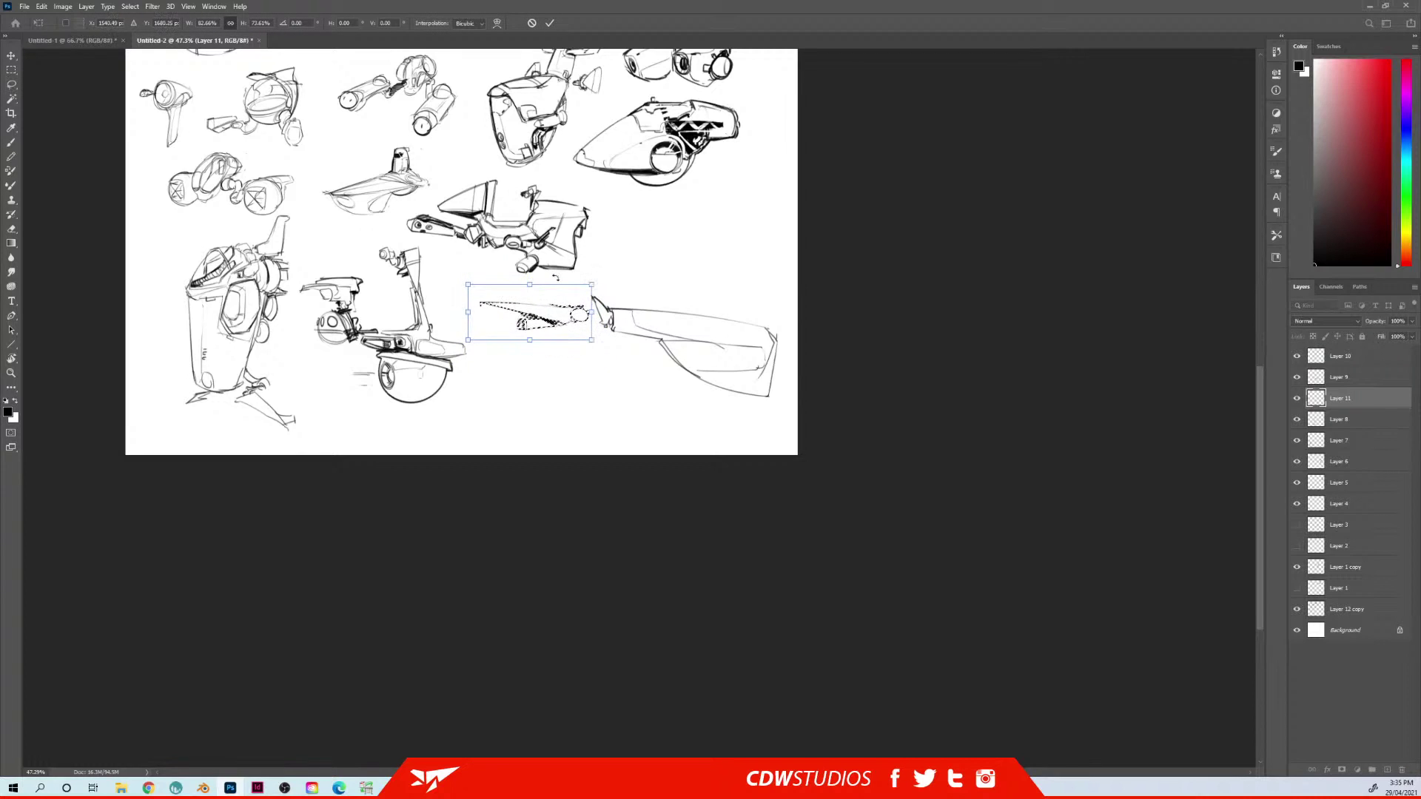
{"action": "key", "text": "Return"}
{"action": "key", "text": "ctrl+d"}
{"action": "key", "text": "b"}
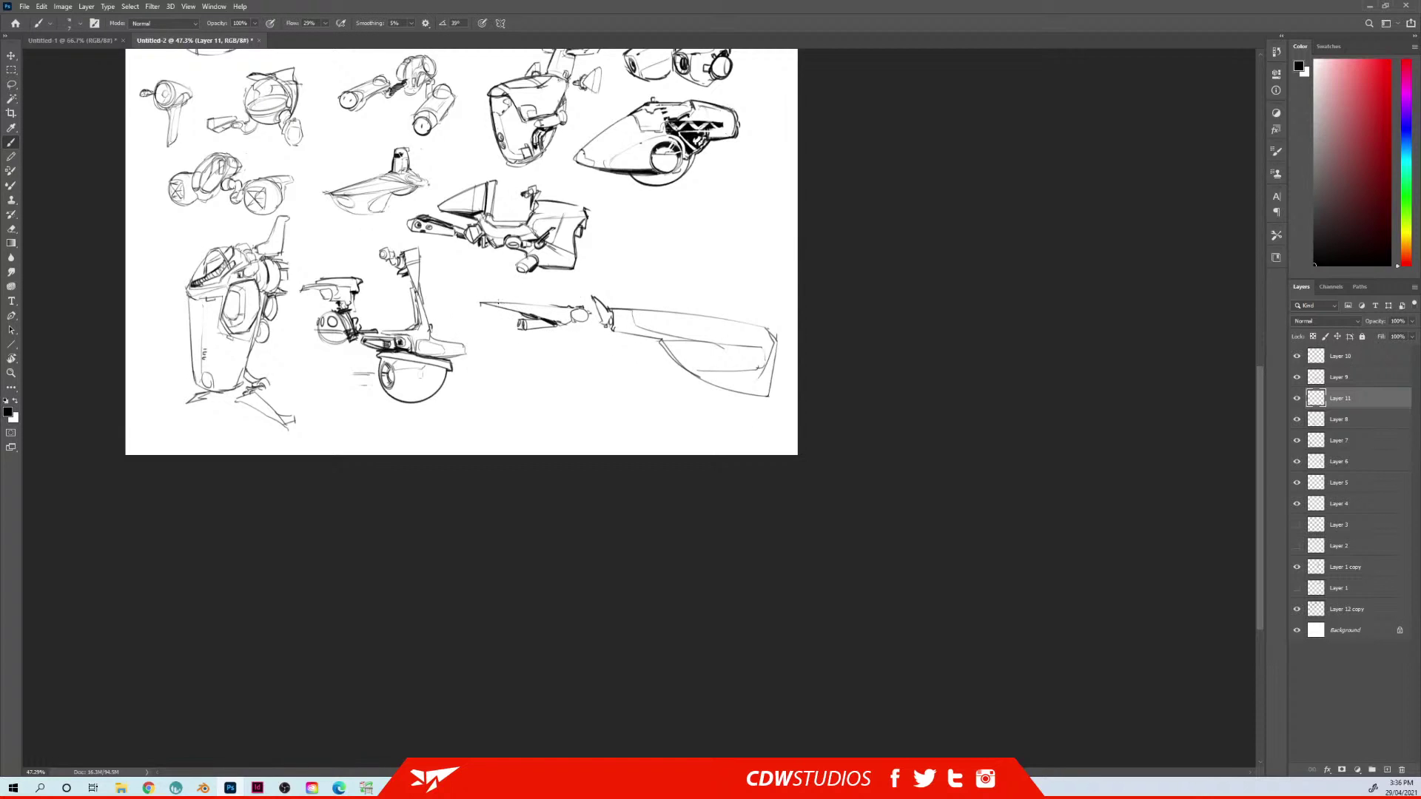
{"action": "key", "text": "e"}
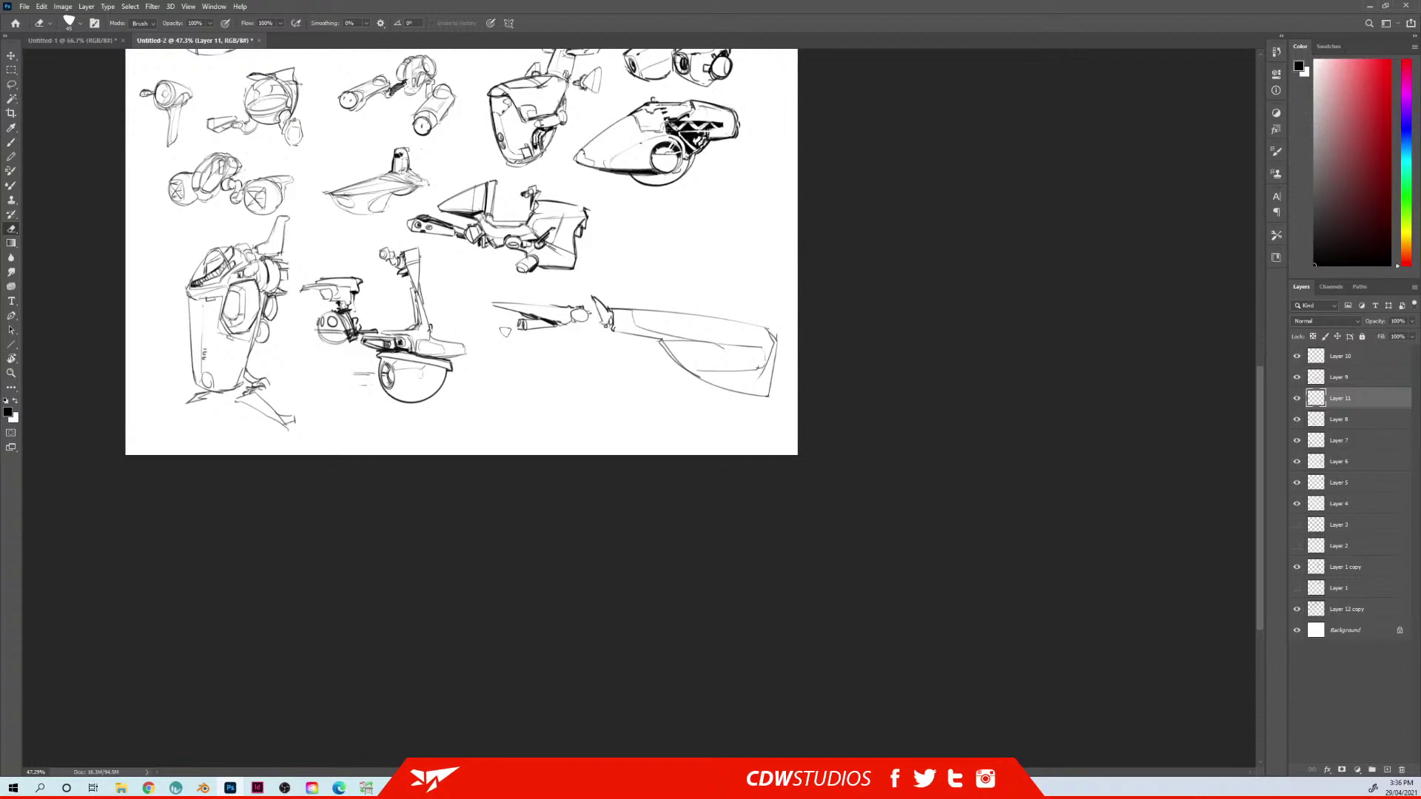
{"action": "key", "text": "b"}
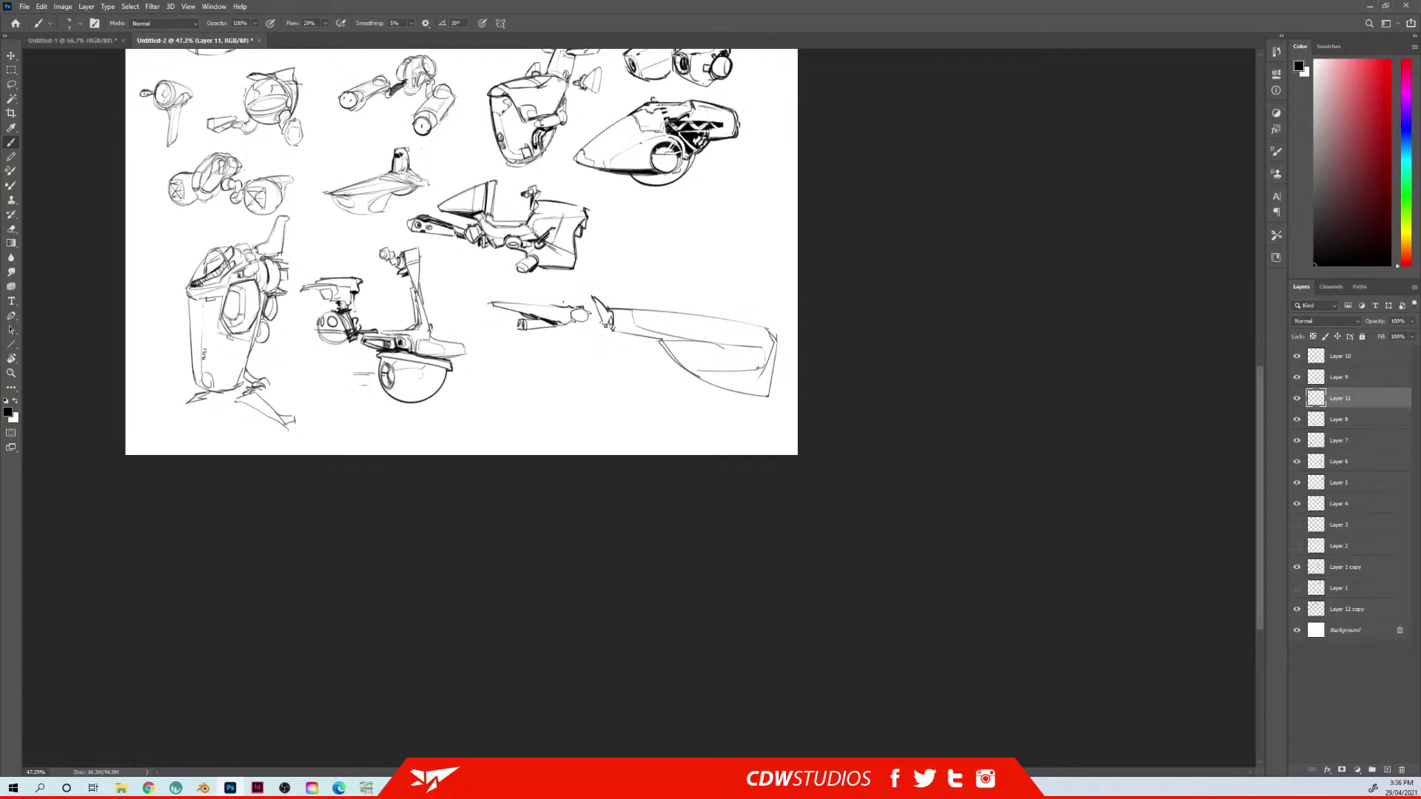
{"action": "left_click_drag", "start_coordinate": [359, 304], "coordinate": [796, 314]}
{"action": "left_click_drag", "start_coordinate": [508, 340], "coordinate": [907, 394]}
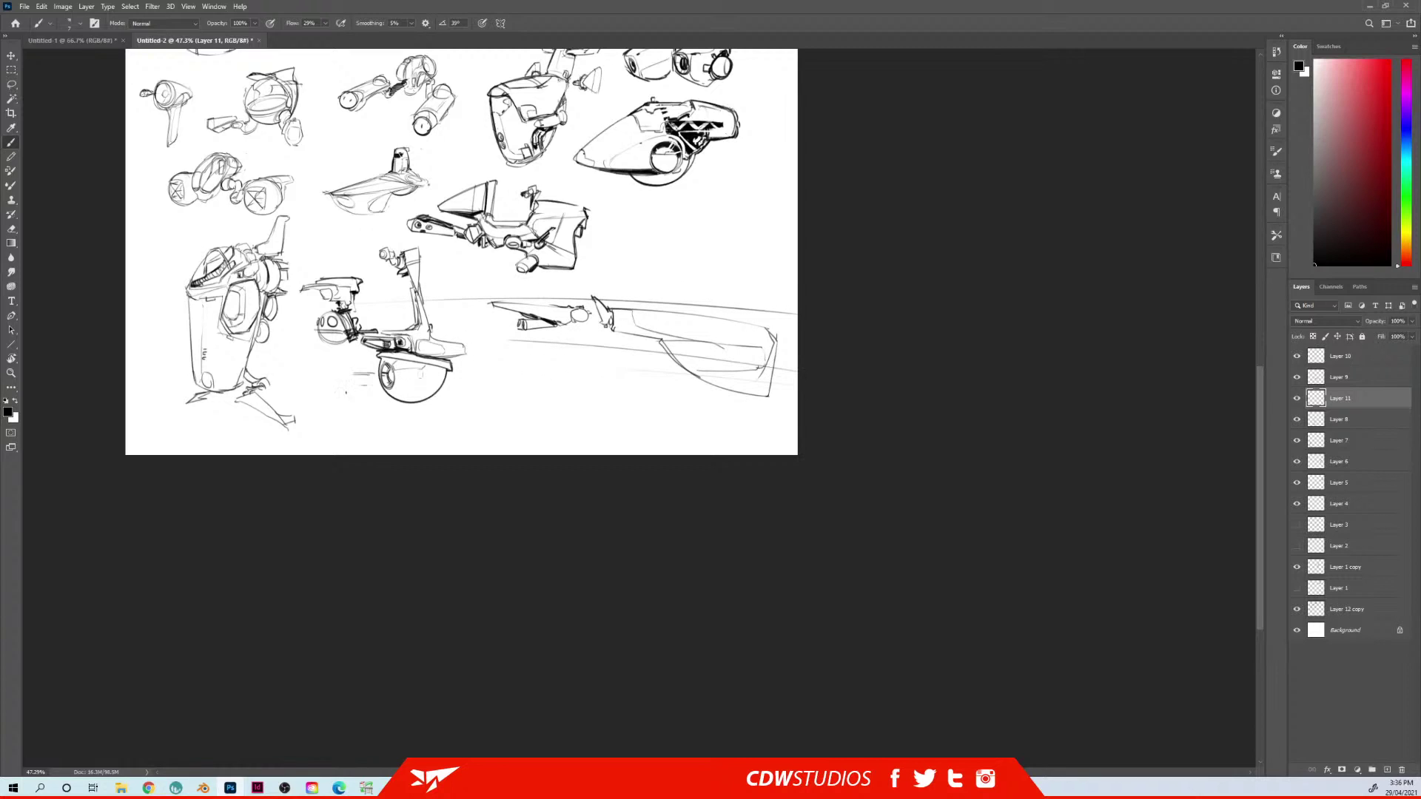
{"action": "key", "text": "ctrl+z"}
{"action": "key", "text": "ctrl+z"}
{"action": "key", "text": "ctrl+z"}
{"action": "key", "text": "ctrl+z"}
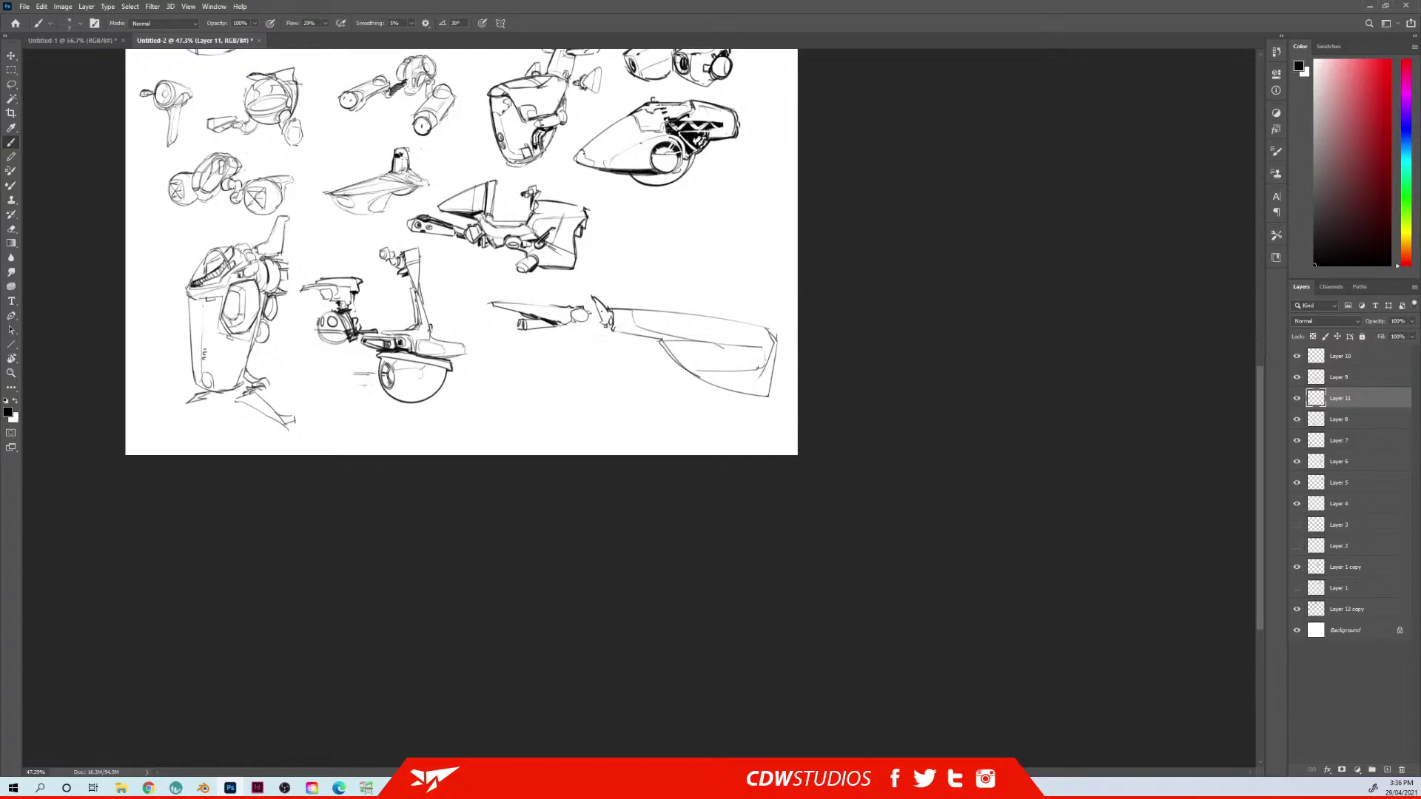
{"action": "left_click", "coordinate": [1379, 69]}
{"action": "mouse_move", "coordinate": [611, 330]}
{"action": "left_mouse_down"}
{"action": "mouse_move", "coordinate": [668, 340]}
{"action": "mouse_move", "coordinate": [748, 391]}
{"action": "left_mouse_up"}
{"action": "left_click_drag", "start_coordinate": [655, 334], "coordinate": [750, 398]}
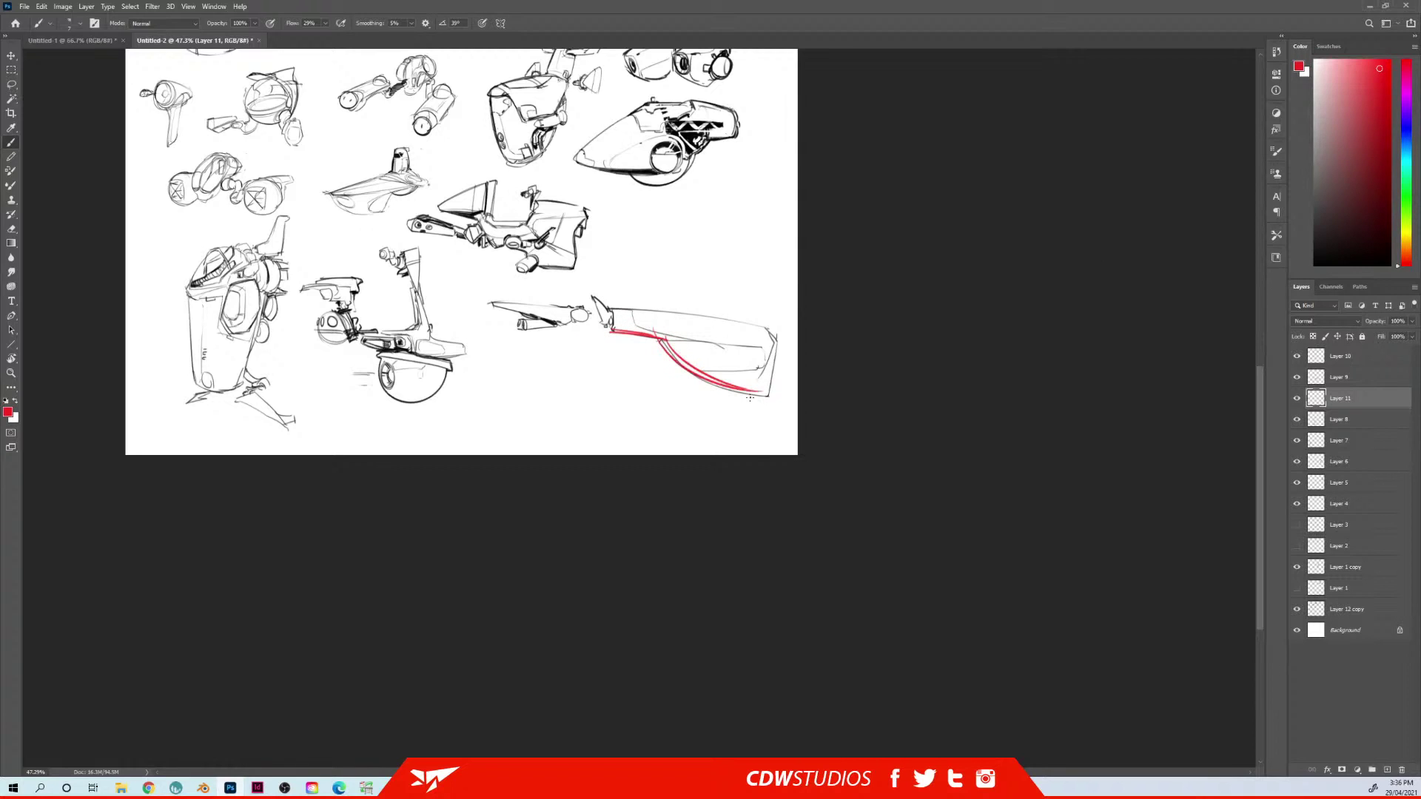
{"action": "key", "text": "ctrl+z"}
{"action": "key", "text": "ctrl+z"}
{"action": "key", "text": "ctrl+z"}
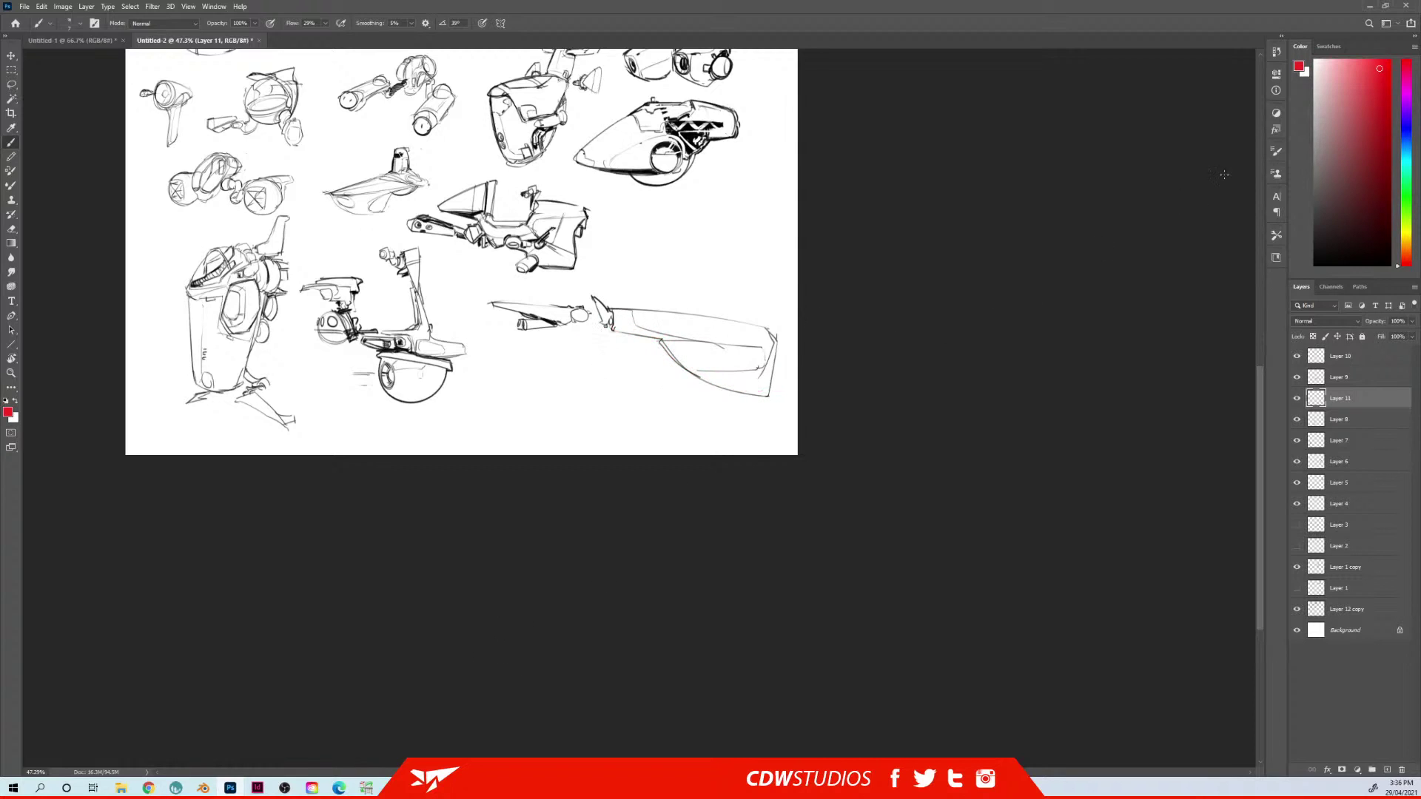
{"action": "key", "text": "d"}
Erase the hull's curved belly and redraw it boxier, with a vertical front edge and a straight sloping lower edge
{"action": "key", "text": "e"}
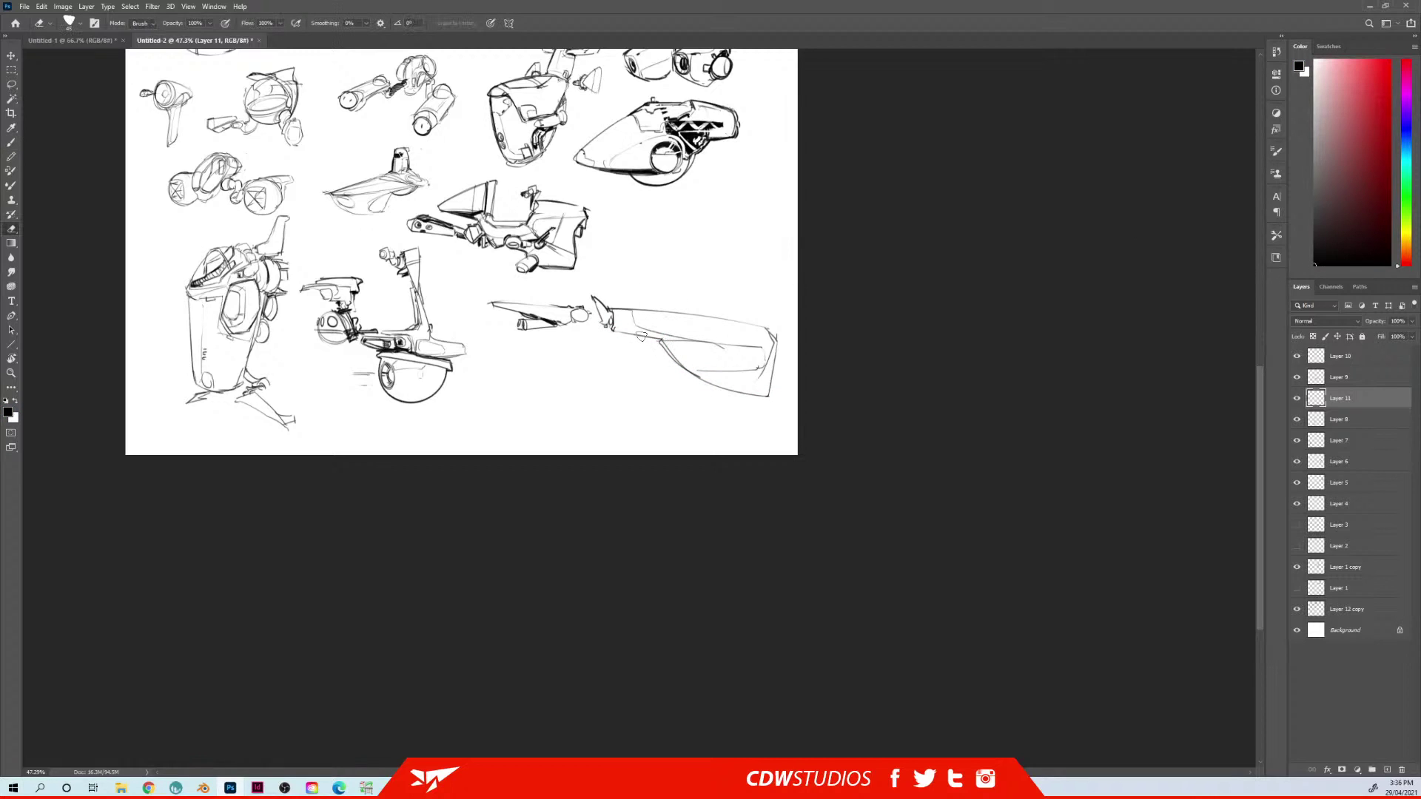
{"action": "mouse_move", "coordinate": [667, 354]}
{"action": "left_mouse_down"}
{"action": "mouse_move", "coordinate": [688, 370]}
{"action": "mouse_move", "coordinate": [658, 337]}
{"action": "mouse_move", "coordinate": [726, 386]}
{"action": "left_mouse_up"}
{"action": "key", "text": "b"}
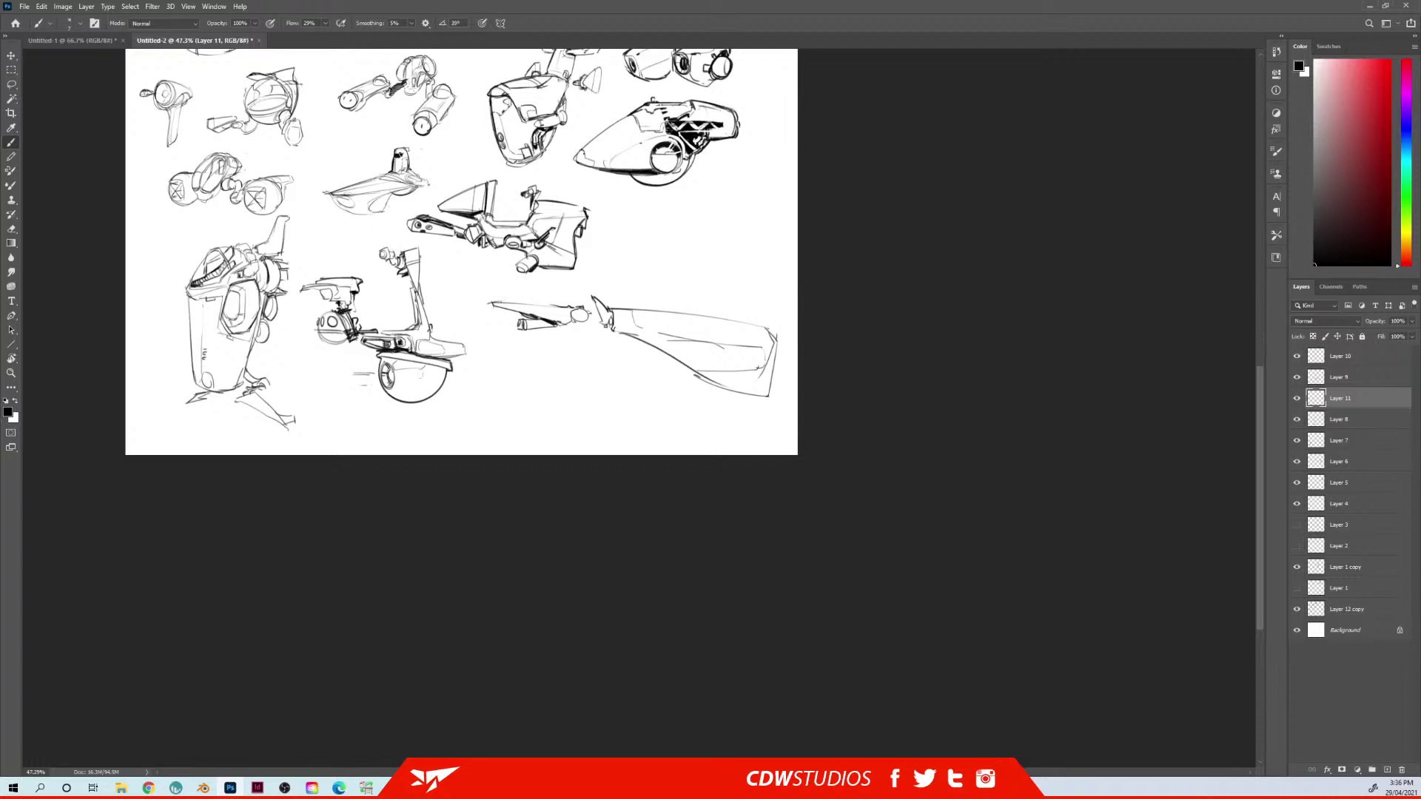
{"action": "key", "text": "ctrl+z"}
{"action": "mouse_move", "coordinate": [615, 311]}
{"action": "left_mouse_down"}
{"action": "mouse_move", "coordinate": [615, 357]}
{"action": "mouse_move", "coordinate": [793, 397]}
{"action": "left_mouse_up"}
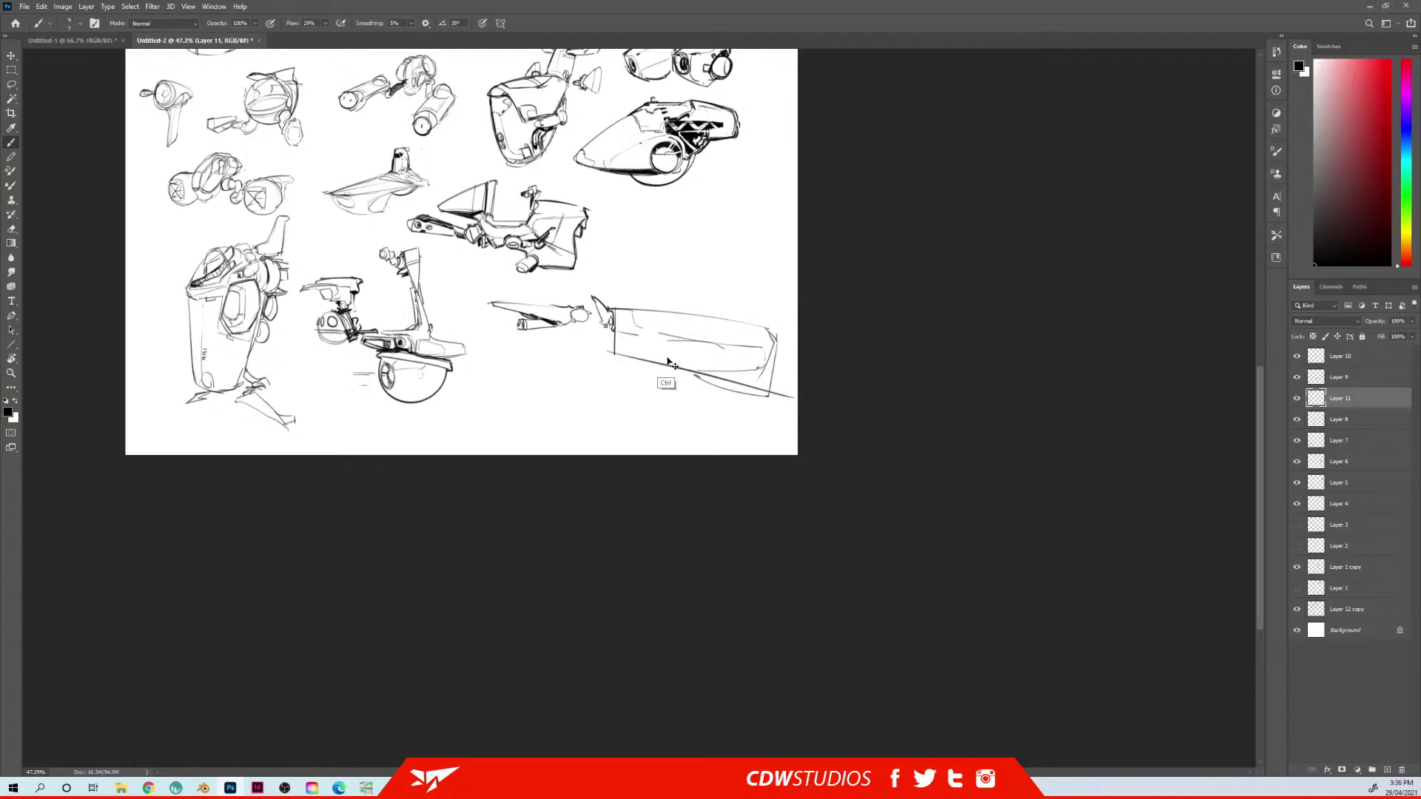
{"action": "key", "text": "ctrl+z"}
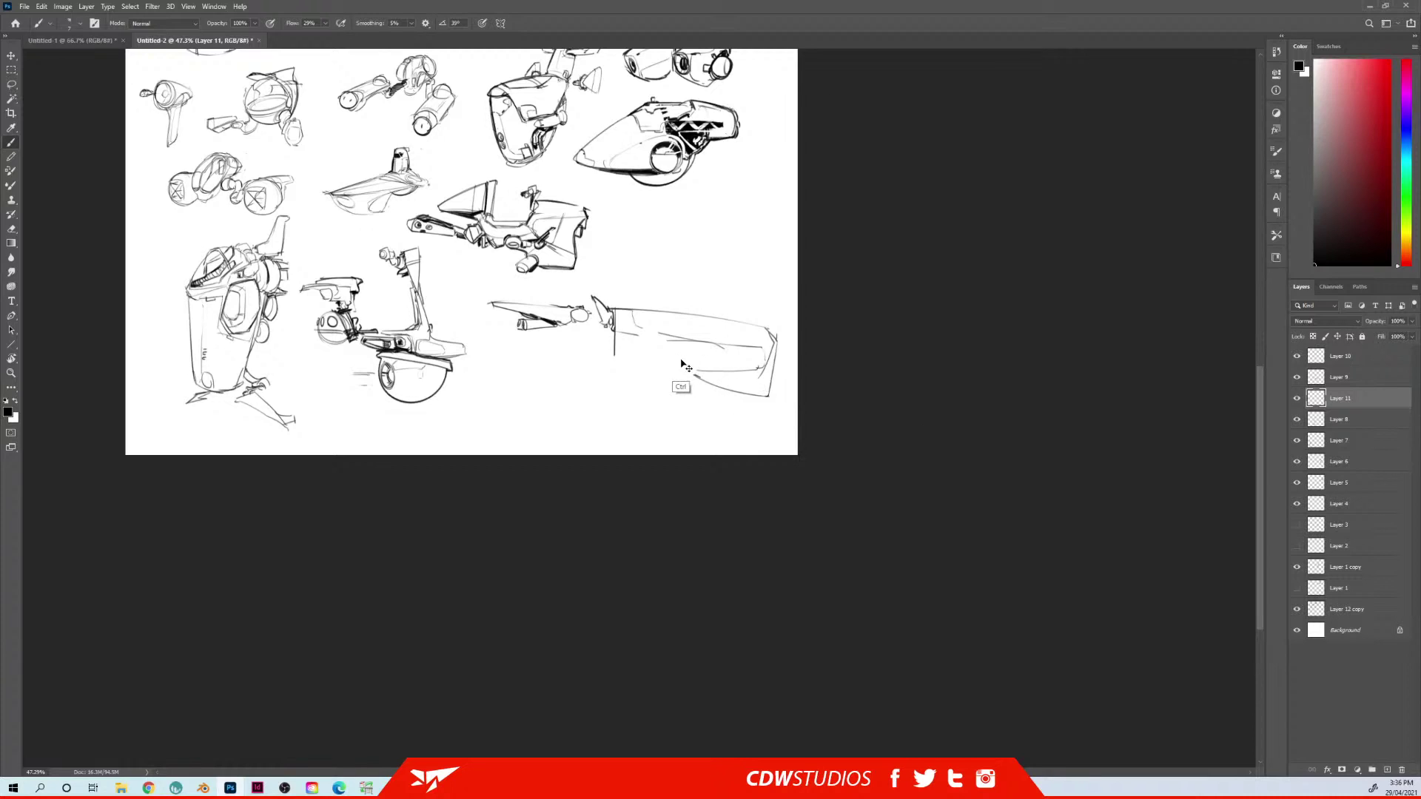
{"action": "mouse_move", "coordinate": [664, 365]}
{"action": "left_mouse_down"}
{"action": "mouse_move", "coordinate": [611, 354]}
{"action": "mouse_move", "coordinate": [792, 397]}
{"action": "left_mouse_up"}
{"action": "key", "text": "e"}
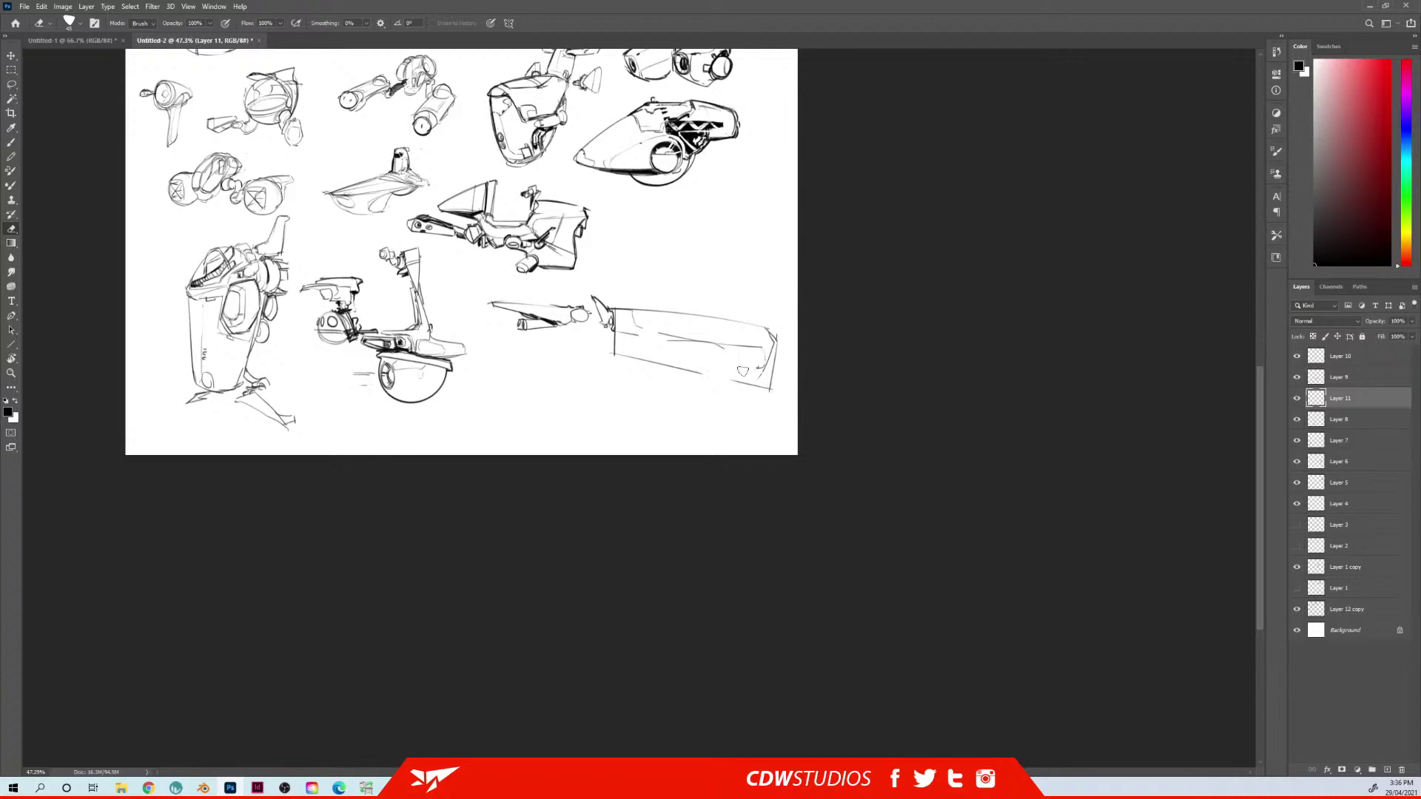
{"action": "key", "text": "b"}
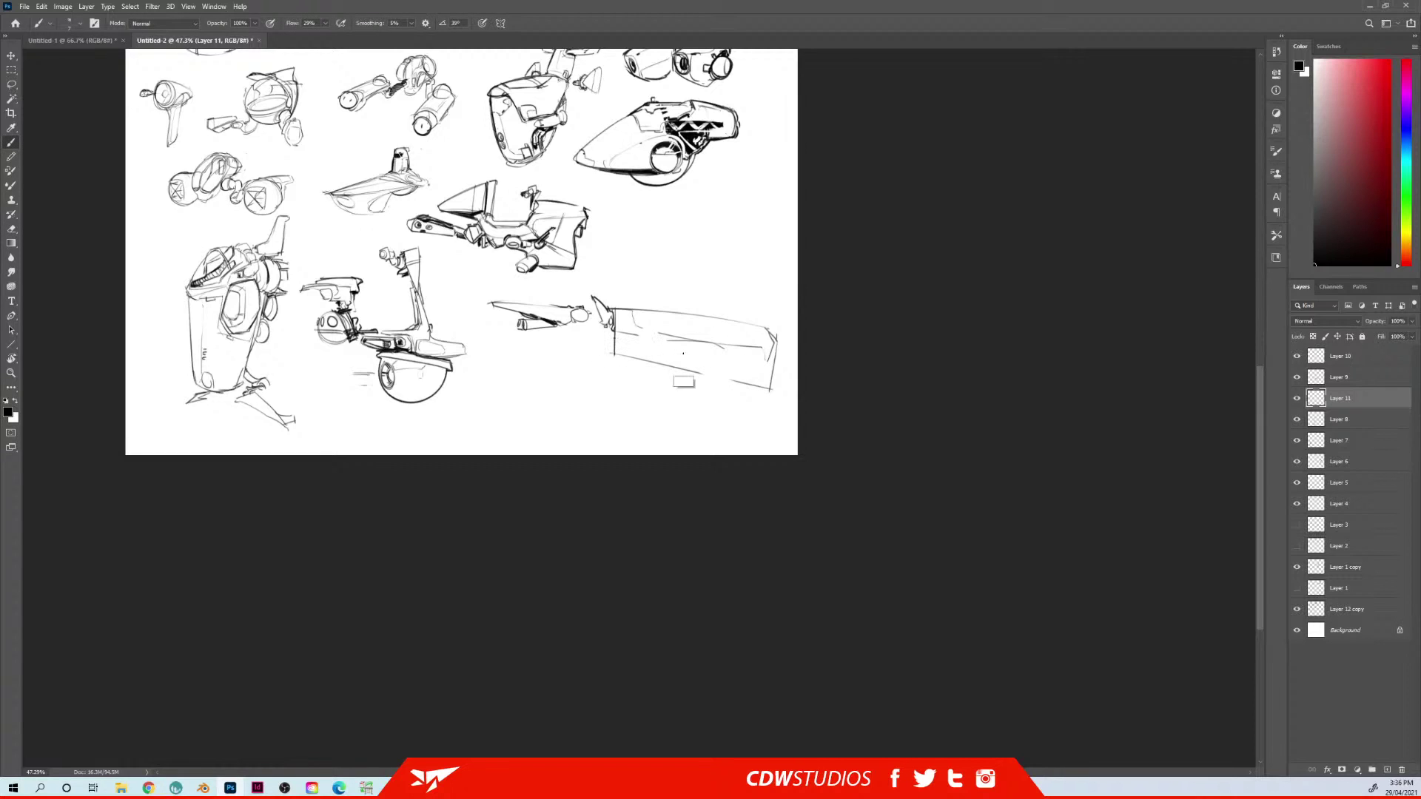
Draw a recessed vent strip along the front half of the hull's lower edge and fill it with dark shading
{"action": "mouse_move", "coordinate": [612, 339]}
{"action": "left_mouse_down"}
{"action": "mouse_move", "coordinate": [705, 363]}
{"action": "mouse_move", "coordinate": [695, 356]}
{"action": "mouse_move", "coordinate": [711, 381]}
{"action": "mouse_move", "coordinate": [693, 354]}
{"action": "mouse_move", "coordinate": [703, 383]}
{"action": "left_mouse_up"}
{"action": "key", "text": "e"}
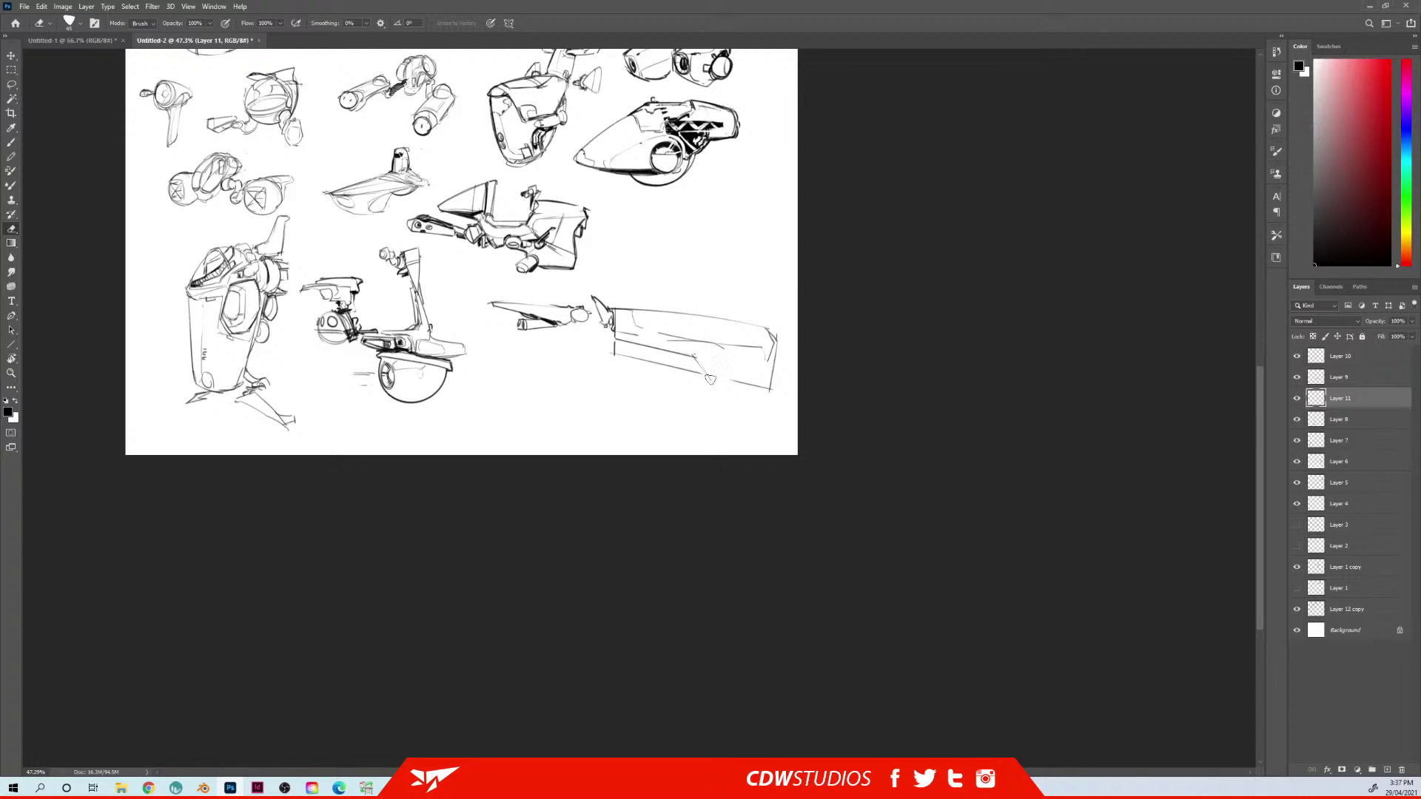
{"action": "key", "text": "b"}
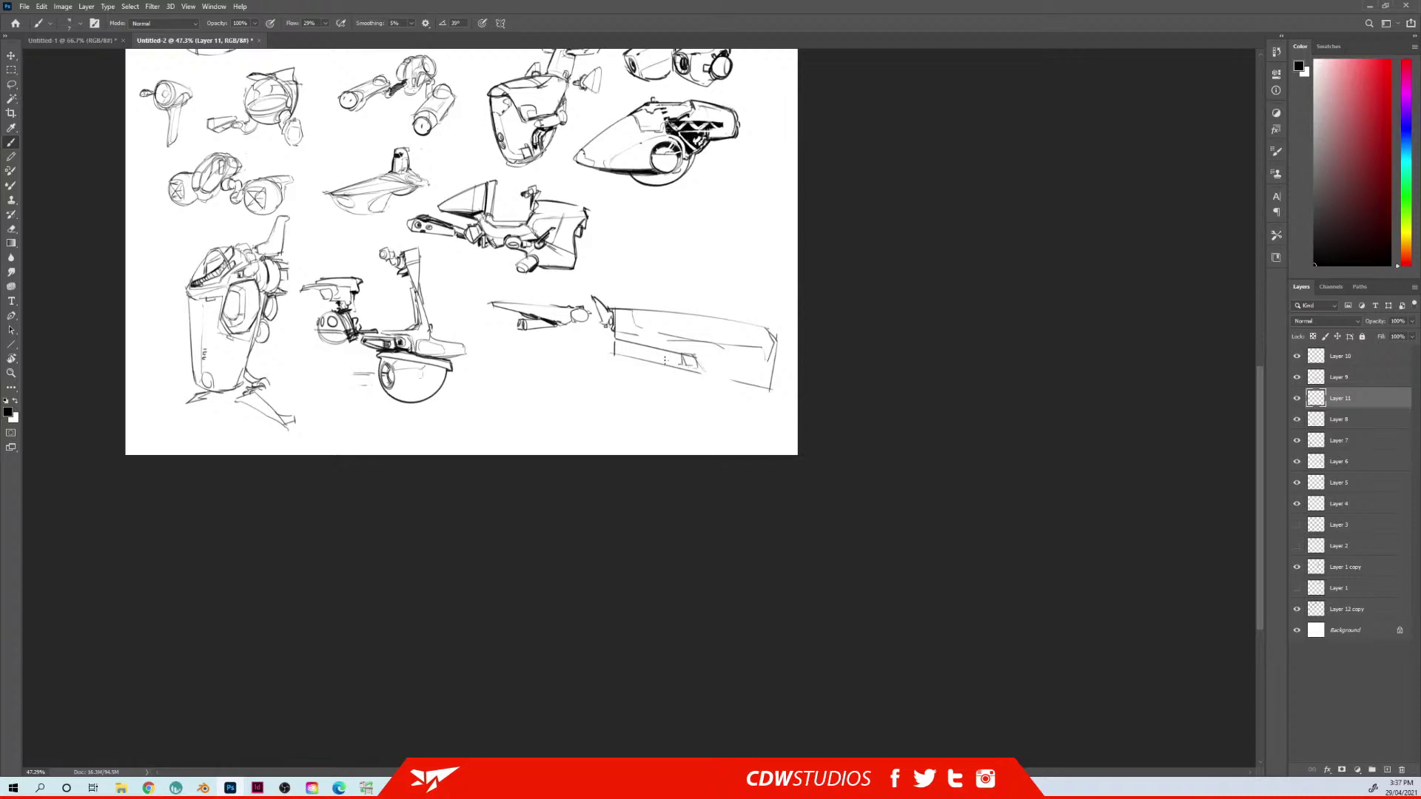
{"action": "mouse_move", "coordinate": [684, 368]}
{"action": "left_mouse_down"}
{"action": "mouse_move", "coordinate": [637, 345]}
{"action": "mouse_move", "coordinate": [696, 361]}
{"action": "left_mouse_up"}
{"action": "key", "text": "bracketright"}
{"action": "mouse_move", "coordinate": [620, 340]}
{"action": "left_mouse_down"}
{"action": "mouse_move", "coordinate": [647, 352]}
{"action": "mouse_move", "coordinate": [611, 349]}
{"action": "mouse_move", "coordinate": [622, 367]}
{"action": "left_mouse_up"}
{"action": "key", "text": "e"}
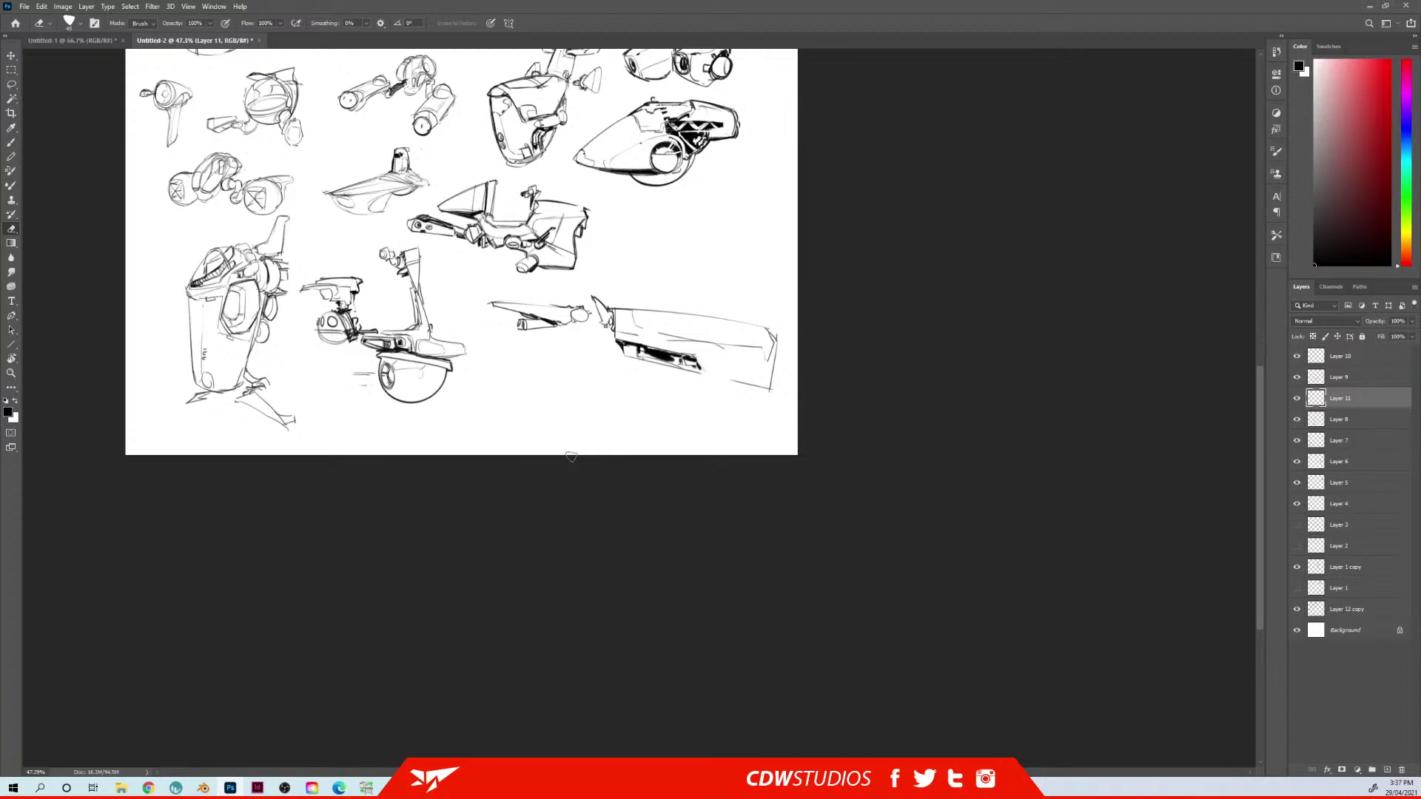
{"action": "left_click", "coordinate": [1376, 71]}
{"action": "key", "text": "b"}
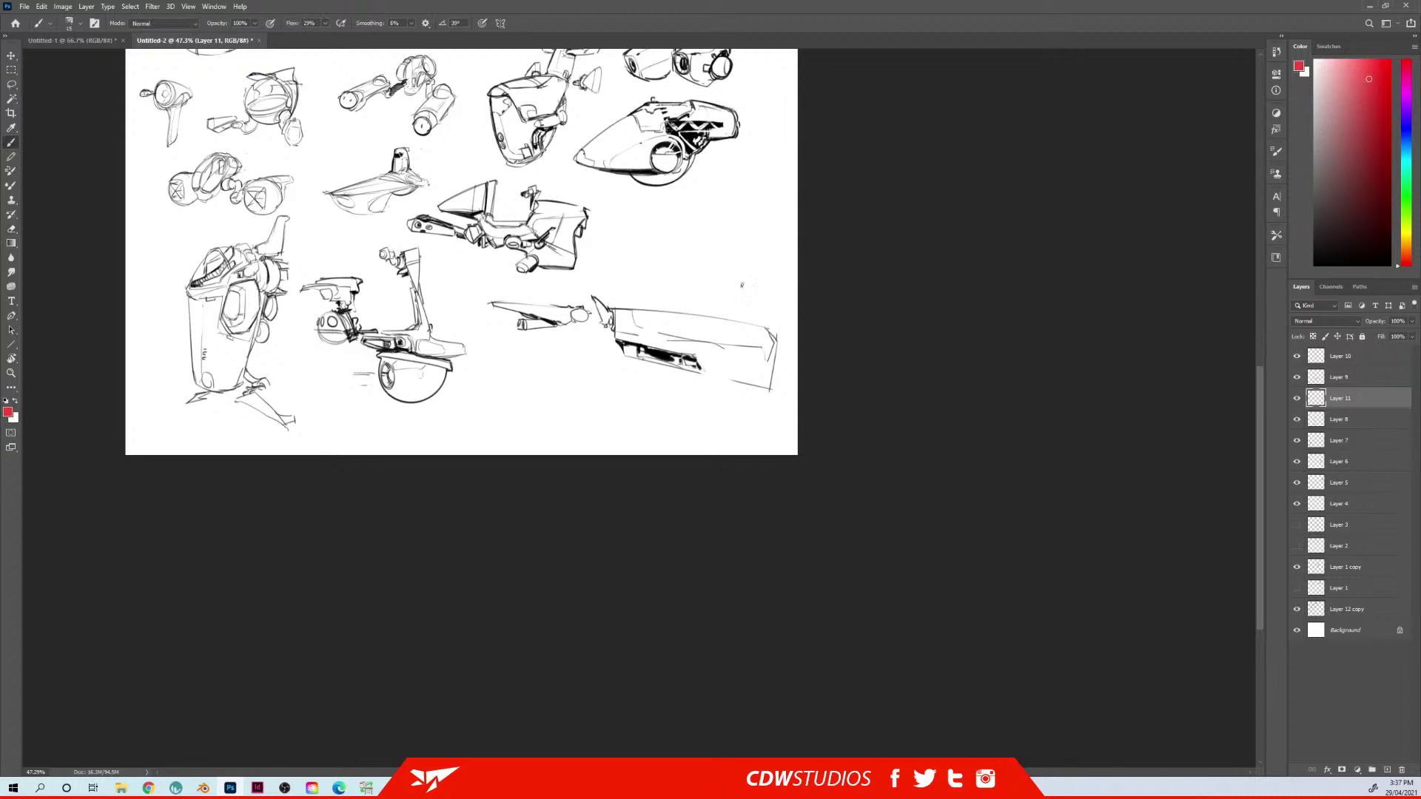
{"action": "mouse_move", "coordinate": [619, 310]}
{"action": "left_mouse_down"}
{"action": "mouse_move", "coordinate": [751, 335]}
{"action": "mouse_move", "coordinate": [612, 296]}
{"action": "mouse_move", "coordinate": [604, 351]}
{"action": "mouse_move", "coordinate": [775, 390]}
{"action": "left_mouse_up"}
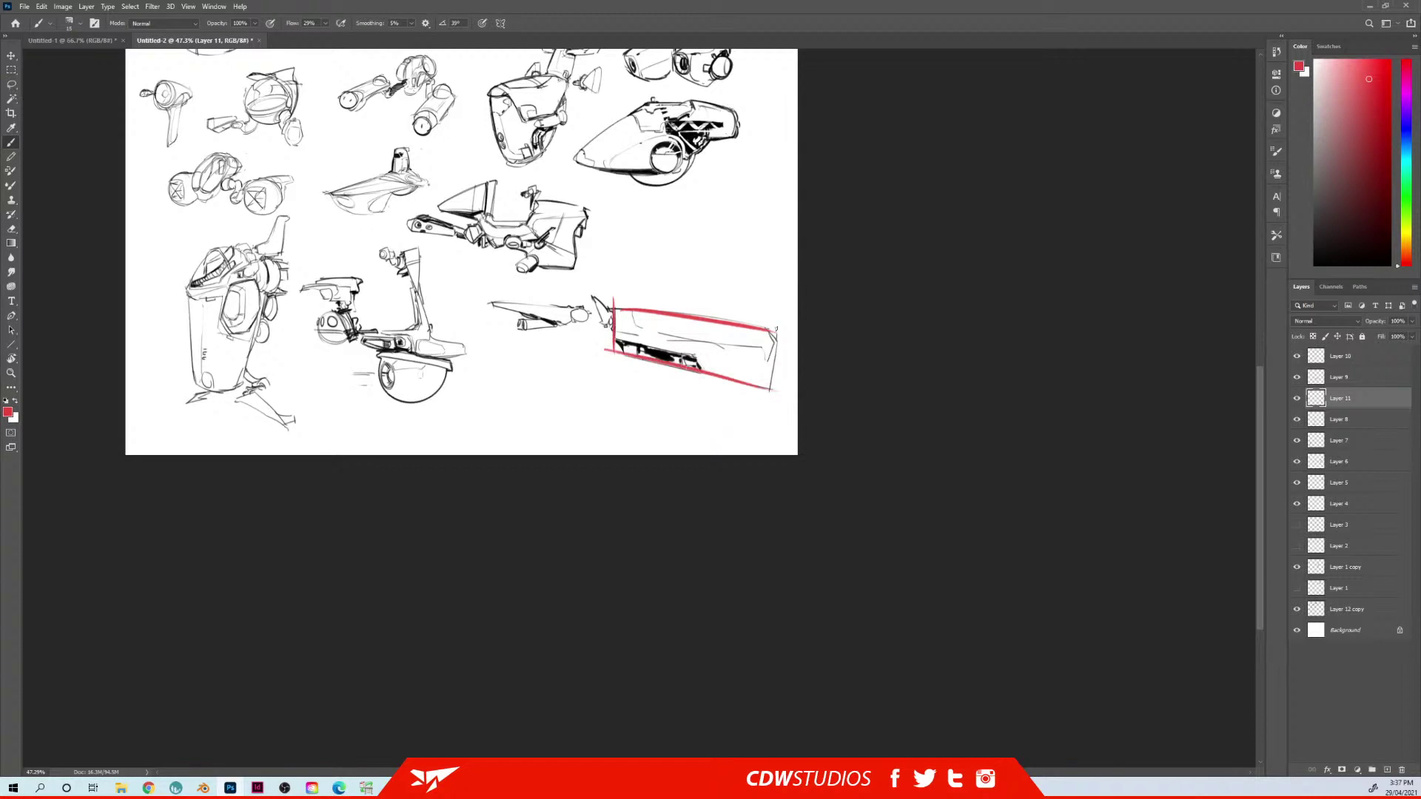
{"action": "left_click_drag", "start_coordinate": [779, 316], "coordinate": [772, 390]}
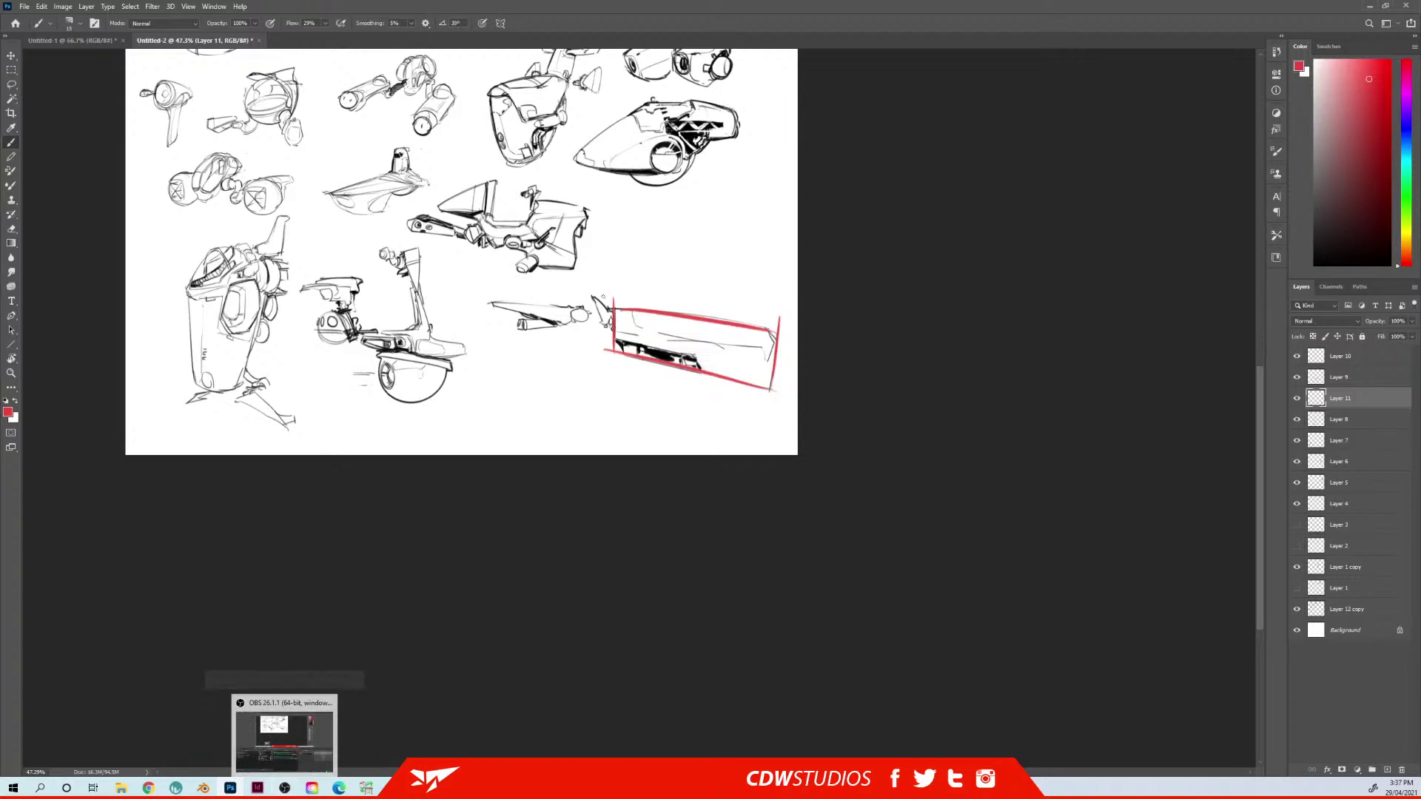
{"action": "key", "text": "ctrl+z"}
{"action": "key", "text": "ctrl+z"}
{"action": "key", "text": "ctrl+z"}
{"action": "key", "text": "ctrl+z"}
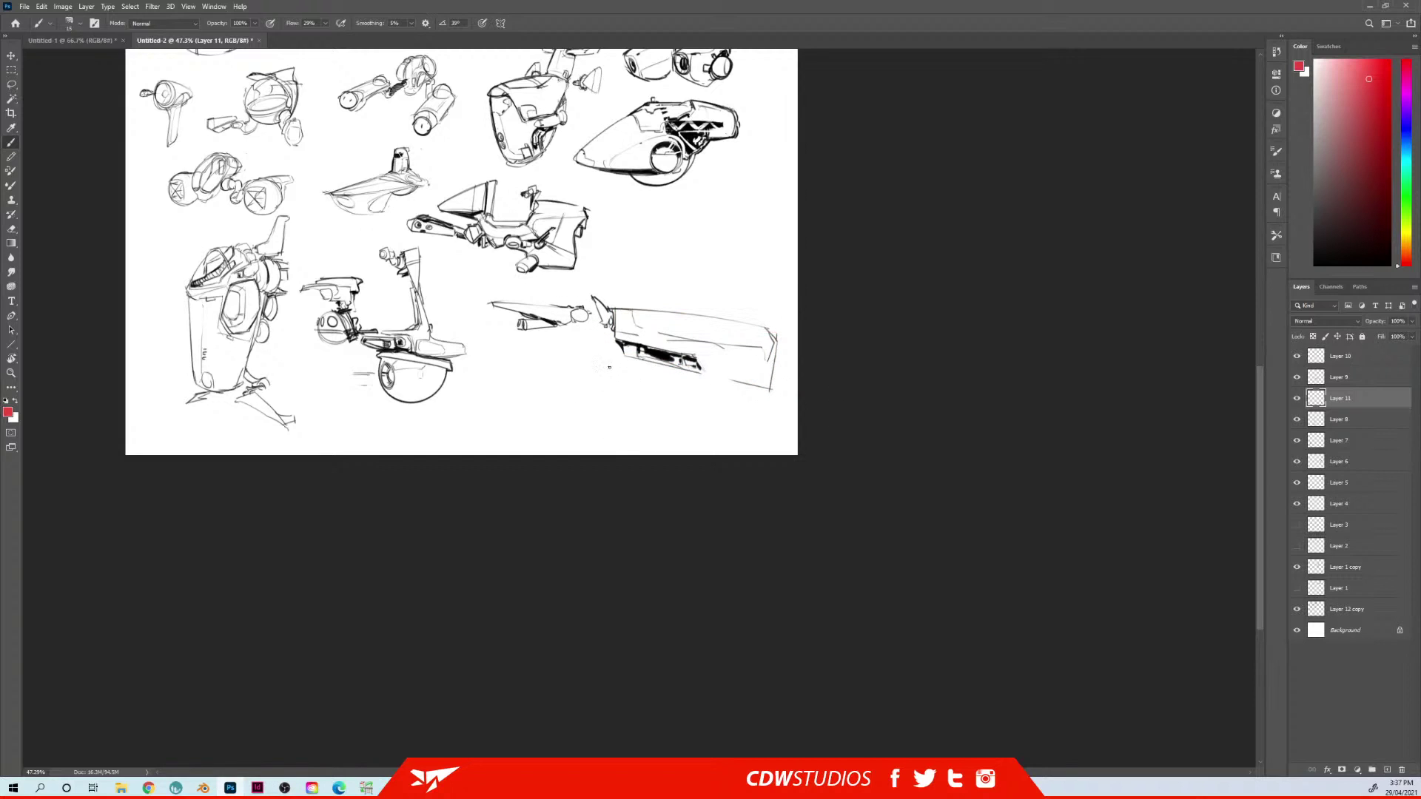
Resample the dark sketch colour, erase the hull's pointed front fin and sketch a neck joining the nose to the hull
{"action": "left_click_drag", "start_coordinate": [571, 322], "coordinate": [562, 349]}
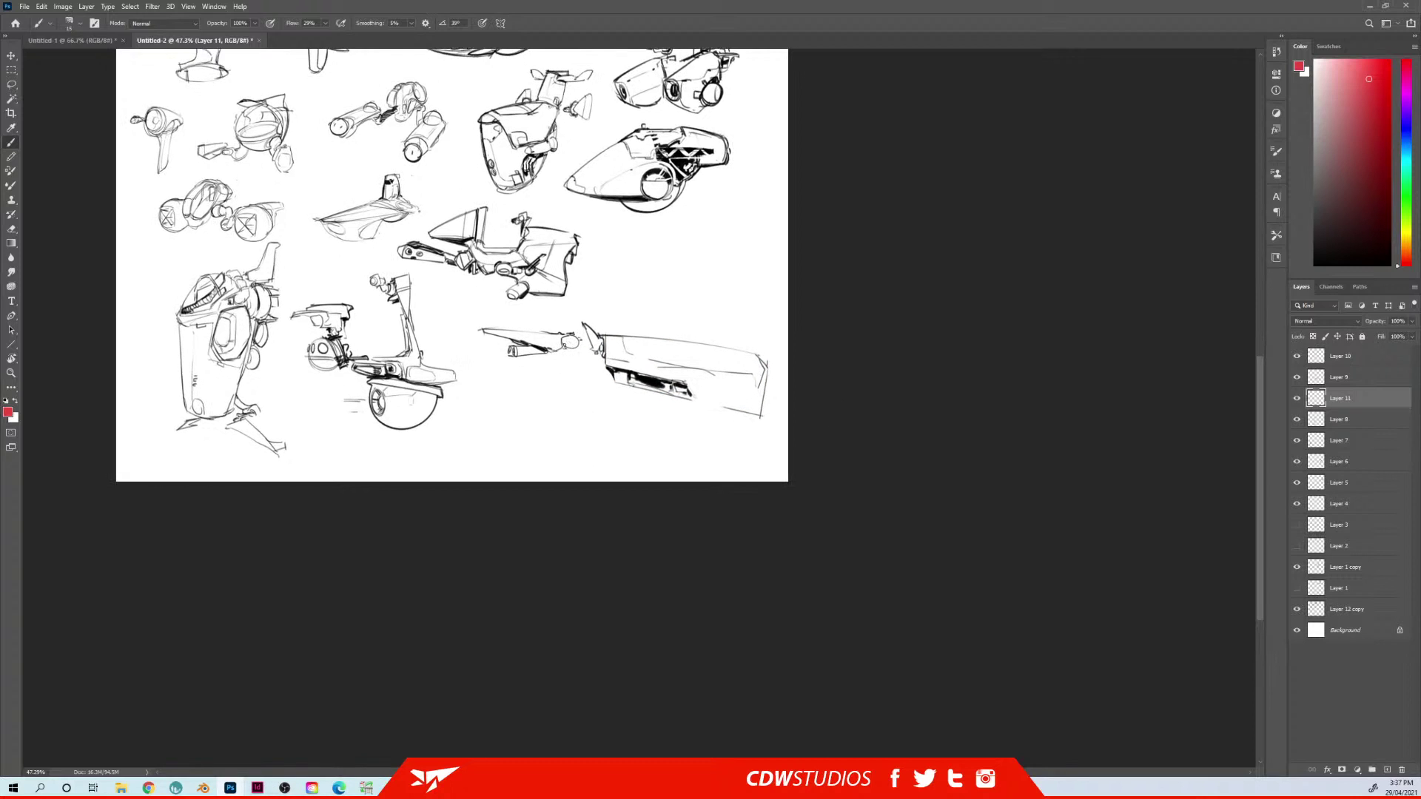
{"action": "left_click", "coordinate": [559, 351], "text": "alt"}
{"action": "key", "text": "e"}
{"action": "left_click_drag", "start_coordinate": [584, 324], "coordinate": [614, 337]}
{"action": "key", "text": "b"}
{"action": "left_click_drag", "start_coordinate": [576, 350], "coordinate": [607, 376]}
{"action": "key", "text": "ctrl+z"}
{"action": "left_click_drag", "start_coordinate": [555, 351], "coordinate": [609, 371]}
{"action": "key", "text": "ctrl+z"}
{"action": "key", "text": "ctrl+z"}
{"action": "key", "text": "ctrl+z"}
Thicken the nose with a redrawn upper edge and clean up the lines at its rear end
{"action": "left_click_drag", "start_coordinate": [547, 331], "coordinate": [485, 328]}
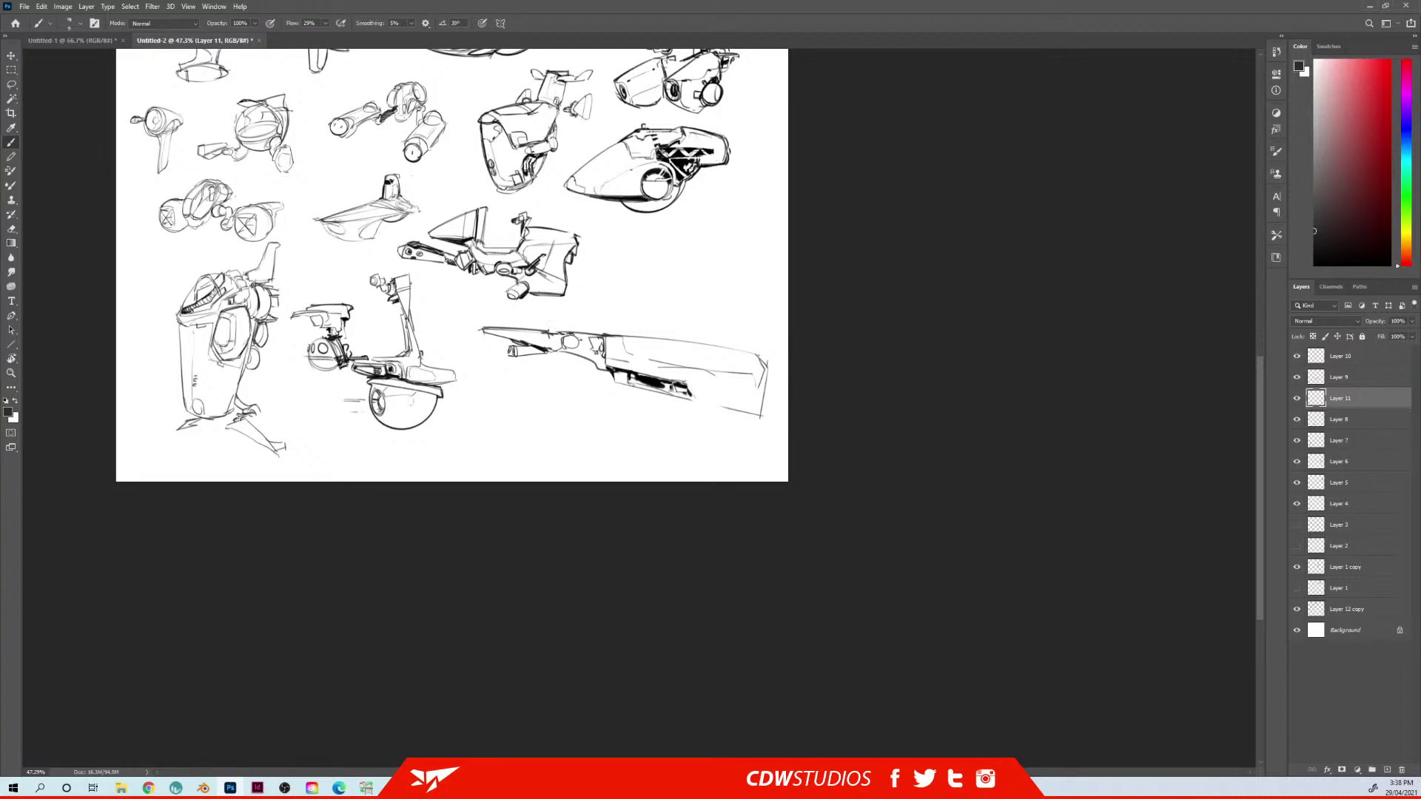
{"action": "key", "text": "e"}
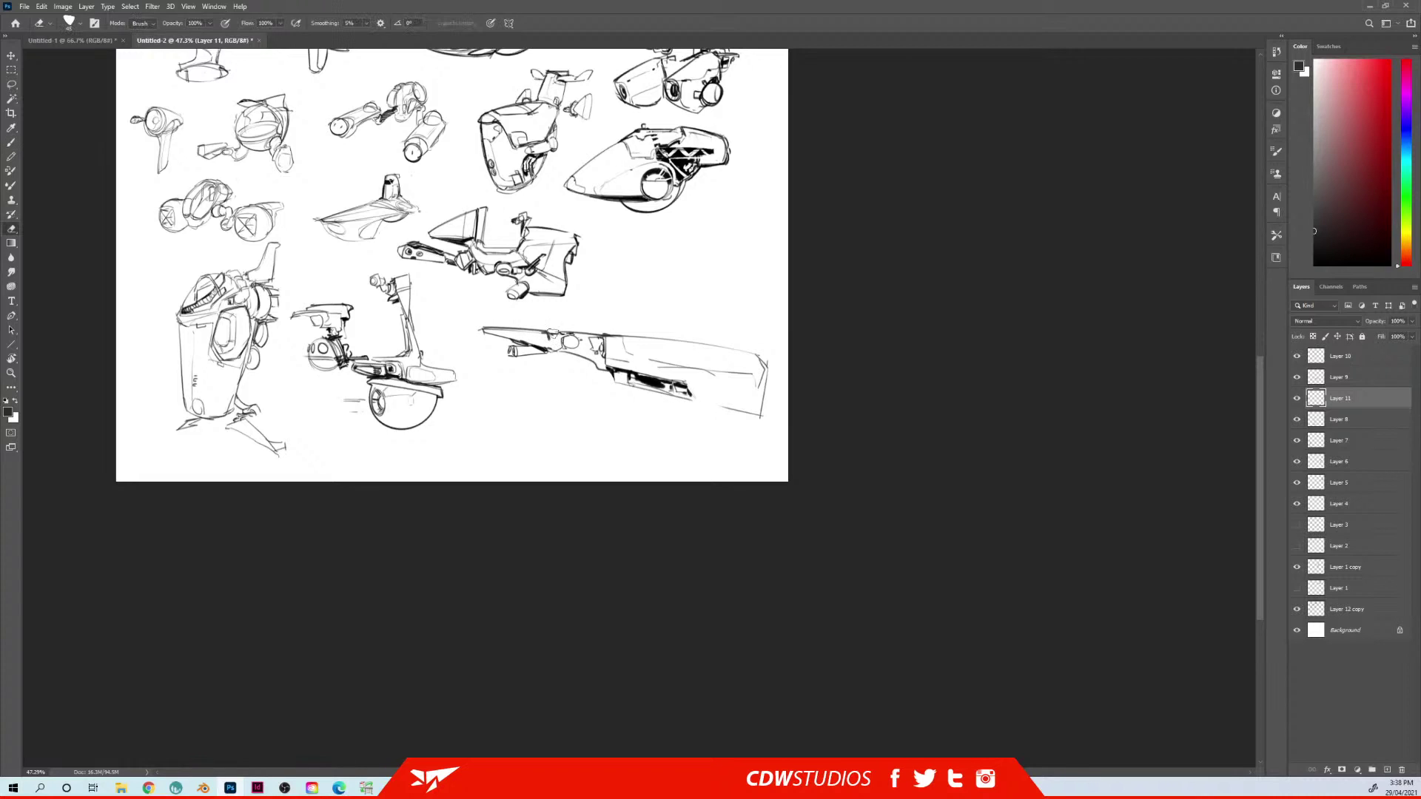
{"action": "left_click_drag", "start_coordinate": [553, 332], "coordinate": [553, 337]}
{"action": "key", "text": "b"}
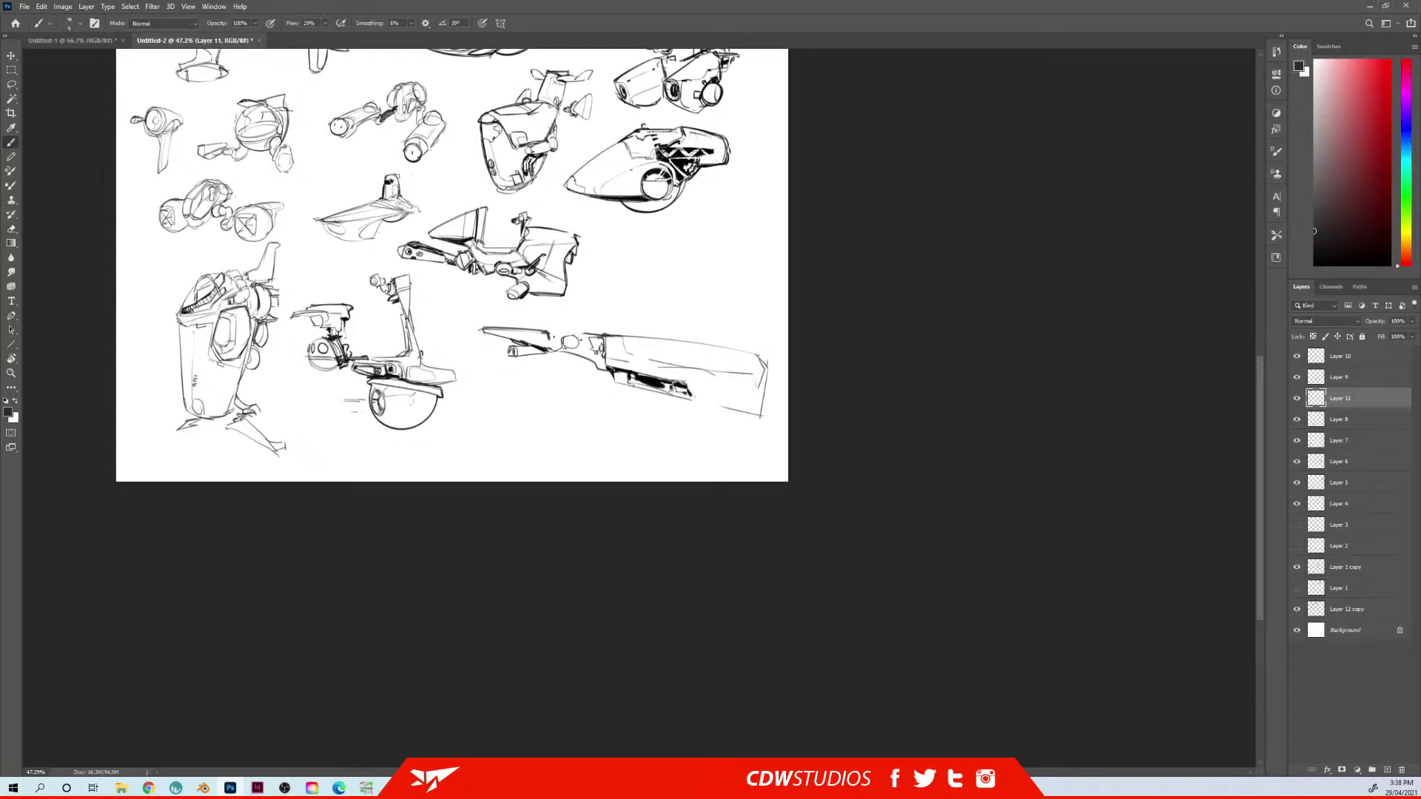
{"action": "left_click_drag", "start_coordinate": [551, 337], "coordinate": [579, 336]}
{"action": "mouse_move", "coordinate": [552, 336]}
{"action": "left_mouse_down"}
{"action": "mouse_move", "coordinate": [594, 319]}
{"action": "mouse_move", "coordinate": [561, 349]}
{"action": "mouse_move", "coordinate": [576, 354]}
{"action": "mouse_move", "coordinate": [552, 359]}
{"action": "mouse_move", "coordinate": [551, 345]}
{"action": "mouse_move", "coordinate": [562, 367]}
{"action": "left_mouse_up"}
{"action": "key", "text": "ctrl+z"}
{"action": "key", "text": "ctrl+z"}
{"action": "key", "text": "ctrl+z"}
{"action": "key", "text": "ctrl+z"}
{"action": "key", "text": "ctrl+z"}
{"action": "key", "text": "ctrl+z"}
{"action": "key", "text": "ctrl+z"}
{"action": "key", "text": "ctrl+z"}
{"action": "key", "text": "ctrl+z"}
Detail the hull's front edge, erase the loose interior lines and draw cleaner upper, lower and rear contours with an inset line
{"action": "left_click_drag", "start_coordinate": [605, 332], "coordinate": [607, 363]}
{"action": "left_click_drag", "start_coordinate": [746, 362], "coordinate": [640, 351]}
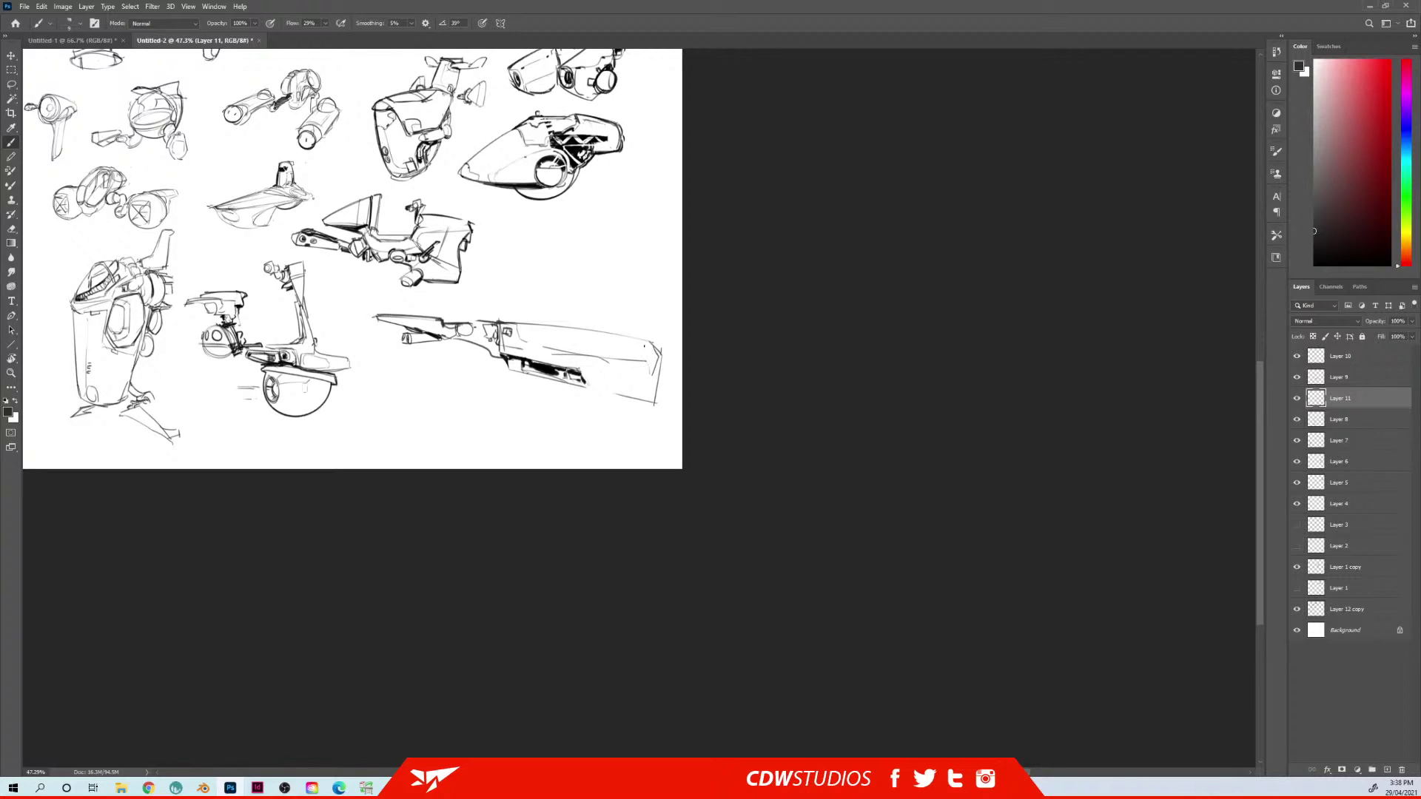
{"action": "left_click_drag", "start_coordinate": [558, 350], "coordinate": [618, 360]}
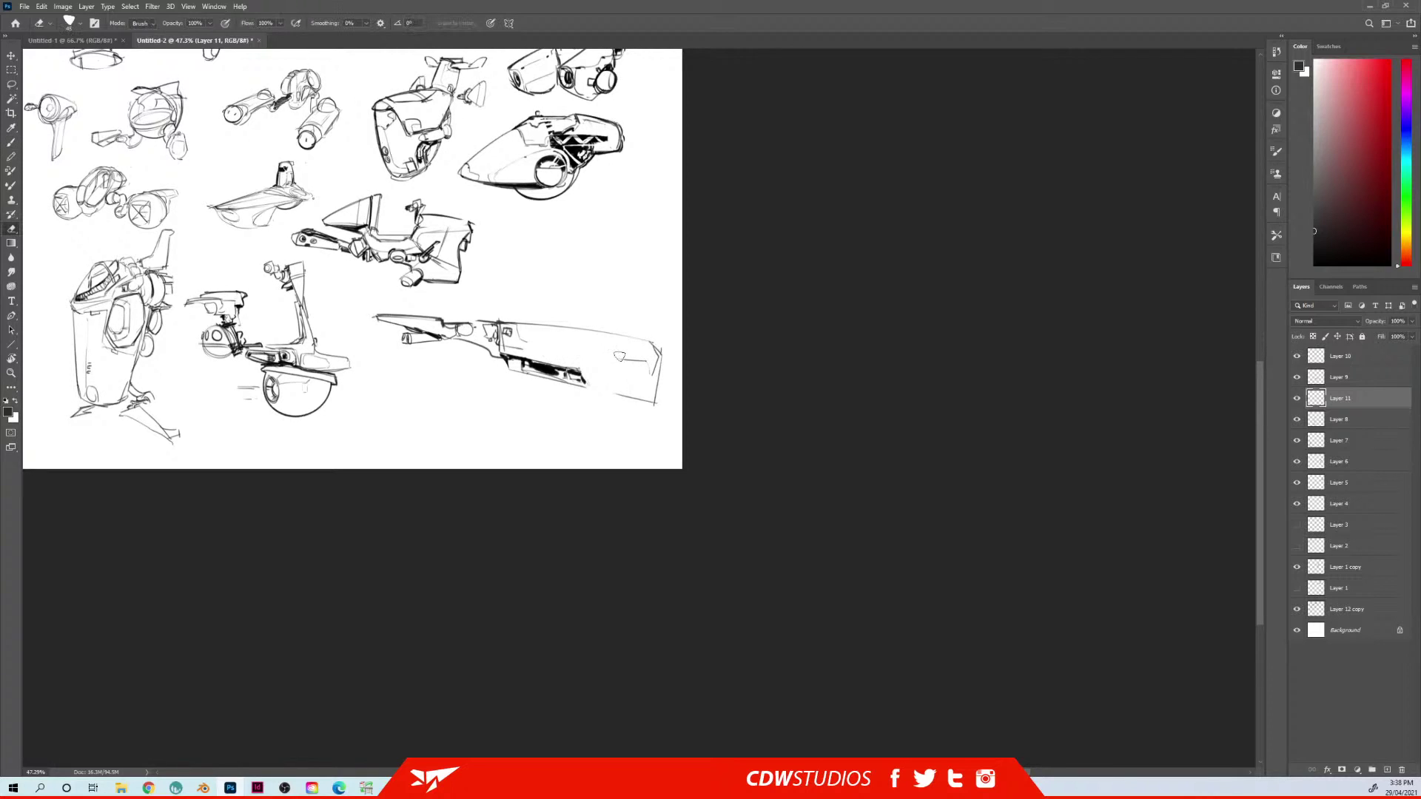
{"action": "key", "text": "b"}
{"action": "mouse_move", "coordinate": [527, 321]}
{"action": "left_mouse_down"}
{"action": "mouse_move", "coordinate": [653, 351]}
{"action": "mouse_move", "coordinate": [634, 358]}
{"action": "mouse_move", "coordinate": [646, 397]}
{"action": "left_mouse_up"}
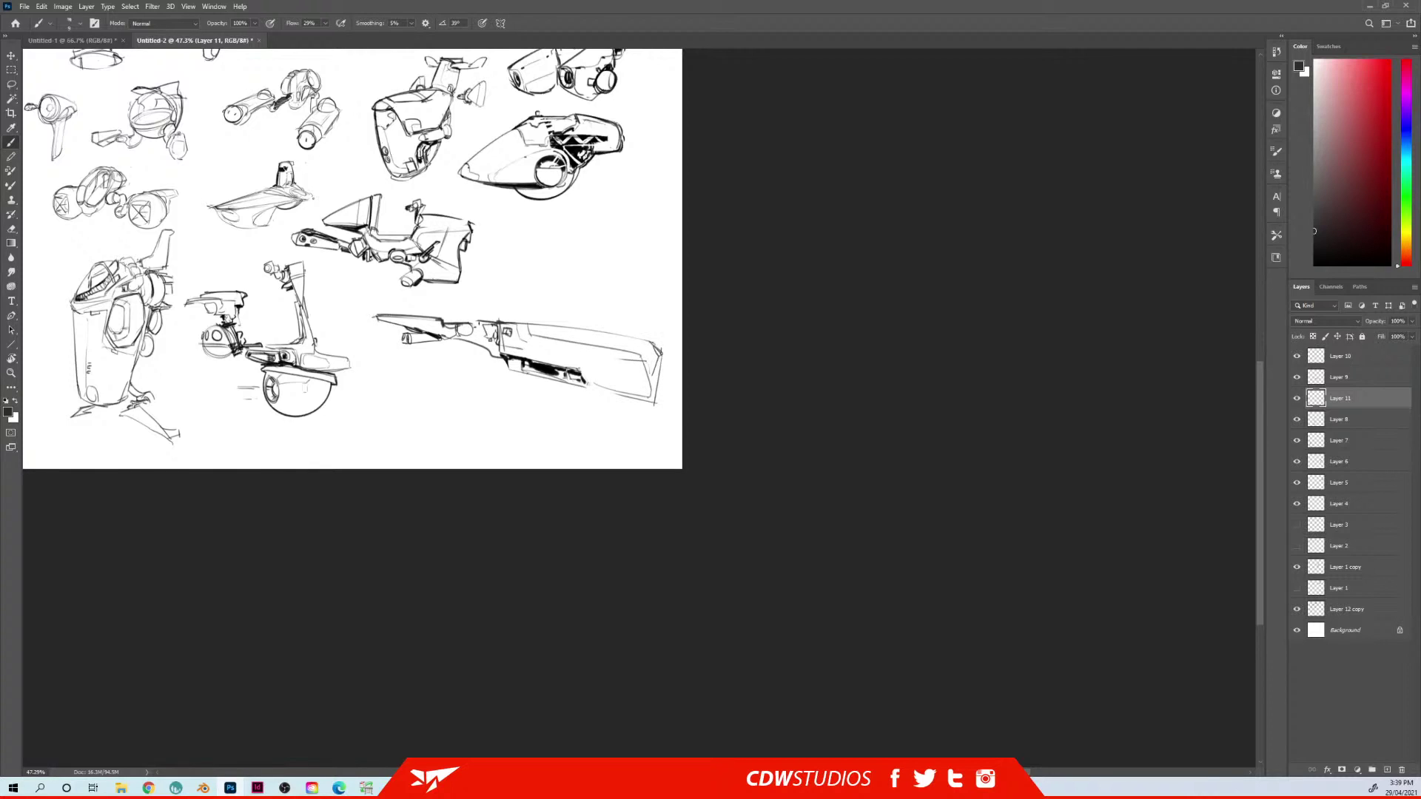
Clean up the neck between the nose and hull and fill its mechanical joint with dark shading
{"action": "key", "text": "e"}
{"action": "mouse_move", "coordinate": [457, 340]}
{"action": "left_mouse_down"}
{"action": "mouse_move", "coordinate": [495, 356]}
{"action": "mouse_move", "coordinate": [455, 340]}
{"action": "mouse_move", "coordinate": [495, 346]}
{"action": "mouse_move", "coordinate": [456, 338]}
{"action": "mouse_move", "coordinate": [481, 345]}
{"action": "left_mouse_up"}
{"action": "key", "text": "b"}
{"action": "key", "text": "e"}
{"action": "key", "text": "b"}
{"action": "mouse_move", "coordinate": [450, 331]}
{"action": "left_mouse_down"}
{"action": "mouse_move", "coordinate": [428, 333]}
{"action": "mouse_move", "coordinate": [444, 335]}
{"action": "left_mouse_up"}
{"action": "key", "text": "e"}
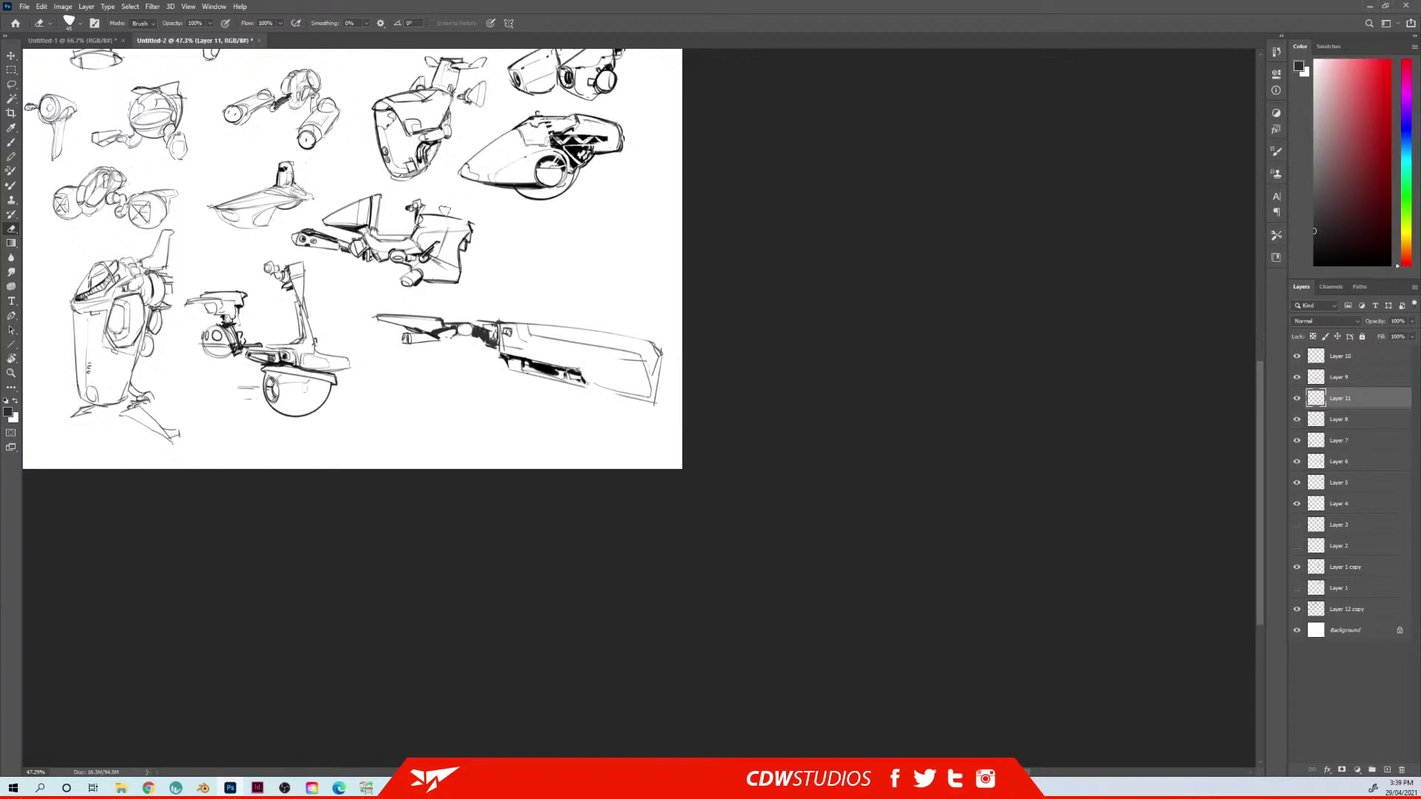
Refine the round joint behind the nose and the small cylinder beneath it with extra lines
{"action": "key", "text": "b"}
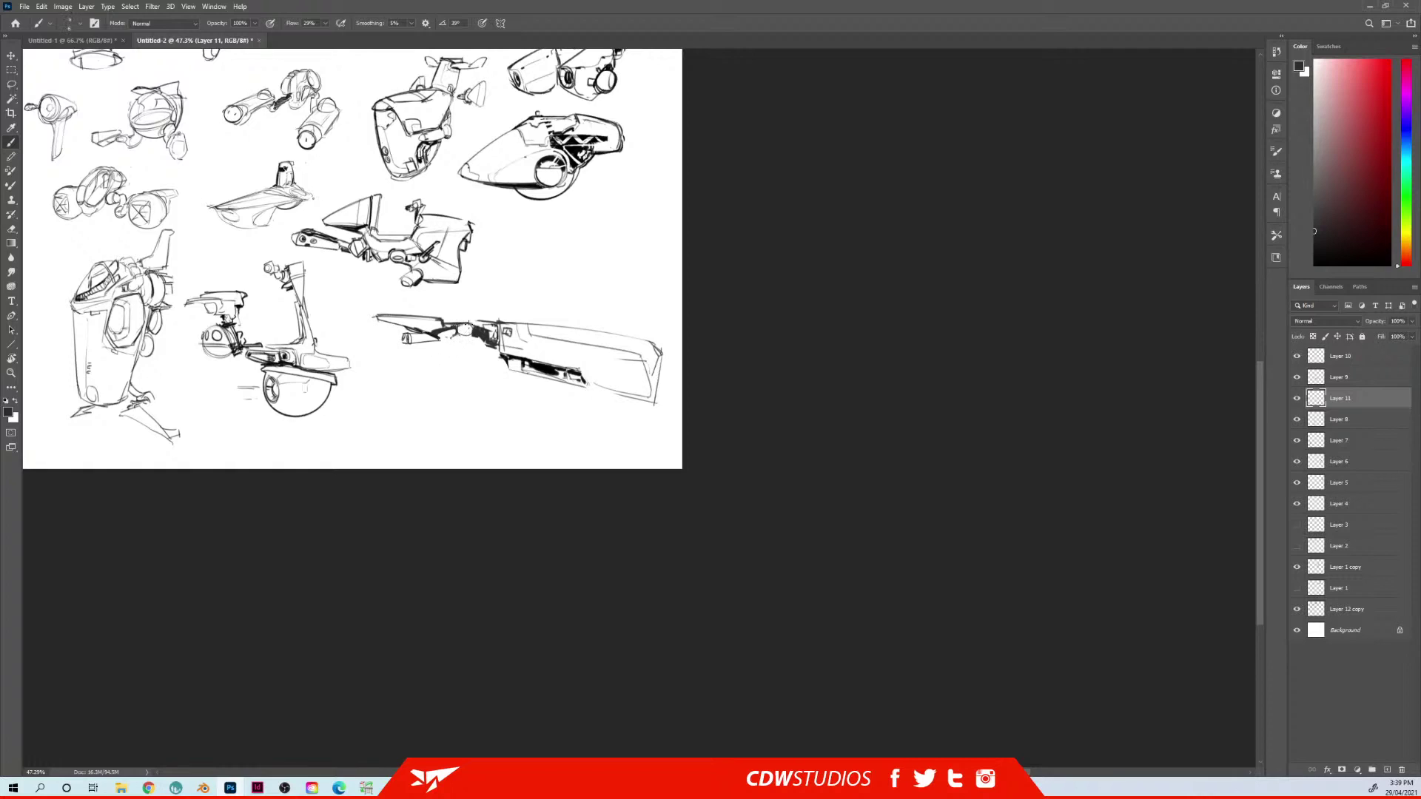
{"action": "left_click_drag", "start_coordinate": [461, 326], "coordinate": [471, 326]}
{"action": "left_click_drag", "start_coordinate": [450, 345], "coordinate": [458, 346]}
{"action": "key", "text": "e"}
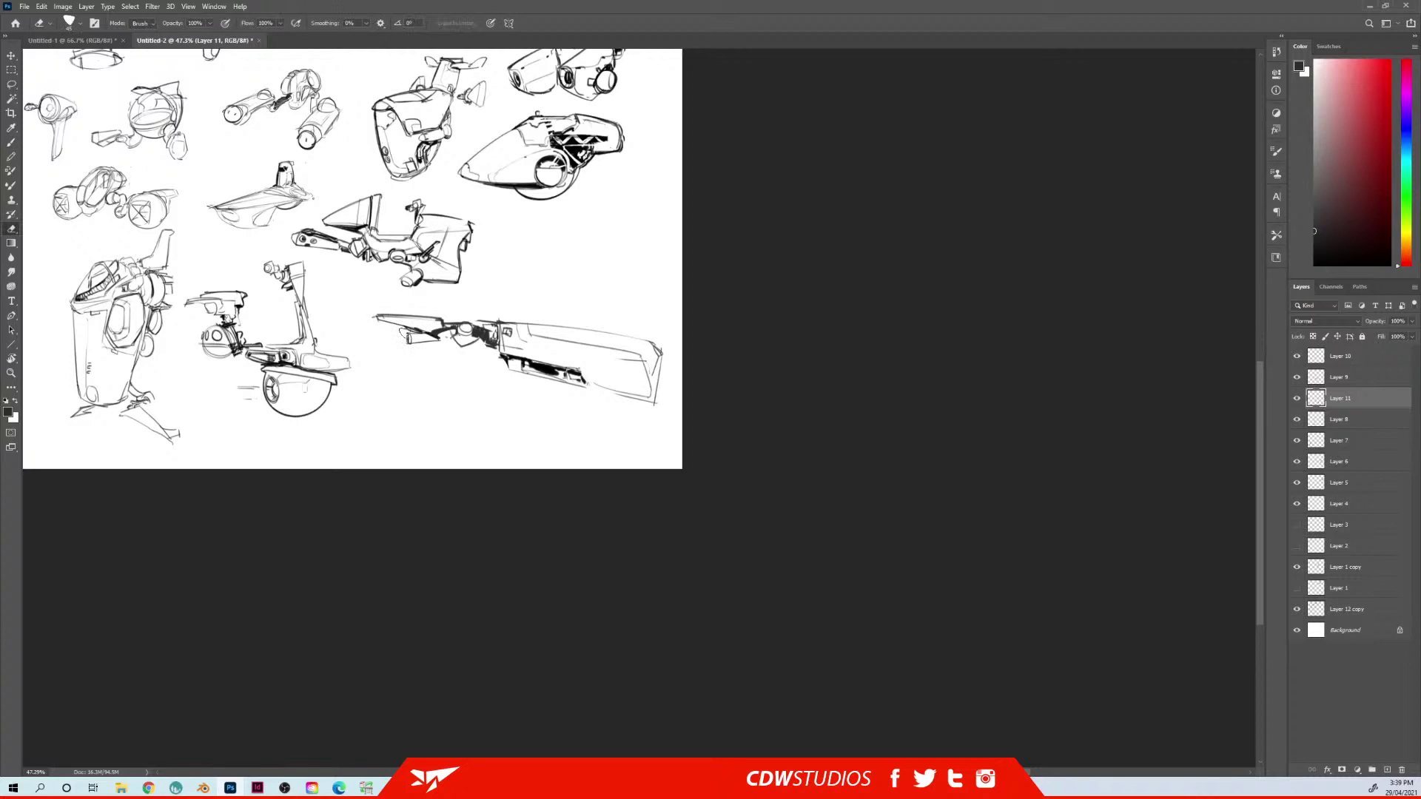
{"action": "key", "text": "b"}
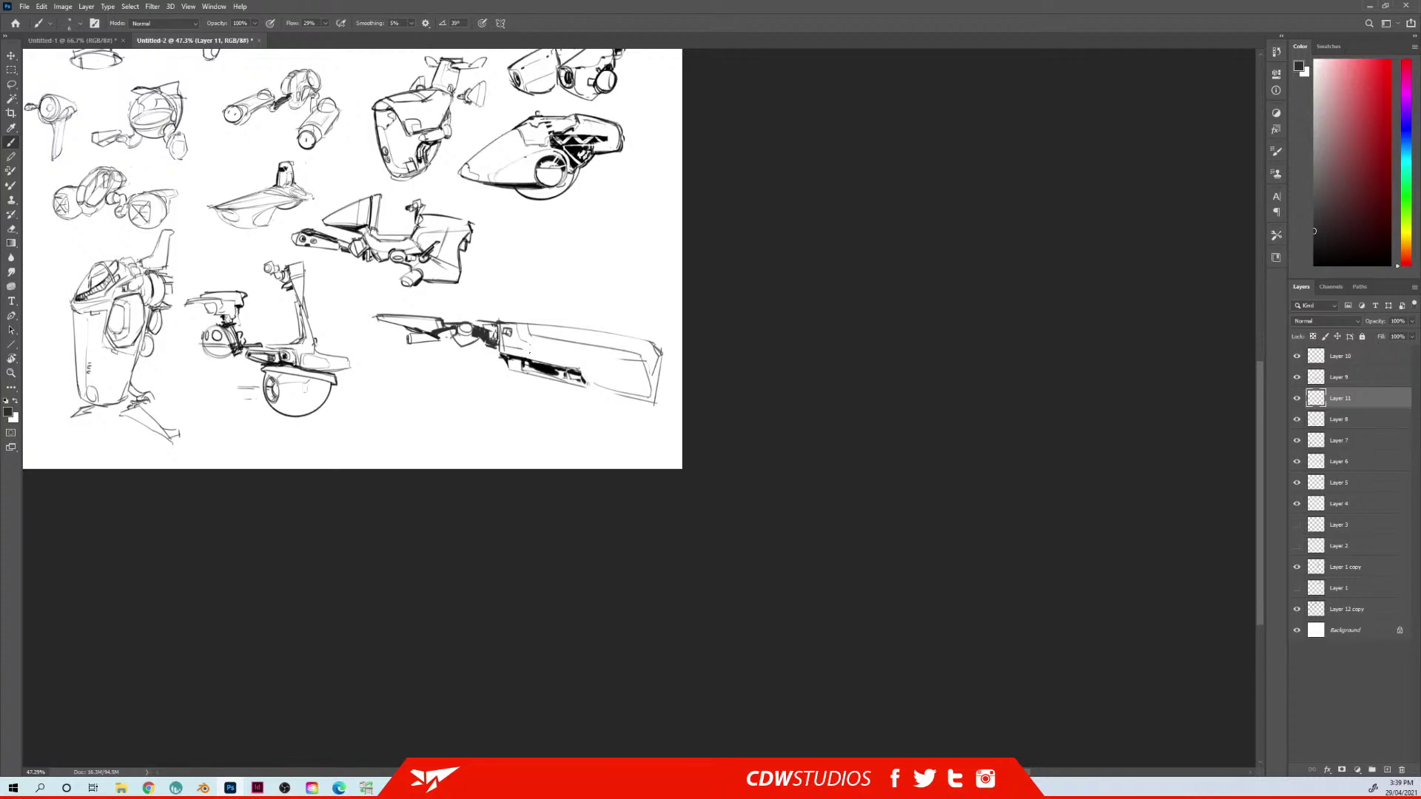
Add a side panel with three round ports to the hull, then sharpen the nose and erase the small cylinder beneath it
{"action": "mouse_move", "coordinate": [536, 346]}
{"action": "left_mouse_down"}
{"action": "mouse_move", "coordinate": [525, 352]}
{"action": "mouse_move", "coordinate": [566, 358]}
{"action": "left_mouse_up"}
{"action": "left_click_drag", "start_coordinate": [398, 313], "coordinate": [438, 316]}
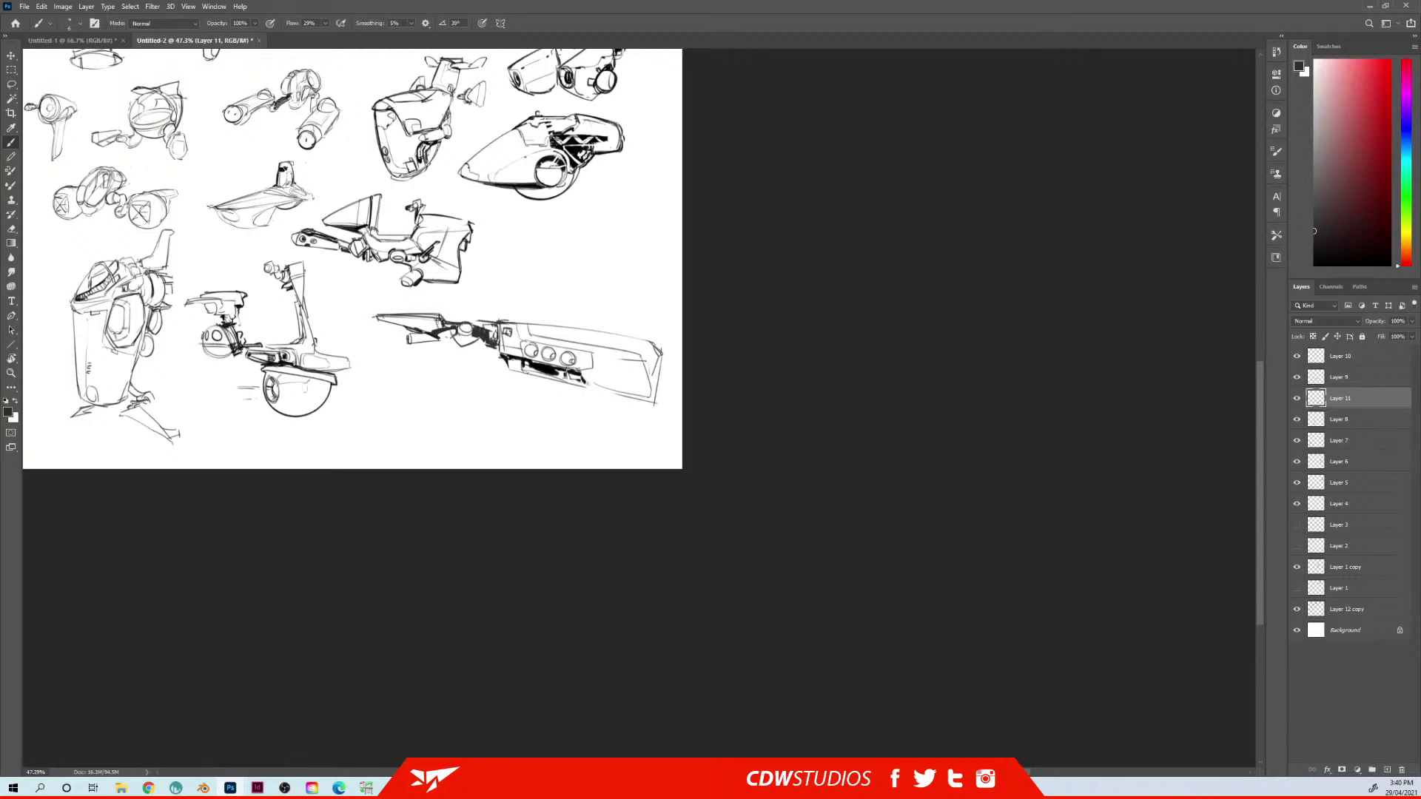
{"action": "mouse_move", "coordinate": [437, 323]}
{"action": "left_mouse_down"}
{"action": "mouse_move", "coordinate": [460, 320]}
{"action": "mouse_move", "coordinate": [403, 338]}
{"action": "mouse_move", "coordinate": [464, 346]}
{"action": "left_mouse_up"}
{"action": "key", "text": "e"}
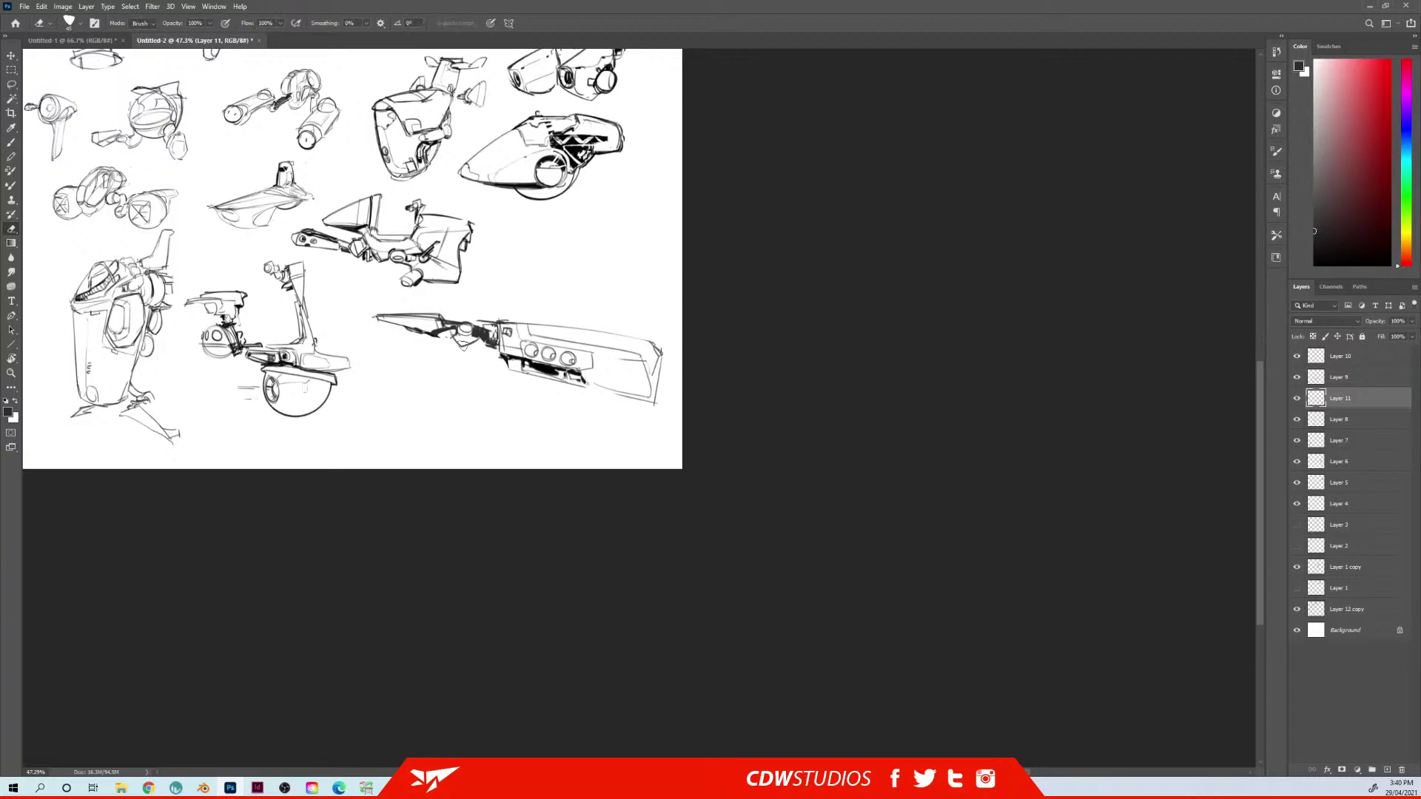
{"action": "key", "text": "b"}
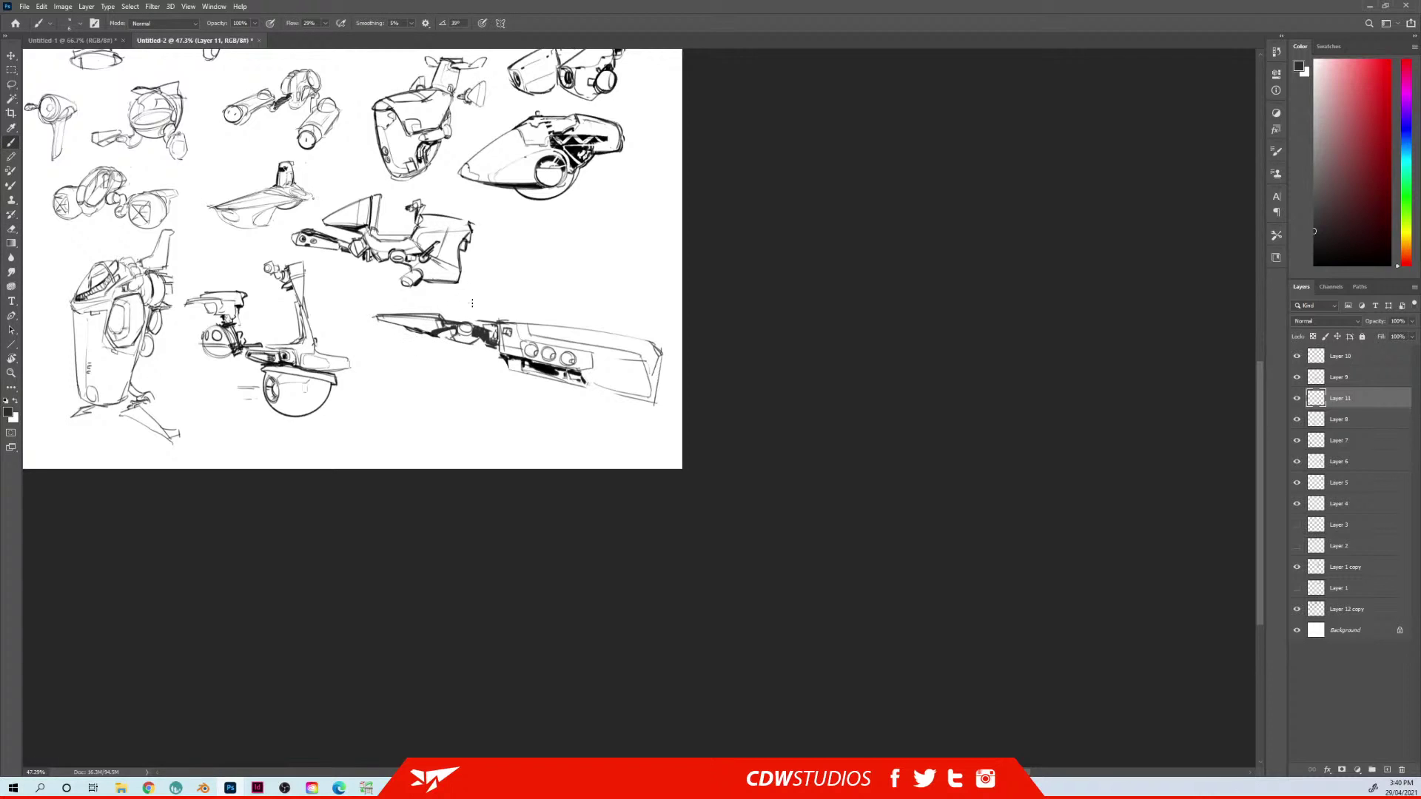
{"action": "left_click_drag", "start_coordinate": [509, 336], "coordinate": [508, 348]}
Scale the long-hulled craft down to about 76% and move it up beside the bike craft, under the one-wheeled vehicle
{"action": "left_click_drag", "start_coordinate": [444, 315], "coordinate": [480, 319]}
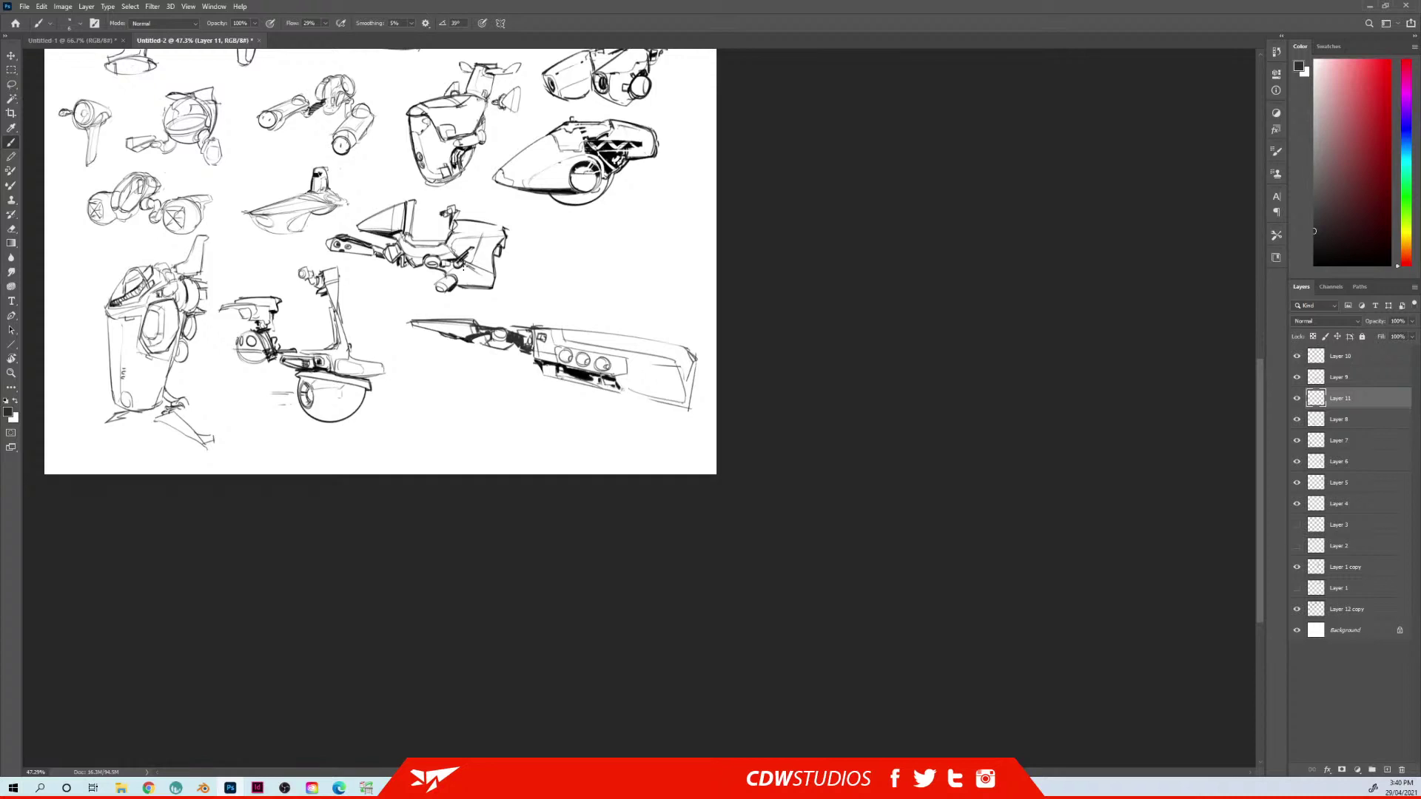
{"action": "scroll", "coordinate": [425, 352], "scroll_direction": "down", "scroll_amount": 2}
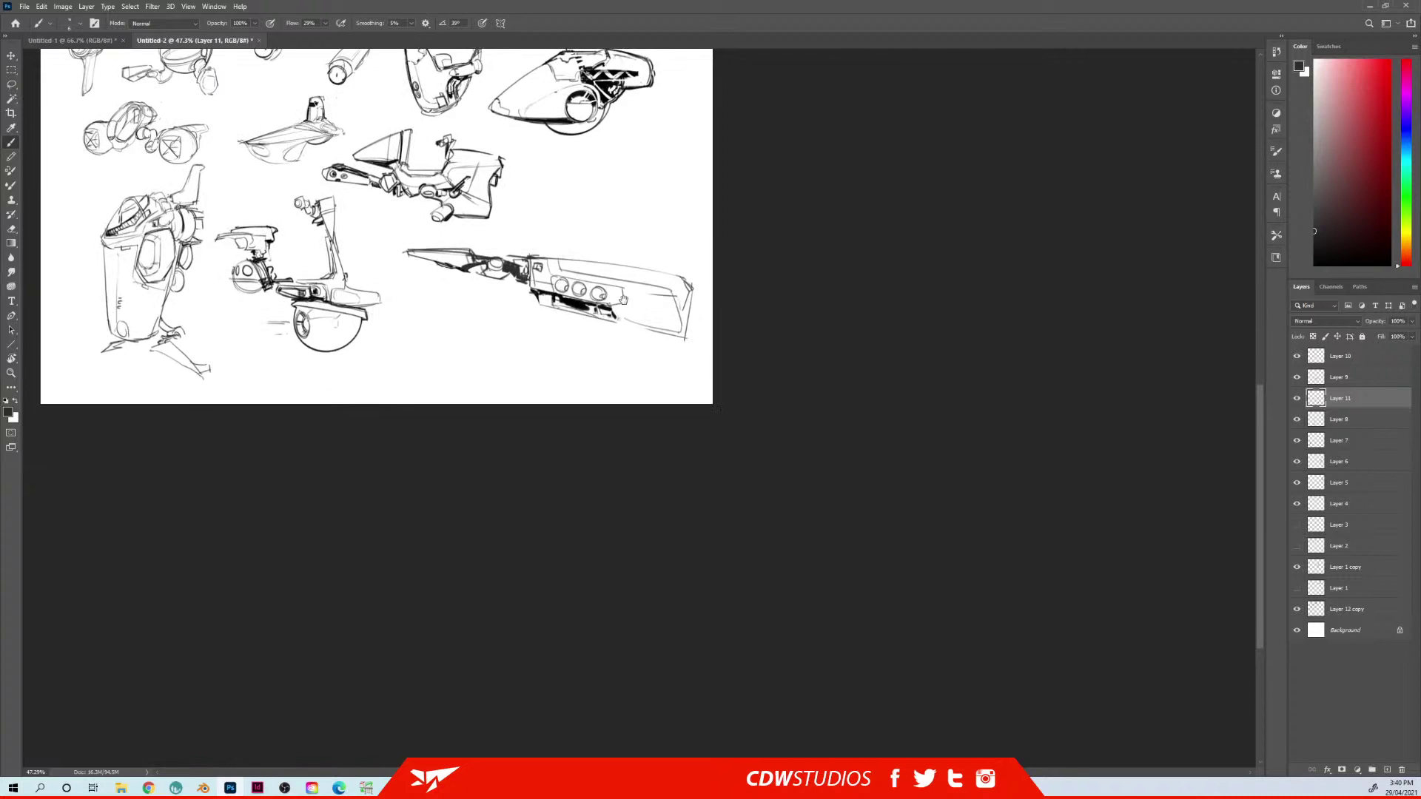
{"action": "mouse_move", "coordinate": [590, 282]}
{"action": "left_mouse_down"}
{"action": "mouse_move", "coordinate": [612, 185]}
{"action": "mouse_move", "coordinate": [561, 258]}
{"action": "left_mouse_up"}
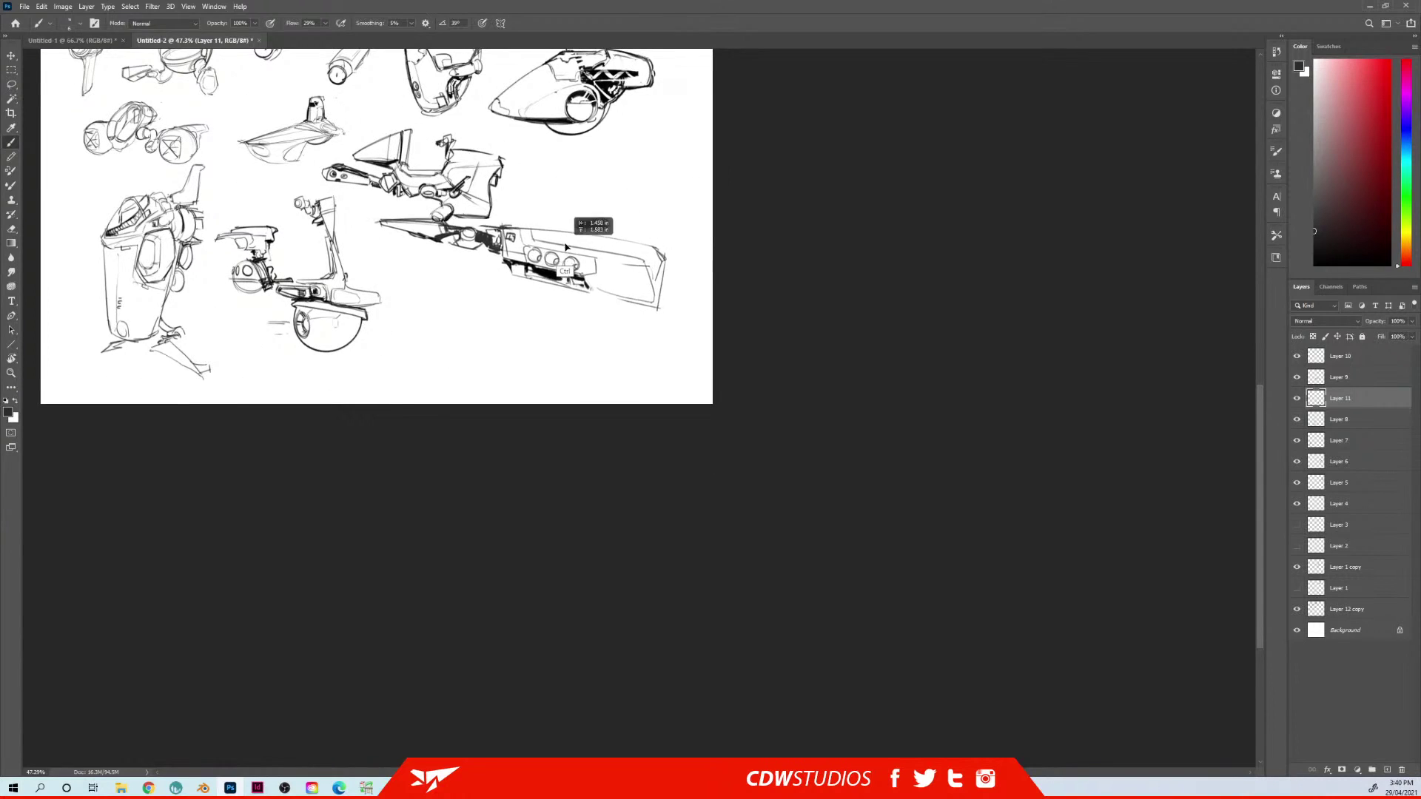
{"action": "key", "text": "ctrl+t"}
{"action": "left_click_drag", "start_coordinate": [375, 217], "coordinate": [435, 235]}
{"action": "key", "text": "Return"}
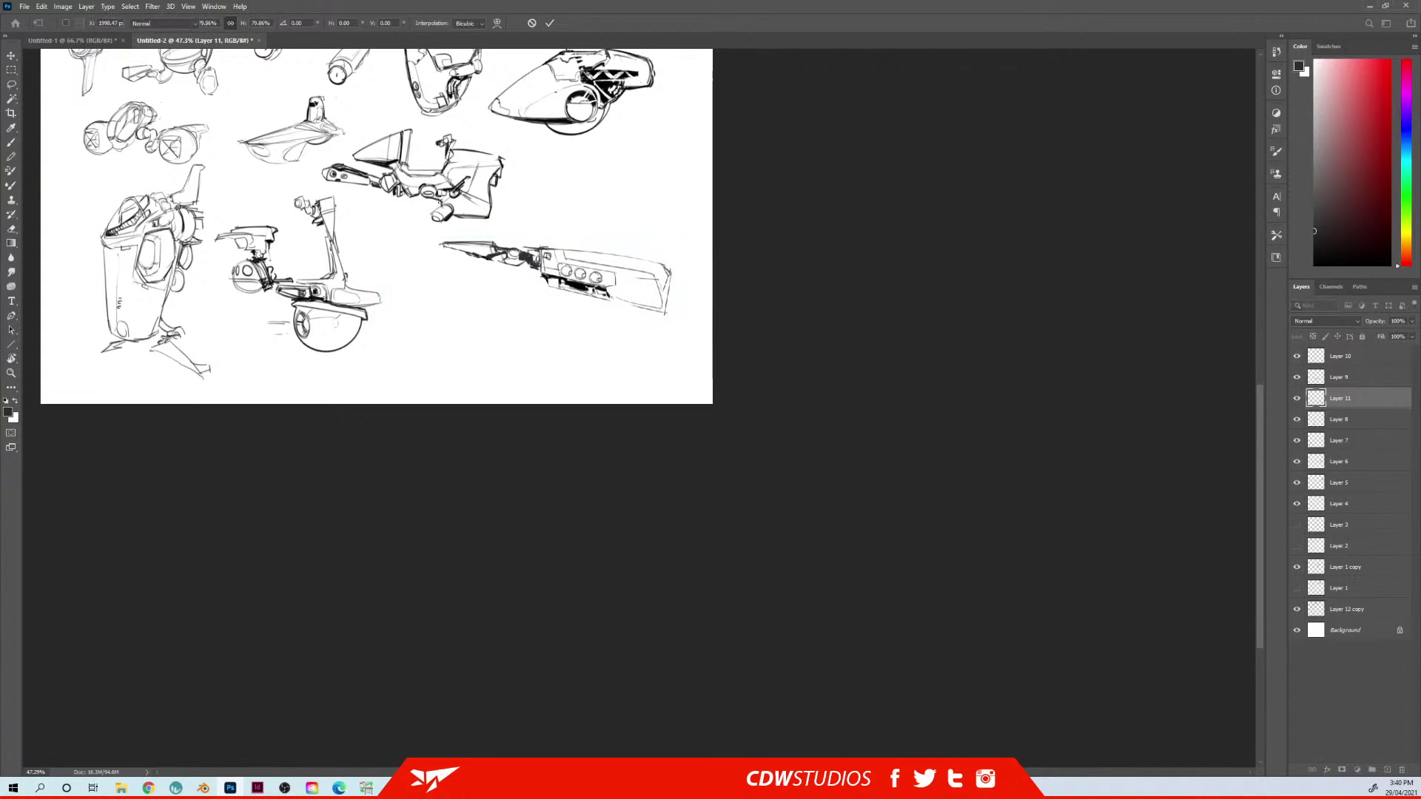
{"action": "mouse_move", "coordinate": [611, 289]}
{"action": "left_mouse_down"}
{"action": "mouse_move", "coordinate": [647, 189]}
{"action": "mouse_move", "coordinate": [625, 171]}
{"action": "left_mouse_up"}
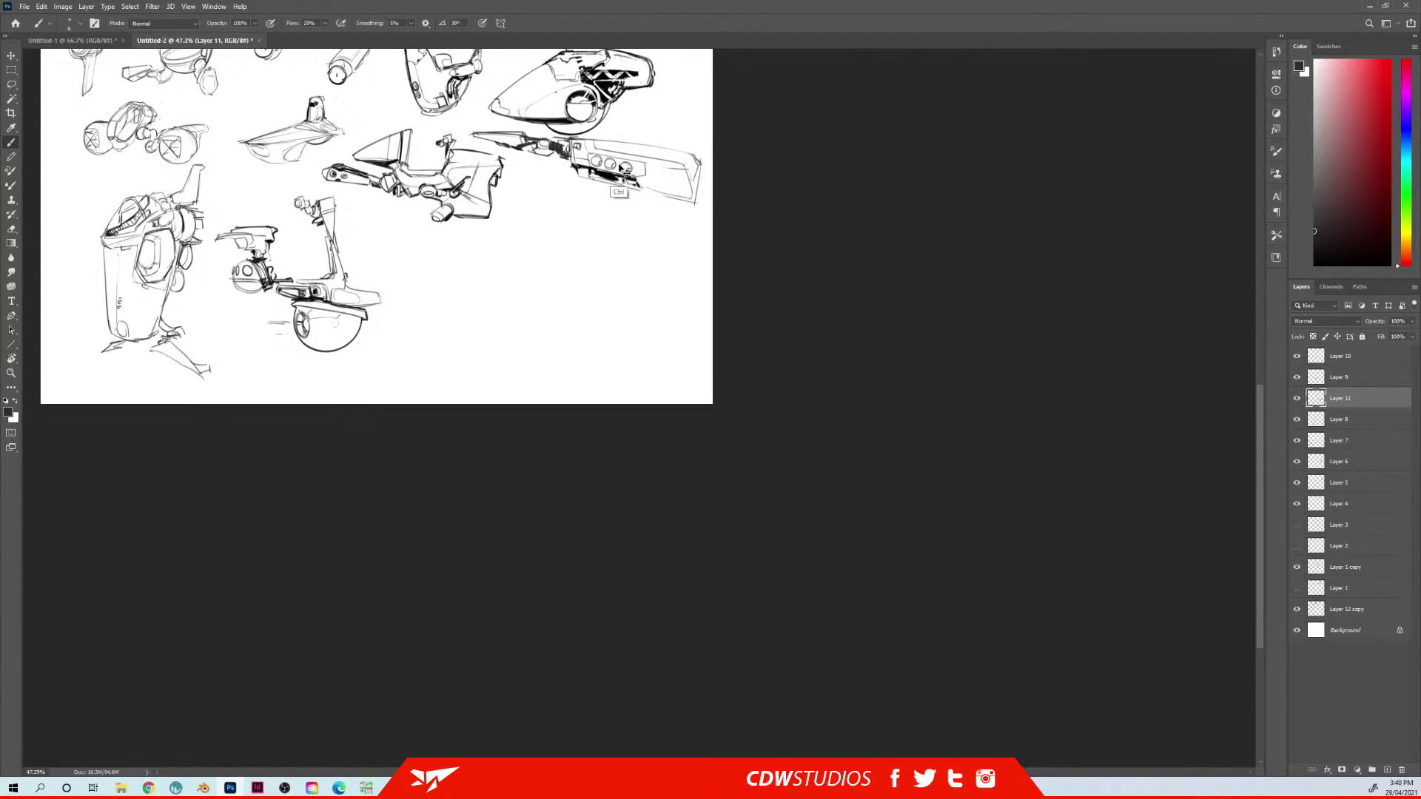
On a new layer, sketch a boot-shaped rear body with a tall slanted fin in the empty space beside the scooter
{"action": "key", "text": "ctrl+shift+alt+n"}
{"action": "left_click_drag", "start_coordinate": [331, 111], "coordinate": [349, 130]}
{"action": "left_click_drag", "start_coordinate": [440, 308], "coordinate": [460, 244]}
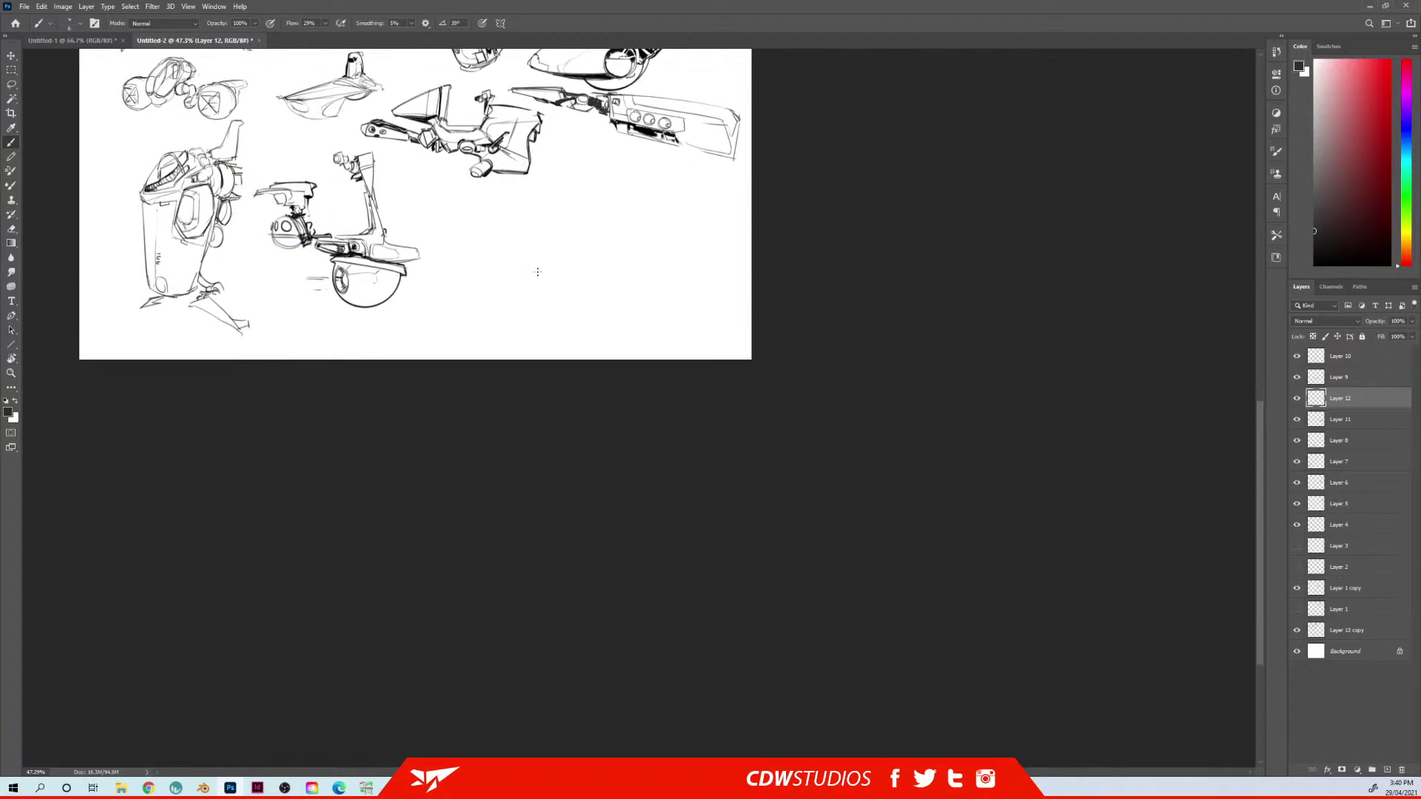
{"action": "mouse_move", "coordinate": [638, 228]}
{"action": "left_mouse_down"}
{"action": "mouse_move", "coordinate": [618, 302]}
{"action": "mouse_move", "coordinate": [625, 229]}
{"action": "mouse_move", "coordinate": [605, 270]}
{"action": "mouse_move", "coordinate": [580, 278]}
{"action": "mouse_move", "coordinate": [590, 308]}
{"action": "mouse_move", "coordinate": [614, 310]}
{"action": "left_mouse_up"}
{"action": "left_click_drag", "start_coordinate": [404, 280], "coordinate": [682, 294]}
Add panel lines and a narrow vertical stripe to the body of the upright legged craft
{"action": "mouse_move", "coordinate": [419, 256]}
{"action": "left_mouse_down"}
{"action": "mouse_move", "coordinate": [440, 260]}
{"action": "mouse_move", "coordinate": [443, 292]}
{"action": "mouse_move", "coordinate": [459, 294]}
{"action": "left_mouse_up"}
{"action": "left_click_drag", "start_coordinate": [458, 294], "coordinate": [459, 311]}
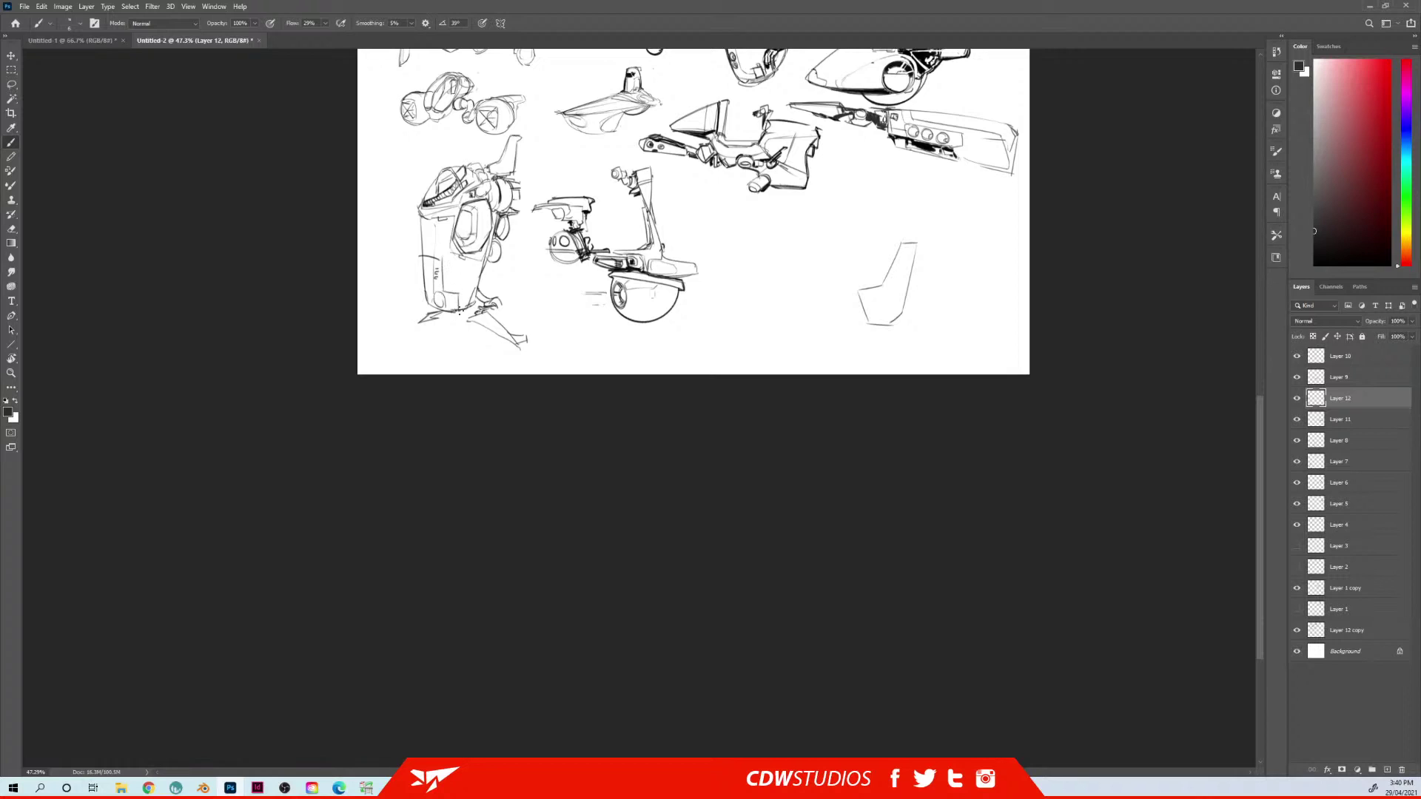
{"action": "left_click_drag", "start_coordinate": [443, 210], "coordinate": [453, 267]}
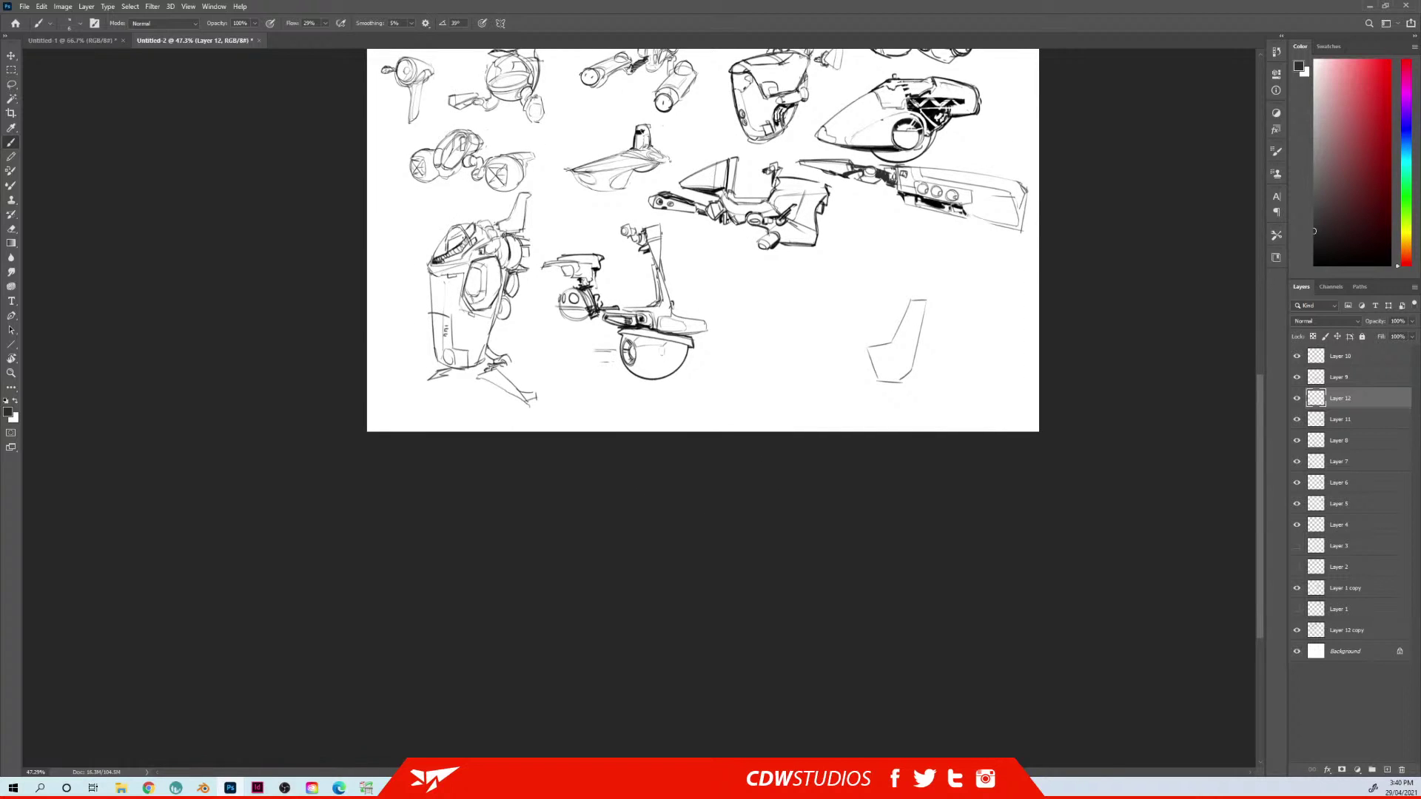
{"action": "left_click_drag", "start_coordinate": [459, 232], "coordinate": [464, 247]}
{"action": "left_click_drag", "start_coordinate": [453, 252], "coordinate": [458, 334]}
{"action": "left_click_drag", "start_coordinate": [446, 353], "coordinate": [451, 358]}
Draw a rounded inset in the boot-shaped body and sketch a helmet-like front pod ahead of it
{"action": "left_click_drag", "start_coordinate": [692, 244], "coordinate": [476, 225]}
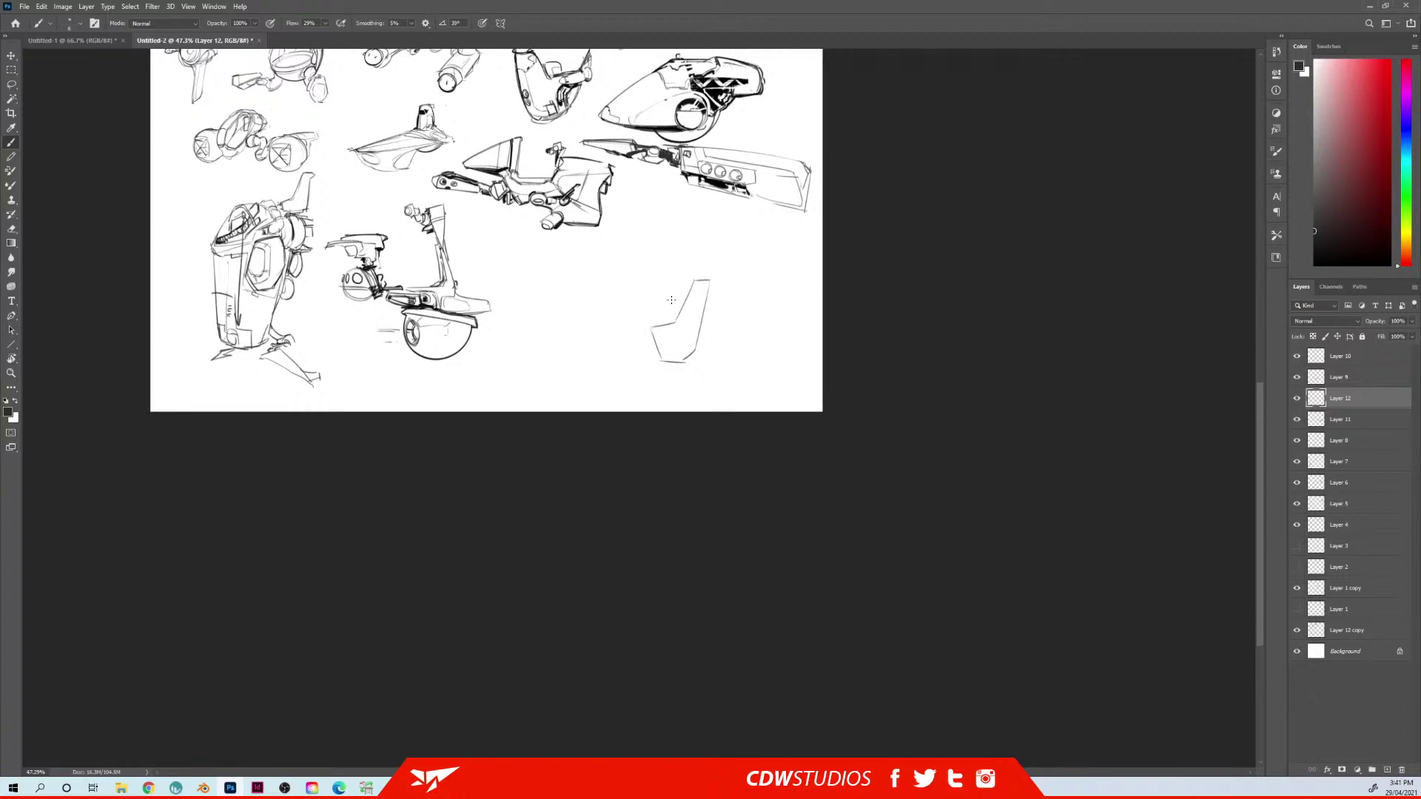
{"action": "mouse_move", "coordinate": [686, 329]}
{"action": "left_mouse_down"}
{"action": "mouse_move", "coordinate": [682, 353]}
{"action": "mouse_move", "coordinate": [693, 335]}
{"action": "mouse_move", "coordinate": [679, 326]}
{"action": "left_mouse_up"}
{"action": "key", "text": "ctrl+z"}
{"action": "mouse_move", "coordinate": [557, 271]}
{"action": "left_mouse_down"}
{"action": "mouse_move", "coordinate": [557, 318]}
{"action": "mouse_move", "coordinate": [543, 286]}
{"action": "mouse_move", "coordinate": [579, 291]}
{"action": "mouse_move", "coordinate": [548, 295]}
{"action": "mouse_move", "coordinate": [544, 279]}
{"action": "mouse_move", "coordinate": [578, 315]}
{"action": "left_mouse_up"}
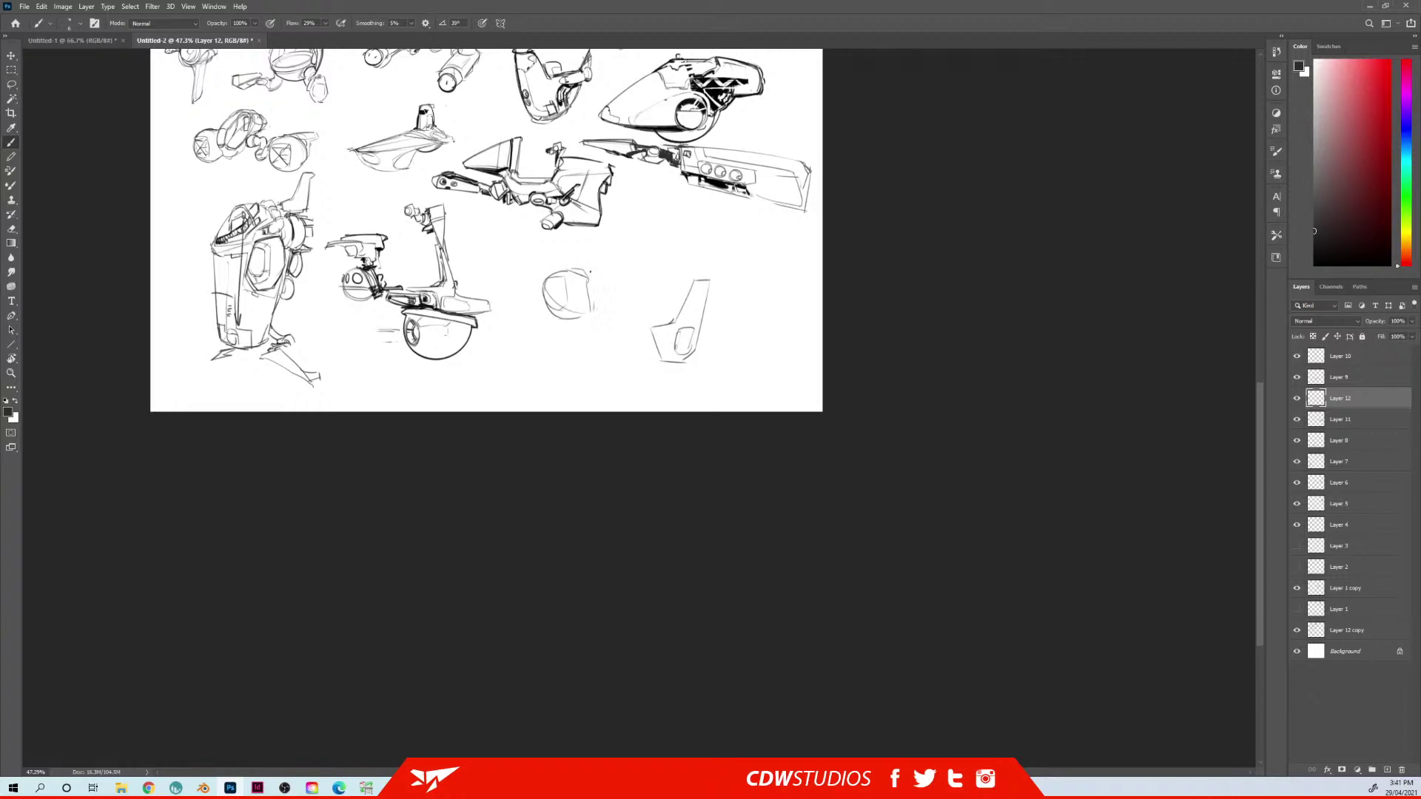
{"action": "mouse_move", "coordinate": [549, 276]}
{"action": "left_mouse_down"}
{"action": "mouse_move", "coordinate": [595, 259]}
{"action": "mouse_move", "coordinate": [587, 304]}
{"action": "left_mouse_up"}
Sketch a handlebar with a curved stem above the rear body and a low stepped footboard reaching toward the front pod
{"action": "mouse_move", "coordinate": [644, 265]}
{"action": "left_mouse_down"}
{"action": "mouse_move", "coordinate": [658, 256]}
{"action": "mouse_move", "coordinate": [679, 306]}
{"action": "mouse_move", "coordinate": [628, 270]}
{"action": "mouse_move", "coordinate": [670, 261]}
{"action": "mouse_move", "coordinate": [684, 309]}
{"action": "left_mouse_up"}
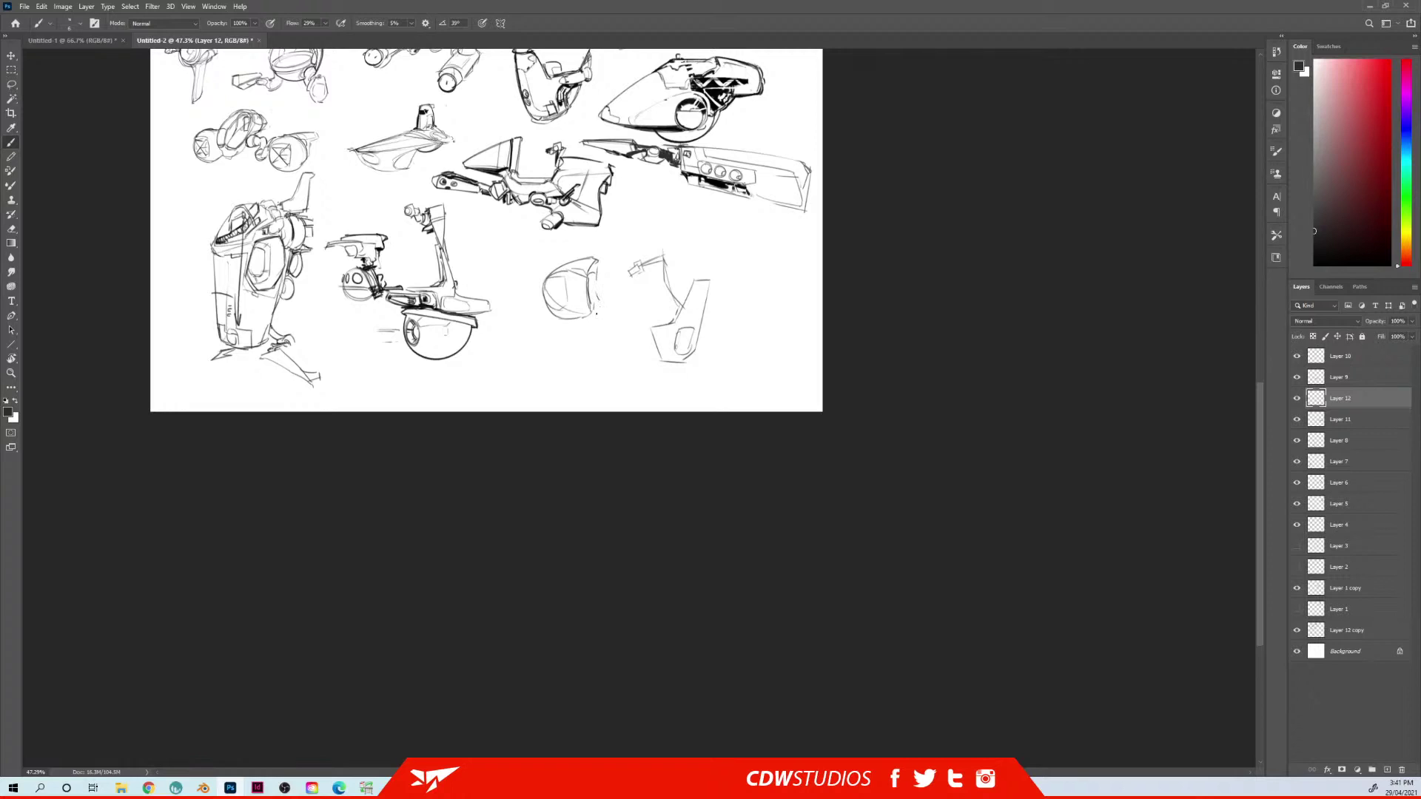
{"action": "left_click_drag", "start_coordinate": [631, 335], "coordinate": [614, 264]}
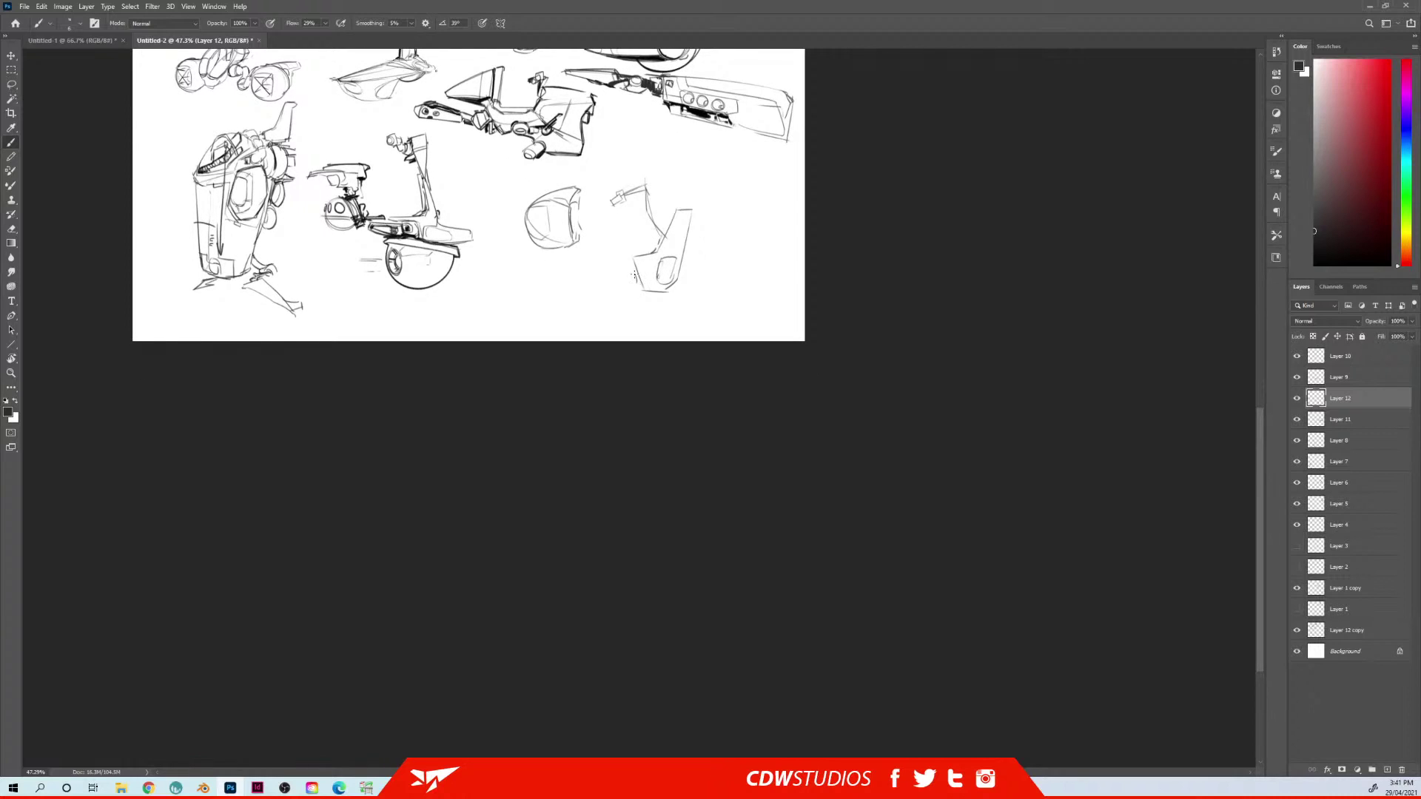
{"action": "mouse_move", "coordinate": [635, 275]}
{"action": "left_mouse_down"}
{"action": "mouse_move", "coordinate": [583, 270]}
{"action": "mouse_move", "coordinate": [565, 244]}
{"action": "mouse_move", "coordinate": [581, 243]}
{"action": "mouse_move", "coordinate": [583, 267]}
{"action": "mouse_move", "coordinate": [621, 266]}
{"action": "mouse_move", "coordinate": [604, 247]}
{"action": "mouse_move", "coordinate": [636, 260]}
{"action": "left_mouse_up"}
{"action": "key", "text": "e"}
{"action": "key", "text": "b"}
{"action": "key", "text": "e"}
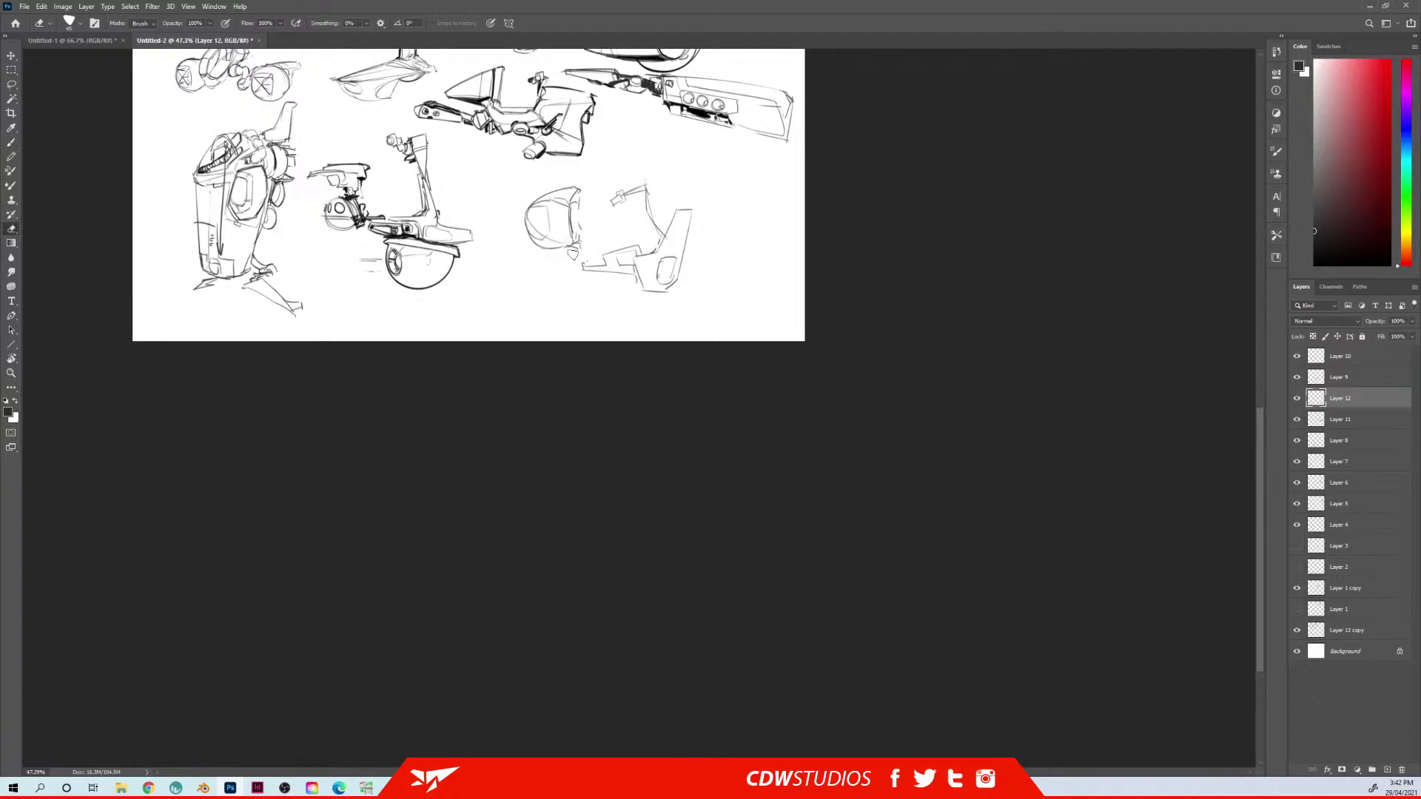
{"action": "key", "text": "b"}
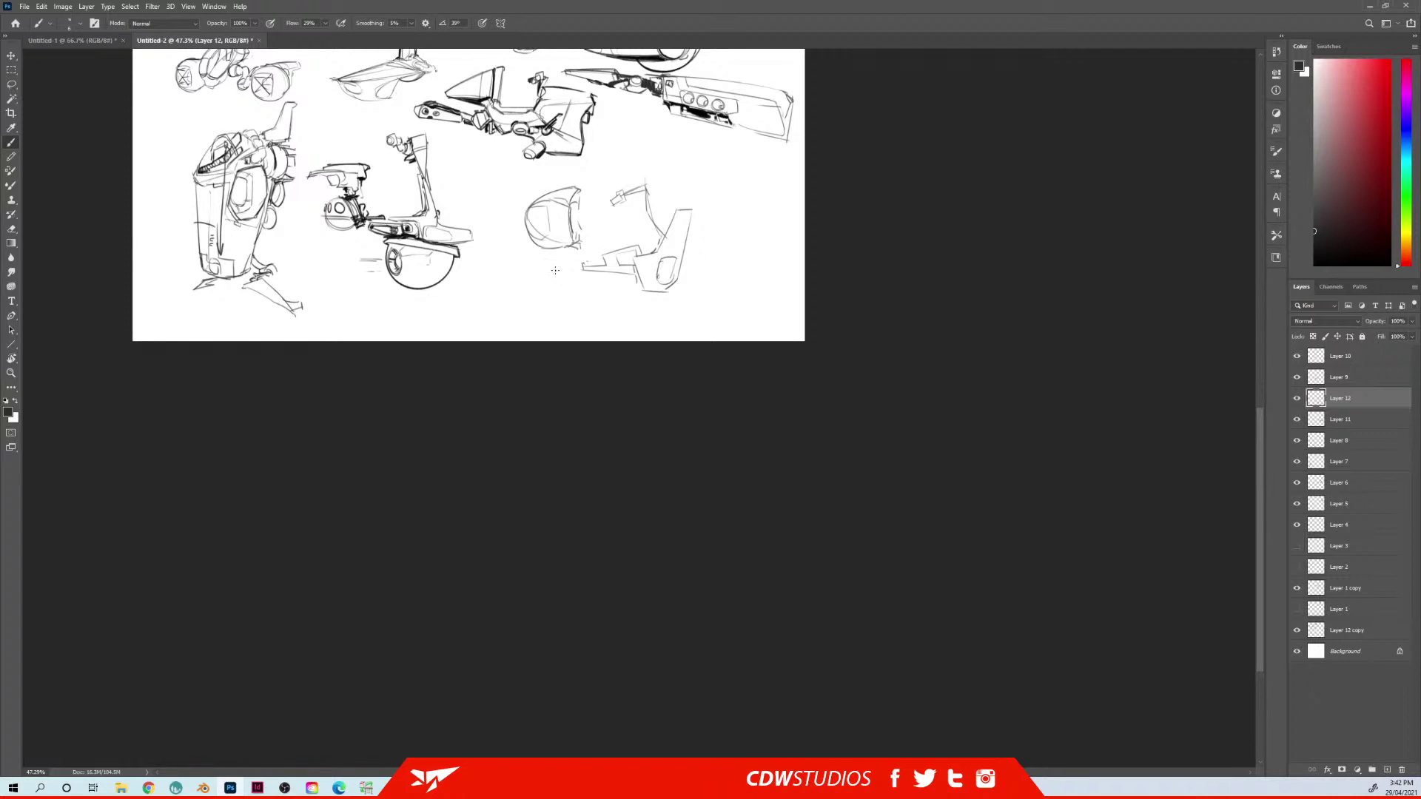
Undo the last stroke, then sketch a small boxy foot beneath the front pod and reshape the pod's top with pointed fins
{"action": "key", "text": "ctrl+z"}
{"action": "left_click_drag", "start_coordinate": [546, 261], "coordinate": [556, 263]}
{"action": "scroll", "coordinate": [485, 213], "scroll_direction": "up", "scroll_amount": 3}
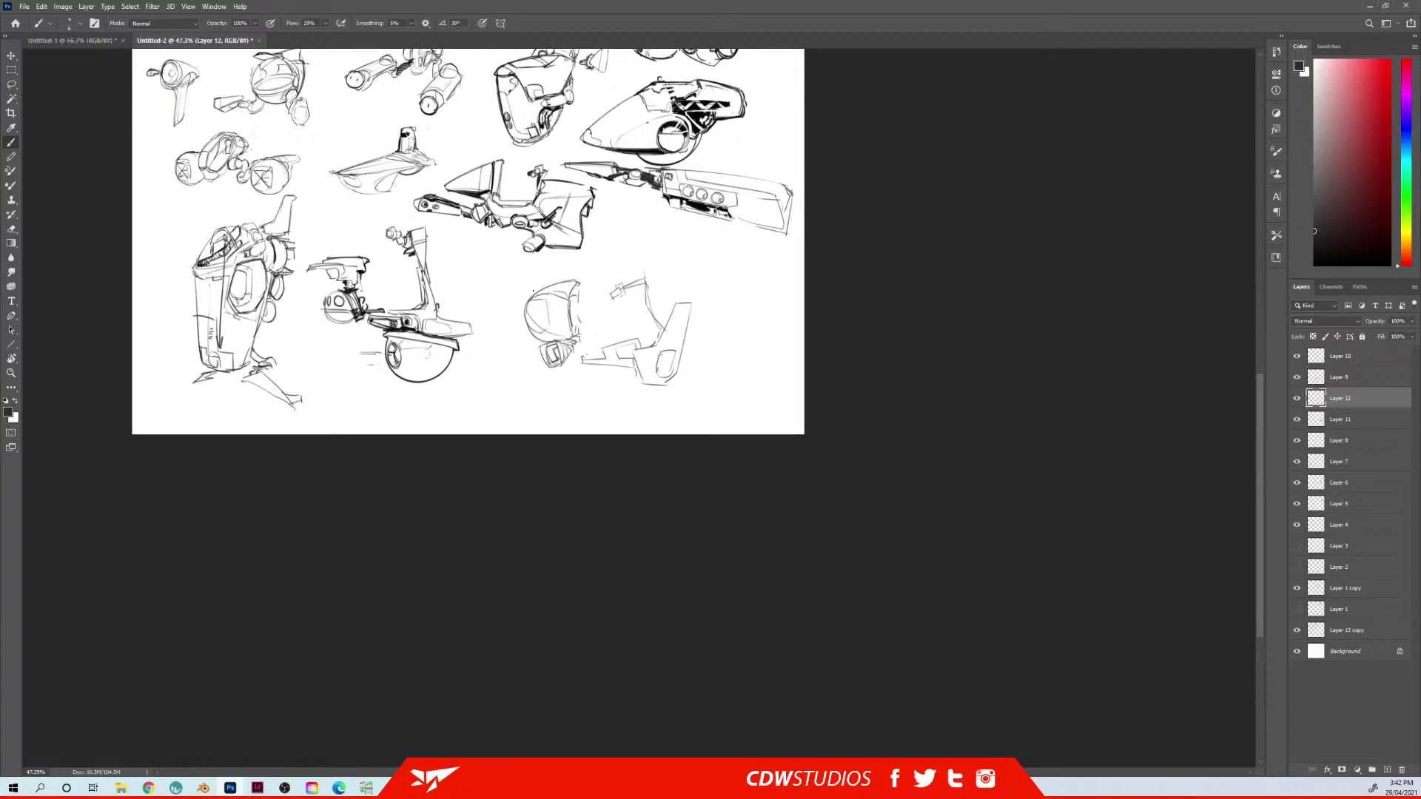
{"action": "left_click_drag", "start_coordinate": [531, 298], "coordinate": [552, 293]}
{"action": "mouse_move", "coordinate": [552, 294]}
{"action": "left_mouse_down"}
{"action": "mouse_move", "coordinate": [530, 273]}
{"action": "mouse_move", "coordinate": [532, 299]}
{"action": "mouse_move", "coordinate": [548, 280]}
{"action": "left_mouse_up"}
{"action": "left_click_drag", "start_coordinate": [567, 302], "coordinate": [562, 334]}
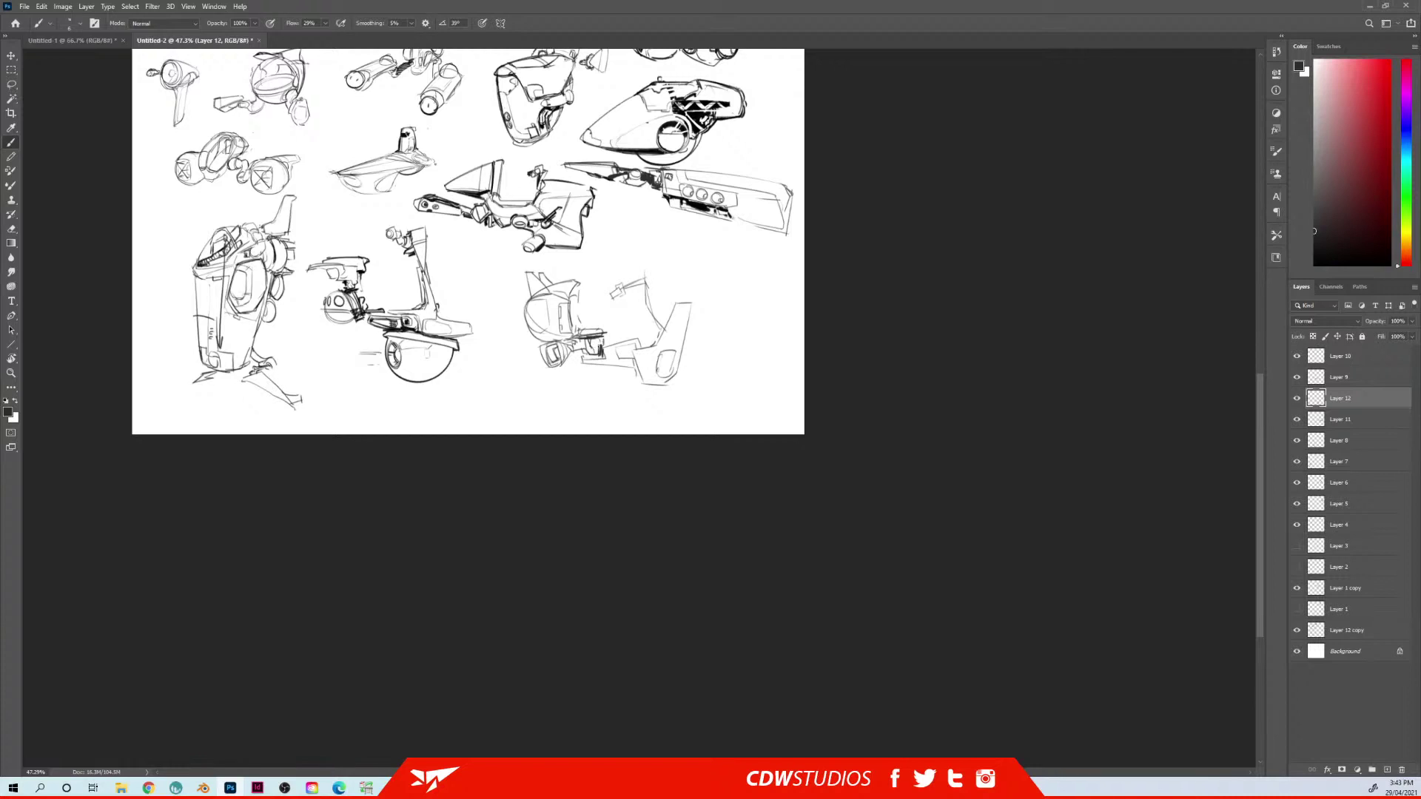
Fill in dark mechanical detail on the connector between the front pod and the footboard
{"action": "left_click_drag", "start_coordinate": [601, 352], "coordinate": [582, 349]}
{"action": "left_click_drag", "start_coordinate": [598, 341], "coordinate": [600, 344]}
{"action": "key", "text": "e"}
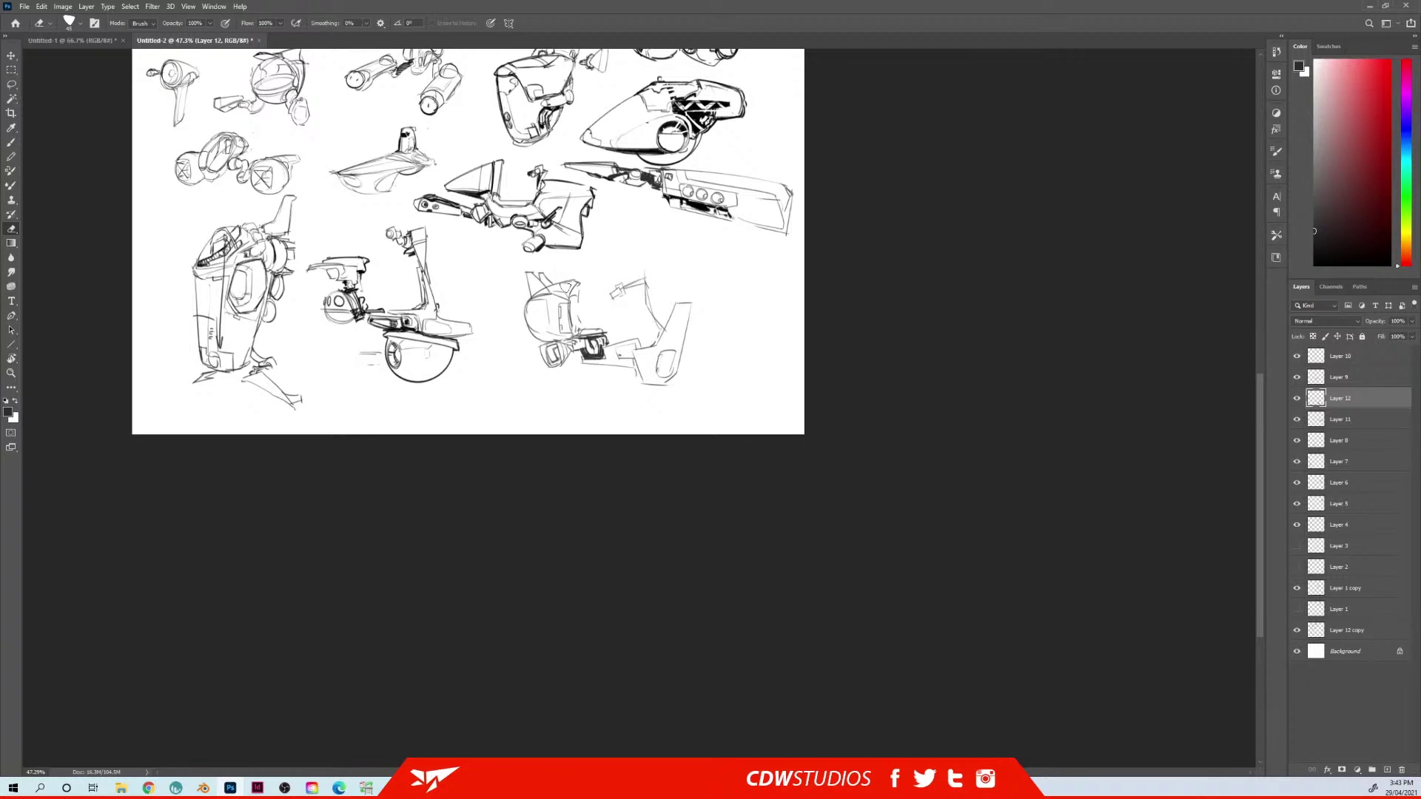
{"action": "key", "text": "b"}
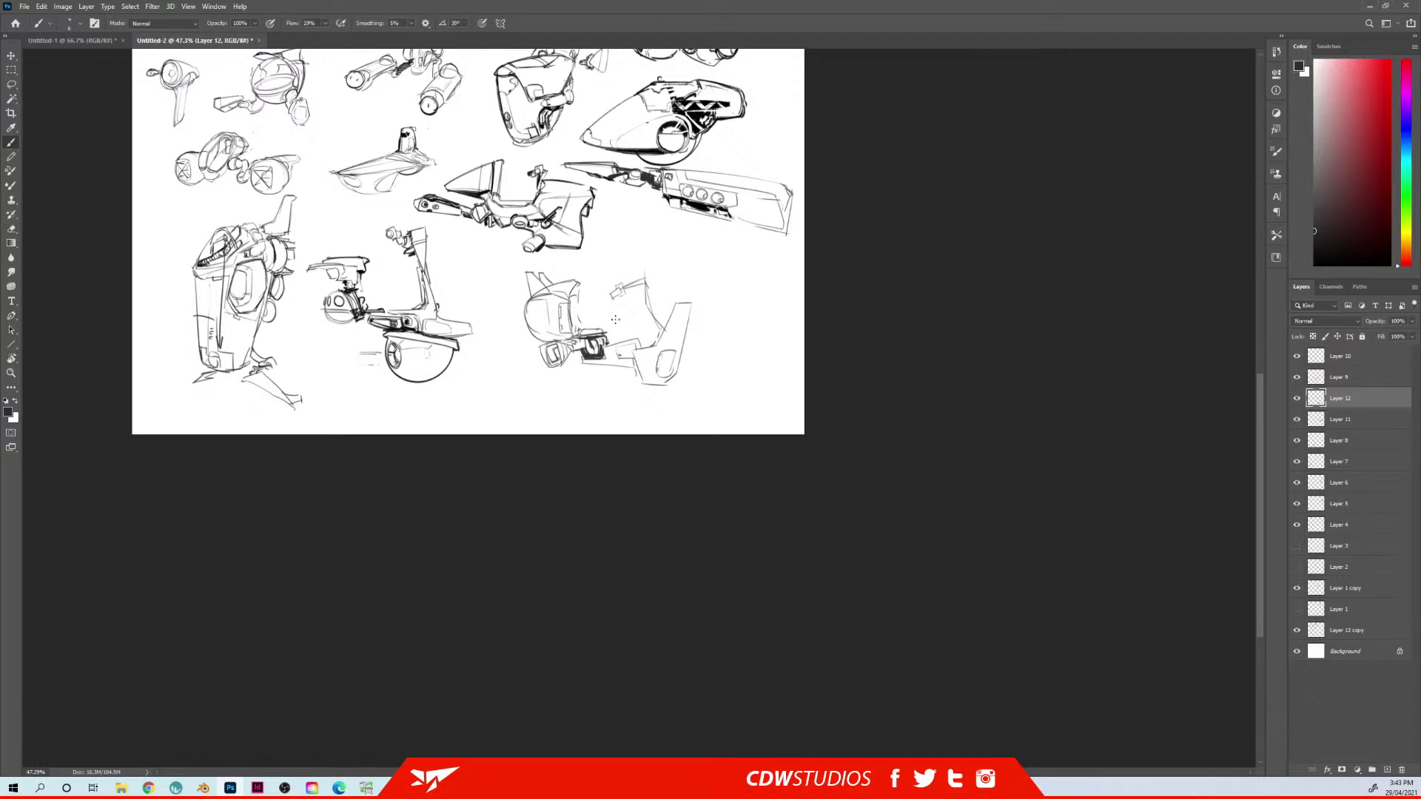
Add dark accents where the footboard meets the rear body and thicken the rear edge of the front pod
{"action": "left_click_drag", "start_coordinate": [575, 298], "coordinate": [580, 332]}
{"action": "left_click_drag", "start_coordinate": [619, 341], "coordinate": [624, 330]}
{"action": "left_click_drag", "start_coordinate": [617, 349], "coordinate": [634, 346]}
{"action": "left_click_drag", "start_coordinate": [632, 357], "coordinate": [641, 381]}
{"action": "left_click_drag", "start_coordinate": [630, 356], "coordinate": [642, 381]}
{"action": "mouse_move", "coordinate": [551, 299]}
{"action": "left_mouse_down"}
{"action": "mouse_move", "coordinate": [566, 292]}
{"action": "mouse_move", "coordinate": [557, 344]}
{"action": "left_mouse_up"}
{"action": "left_click_drag", "start_coordinate": [570, 302], "coordinate": [571, 330]}
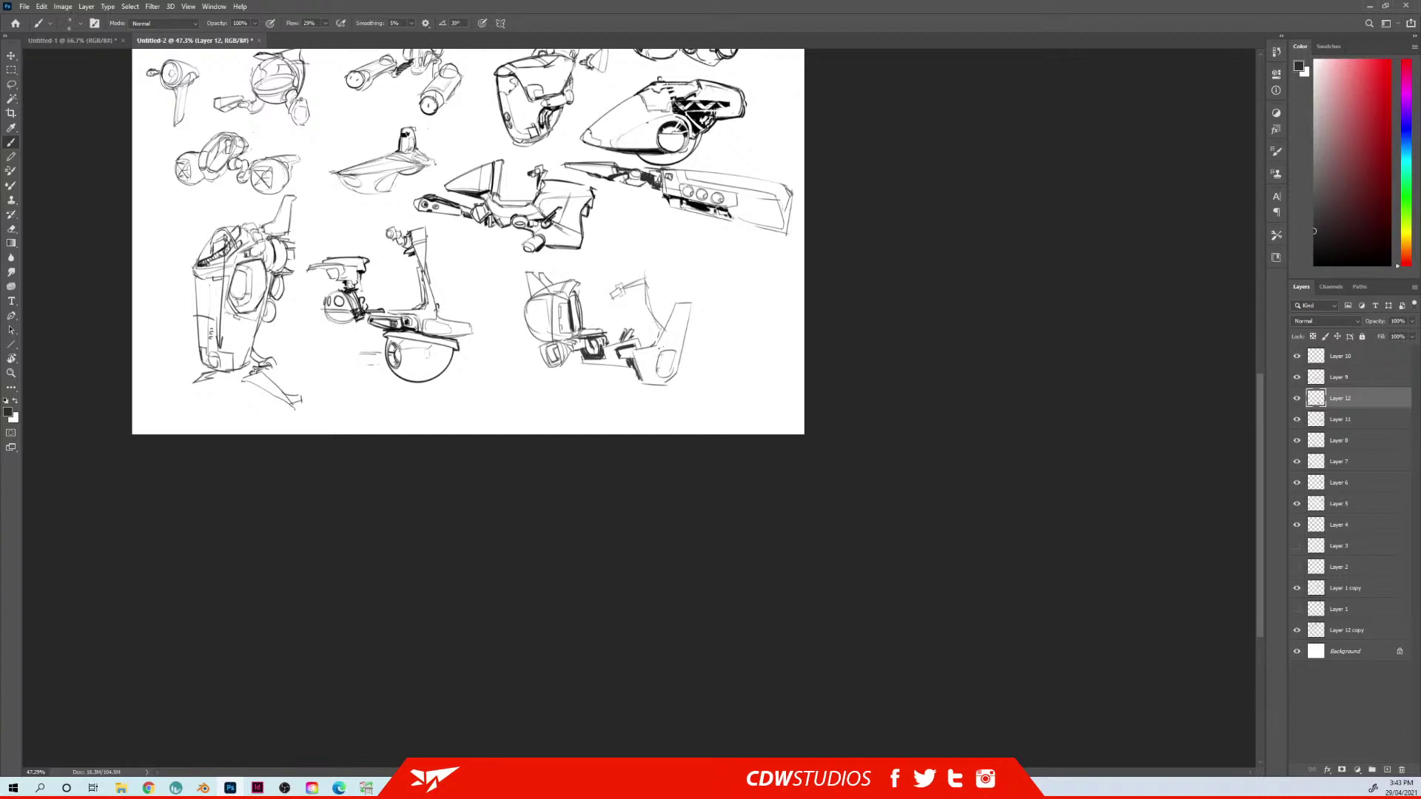
Strengthen the rear body's outline and add a small bracket along the front edge of its fin
{"action": "mouse_move", "coordinate": [663, 348]}
{"action": "left_mouse_down"}
{"action": "mouse_move", "coordinate": [678, 342]}
{"action": "mouse_move", "coordinate": [651, 383]}
{"action": "mouse_move", "coordinate": [667, 386]}
{"action": "left_mouse_up"}
{"action": "left_click_drag", "start_coordinate": [663, 298], "coordinate": [665, 310]}
{"action": "mouse_move", "coordinate": [656, 298]}
{"action": "left_mouse_down"}
{"action": "mouse_move", "coordinate": [660, 318]}
{"action": "mouse_move", "coordinate": [669, 307]}
{"action": "left_mouse_up"}
{"action": "mouse_move", "coordinate": [670, 293]}
{"action": "left_mouse_down"}
{"action": "mouse_move", "coordinate": [661, 344]}
{"action": "mouse_move", "coordinate": [634, 349]}
{"action": "mouse_move", "coordinate": [643, 383]}
{"action": "left_mouse_up"}
{"action": "mouse_move", "coordinate": [686, 340]}
{"action": "left_mouse_down"}
{"action": "mouse_move", "coordinate": [677, 375]}
{"action": "mouse_move", "coordinate": [636, 379]}
{"action": "mouse_move", "coordinate": [666, 385]}
{"action": "left_mouse_up"}
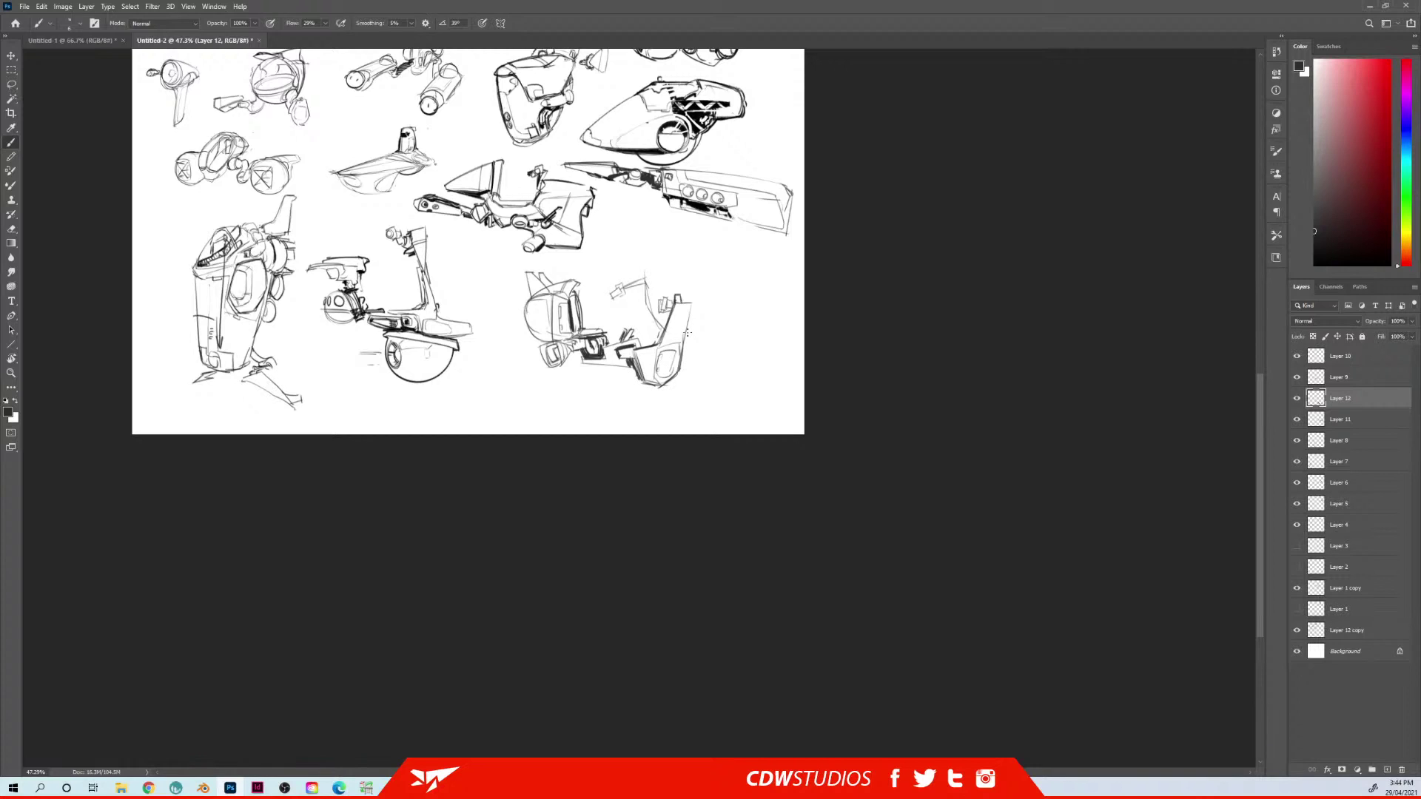
Darken the boxy foot under the pod and redraw the handlebar with straighter, sharper lines
{"action": "left_click_drag", "start_coordinate": [574, 348], "coordinate": [582, 362]}
{"action": "mouse_move", "coordinate": [539, 345]}
{"action": "left_mouse_down"}
{"action": "mouse_move", "coordinate": [559, 344]}
{"action": "mouse_move", "coordinate": [546, 368]}
{"action": "mouse_move", "coordinate": [561, 372]}
{"action": "mouse_move", "coordinate": [557, 352]}
{"action": "left_mouse_up"}
{"action": "left_click_drag", "start_coordinate": [663, 298], "coordinate": [676, 297]}
{"action": "left_click_drag", "start_coordinate": [623, 287], "coordinate": [641, 280]}
{"action": "left_click_drag", "start_coordinate": [641, 279], "coordinate": [641, 303]}
{"action": "mouse_move", "coordinate": [644, 302]}
{"action": "left_mouse_down"}
{"action": "mouse_move", "coordinate": [652, 336]}
{"action": "mouse_move", "coordinate": [642, 296]}
{"action": "left_mouse_up"}
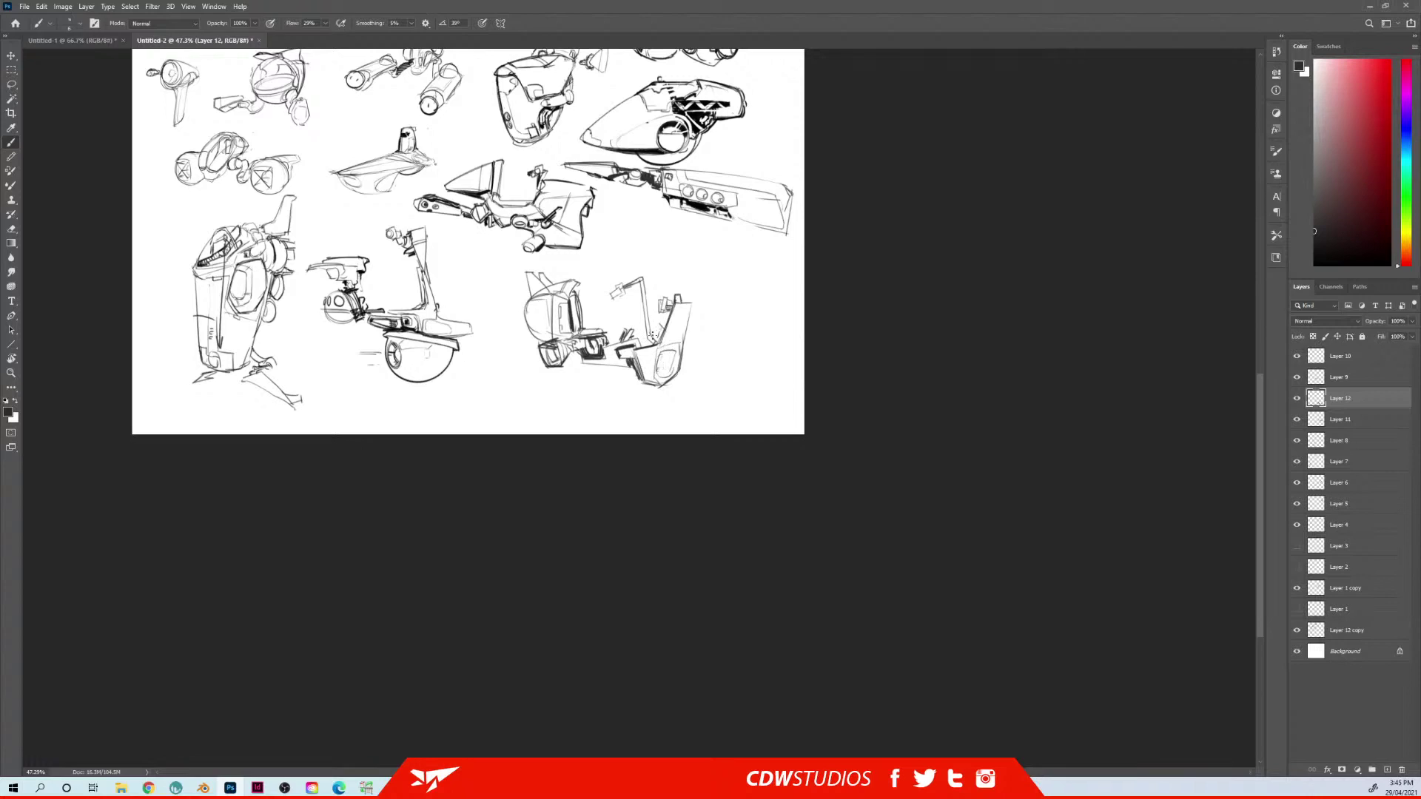
Draw the handlebar stem as a thick straight column down to the rear body, with a heavier grip, and refine the pod's edge
{"action": "left_click_drag", "start_coordinate": [648, 332], "coordinate": [654, 339]}
{"action": "left_click_drag", "start_coordinate": [648, 279], "coordinate": [656, 330]}
{"action": "left_click_drag", "start_coordinate": [631, 285], "coordinate": [642, 283]}
{"action": "left_click", "coordinate": [653, 332], "text": "shift"}
{"action": "left_click_drag", "start_coordinate": [651, 325], "coordinate": [659, 340]}
{"action": "left_click_drag", "start_coordinate": [648, 279], "coordinate": [653, 297]}
{"action": "left_click_drag", "start_coordinate": [615, 289], "coordinate": [623, 294]}
{"action": "left_click_drag", "start_coordinate": [551, 298], "coordinate": [554, 337]}
{"action": "key", "text": "e"}
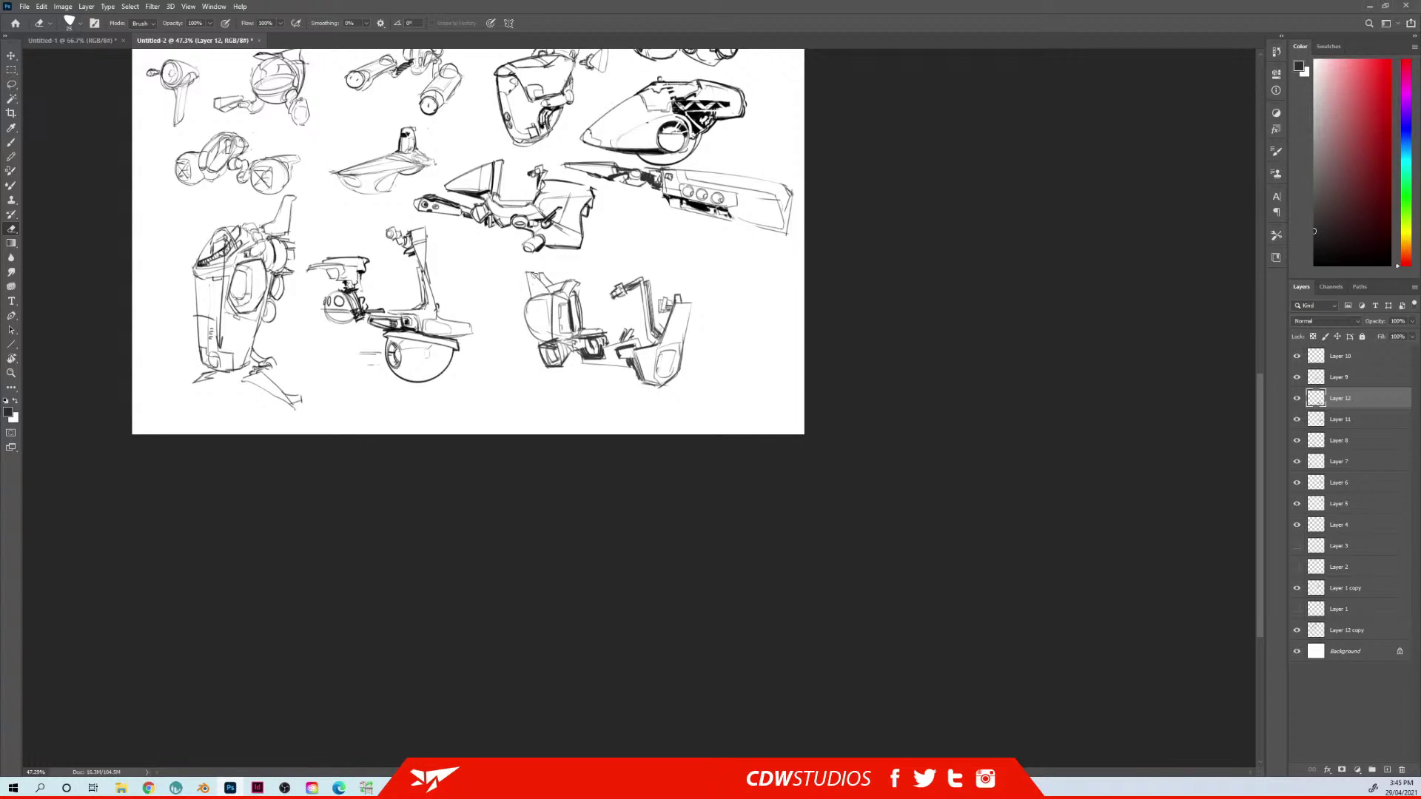
{"action": "key", "text": "b"}
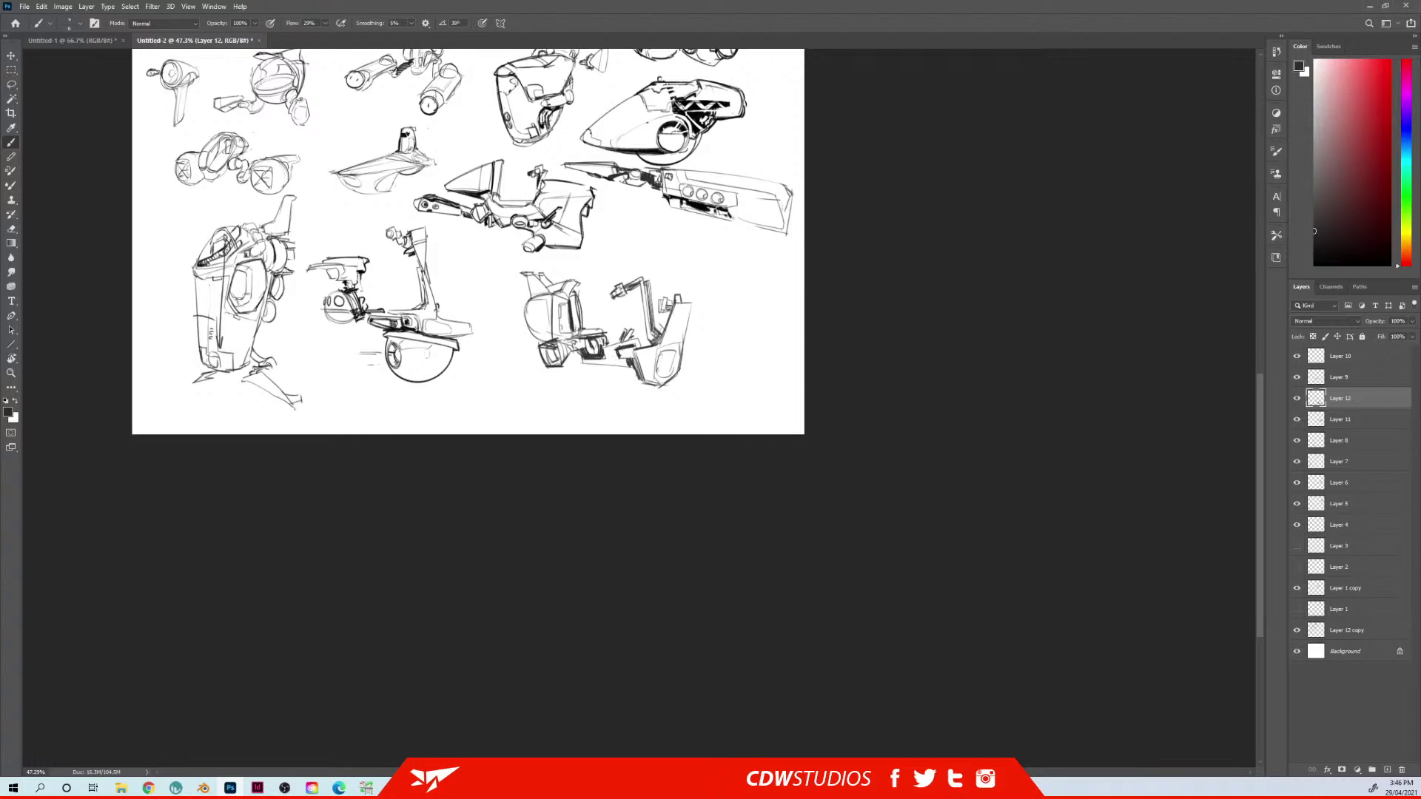
Add panel lines to the footboard joint, lower rear body and front pod, and sharpen the pod's outline
{"action": "left_click_drag", "start_coordinate": [635, 343], "coordinate": [616, 347]}
{"action": "left_click_drag", "start_coordinate": [575, 295], "coordinate": [580, 283]}
{"action": "left_click_drag", "start_coordinate": [655, 353], "coordinate": [666, 374]}
{"action": "mouse_move", "coordinate": [527, 293]}
{"action": "left_mouse_down"}
{"action": "mouse_move", "coordinate": [523, 331]}
{"action": "mouse_move", "coordinate": [521, 315]}
{"action": "left_mouse_up"}
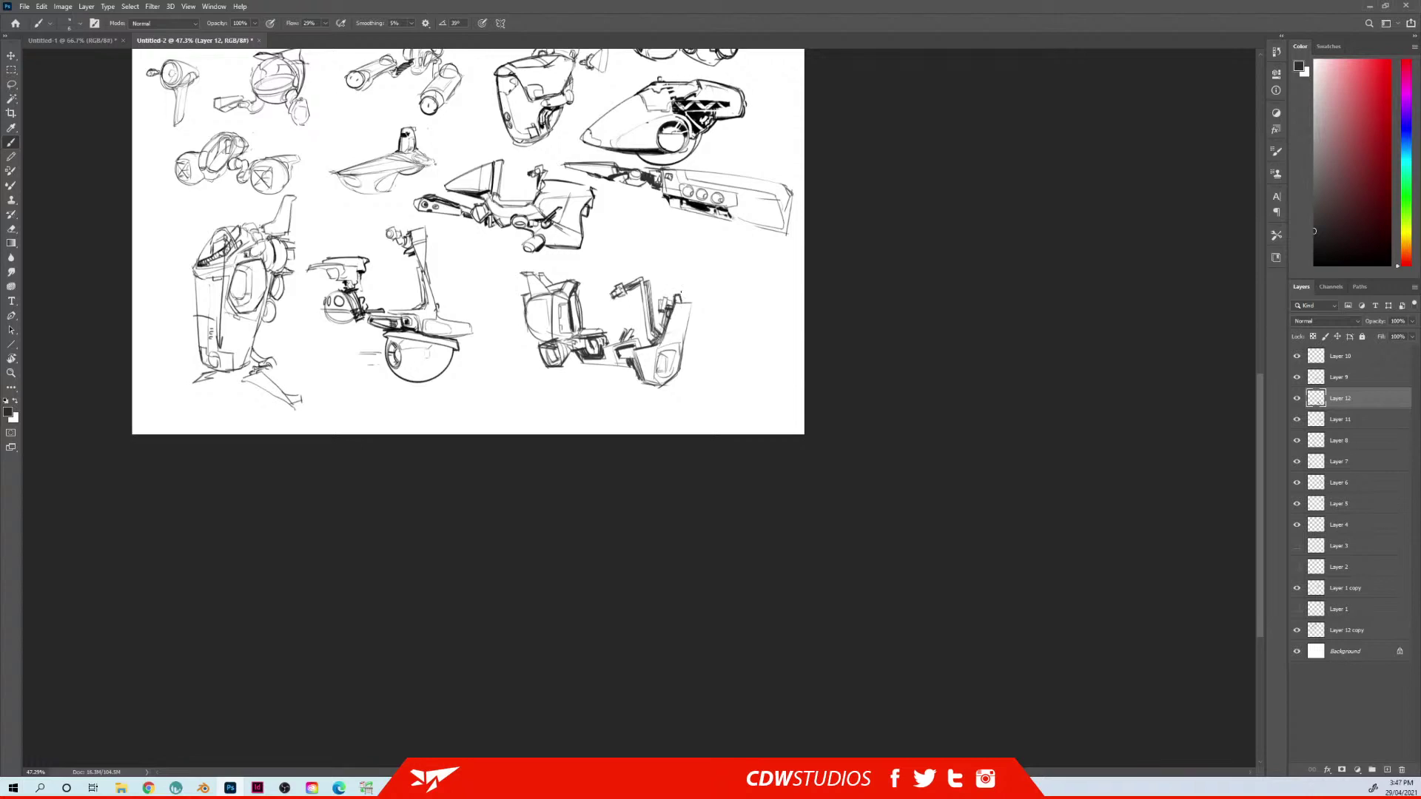
{"action": "key", "text": "e"}
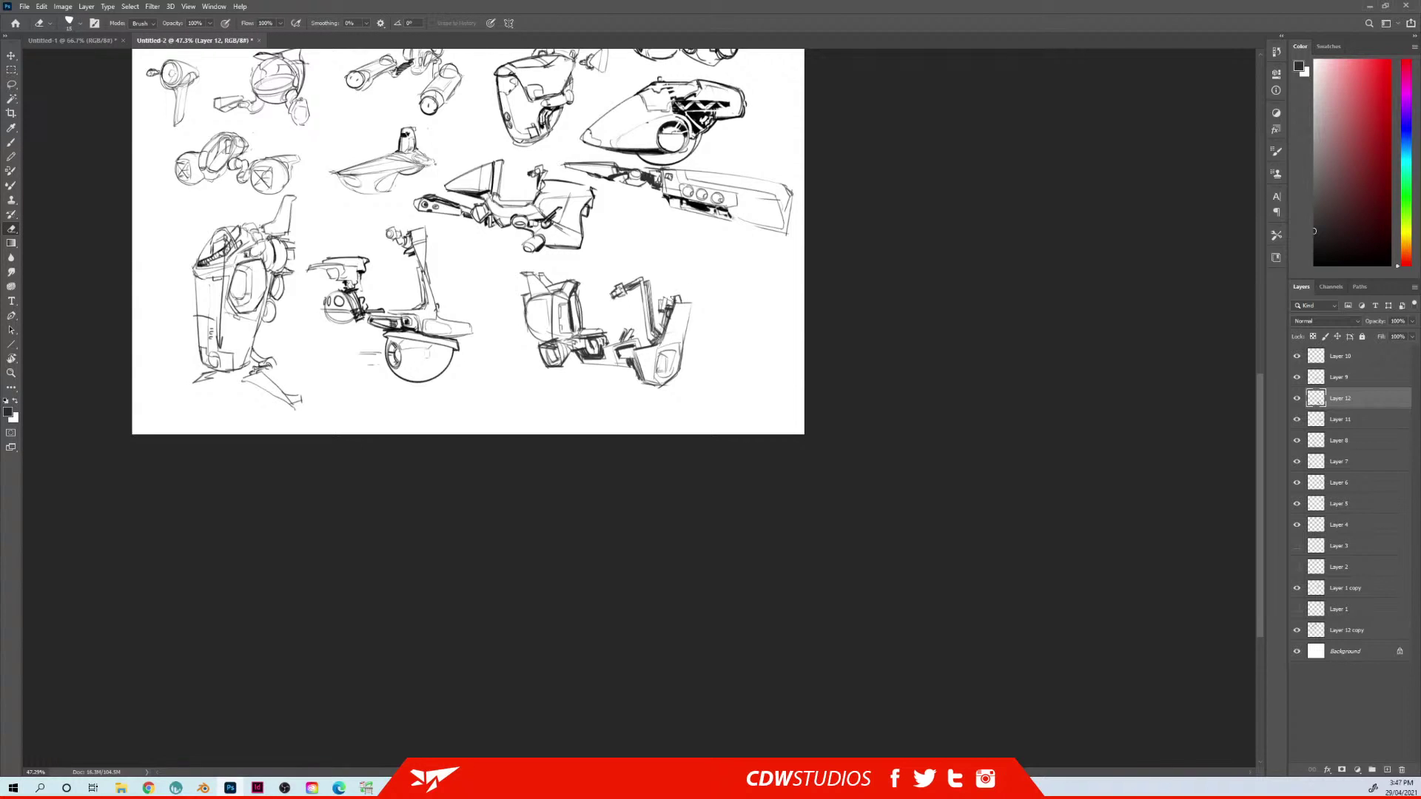
{"action": "key", "text": "b"}
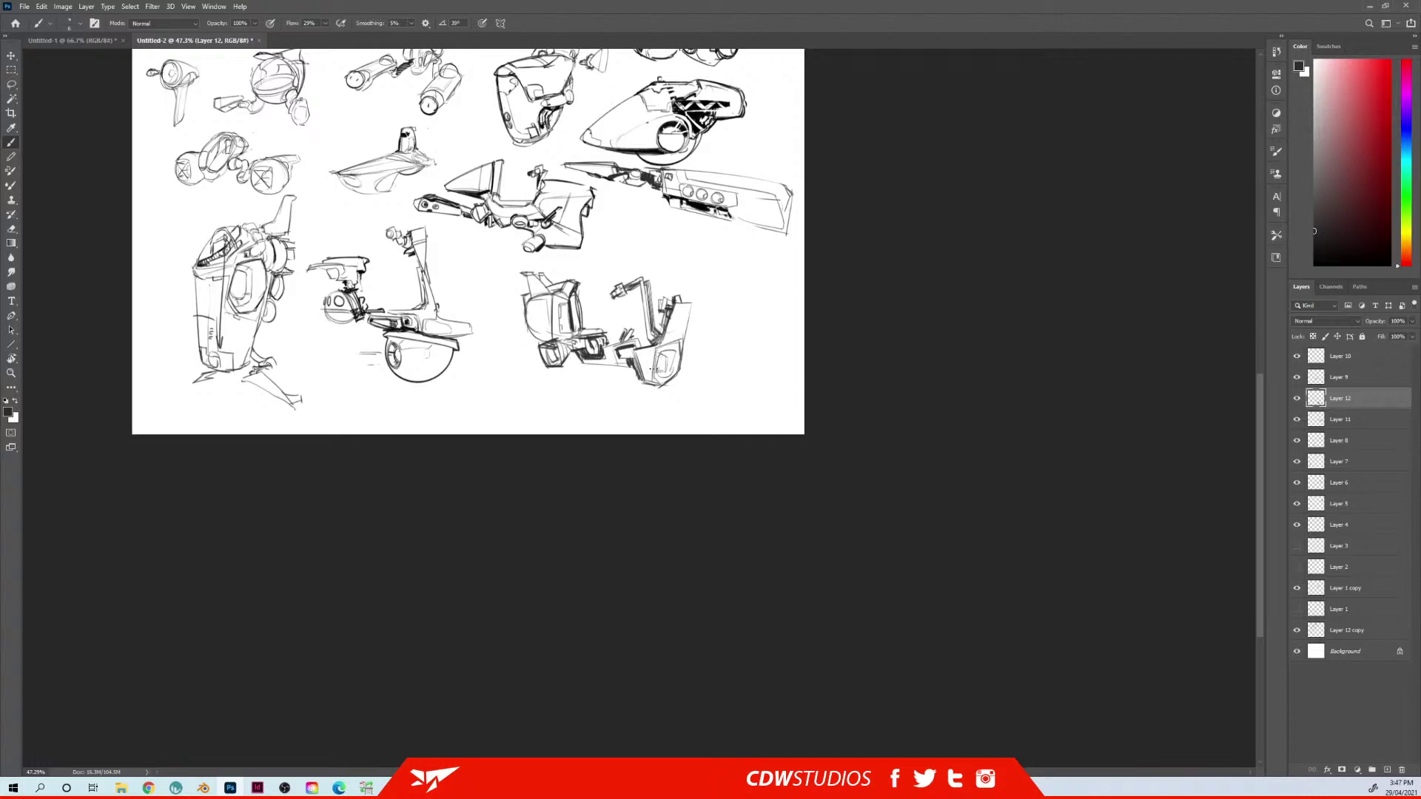
{"action": "left_click_drag", "start_coordinate": [649, 348], "coordinate": [653, 377]}
{"action": "left_click_drag", "start_coordinate": [555, 336], "coordinate": [587, 340]}
Erase stray lines beneath the pod's boxy foot and darken the pod's side panel
{"action": "key", "text": "e"}
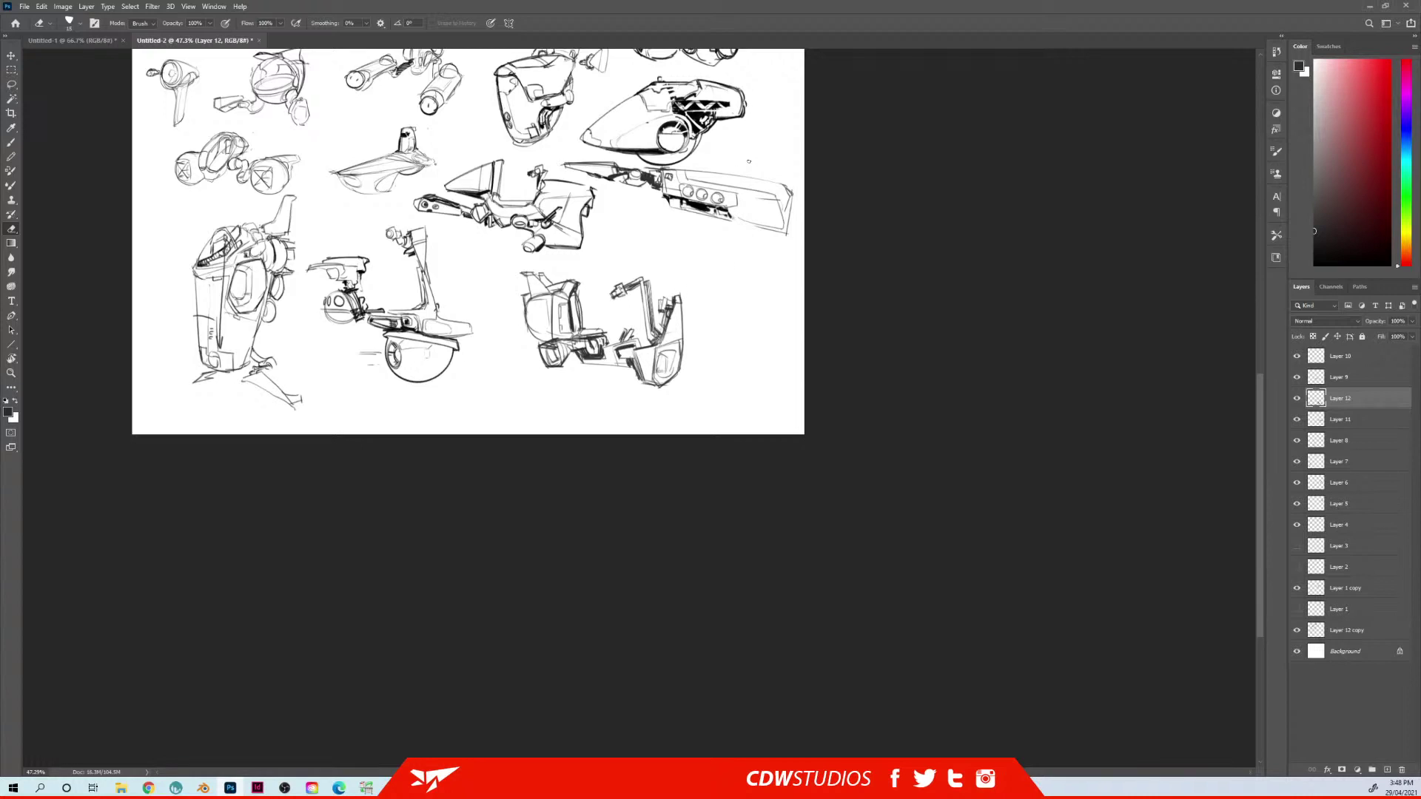
{"action": "key", "text": "b"}
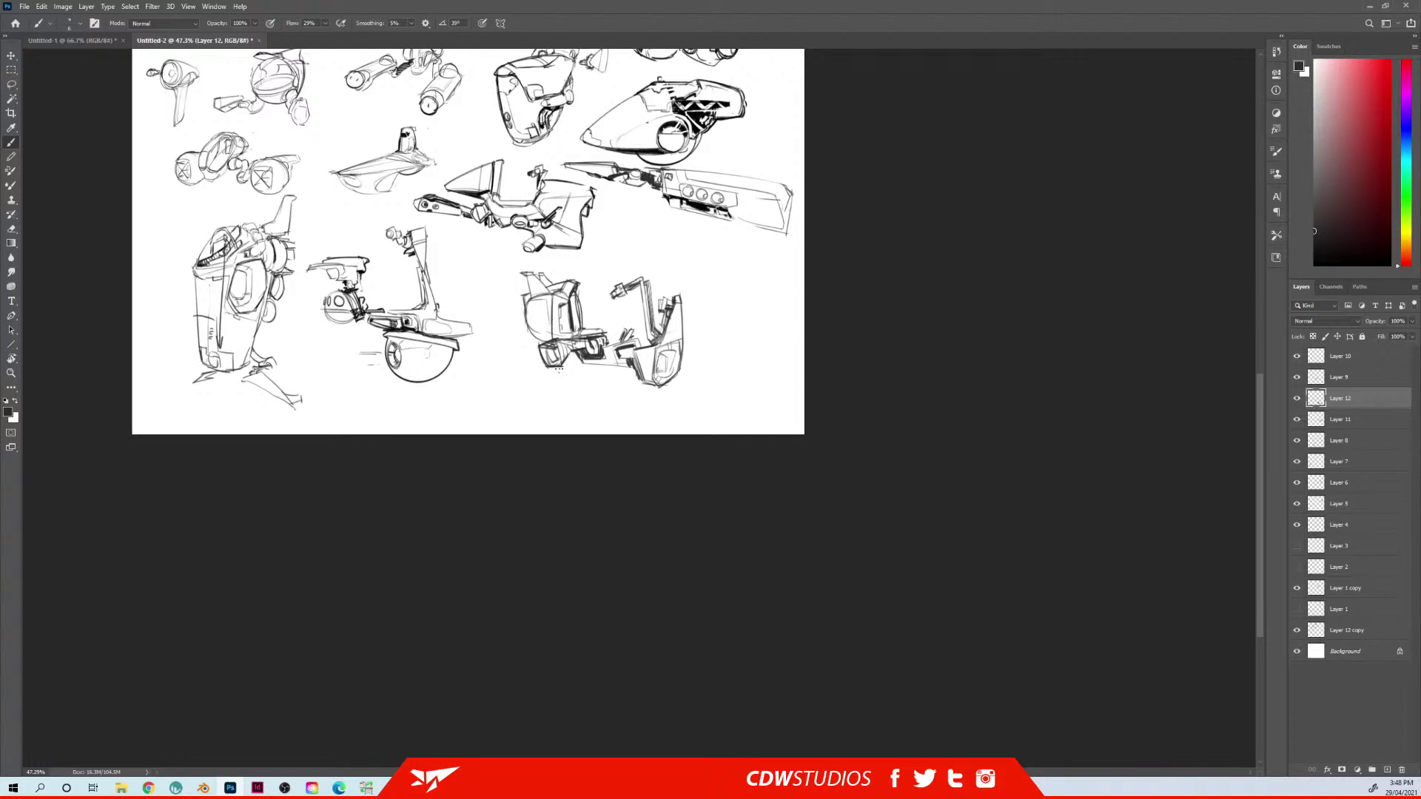
{"action": "key", "text": "e"}
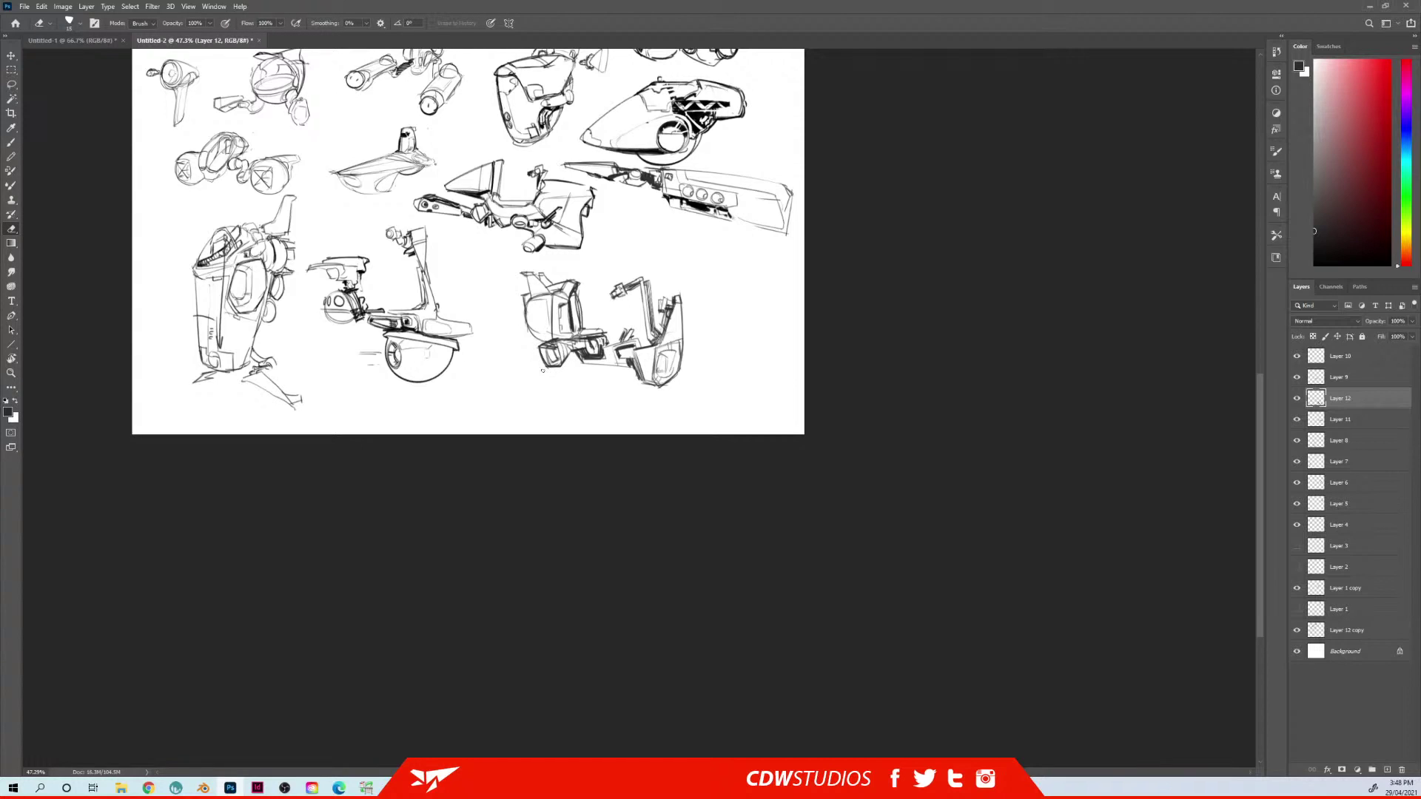
{"action": "left_click_drag", "start_coordinate": [540, 368], "coordinate": [562, 369]}
{"action": "key", "text": "b"}
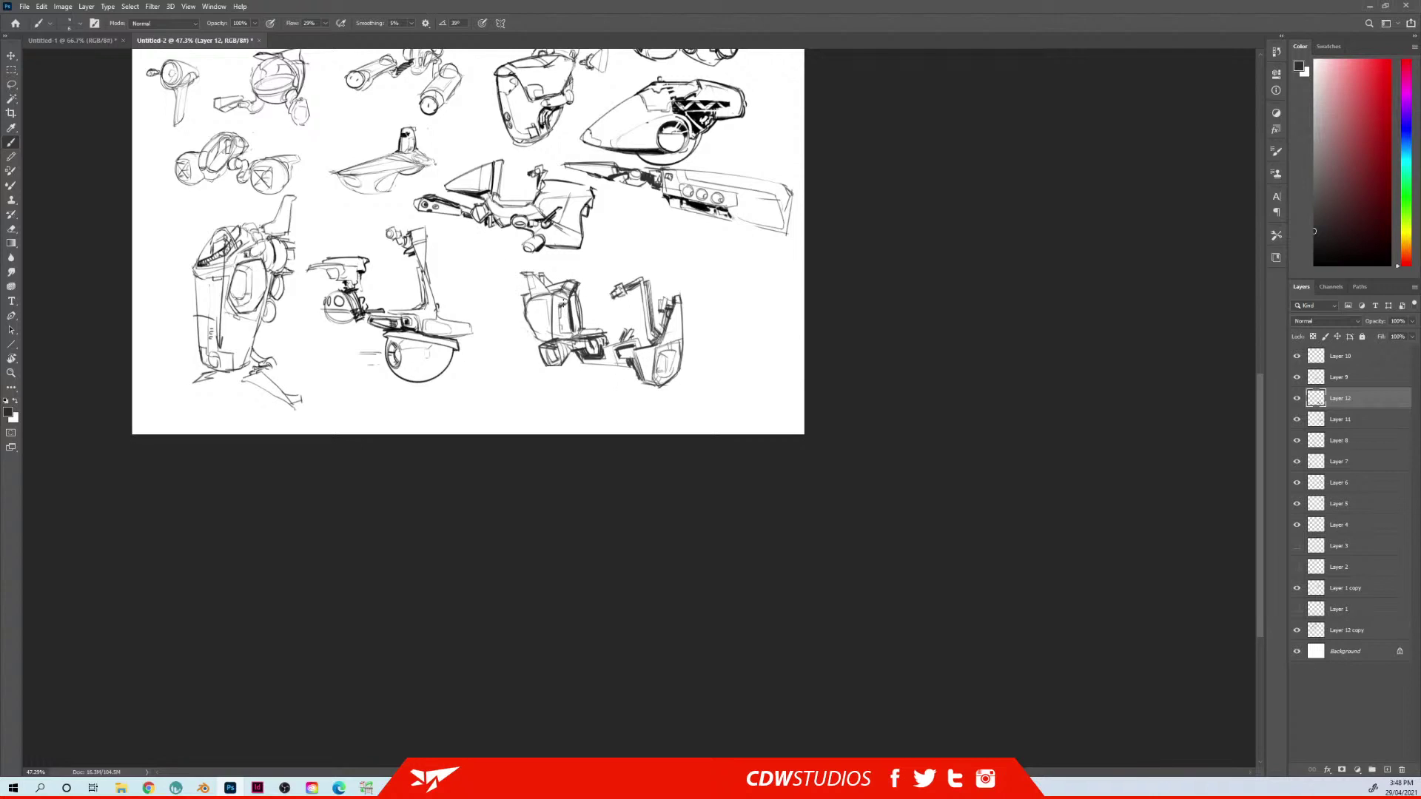
{"action": "left_click_drag", "start_coordinate": [563, 303], "coordinate": [560, 319]}
{"action": "mouse_move", "coordinate": [603, 327]}
{"action": "left_mouse_down"}
{"action": "mouse_move", "coordinate": [591, 360]}
{"action": "mouse_move", "coordinate": [590, 346]}
{"action": "left_mouse_up"}
{"action": "key", "text": "ctrl+z"}
Lasso the finished scooter-like craft, put it on its own layer and shift it slightly down and toward the wheeled scooter
{"action": "key", "text": "l"}
{"action": "mouse_move", "coordinate": [730, 275]}
{"action": "left_mouse_down"}
{"action": "mouse_move", "coordinate": [681, 229]}
{"action": "mouse_move", "coordinate": [503, 392]}
{"action": "mouse_move", "coordinate": [734, 280]}
{"action": "left_mouse_up"}
{"action": "key", "text": "ctrl+j"}
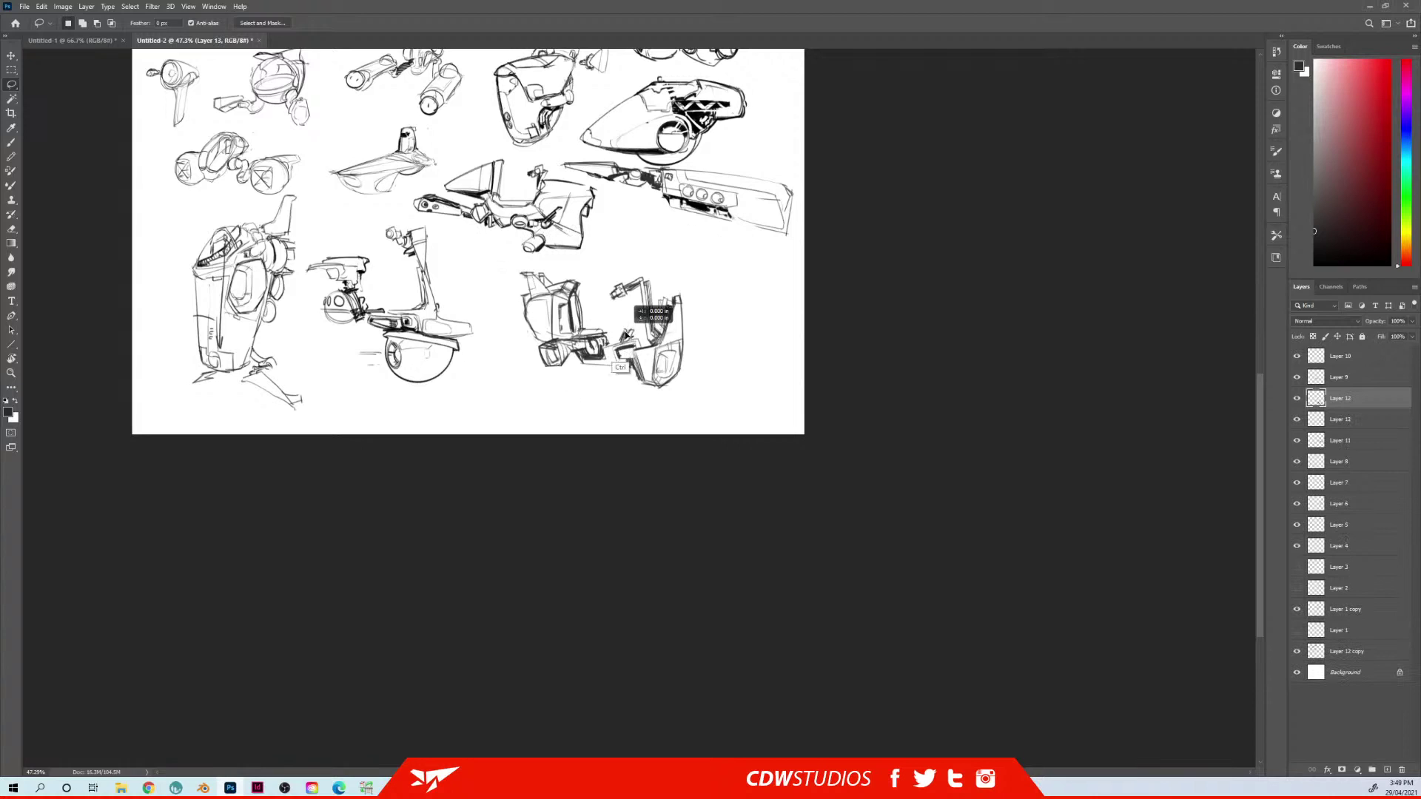
{"action": "left_click_drag", "start_coordinate": [627, 333], "coordinate": [604, 375]}
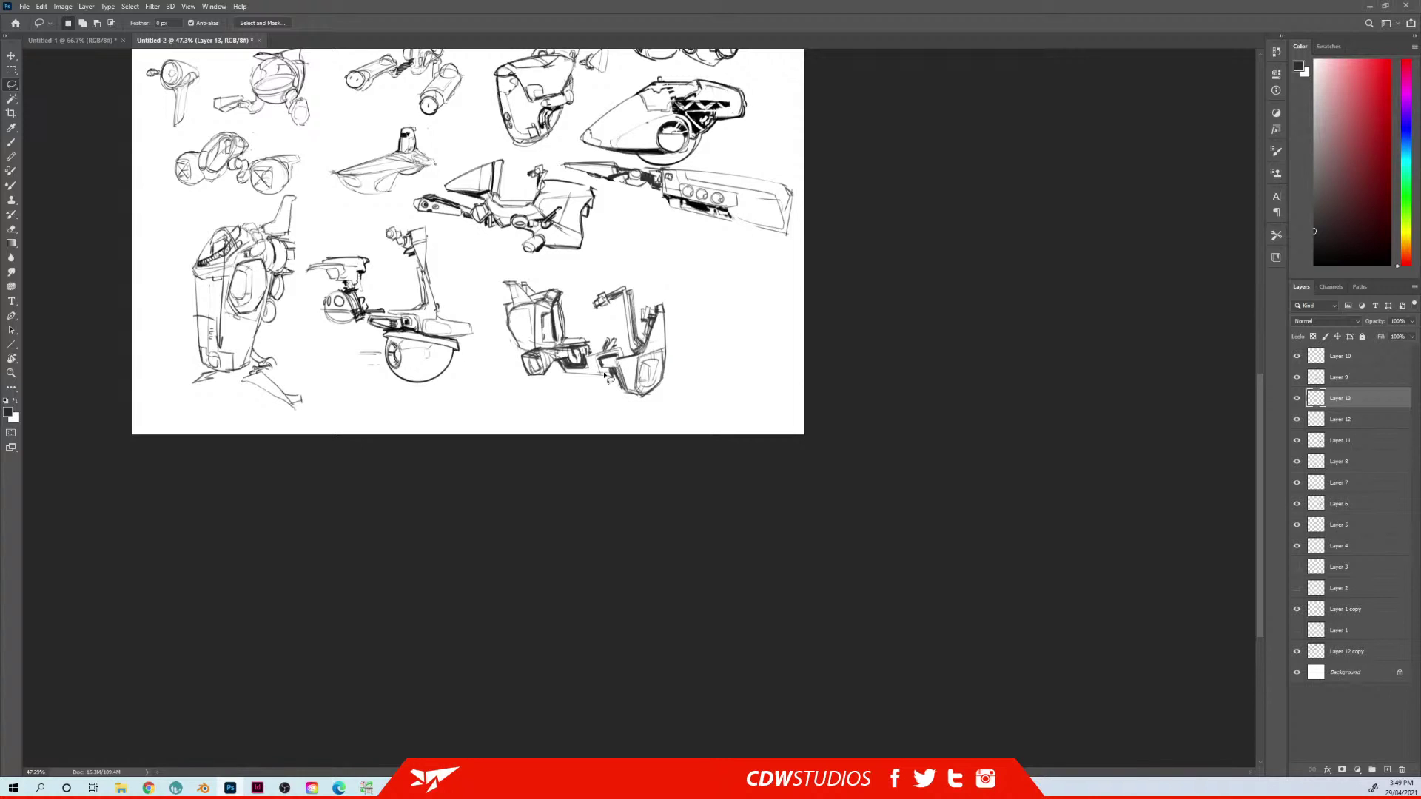
Duplicate the craft, flip the copy horizontally, and place it at thumbnail size above the upright legged craft
{"action": "mouse_move", "coordinate": [554, 167]}
{"action": "left_mouse_down"}
{"action": "mouse_move", "coordinate": [558, 336]}
{"action": "mouse_move", "coordinate": [577, 416]}
{"action": "left_mouse_up"}
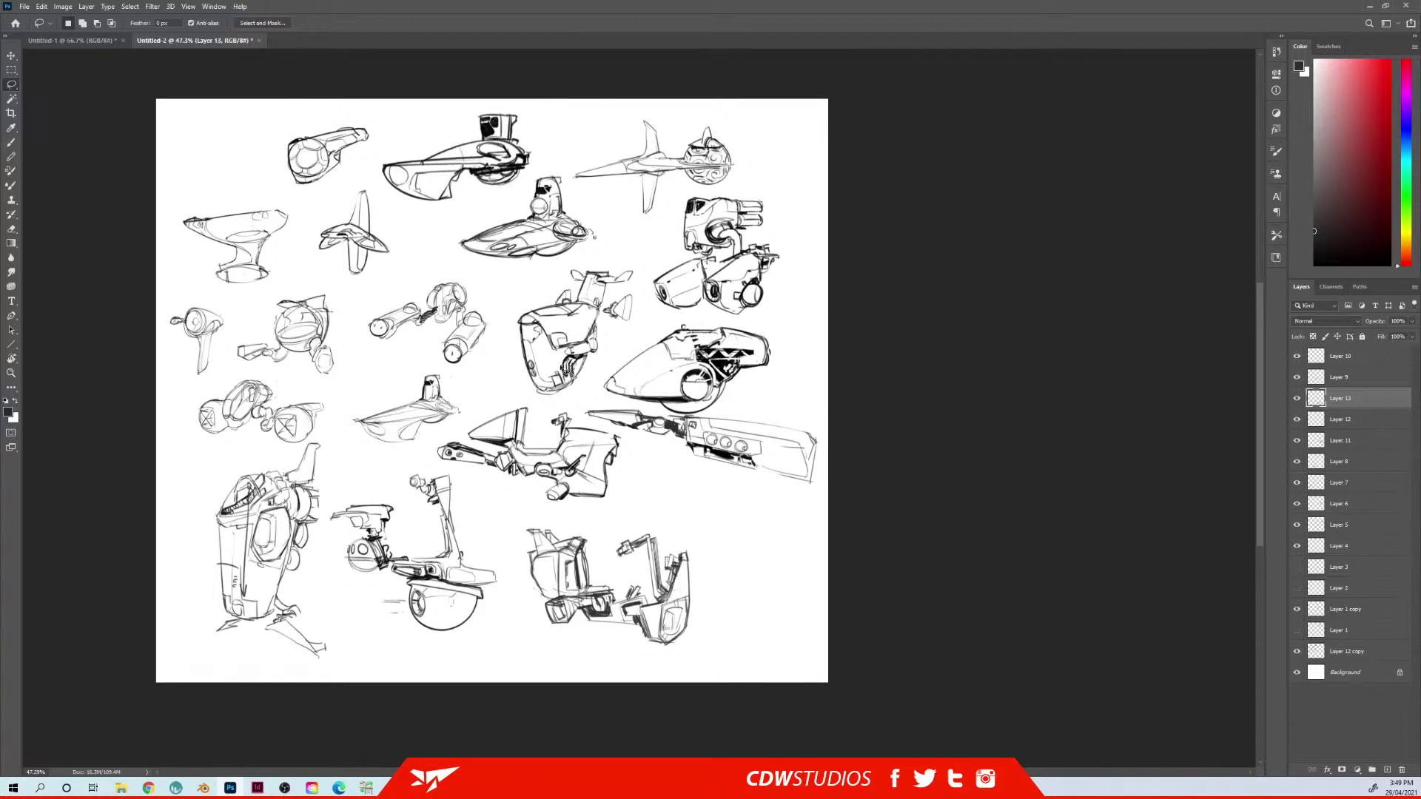
{"action": "scroll", "coordinate": [574, 452], "scroll_direction": "down", "scroll_amount": 2}
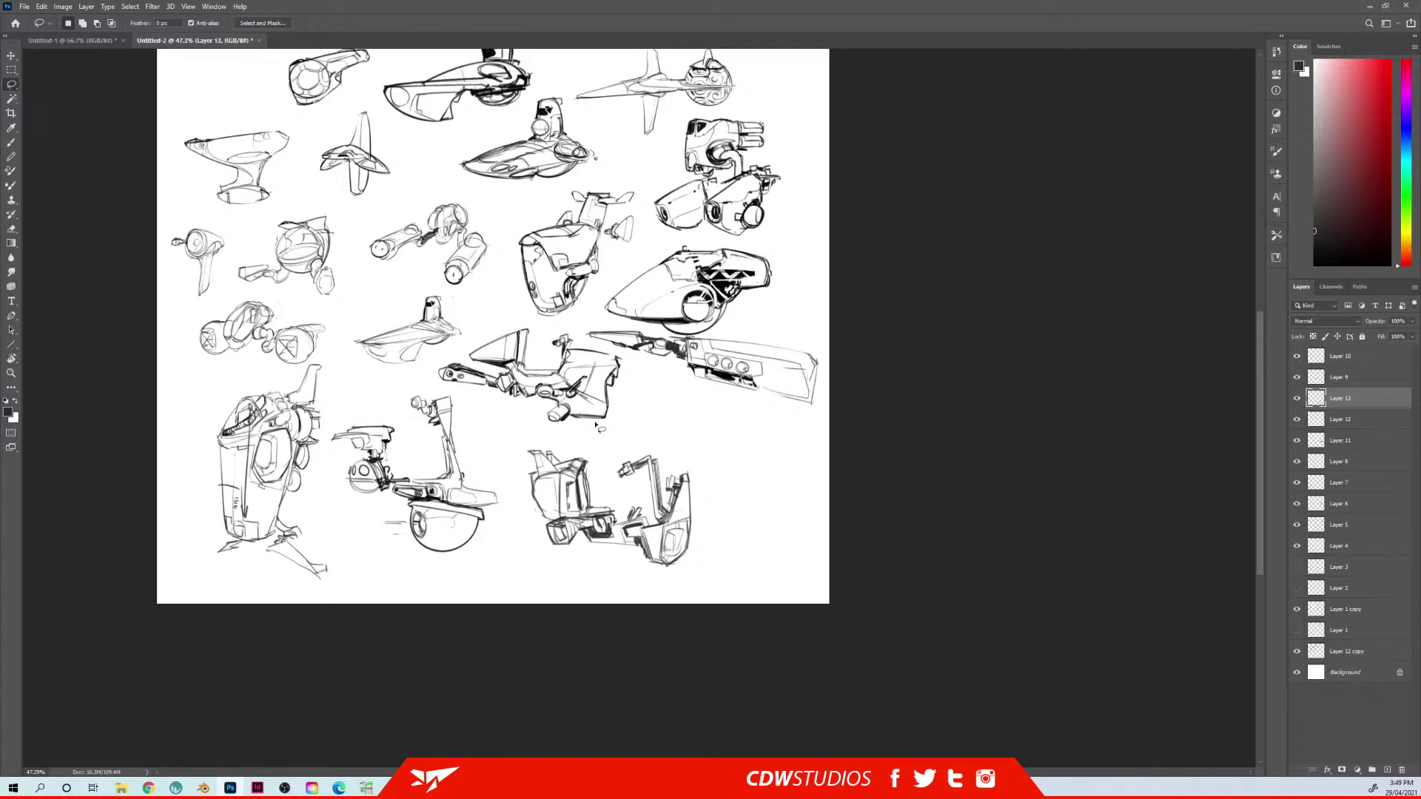
{"action": "key", "text": "b"}
{"action": "left_click_drag", "start_coordinate": [600, 485], "coordinate": [553, 369]}
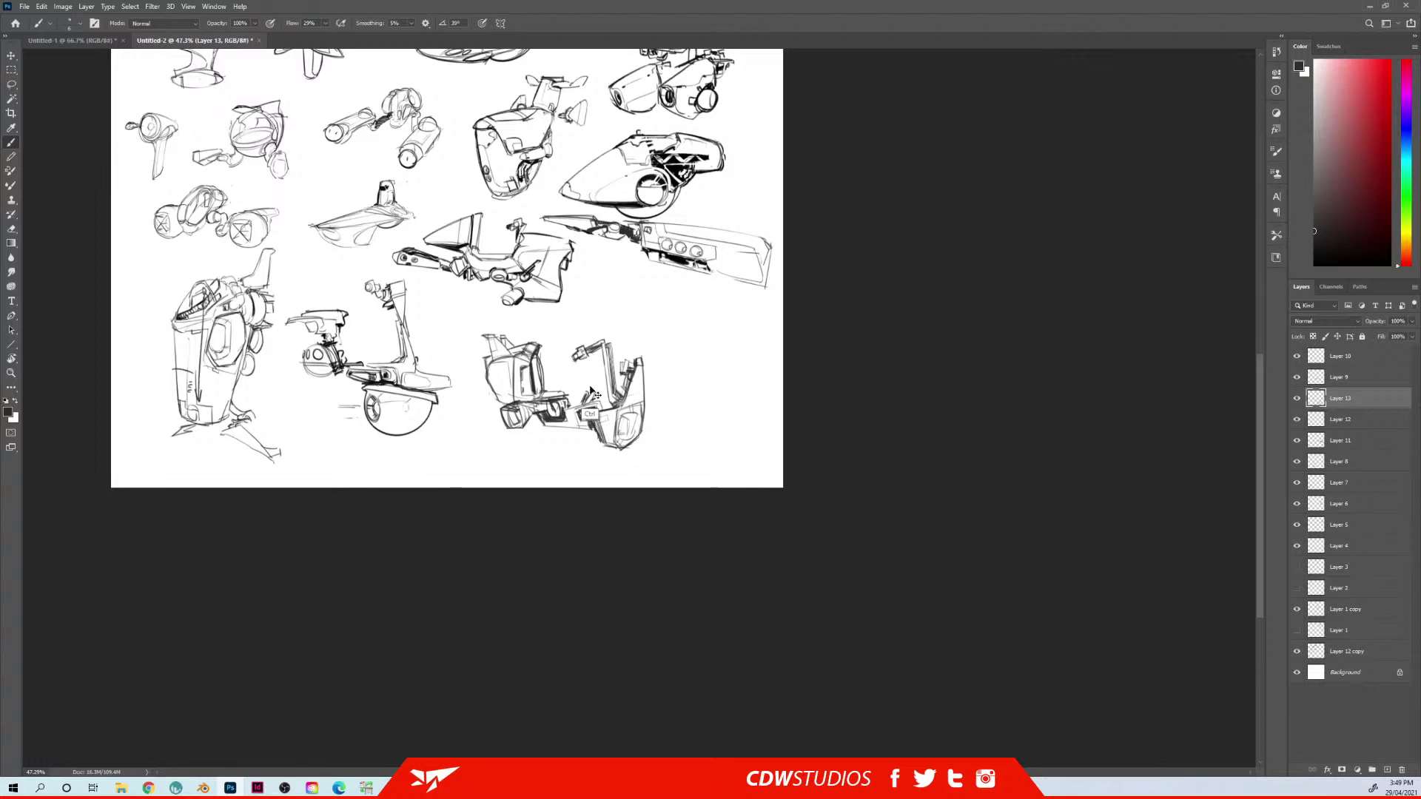
{"action": "mouse_move", "coordinate": [592, 383]}
{"action": "left_mouse_down"}
{"action": "mouse_move", "coordinate": [559, 384]}
{"action": "mouse_move", "coordinate": [629, 389]}
{"action": "mouse_move", "coordinate": [414, 388]}
{"action": "left_mouse_up"}
{"action": "key", "text": "ctrl+t"}
{"action": "right_click", "coordinate": [407, 360]}
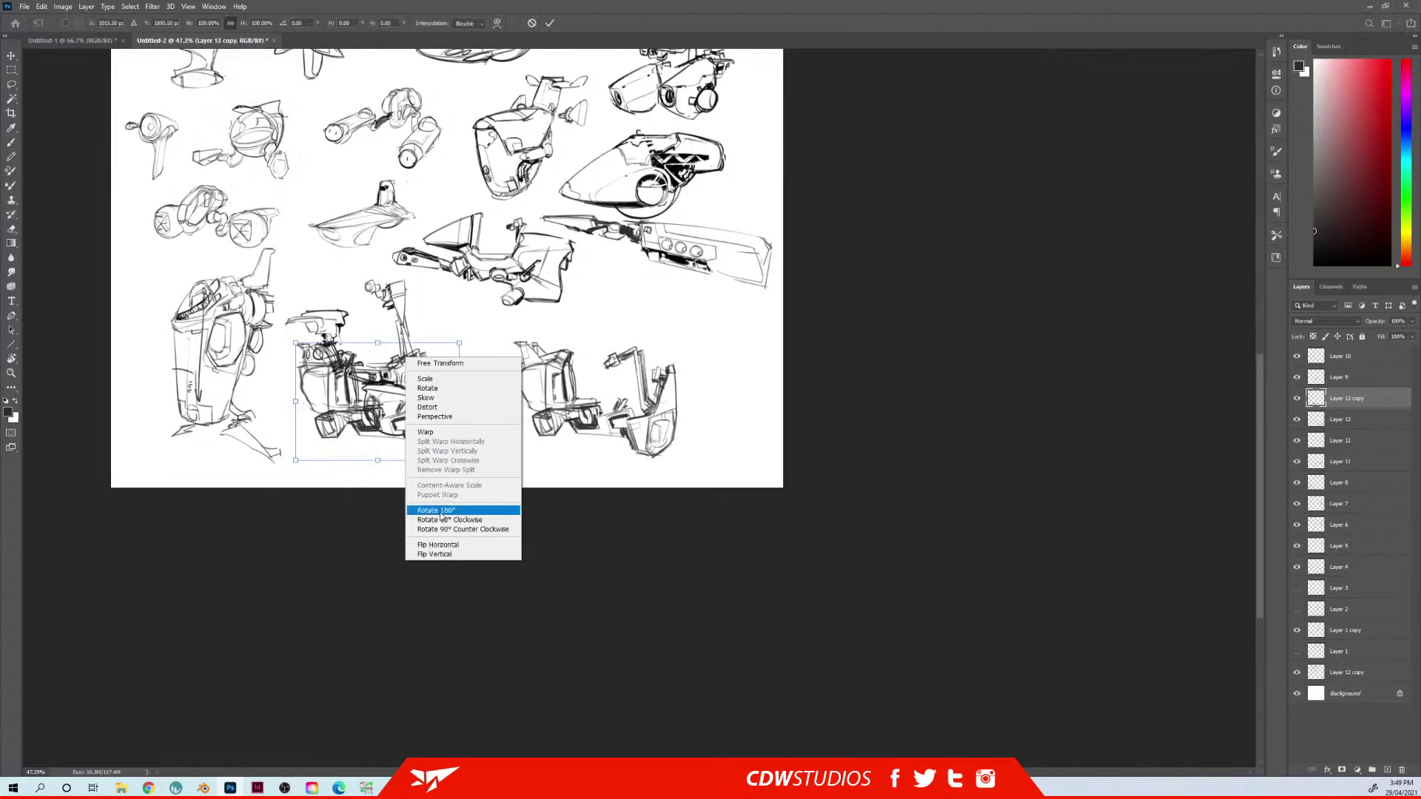
{"action": "left_click", "coordinate": [429, 545]}
{"action": "mouse_move", "coordinate": [460, 343]}
{"action": "left_mouse_down"}
{"action": "mouse_move", "coordinate": [354, 418]}
{"action": "mouse_move", "coordinate": [596, 390]}
{"action": "mouse_move", "coordinate": [384, 346]}
{"action": "mouse_move", "coordinate": [440, 336]}
{"action": "mouse_move", "coordinate": [459, 390]}
{"action": "mouse_move", "coordinate": [425, 330]}
{"action": "mouse_move", "coordinate": [415, 337]}
{"action": "mouse_move", "coordinate": [418, 362]}
{"action": "mouse_move", "coordinate": [465, 367]}
{"action": "mouse_move", "coordinate": [466, 307]}
{"action": "mouse_move", "coordinate": [403, 303]}
{"action": "mouse_move", "coordinate": [401, 333]}
{"action": "left_mouse_up"}
{"action": "key", "text": "Return"}
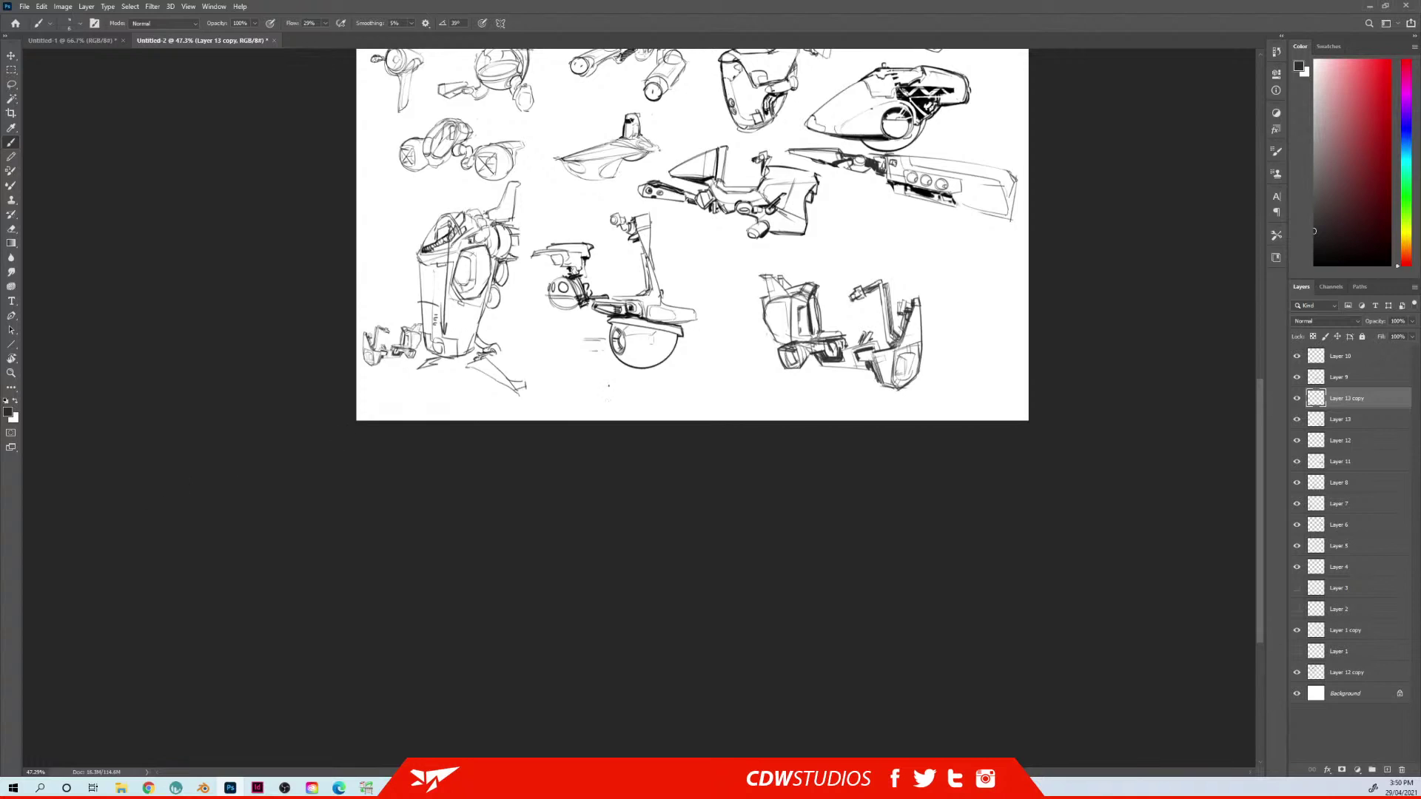
{"action": "left_click_drag", "start_coordinate": [829, 303], "coordinate": [687, 320]}
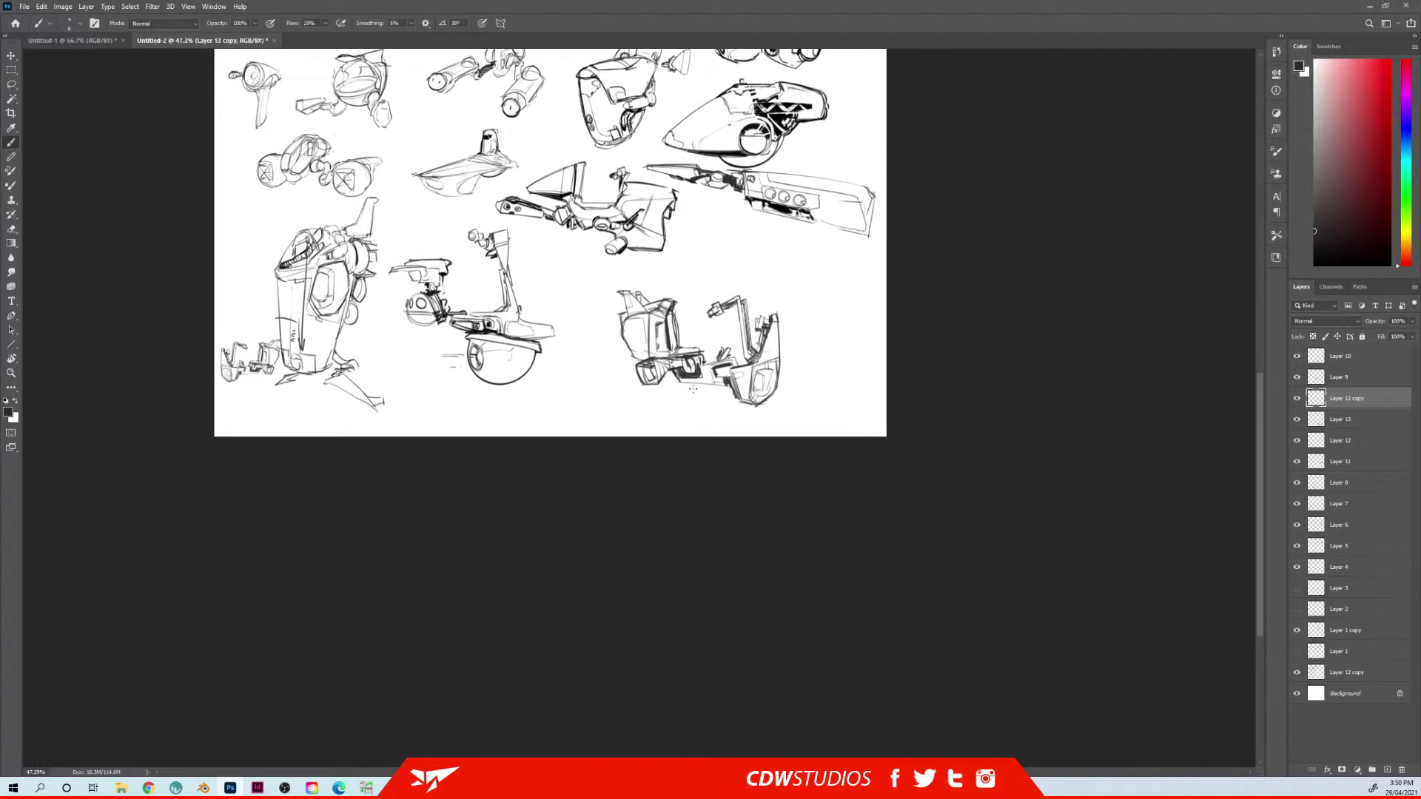
{"action": "left_click_drag", "start_coordinate": [251, 366], "coordinate": [258, 222]}
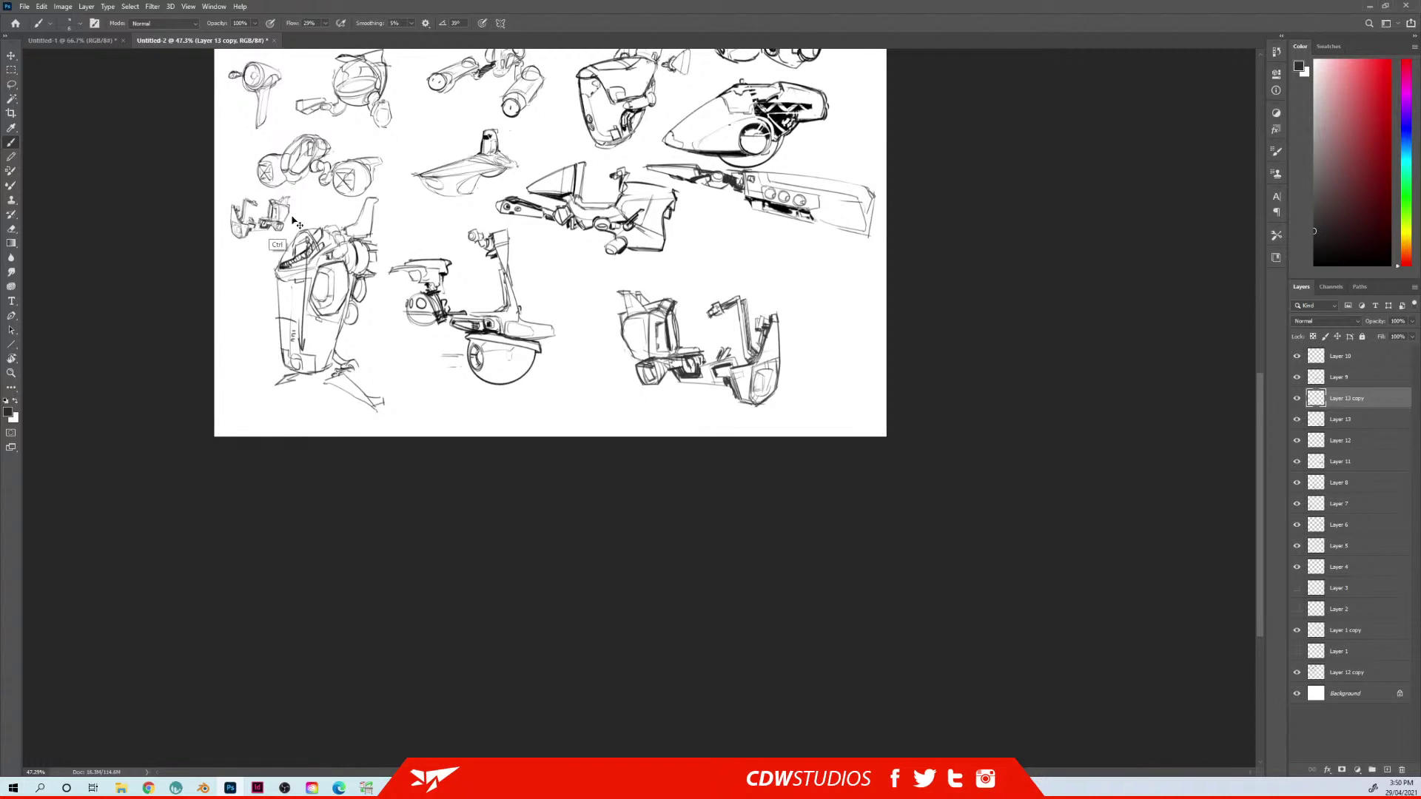
Select Layer 13 and move the full-size scooter-like craft closer to the wheeled scooter, slightly lower on the page
{"action": "left_click_drag", "start_coordinate": [764, 356], "coordinate": [709, 316]}
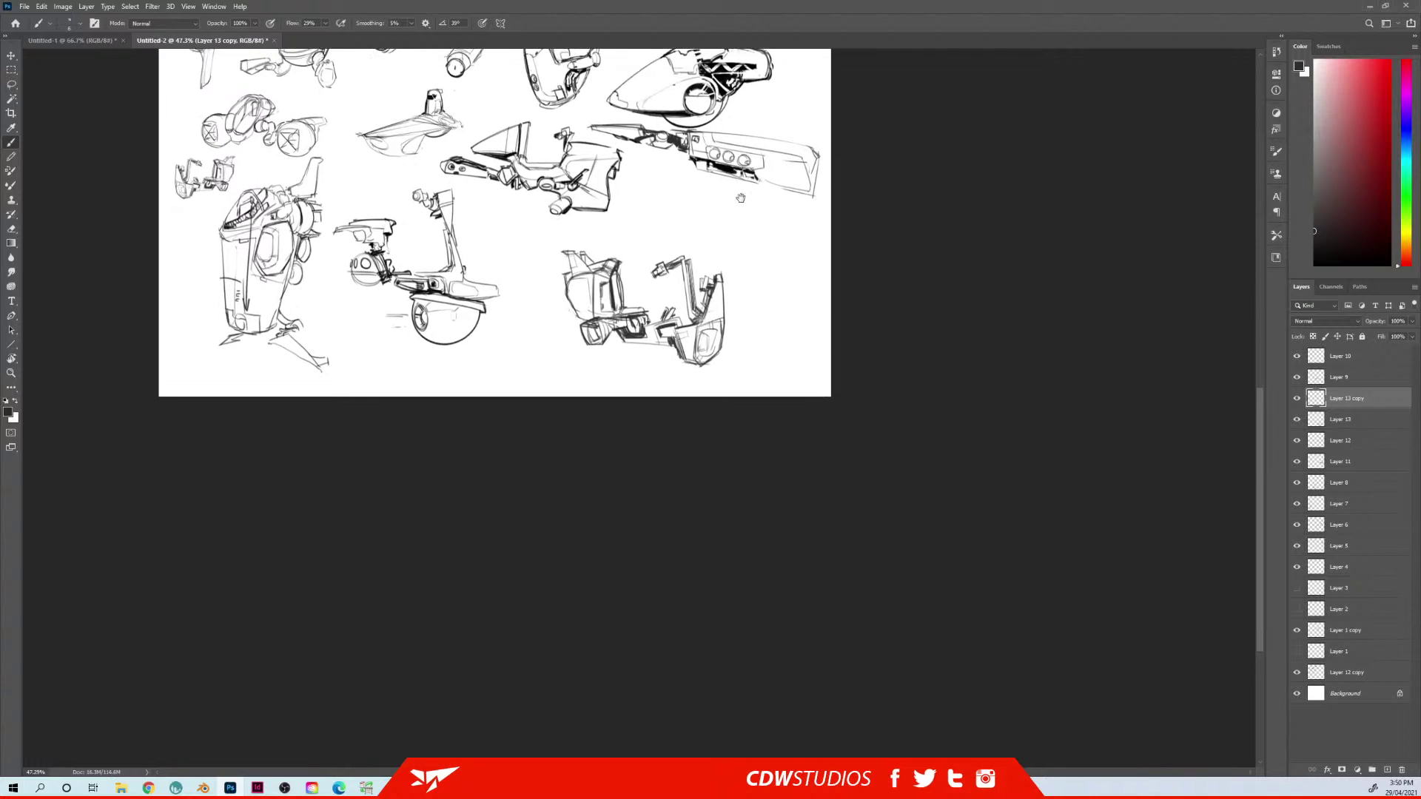
{"action": "right_click", "coordinate": [716, 296], "text": "ctrl"}
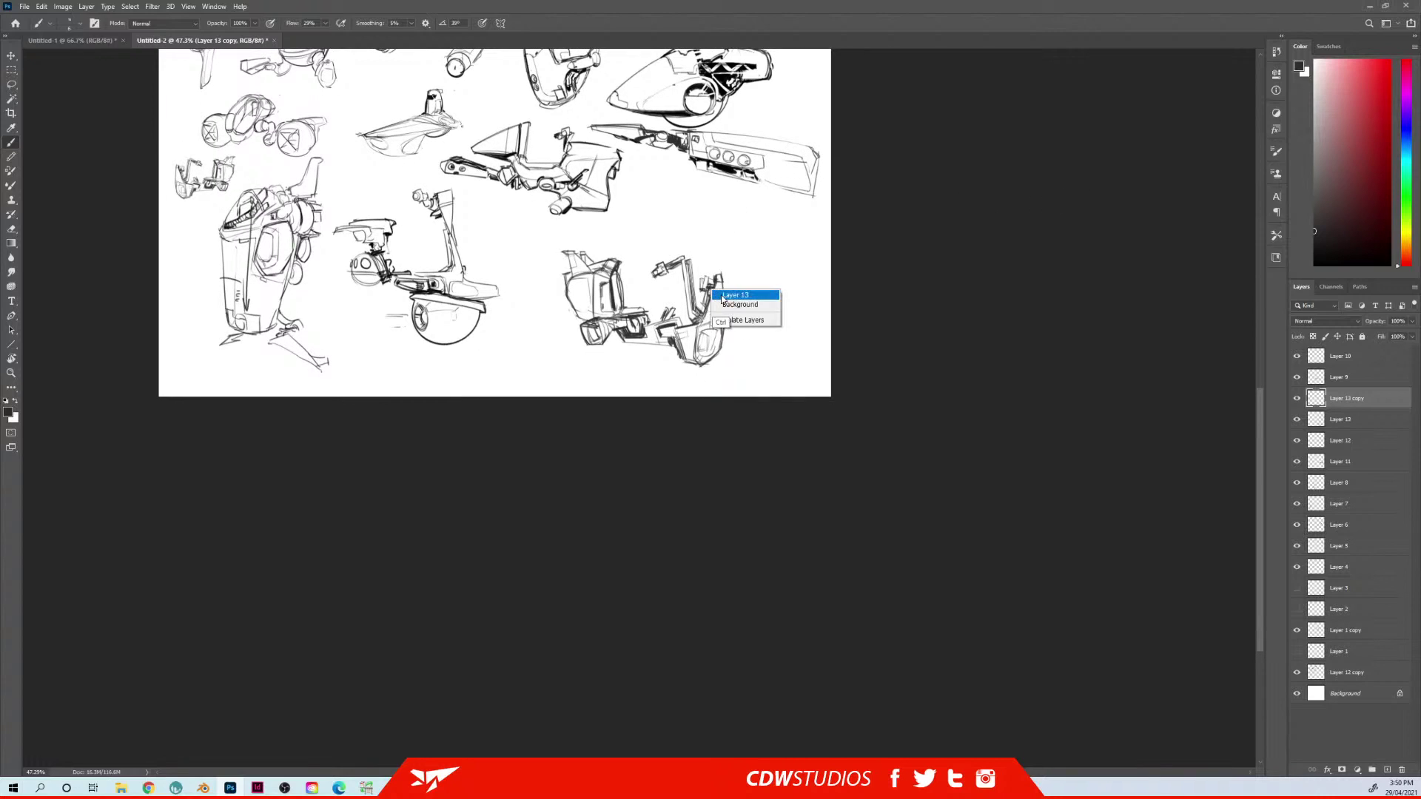
{"action": "left_click", "coordinate": [751, 295]}
{"action": "mouse_move", "coordinate": [712, 296]}
{"action": "left_mouse_down"}
{"action": "mouse_move", "coordinate": [669, 312]}
{"action": "mouse_move", "coordinate": [656, 257]}
{"action": "mouse_move", "coordinate": [665, 323]}
{"action": "mouse_move", "coordinate": [524, 519]}
{"action": "left_mouse_up"}
Widen the canvas with the Crop tool to add blank space beyond the long-hulled craft
{"action": "key", "text": "c"}
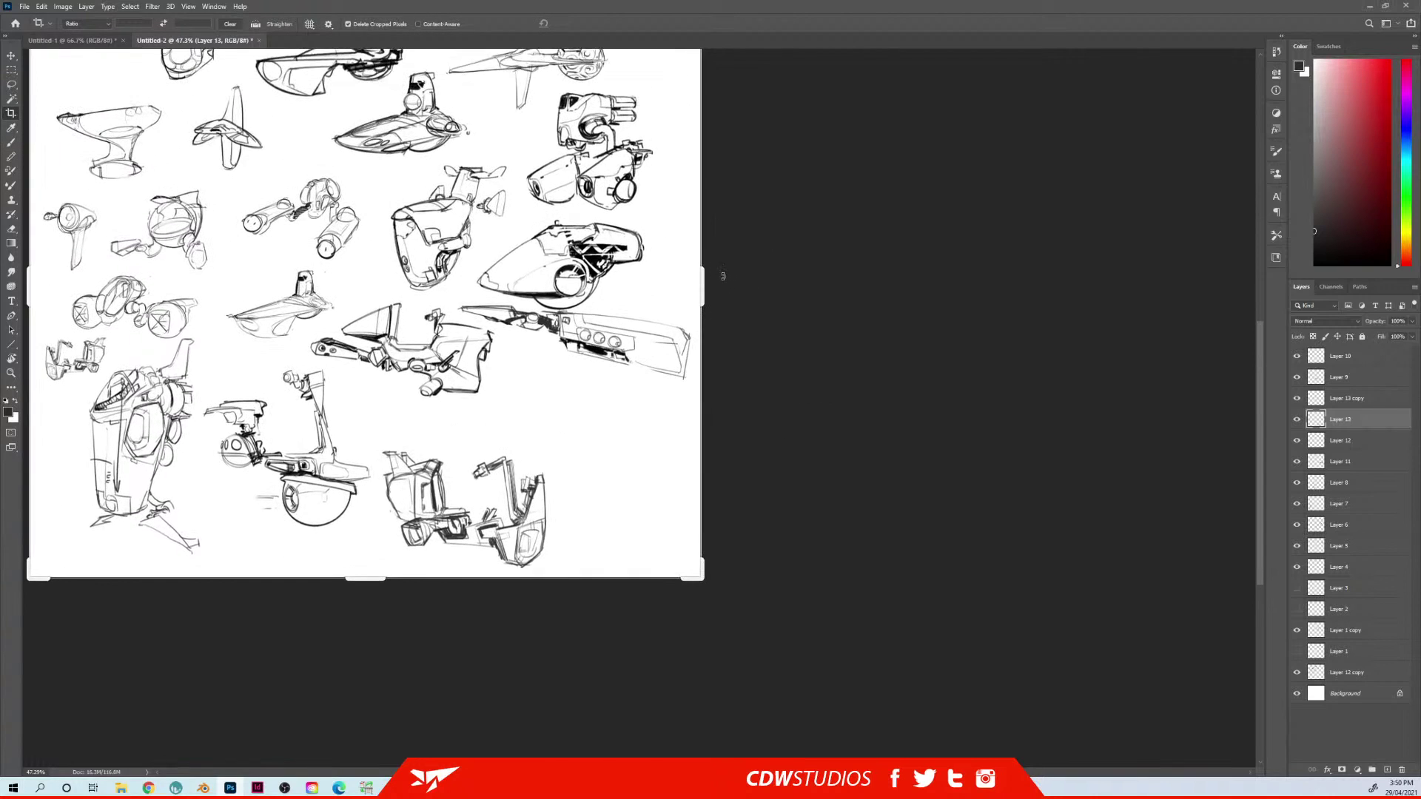
{"action": "left_click_drag", "start_coordinate": [703, 283], "coordinate": [769, 264]}
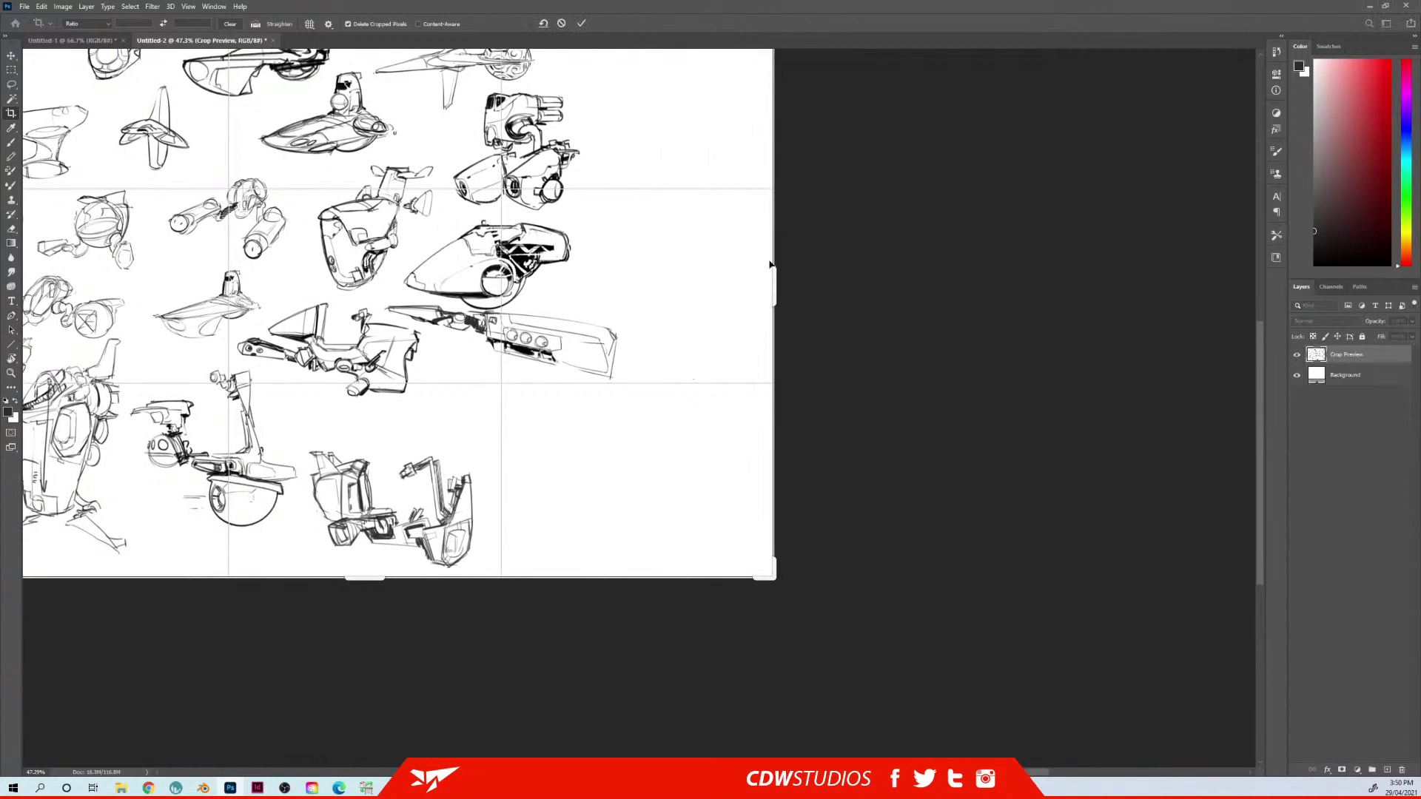
{"action": "key", "text": "Return"}
On a new layer, sketch a boot-shaped body with a tall fin and a triangular nose panel in the new blank space
{"action": "key", "text": "b"}
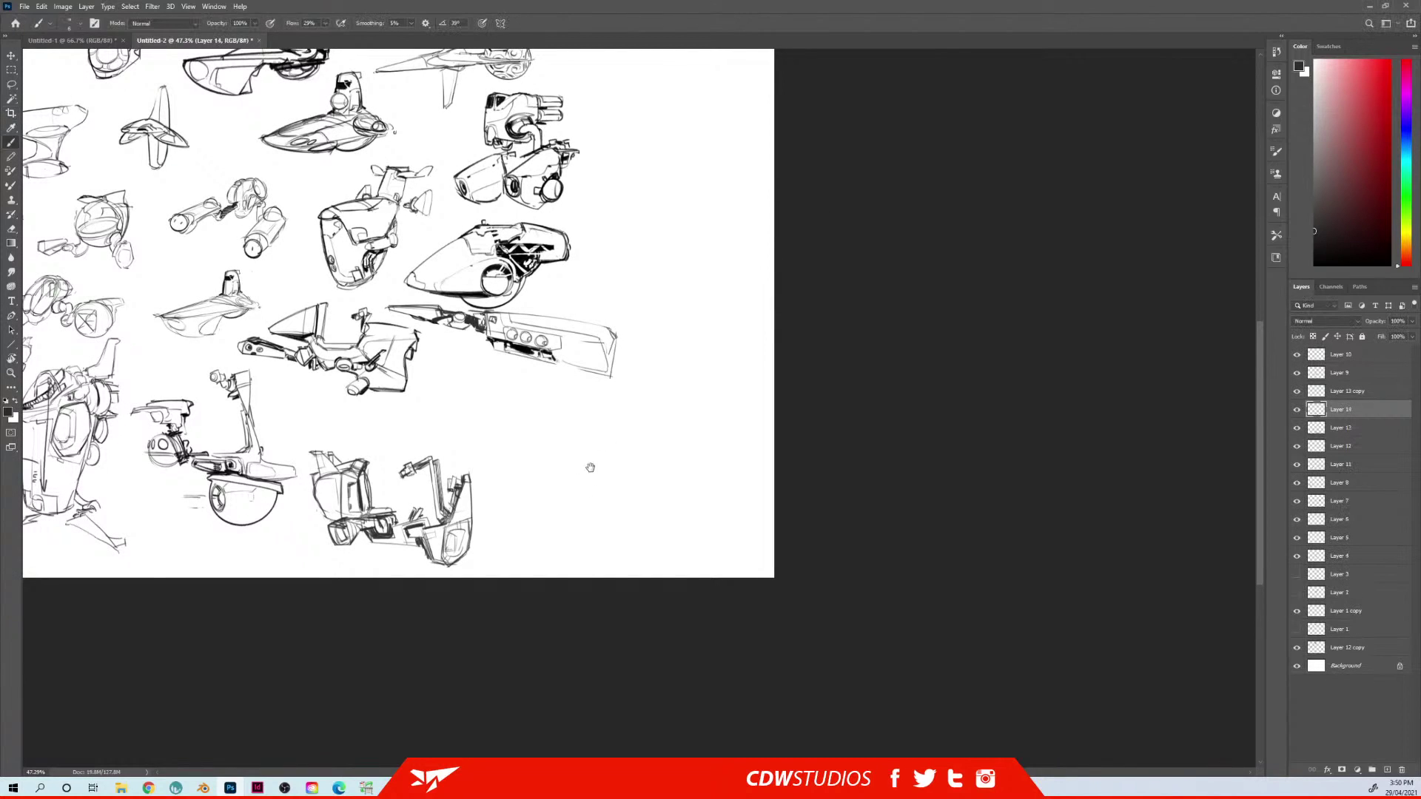
{"action": "left_click_drag", "start_coordinate": [590, 467], "coordinate": [603, 285]}
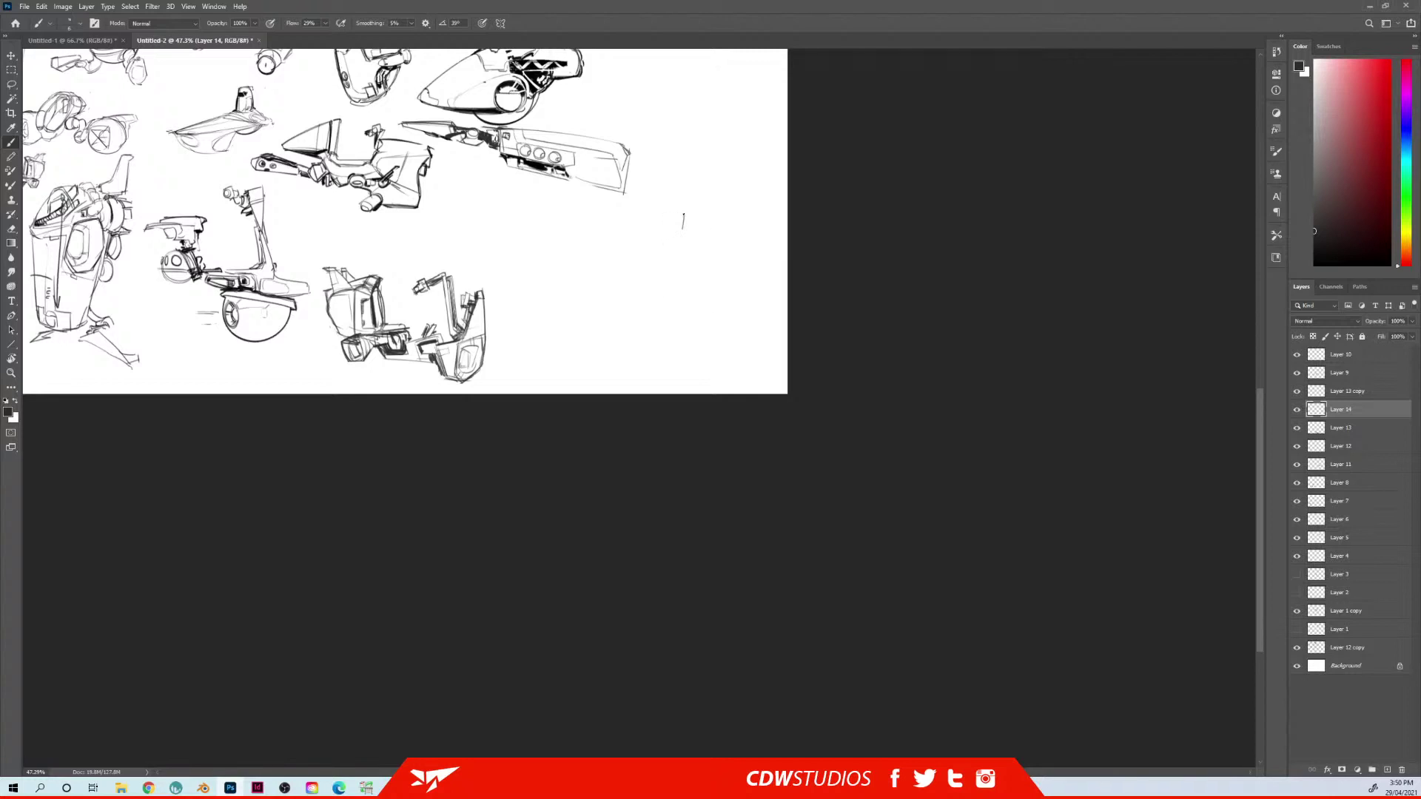
{"action": "left_click_drag", "start_coordinate": [683, 229], "coordinate": [624, 331]}
{"action": "mouse_move", "coordinate": [683, 212]}
{"action": "left_mouse_down"}
{"action": "mouse_move", "coordinate": [702, 330]}
{"action": "mouse_move", "coordinate": [607, 370]}
{"action": "left_mouse_up"}
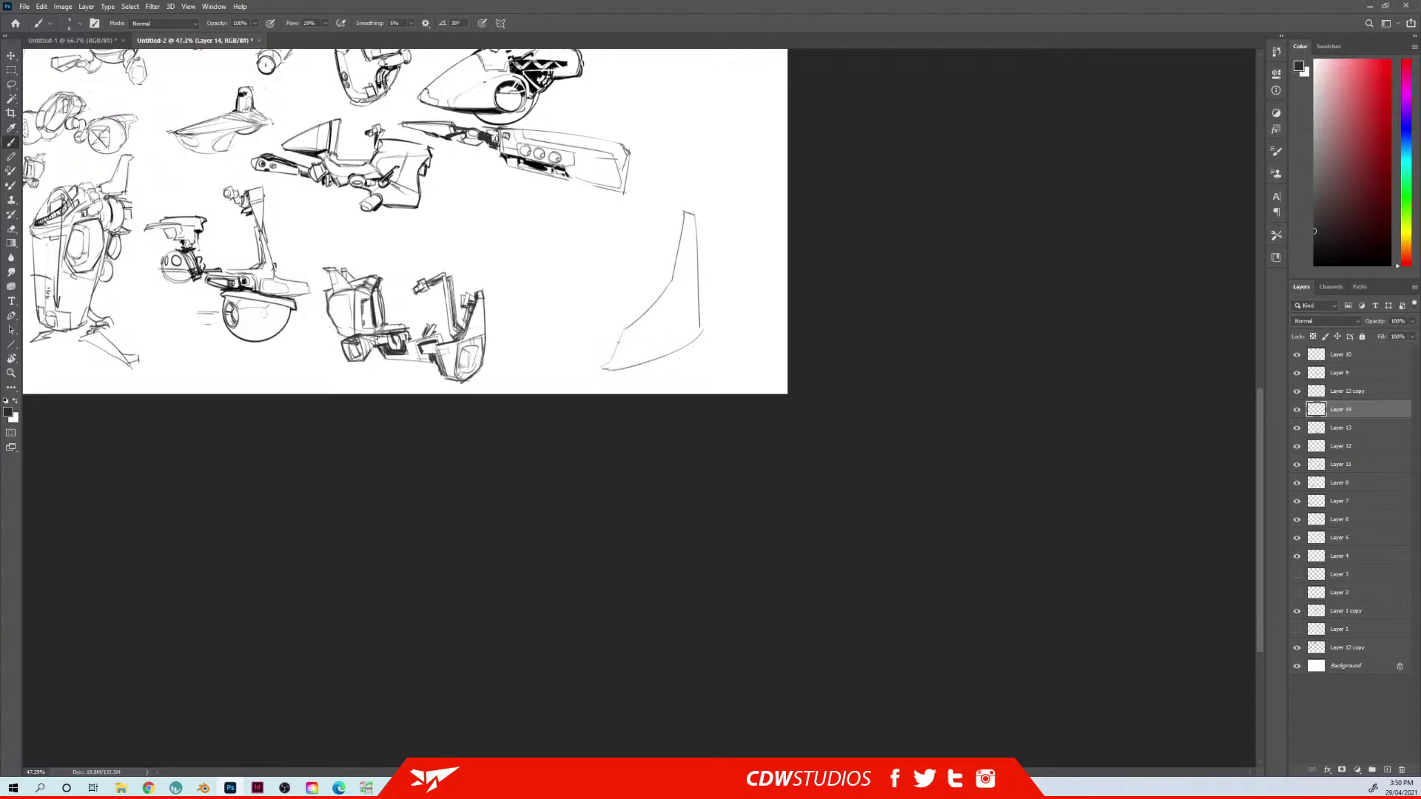
{"action": "key", "text": "ctrl+z"}
{"action": "left_click_drag", "start_coordinate": [625, 328], "coordinate": [609, 369]}
{"action": "left_click_drag", "start_coordinate": [629, 332], "coordinate": [661, 350]}
{"action": "mouse_move", "coordinate": [488, 314]}
{"action": "left_mouse_down"}
{"action": "mouse_move", "coordinate": [482, 304]}
{"action": "mouse_move", "coordinate": [496, 326]}
{"action": "mouse_move", "coordinate": [318, 381]}
{"action": "mouse_move", "coordinate": [289, 266]}
{"action": "left_mouse_up"}
{"action": "key", "text": "ctrl+z"}
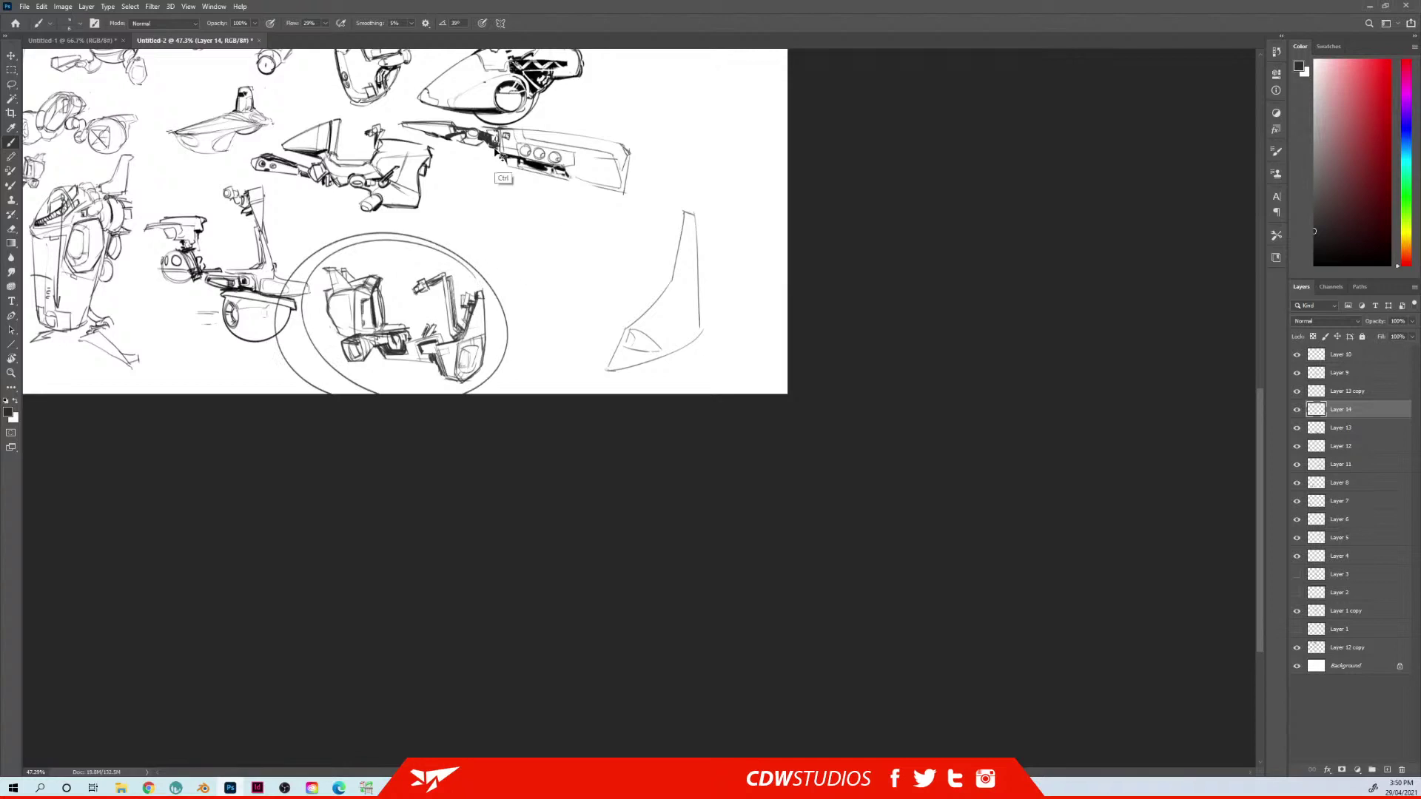
{"action": "key", "text": "ctrl+z"}
Darken the front edge of the tall fin and add a small angular block at its tip
{"action": "mouse_move", "coordinate": [683, 213]}
{"action": "left_mouse_down"}
{"action": "mouse_move", "coordinate": [675, 275]}
{"action": "mouse_move", "coordinate": [627, 327]}
{"action": "left_mouse_up"}
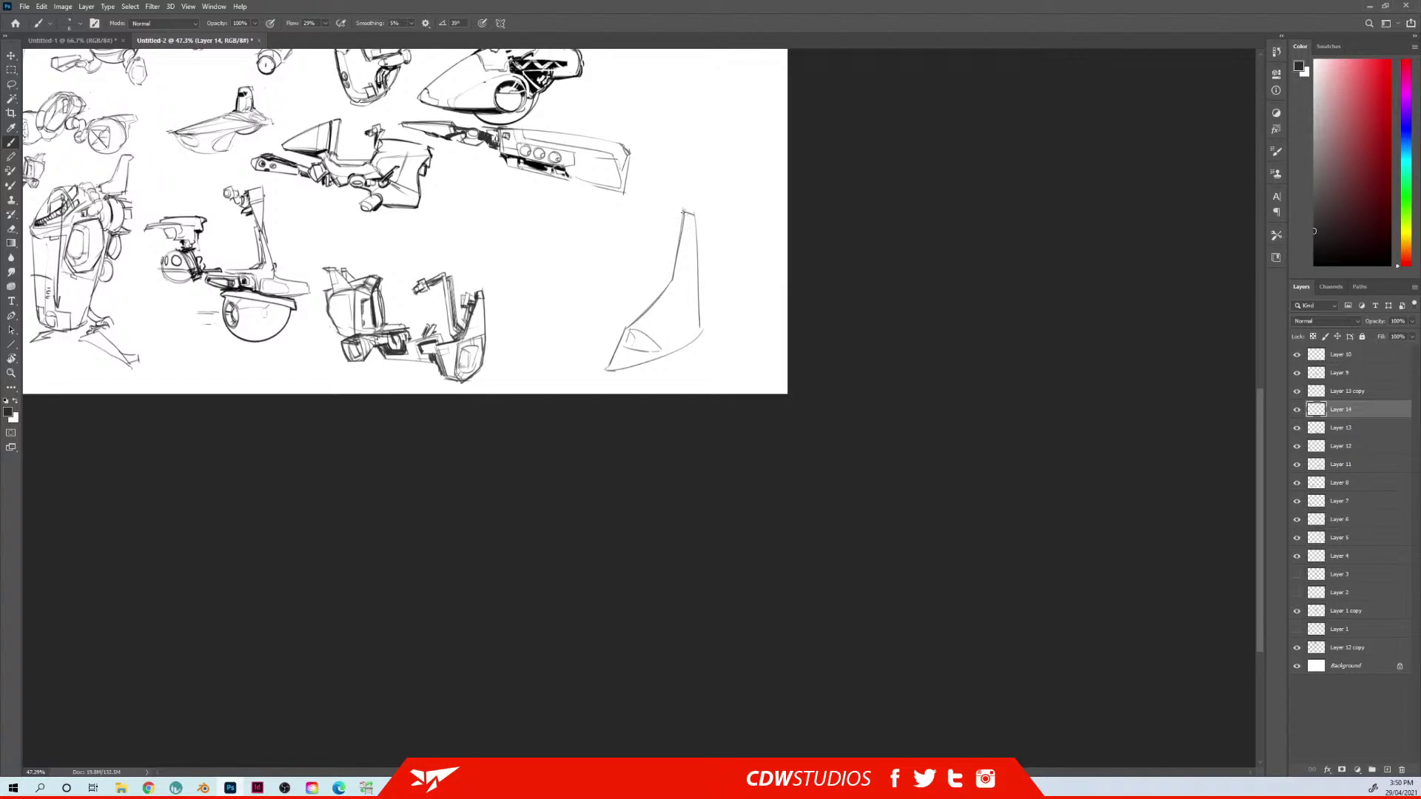
{"action": "left_click_drag", "start_coordinate": [666, 211], "coordinate": [677, 257]}
{"action": "left_click_drag", "start_coordinate": [665, 230], "coordinate": [675, 250]}
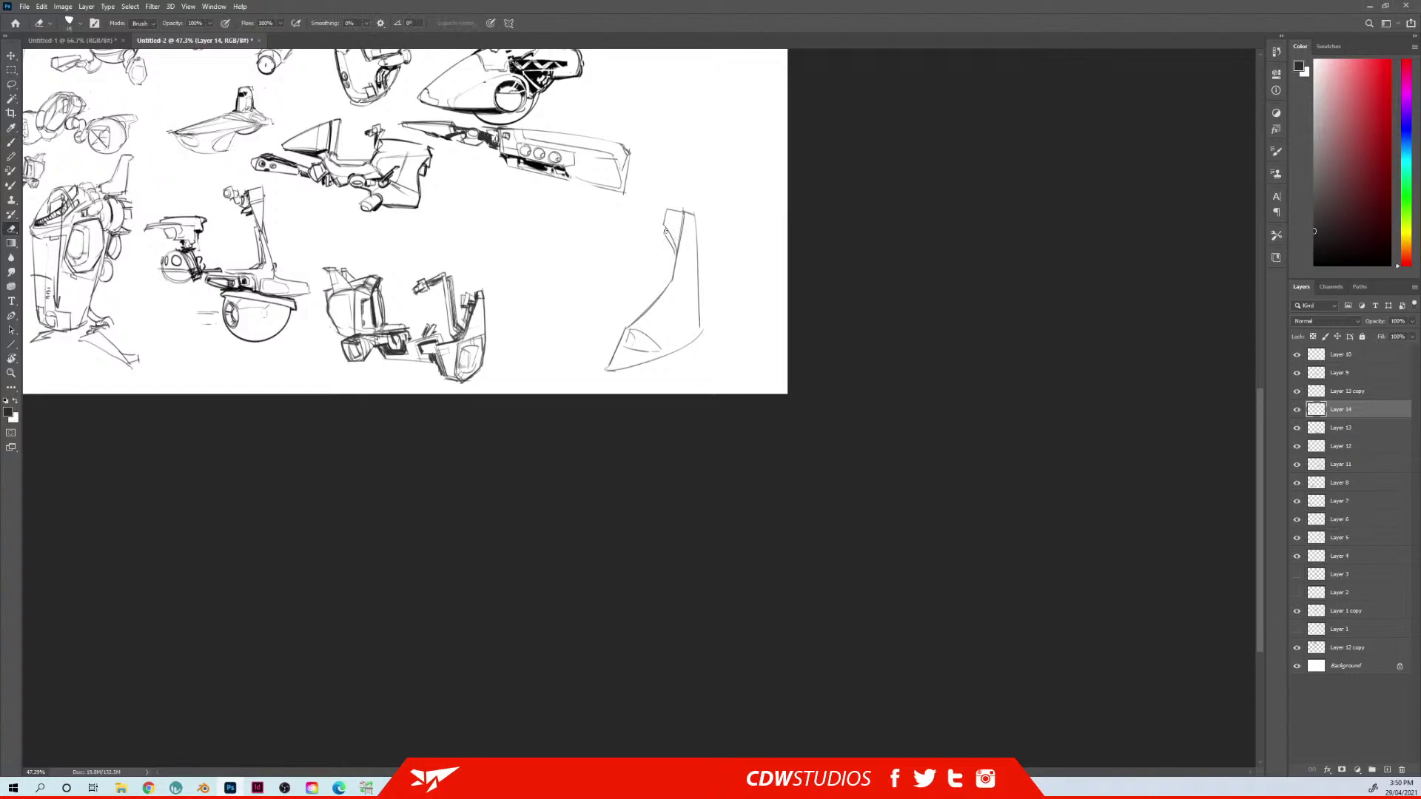
Sketch a faceted horizontal pod projecting rearward from the tip of the tall fin, joined by a short connector
{"action": "mouse_move", "coordinate": [665, 231]}
{"action": "left_mouse_down"}
{"action": "mouse_move", "coordinate": [674, 251]}
{"action": "mouse_move", "coordinate": [734, 234]}
{"action": "left_mouse_up"}
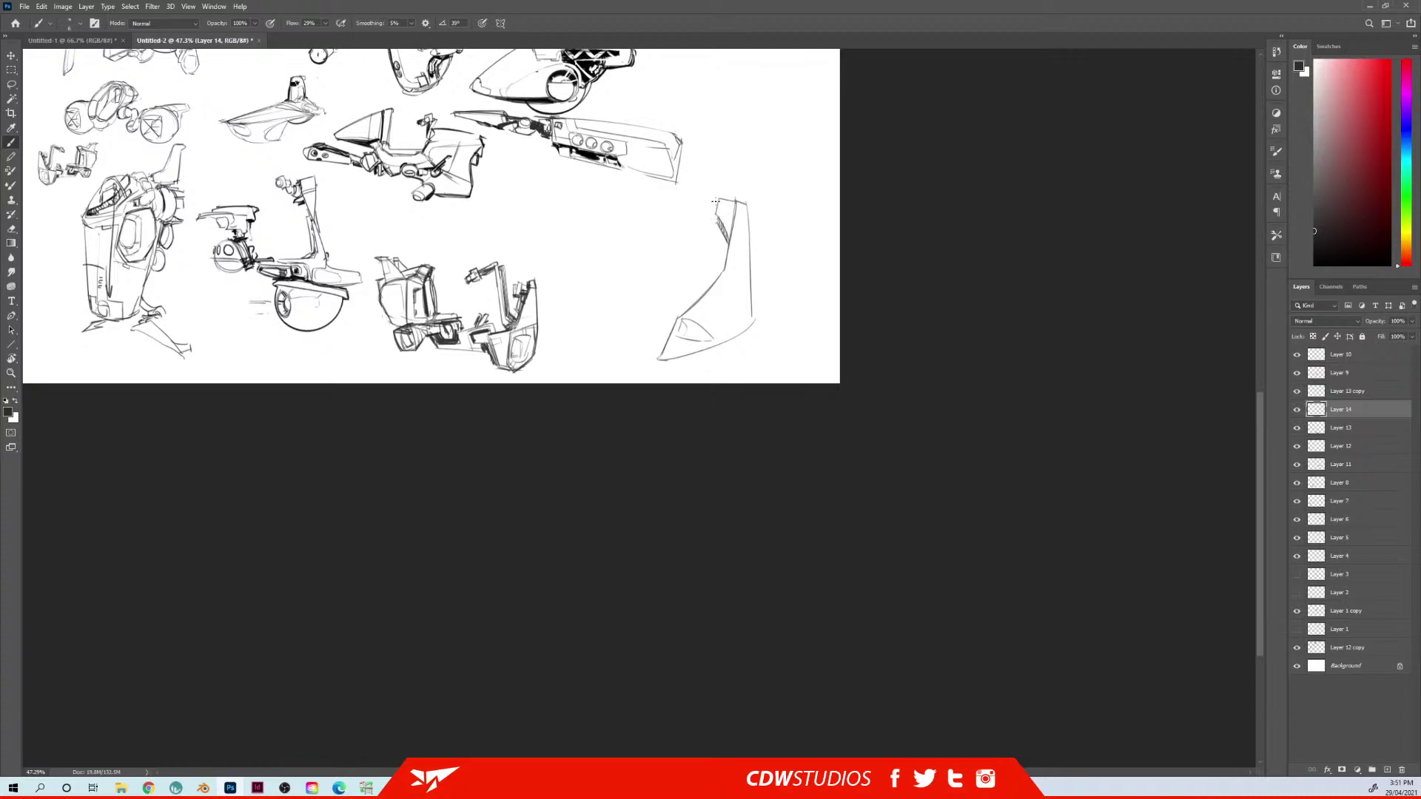
{"action": "left_click_drag", "start_coordinate": [718, 199], "coordinate": [716, 241]}
{"action": "mouse_move", "coordinate": [643, 186]}
{"action": "left_mouse_down"}
{"action": "mouse_move", "coordinate": [696, 199]}
{"action": "mouse_move", "coordinate": [634, 200]}
{"action": "mouse_move", "coordinate": [684, 231]}
{"action": "mouse_move", "coordinate": [703, 209]}
{"action": "mouse_move", "coordinate": [672, 222]}
{"action": "left_mouse_up"}
{"action": "left_click_drag", "start_coordinate": [680, 231], "coordinate": [708, 224]}
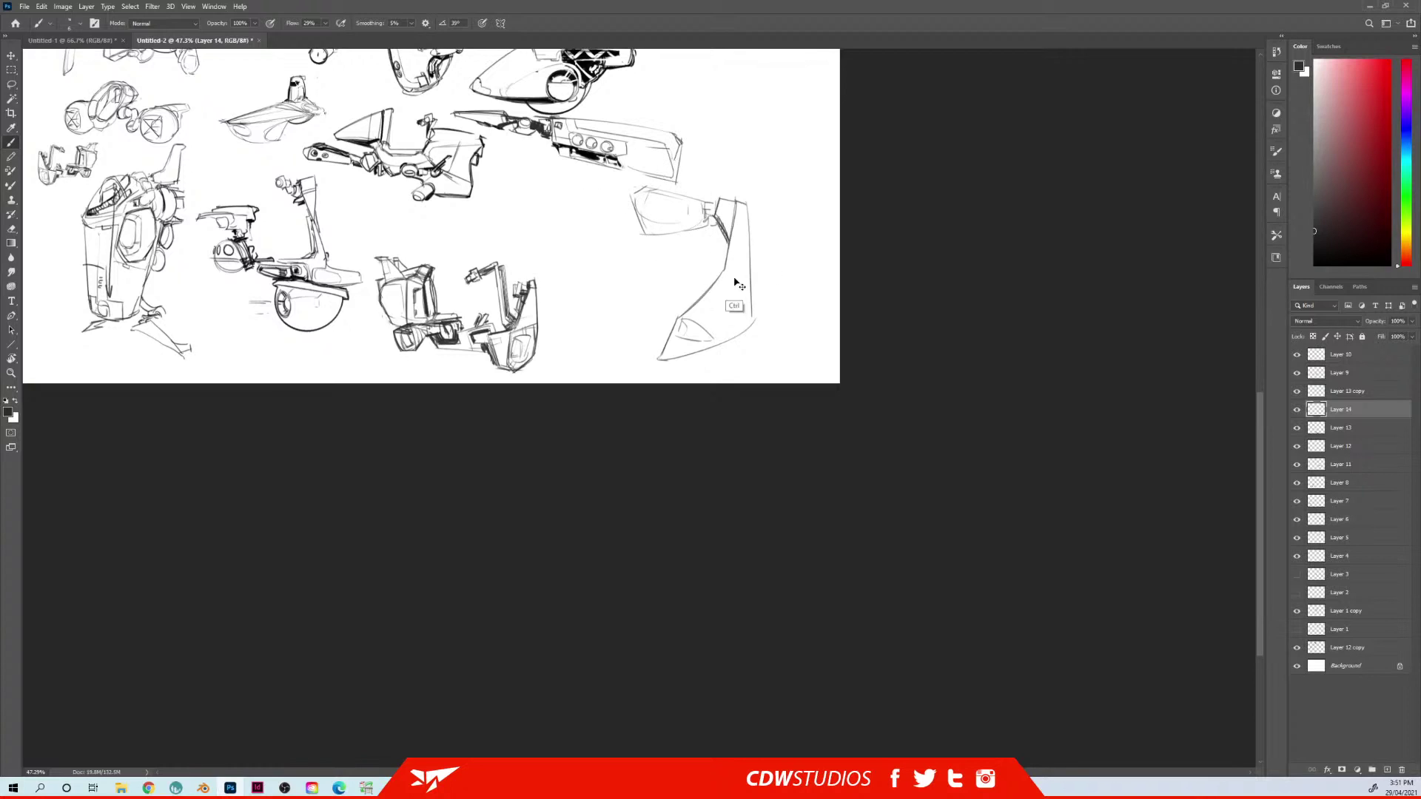
Hide Layer 13, Layer 11 and Layers 8 through 4 to clear space around the tall-finned craft
{"action": "left_click", "coordinate": [1297, 428]}
{"action": "left_click_drag", "start_coordinate": [1296, 464], "coordinate": [1297, 557]}
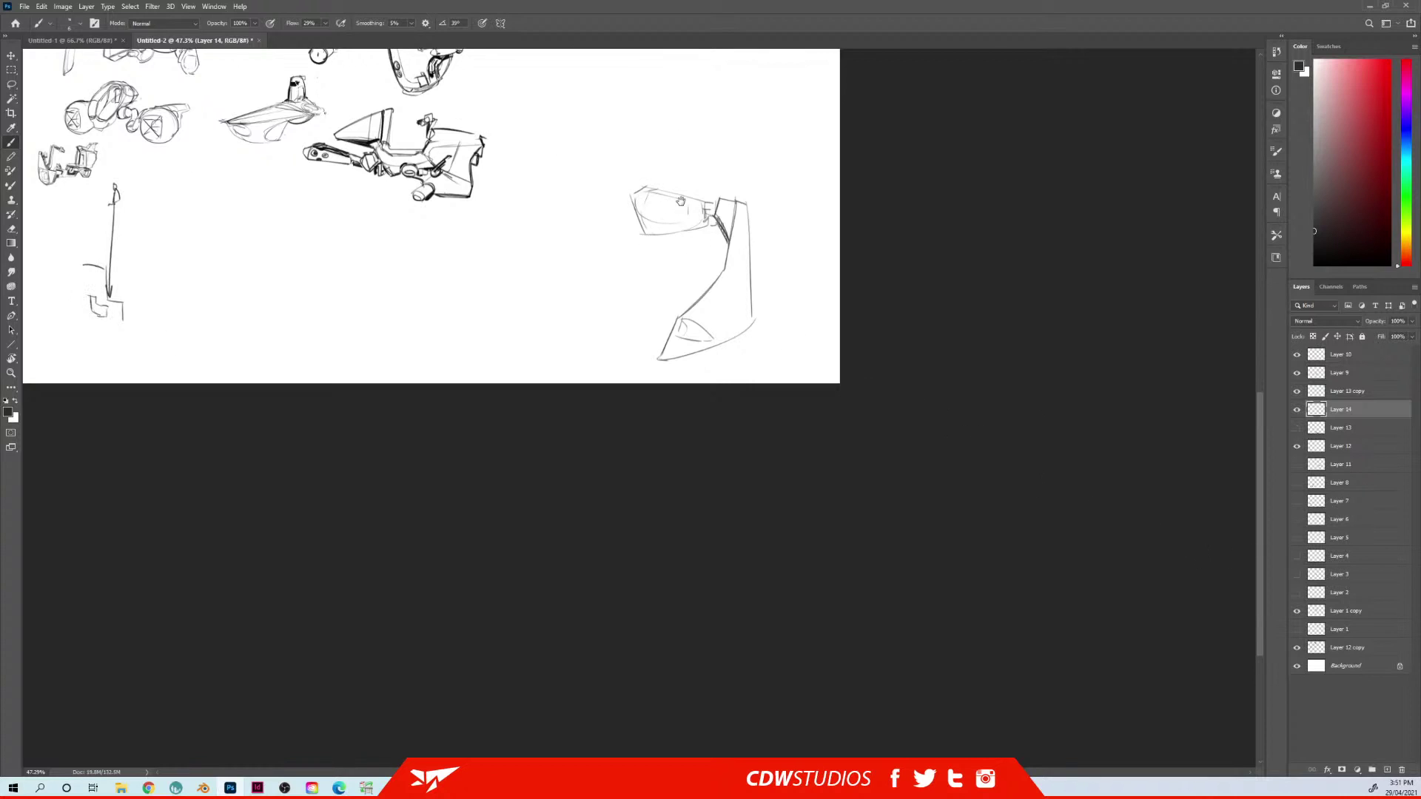
{"action": "mouse_move", "coordinate": [681, 201]}
{"action": "left_mouse_down"}
{"action": "mouse_move", "coordinate": [635, 335]}
{"action": "mouse_move", "coordinate": [670, 341]}
{"action": "left_mouse_up"}
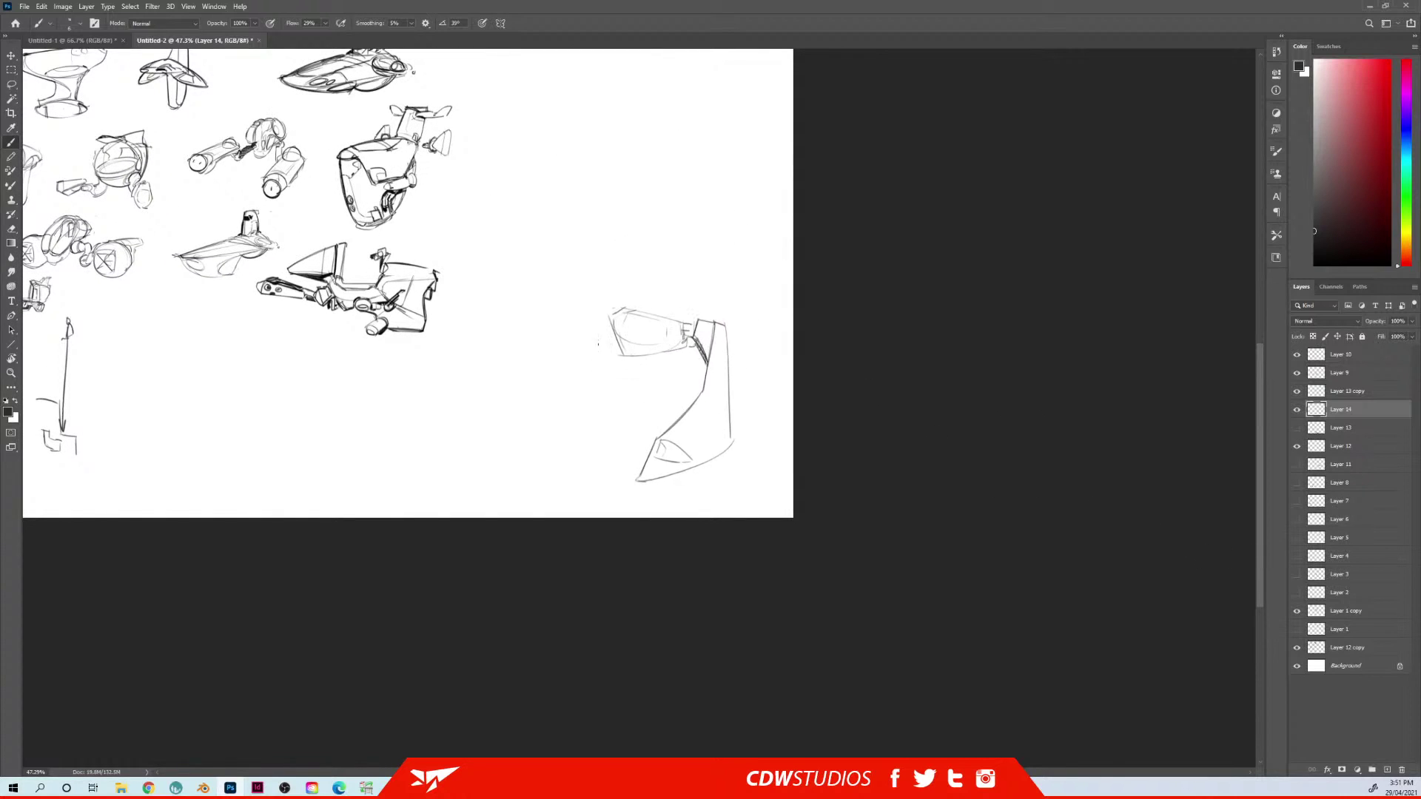
{"action": "left_click_drag", "start_coordinate": [532, 390], "coordinate": [612, 356]}
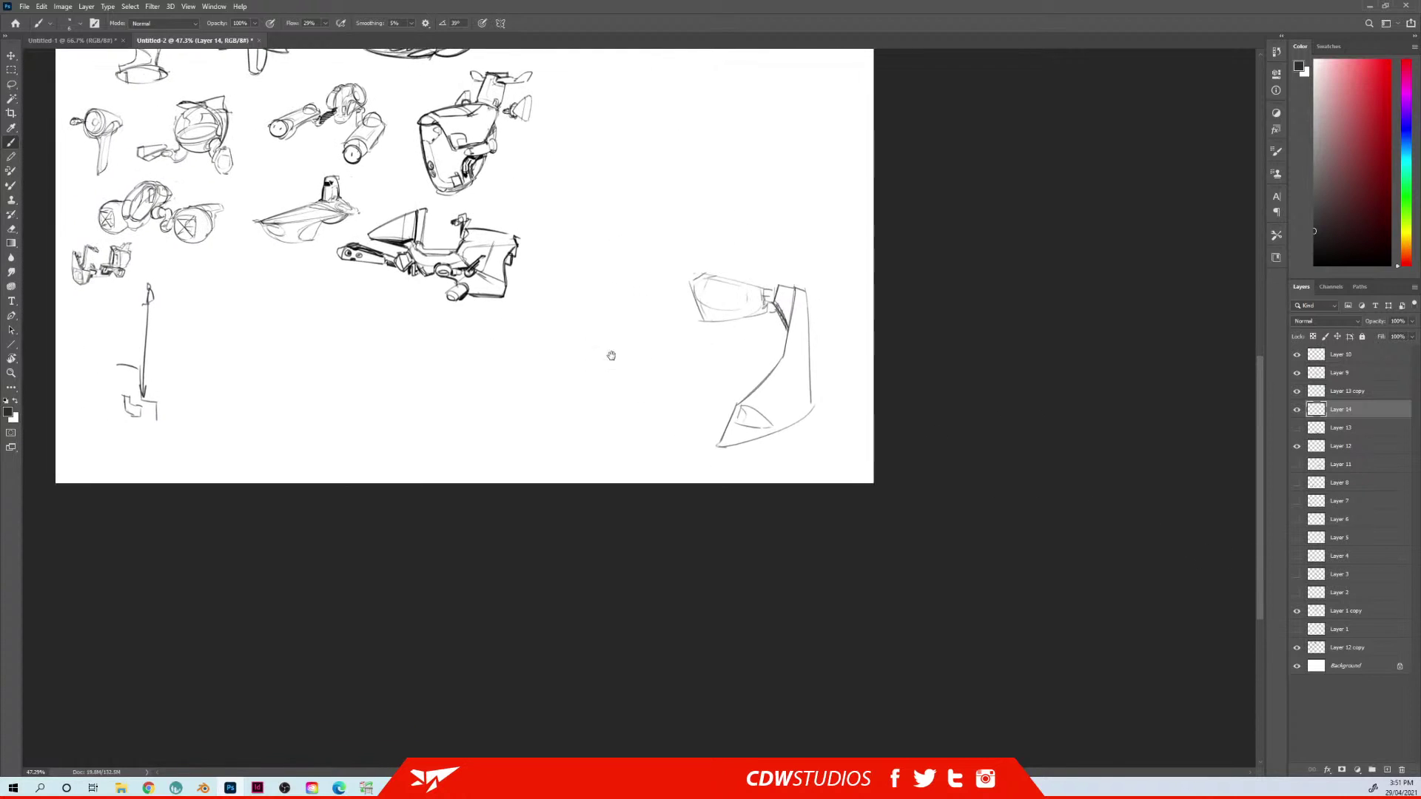
Show Layer 13 again and move its scooter-like craft up into the blank area above the tall-finned craft
{"action": "left_click", "coordinate": [1297, 428]}
{"action": "left_click", "coordinate": [1339, 431]}
{"action": "left_click_drag", "start_coordinate": [544, 403], "coordinate": [504, 476]}
{"action": "mouse_move", "coordinate": [492, 494]}
{"action": "left_mouse_down"}
{"action": "mouse_move", "coordinate": [683, 189]}
{"action": "mouse_move", "coordinate": [692, 196]}
{"action": "left_mouse_up"}
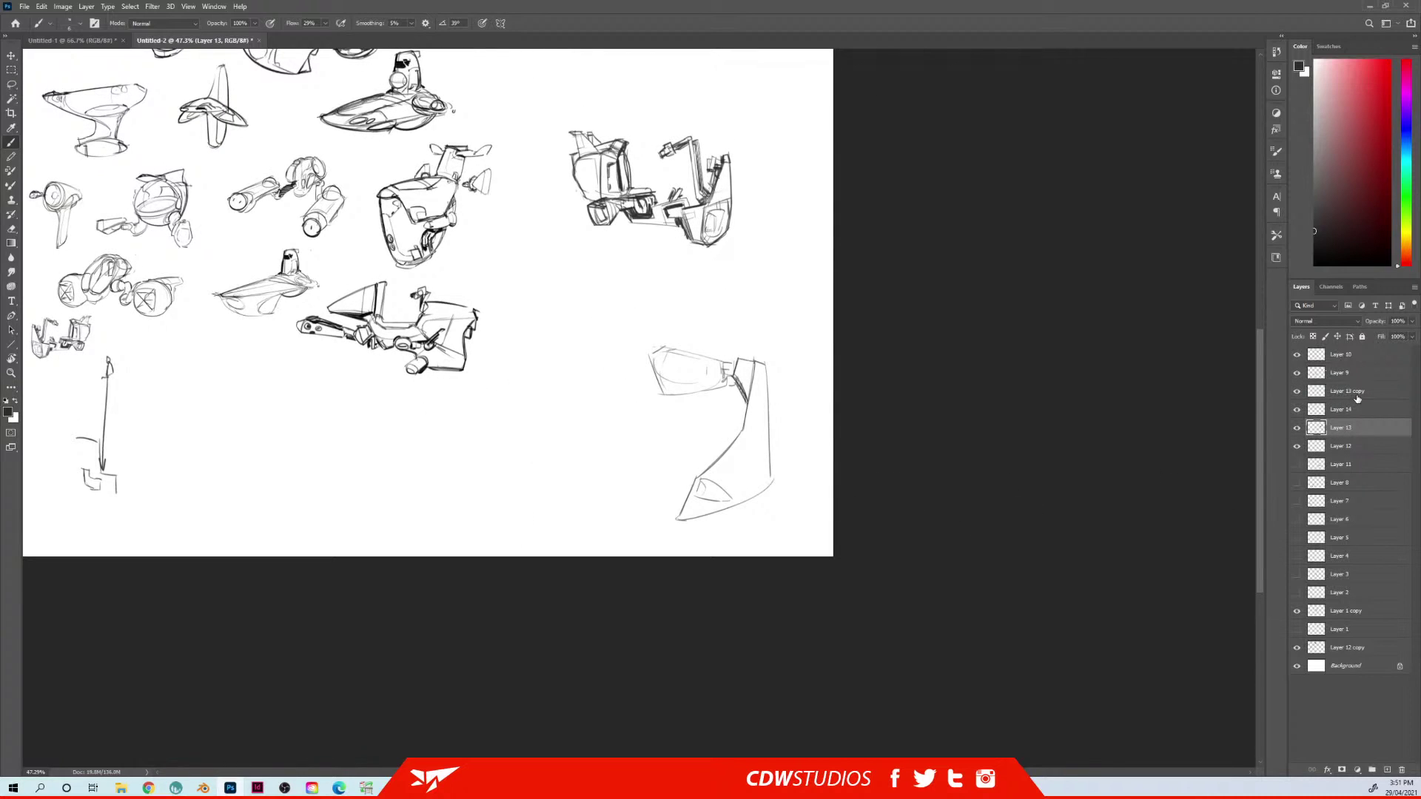
Select Layer 14, scale the tall-finned craft down slightly and nudge it up toward the page's outer edge
{"action": "left_click", "coordinate": [1349, 411]}
{"action": "mouse_move", "coordinate": [733, 391]}
{"action": "left_mouse_down"}
{"action": "mouse_move", "coordinate": [717, 357]}
{"action": "mouse_move", "coordinate": [722, 380]}
{"action": "left_mouse_up"}
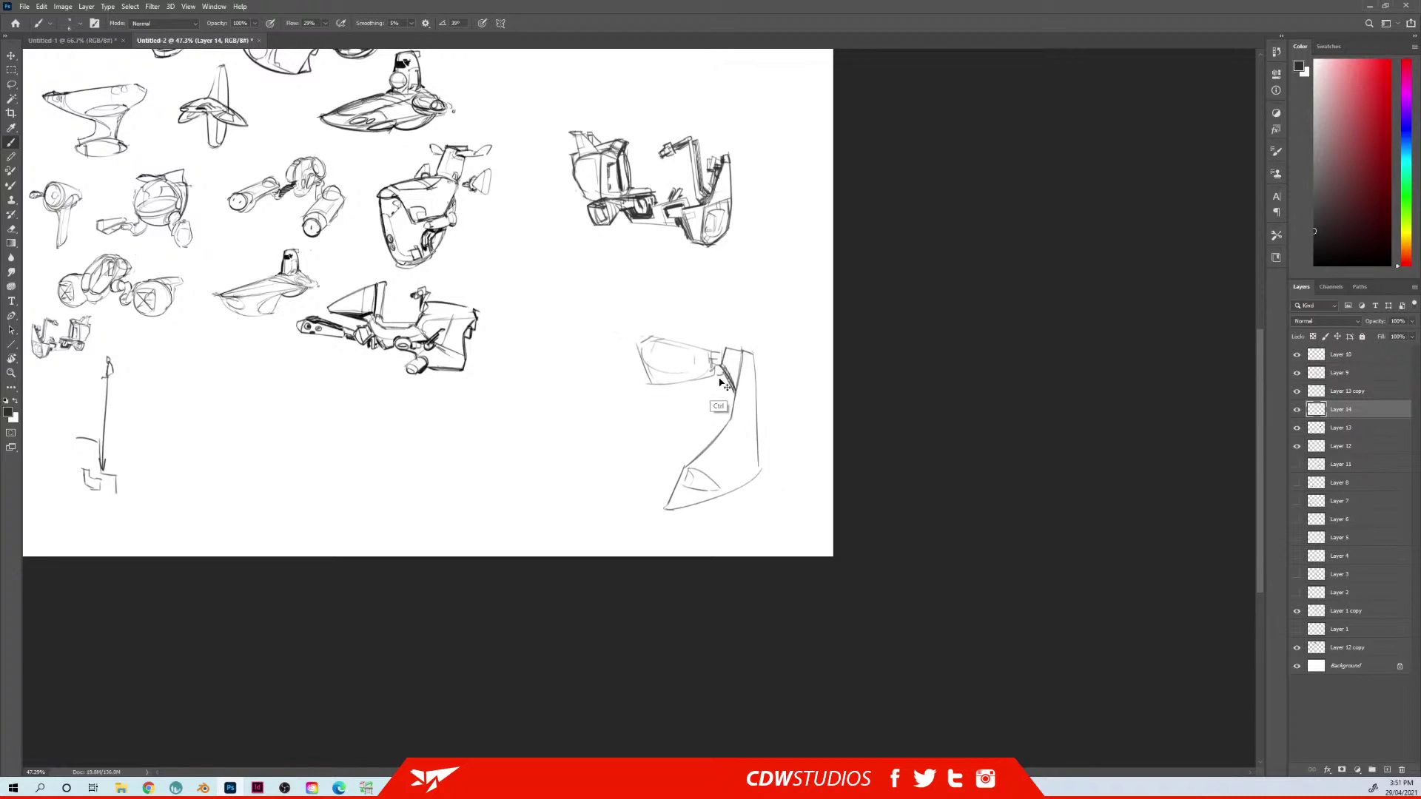
{"action": "key", "text": "v"}
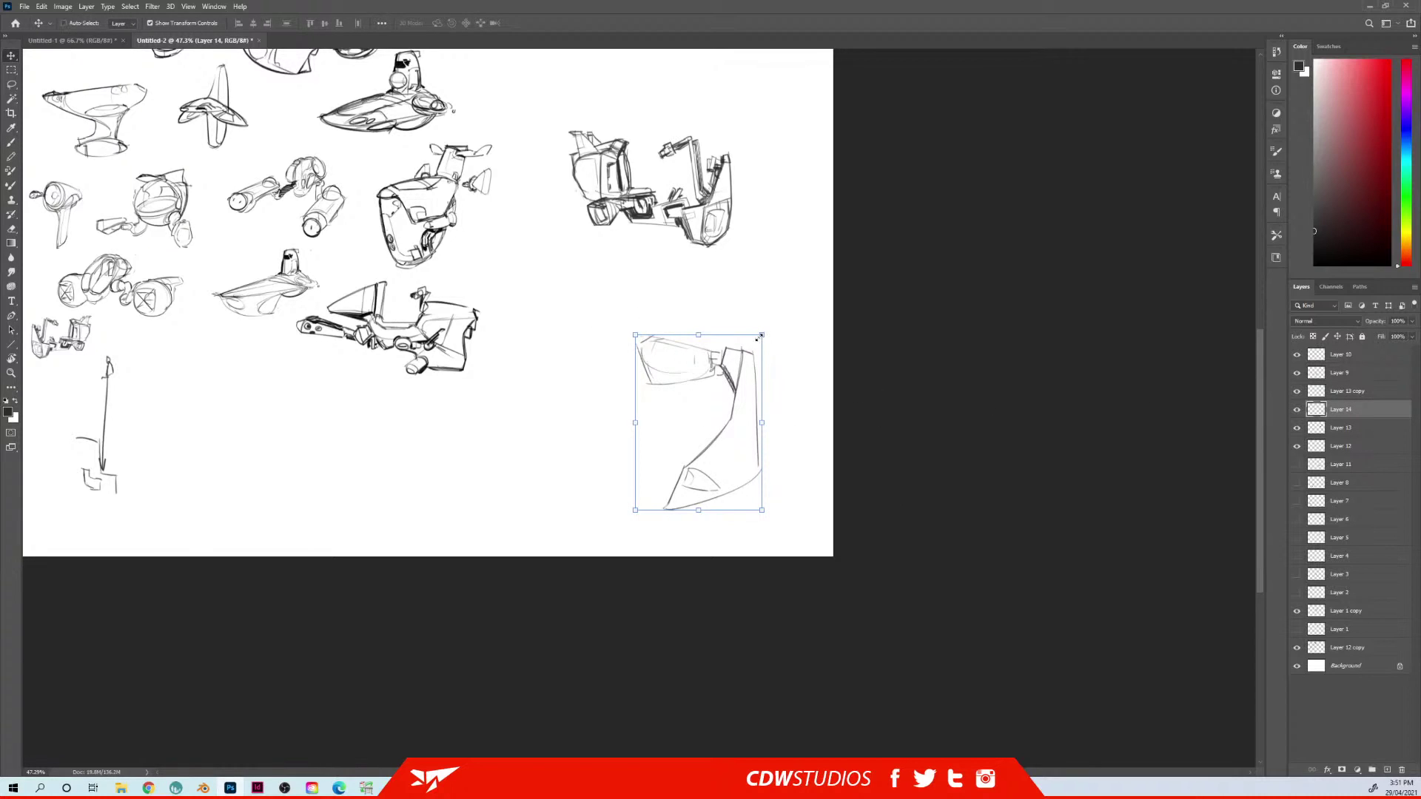
{"action": "left_click_drag", "start_coordinate": [761, 335], "coordinate": [740, 364]}
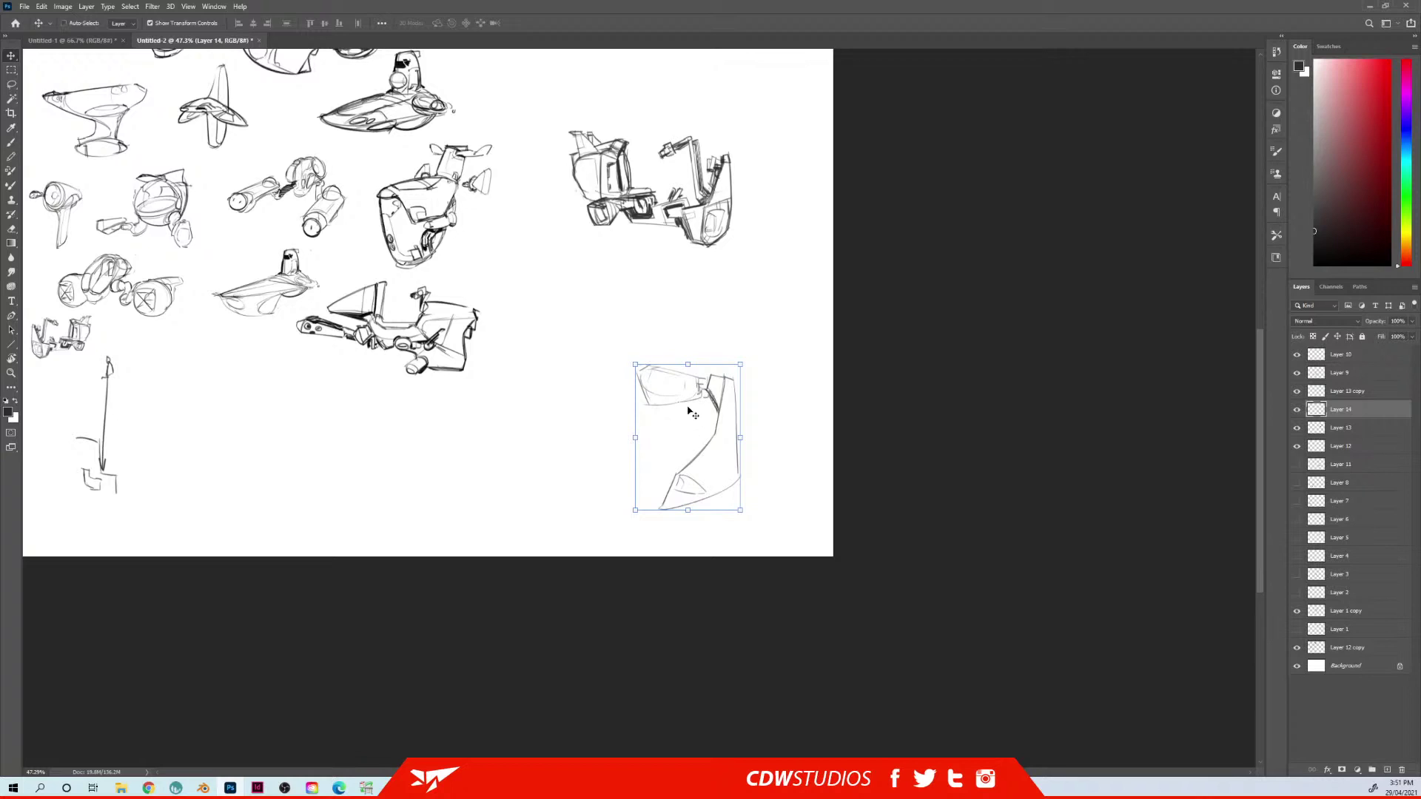
{"action": "left_click_drag", "start_coordinate": [704, 410], "coordinate": [725, 393]}
{"action": "key", "text": "b"}
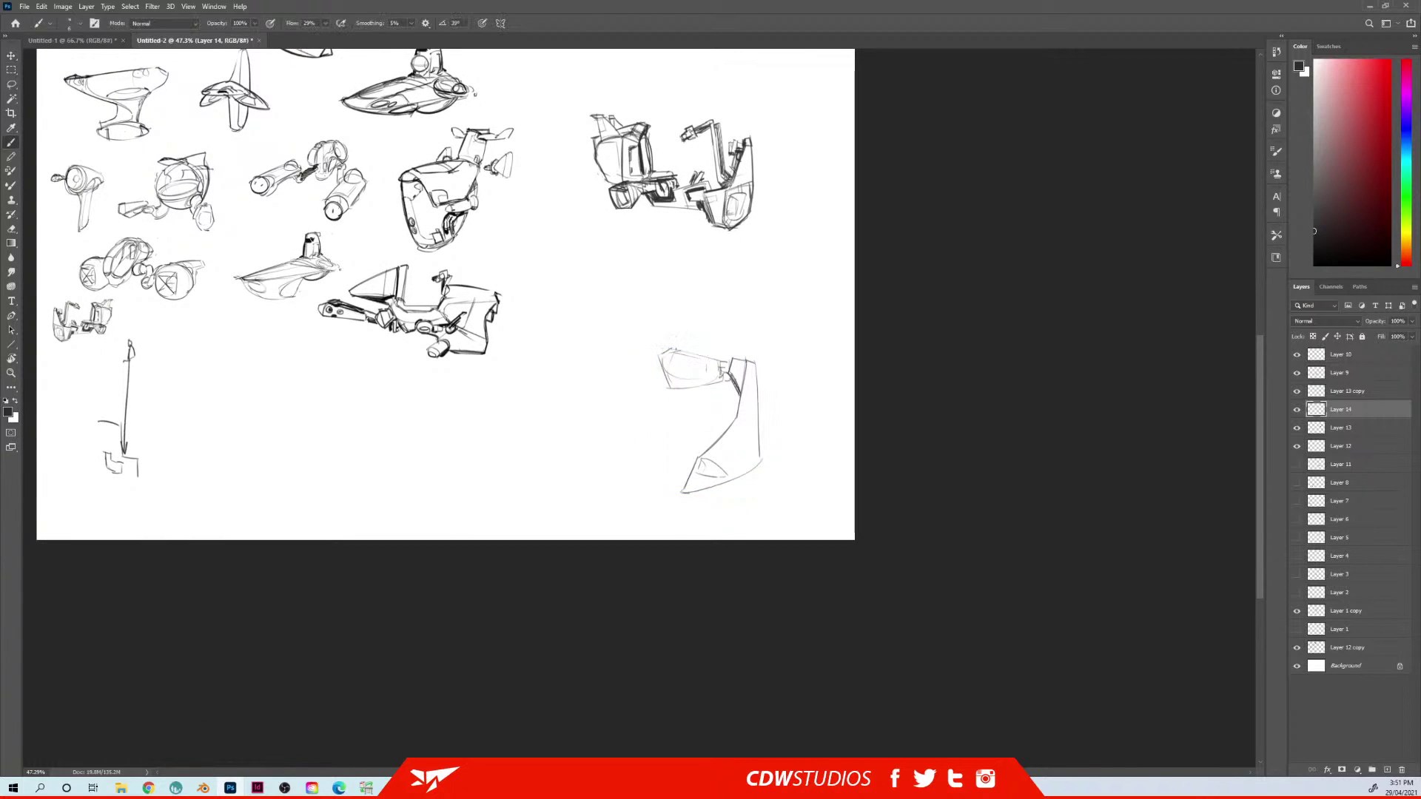
Darken the pod's outline and extend it rearward with a tapering body and a thin blade above it
{"action": "mouse_move", "coordinate": [659, 355]}
{"action": "left_mouse_down"}
{"action": "mouse_move", "coordinate": [714, 359]}
{"action": "mouse_move", "coordinate": [662, 352]}
{"action": "mouse_move", "coordinate": [670, 386]}
{"action": "left_mouse_up"}
{"action": "left_click_drag", "start_coordinate": [670, 387], "coordinate": [692, 386]}
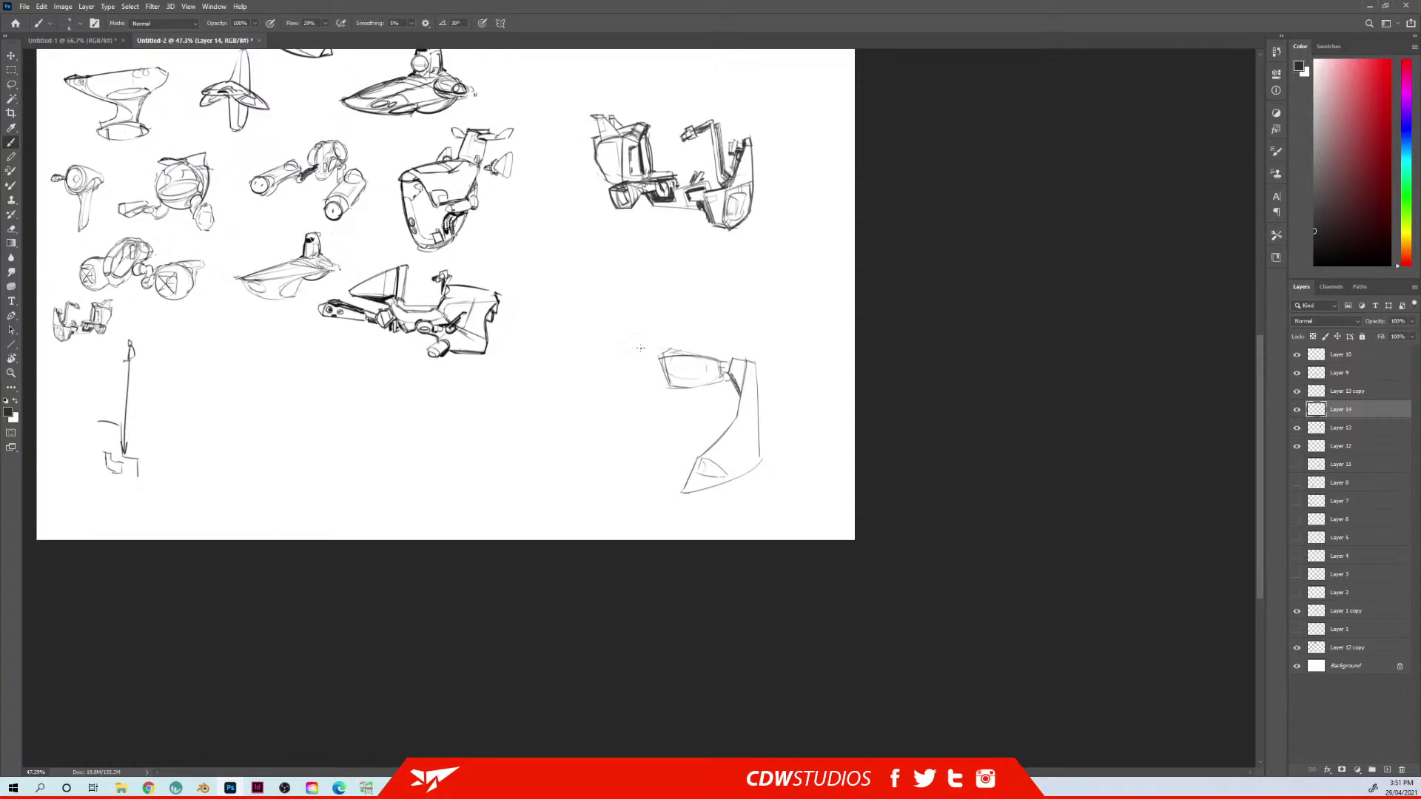
{"action": "left_click_drag", "start_coordinate": [584, 349], "coordinate": [656, 355]}
{"action": "mouse_move", "coordinate": [657, 363]}
{"action": "left_mouse_down"}
{"action": "mouse_move", "coordinate": [590, 384]}
{"action": "mouse_move", "coordinate": [707, 385]}
{"action": "left_mouse_up"}
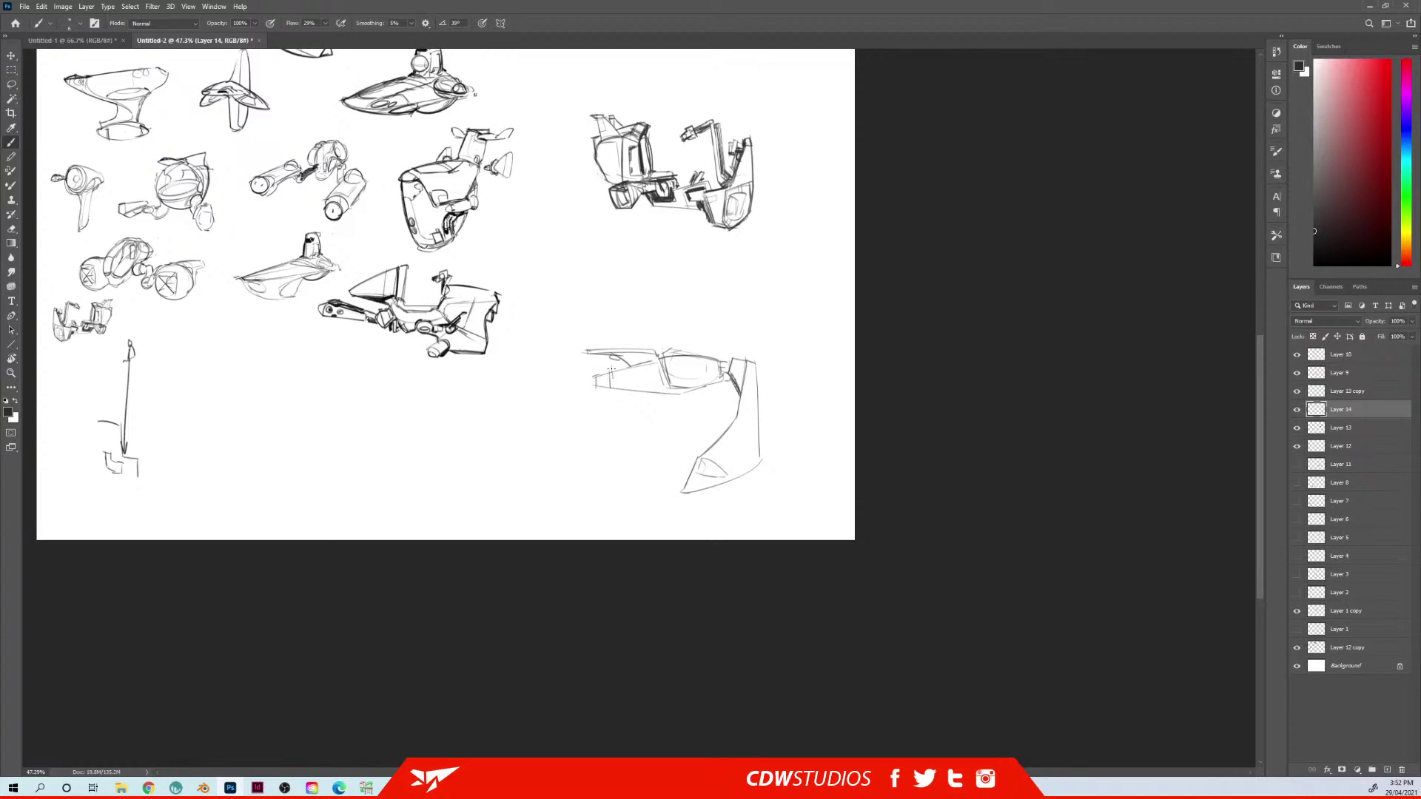
Add angular brackets beneath the pod and a slanted tail fin under the rear end of the body
{"action": "left_click_drag", "start_coordinate": [637, 378], "coordinate": [636, 386]}
{"action": "mouse_move", "coordinate": [637, 379]}
{"action": "left_mouse_down"}
{"action": "mouse_move", "coordinate": [706, 375]}
{"action": "mouse_move", "coordinate": [644, 381]}
{"action": "mouse_move", "coordinate": [661, 396]}
{"action": "mouse_move", "coordinate": [641, 383]}
{"action": "mouse_move", "coordinate": [652, 406]}
{"action": "mouse_move", "coordinate": [682, 403]}
{"action": "left_mouse_up"}
{"action": "left_click_drag", "start_coordinate": [700, 370], "coordinate": [684, 394]}
{"action": "left_click_drag", "start_coordinate": [717, 386], "coordinate": [697, 412]}
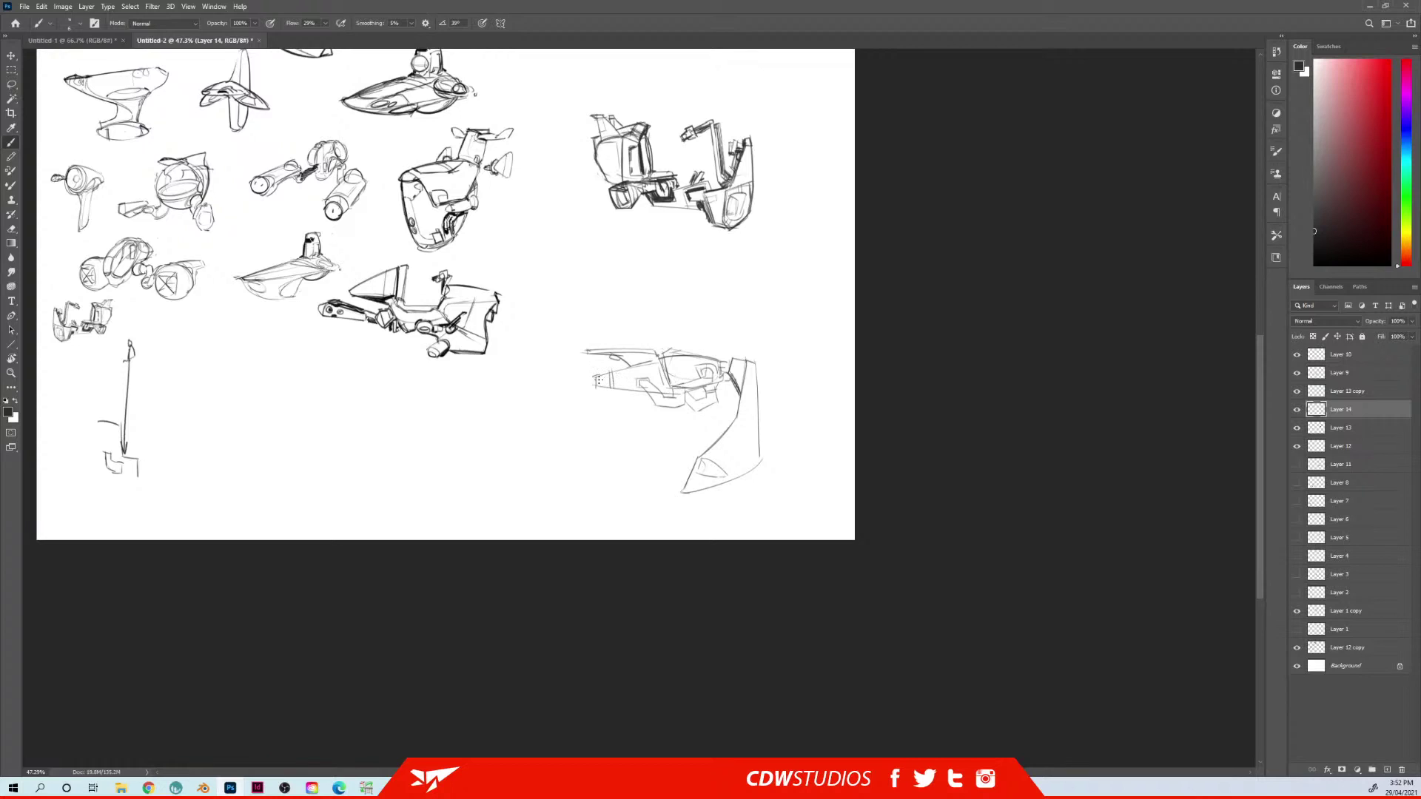
{"action": "mouse_move", "coordinate": [595, 390]}
{"action": "left_mouse_down"}
{"action": "mouse_move", "coordinate": [610, 398]}
{"action": "mouse_move", "coordinate": [597, 422]}
{"action": "mouse_move", "coordinate": [600, 390]}
{"action": "mouse_move", "coordinate": [635, 387]}
{"action": "left_mouse_up"}
Refine the lines where the pod meets the rear body, erasing strays and redrawing the edge and underside bracket
{"action": "key", "text": "e"}
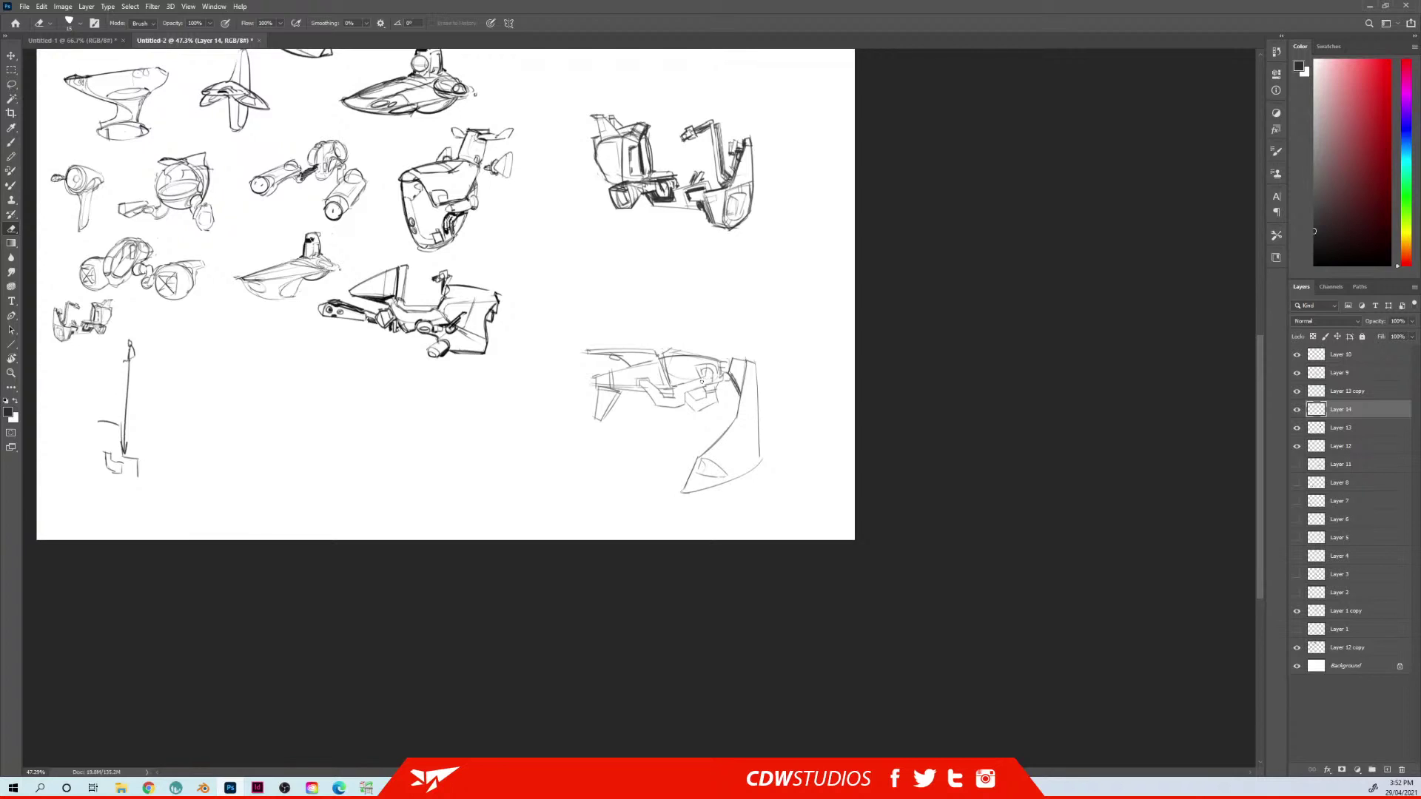
{"action": "key", "text": "b"}
{"action": "mouse_move", "coordinate": [695, 366]}
{"action": "left_mouse_down"}
{"action": "mouse_move", "coordinate": [713, 364]}
{"action": "mouse_move", "coordinate": [674, 385]}
{"action": "mouse_move", "coordinate": [682, 404]}
{"action": "mouse_move", "coordinate": [657, 405]}
{"action": "left_mouse_up"}
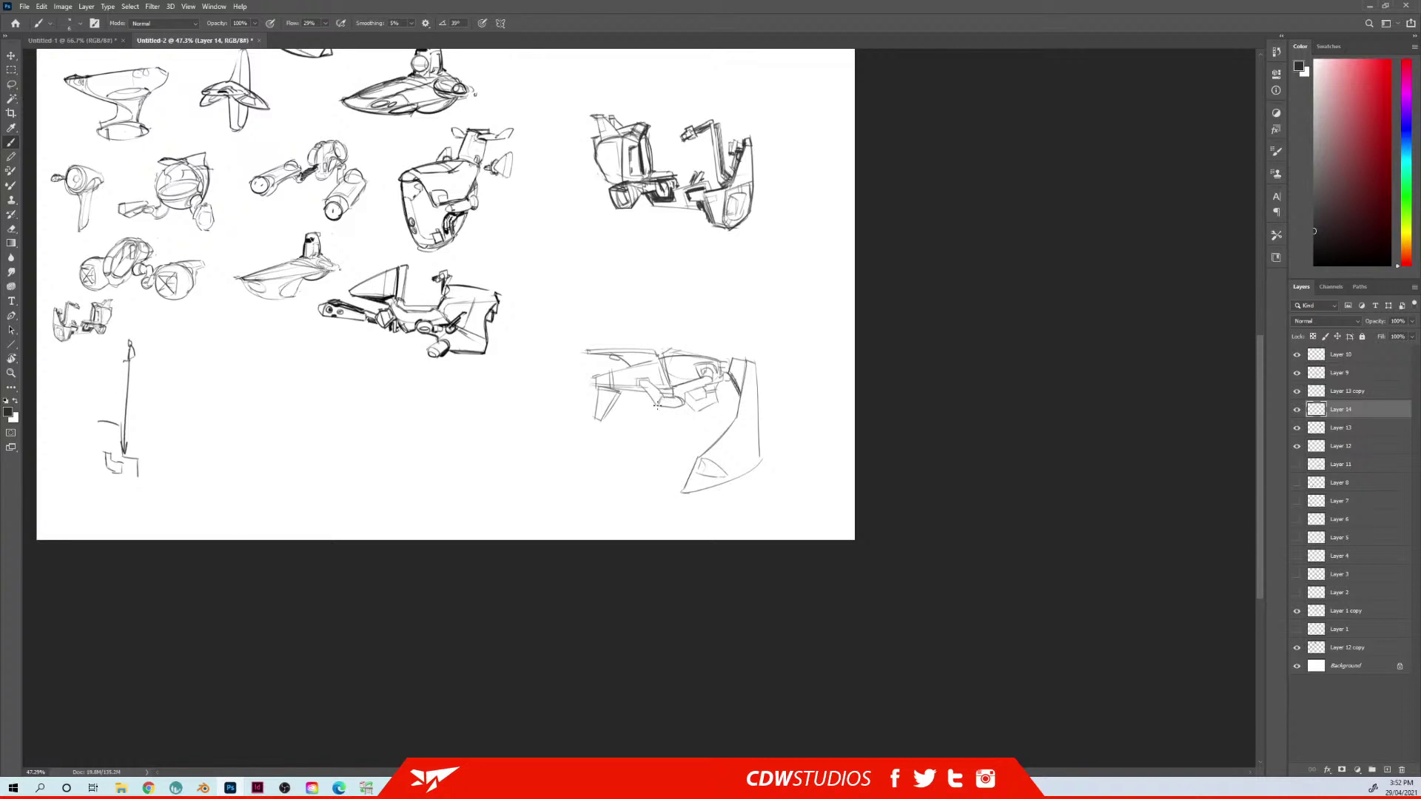
{"action": "key", "text": "e"}
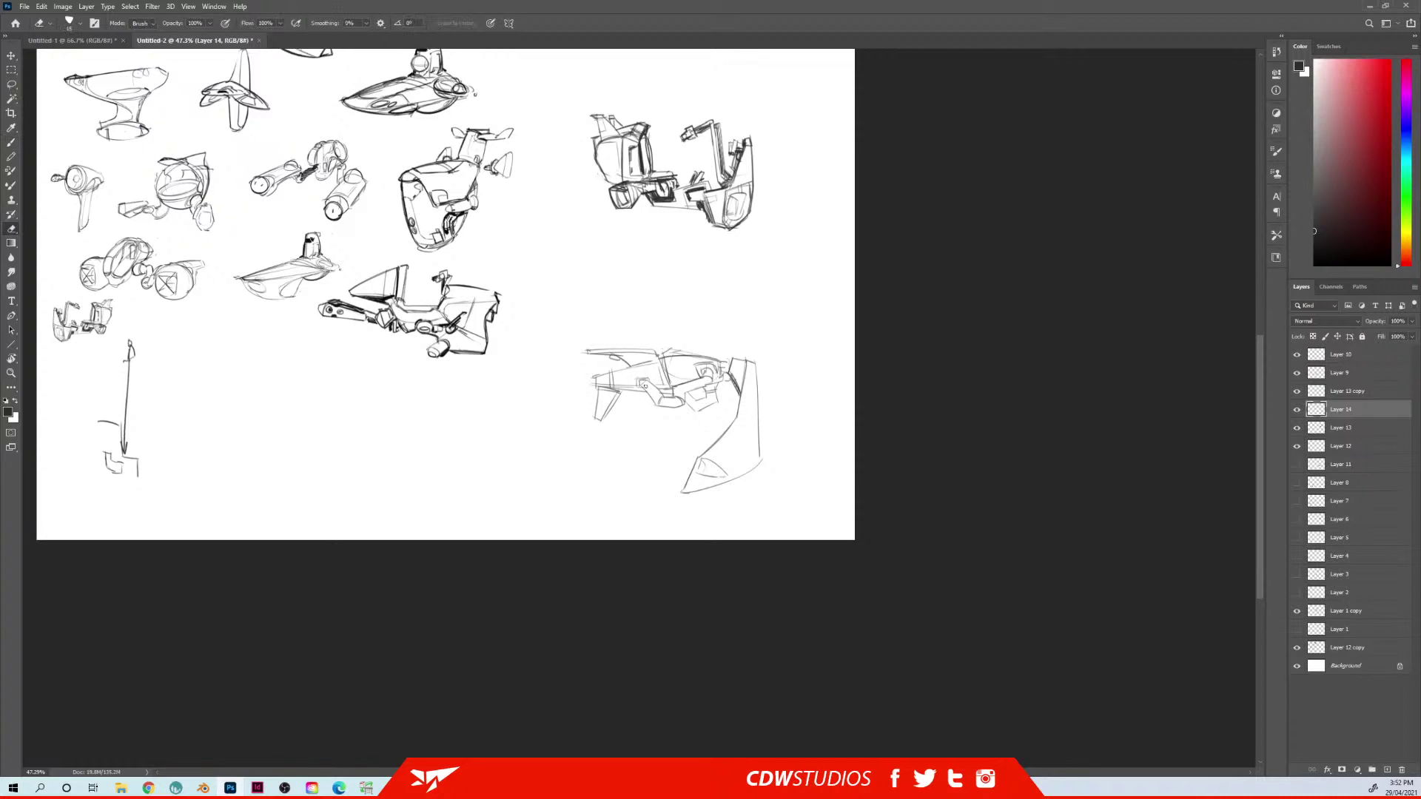
{"action": "key", "text": "b"}
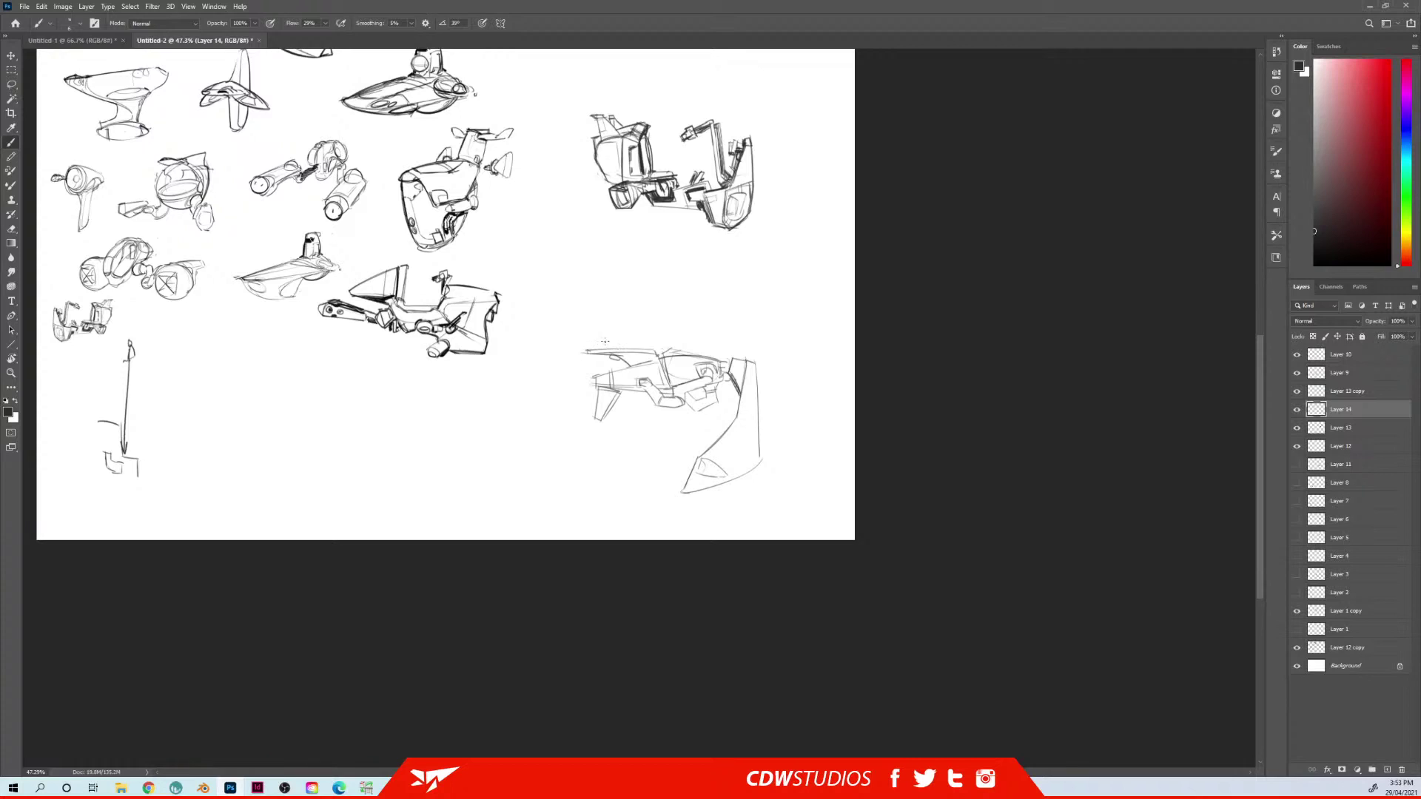
Rework the top of the rear blade, erasing the rounded cap and sketching a low flat block near the body
{"action": "mouse_move", "coordinate": [588, 348]}
{"action": "left_mouse_down"}
{"action": "mouse_move", "coordinate": [631, 349]}
{"action": "mouse_move", "coordinate": [593, 347]}
{"action": "left_mouse_up"}
{"action": "left_click_drag", "start_coordinate": [721, 320], "coordinate": [565, 310]}
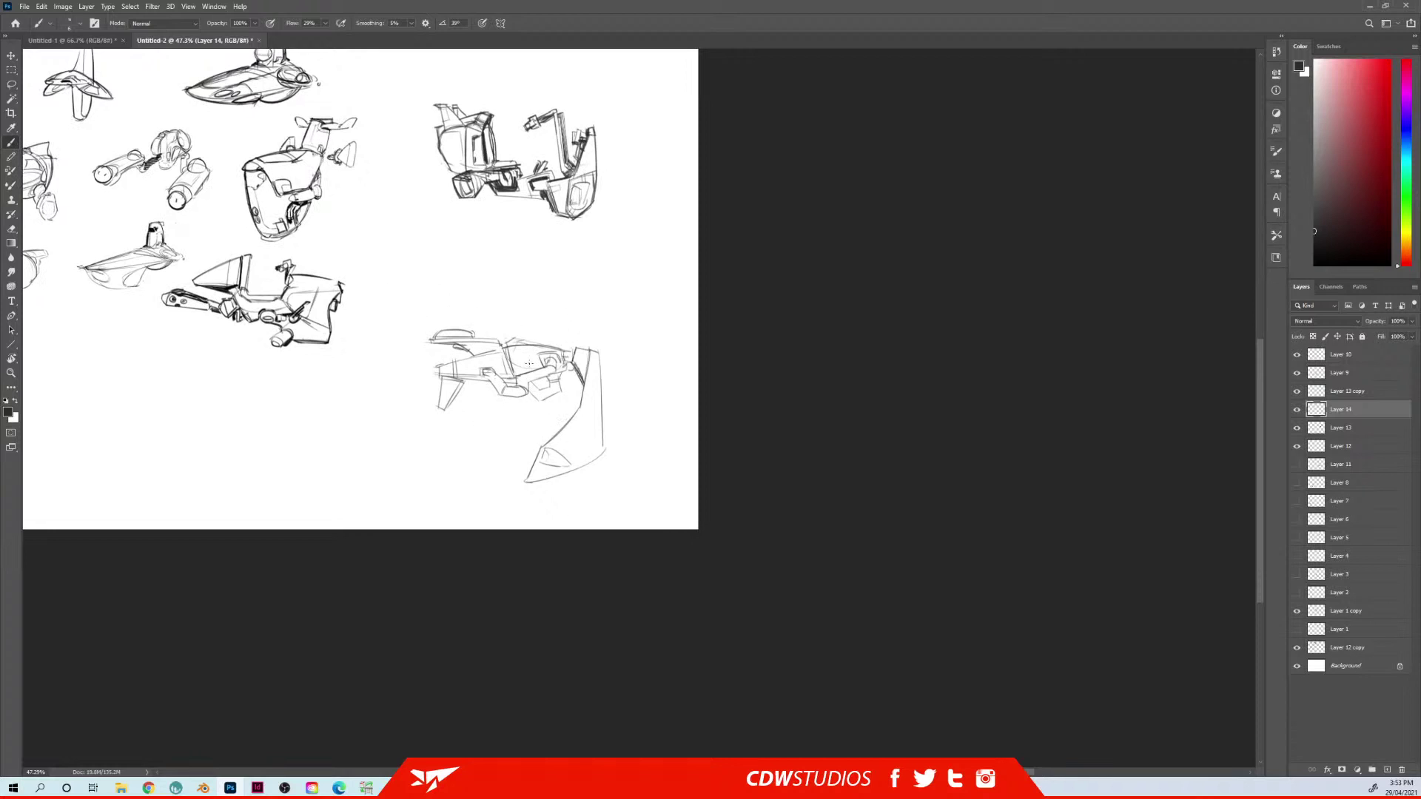
{"action": "scroll", "coordinate": [440, 293], "scroll_direction": "up", "scroll_amount": 1}
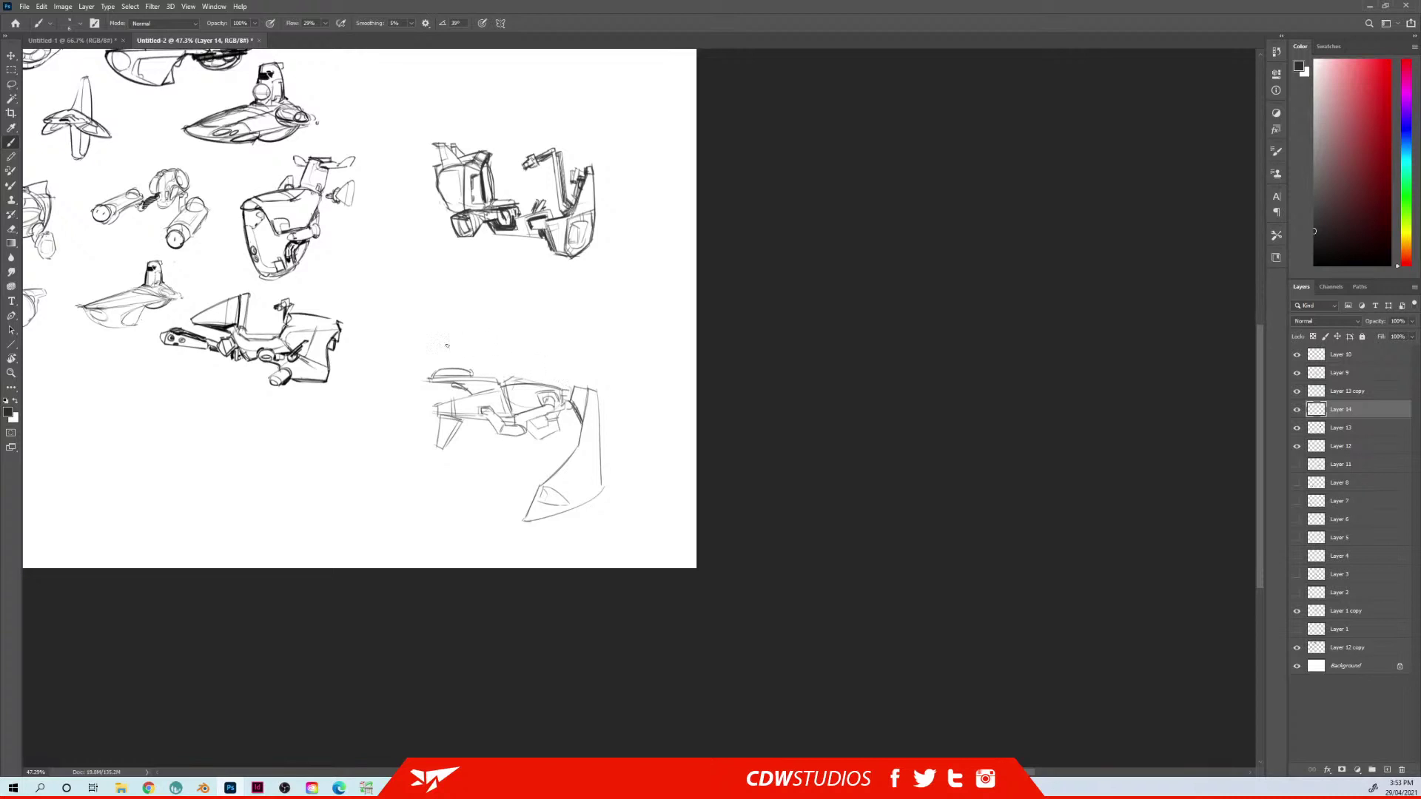
{"action": "key", "text": "e"}
{"action": "mouse_move", "coordinate": [470, 368]}
{"action": "left_mouse_down"}
{"action": "mouse_move", "coordinate": [457, 369]}
{"action": "mouse_move", "coordinate": [503, 373]}
{"action": "left_mouse_up"}
{"action": "key", "text": "b"}
{"action": "left_click_drag", "start_coordinate": [452, 395], "coordinate": [465, 404]}
{"action": "mouse_move", "coordinate": [518, 347]}
{"action": "left_mouse_down"}
{"action": "mouse_move", "coordinate": [465, 363]}
{"action": "mouse_move", "coordinate": [477, 410]}
{"action": "left_mouse_up"}
Sketch a small handle block above the pod, a pointed cowl over the fin tip and a curved rear blade tip
{"action": "key", "text": "e"}
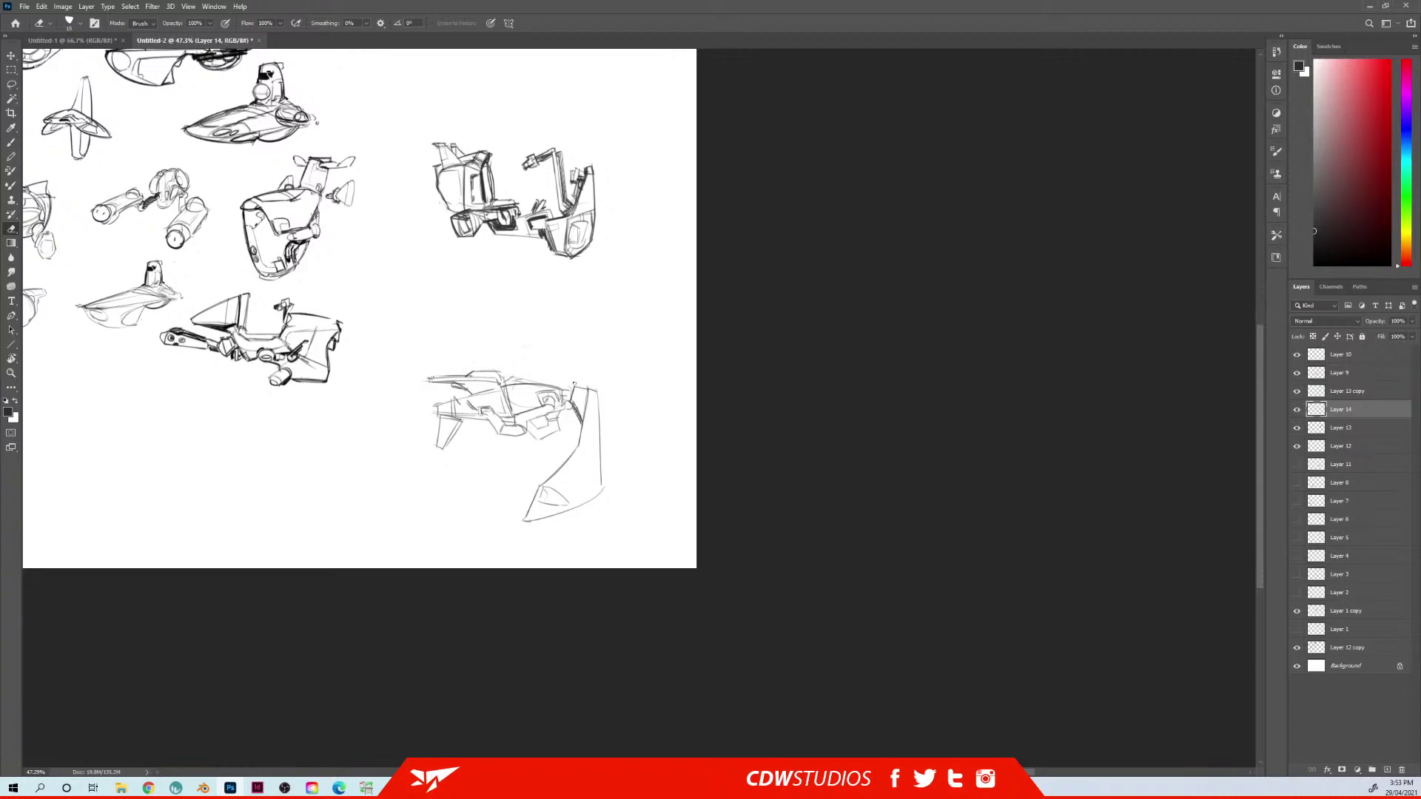
{"action": "key", "text": "b"}
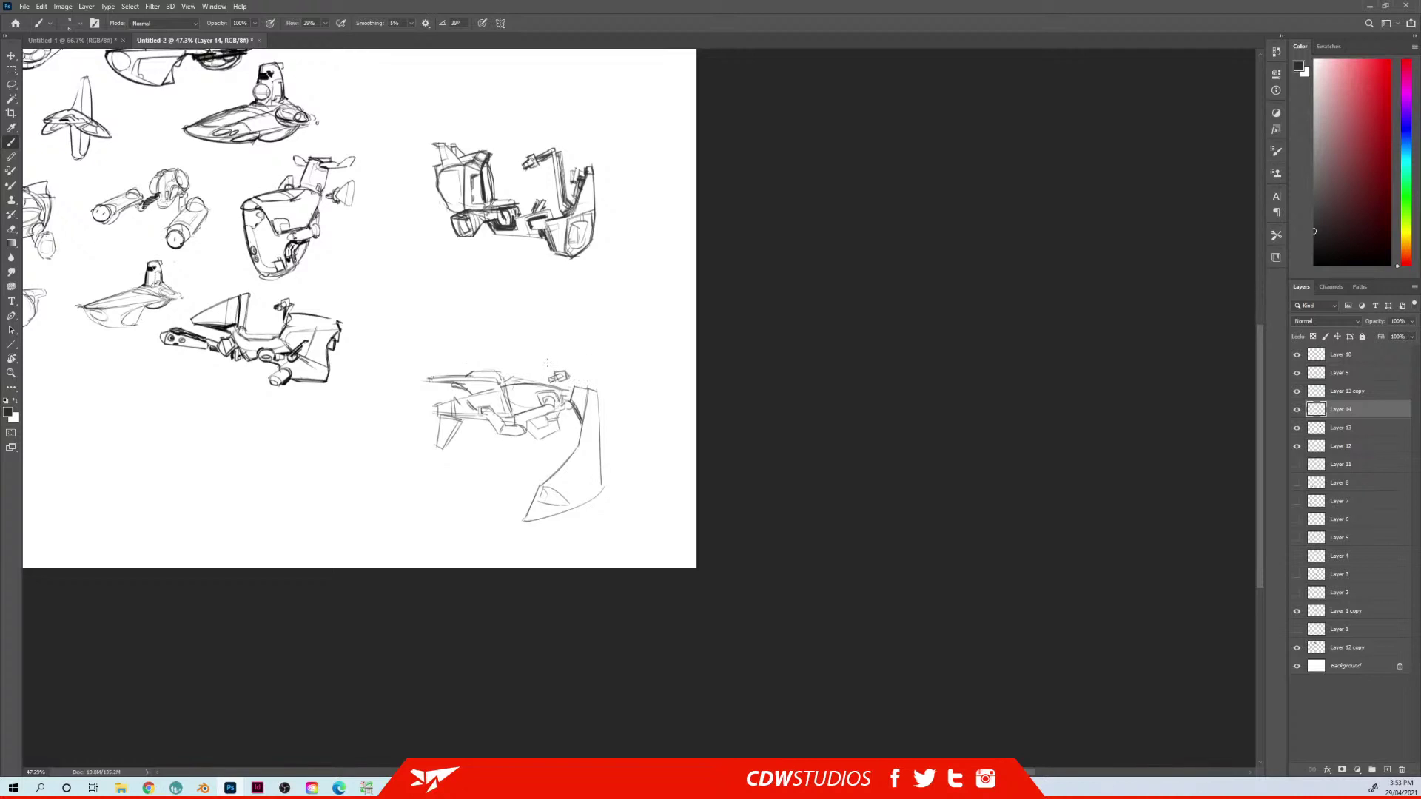
{"action": "left_click_drag", "start_coordinate": [548, 363], "coordinate": [598, 392]}
{"action": "key", "text": "ctrl+z"}
{"action": "left_click_drag", "start_coordinate": [429, 378], "coordinate": [455, 370]}
{"action": "key", "text": "ctrl+z"}
Try a red guide arc sweeping from the rear blade over the craft and down the tall fin
{"action": "left_click", "coordinate": [1375, 79]}
{"action": "mouse_move", "coordinate": [424, 379]}
{"action": "left_mouse_down"}
{"action": "mouse_move", "coordinate": [588, 368]}
{"action": "mouse_move", "coordinate": [617, 509]}
{"action": "left_mouse_up"}
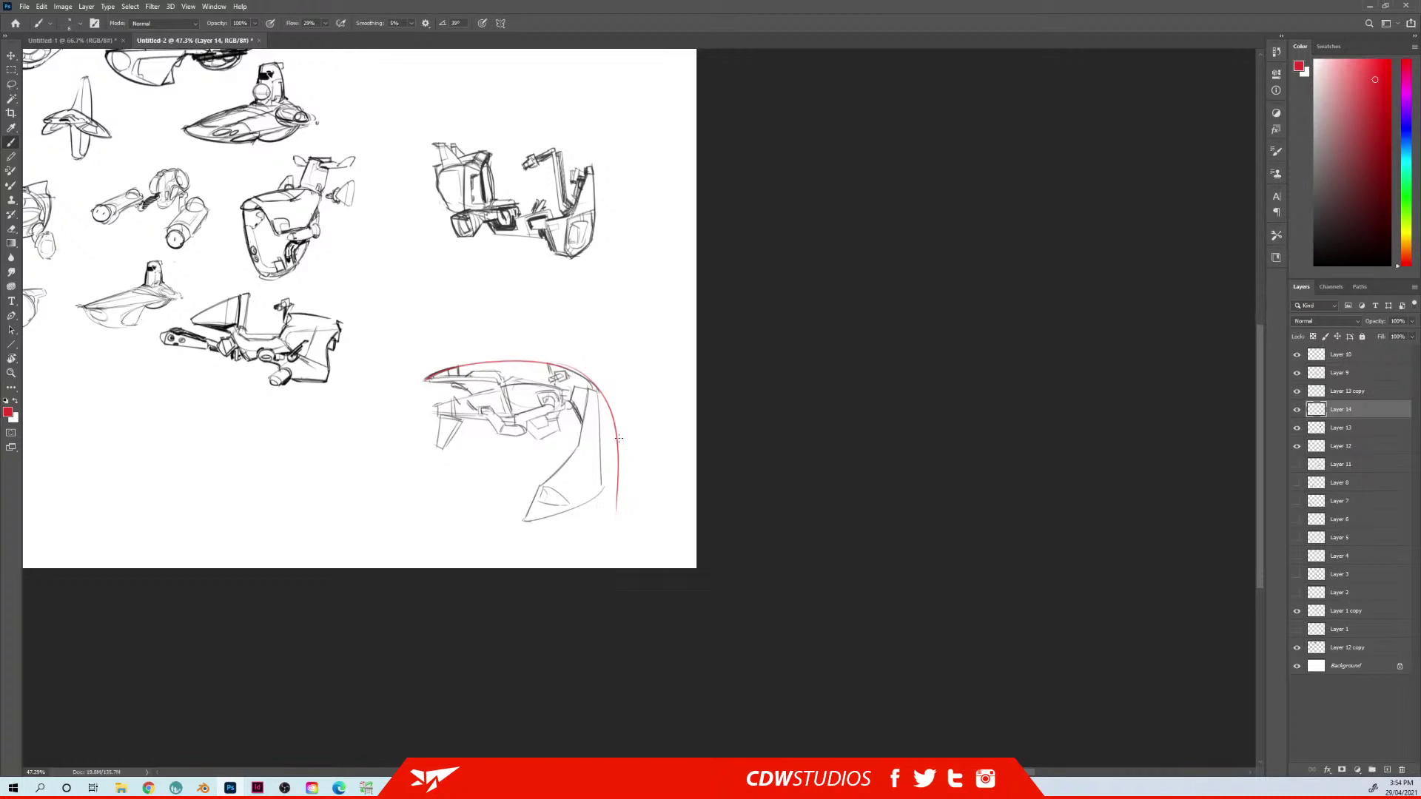
{"action": "key", "text": "ctrl+z"}
{"action": "left_click_drag", "start_coordinate": [591, 381], "coordinate": [614, 493]}
{"action": "key", "text": "ctrl+z"}
{"action": "key", "text": "ctrl+z"}
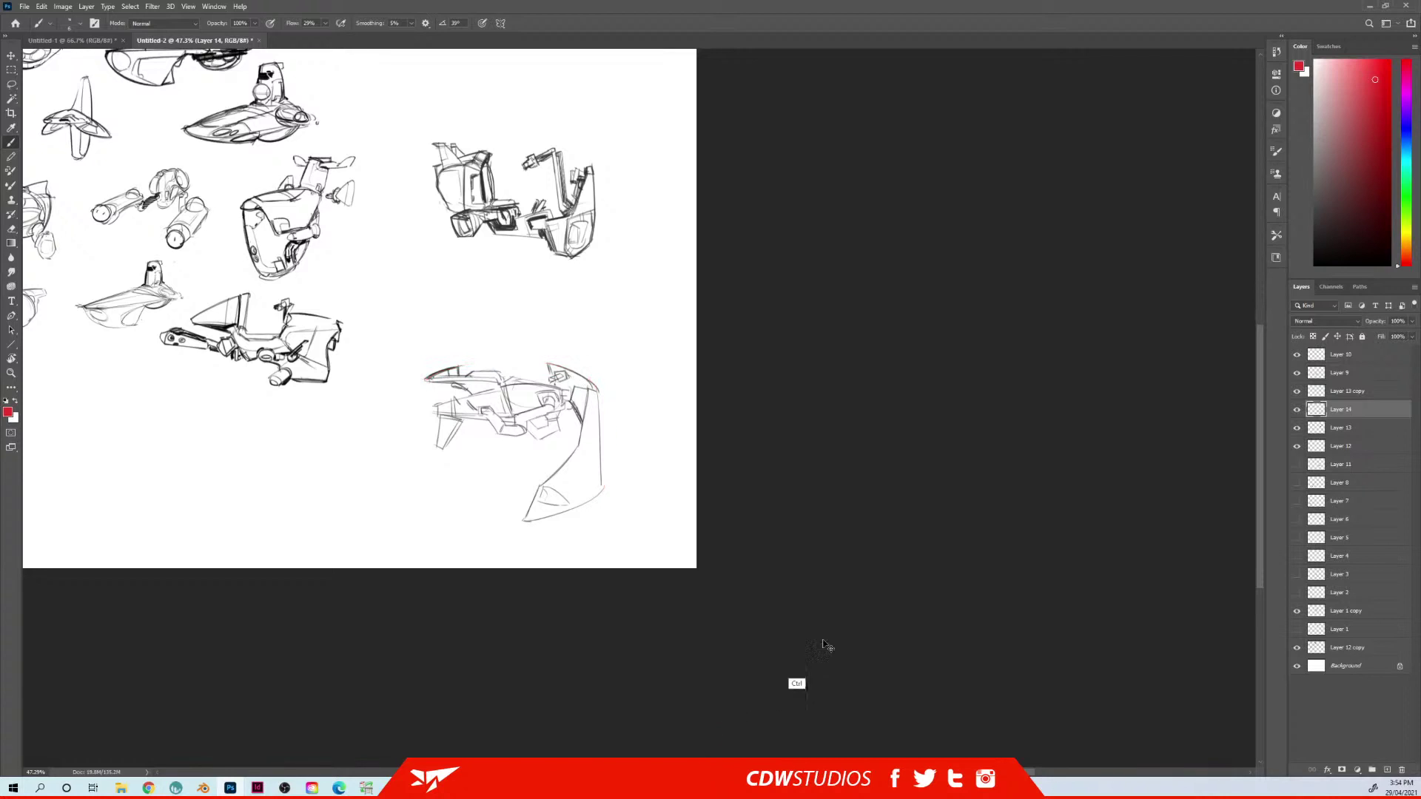
Reset the brush colour to black and draw a bowed outer edge along the tall fin from cowl to base
{"action": "key", "text": "d"}
{"action": "left_click_drag", "start_coordinate": [595, 385], "coordinate": [605, 489]}
{"action": "left_click_drag", "start_coordinate": [501, 396], "coordinate": [549, 368]}
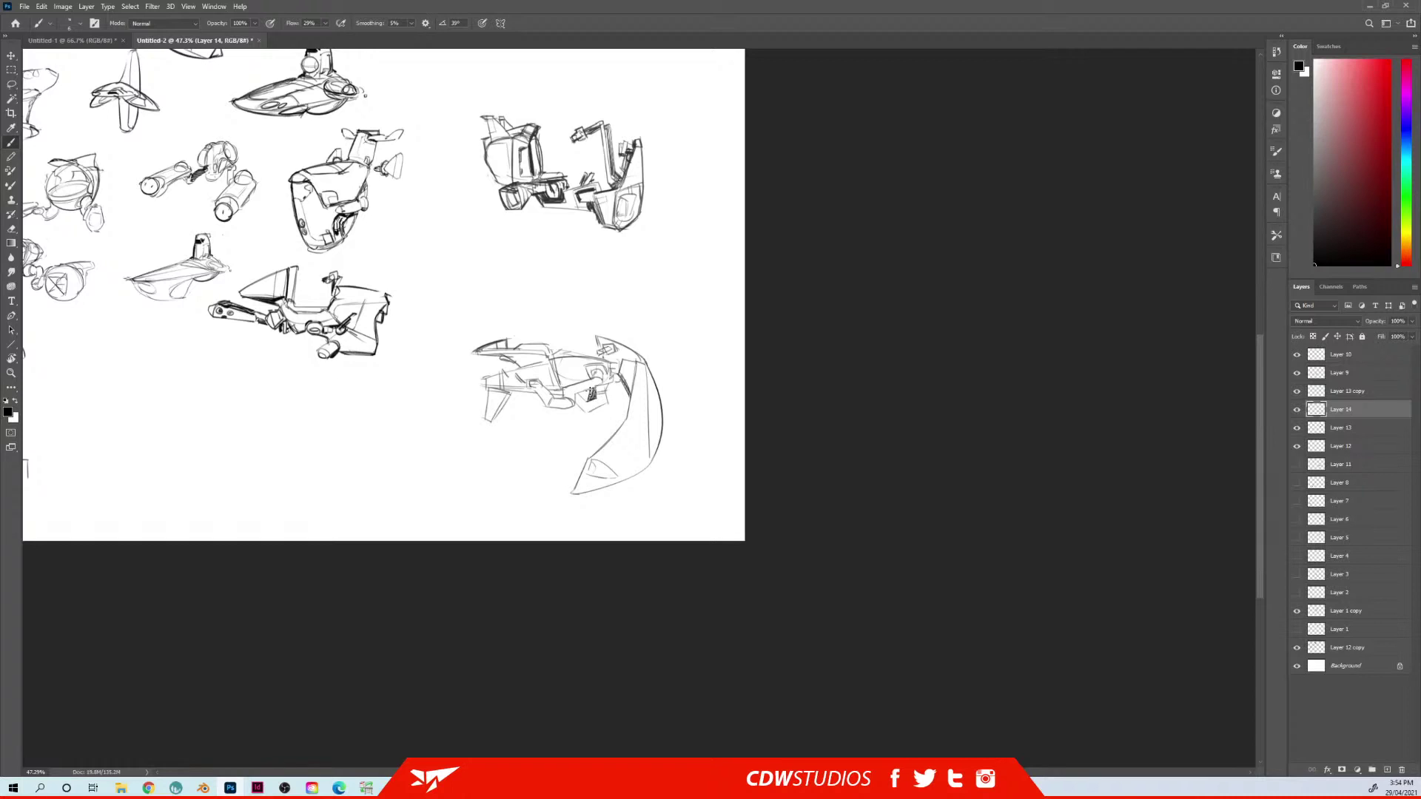
Shade the underside bracket and darken the pod's upper edge, the flat top block and the fin connector
{"action": "left_click_drag", "start_coordinate": [592, 397], "coordinate": [582, 409]}
{"action": "mouse_move", "coordinate": [557, 377]}
{"action": "left_mouse_down"}
{"action": "mouse_move", "coordinate": [590, 382]}
{"action": "mouse_move", "coordinate": [586, 358]}
{"action": "mouse_move", "coordinate": [608, 361]}
{"action": "mouse_move", "coordinate": [589, 372]}
{"action": "left_mouse_up"}
{"action": "mouse_move", "coordinate": [530, 346]}
{"action": "left_mouse_down"}
{"action": "mouse_move", "coordinate": [552, 345]}
{"action": "mouse_move", "coordinate": [549, 357]}
{"action": "left_mouse_up"}
{"action": "left_click_drag", "start_coordinate": [628, 376], "coordinate": [584, 360]}
{"action": "key", "text": "ctrl+z"}
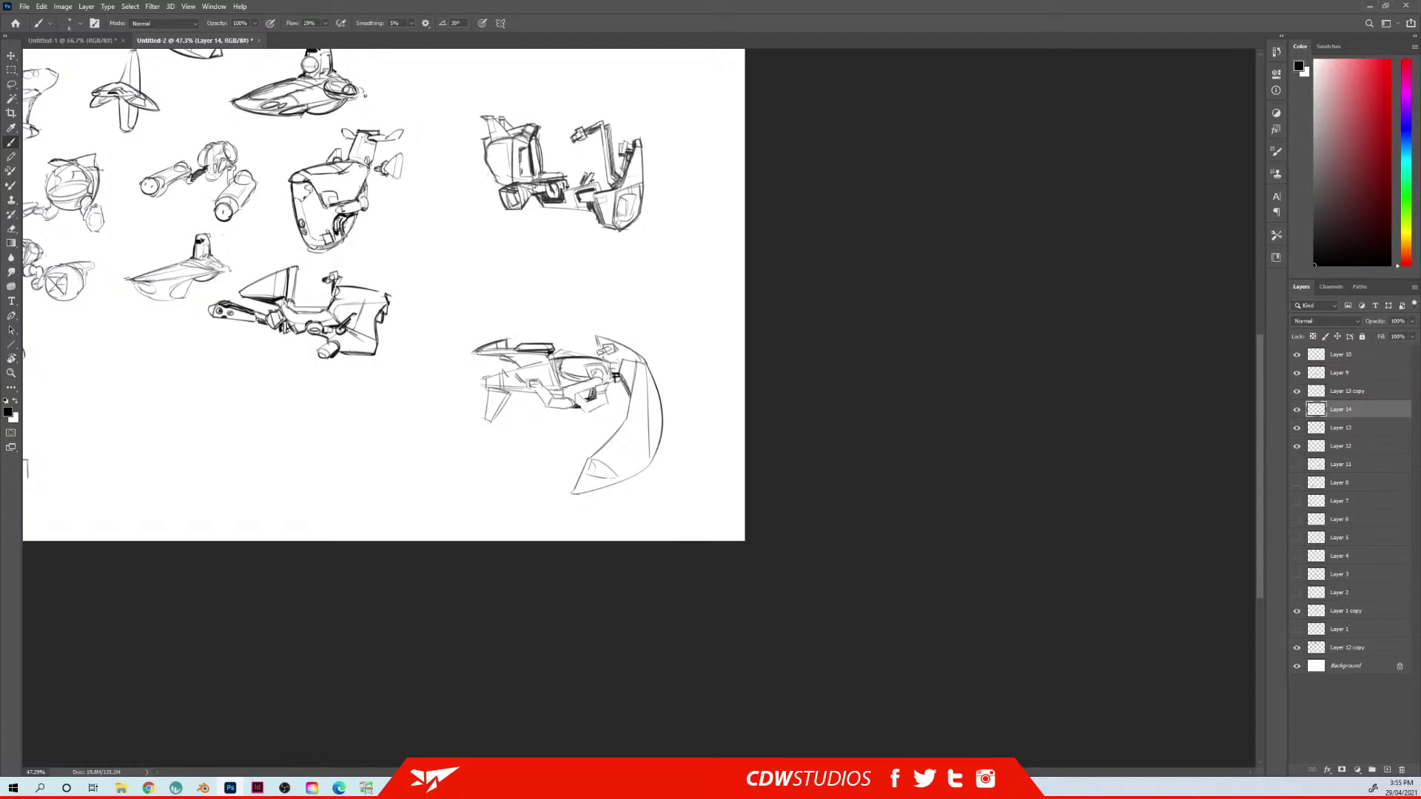
Darken the rear blade tip, the upper and lower tail fins and the lines of the rear body
{"action": "mouse_move", "coordinate": [470, 353]}
{"action": "left_mouse_down"}
{"action": "mouse_move", "coordinate": [511, 339]}
{"action": "mouse_move", "coordinate": [521, 367]}
{"action": "left_mouse_up"}
{"action": "mouse_move", "coordinate": [489, 366]}
{"action": "left_mouse_down"}
{"action": "mouse_move", "coordinate": [490, 379]}
{"action": "mouse_move", "coordinate": [512, 369]}
{"action": "mouse_move", "coordinate": [513, 393]}
{"action": "mouse_move", "coordinate": [486, 432]}
{"action": "mouse_move", "coordinate": [488, 420]}
{"action": "left_mouse_up"}
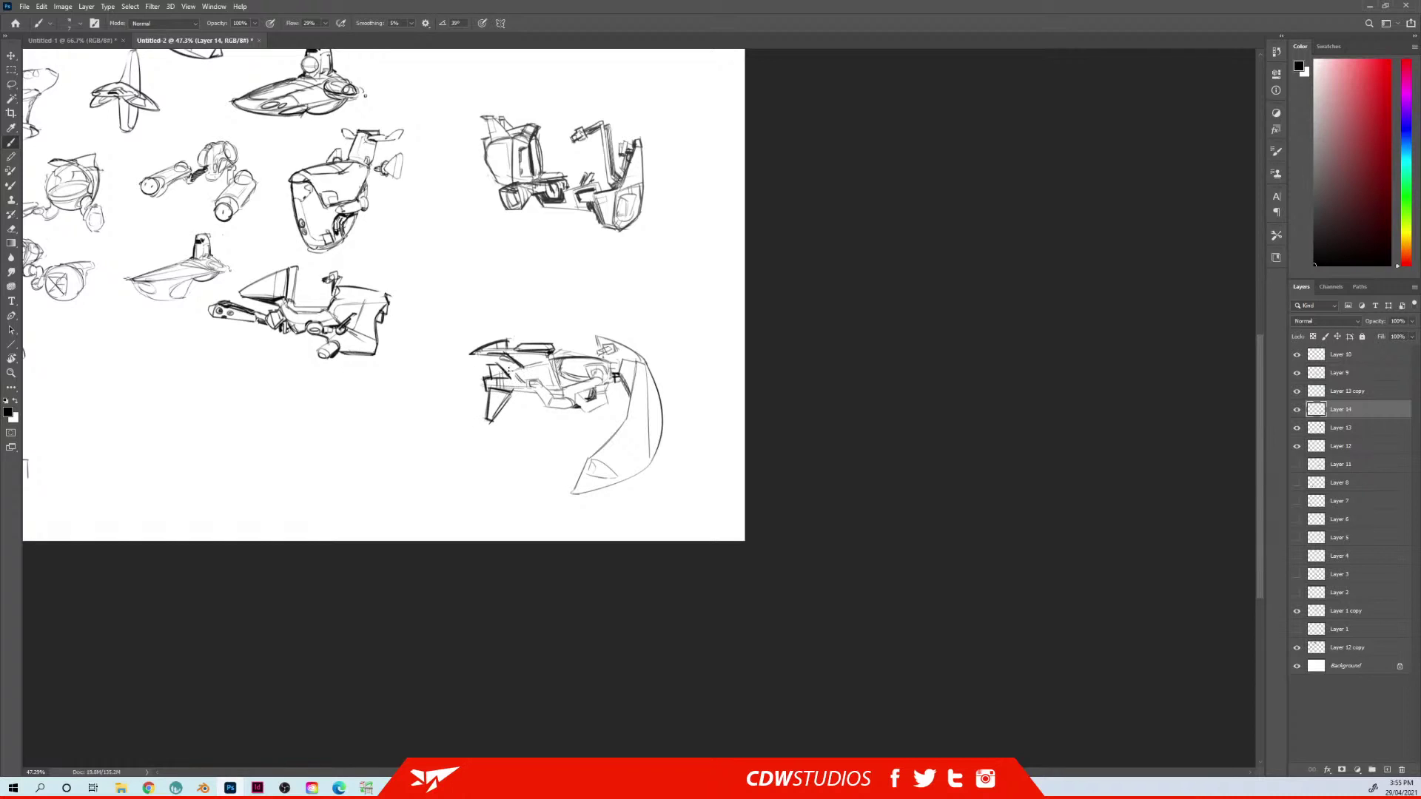
{"action": "mouse_move", "coordinate": [503, 371]}
{"action": "left_mouse_down"}
{"action": "mouse_move", "coordinate": [551, 364]}
{"action": "mouse_move", "coordinate": [540, 399]}
{"action": "left_mouse_up"}
Sketch a small rear view with twin round thrusters, a dome and angled fins, and move it lower beside the craft
{"action": "mouse_move", "coordinate": [440, 363]}
{"action": "left_mouse_down"}
{"action": "mouse_move", "coordinate": [519, 341]}
{"action": "mouse_move", "coordinate": [511, 366]}
{"action": "mouse_move", "coordinate": [520, 345]}
{"action": "mouse_move", "coordinate": [478, 361]}
{"action": "mouse_move", "coordinate": [525, 360]}
{"action": "mouse_move", "coordinate": [475, 348]}
{"action": "mouse_move", "coordinate": [453, 382]}
{"action": "left_mouse_up"}
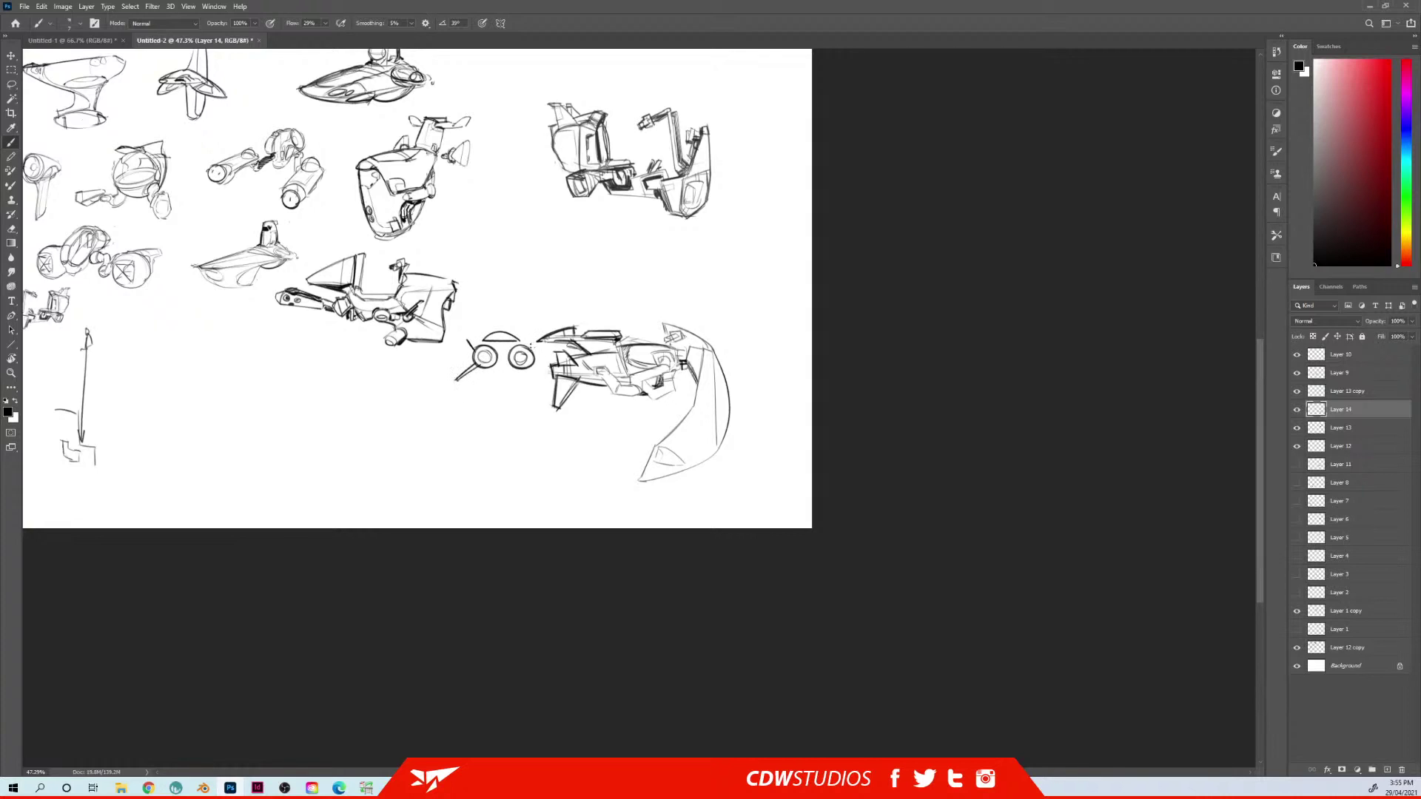
{"action": "key", "text": "l"}
{"action": "mouse_move", "coordinate": [551, 366]}
{"action": "left_mouse_down"}
{"action": "mouse_move", "coordinate": [500, 318]}
{"action": "mouse_move", "coordinate": [455, 335]}
{"action": "mouse_move", "coordinate": [434, 400]}
{"action": "mouse_move", "coordinate": [552, 366]}
{"action": "left_mouse_up"}
{"action": "mouse_move", "coordinate": [503, 390]}
{"action": "left_mouse_down"}
{"action": "mouse_move", "coordinate": [479, 462]}
{"action": "mouse_move", "coordinate": [516, 413]}
{"action": "mouse_move", "coordinate": [523, 455]}
{"action": "mouse_move", "coordinate": [509, 441]}
{"action": "mouse_move", "coordinate": [524, 456]}
{"action": "mouse_move", "coordinate": [468, 471]}
{"action": "mouse_move", "coordinate": [521, 476]}
{"action": "left_mouse_up"}
{"action": "key", "text": "ctrl+d"}
Label the rear view "2X ROCKETS", draw a curved arrow from it to the craft and darken the craft's underside
{"action": "key", "text": "b"}
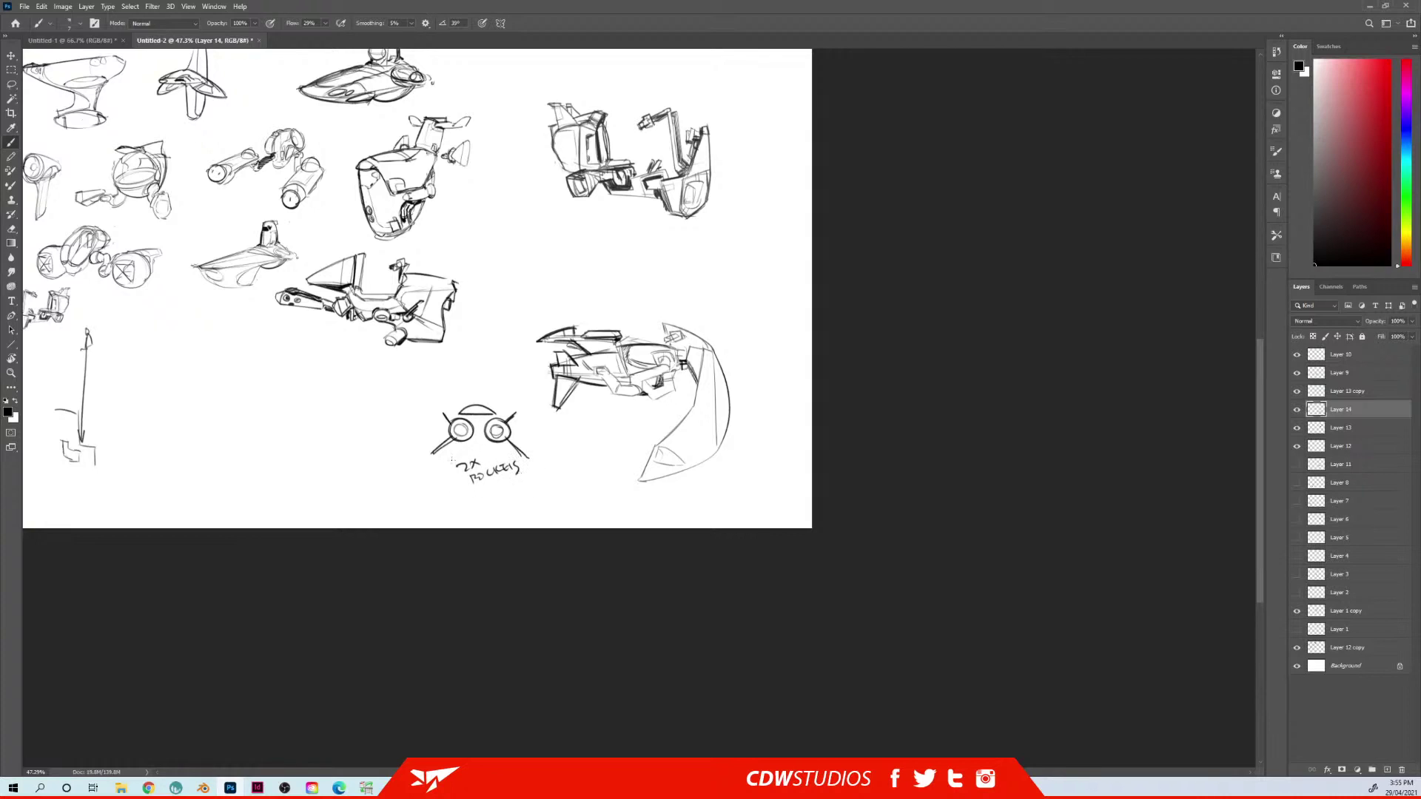
{"action": "mouse_move", "coordinate": [495, 406]}
{"action": "left_mouse_down"}
{"action": "mouse_move", "coordinate": [524, 372]}
{"action": "mouse_move", "coordinate": [573, 377]}
{"action": "mouse_move", "coordinate": [504, 374]}
{"action": "mouse_move", "coordinate": [636, 395]}
{"action": "mouse_move", "coordinate": [610, 375]}
{"action": "mouse_move", "coordinate": [610, 392]}
{"action": "mouse_move", "coordinate": [590, 384]}
{"action": "mouse_move", "coordinate": [609, 399]}
{"action": "mouse_move", "coordinate": [531, 372]}
{"action": "left_mouse_up"}
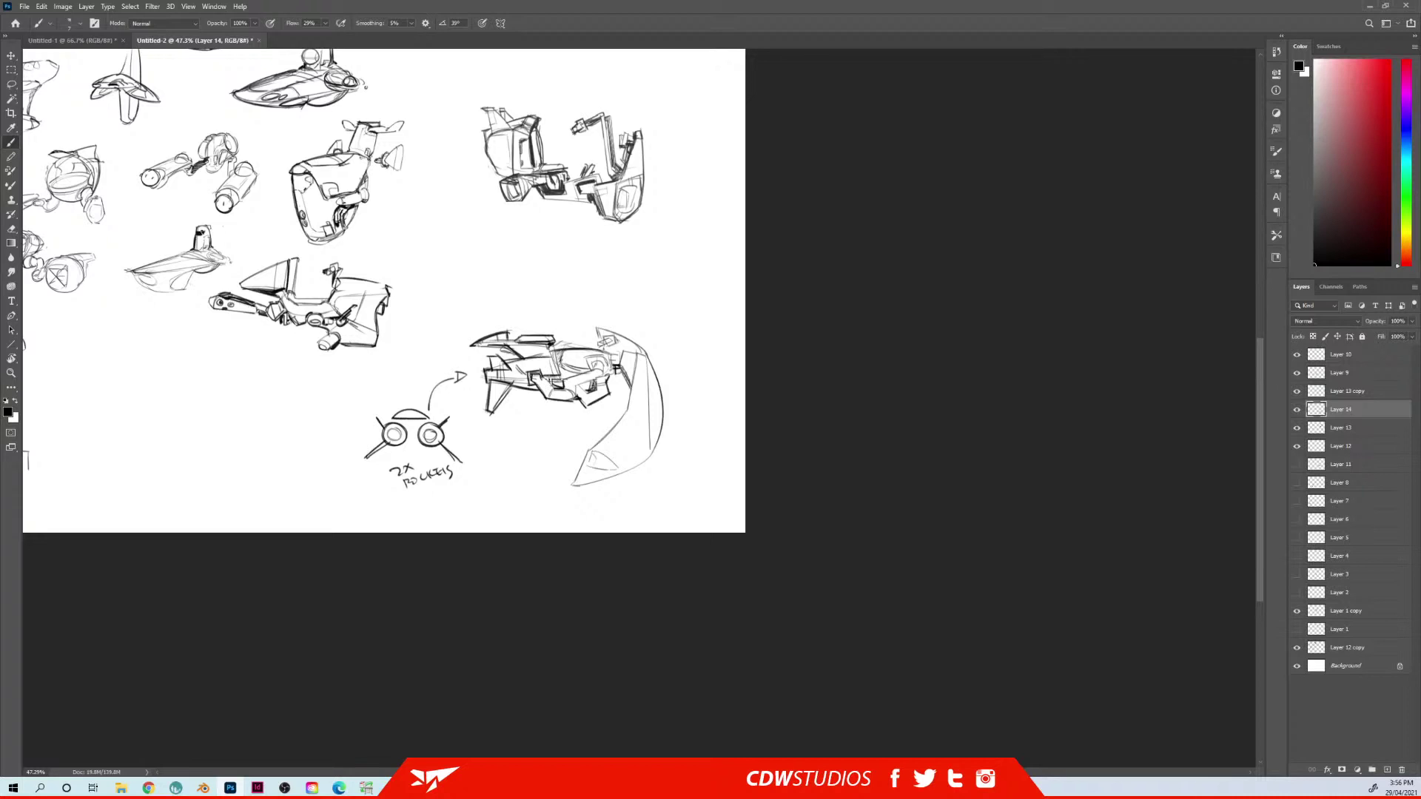
{"action": "left_click_drag", "start_coordinate": [577, 387], "coordinate": [578, 386]}
Lasso the craft's horizontal body and try to compress, rotate and reposition it against the tall fin
{"action": "scroll", "coordinate": [626, 346], "scroll_direction": "down", "scroll_amount": 4}
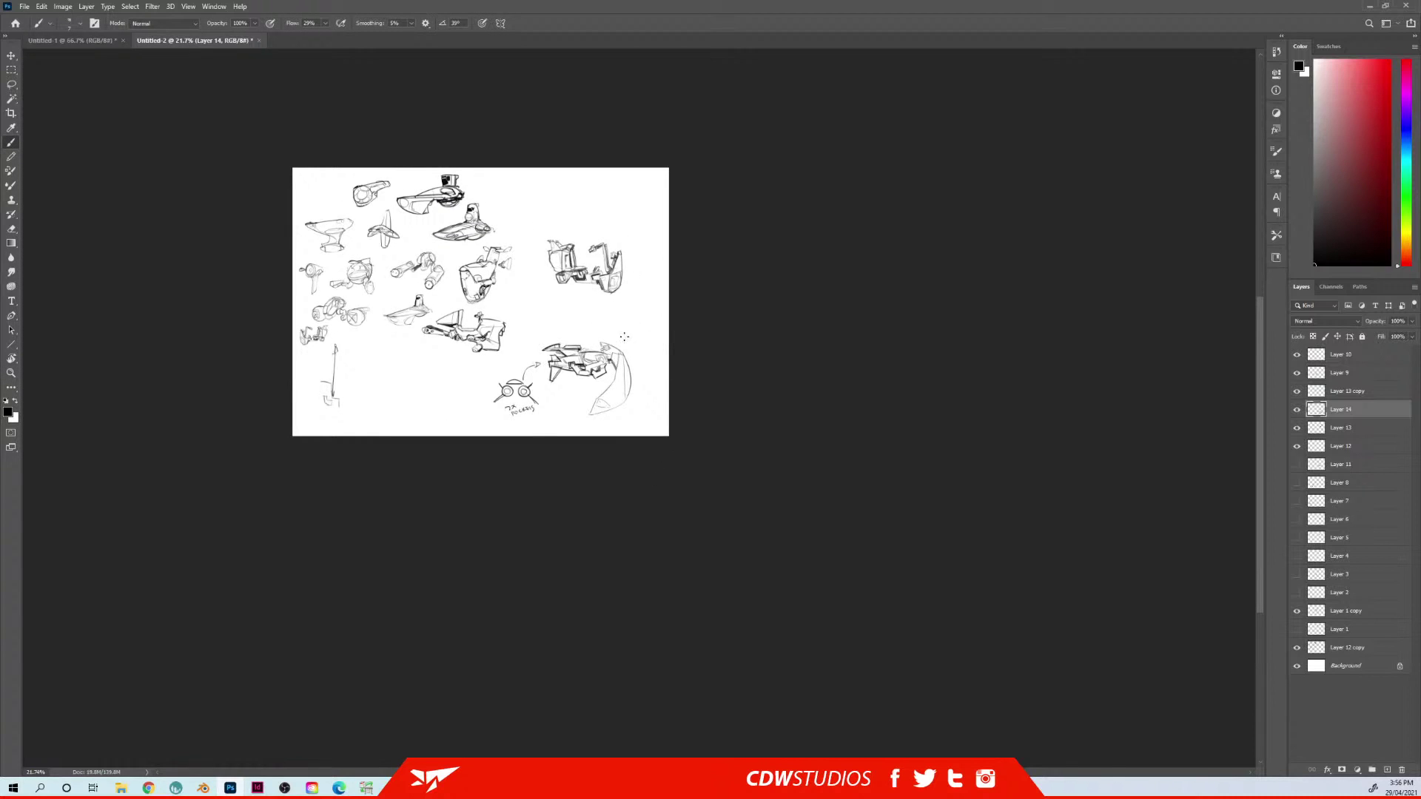
{"action": "scroll", "coordinate": [625, 336], "scroll_direction": "up", "scroll_amount": 4}
{"action": "key", "text": "l"}
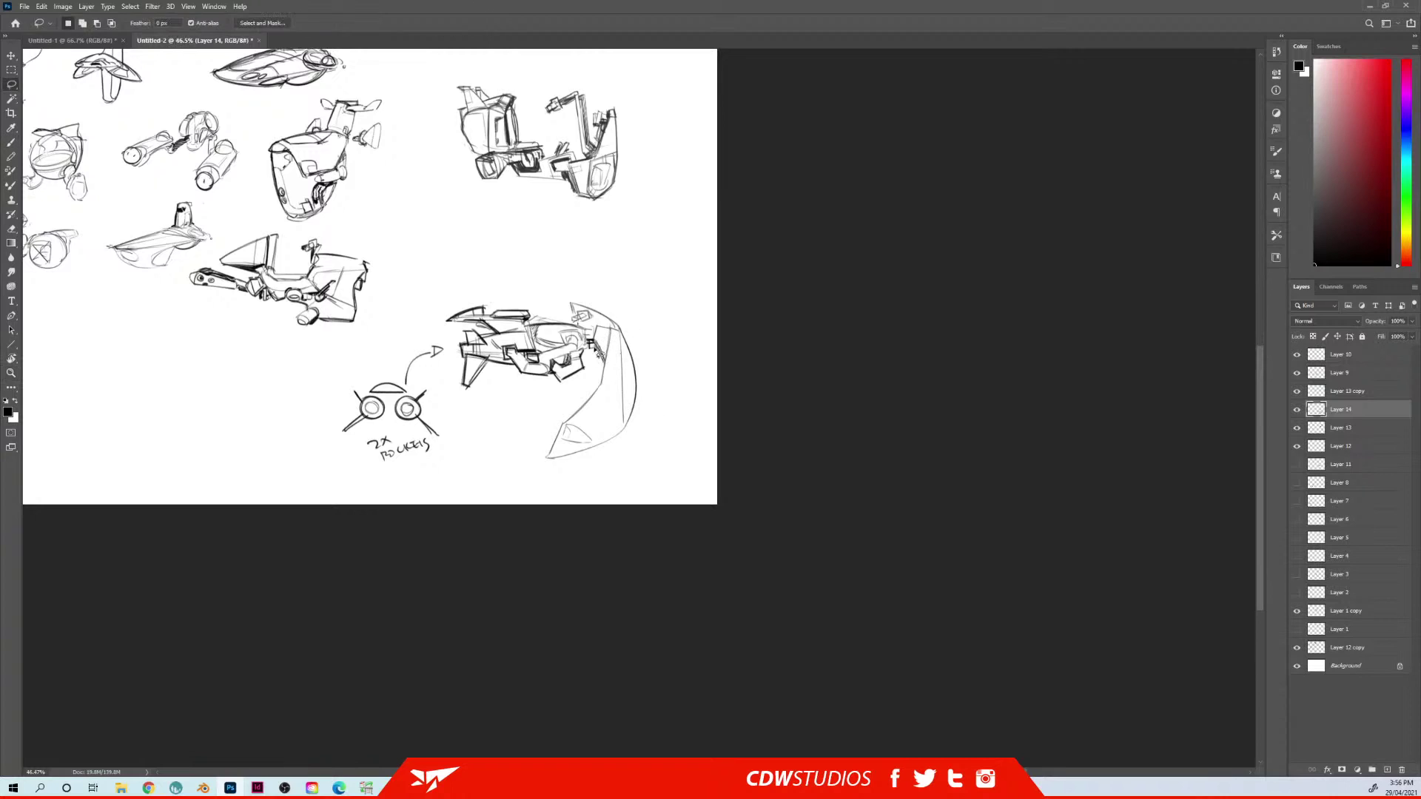
{"action": "mouse_move", "coordinate": [596, 358]}
{"action": "left_mouse_down"}
{"action": "mouse_move", "coordinate": [414, 319]}
{"action": "mouse_move", "coordinate": [452, 353]}
{"action": "mouse_move", "coordinate": [570, 394]}
{"action": "mouse_move", "coordinate": [601, 348]}
{"action": "left_mouse_up"}
{"action": "key", "text": "ctrl+t"}
{"action": "mouse_move", "coordinate": [422, 281]}
{"action": "left_mouse_down"}
{"action": "mouse_move", "coordinate": [404, 284]}
{"action": "mouse_move", "coordinate": [415, 297]}
{"action": "left_mouse_up"}
{"action": "mouse_move", "coordinate": [409, 353]}
{"action": "left_mouse_down"}
{"action": "mouse_move", "coordinate": [305, 327]}
{"action": "mouse_move", "coordinate": [302, 342]}
{"action": "left_mouse_up"}
{"action": "left_click_drag", "start_coordinate": [467, 347], "coordinate": [491, 344]}
{"action": "left_click_drag", "start_coordinate": [326, 341], "coordinate": [532, 348]}
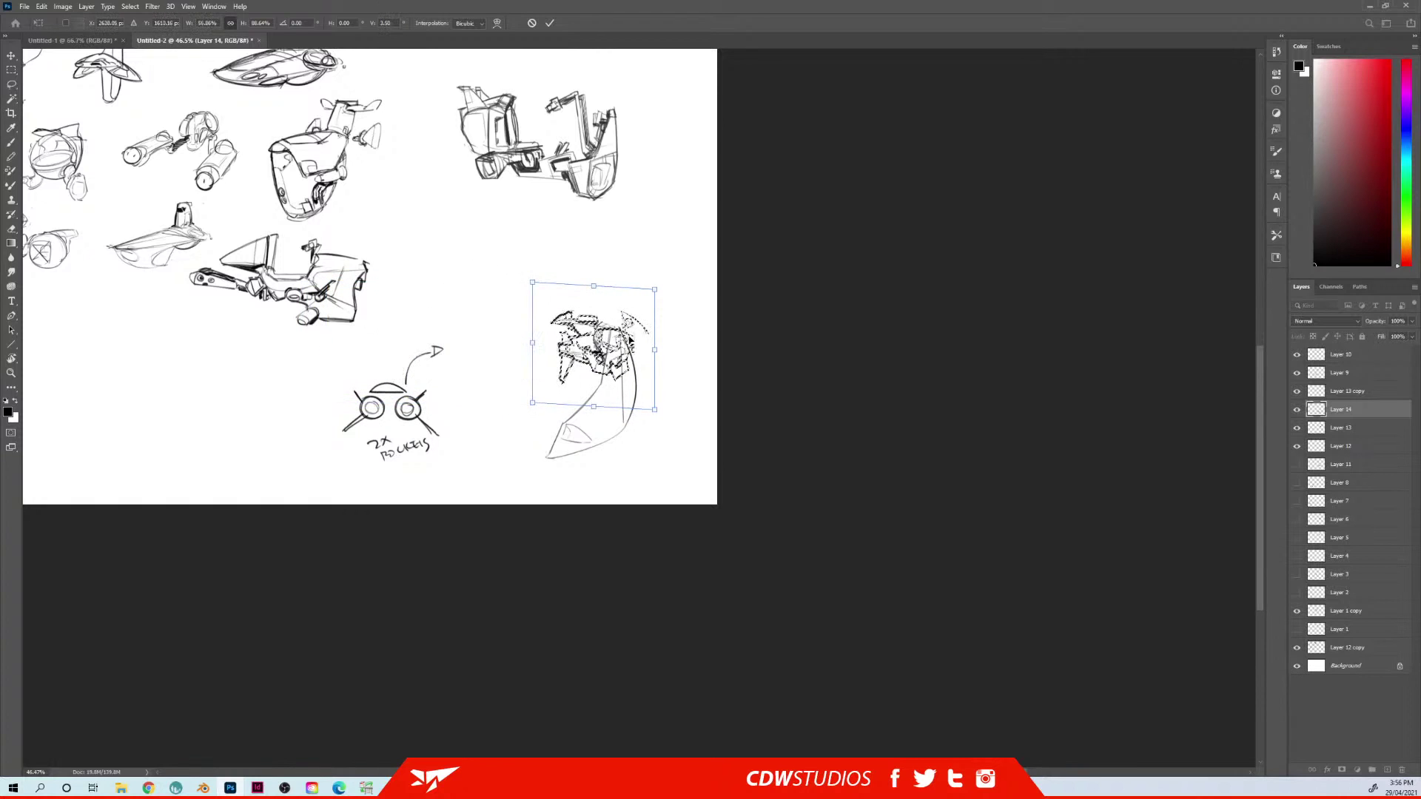
{"action": "left_click_drag", "start_coordinate": [628, 338], "coordinate": [584, 338]}
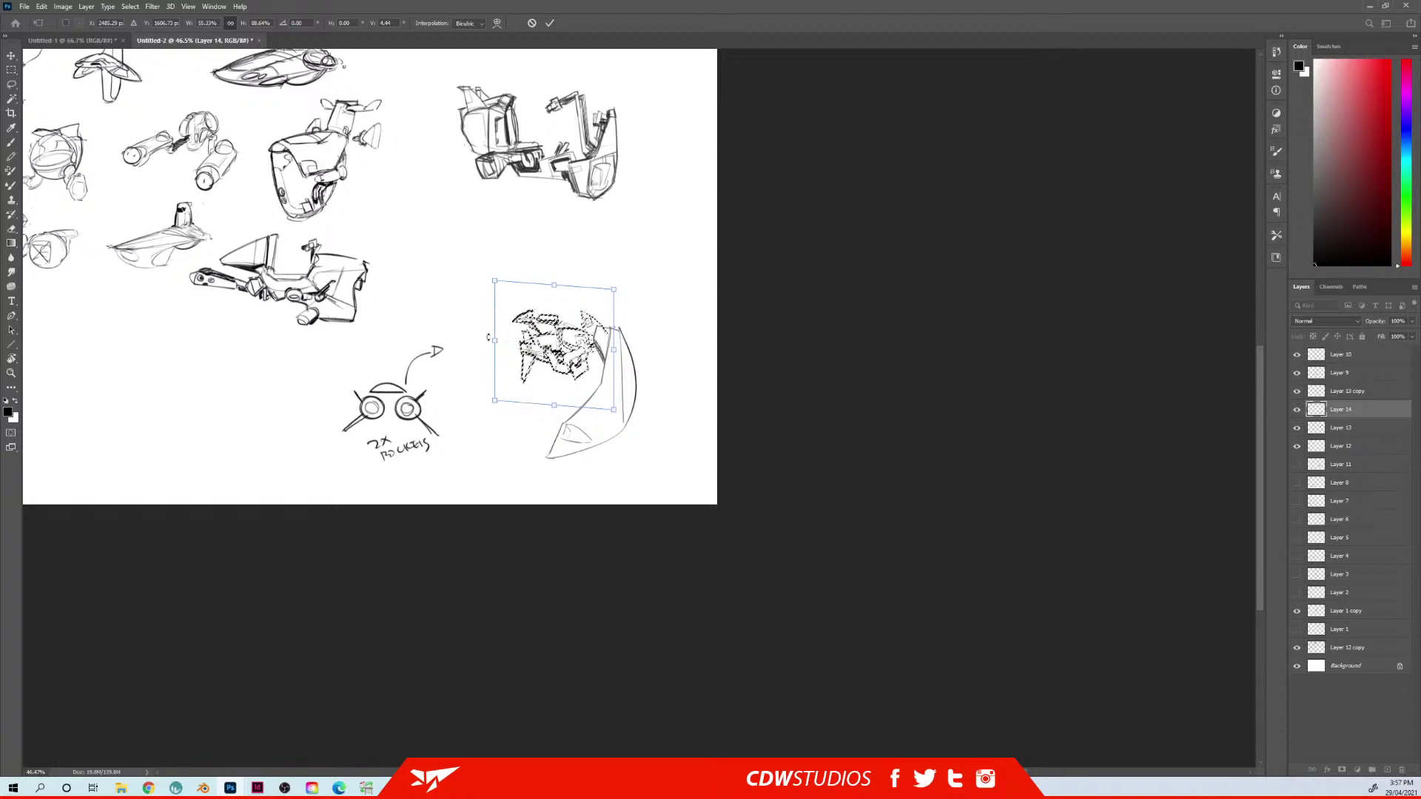
{"action": "mouse_move", "coordinate": [495, 344]}
{"action": "left_mouse_down"}
{"action": "mouse_move", "coordinate": [448, 343]}
{"action": "mouse_move", "coordinate": [458, 395]}
{"action": "mouse_move", "coordinate": [418, 317]}
{"action": "left_mouse_up"}
{"action": "key", "text": "Return"}
{"action": "key", "text": "l"}
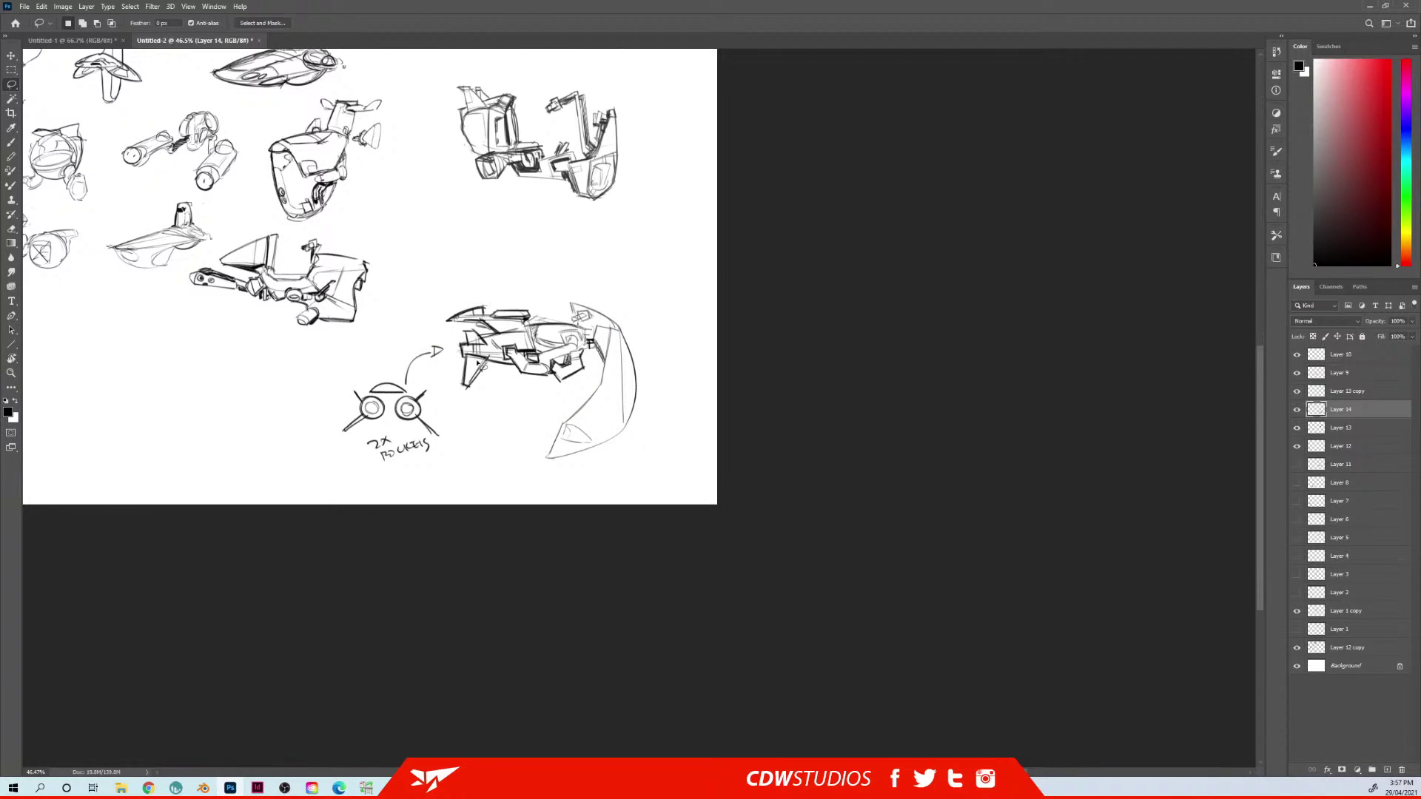
{"action": "key", "text": "b"}
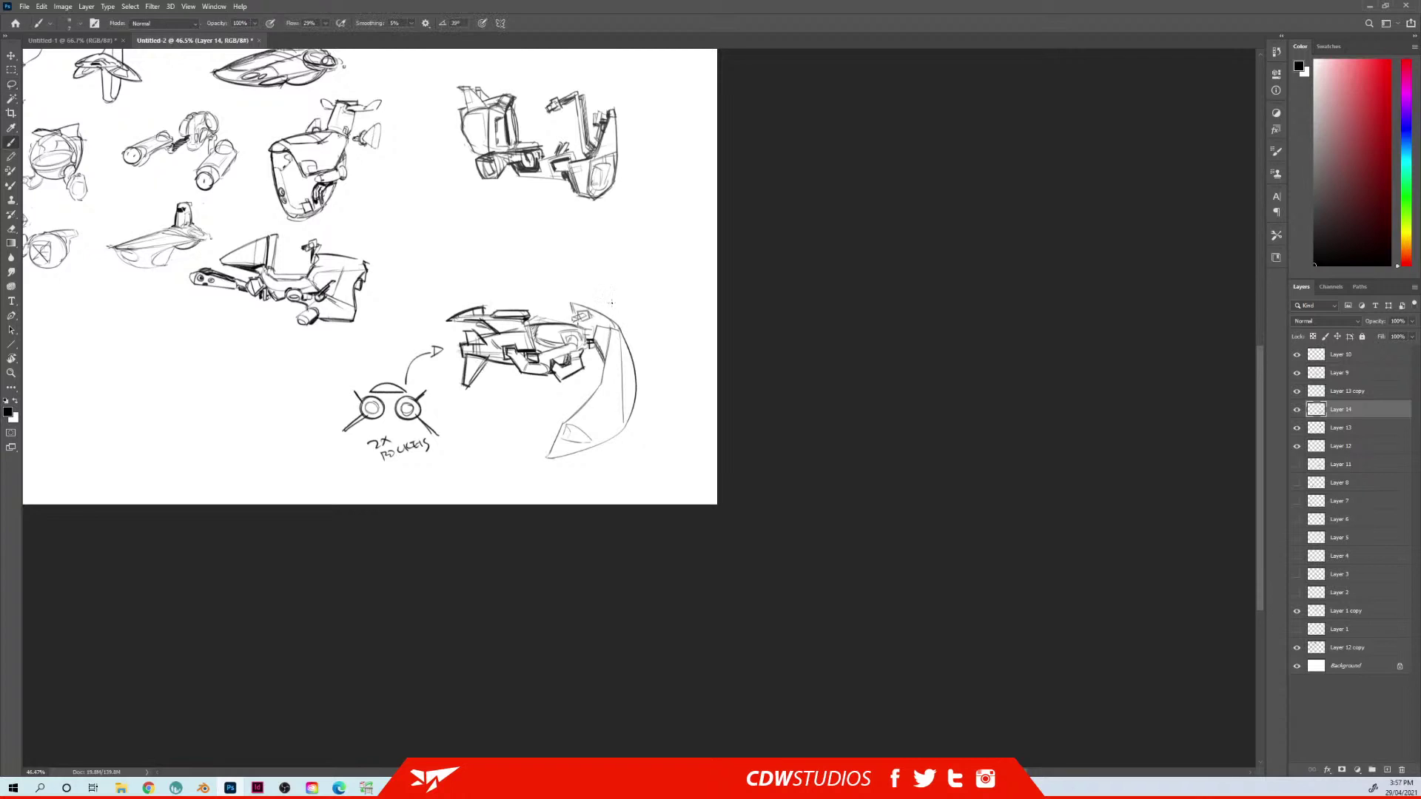
Write the note "50/50?" on a new layer beneath the twin-rocket craft, beside the rear view's label
{"action": "key", "text": "ctrl+shift+alt+n"}
{"action": "mouse_move", "coordinate": [460, 420]}
{"action": "left_mouse_down"}
{"action": "mouse_move", "coordinate": [455, 442]}
{"action": "mouse_move", "coordinate": [467, 425]}
{"action": "mouse_move", "coordinate": [480, 442]}
{"action": "mouse_move", "coordinate": [499, 428]}
{"action": "left_mouse_up"}
{"action": "left_click", "coordinate": [501, 432]}
{"action": "key", "text": "ctrl+z"}
{"action": "key", "text": "ctrl+z"}
{"action": "left_click", "coordinate": [498, 434]}
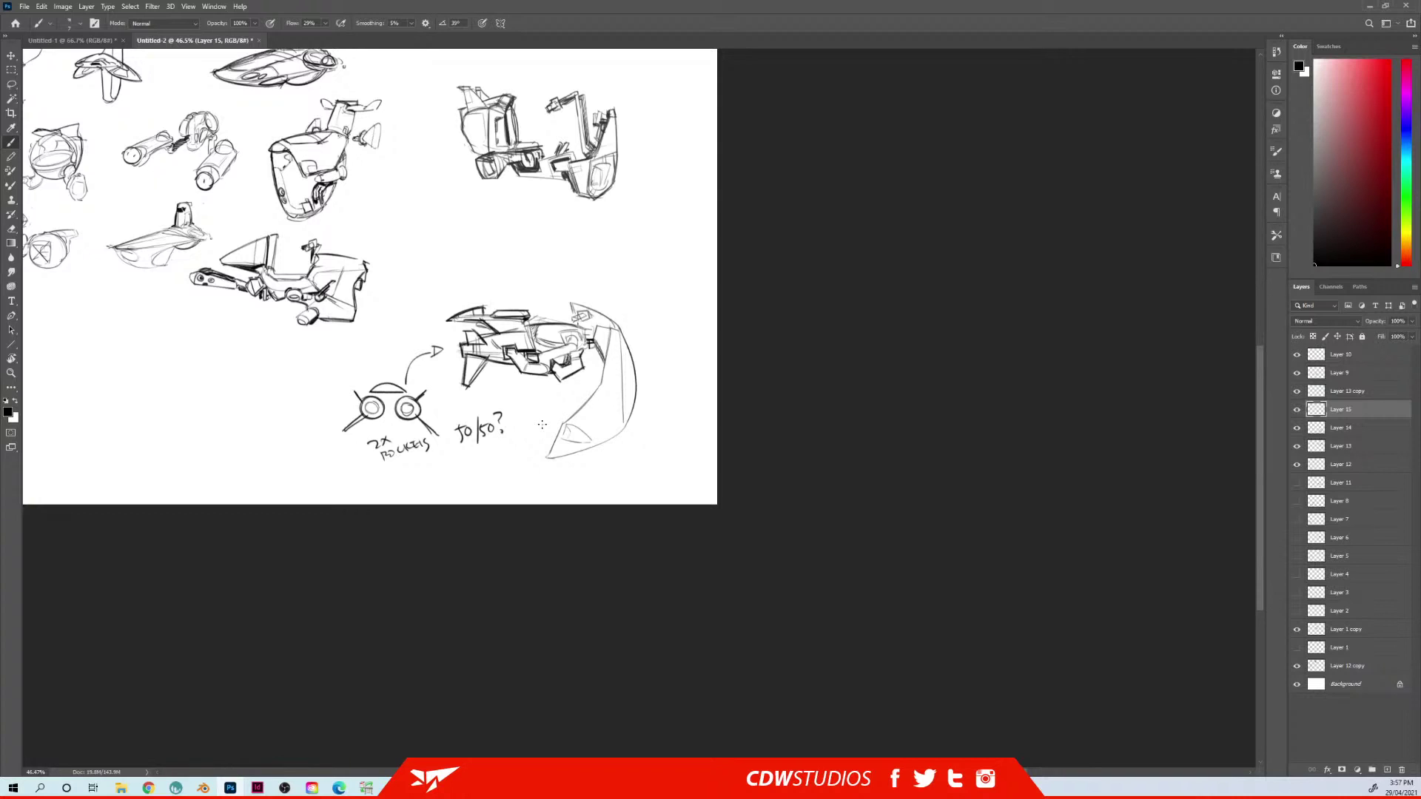
Select the craft's layer, trim the tip of its lower tail fin and redraw the fin's edge and the underside lines
{"action": "key", "text": "e"}
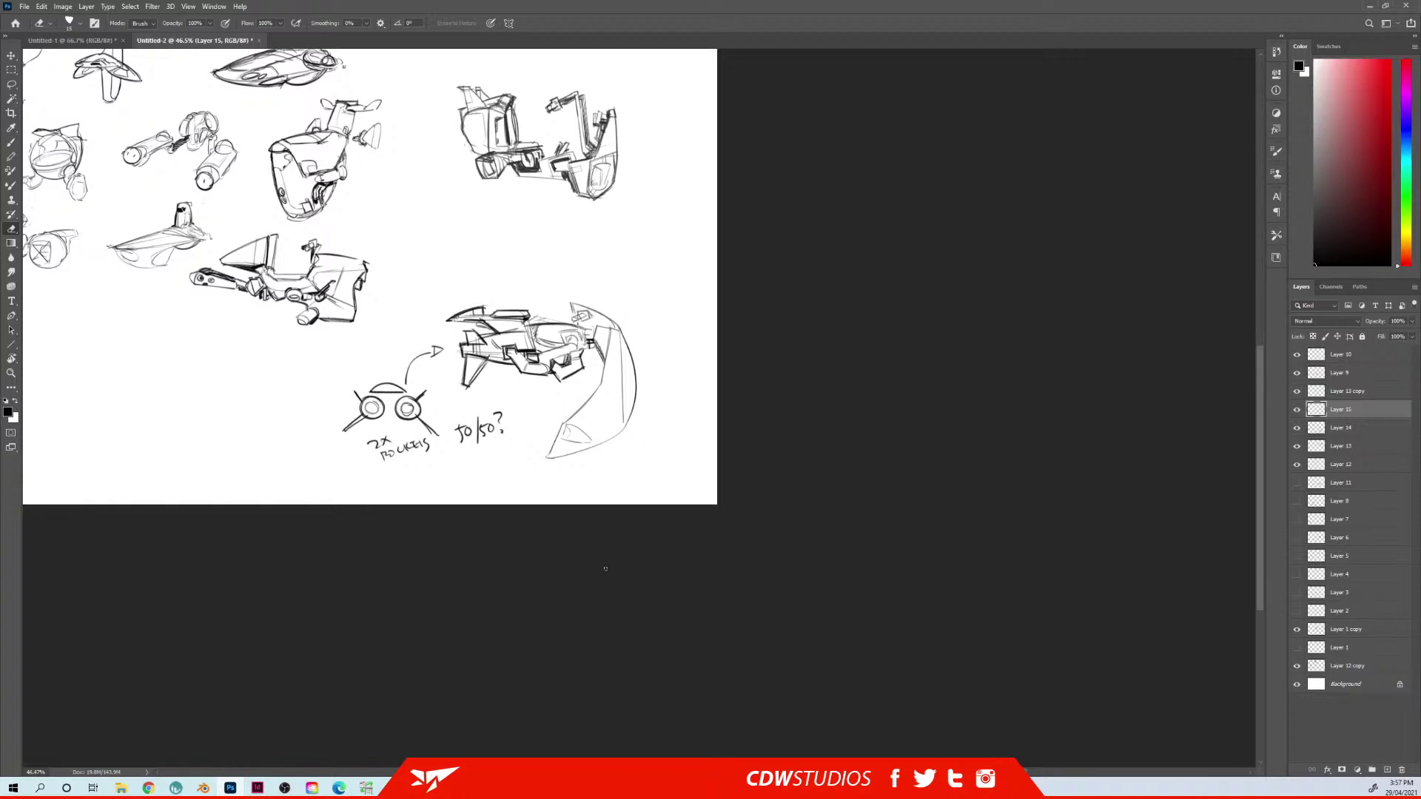
{"action": "right_click", "coordinate": [482, 344], "text": "ctrl"}
{"action": "left_click", "coordinate": [494, 347]}
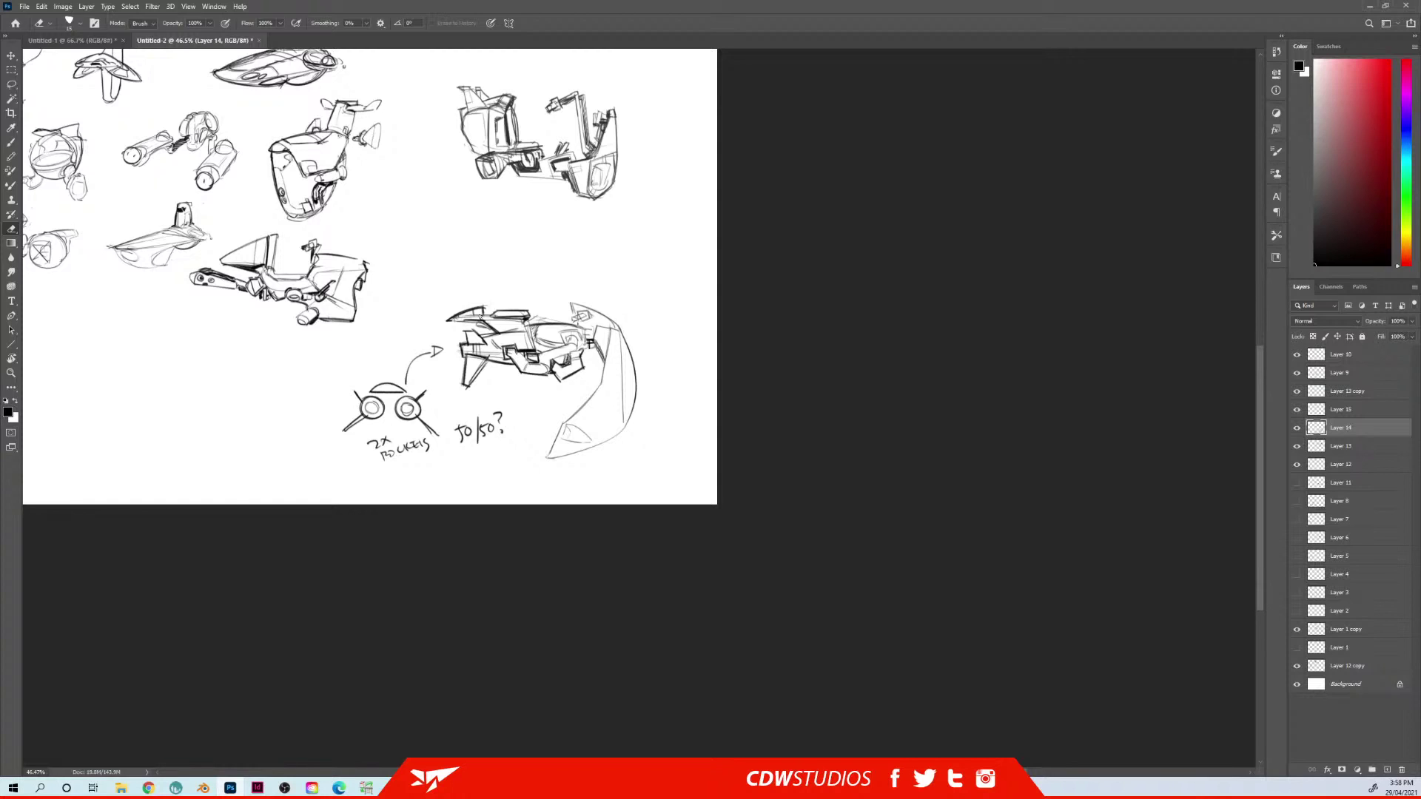
{"action": "key", "text": "b"}
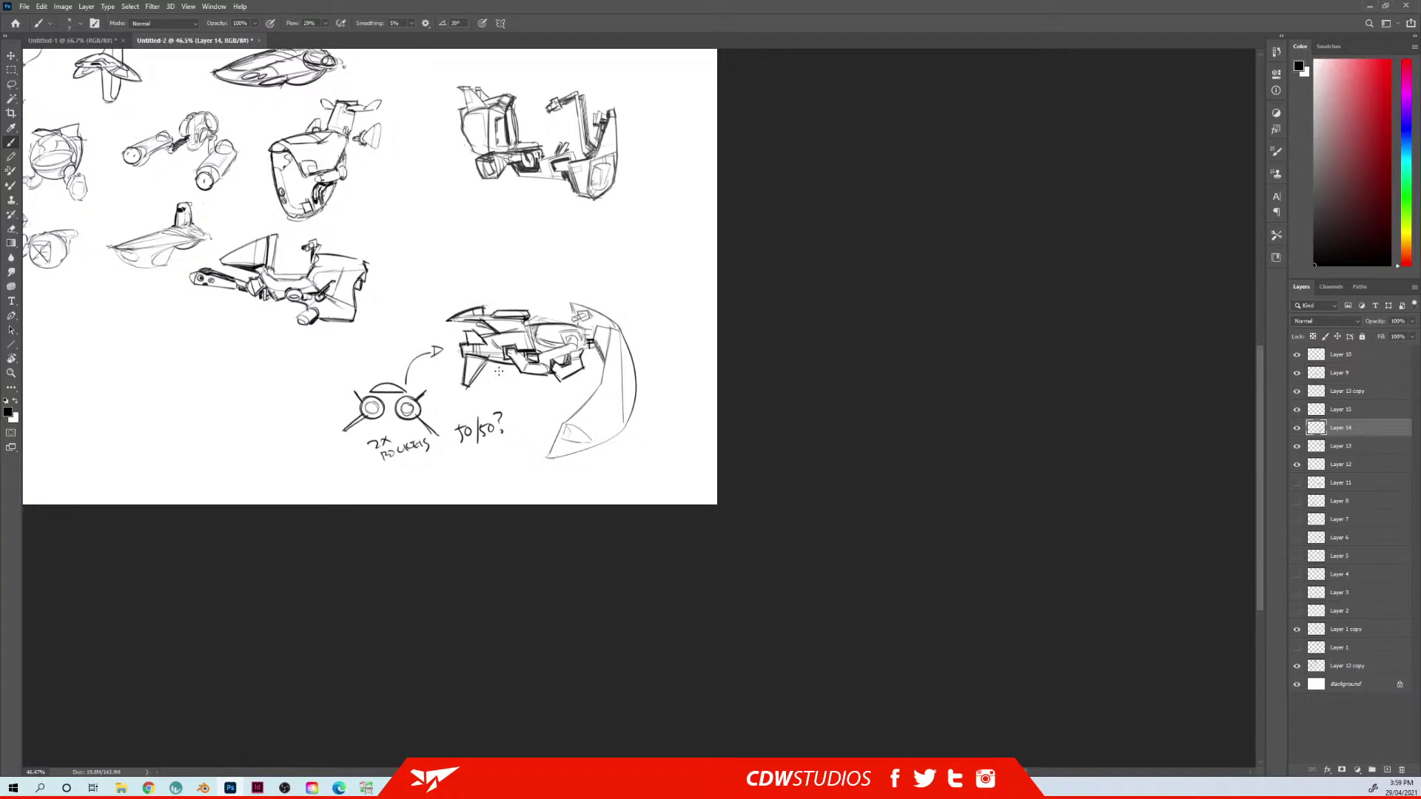
{"action": "left_click_drag", "start_coordinate": [470, 359], "coordinate": [466, 388]}
{"action": "key", "text": "e"}
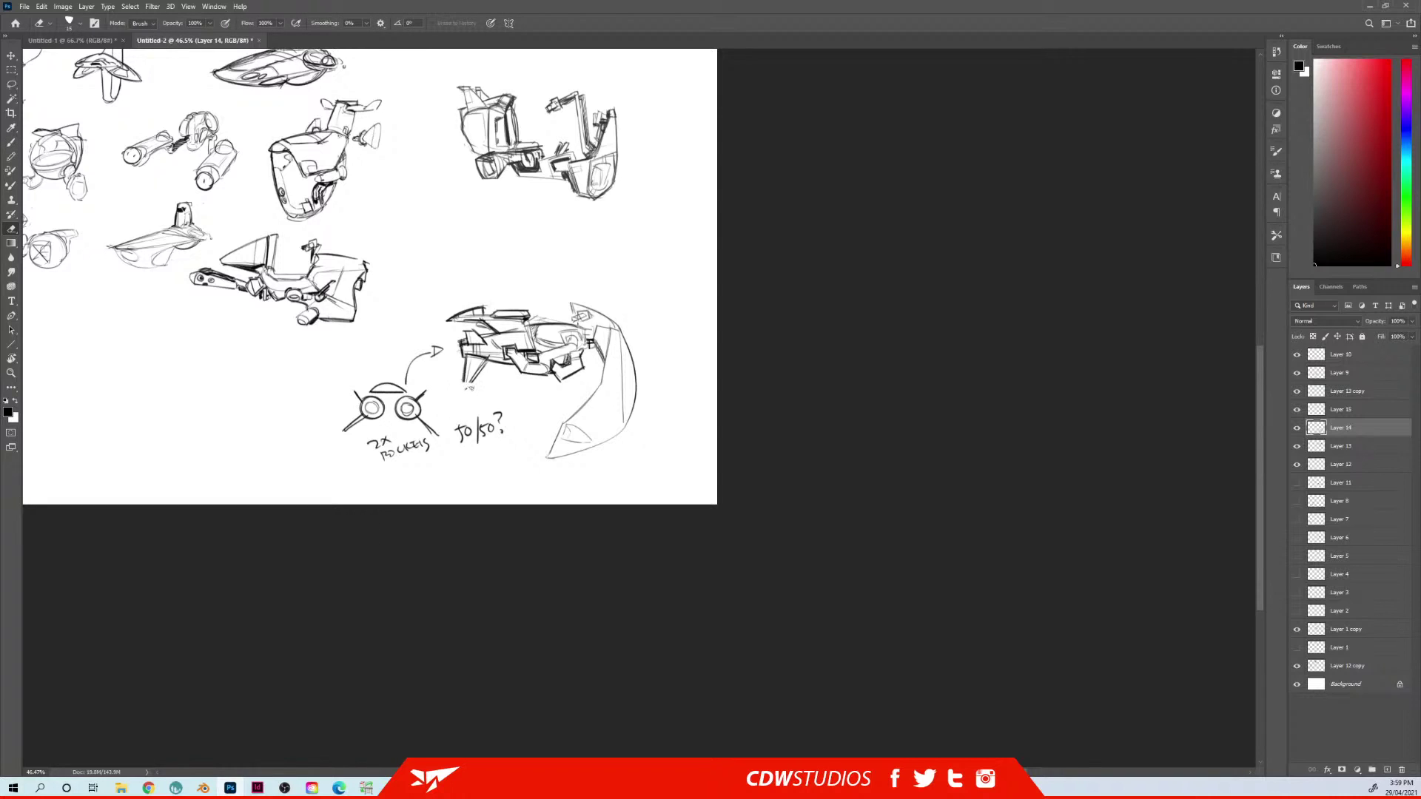
{"action": "key", "text": "b"}
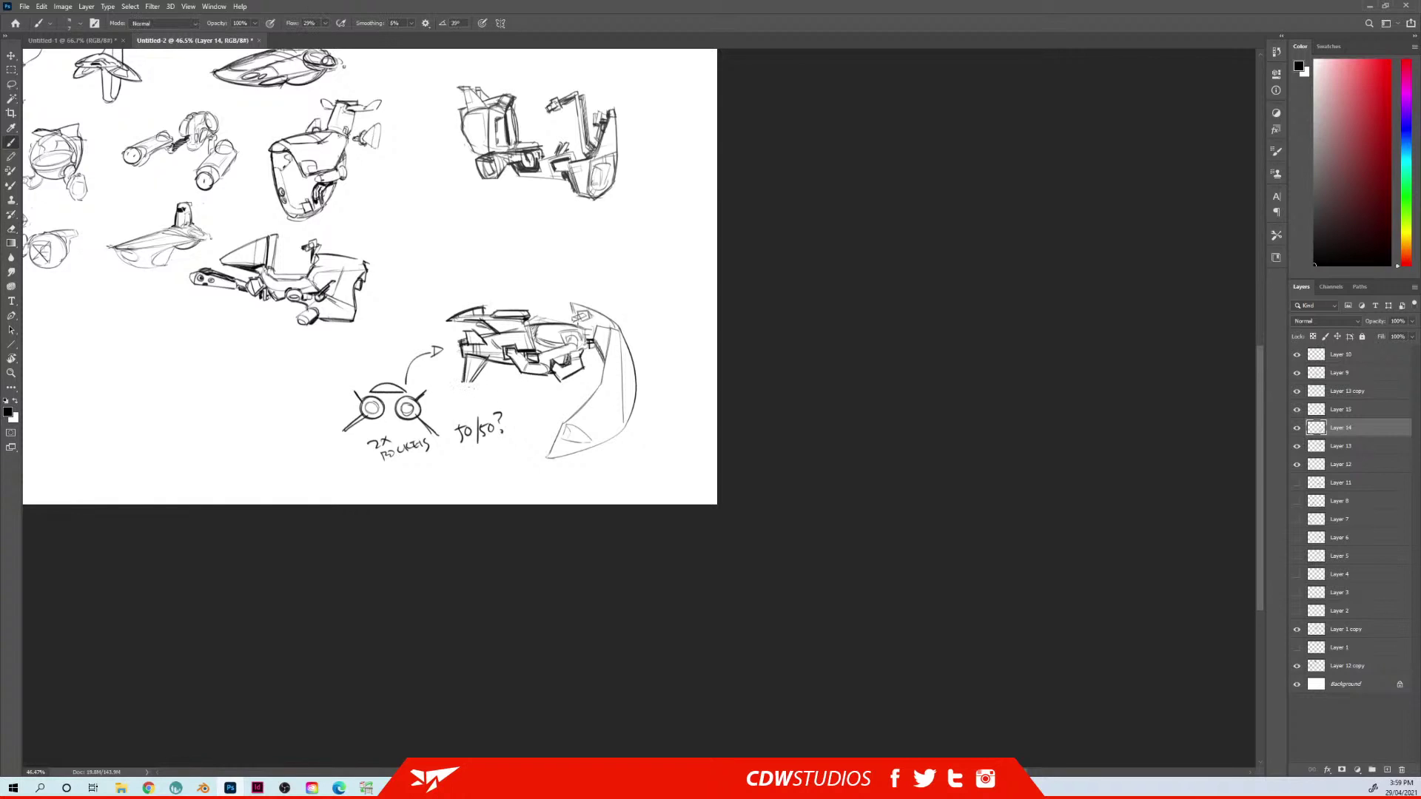
{"action": "left_click_drag", "start_coordinate": [469, 380], "coordinate": [485, 363]}
{"action": "left_click_drag", "start_coordinate": [537, 370], "coordinate": [505, 374]}
Merge the note's layer into the craft's layer and move the craft with its annotations towards the page's lower-right corner
{"action": "left_click_drag", "start_coordinate": [603, 447], "coordinate": [735, 502]}
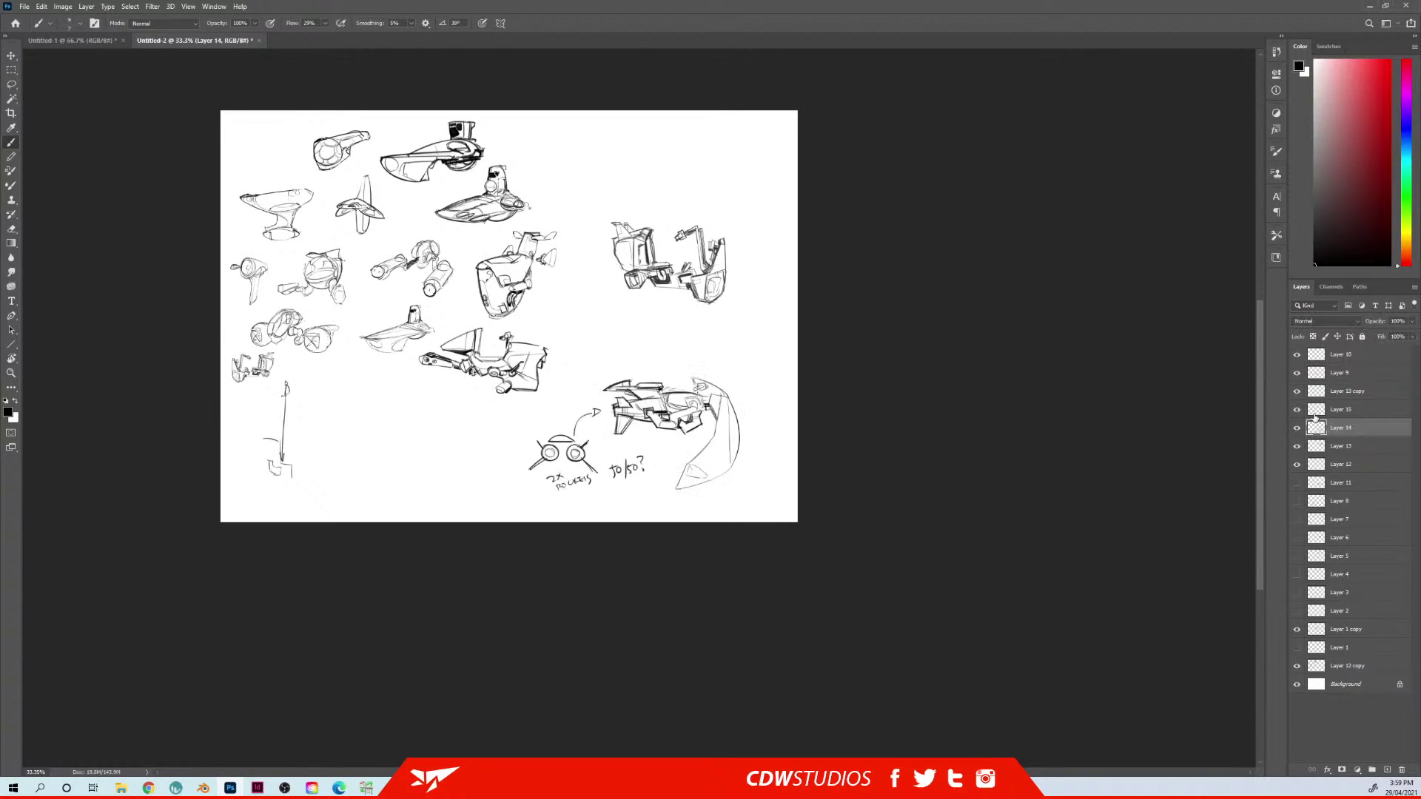
{"action": "key", "text": "Delete"}
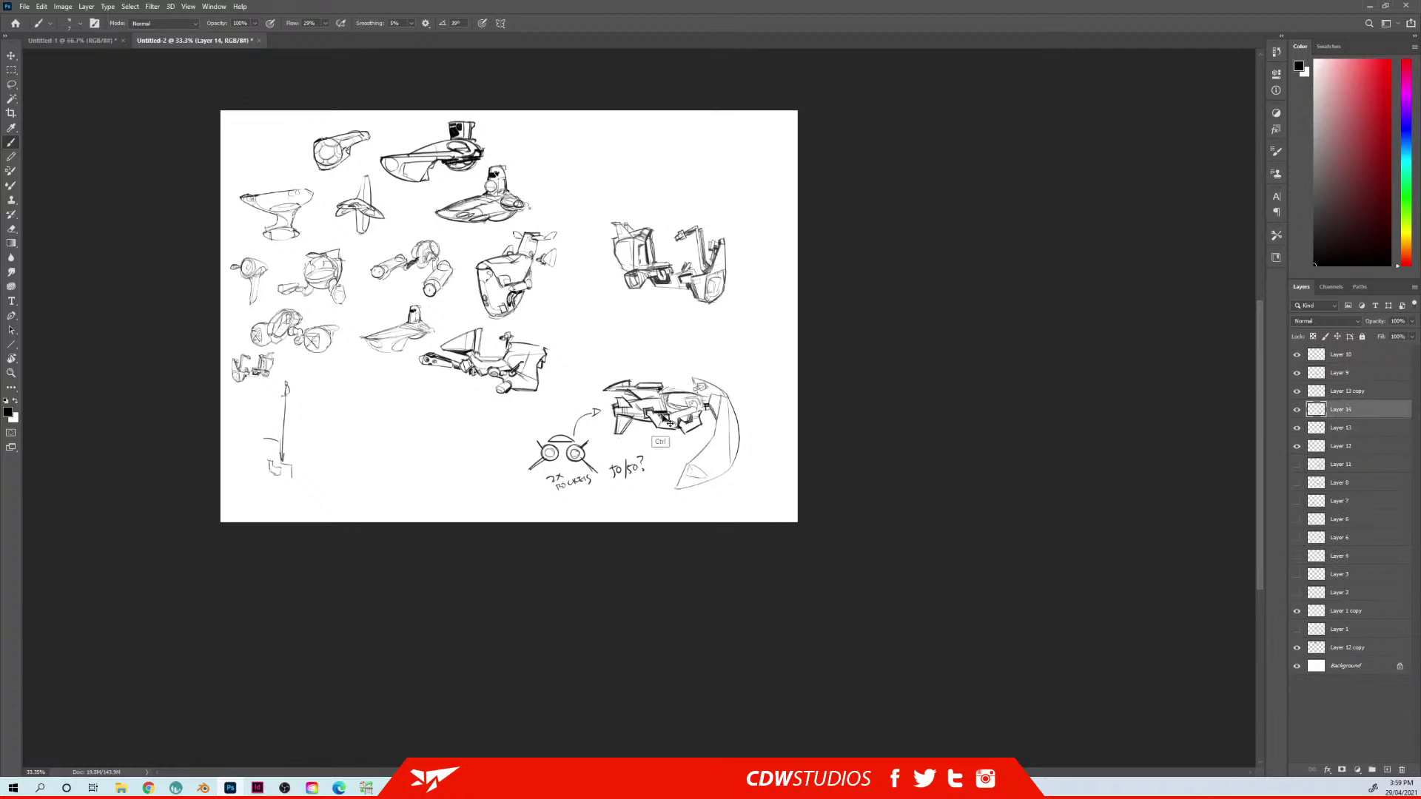
{"action": "left_click_drag", "start_coordinate": [670, 423], "coordinate": [702, 437]}
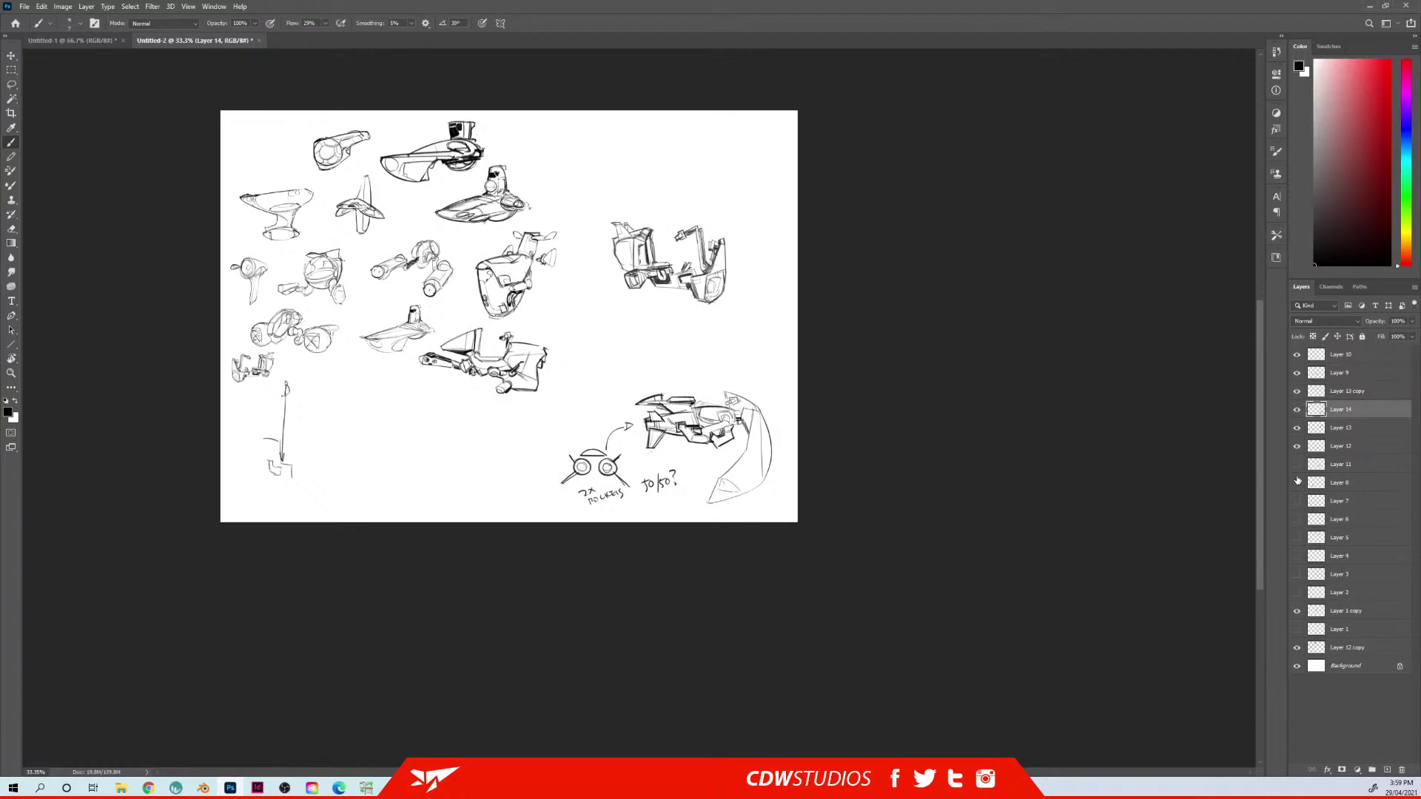
Show the hidden sketch layers from Layer 11 down to Layer 2 and move the two-part upright vehicle into the page's upper-right corner
{"action": "left_click_drag", "start_coordinate": [1297, 464], "coordinate": [1296, 592]}
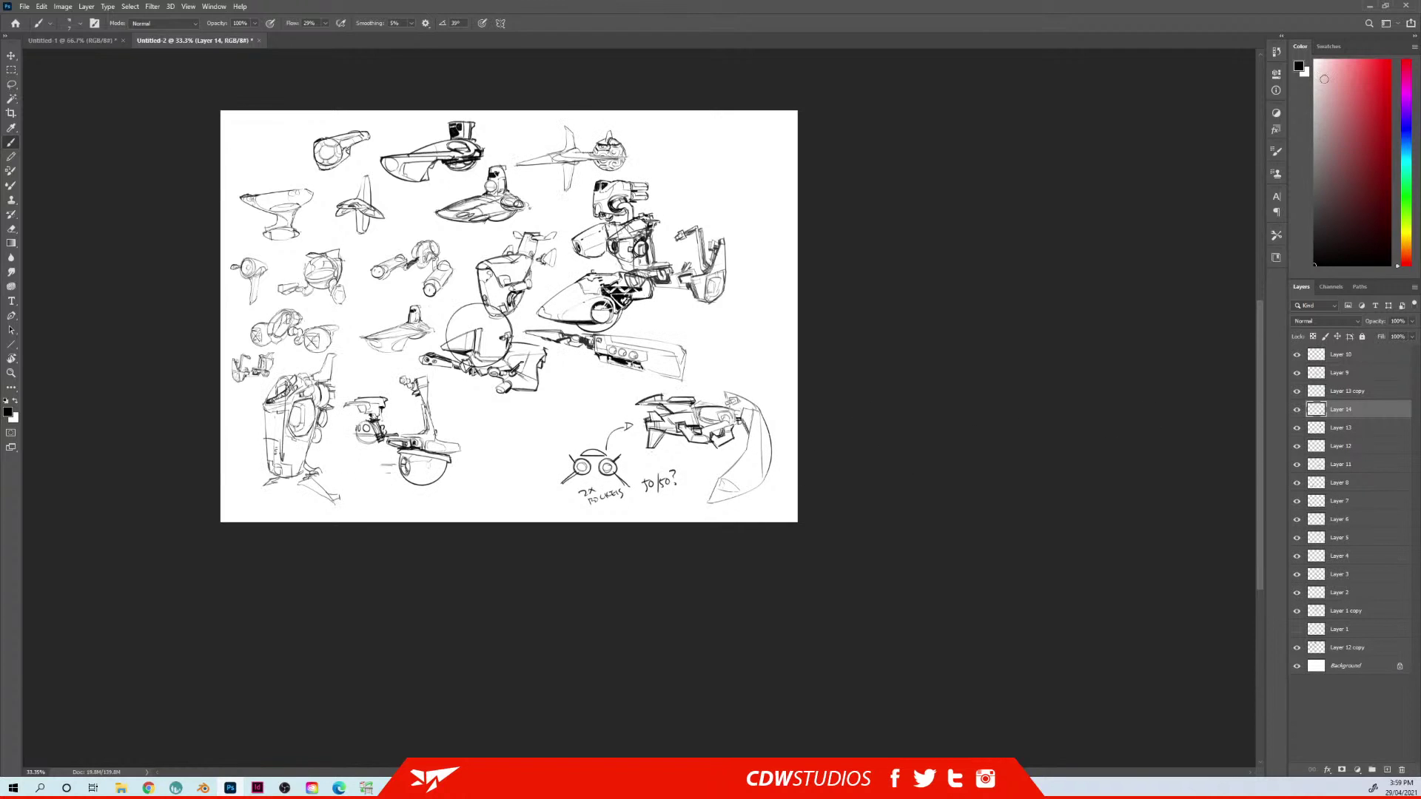
{"action": "right_click", "coordinate": [711, 273], "text": "ctrl"}
{"action": "left_click", "coordinate": [722, 275]}
{"action": "left_click_drag", "start_coordinate": [722, 276], "coordinate": [773, 199]}
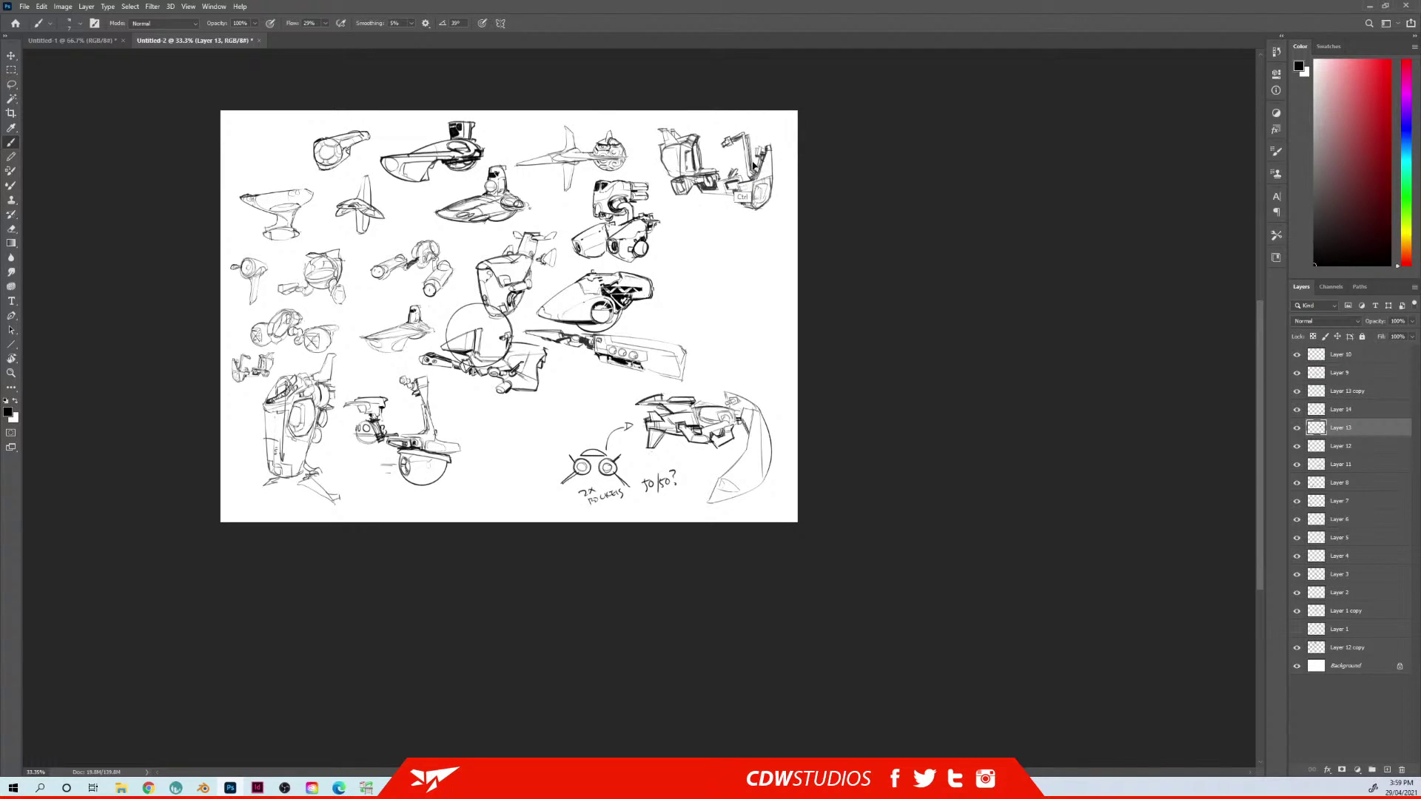
Move the long blade-shaped craft to just above the twin-rocket craft and shift the ball-wheeled scooter lower and towards the page's centre
{"action": "right_click", "coordinate": [586, 341], "text": "ctrl"}
{"action": "left_click", "coordinate": [597, 344]}
{"action": "left_click_drag", "start_coordinate": [597, 346], "coordinate": [691, 359]}
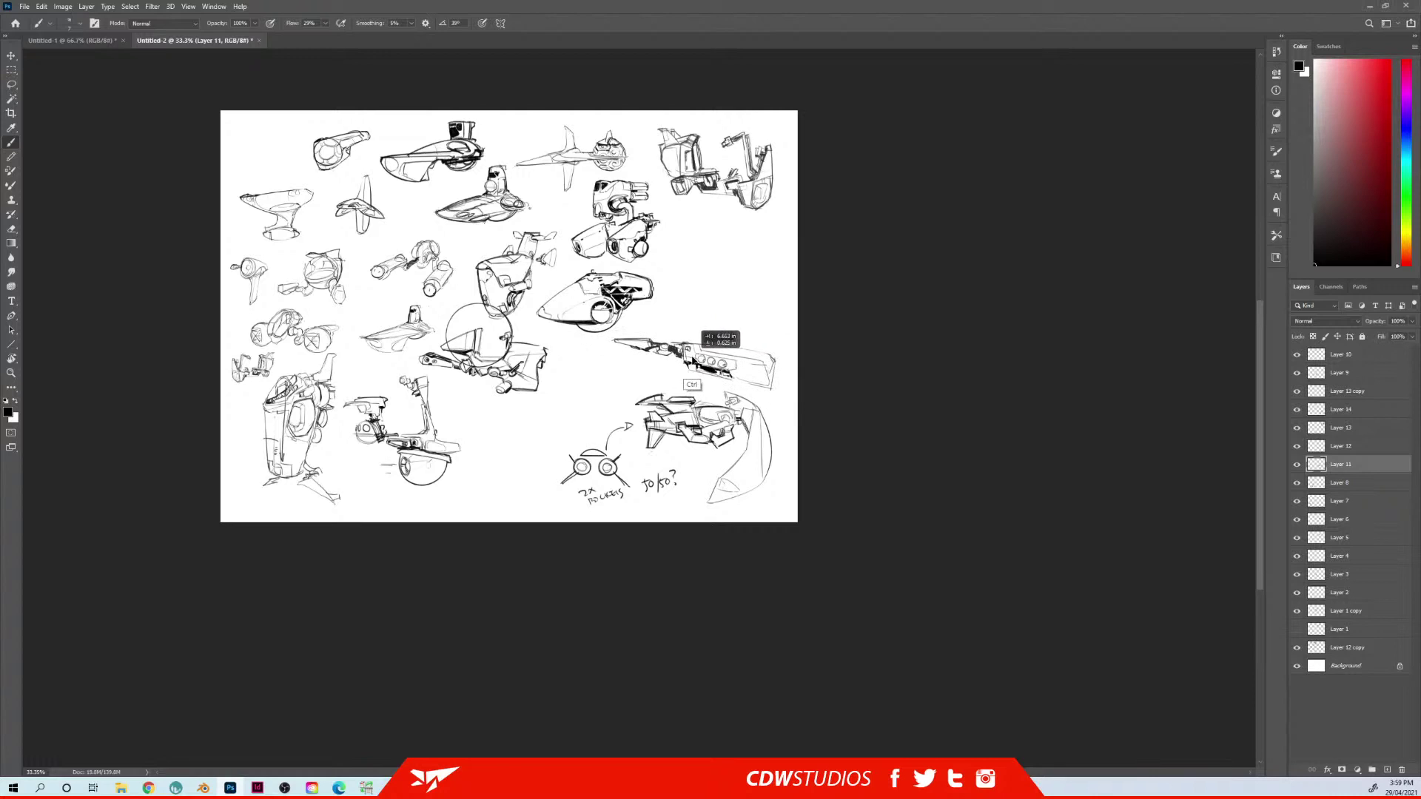
{"action": "right_click", "coordinate": [411, 447], "text": "ctrl"}
{"action": "left_click", "coordinate": [427, 451]}
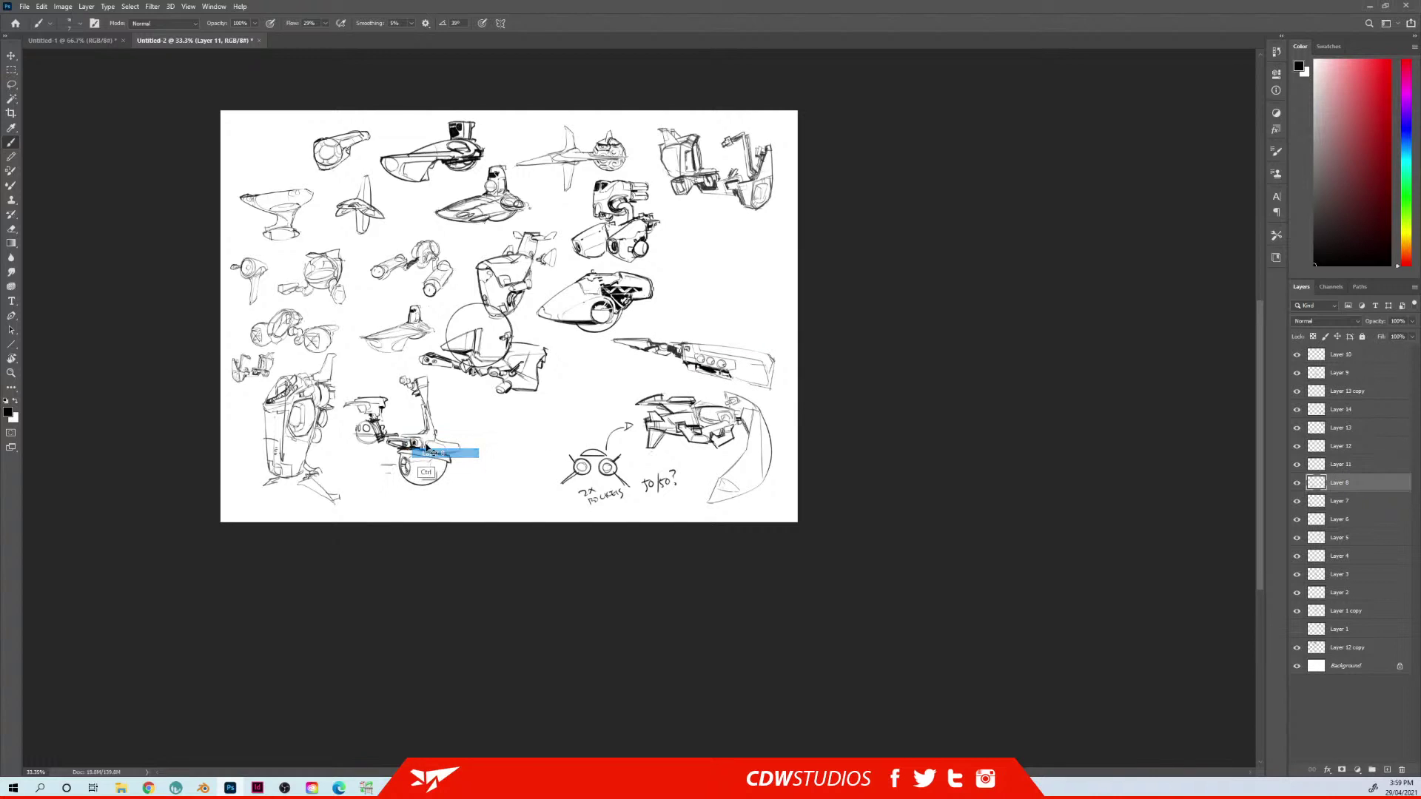
{"action": "left_click_drag", "start_coordinate": [427, 450], "coordinate": [477, 472]}
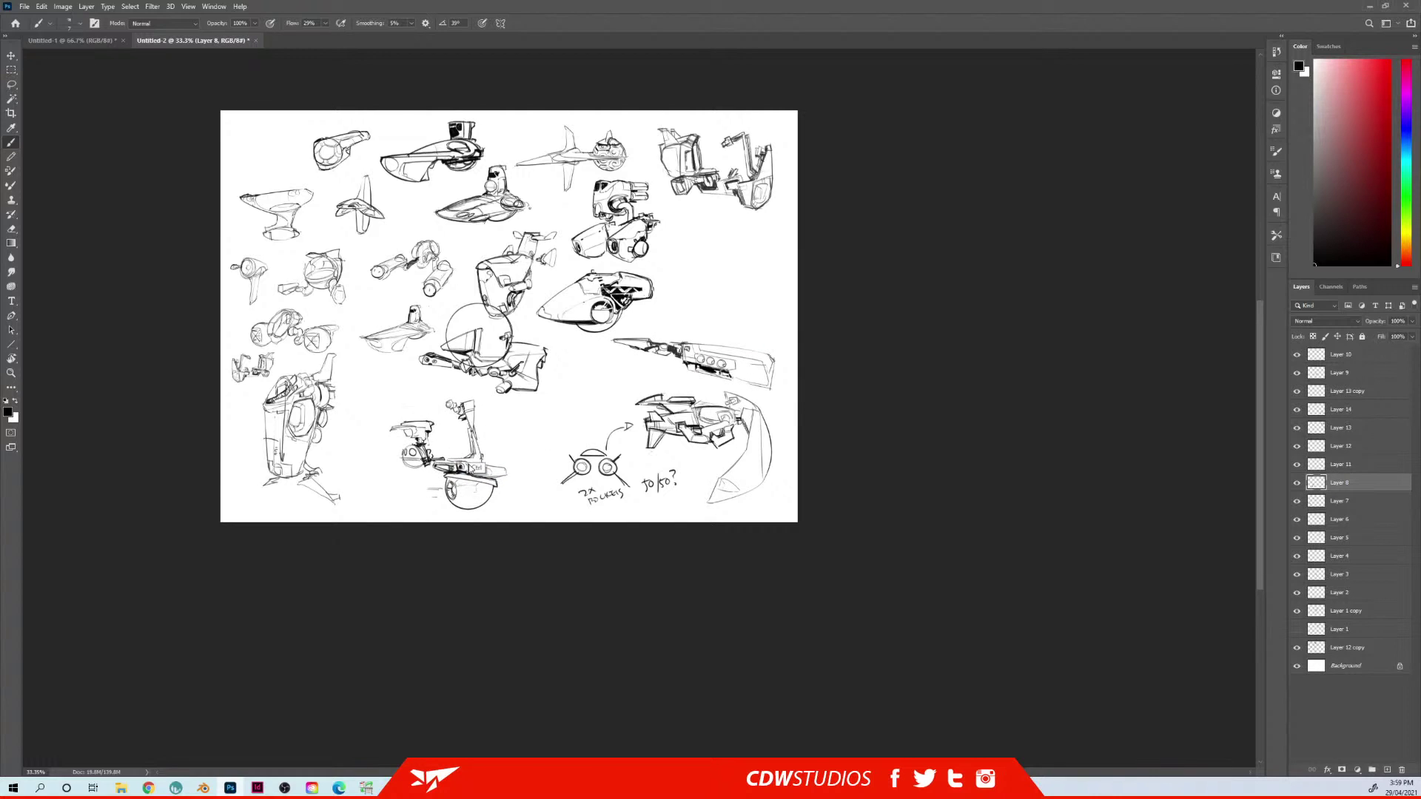
Hide Layer 3 with the large circle sketch over the hover bike and show Layer 1
{"action": "right_click", "coordinate": [513, 331], "text": "ctrl"}
{"action": "left_click", "coordinate": [526, 344]}
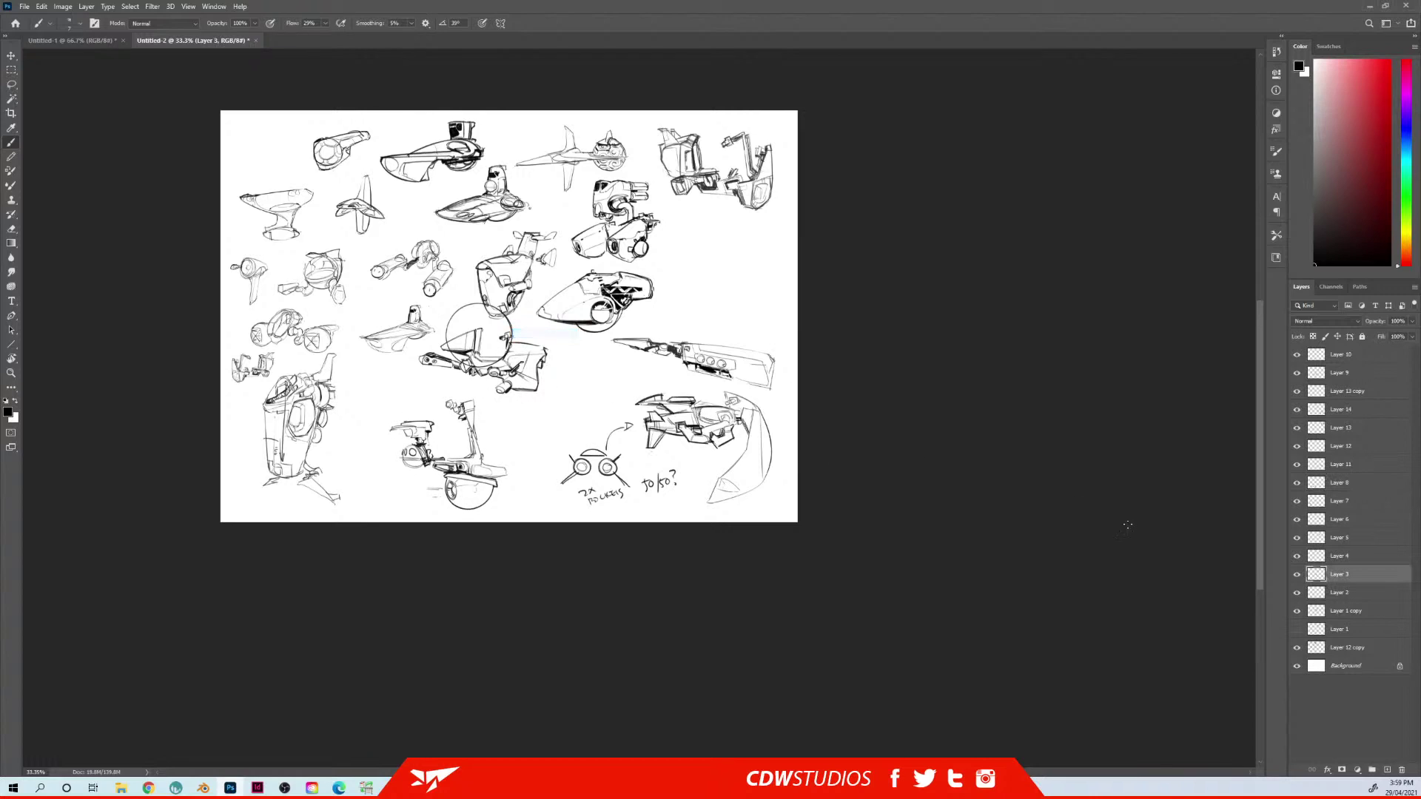
{"action": "left_click", "coordinate": [1297, 575]}
{"action": "left_click", "coordinate": [1298, 630]}
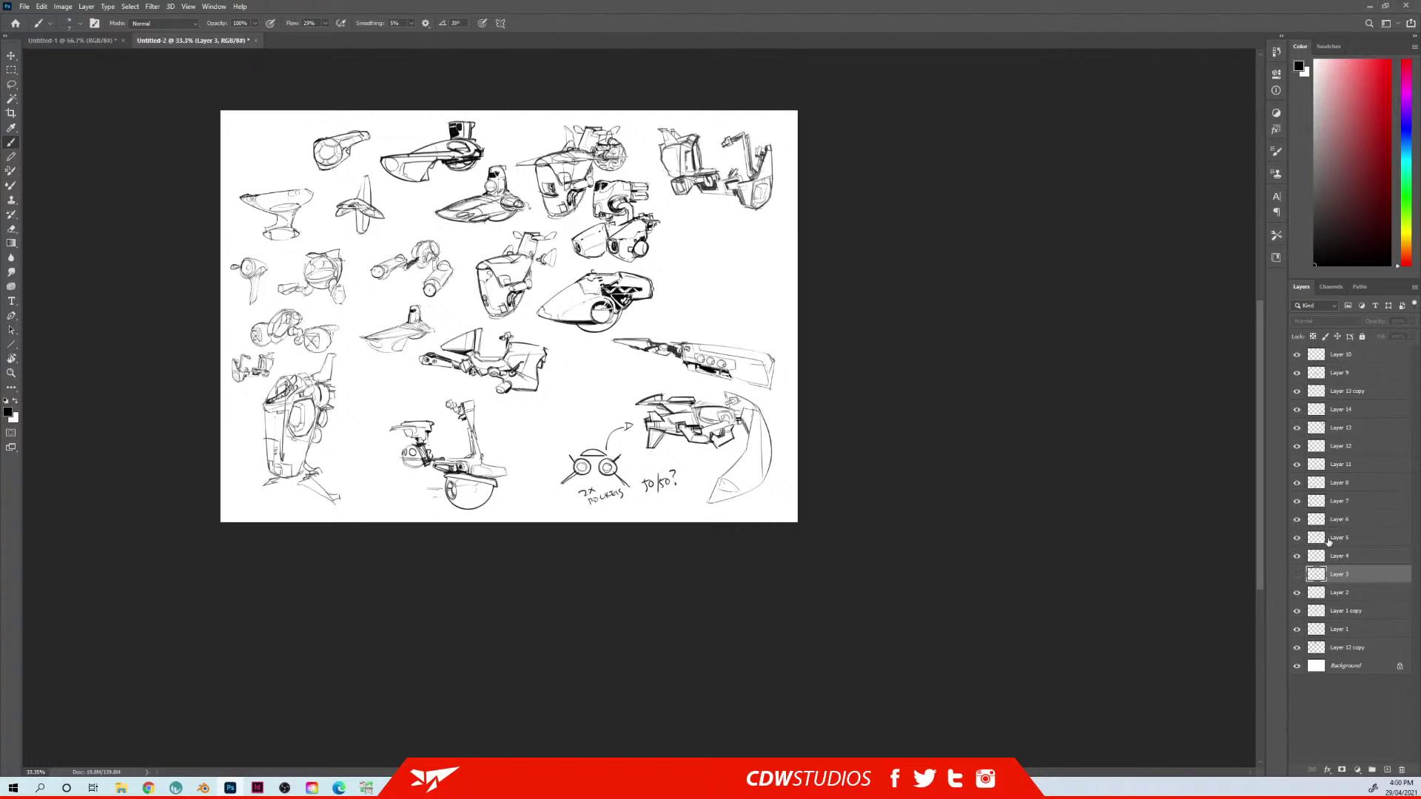
Select Layer 12 and erase the long arrow drawn over the tall upright craft
{"action": "left_click_drag", "start_coordinate": [281, 383], "coordinate": [399, 415]}
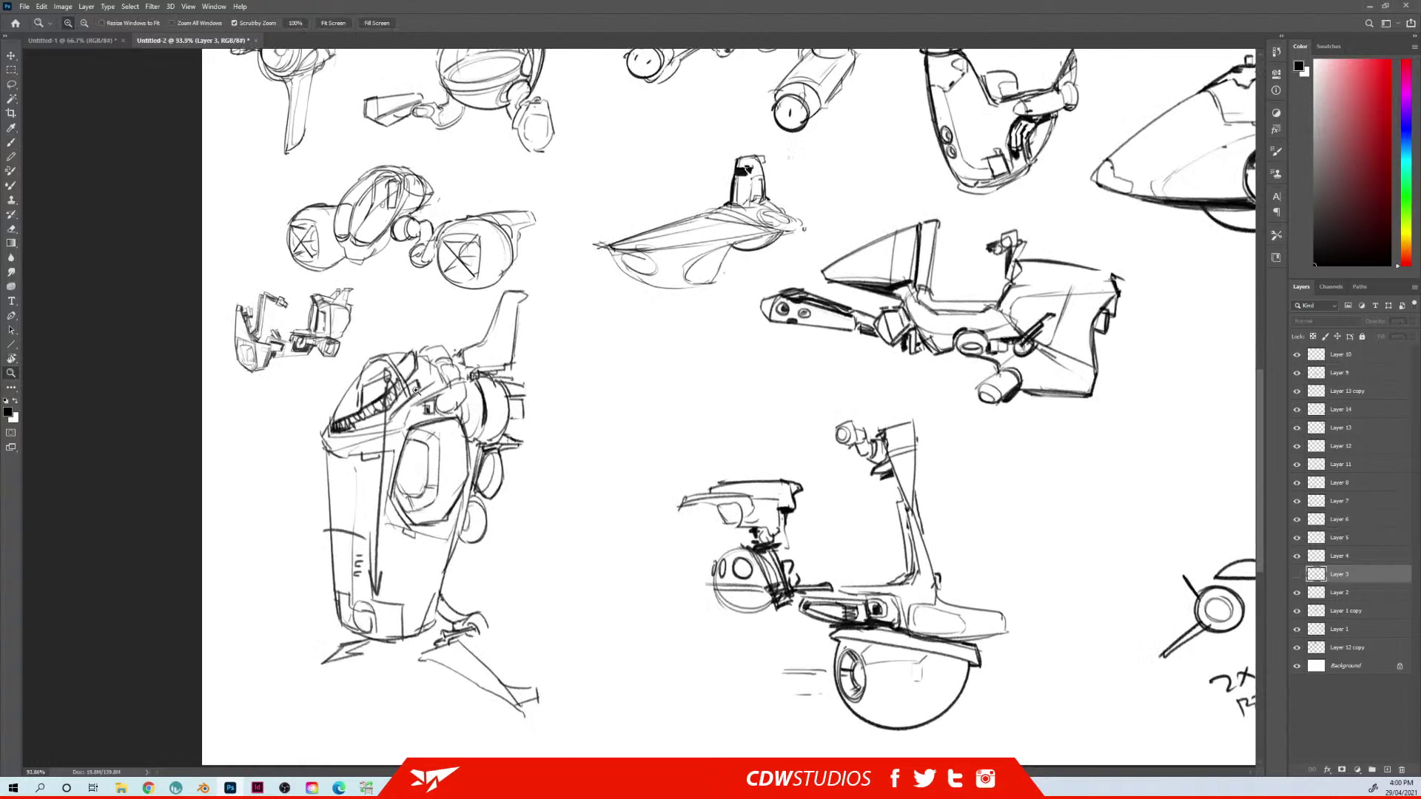
{"action": "right_click", "coordinate": [385, 444], "text": "ctrl"}
{"action": "left_click", "coordinate": [393, 449]}
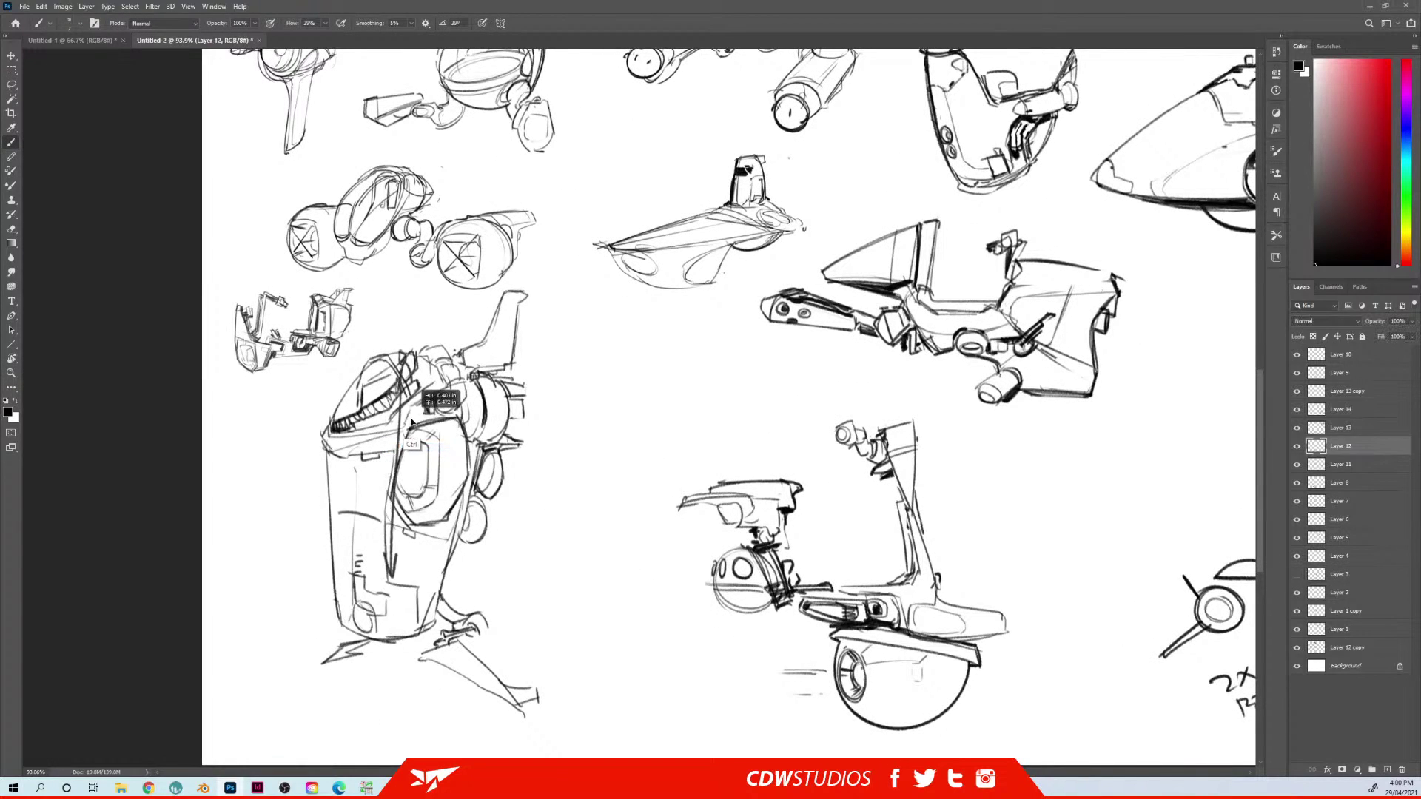
{"action": "key", "text": "e"}
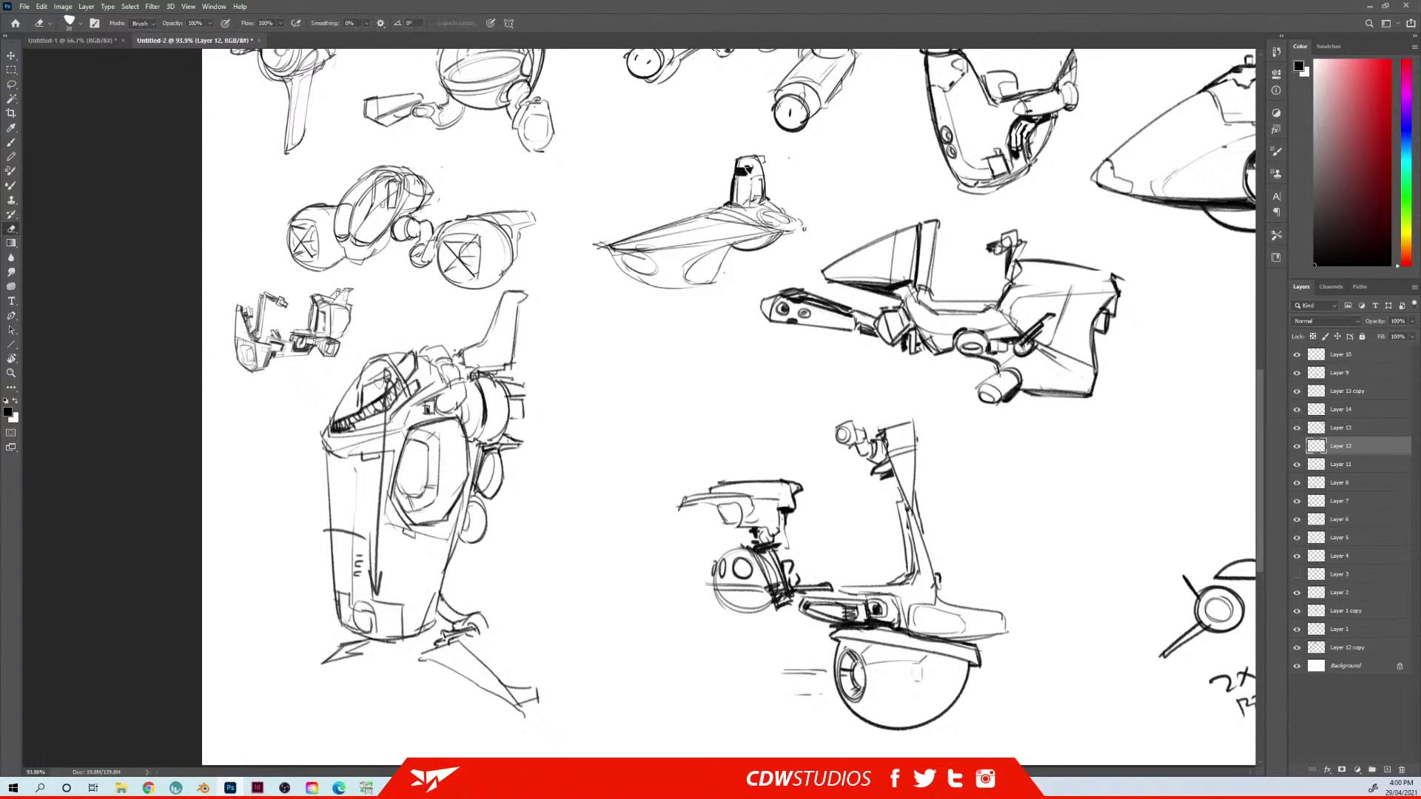
{"action": "mouse_move", "coordinate": [386, 374]}
{"action": "left_mouse_down"}
{"action": "mouse_move", "coordinate": [383, 588]}
{"action": "mouse_move", "coordinate": [383, 559]}
{"action": "mouse_move", "coordinate": [429, 529]}
{"action": "mouse_move", "coordinate": [404, 519]}
{"action": "mouse_move", "coordinate": [400, 451]}
{"action": "left_mouse_up"}
{"action": "key", "text": "z"}
{"action": "key", "text": "b"}
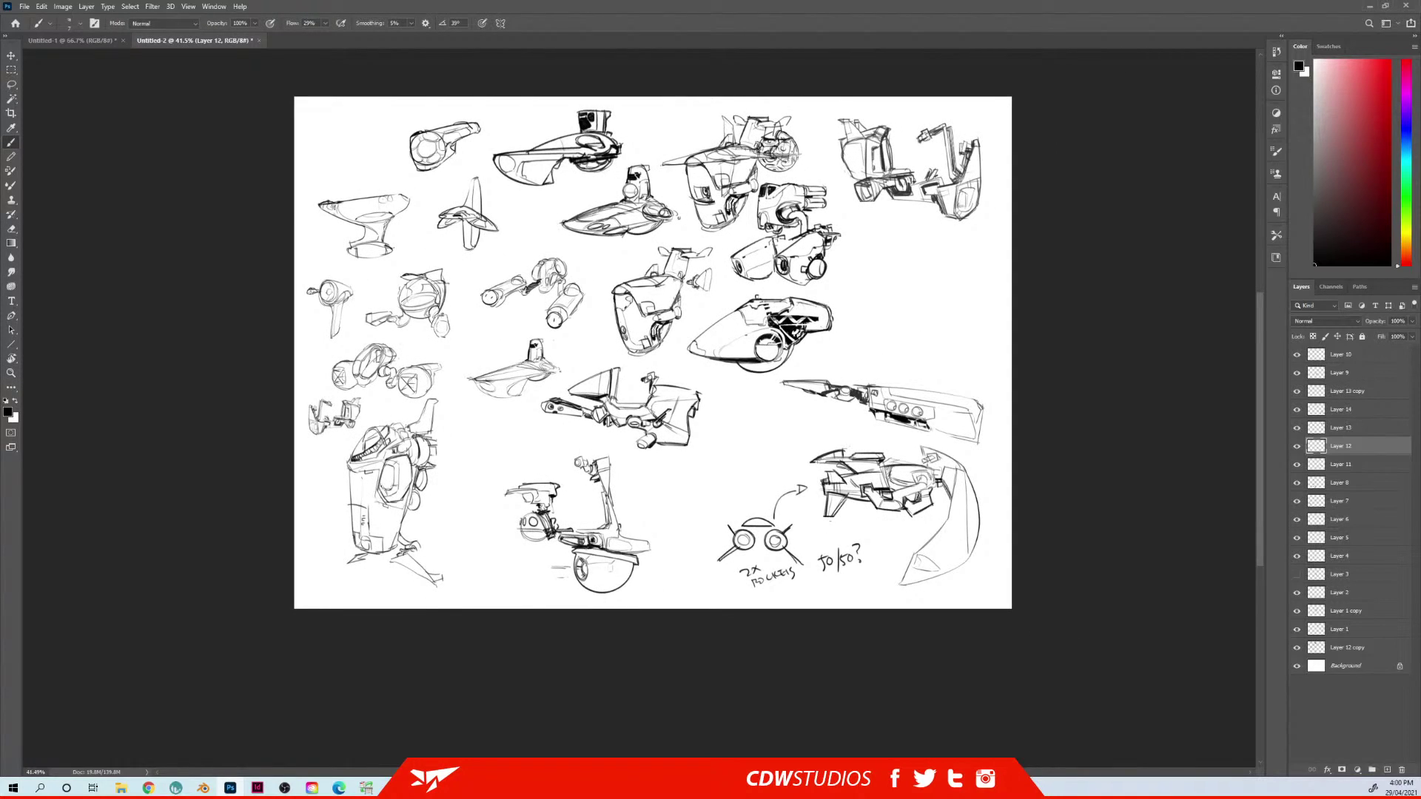
Mark the bucket-shaped craft, the tall upright craft, the twin-rocket craft and the gun-turret walker with small circles beside them
{"action": "mouse_move", "coordinate": [622, 263]}
{"action": "left_mouse_down"}
{"action": "mouse_move", "coordinate": [576, 293]}
{"action": "mouse_move", "coordinate": [618, 272]}
{"action": "left_mouse_up"}
{"action": "left_click_drag", "start_coordinate": [437, 445], "coordinate": [438, 457]}
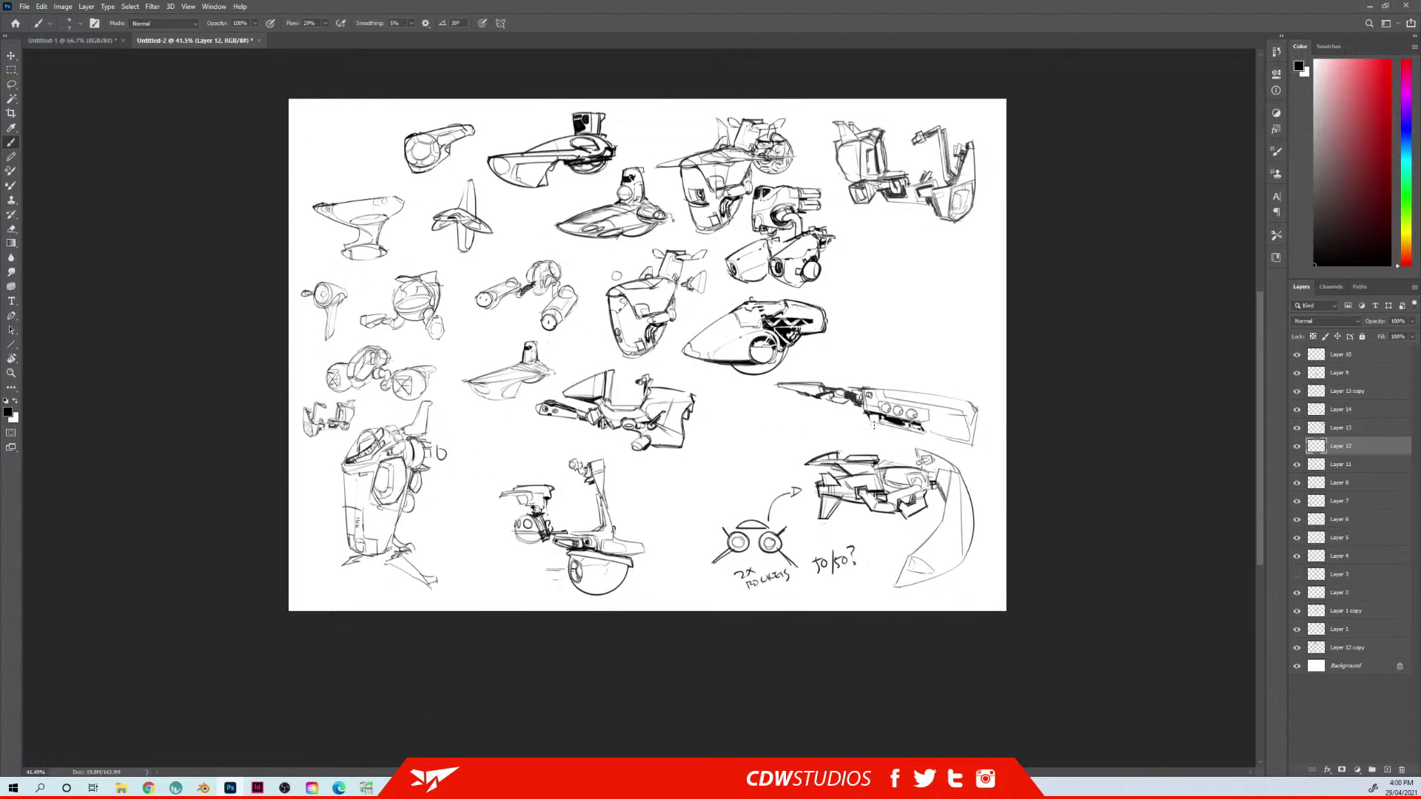
{"action": "left_click_drag", "start_coordinate": [858, 438], "coordinate": [858, 439]}
{"action": "mouse_move", "coordinate": [670, 514]}
{"action": "left_mouse_down"}
{"action": "mouse_move", "coordinate": [599, 588]}
{"action": "mouse_move", "coordinate": [612, 548]}
{"action": "left_mouse_up"}
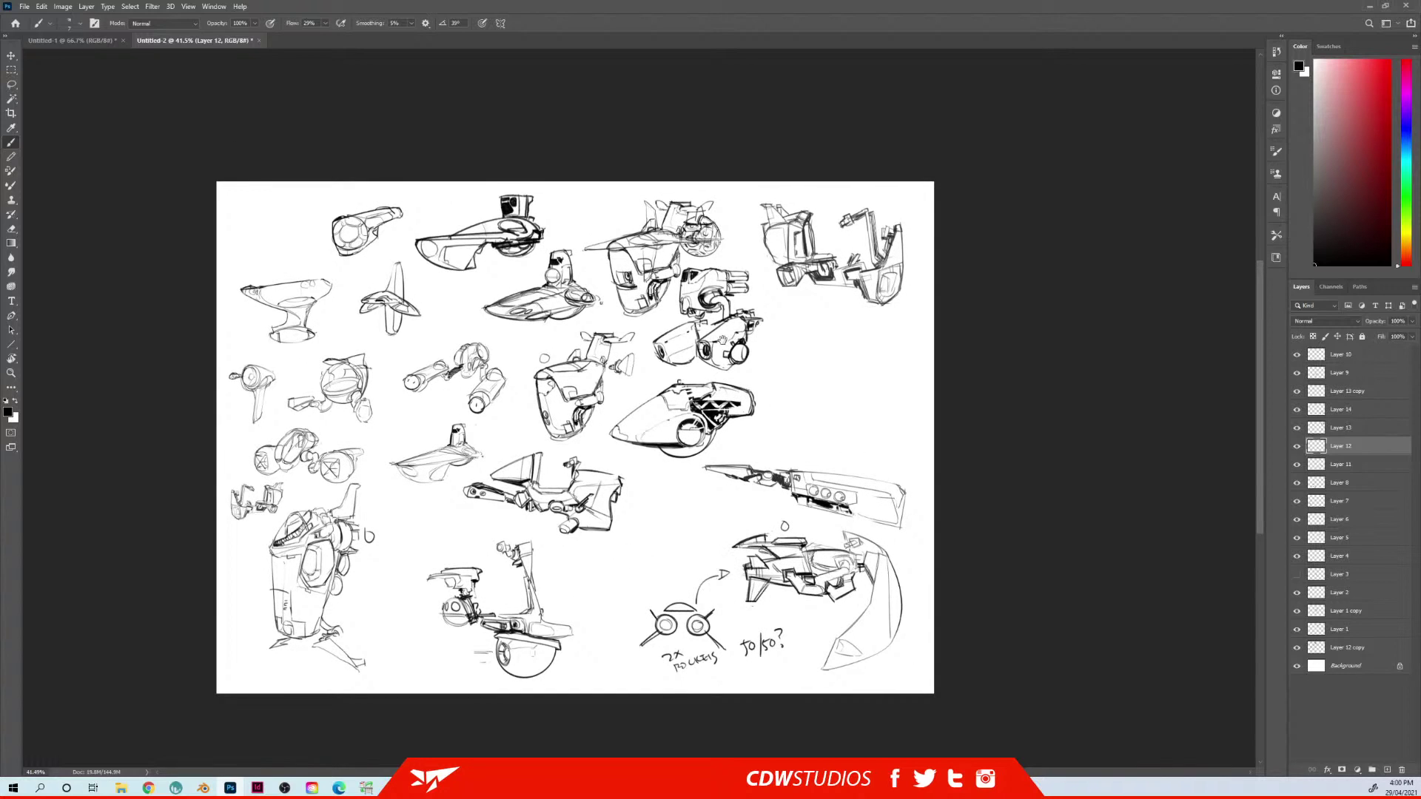
{"action": "mouse_move", "coordinate": [723, 340]}
{"action": "left_mouse_down"}
{"action": "mouse_move", "coordinate": [714, 361]}
{"action": "mouse_move", "coordinate": [746, 316]}
{"action": "left_mouse_up"}
{"action": "key", "text": "ctrl+z"}
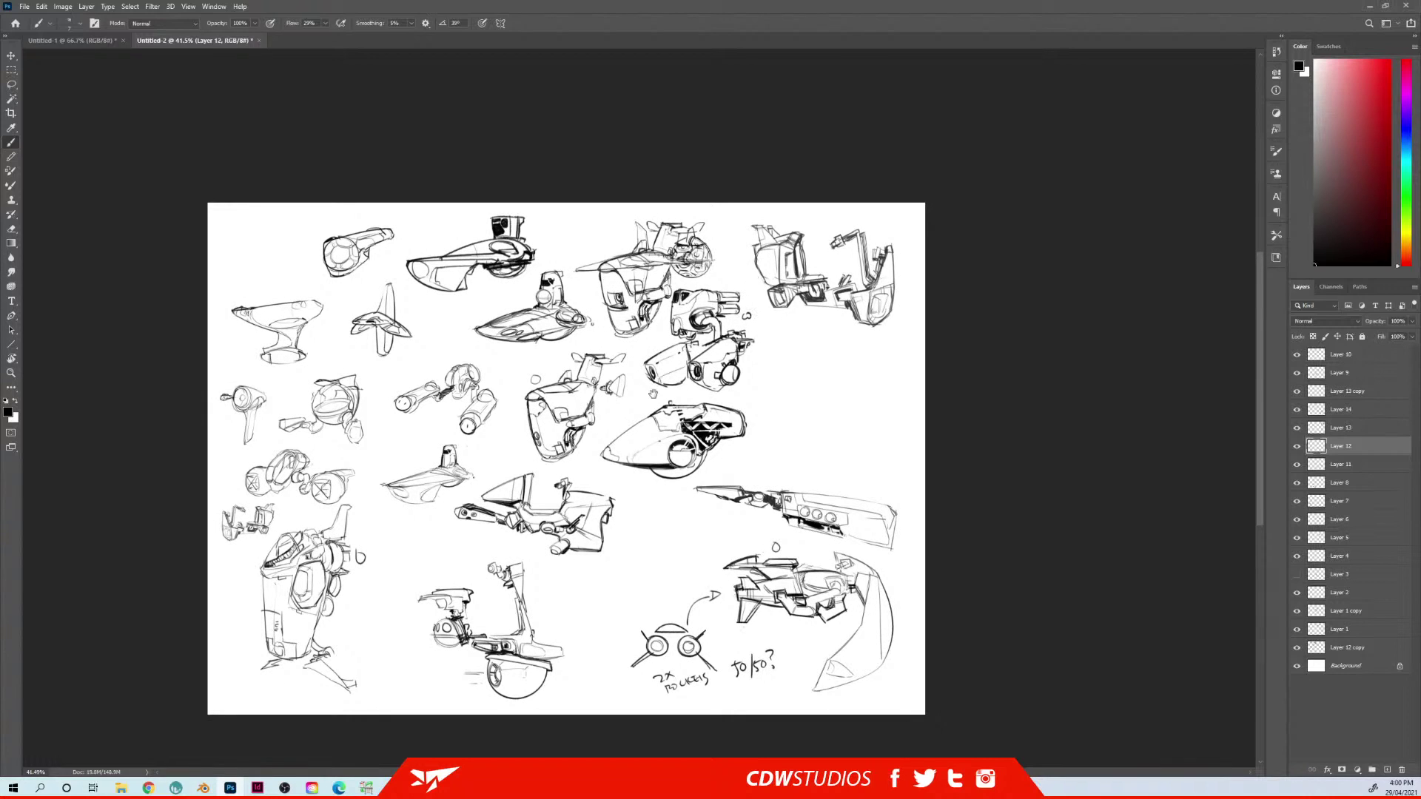
{"action": "left_click_drag", "start_coordinate": [653, 394], "coordinate": [638, 326]}
{"action": "left_click_drag", "start_coordinate": [675, 386], "coordinate": [654, 416]}
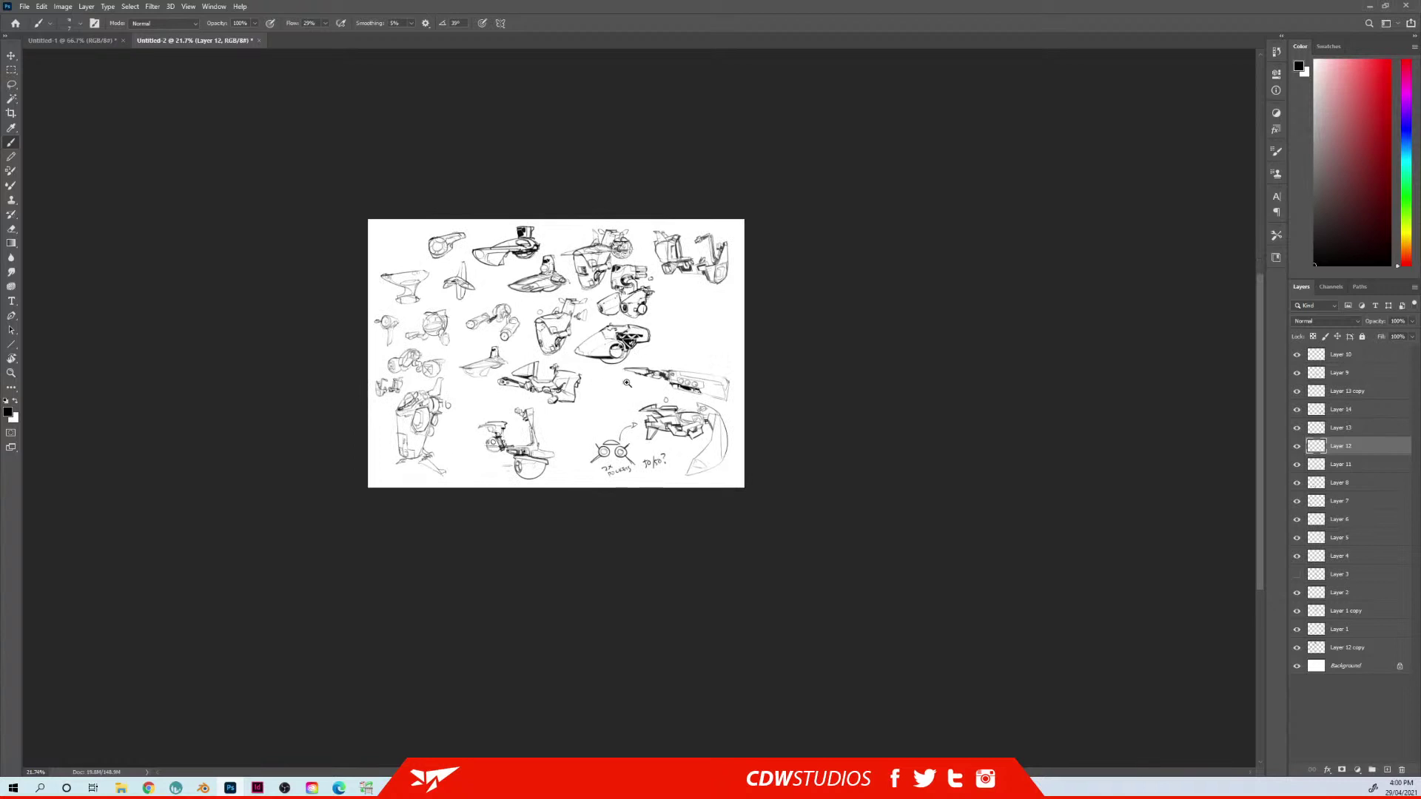
{"action": "mouse_move", "coordinate": [628, 385]}
{"action": "left_mouse_down"}
{"action": "mouse_move", "coordinate": [709, 335]}
{"action": "mouse_move", "coordinate": [740, 384]}
{"action": "left_mouse_up"}
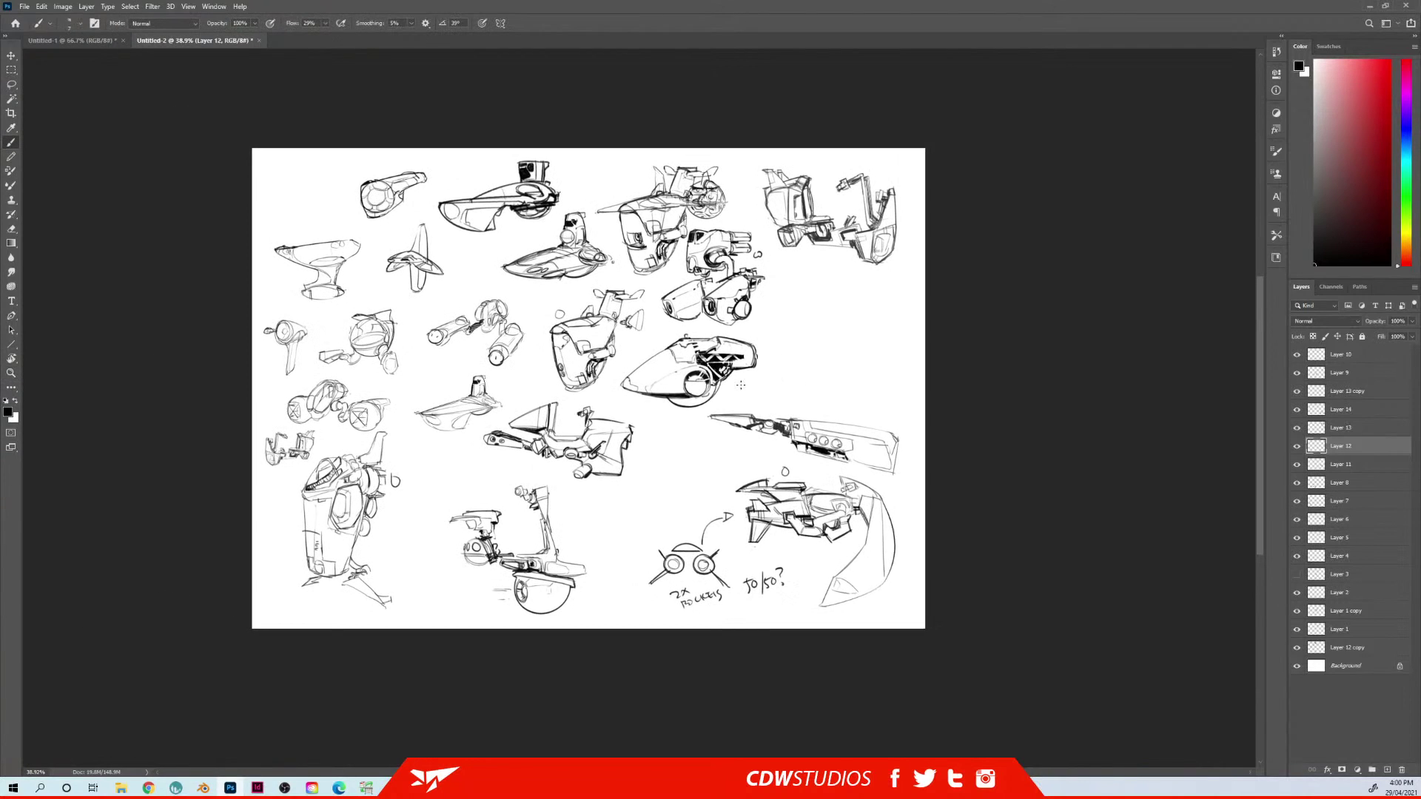